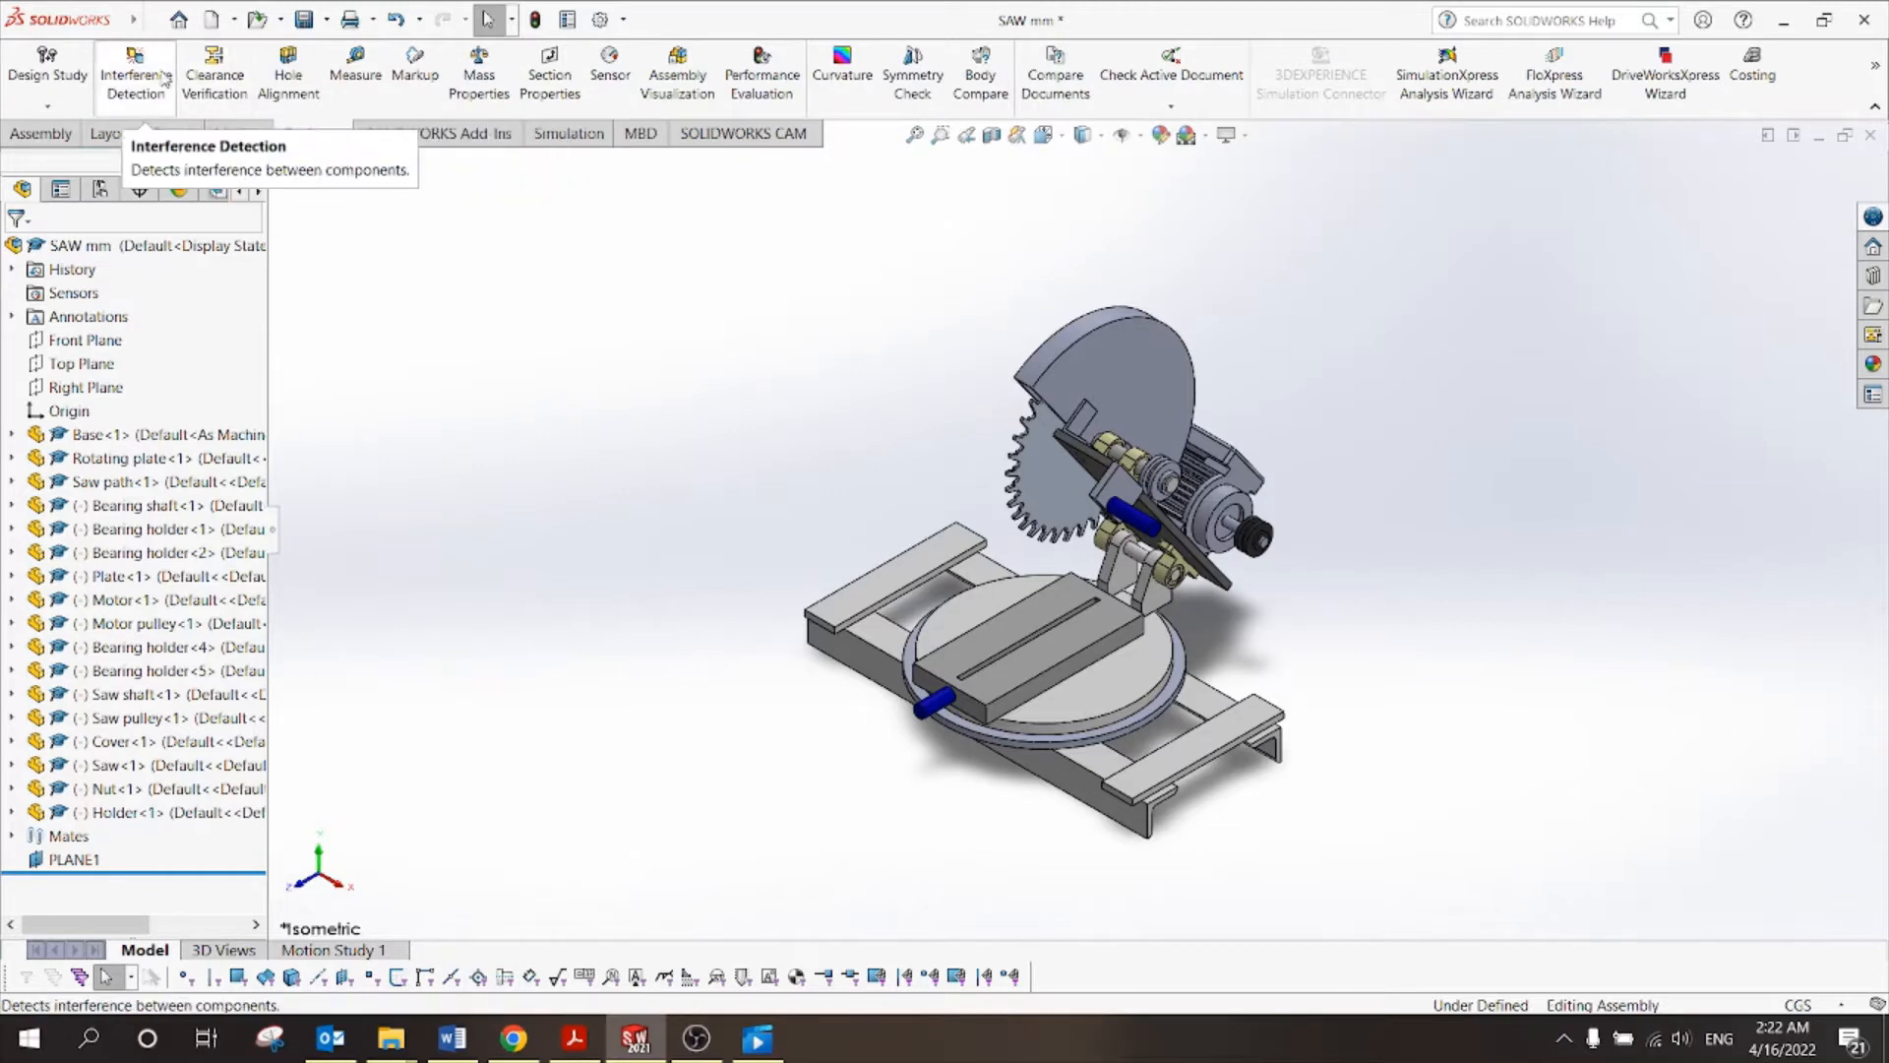
# Run interference detection on the whole SAW mm assembly.
pyautogui.click(138, 85)
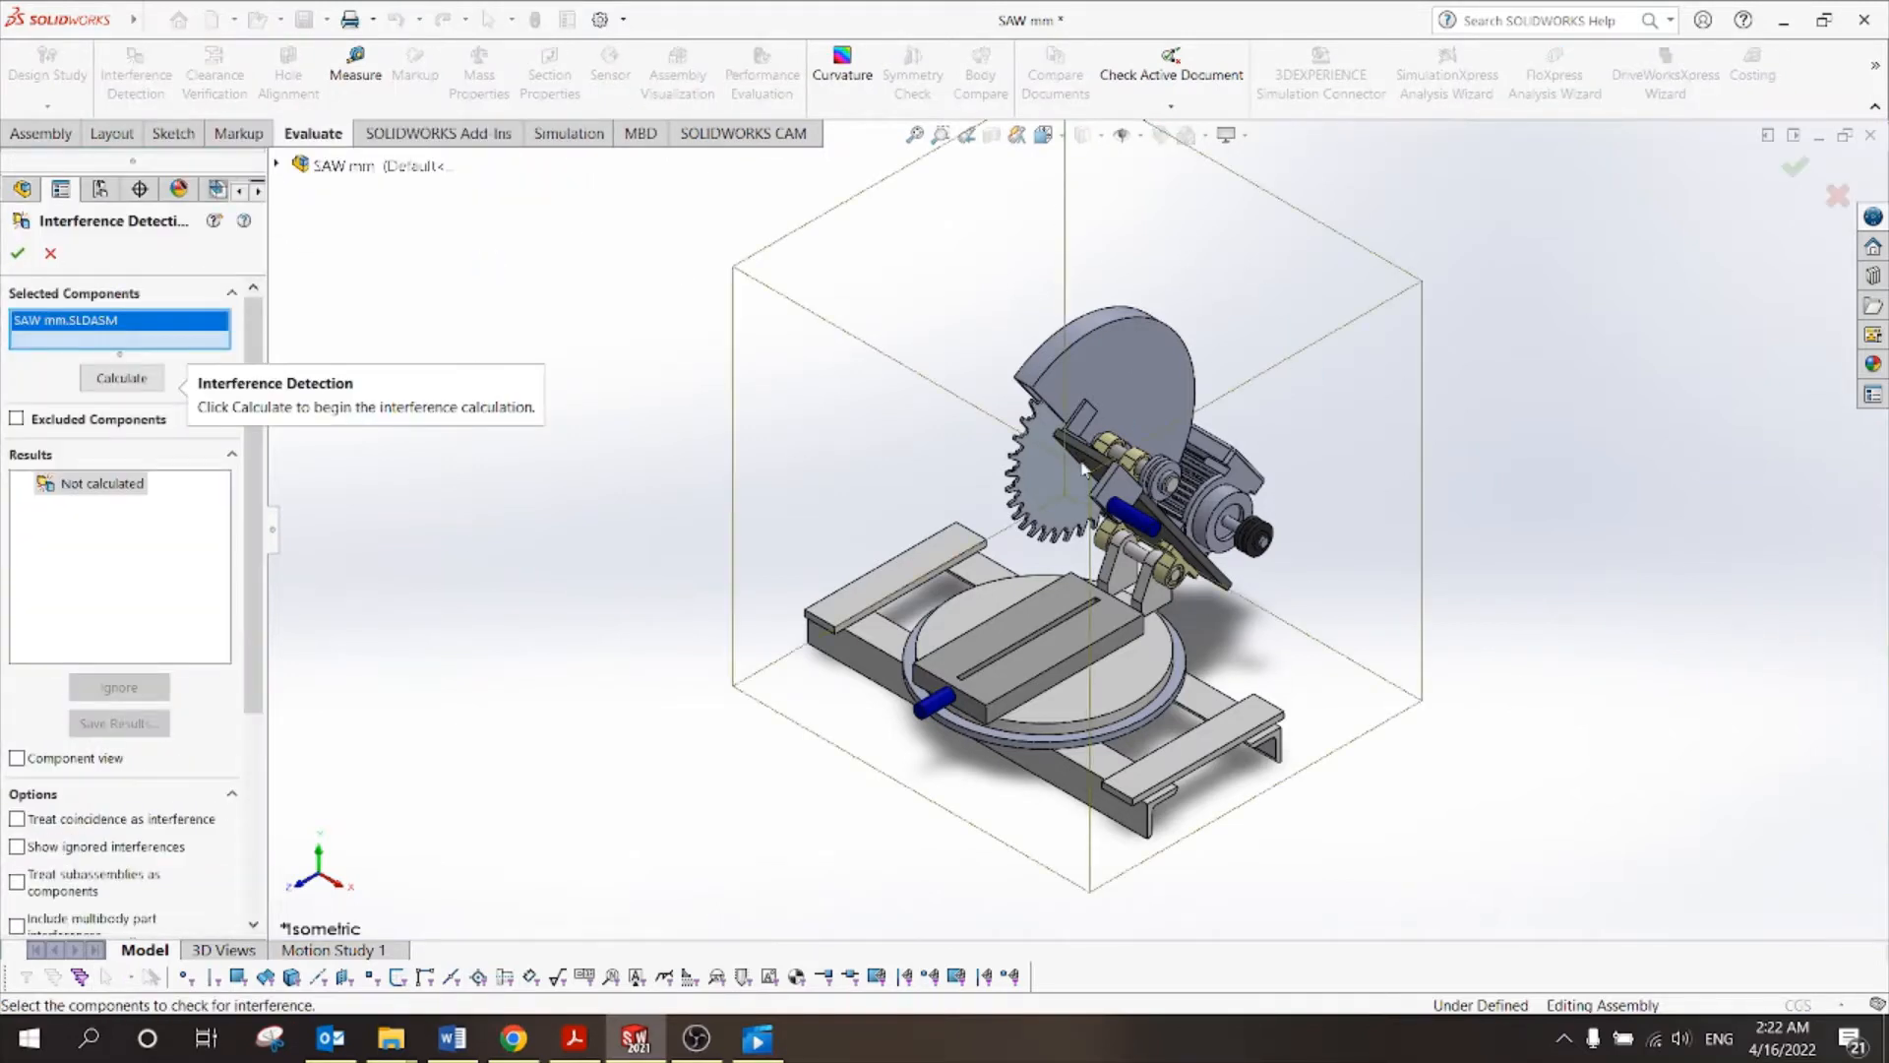
pyautogui.click(97, 380)
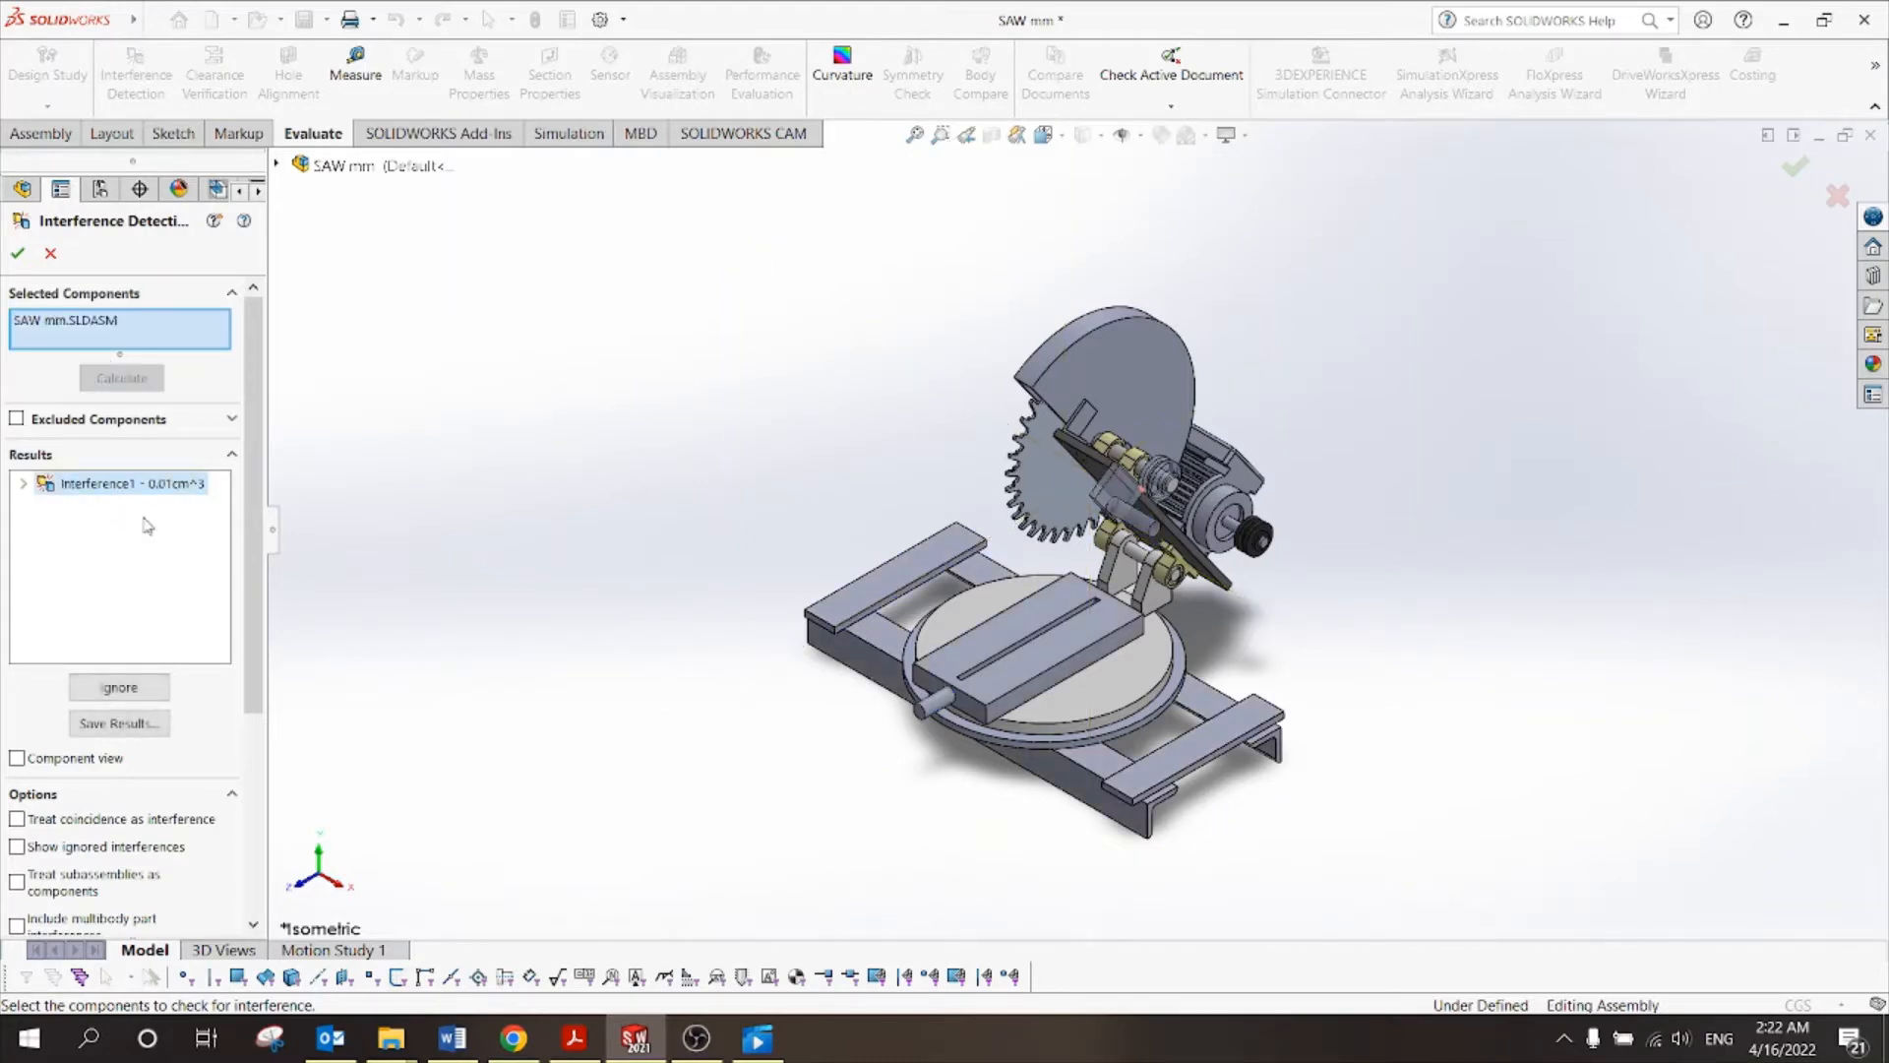
pyautogui.moveTo(81, 497)
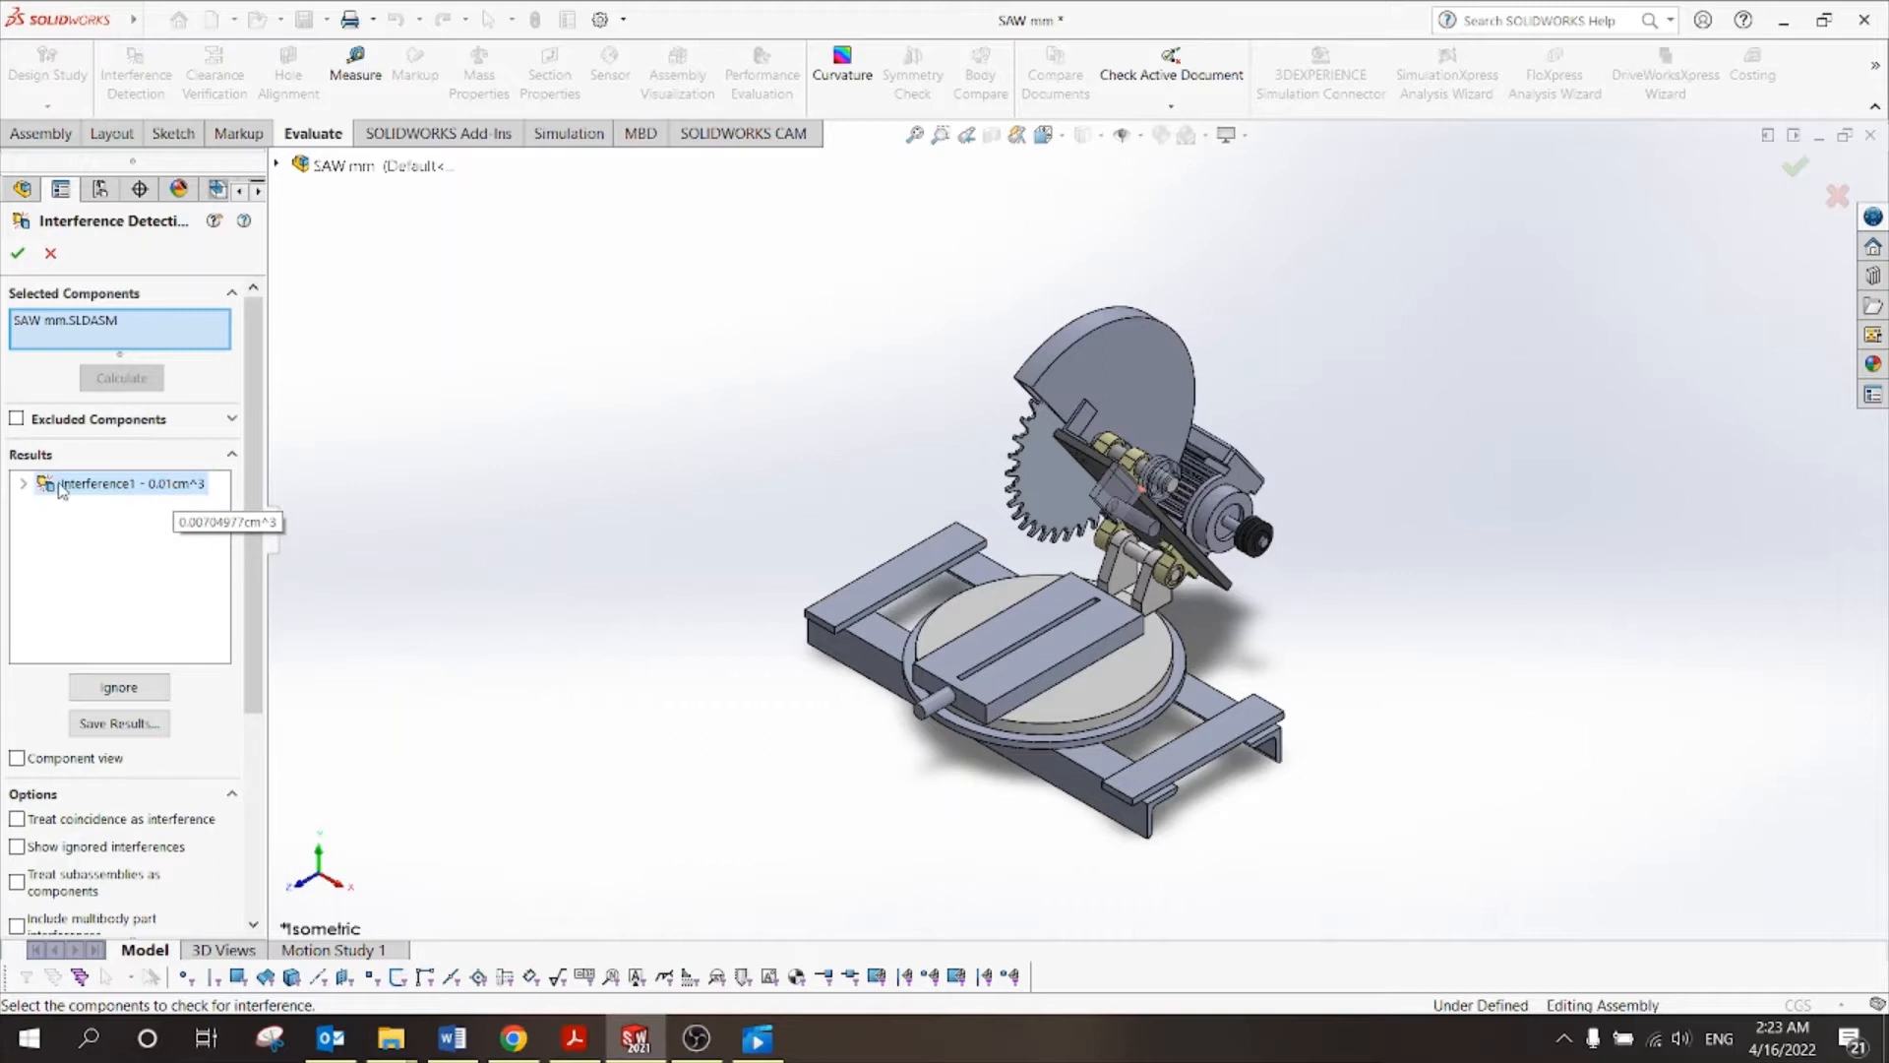
# Expand the interference result, highlight the saw pulley, examine where it meets the holder, and close the interference check.
pyautogui.click(22, 485)
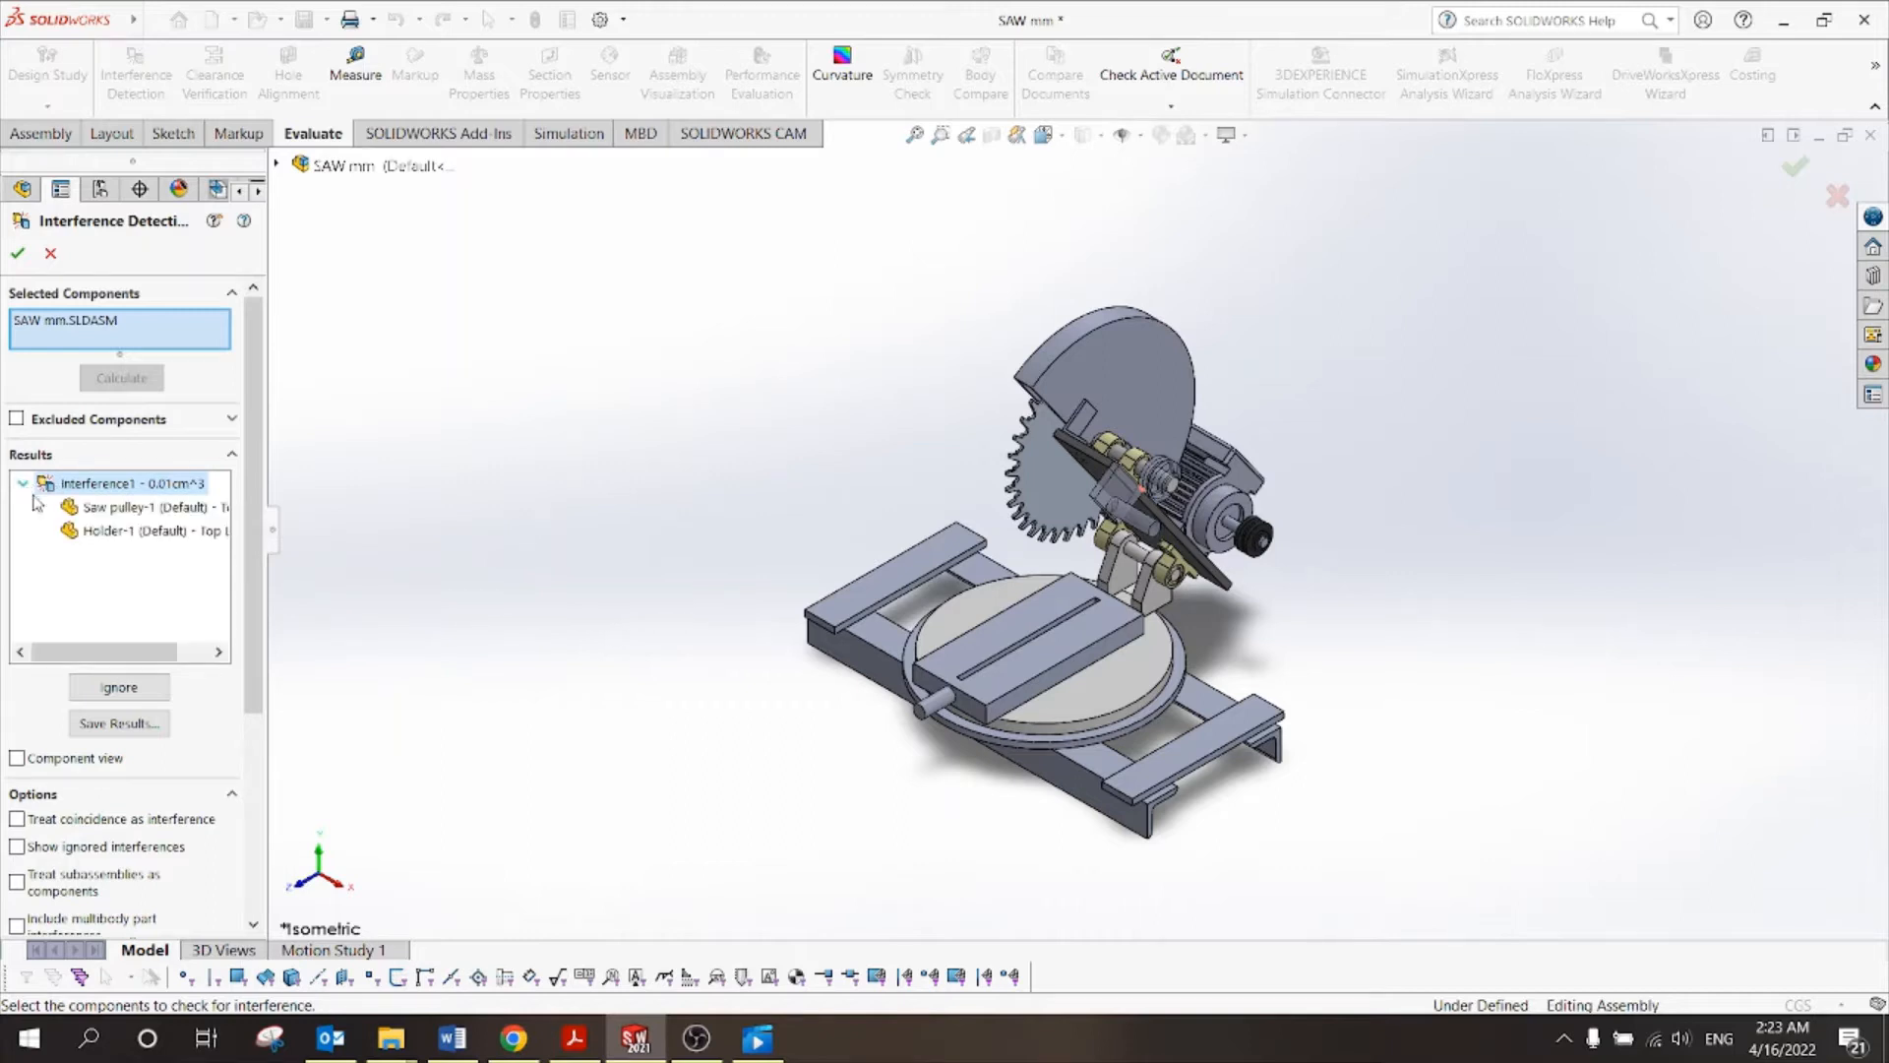
pyautogui.click(125, 507)
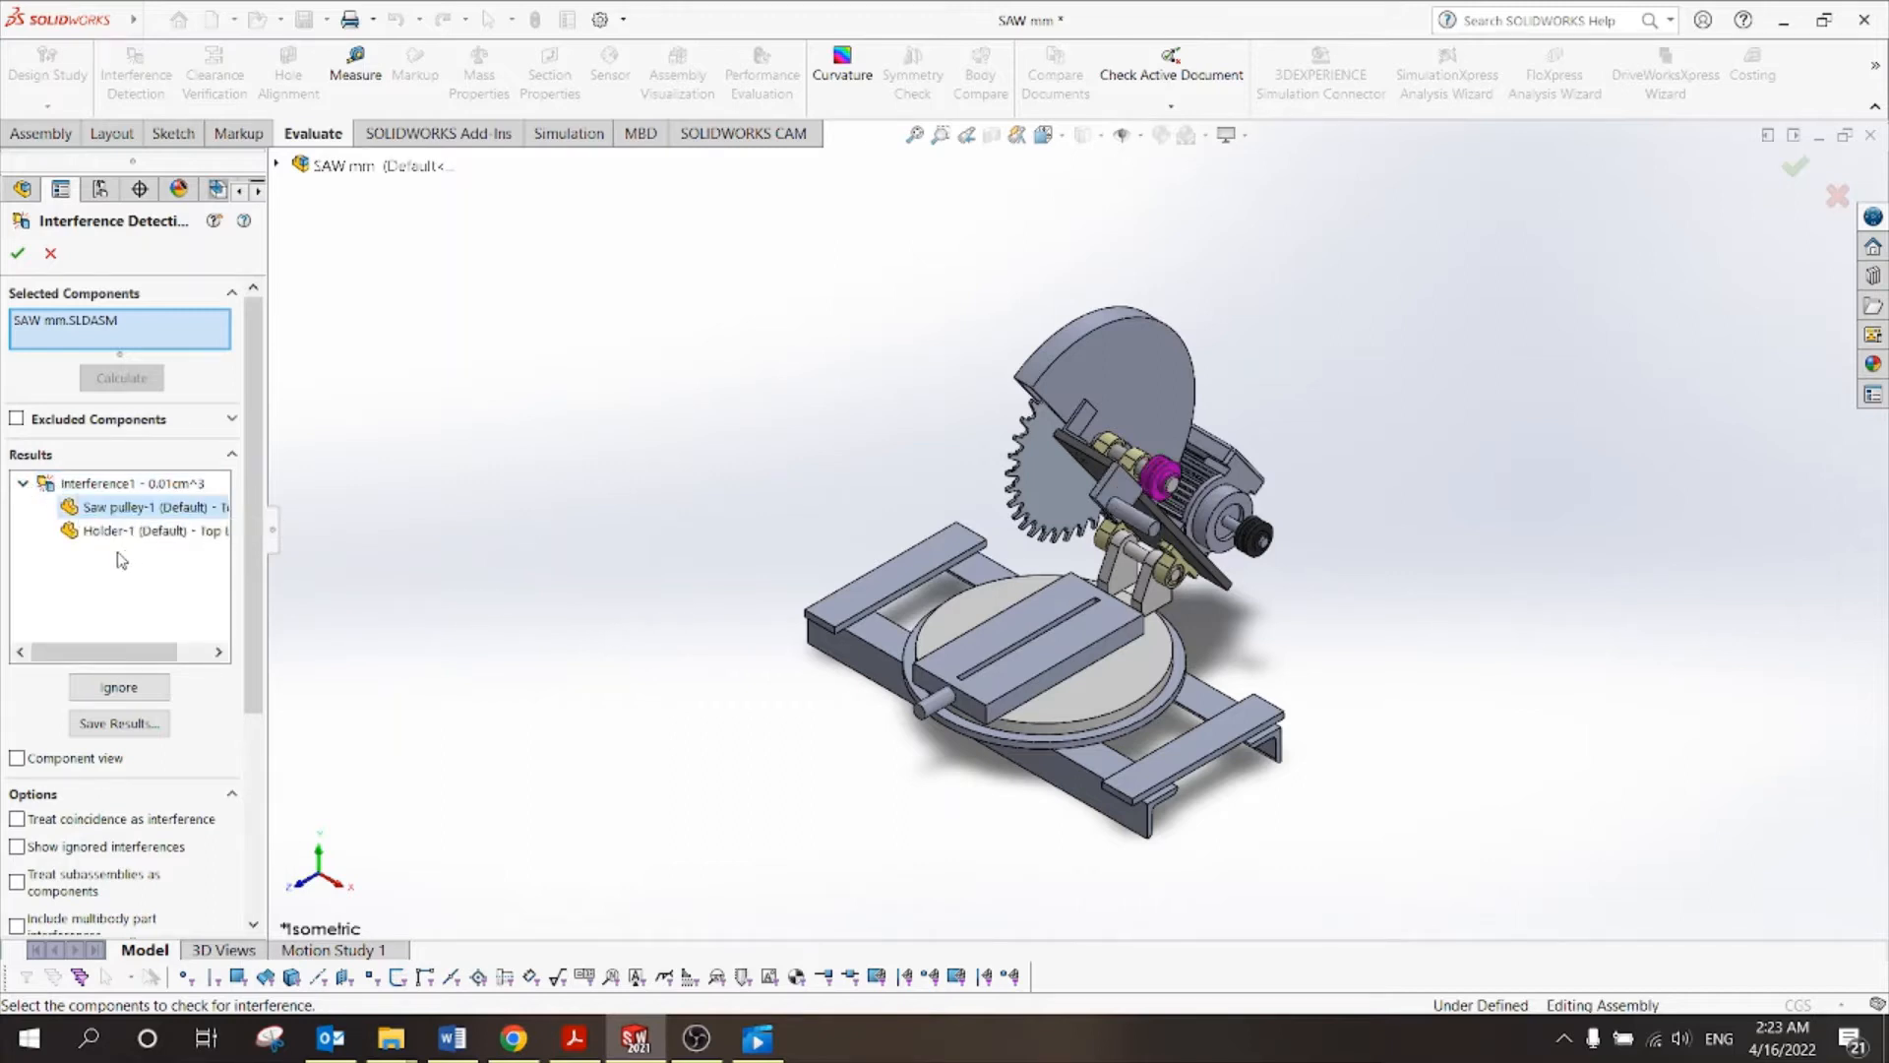
pyautogui.scroll(-5, 1112, 463)
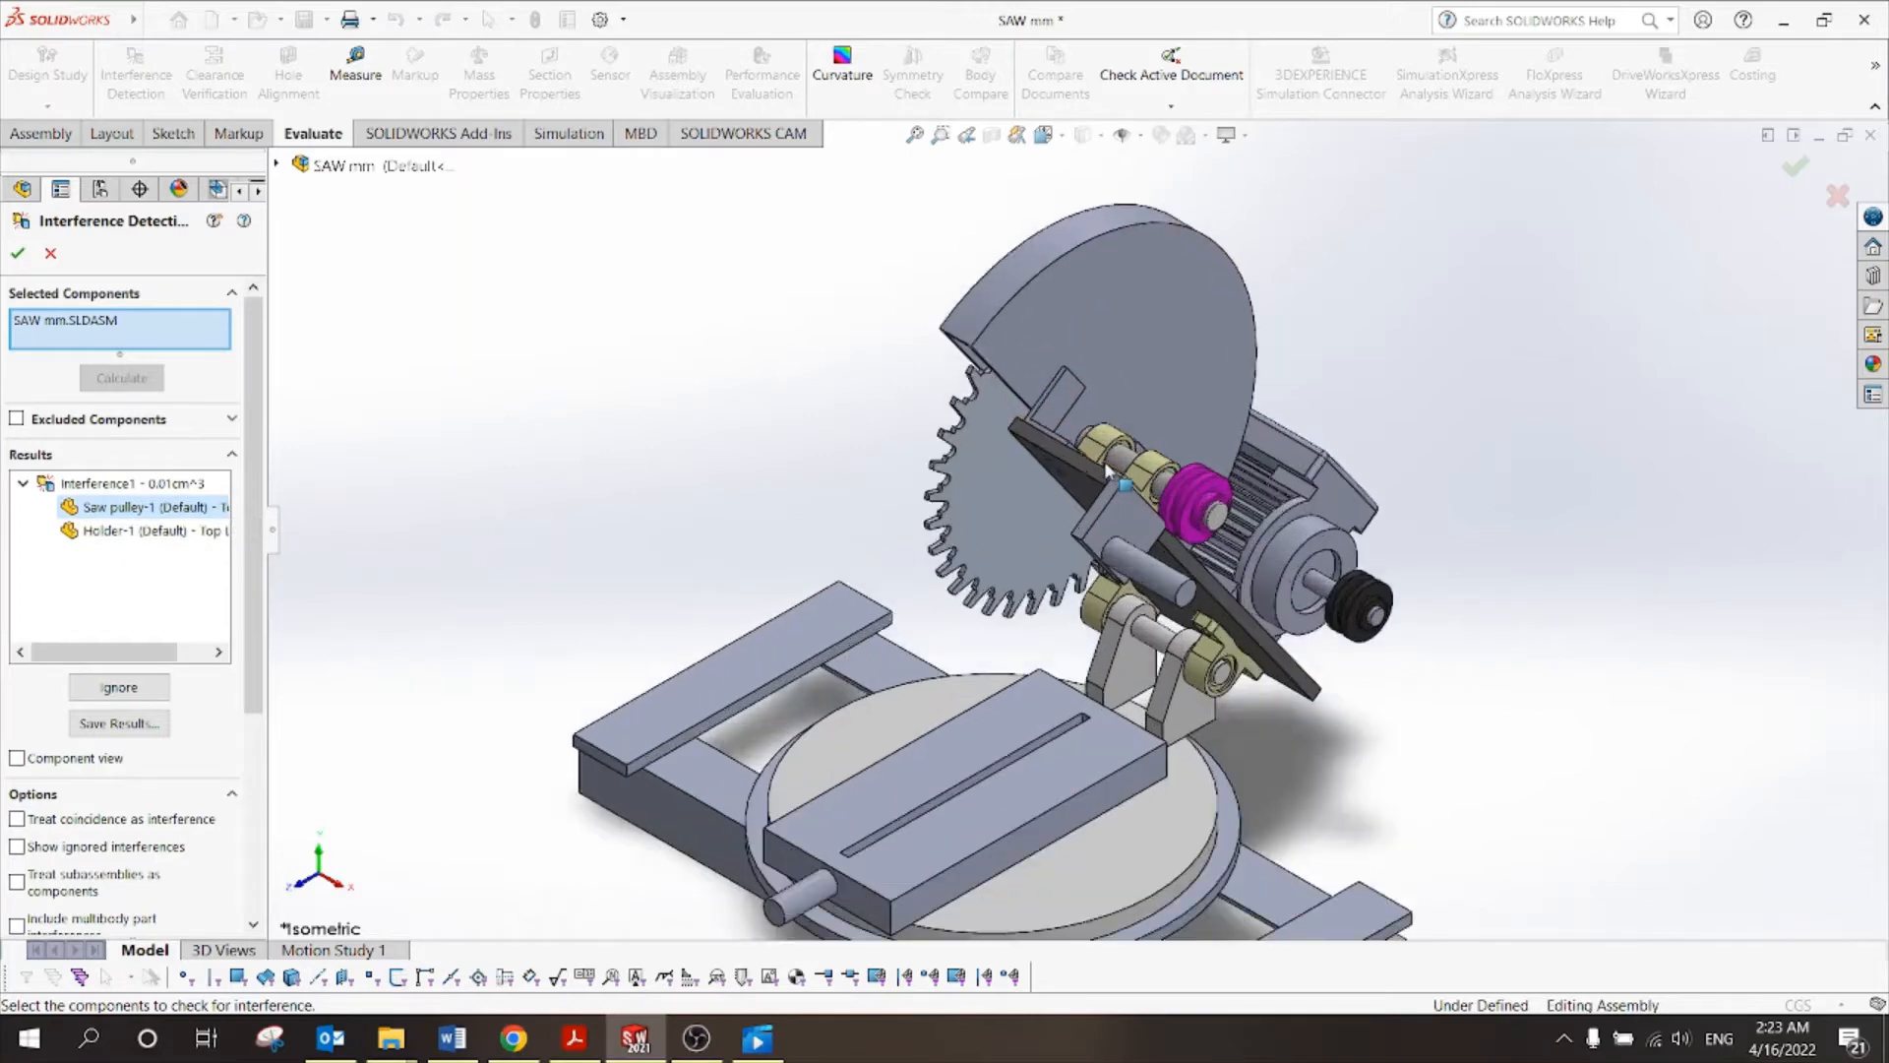
pyautogui.moveTo(1194, 513); pyautogui.dragTo(1157, 449, button='middle')
pyautogui.scroll(-5, 1206, 560)
pyautogui.scroll(-3, 1161, 541)
pyautogui.scroll(-2, 1132, 570)
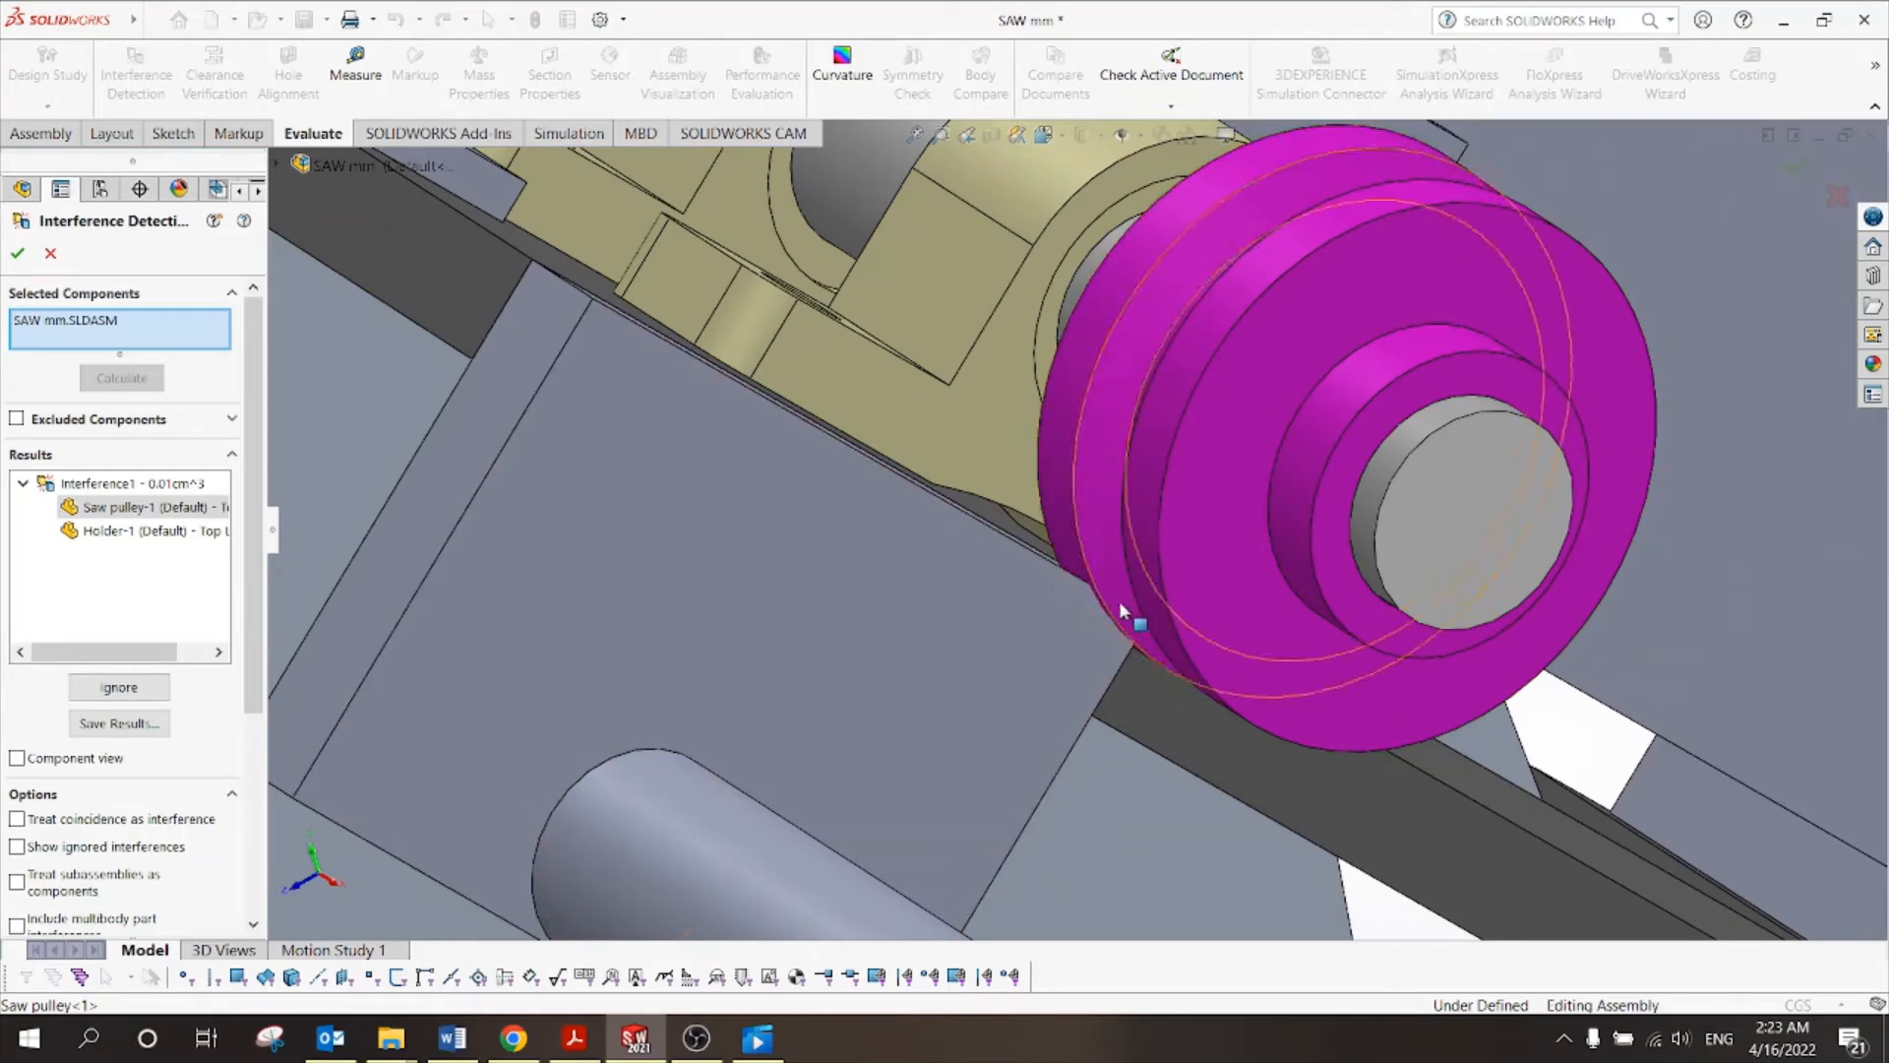
pyautogui.scroll(1, 1106, 618)
pyautogui.scroll(5, 1106, 618)
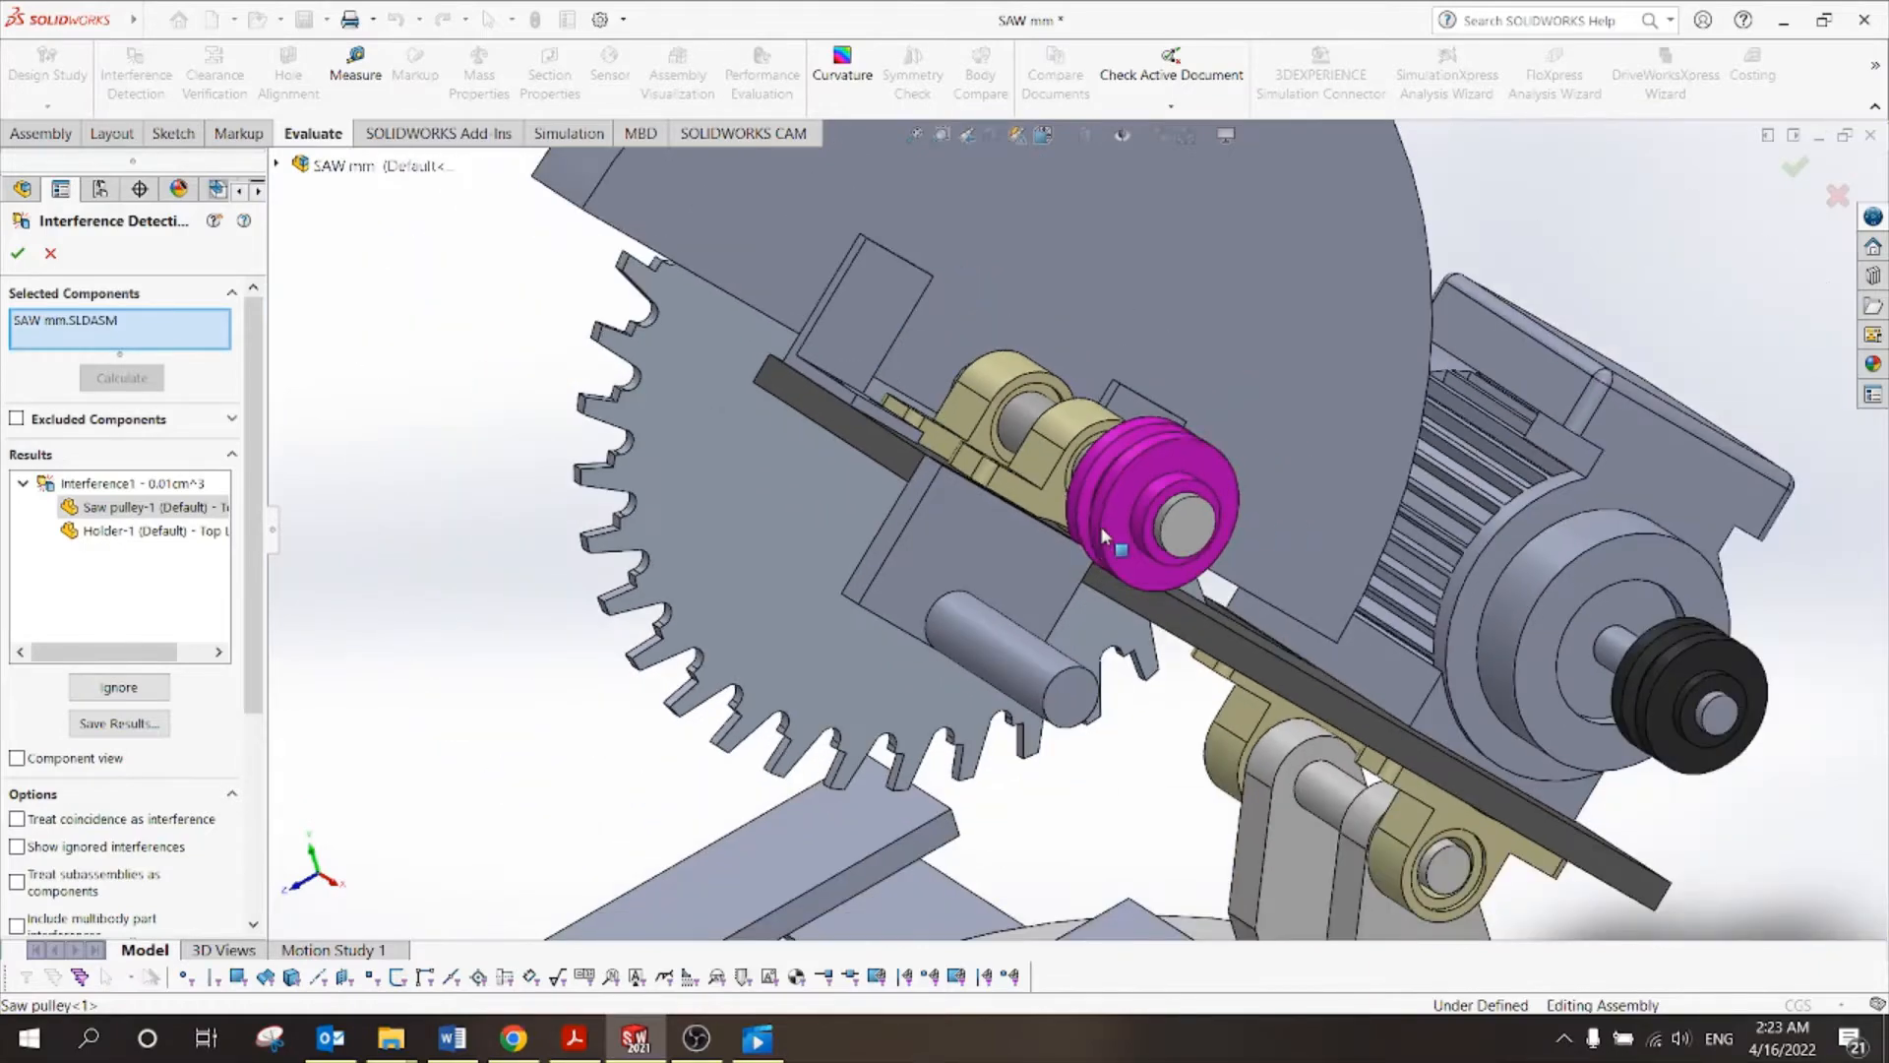
pyautogui.scroll(-4, 1104, 534)
pyautogui.scroll(-1, 1109, 539)
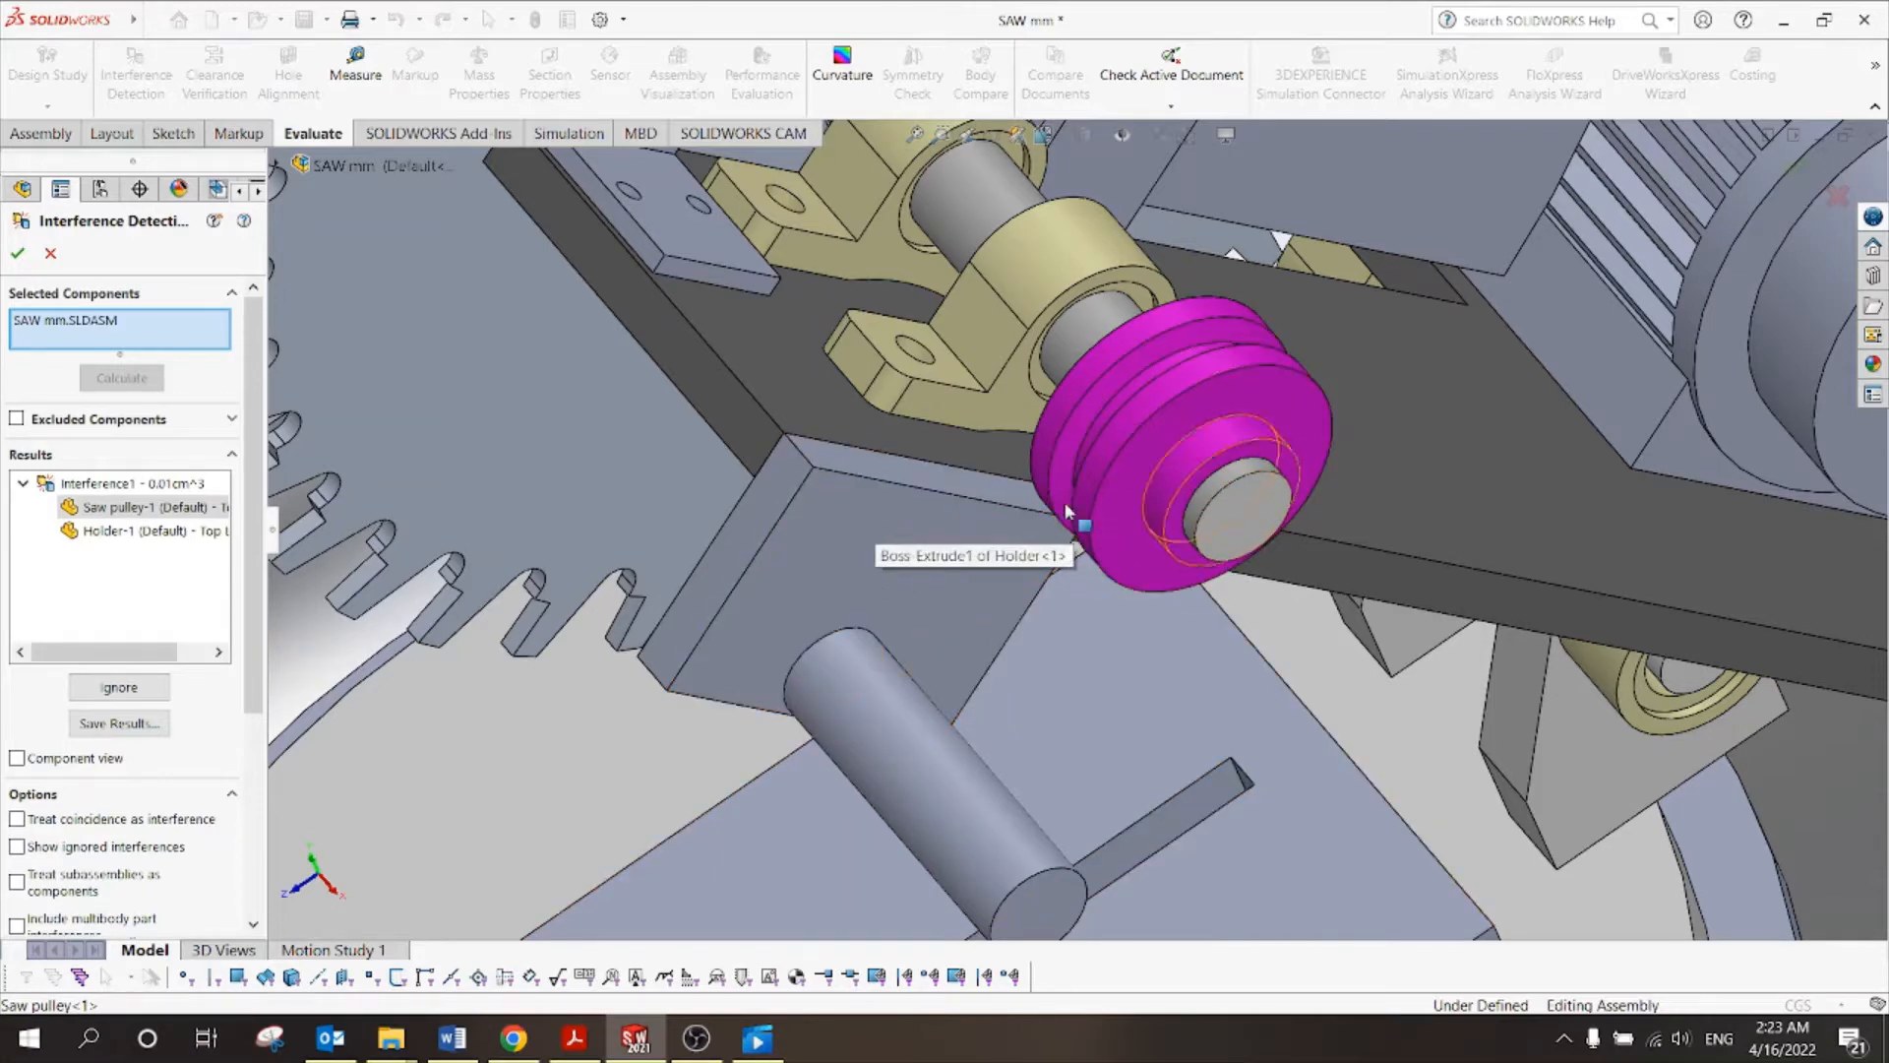
pyautogui.scroll(1, 1082, 549)
pyautogui.scroll(1, 1081, 549)
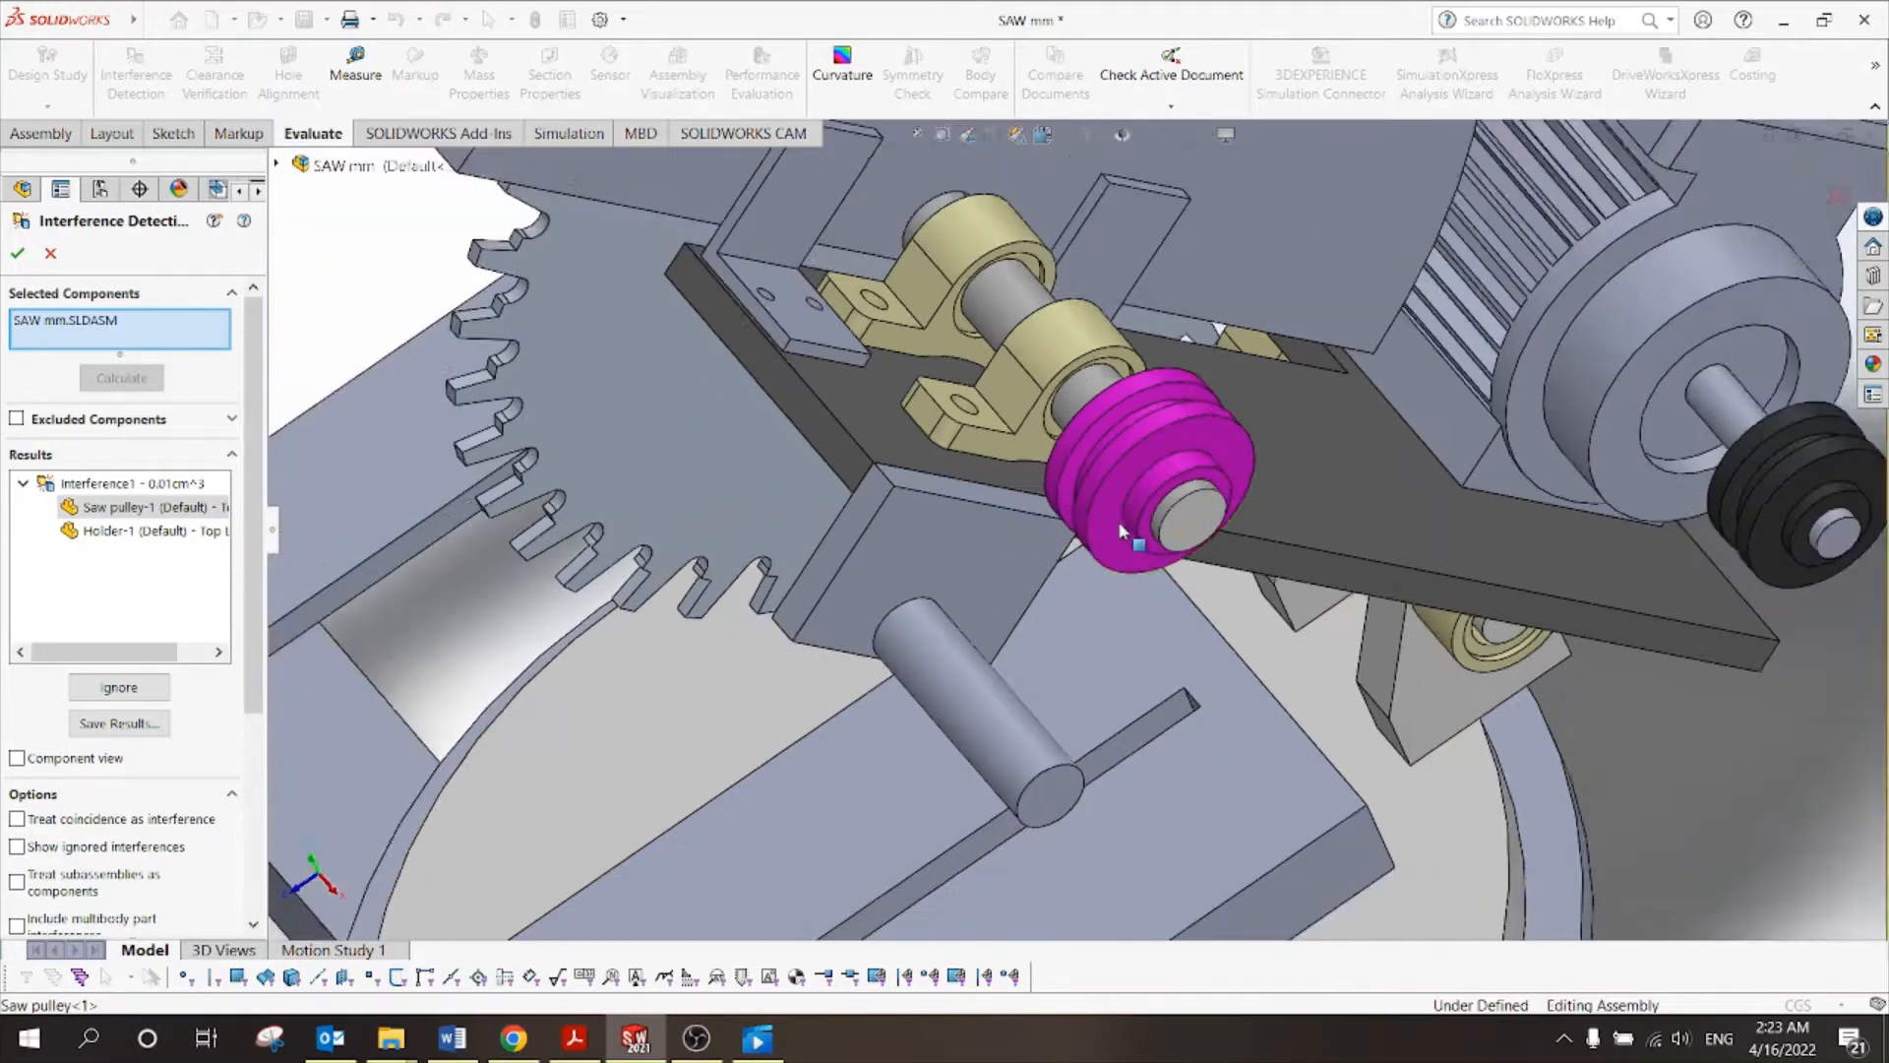
pyautogui.moveTo(1127, 536); pyautogui.dragTo(1093, 498, button='middle')
pyautogui.scroll(-4, 1087, 498)
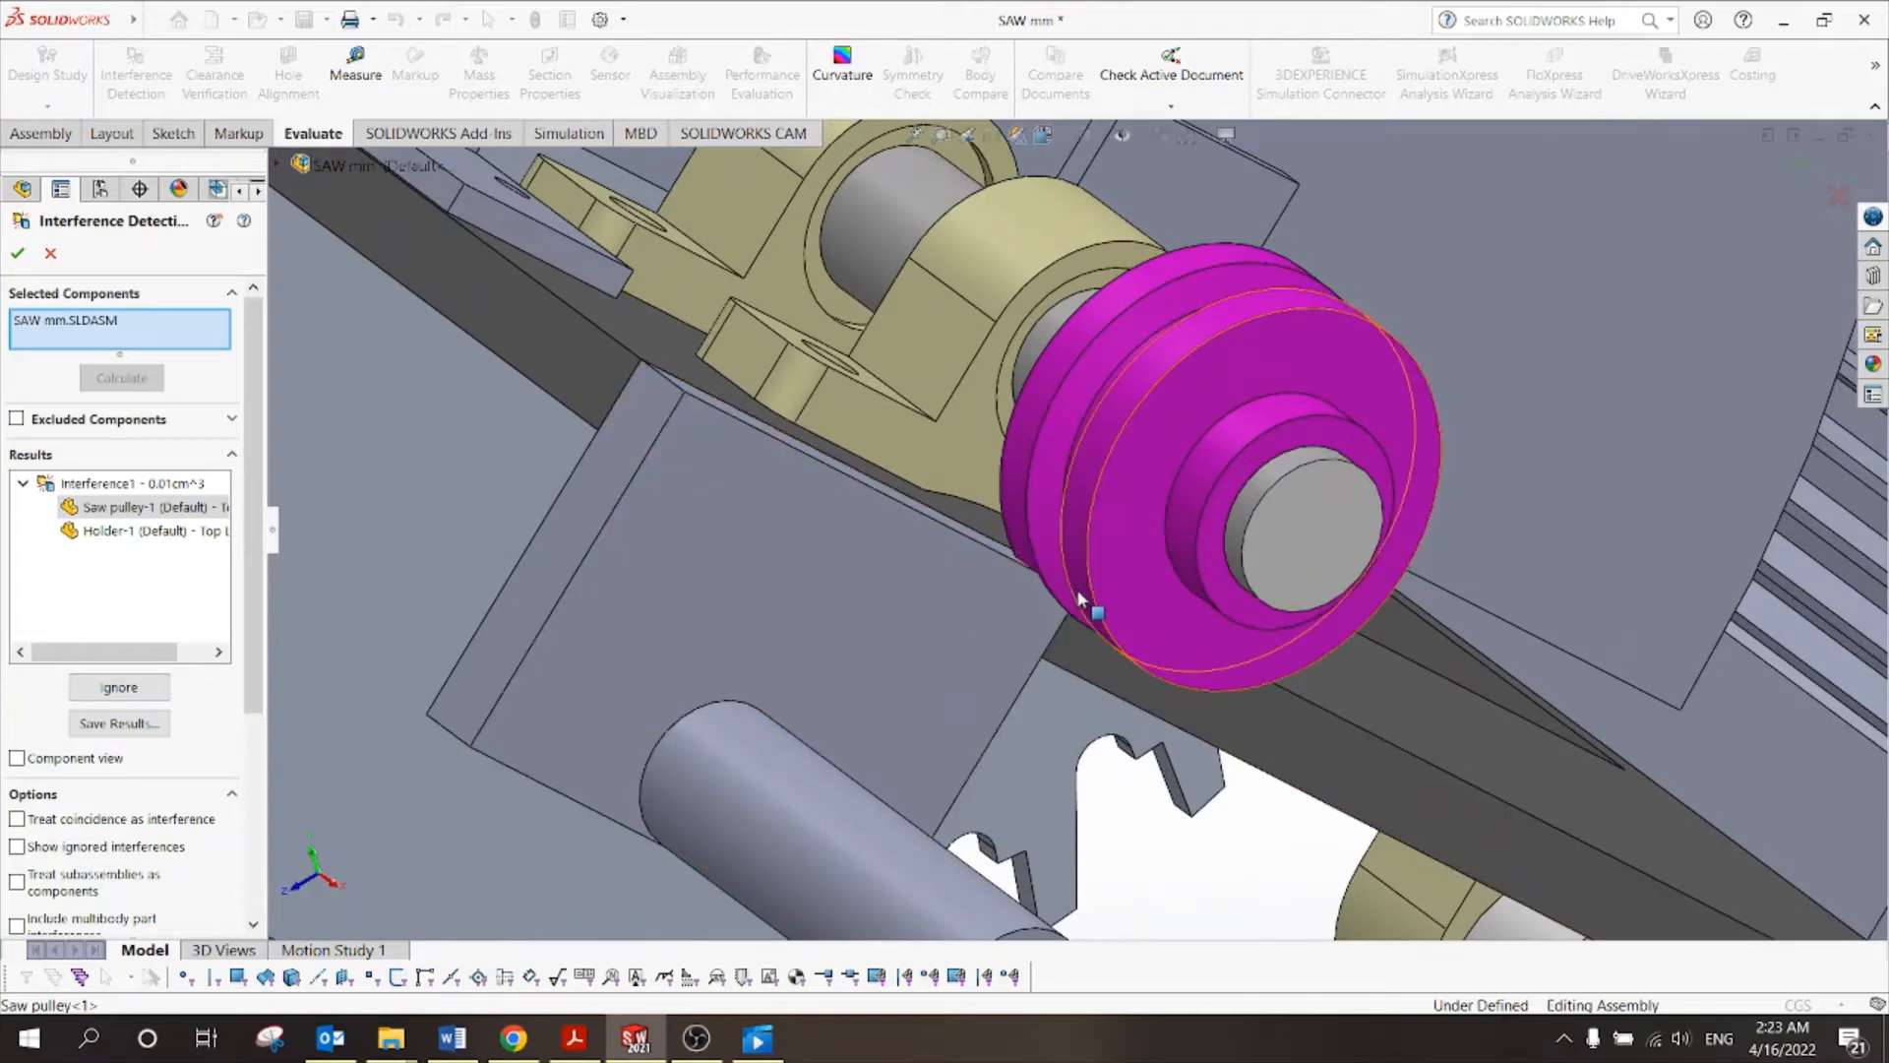
pyautogui.scroll(3, 1089, 620)
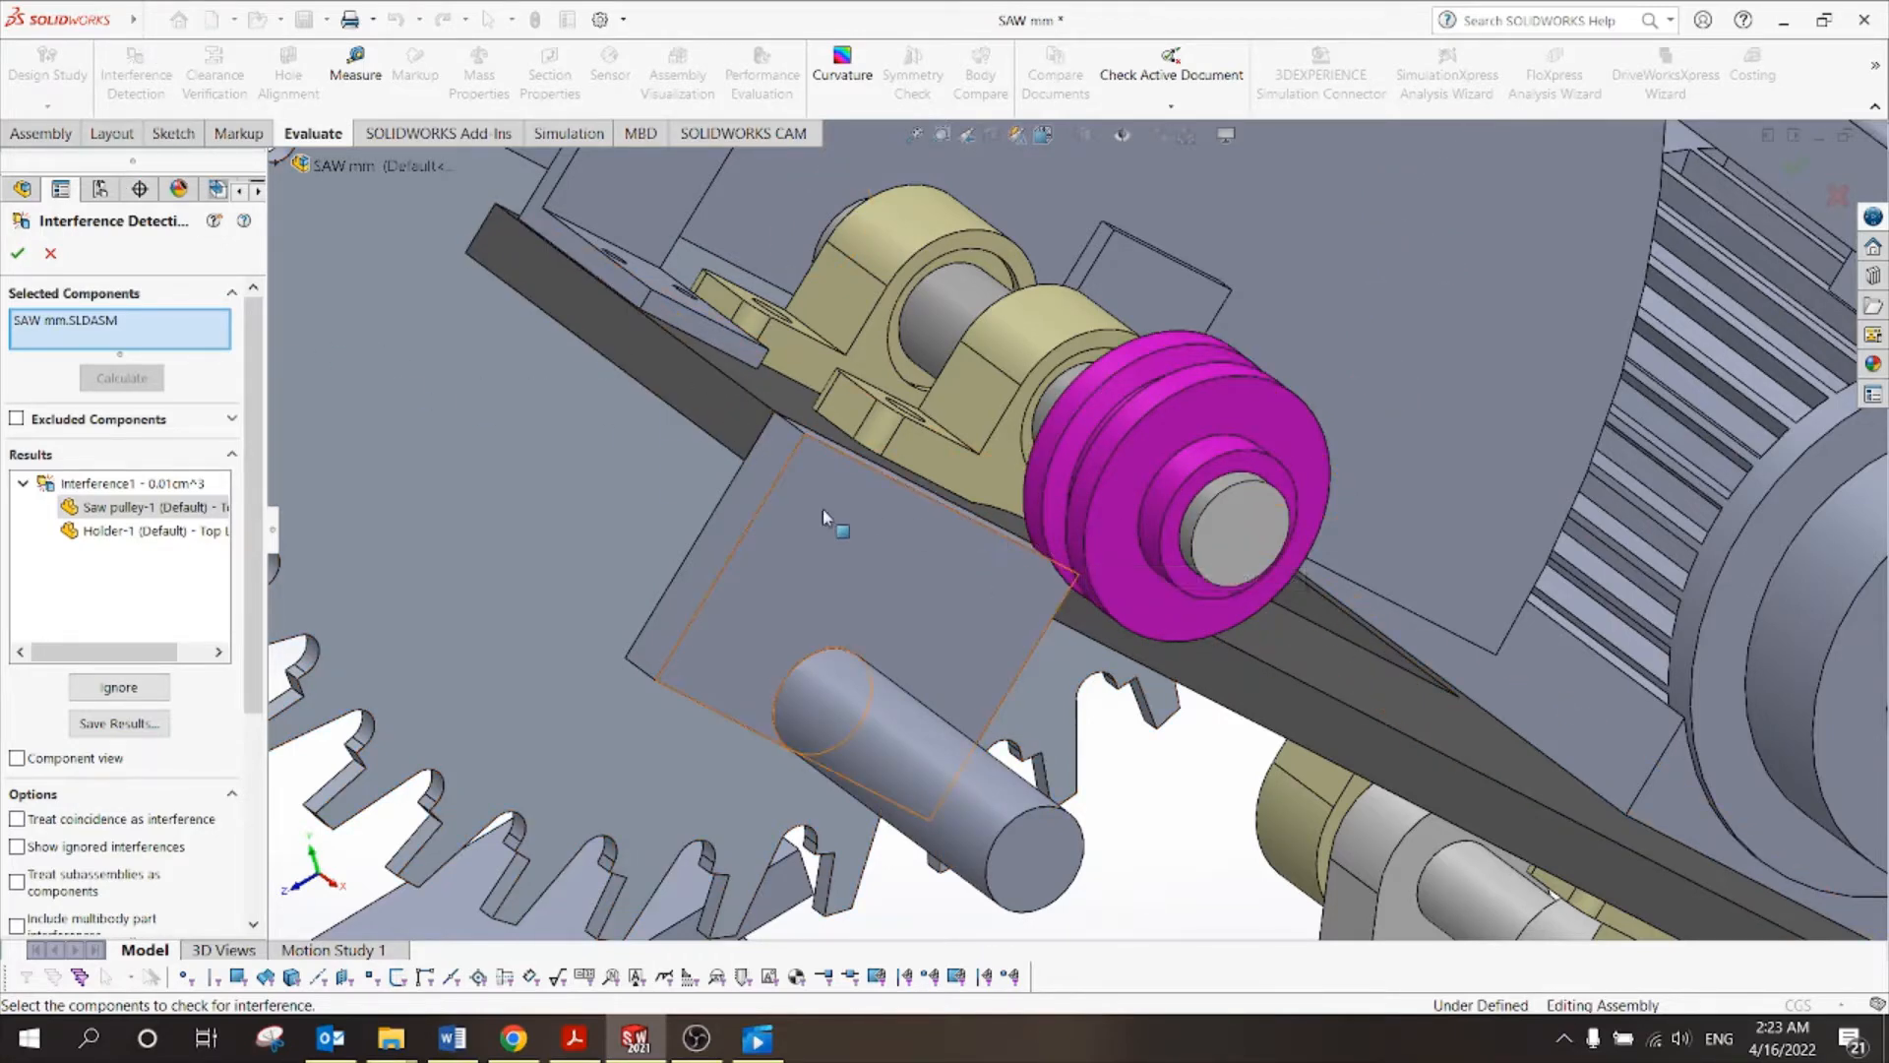
pyautogui.scroll(3, 1102, 568)
pyautogui.scroll(3, 1103, 569)
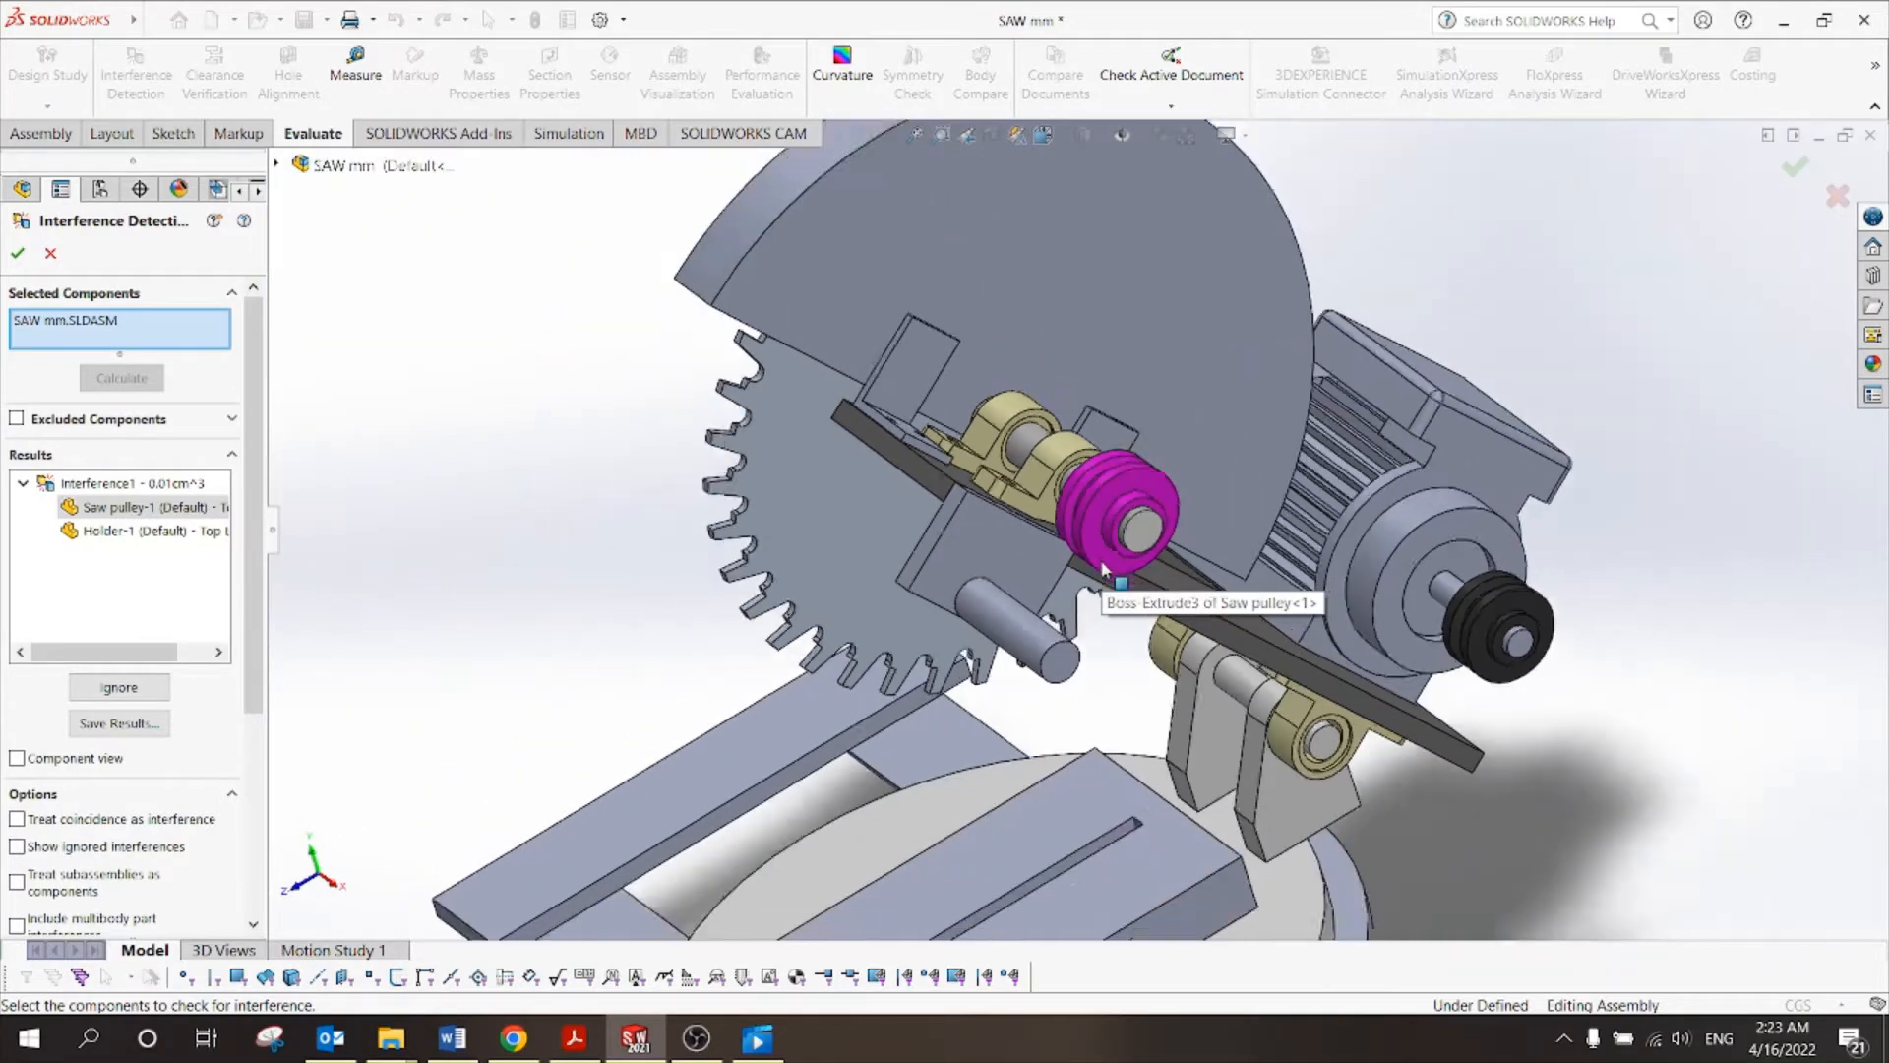
pyautogui.click(23, 485)
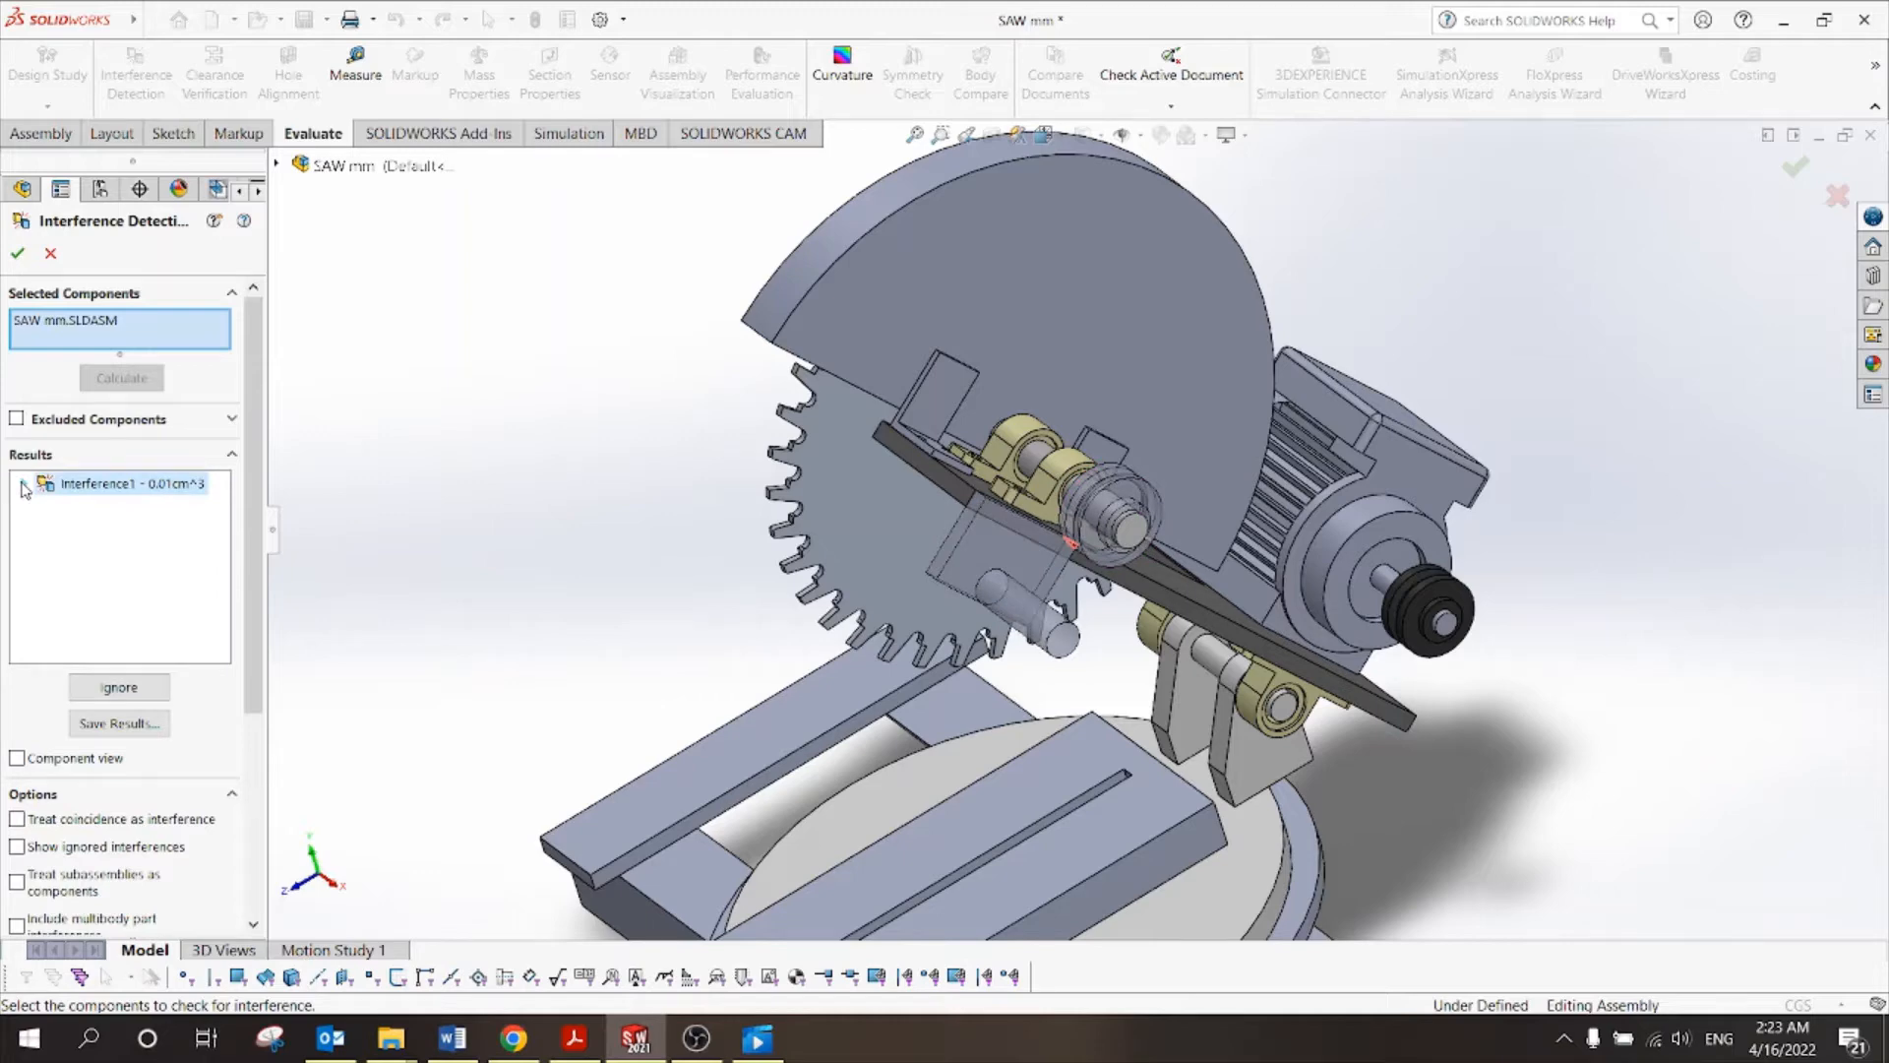
pyautogui.click(51, 253)
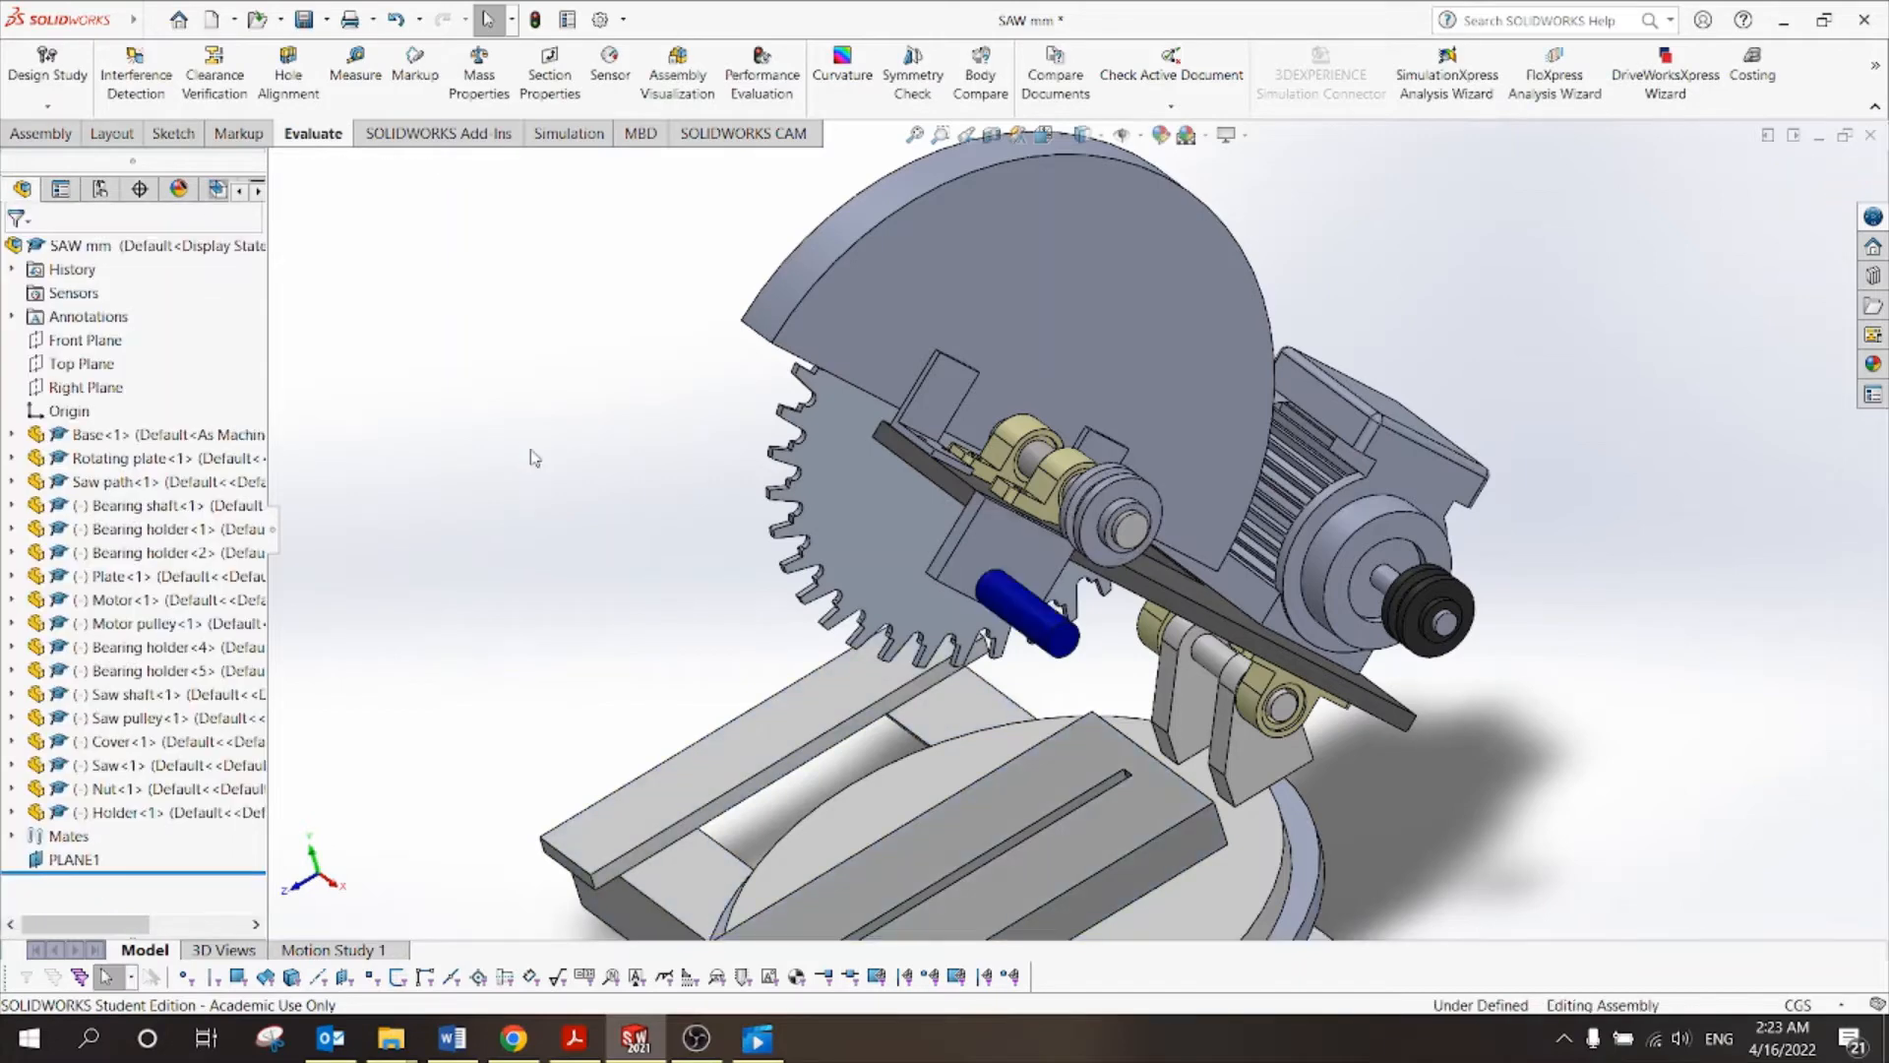
# Select the holder's flat face, list the holder's mates, and highlight Coincident30 and Coincident31 to see which faces they join.
pyautogui.scroll(-5, 1021, 541)
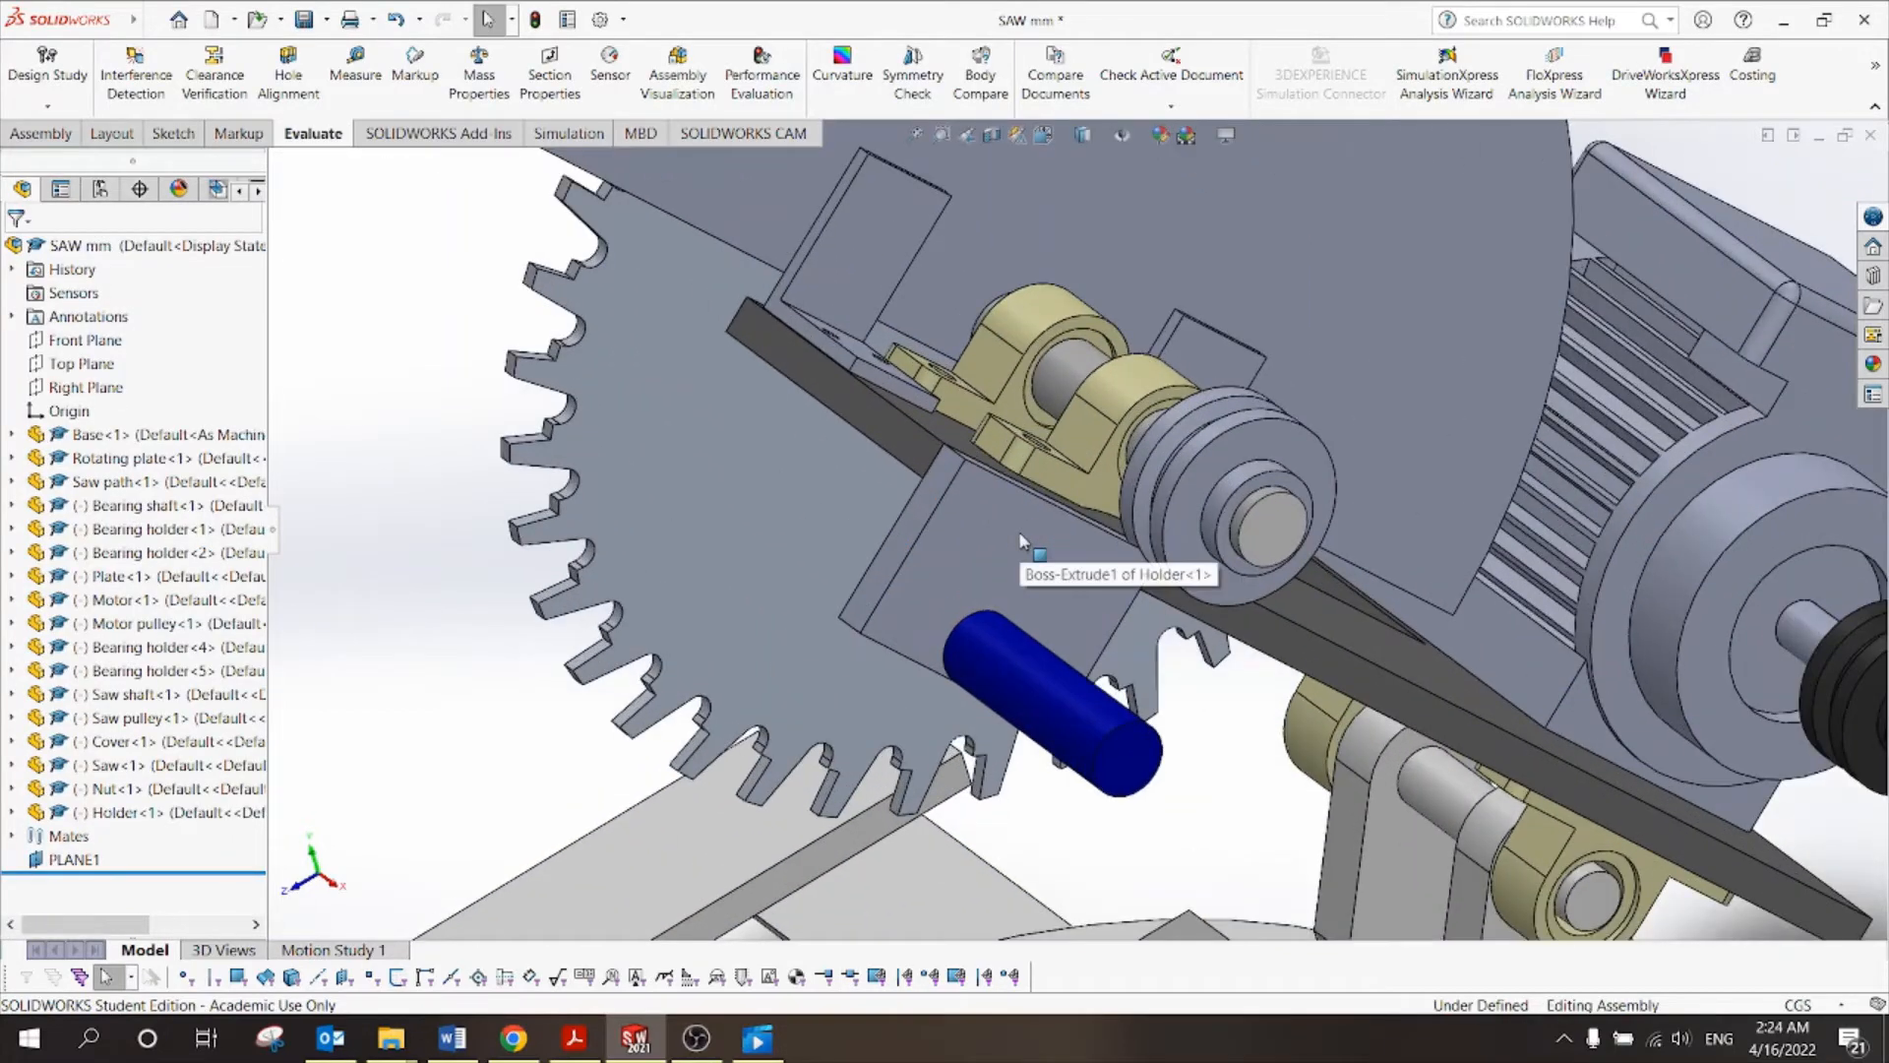
pyautogui.click(989, 541)
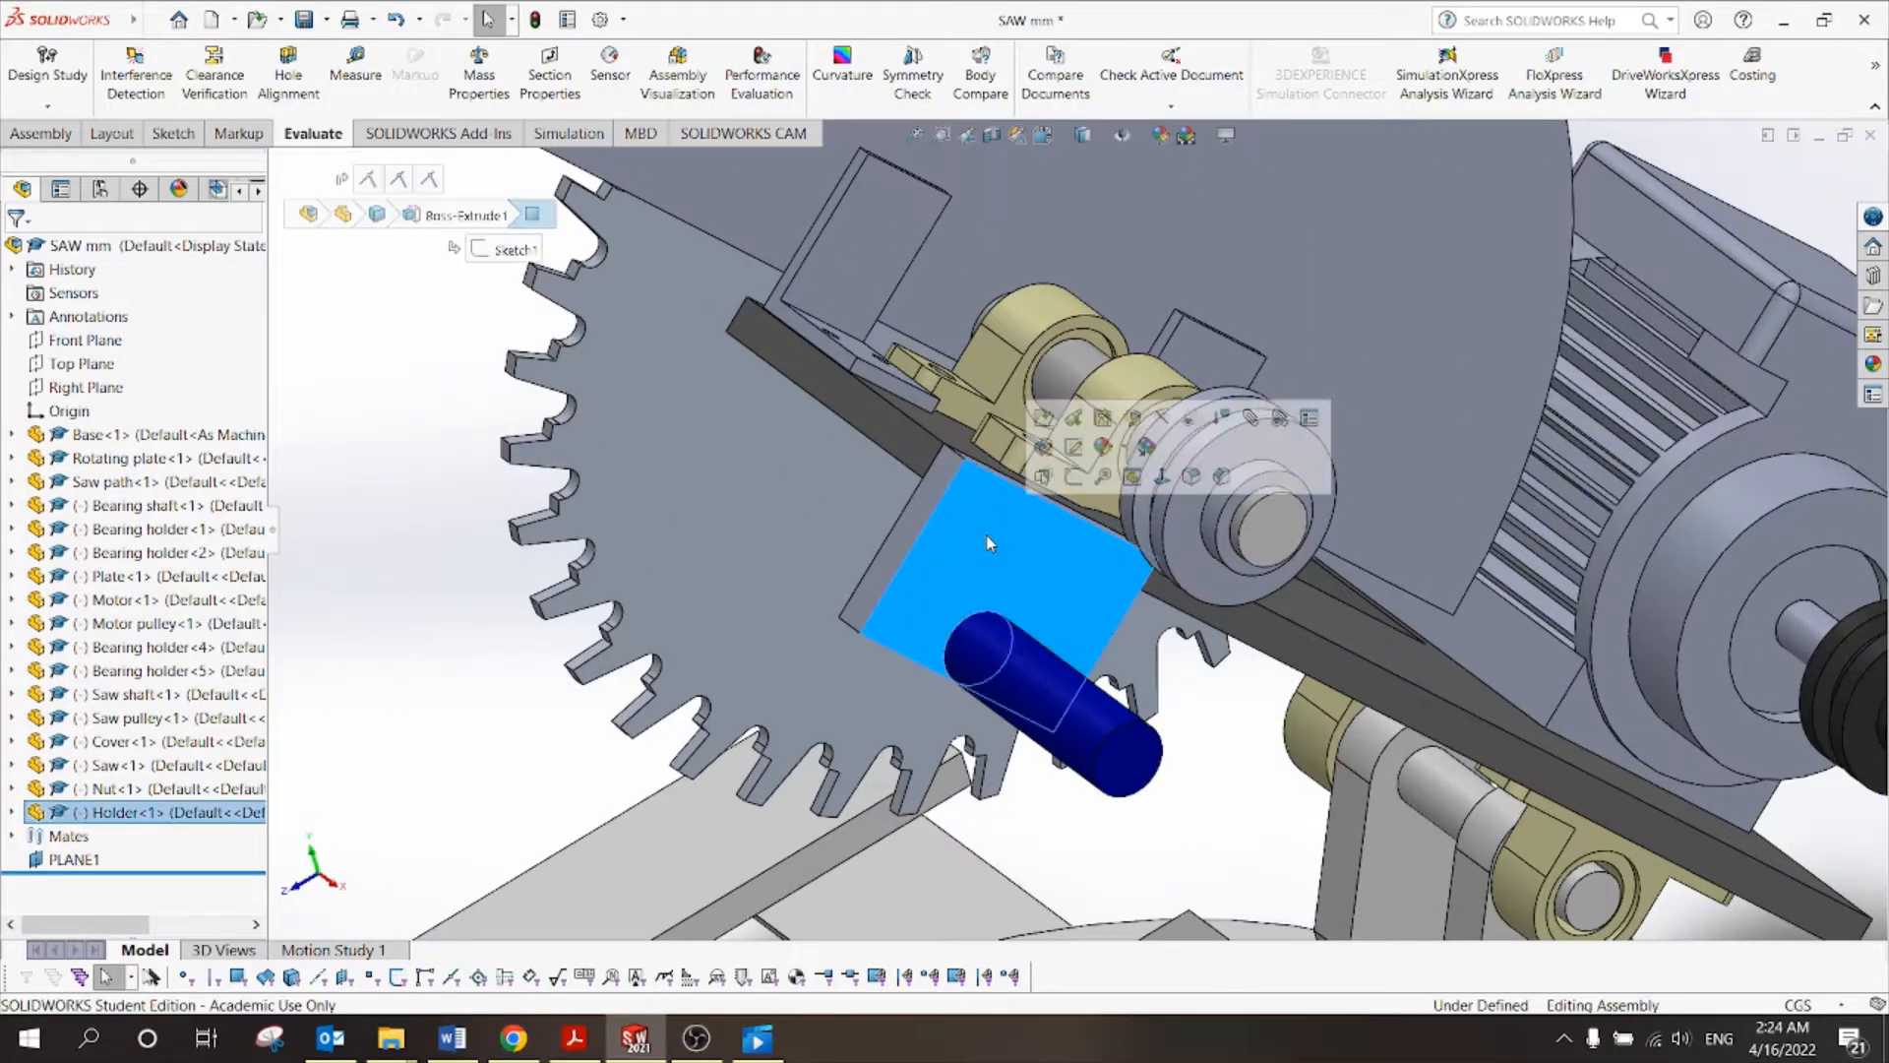
pyautogui.click(18, 812)
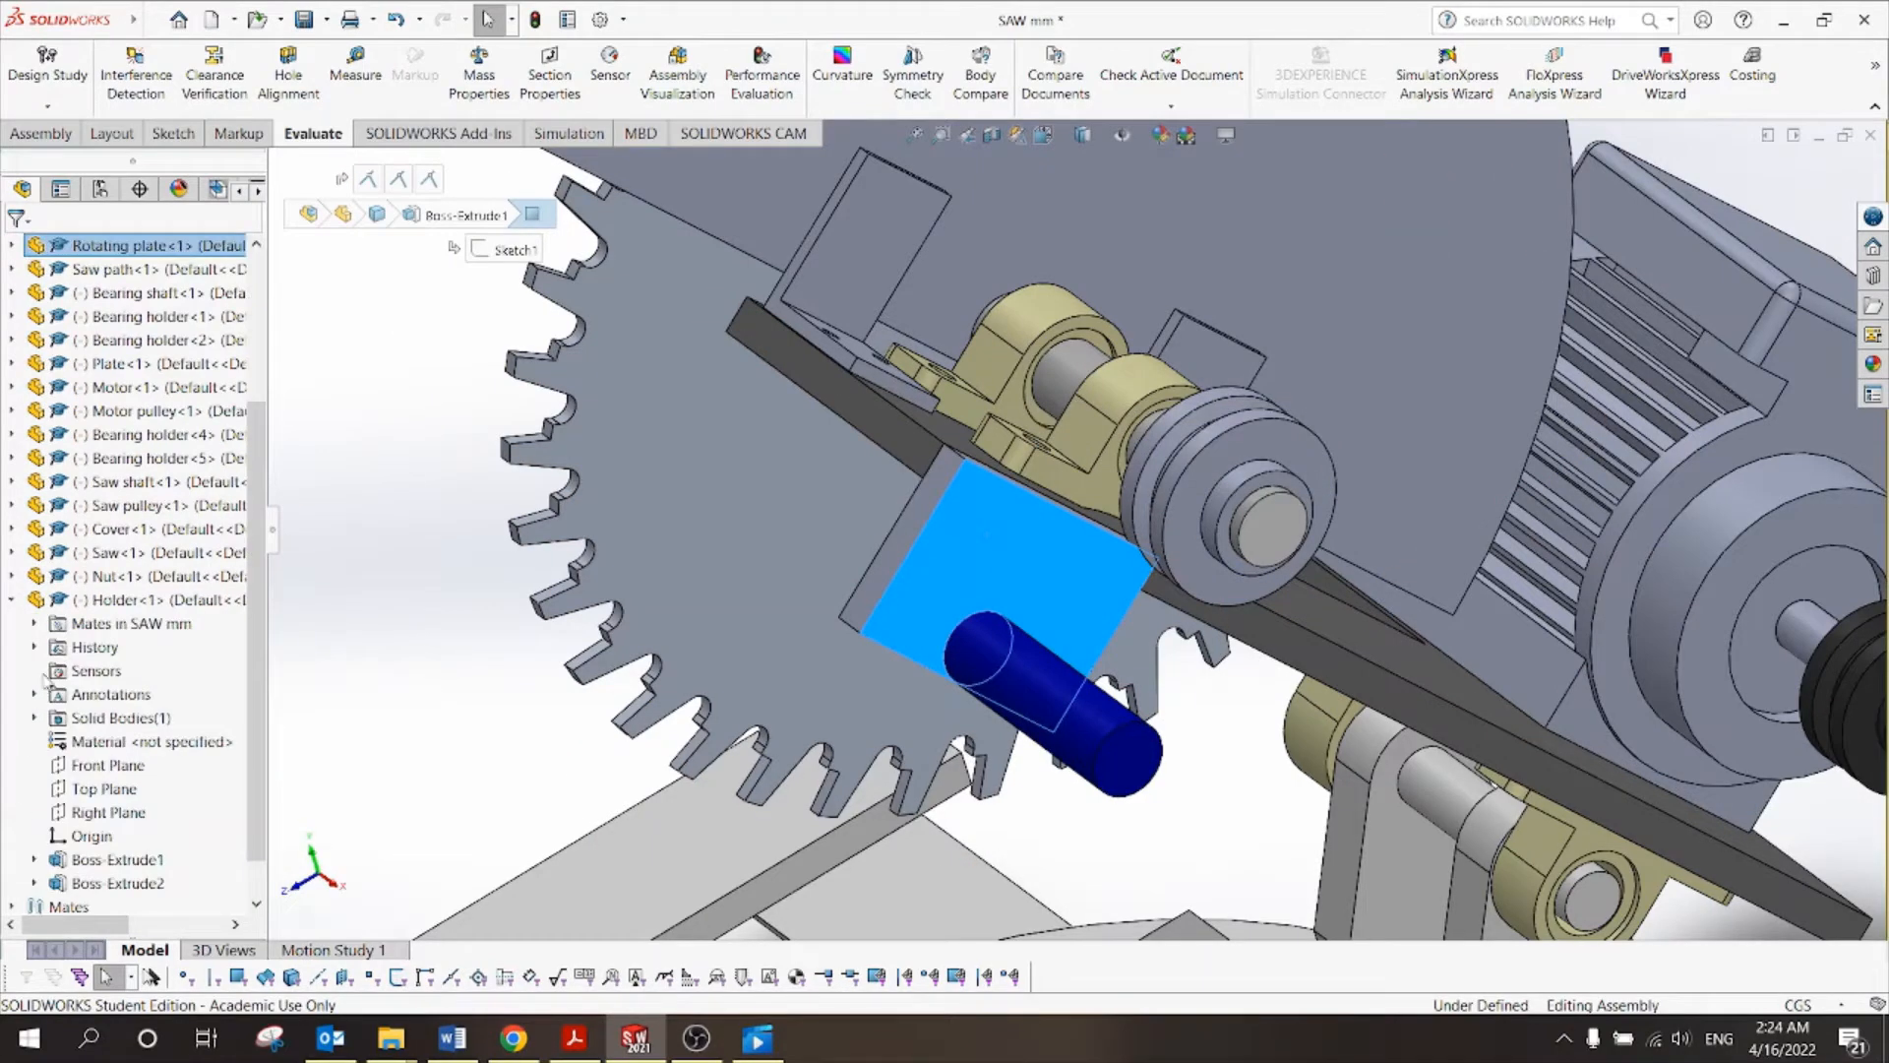
pyautogui.click(36, 626)
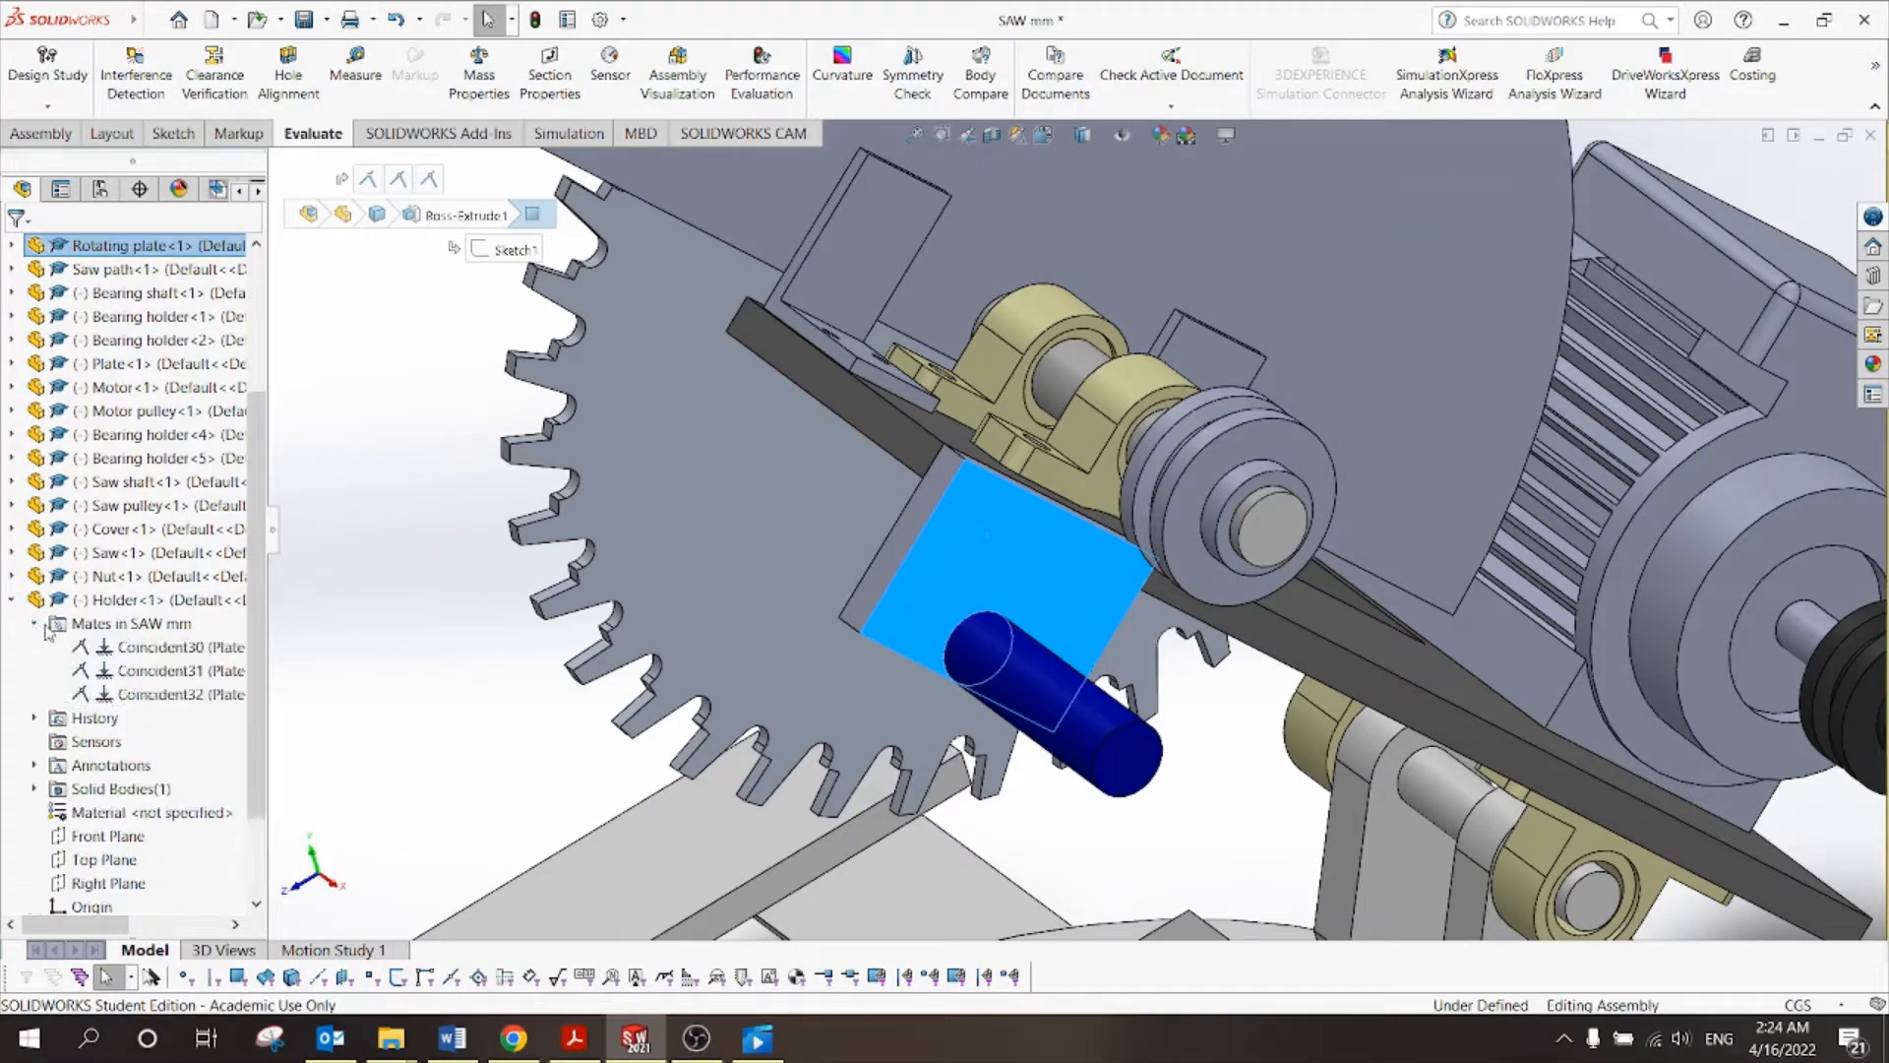
pyautogui.click(157, 646)
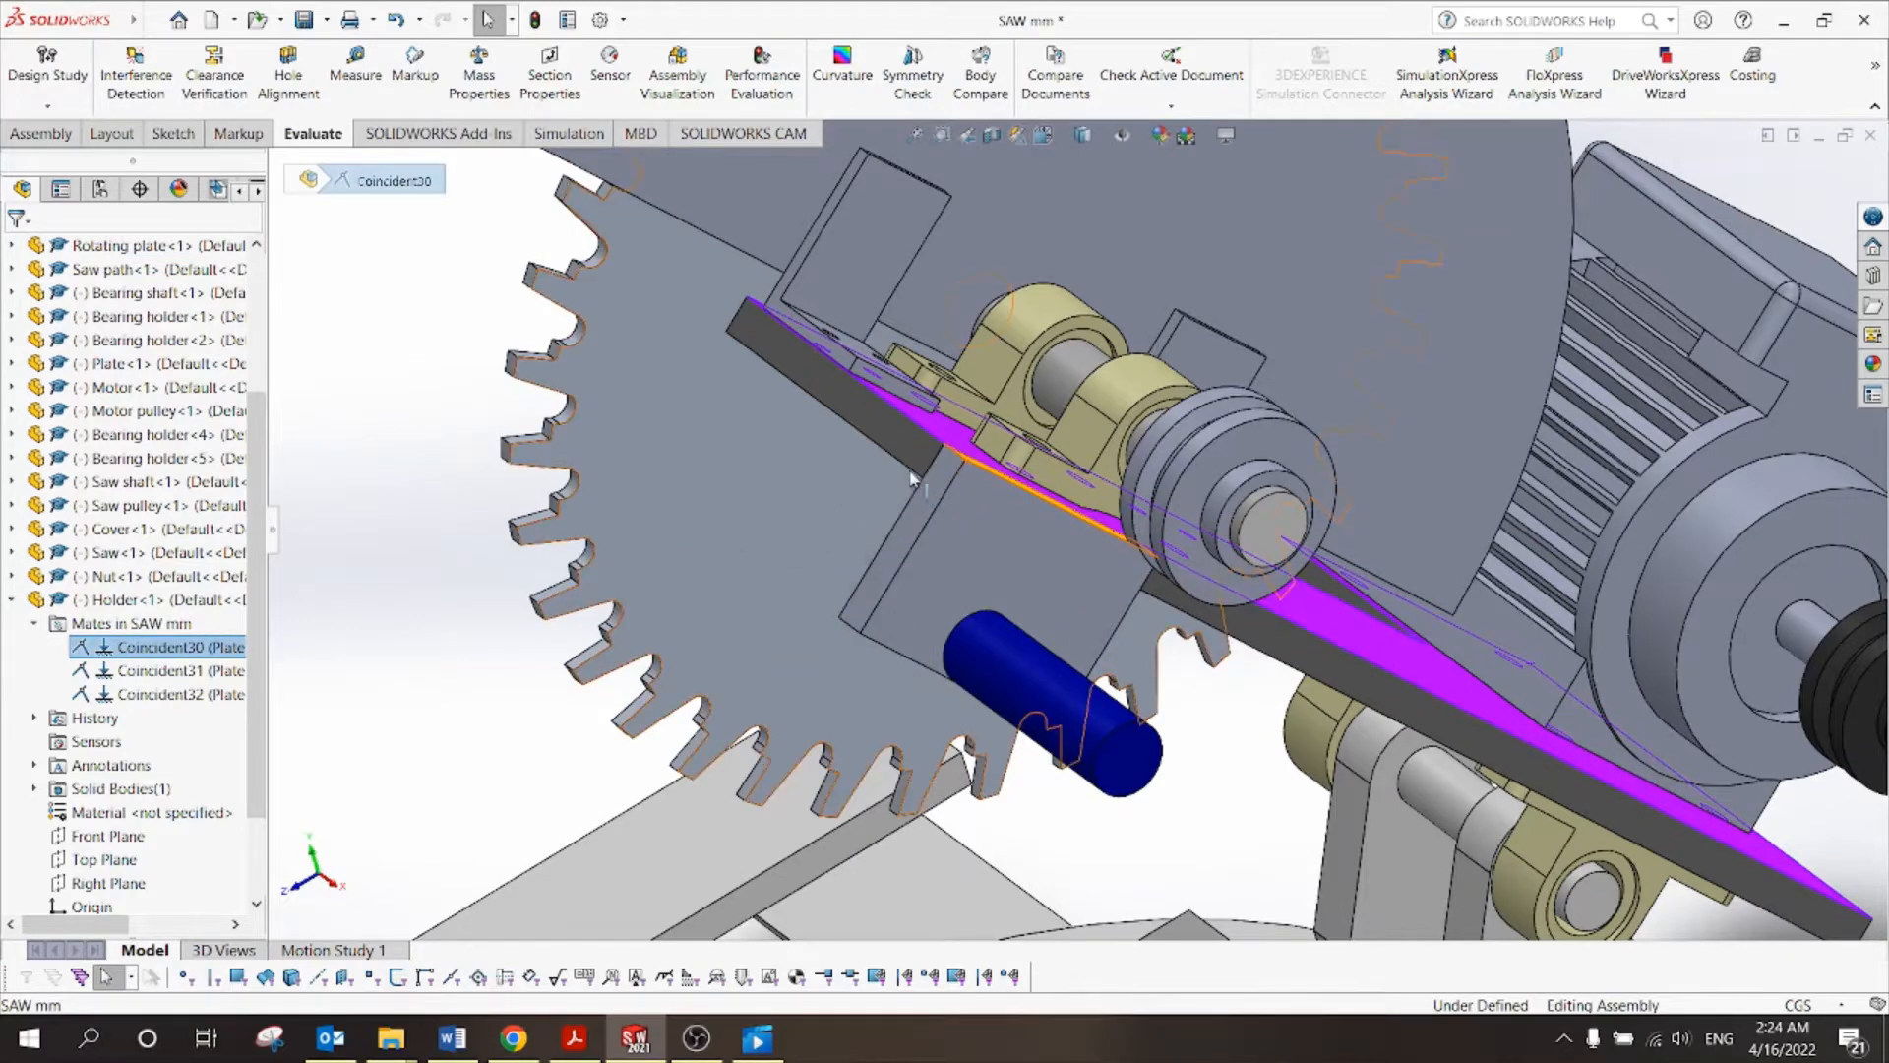
pyautogui.click(133, 673)
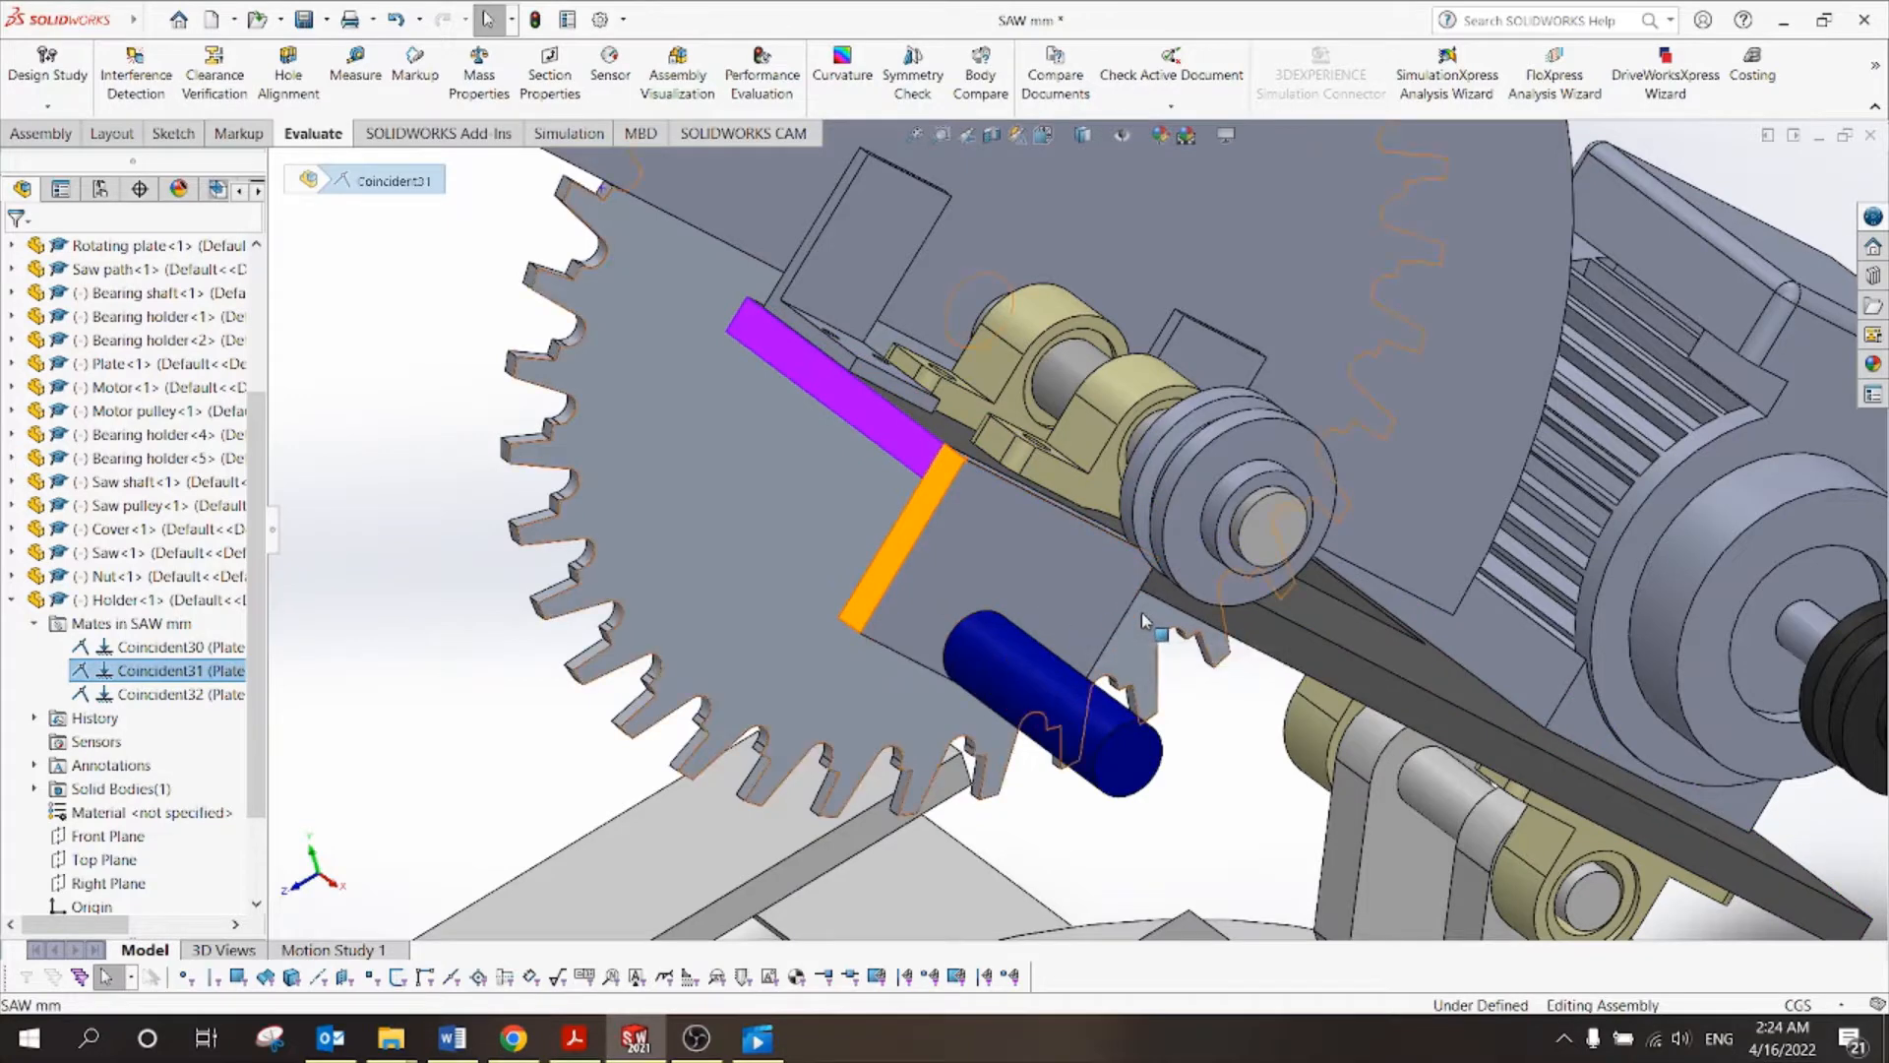
# Convert the Coincident31 mate between the plate and holder side faces into a distance mate of 1 cm.
pyautogui.scroll(1, 1141, 612)
pyautogui.scroll(-5, 1144, 622)
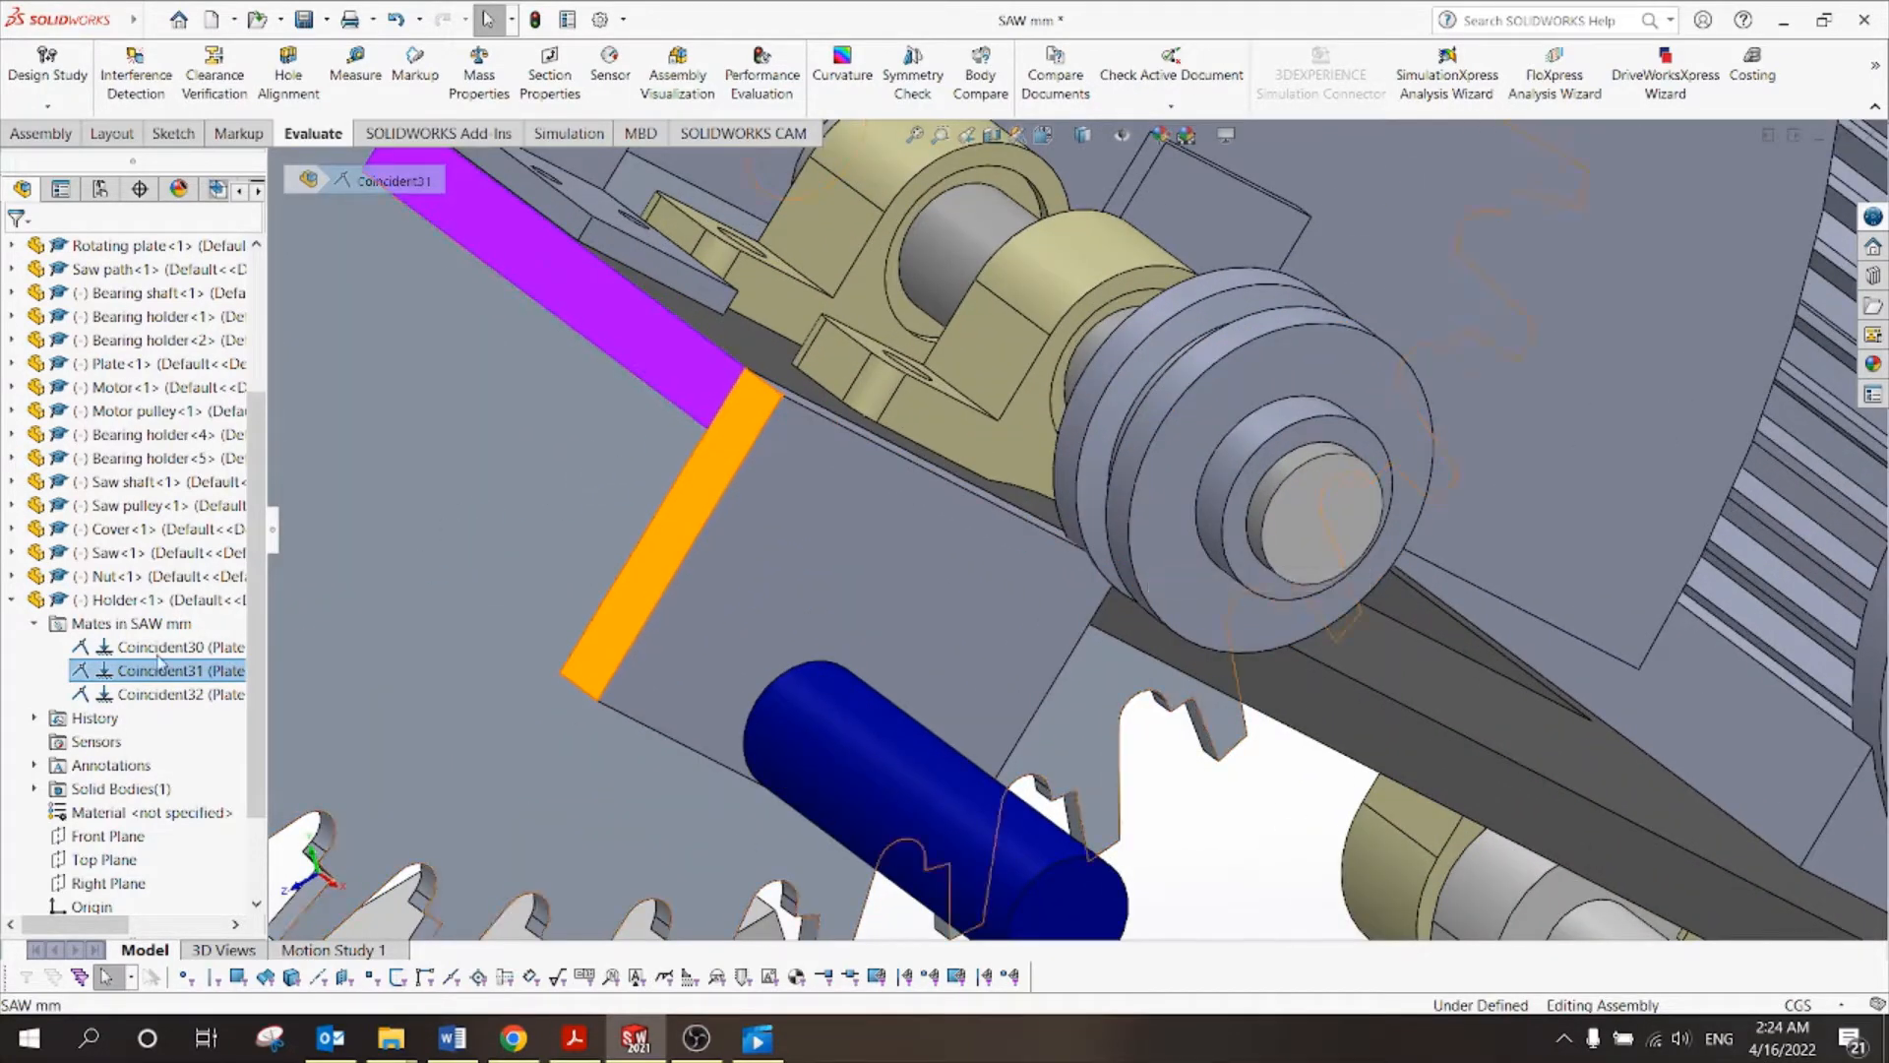
pyautogui.rightClick(115, 672)
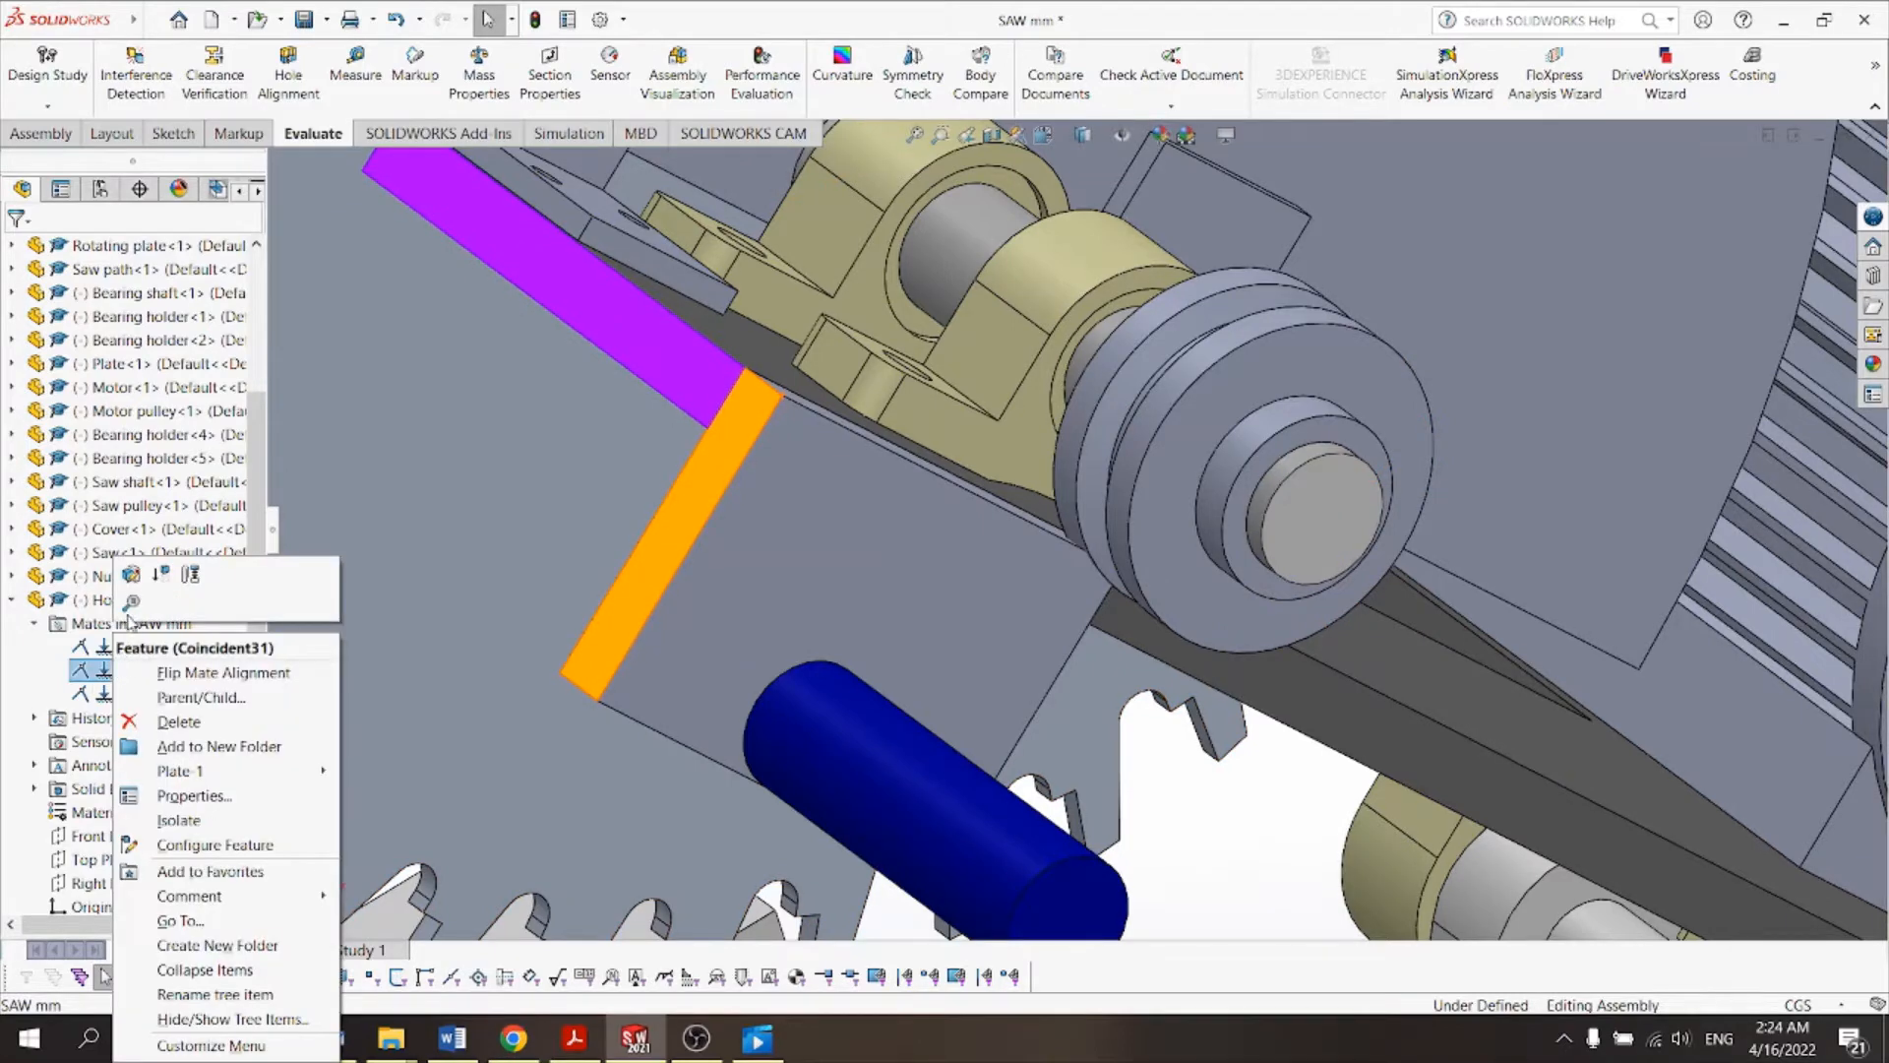
pyautogui.click(133, 579)
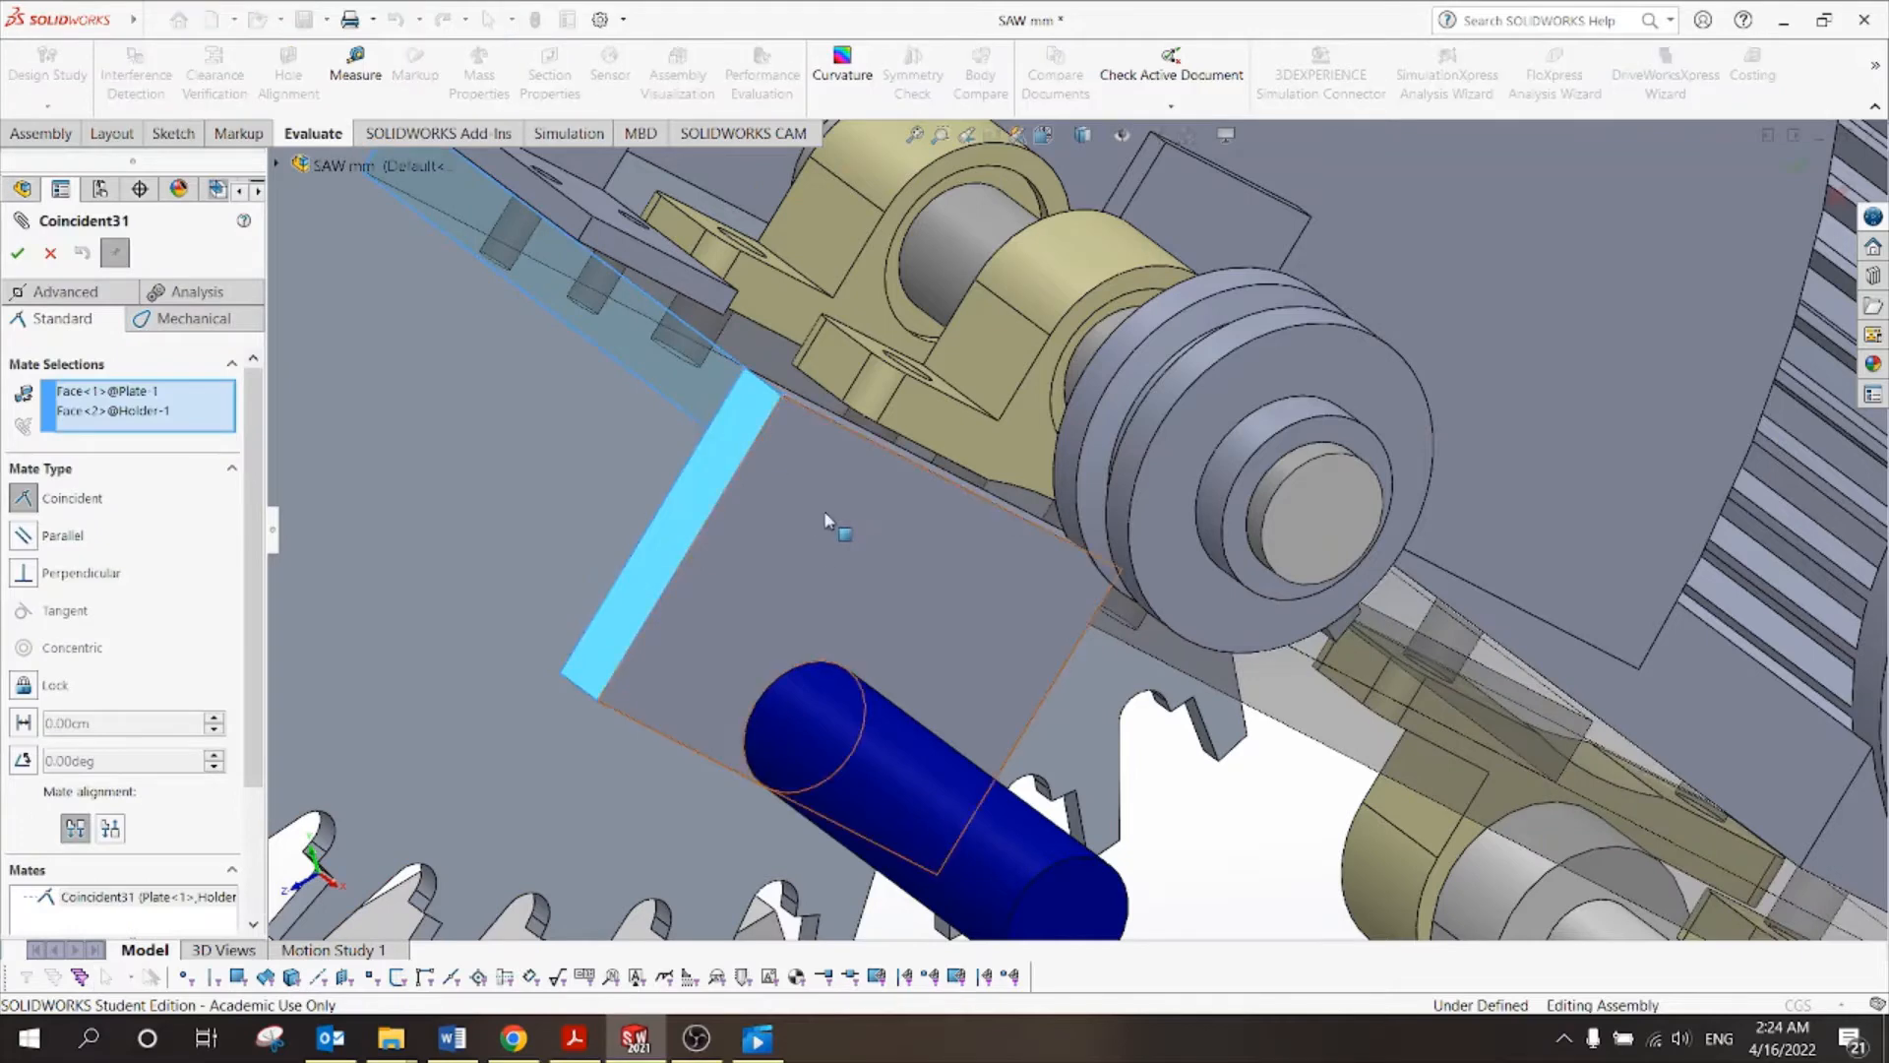
pyautogui.scroll(2, 828, 521)
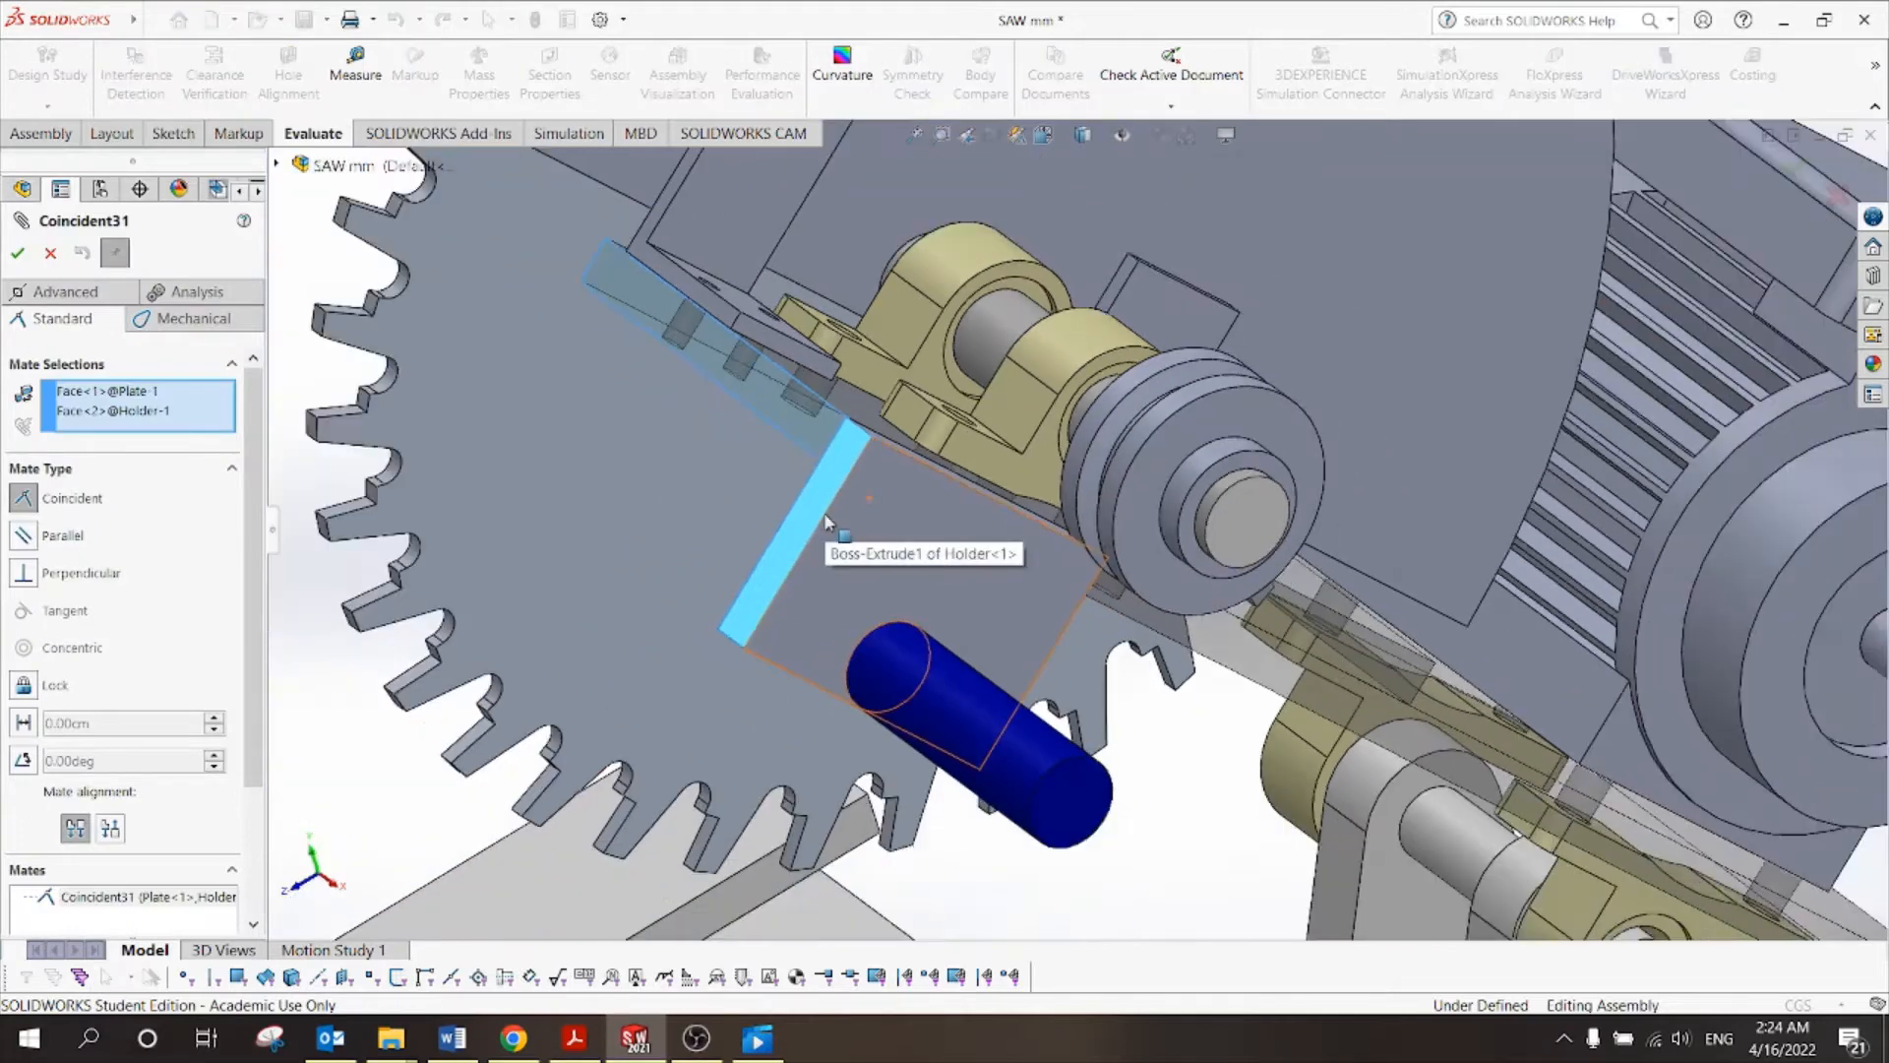
pyautogui.click(25, 724)
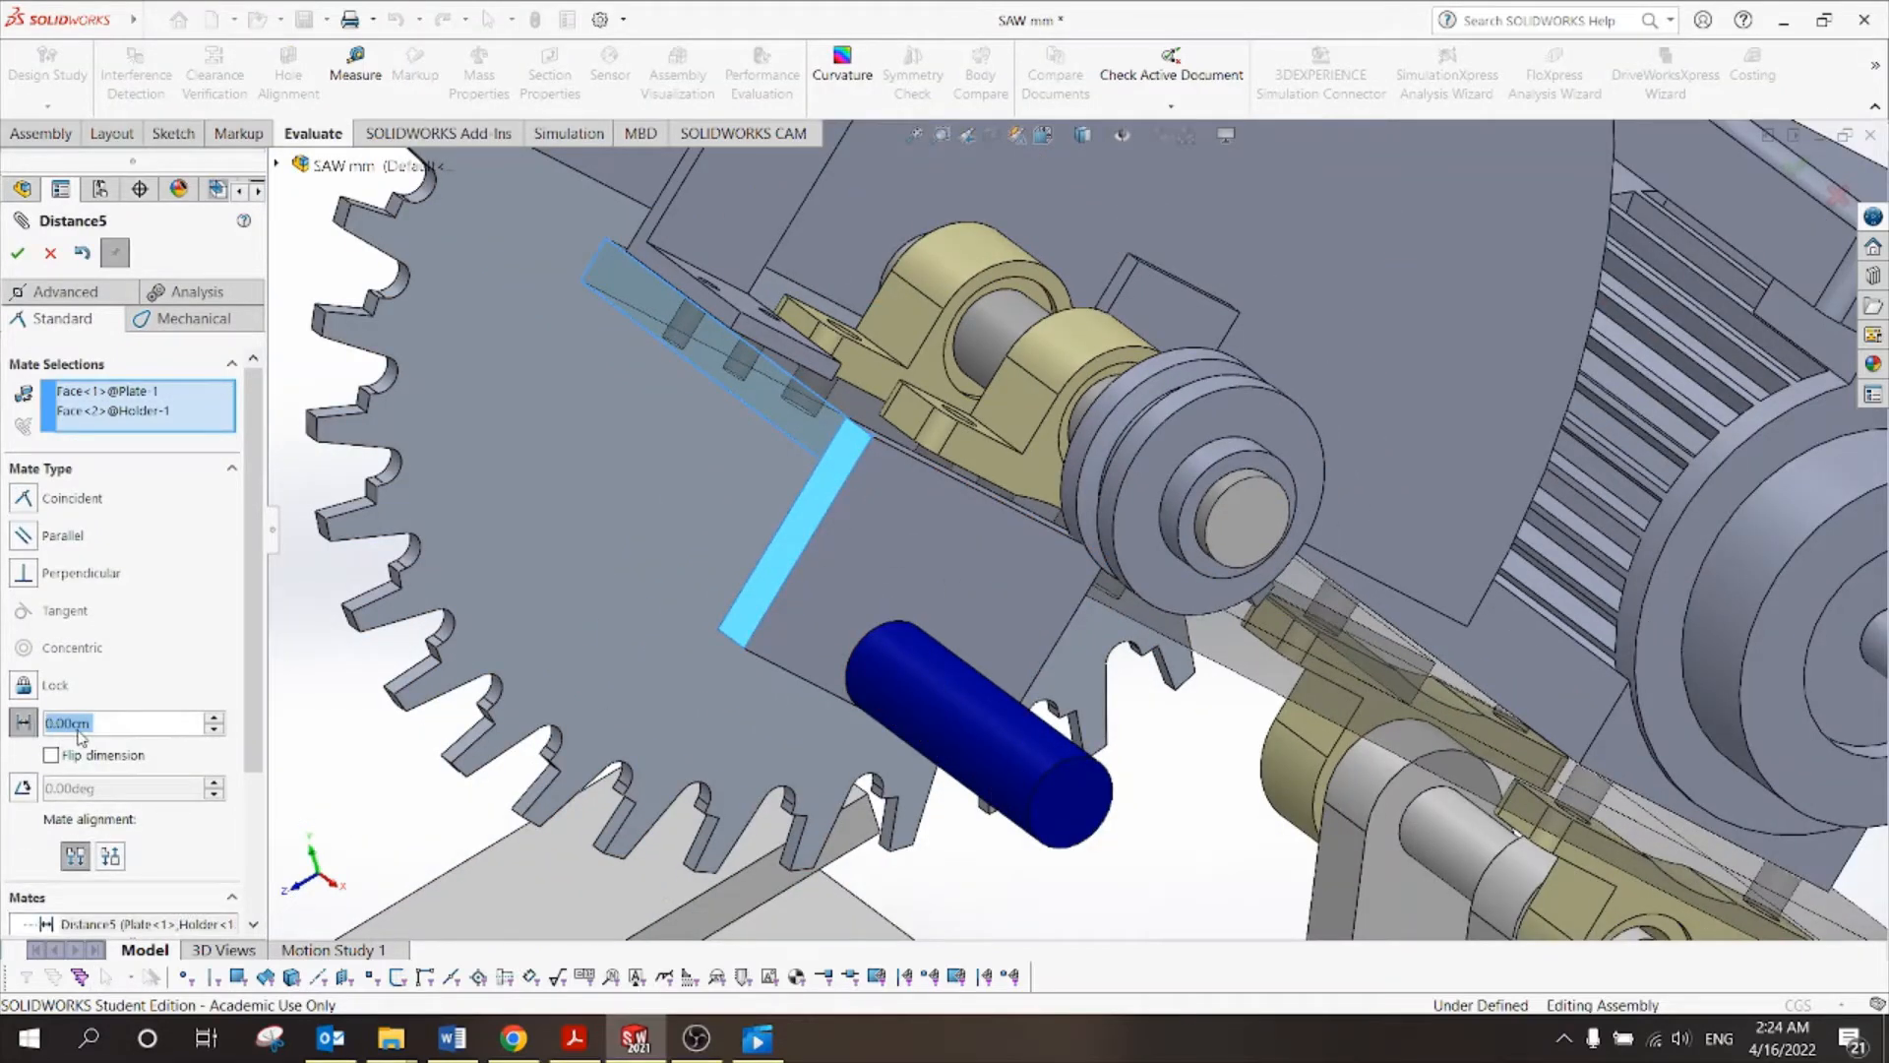
pyautogui.write('1')
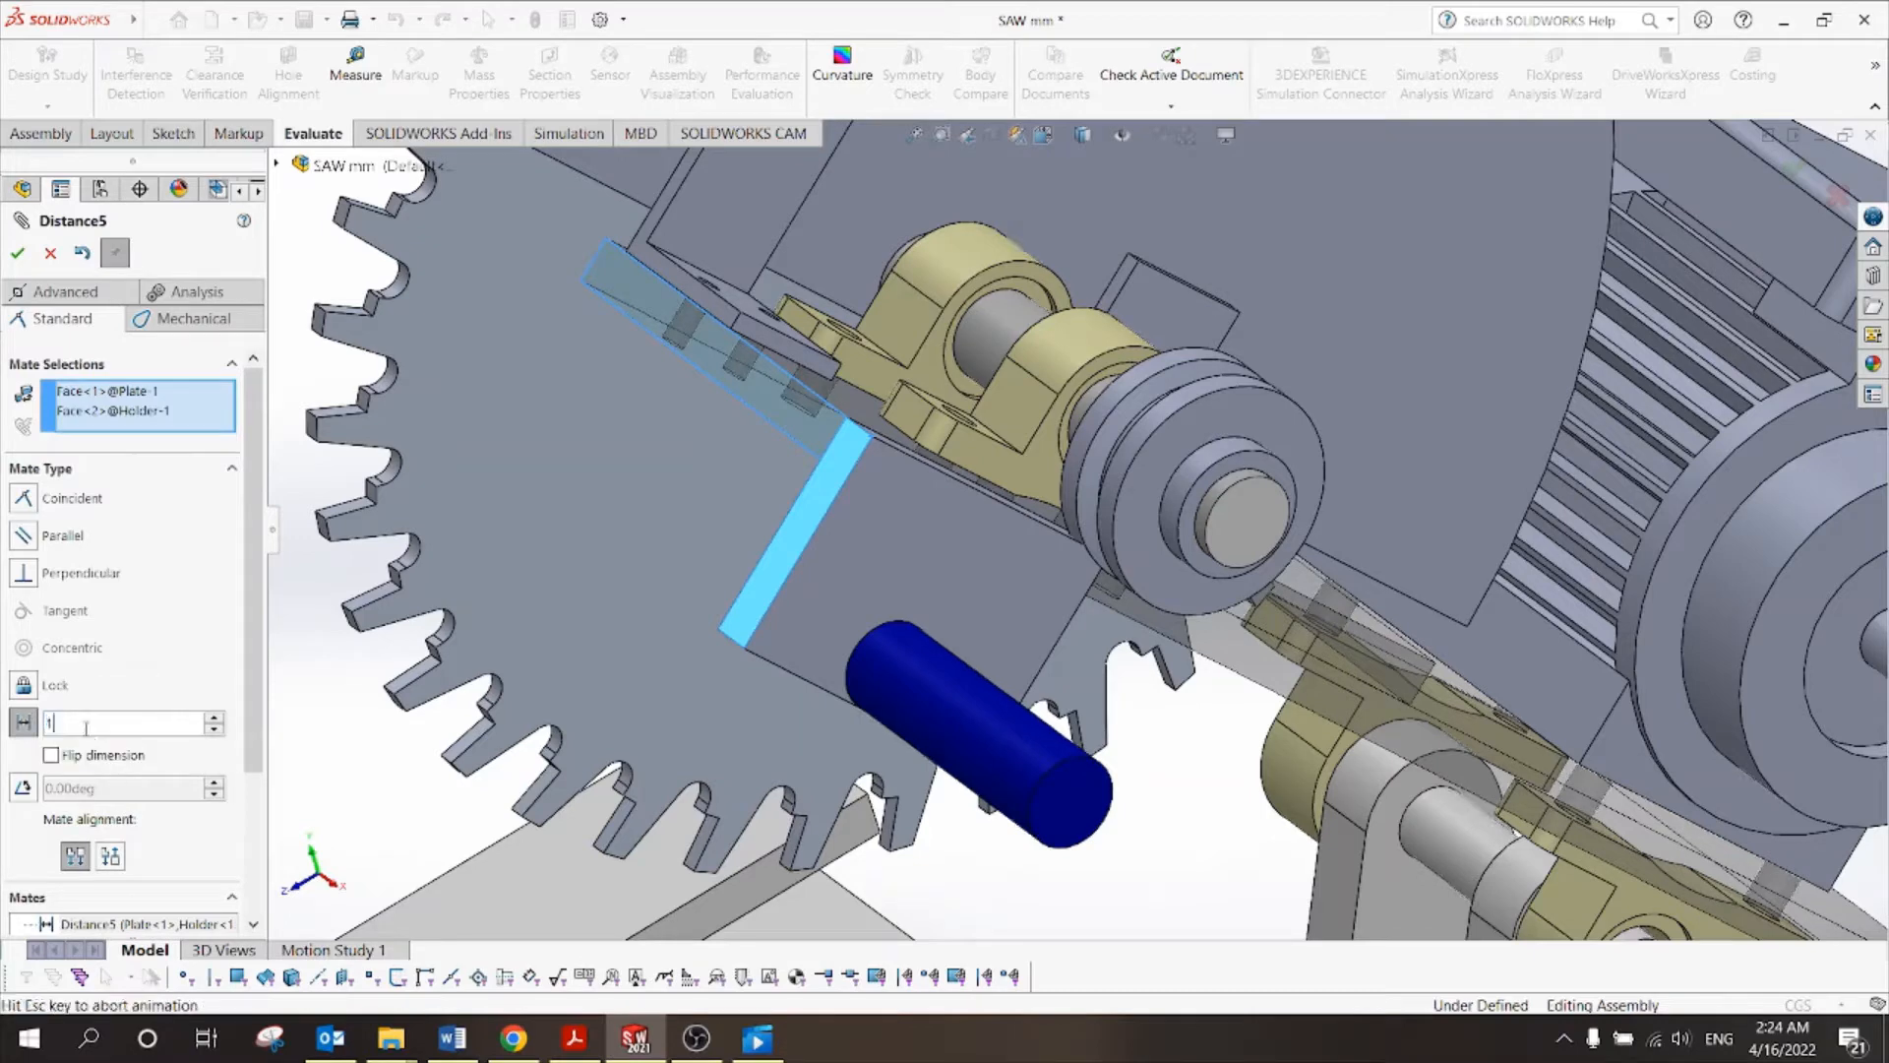
pyautogui.press('Return')
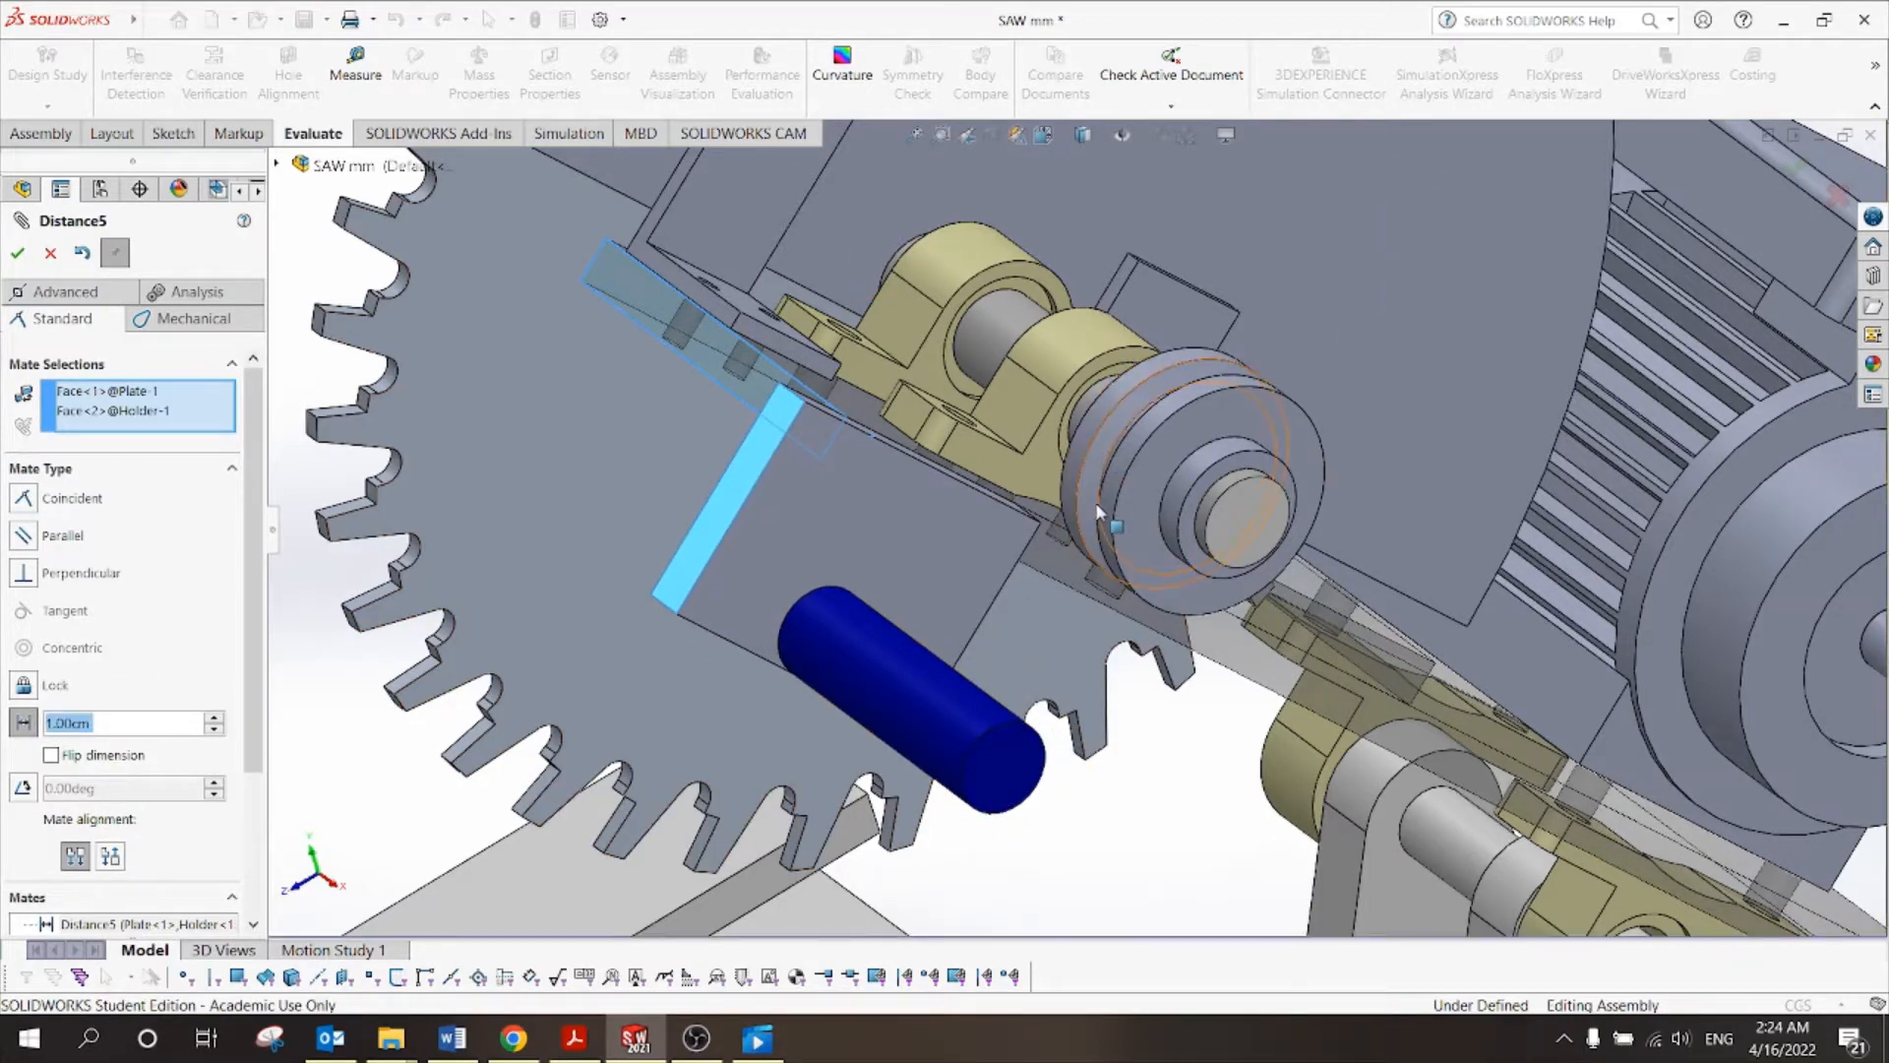
pyautogui.scroll(3, 1080, 548)
pyautogui.scroll(-4, 1079, 547)
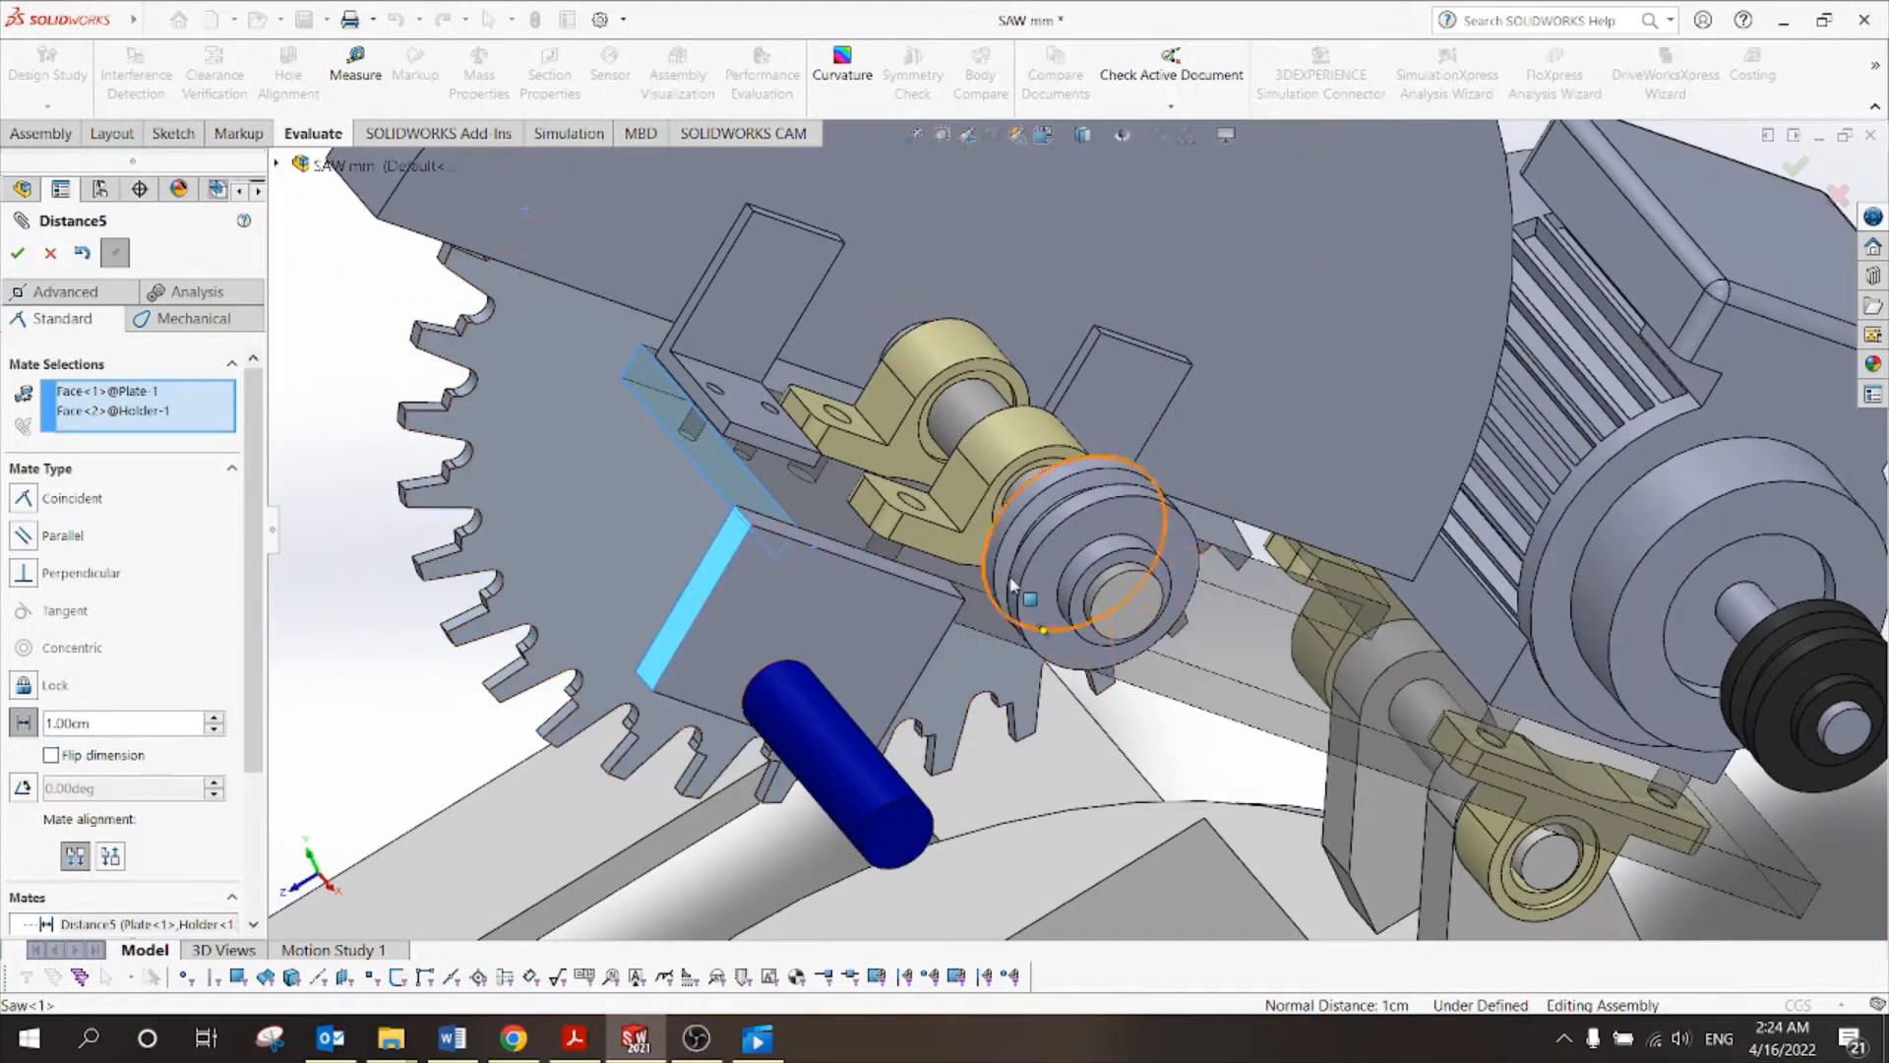
pyautogui.click(19, 254)
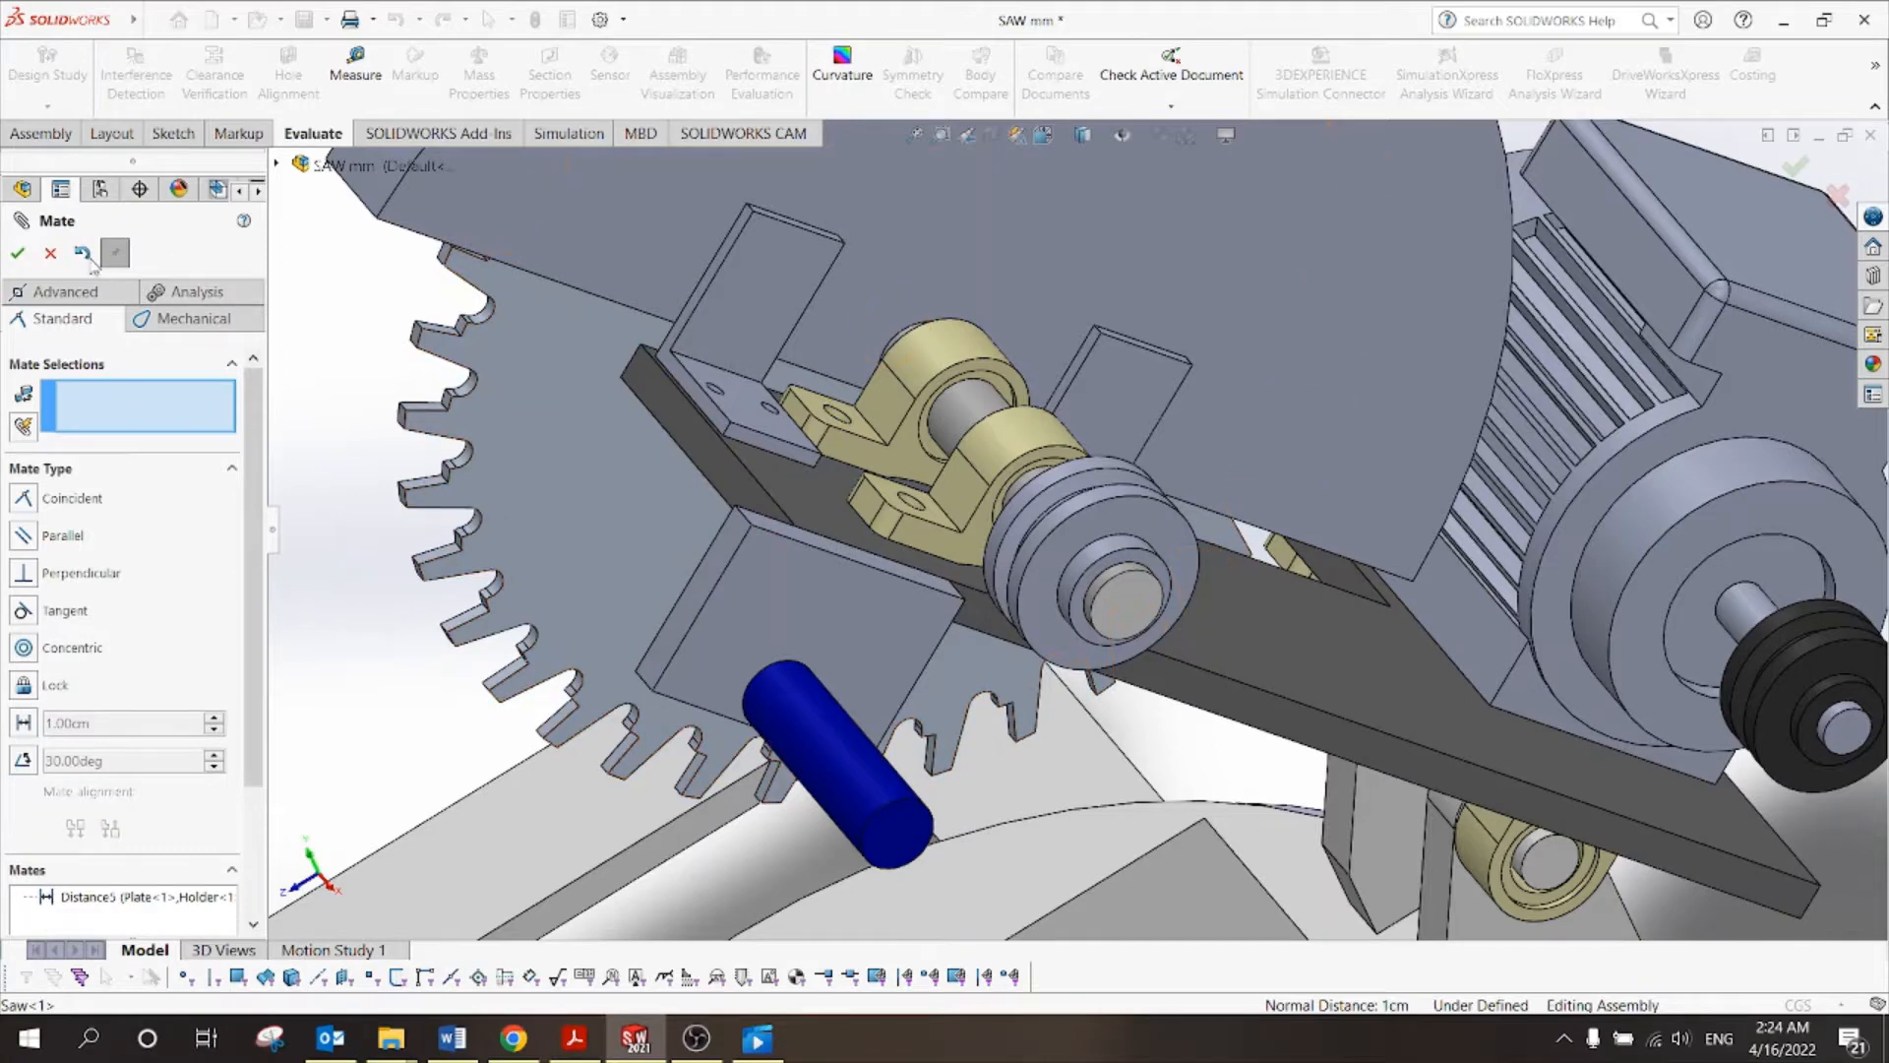
pyautogui.click(50, 254)
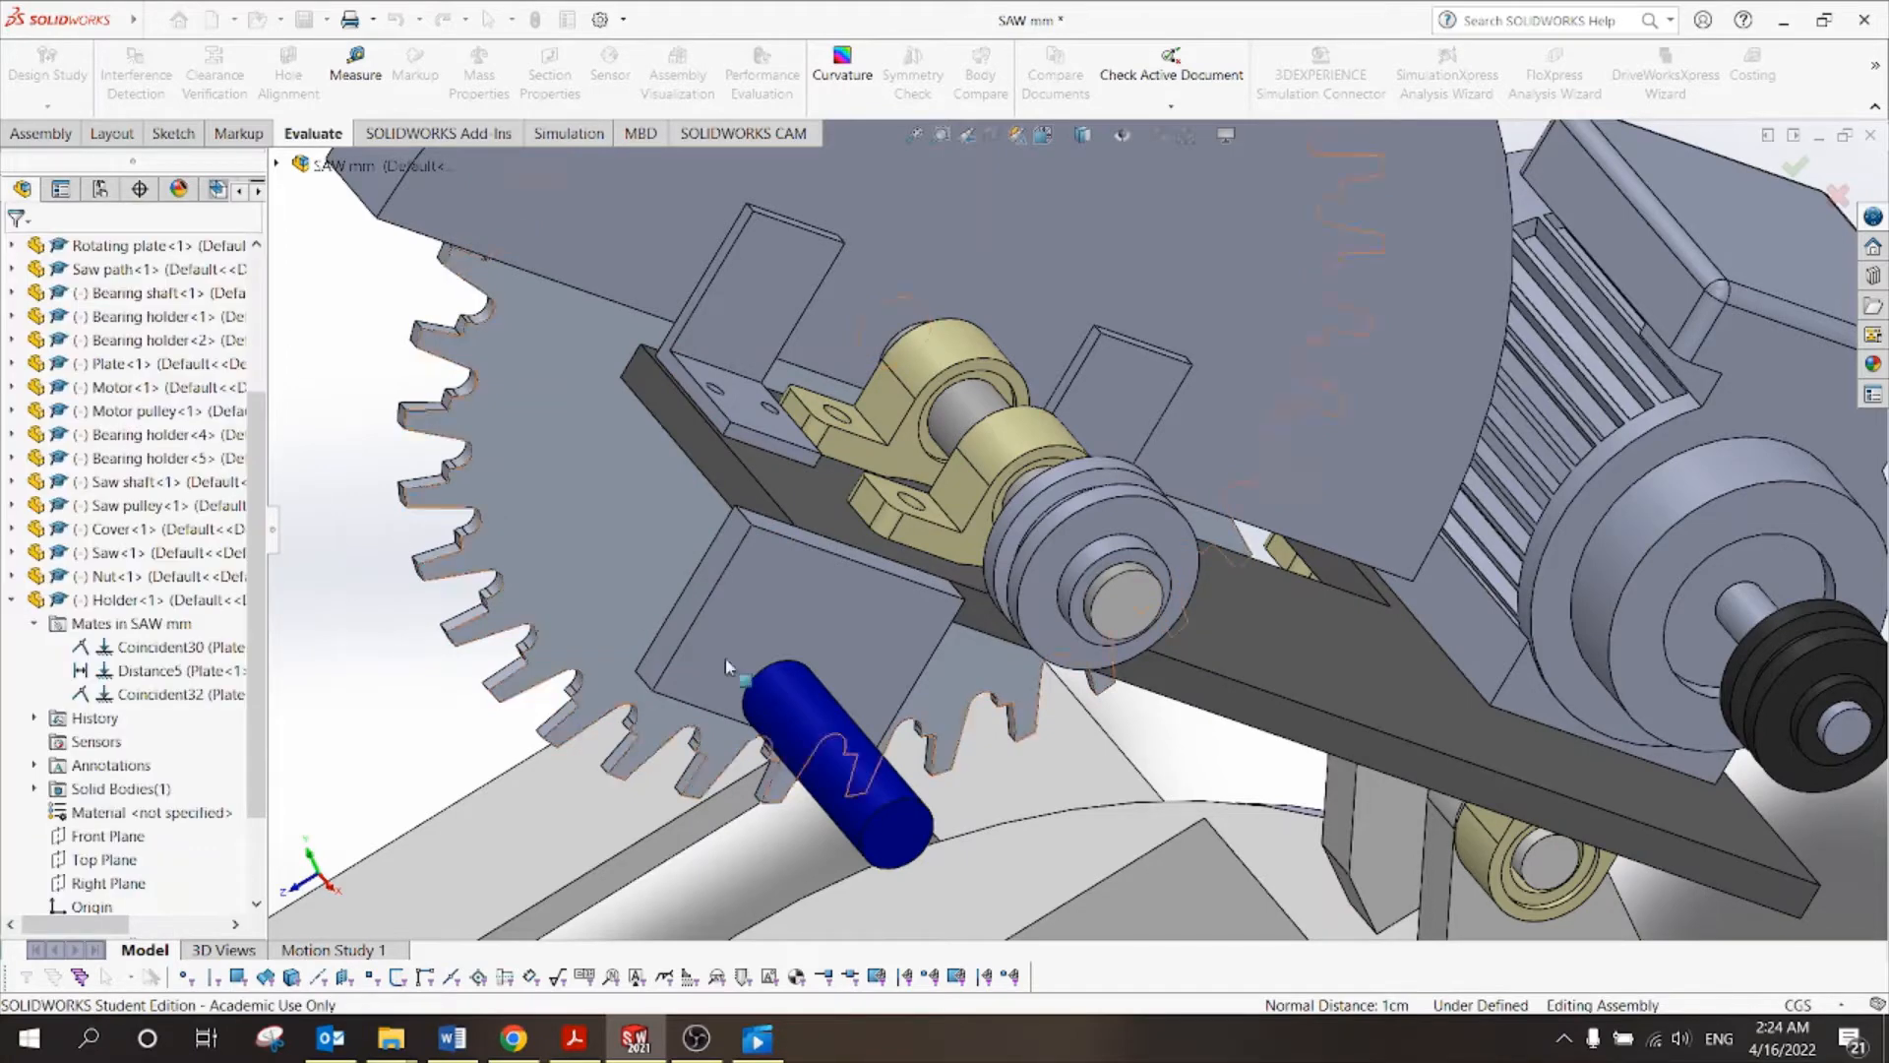
pyautogui.scroll(3, 795, 671)
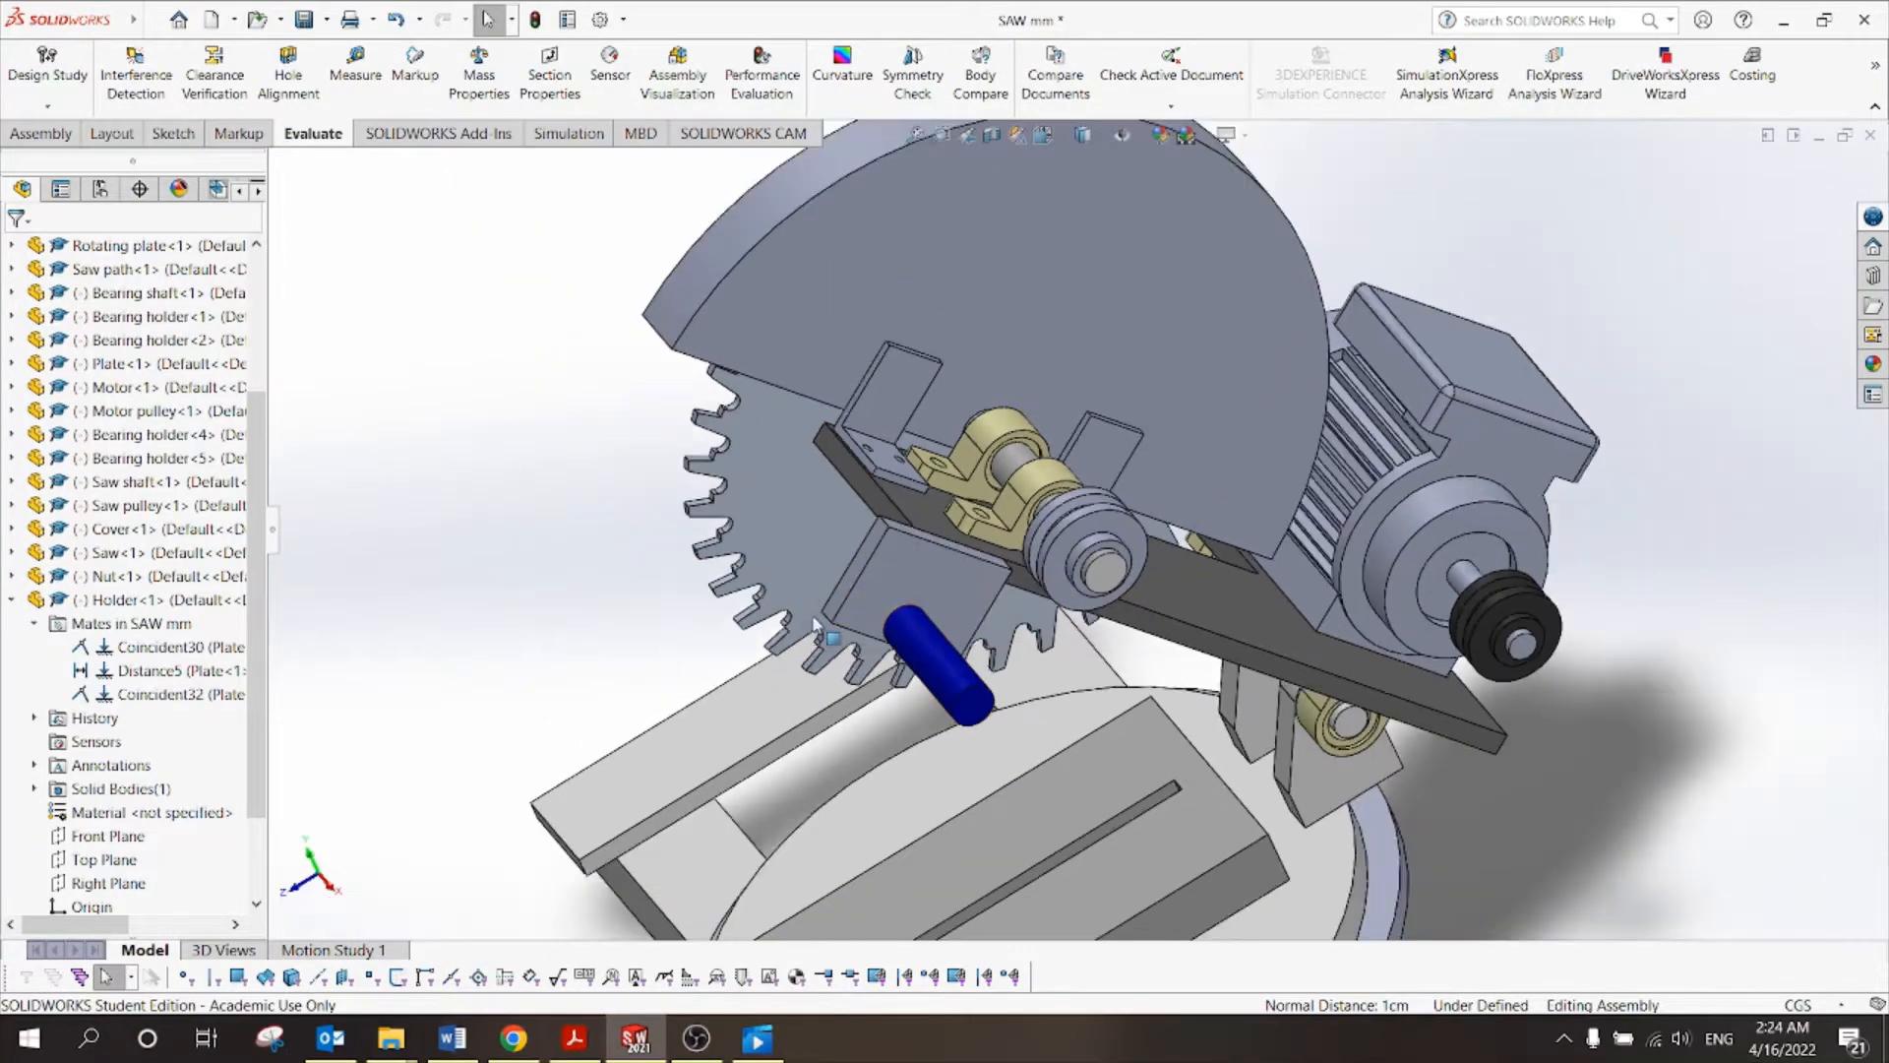
pyautogui.moveTo(815, 630); pyautogui.dragTo(793, 666, button='middle')
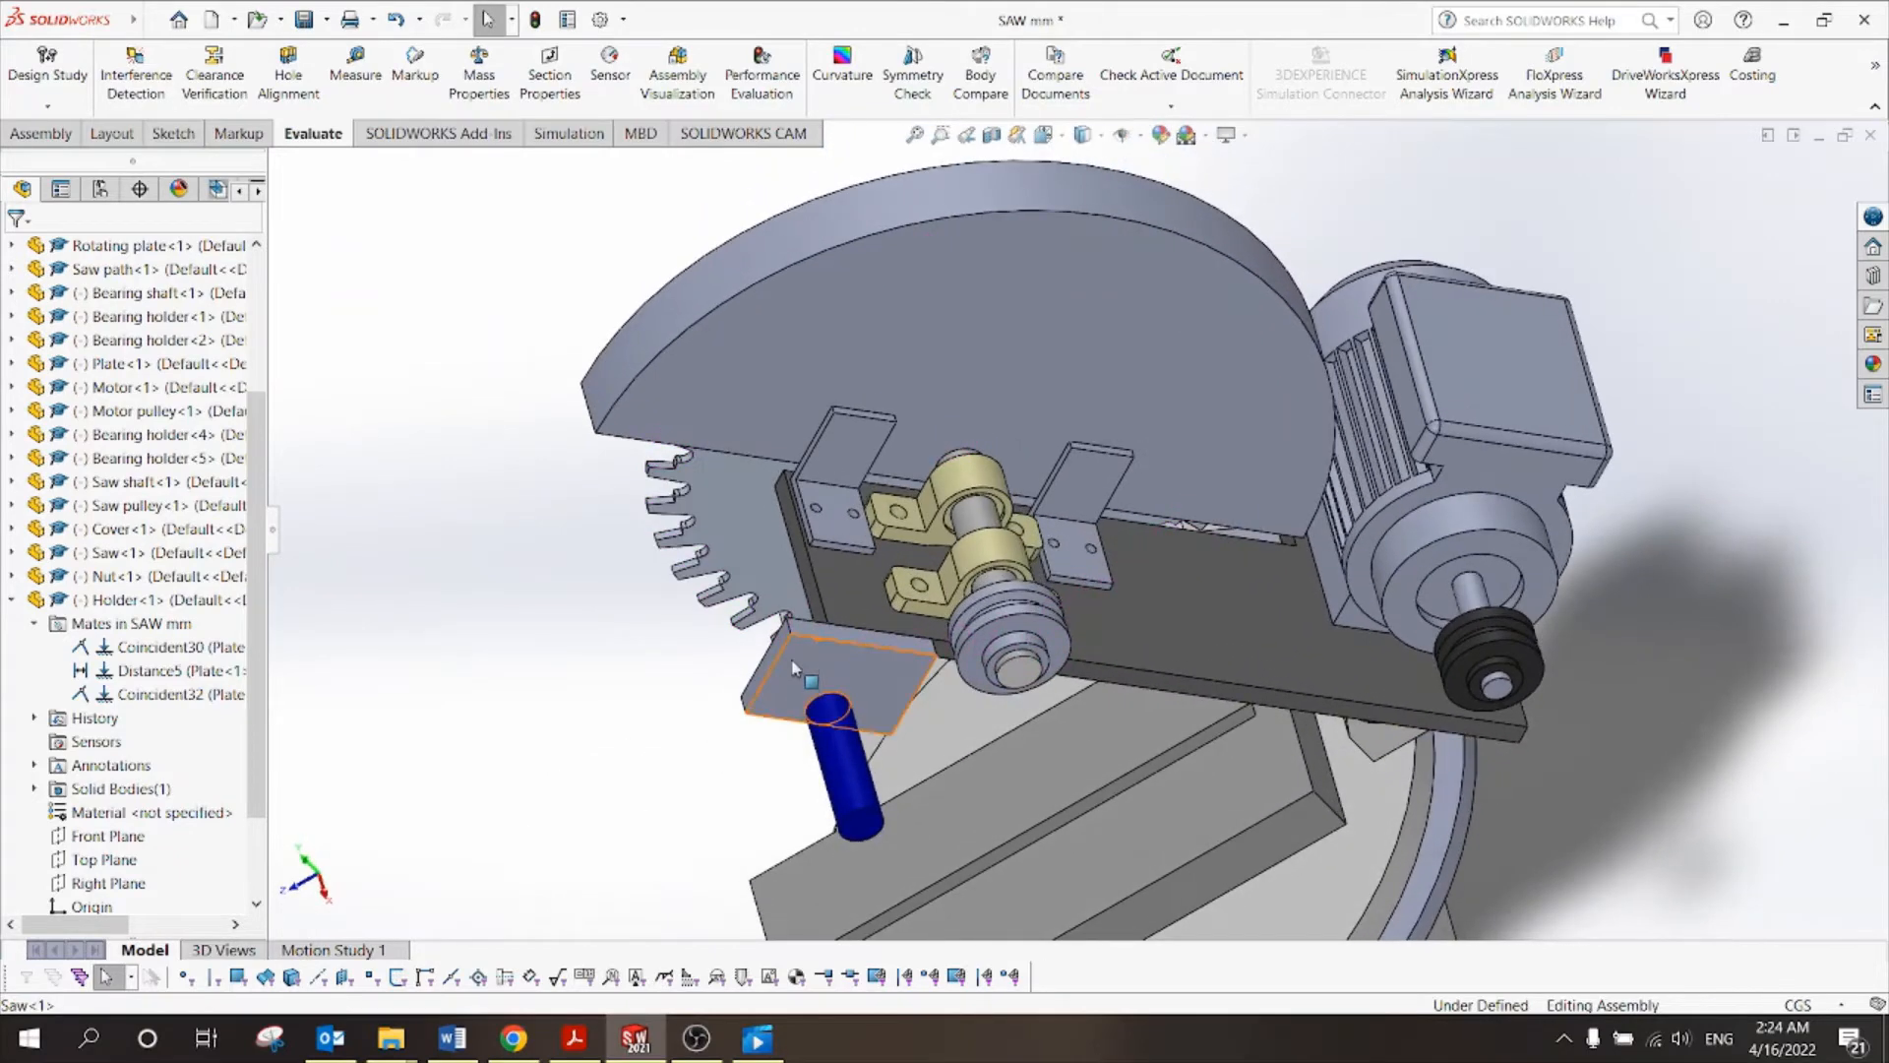
pyautogui.scroll(-4, 793, 654)
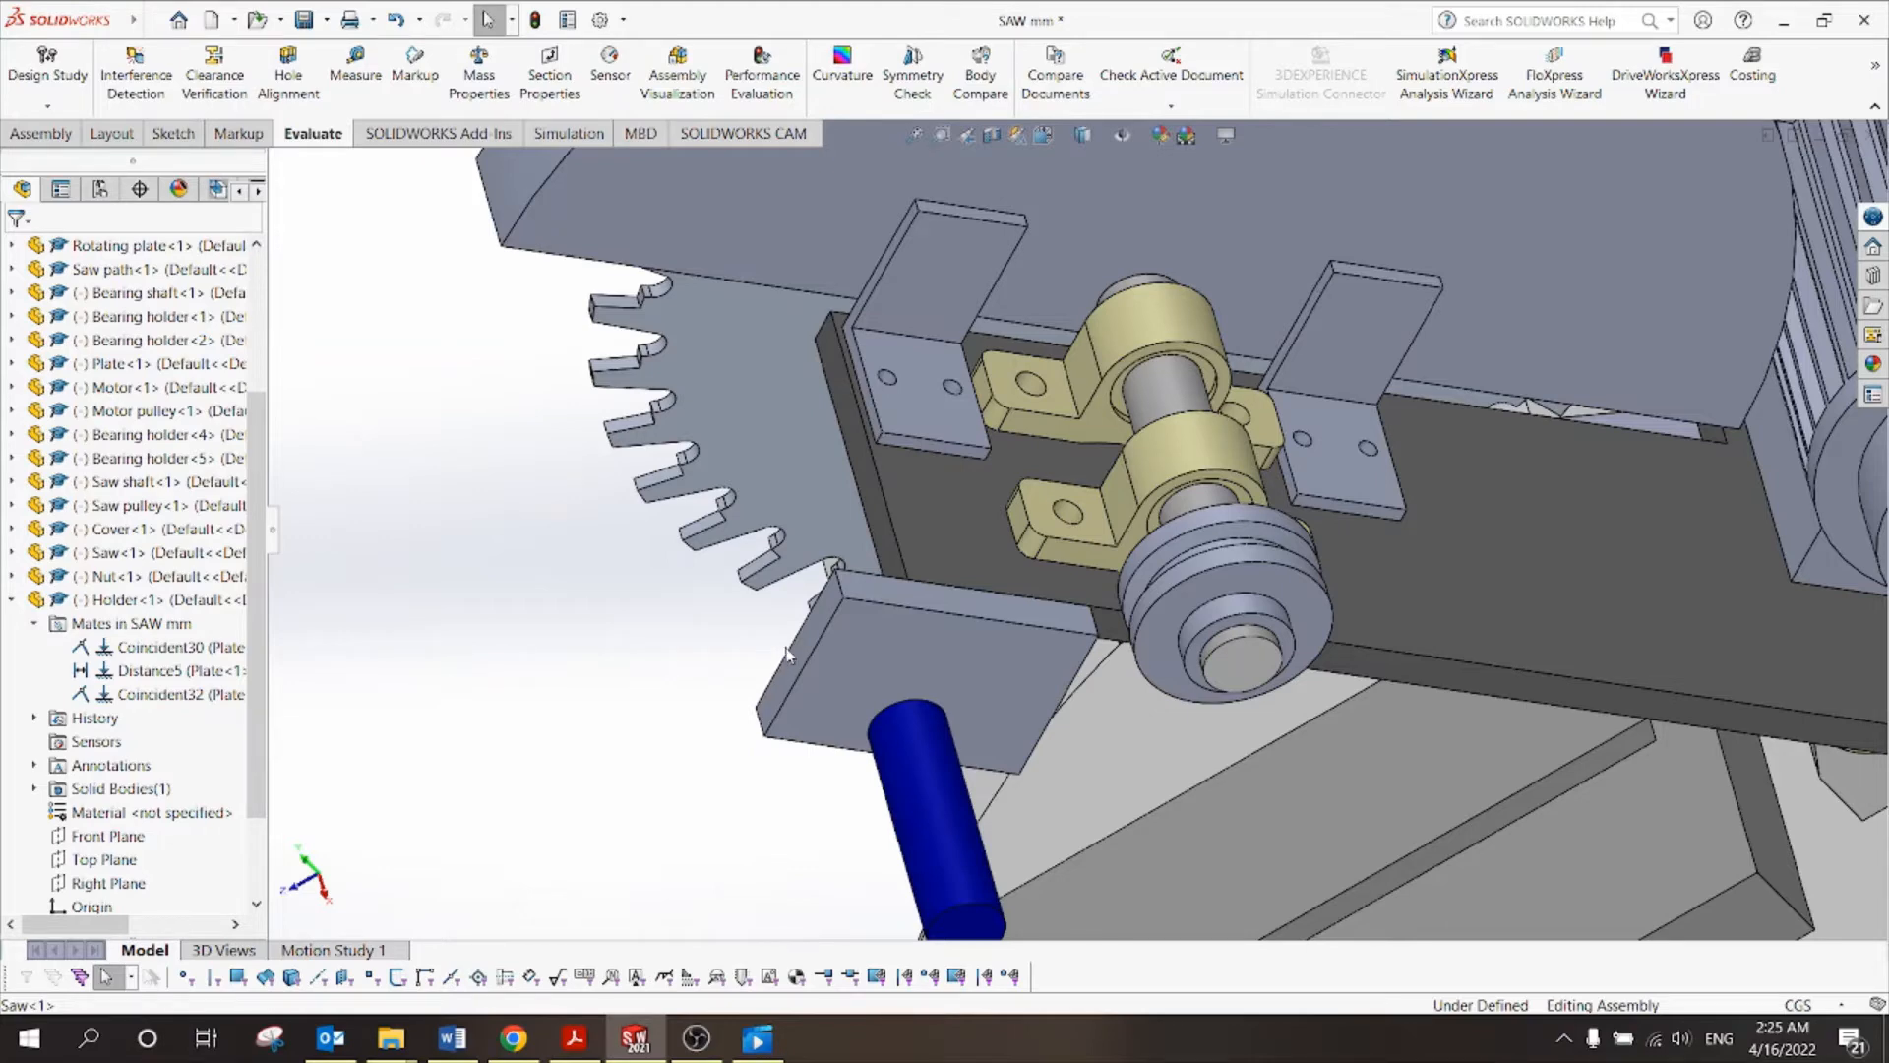
pyautogui.scroll(5, 886, 655)
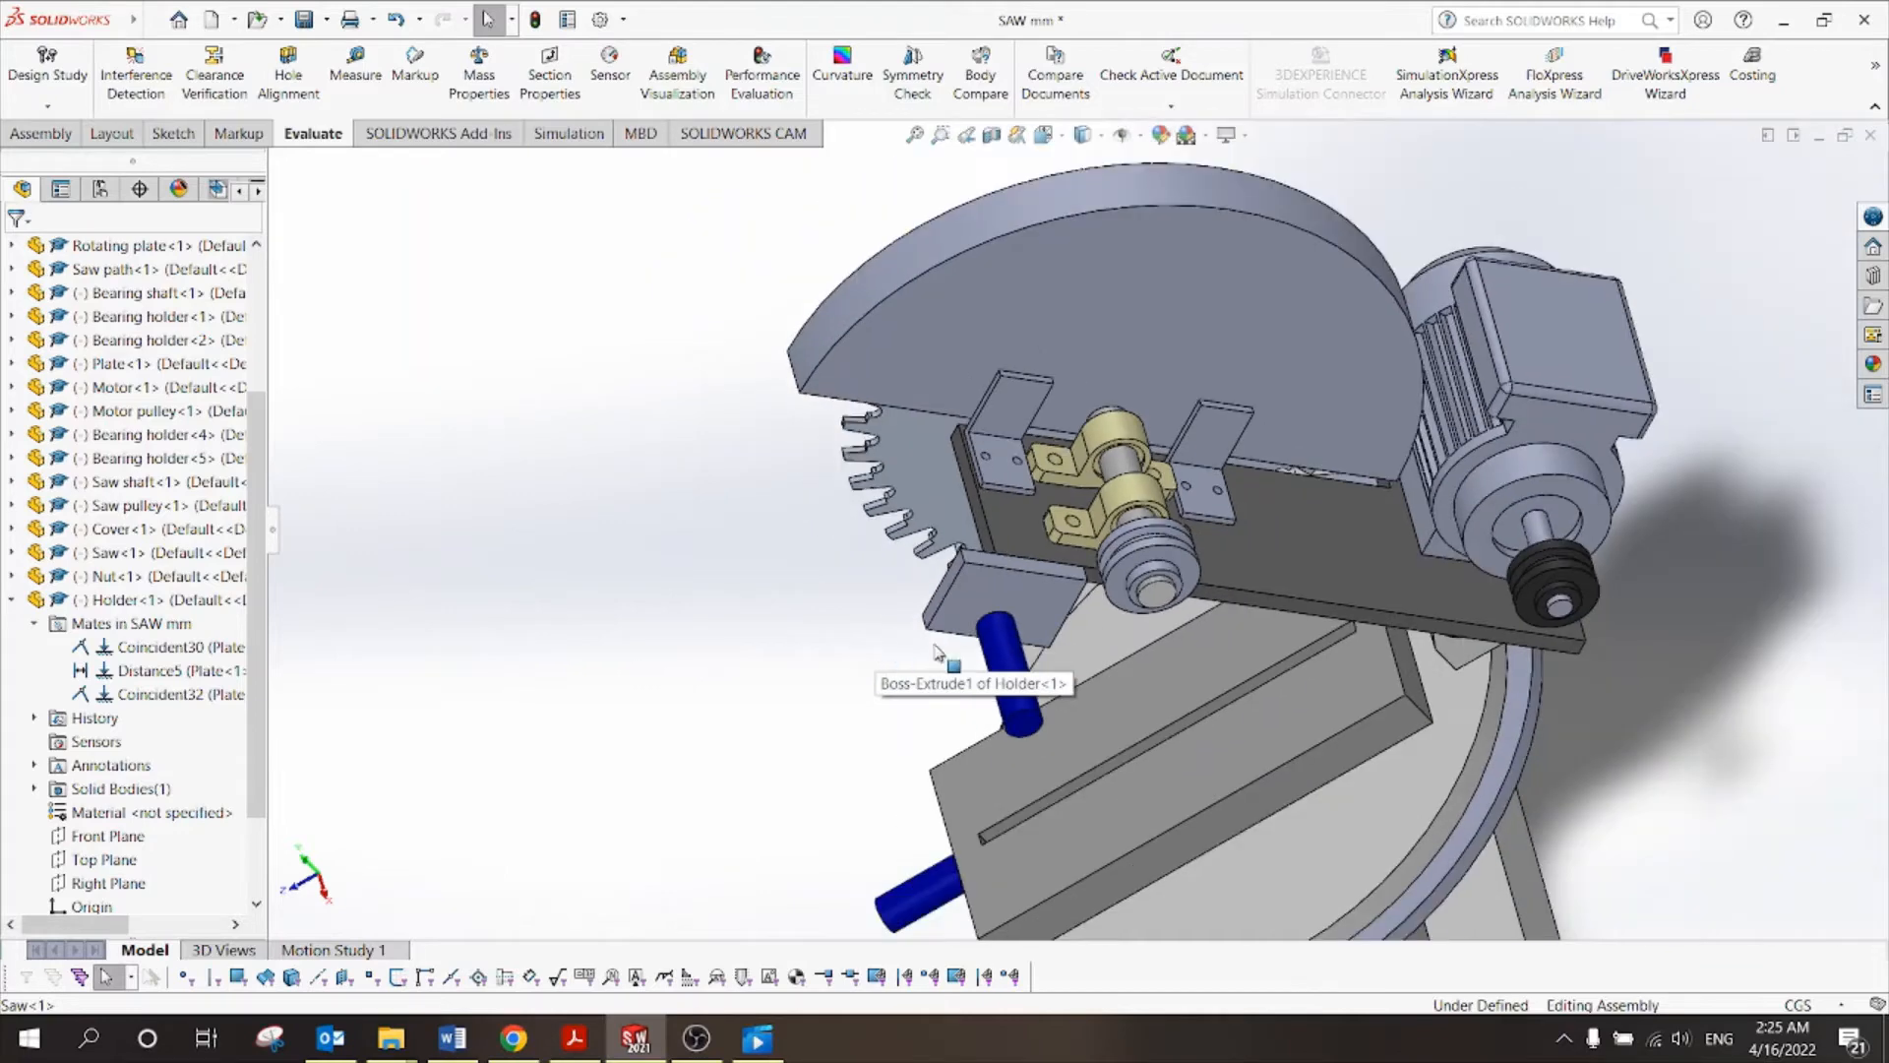
# Rerun interference detection on the whole SAW mm assembly, view the model, and close the check.
pyautogui.scroll(-3, 937, 651)
pyautogui.scroll(1, 760, 588)
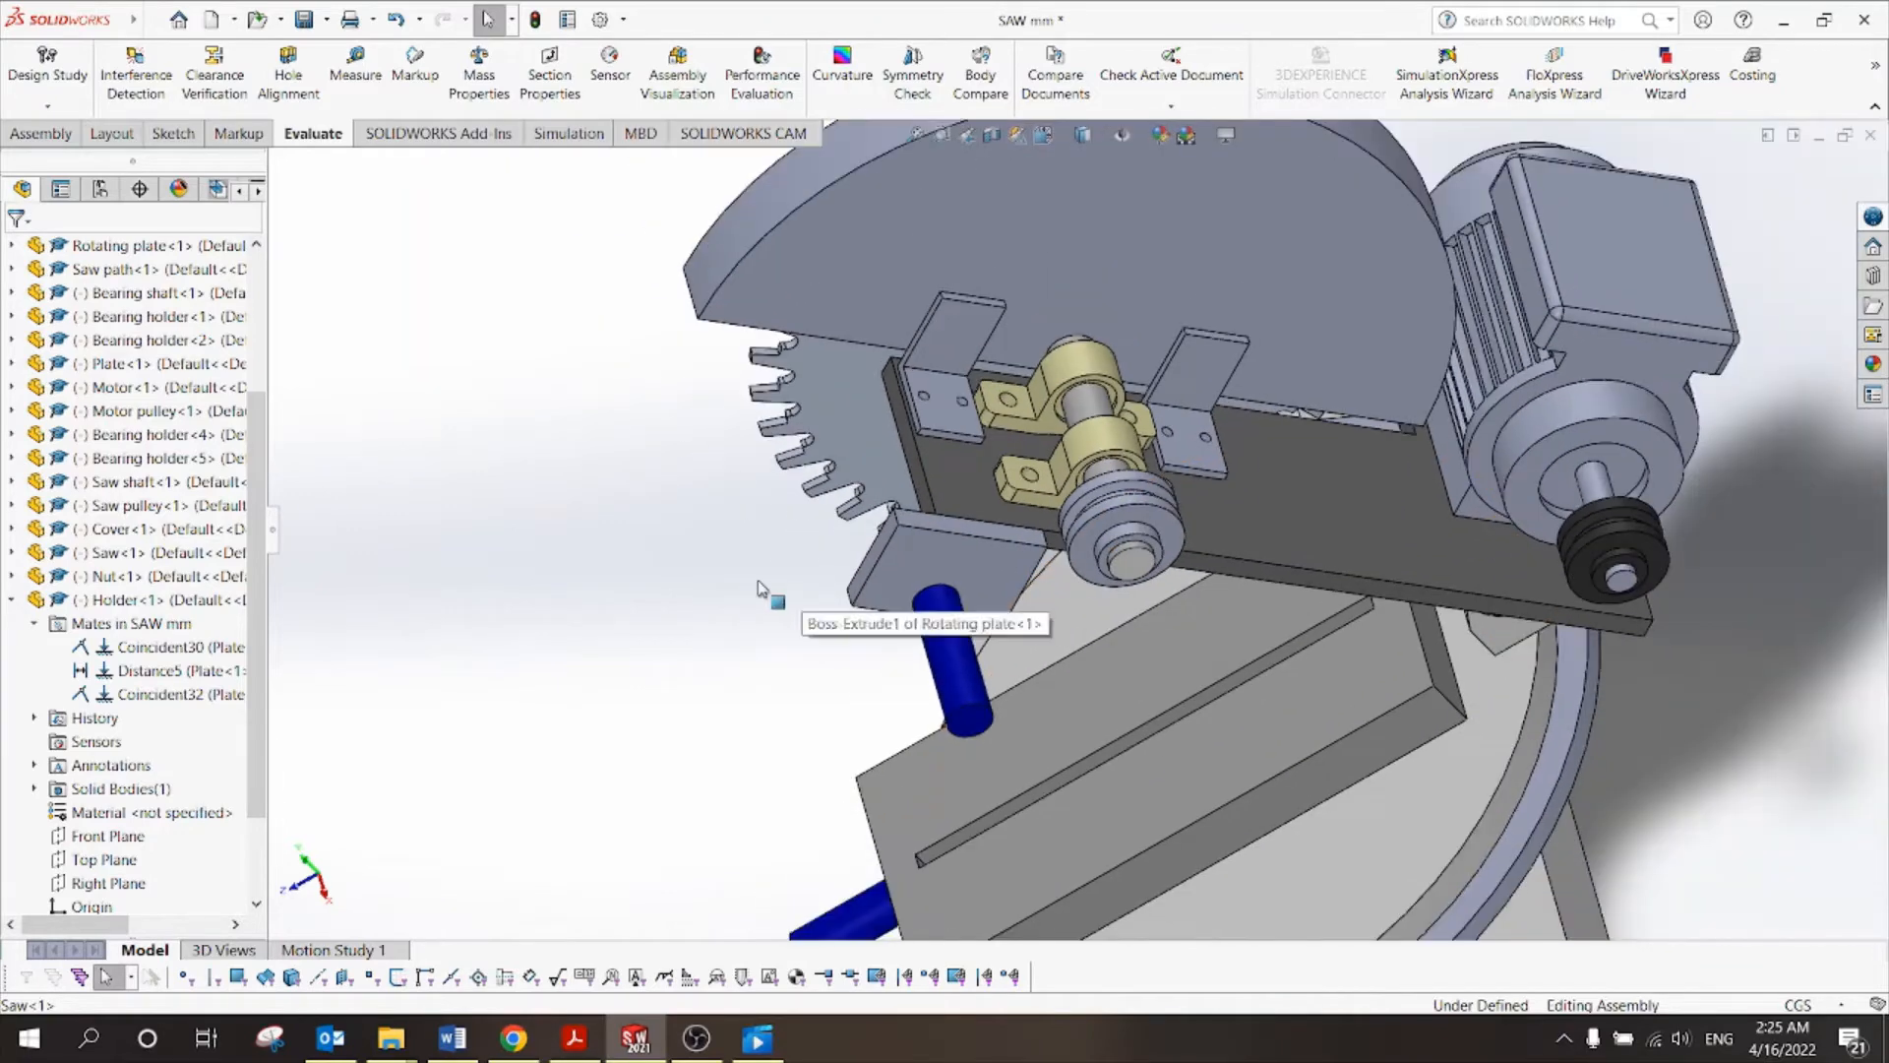
pyautogui.click(136, 71)
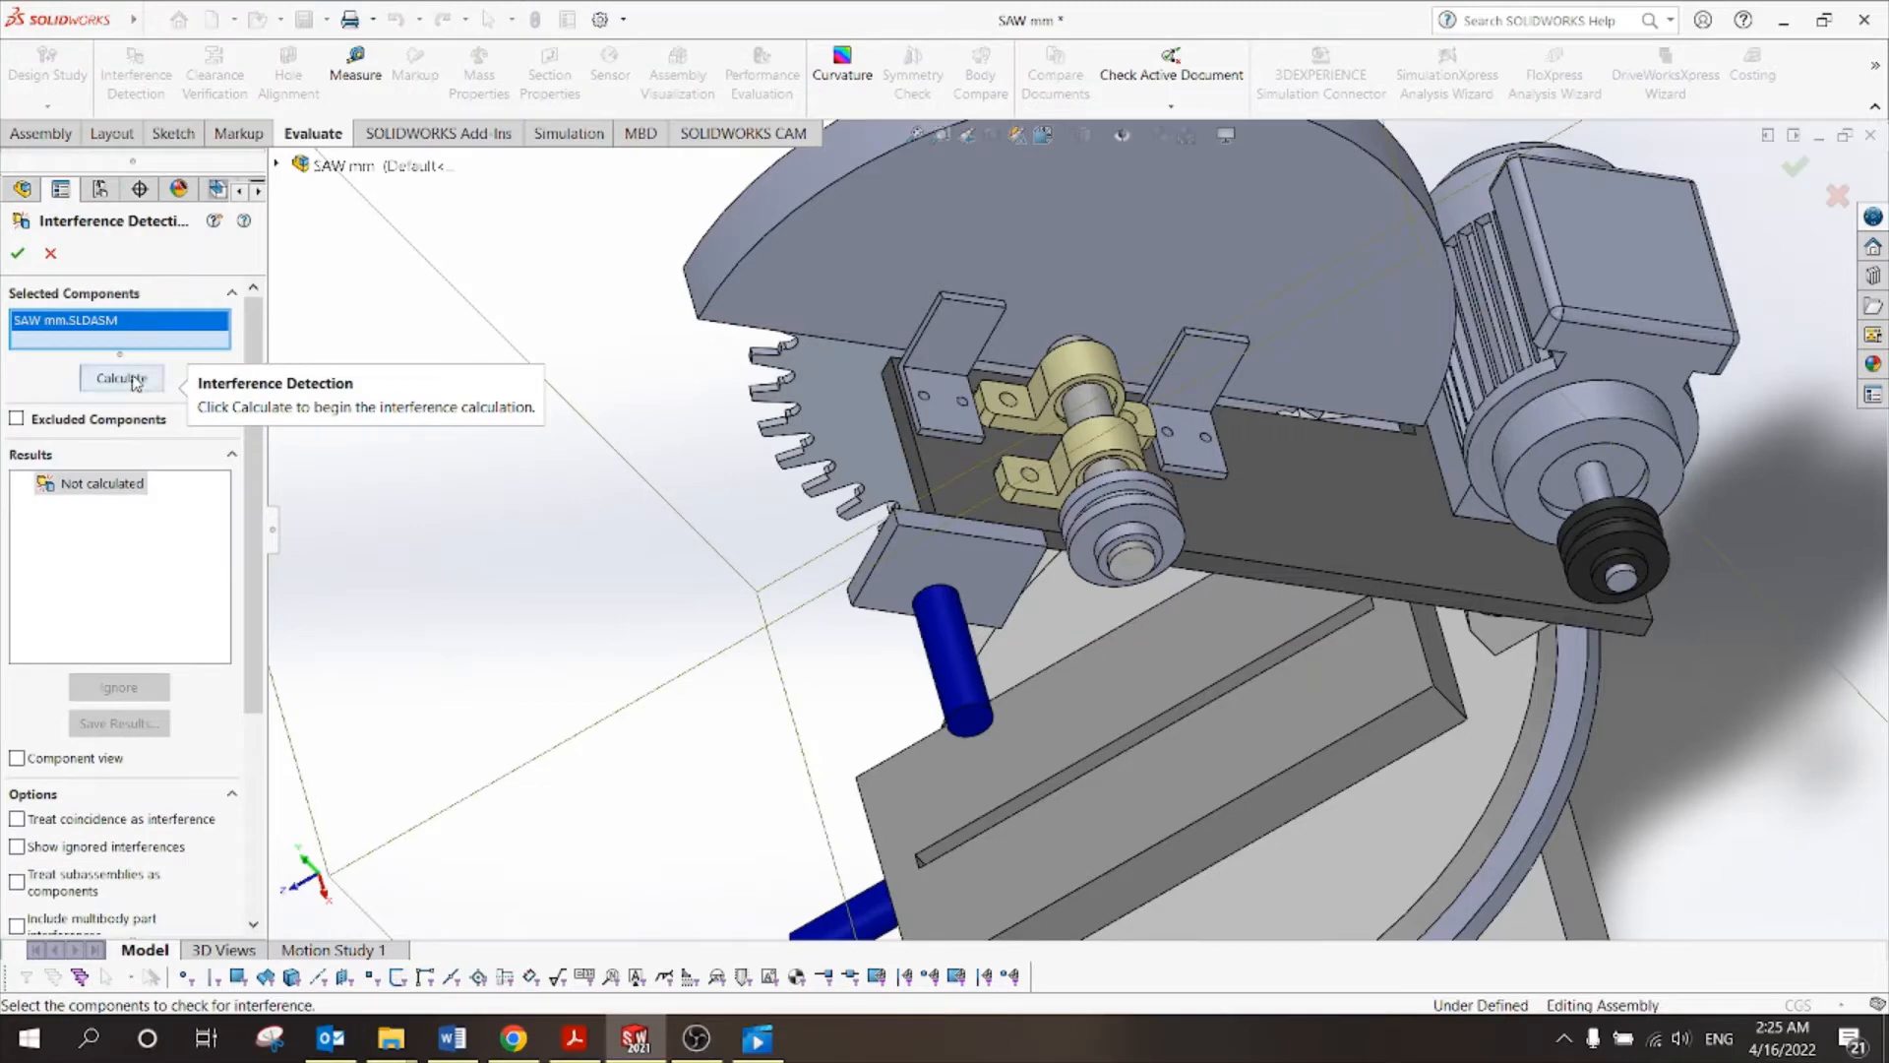
pyautogui.click(123, 379)
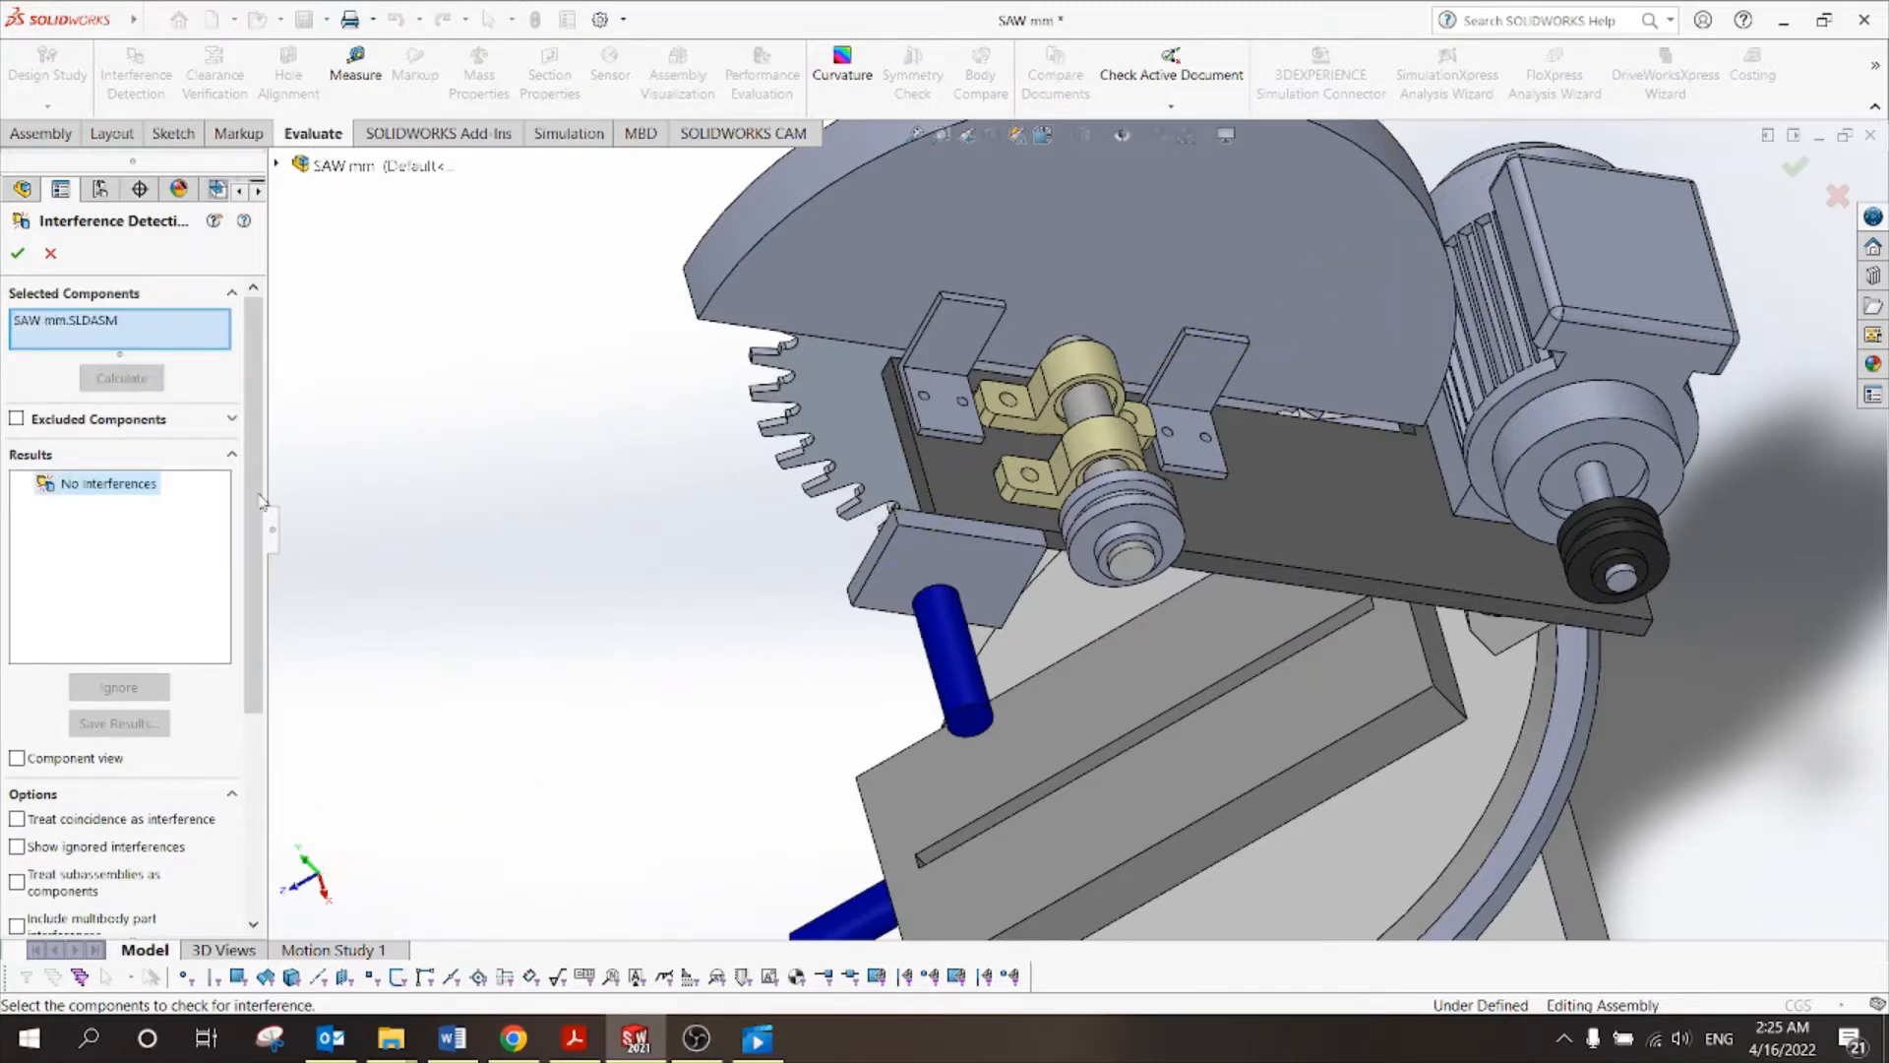
pyautogui.scroll(2, 650, 532)
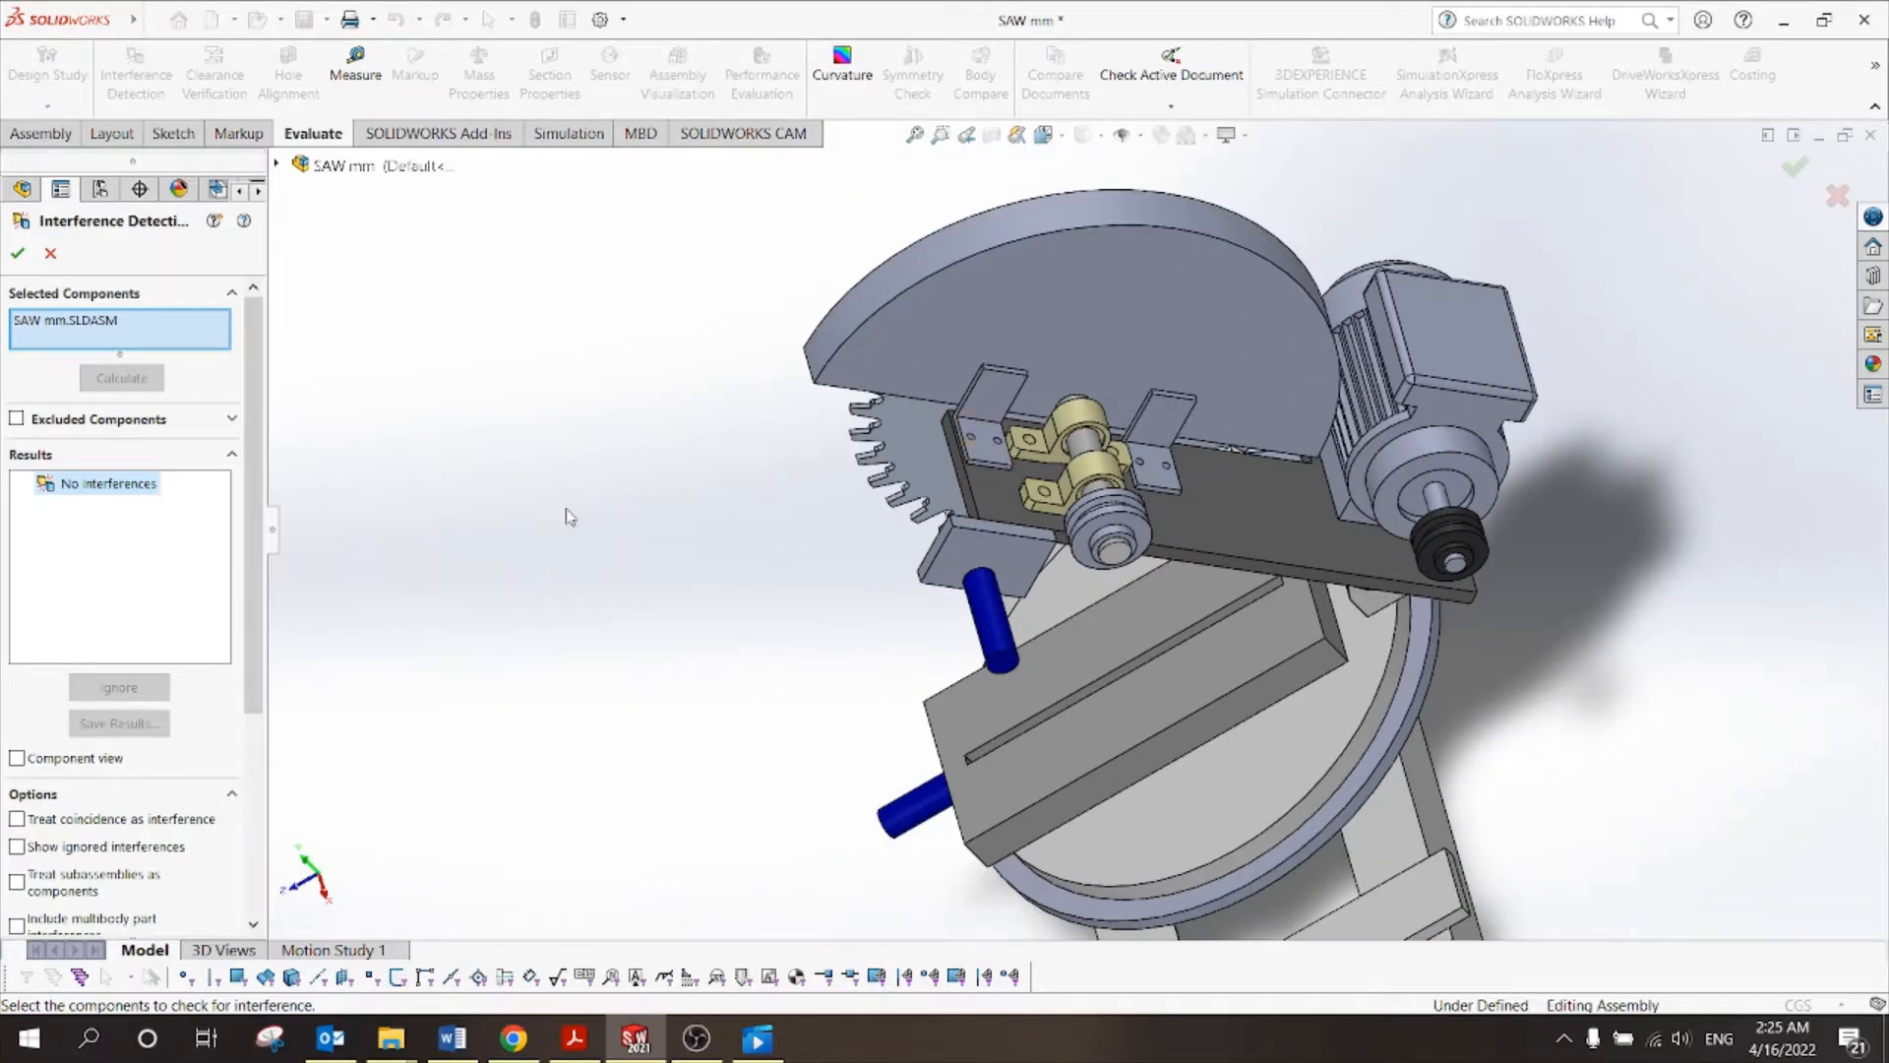
pyautogui.moveTo(567, 514); pyautogui.dragTo(617, 495, button='middle')
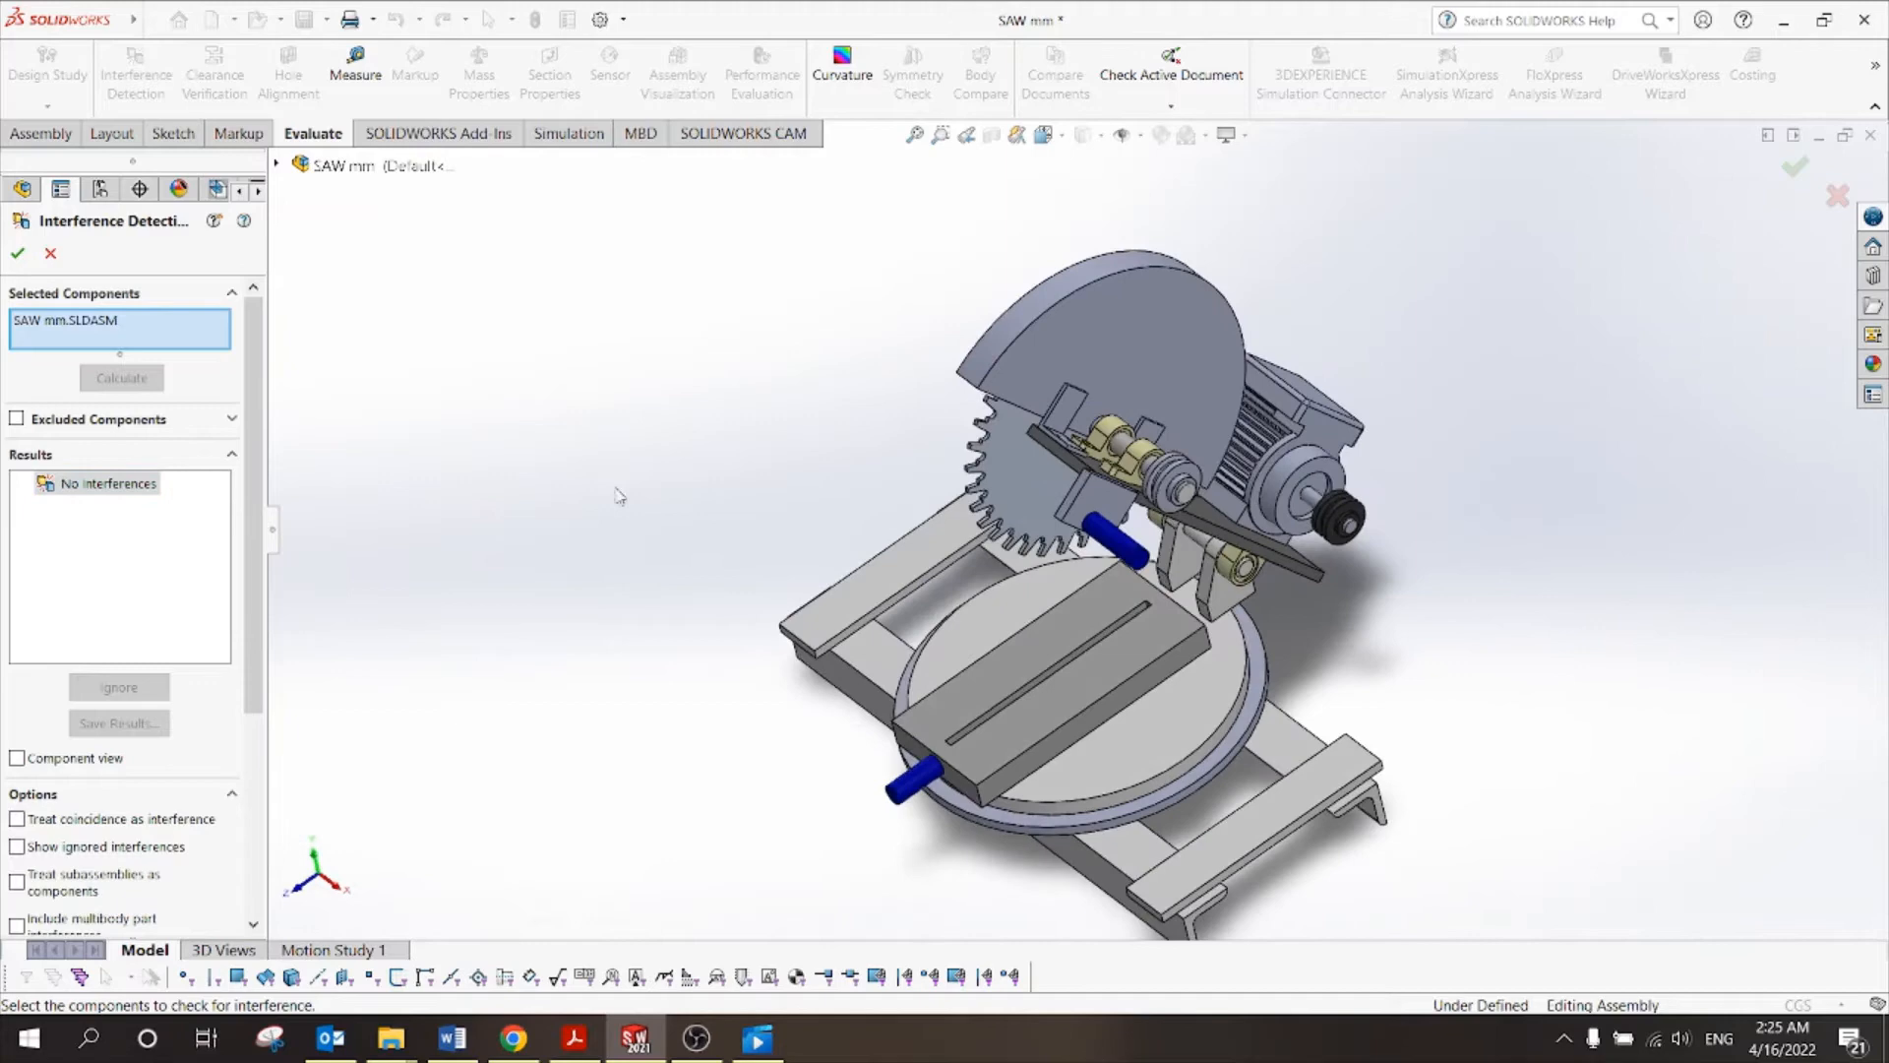
pyautogui.click(17, 253)
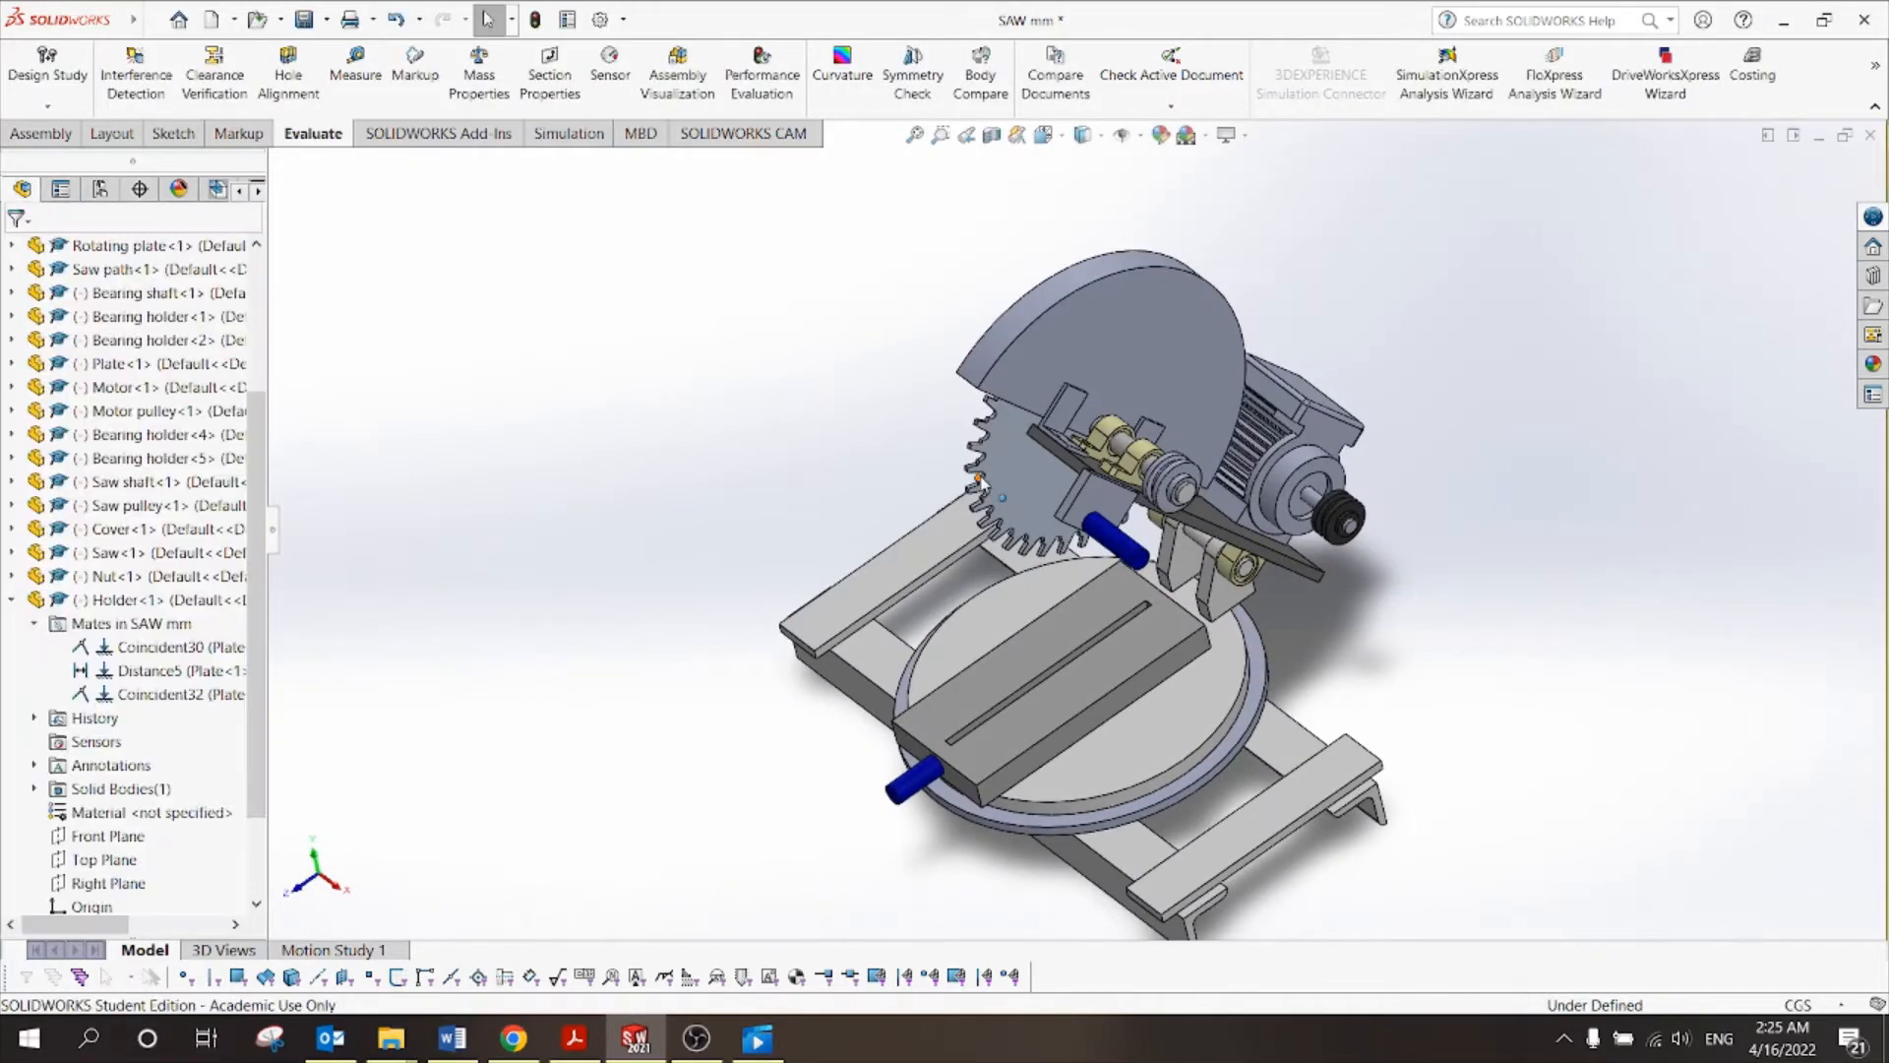
# Return the saw assembly to the isometric view.
pyautogui.scroll(2, 980, 482)
pyautogui.moveTo(1285, 597); pyautogui.dragTo(1335, 509, button='middle')
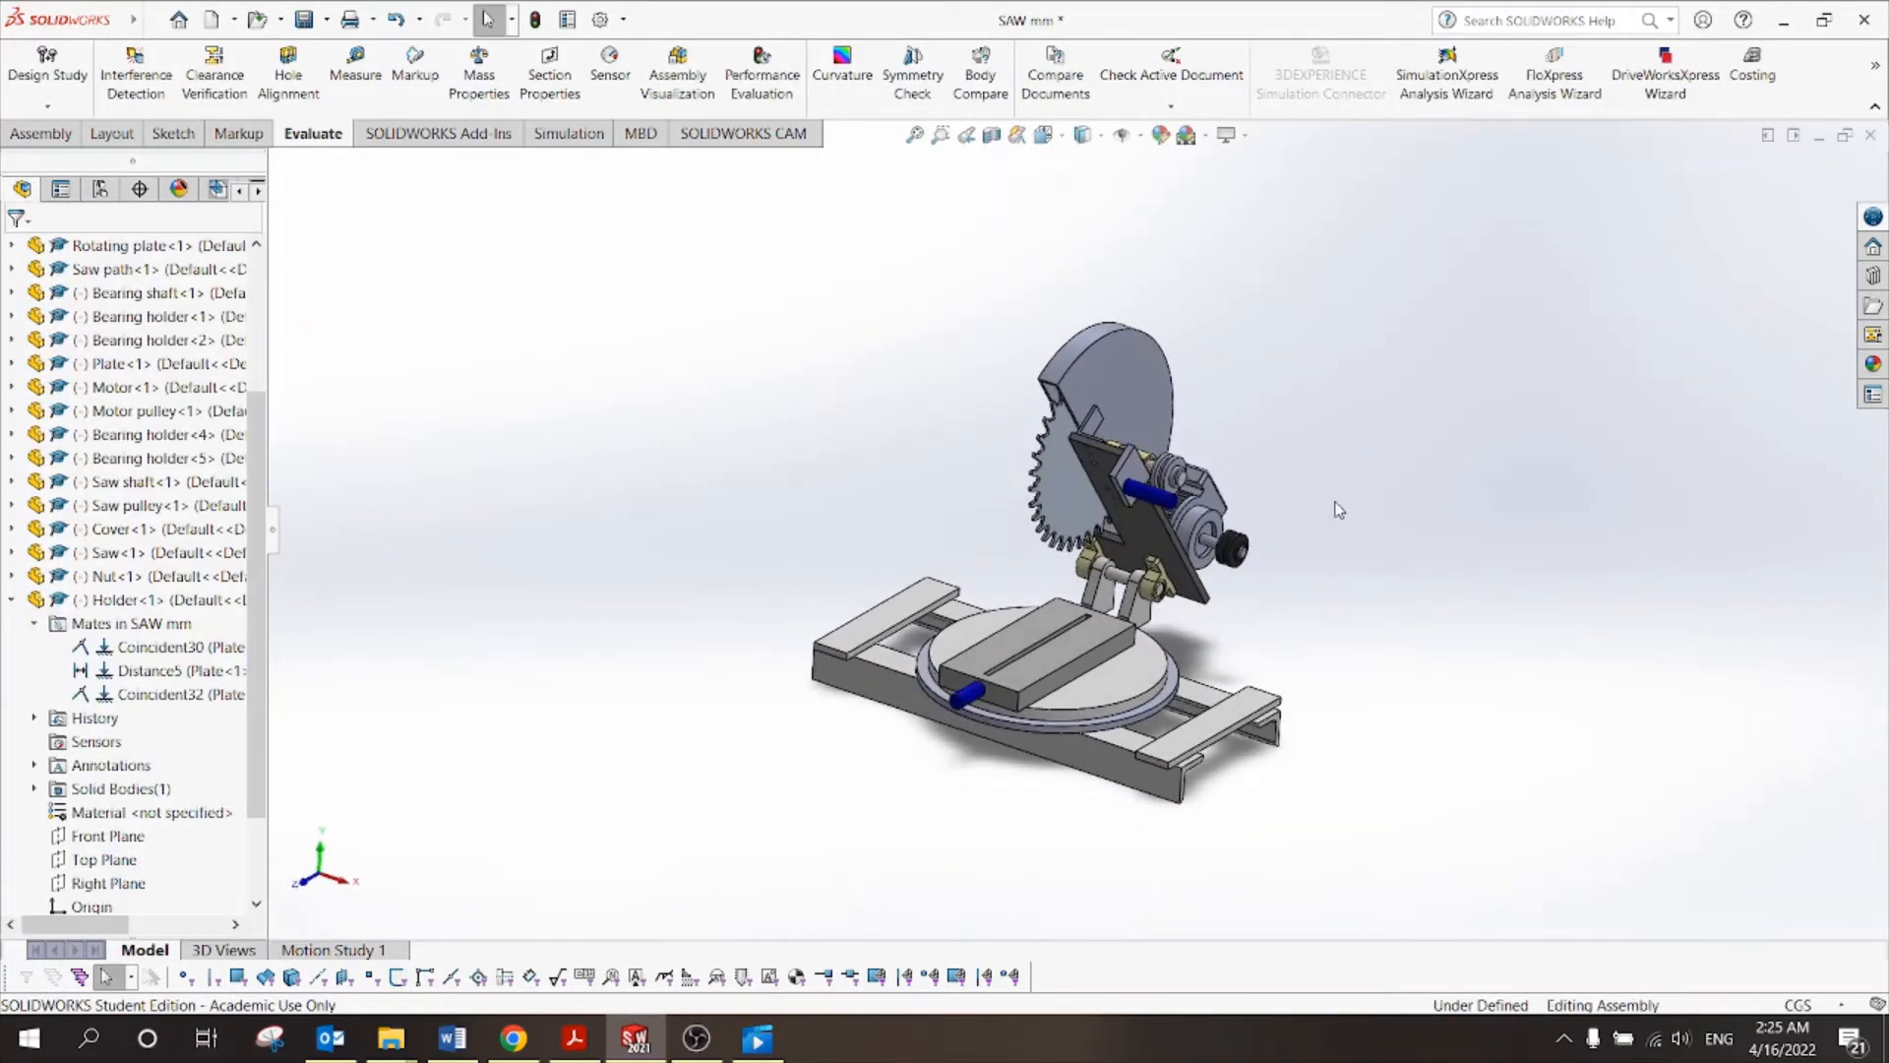
pyautogui.click(1043, 135)
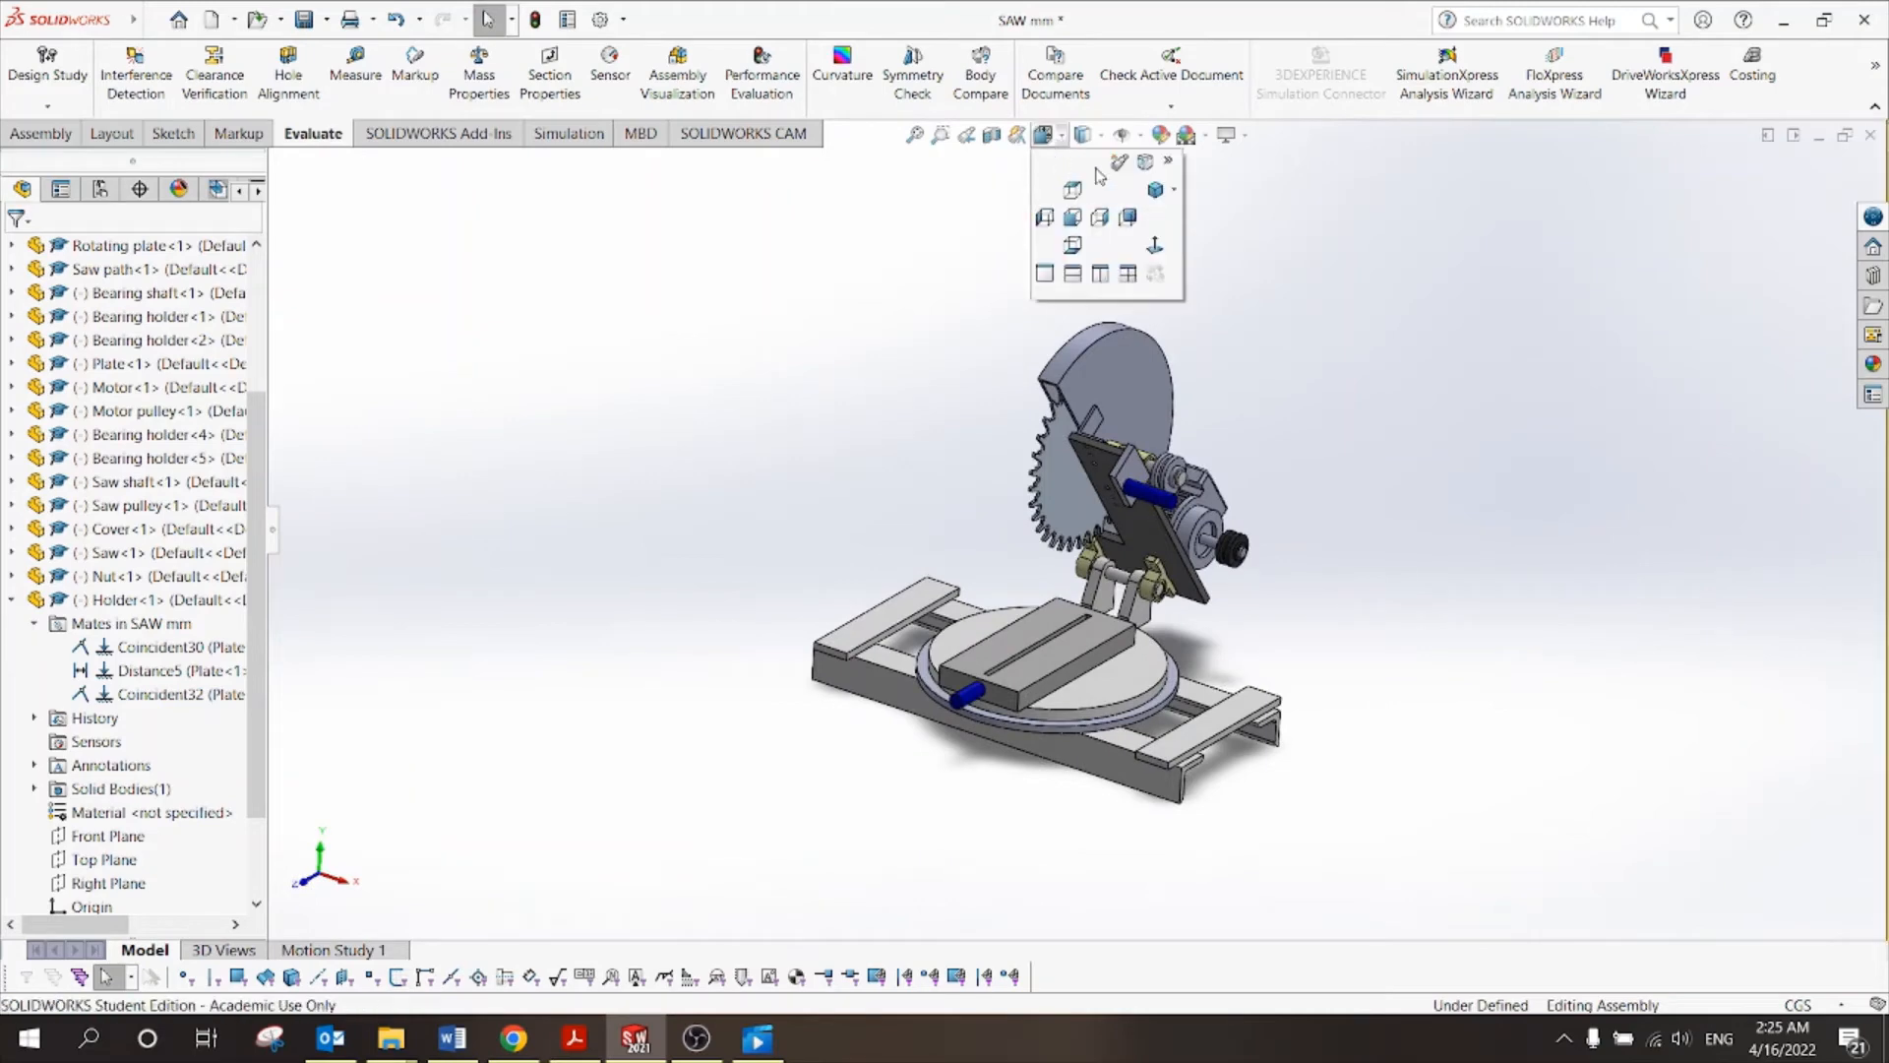
pyautogui.click(1157, 190)
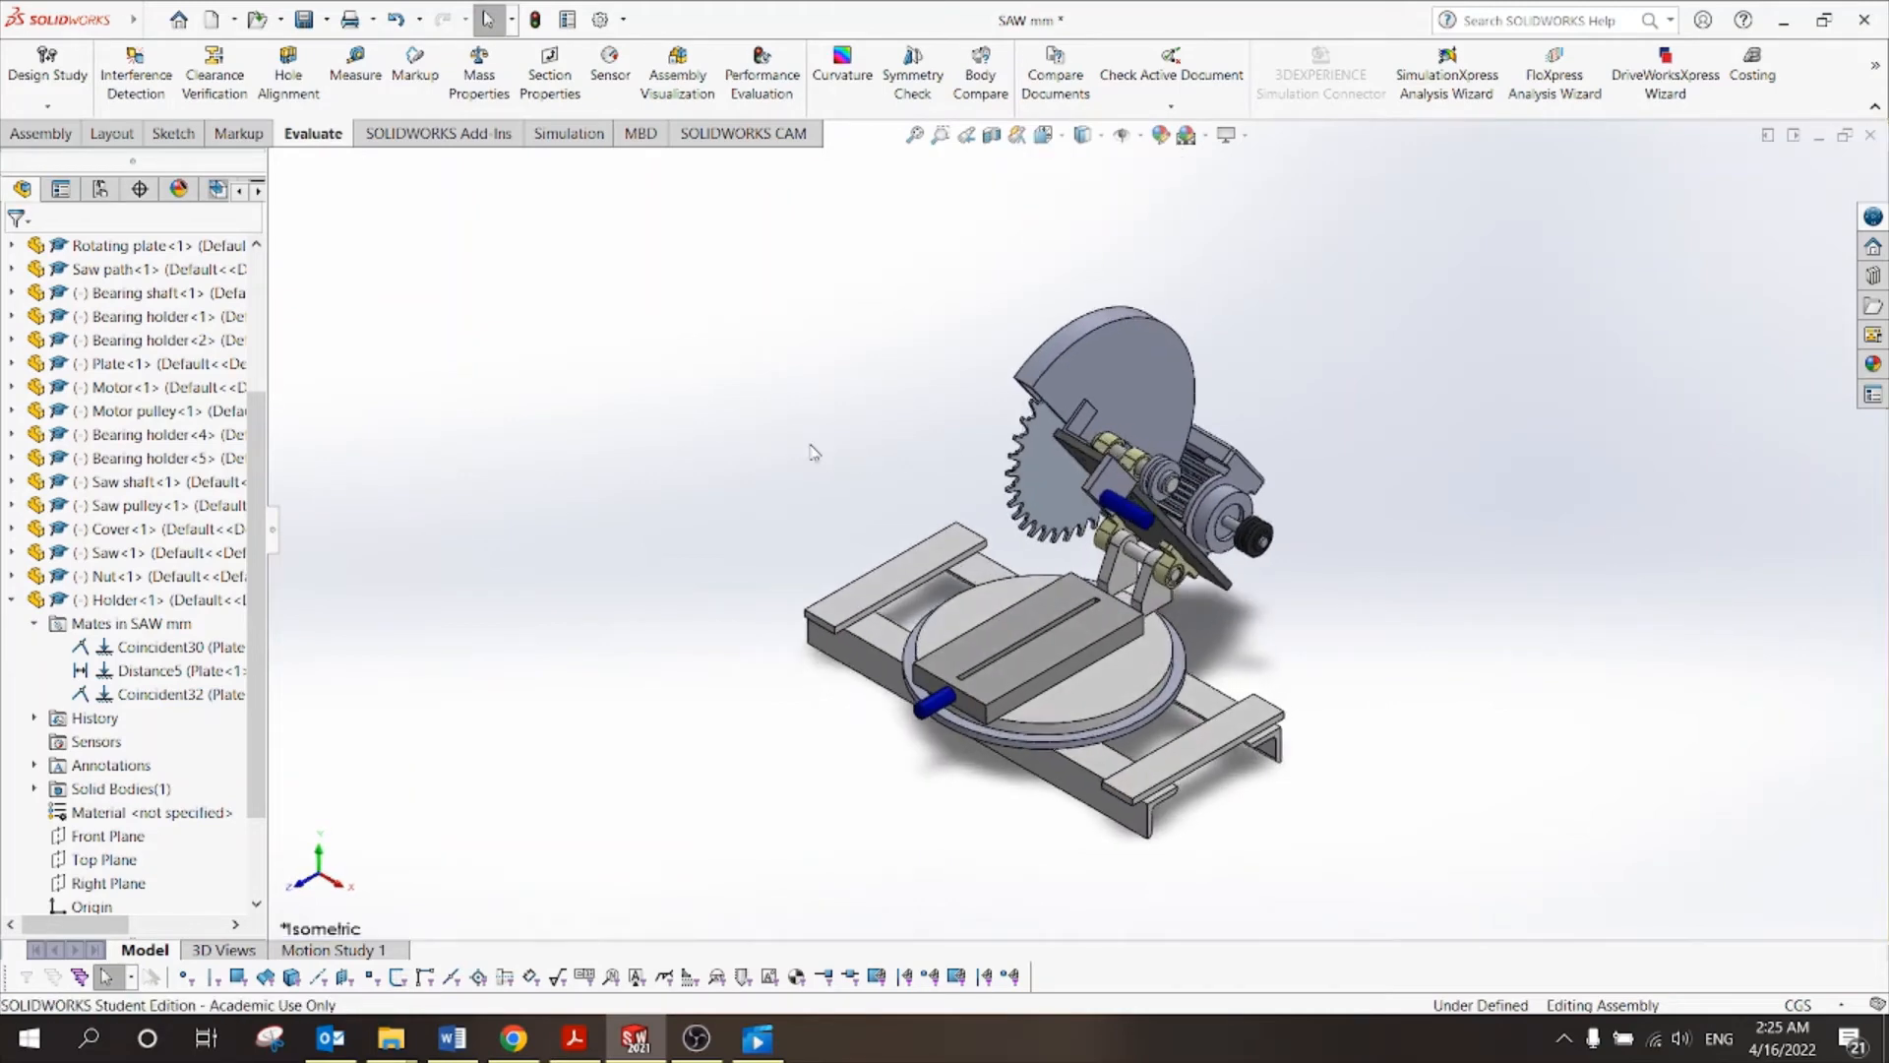
# Switch to Tut 10.pdf in Acrobat Reader and review the required tasks and the numbered exploded-view figure.
pyautogui.click(575, 1039)
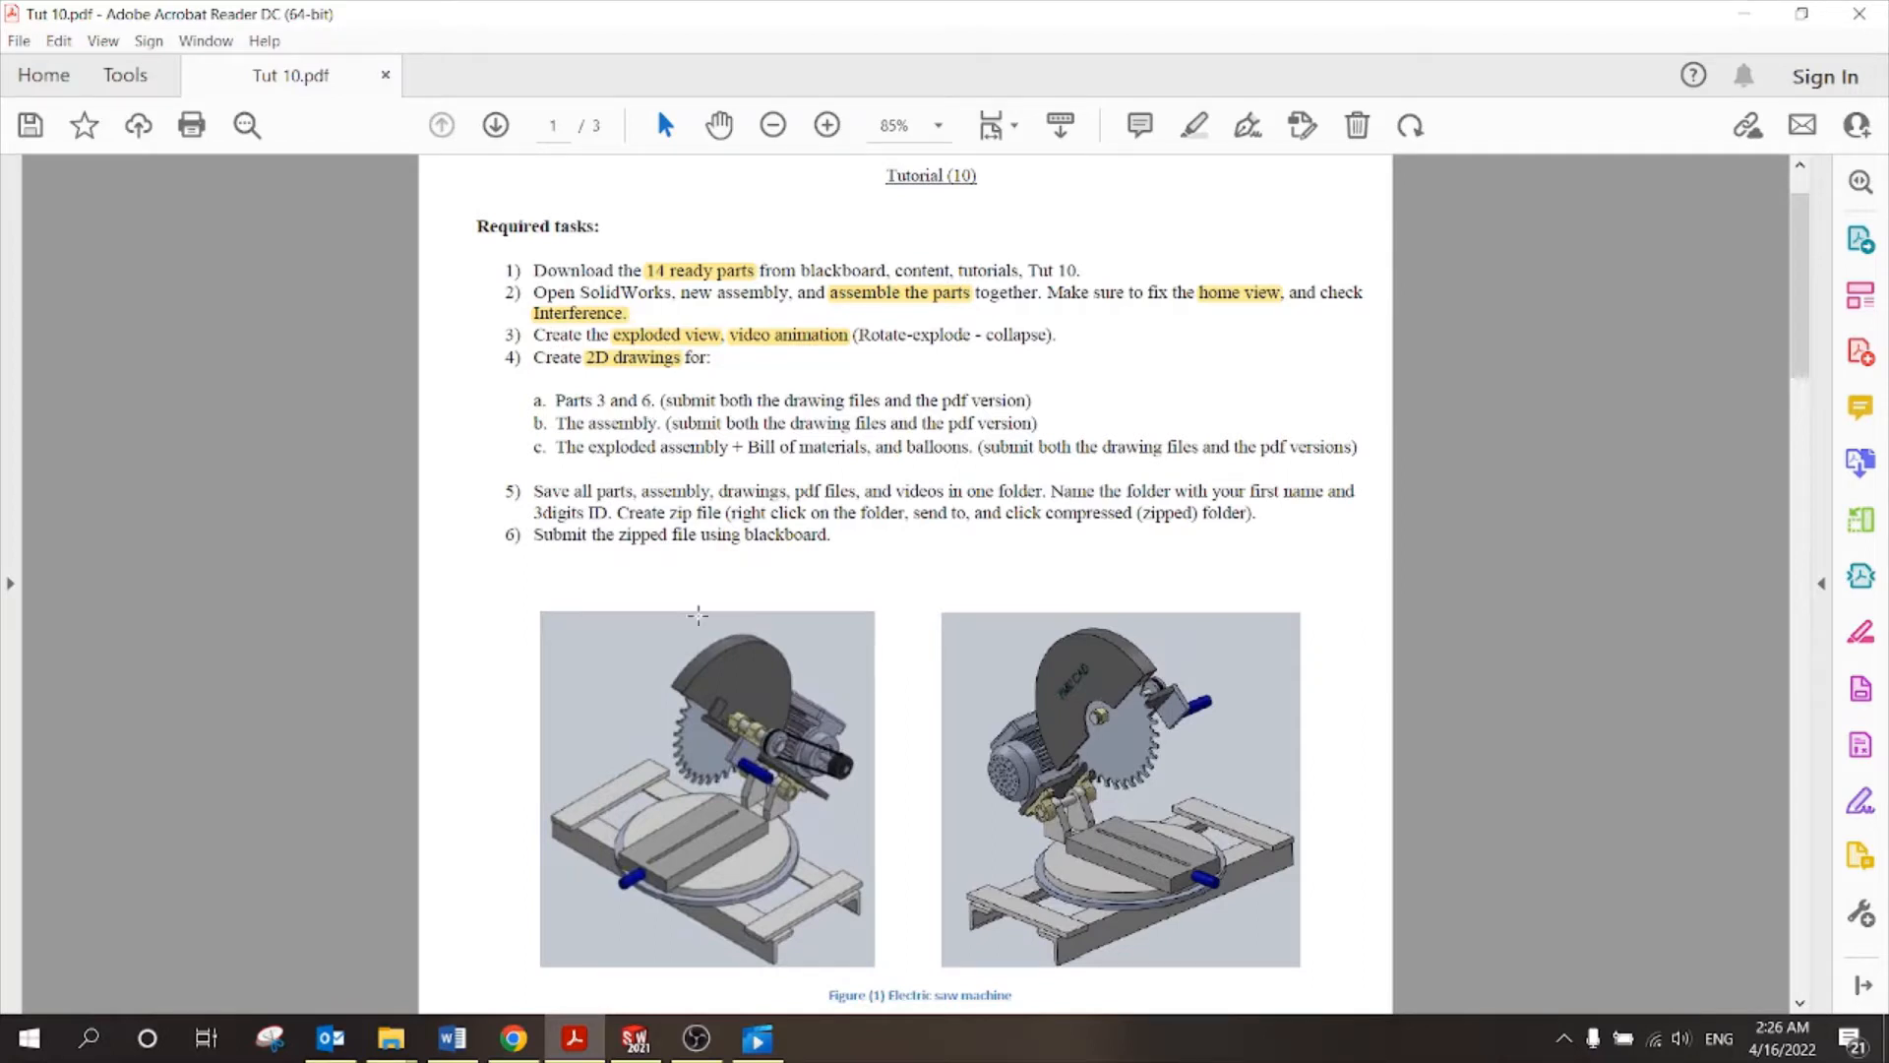
pyautogui.scroll(-10, 708, 607)
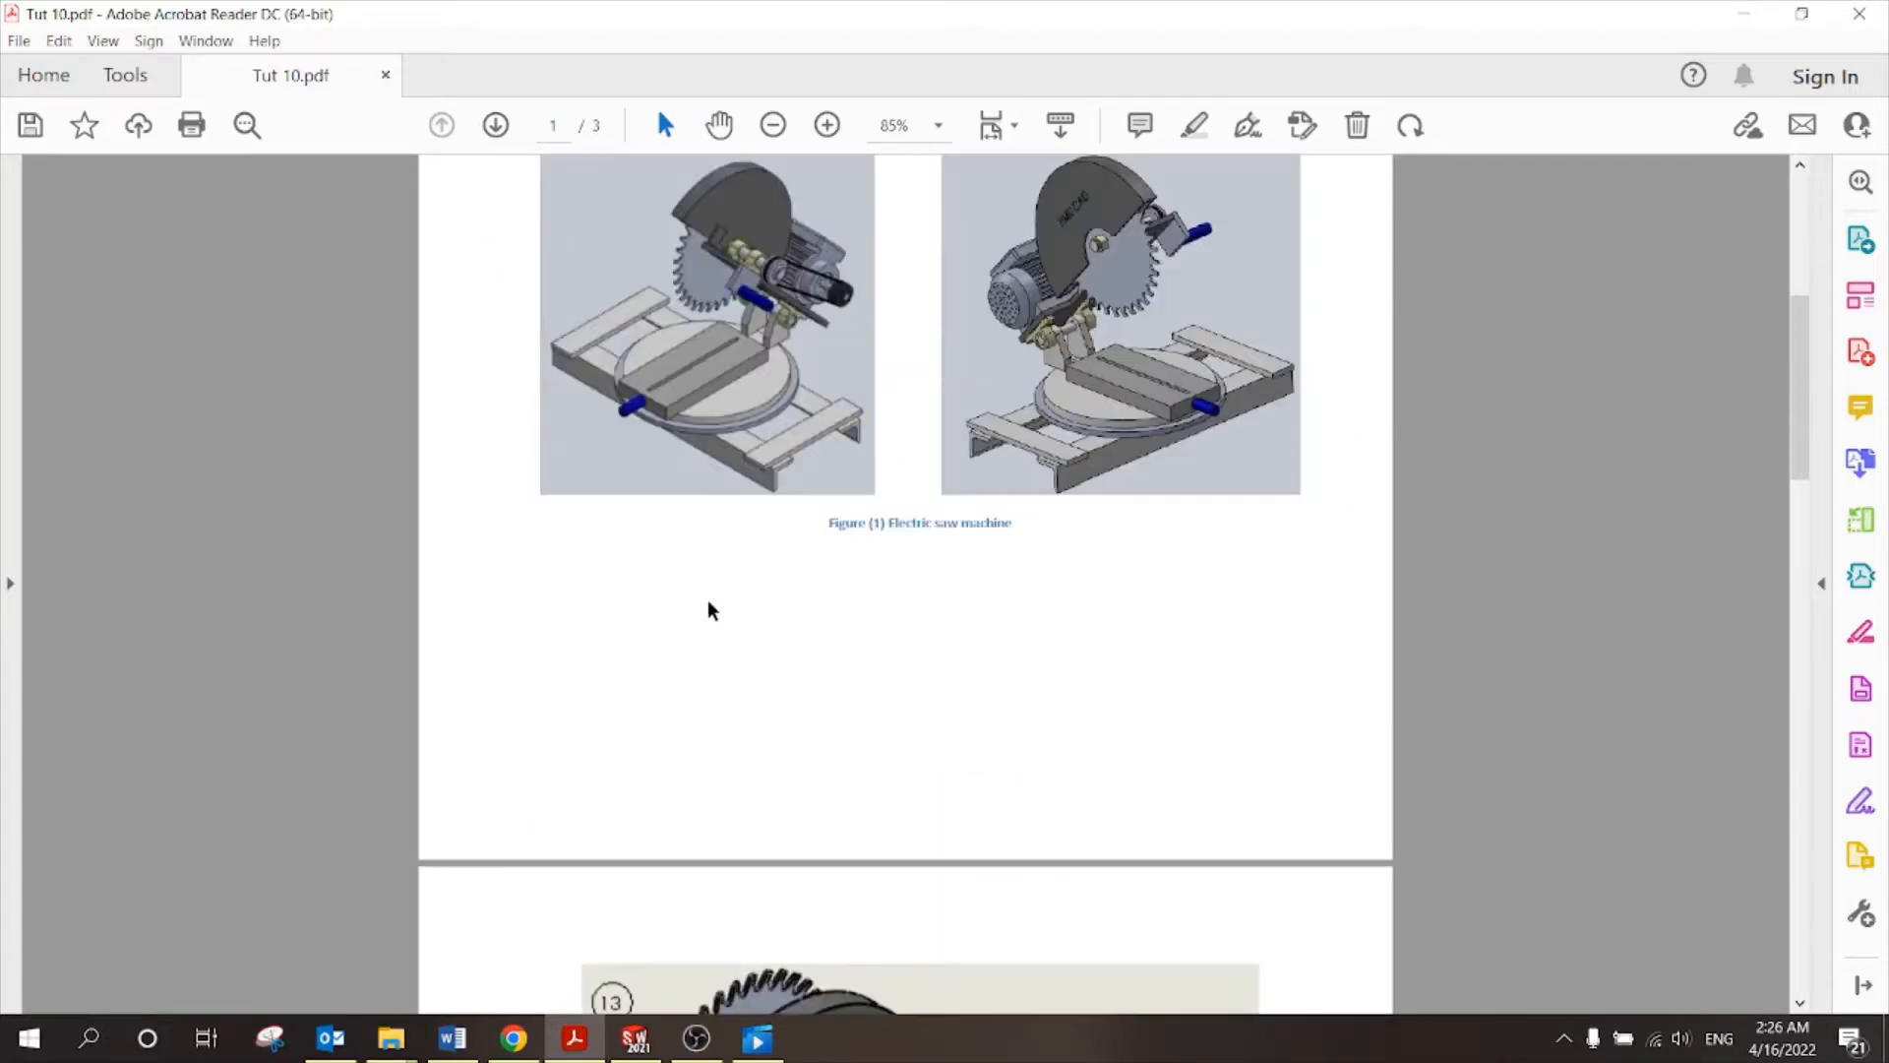
pyautogui.scroll(-3, 666, 529)
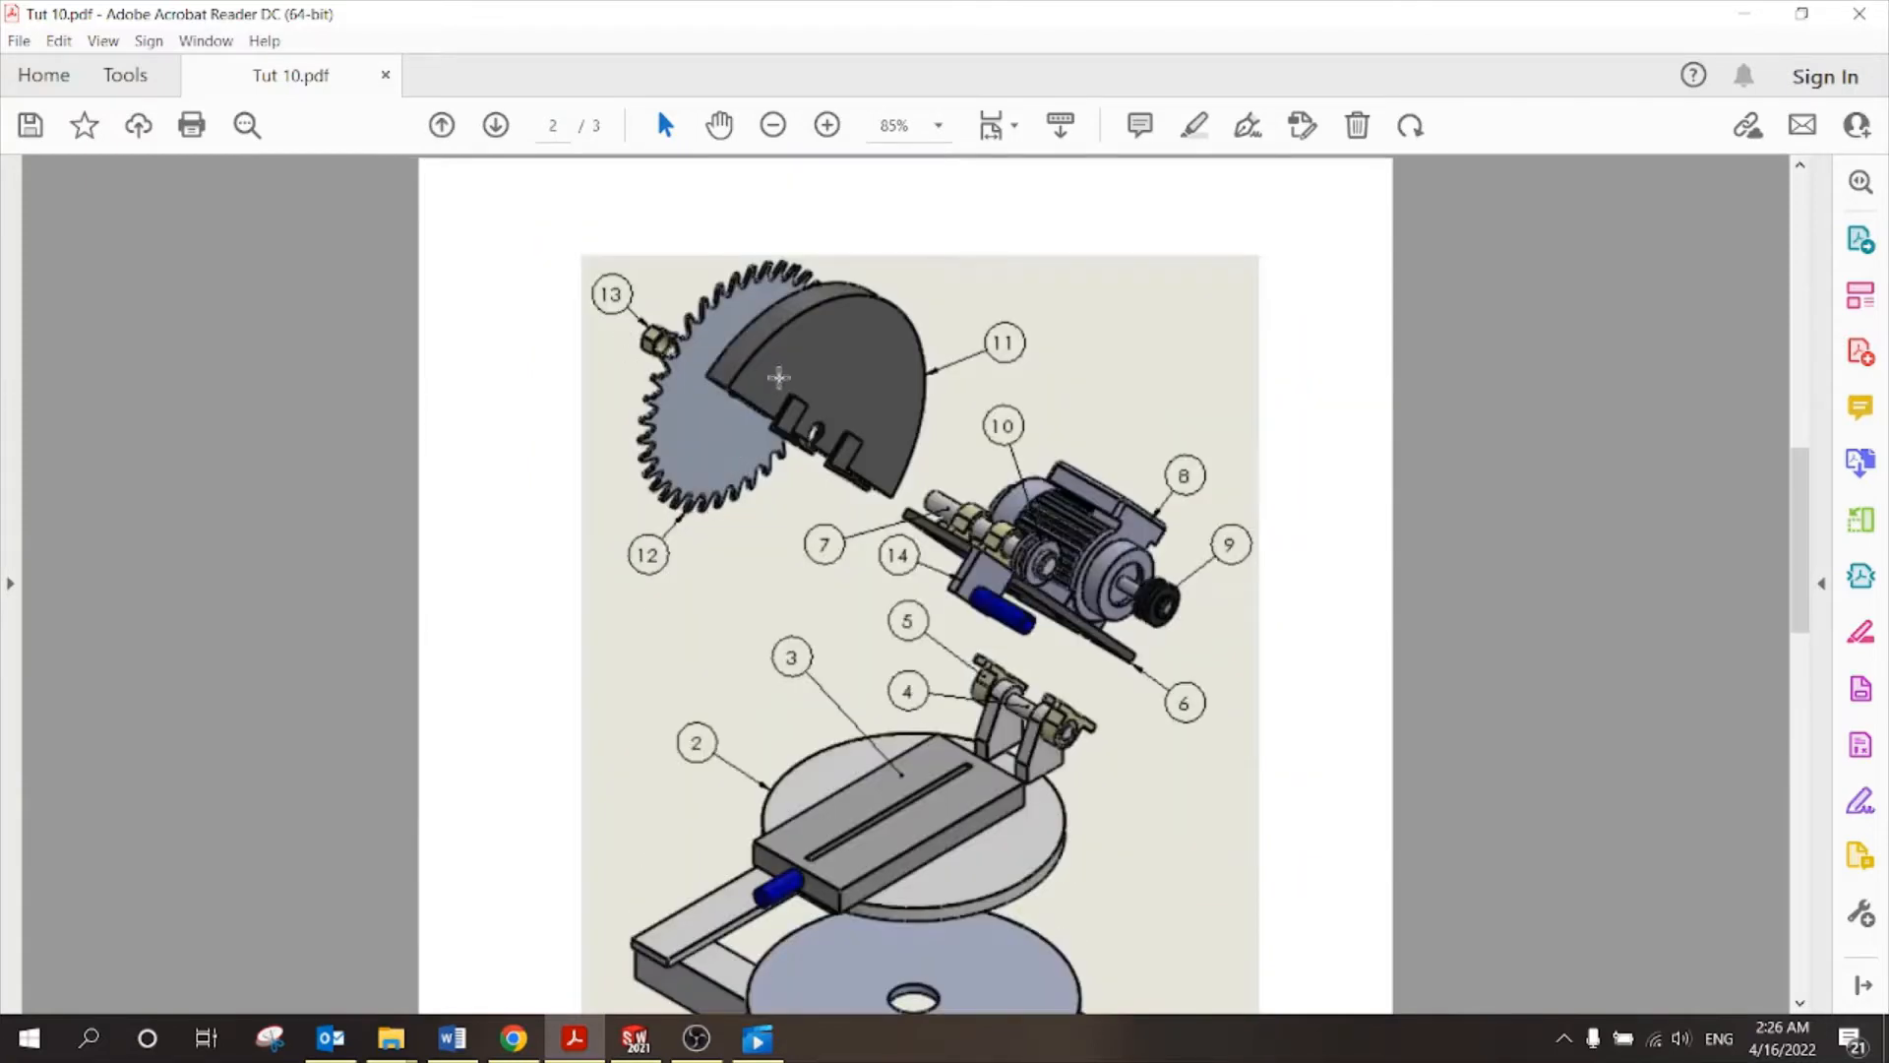
pyautogui.scroll(-3, 792, 411)
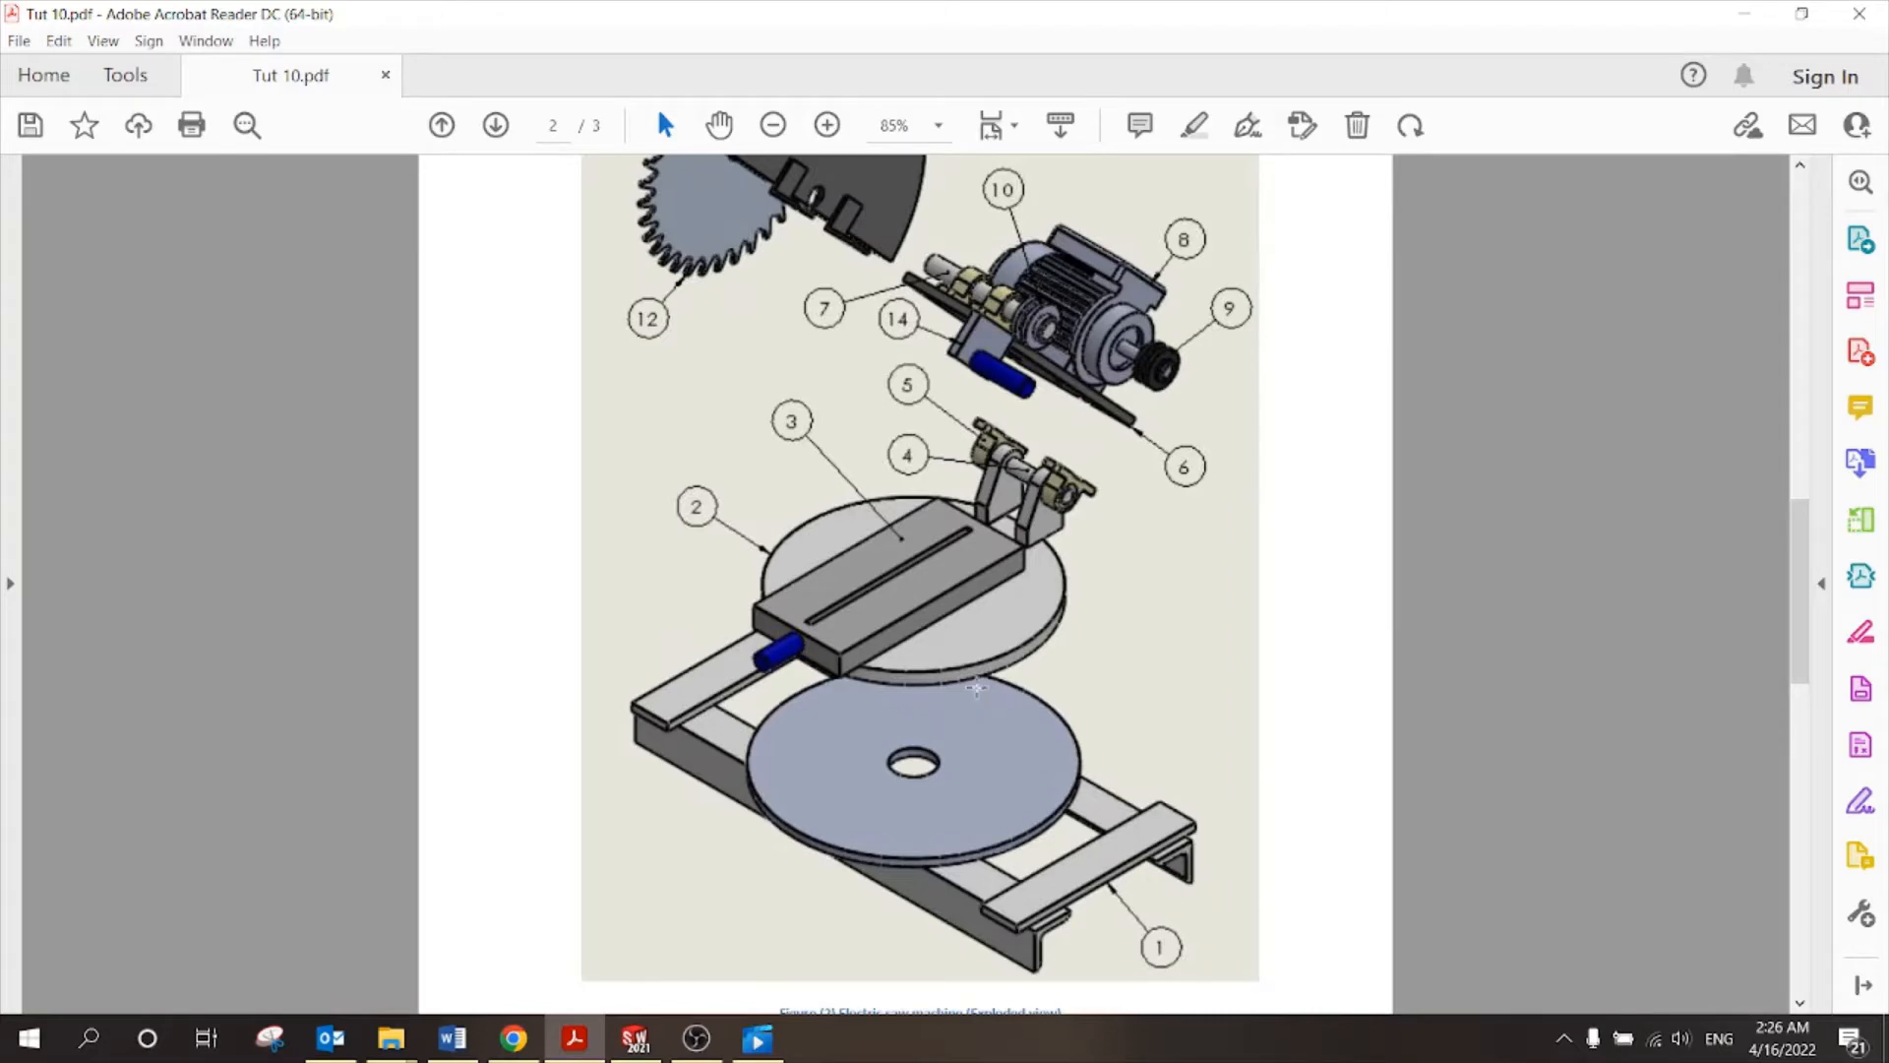
pyautogui.scroll(3, 966, 708)
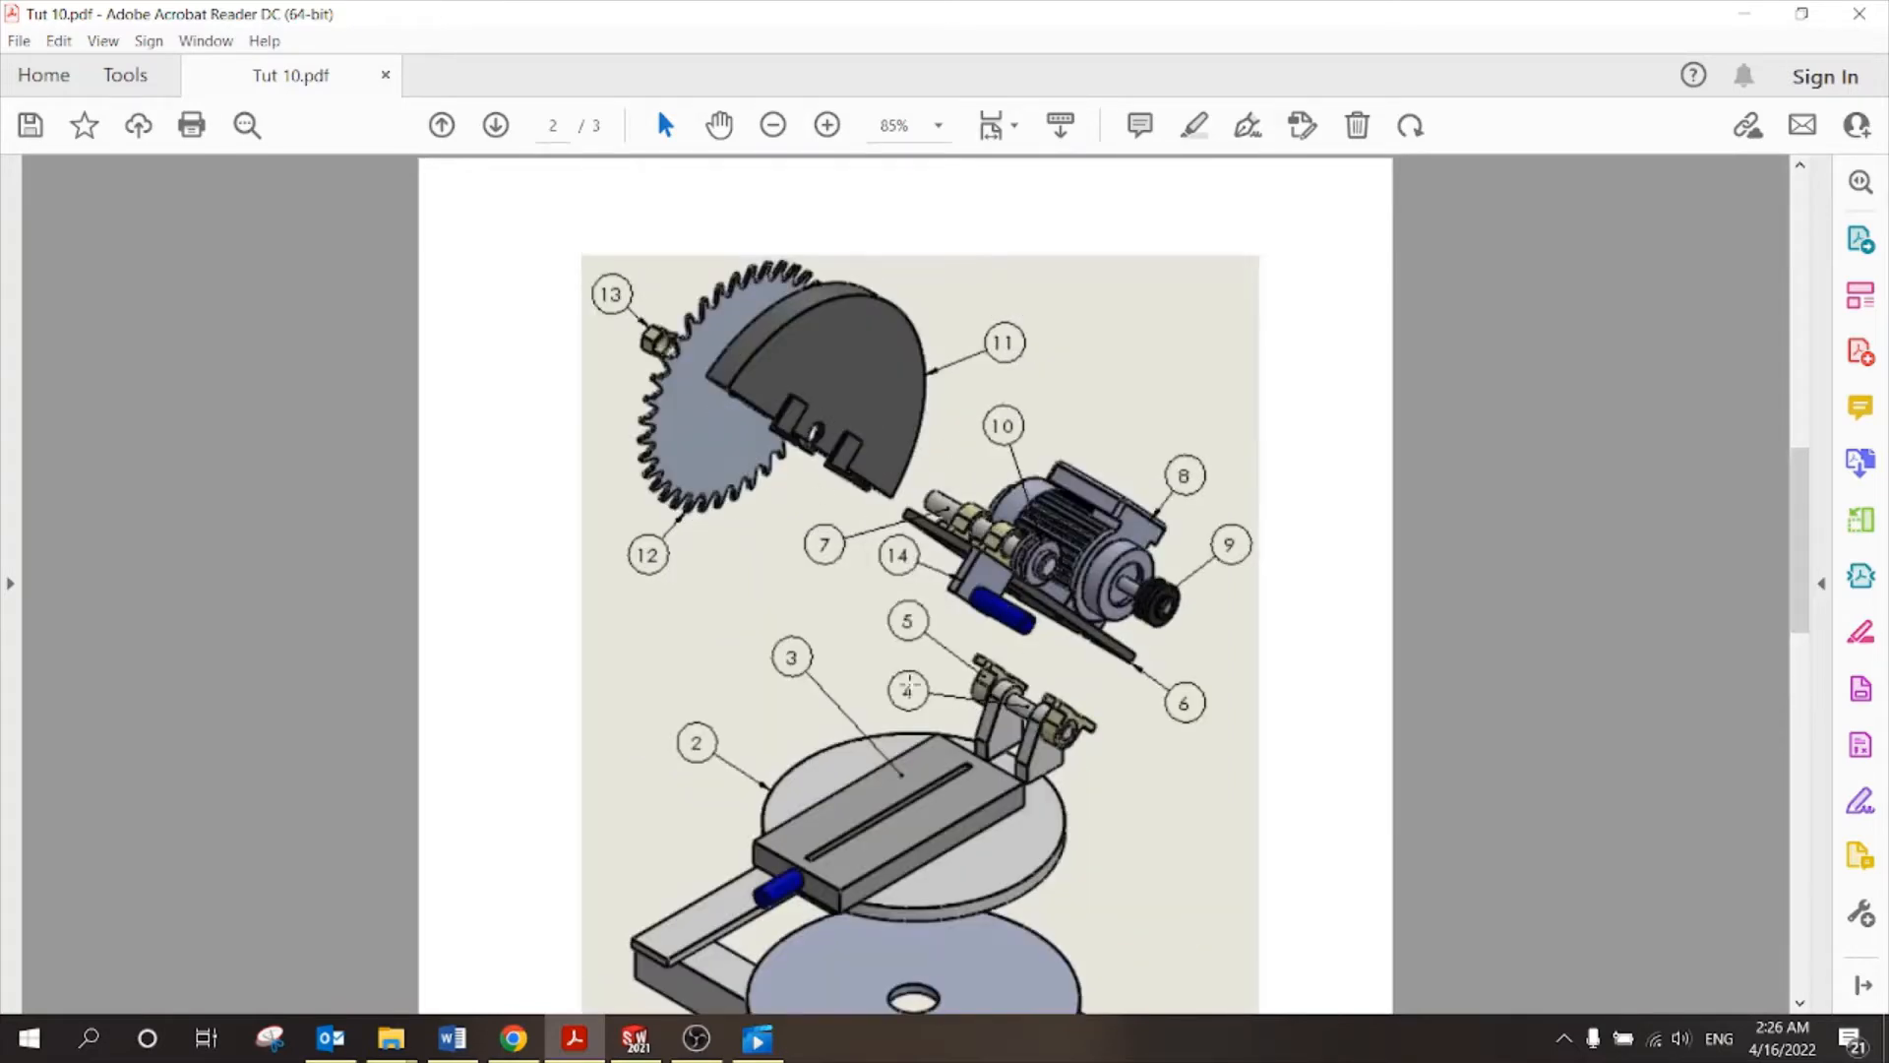
pyautogui.scroll(3, 906, 685)
pyautogui.scroll(-6, 900, 683)
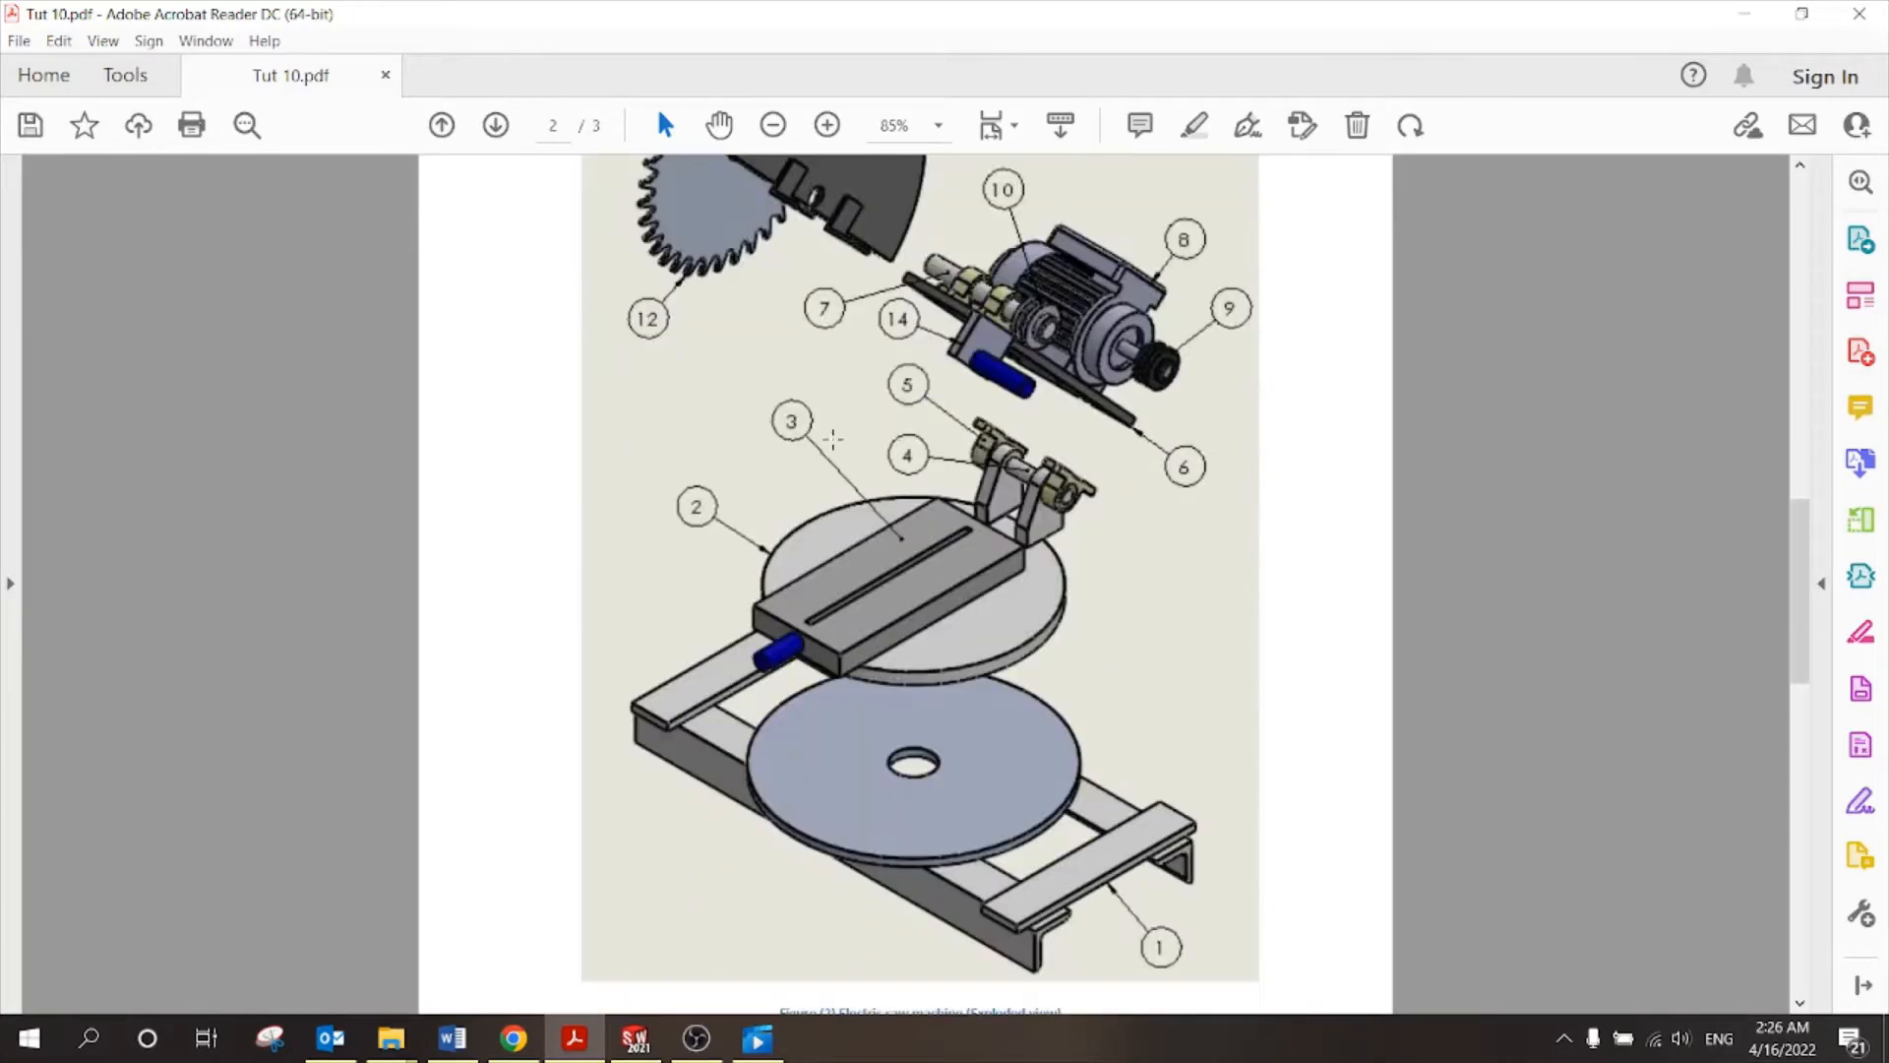
pyautogui.scroll(18, 833, 440)
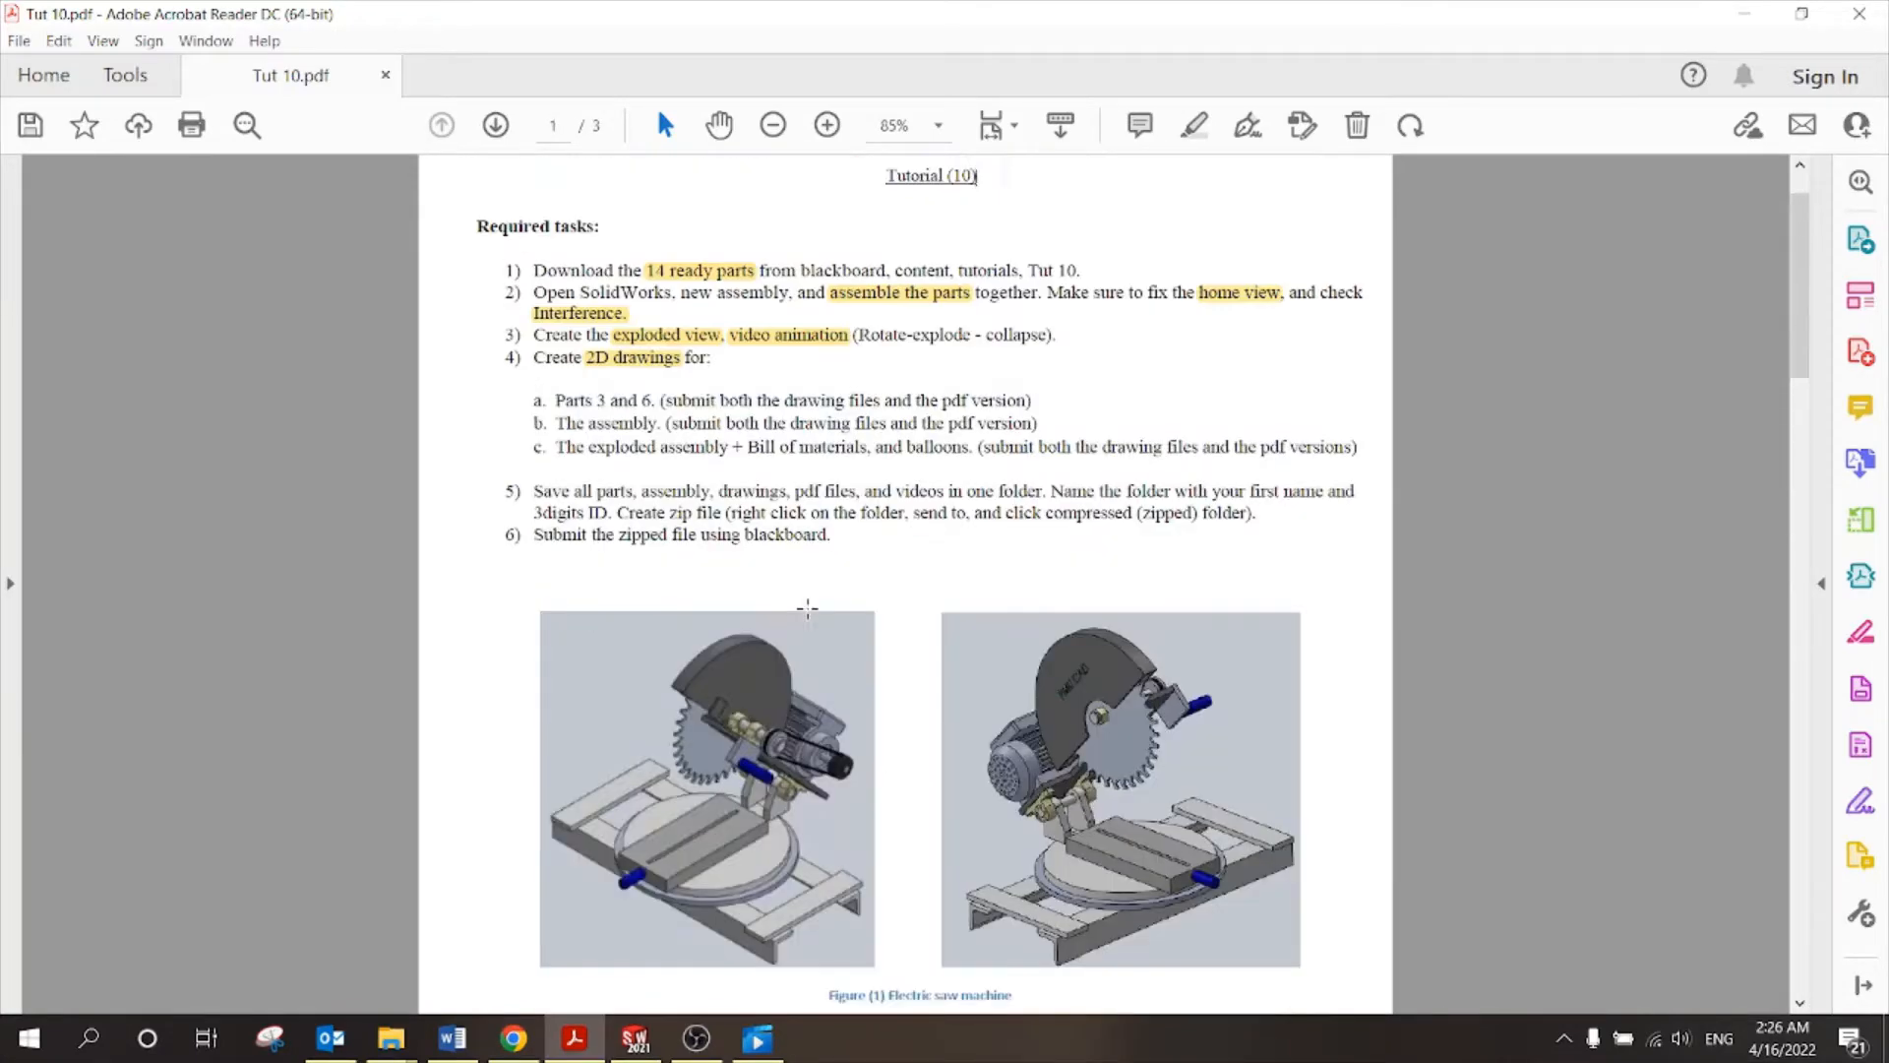
# Switch back to SOLIDWORKS, collapse the holder's details, and look through the assembly's list of mates.
pyautogui.click(634, 1038)
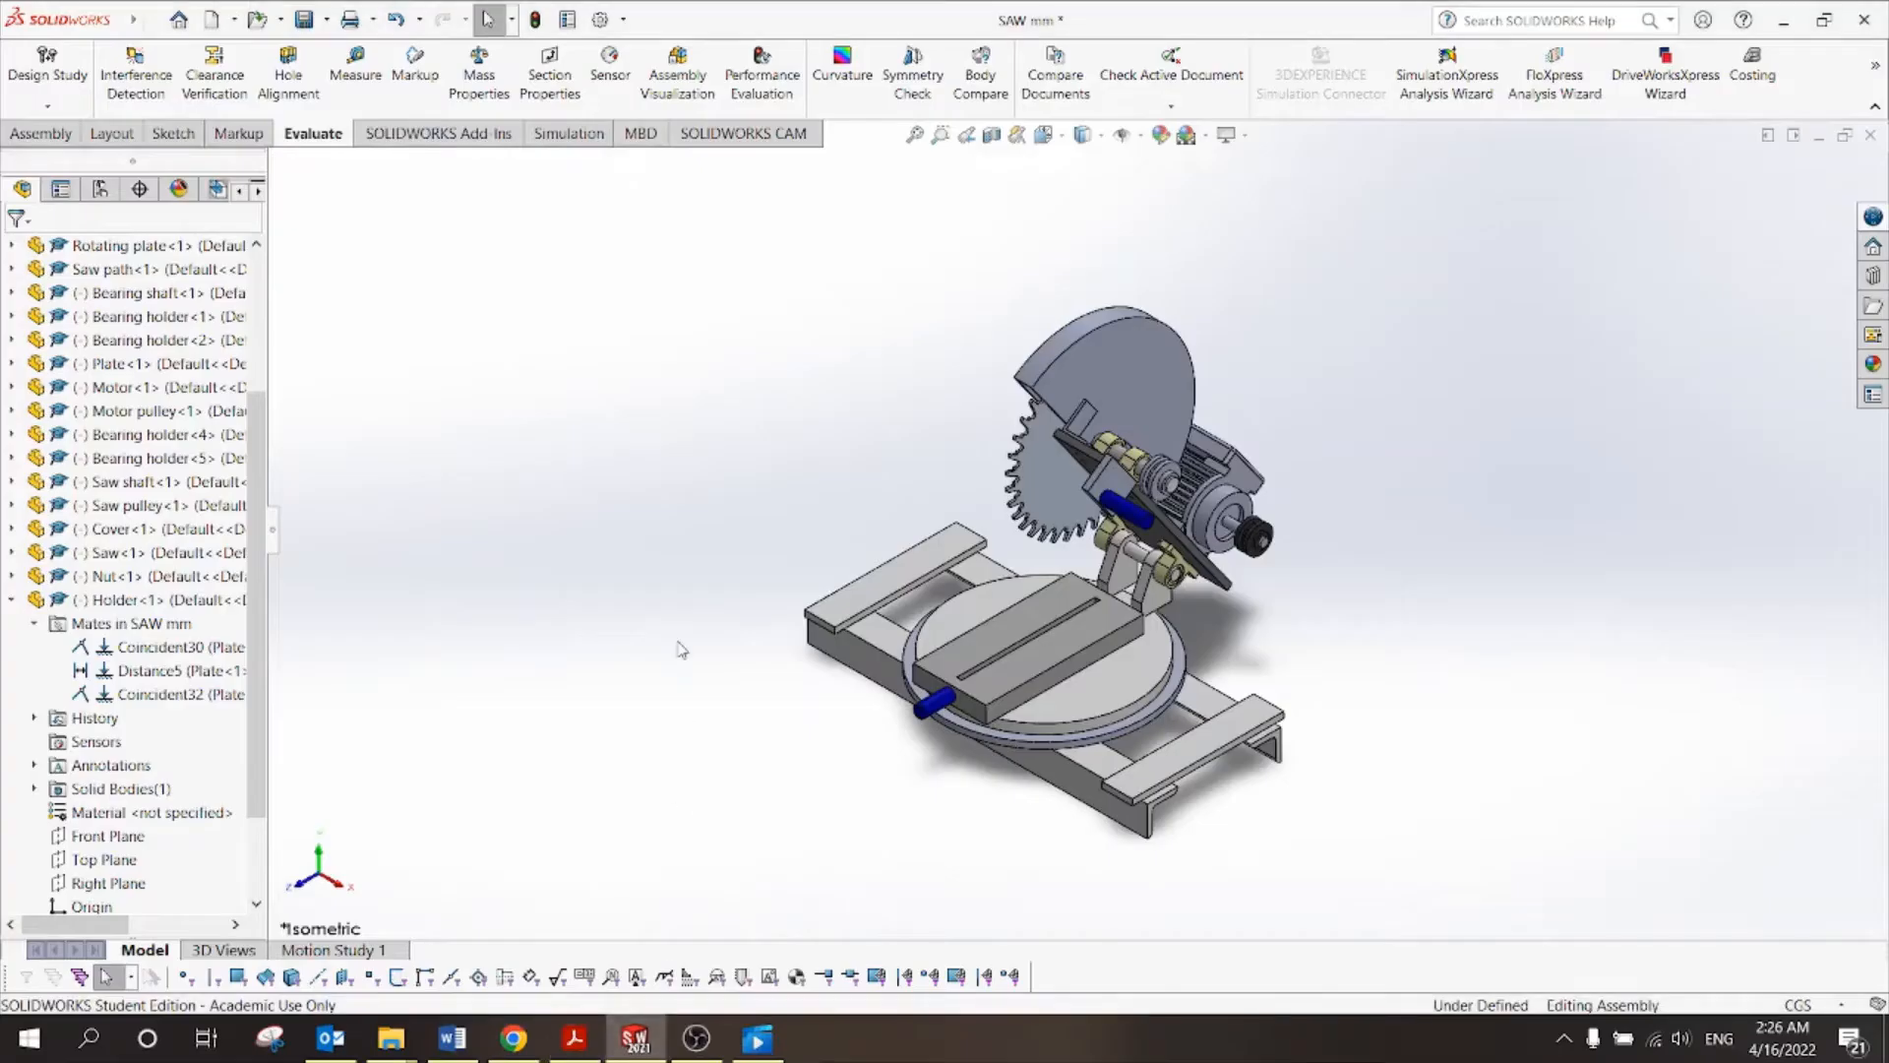
pyautogui.click(9, 602)
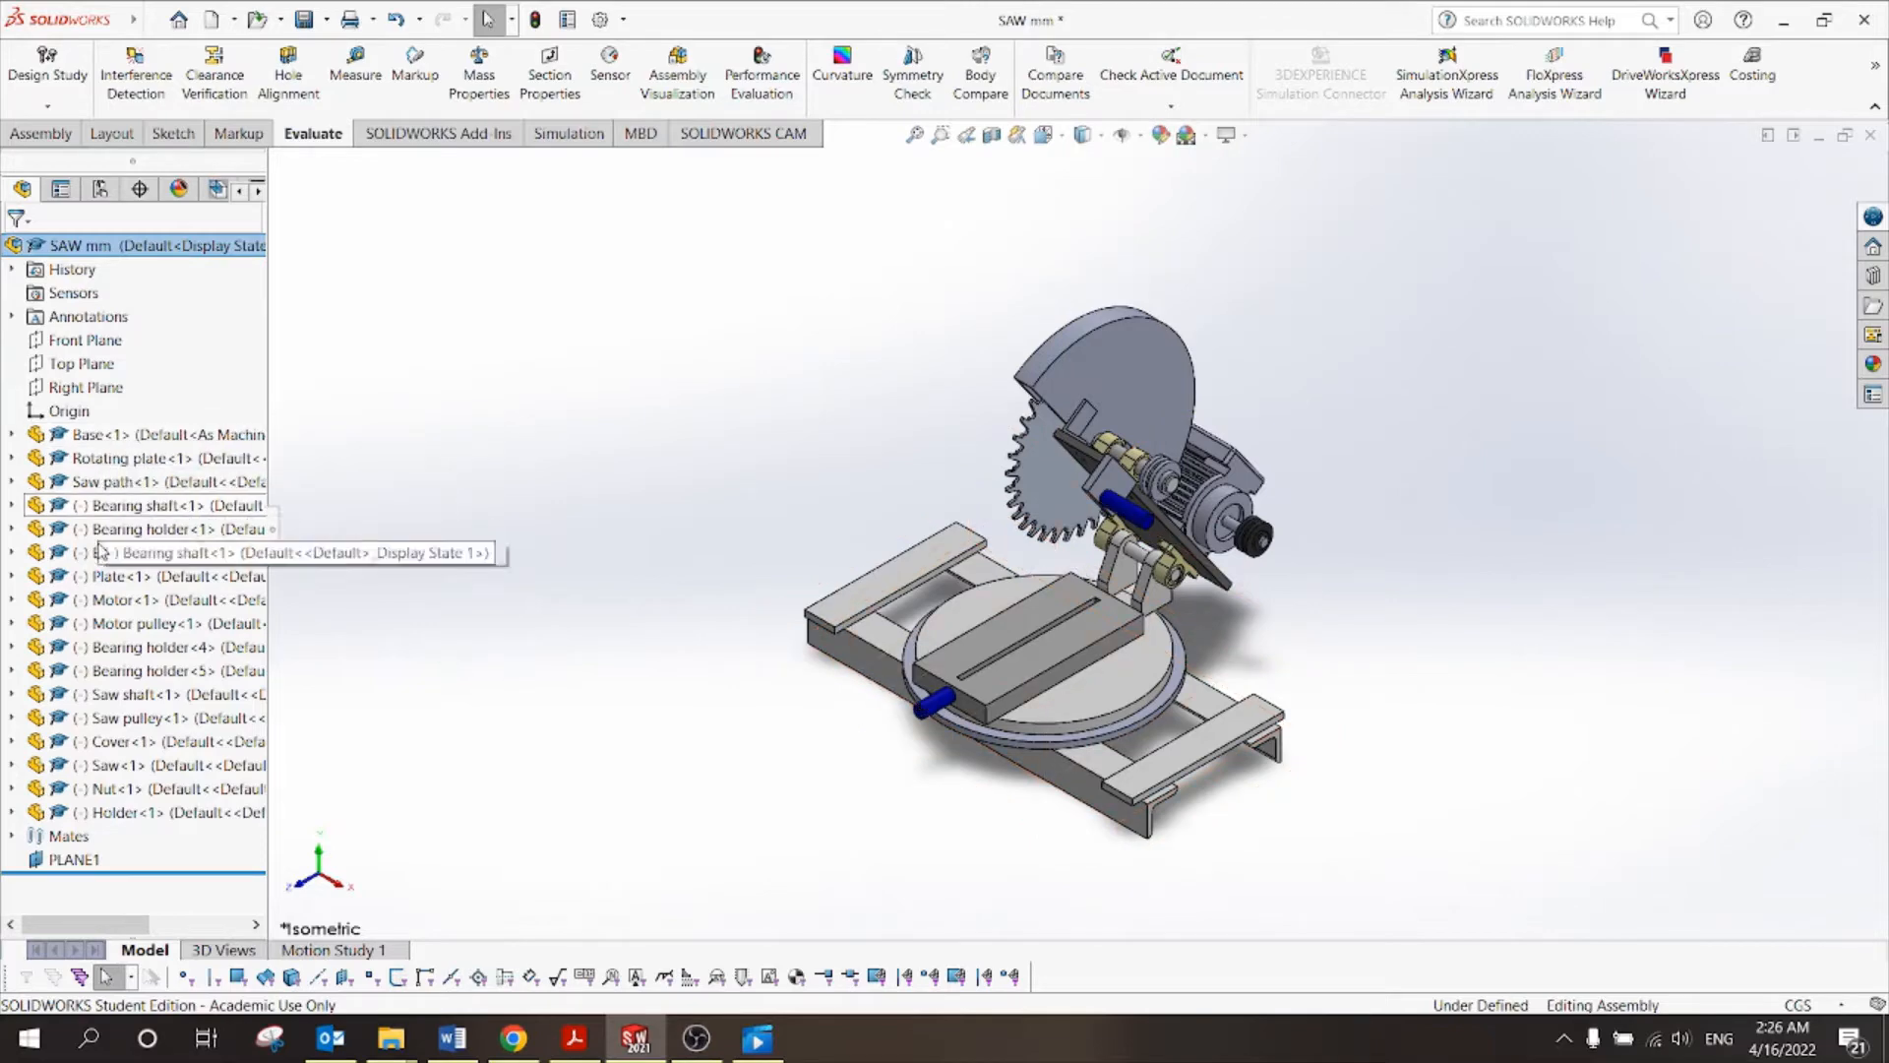
pyautogui.click(12, 835)
pyautogui.scroll(-5, 95, 730)
pyautogui.scroll(13, 101, 689)
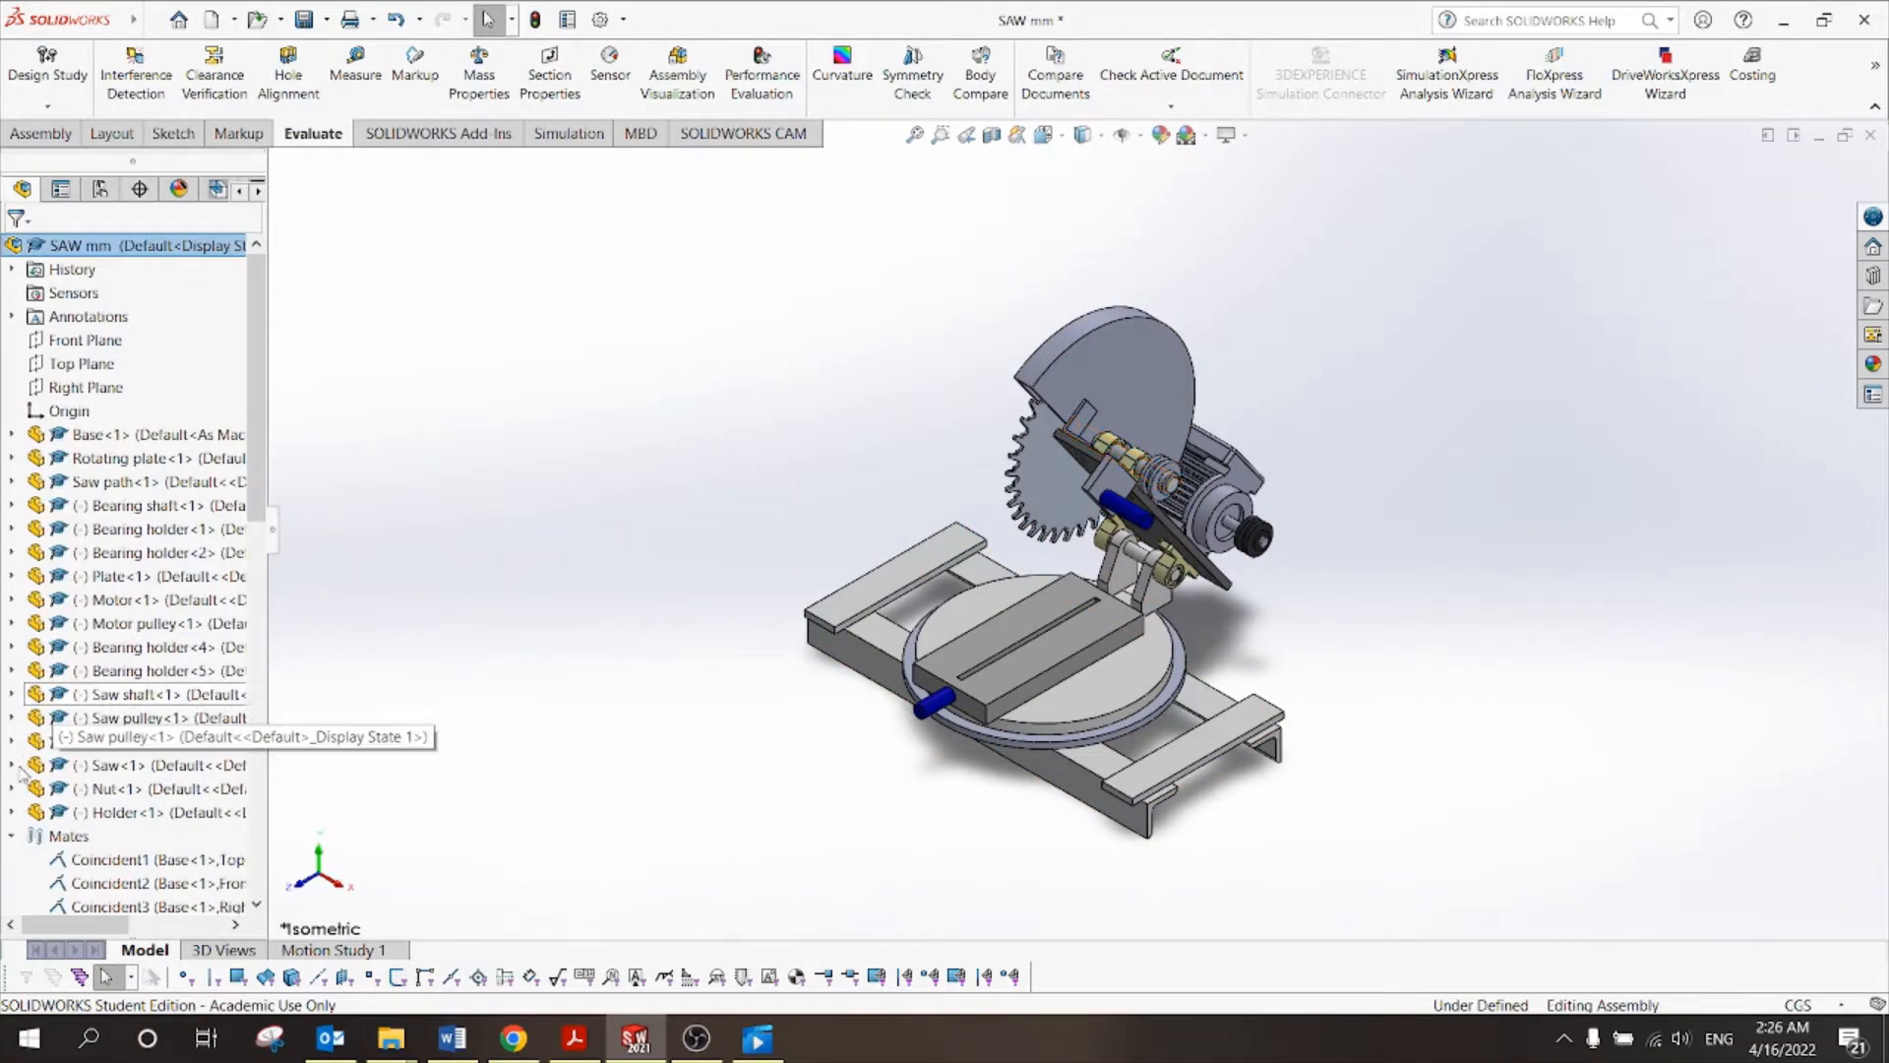
pyautogui.click(12, 836)
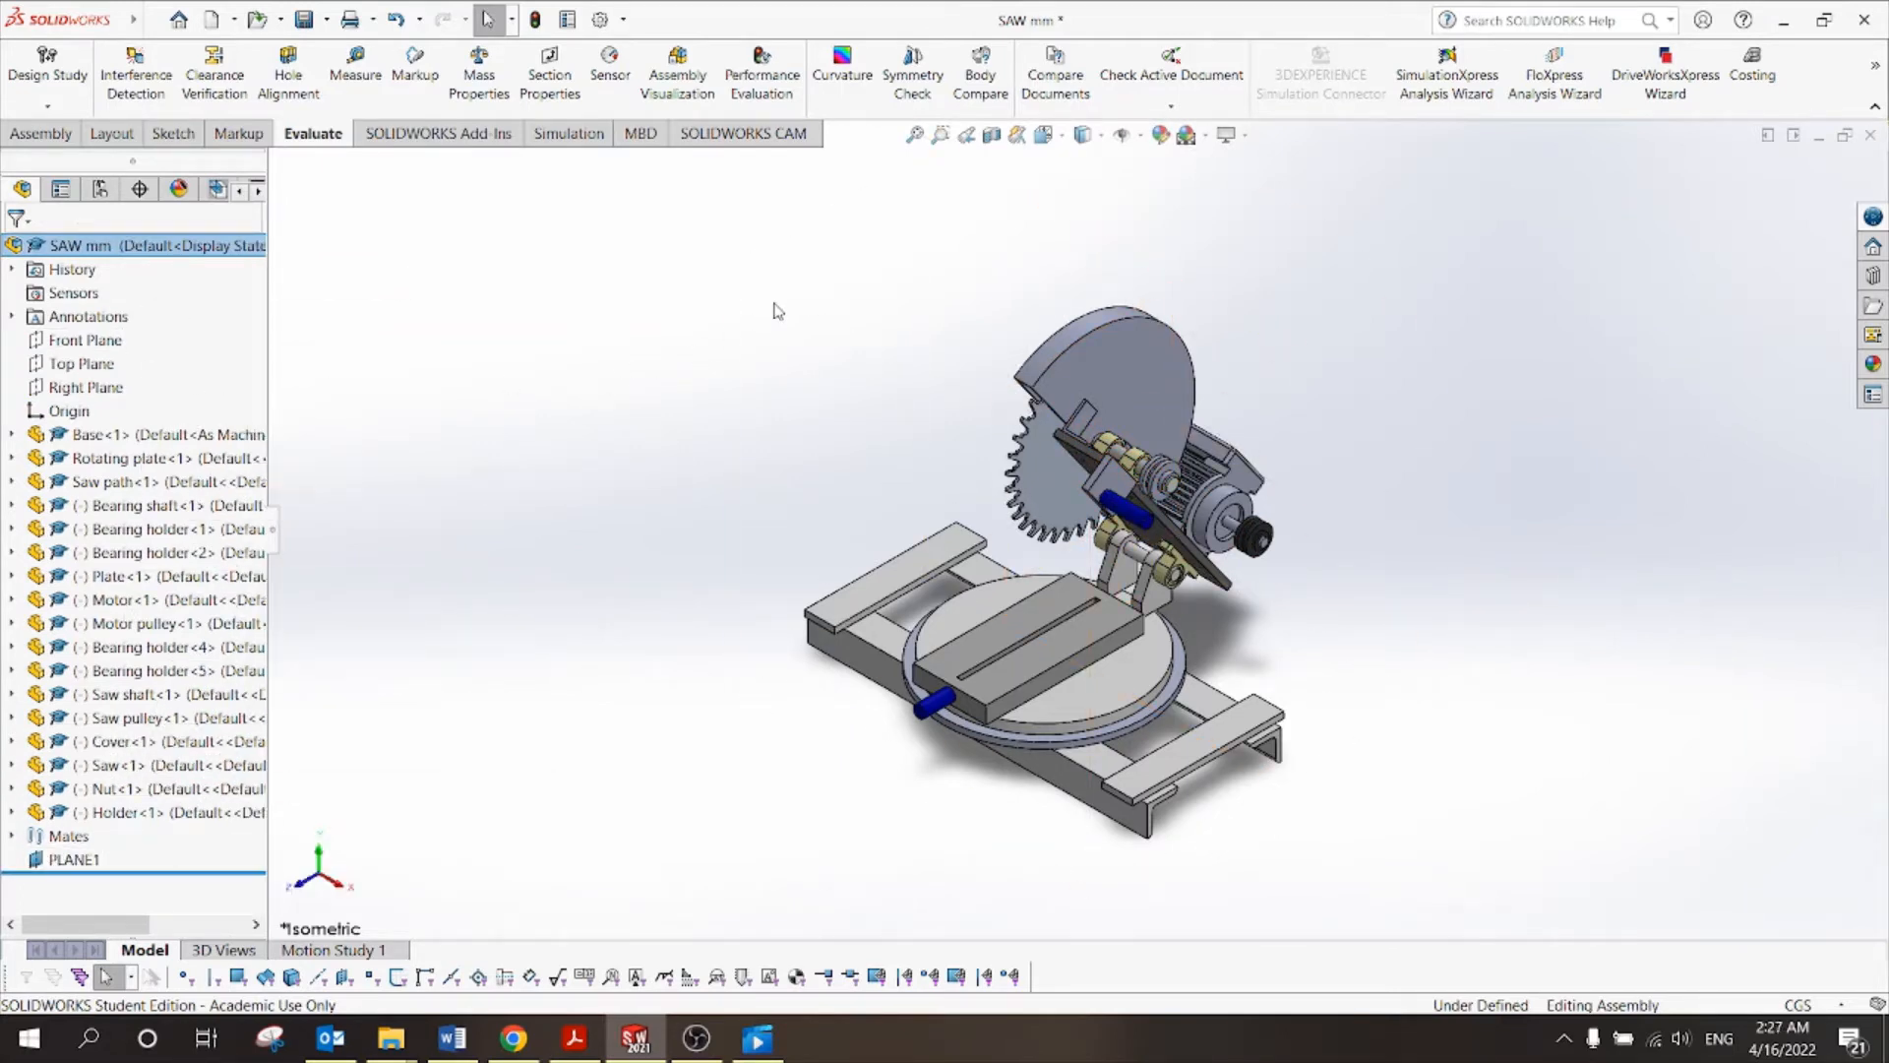
# Start an exploded view, select the nut and saw as components of the first explode step, and restore the isometric view.
pyautogui.click(38, 132)
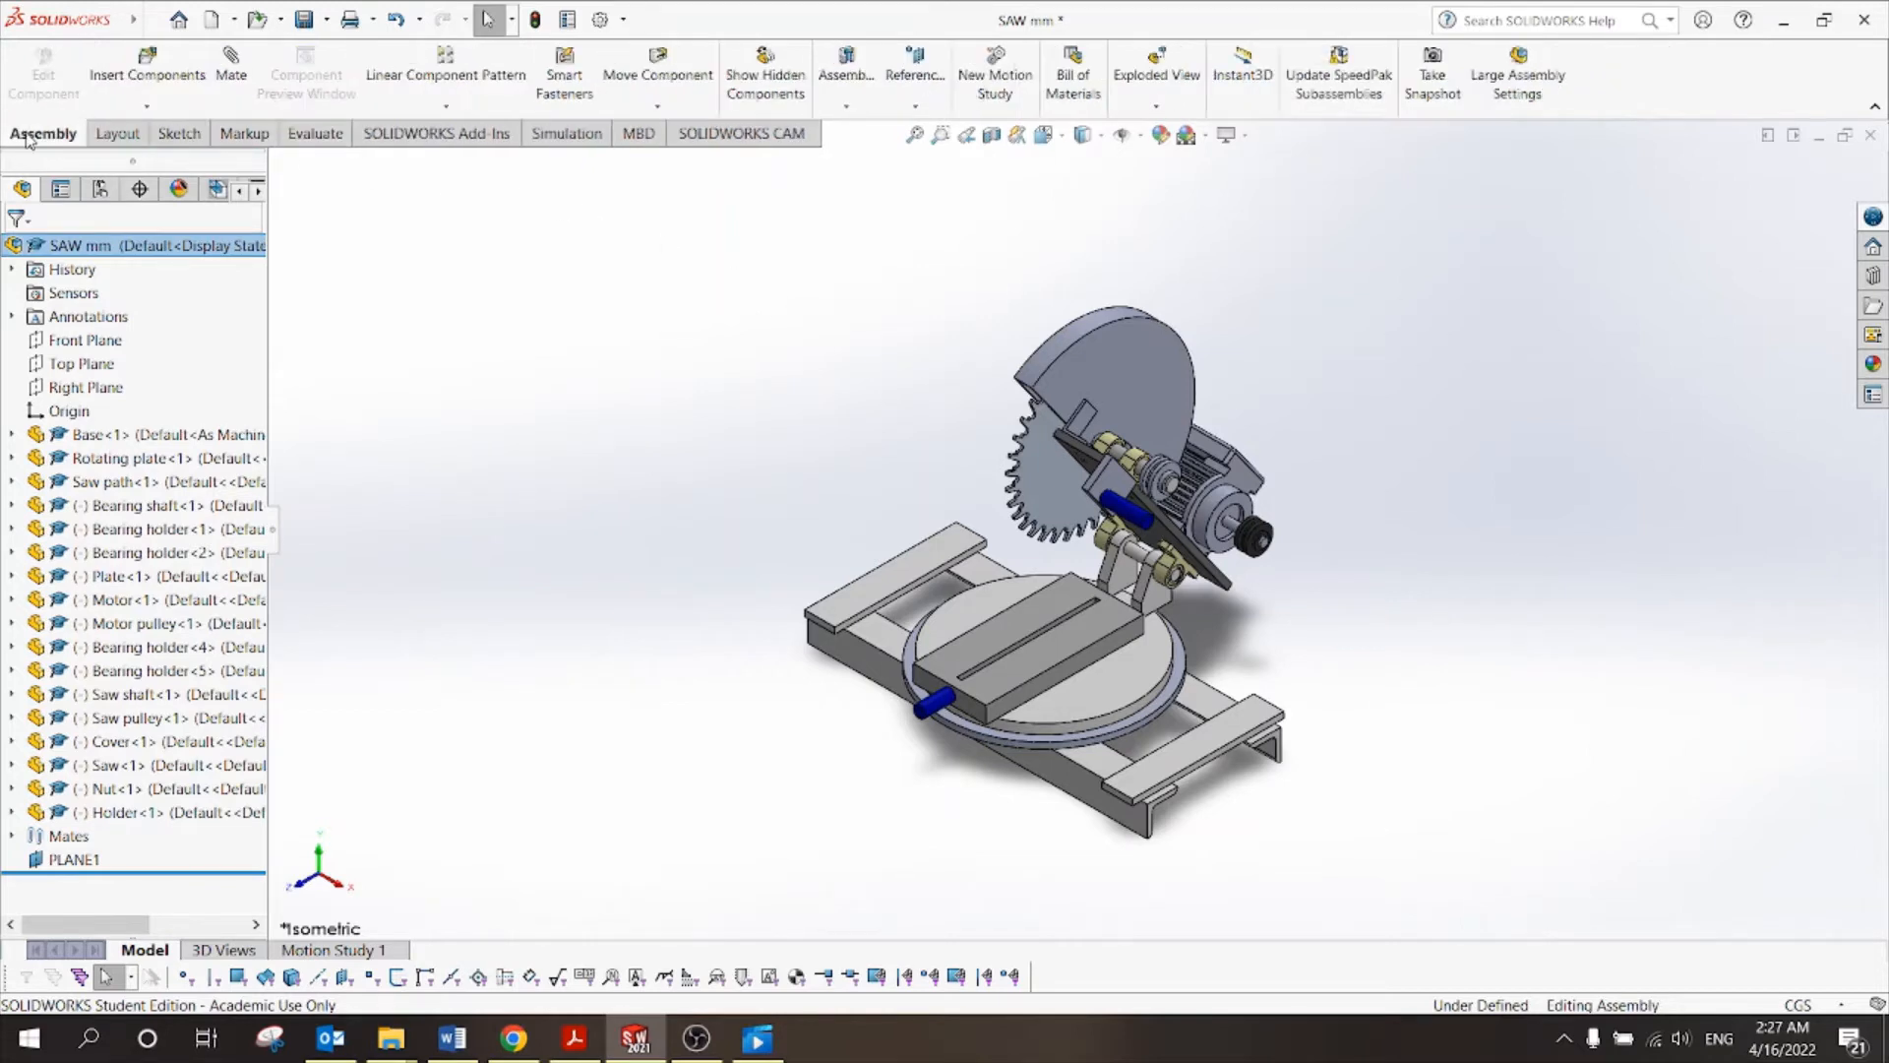
pyautogui.click(1164, 86)
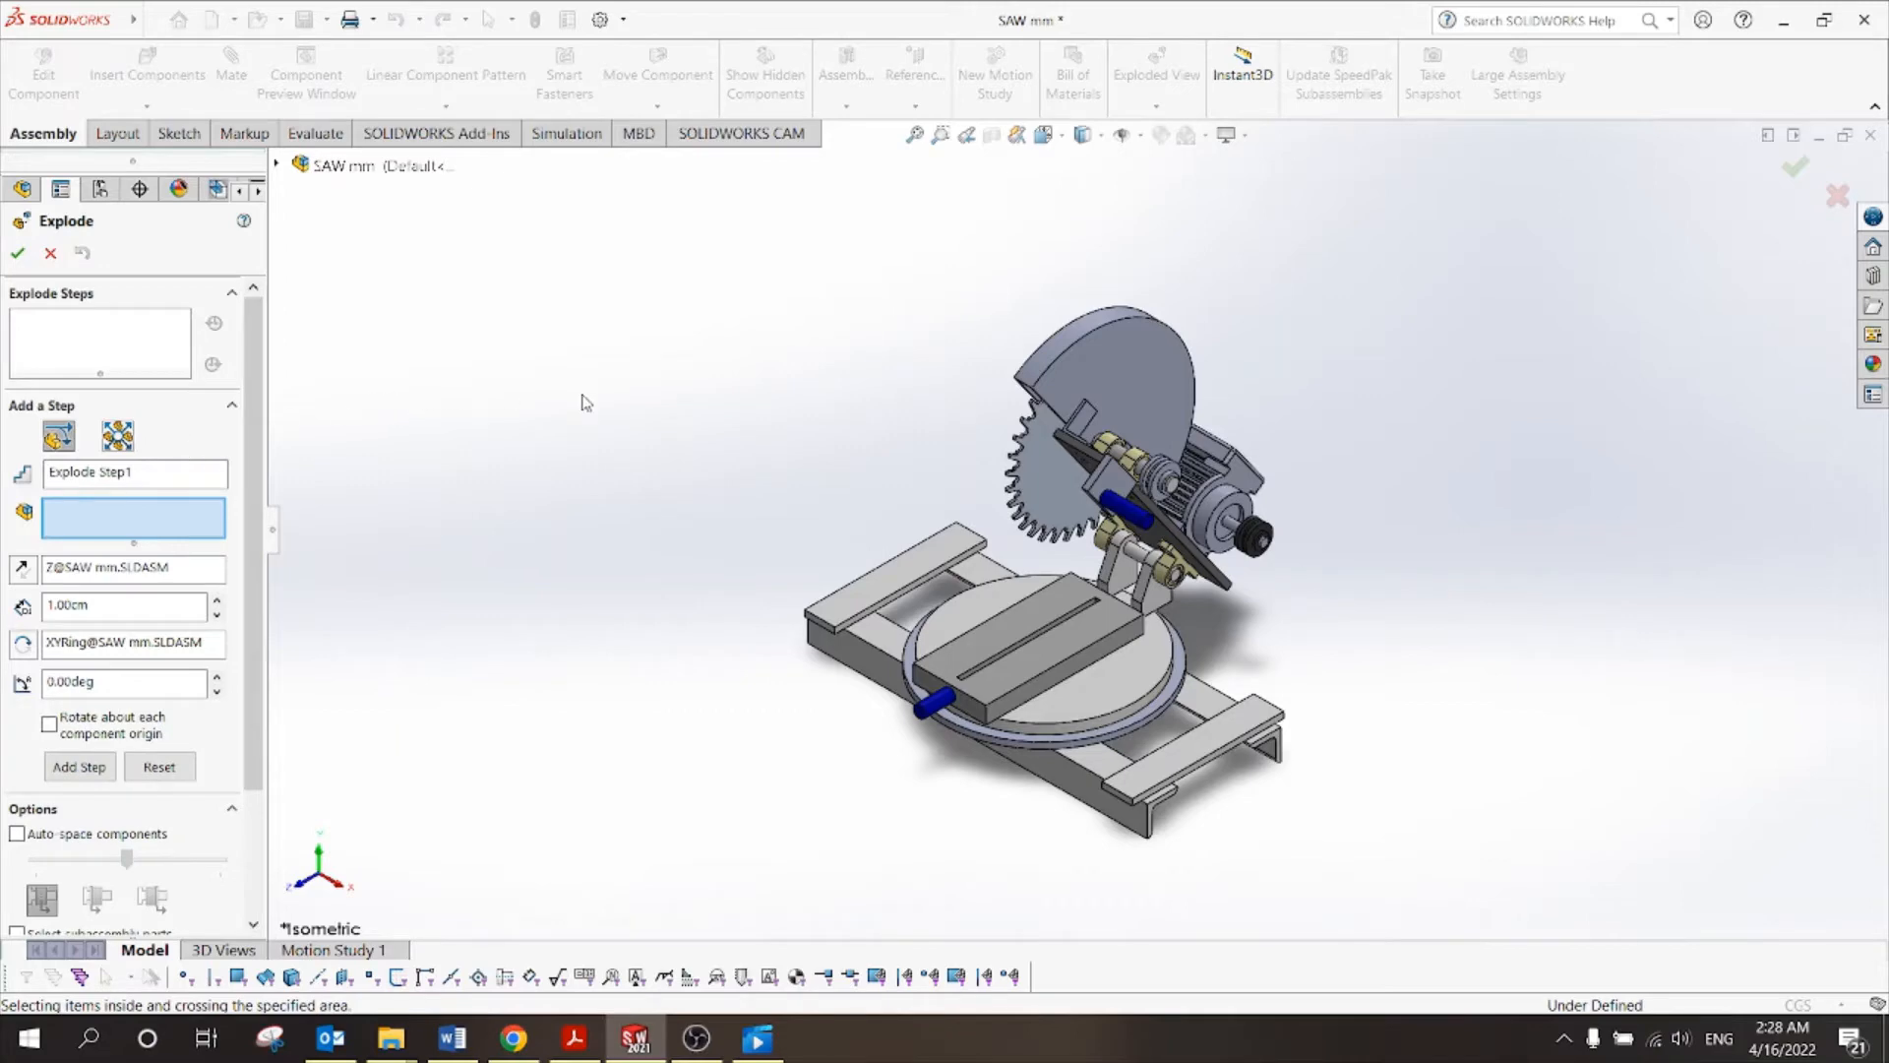
pyautogui.moveTo(925, 456); pyautogui.dragTo(1100, 462, button='middle')
pyautogui.scroll(-5, 1100, 462)
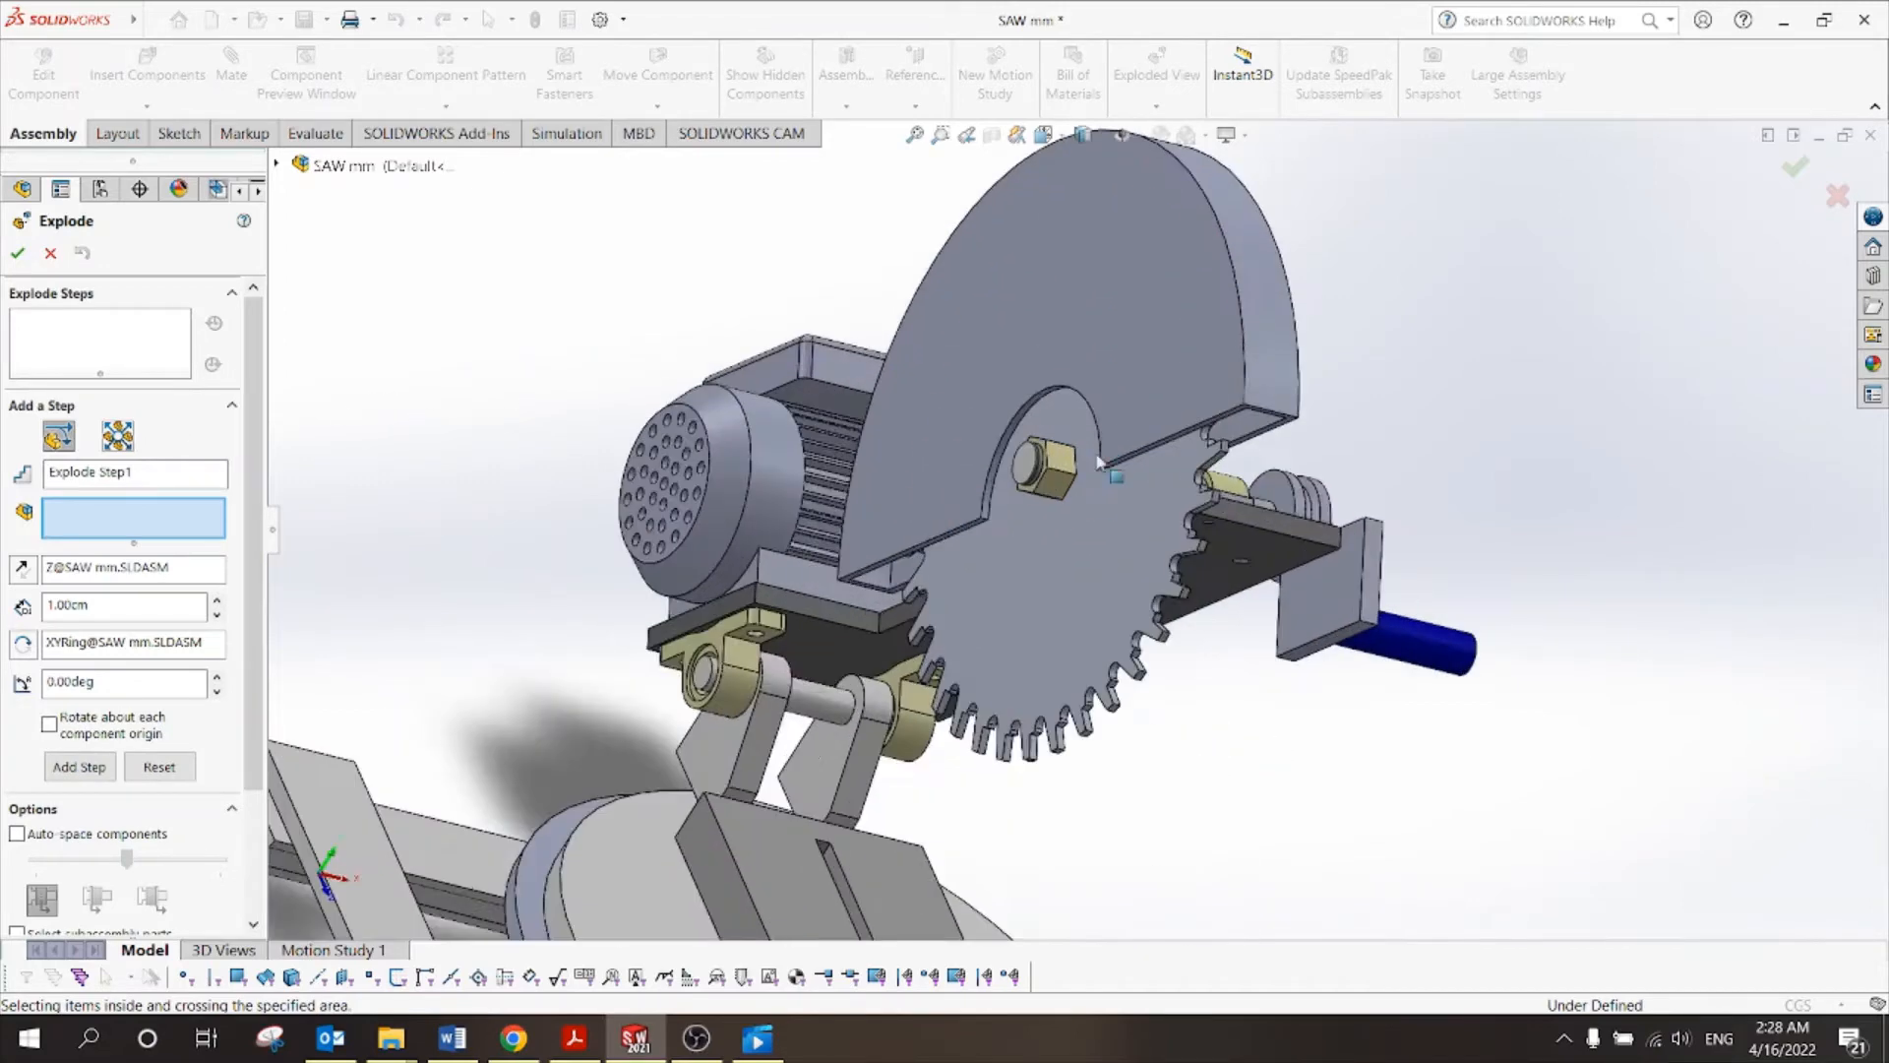
pyautogui.click(1047, 468)
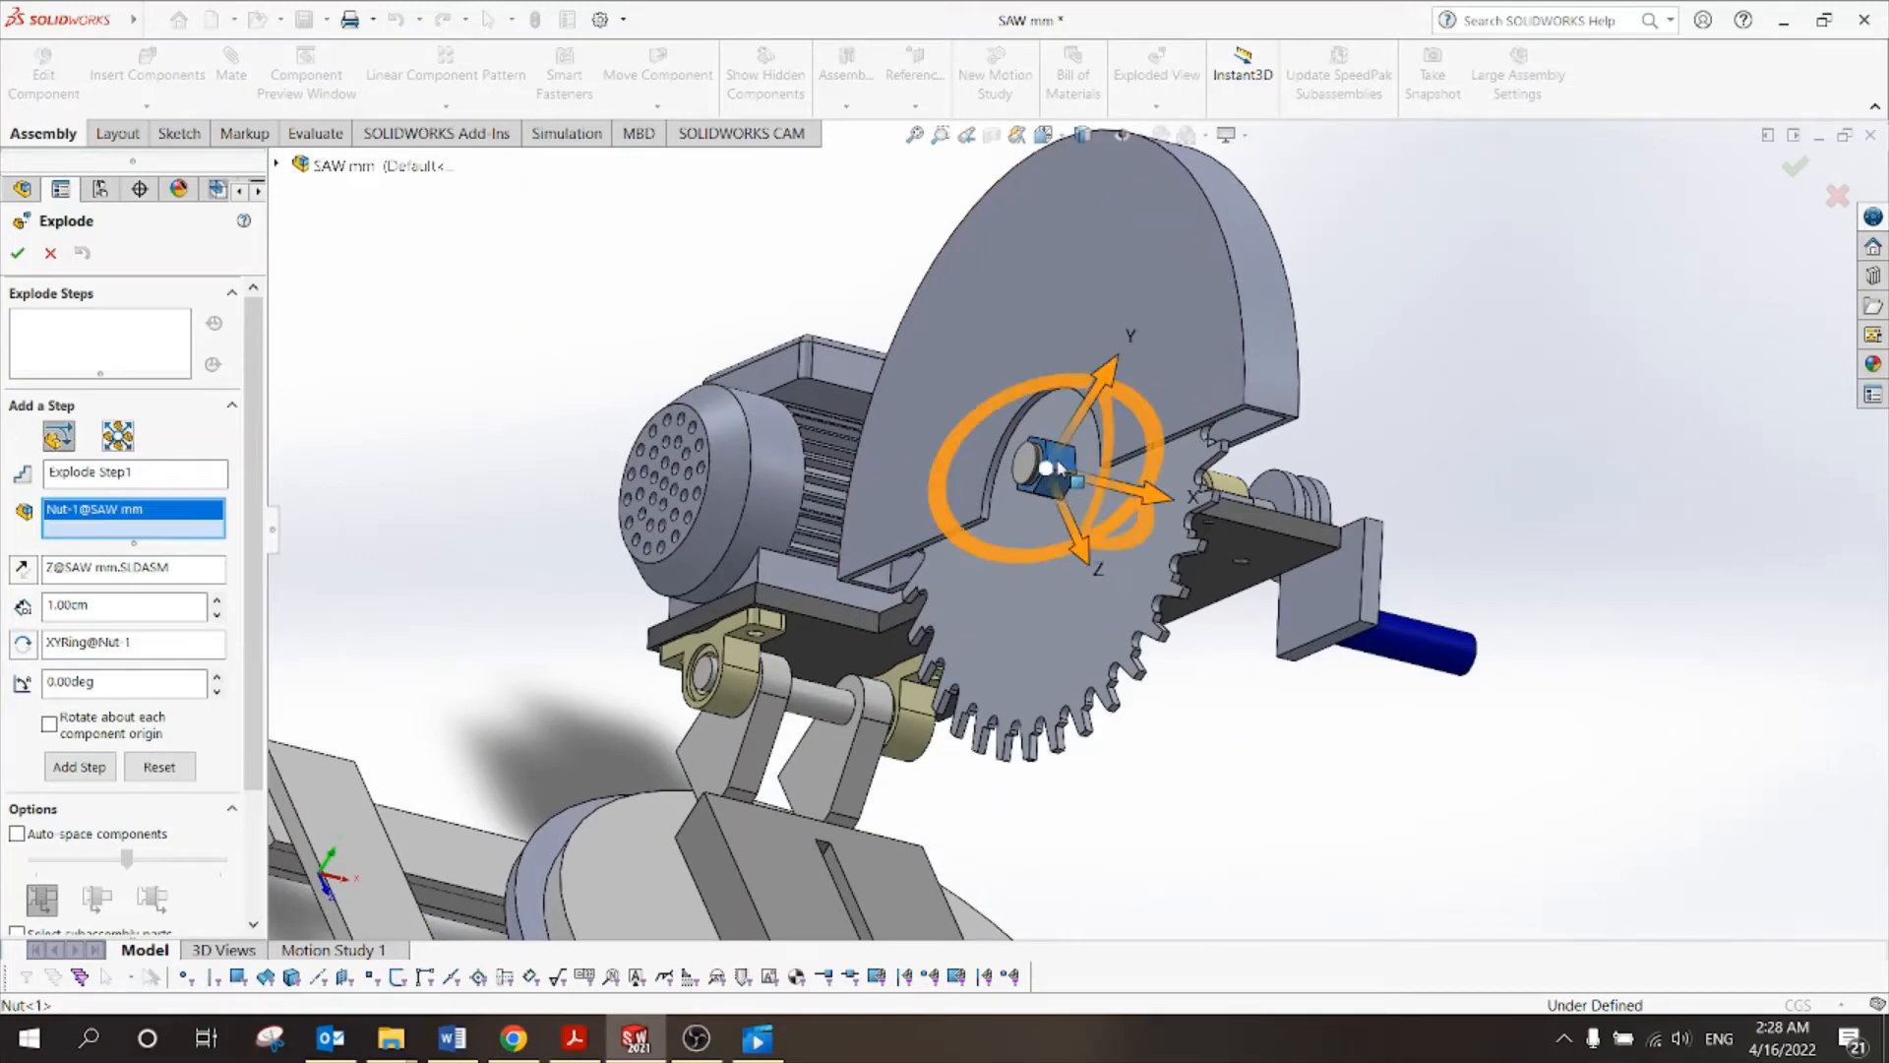
pyautogui.click(1119, 624)
pyautogui.scroll(3, 1122, 582)
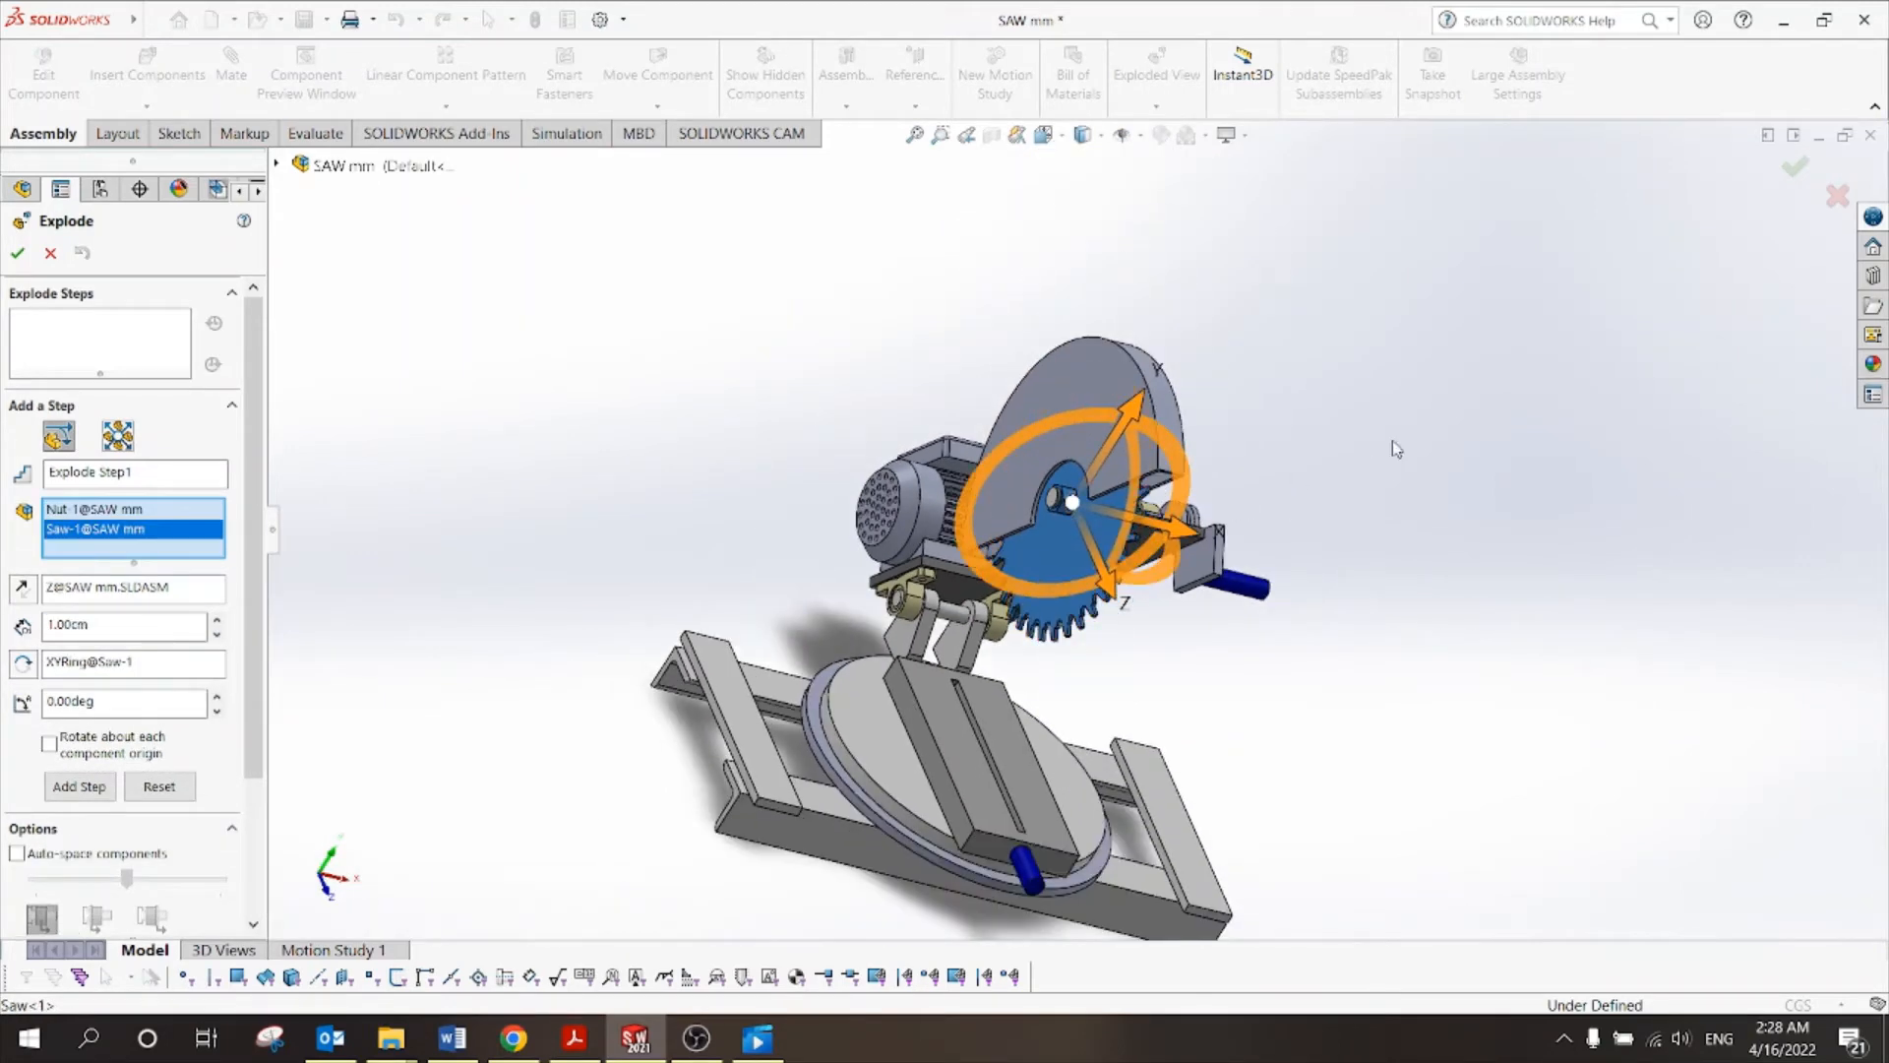
pyautogui.moveTo(1395, 443); pyautogui.dragTo(1186, 379, button='middle')
pyautogui.scroll(1, 1082, 511)
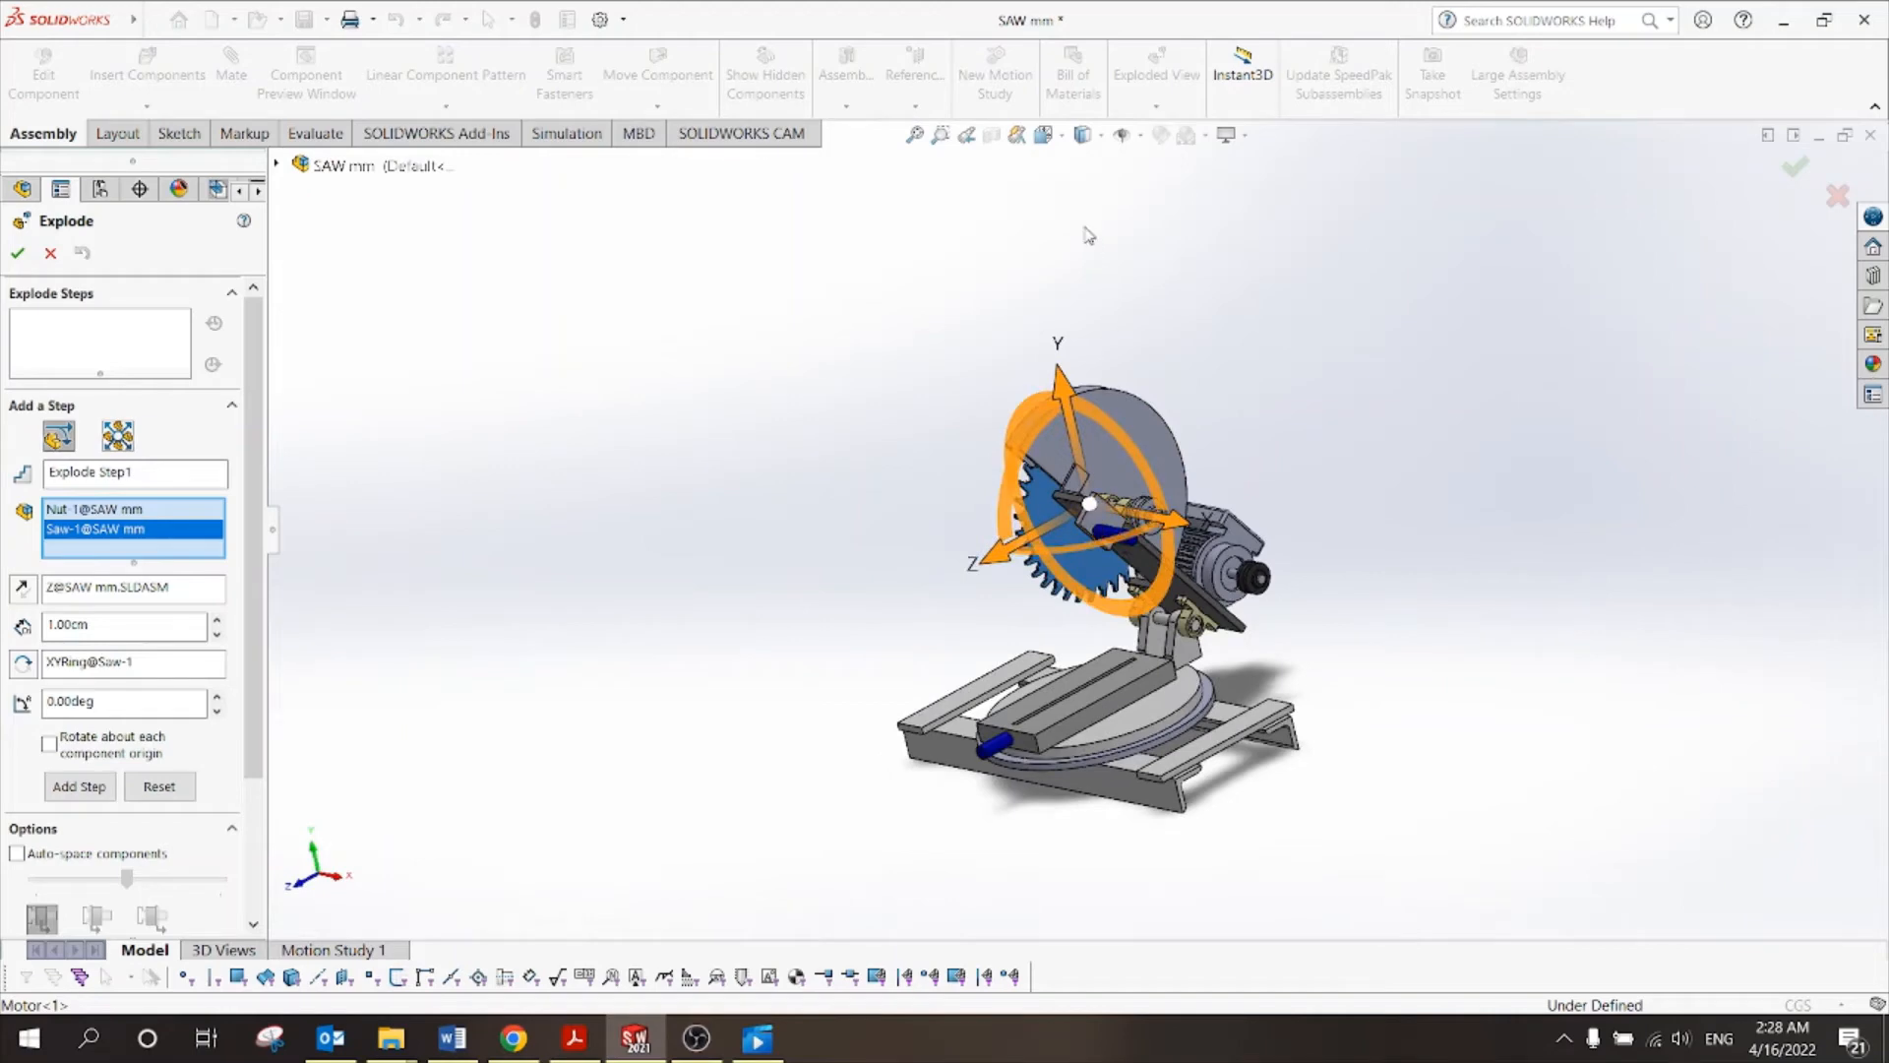
pyautogui.click(1045, 135)
pyautogui.click(1157, 197)
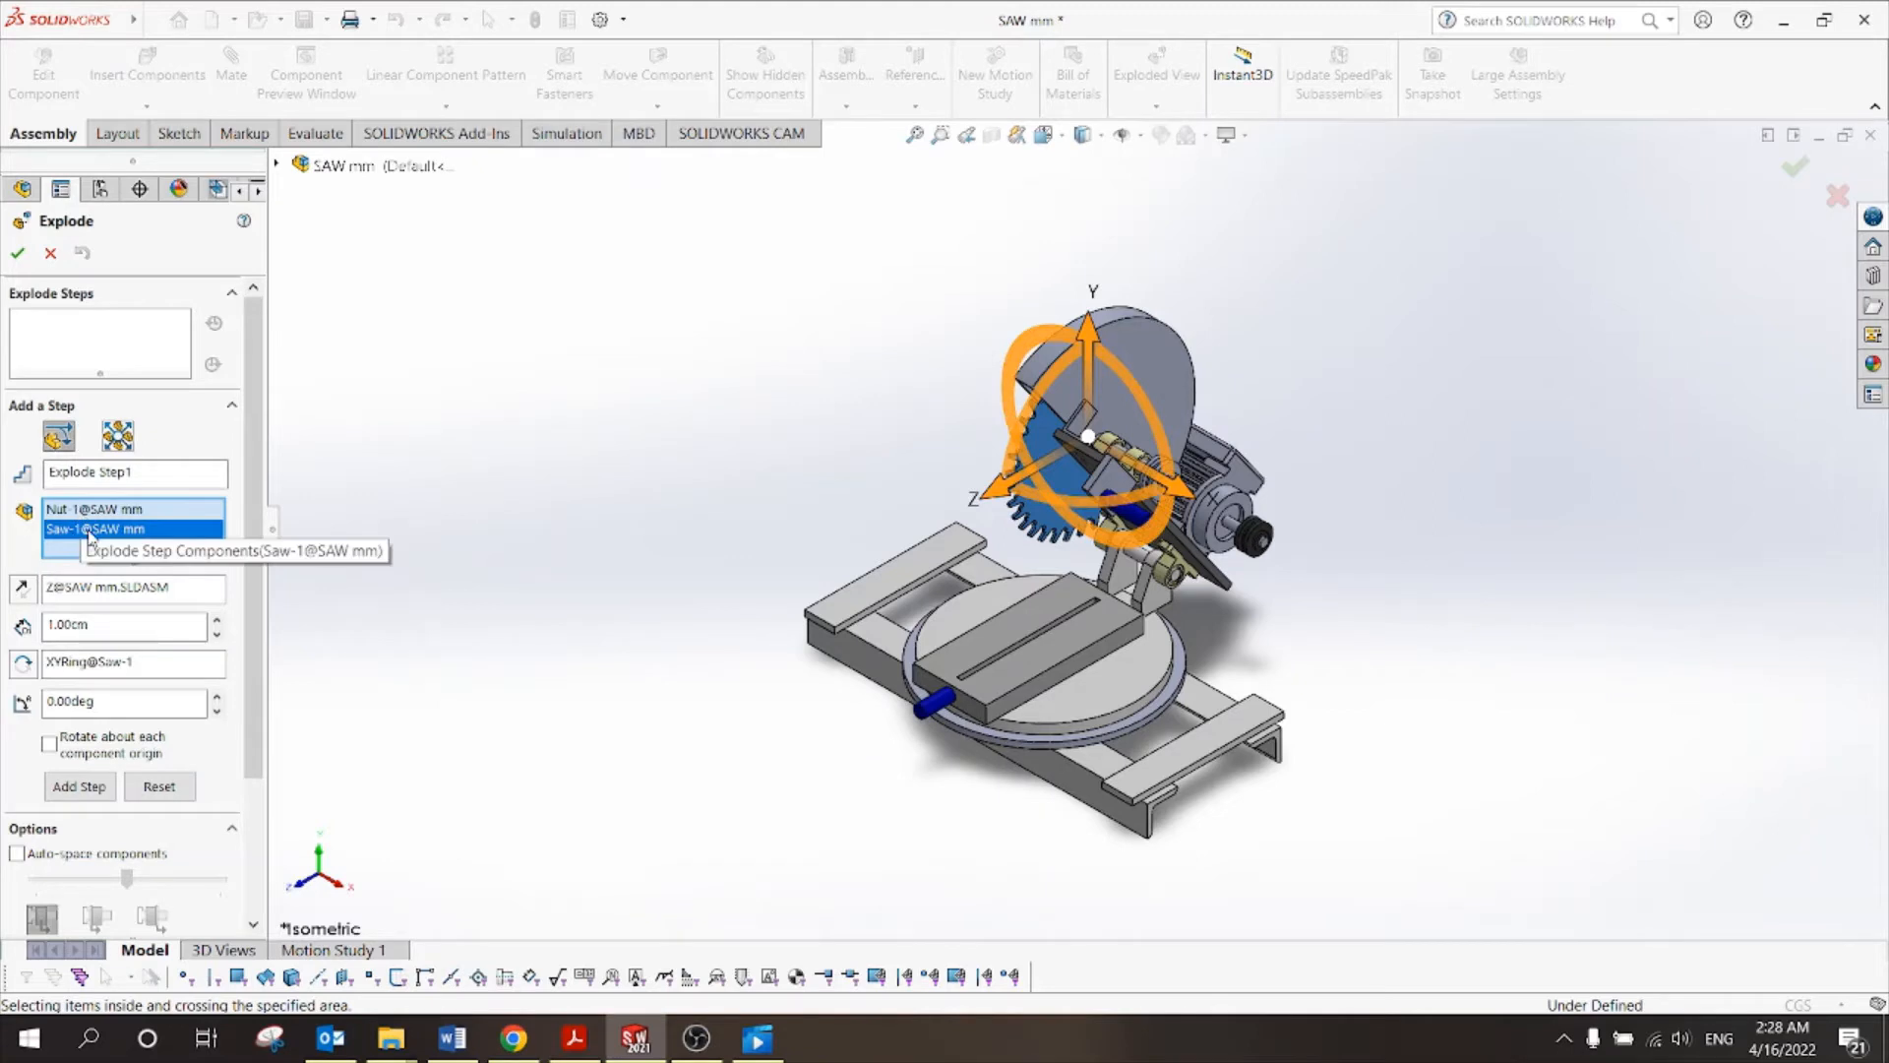
# Explode the selected nut and saw 20 cm along the assembly's X axis, away from the cover, and add the step.
pyautogui.click(71, 596)
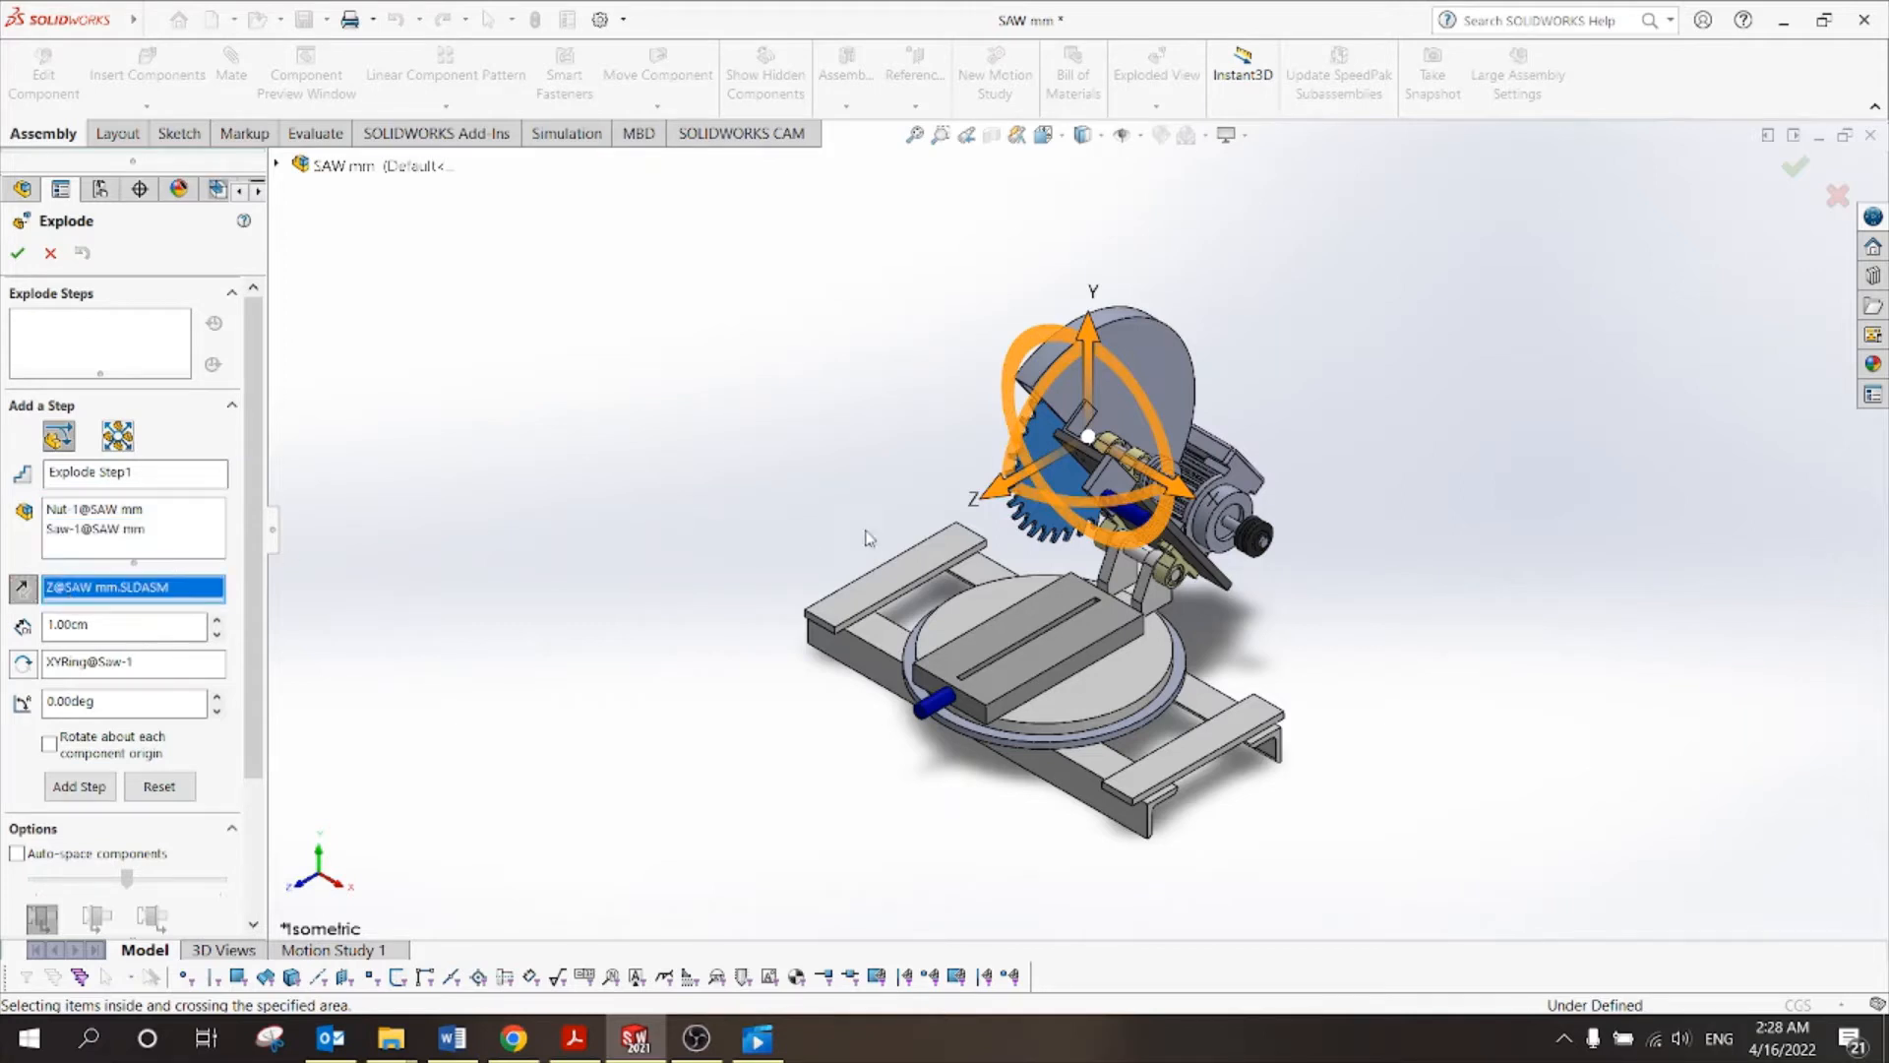
pyautogui.click(1189, 494)
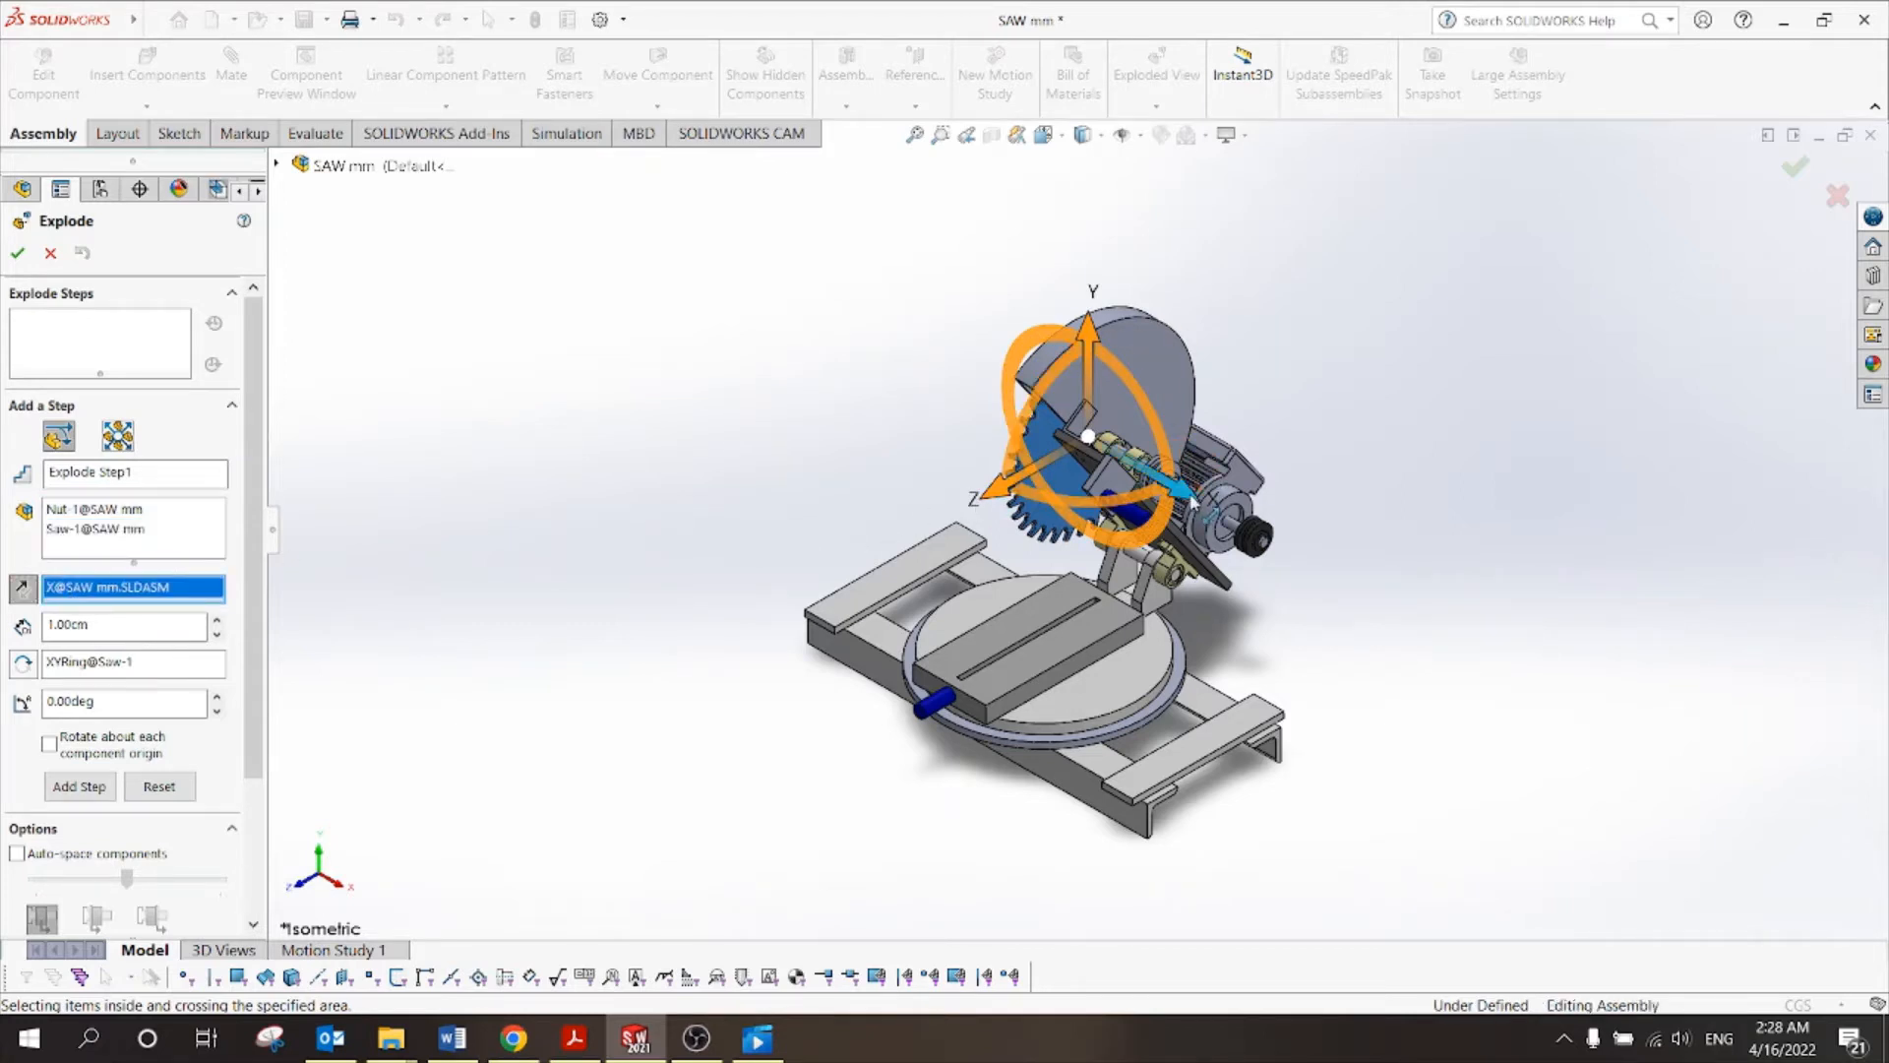
pyautogui.doubleClick(88, 625)
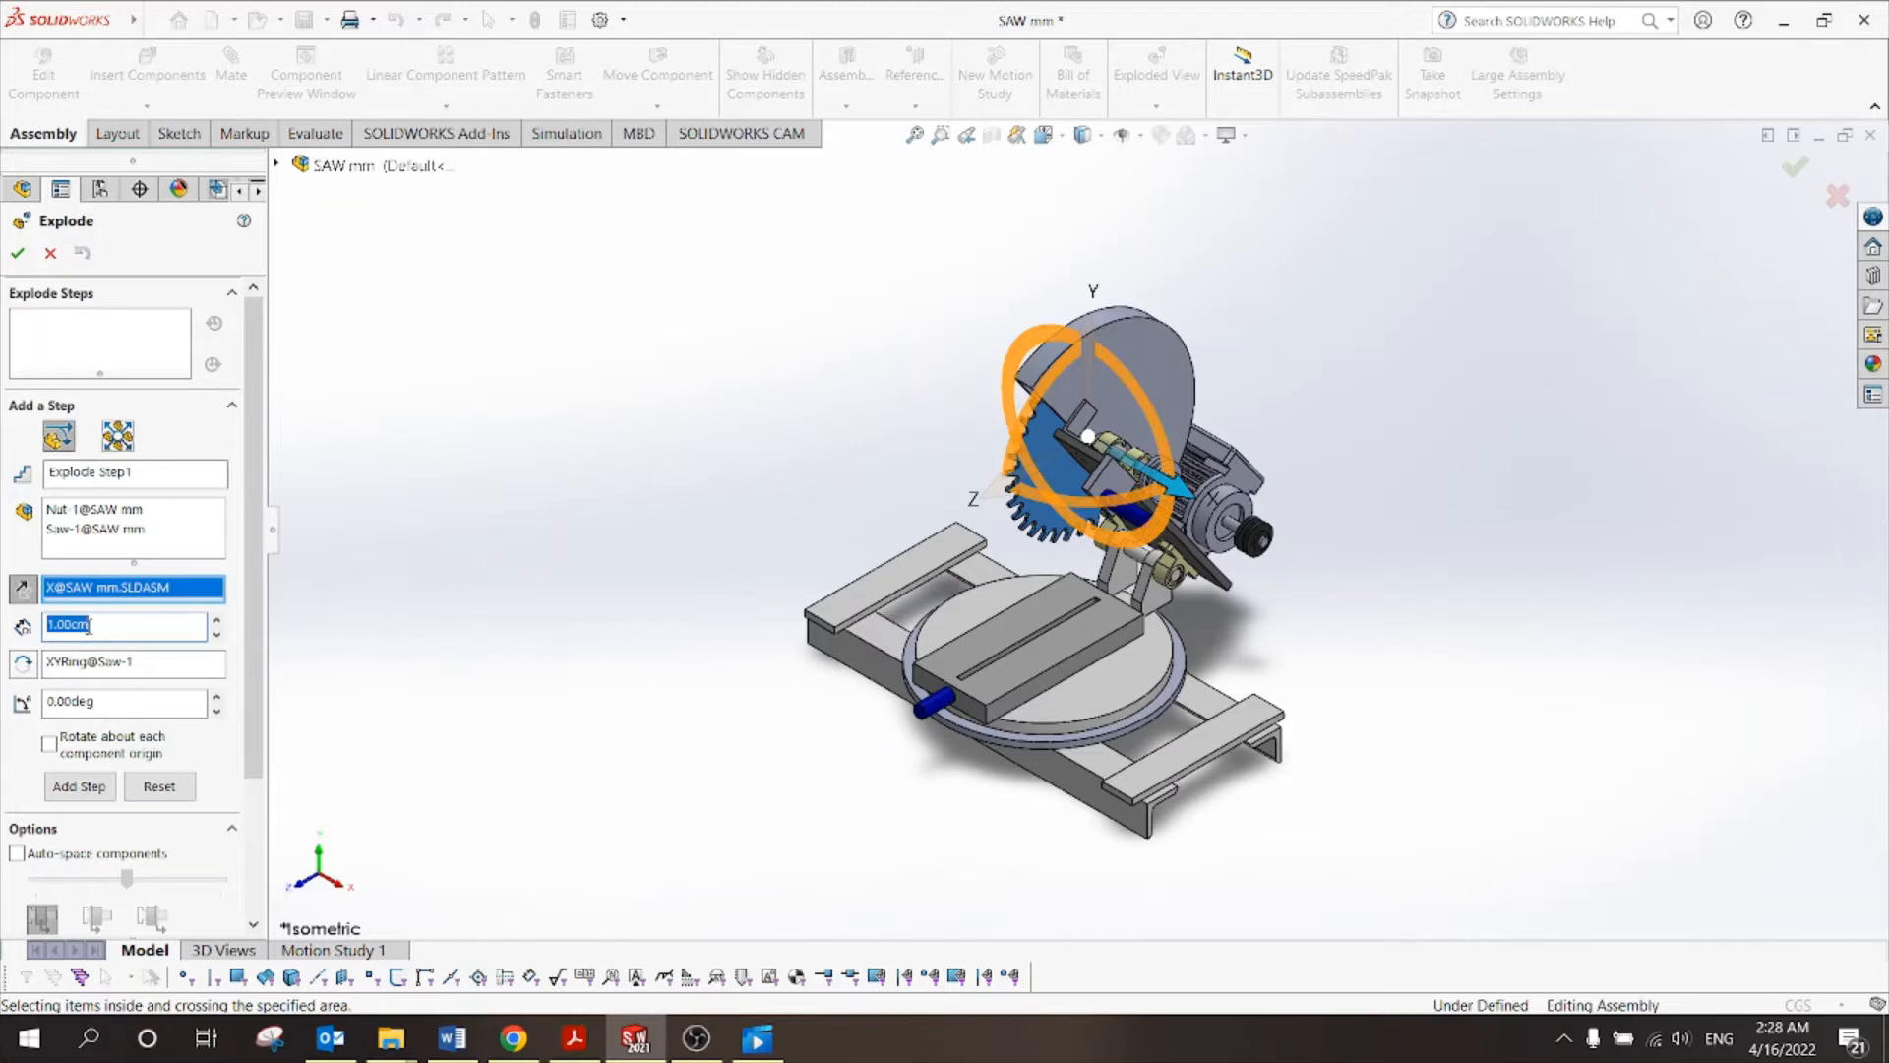
pyautogui.write('20')
pyautogui.click(81, 786)
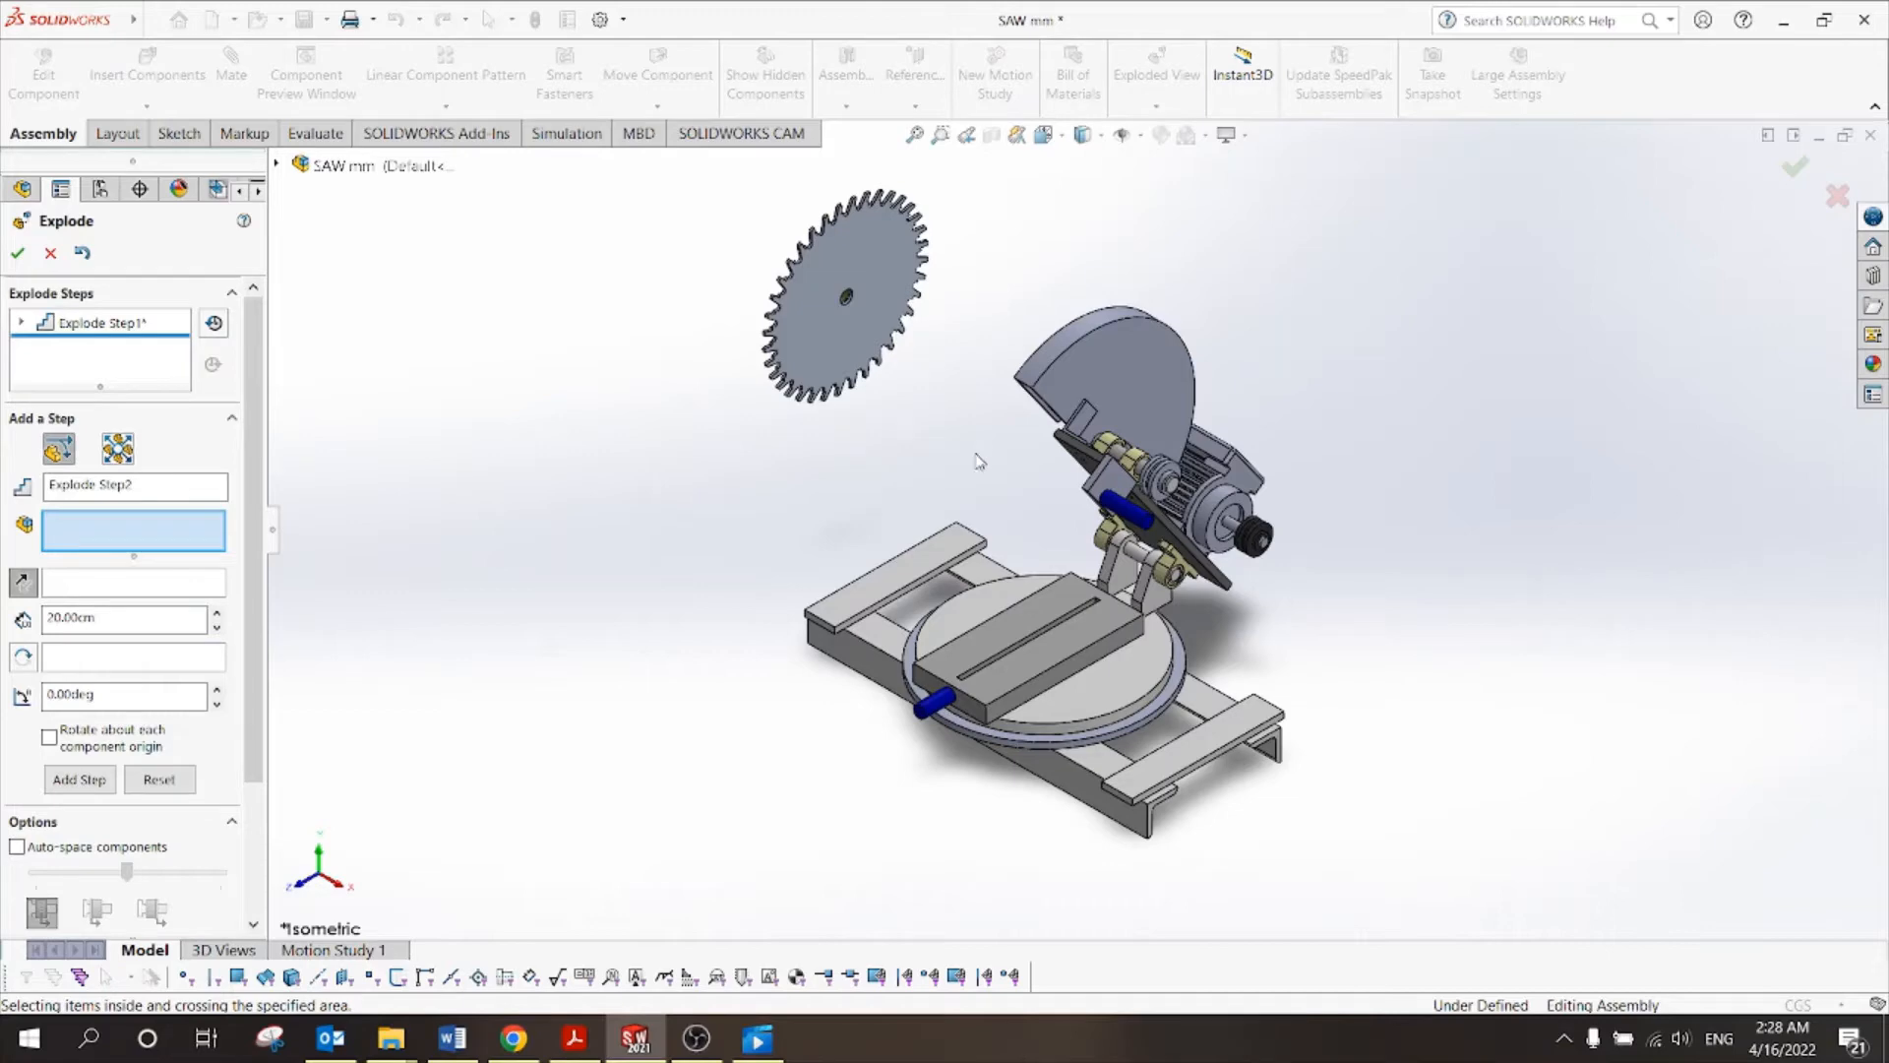
# Edit the first explode step and remove the saw from its components, leaving only the nut.
pyautogui.moveTo(953, 414); pyautogui.dragTo(1055, 429, button='middle')
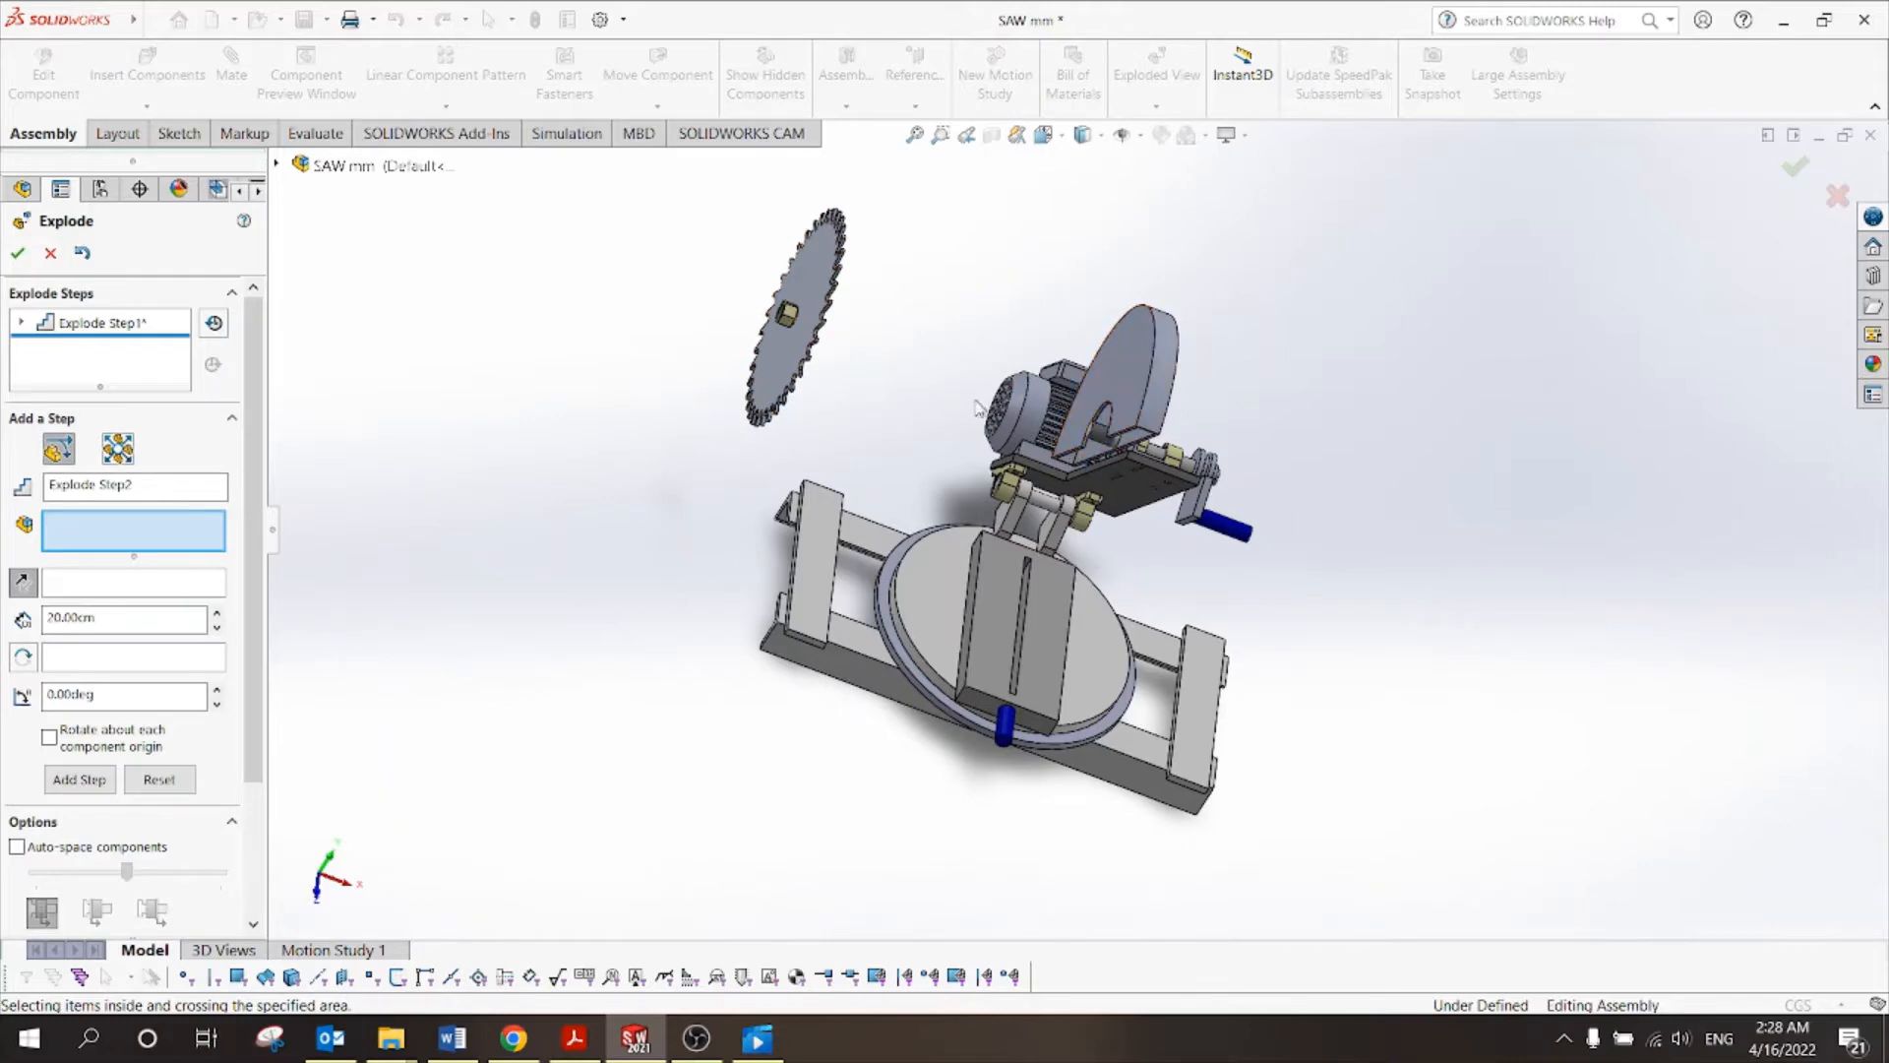
pyautogui.click(1044, 135)
pyautogui.click(1156, 191)
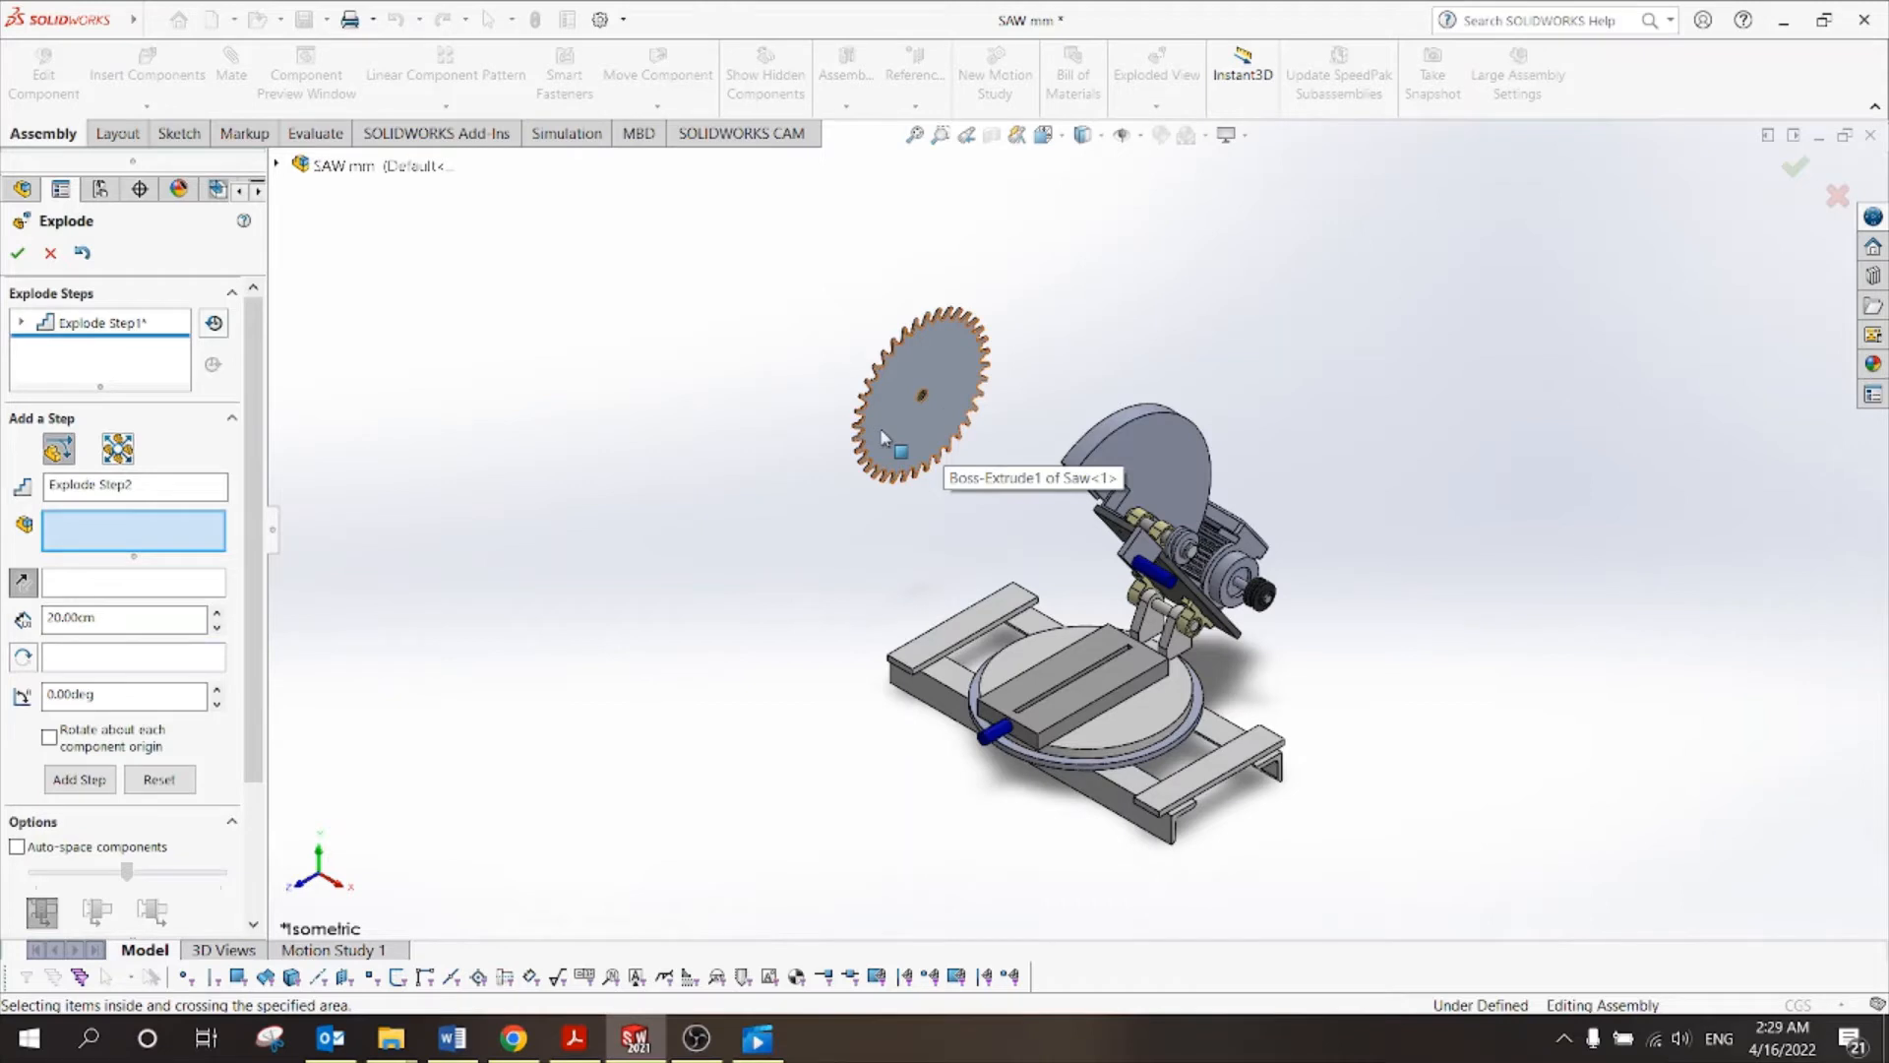
pyautogui.rightClick(116, 331)
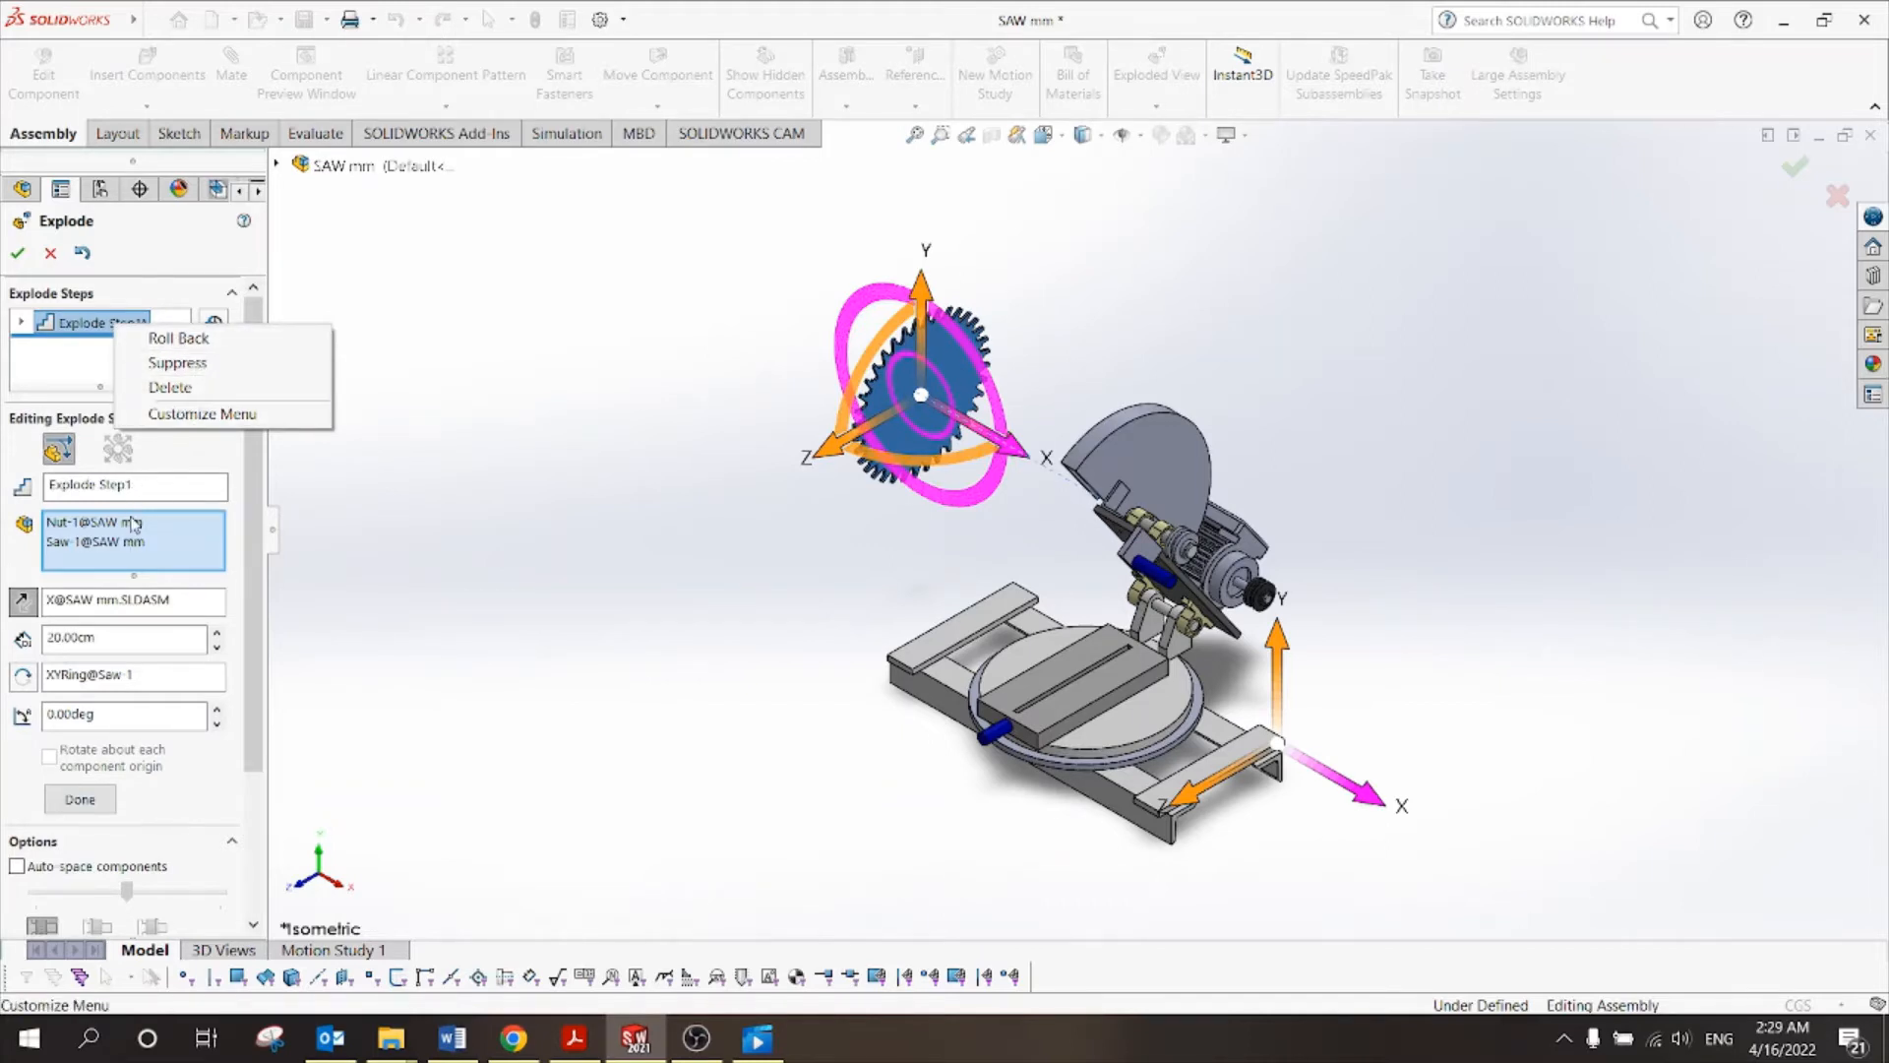
pyautogui.click(84, 543)
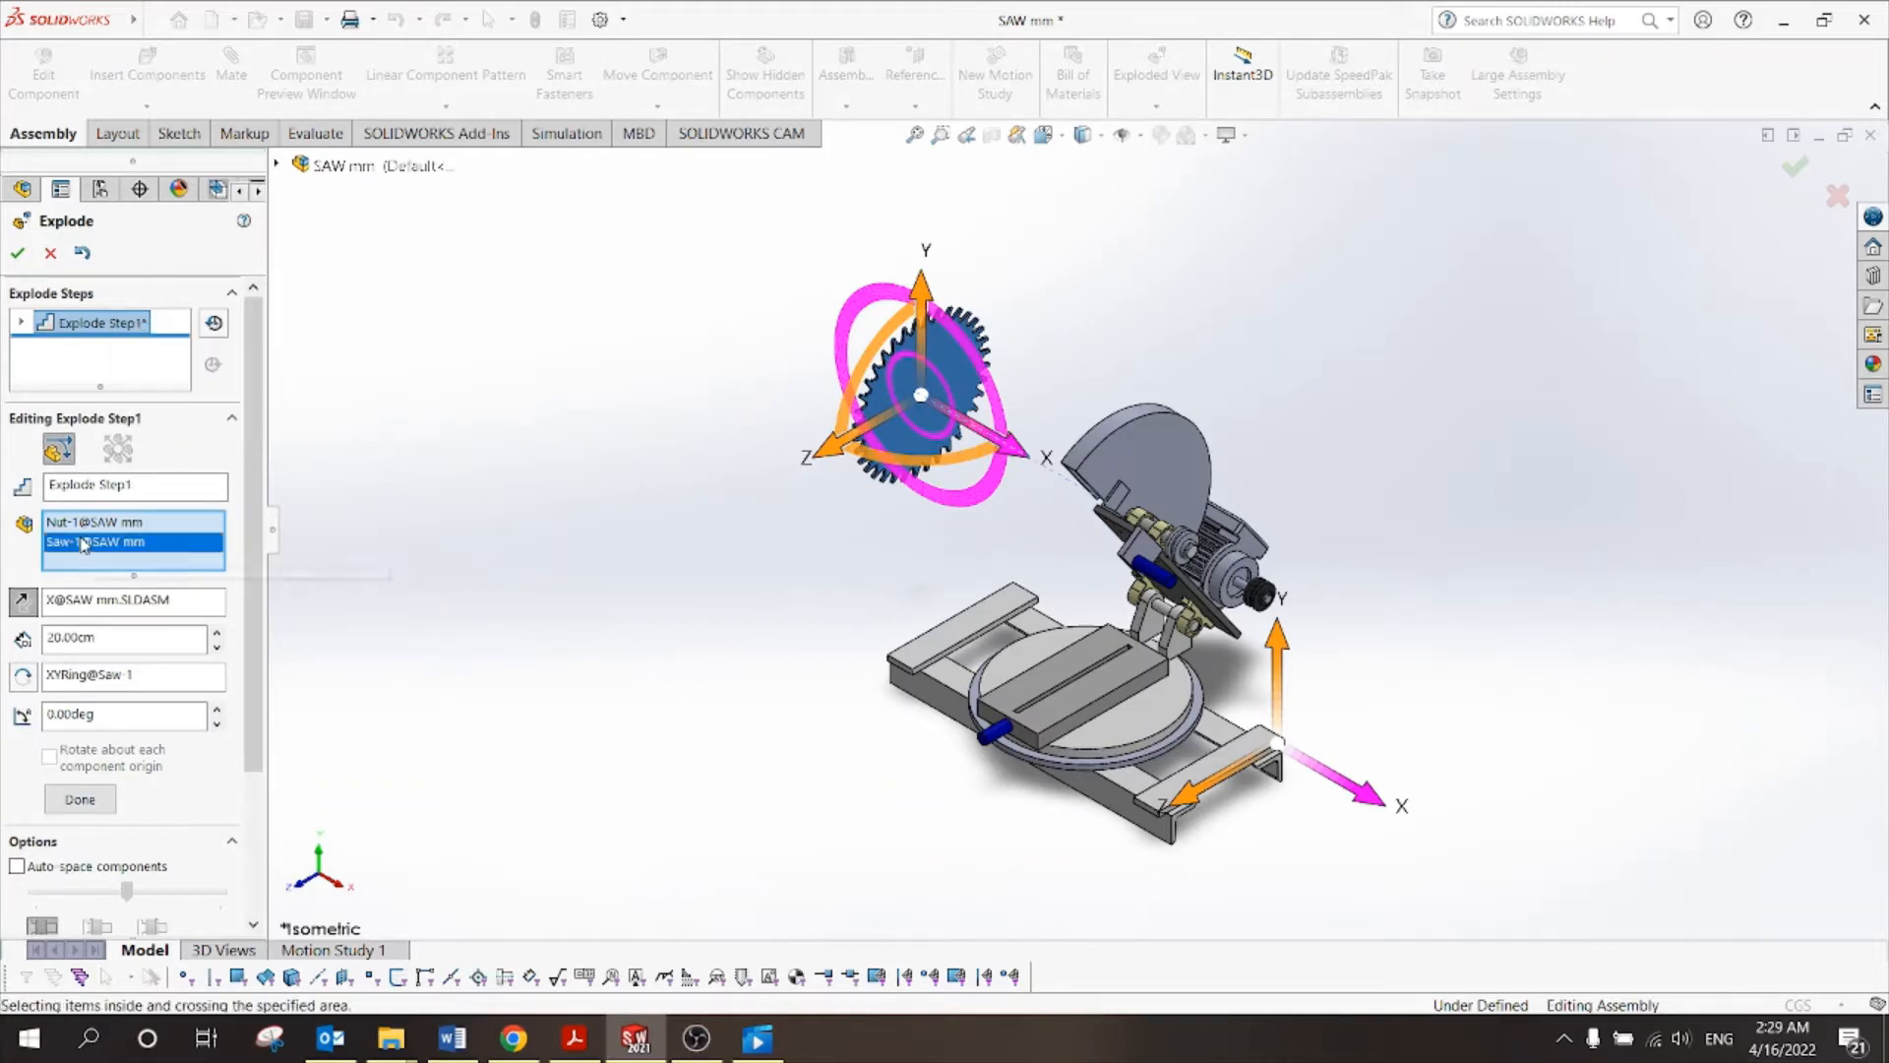
pyautogui.rightClick(85, 543)
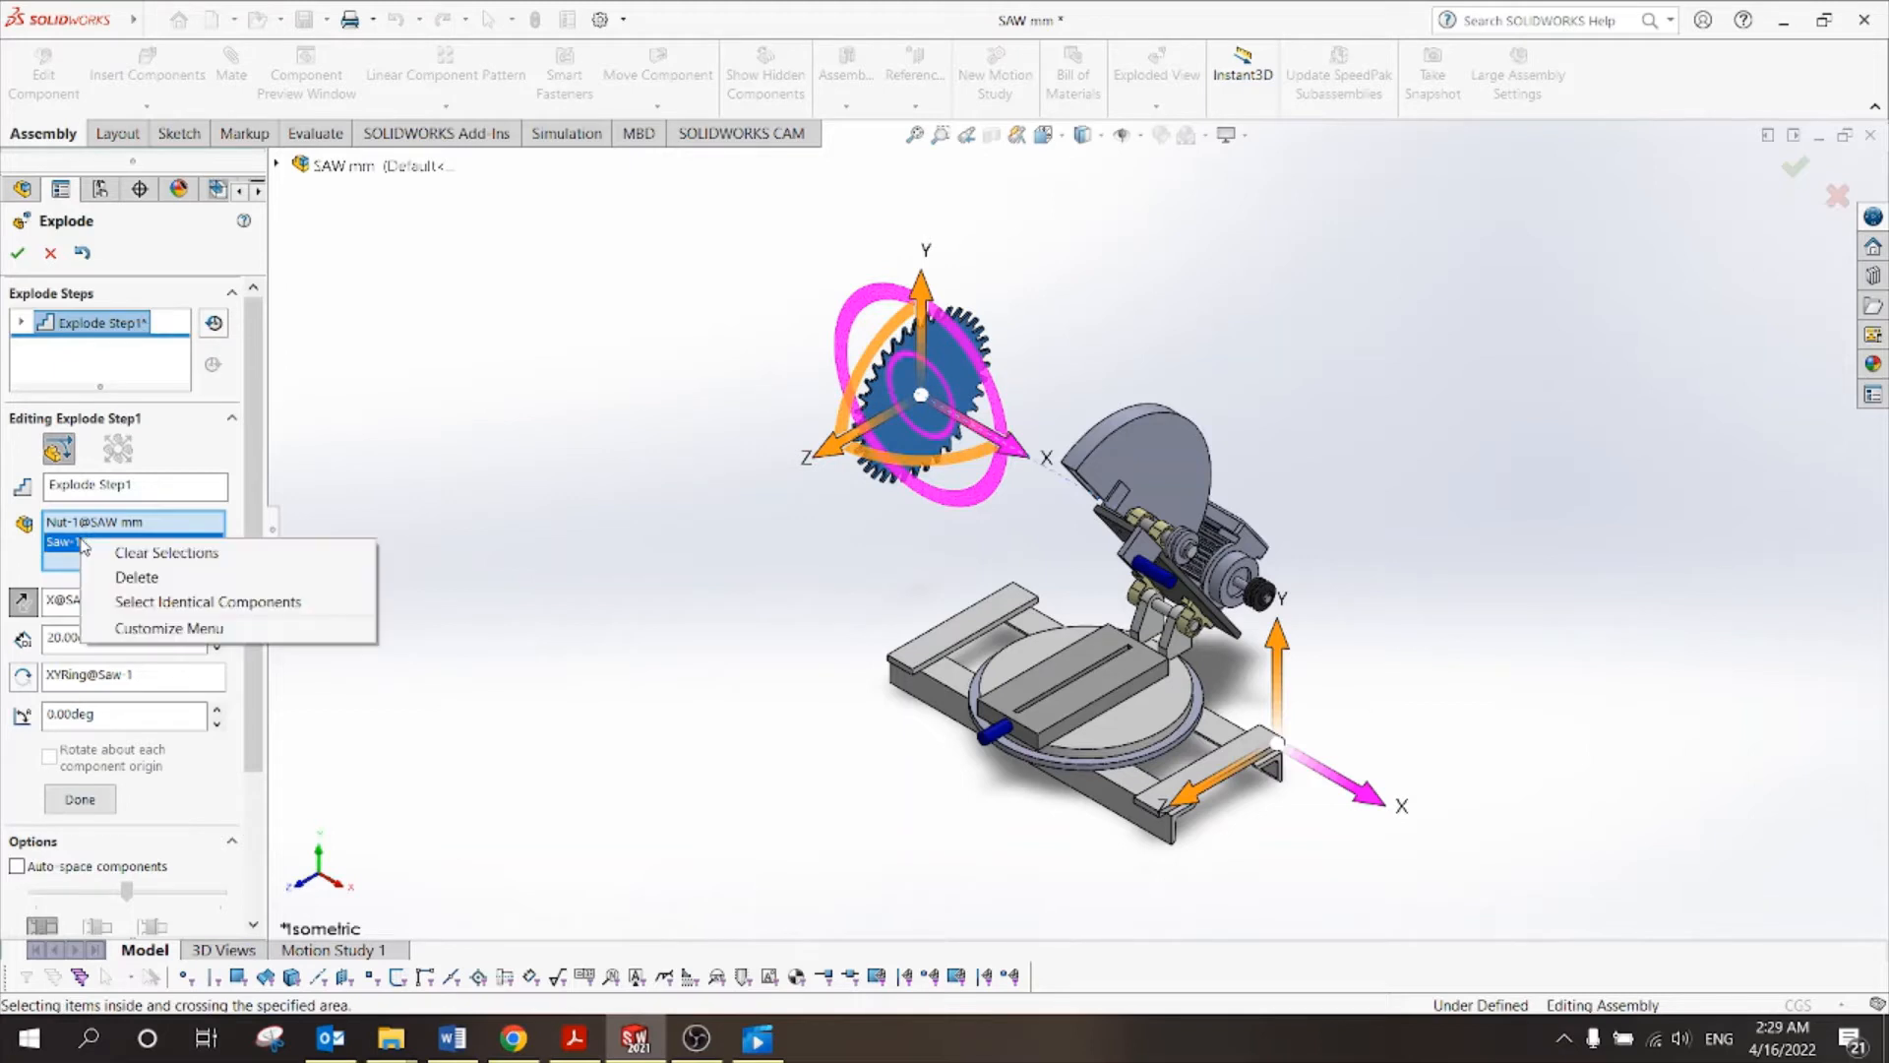
pyautogui.click(133, 576)
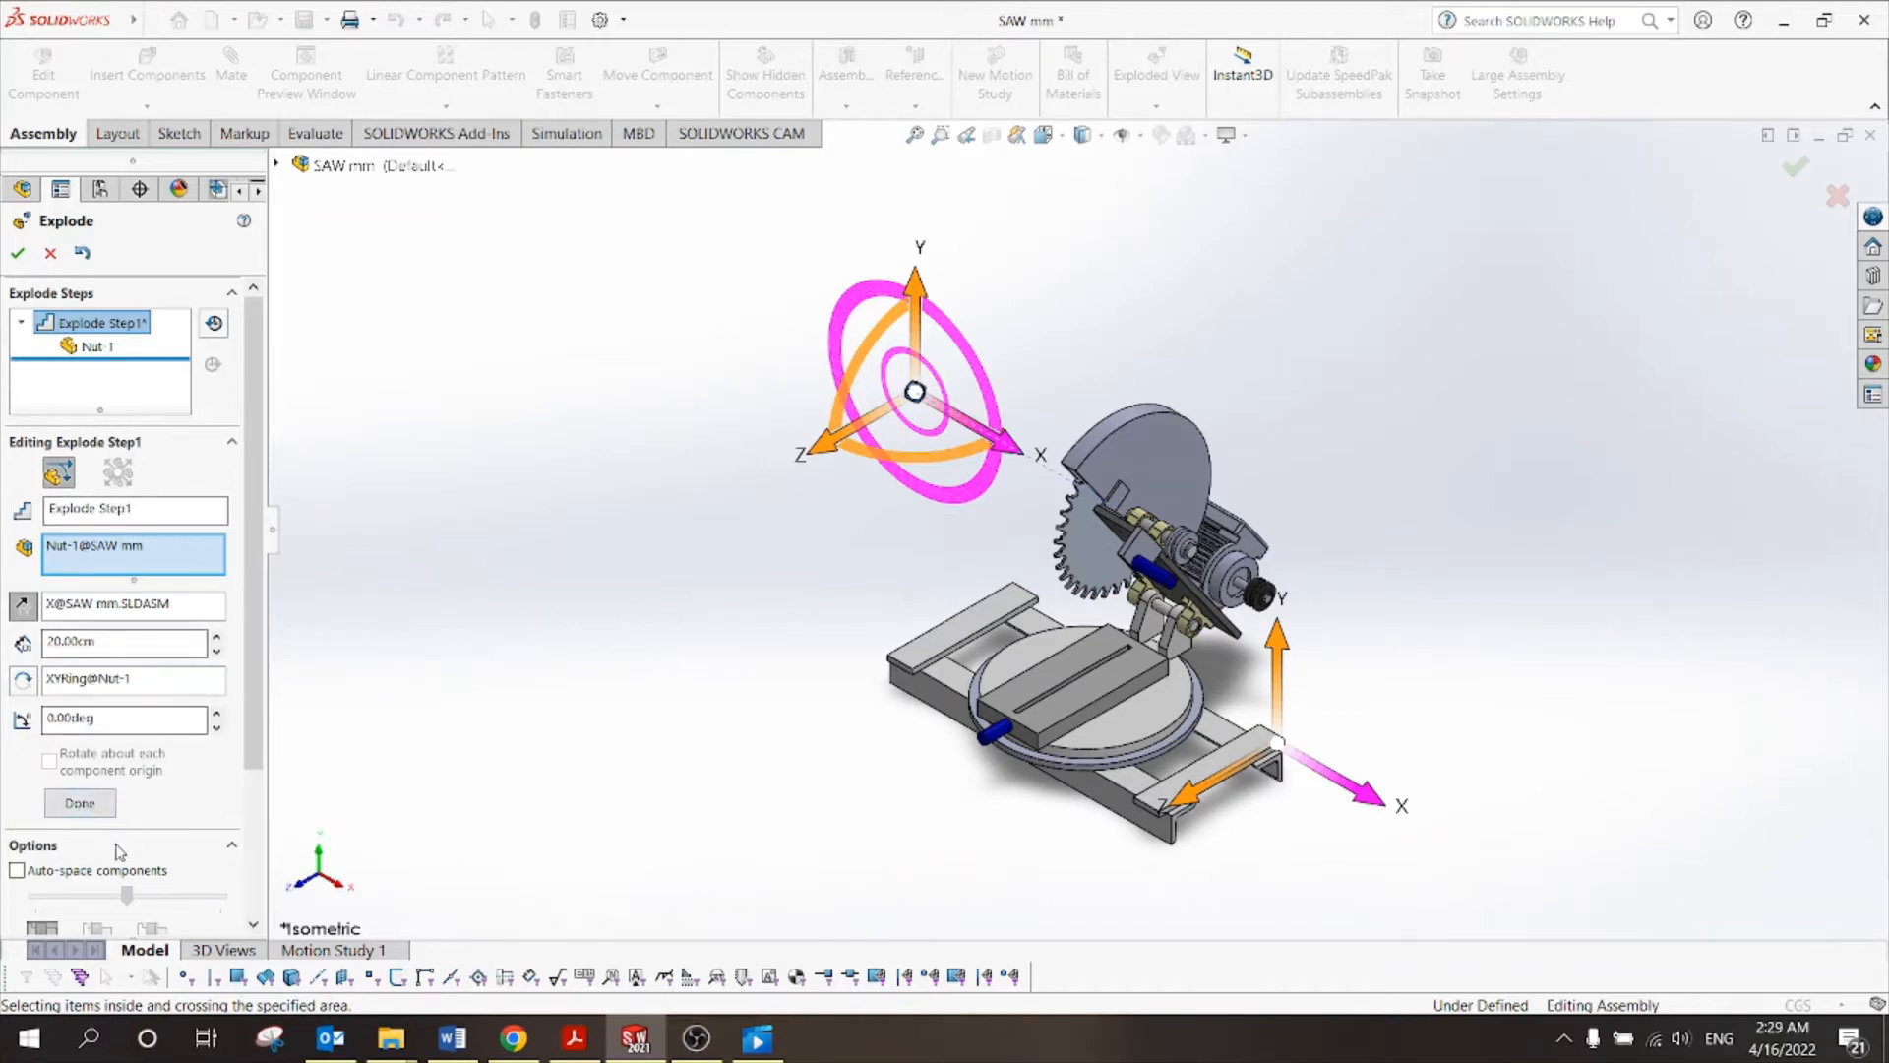
pyautogui.click(80, 803)
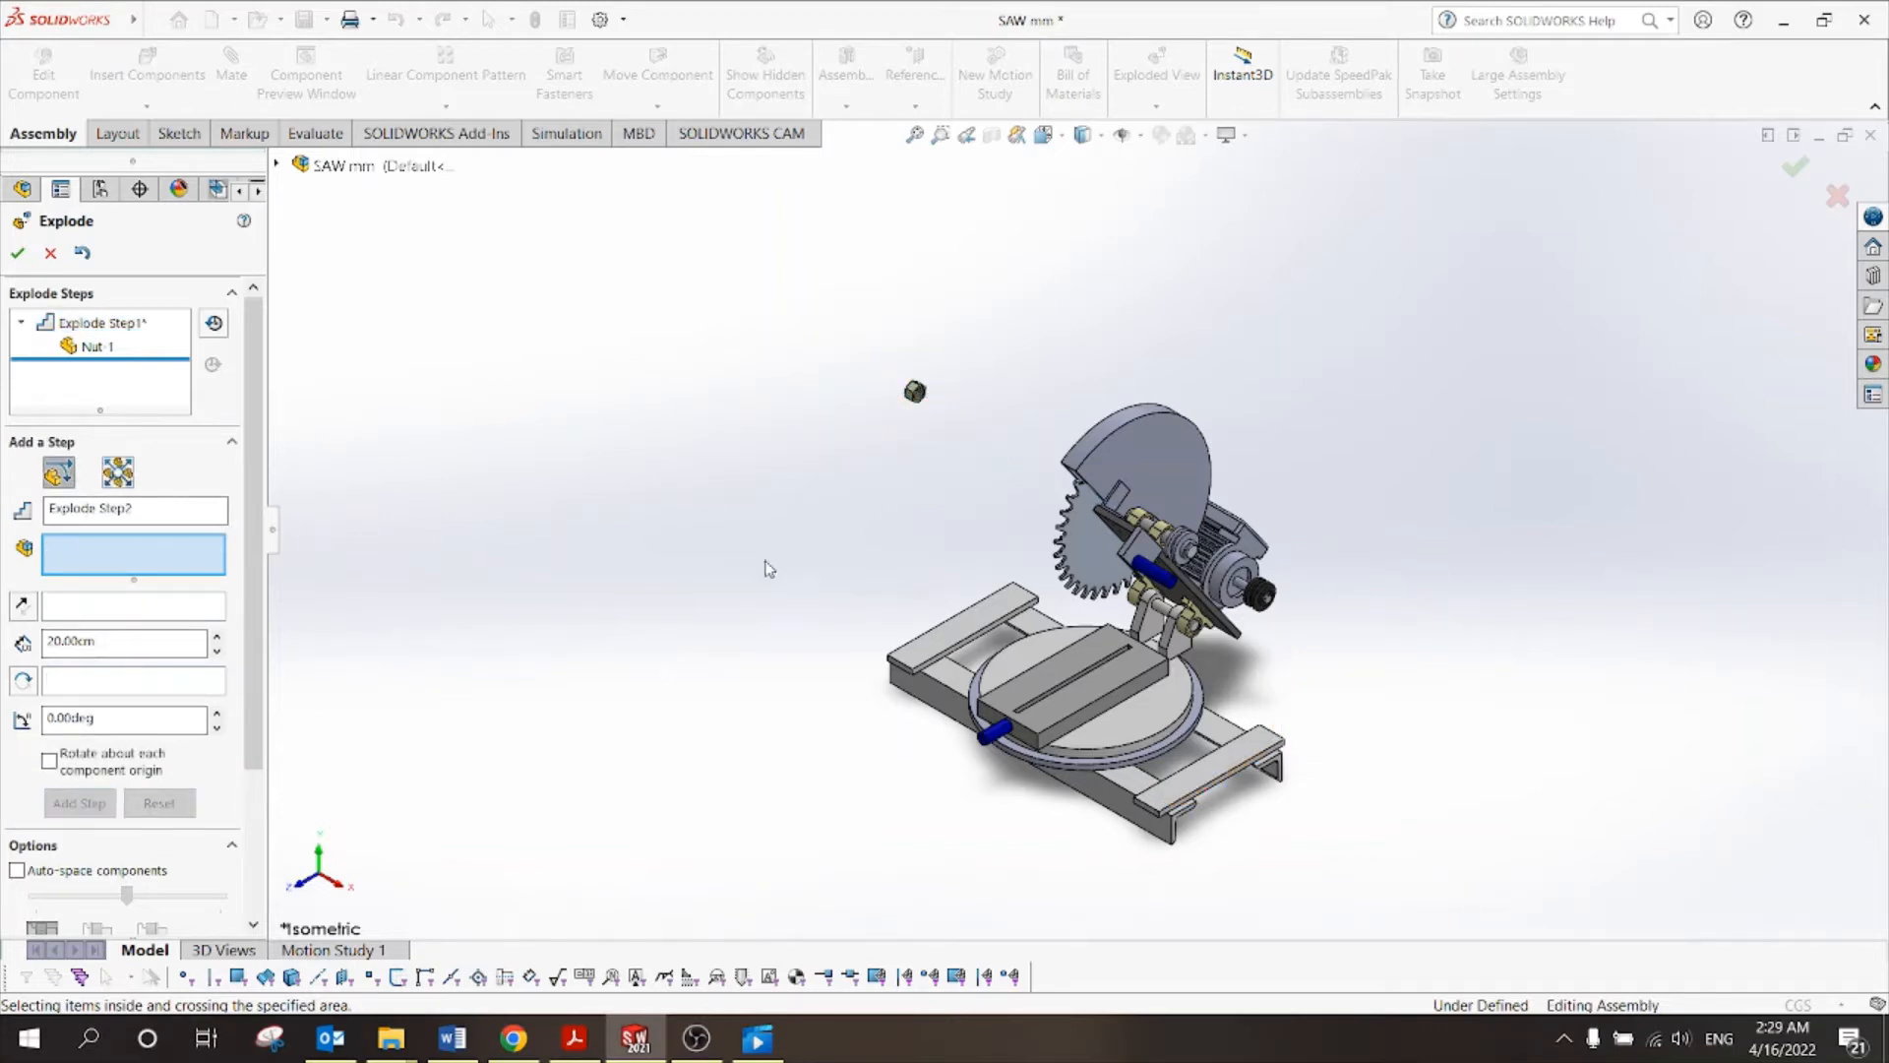
# Add a second explode step that moves the saw 15 cm along the assembly's X axis.
pyautogui.click(1082, 540)
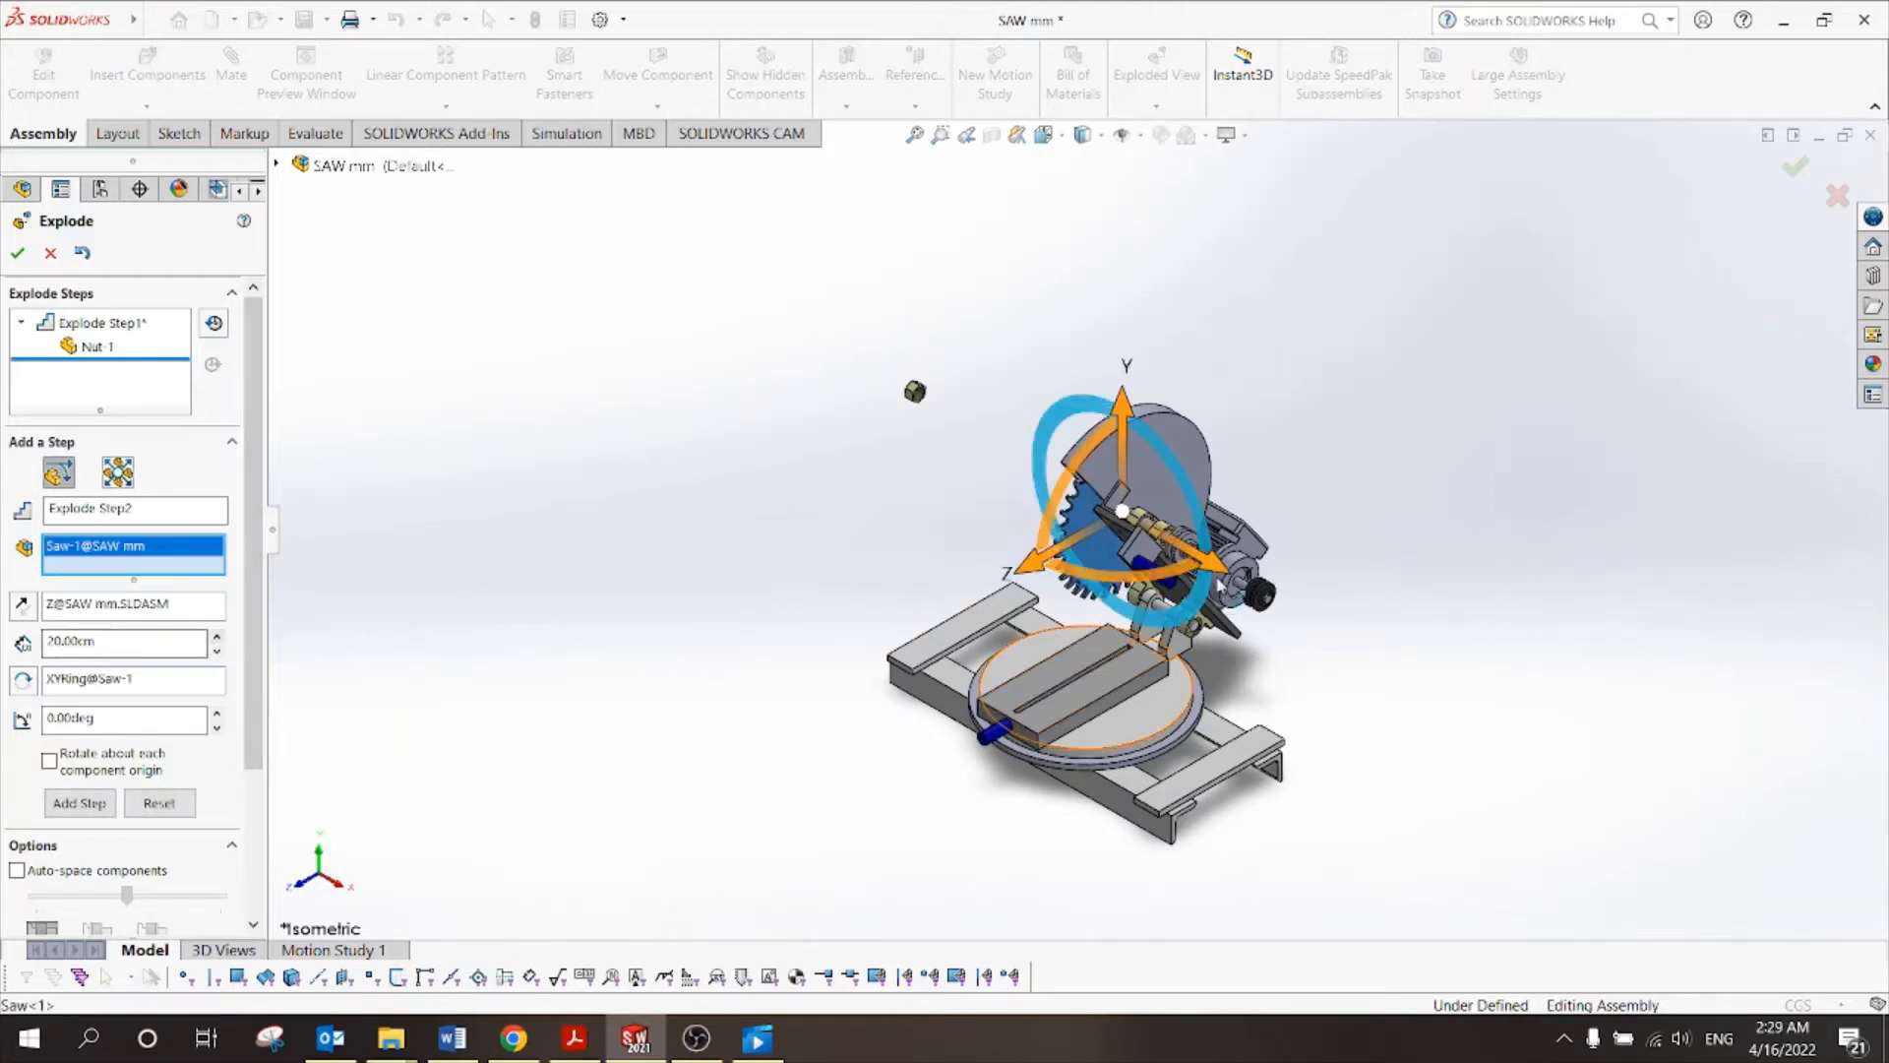
pyautogui.click(1216, 562)
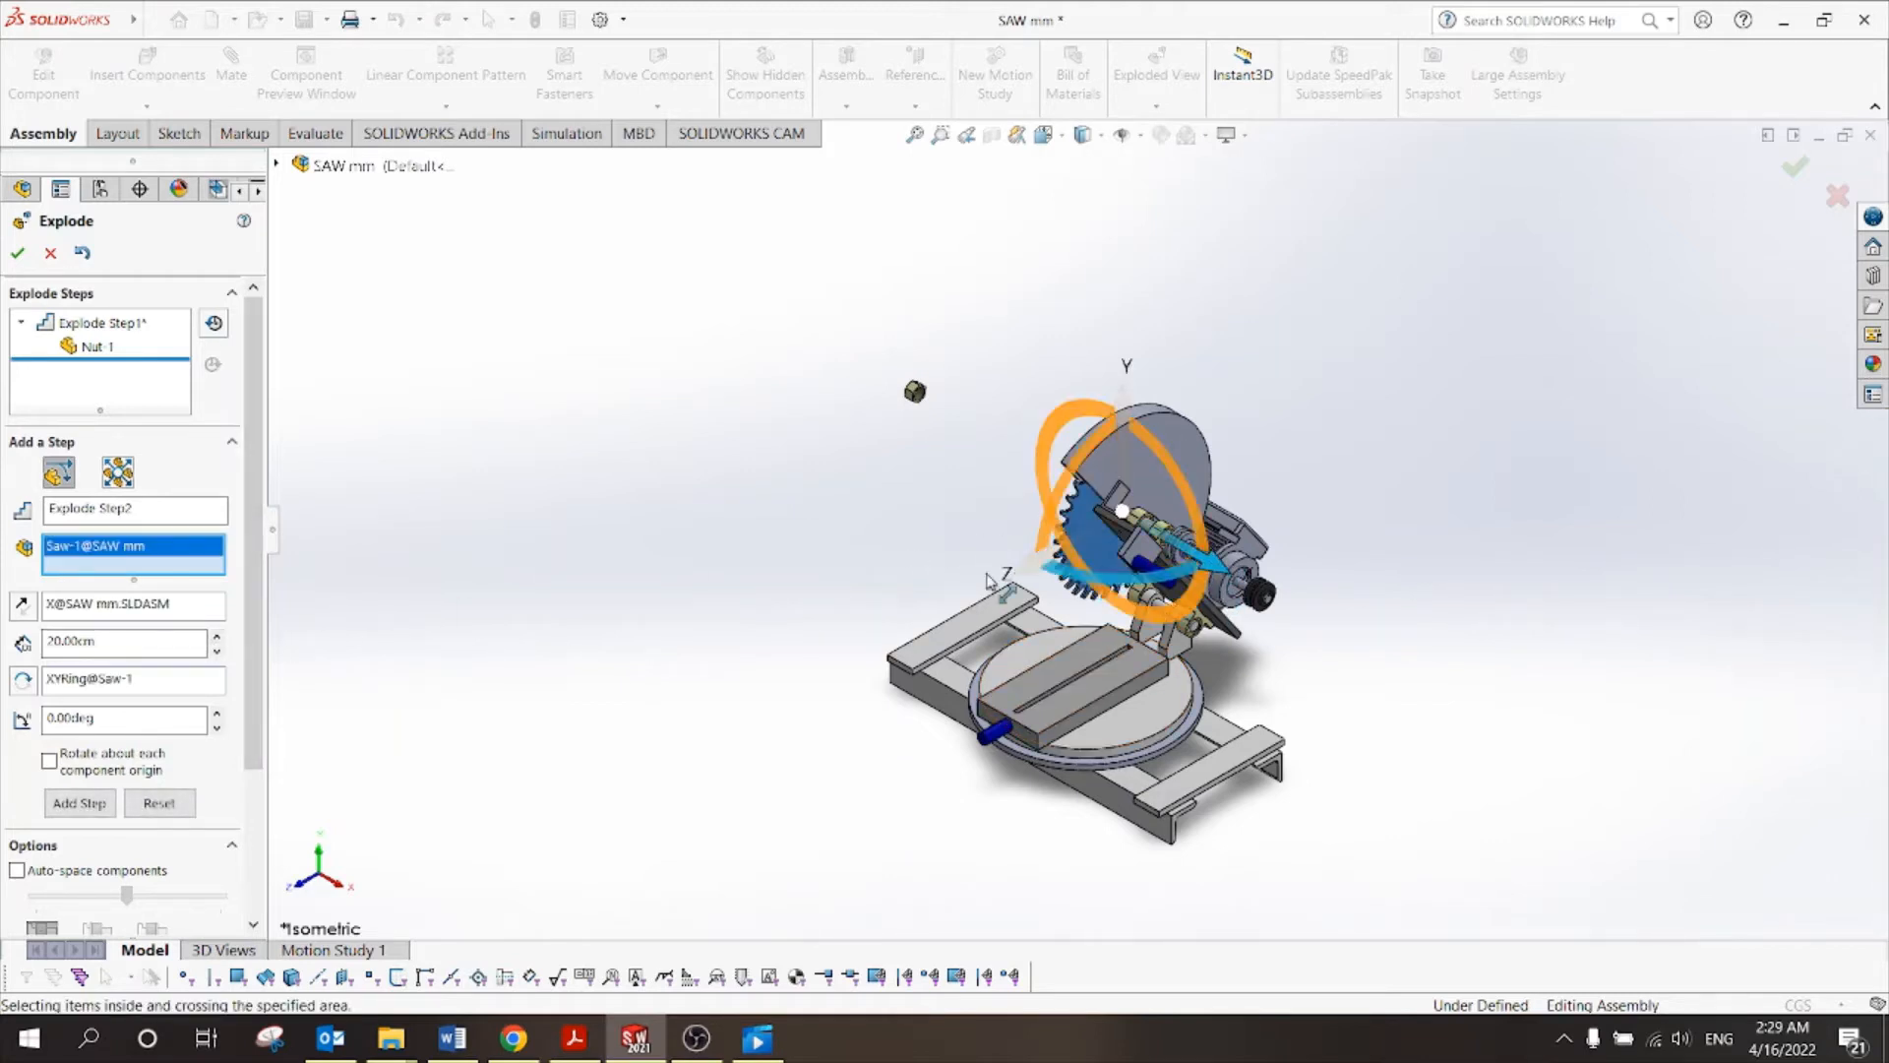
pyautogui.doubleClick(62, 640)
pyautogui.write('10')
pyautogui.press('Return')
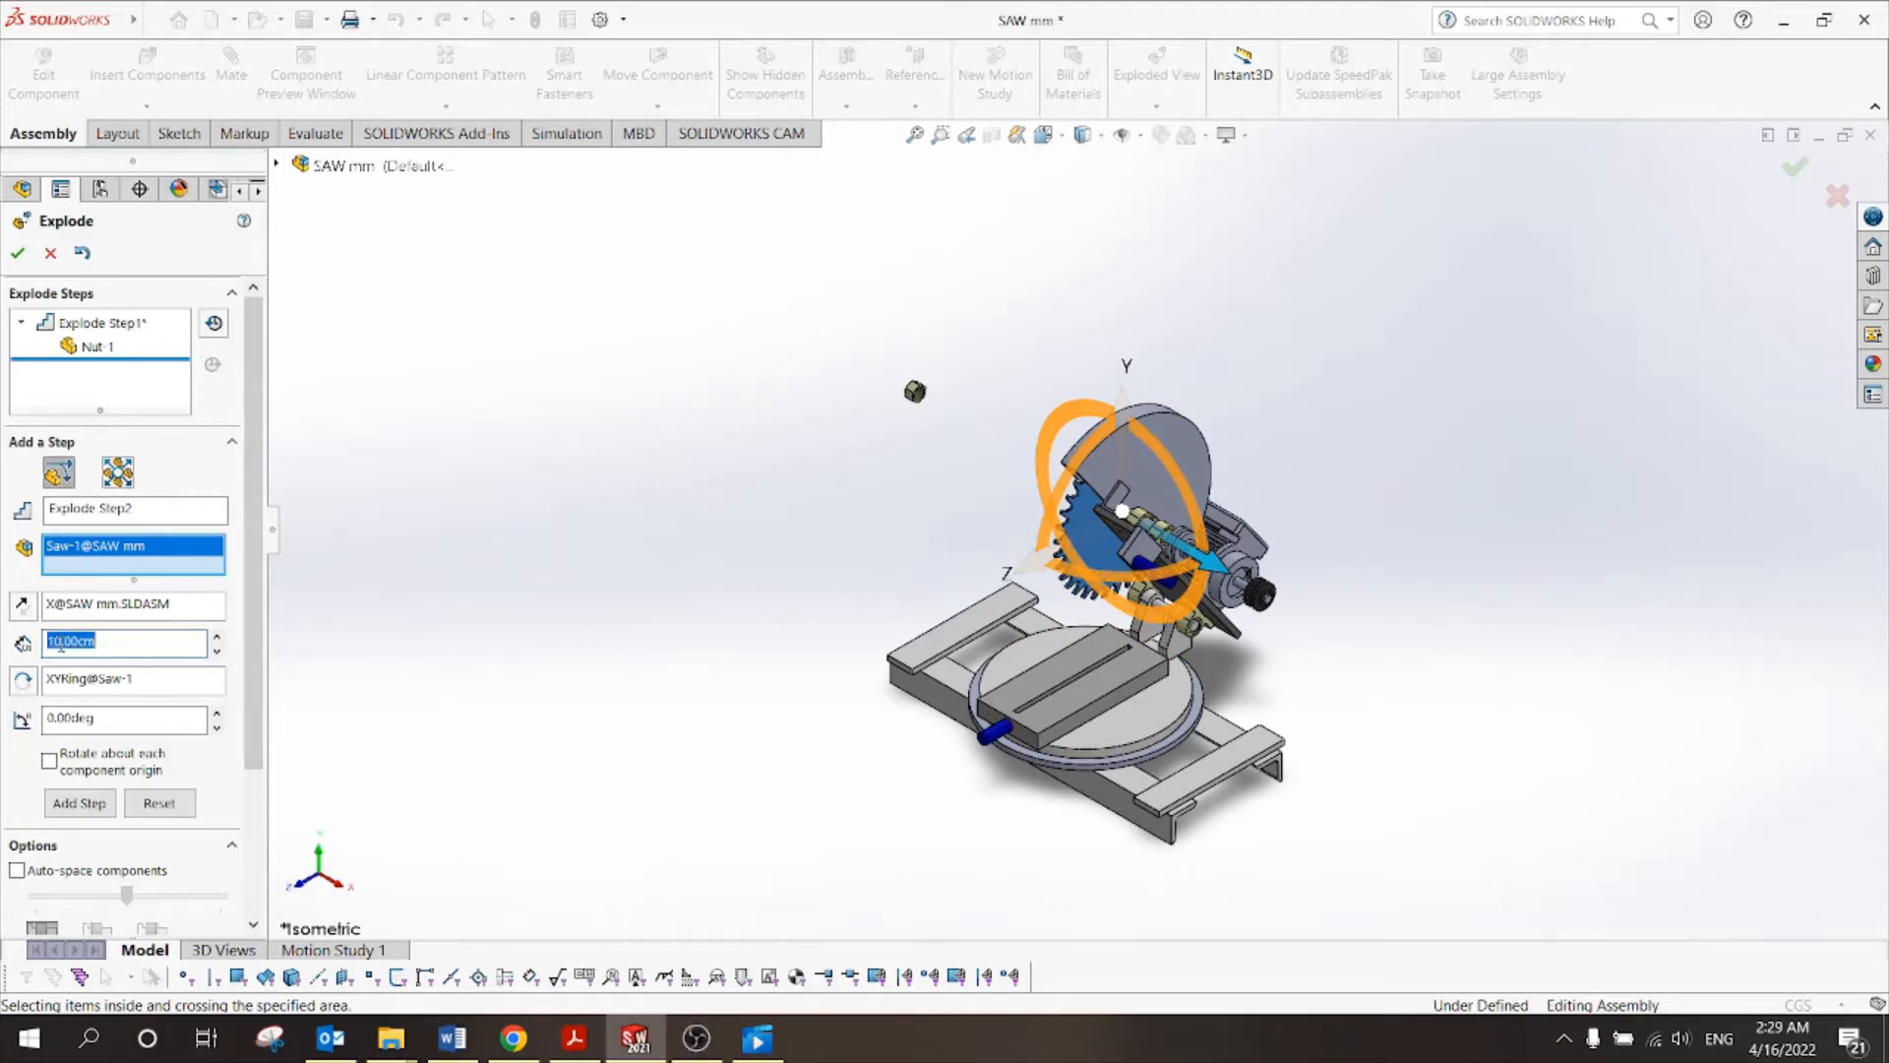
pyautogui.write('15')
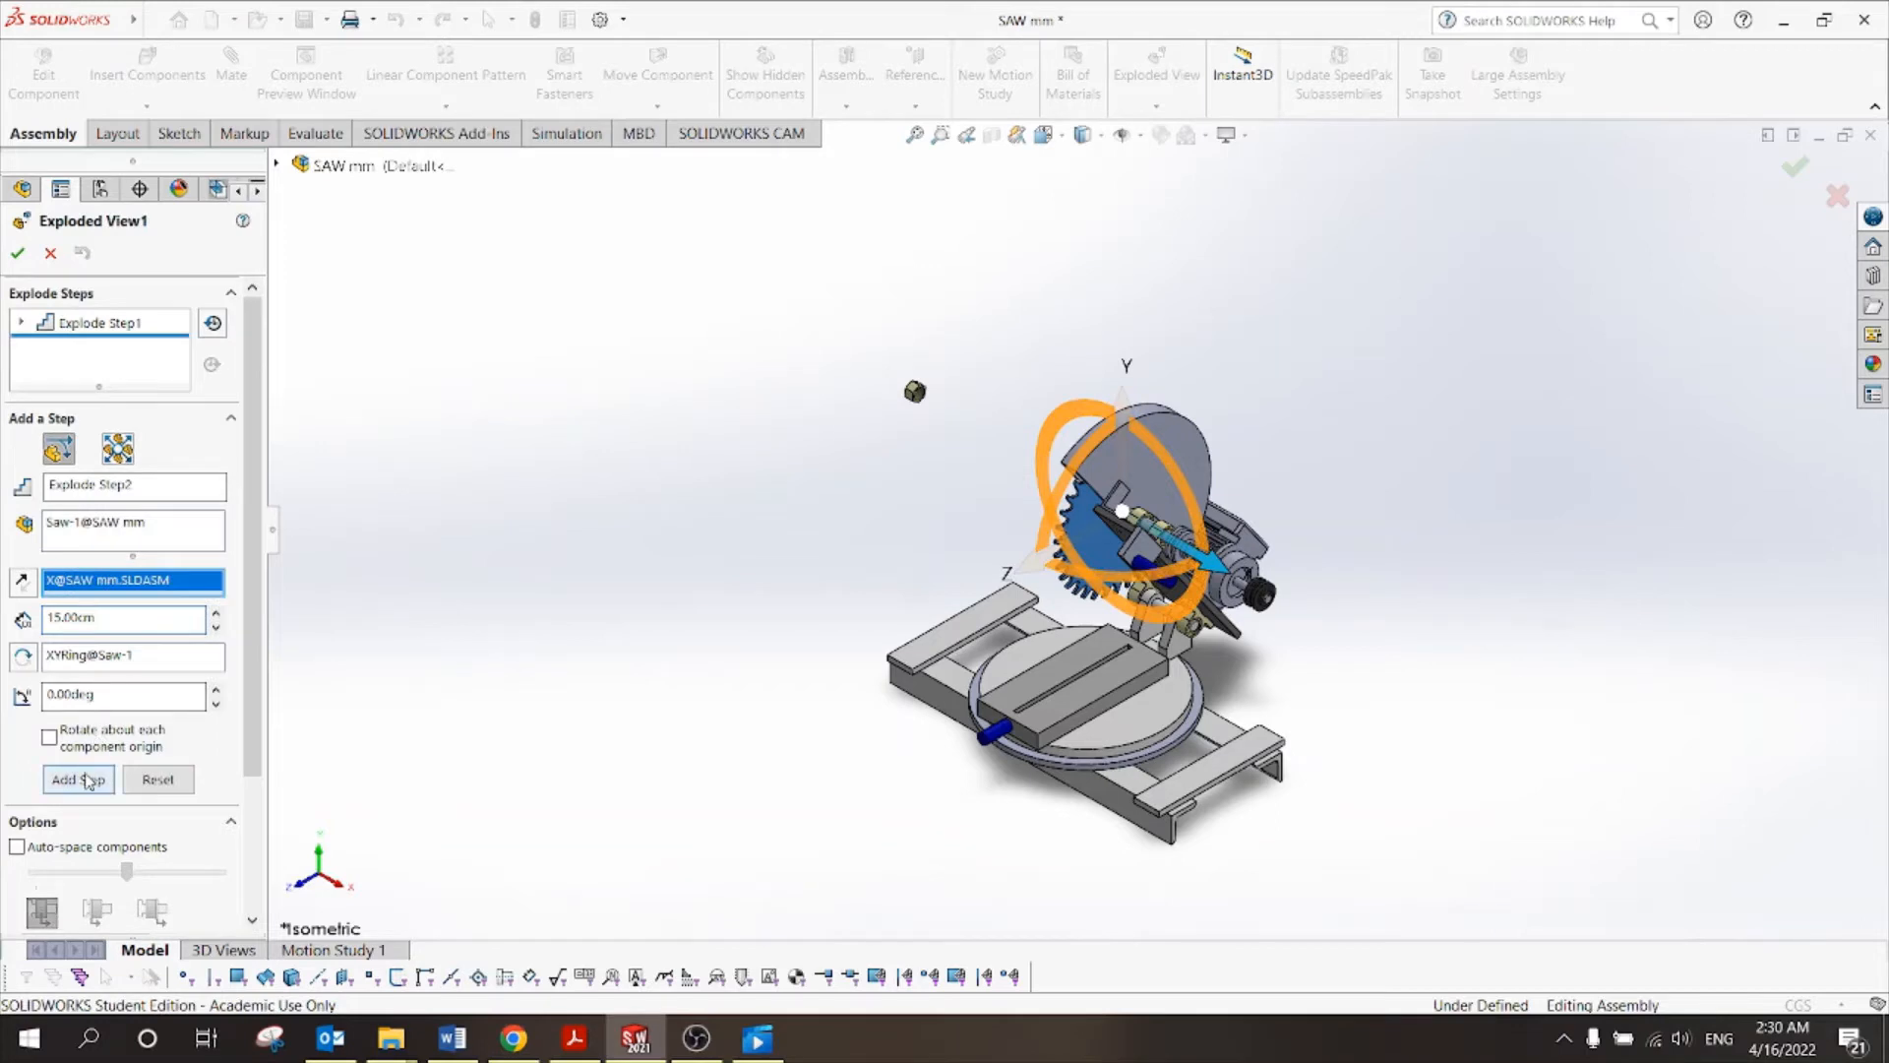
pyautogui.click(84, 779)
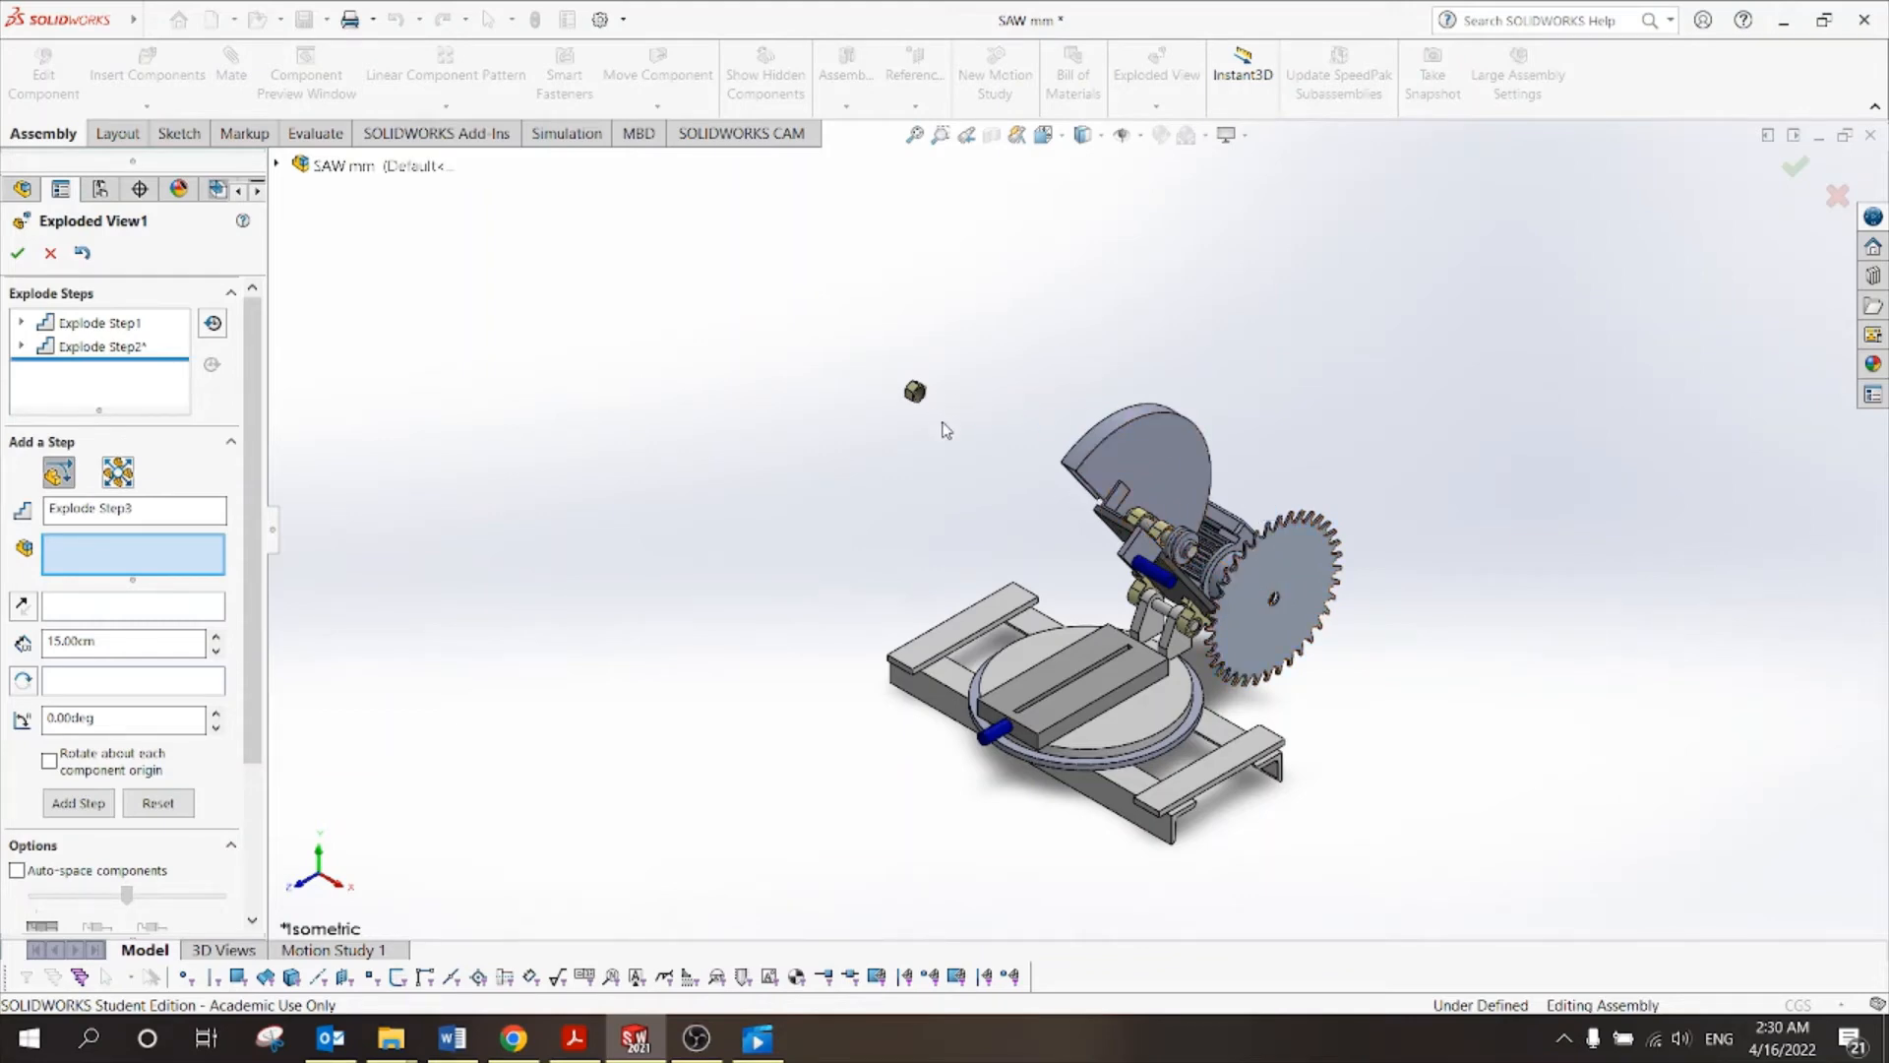
# Reverse the direction of the saw's explode step and accept the exploded view.
pyautogui.click(106, 347)
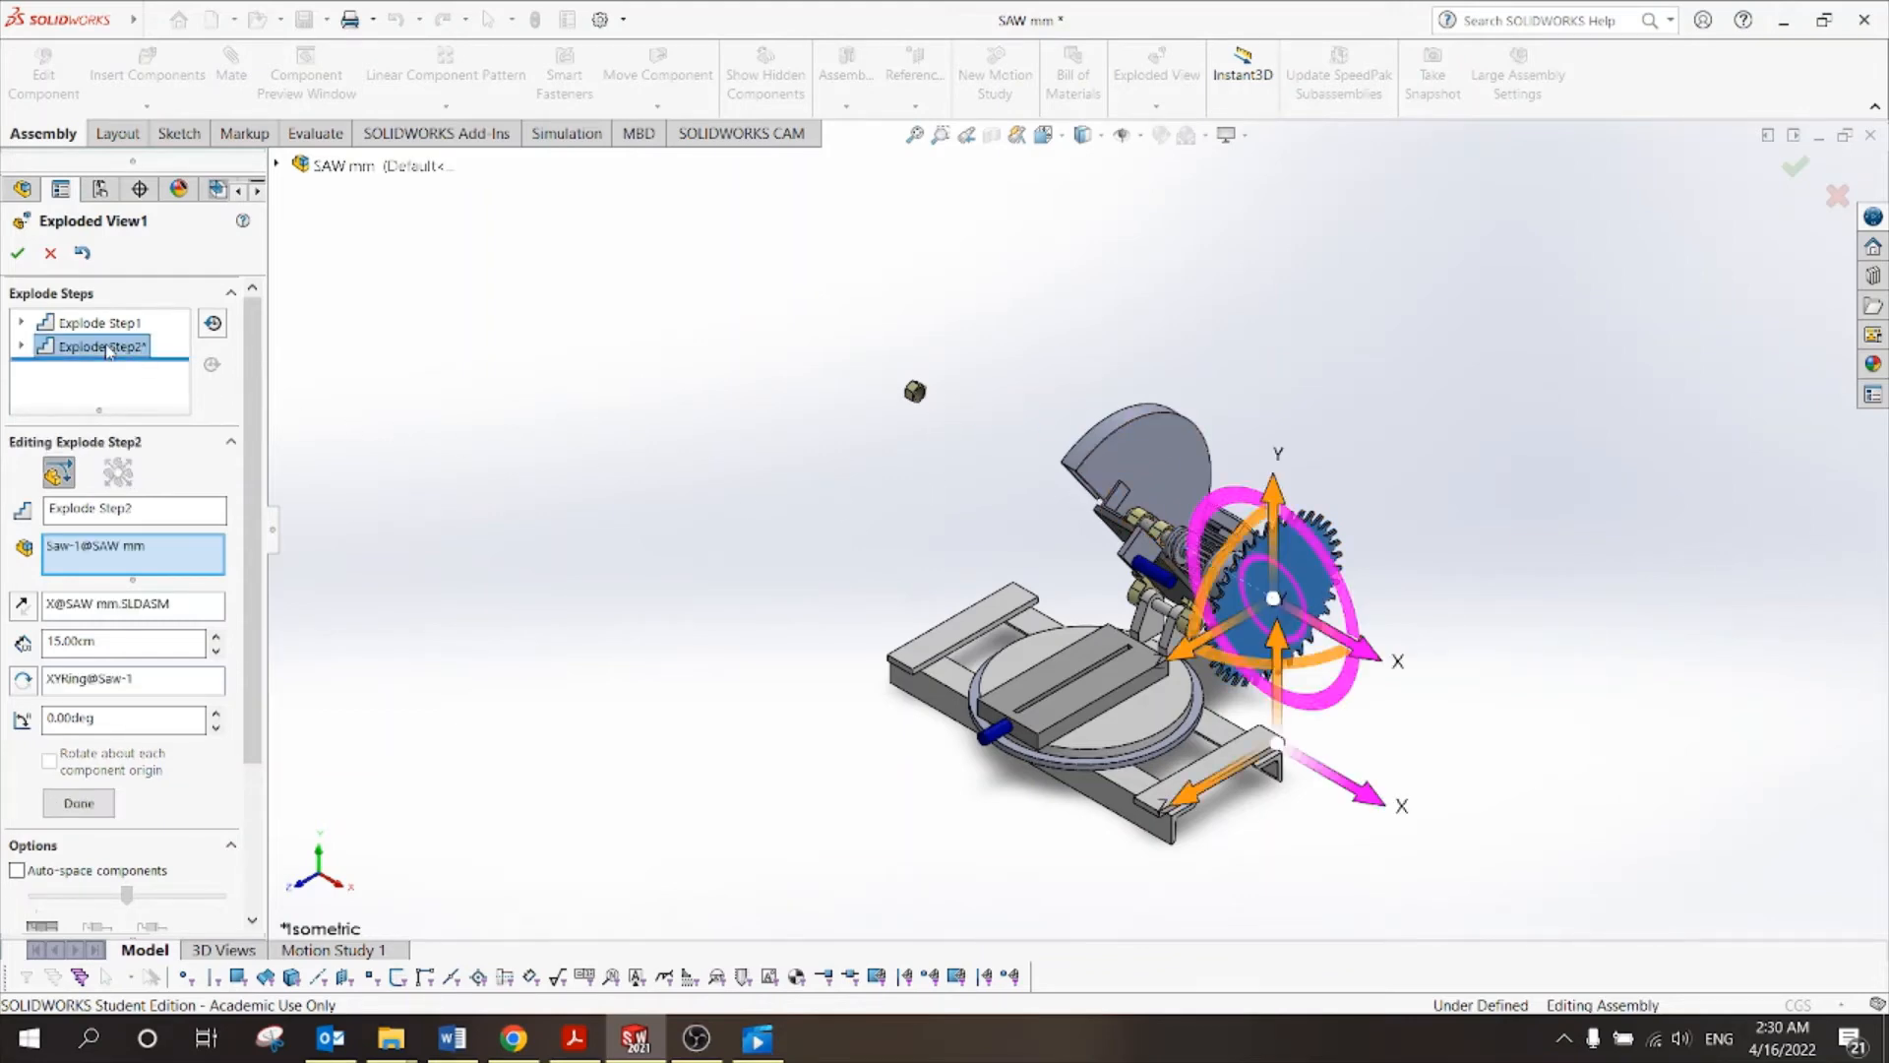
pyautogui.rightClick(107, 350)
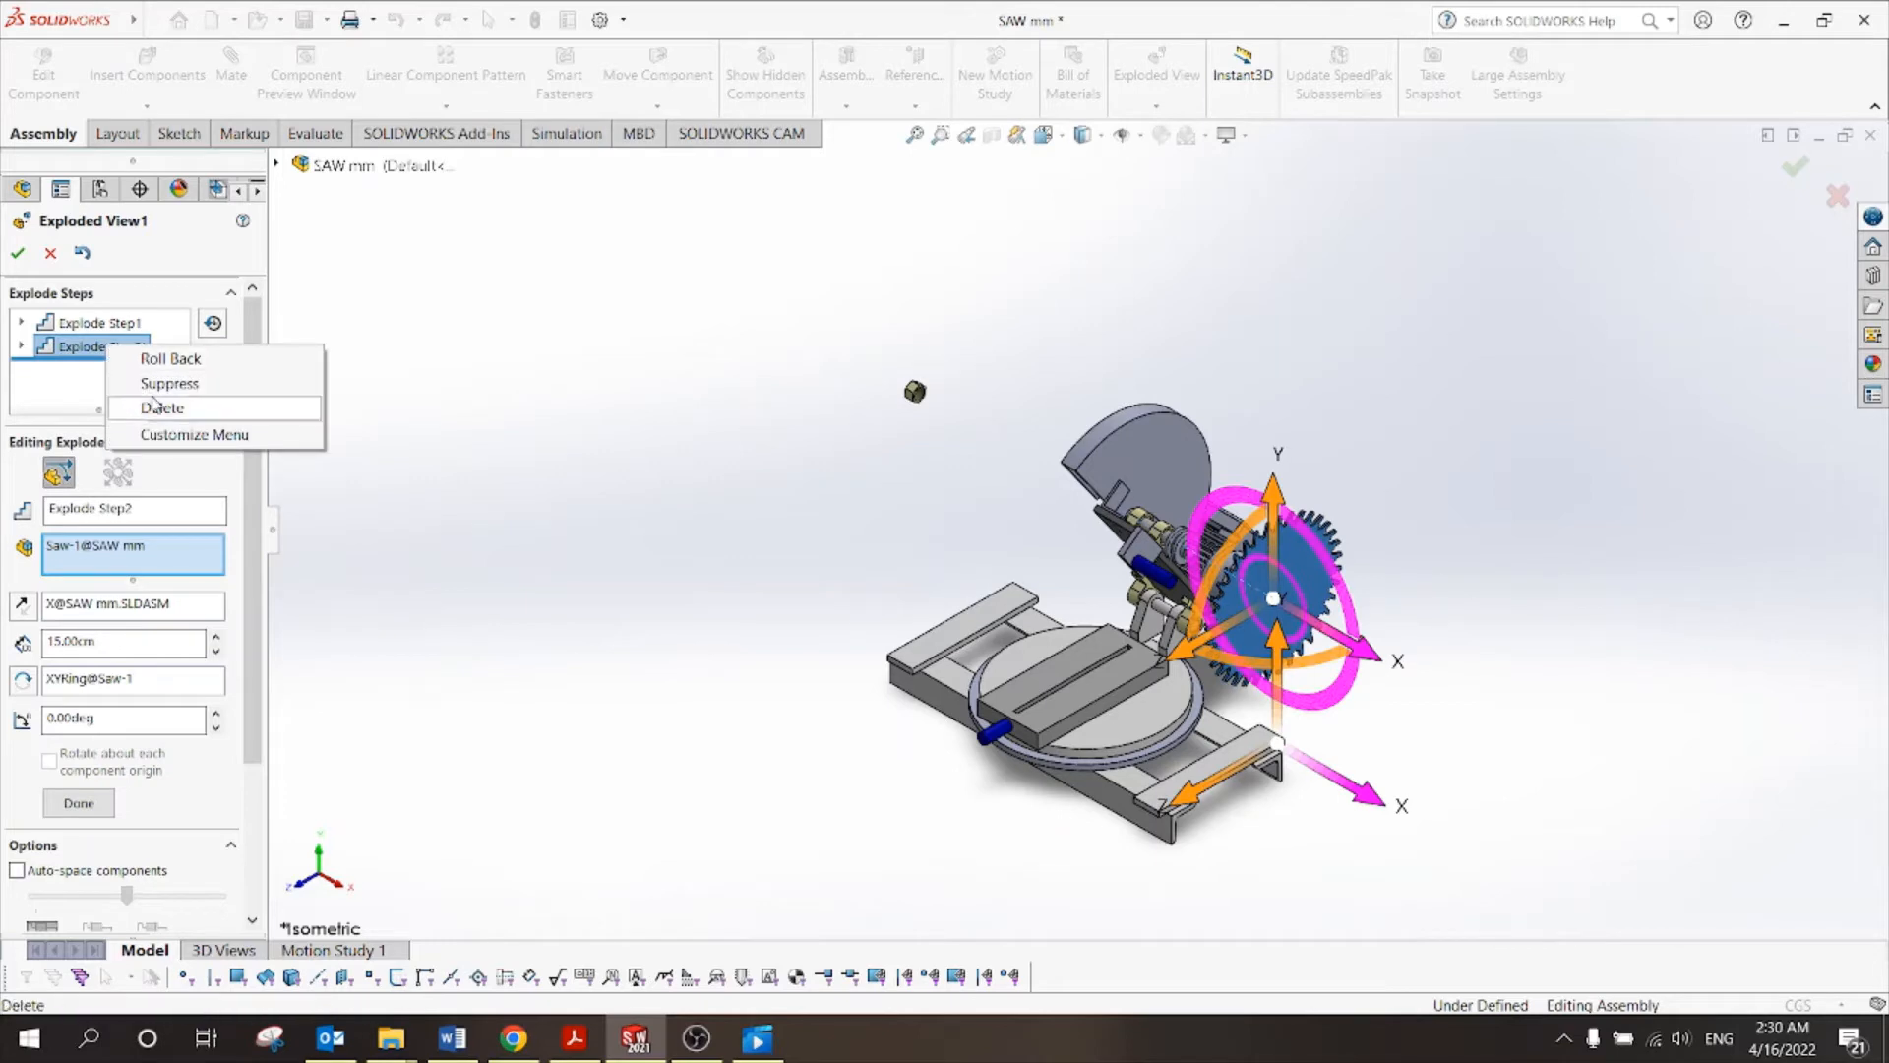
pyautogui.click(79, 642)
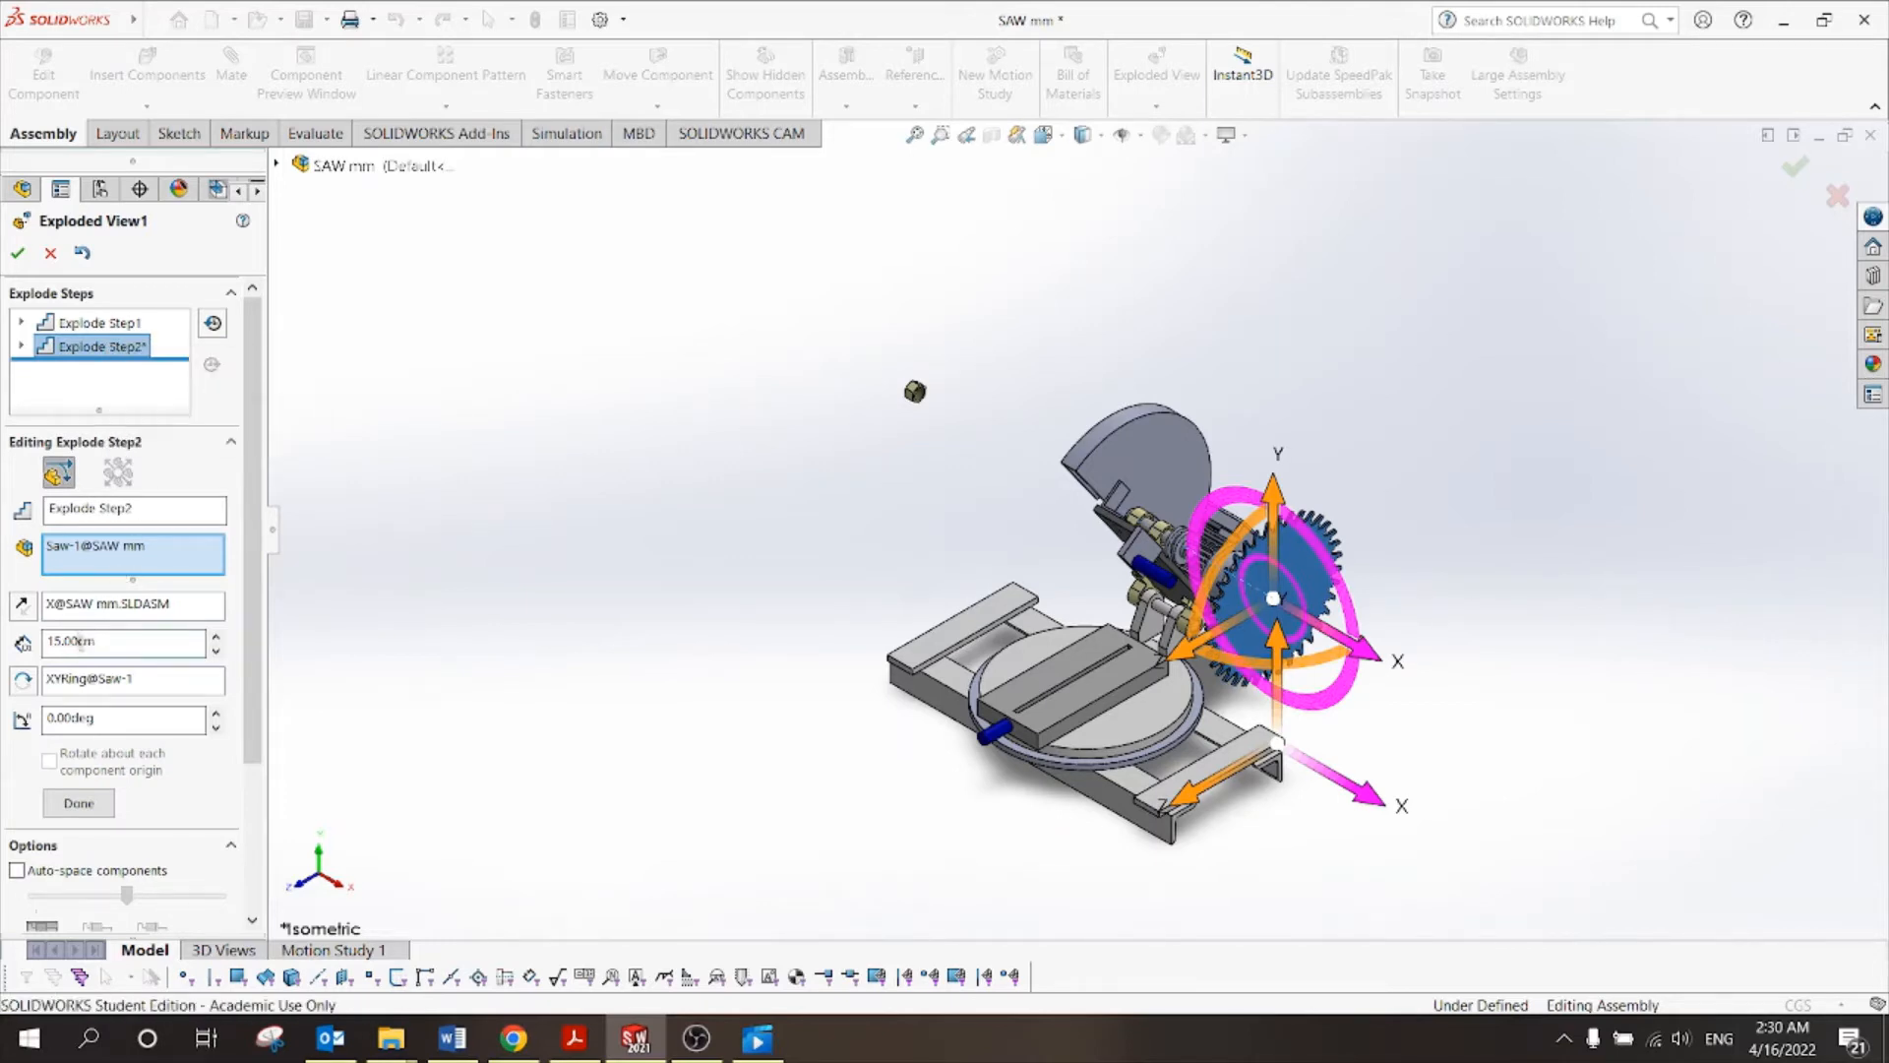
pyautogui.click(23, 604)
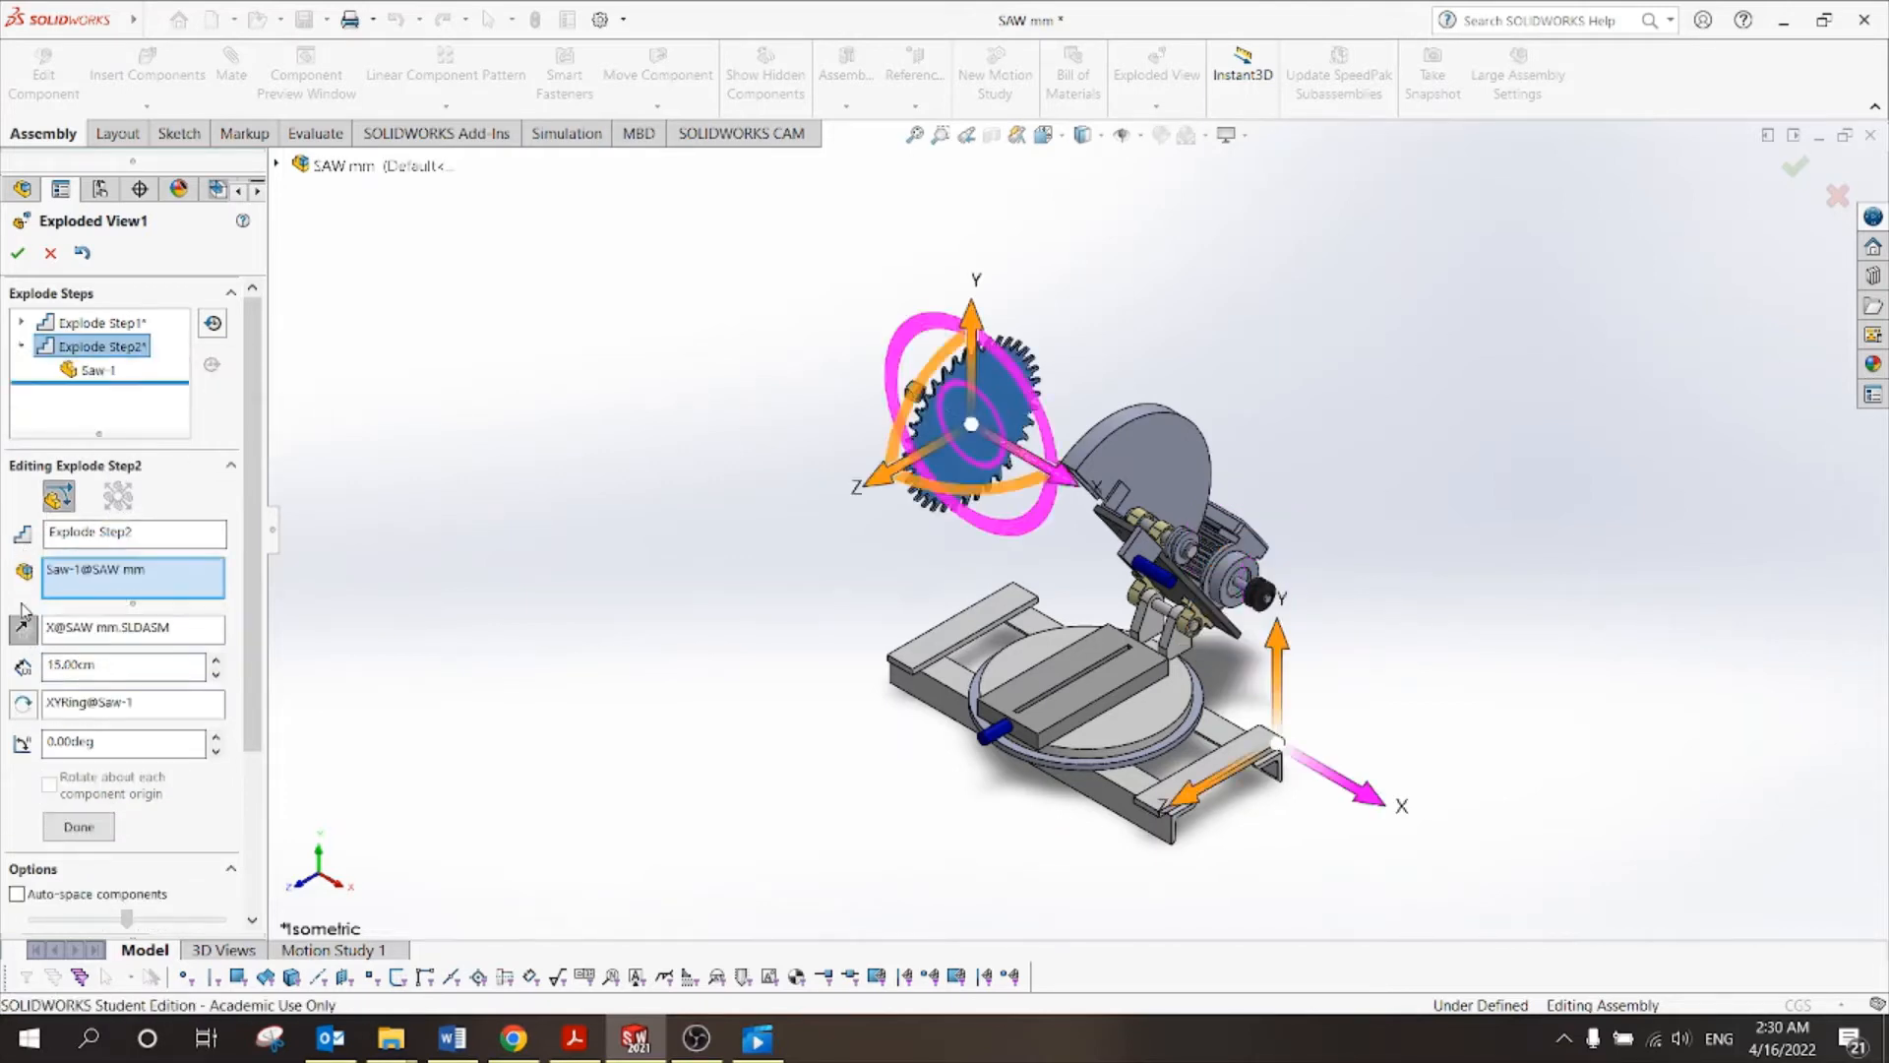
pyautogui.click(17, 254)
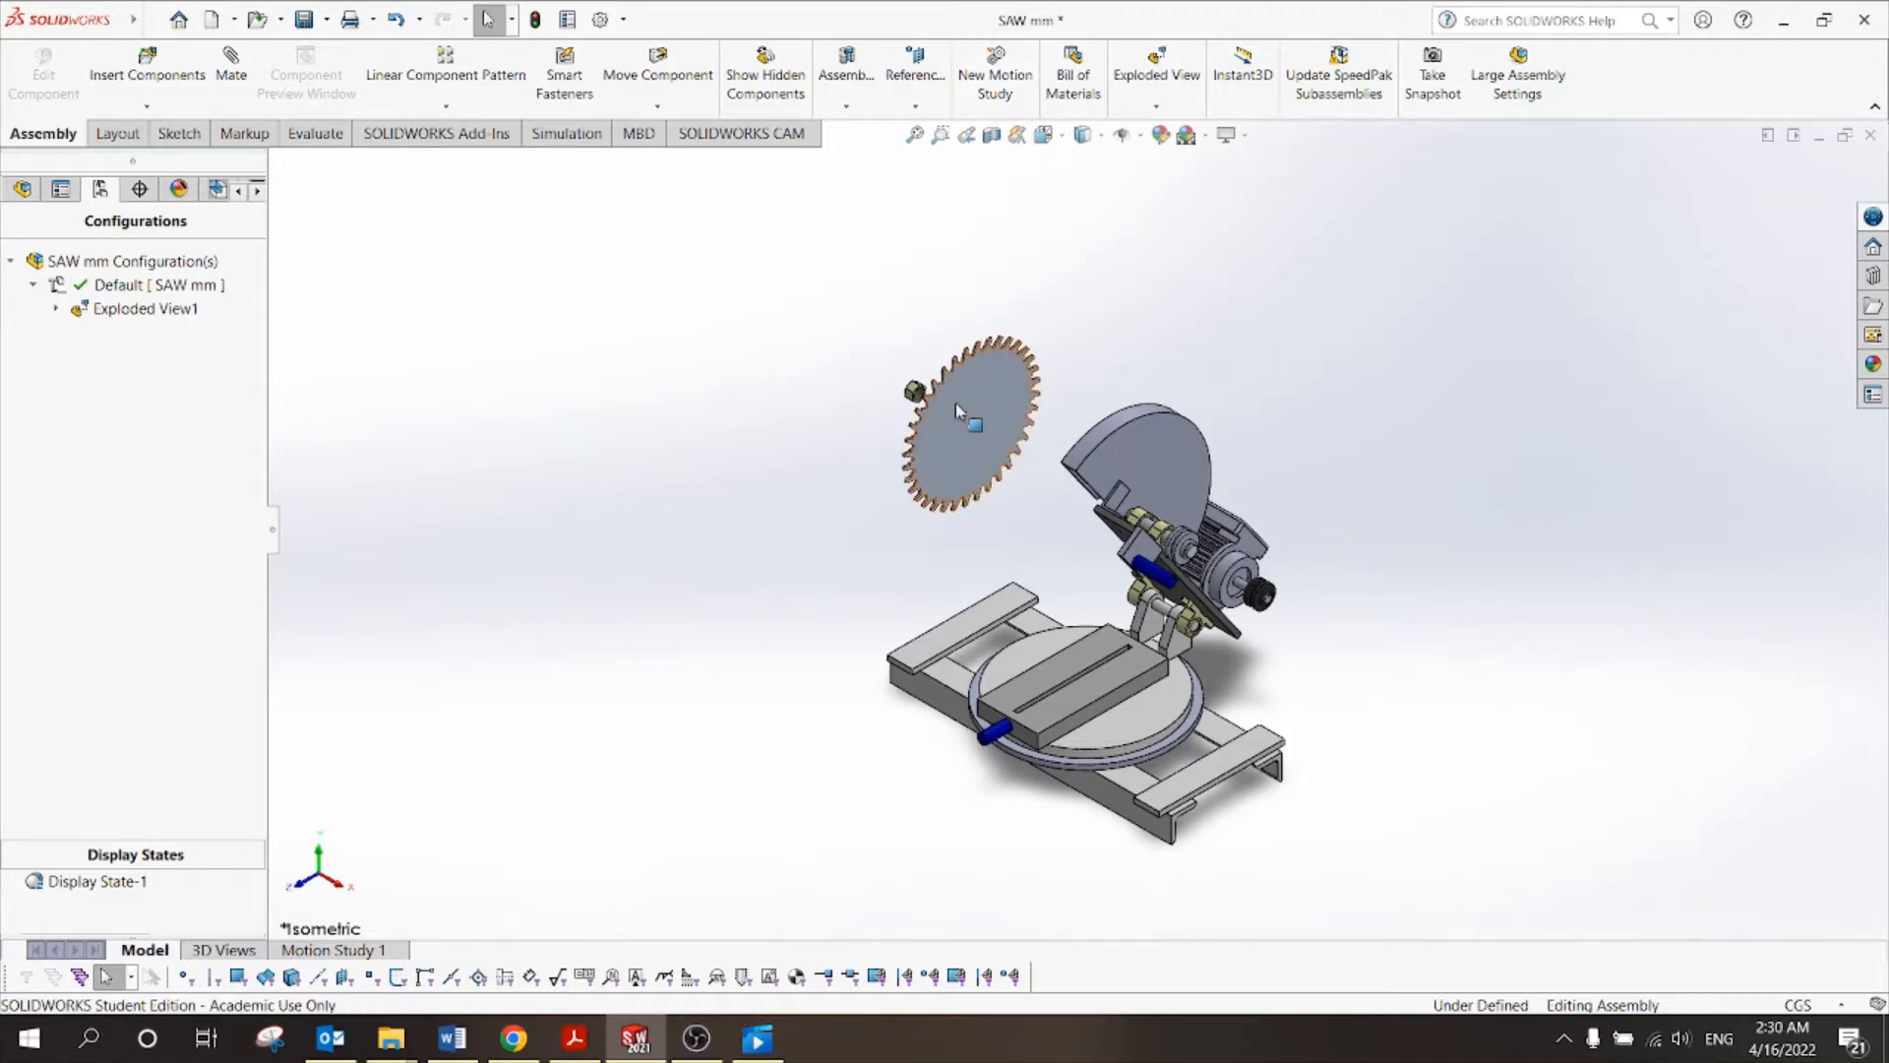
# Collapse the exploded view, inspect the assembled saw, and explode it again.
pyautogui.rightClick(187, 313)
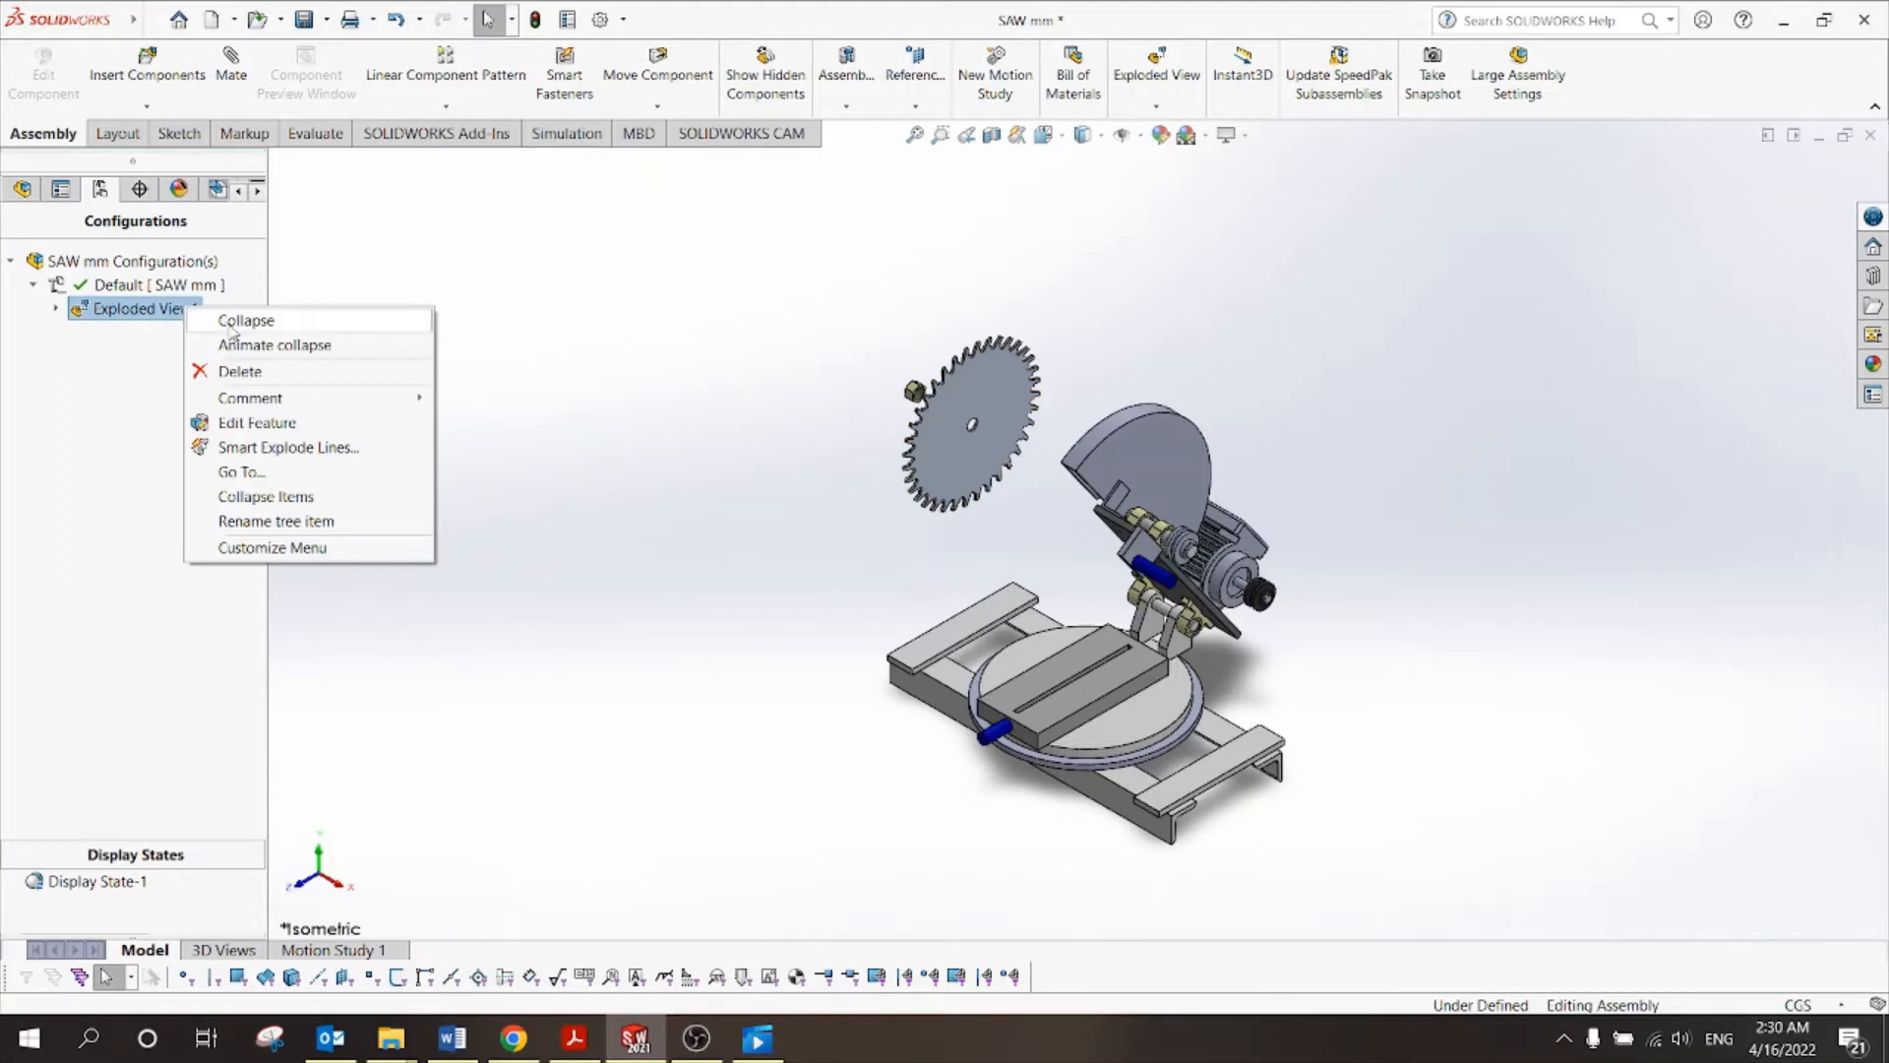
pyautogui.click(232, 322)
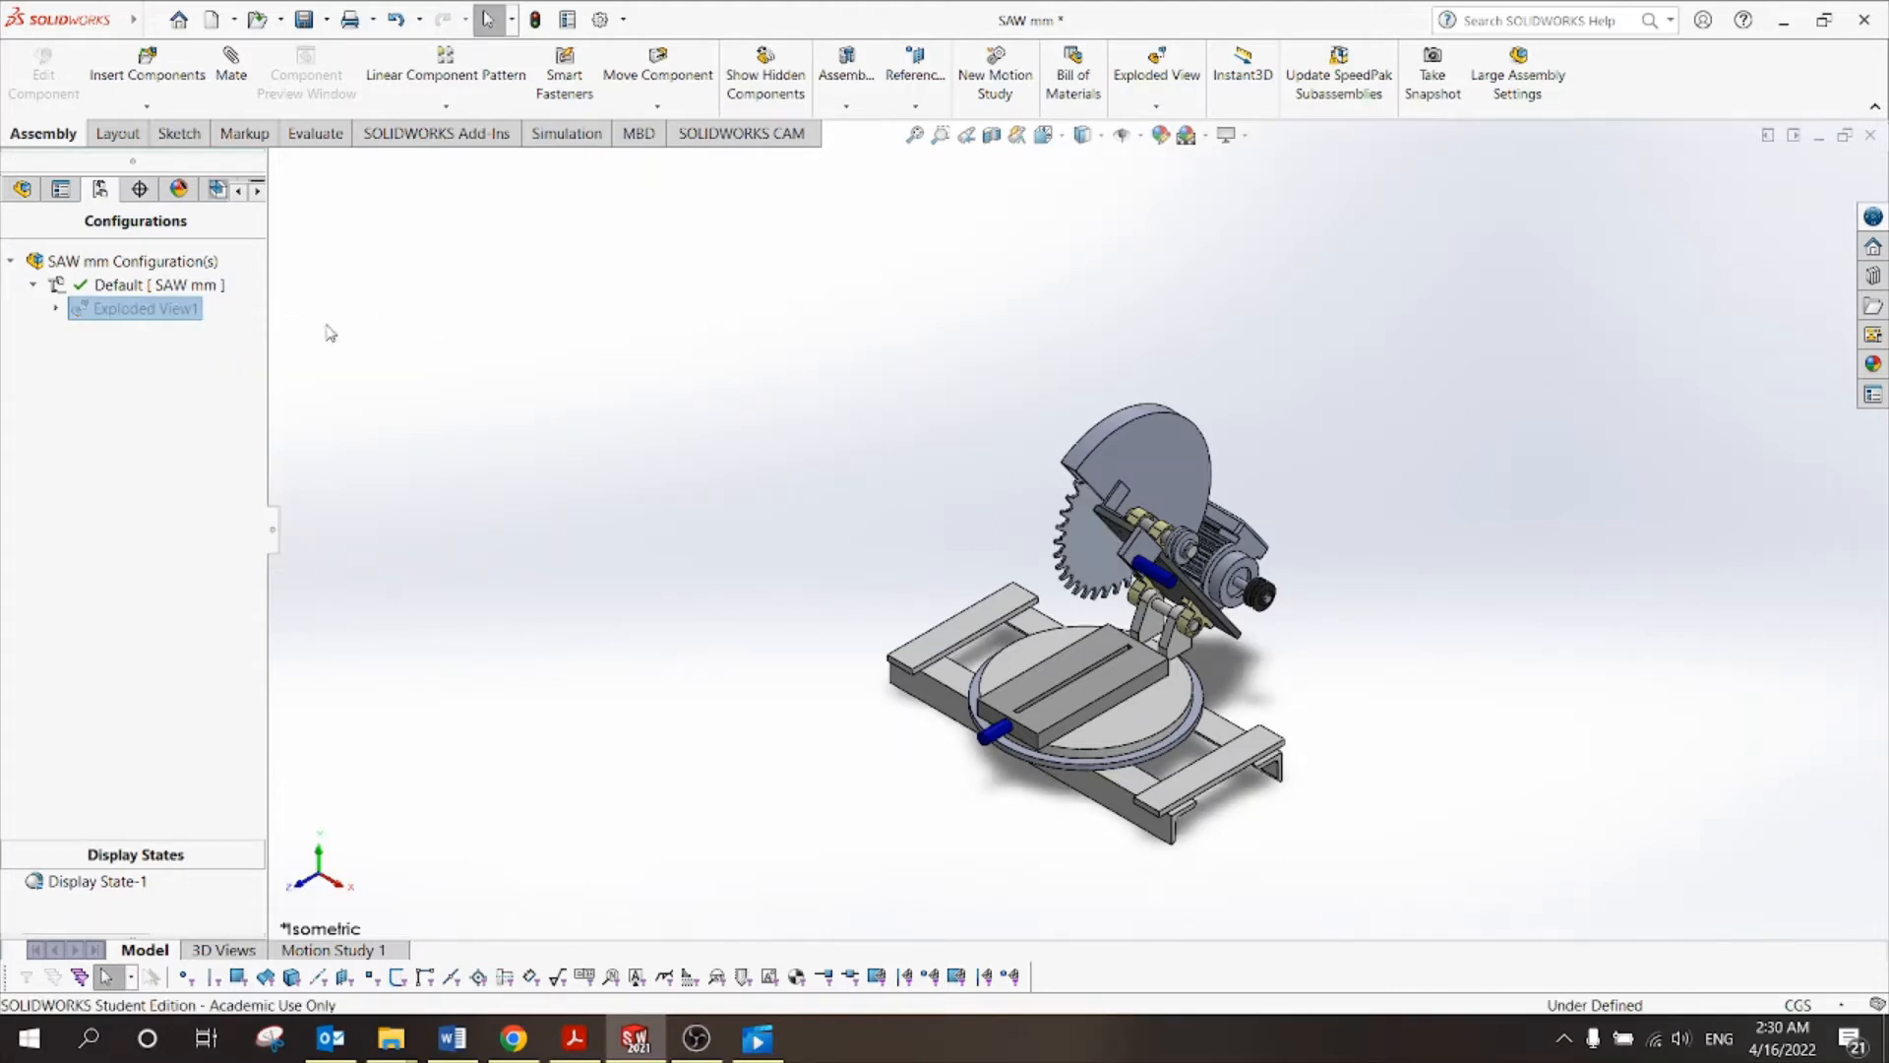
pyautogui.moveTo(851, 436); pyautogui.dragTo(828, 488, button='middle')
pyautogui.moveTo(959, 466); pyautogui.dragTo(983, 439, button='middle')
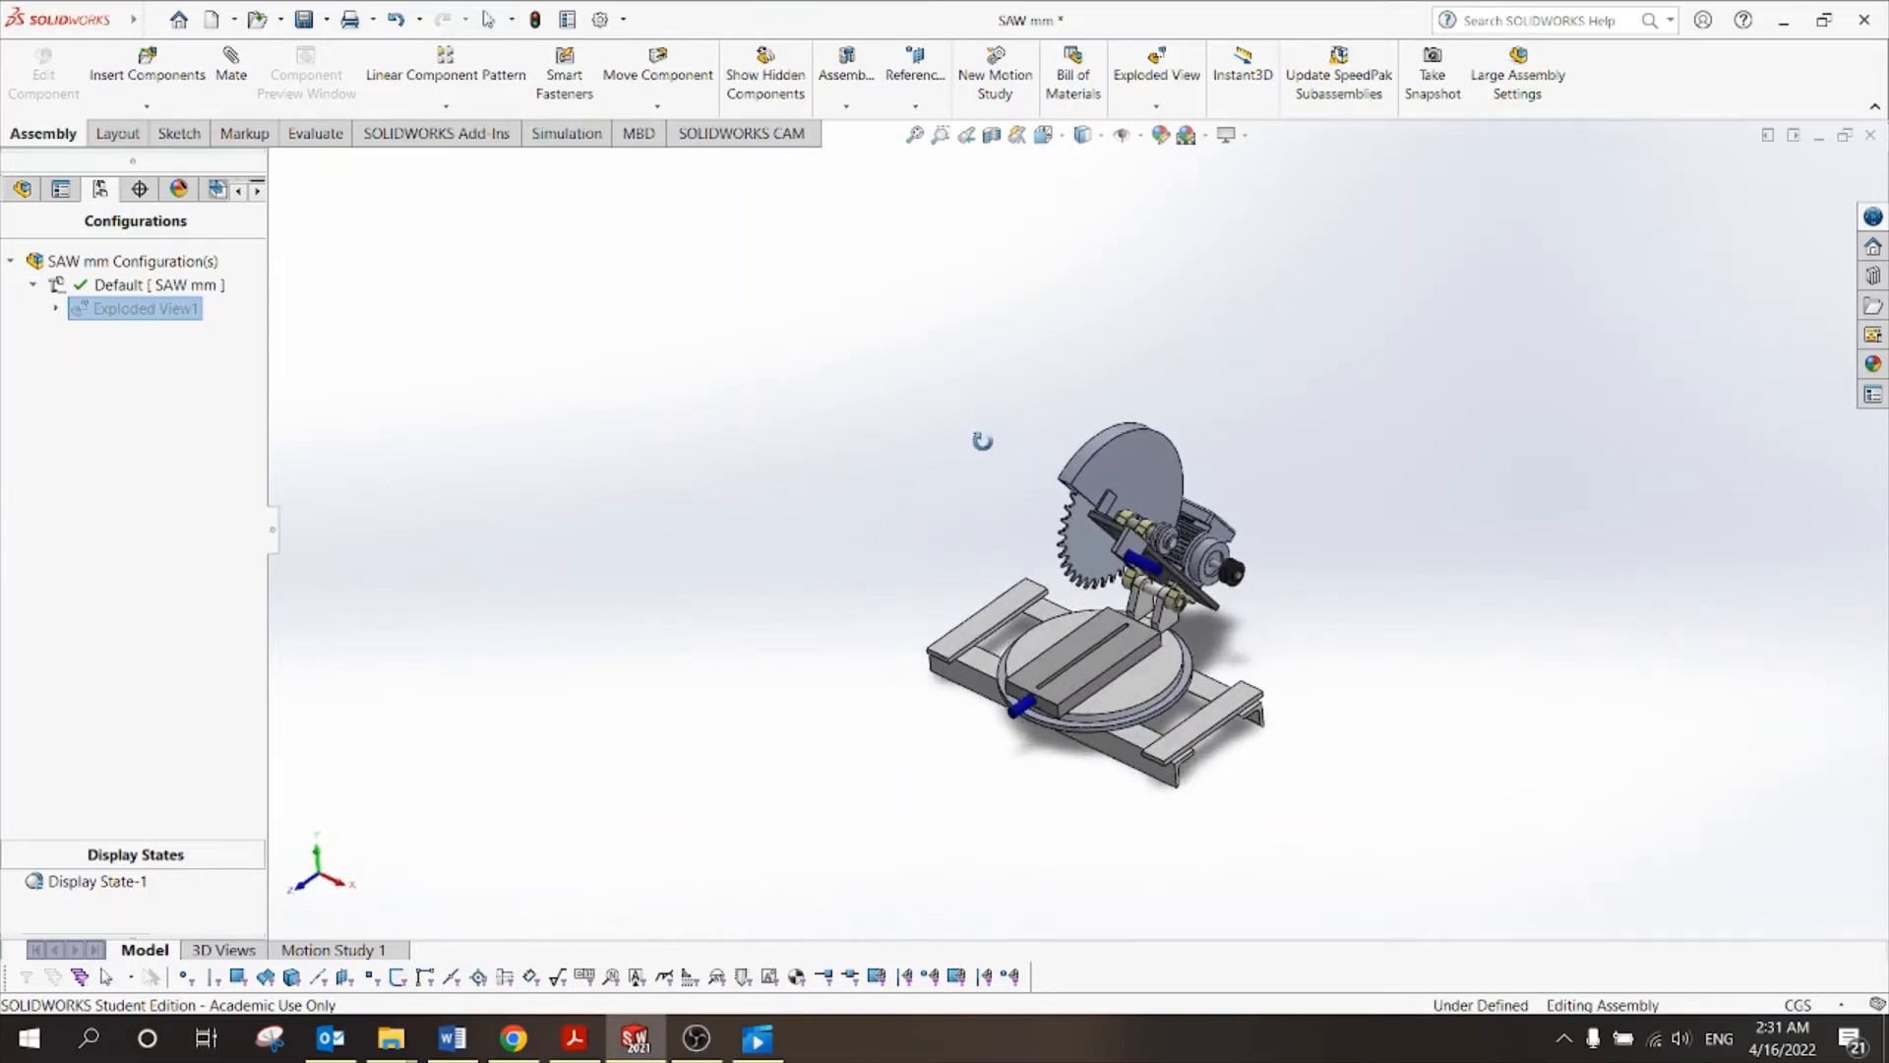
pyautogui.rightClick(139, 316)
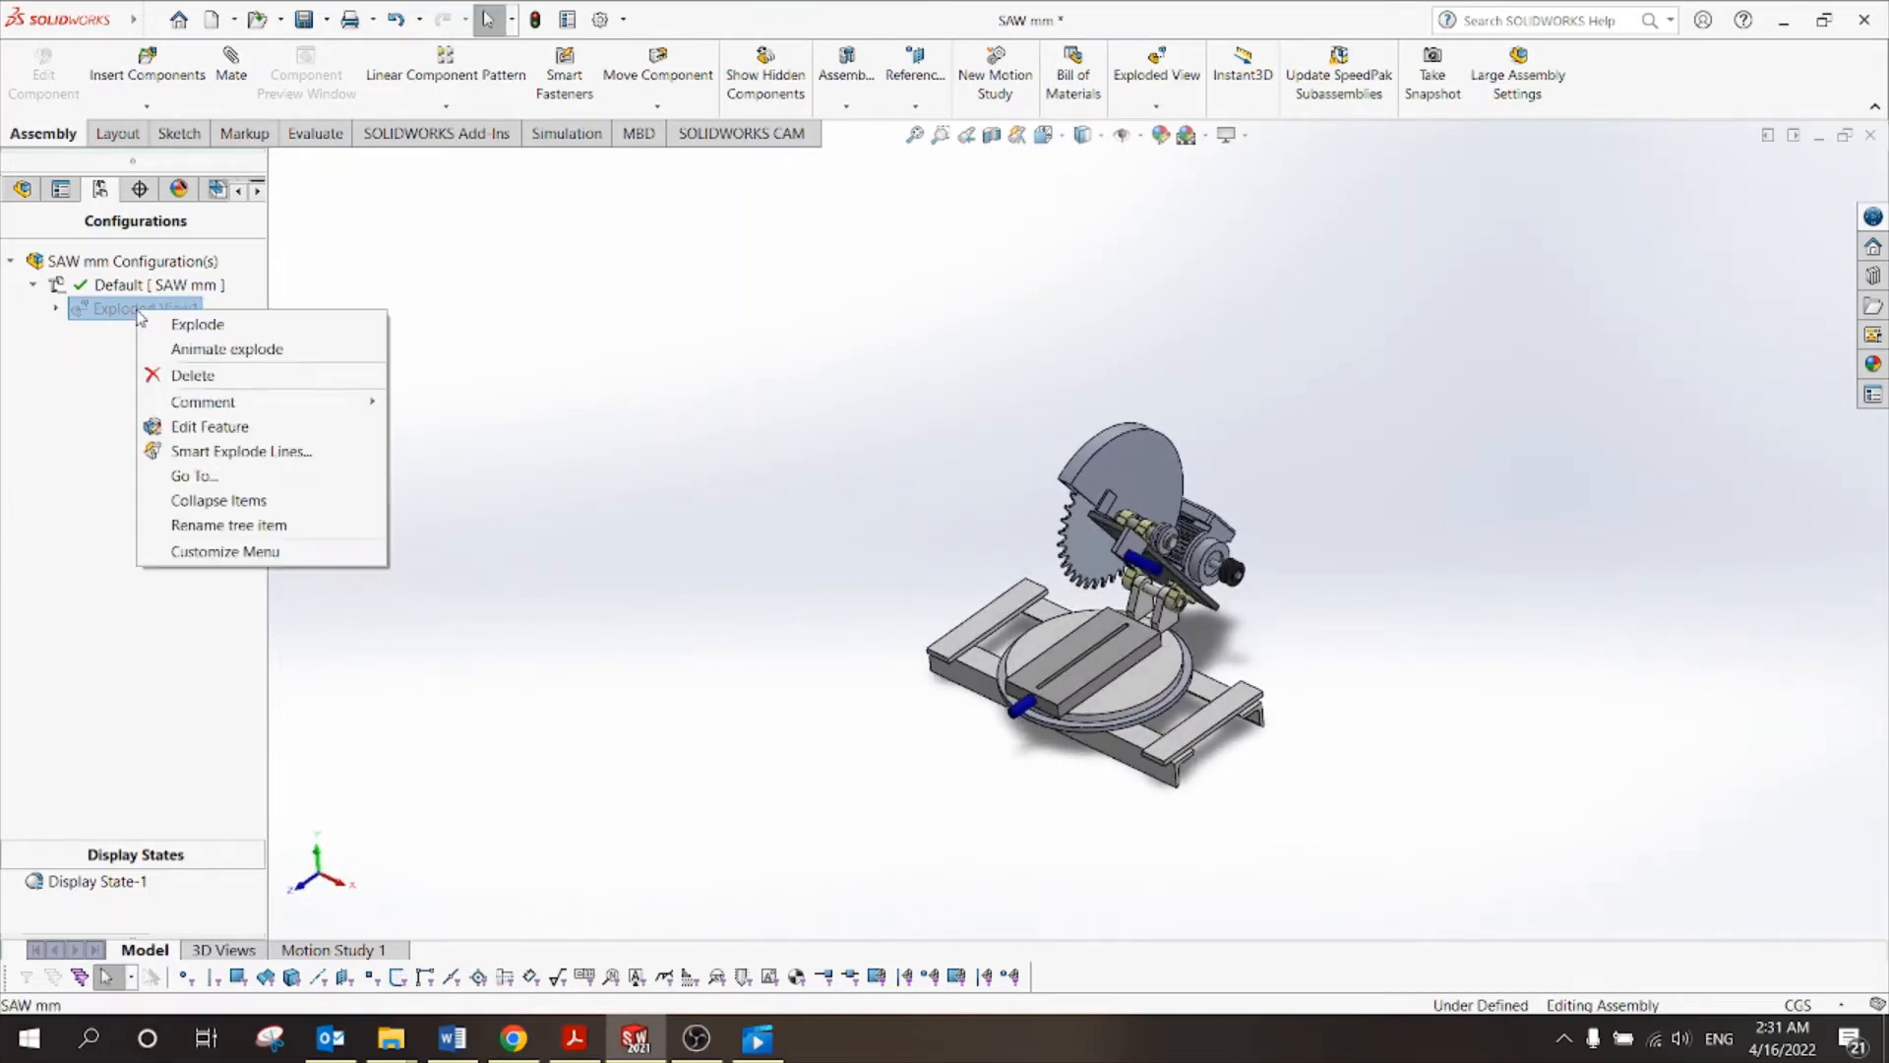
pyautogui.click(192, 327)
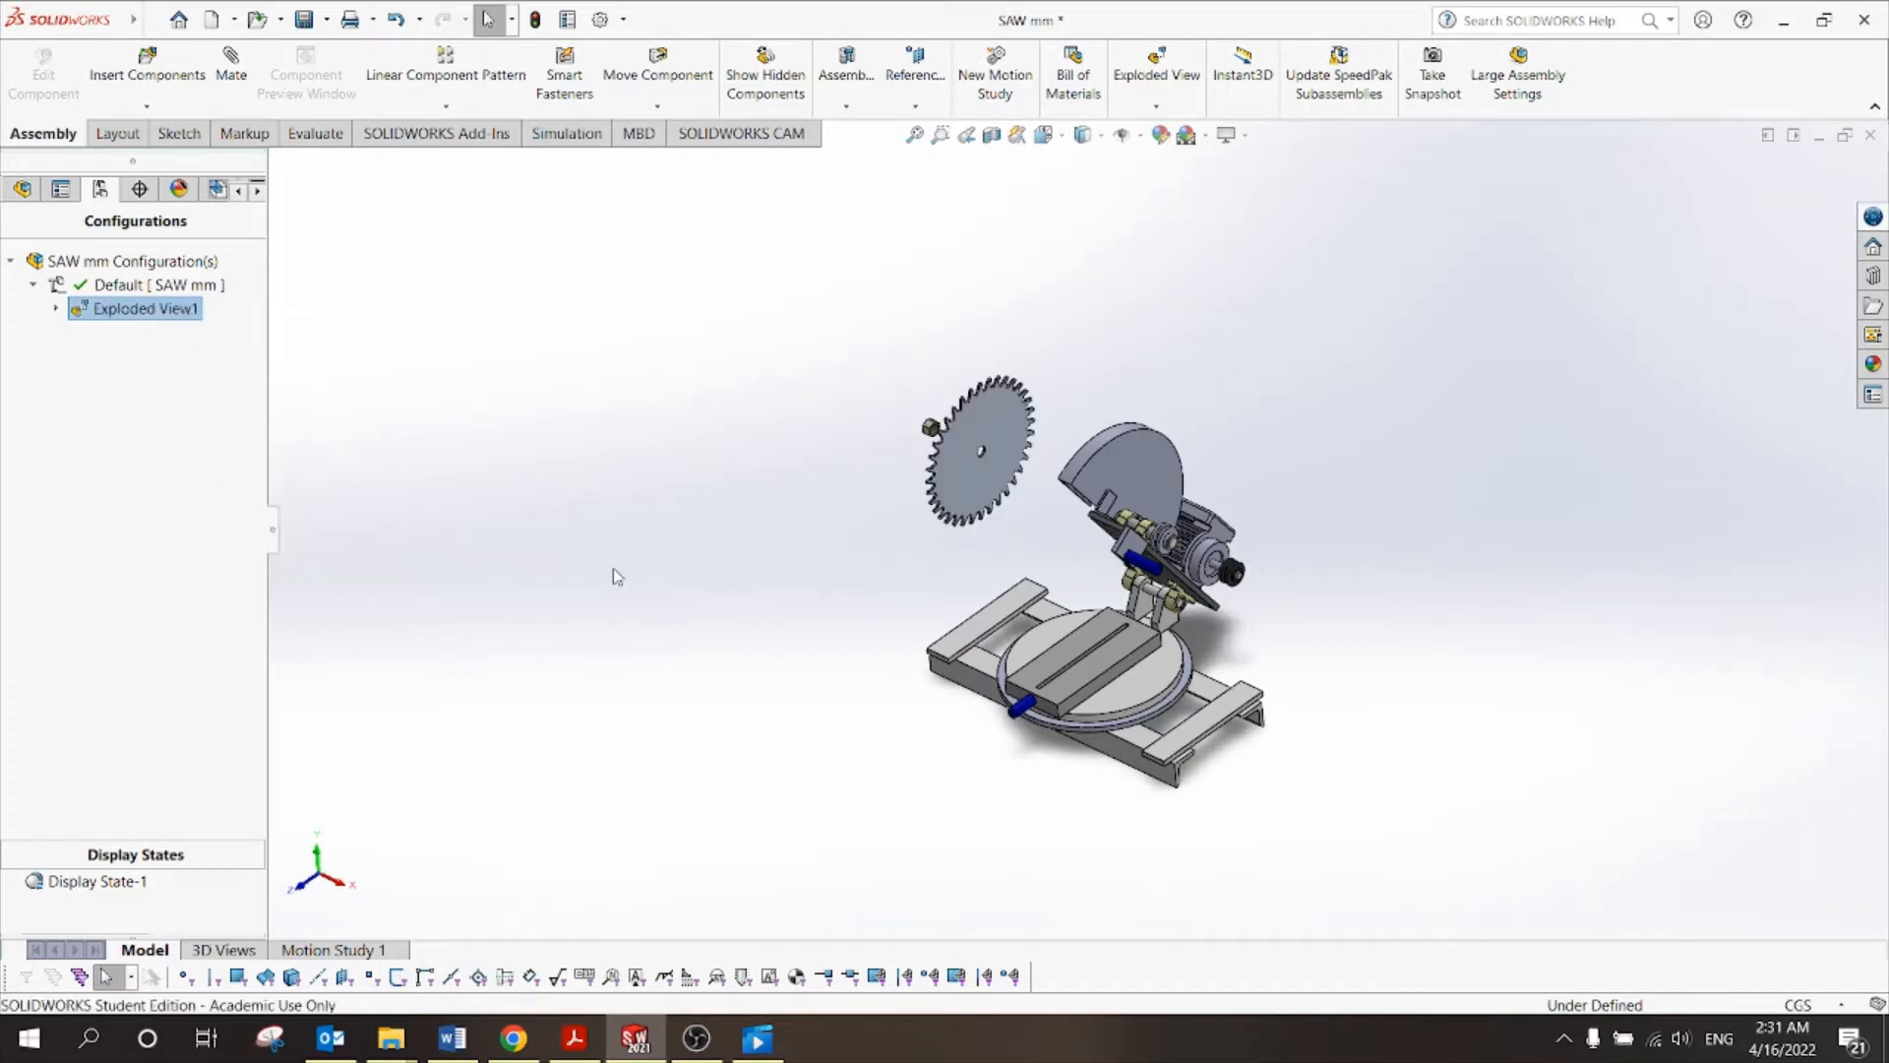
pyautogui.click(802, 485)
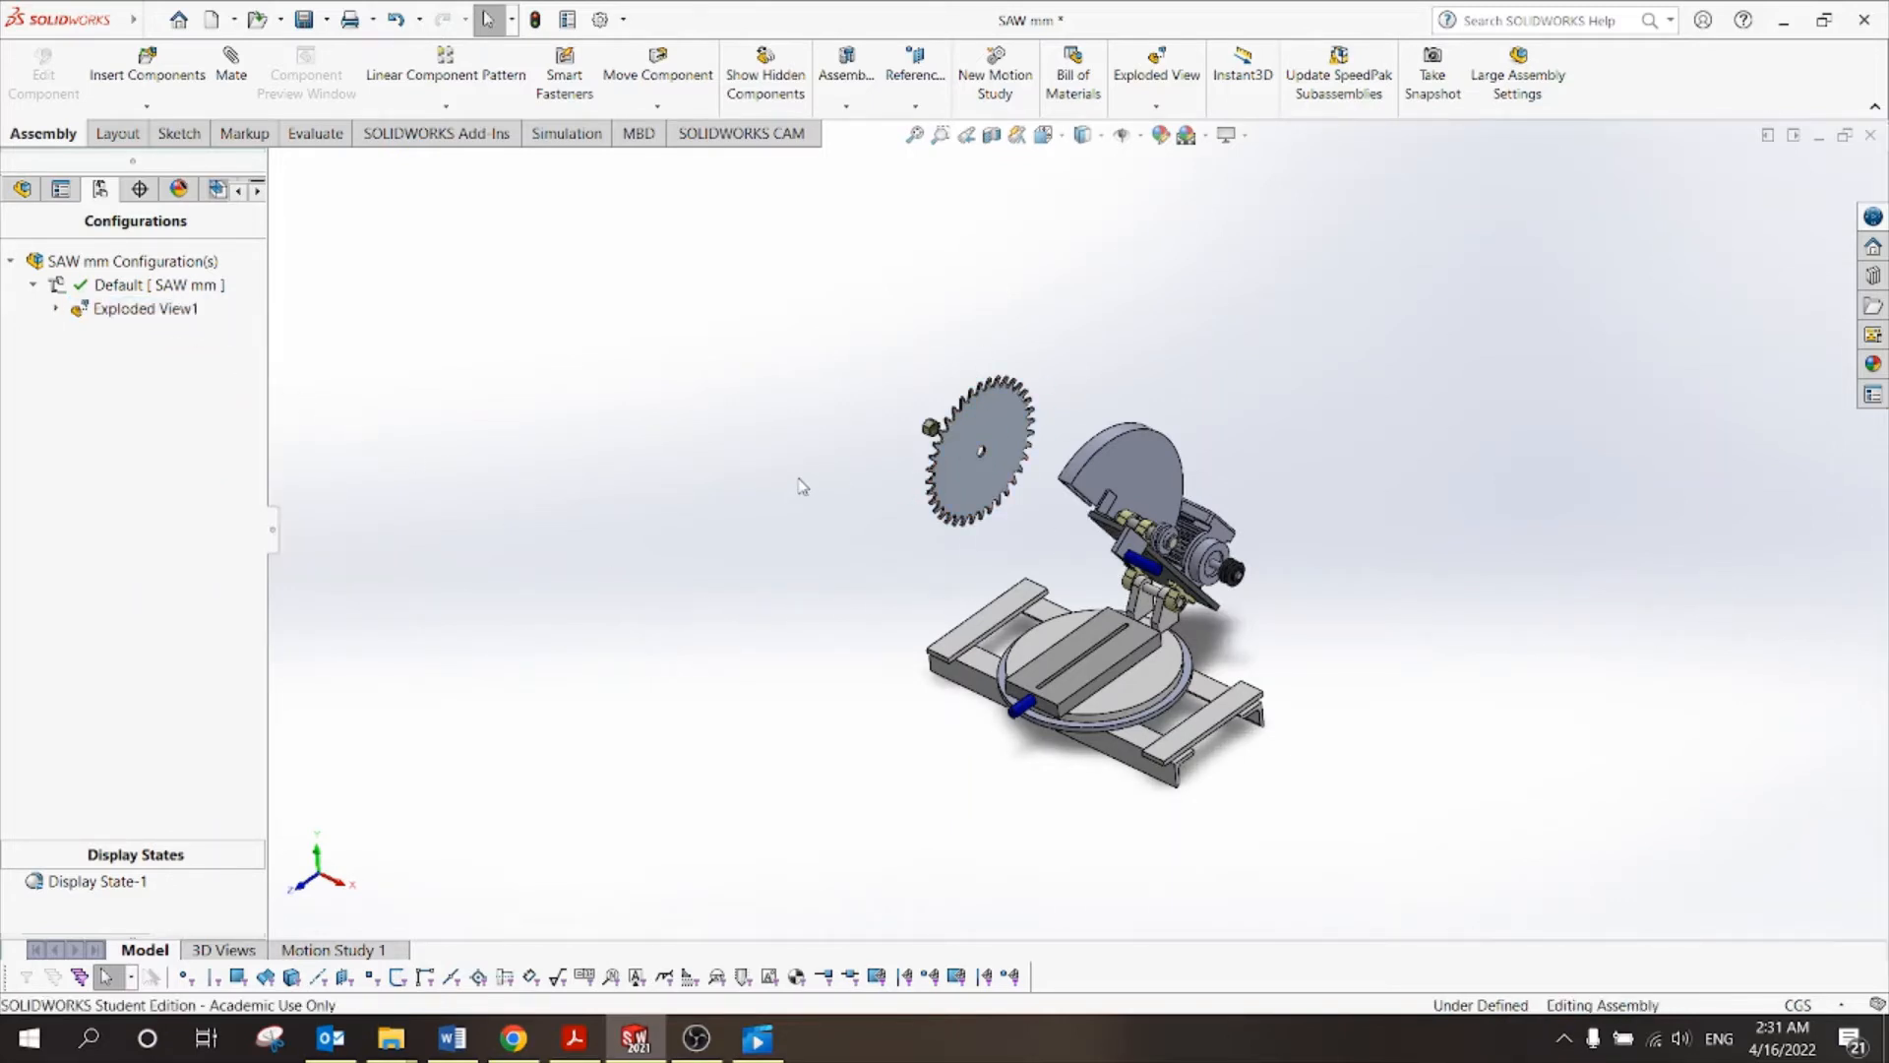
# Play the collapse animation of the exploded view and then its explode animation, closing the animation controls after each.
pyautogui.rightClick(179, 309)
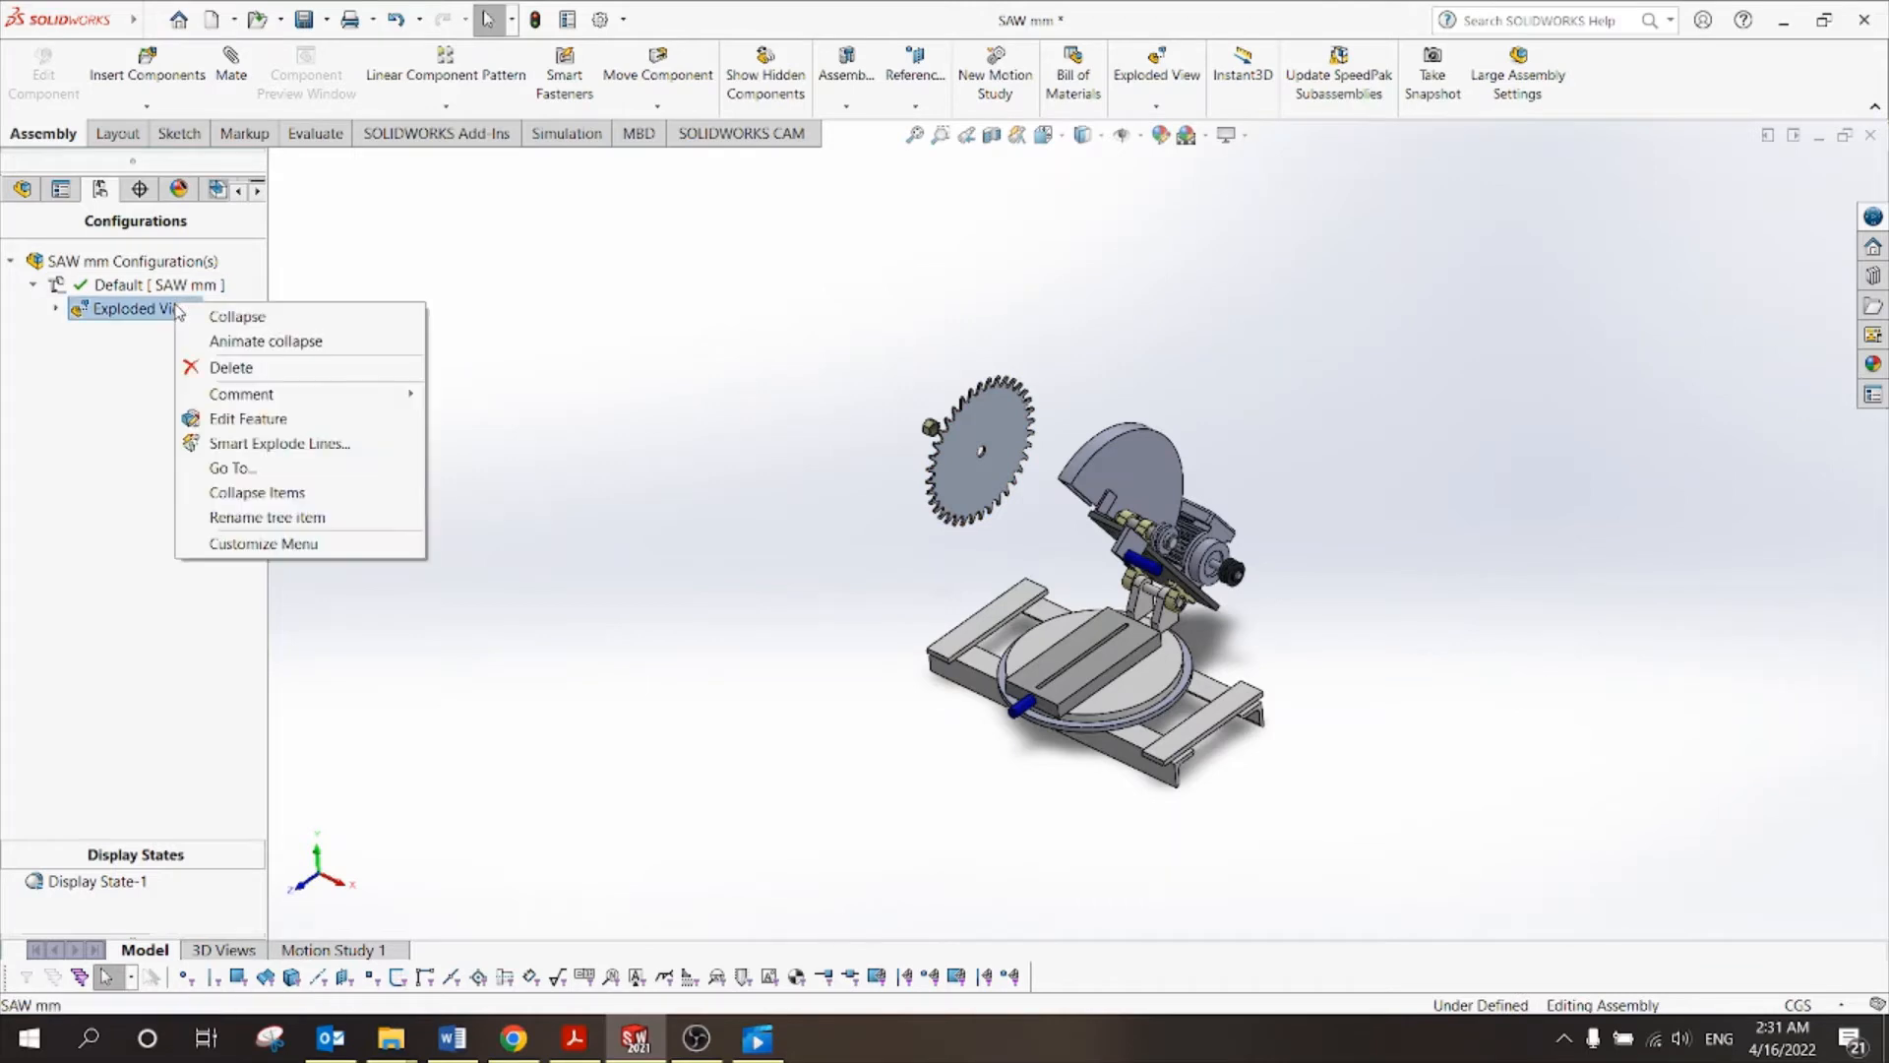
pyautogui.click(233, 342)
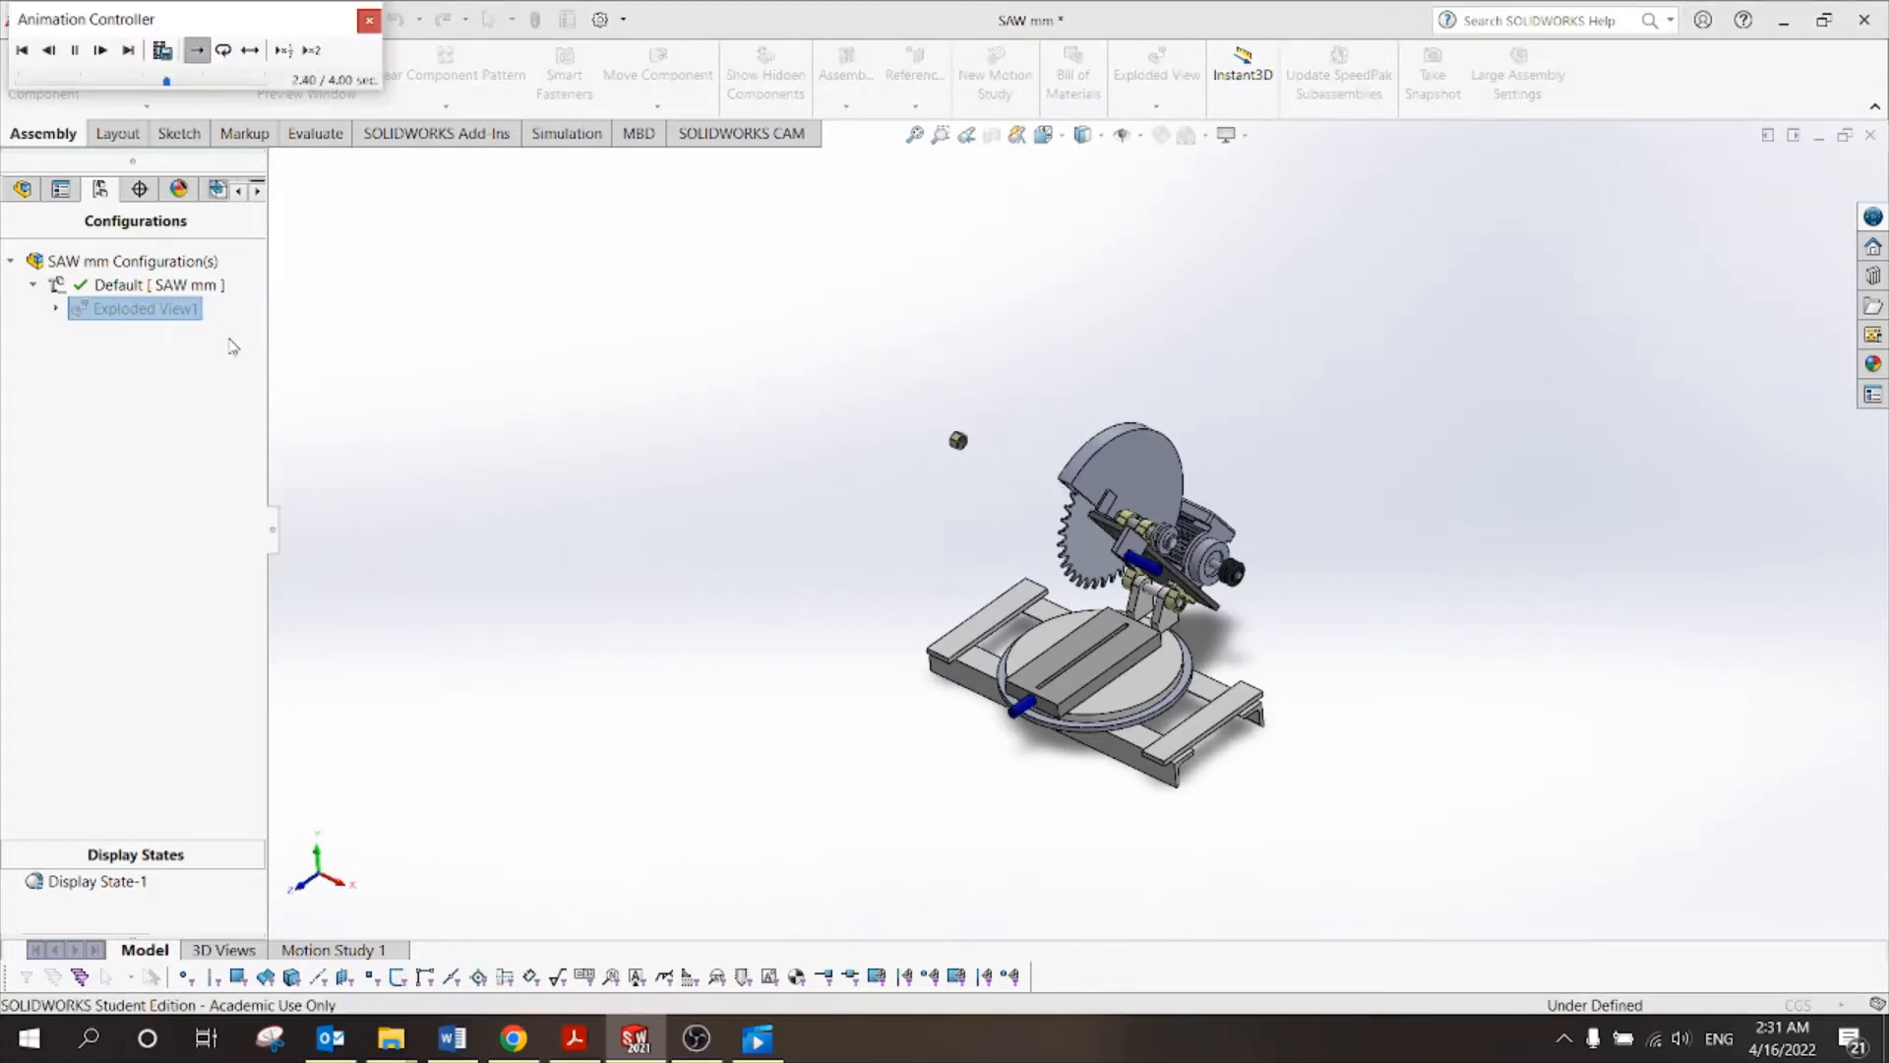
pyautogui.click(366, 21)
pyautogui.rightClick(158, 312)
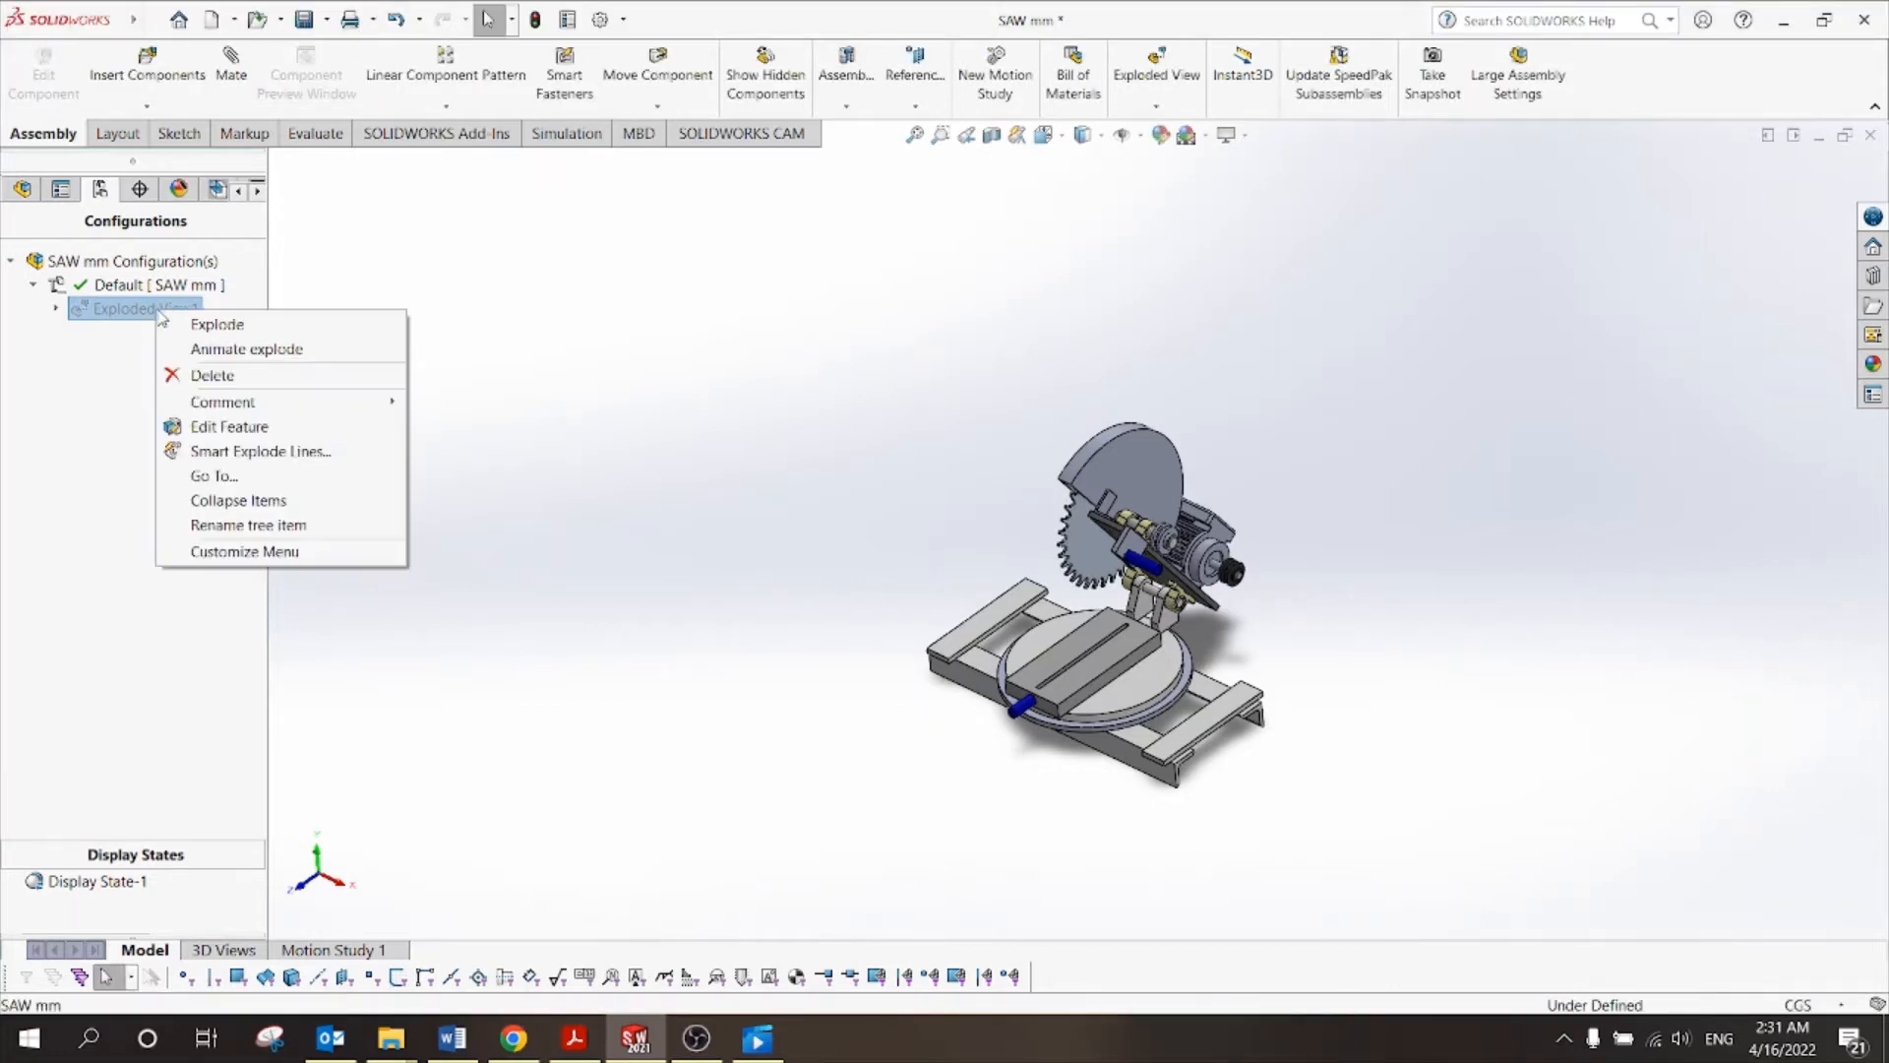
pyautogui.click(225, 351)
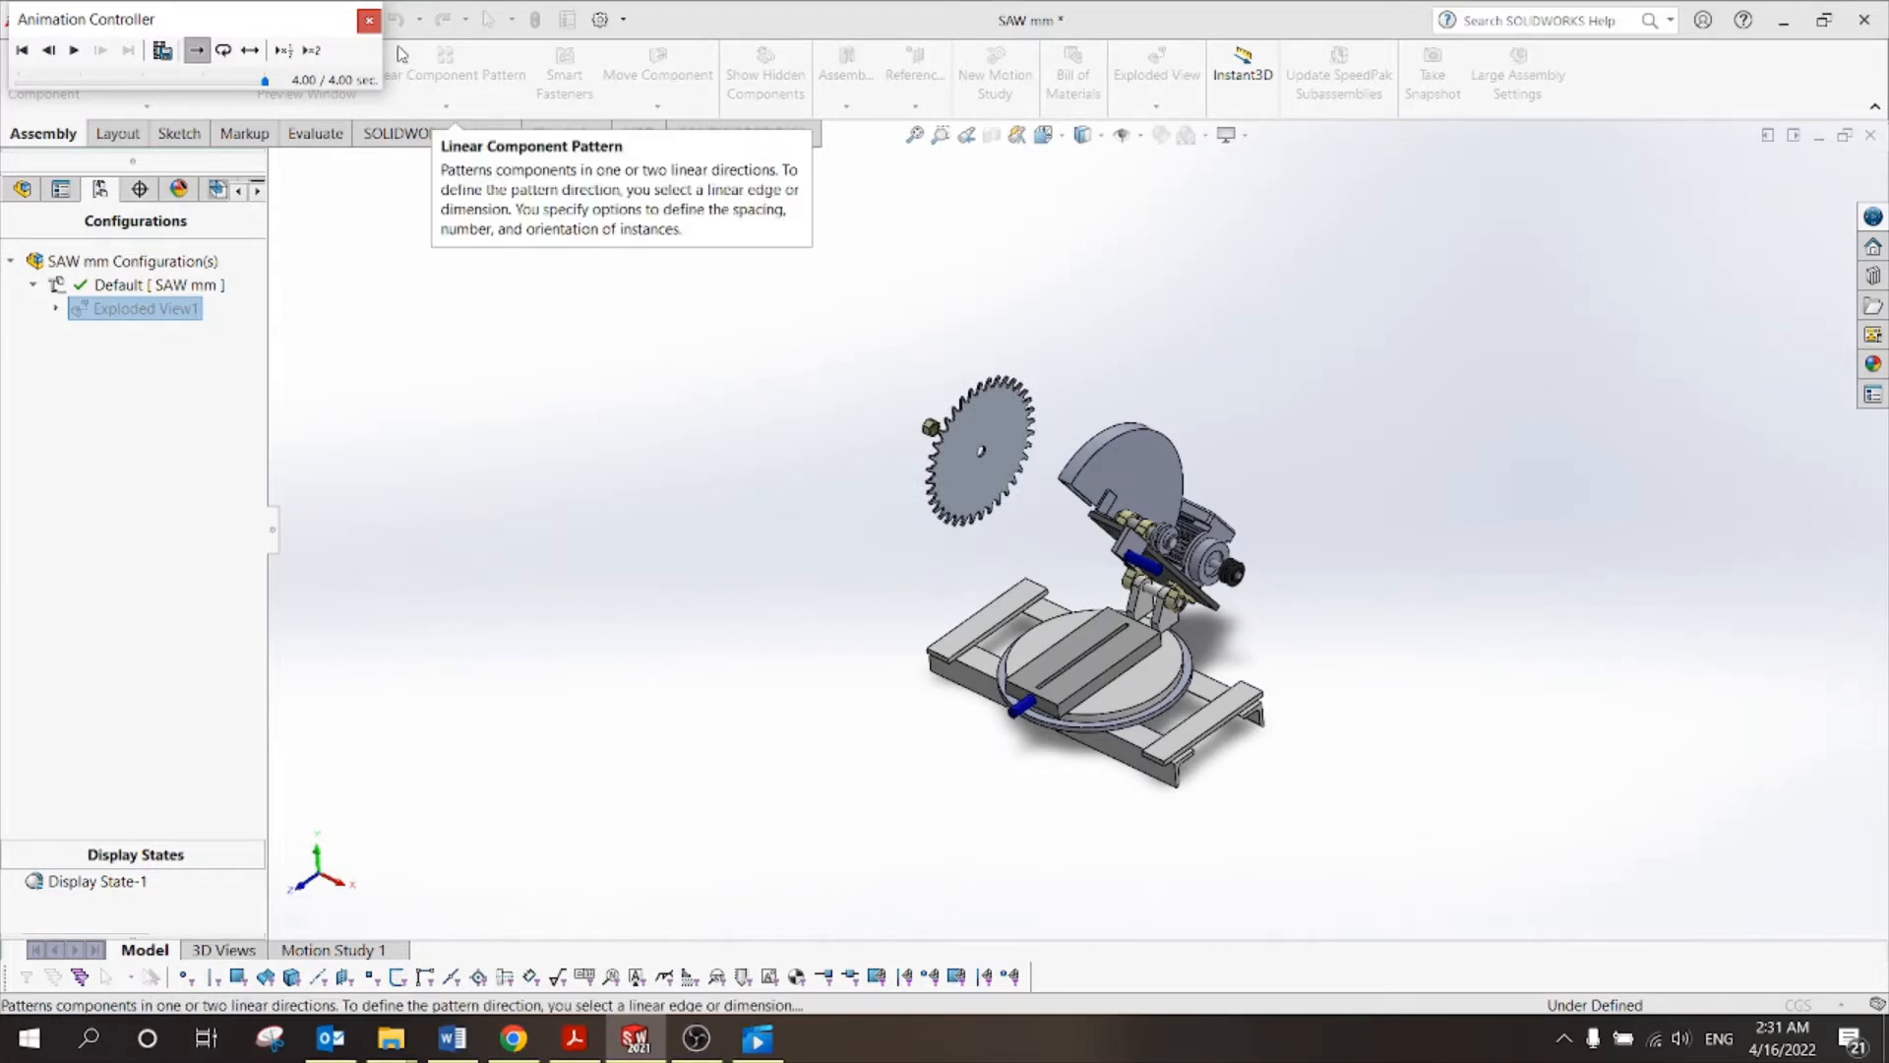
pyautogui.click(367, 21)
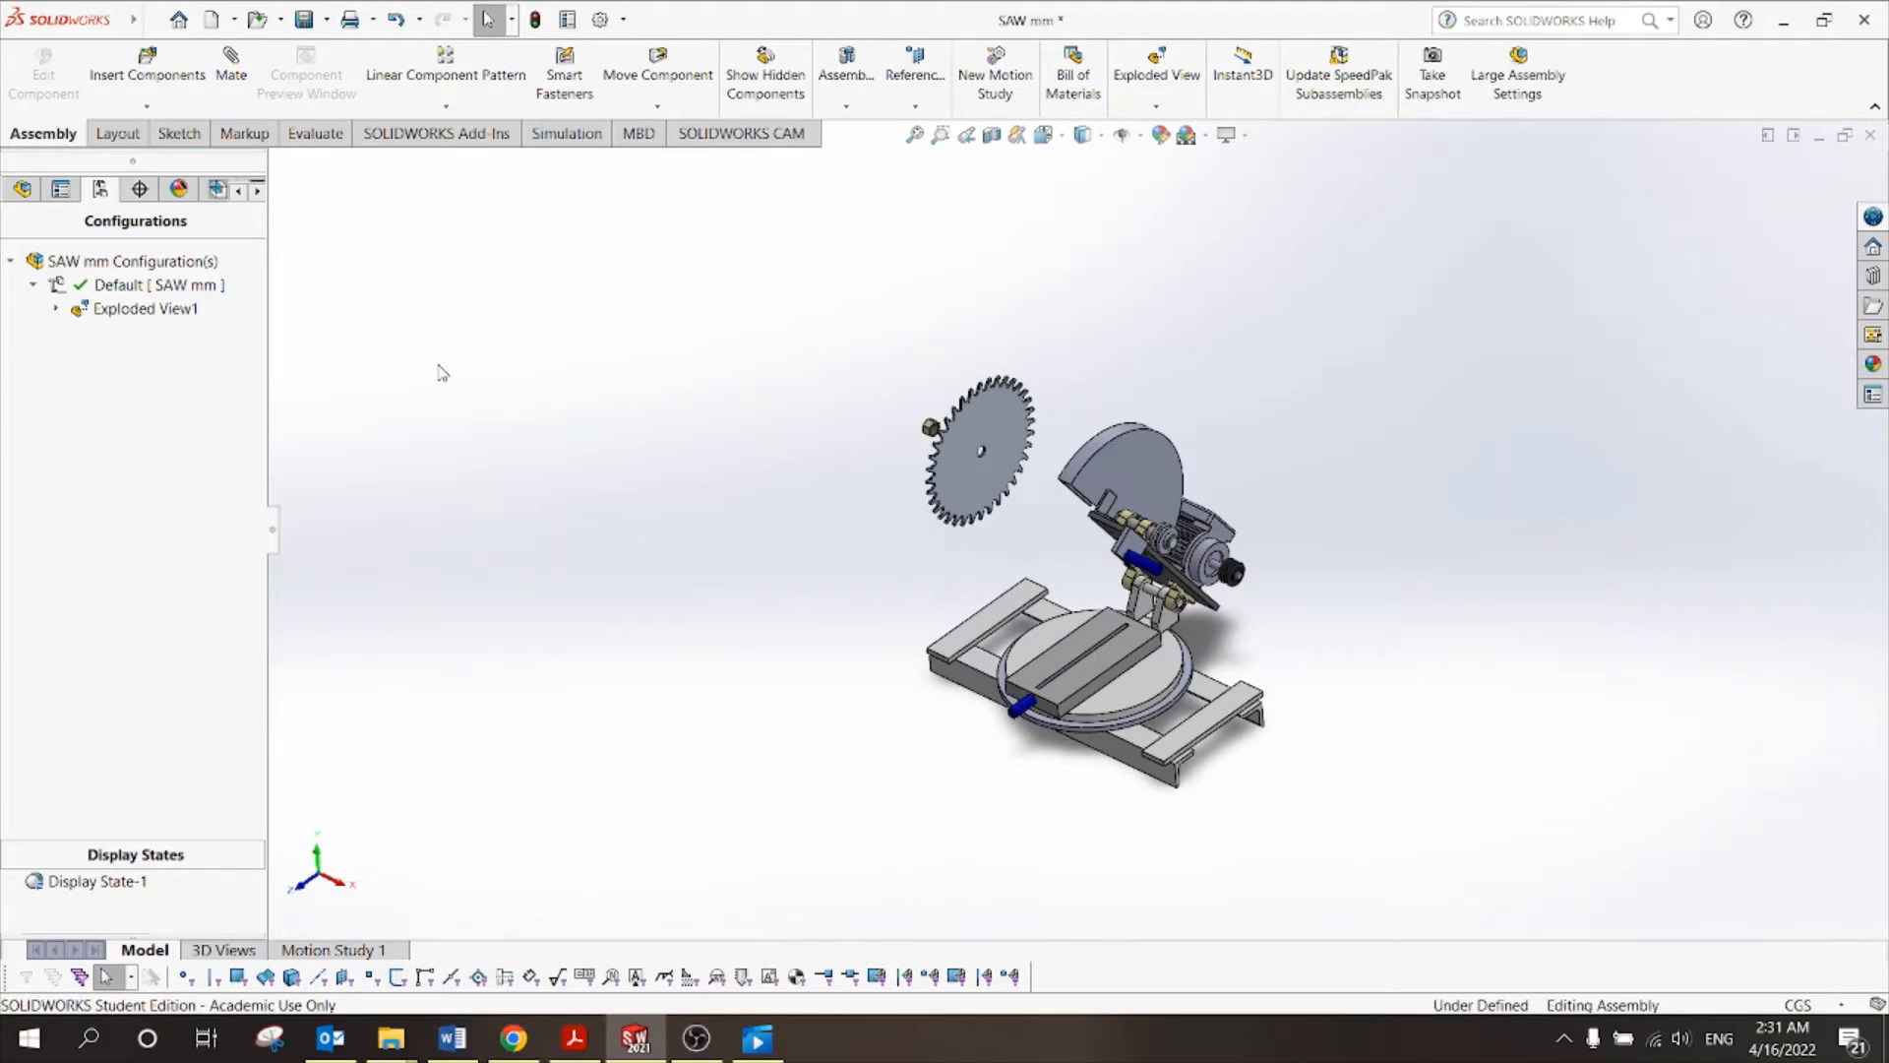
# Edit the exploded view and add a step moving the cover 10 cm along the reversed X axis, then reset the next step's settings.
pyautogui.rightClick(130, 318)
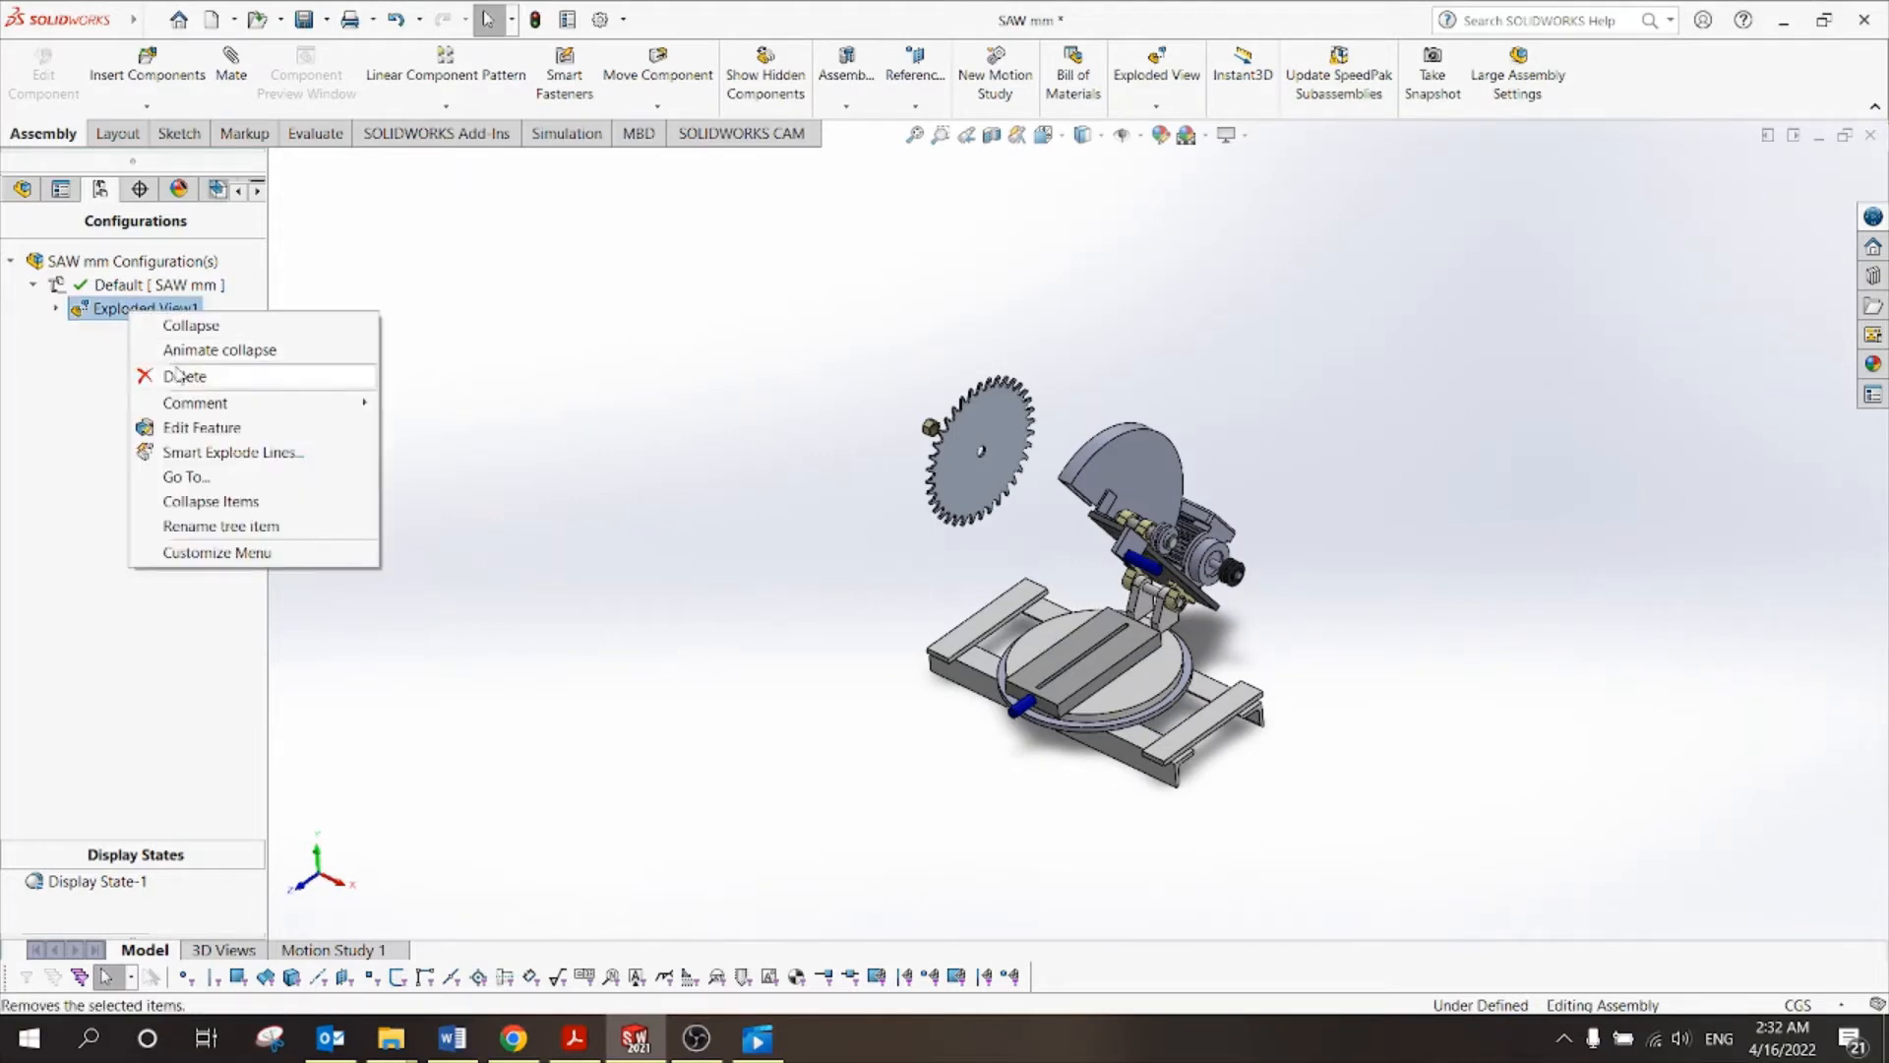
pyautogui.click(197, 429)
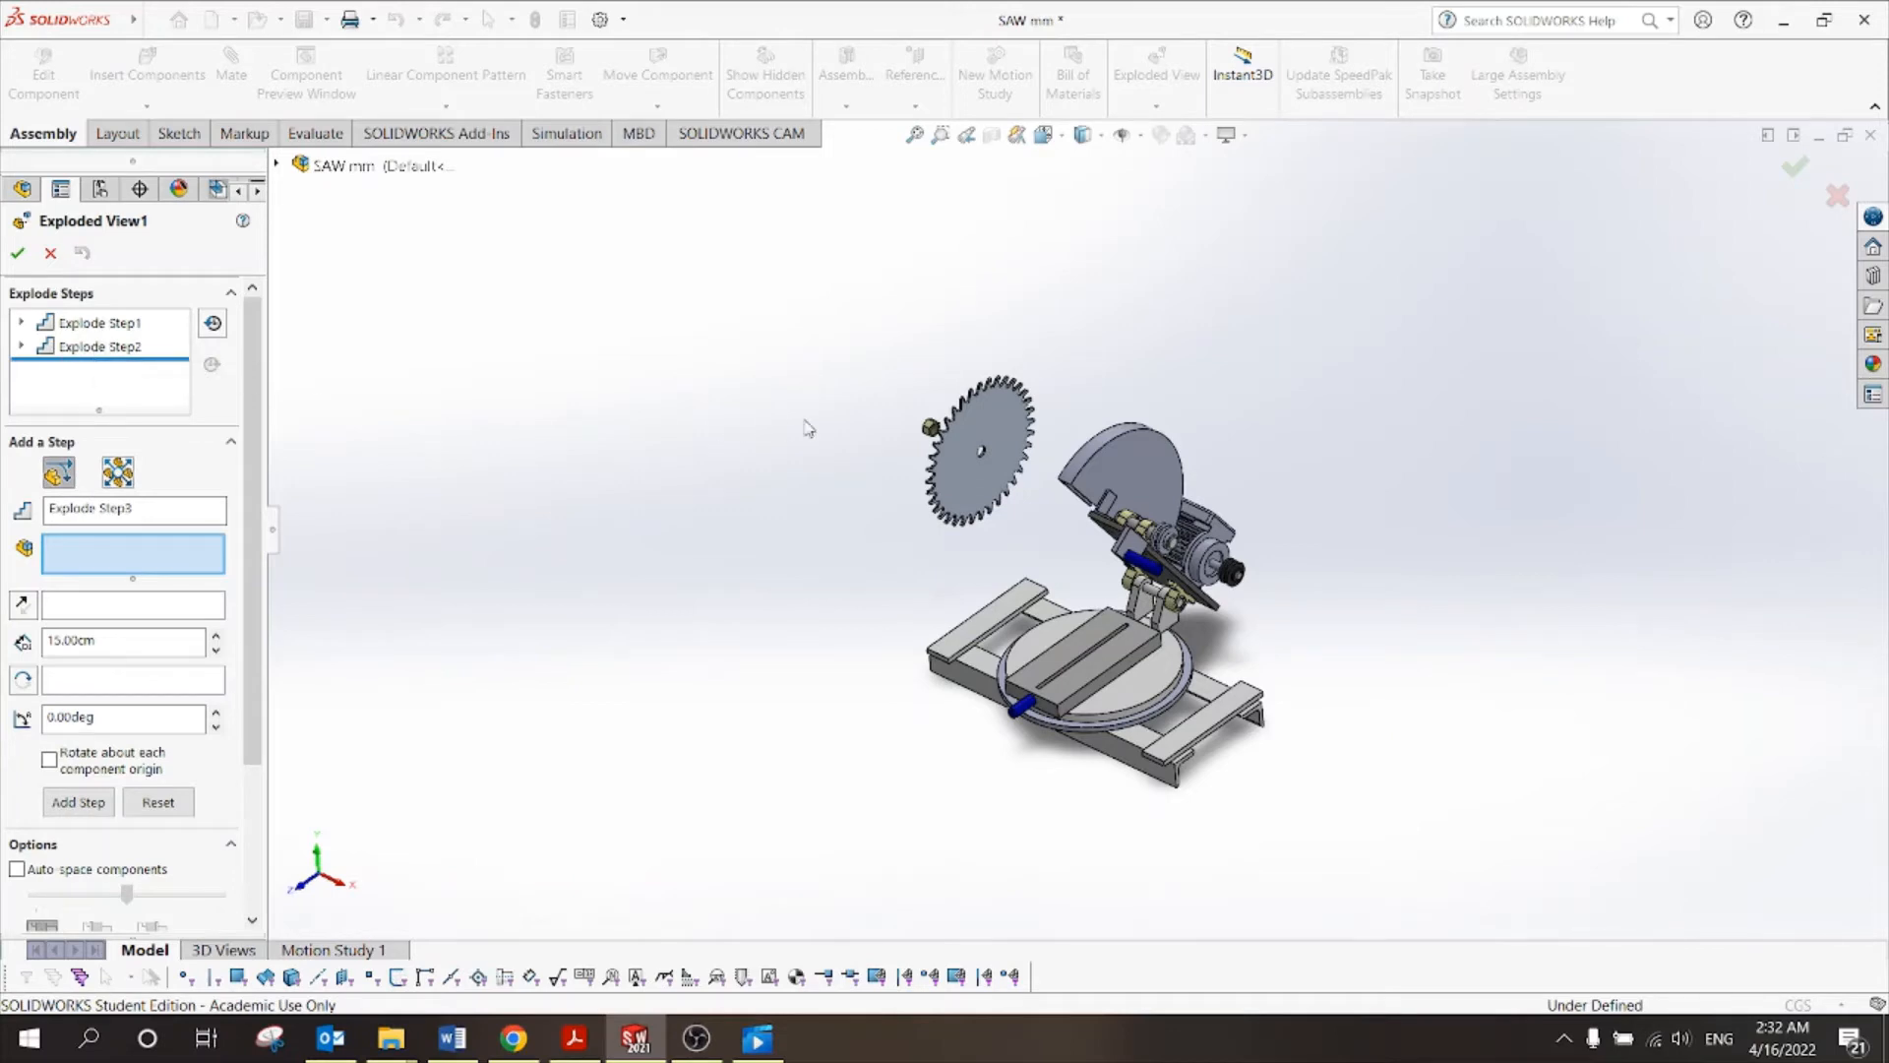
pyautogui.click(1144, 470)
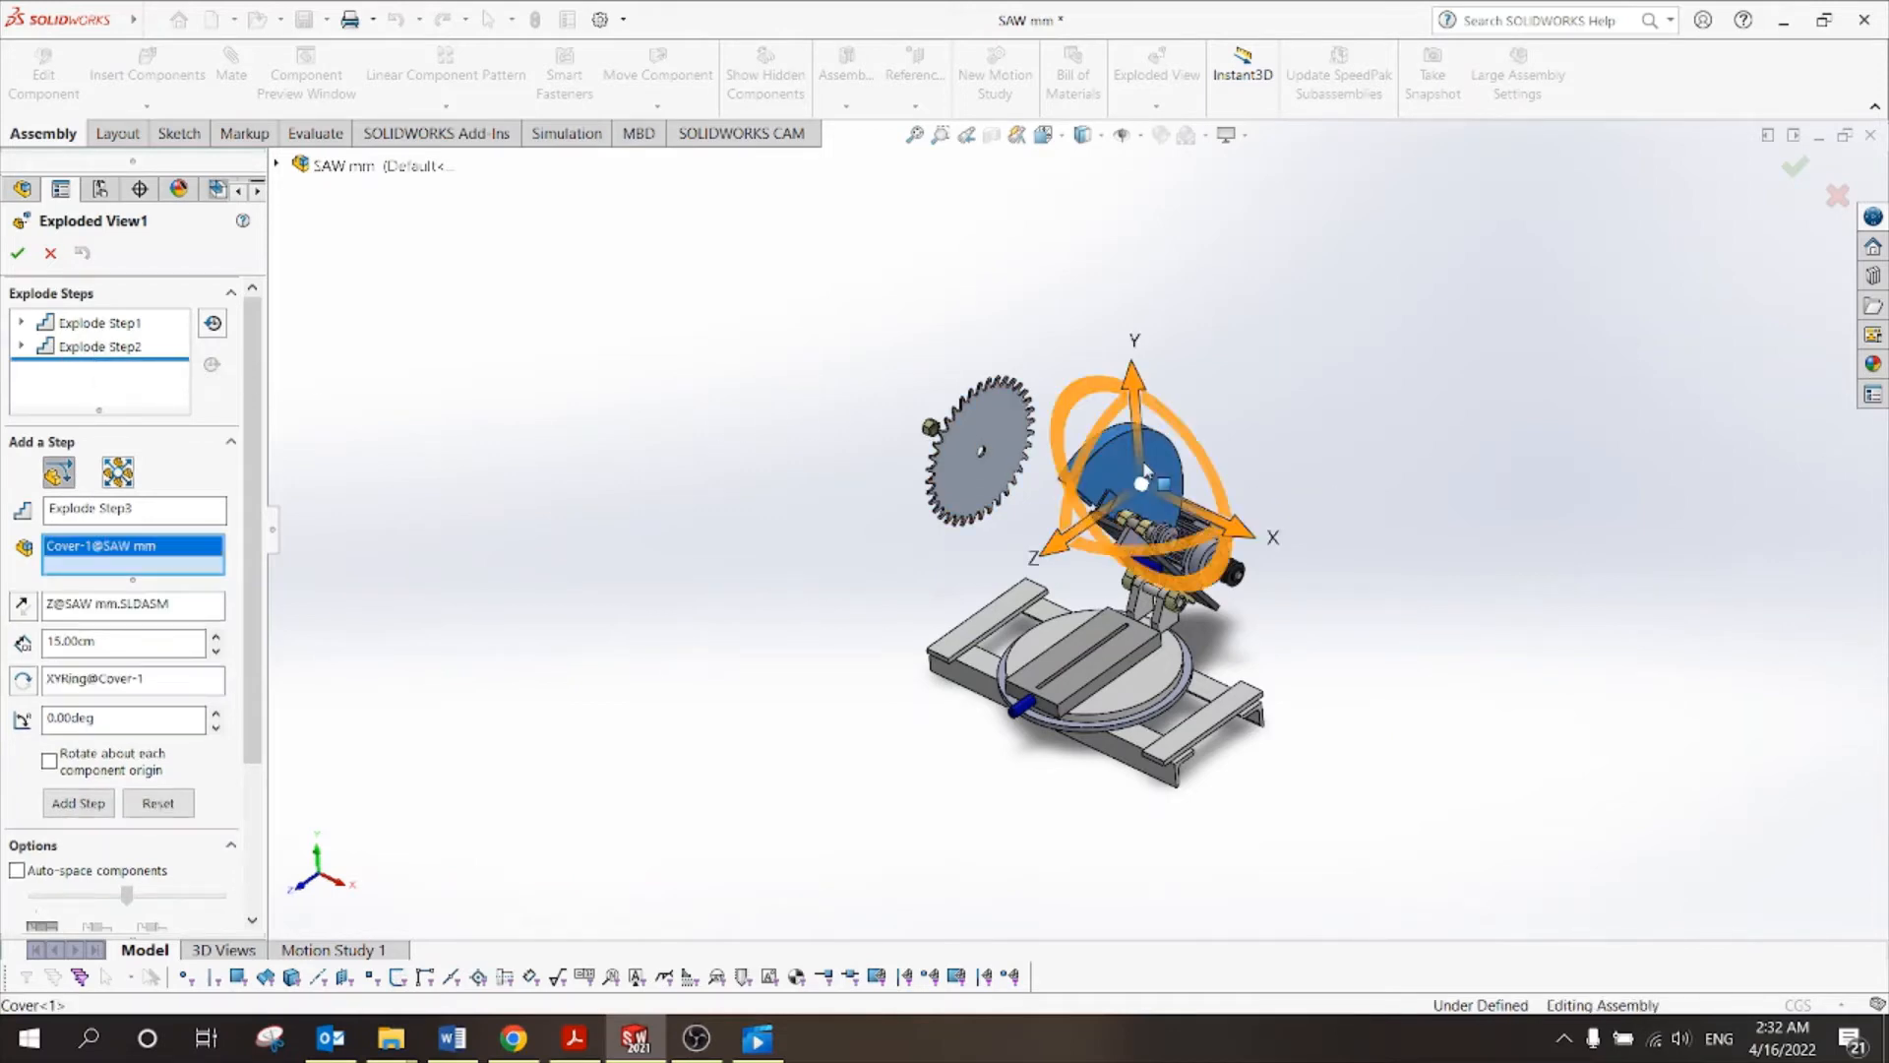
pyautogui.click(1248, 534)
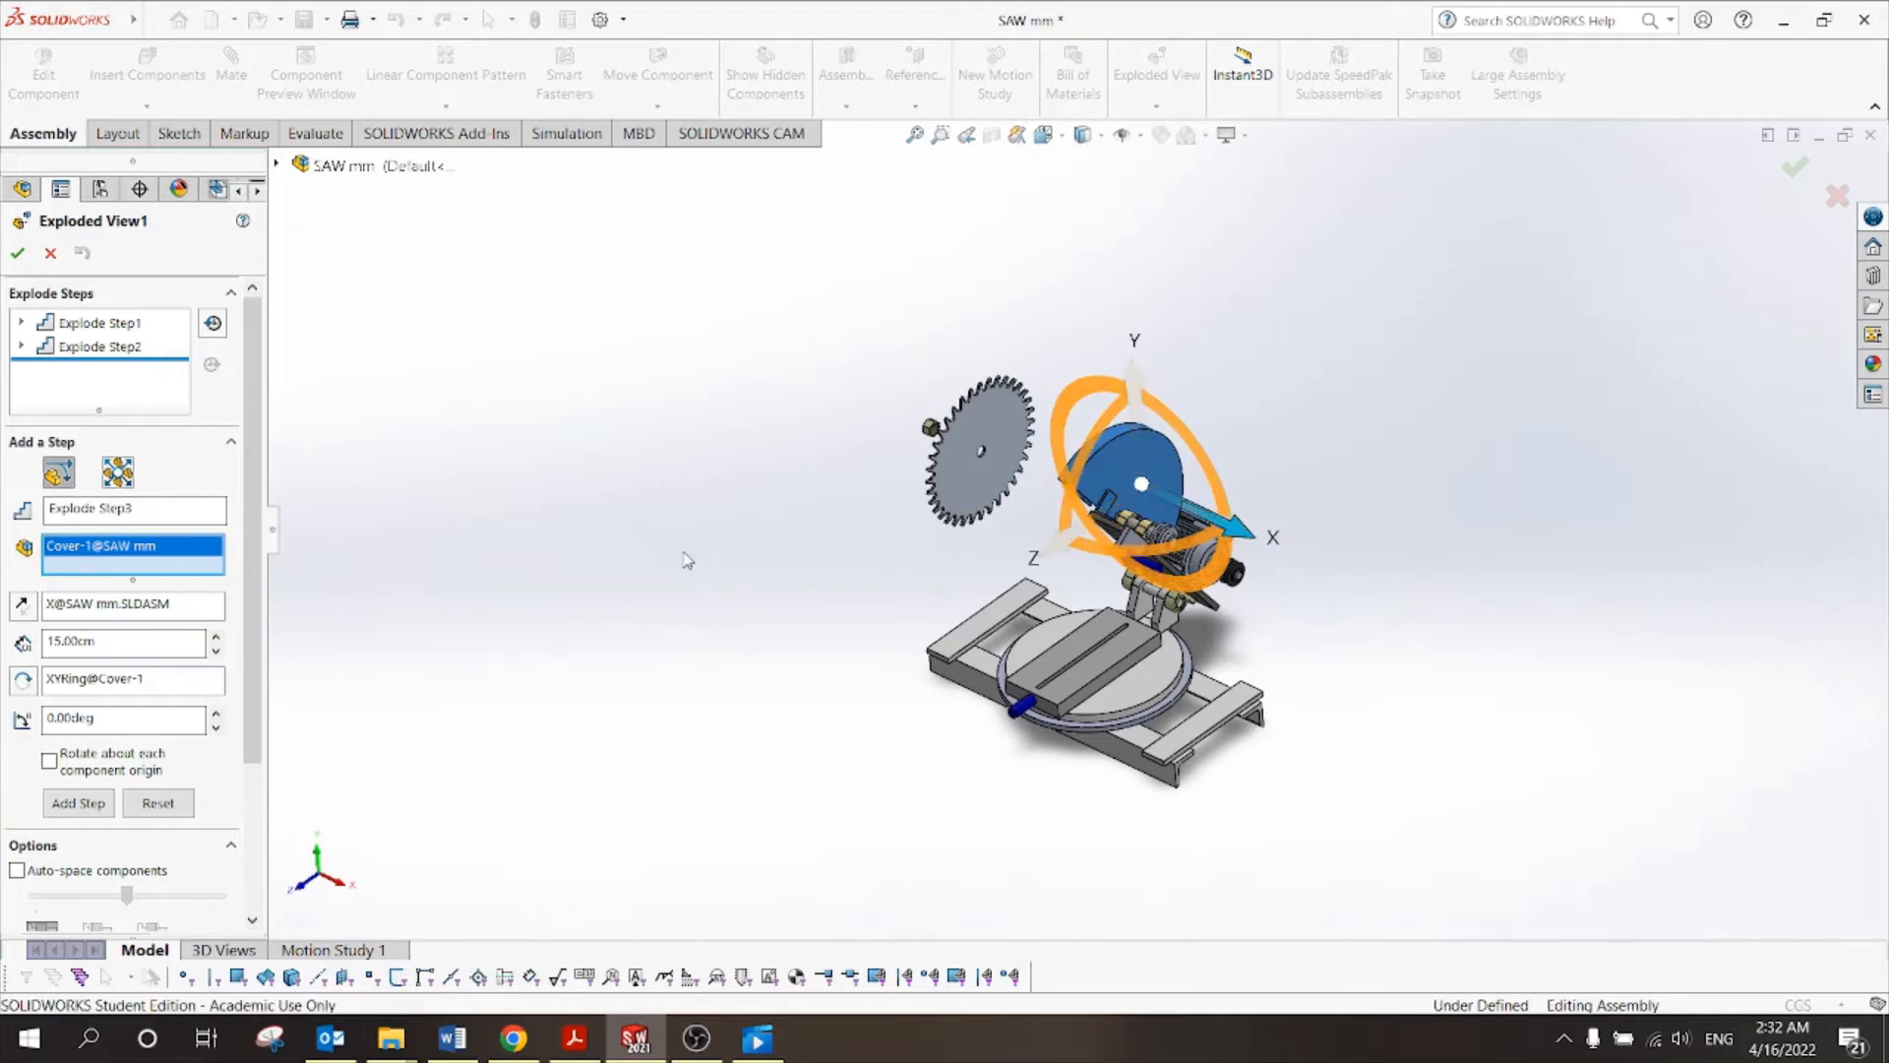
pyautogui.click(27, 607)
pyautogui.doubleClick(64, 643)
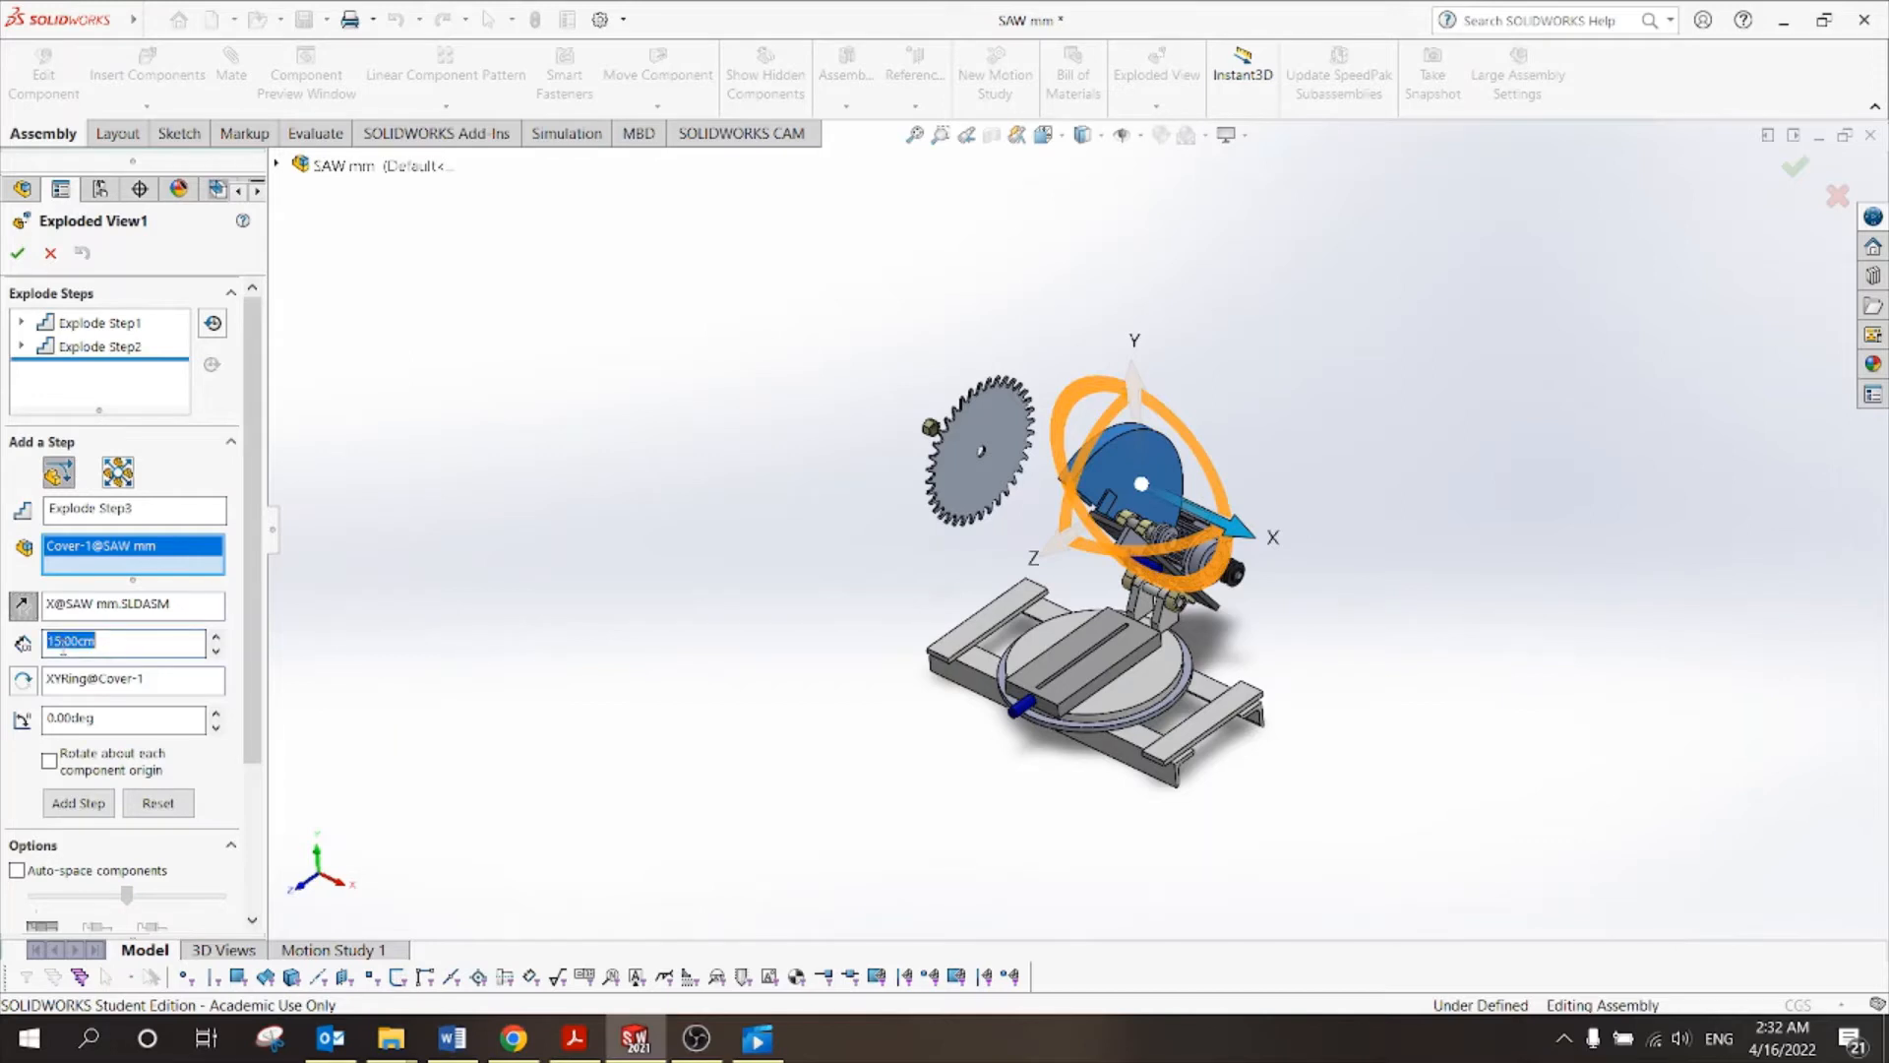
pyautogui.write('1')
pyautogui.click(78, 803)
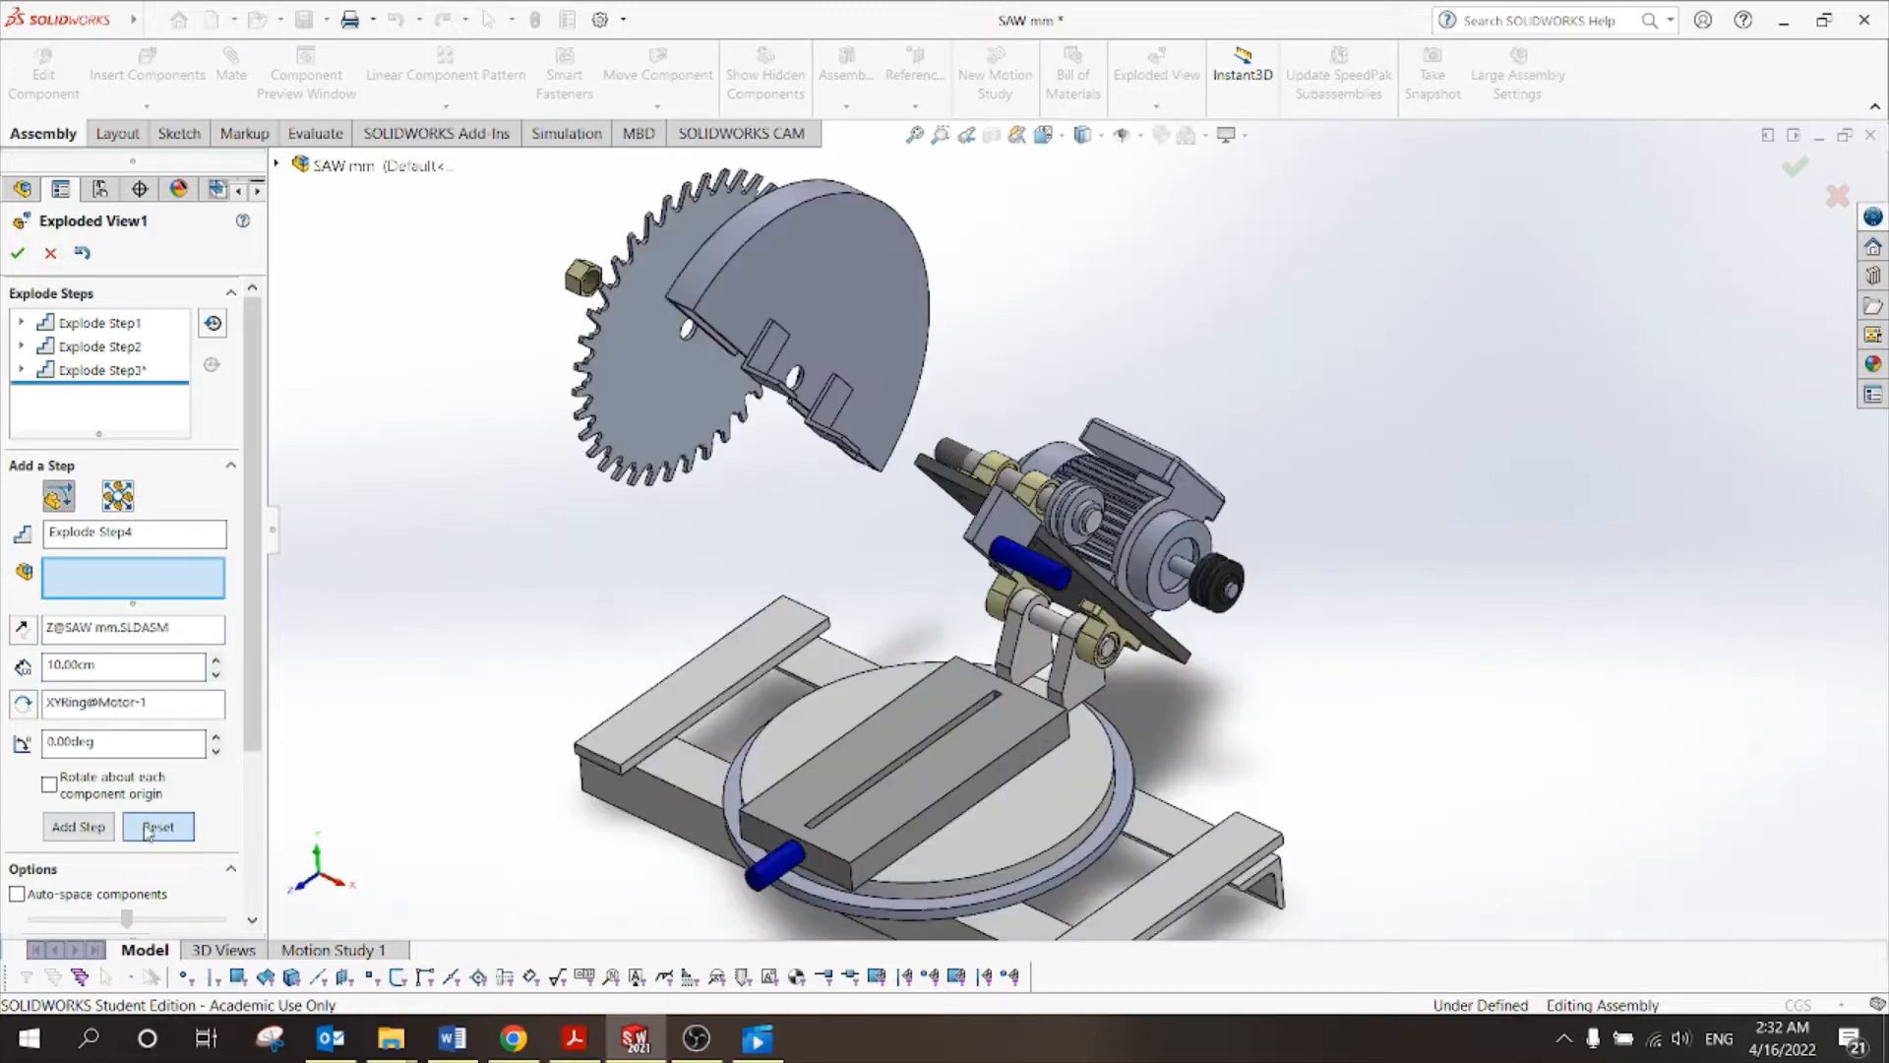
pyautogui.click(158, 827)
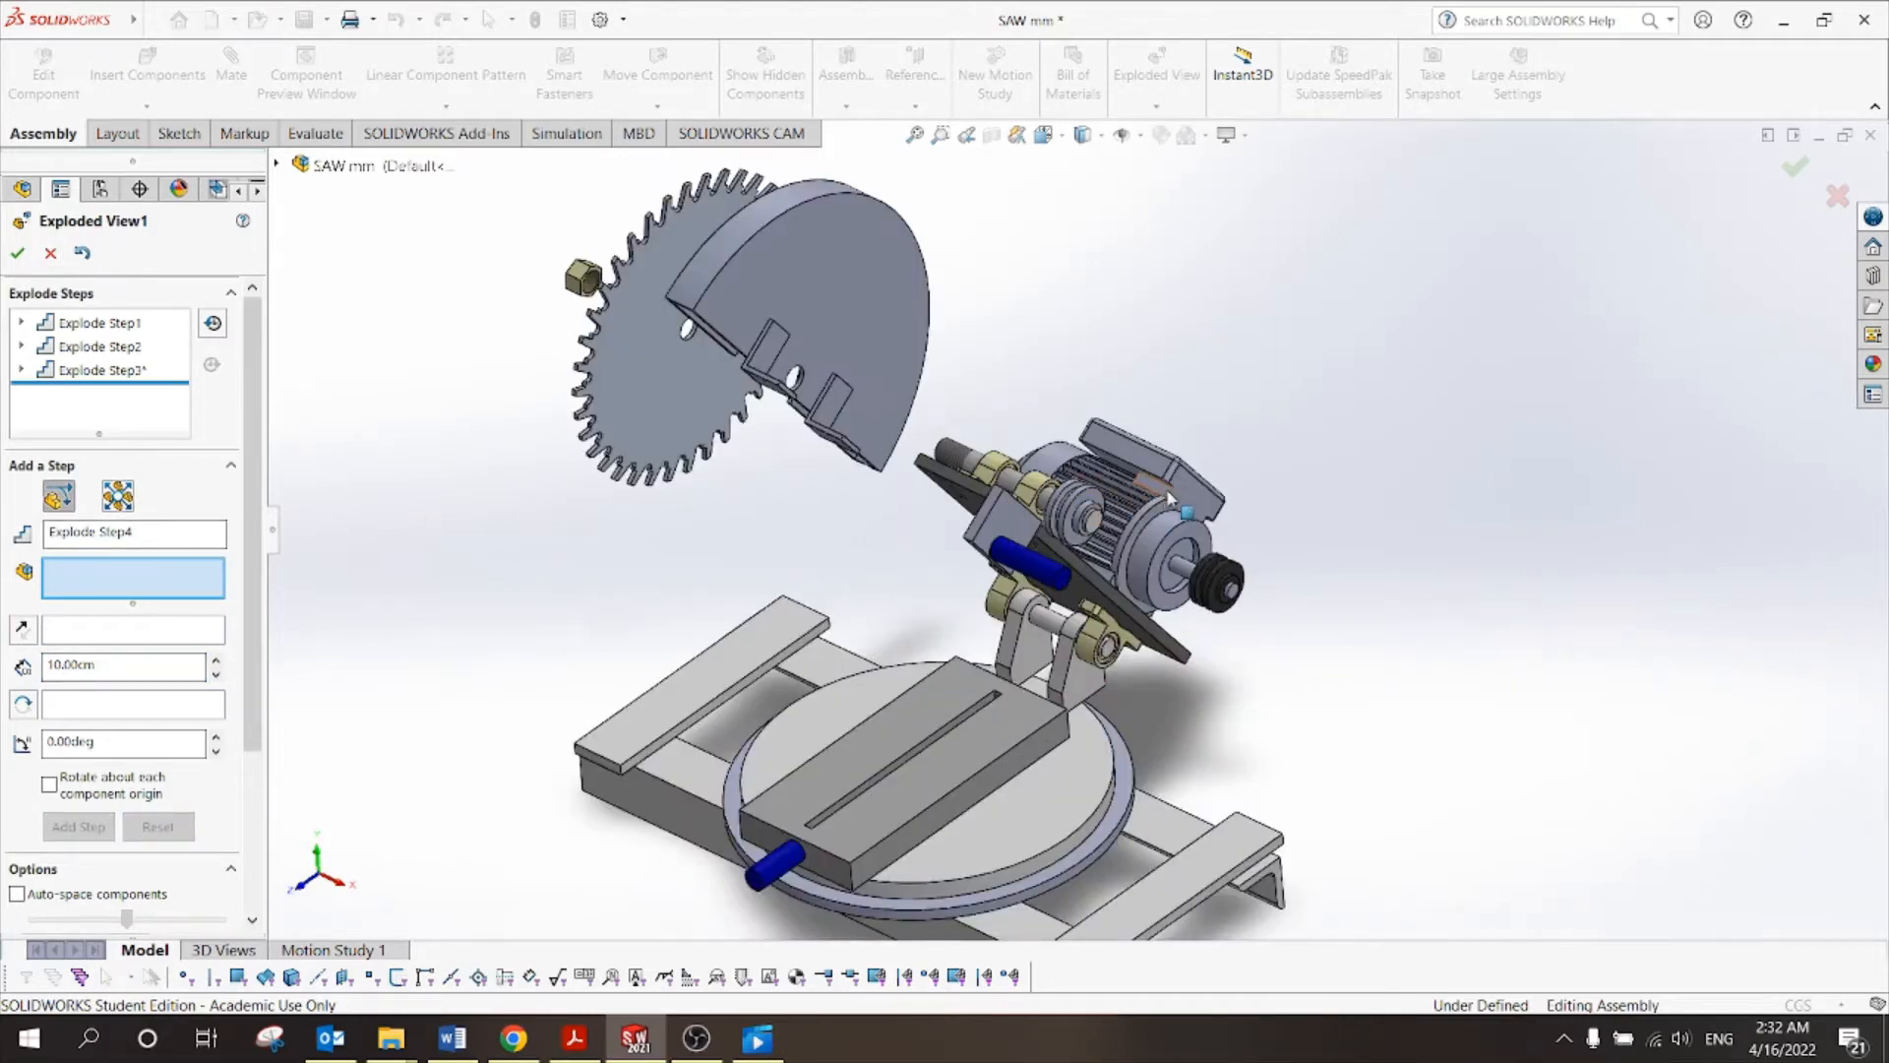
# Add an explode step moving the motor 20 cm along the Y axis.
pyautogui.click(1140, 566)
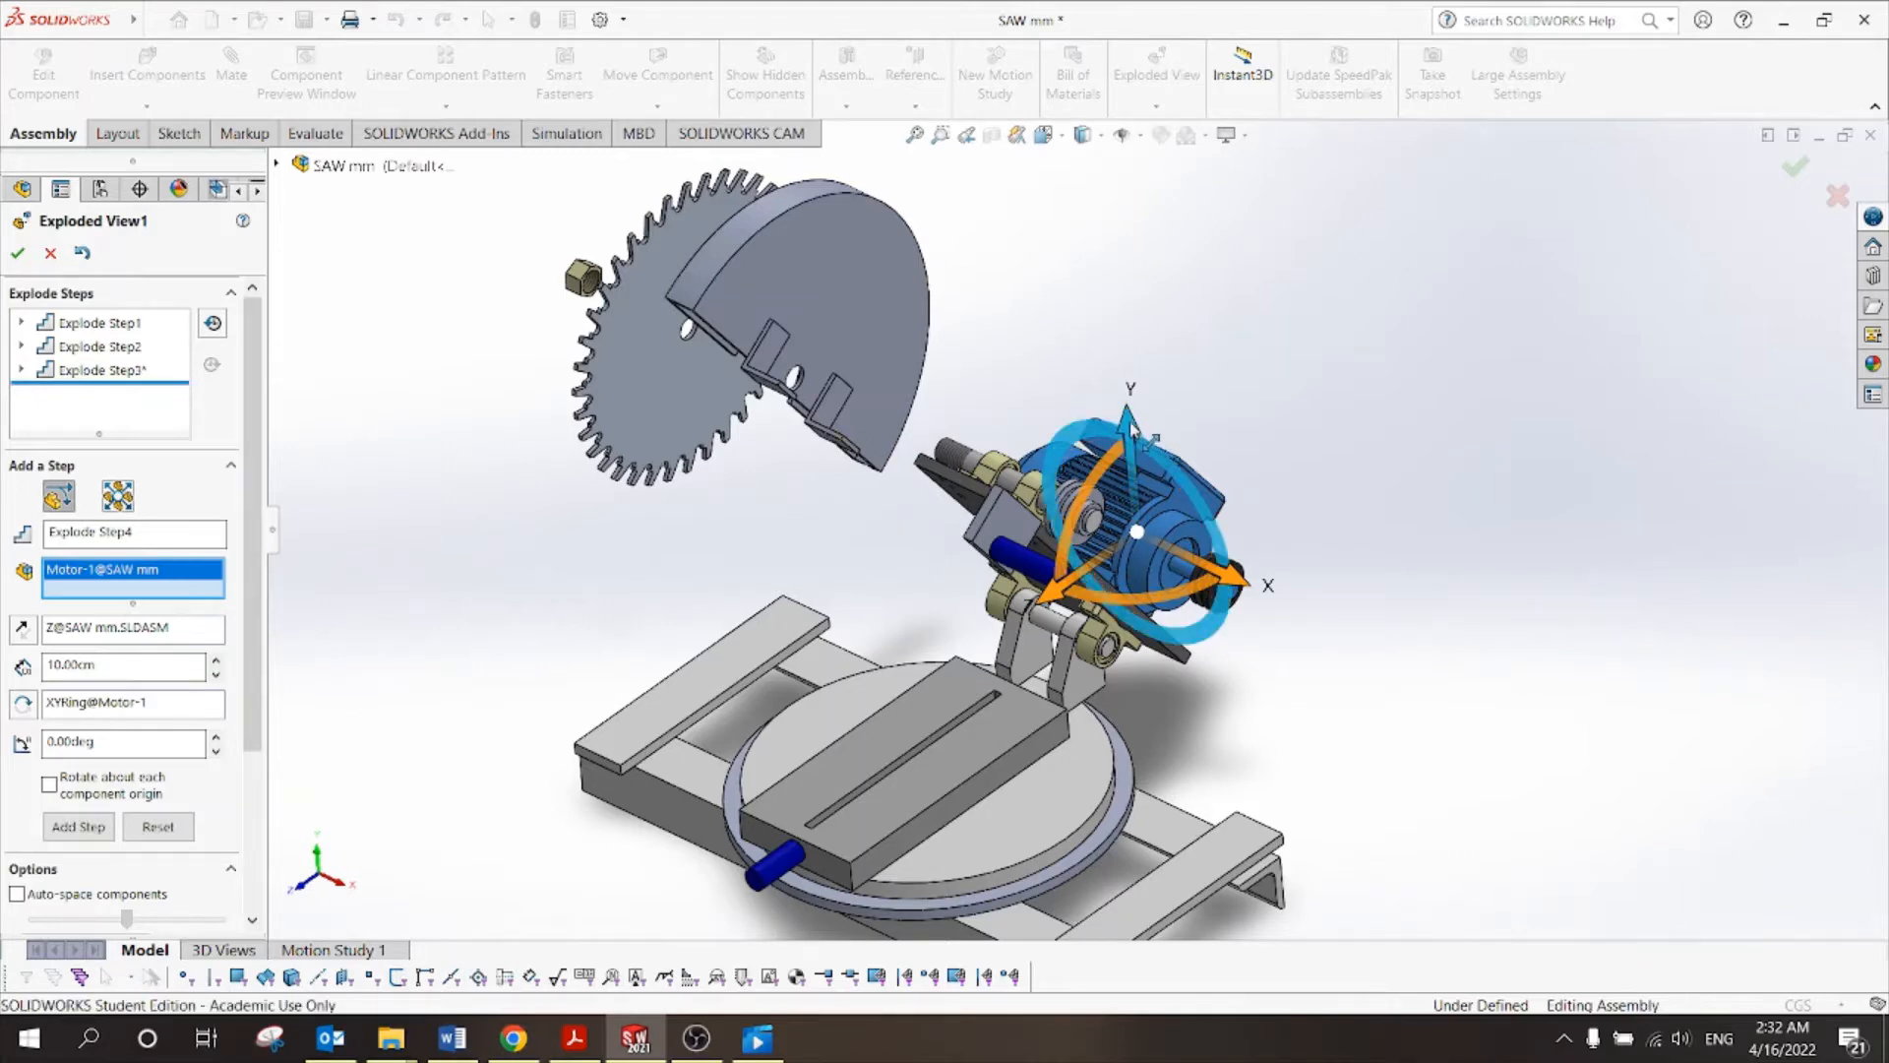
pyautogui.click(1133, 433)
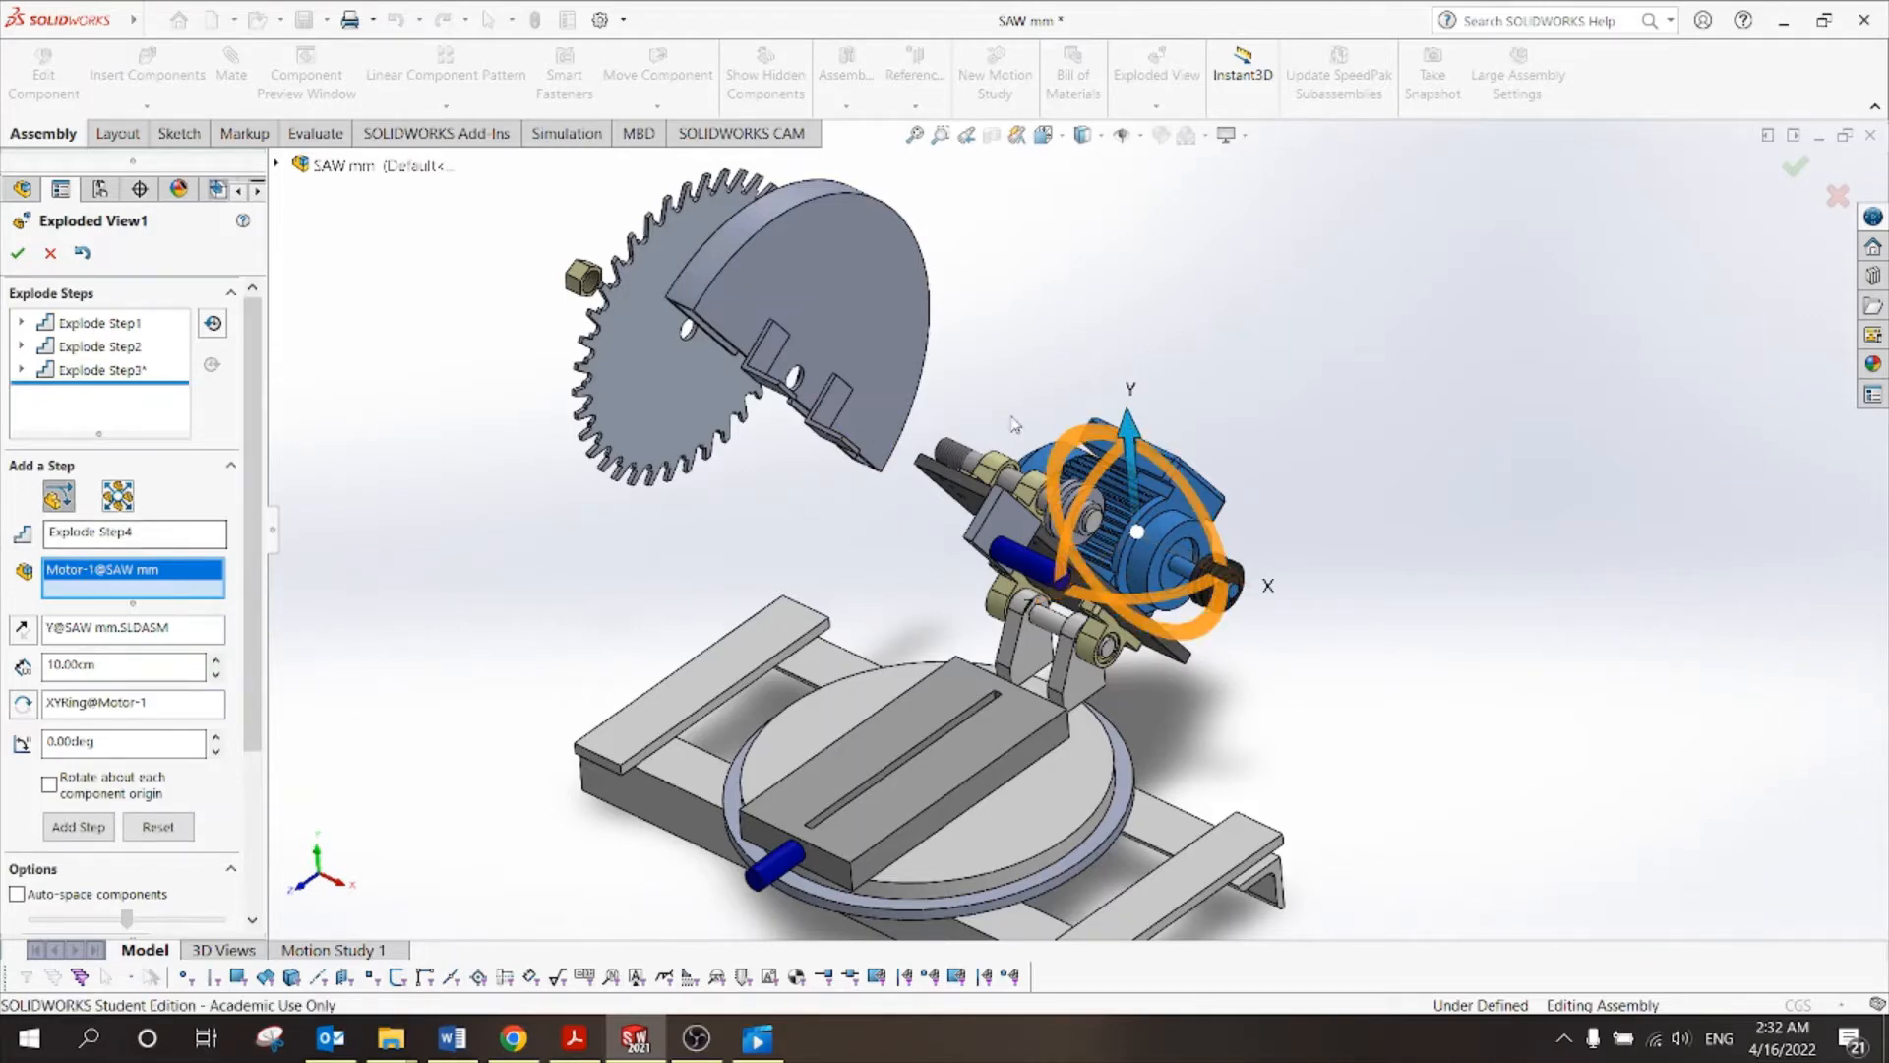
pyautogui.doubleClick(61, 664)
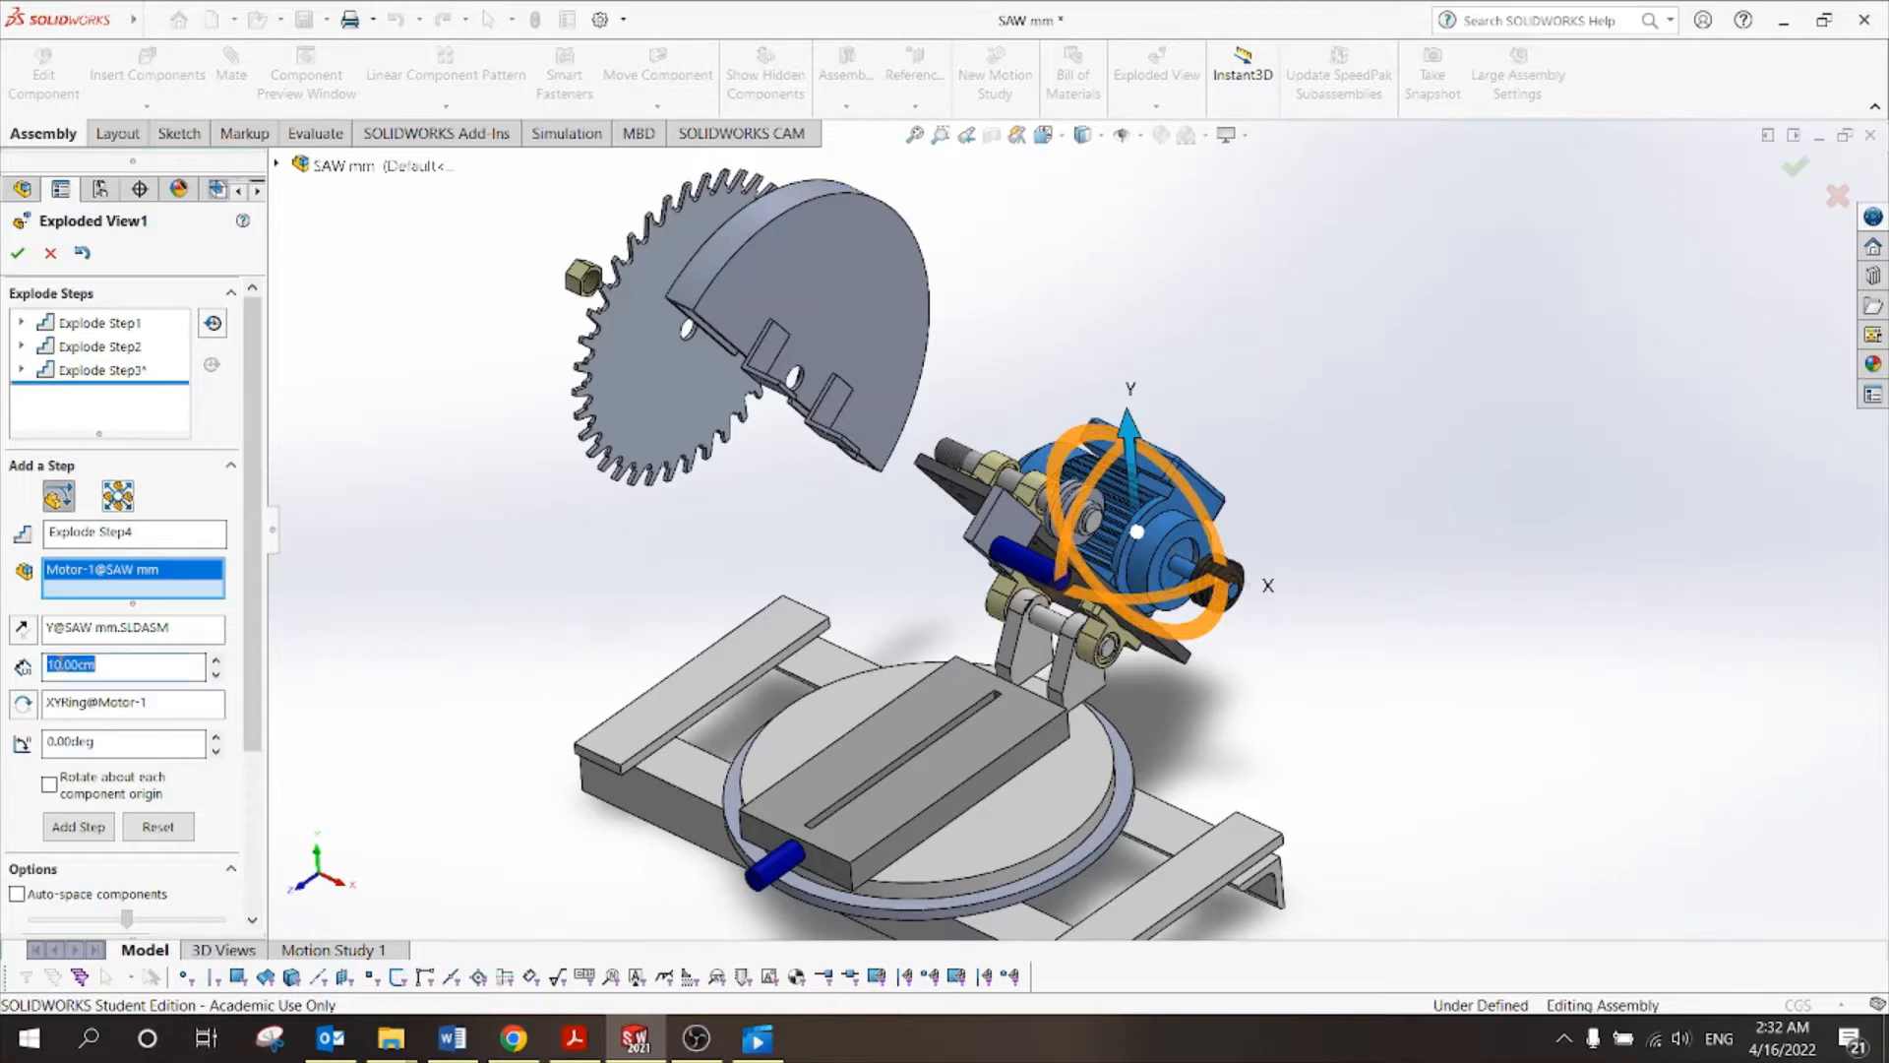
pyautogui.write('20')
pyautogui.click(78, 827)
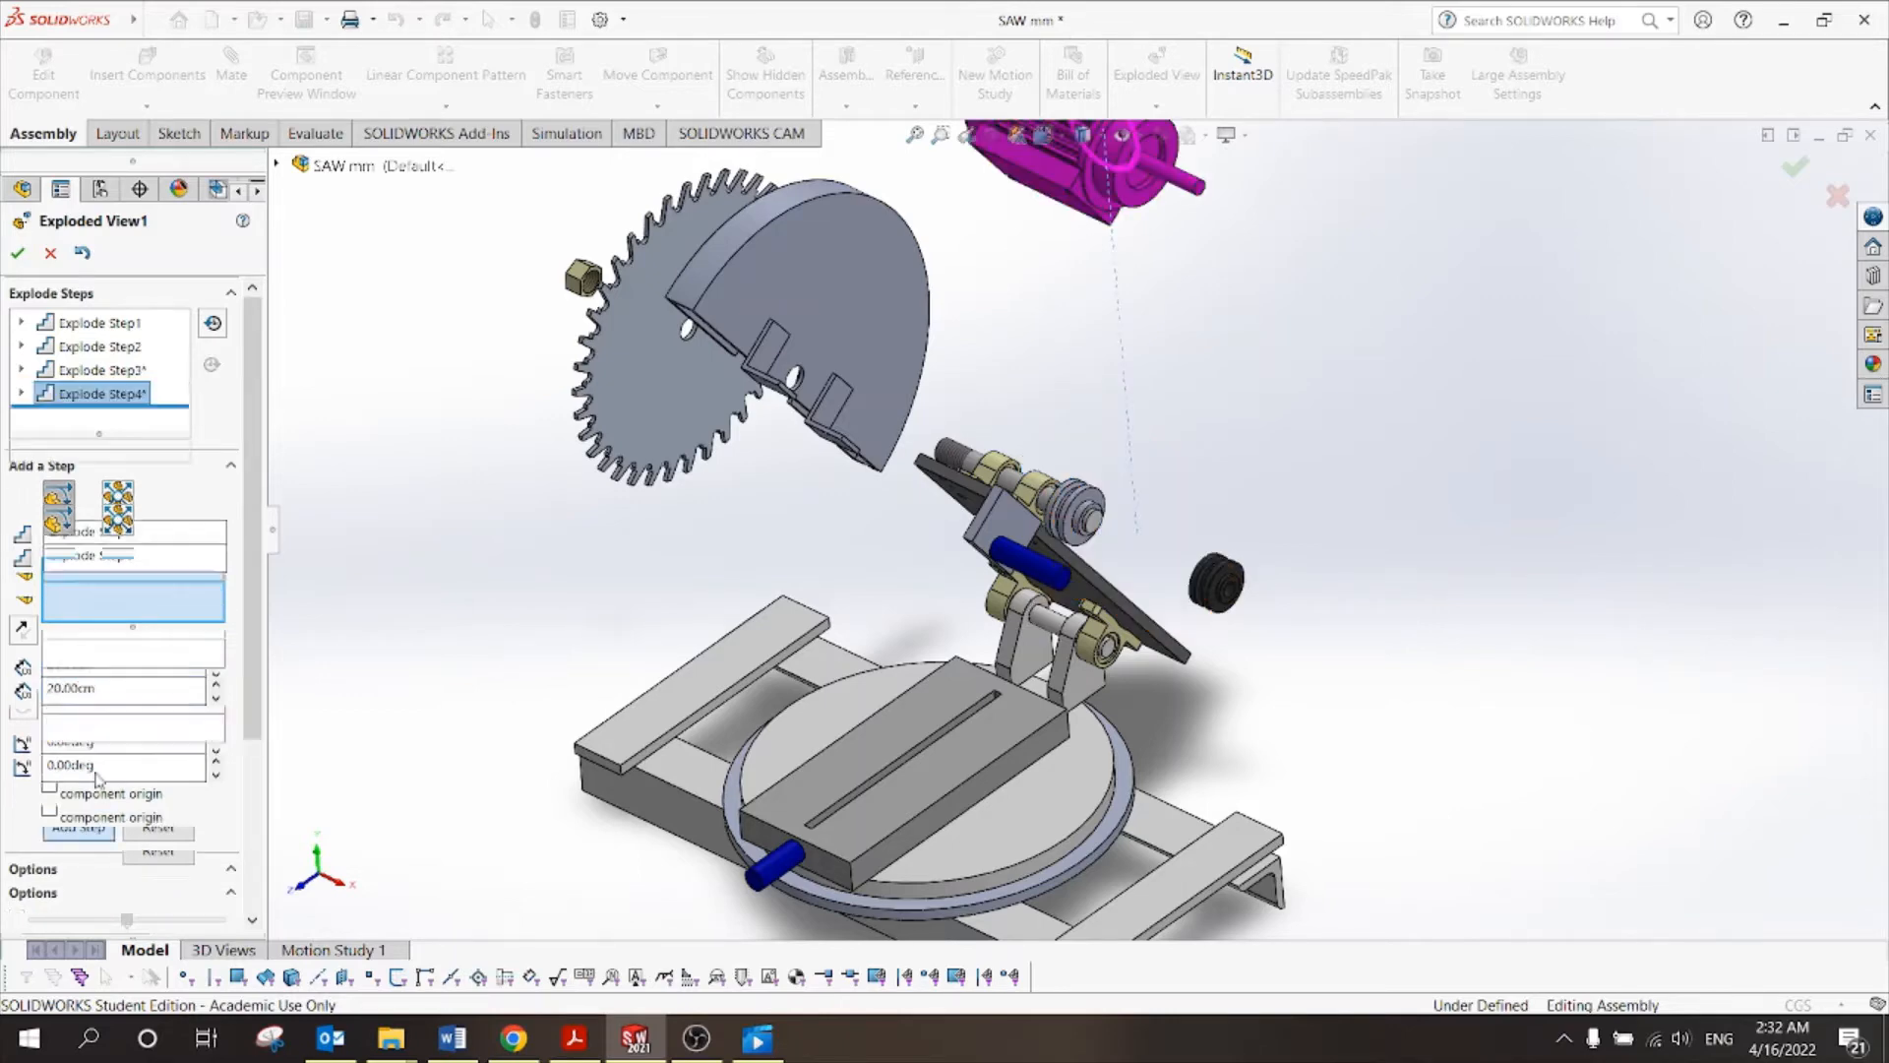
# Edit the motor's explode step to include the motor pulley as well, and finish the edit.
pyautogui.scroll(5, 979, 758)
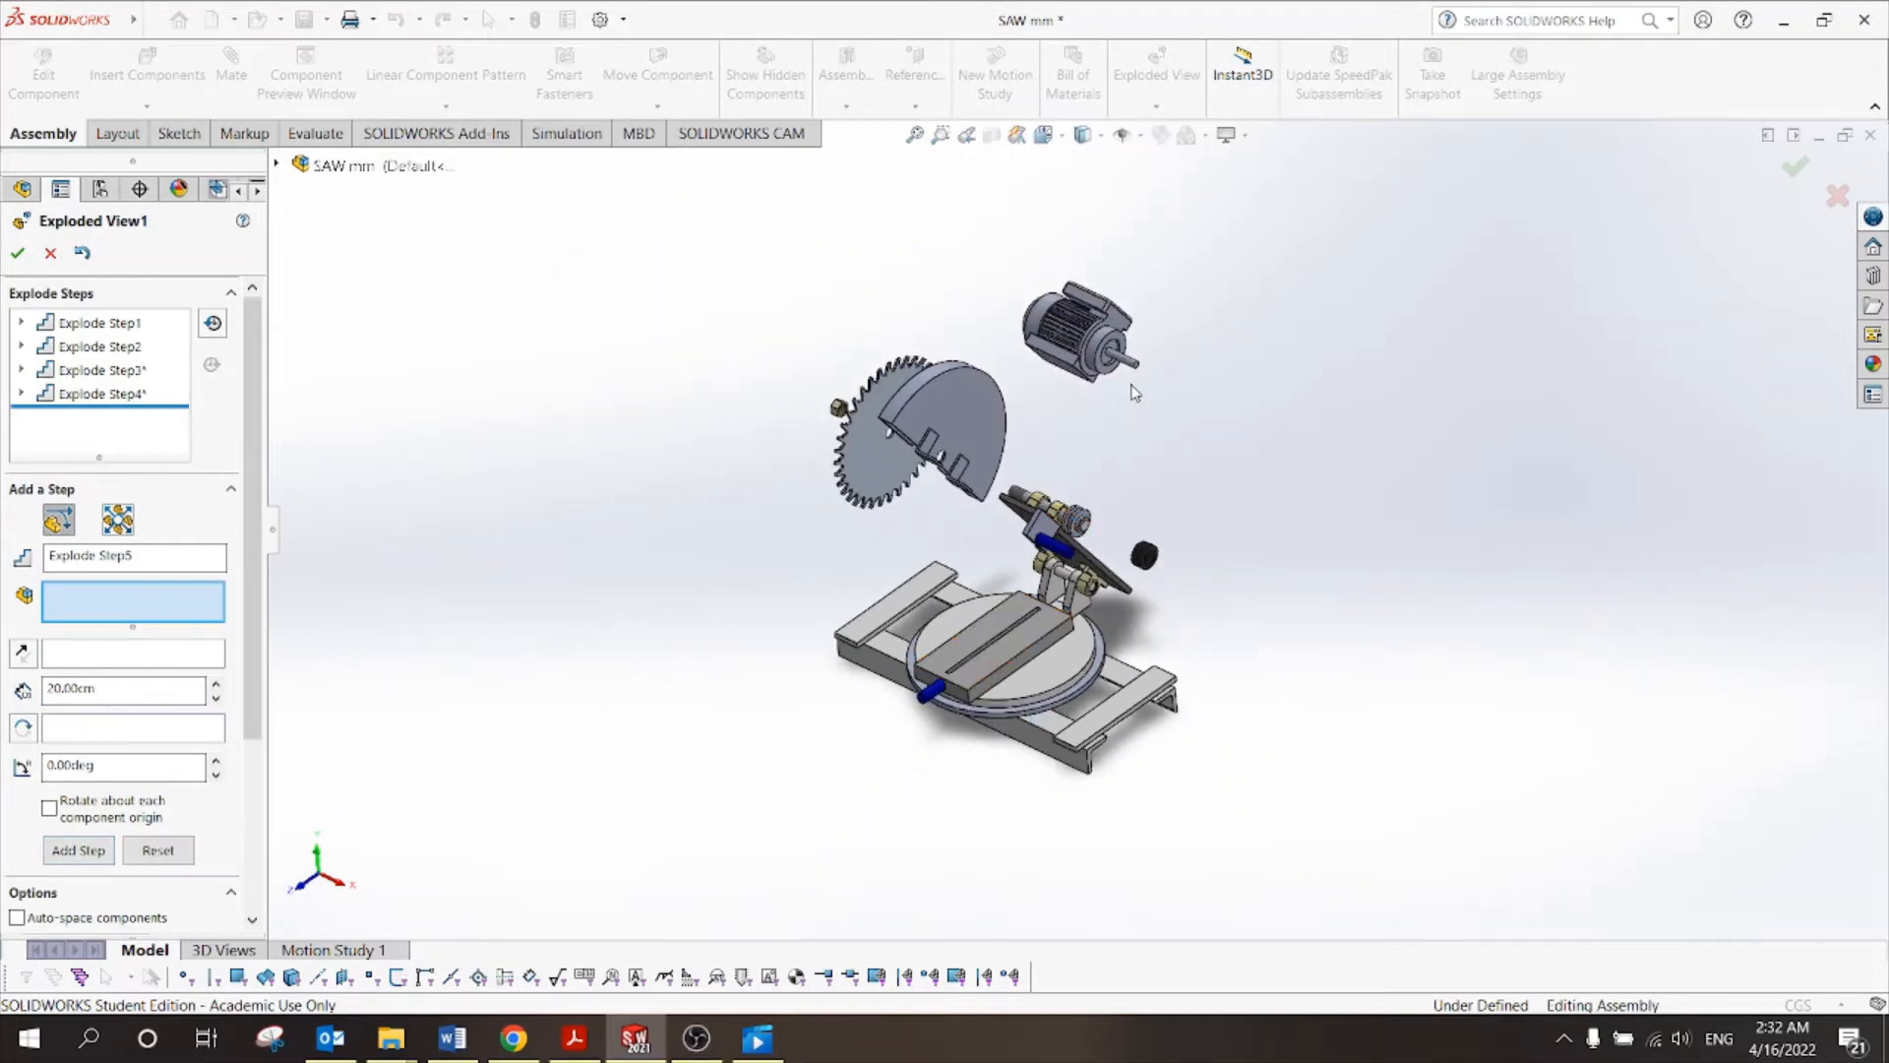
pyautogui.doubleClick(115, 396)
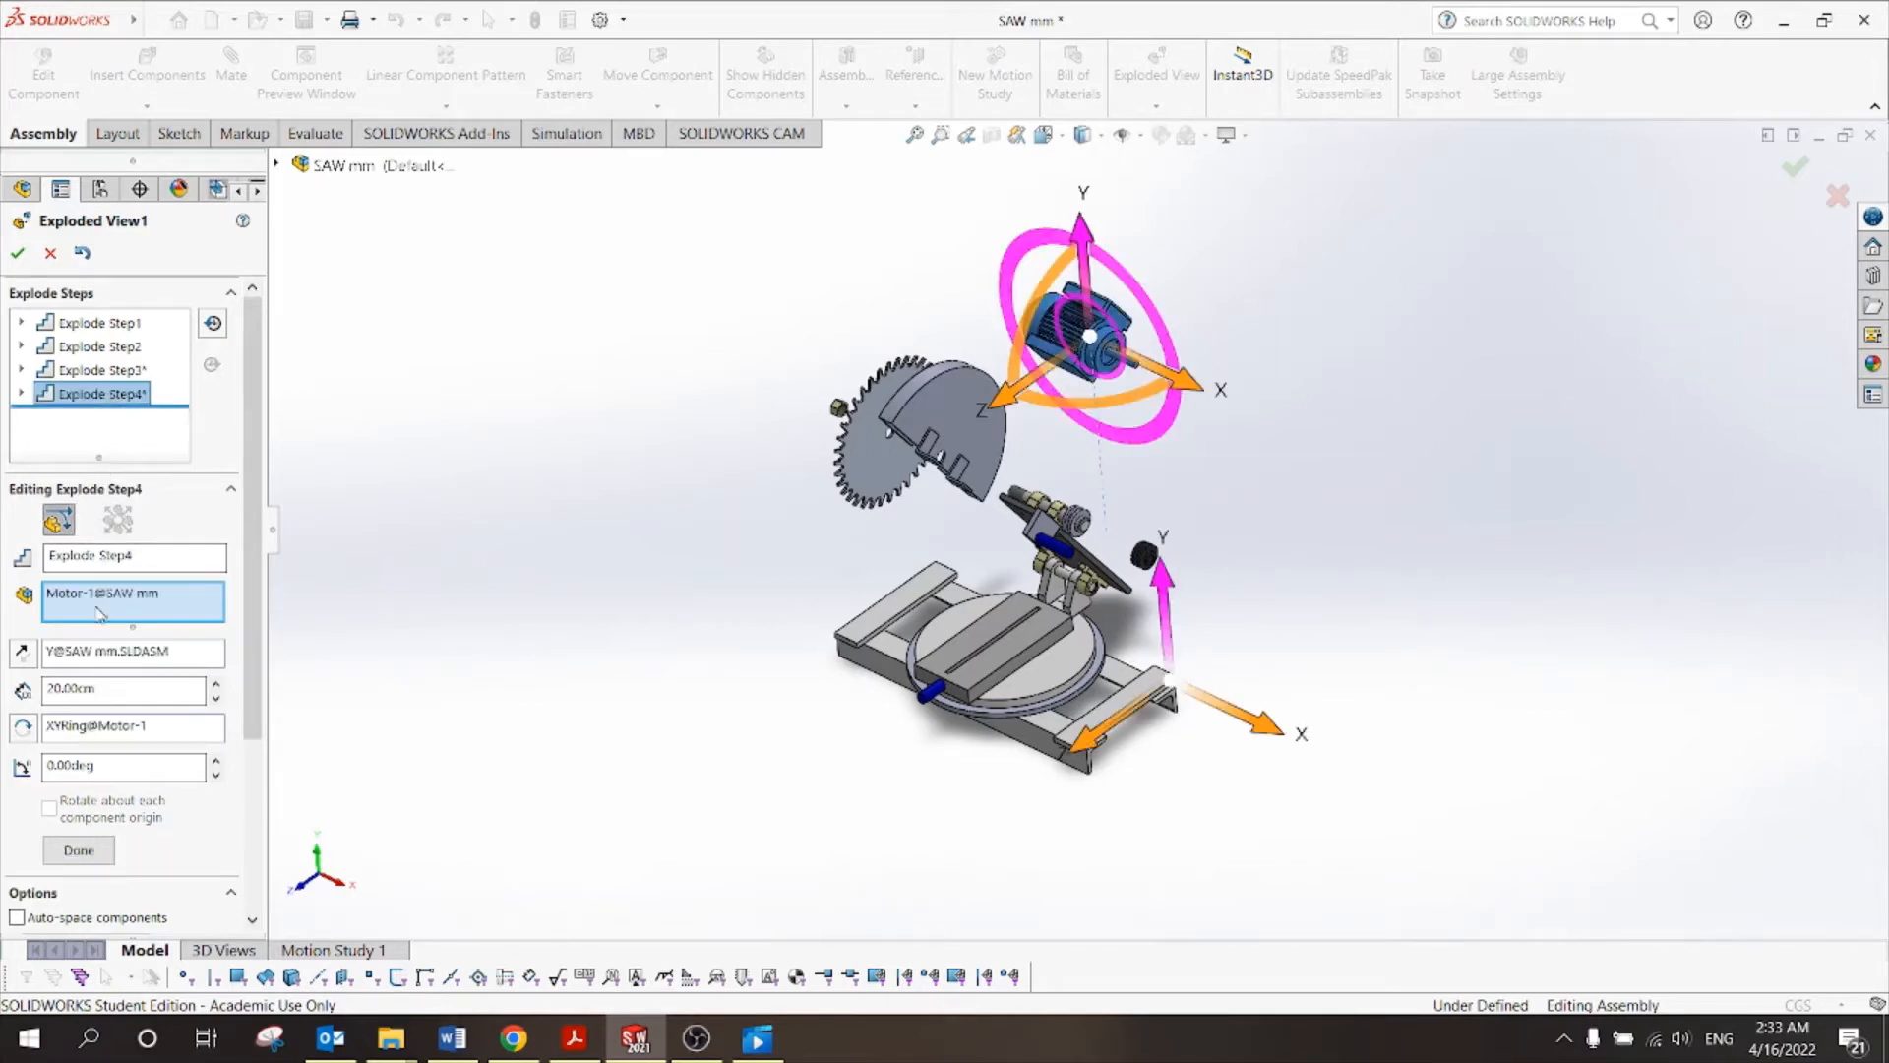
pyautogui.scroll(-3, 1004, 596)
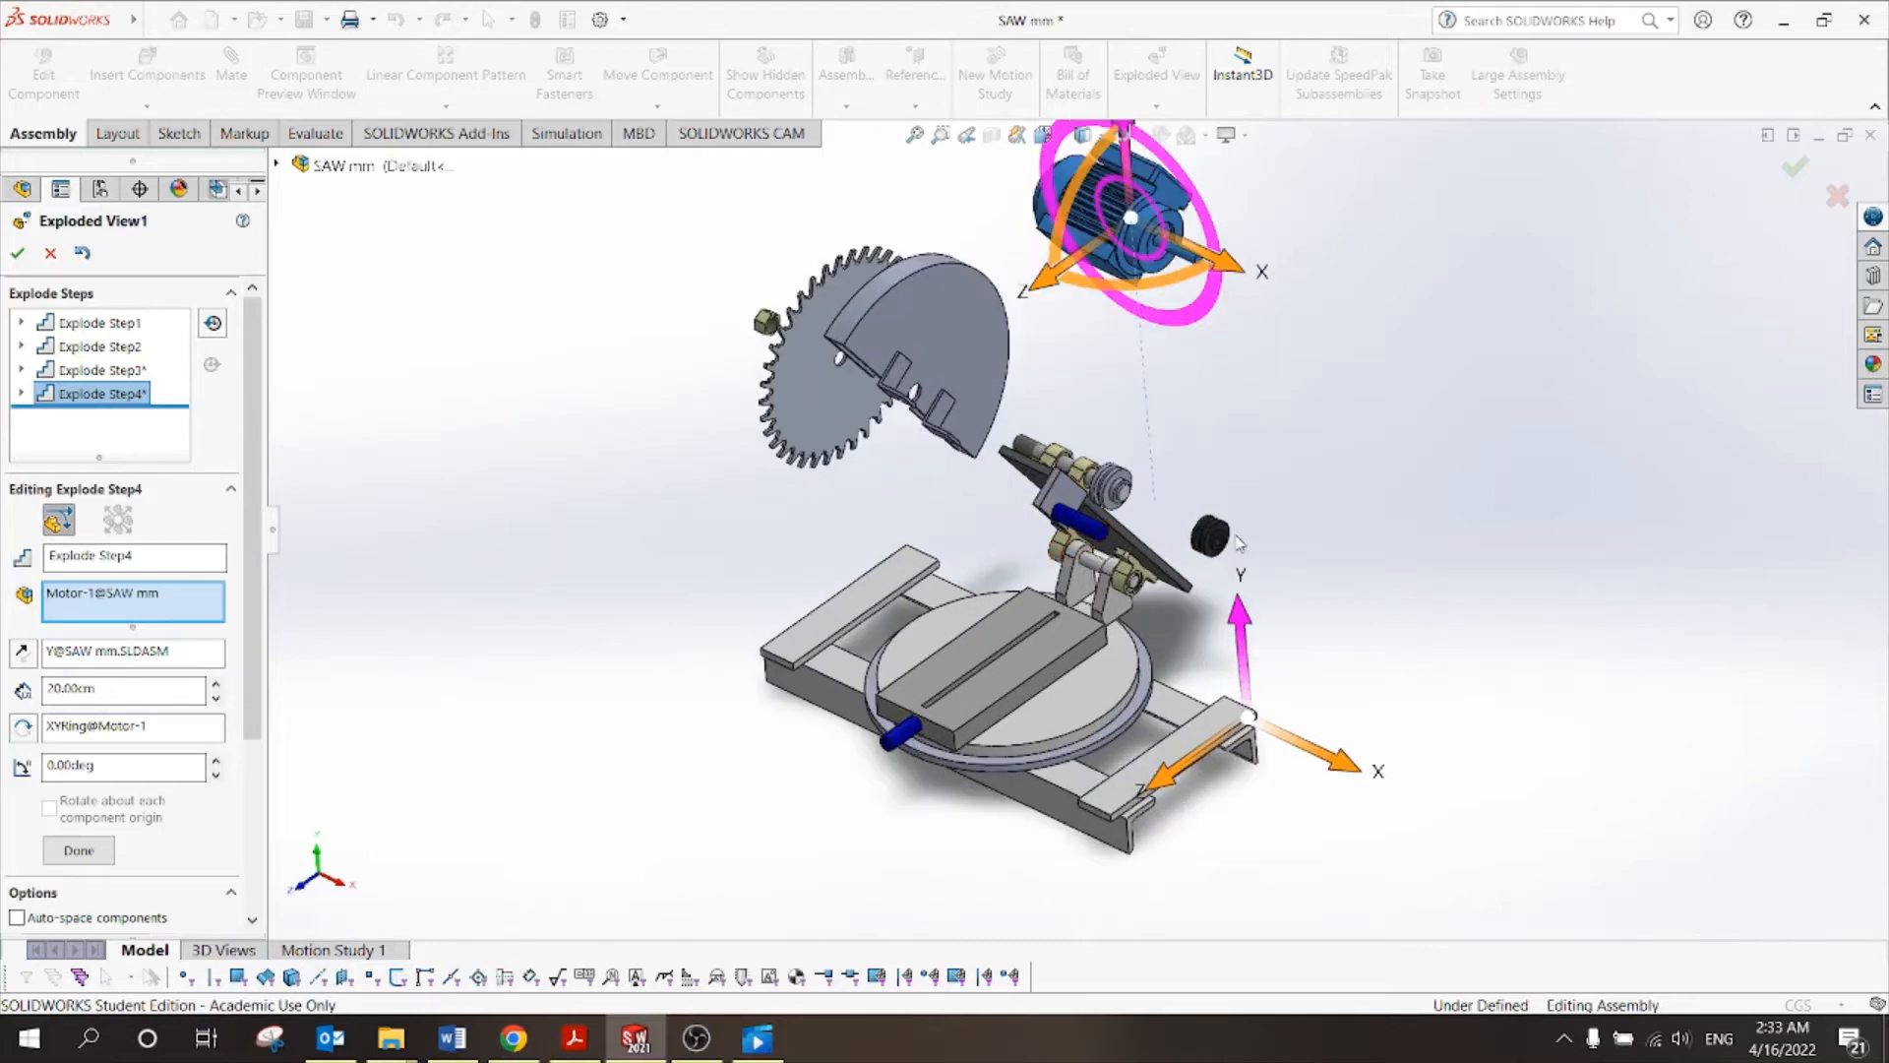
pyautogui.click(1210, 536)
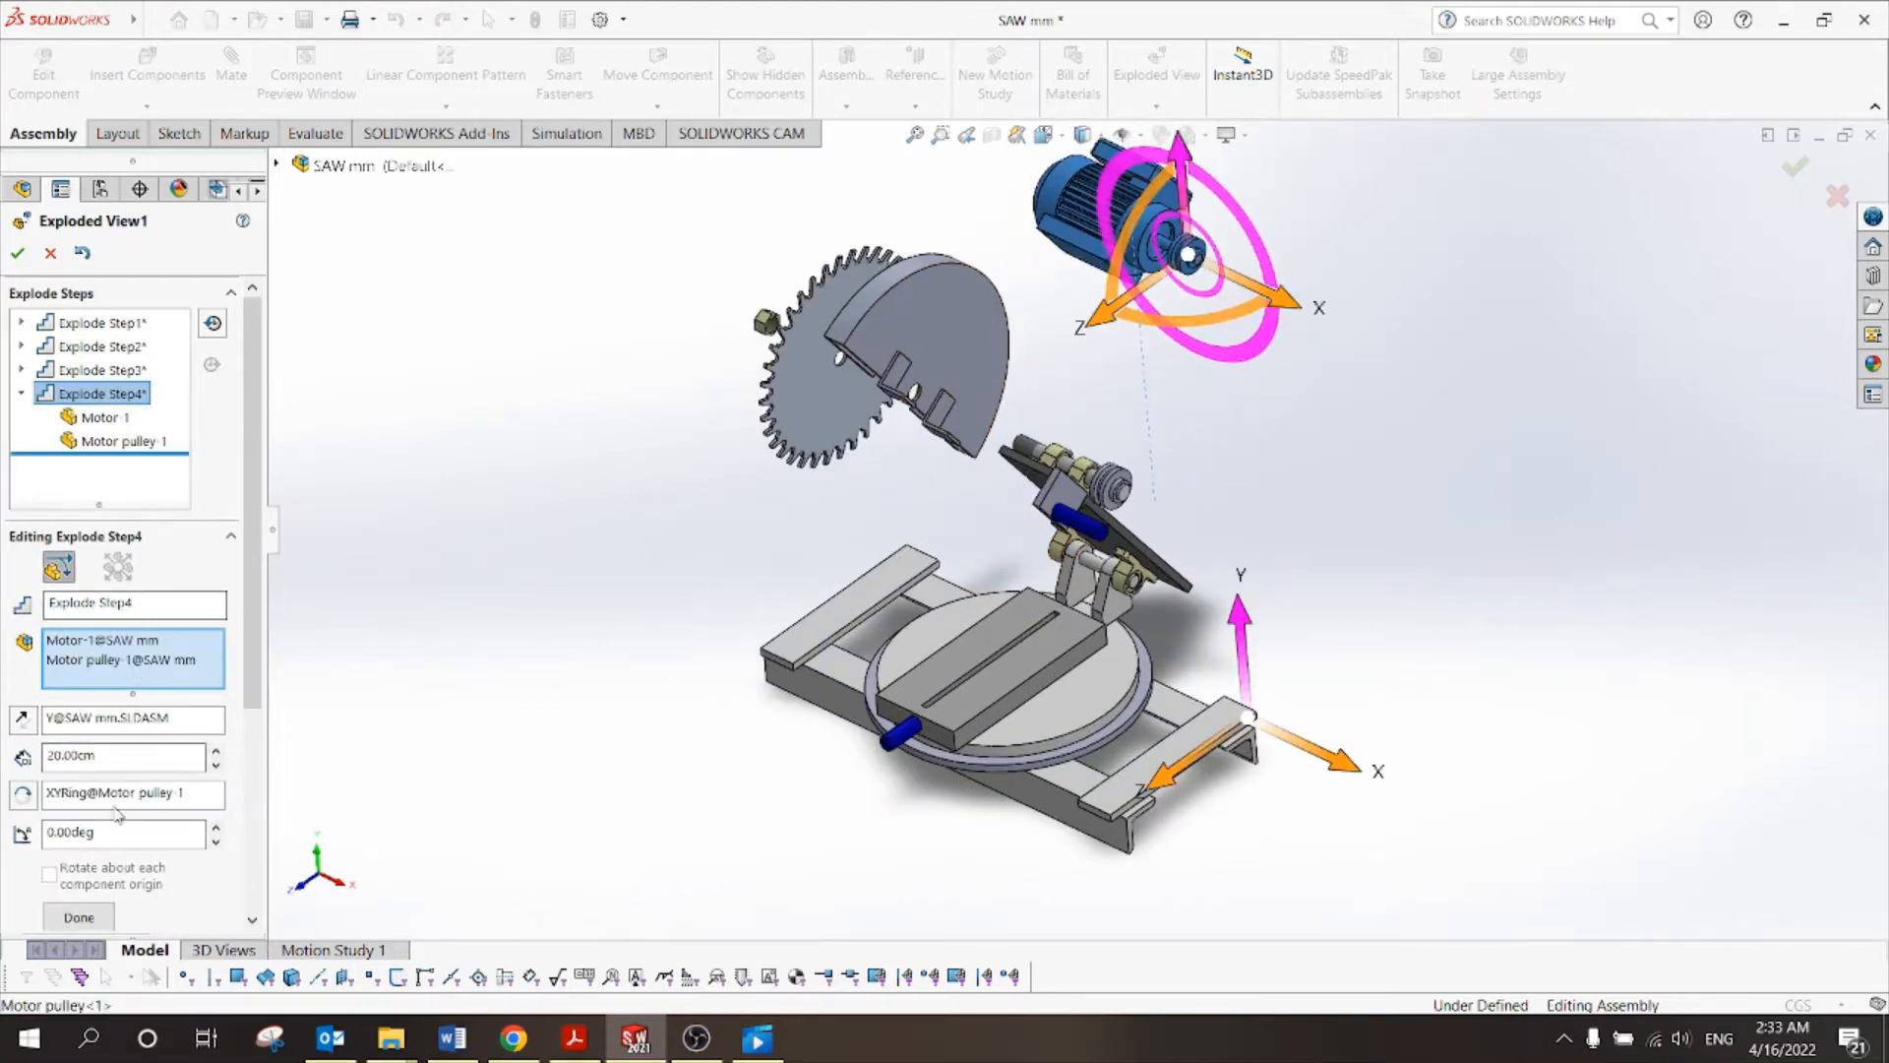
pyautogui.click(79, 916)
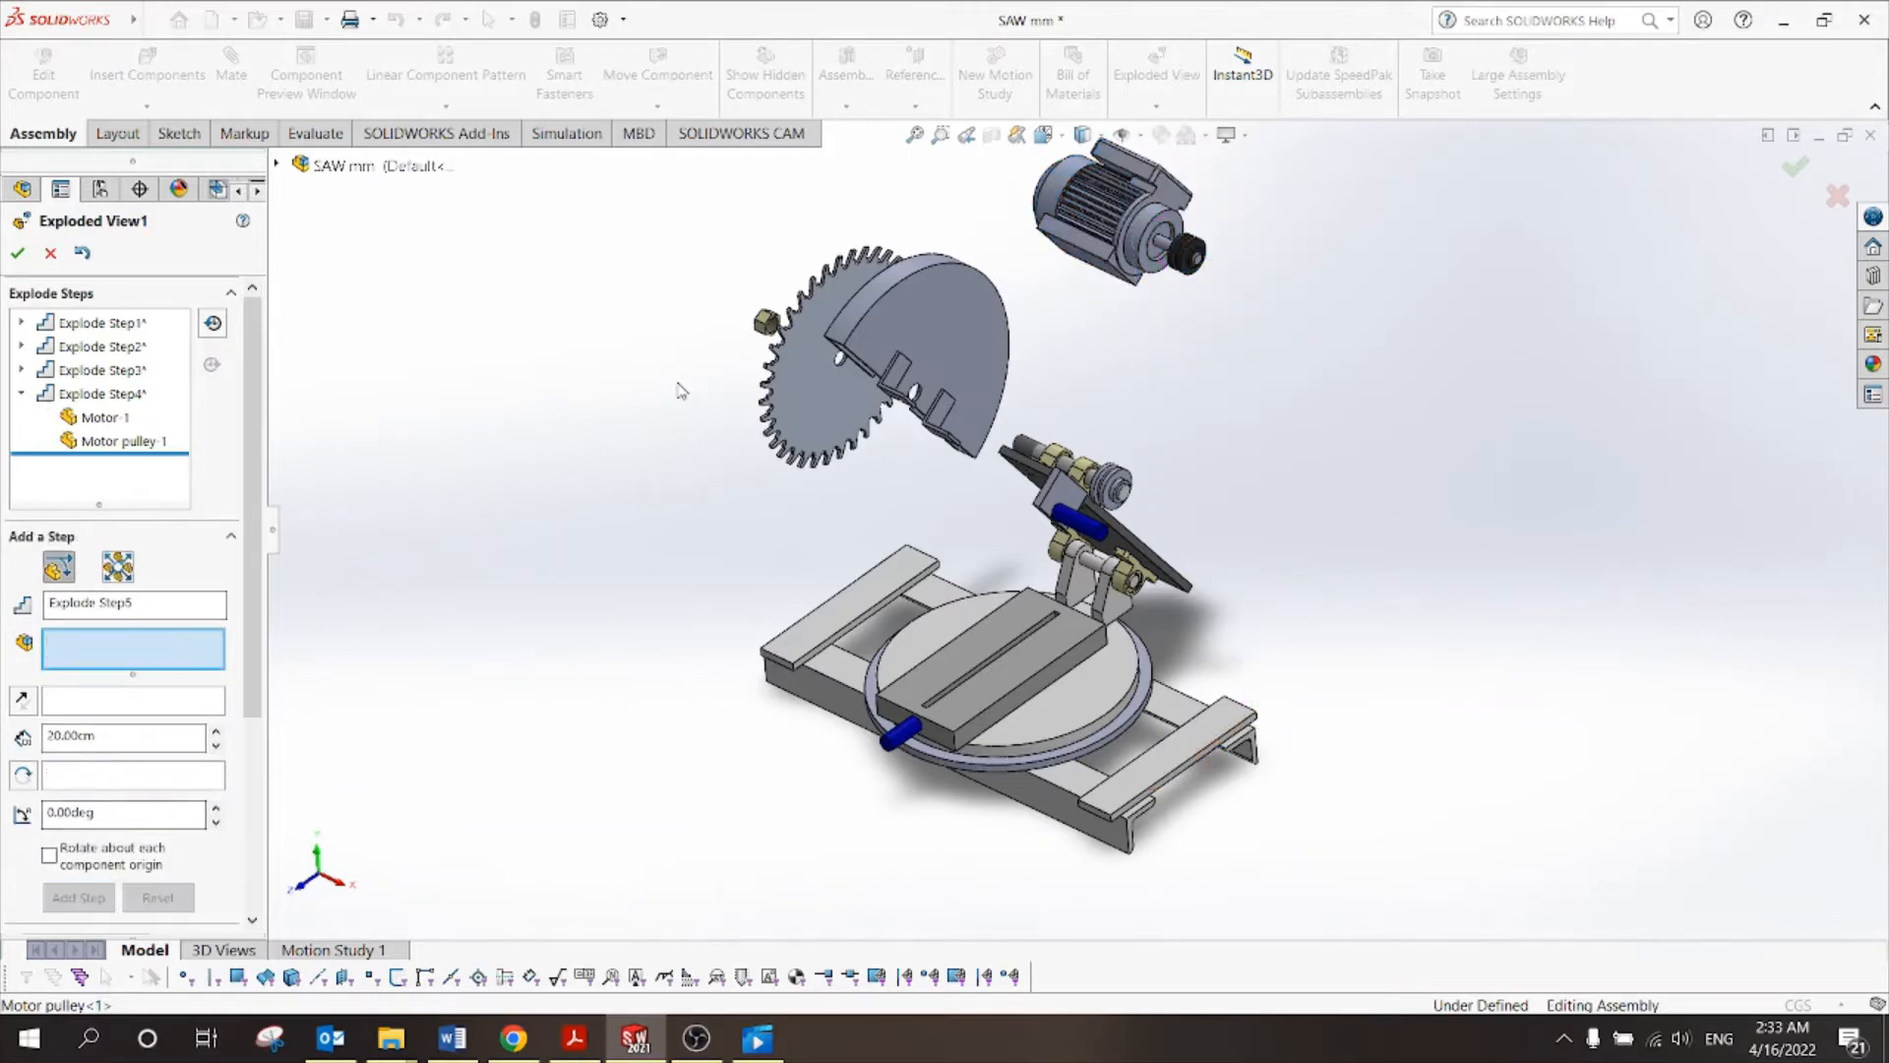
# Add an explode step moving the saw shaft, its two bearing holders, saw pulley, holder and plate 20 cm along the reversed Z axis.
pyautogui.scroll(-3, 1203, 549)
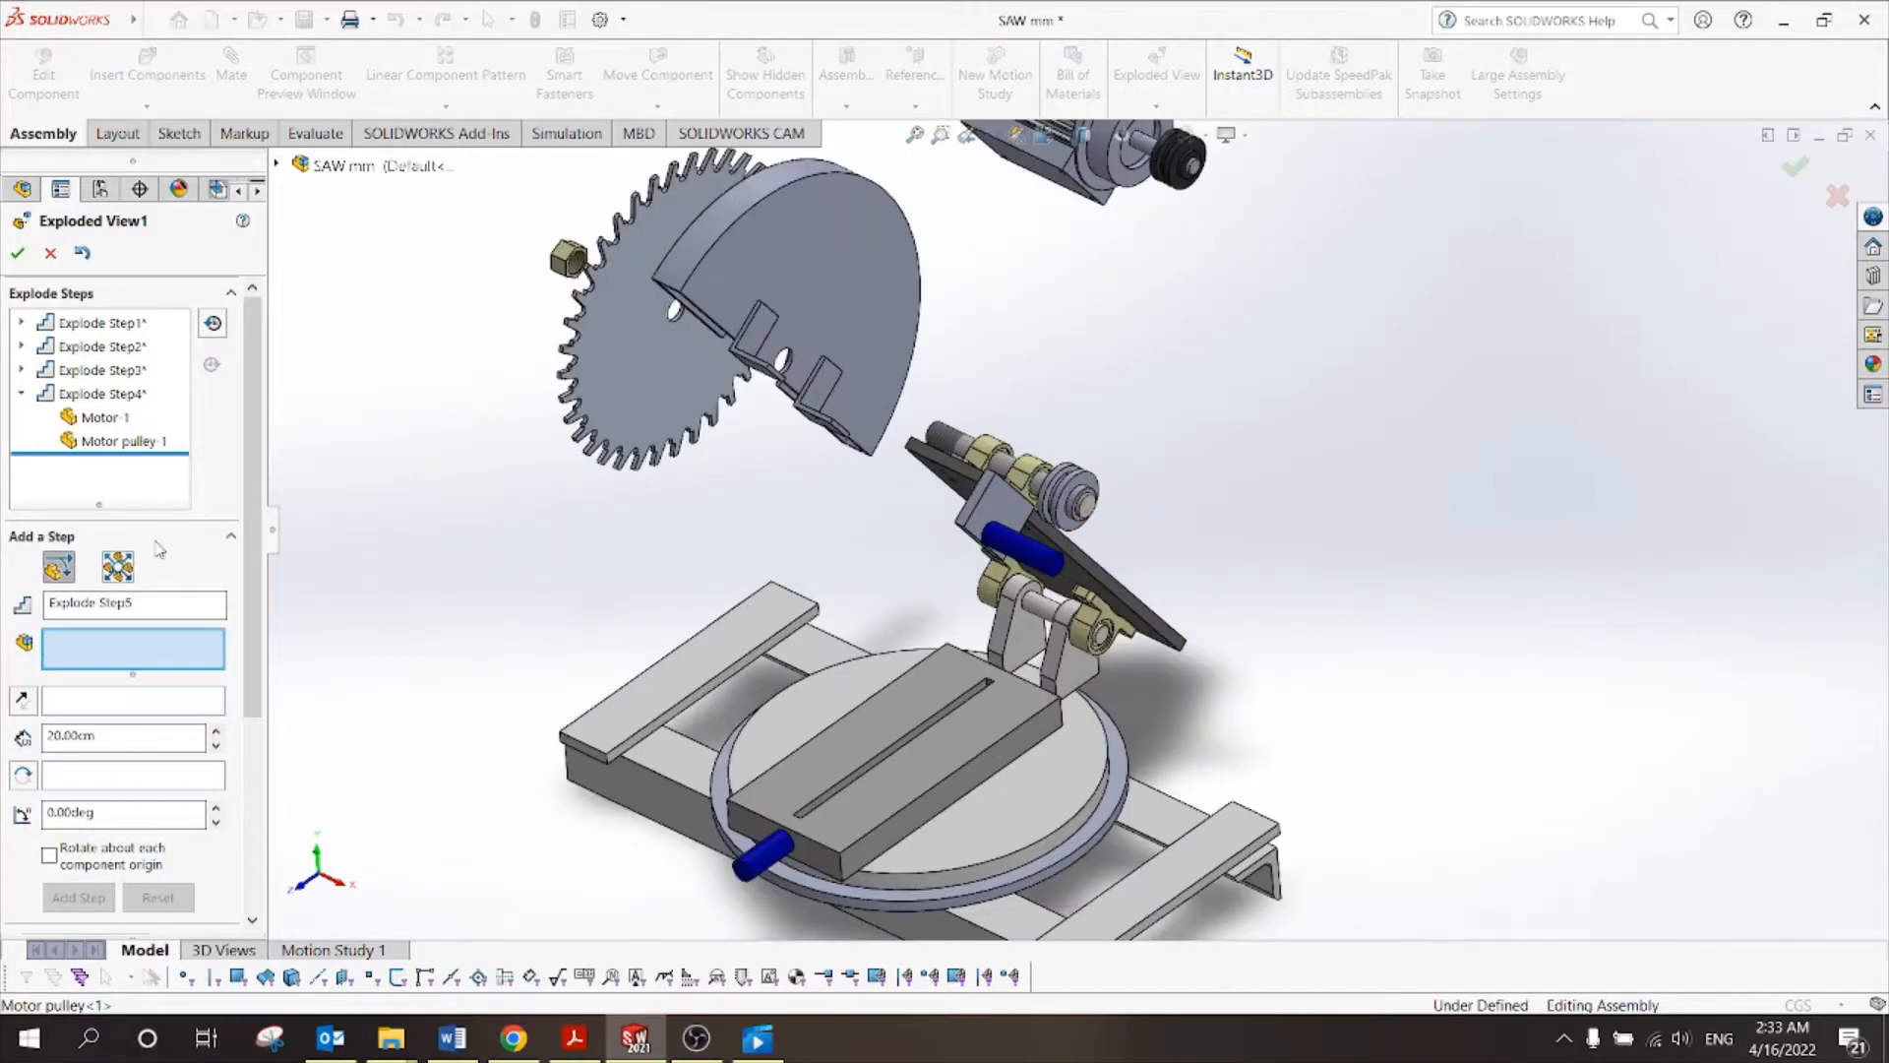
pyautogui.scroll(-2, 867, 551)
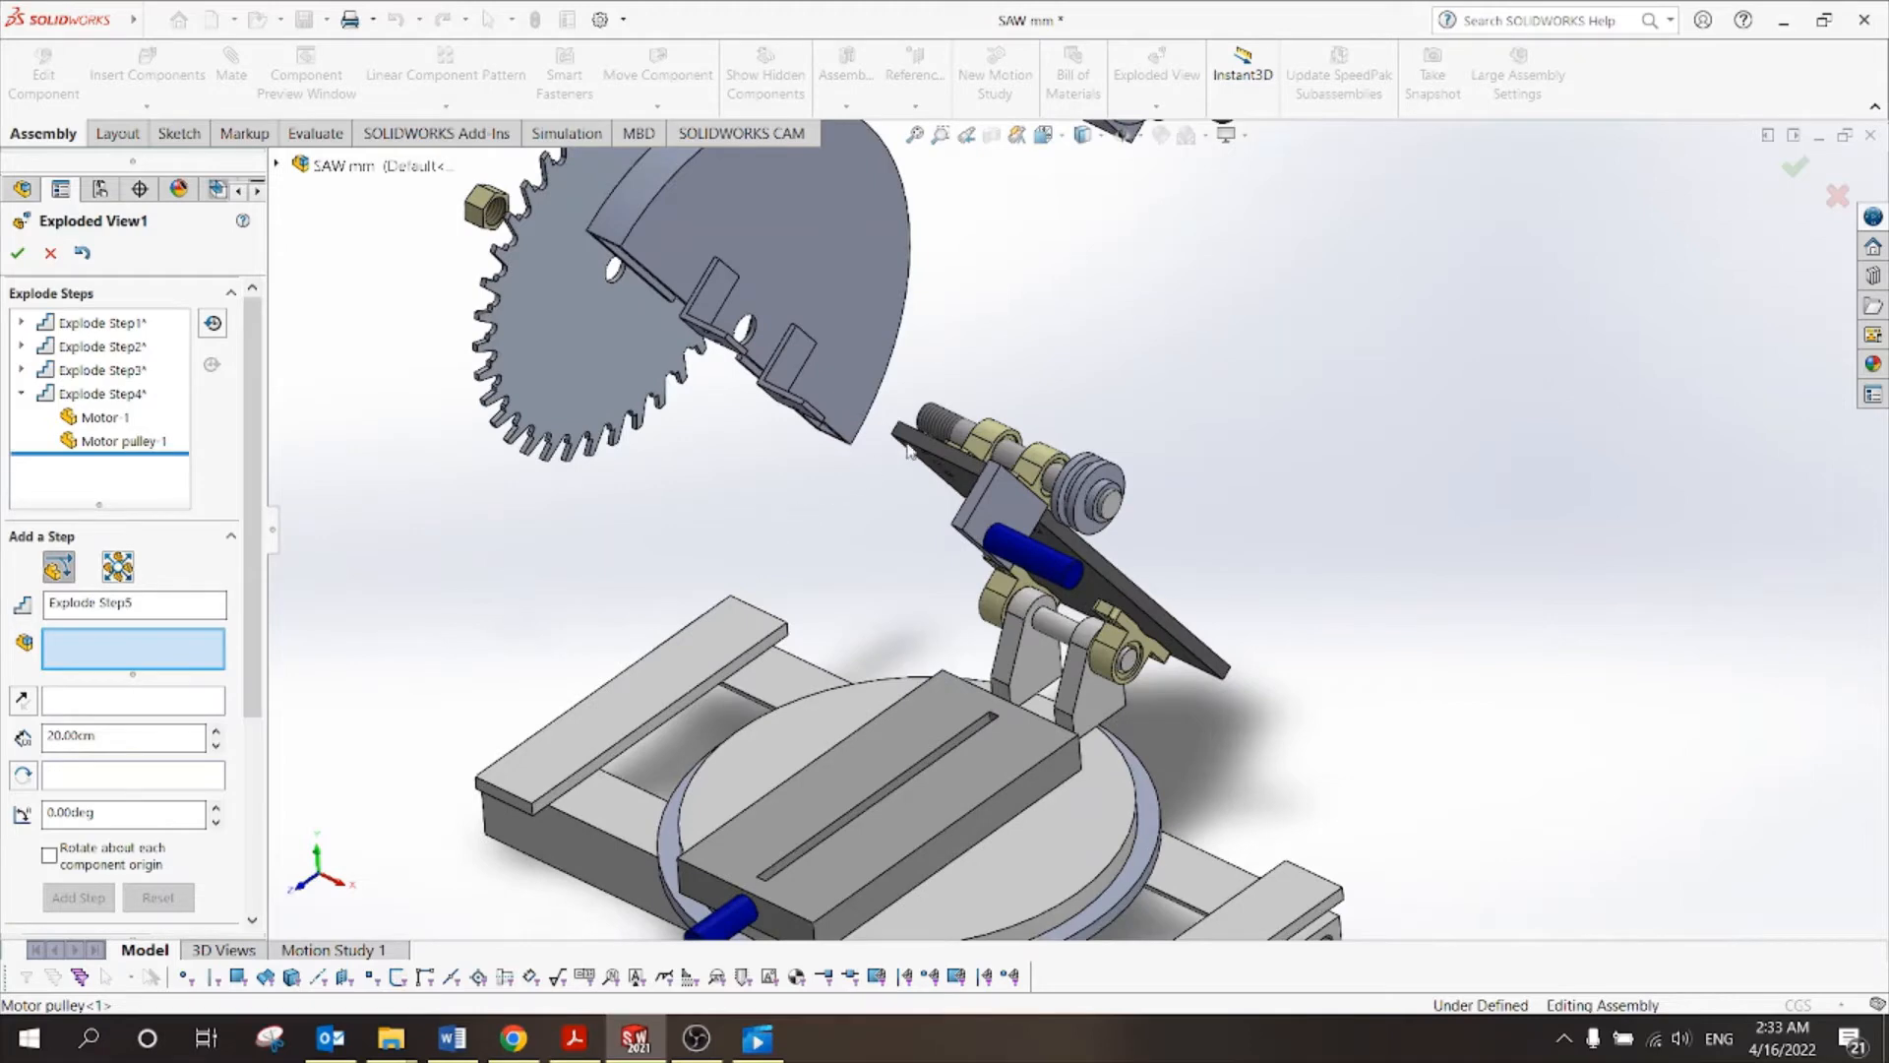
pyautogui.click(979, 430)
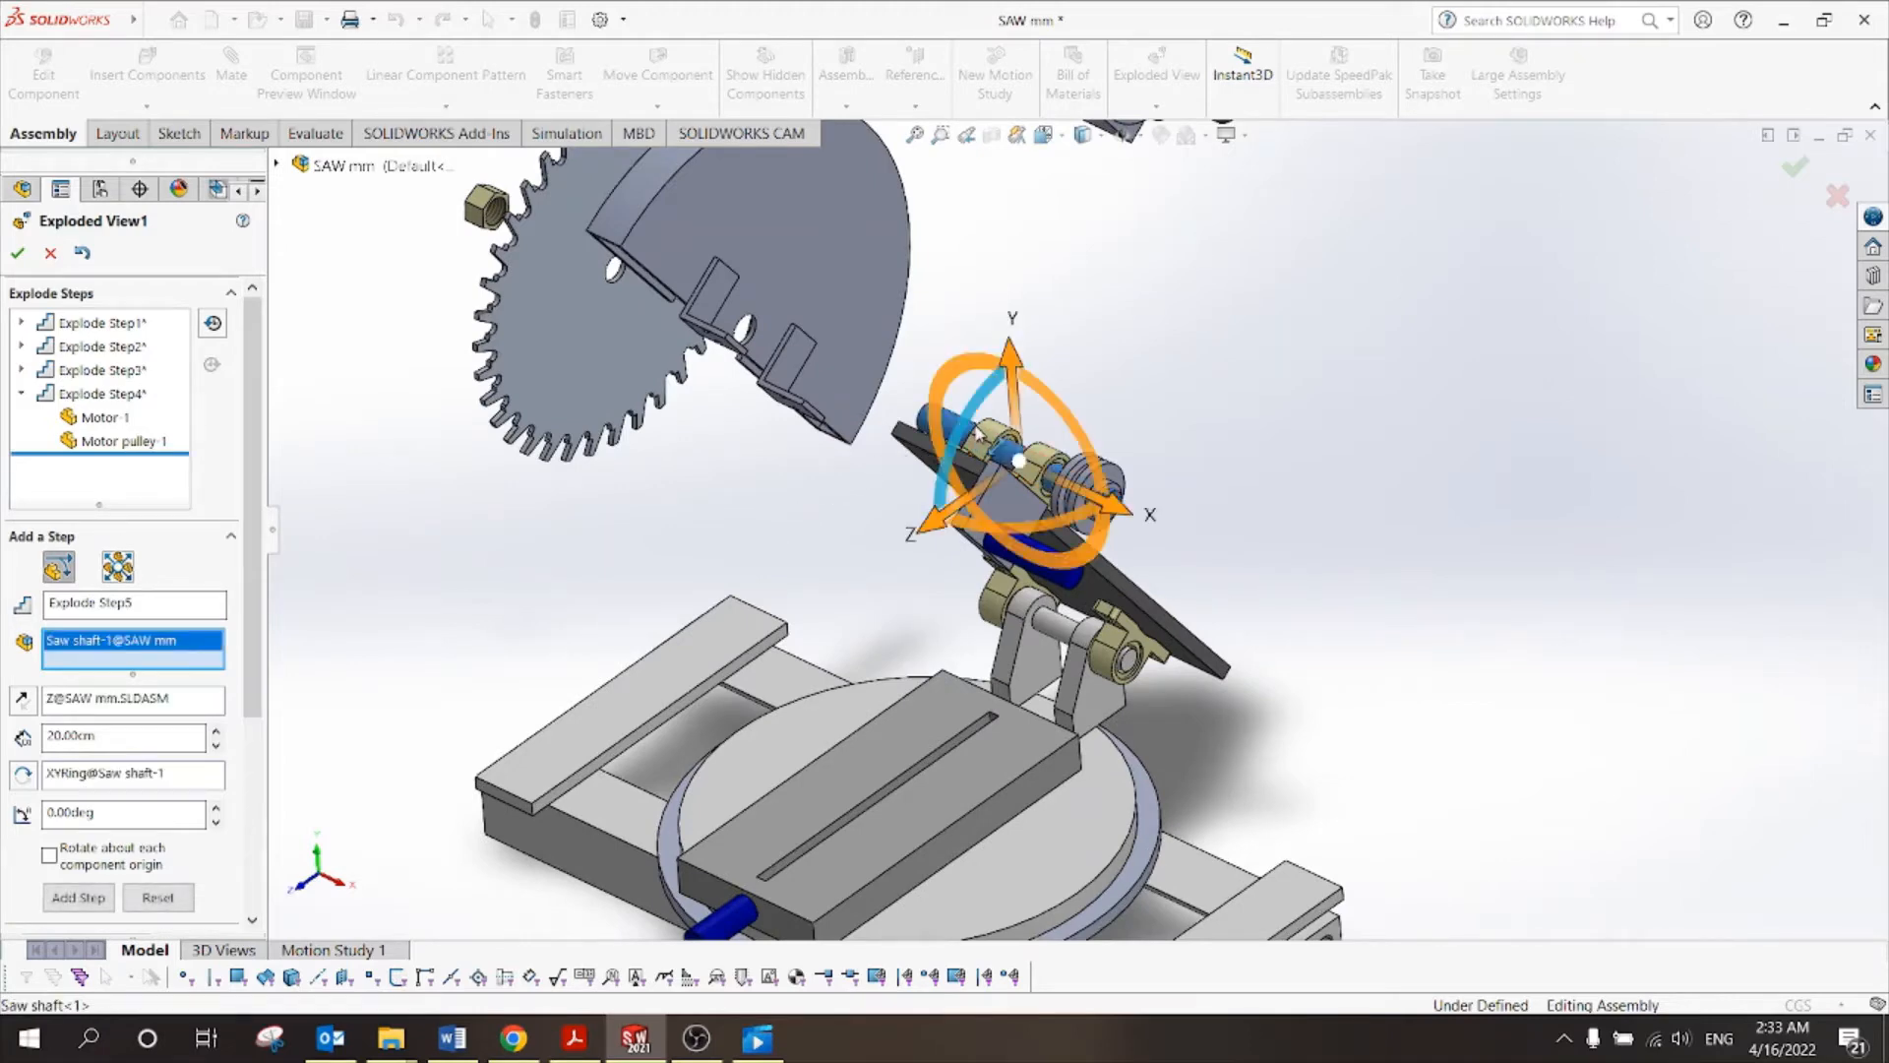
pyautogui.click(1004, 435)
pyautogui.click(1040, 455)
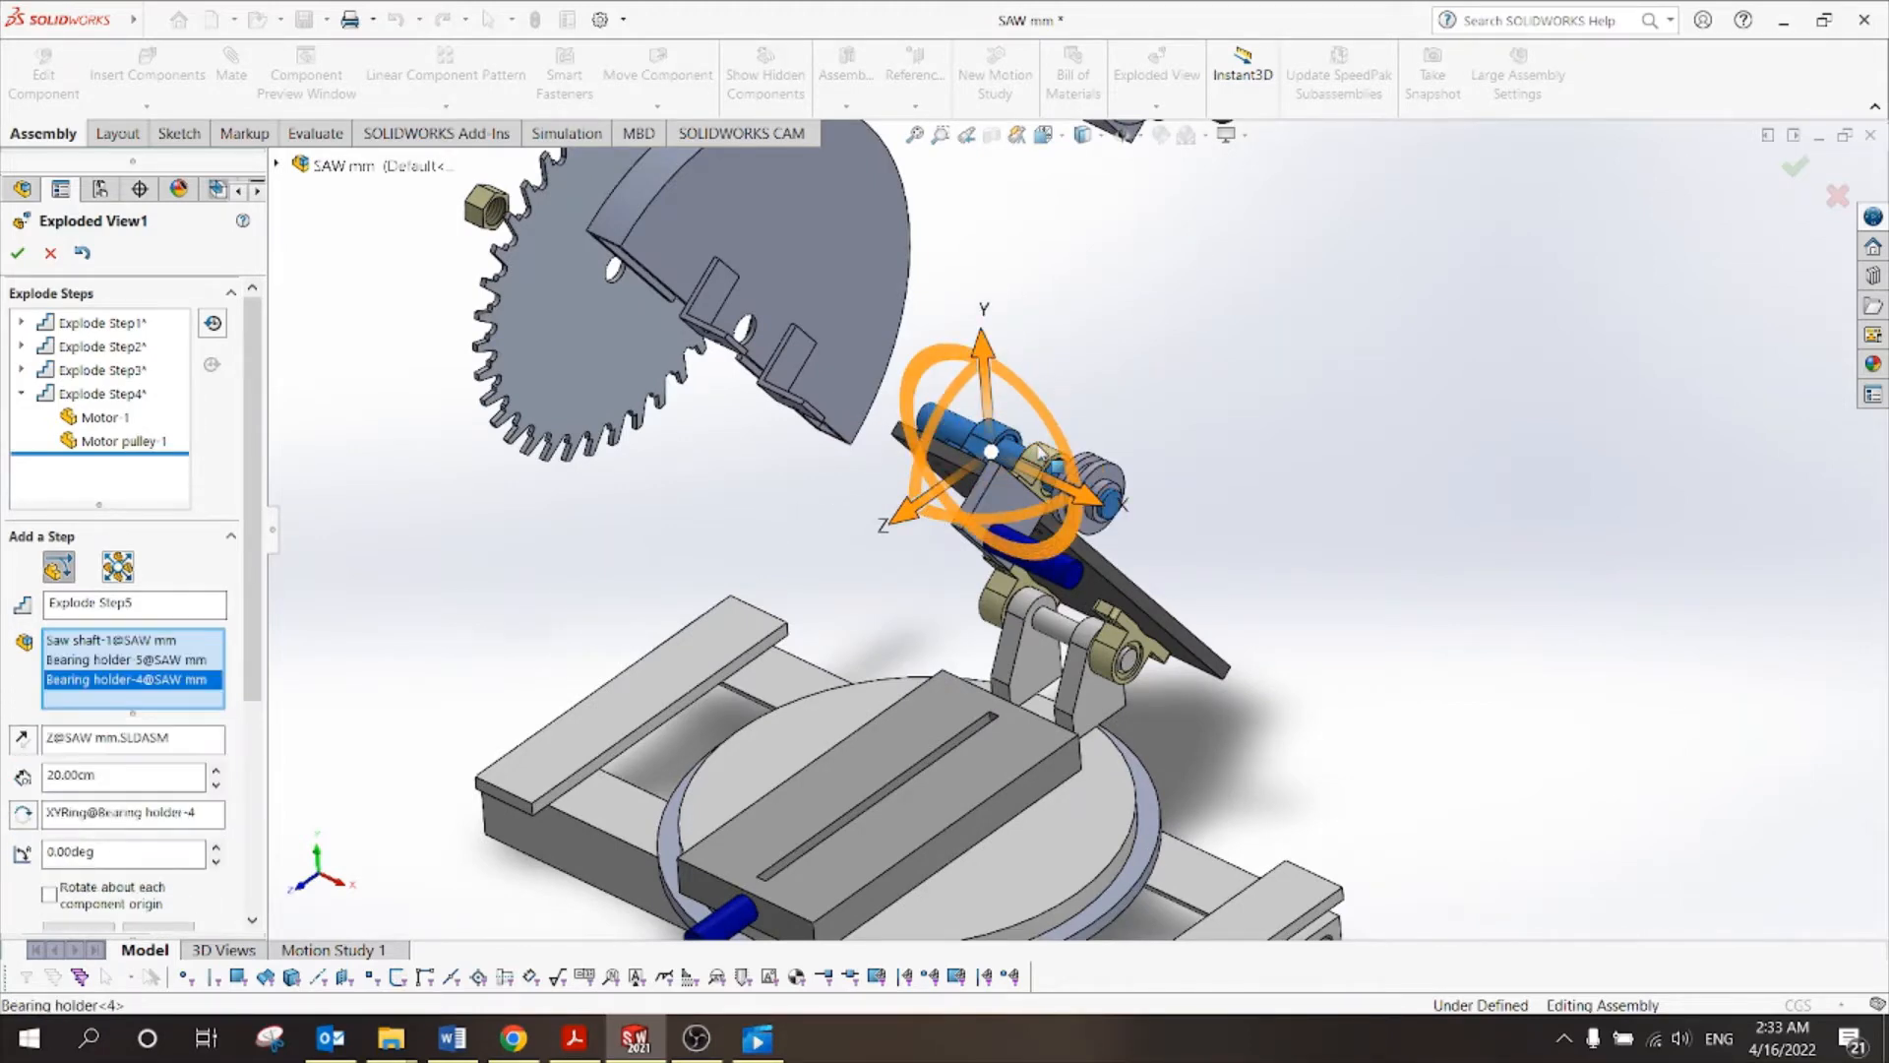
pyautogui.click(1092, 484)
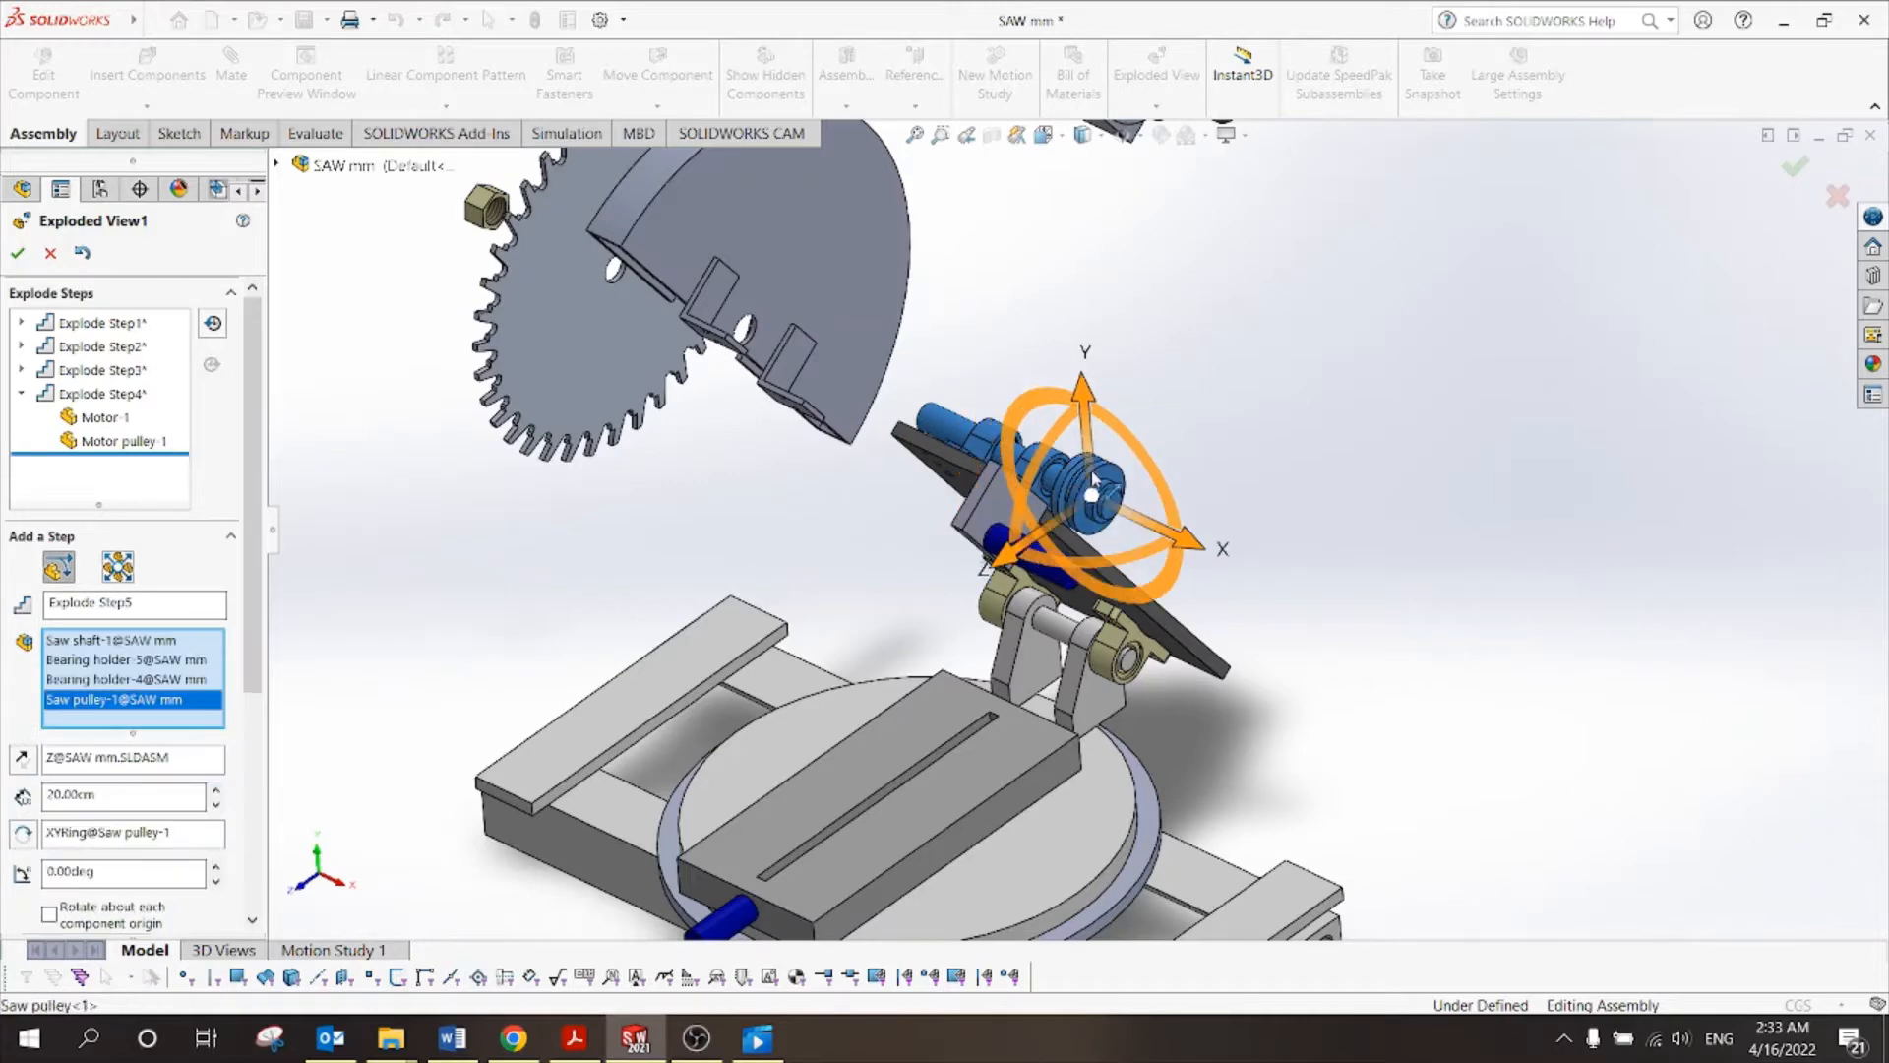
pyautogui.click(1004, 502)
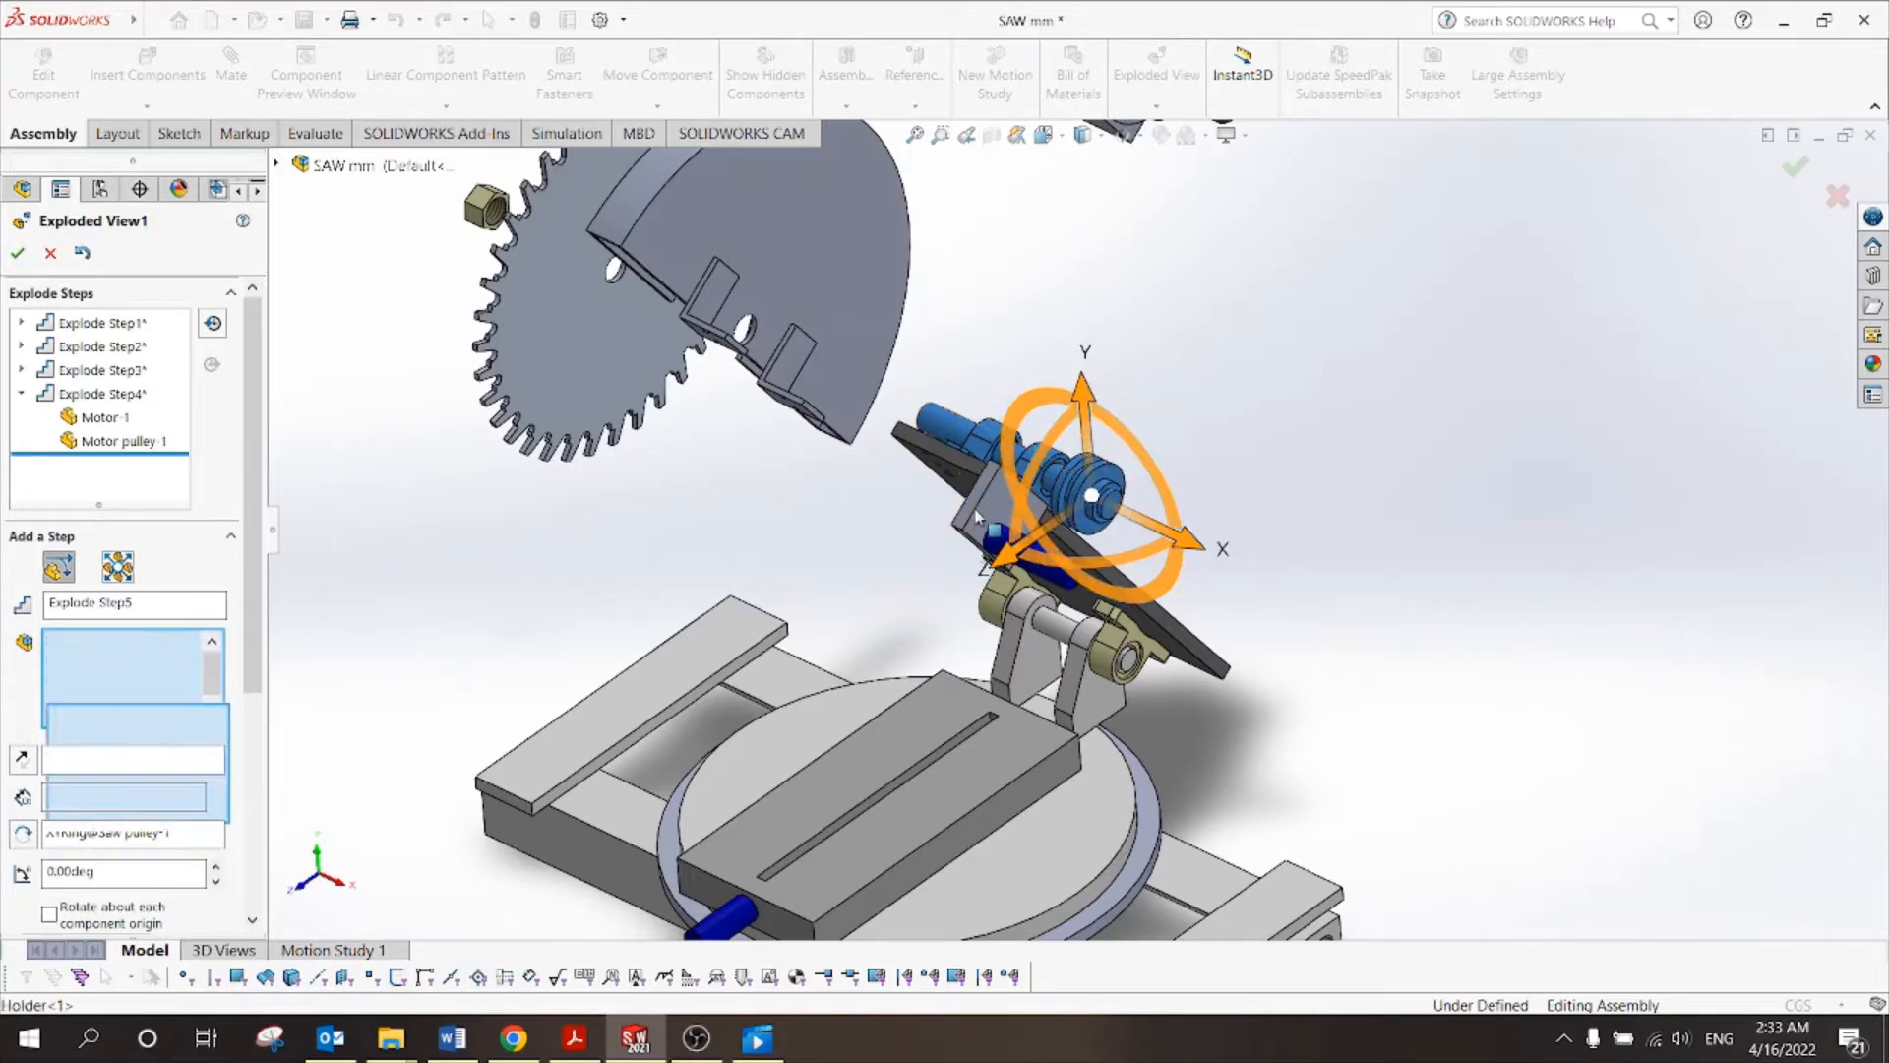
pyautogui.click(1195, 639)
pyautogui.scroll(3, 1181, 634)
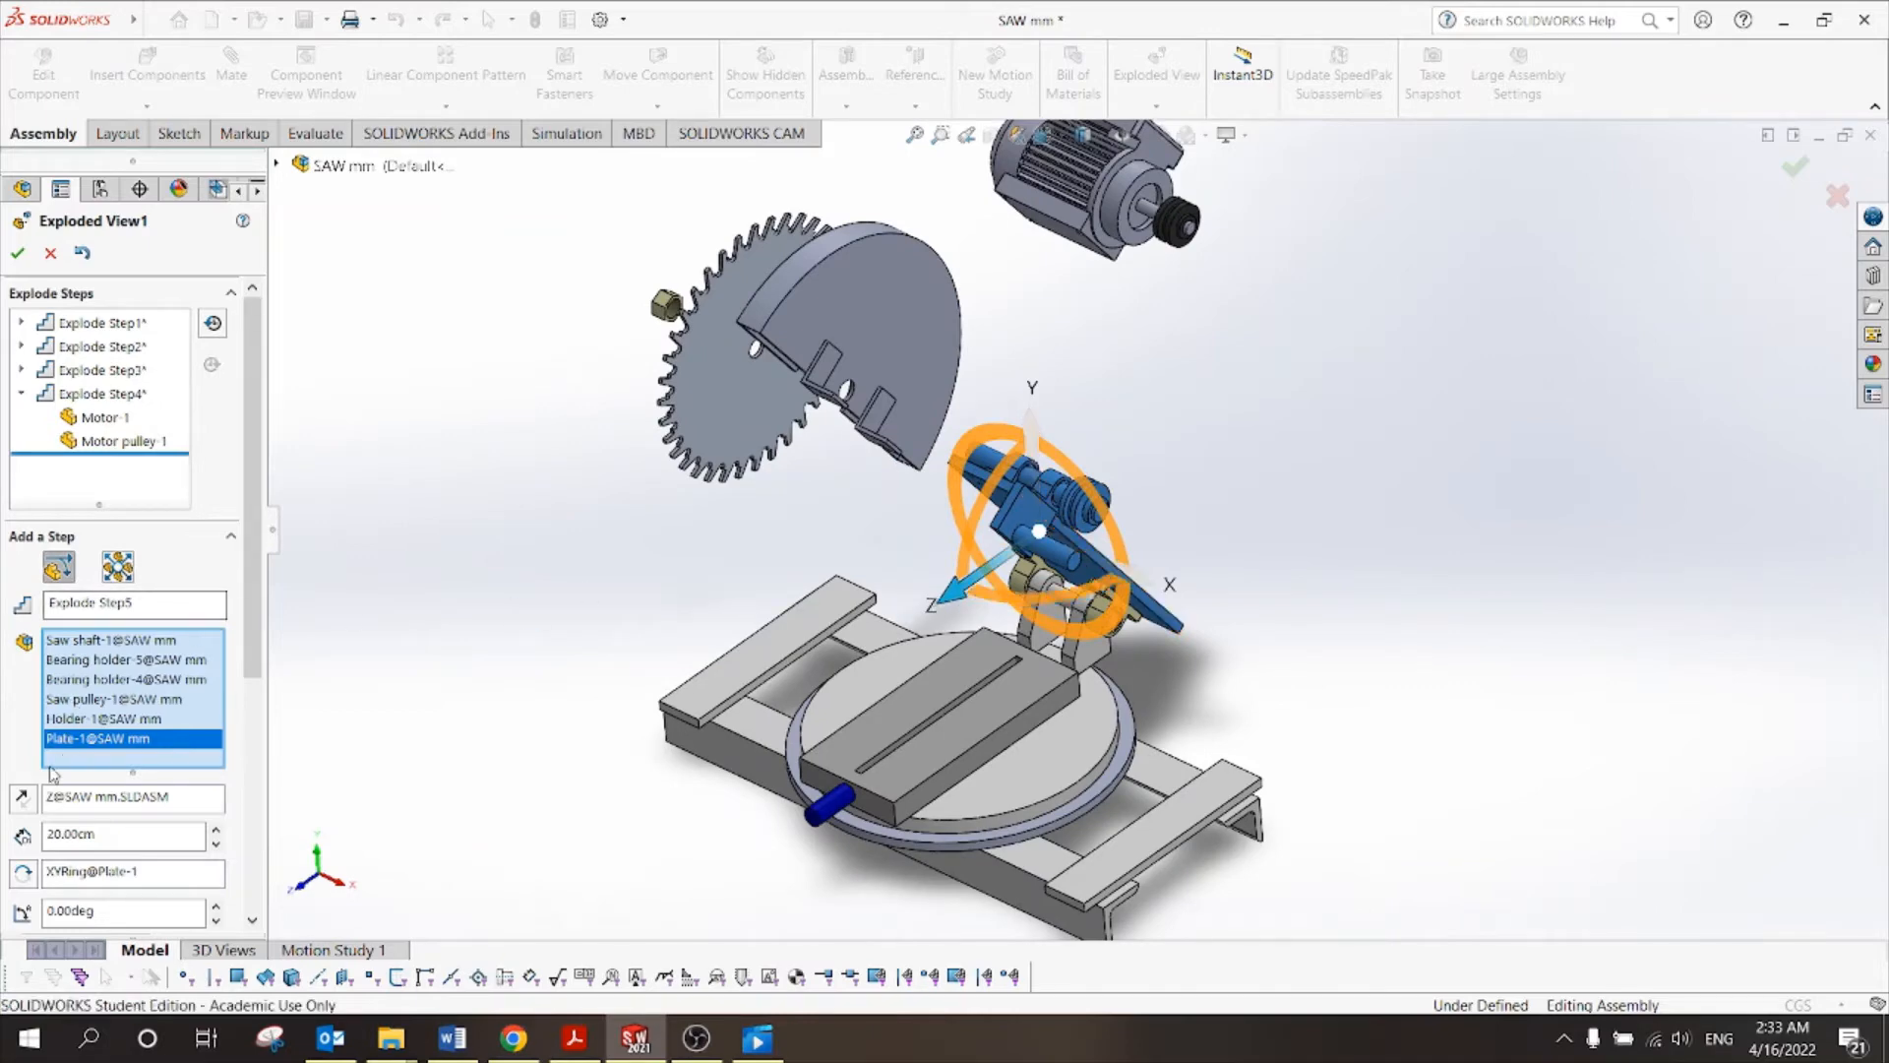
pyautogui.click(22, 797)
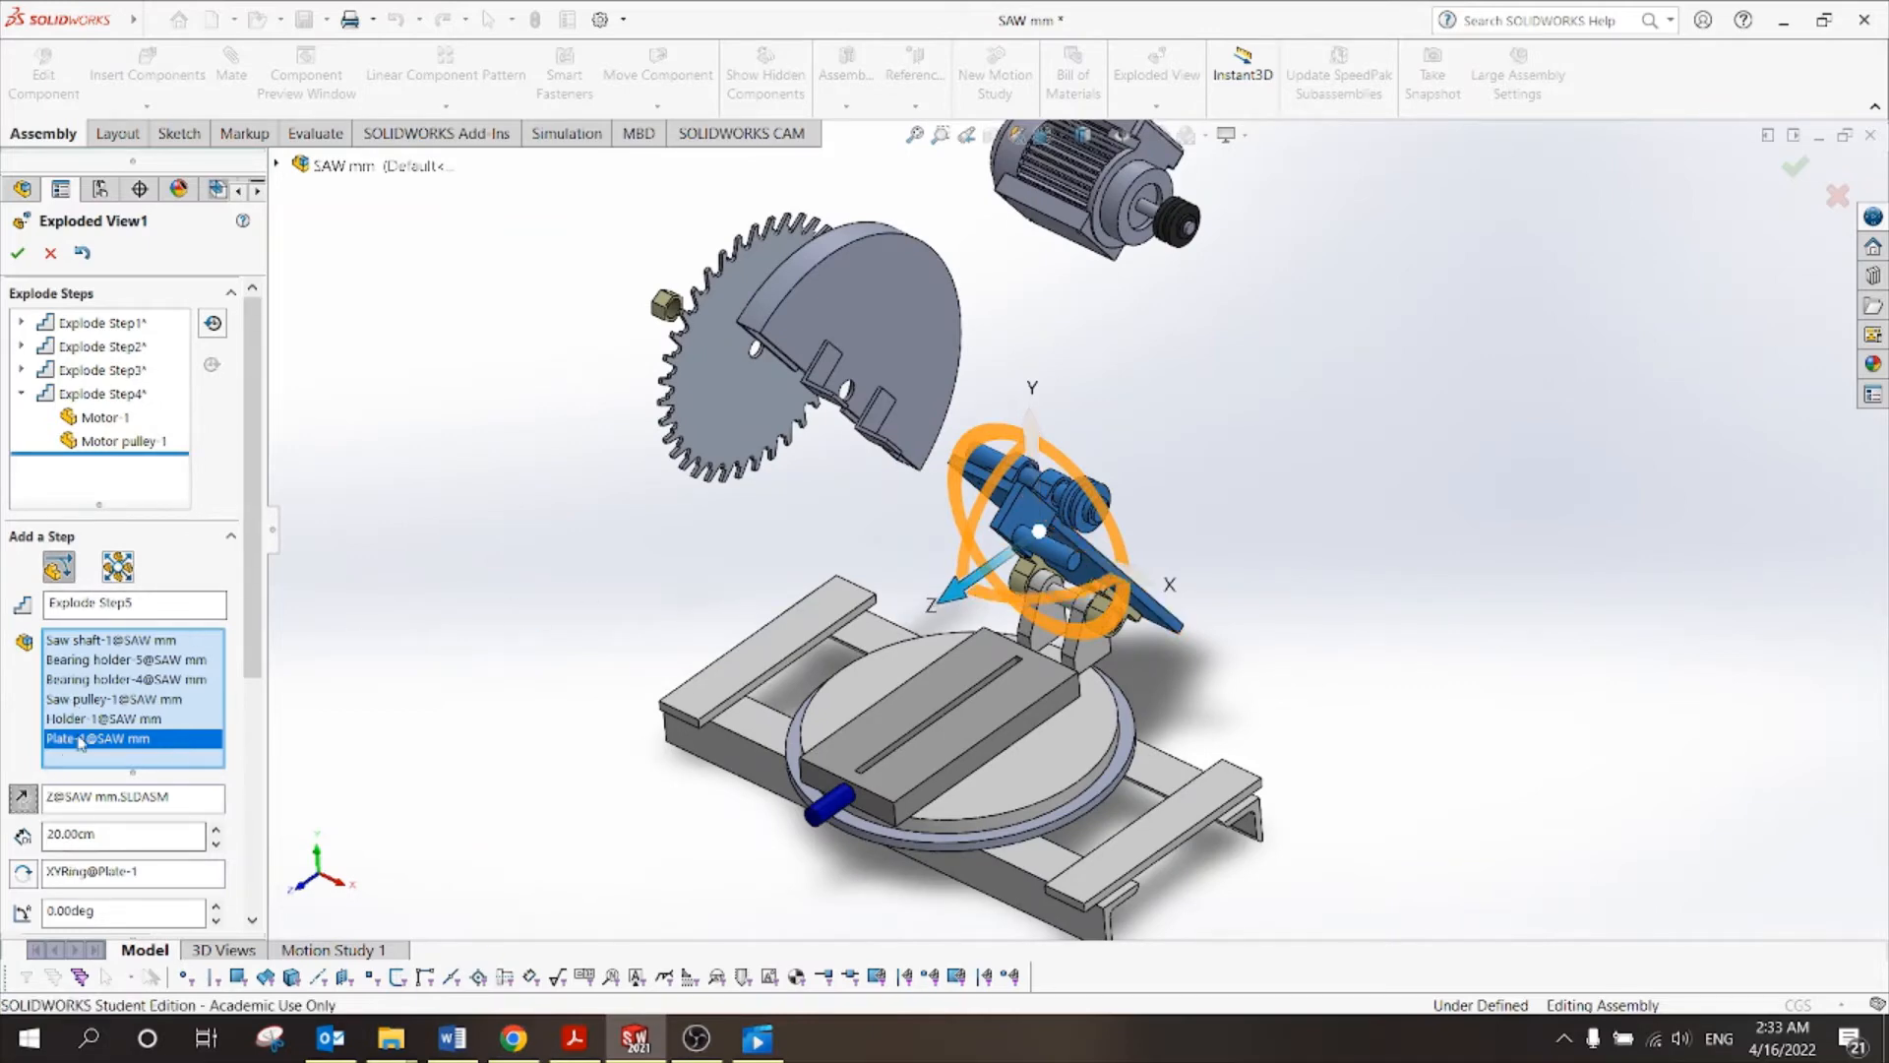
pyautogui.scroll(-4, 120, 539)
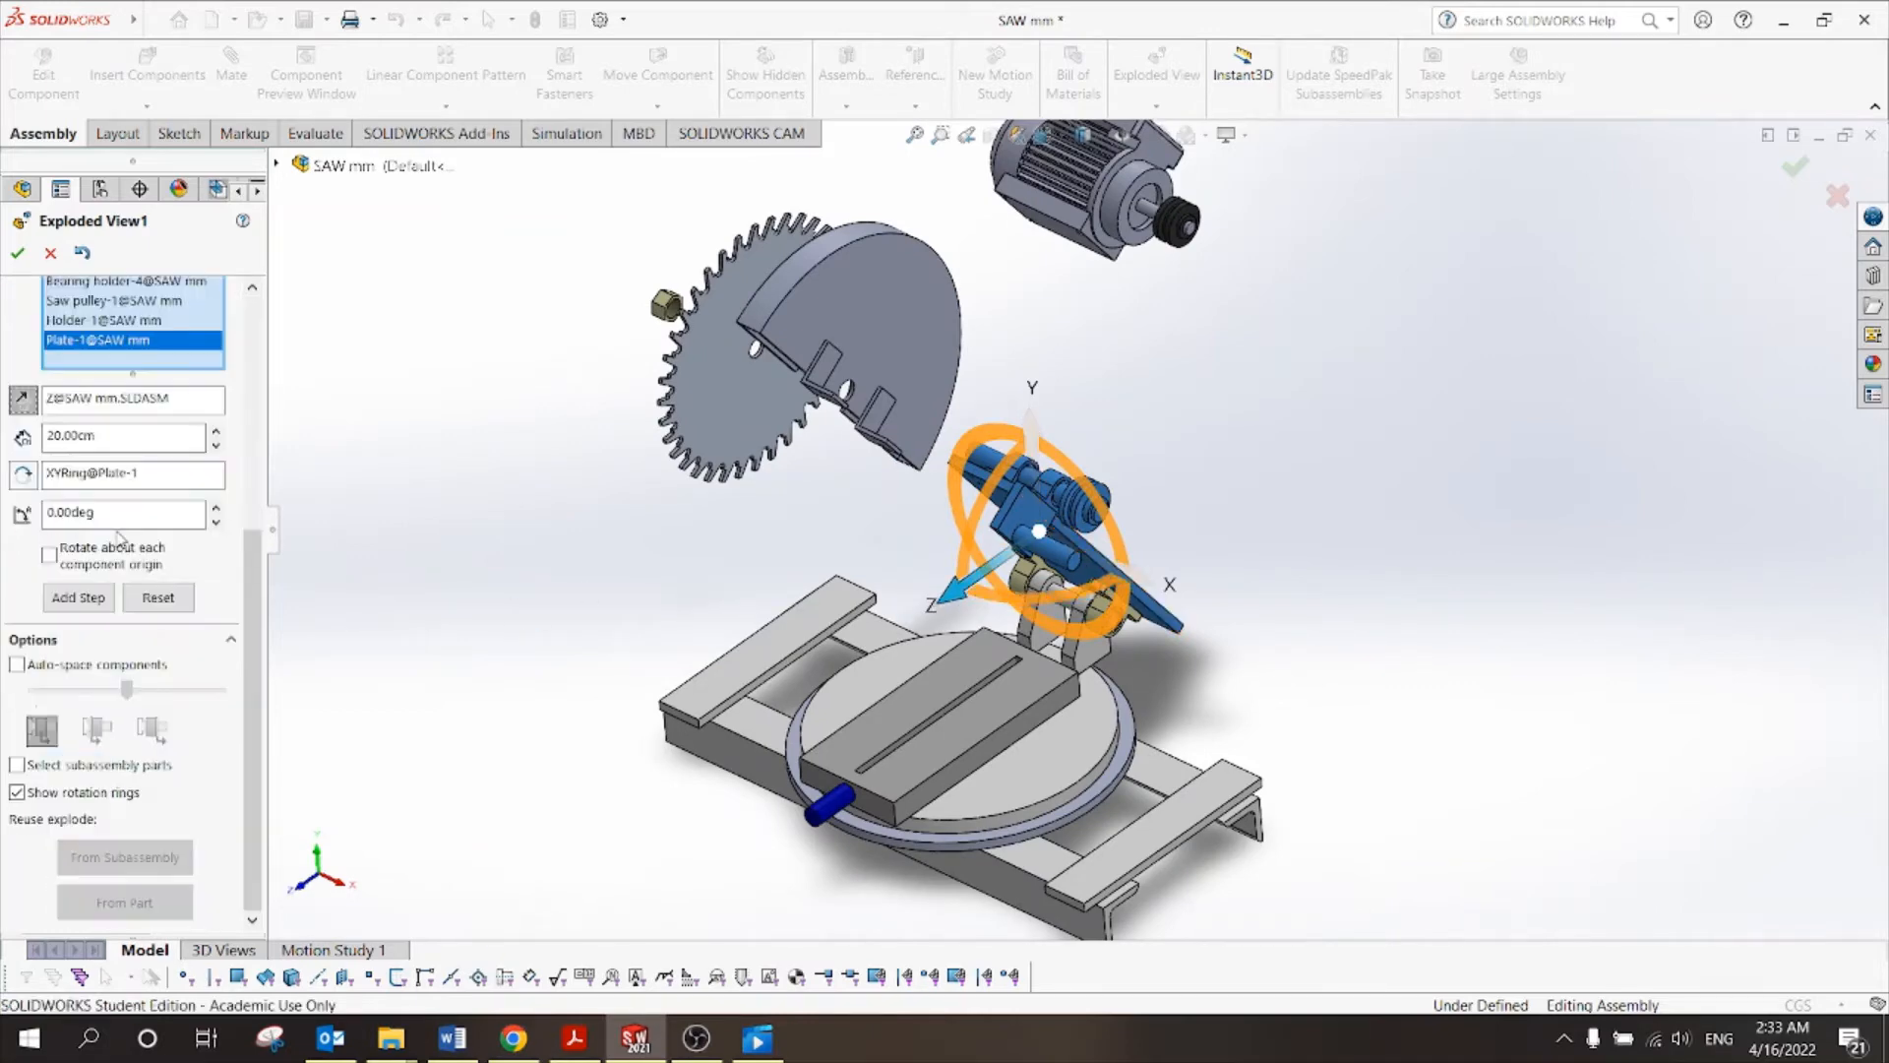
pyautogui.click(78, 601)
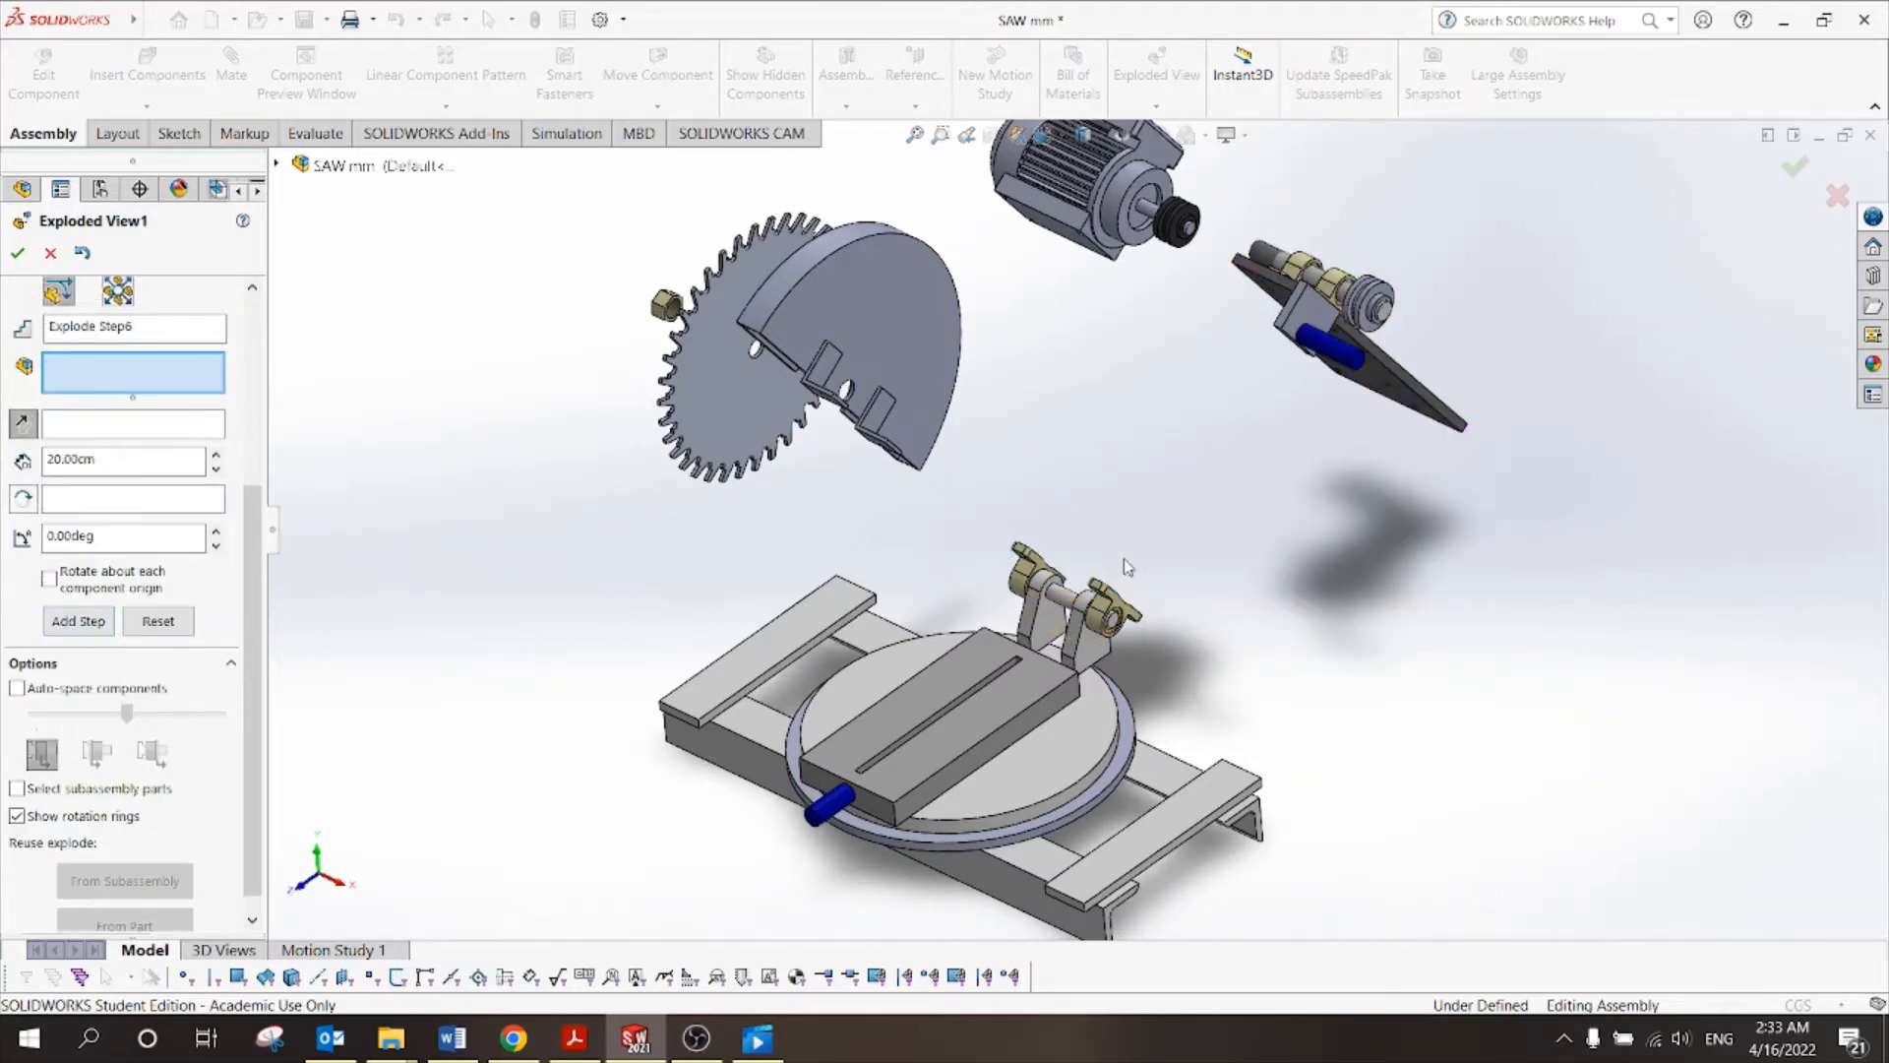
# Accept the edited exploded view and expand it in the configuration list to show its explode steps.
pyautogui.scroll(2, 1128, 568)
pyautogui.scroll(-2, 1115, 580)
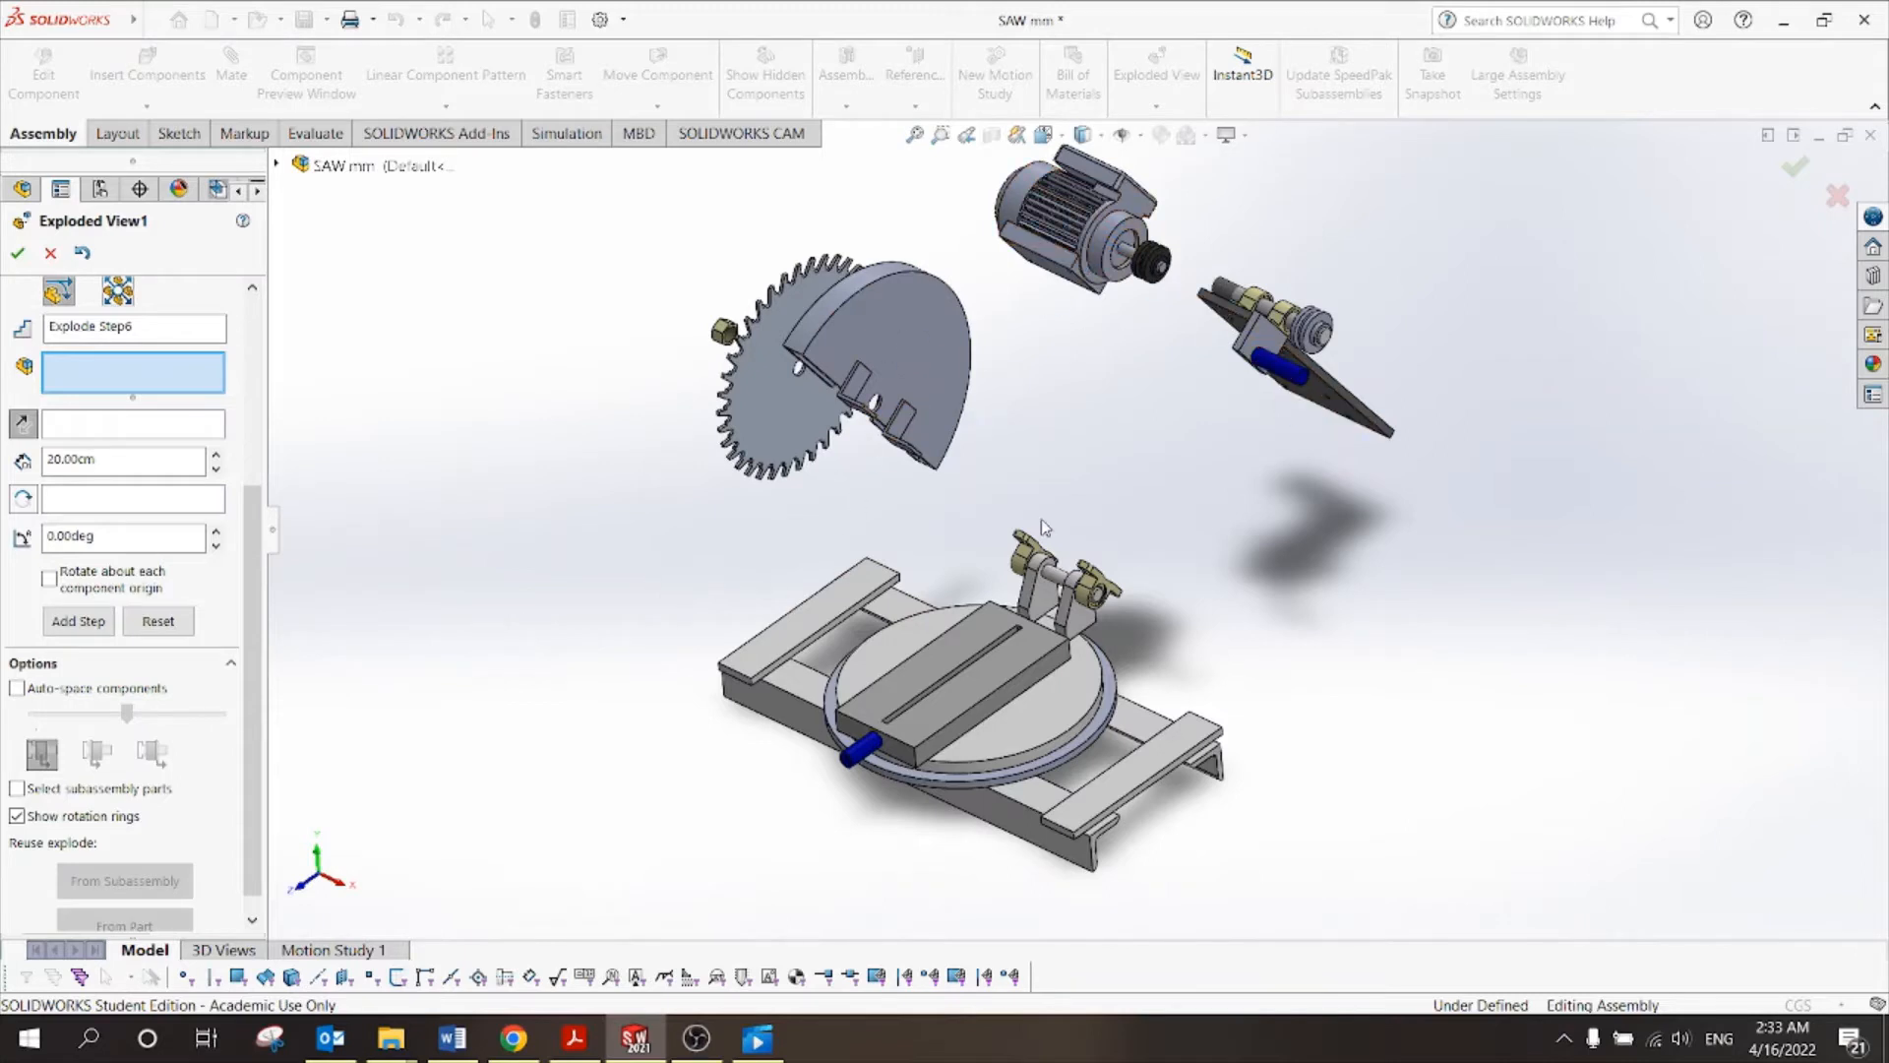
pyautogui.moveTo(257, 542); pyautogui.dragTo(259, 357)
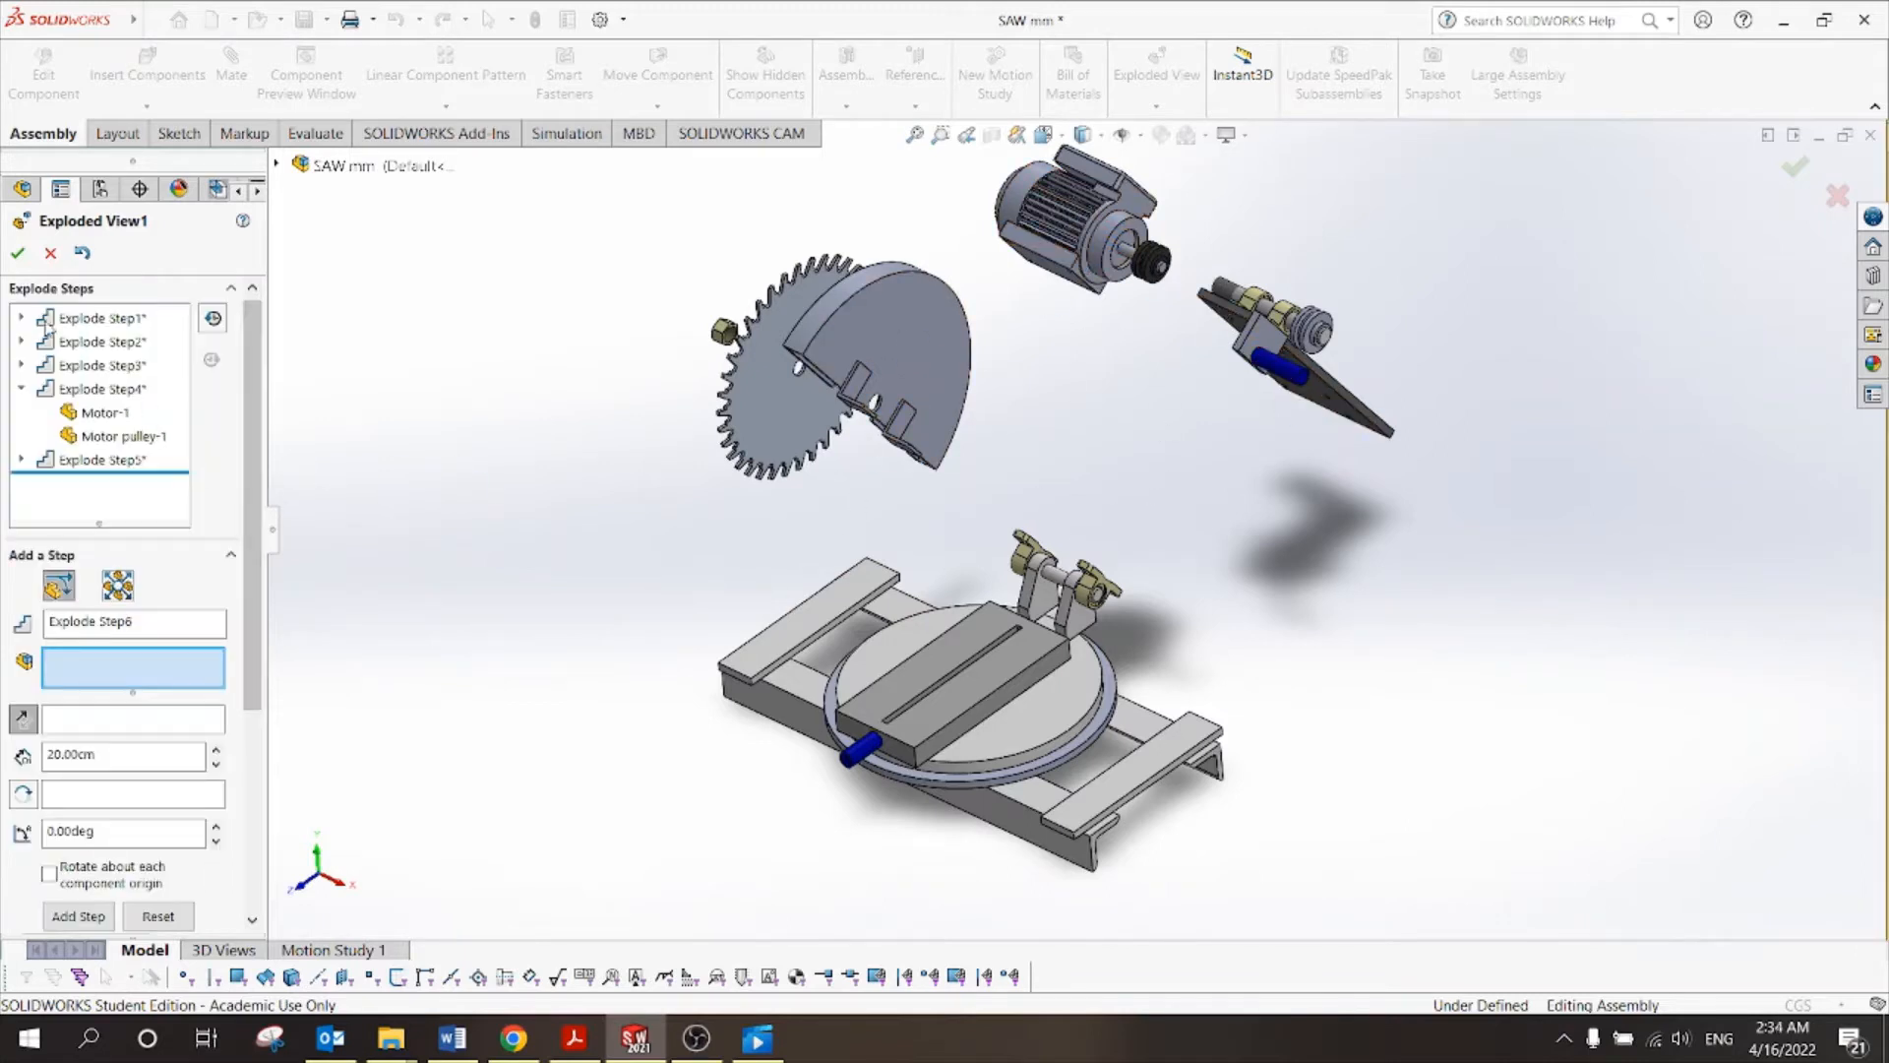
pyautogui.click(15, 258)
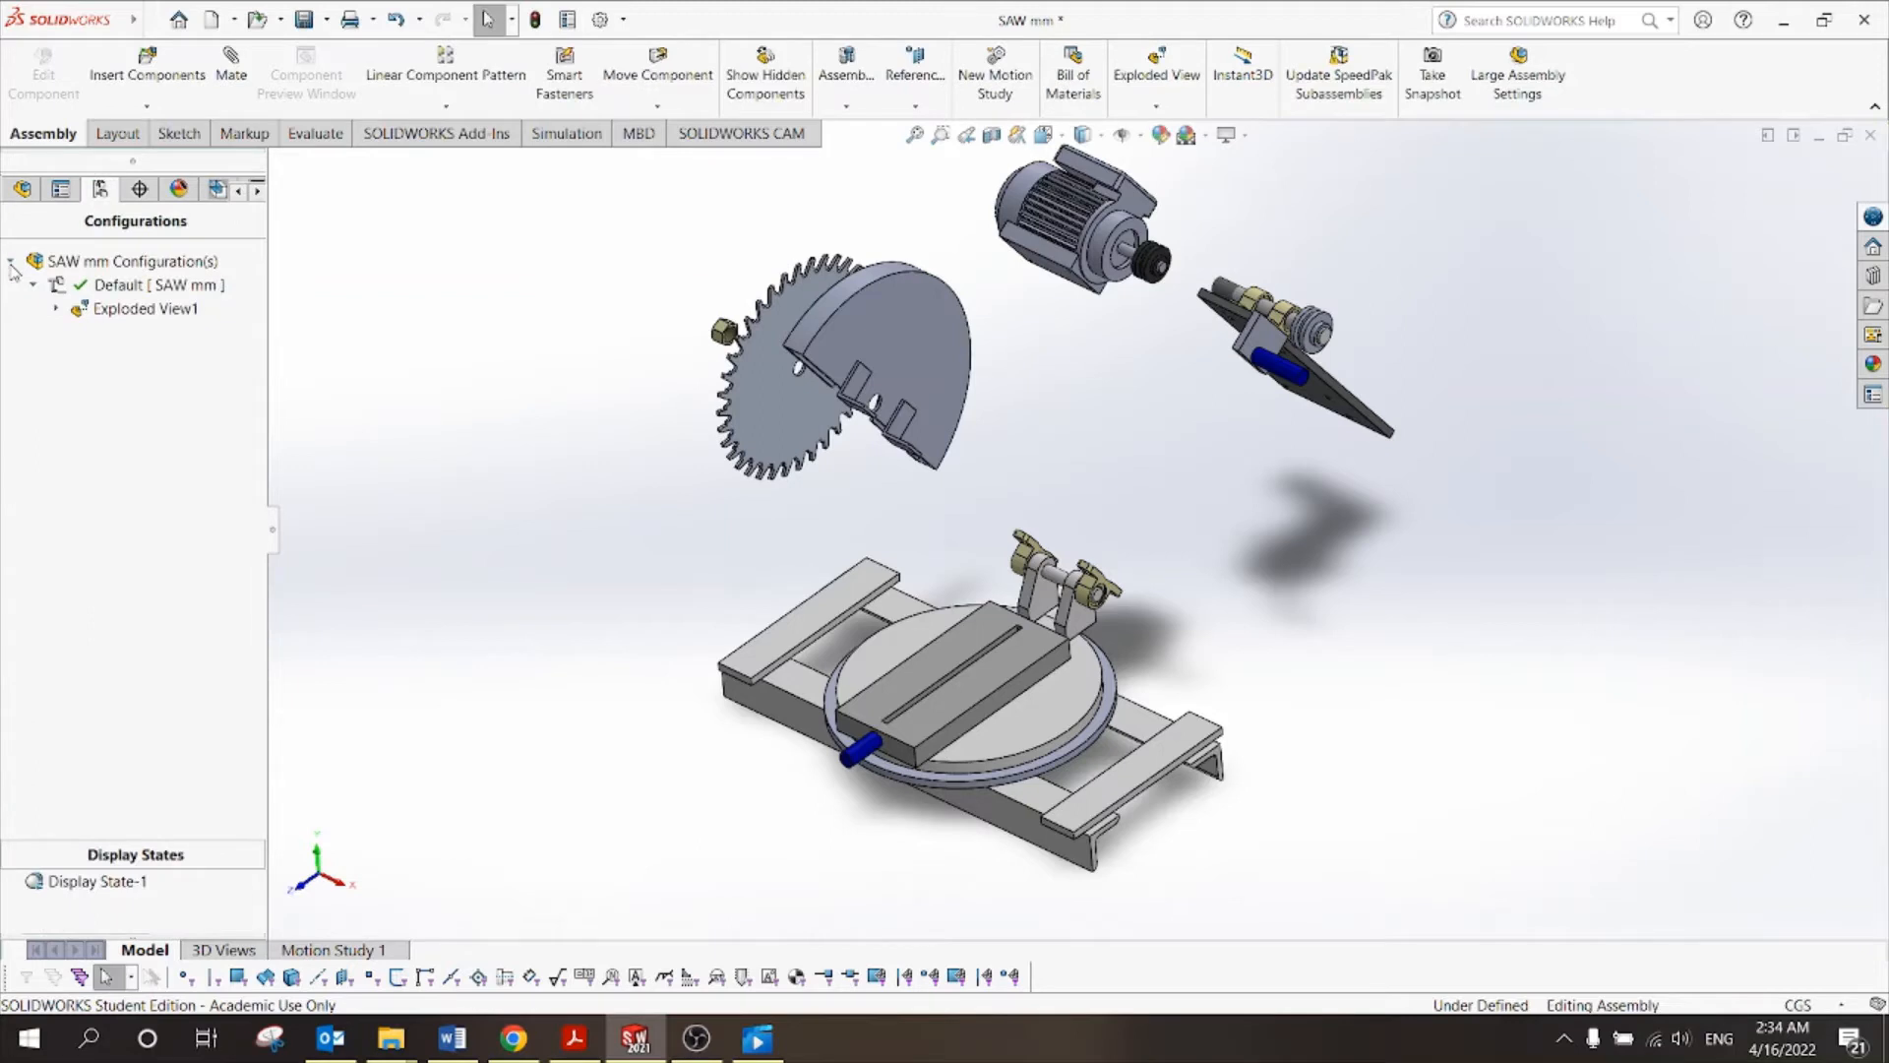
pyautogui.click(55, 308)
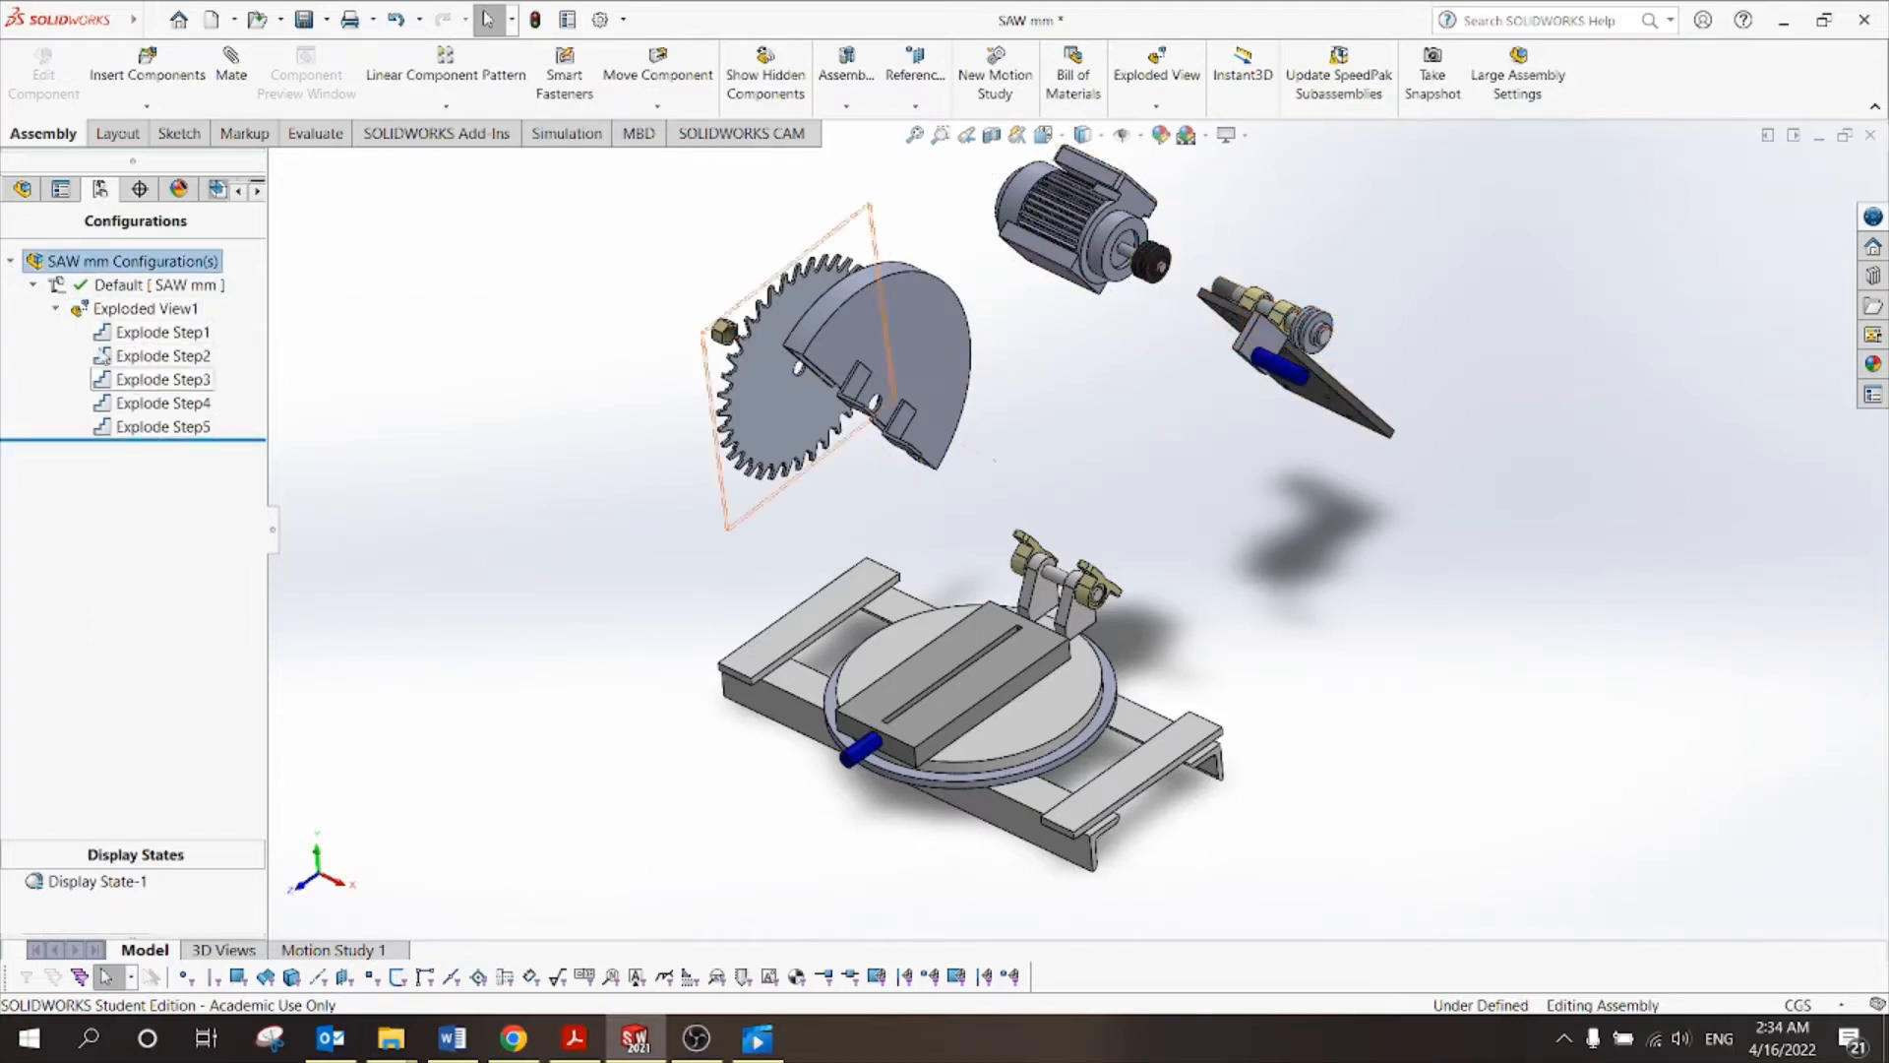
# Collapse the exploded view to check the assembled saw, and explode it again.
pyautogui.rightClick(180, 309)
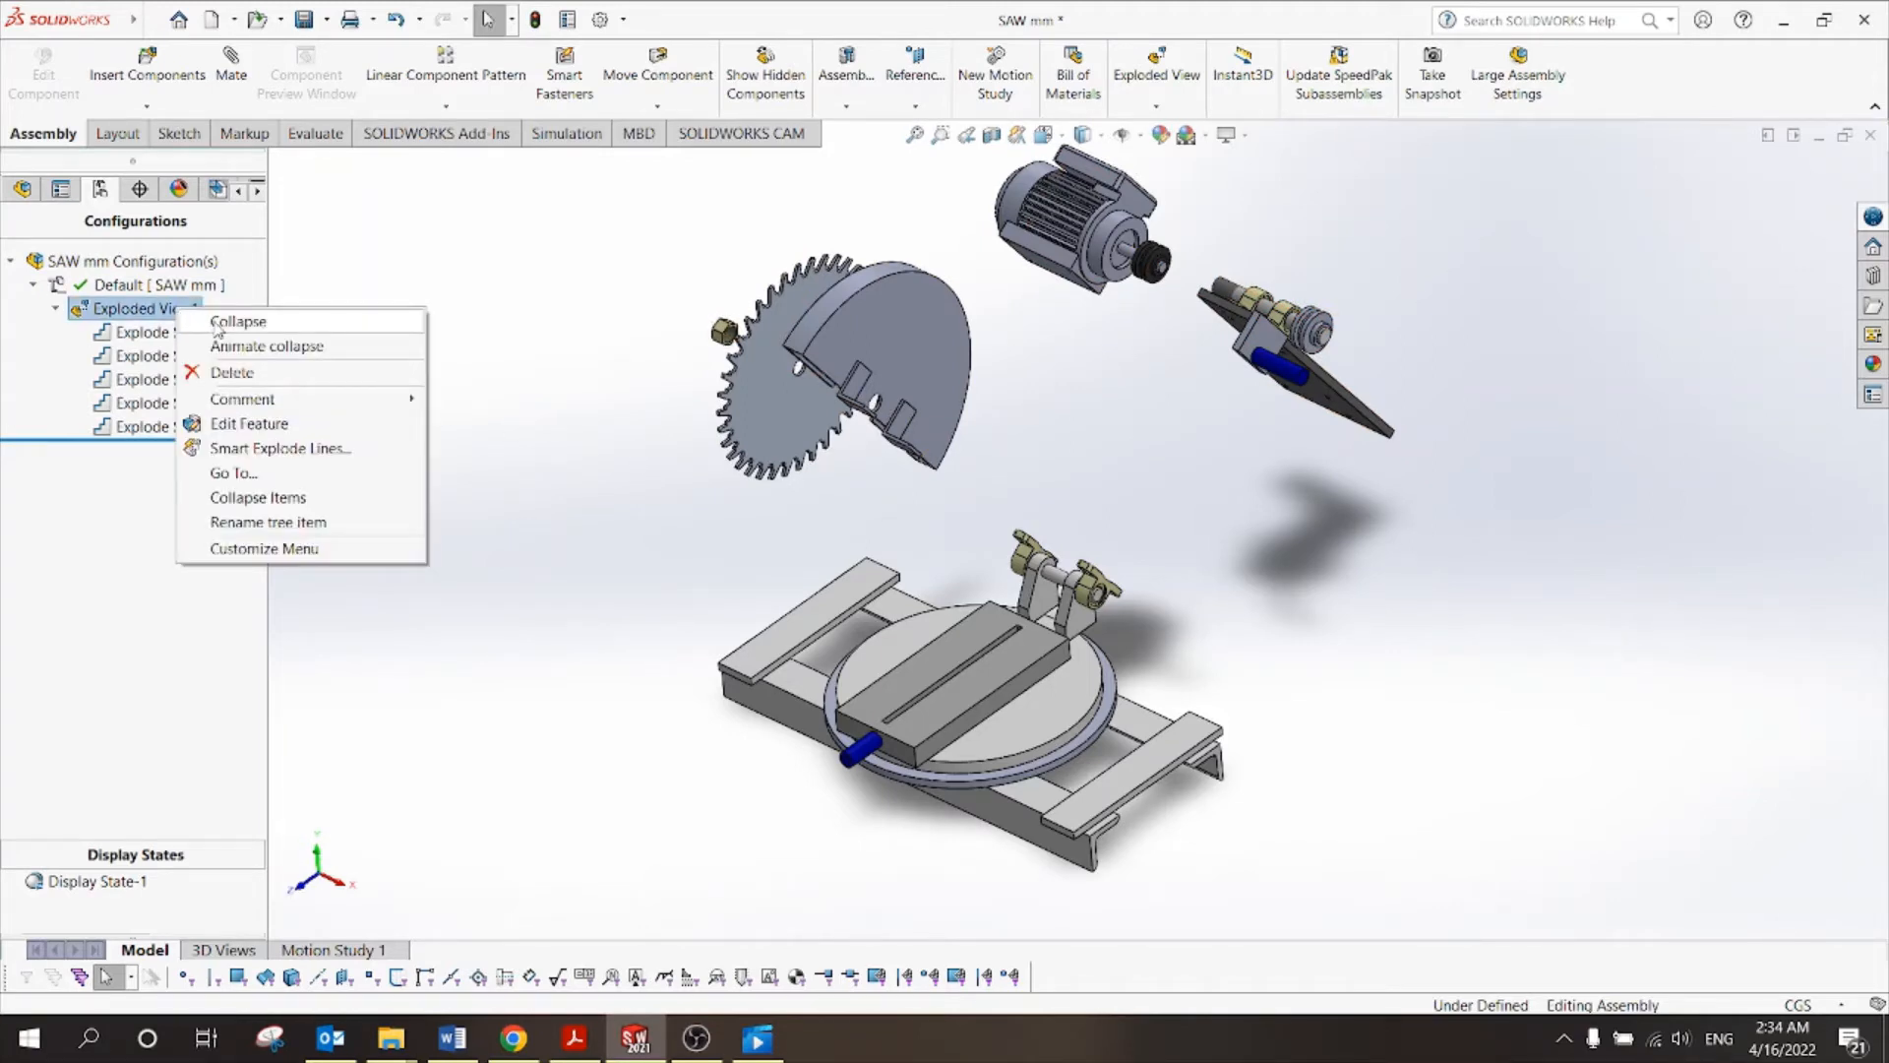
pyautogui.click(233, 322)
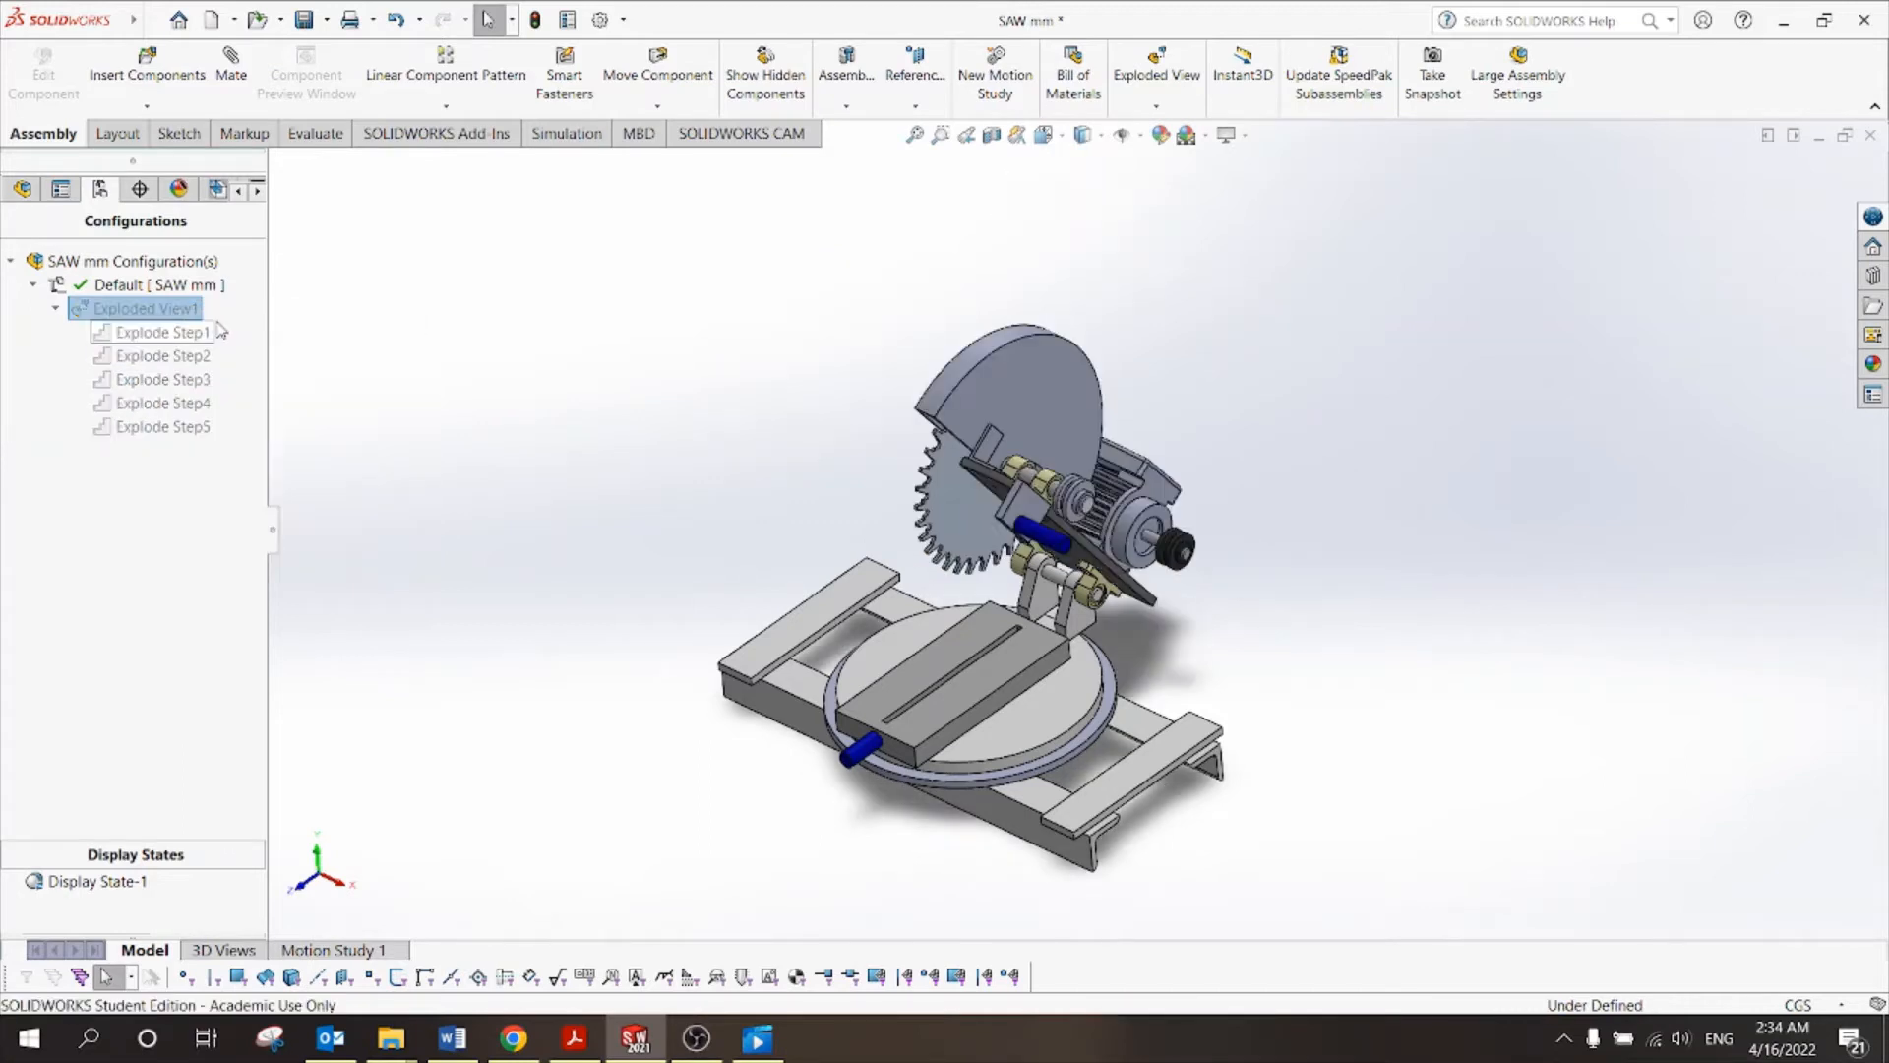
pyautogui.rightClick(197, 309)
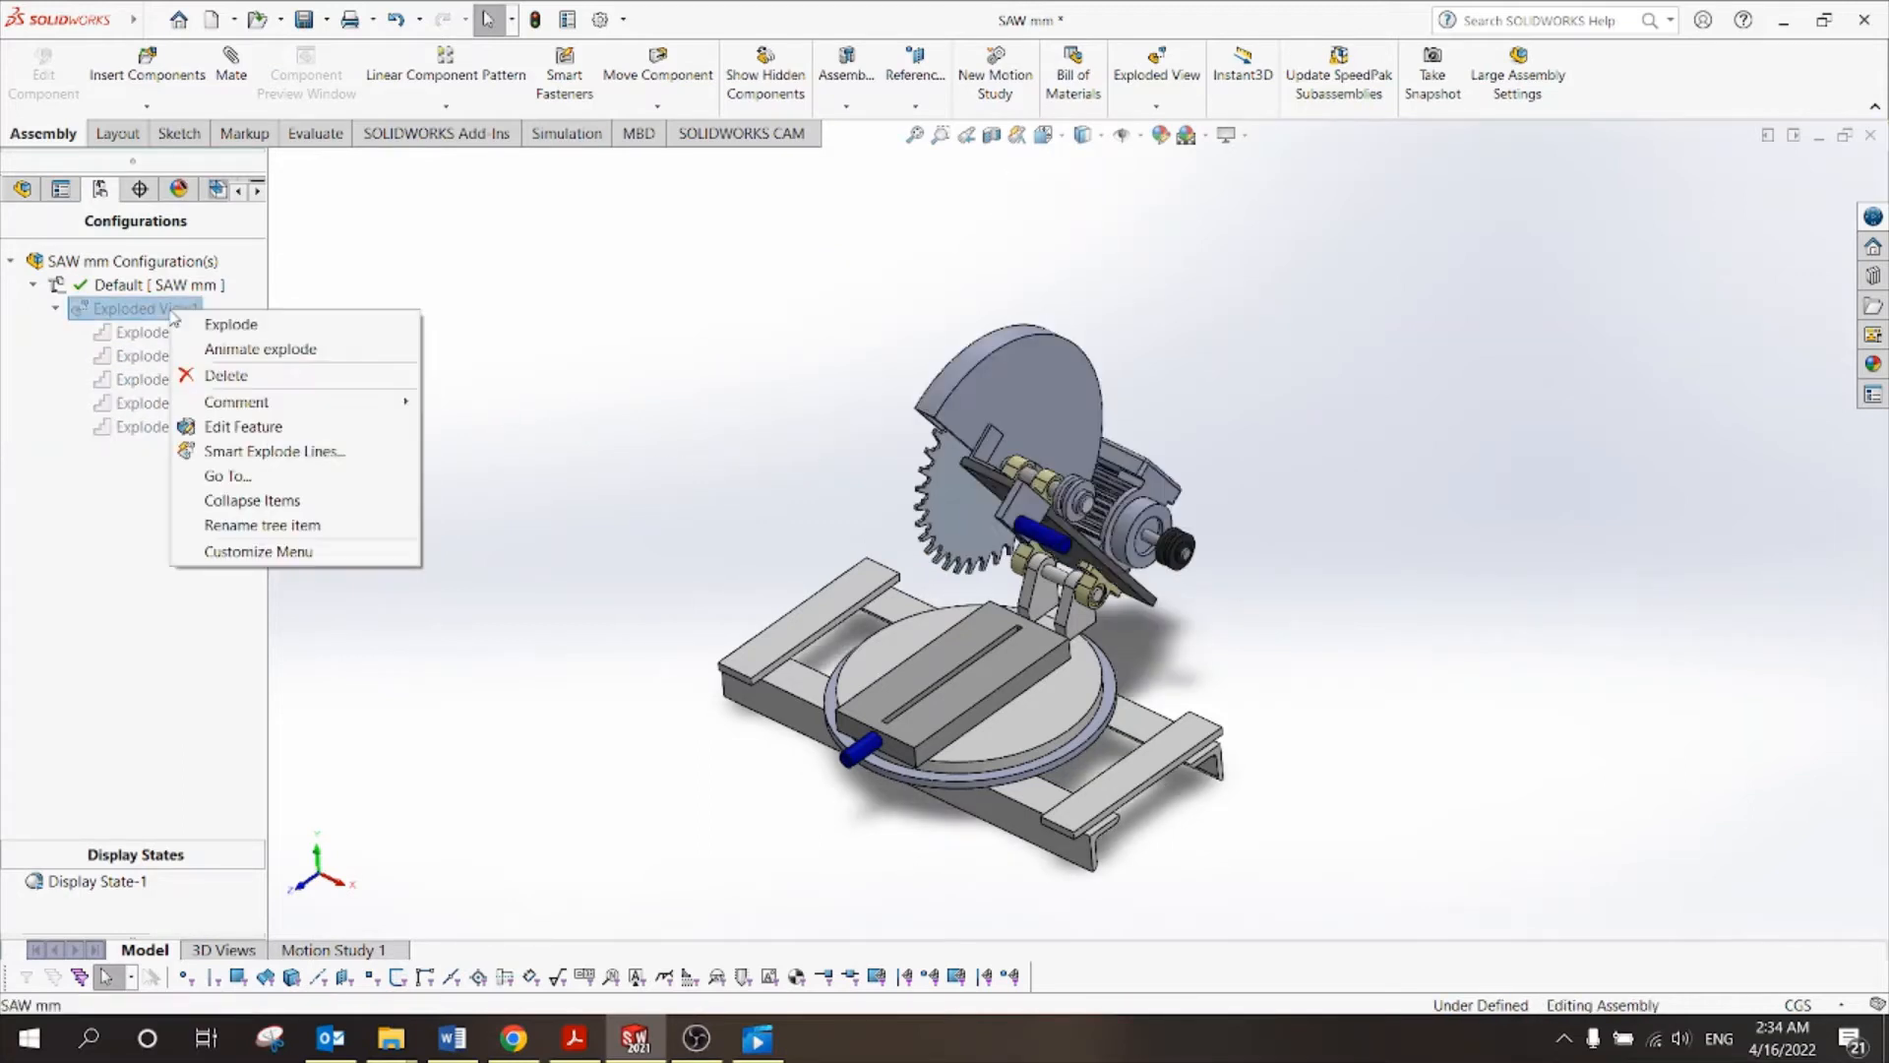
pyautogui.click(209, 323)
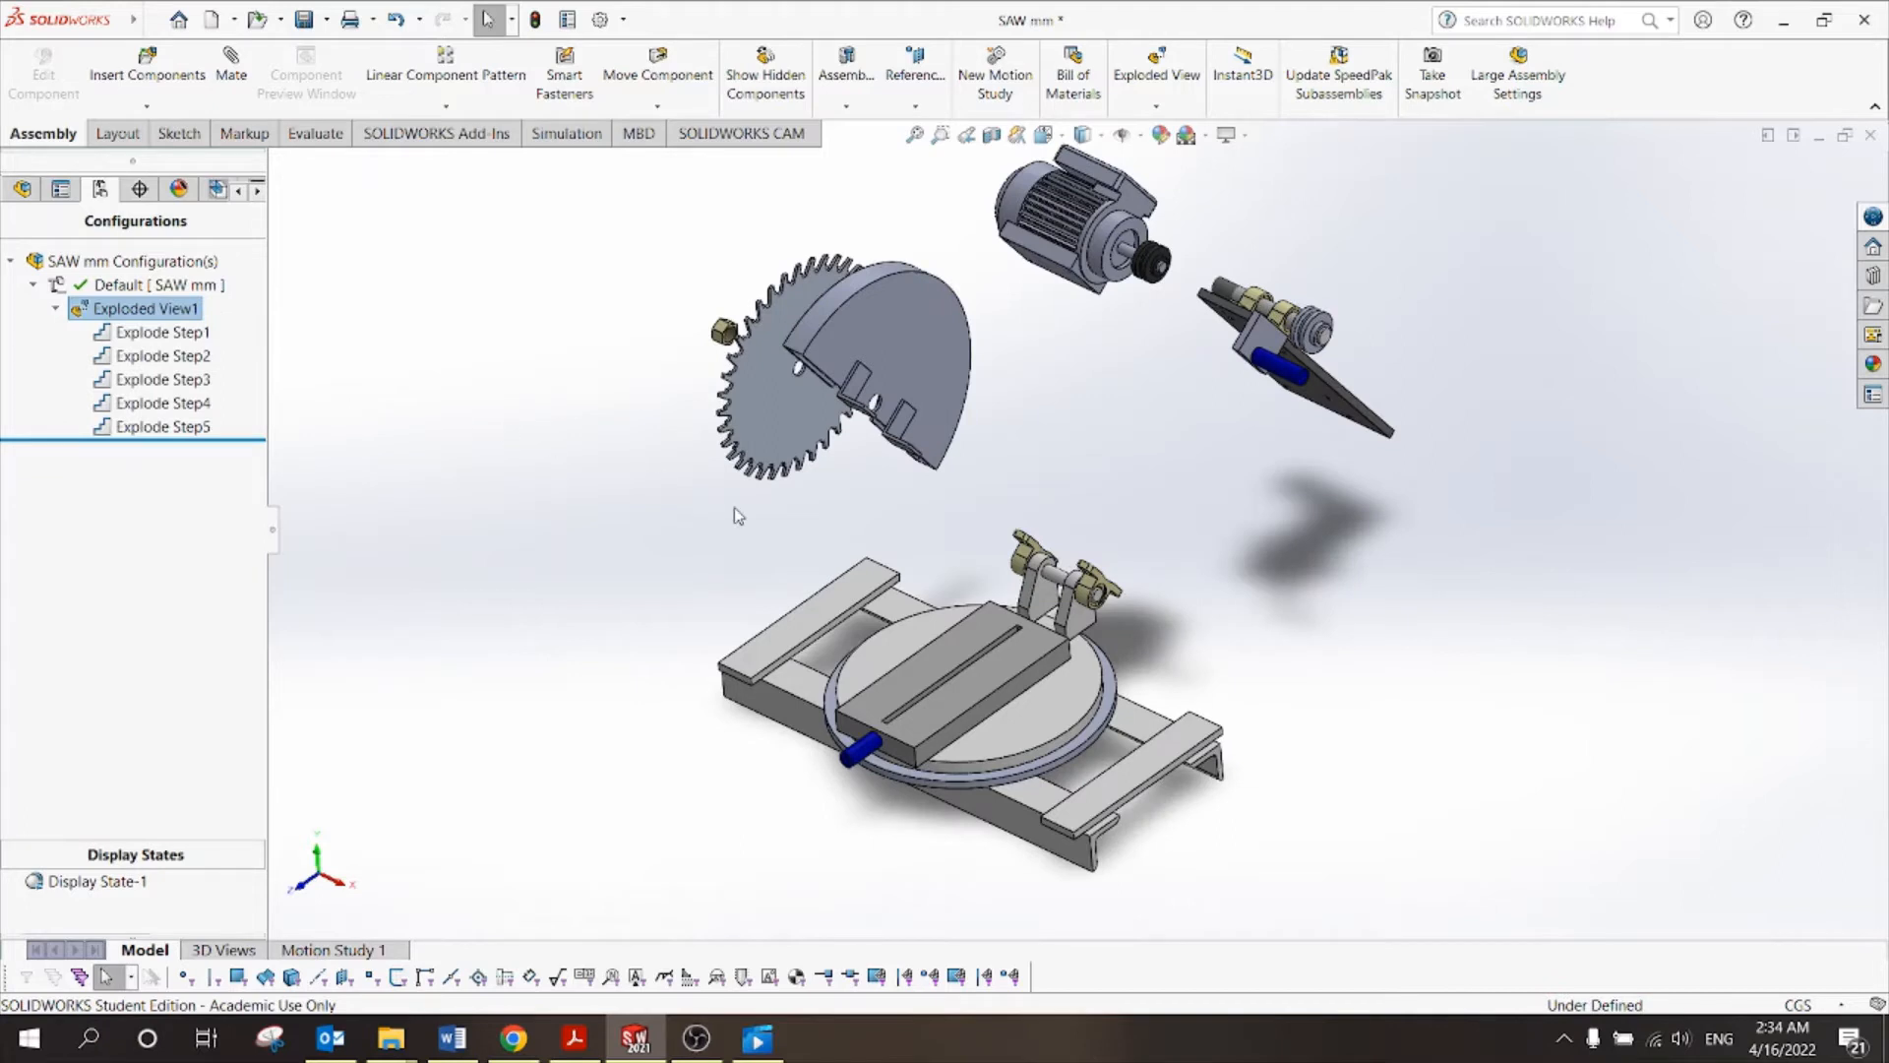
# Play the exploded view's collapse animation and its explode animation, closing the animation controls after each.
pyautogui.rightClick(139, 309)
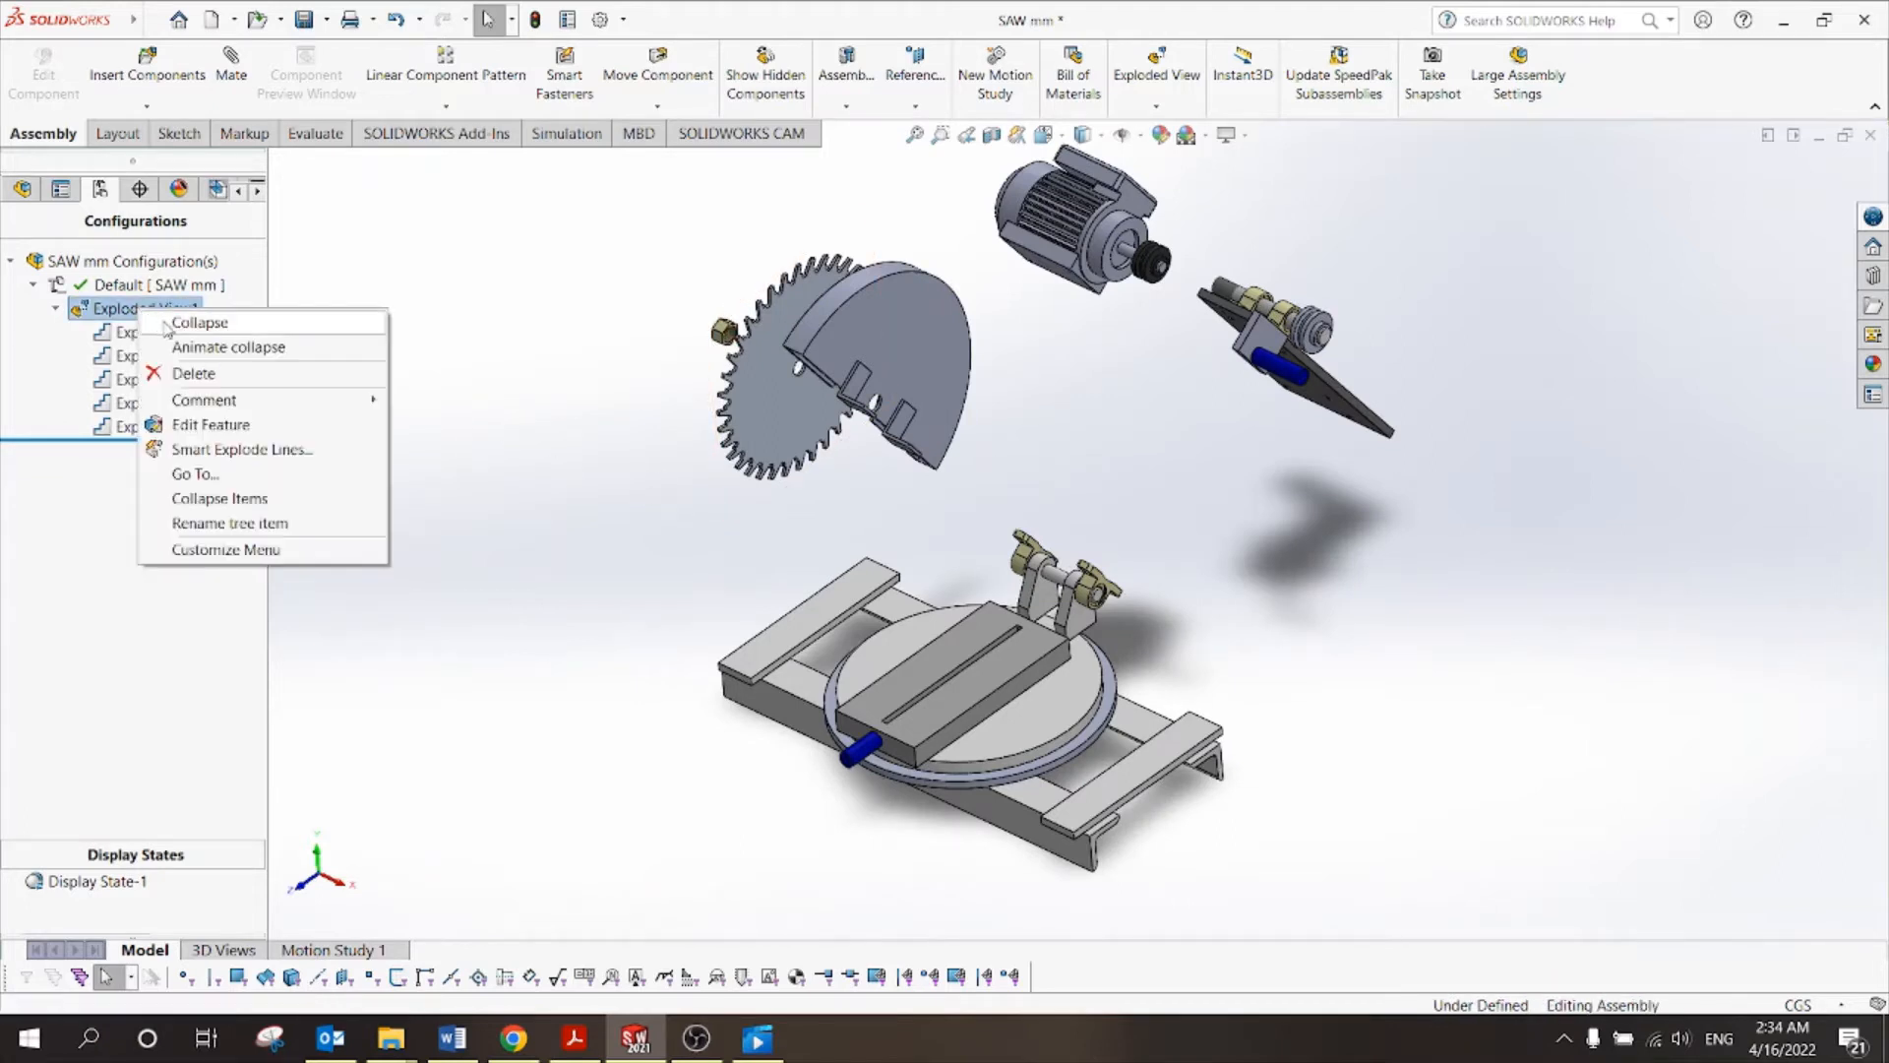
pyautogui.click(185, 344)
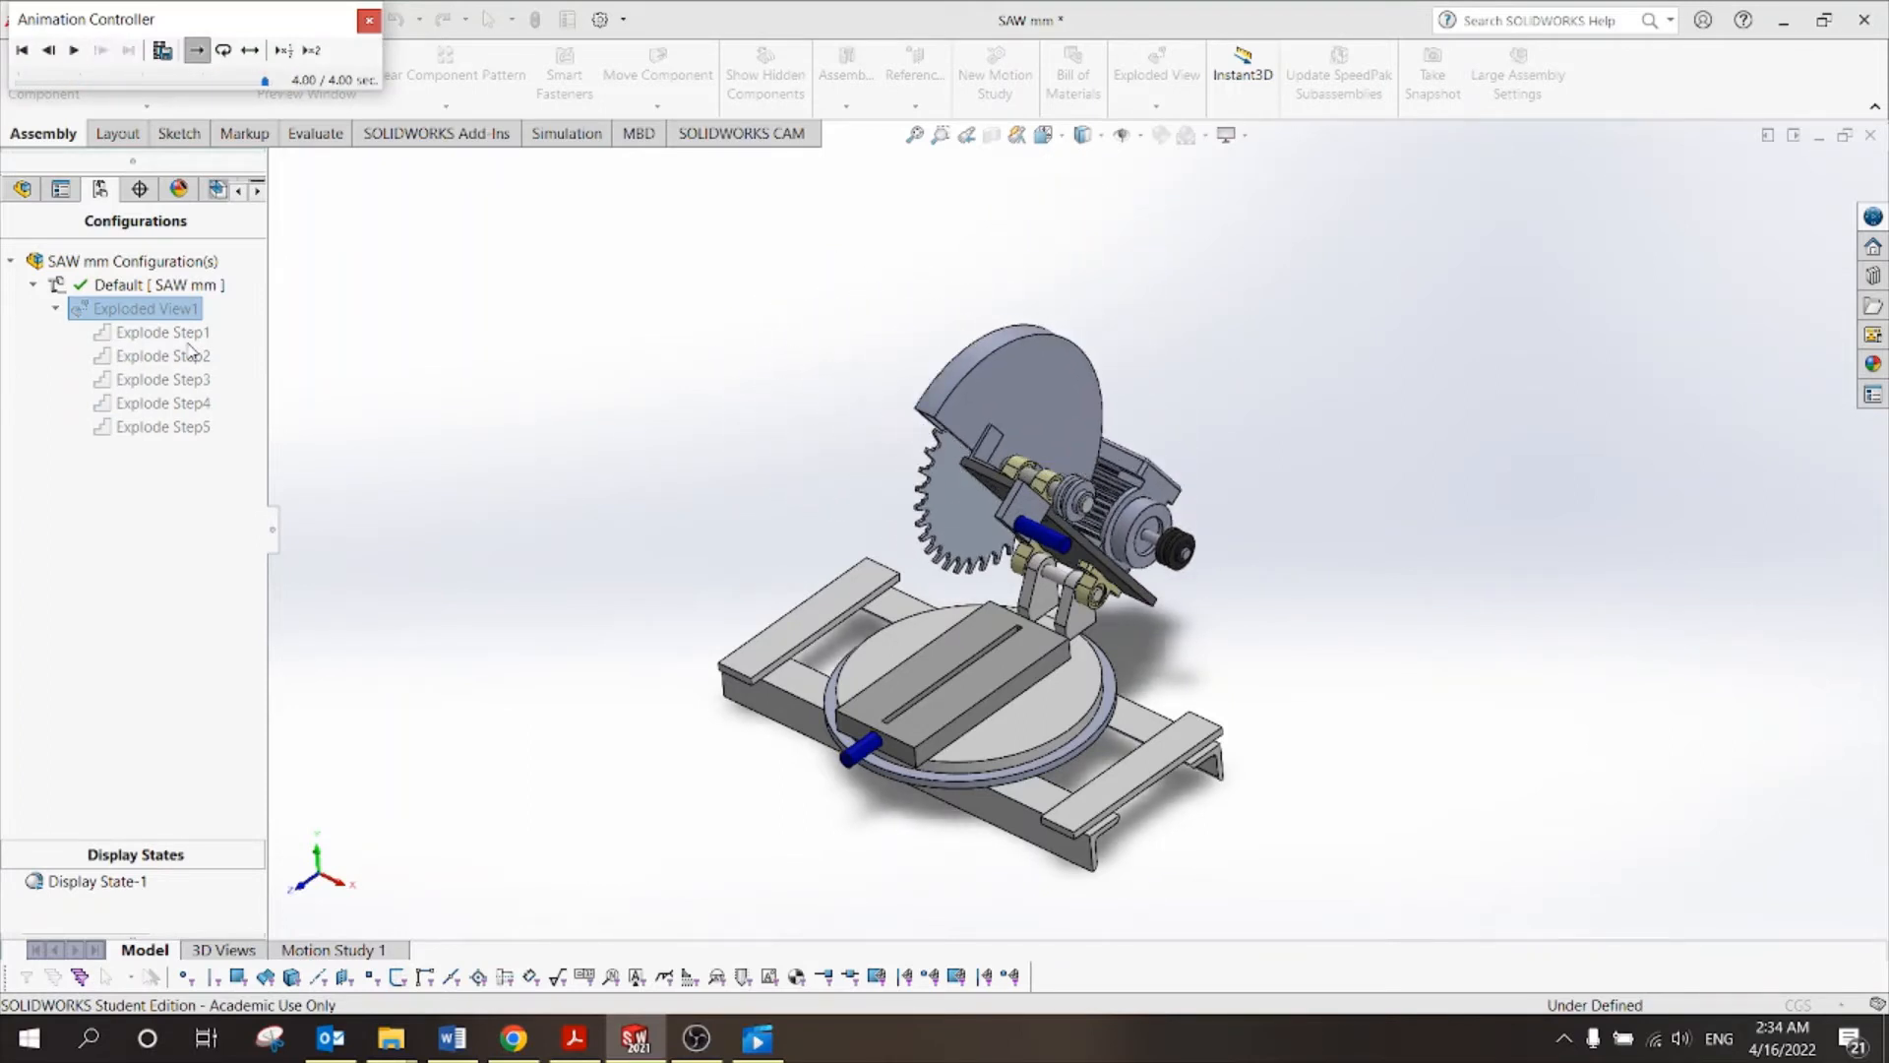
pyautogui.click(369, 20)
pyautogui.rightClick(171, 318)
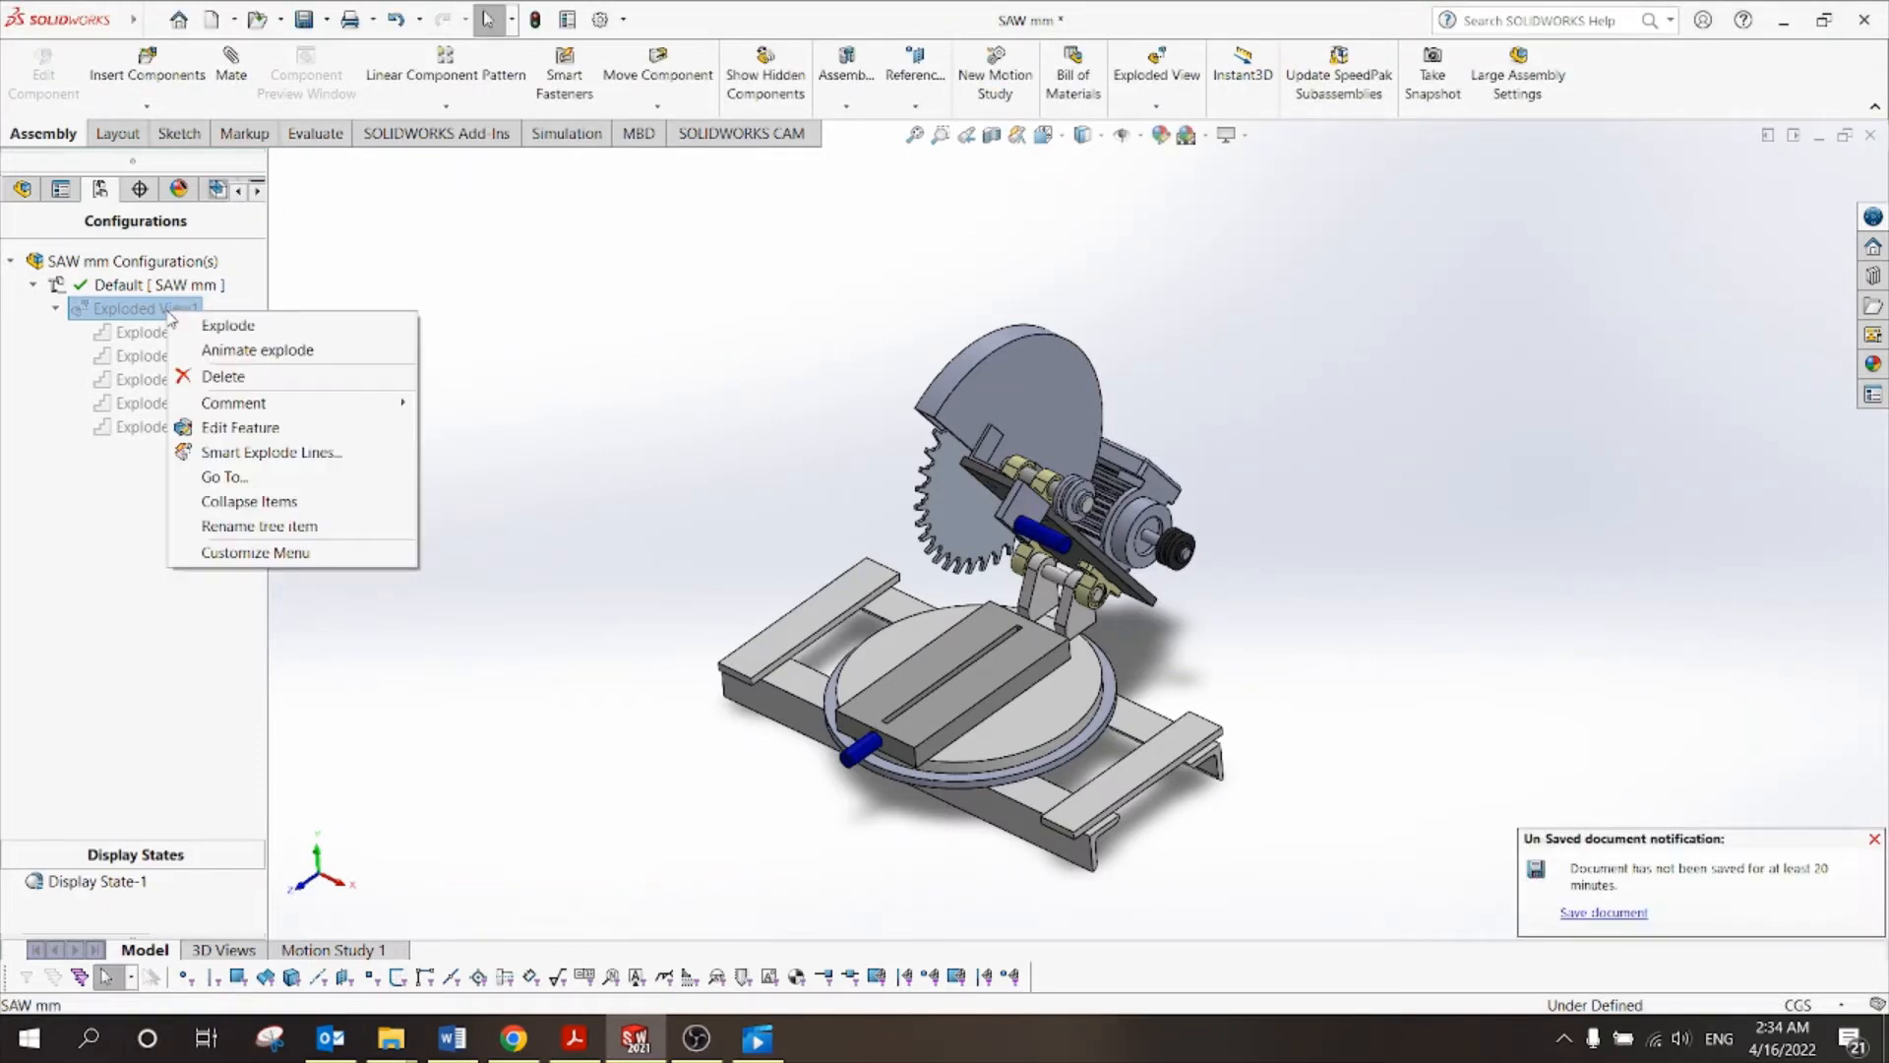
pyautogui.click(233, 352)
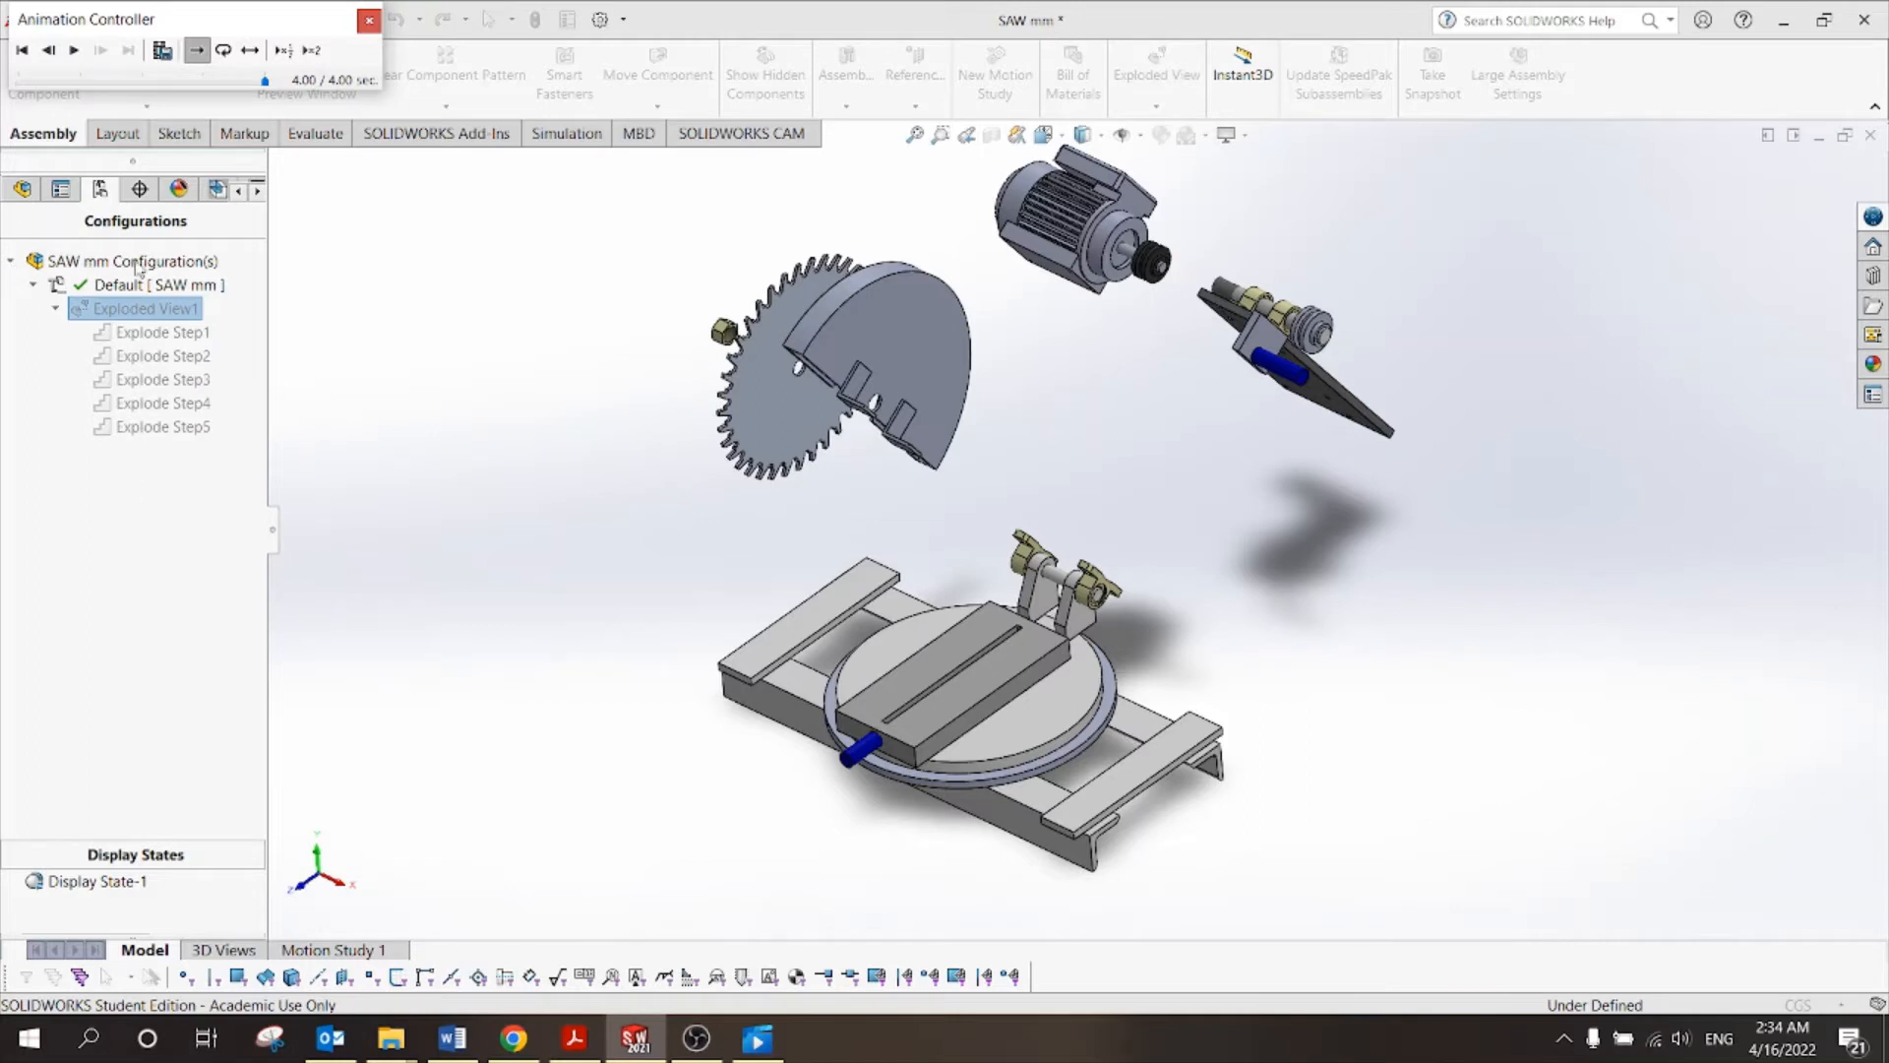
pyautogui.click(366, 22)
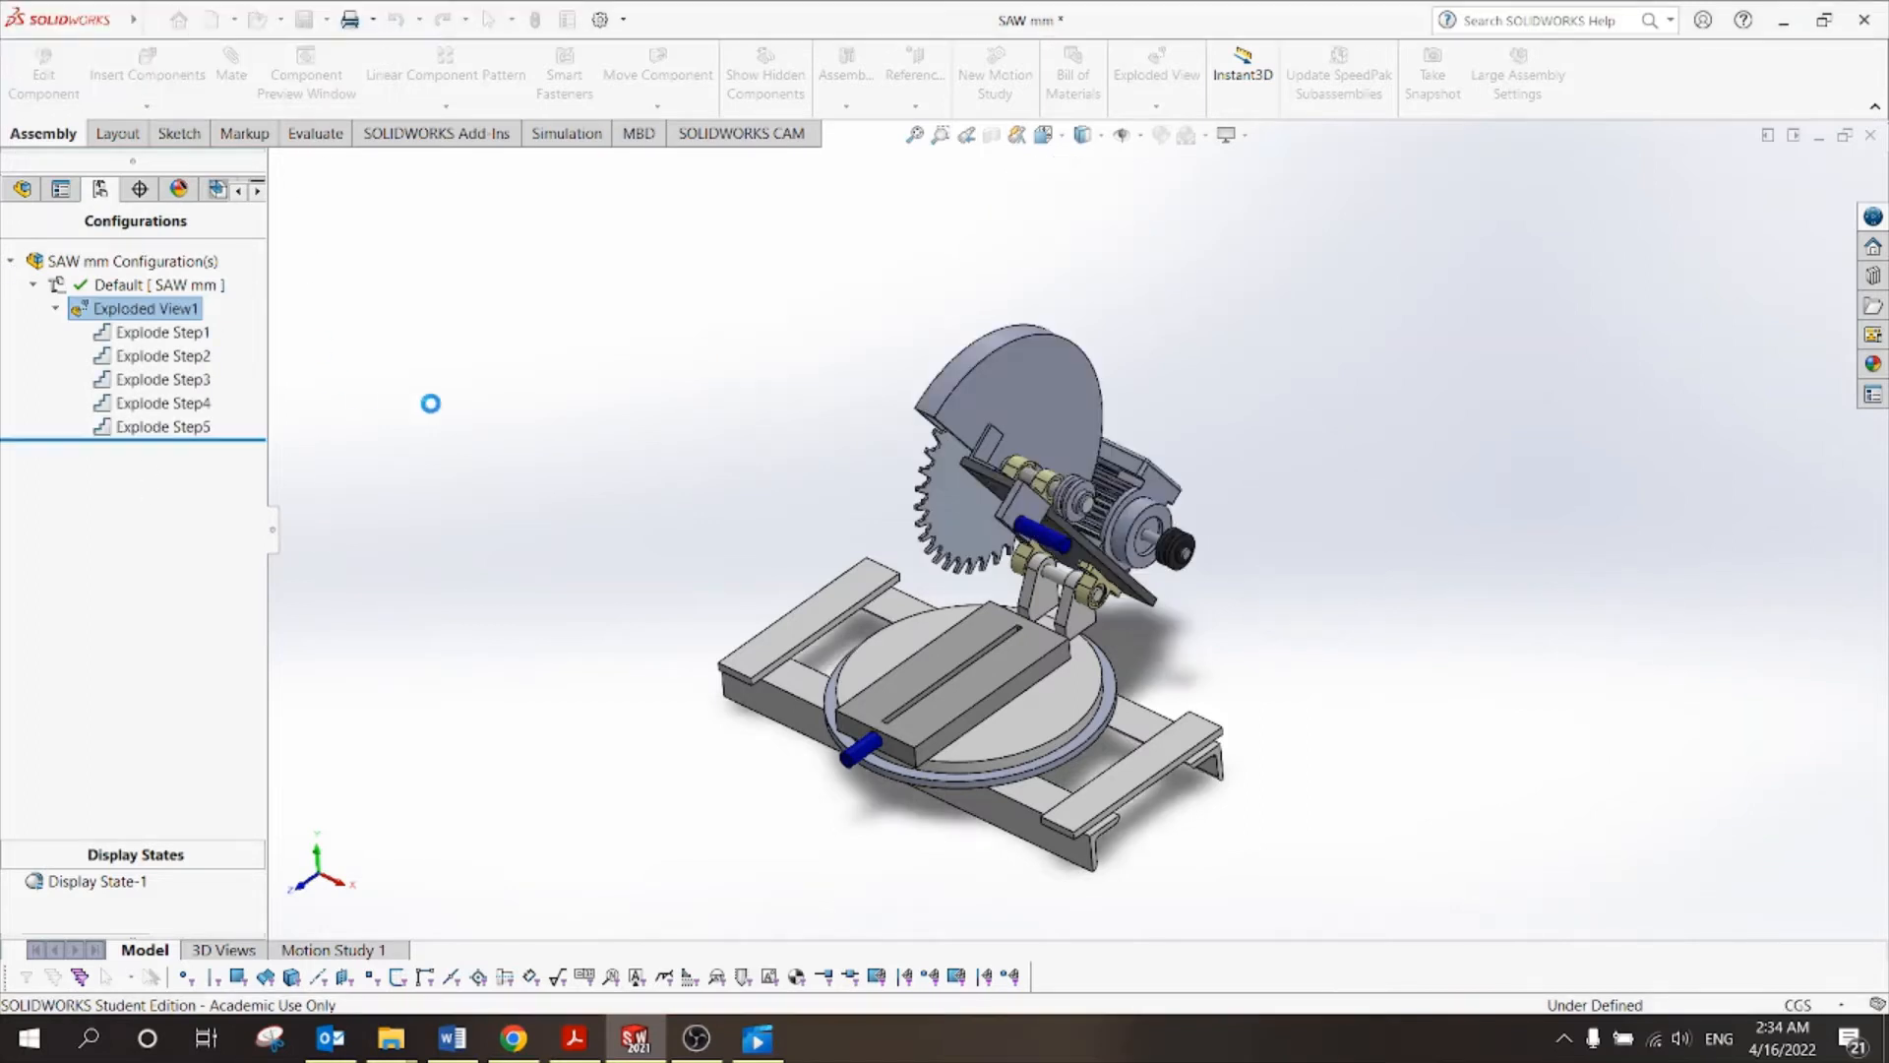
# Collapse the exploded view to the assembled state and return to the assembly's feature tree.
pyautogui.rightClick(138, 309)
pyautogui.click(190, 321)
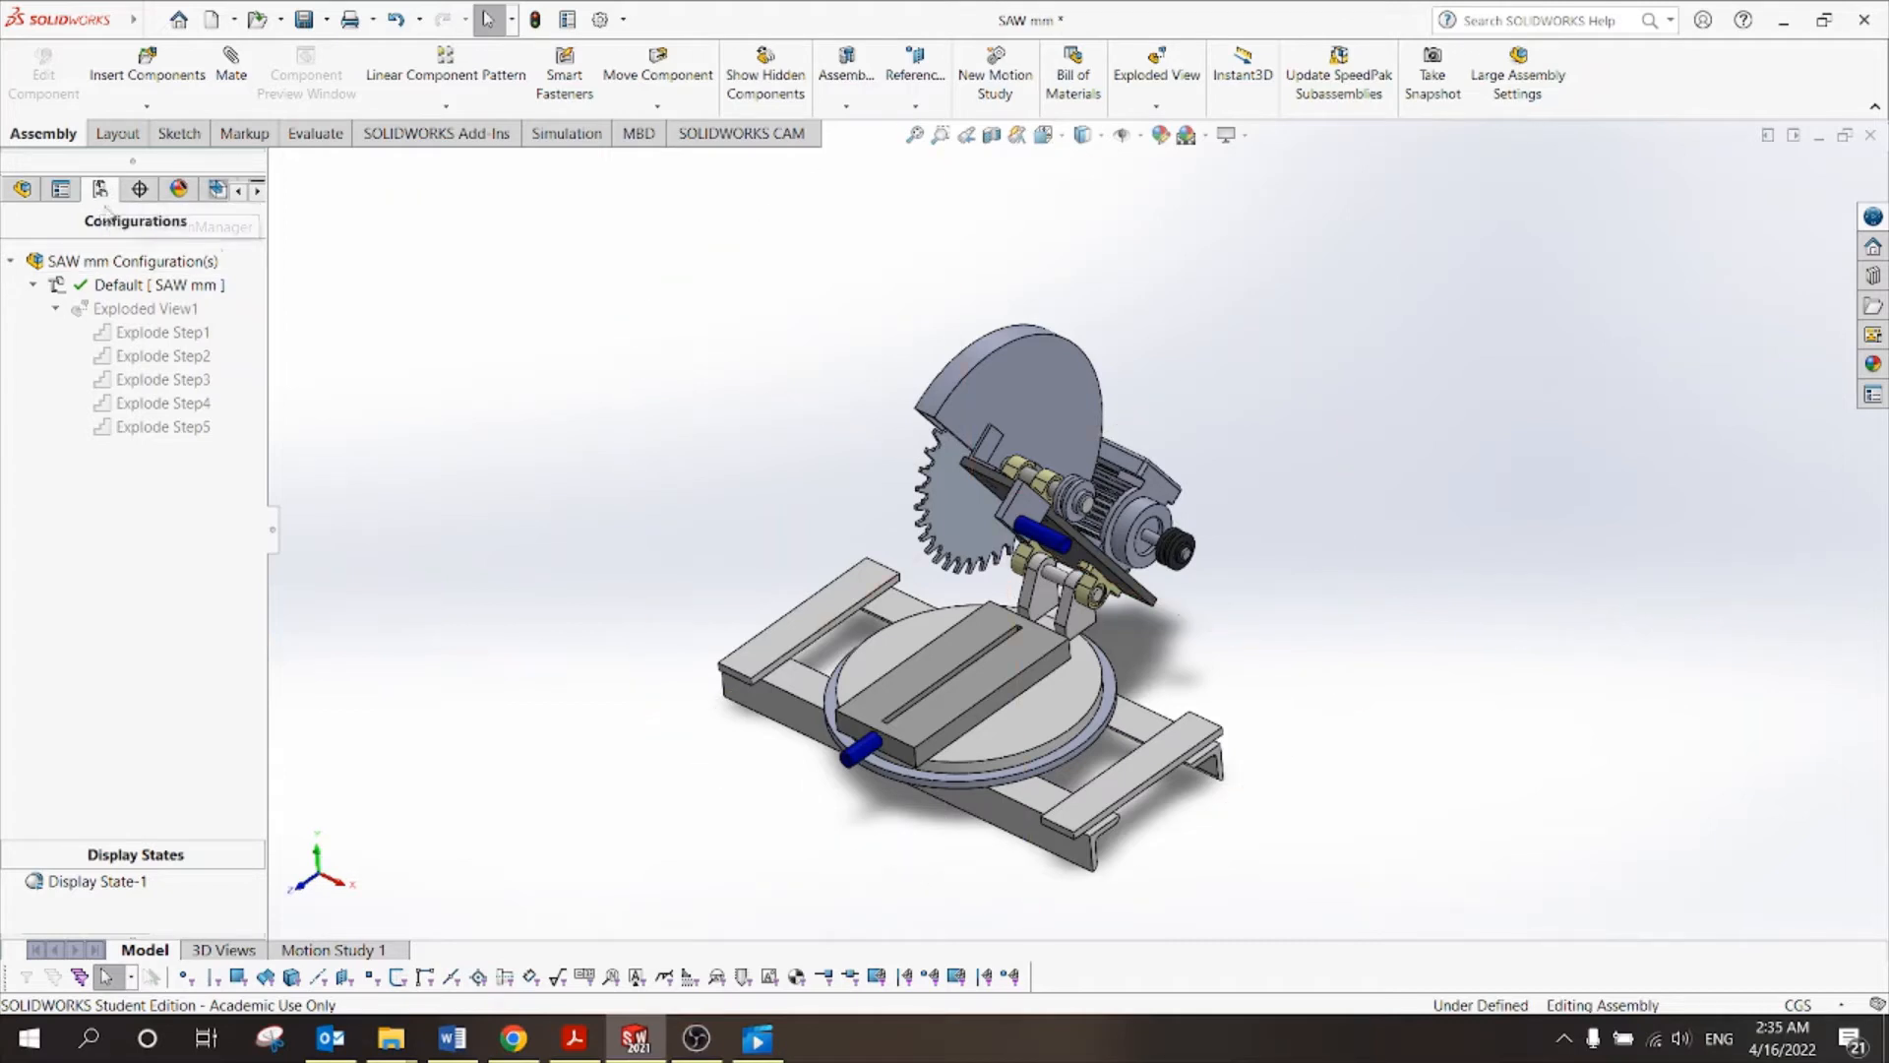
pyautogui.click(111, 261)
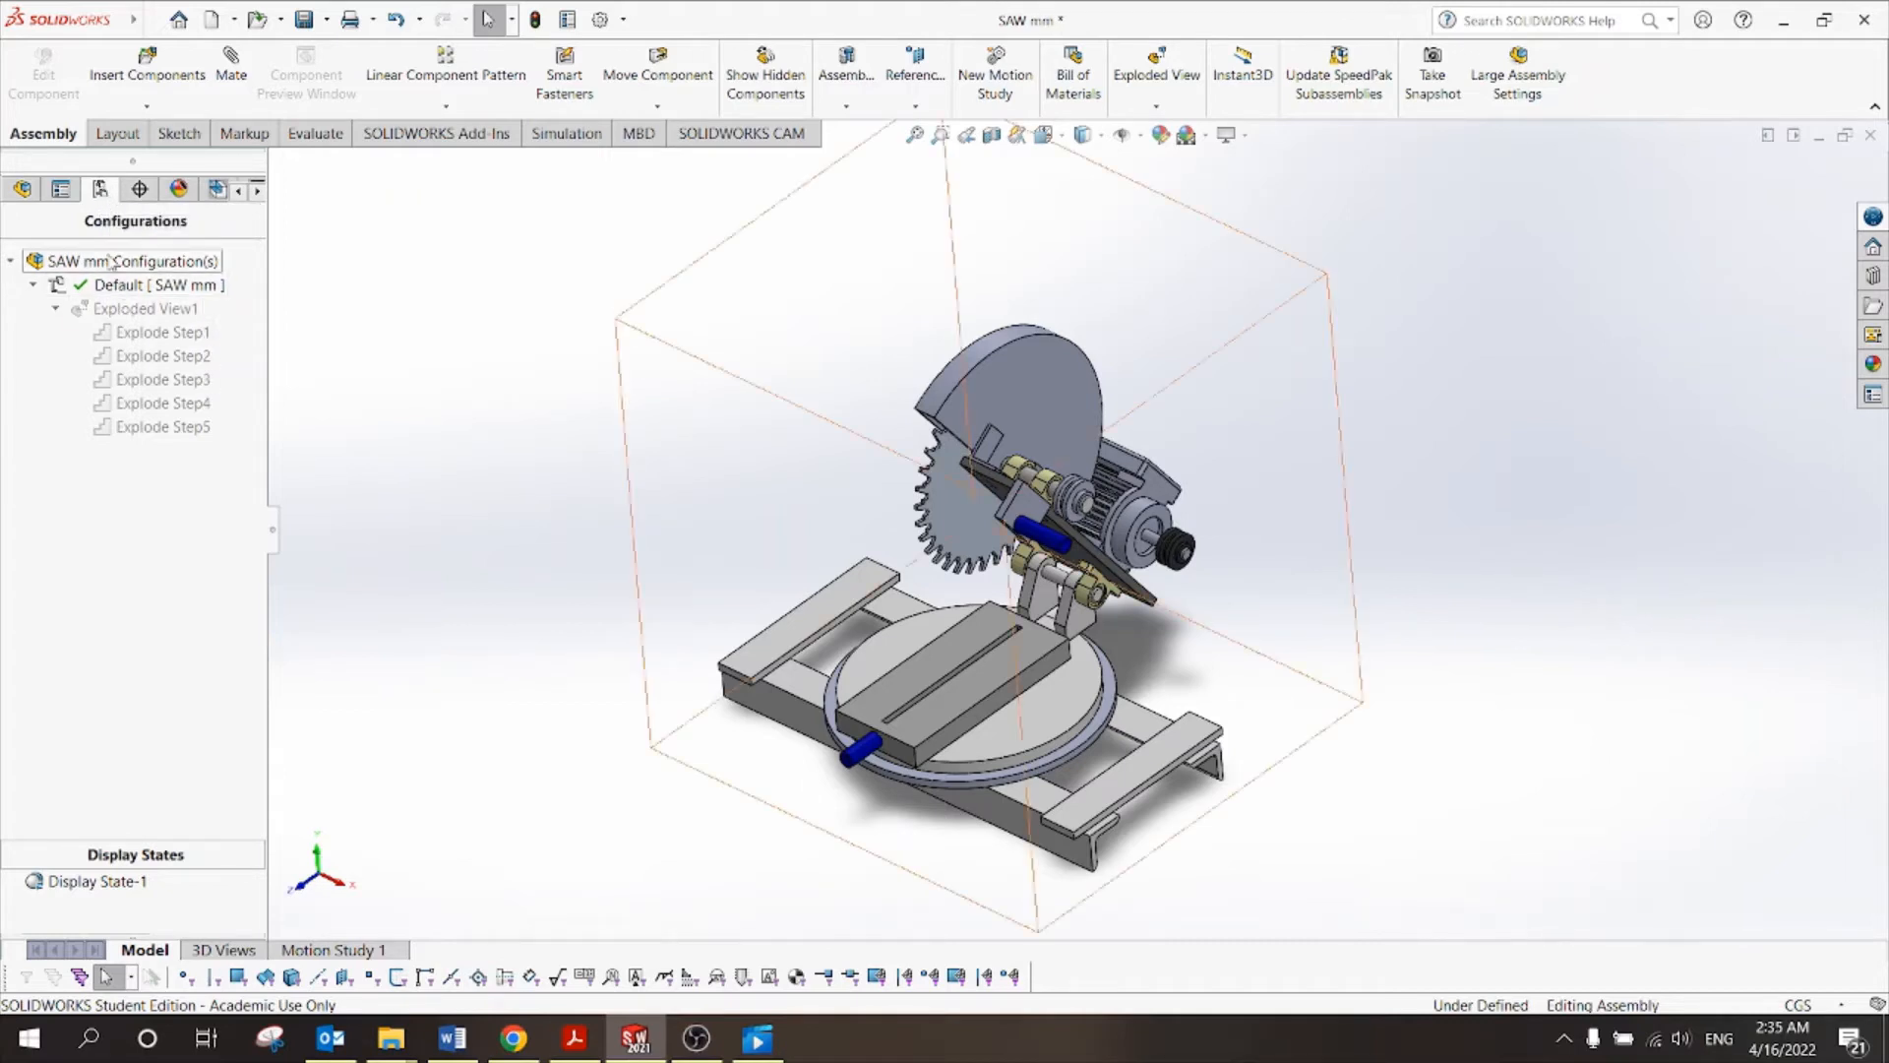
pyautogui.click(23, 188)
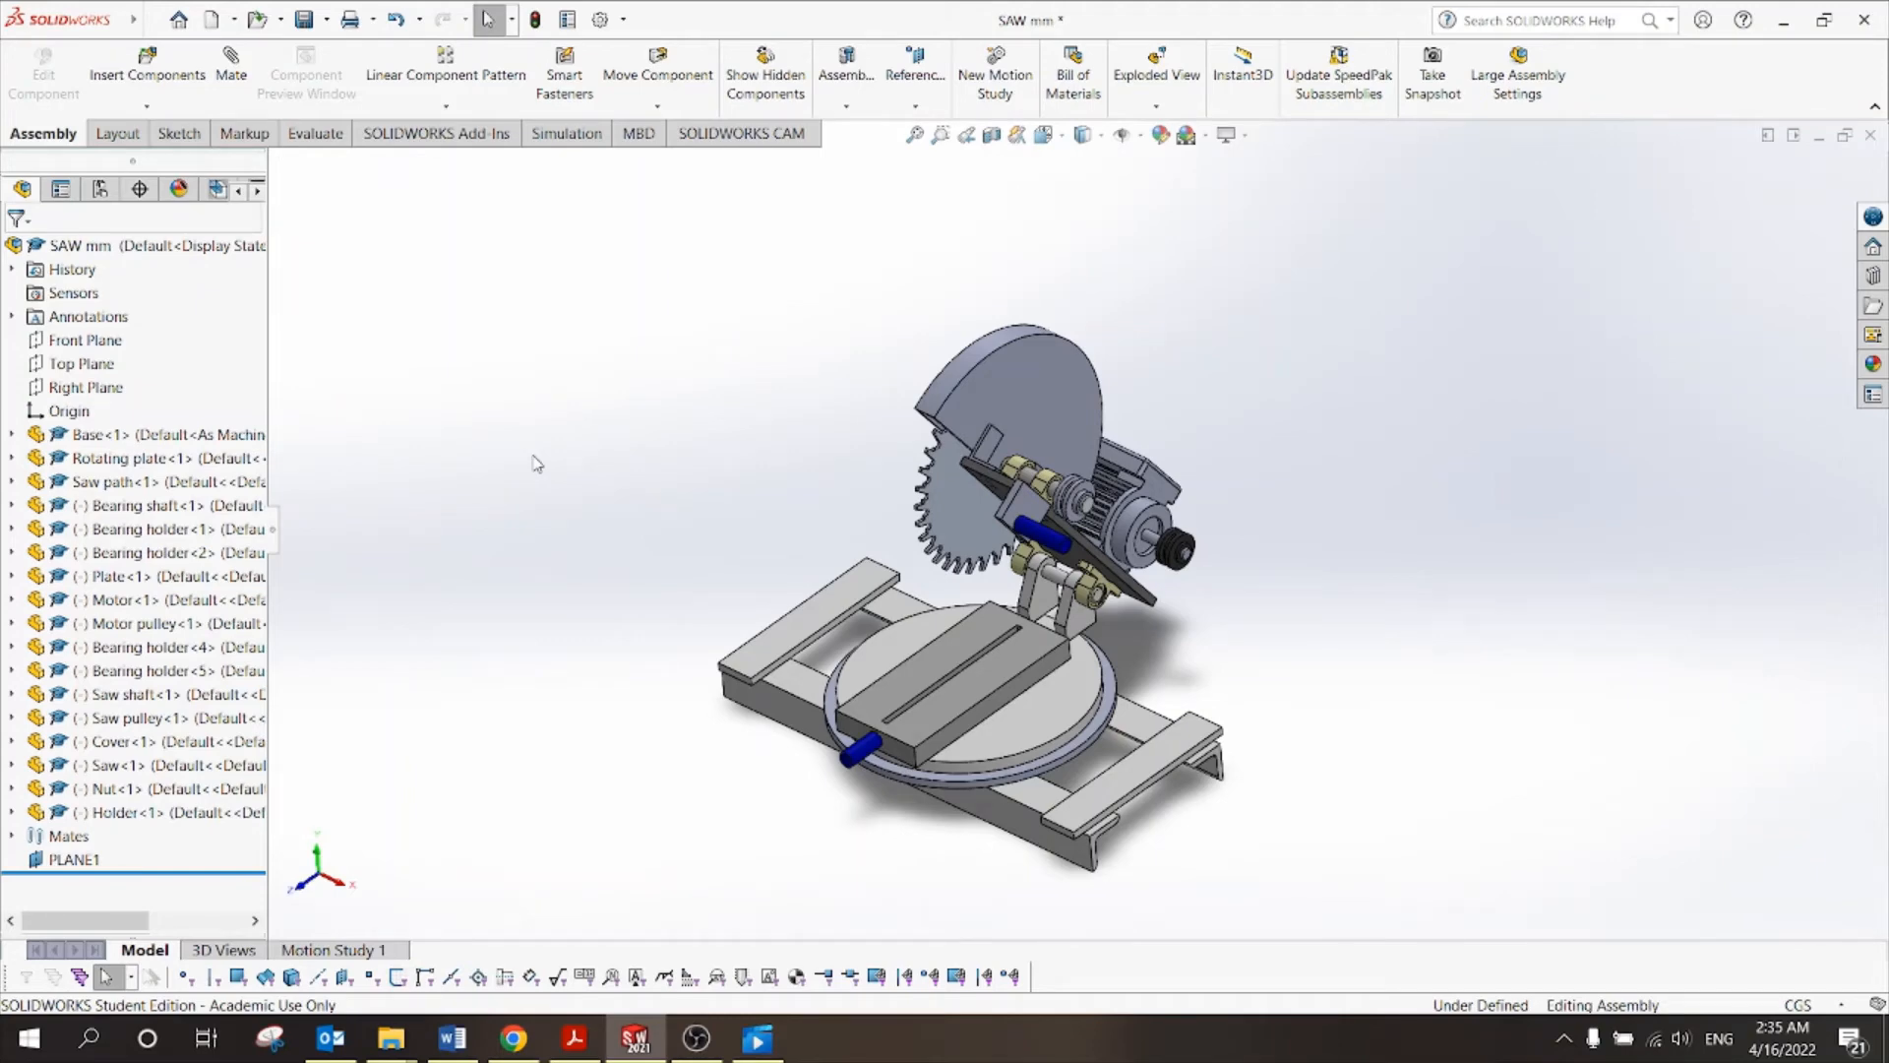
# Review the exploded view's steps in the configuration list, and check the required tasks in Tut 10.pdf in Adobe Acrobat Reader before returning to SOLIDWORKS.
pyautogui.click(101, 189)
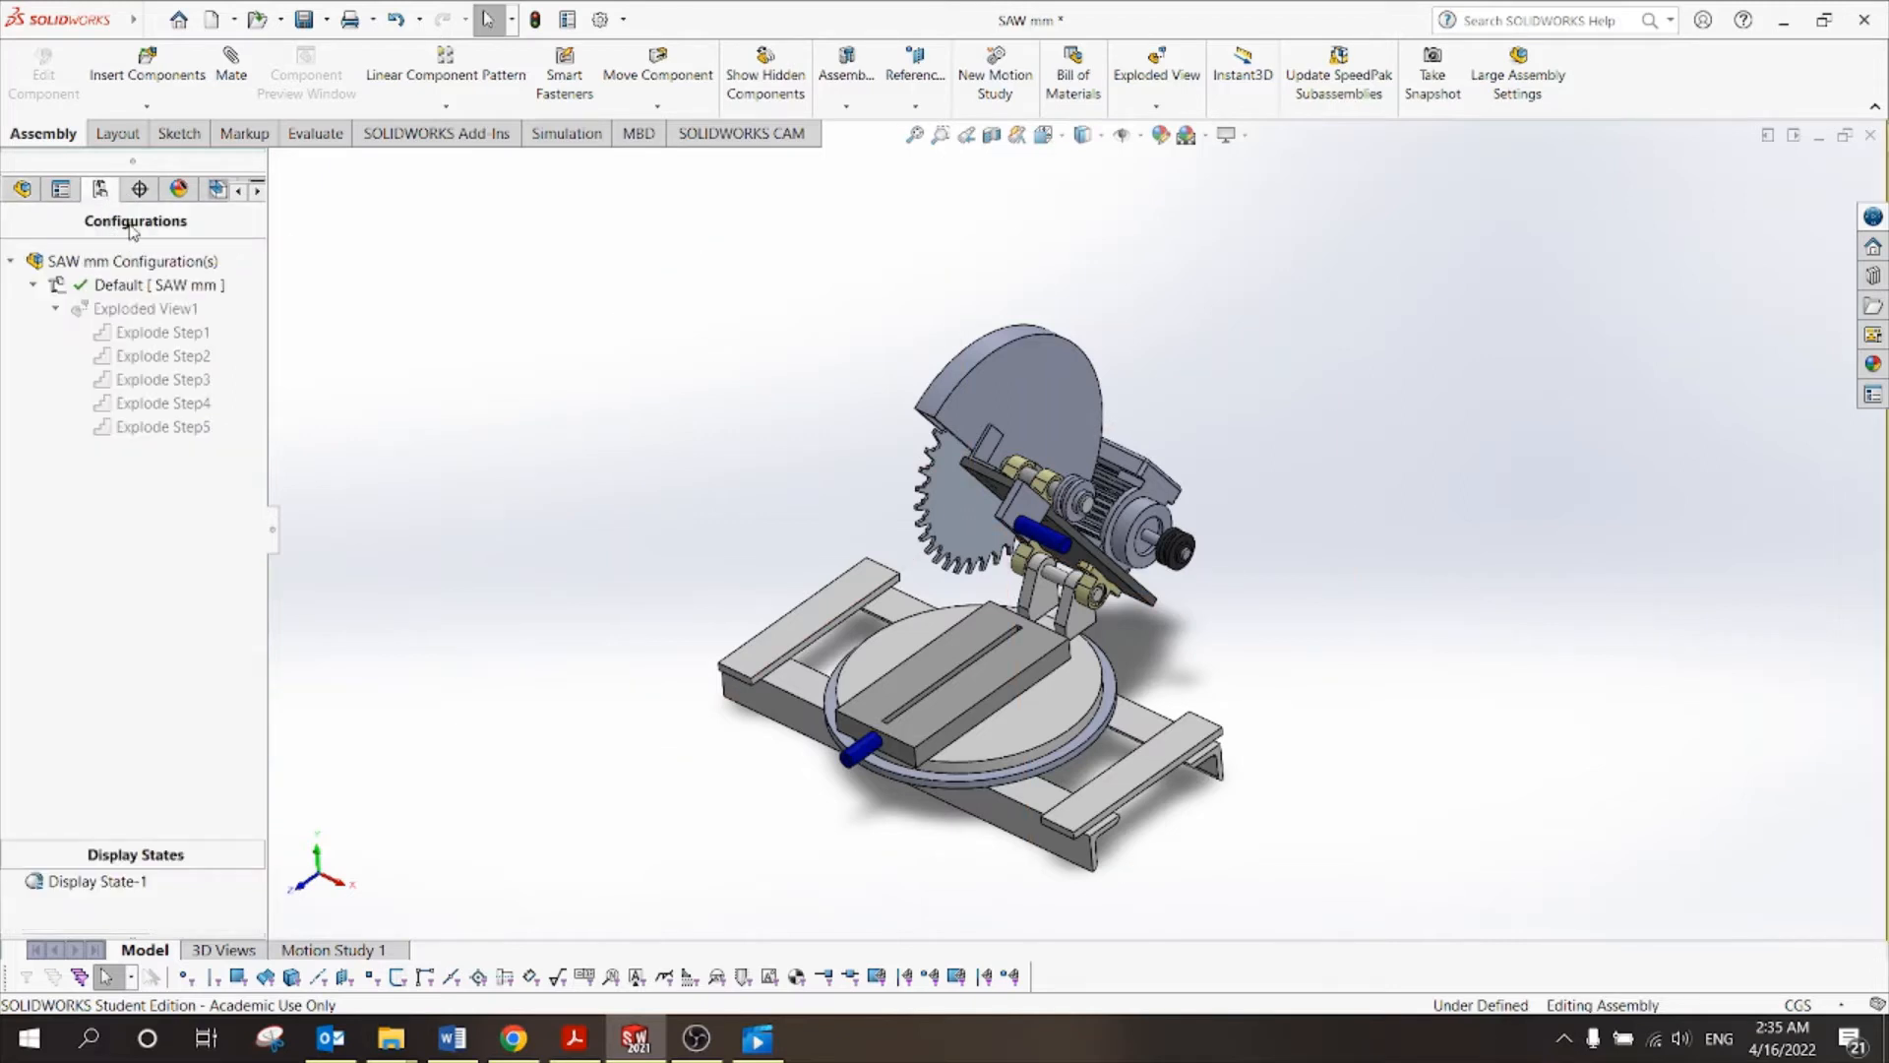
pyautogui.click(22, 190)
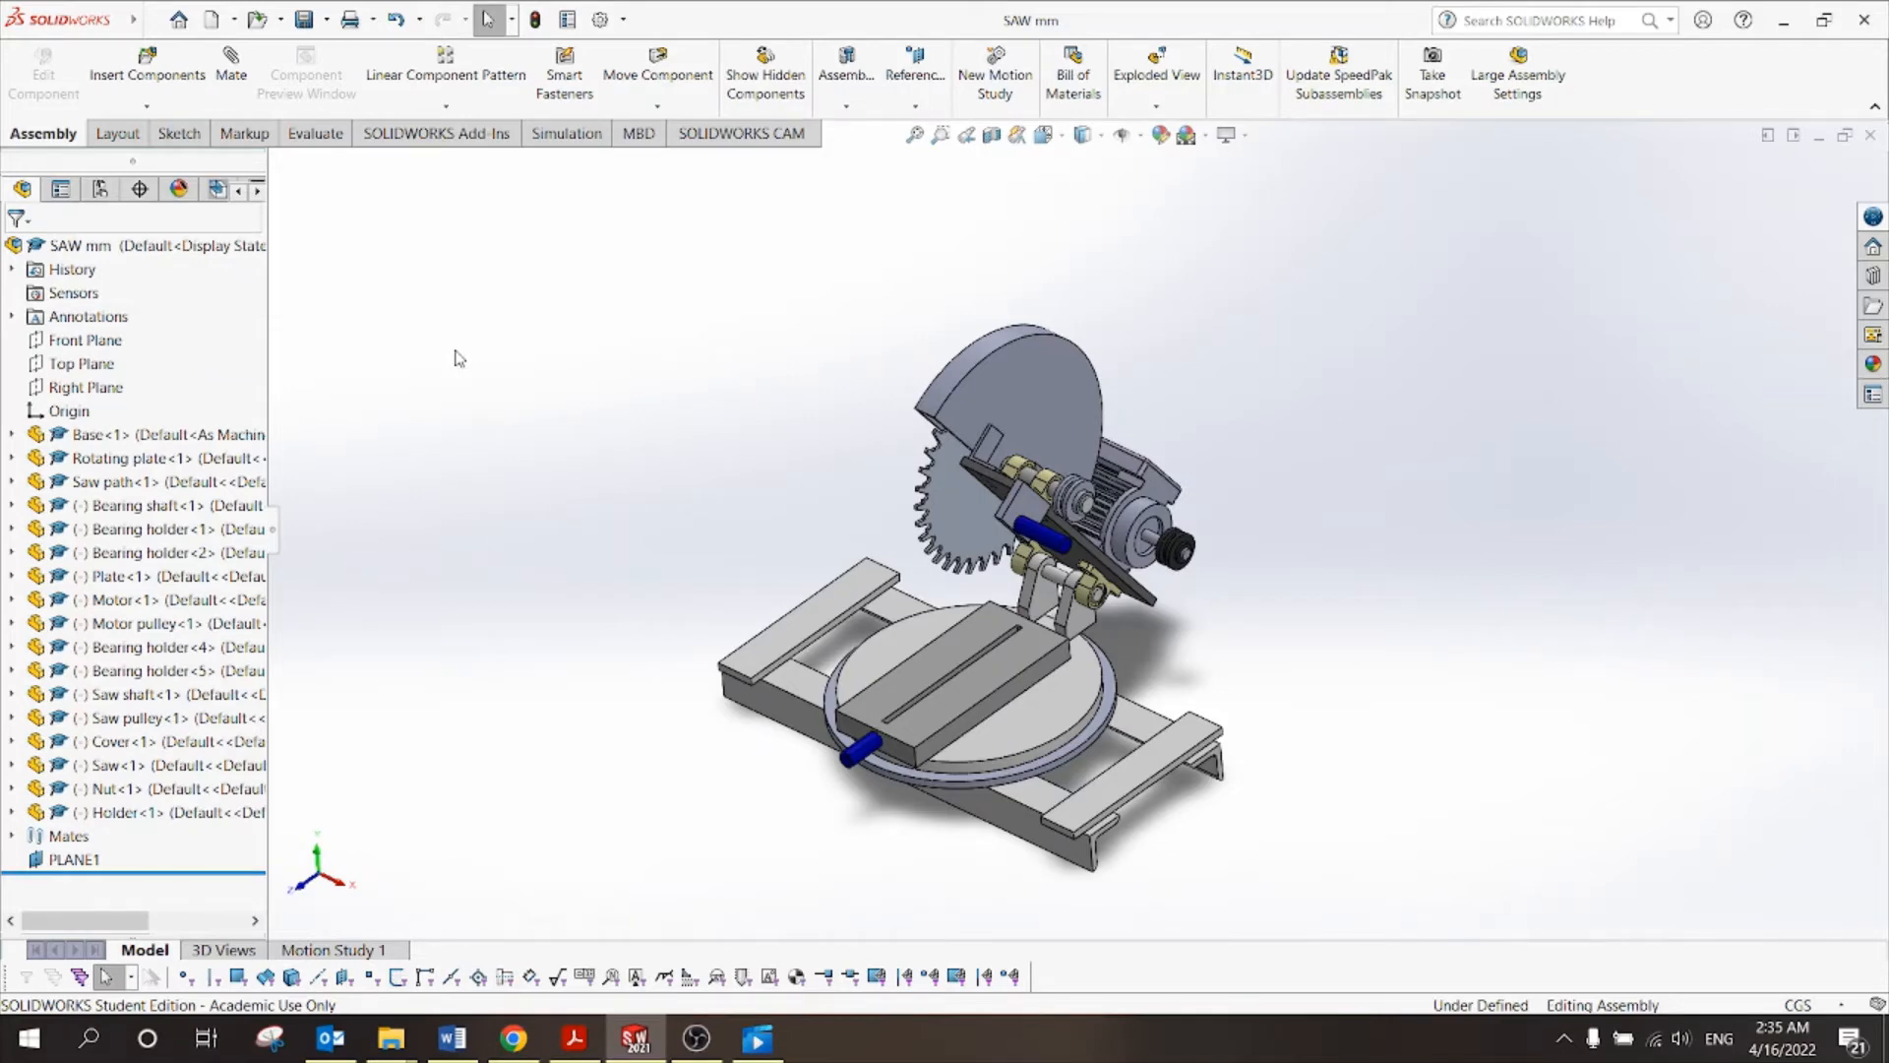
pyautogui.click(575, 1039)
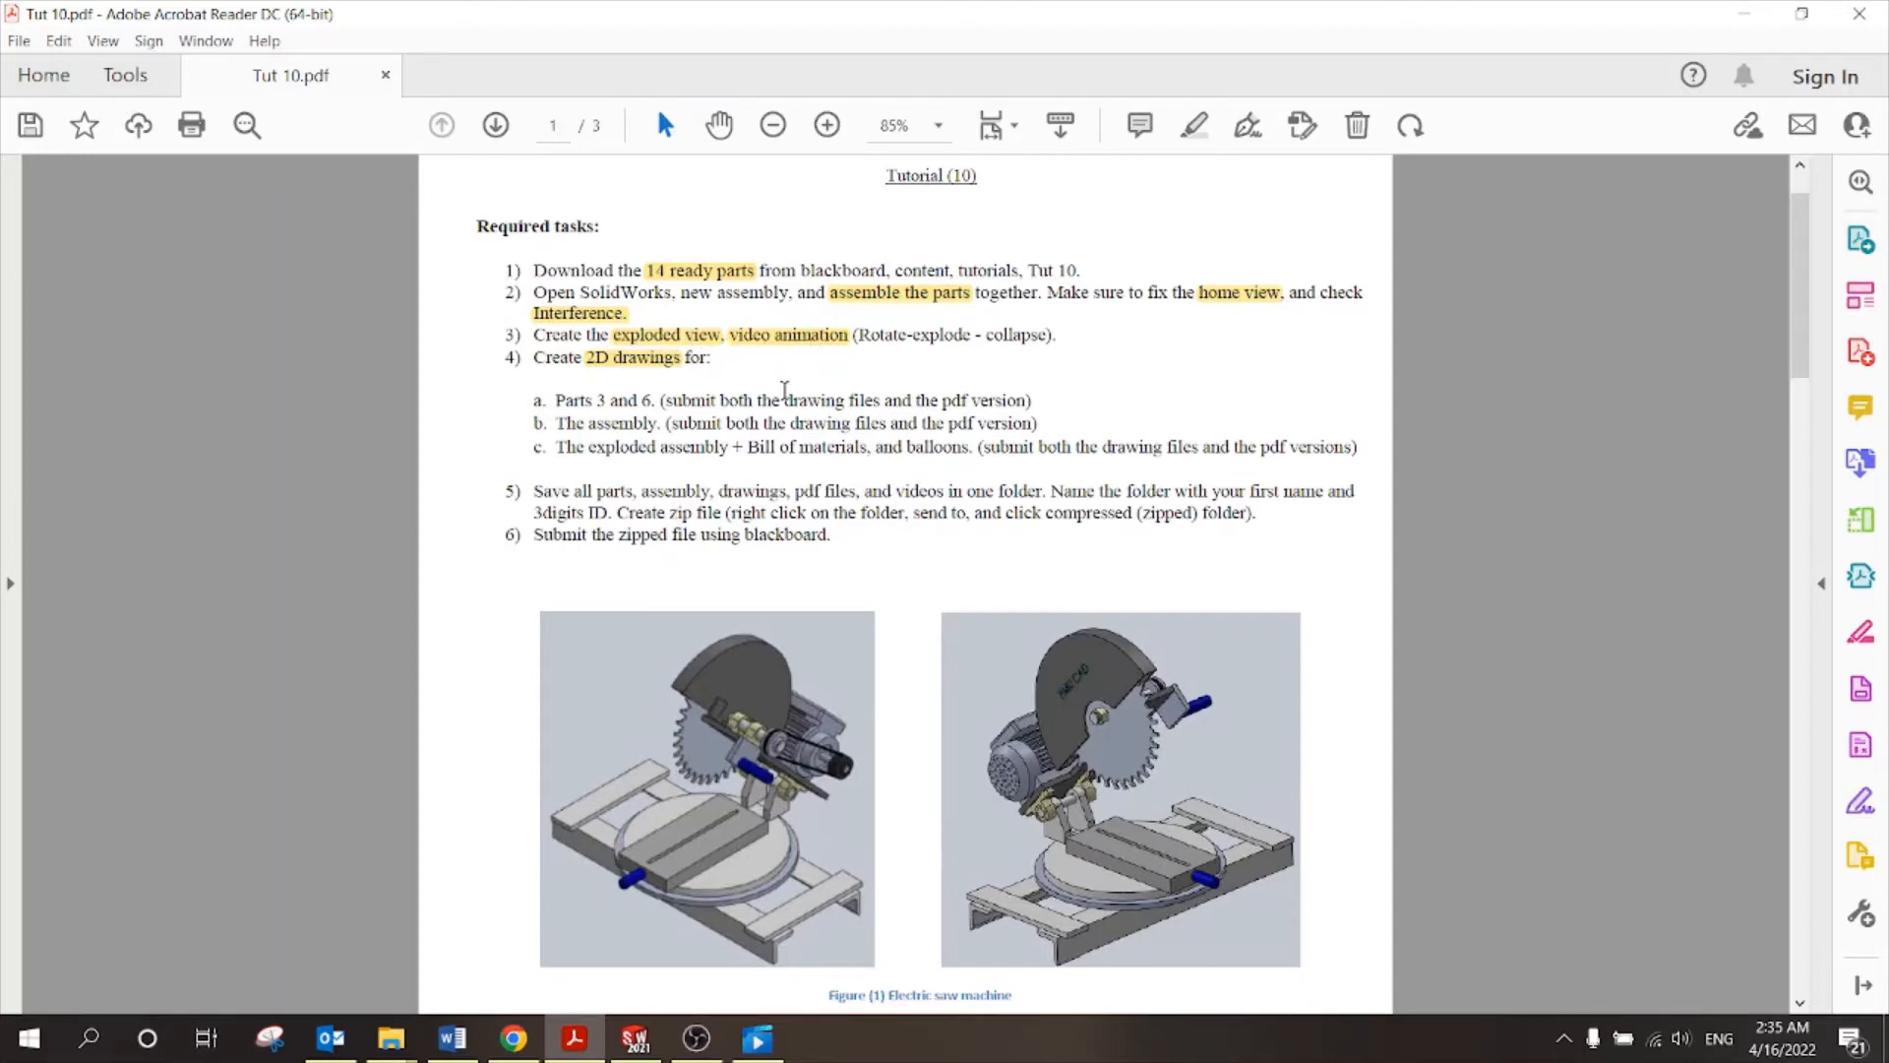
pyautogui.click(635, 1039)
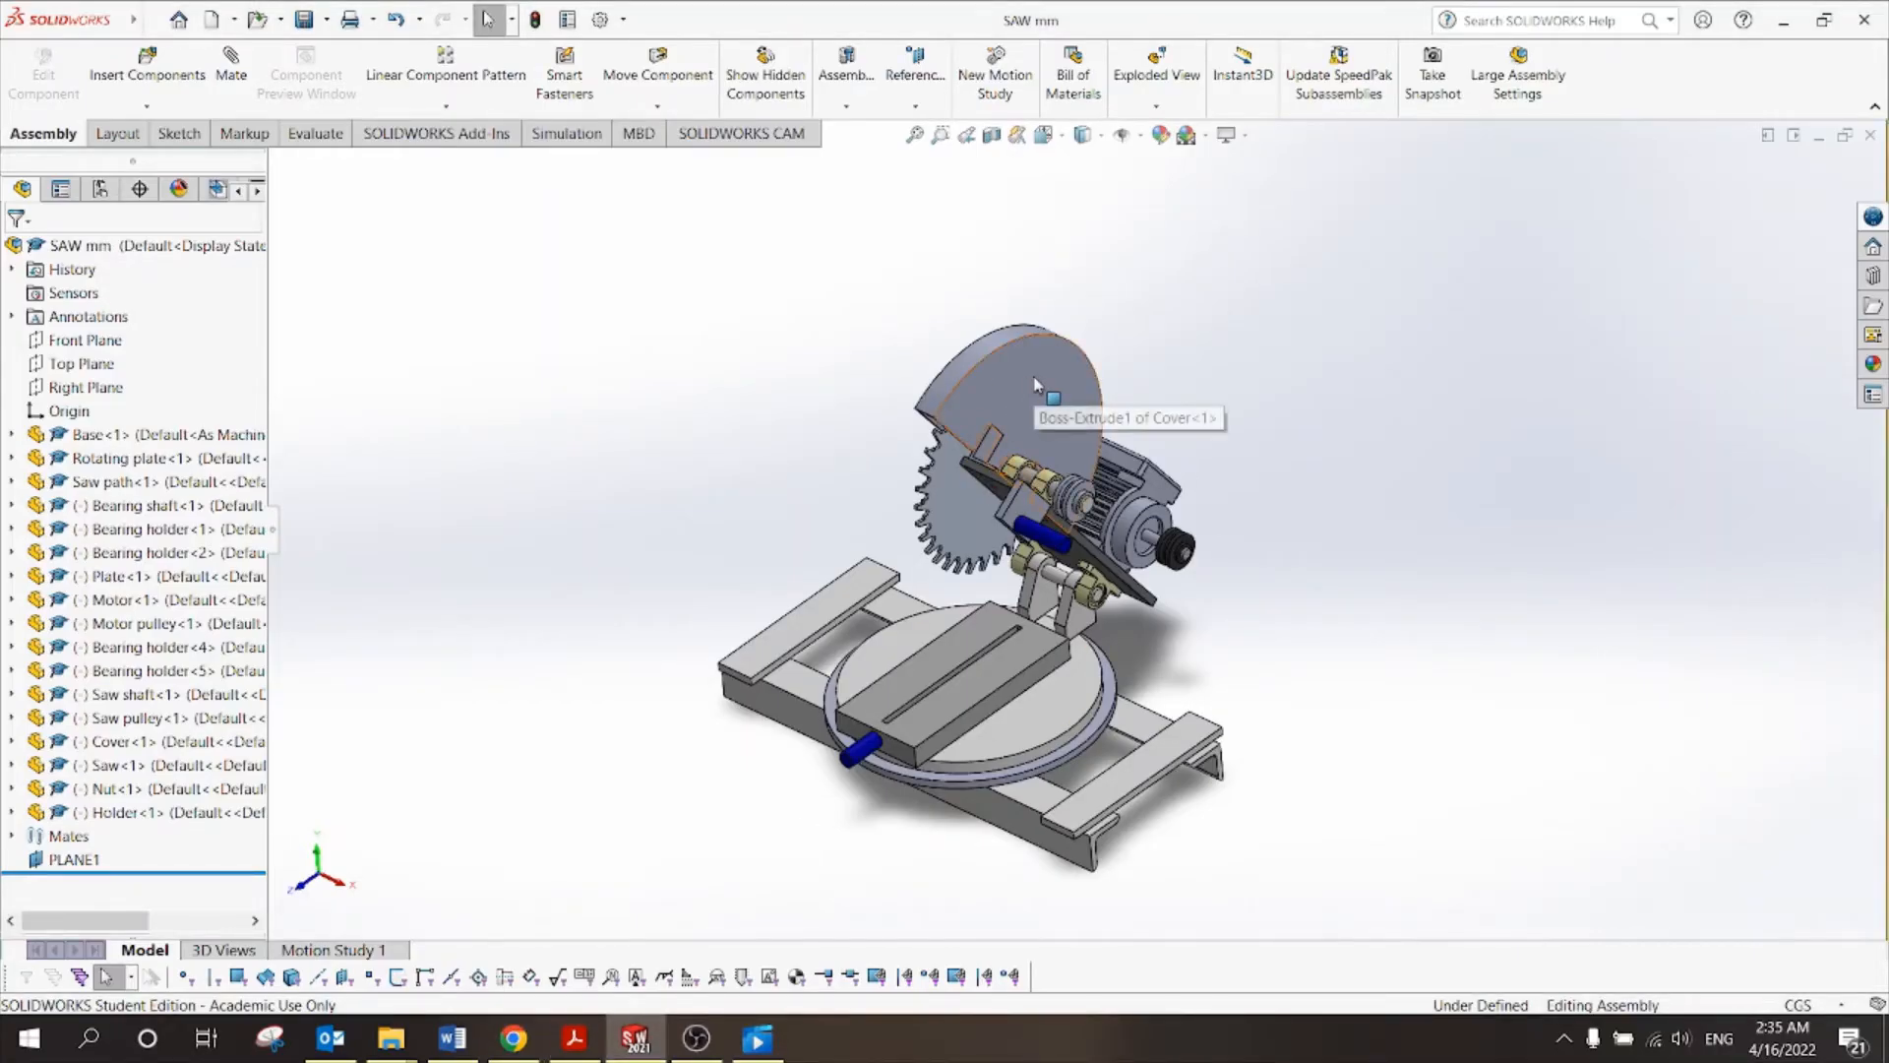
# Swing the saw head slightly upward about its bearing shaft to try out the assembly's free movement.
pyautogui.moveTo(1035, 392)
pyautogui.mouseDown()
pyautogui.moveTo(987, 414)
pyautogui.moveTo(935, 497)
pyautogui.moveTo(1035, 379)
pyautogui.mouseUp()
pyautogui.click(1324, 528)
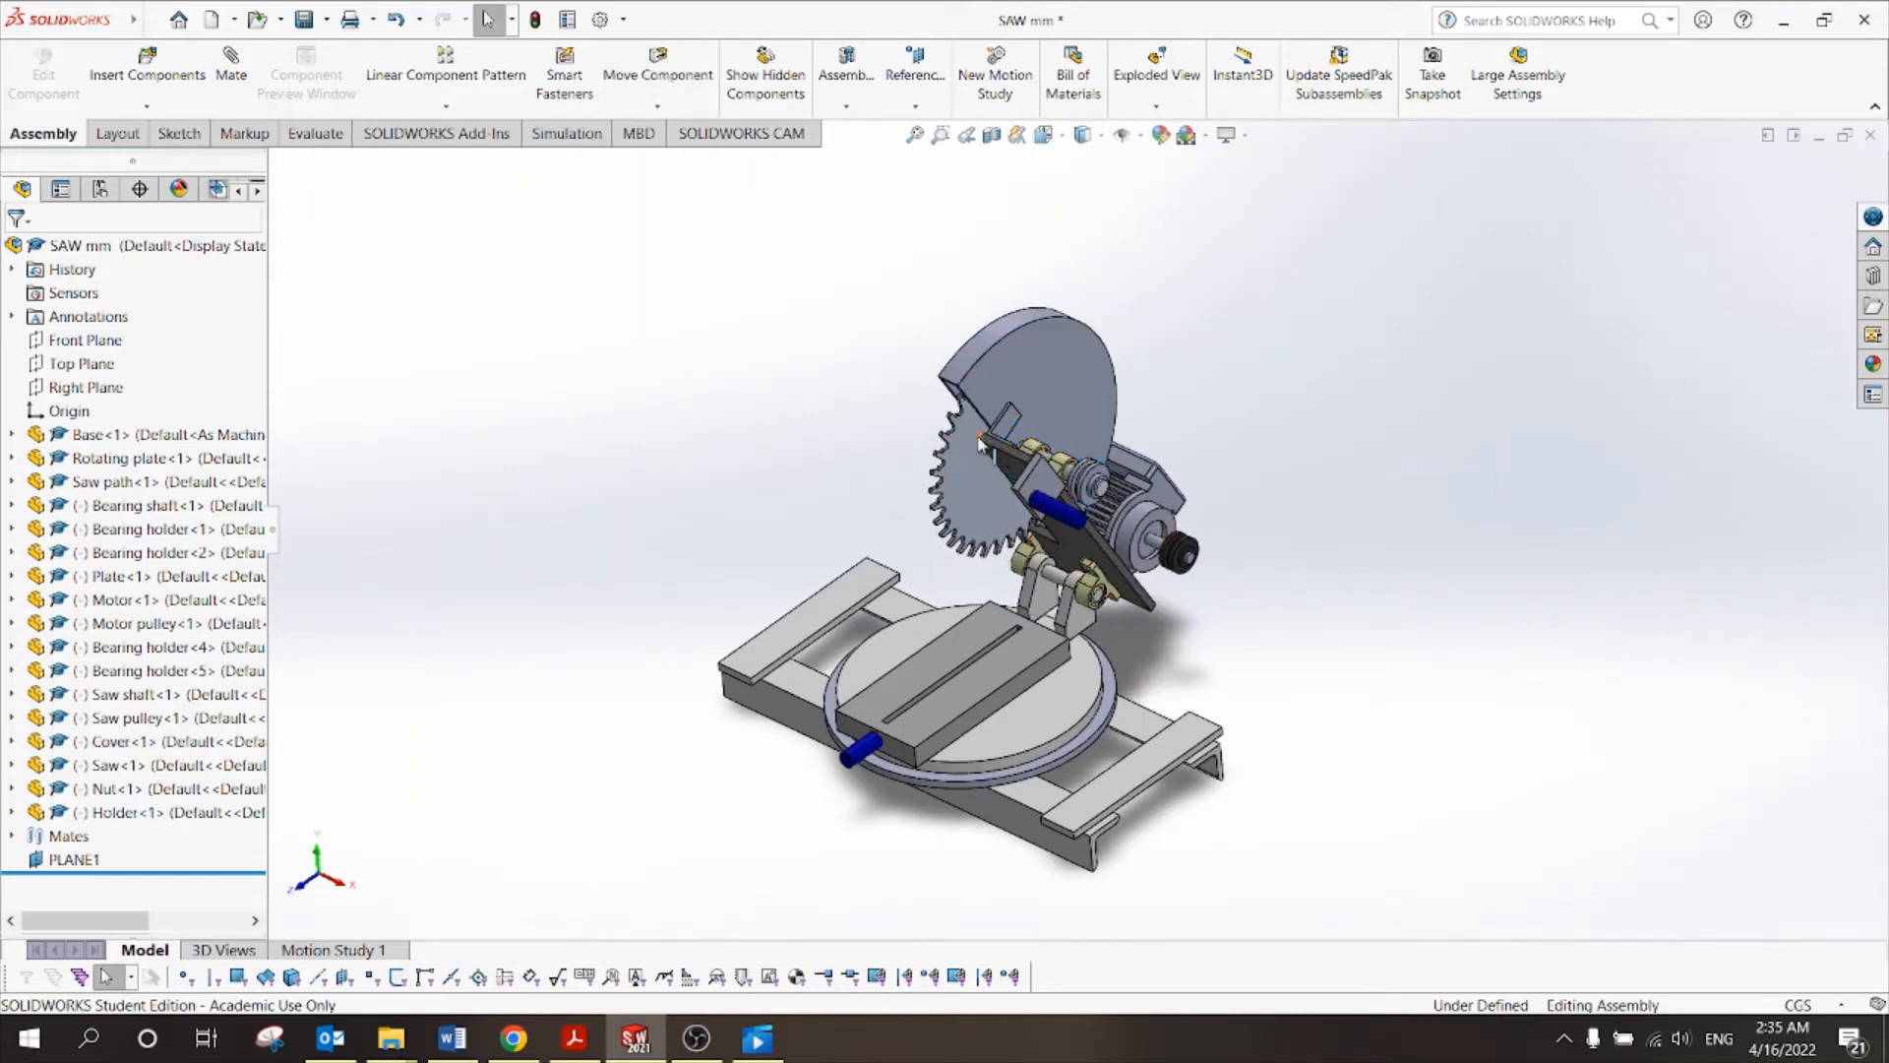
pyautogui.moveTo(963, 455); pyautogui.dragTo(742, 471)
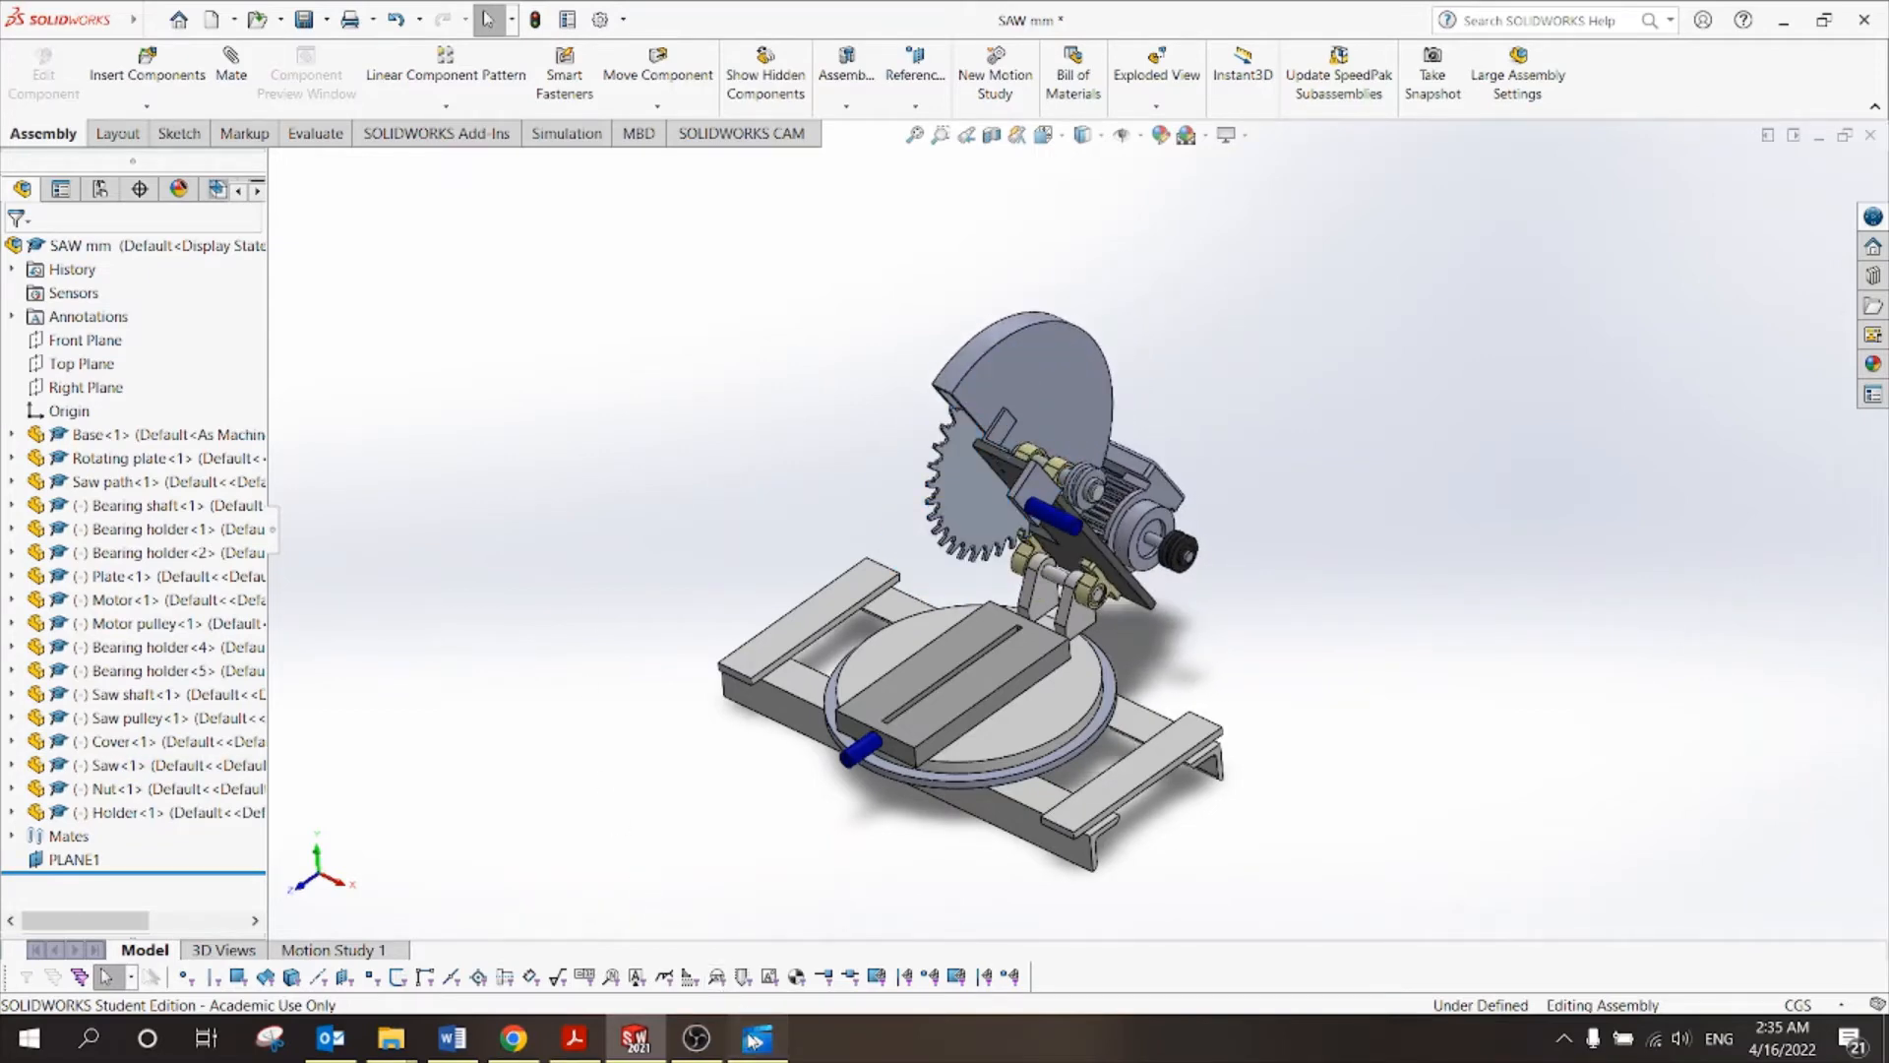
# Play the Electric saw machine reference video to its end in the video player, and return to SOLIDWORKS.
pyautogui.click(755, 1038)
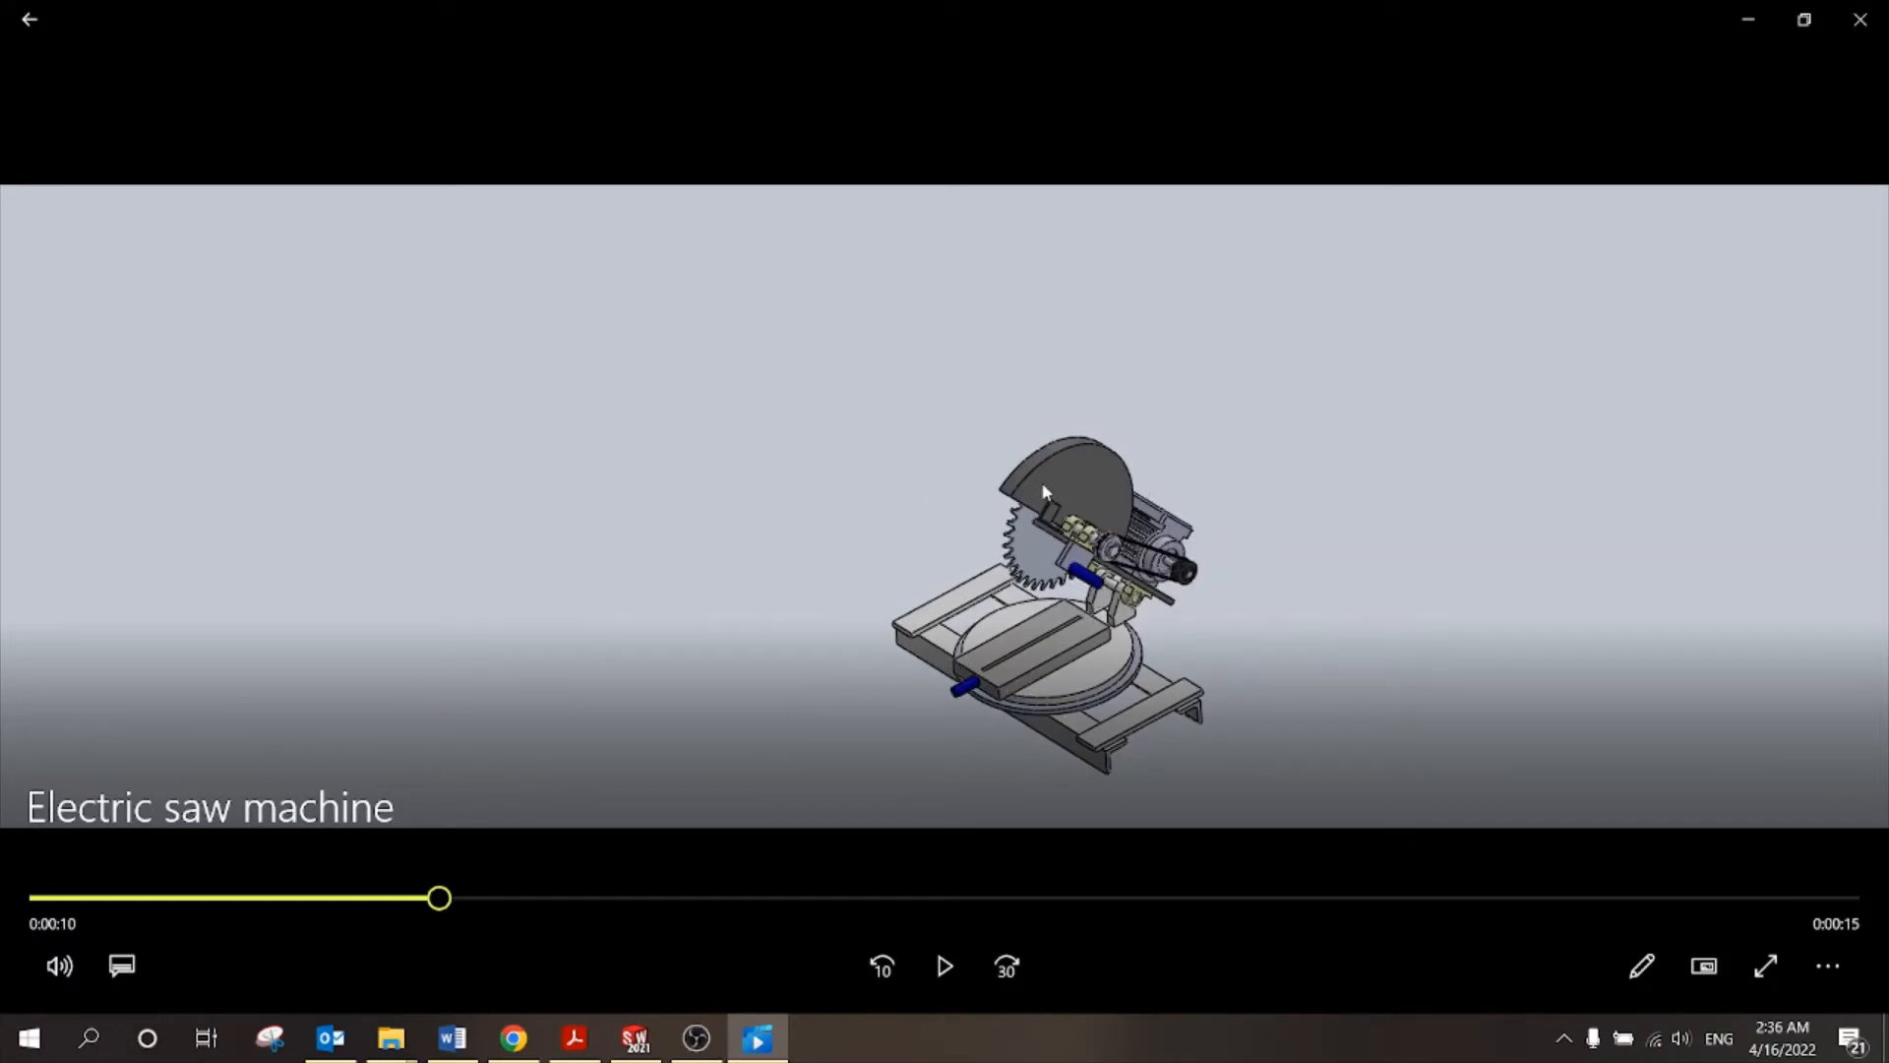
pyautogui.click(944, 966)
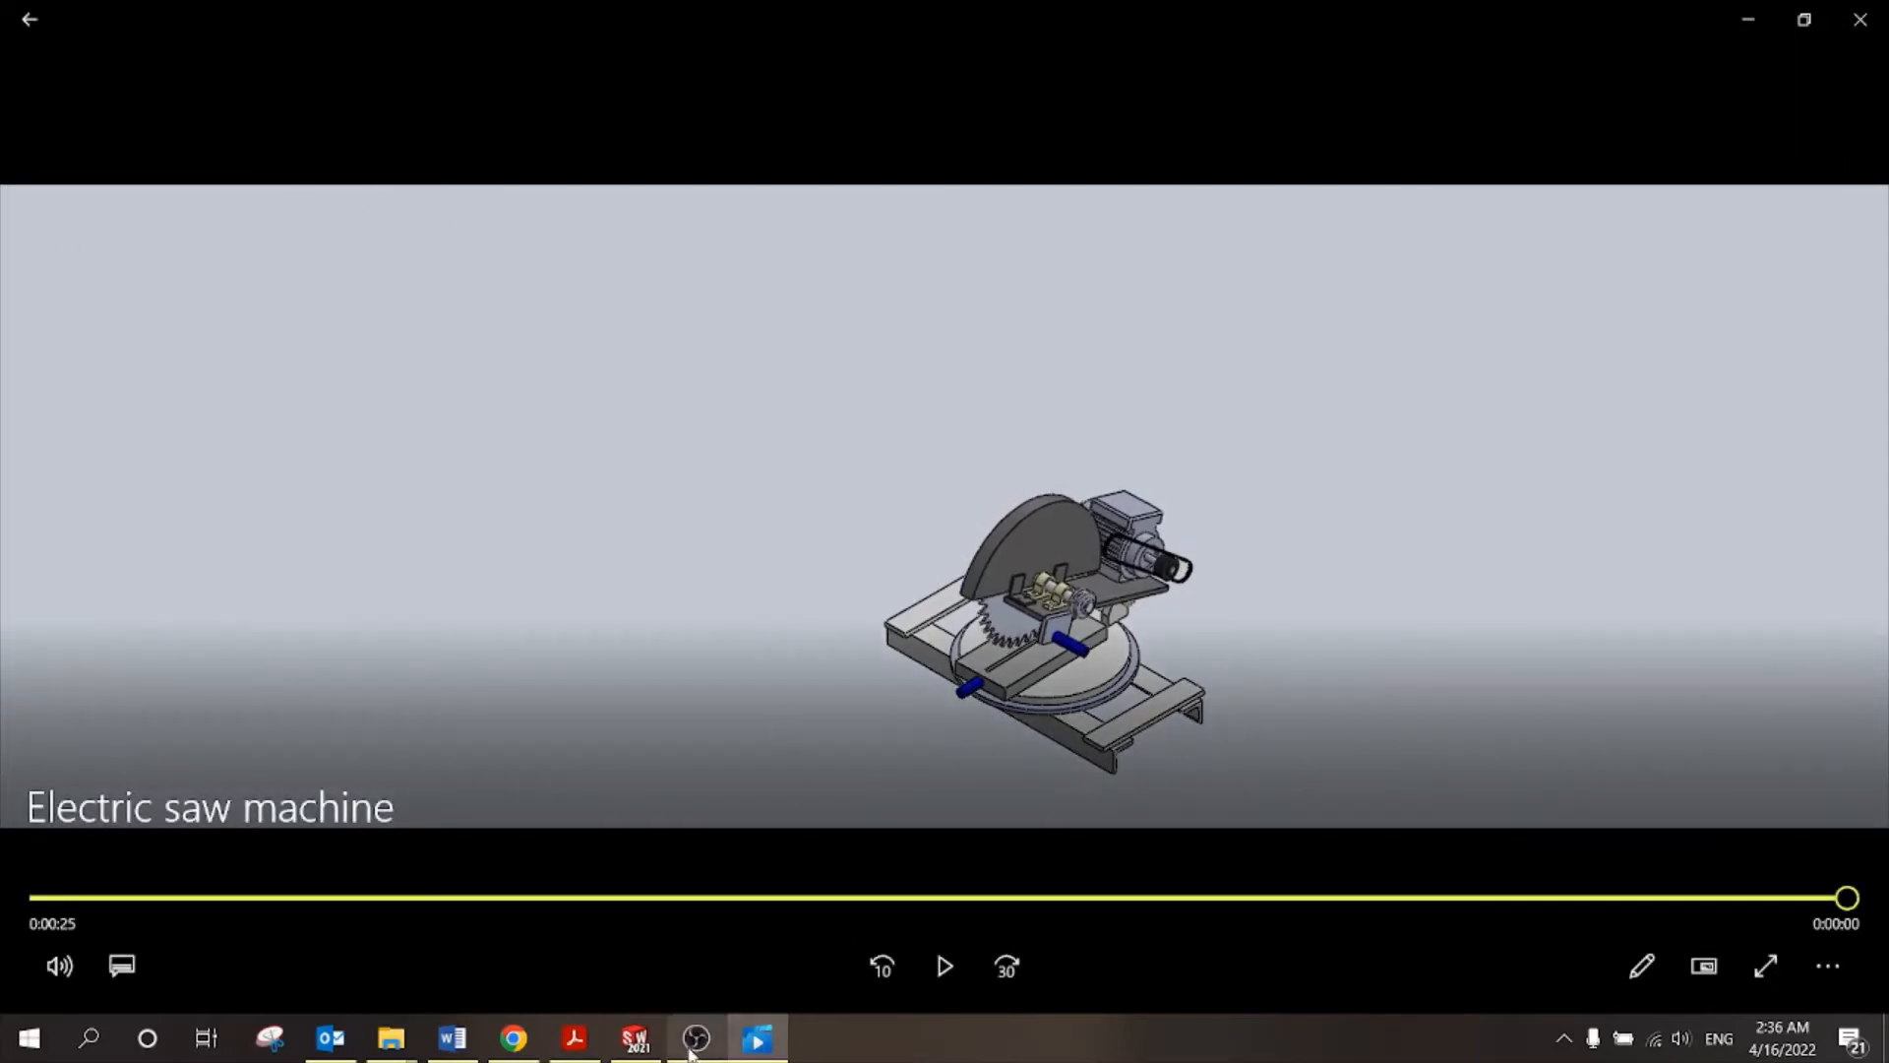
pyautogui.click(634, 1038)
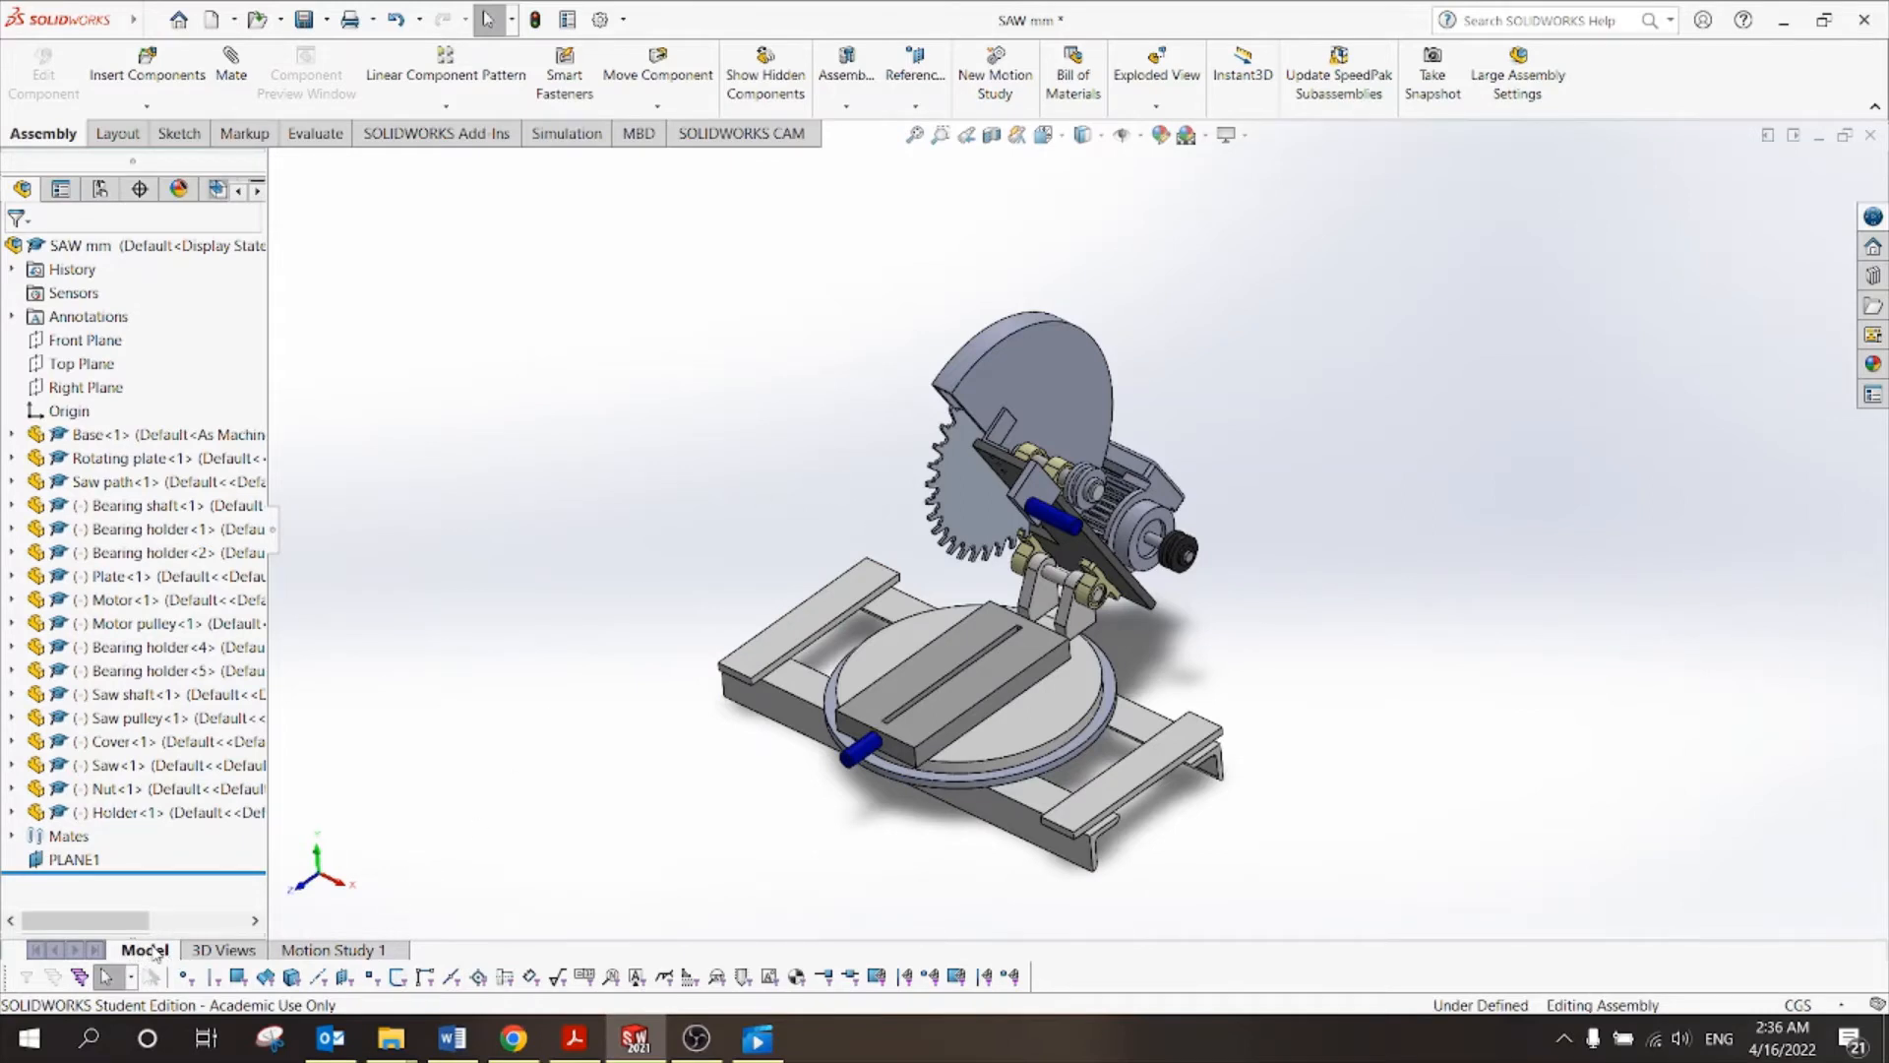
# Open Motion Study 1 and set the assembly to the isometric view.
pyautogui.click(320, 953)
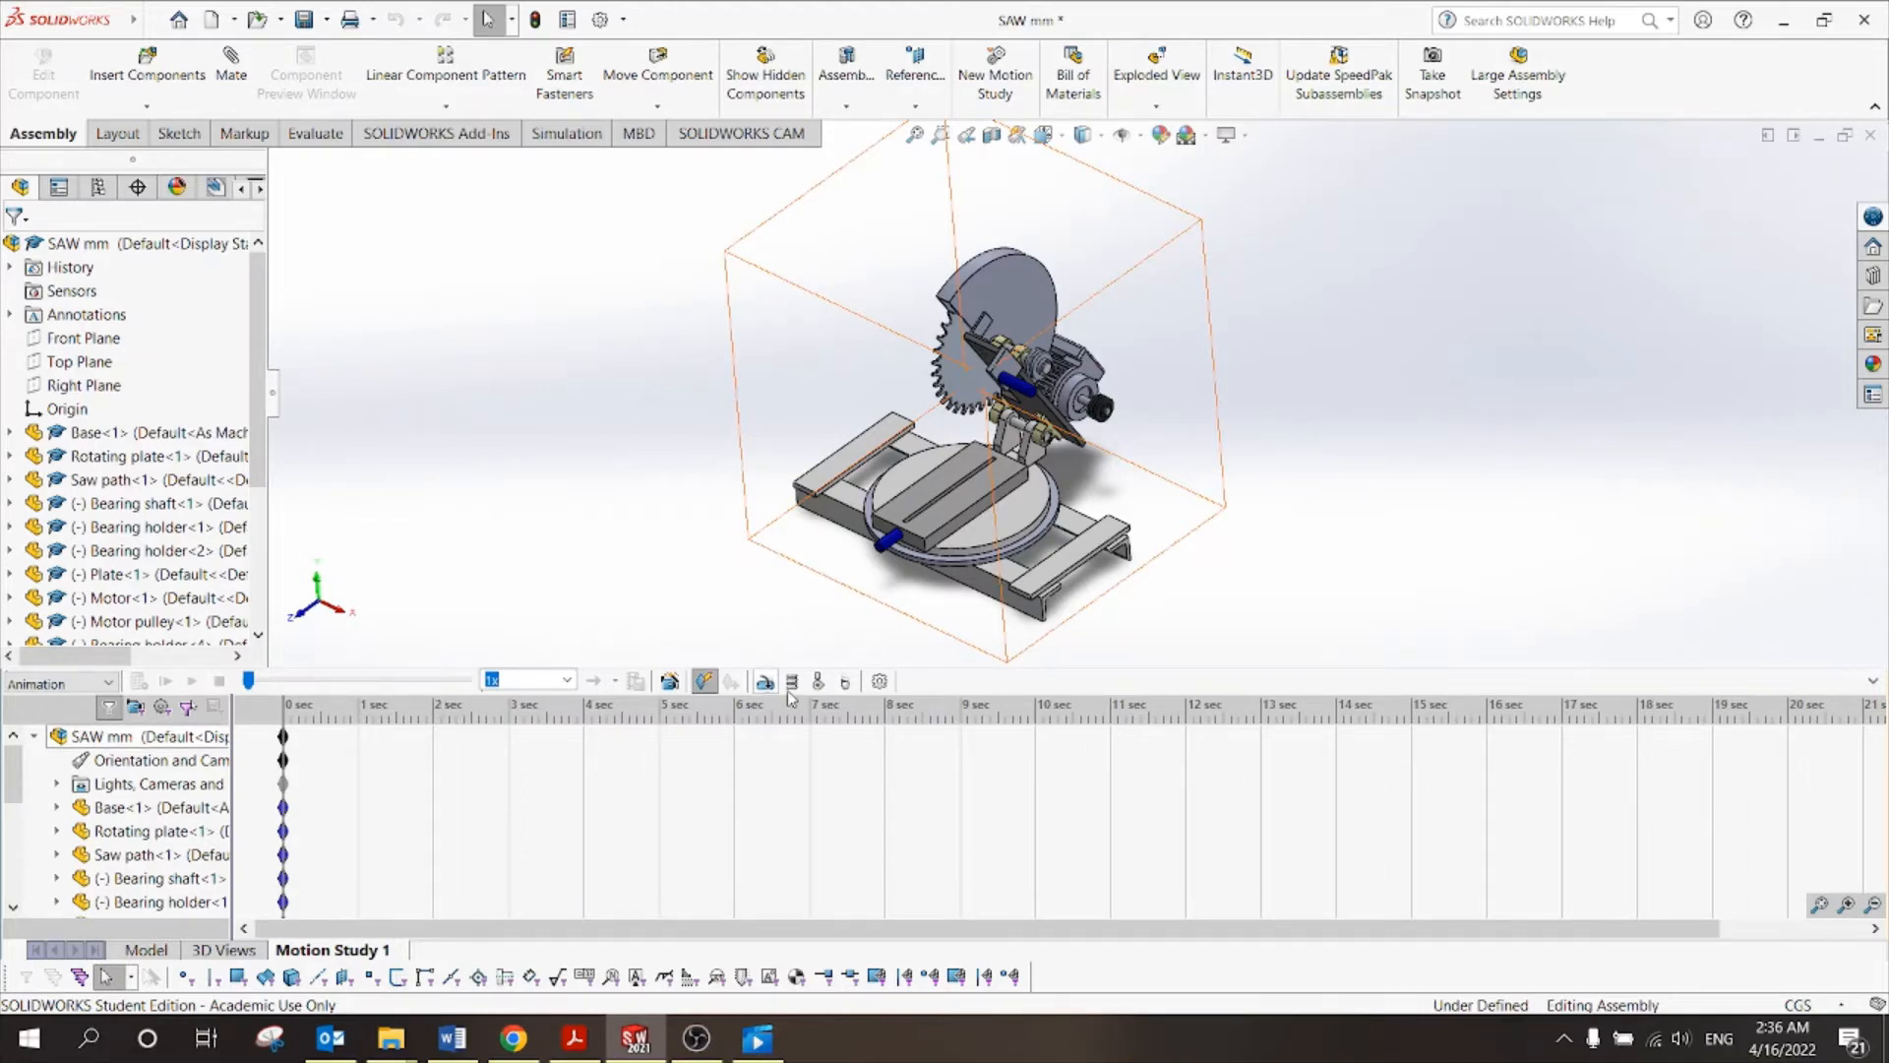
pyautogui.click(1044, 134)
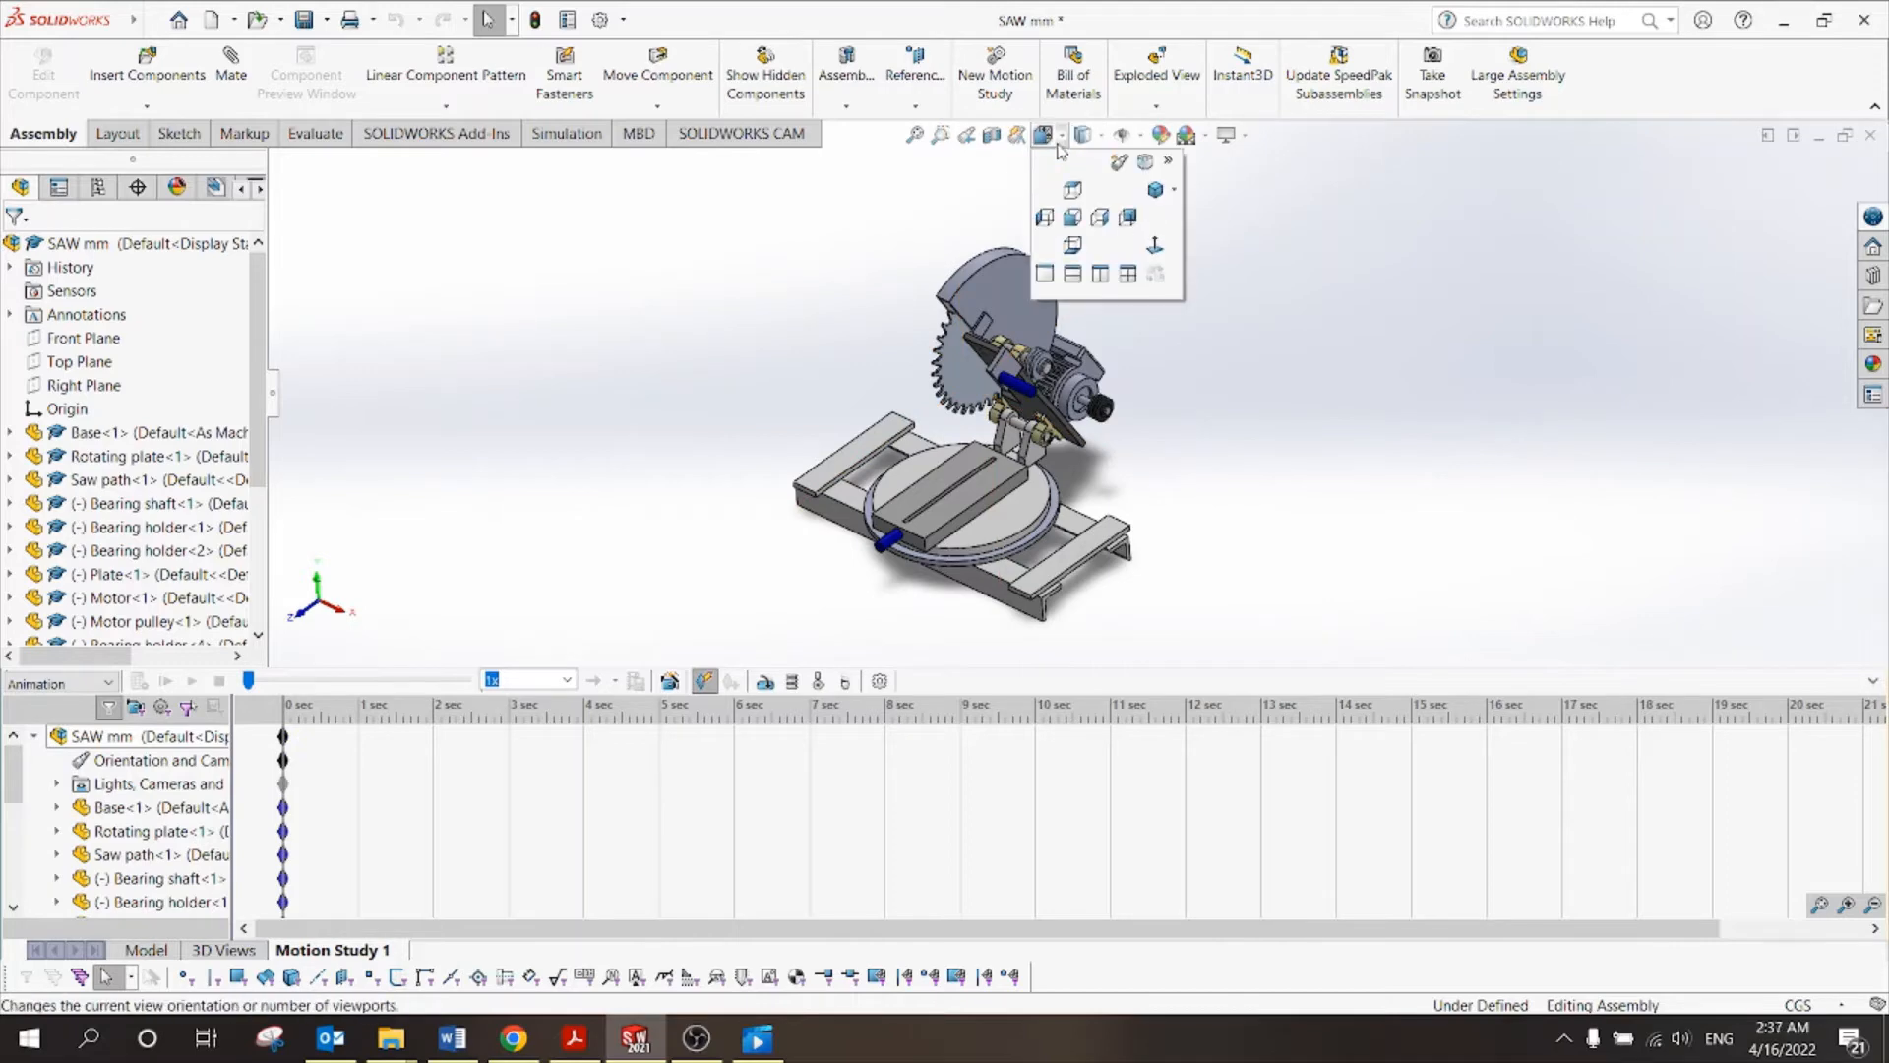
pyautogui.click(1155, 192)
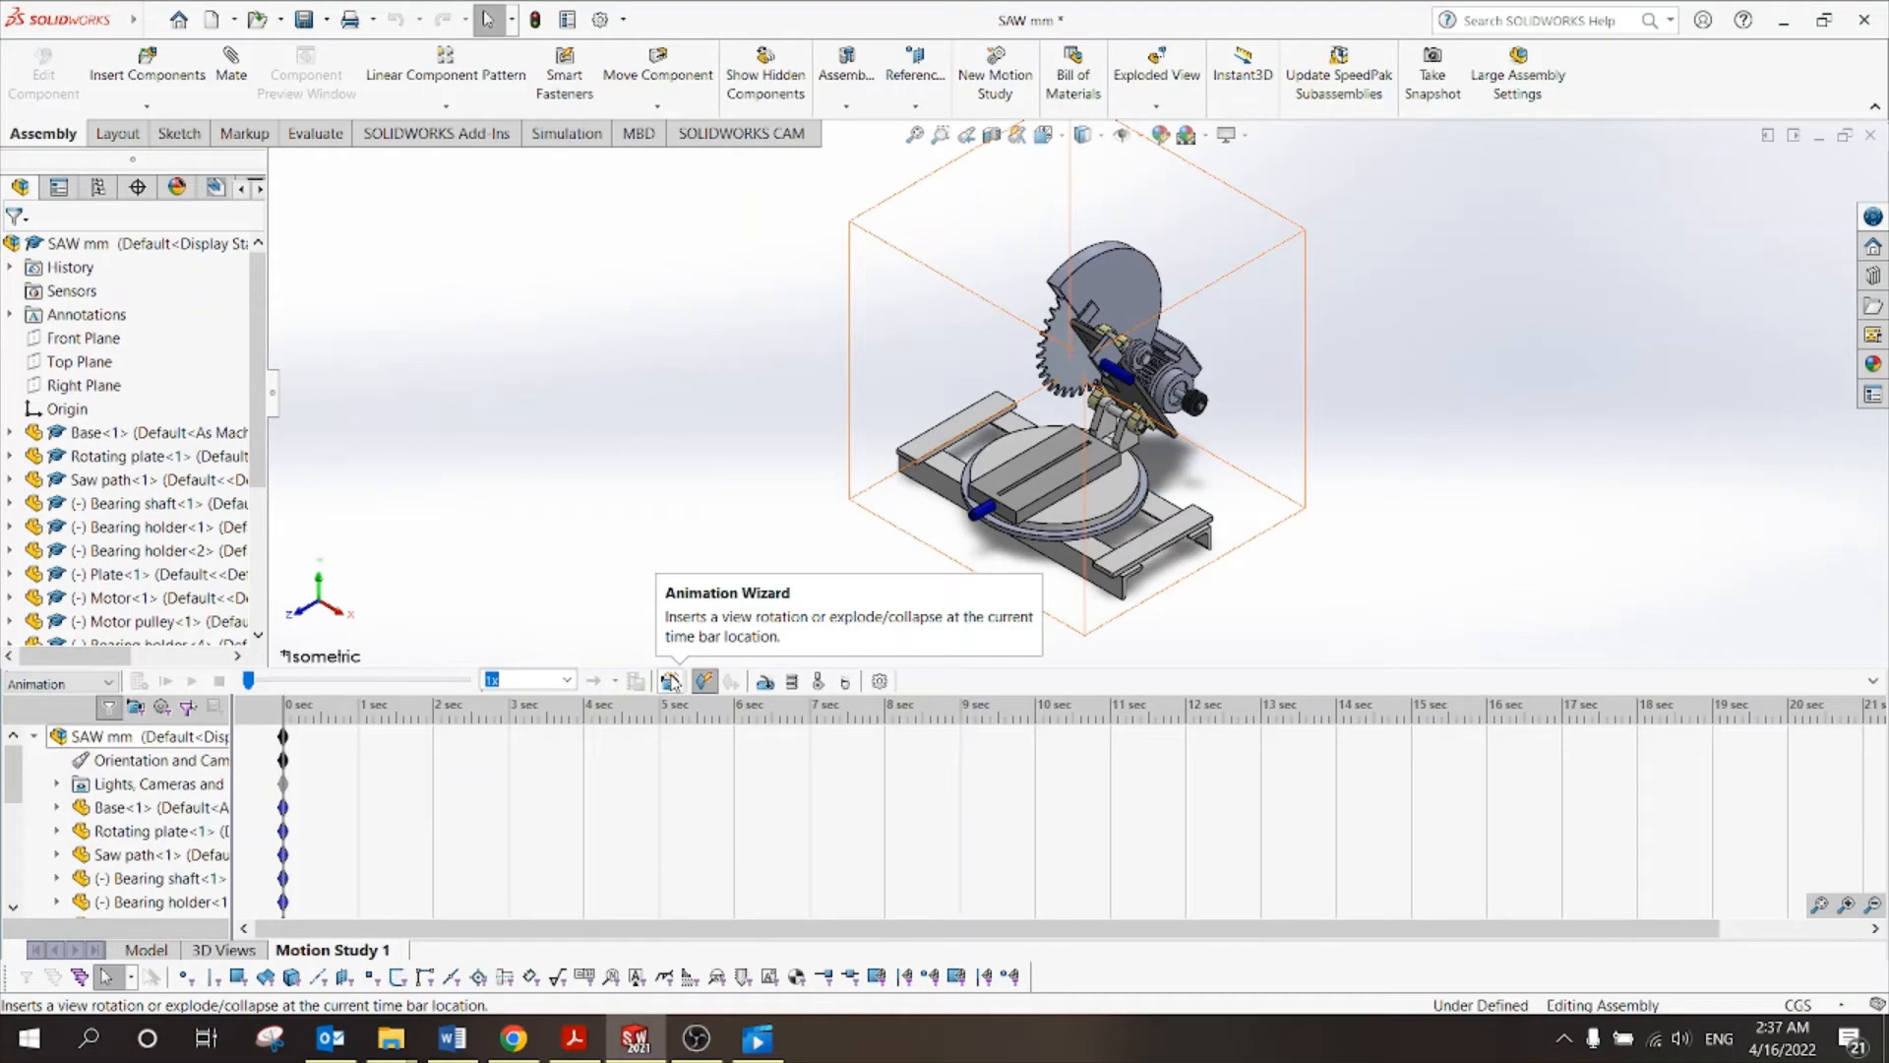
# Add an explode animation to the motion study with the Animation Wizard, lasting 5 seconds and starting at 0 seconds.
pyautogui.click(670, 681)
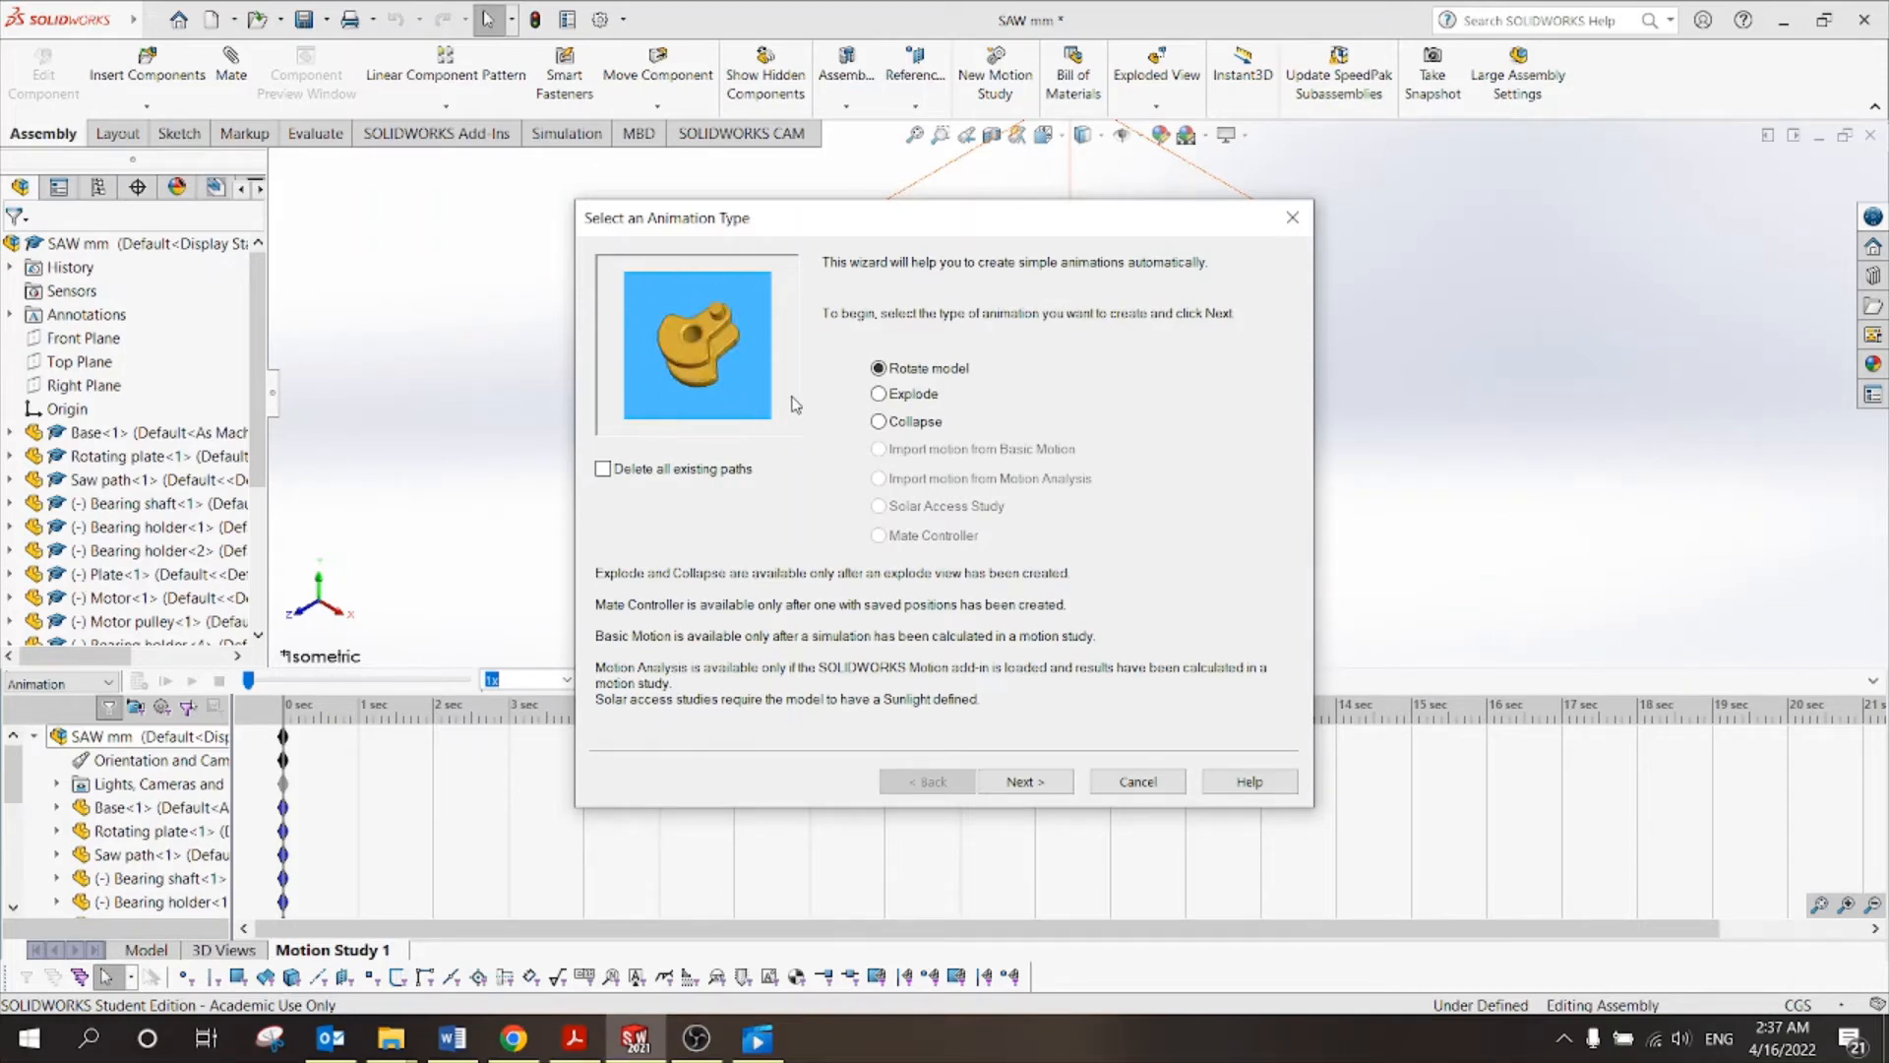
pyautogui.click(878, 395)
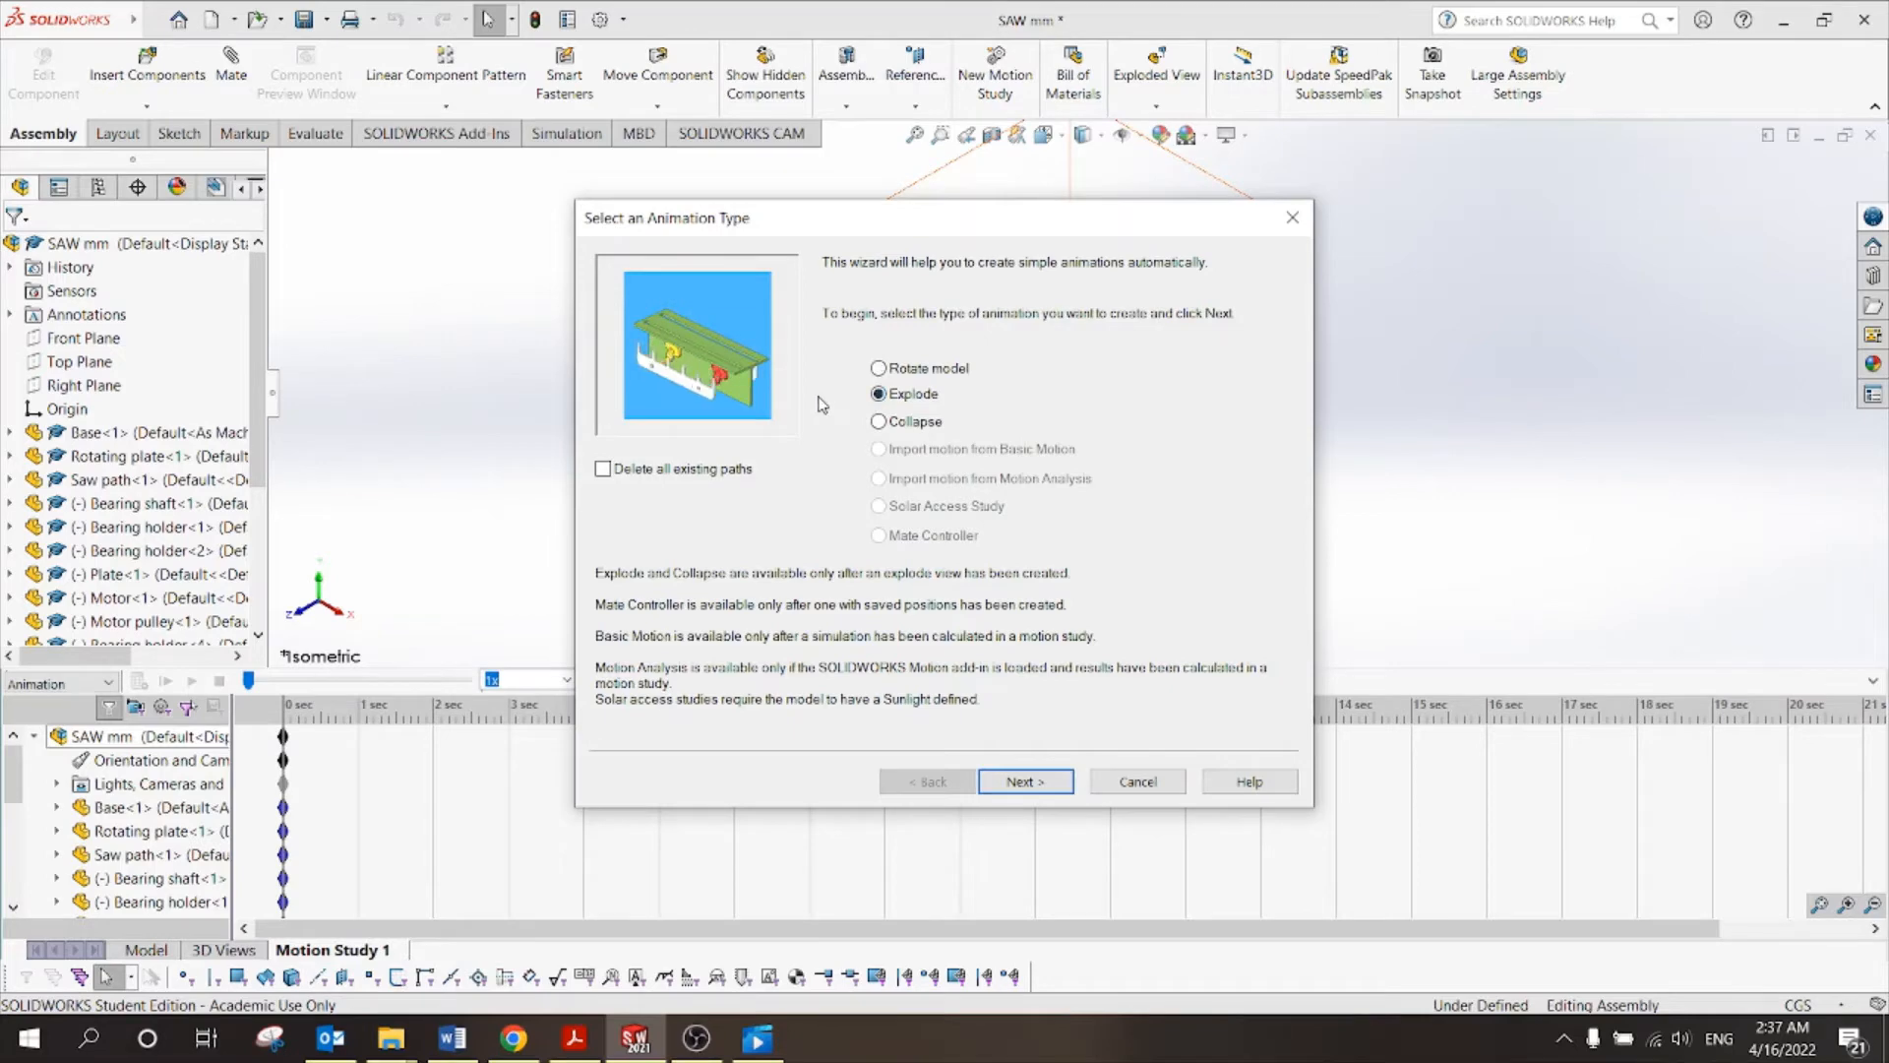
pyautogui.click(880, 423)
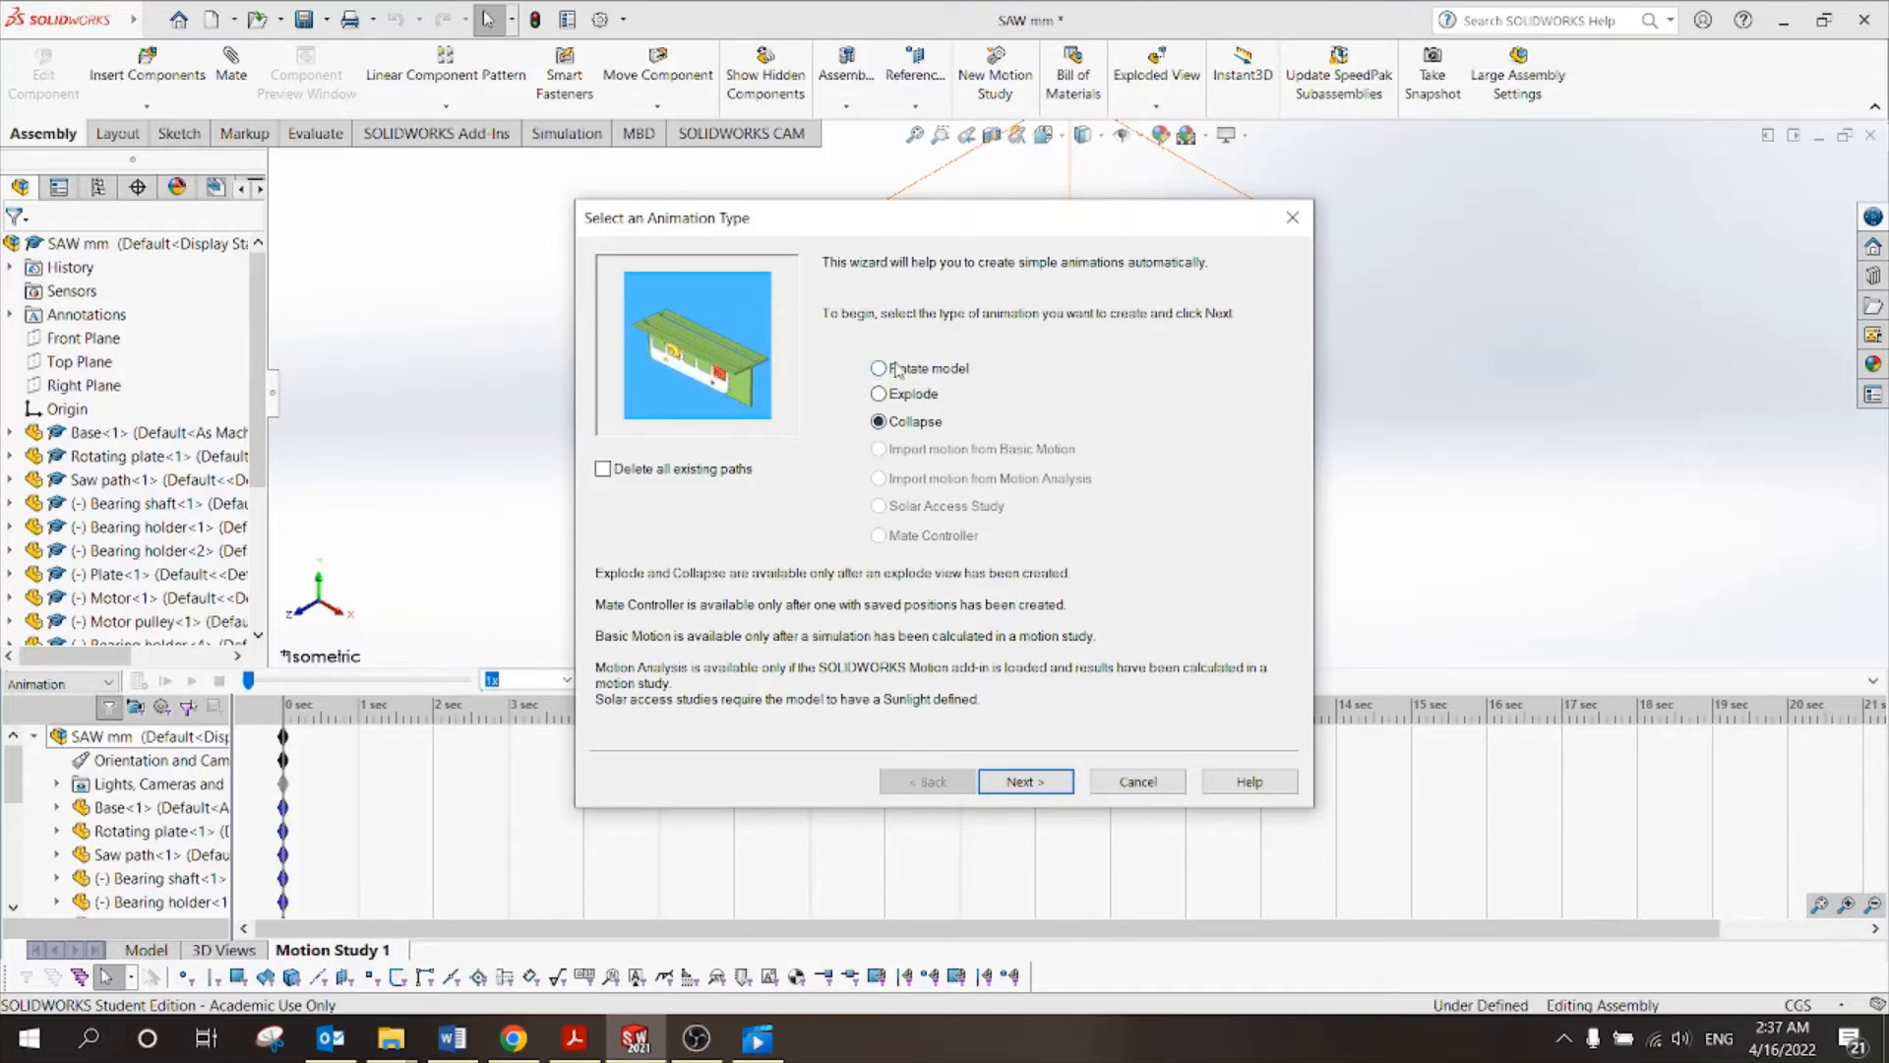
pyautogui.moveTo(879, 223); pyautogui.dragTo(1302, 579)
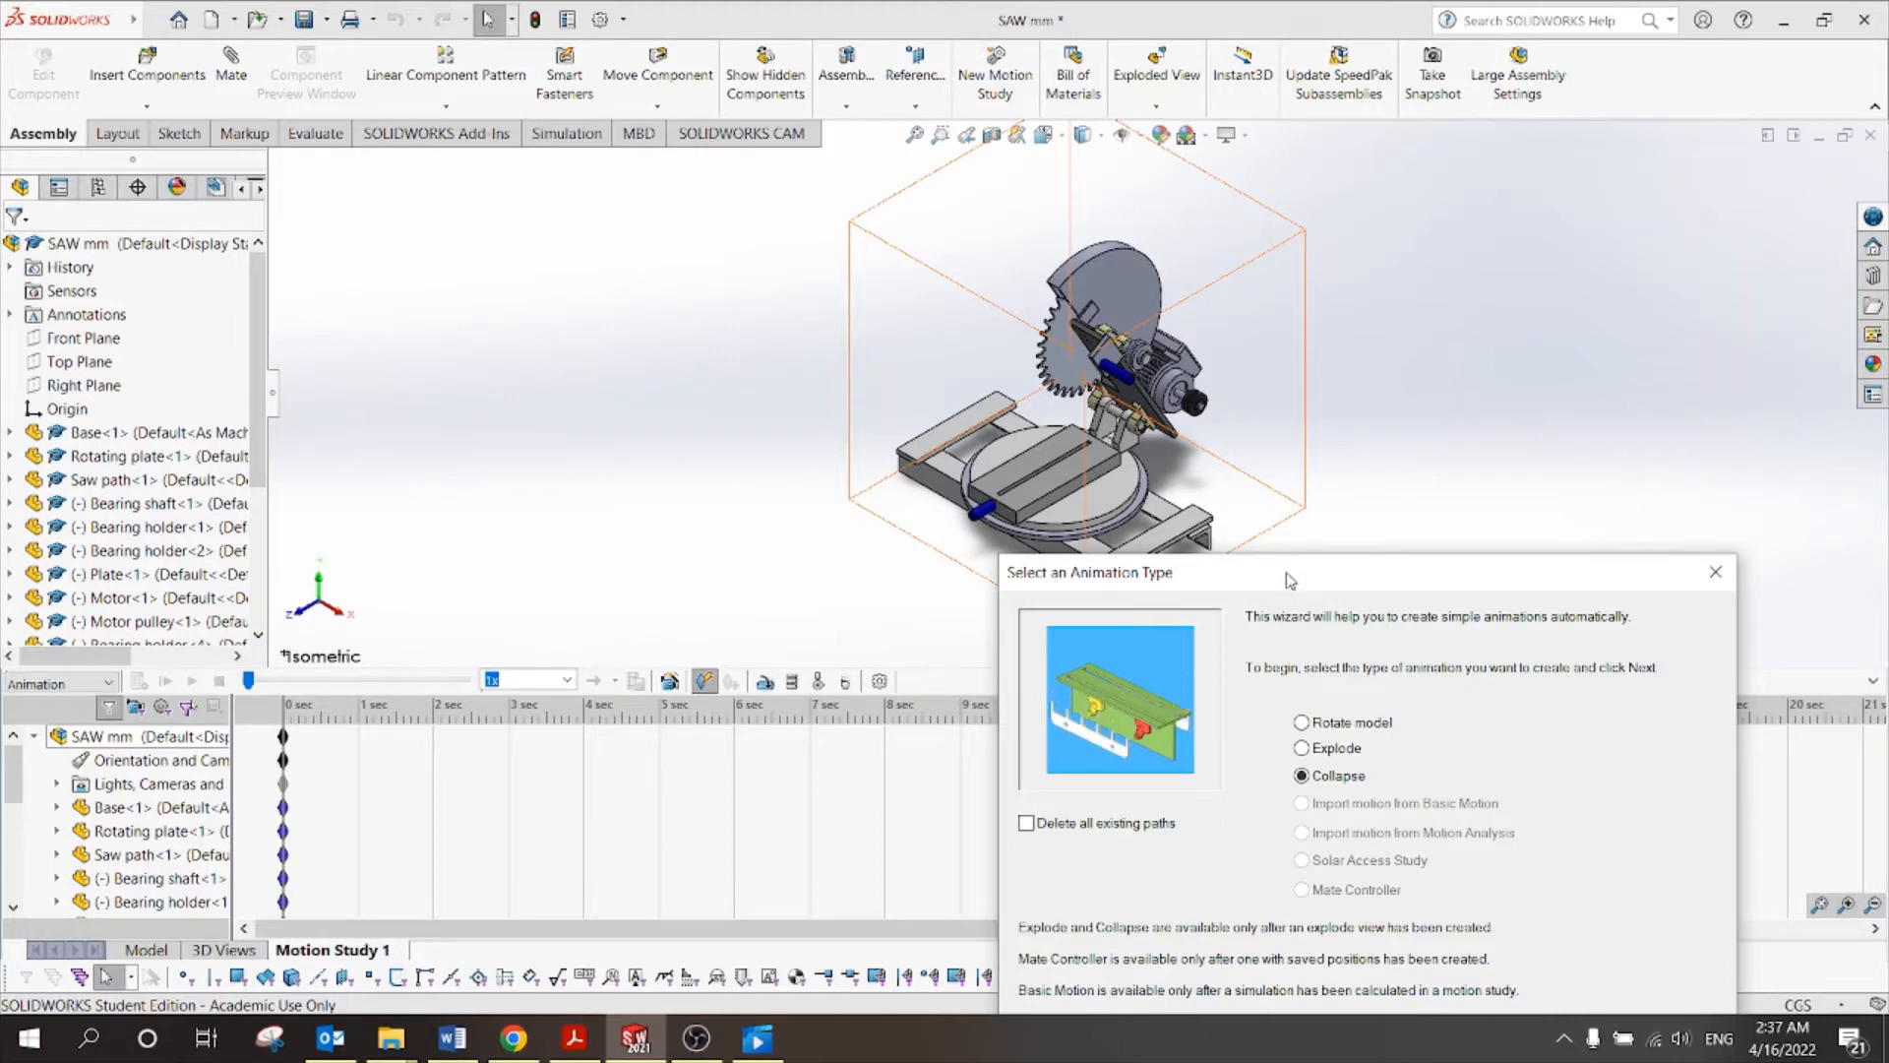
pyautogui.moveTo(1290, 578); pyautogui.dragTo(889, 192)
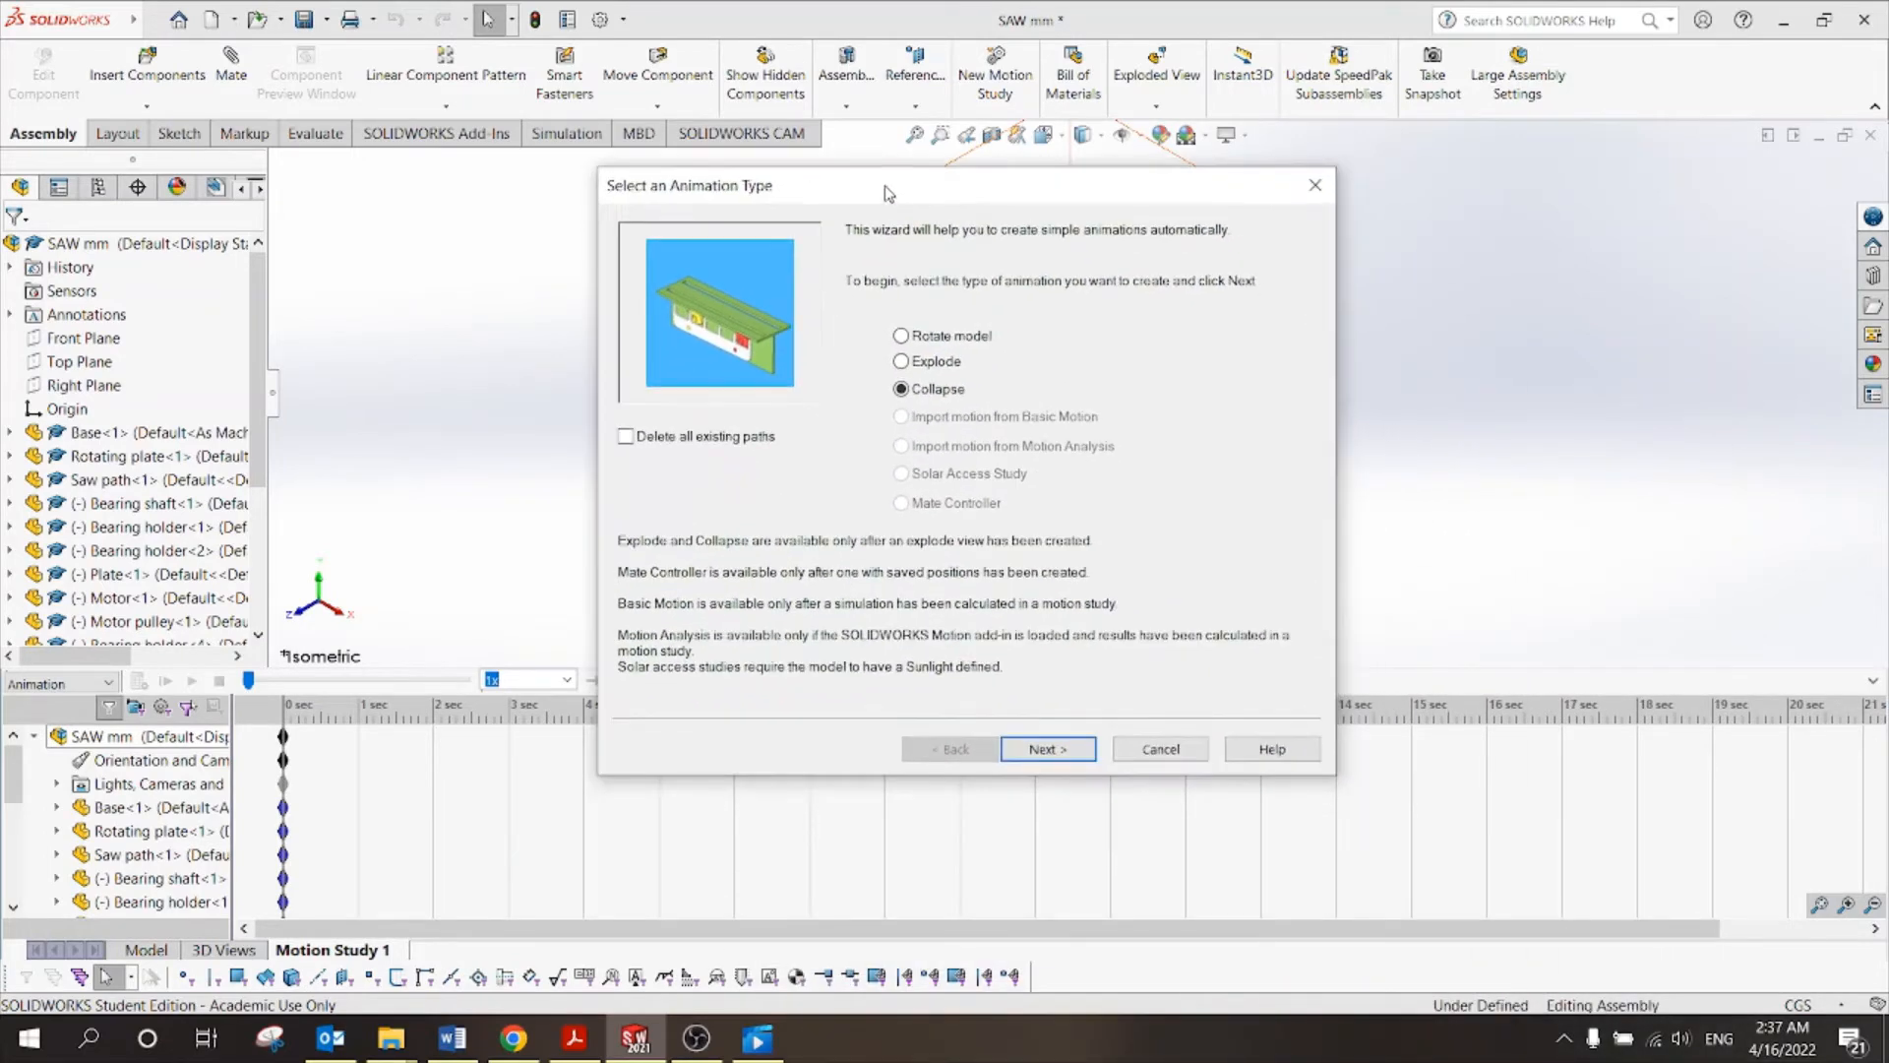
pyautogui.click(901, 362)
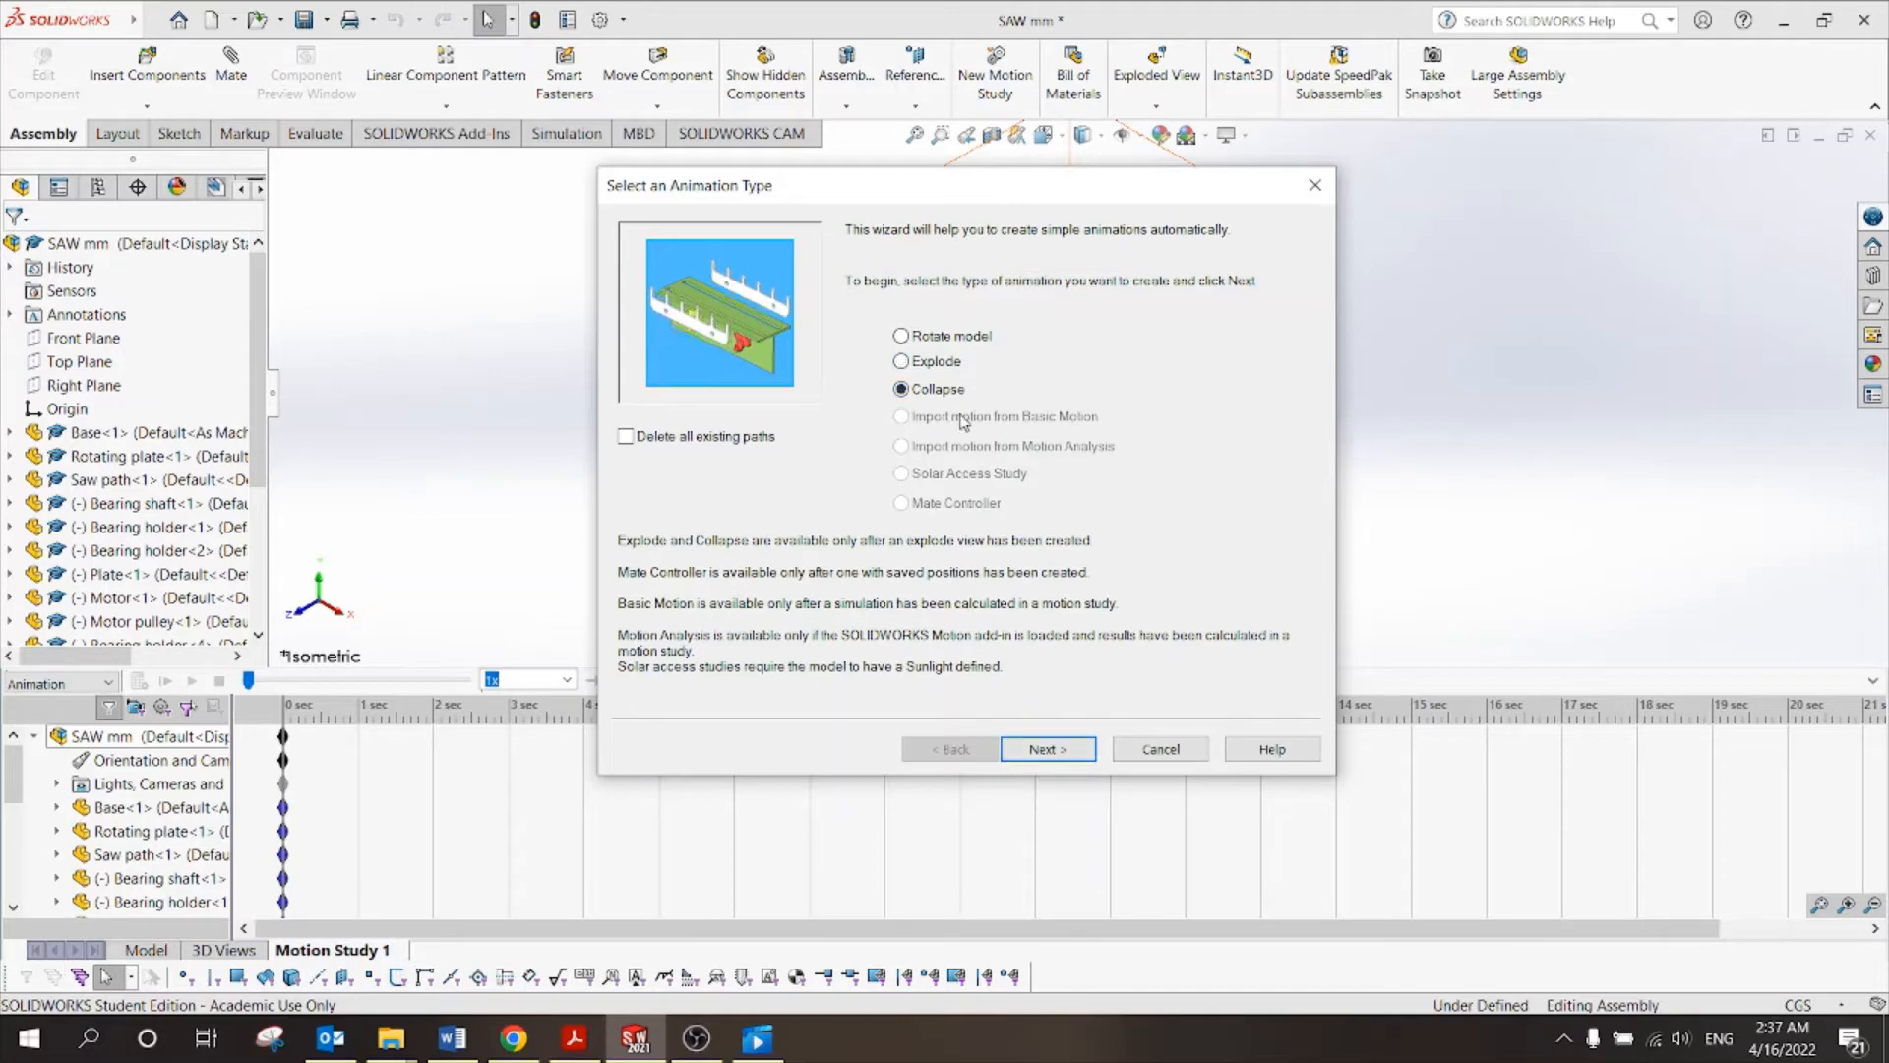
pyautogui.click(901, 362)
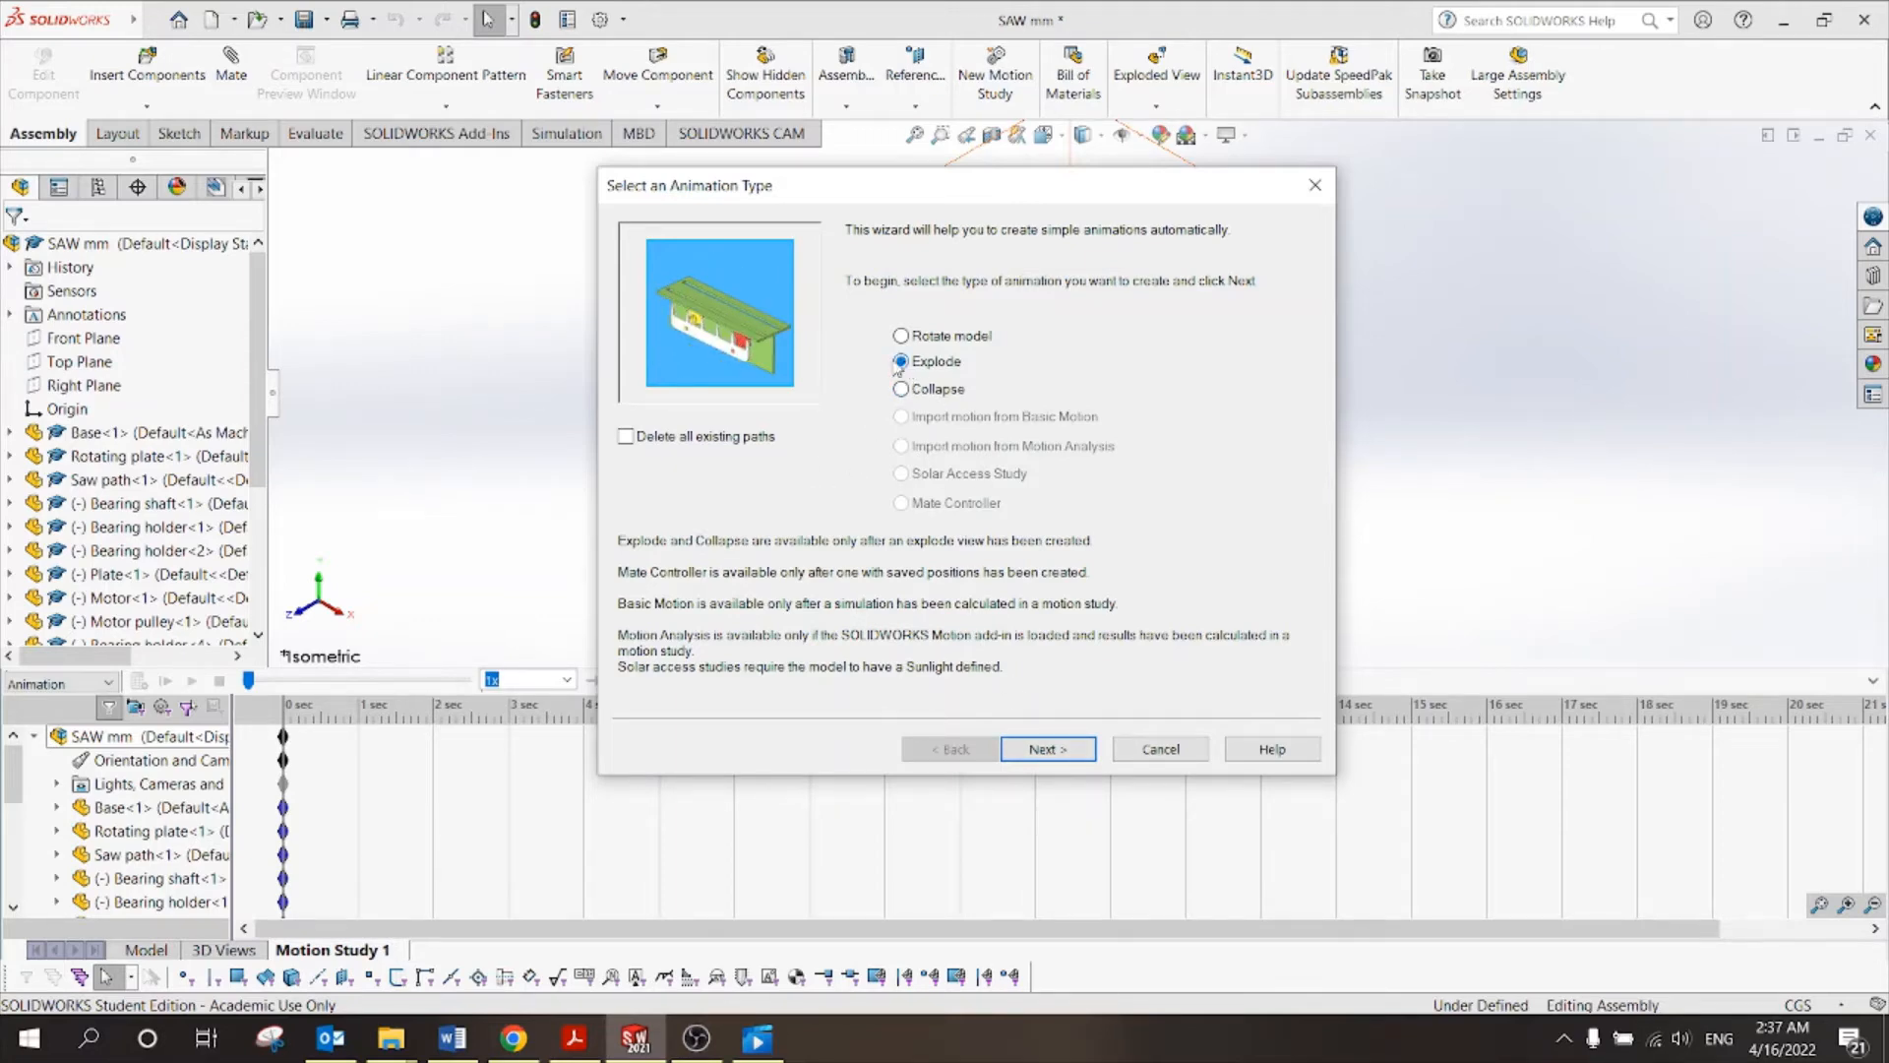
pyautogui.click(1045, 749)
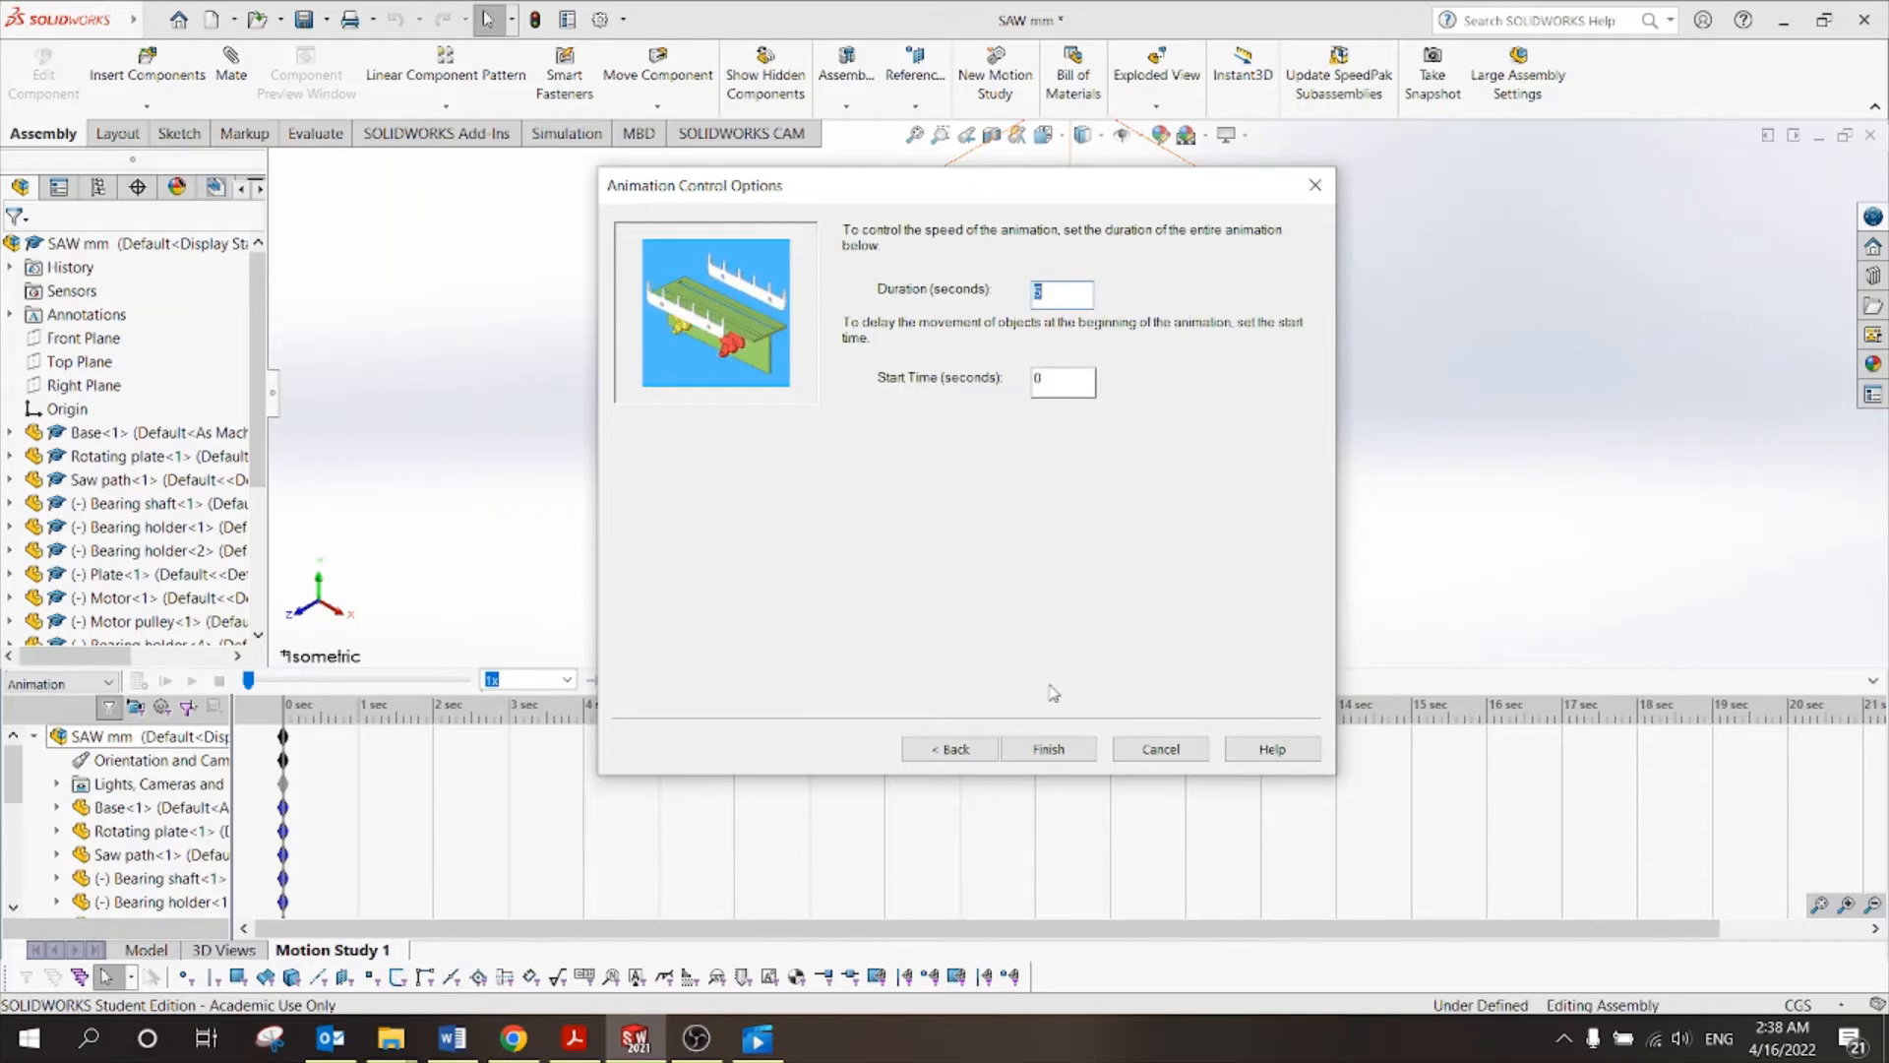
pyautogui.click(1049, 748)
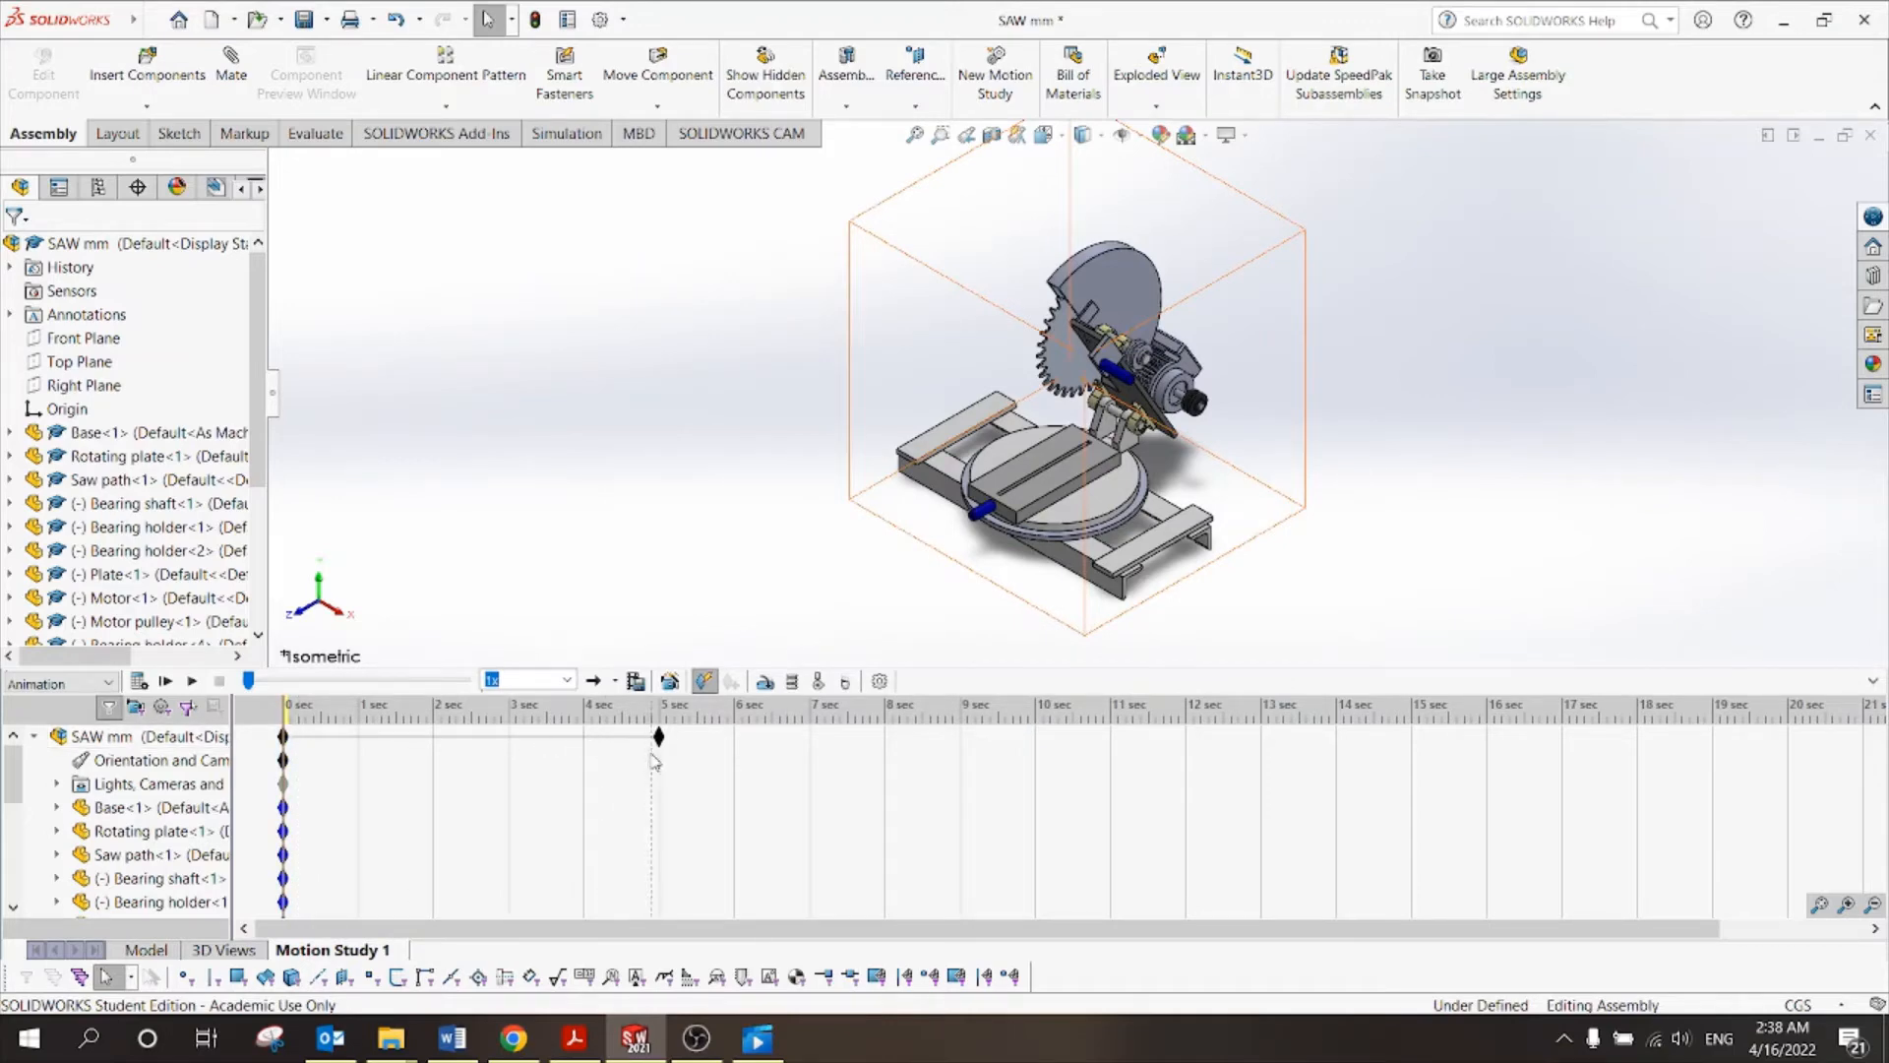
# Add a collapse animation with the Animation Wizard, lasting 5 seconds with a start time of 5 seconds.
pyautogui.click(655, 740)
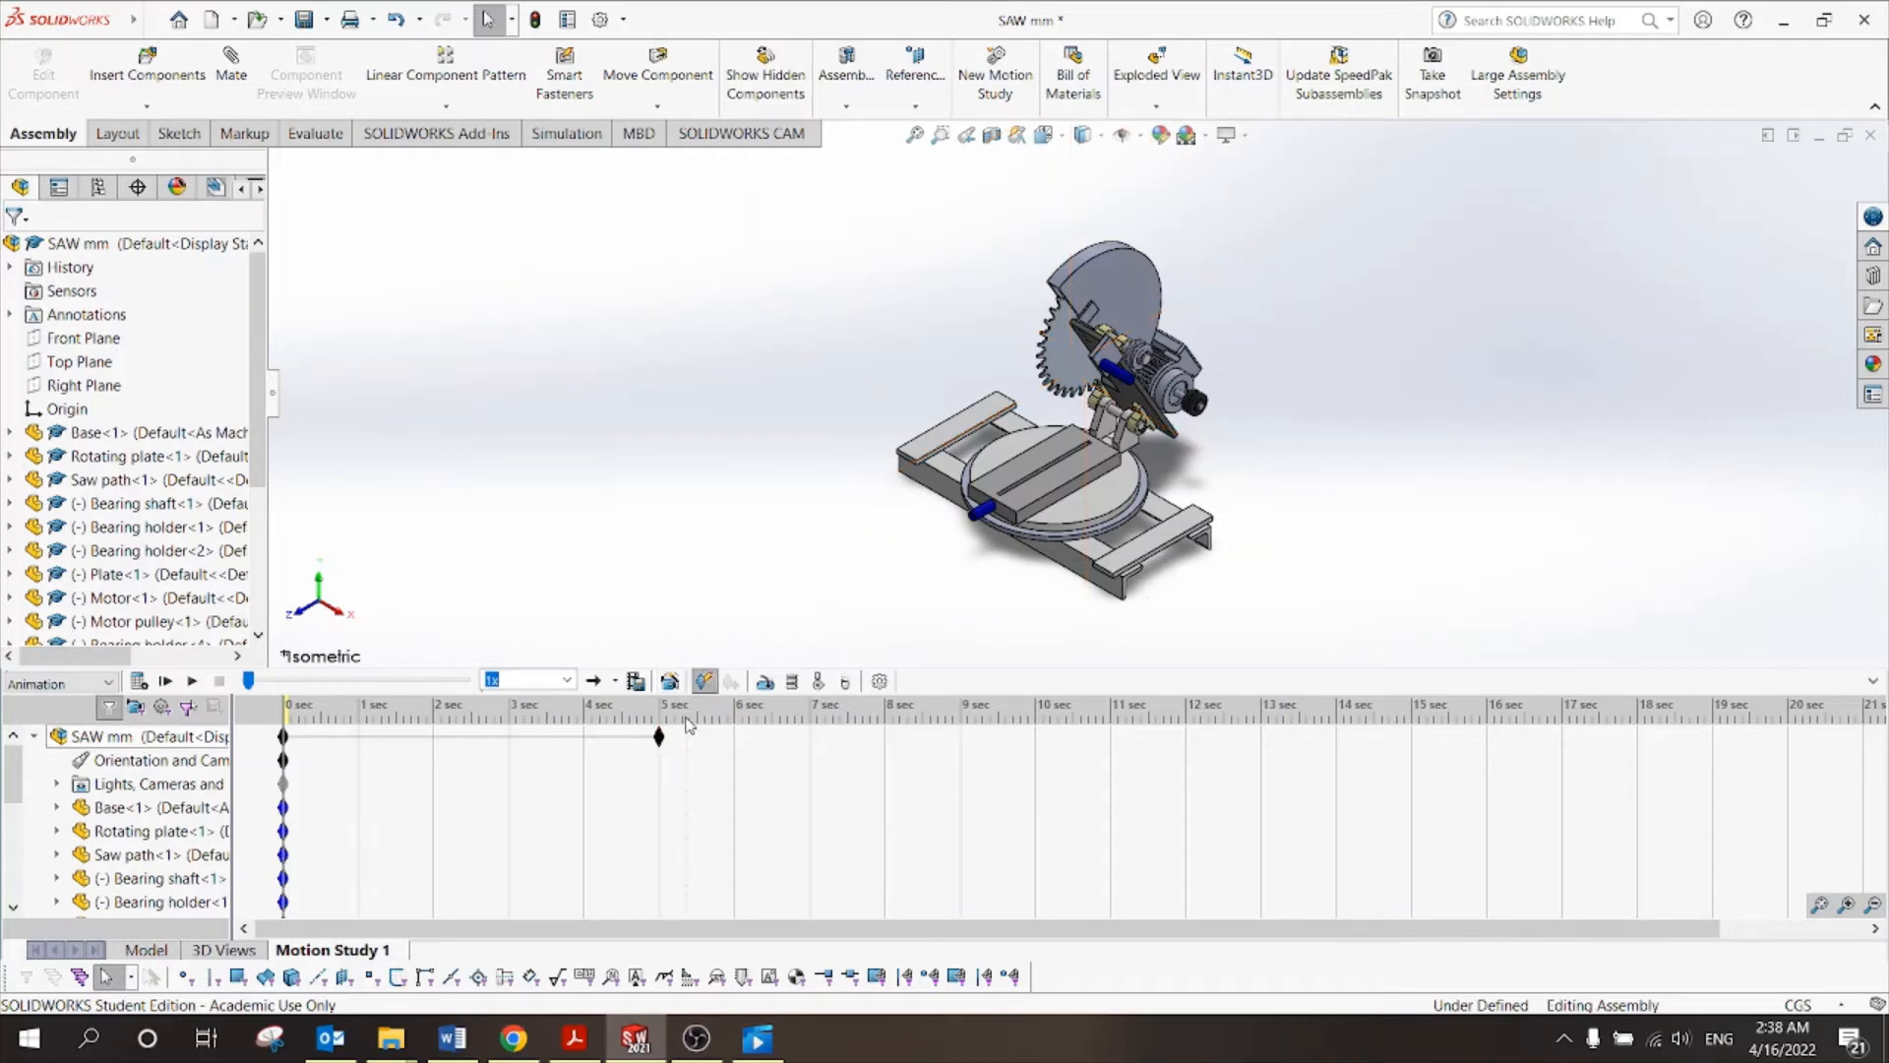
pyautogui.click(669, 683)
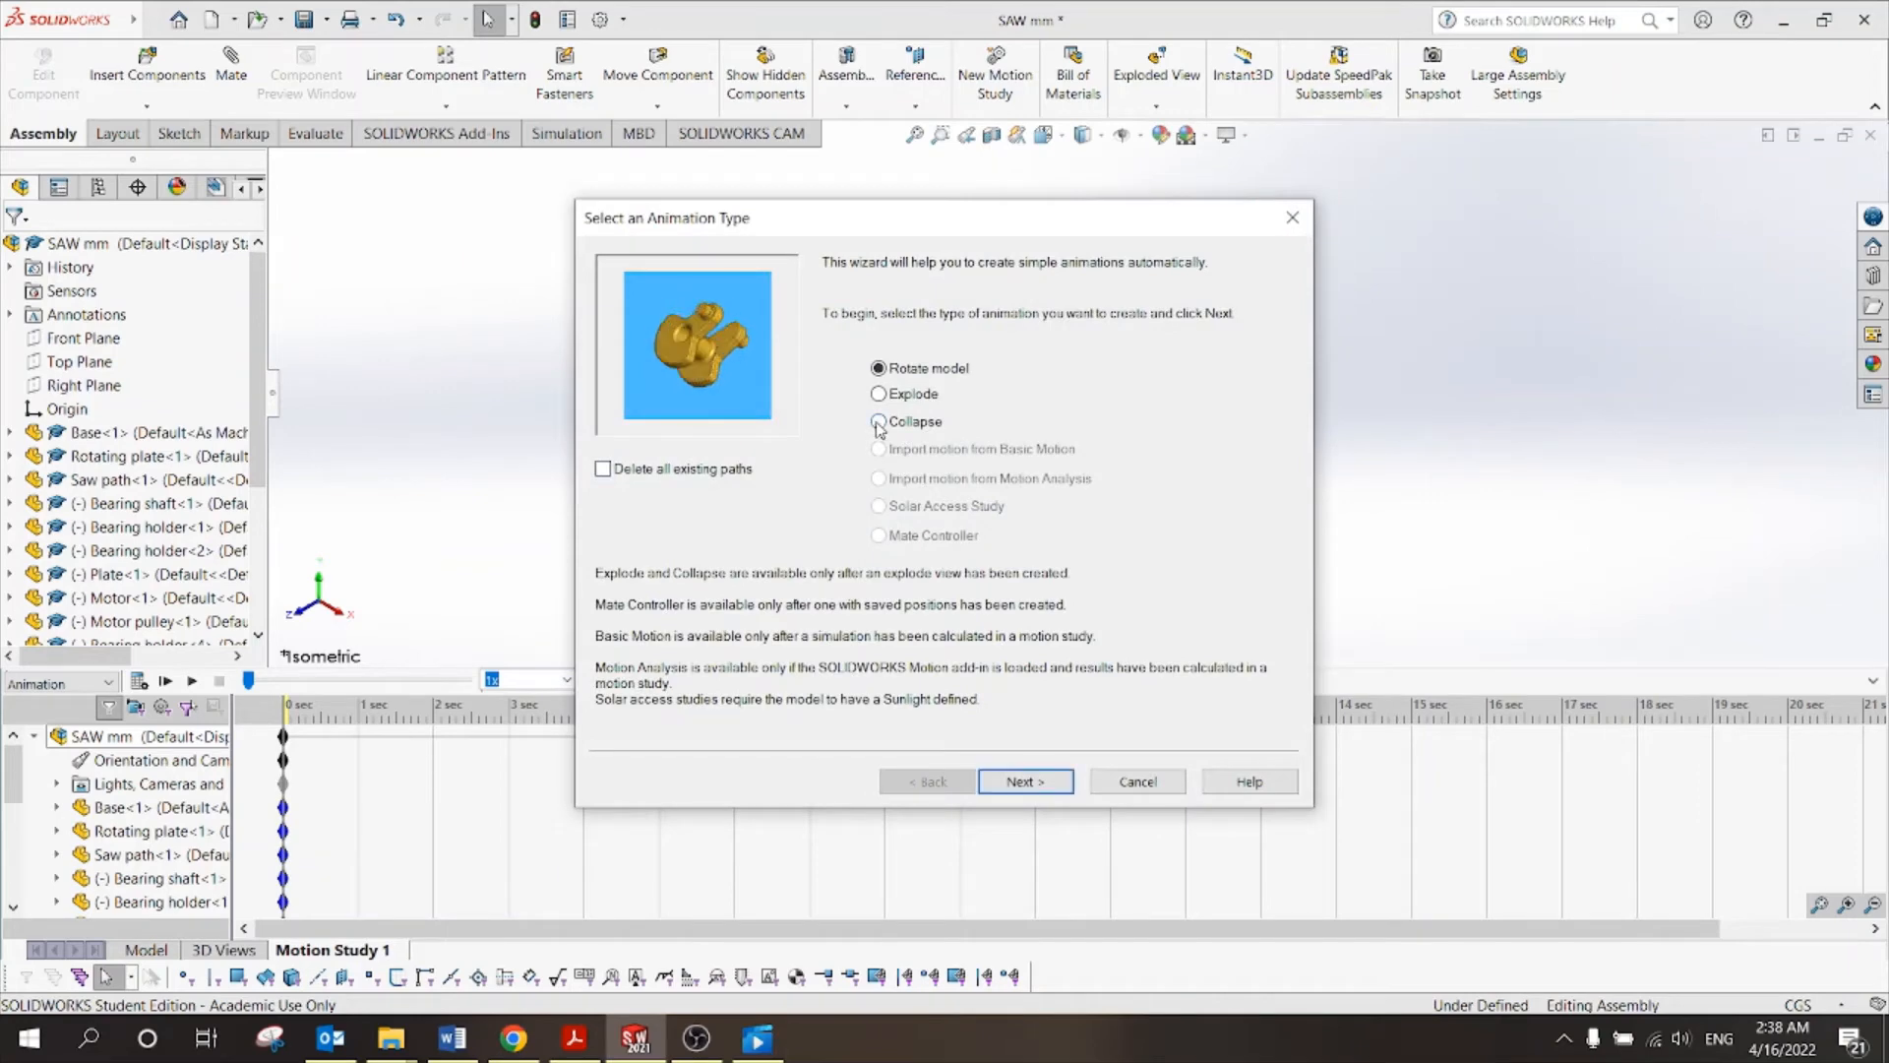
pyautogui.click(878, 422)
pyautogui.click(1011, 783)
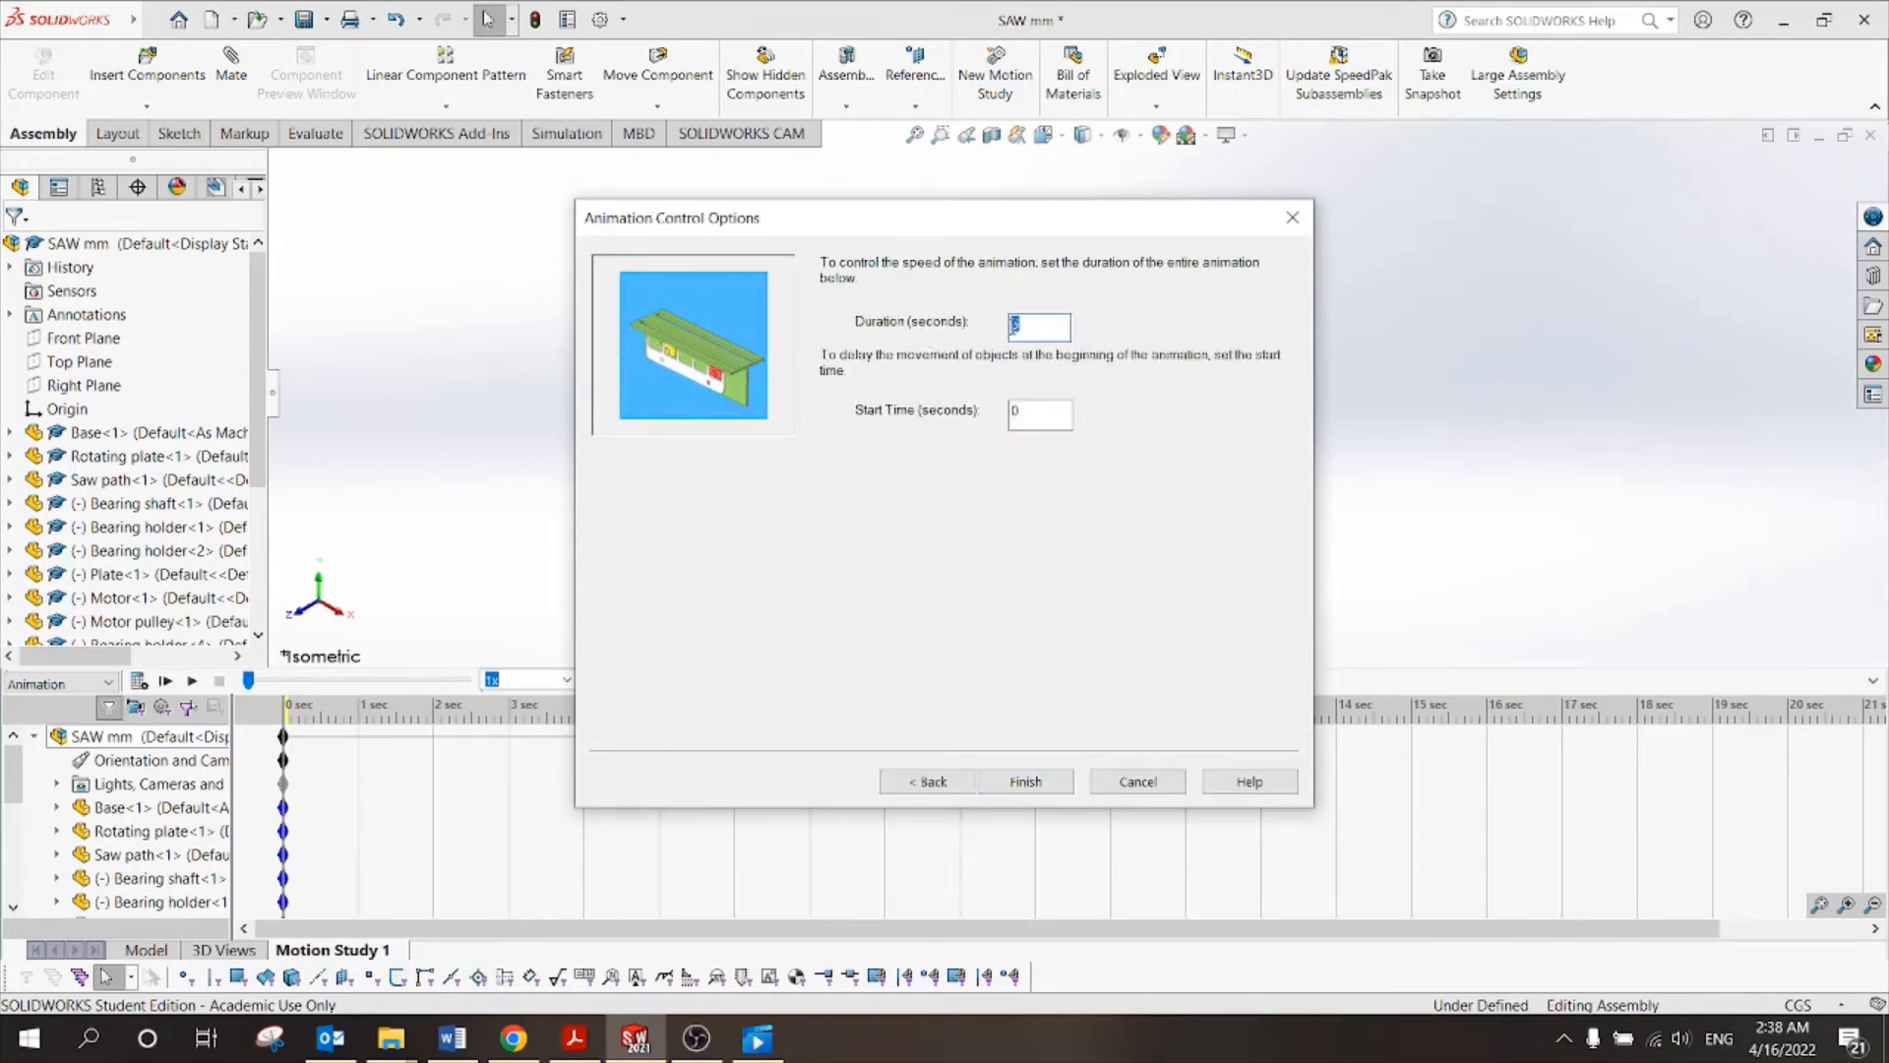
pyautogui.doubleClick(1034, 415)
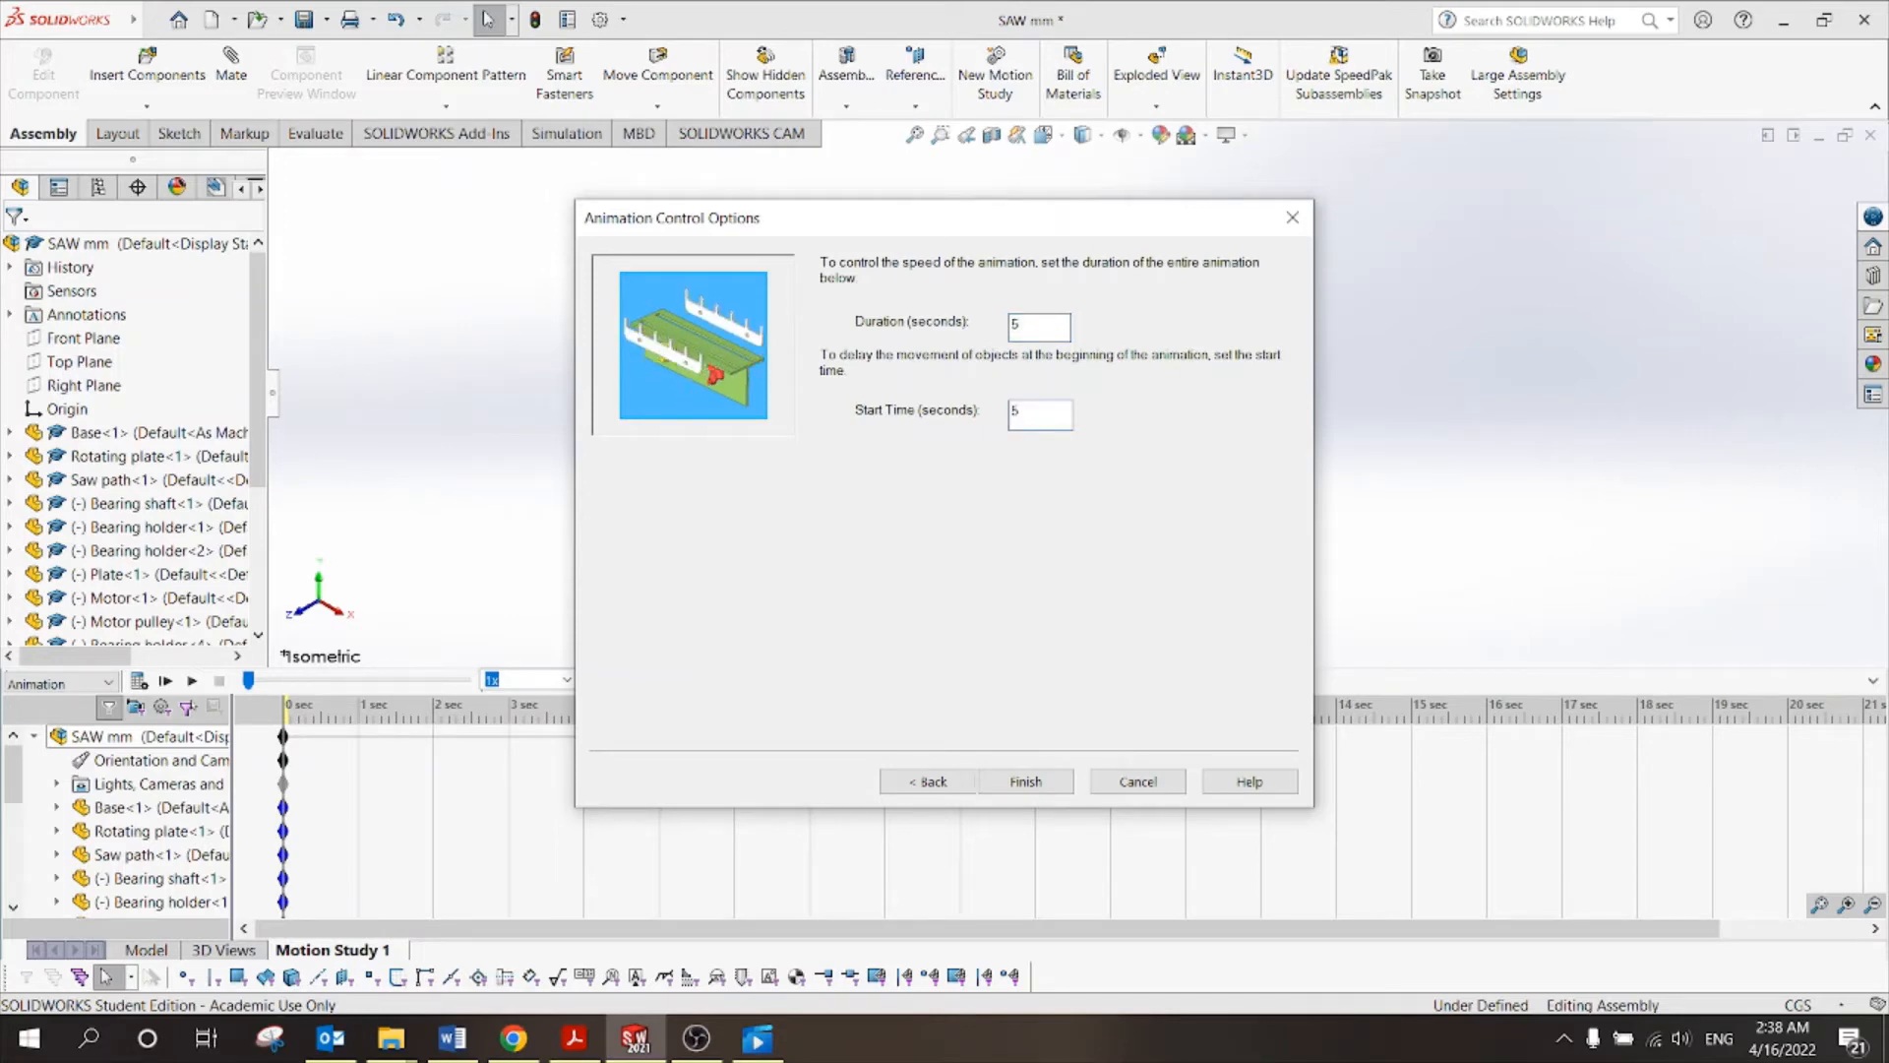
pyautogui.click(1070, 773)
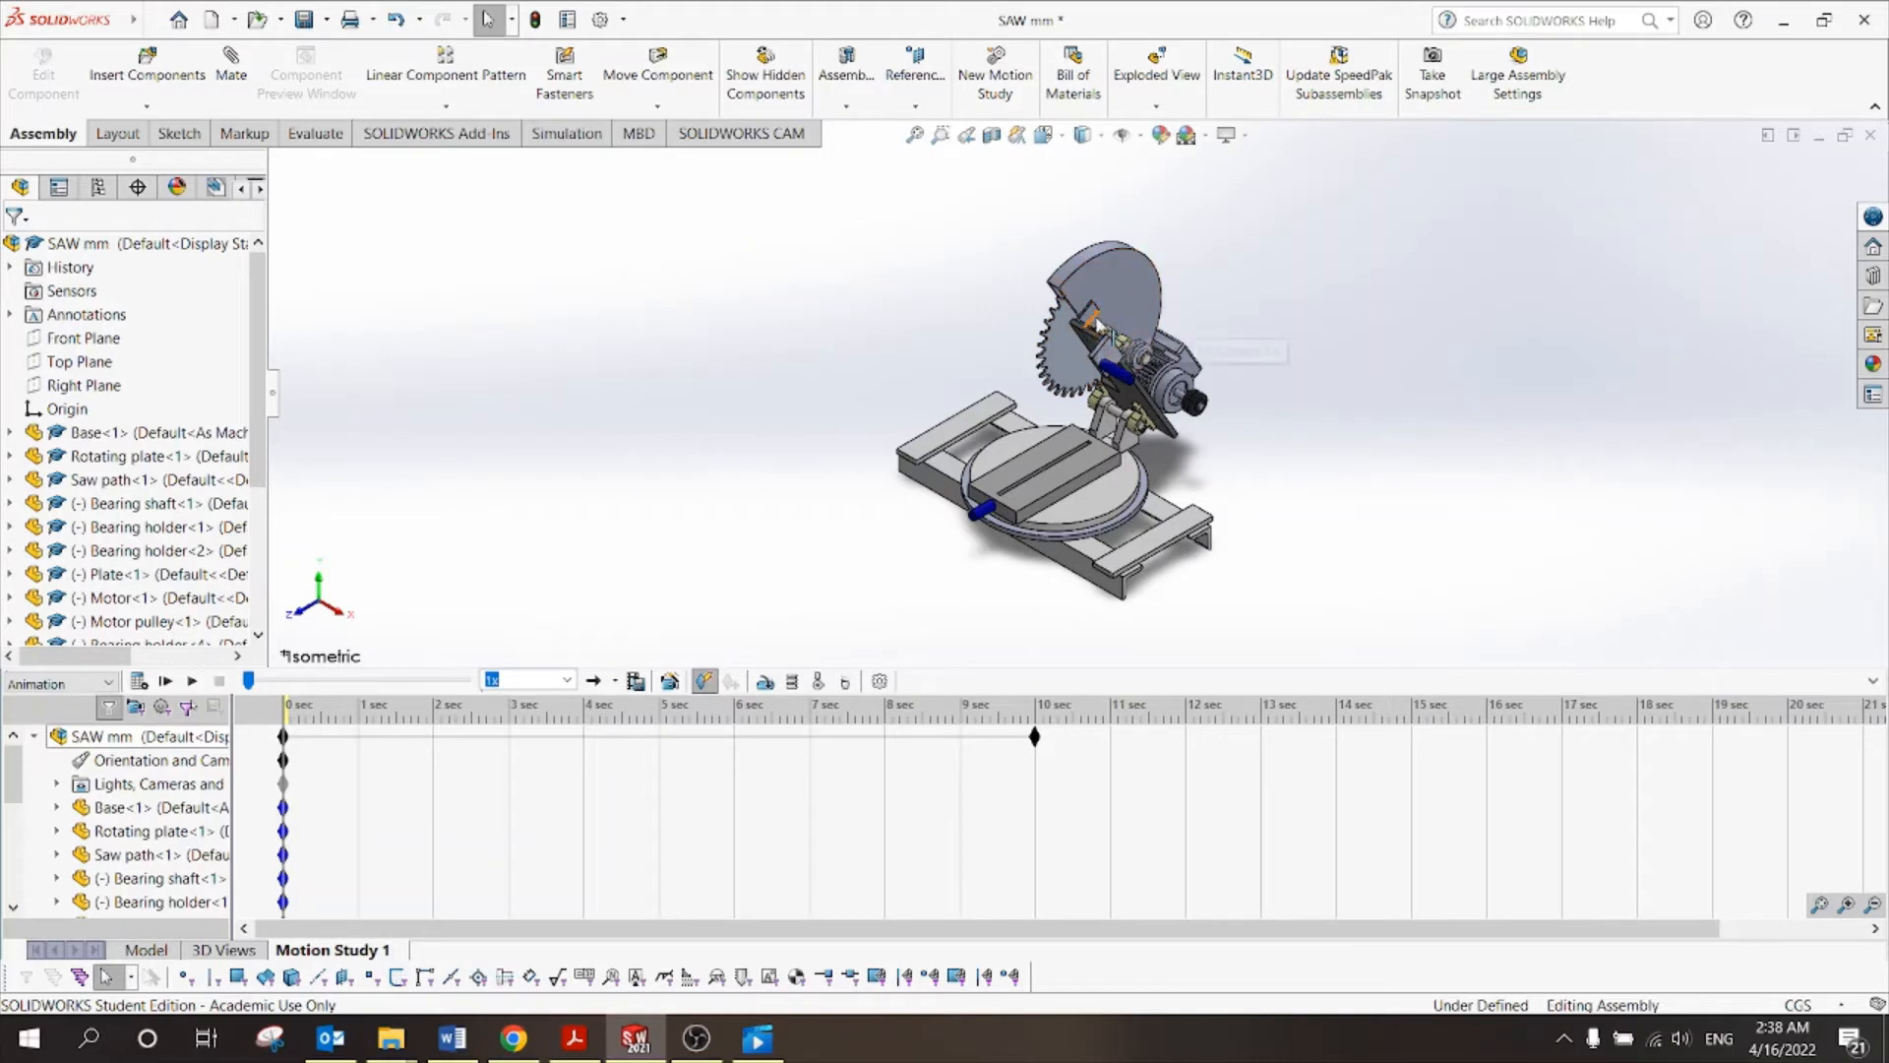
# Add a constant-speed rotary motor on the face of the saw blade with a speed of 20 RPM.
pyautogui.click(767, 682)
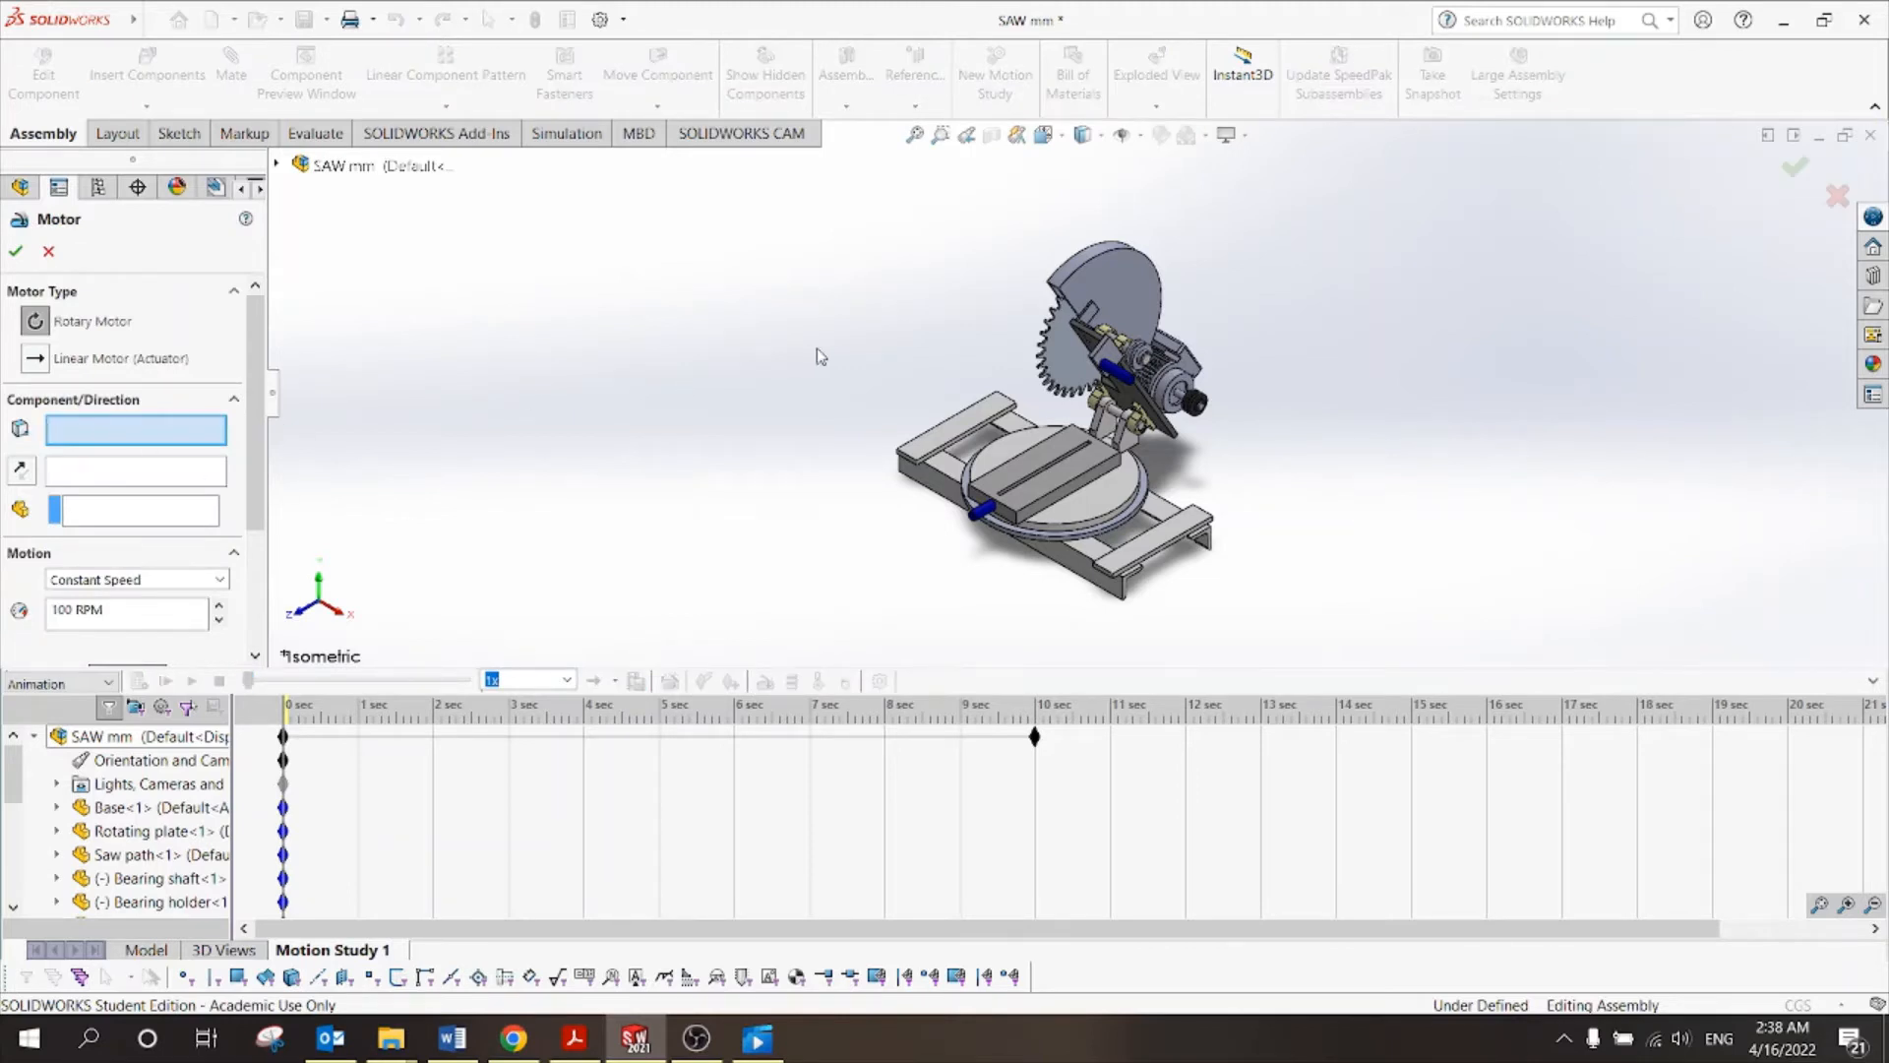
pyautogui.click(1073, 329)
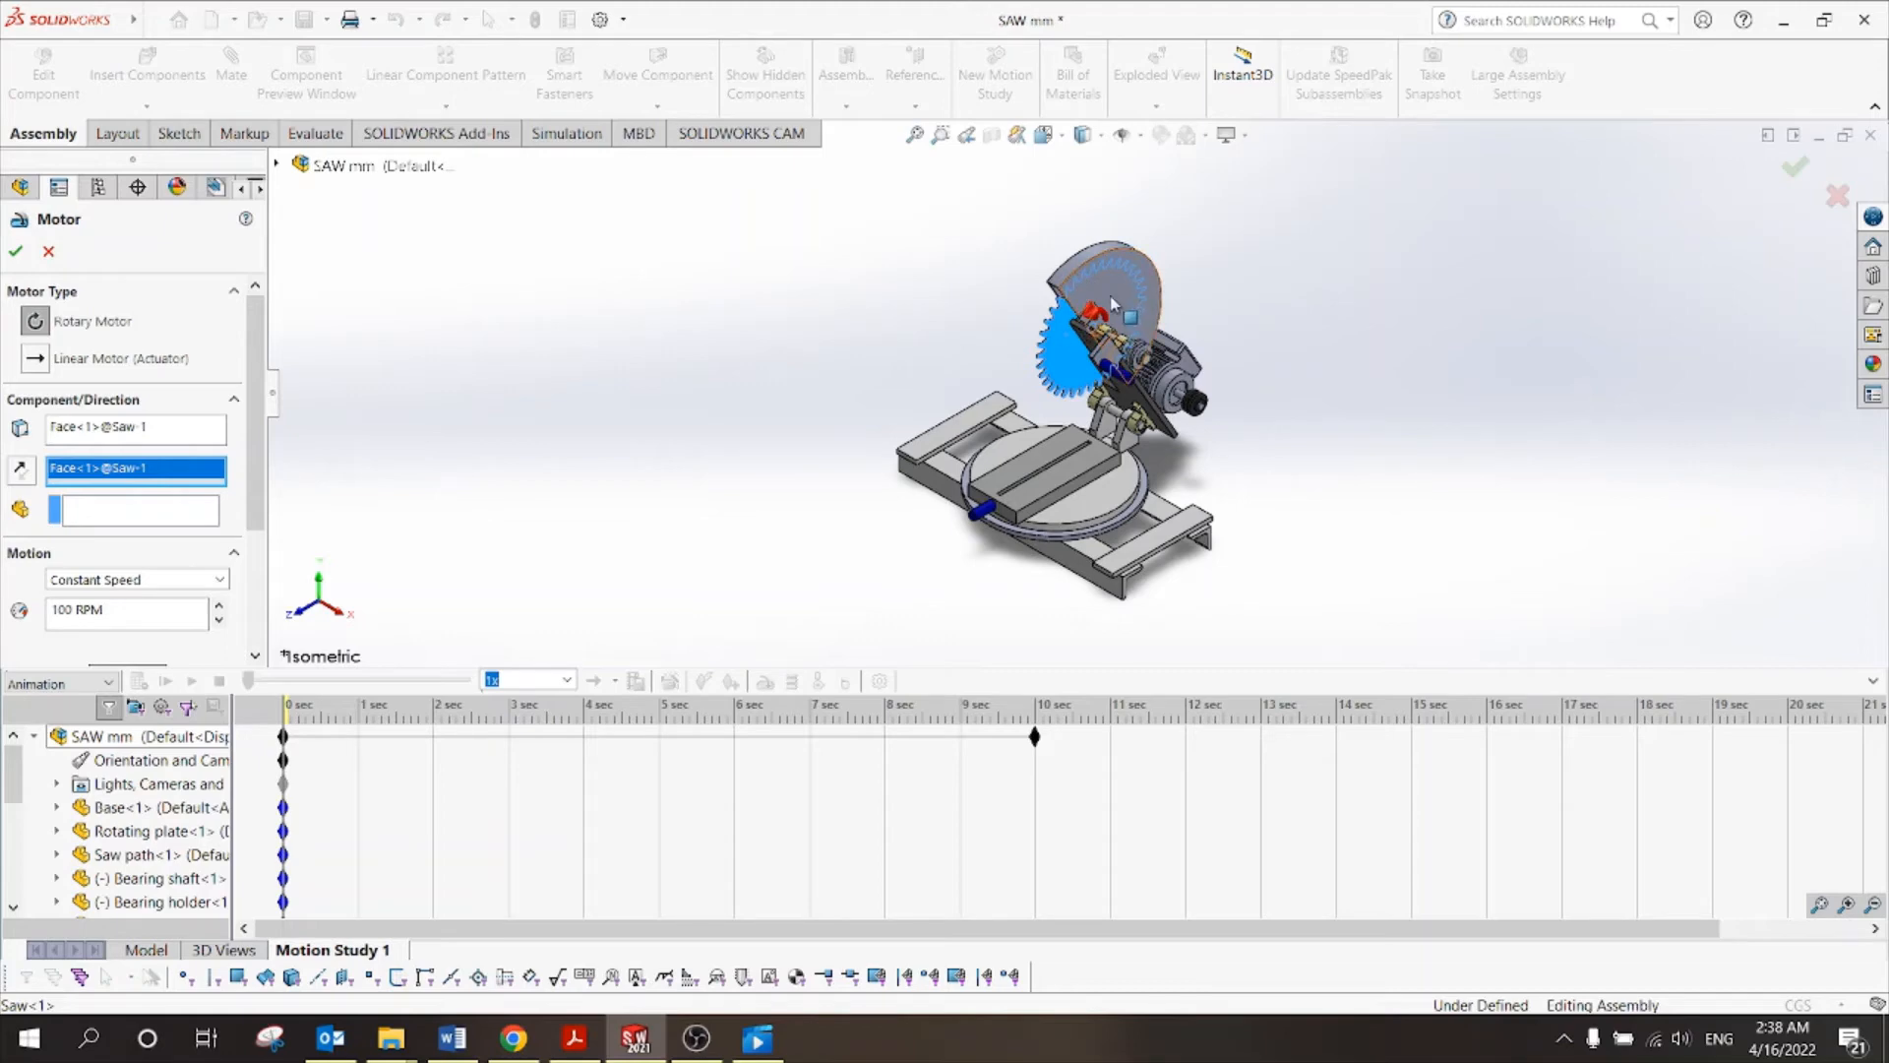
pyautogui.scroll(-3, 148, 502)
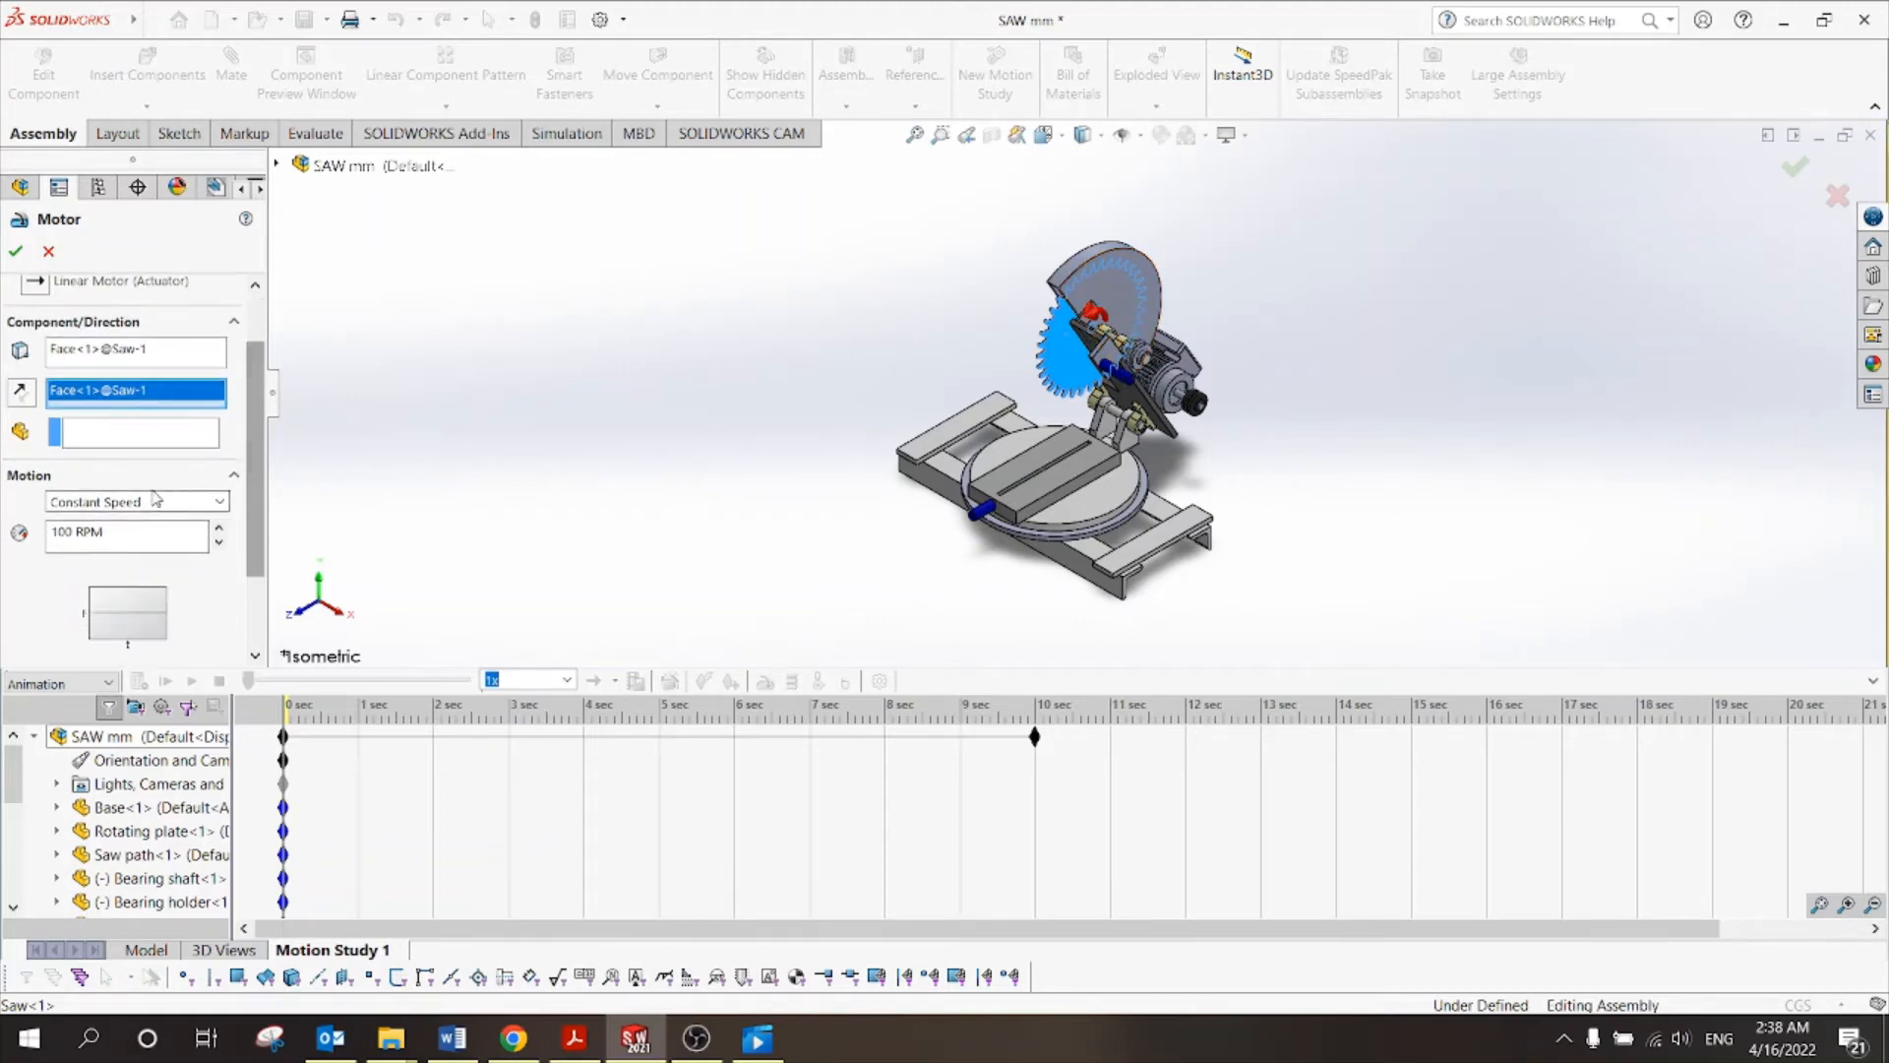
pyautogui.doubleClick(68, 533)
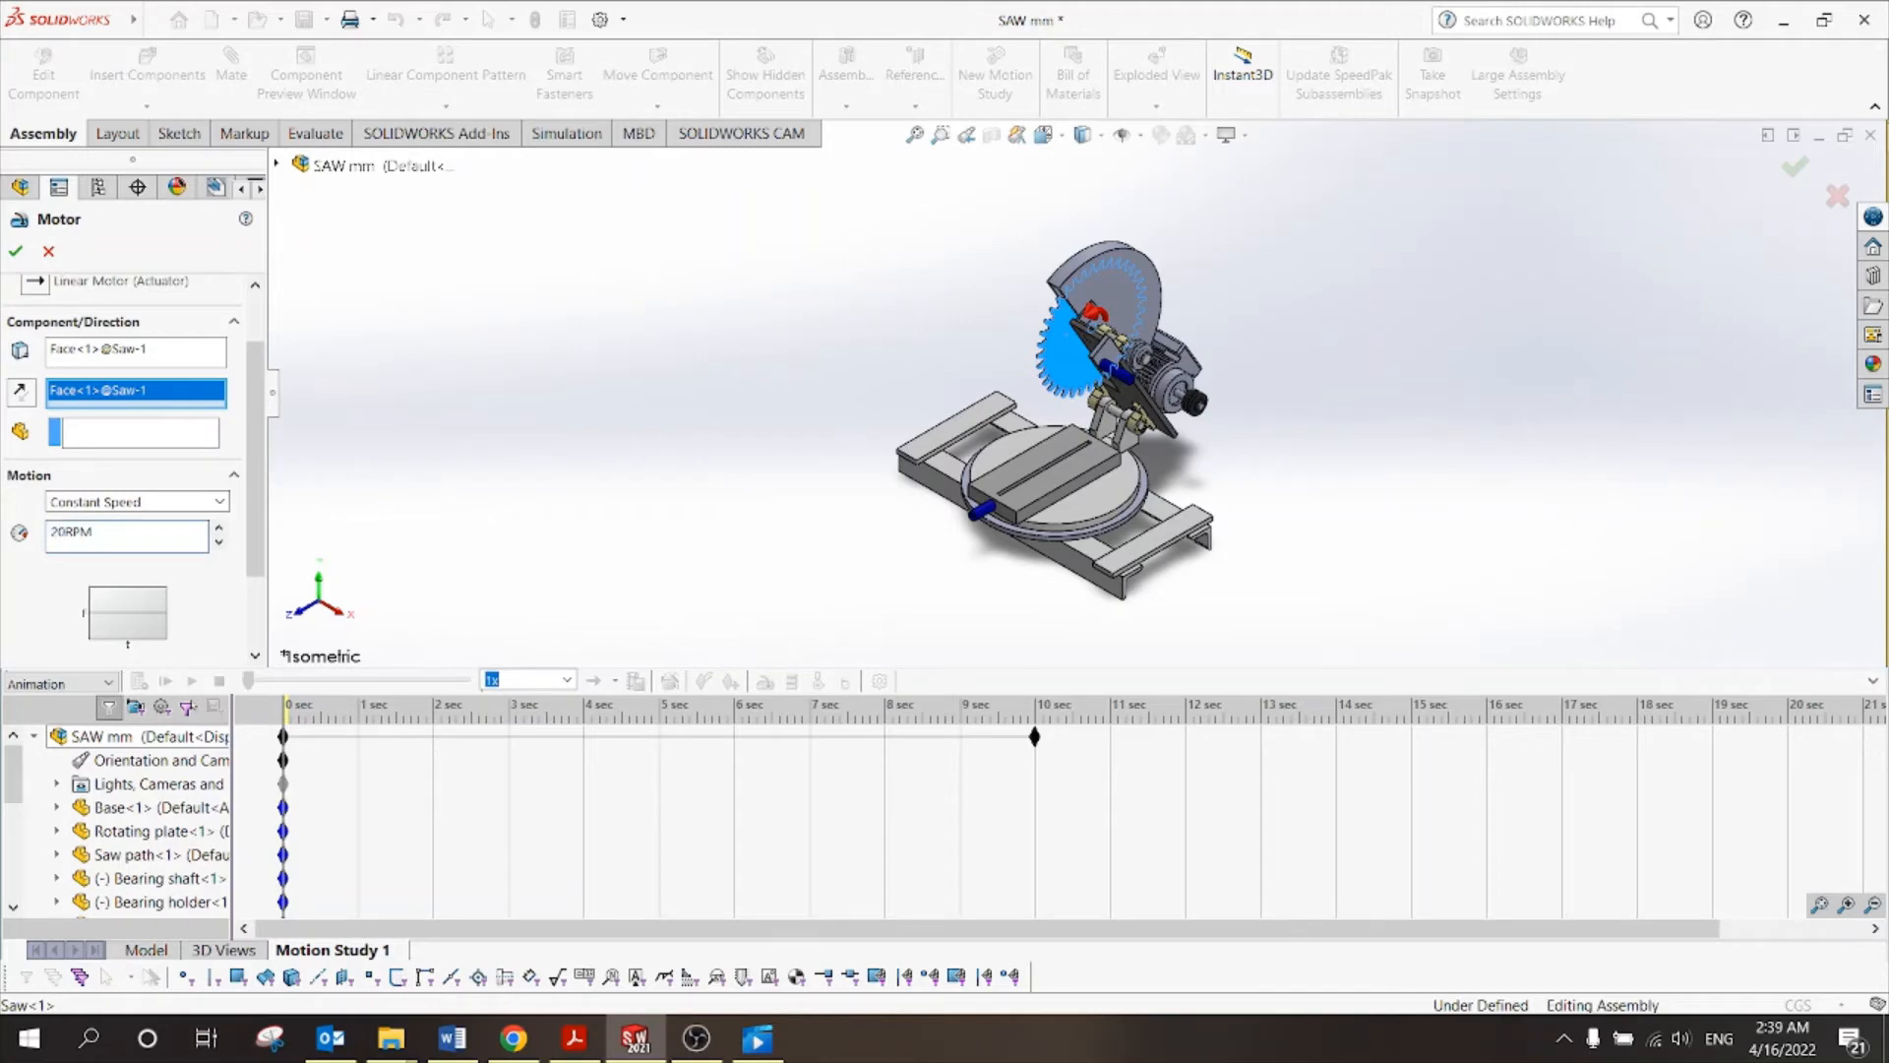
pyautogui.click(14, 252)
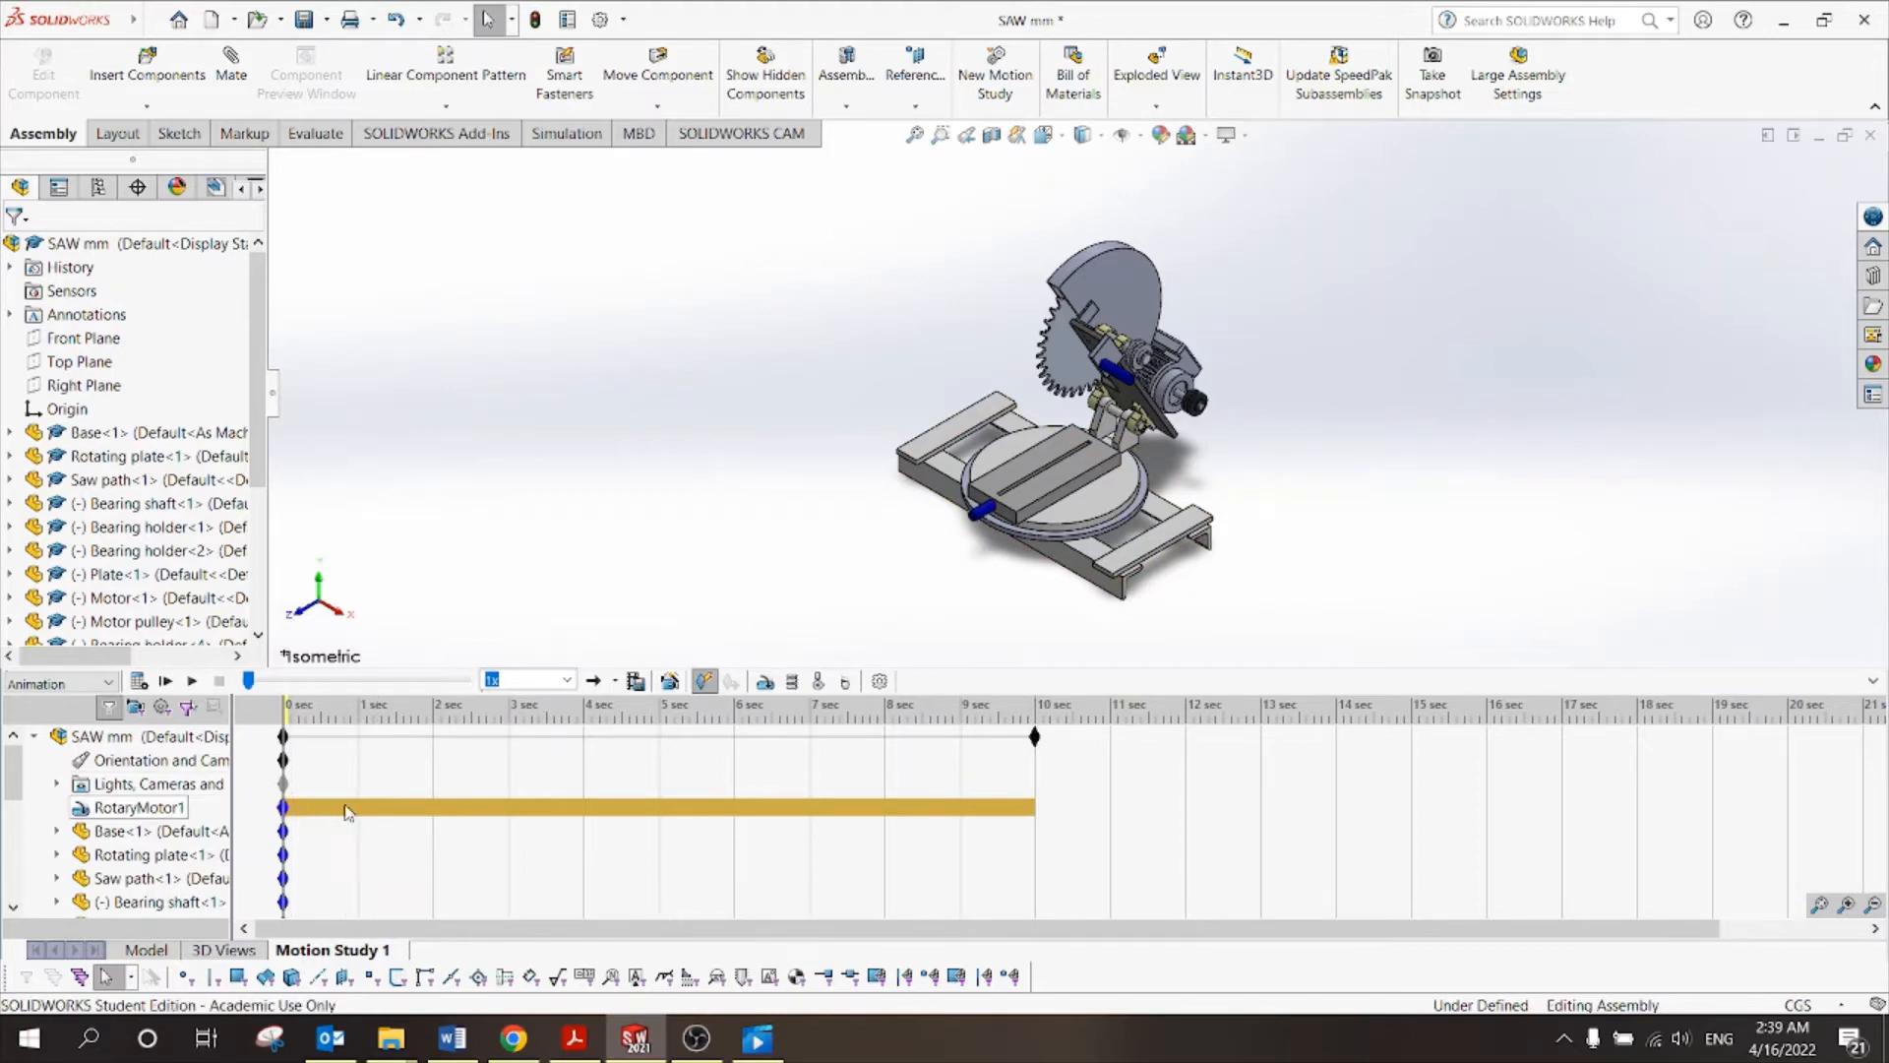
# Set the rotary motor to run from 10 to 15 seconds on the timeline and calculate the motion study.
pyautogui.moveTo(376, 812); pyautogui.dragTo(377, 809)
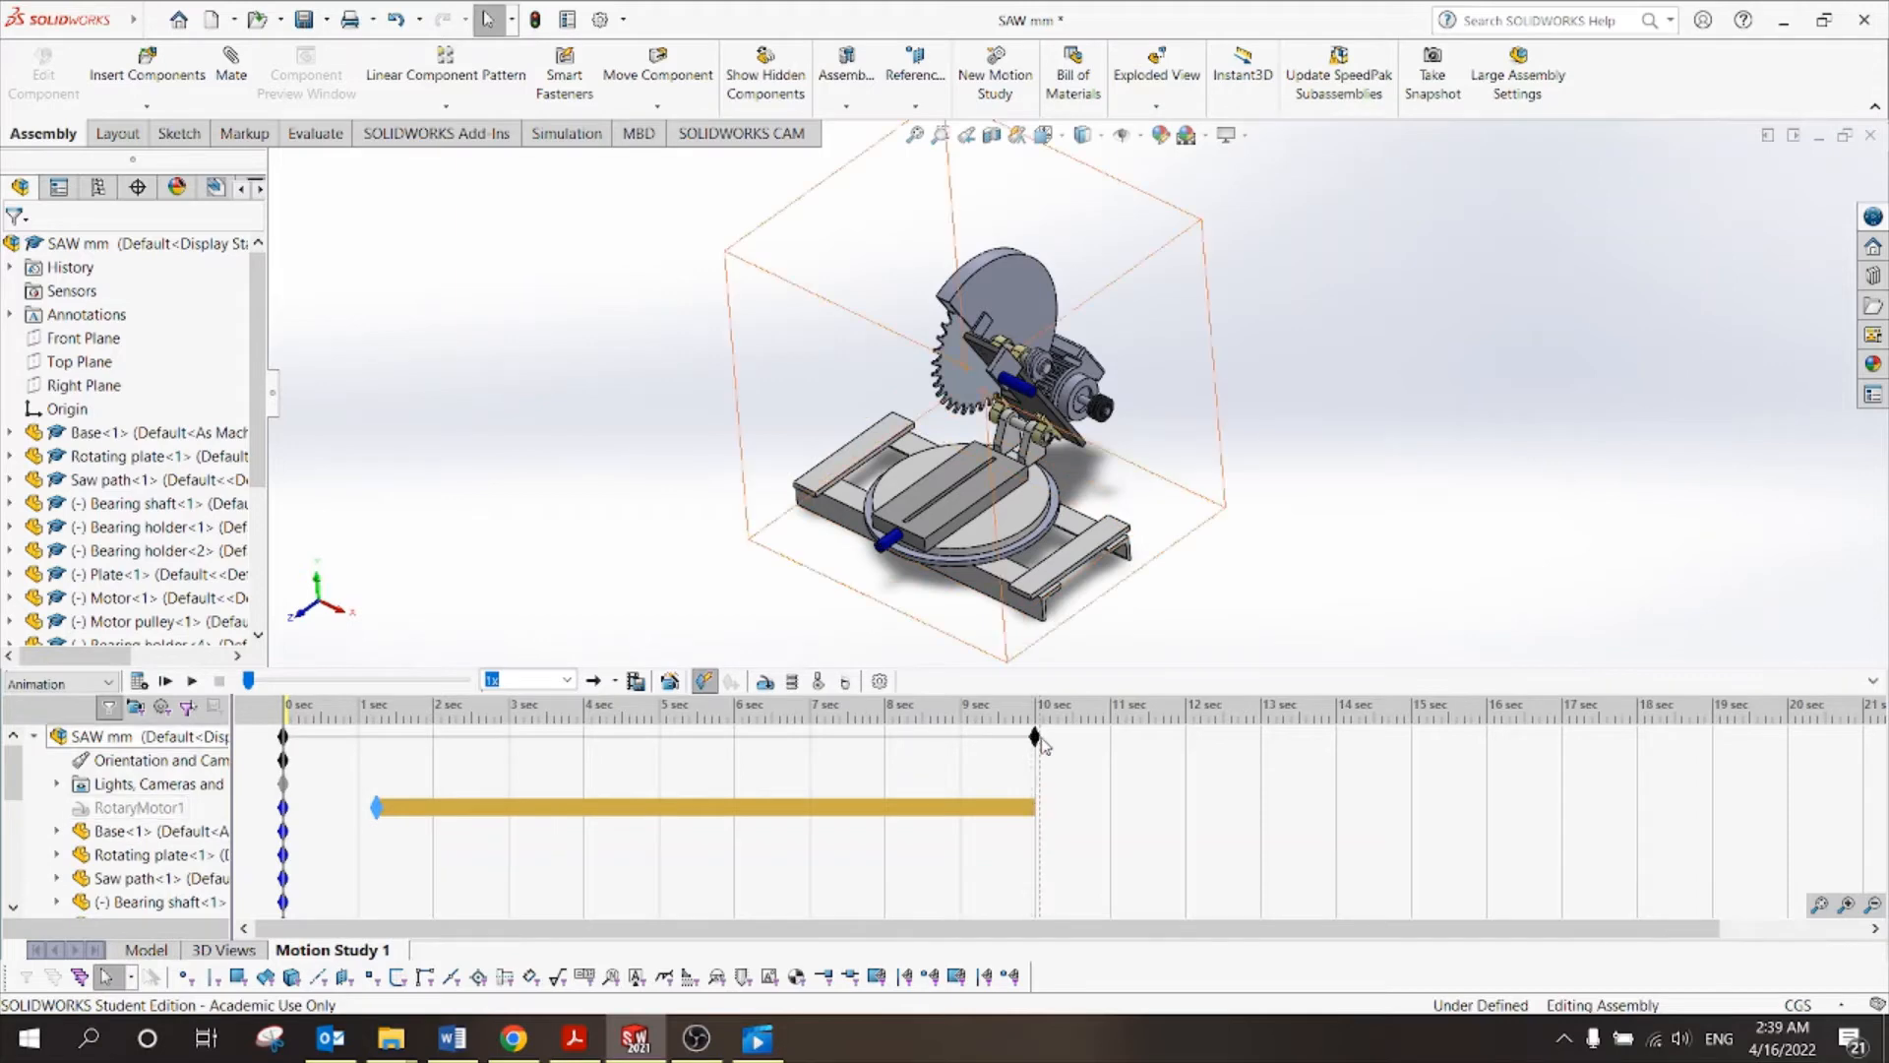
pyautogui.moveTo(1045, 734); pyautogui.dragTo(1158, 736)
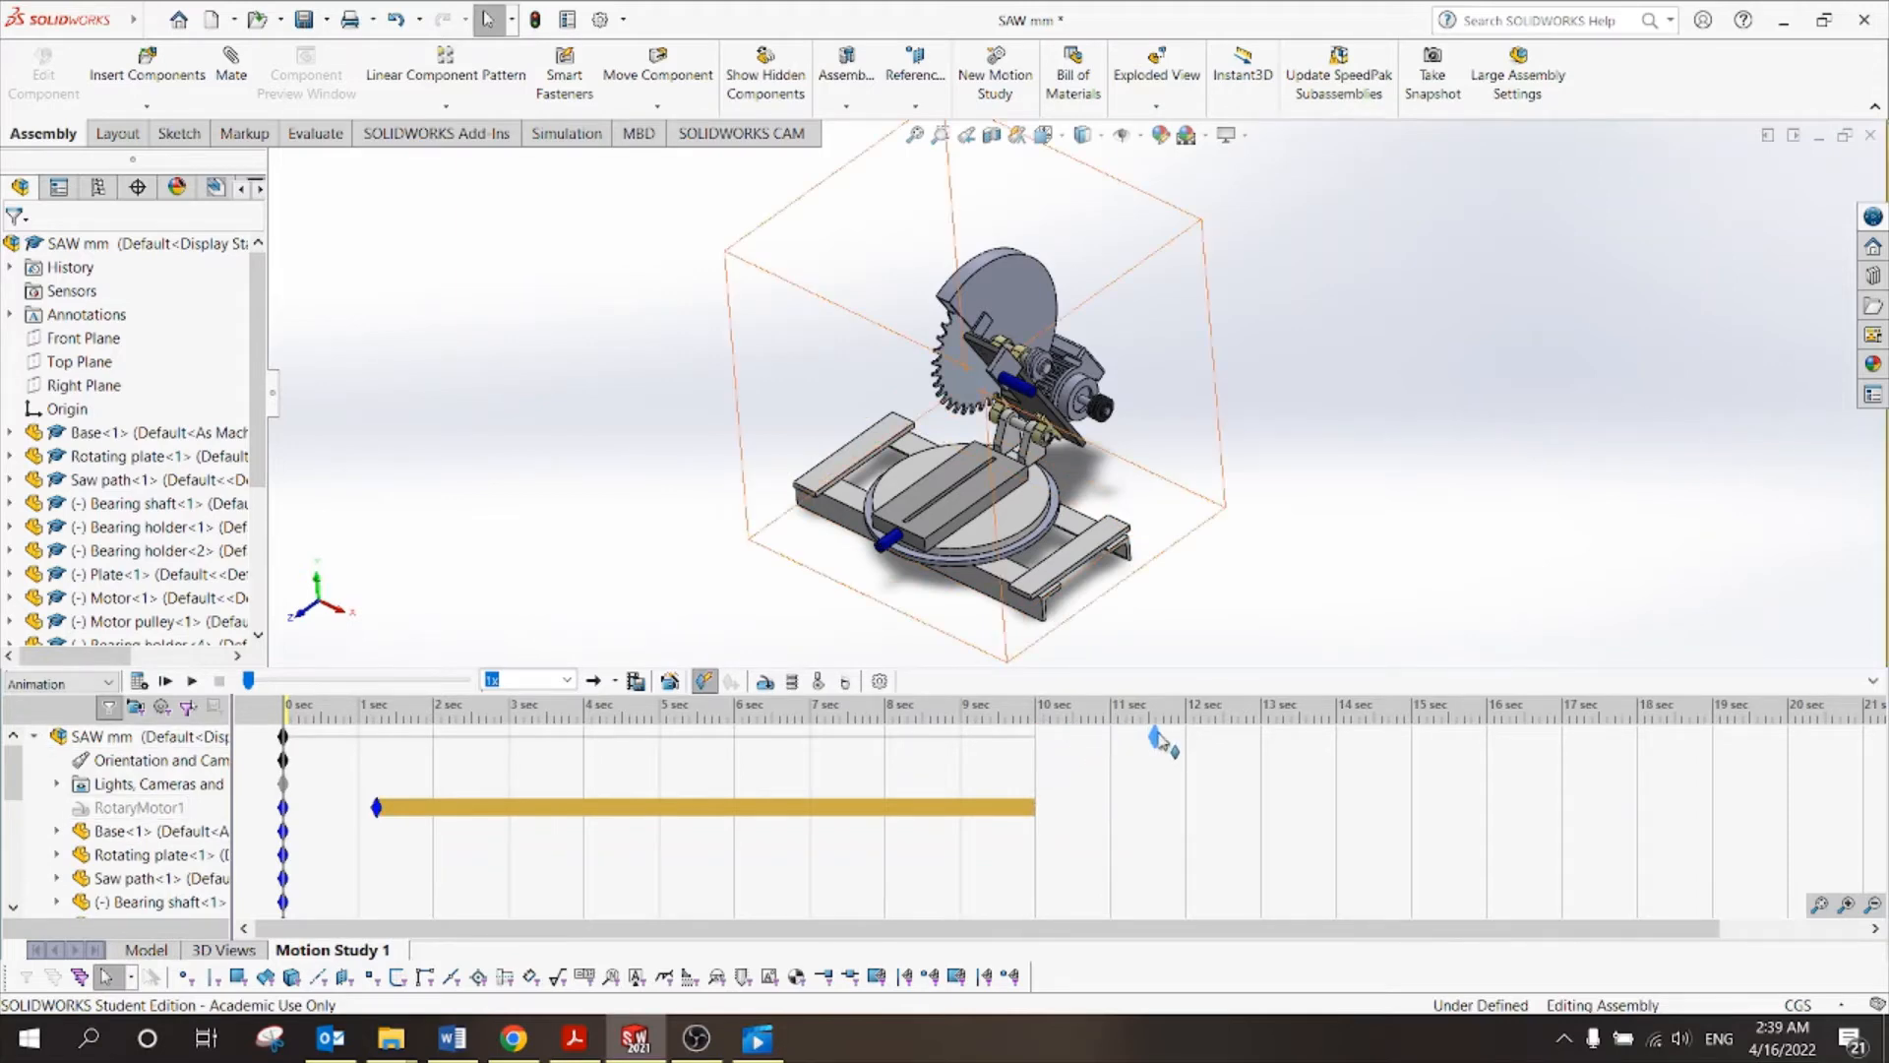
pyautogui.moveTo(1414, 745); pyautogui.dragTo(1412, 740)
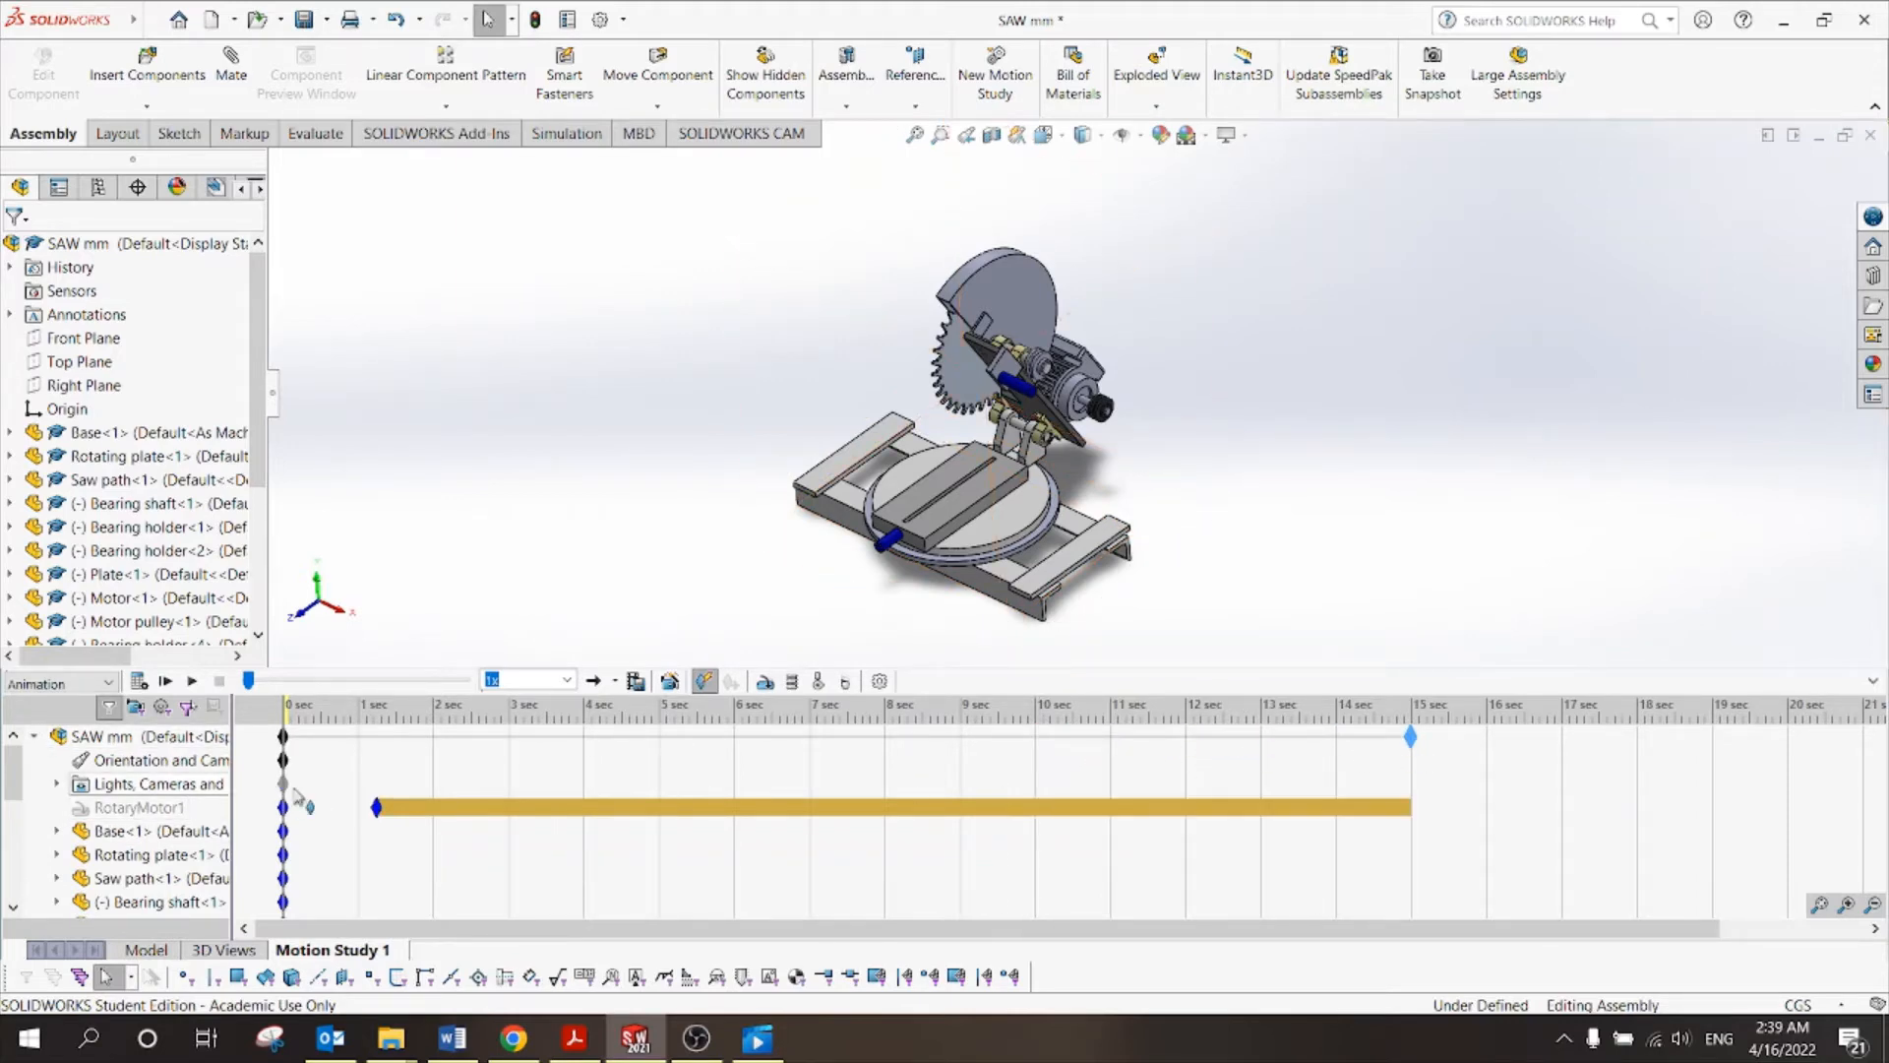
pyautogui.moveTo(379, 810); pyautogui.dragTo(528, 814)
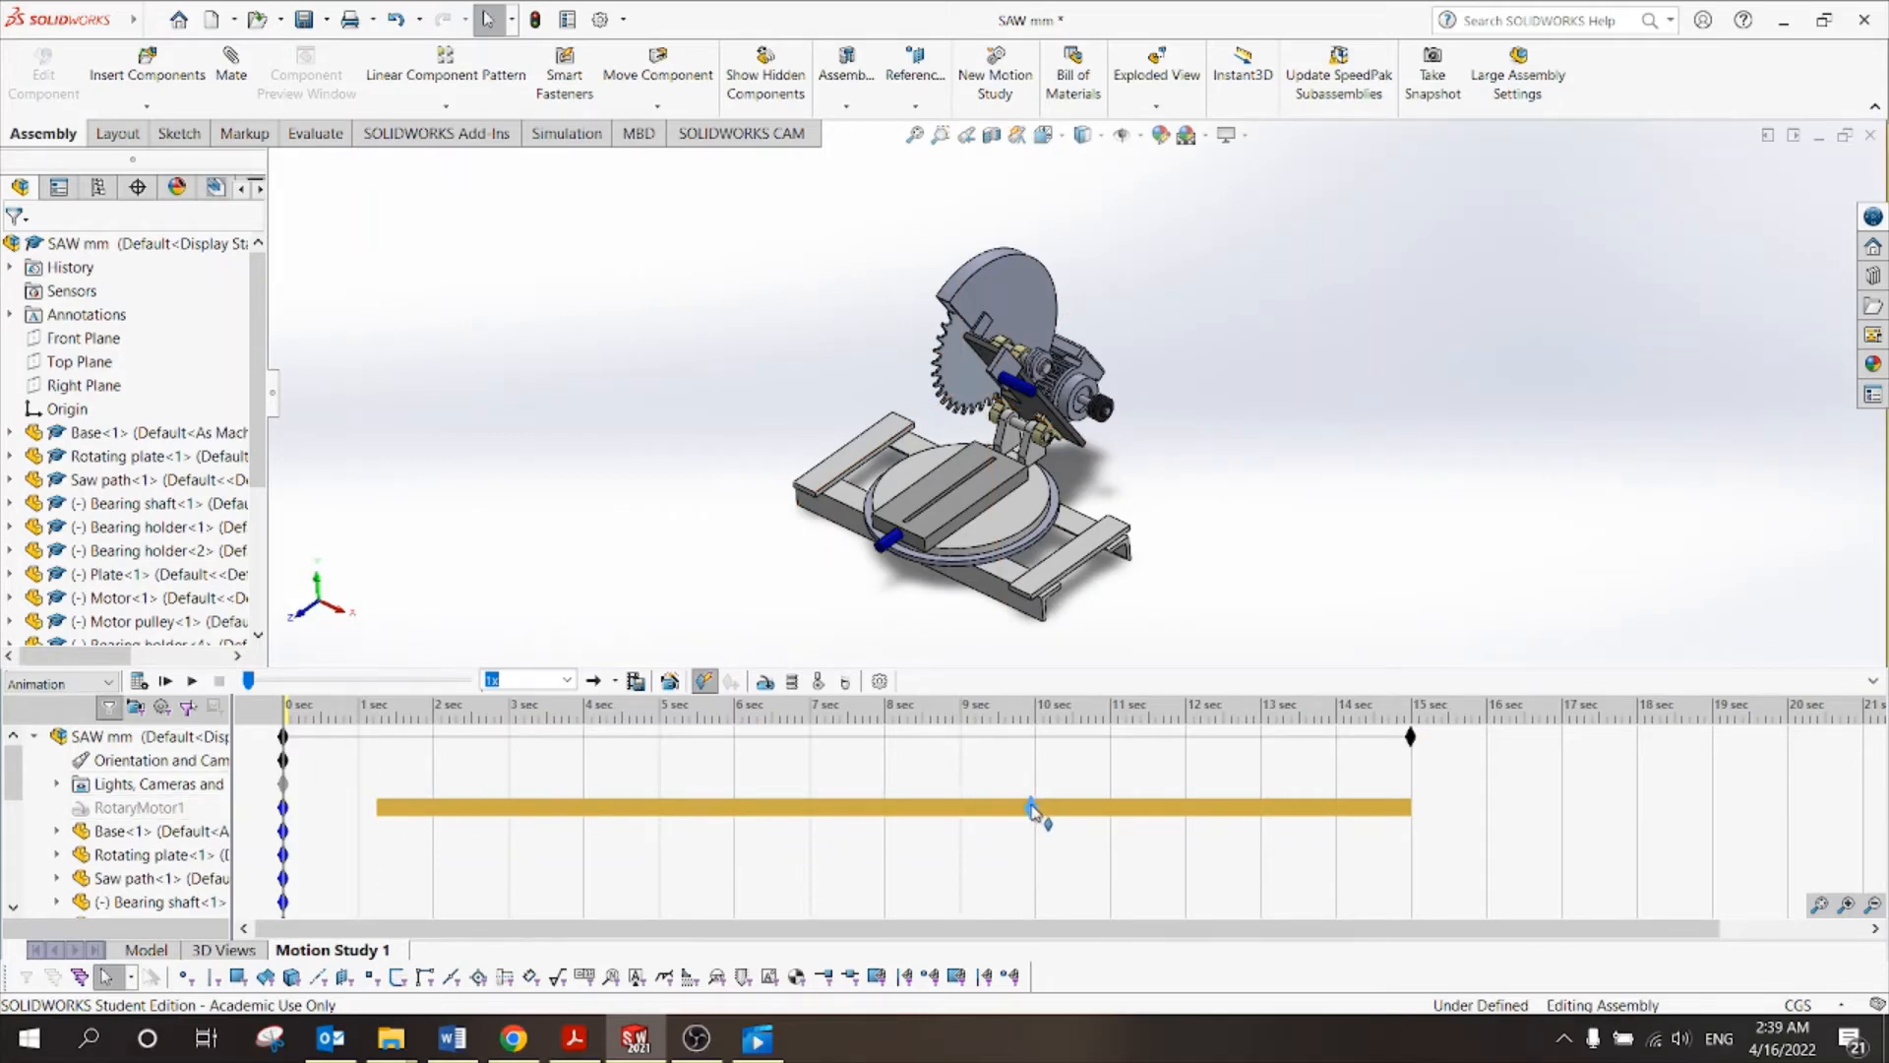
pyautogui.moveTo(1034, 810); pyautogui.dragTo(1034, 808)
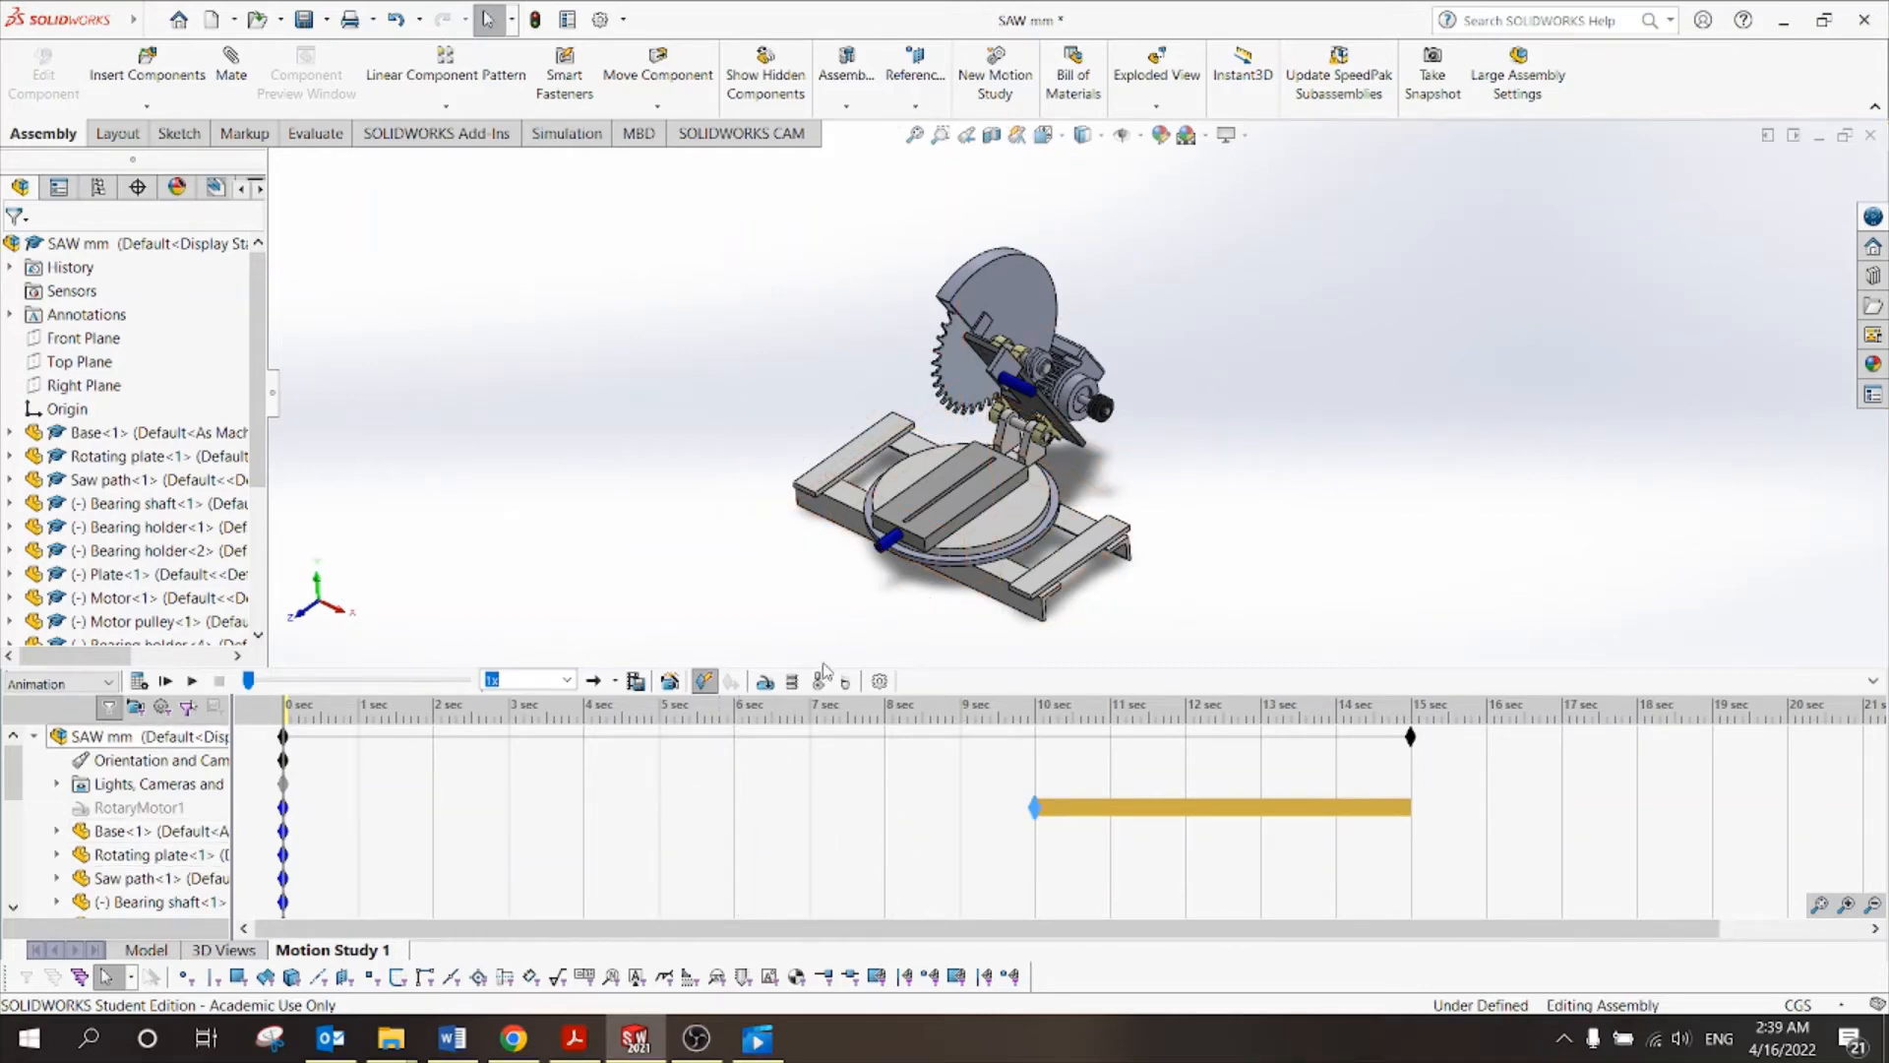
pyautogui.click(143, 684)
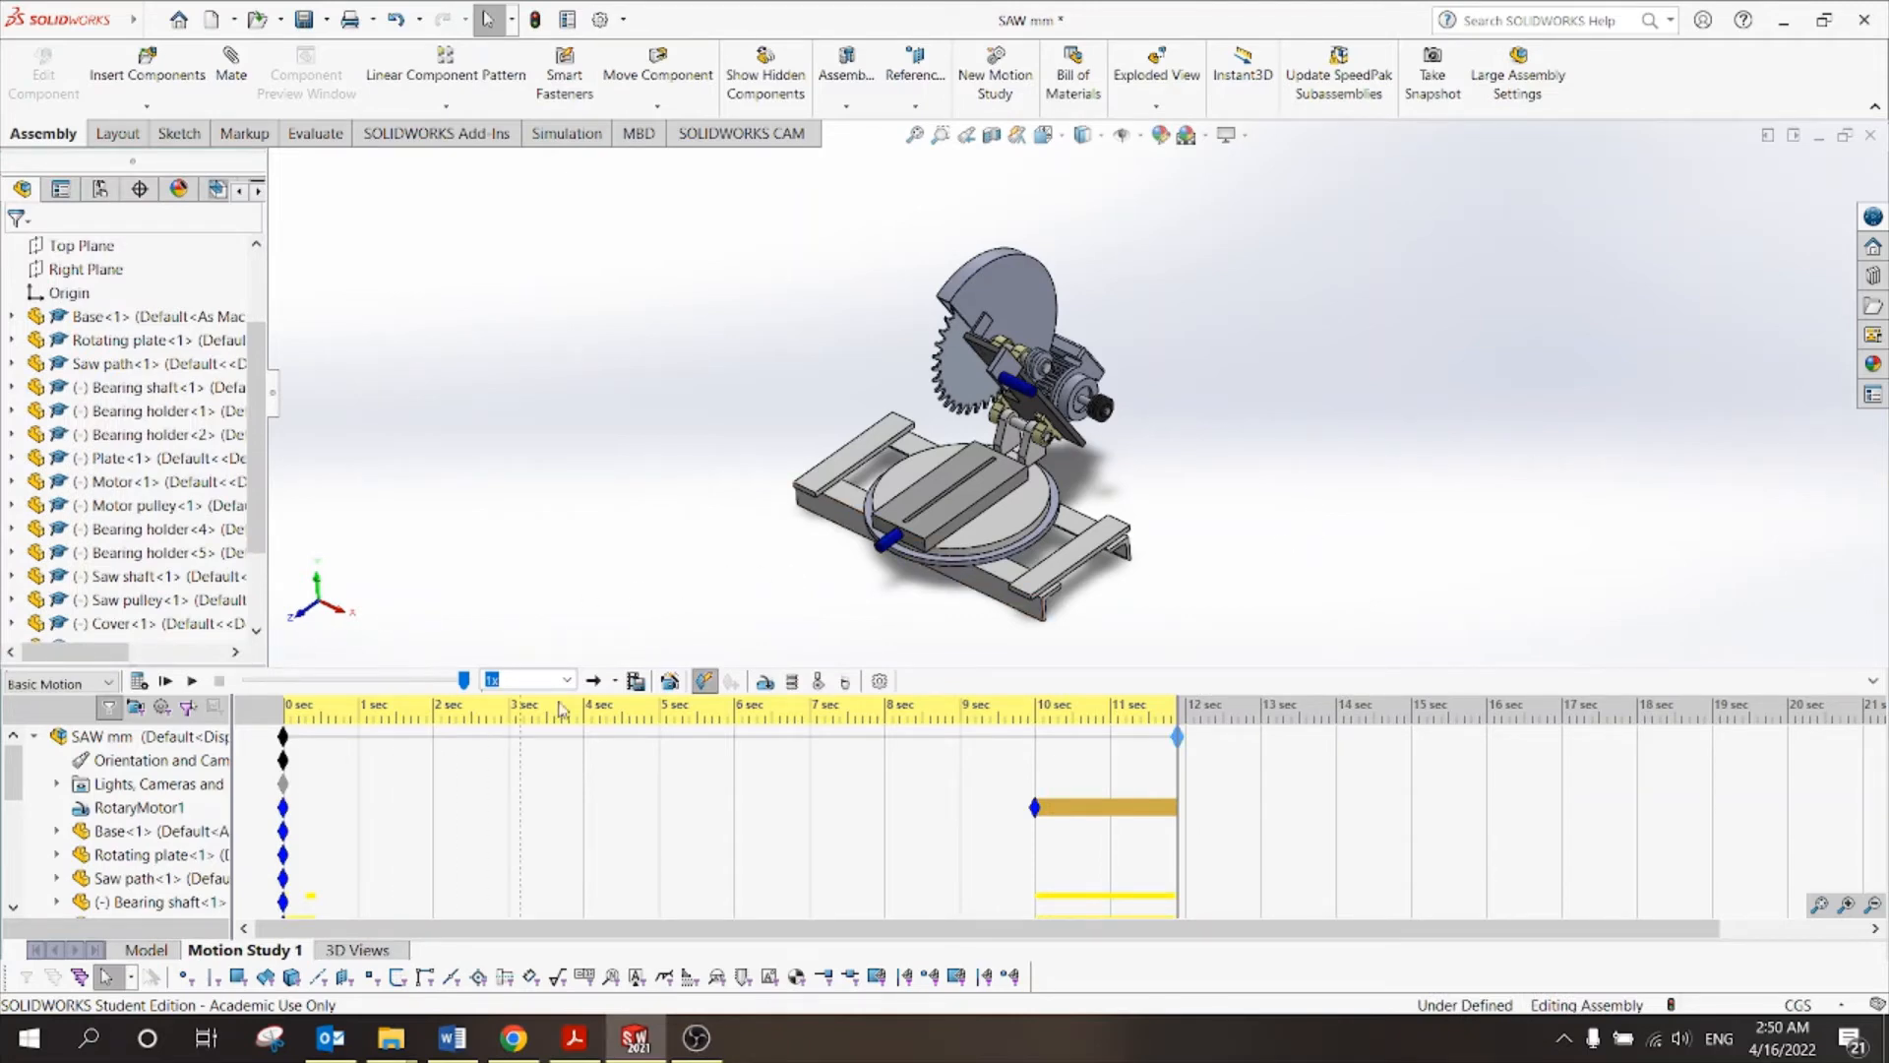
# Save the animation as the AVI file SAW mechanism in Tut 10 with the Intel IYUV codec, recalculating the study results.
pyautogui.click(636, 681)
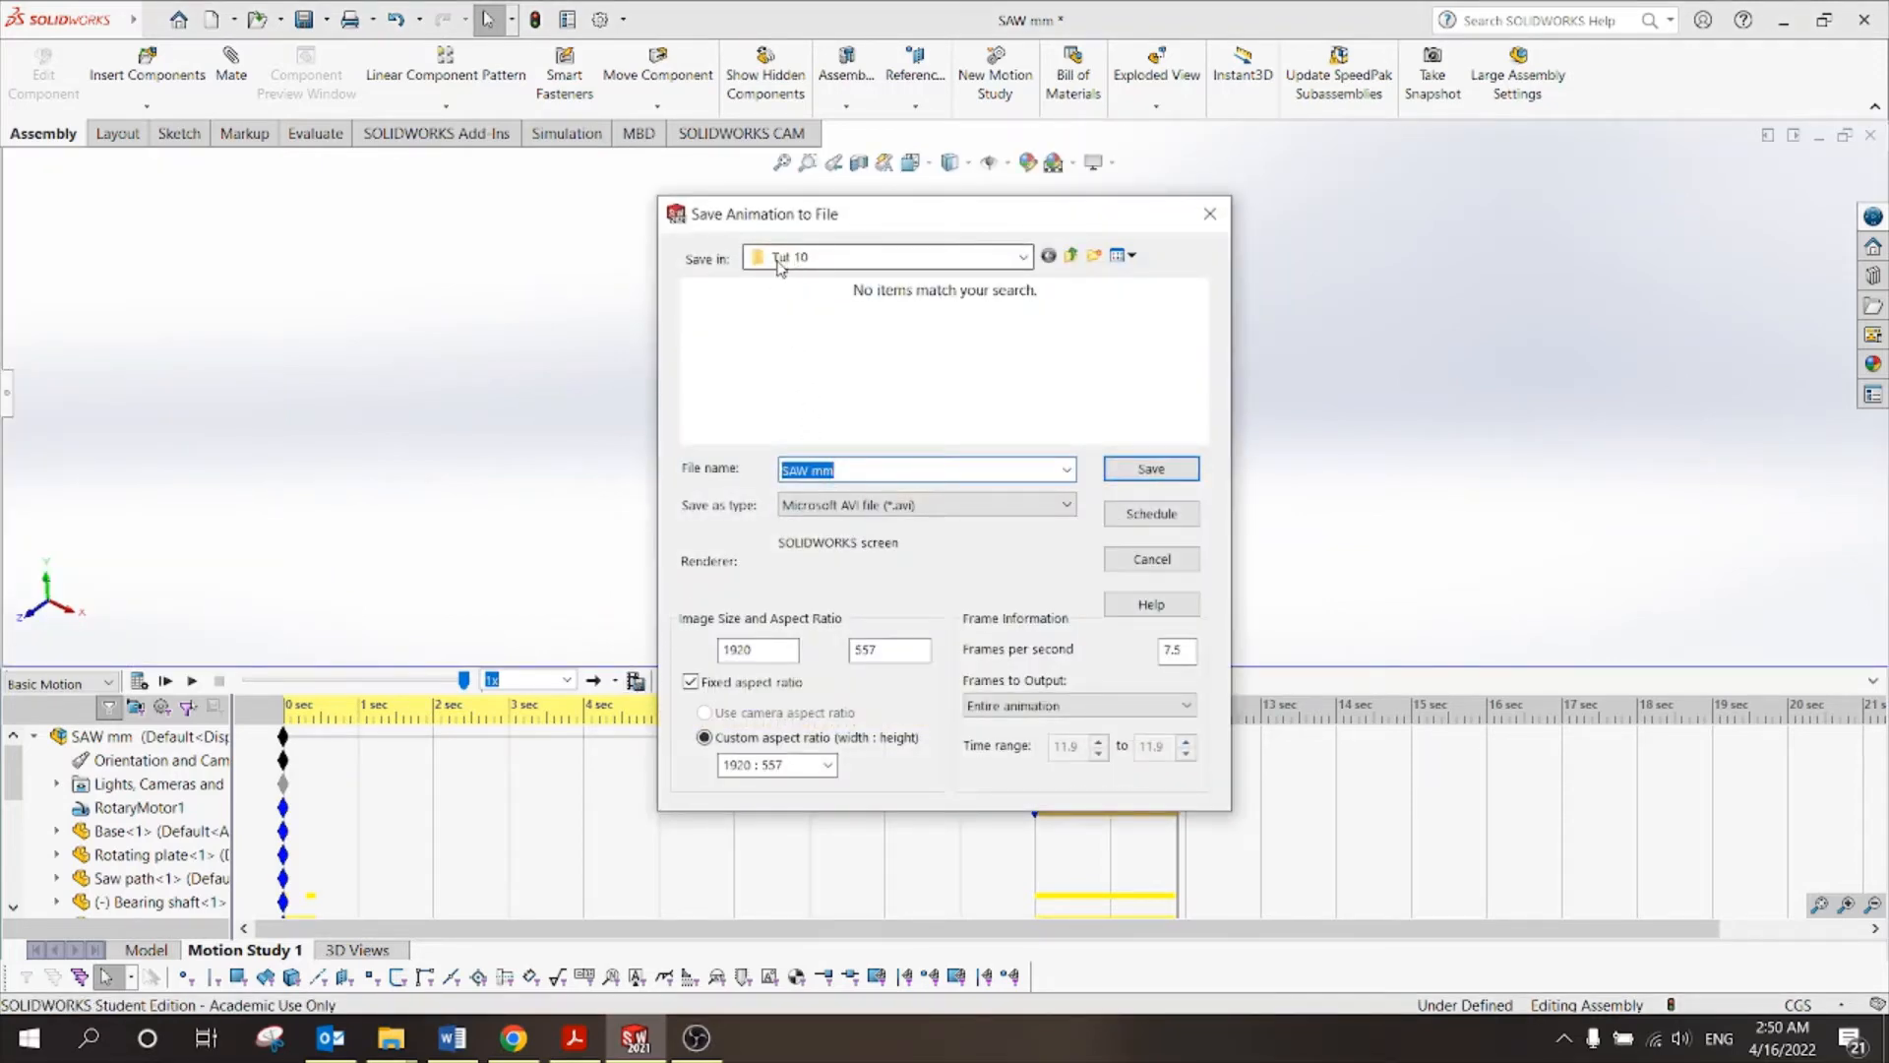
pyautogui.click(854, 467)
pyautogui.press('BackSpace')
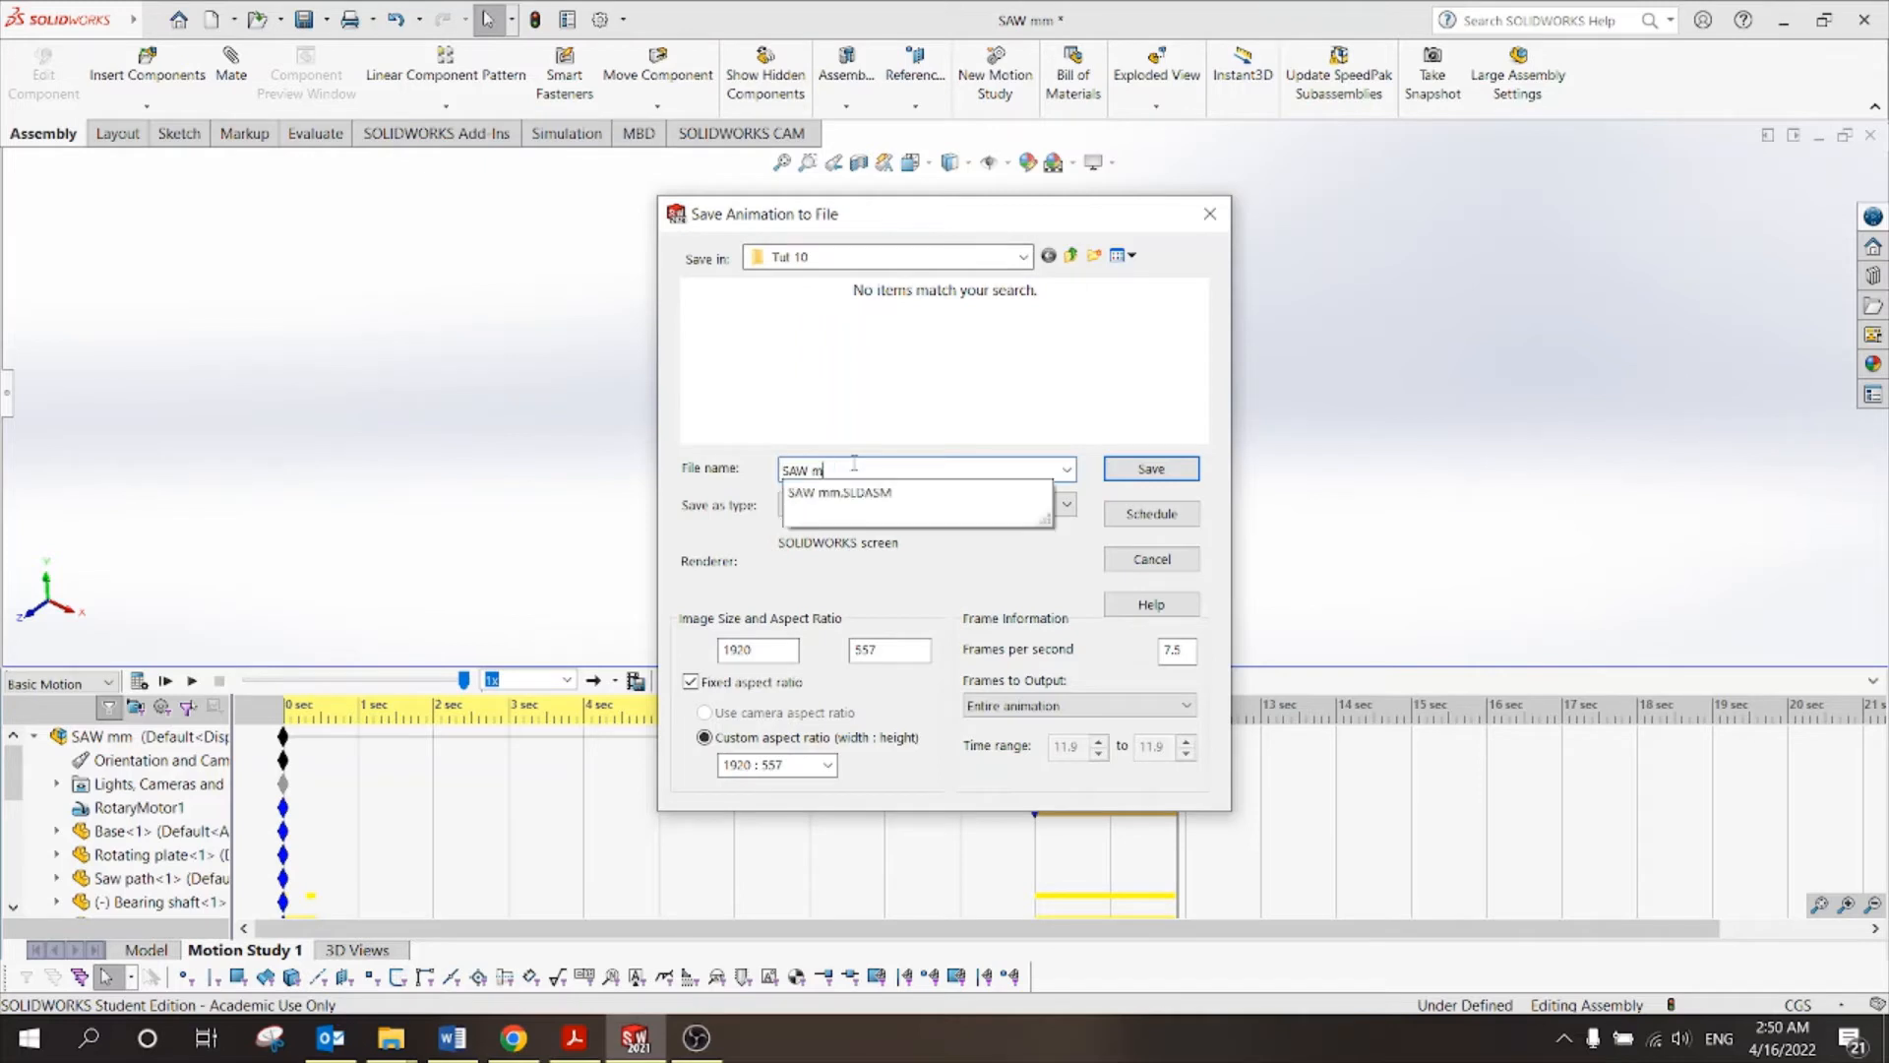
pyautogui.write('echanism')
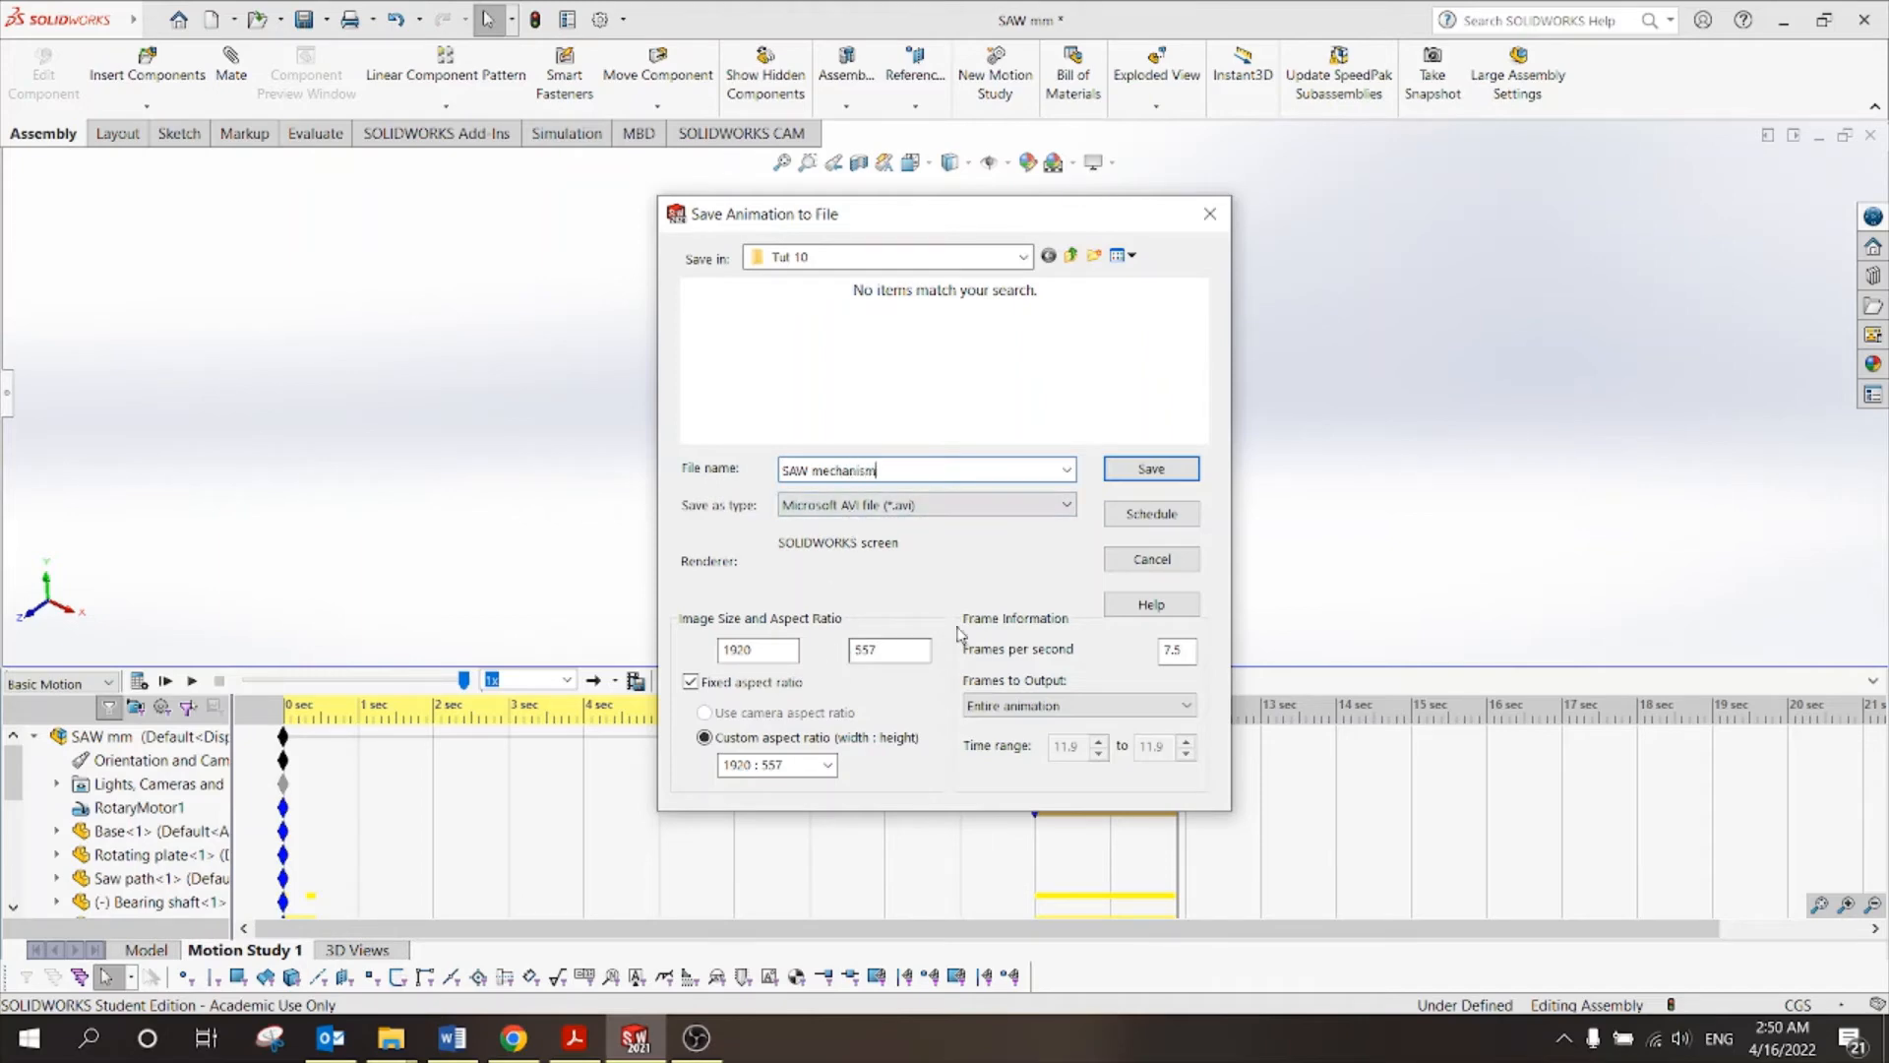
pyautogui.click(1130, 478)
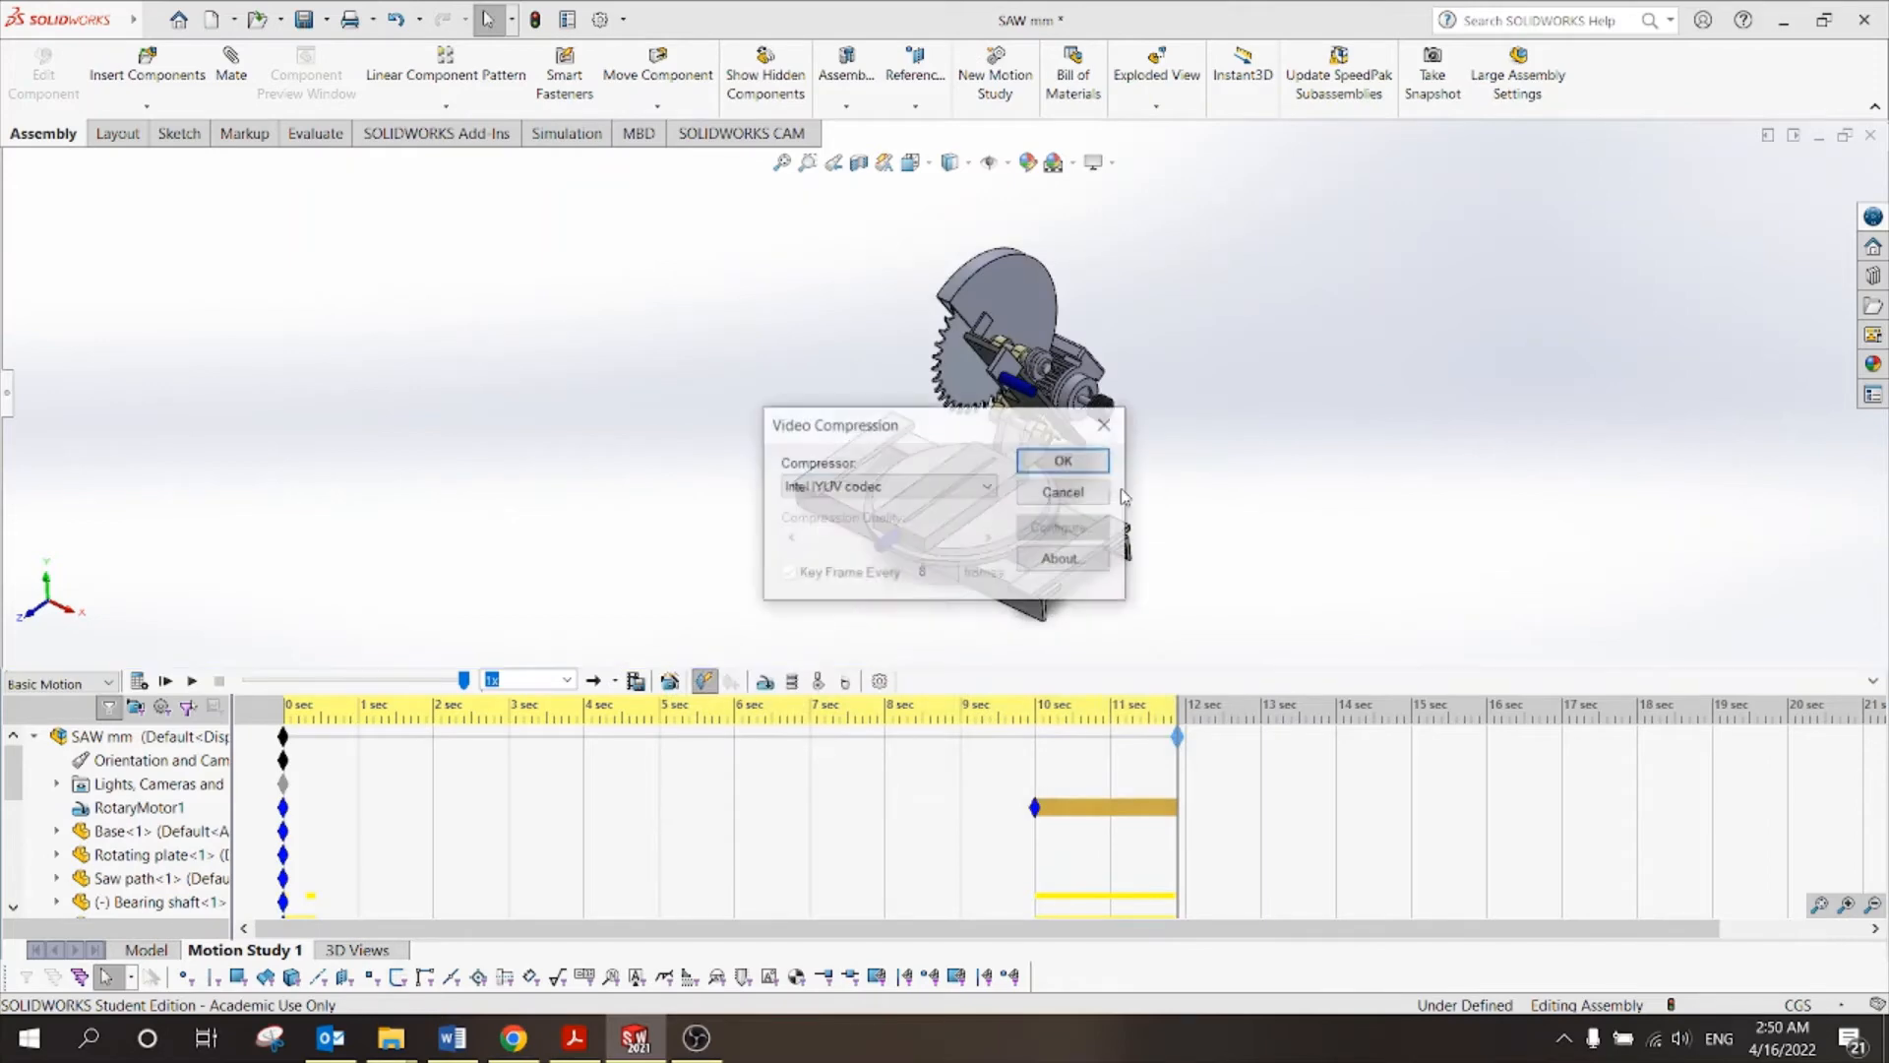
pyautogui.click(1054, 463)
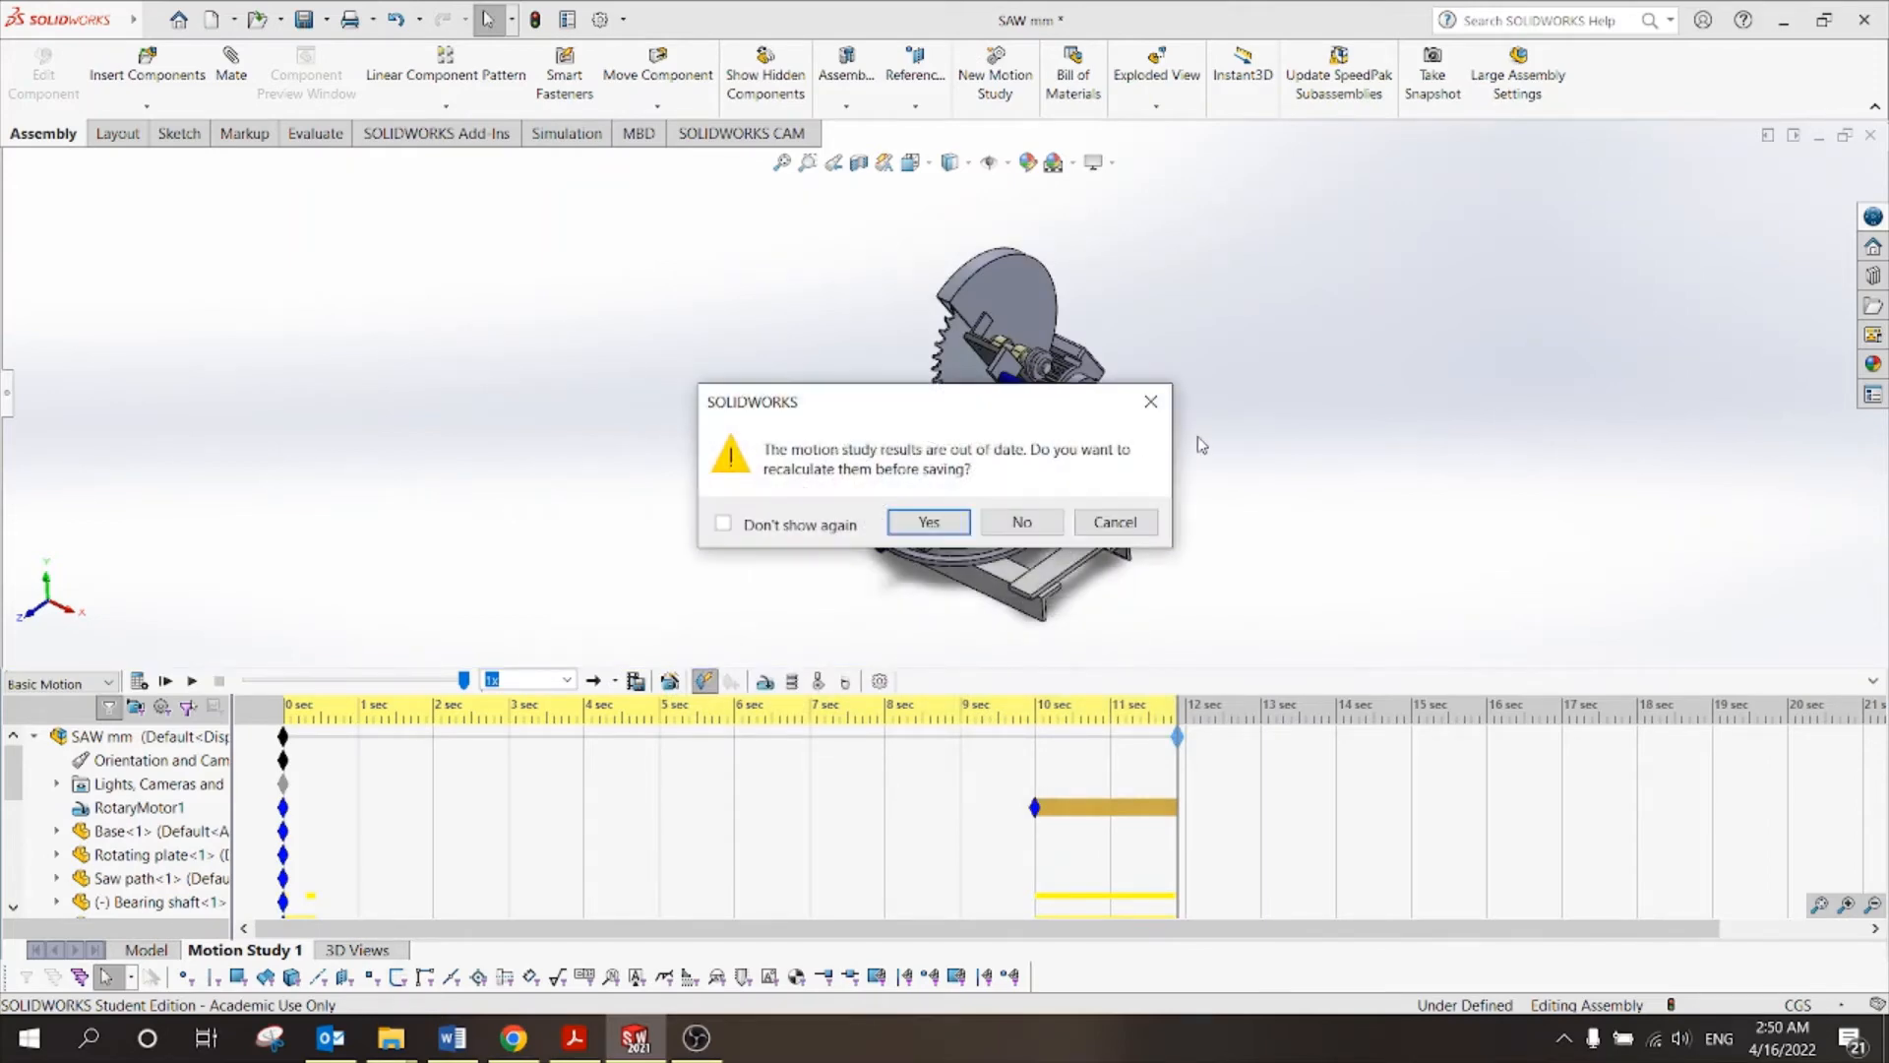
pyautogui.click(929, 522)
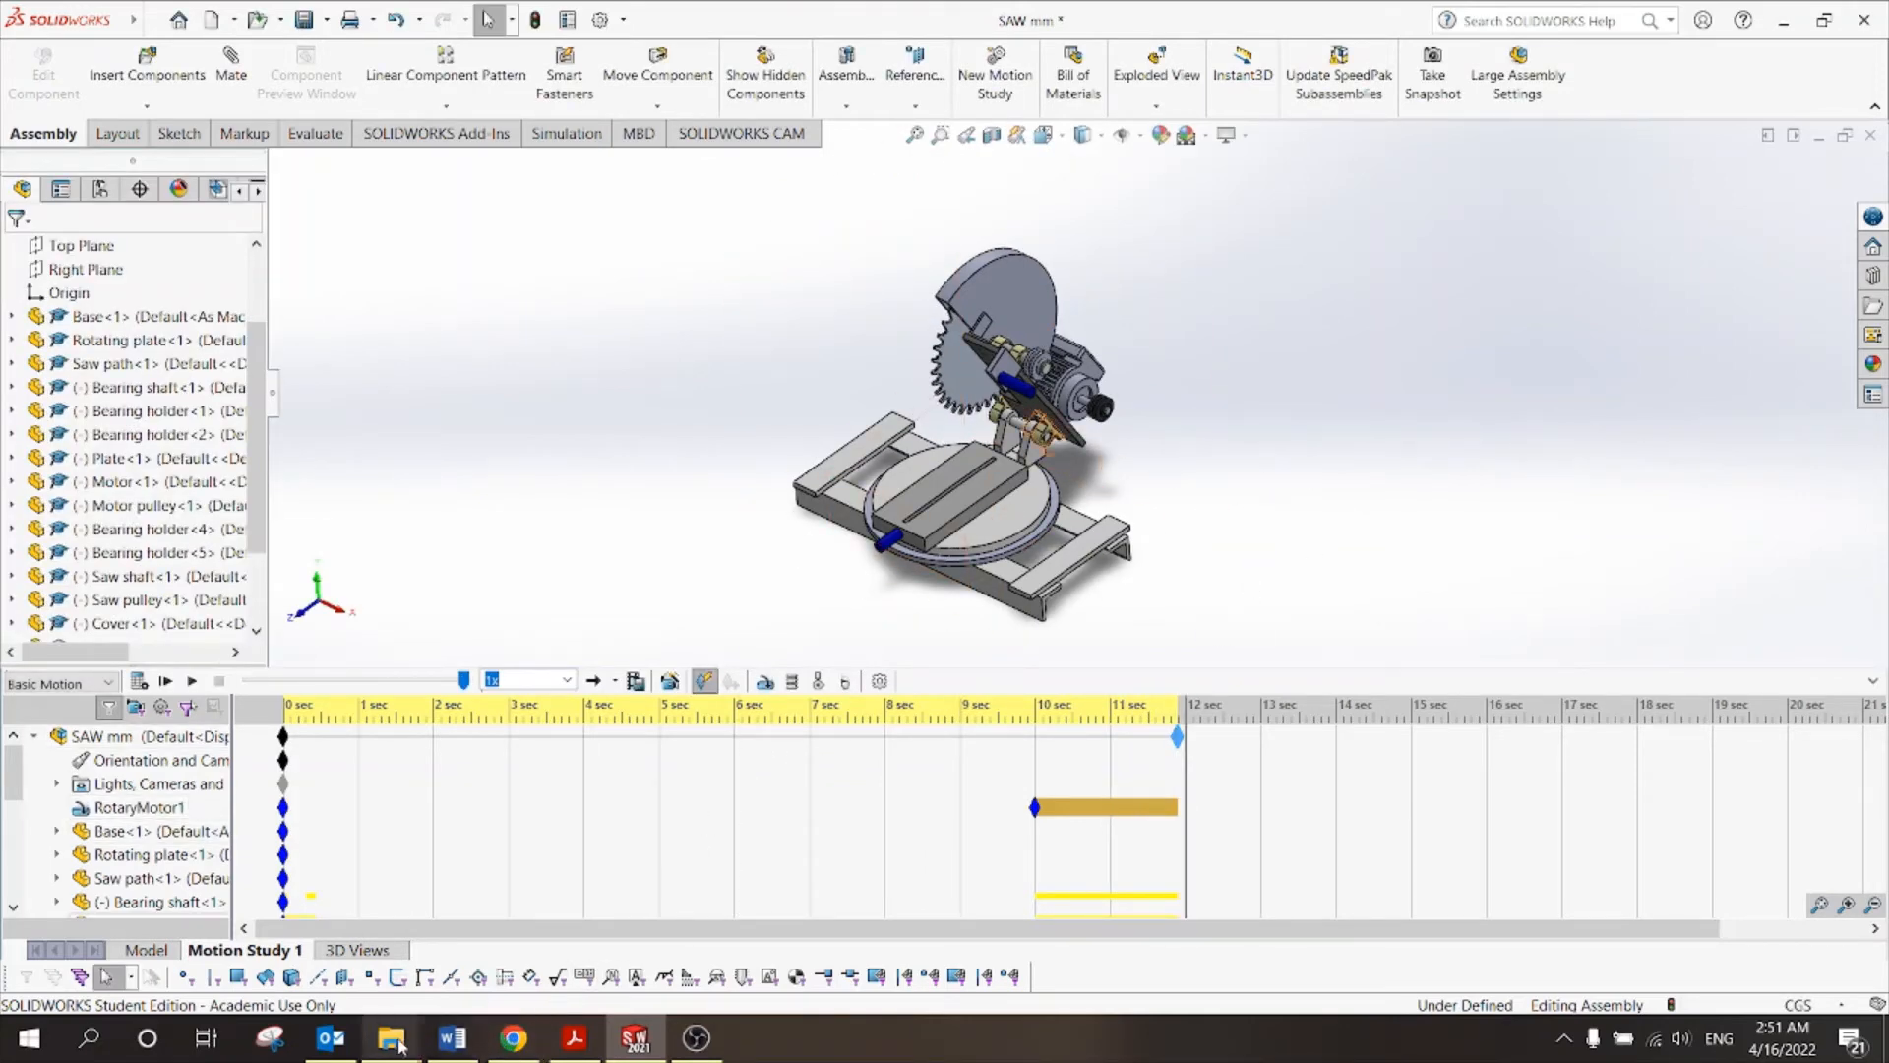
# Switch to File Explorer and play the SAW mechanism video from the Tut 10 folder.
pyautogui.moveTo(390, 1038)
pyautogui.click(500, 907)
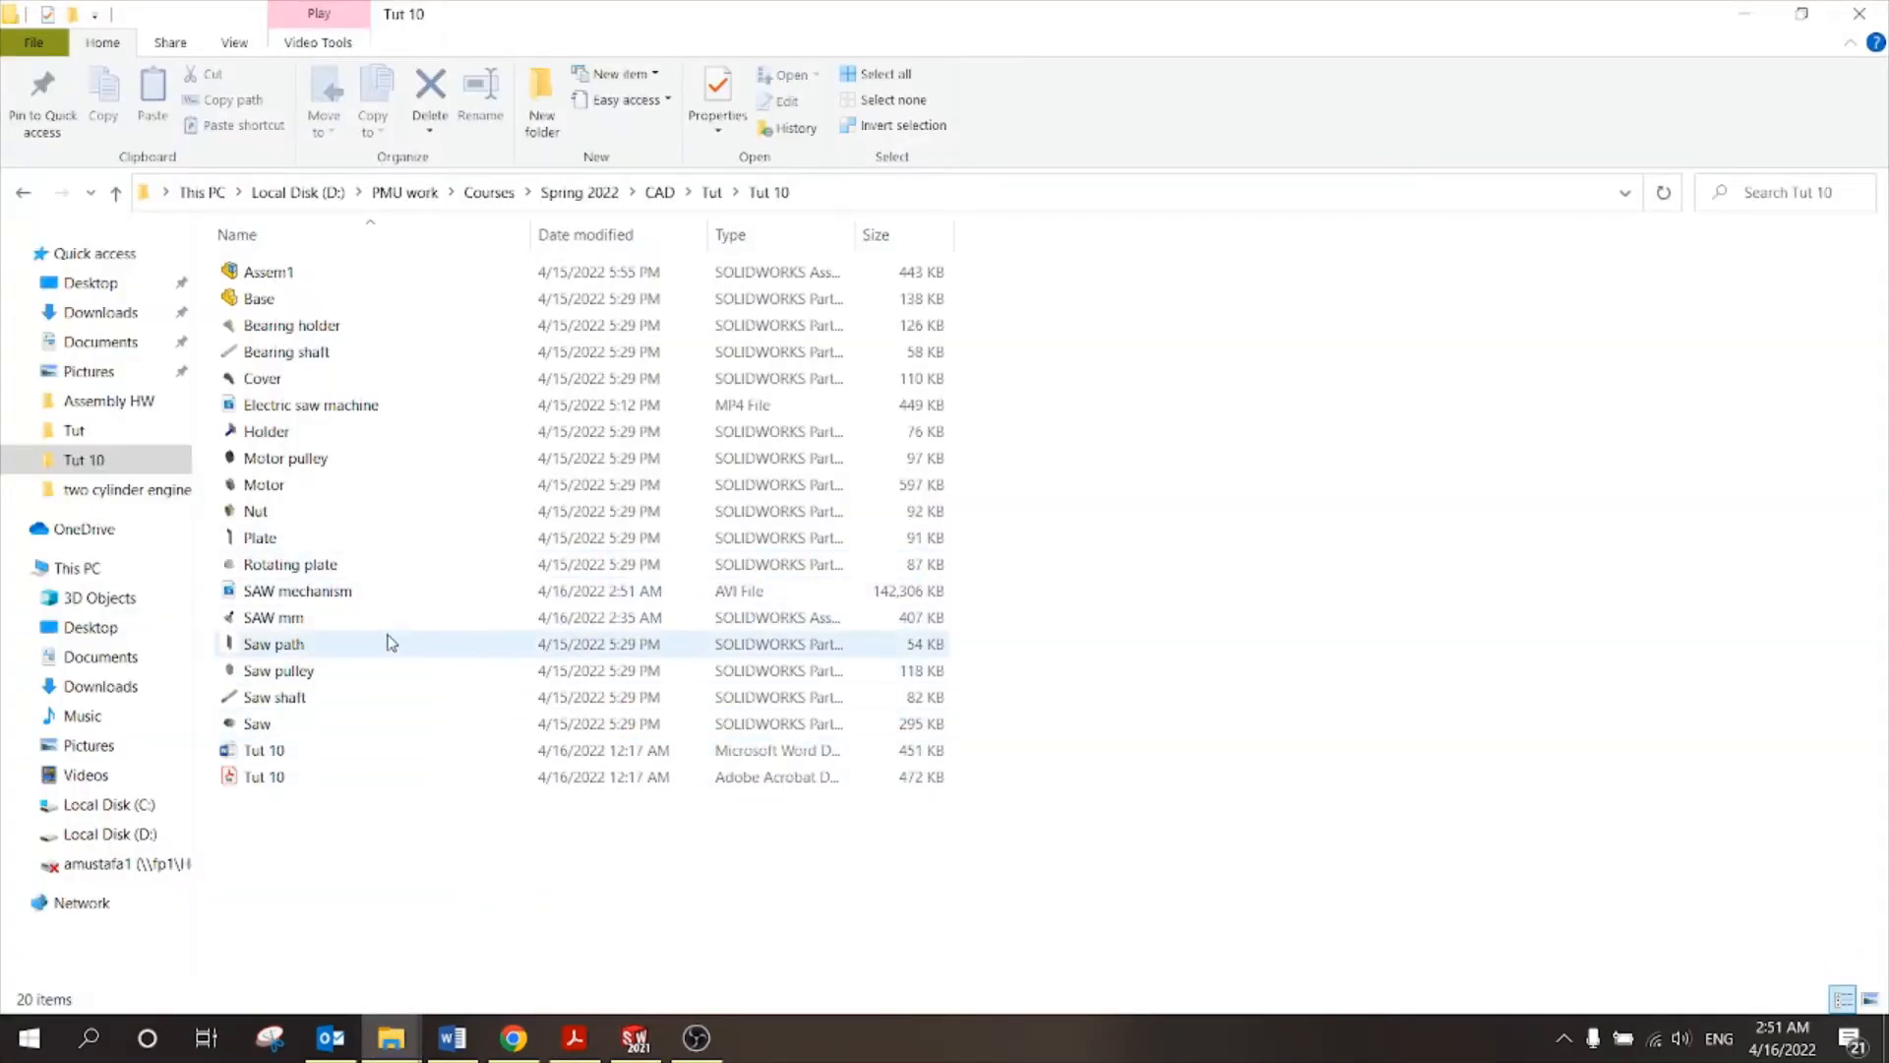
pyautogui.doubleClick(311, 591)
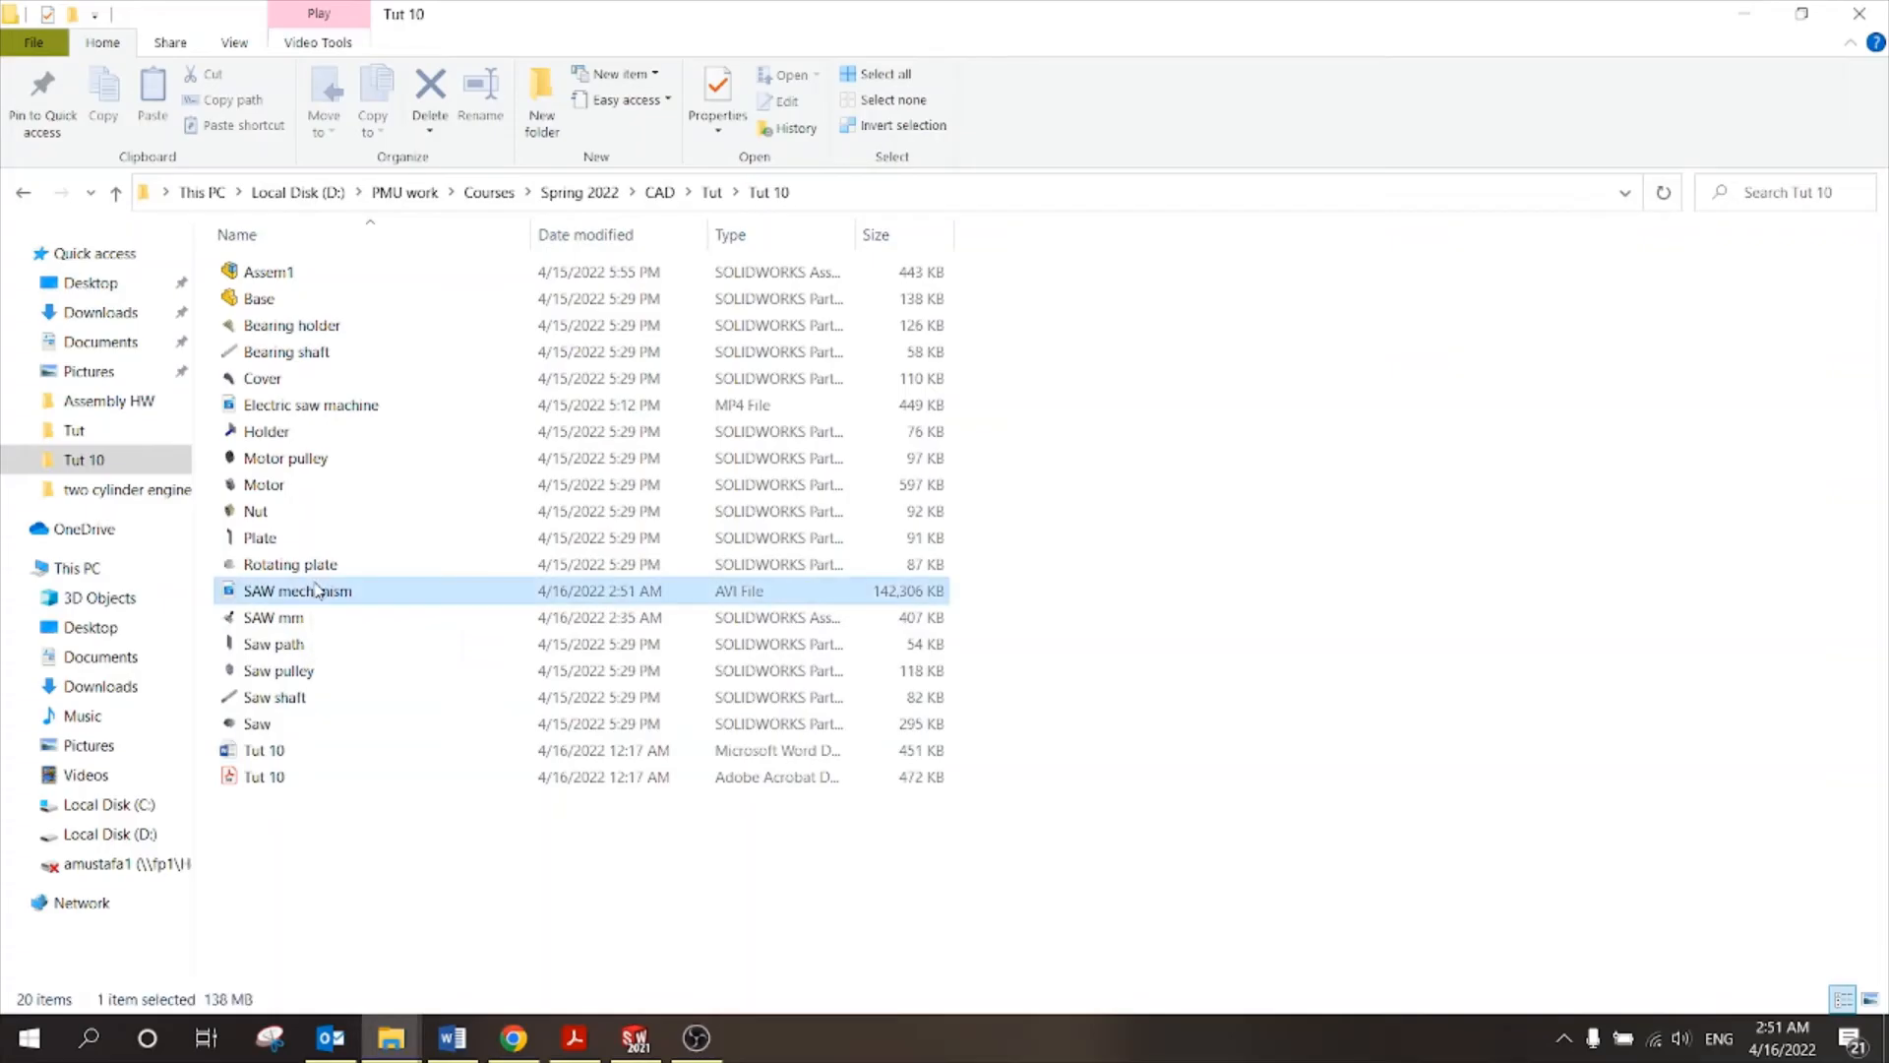
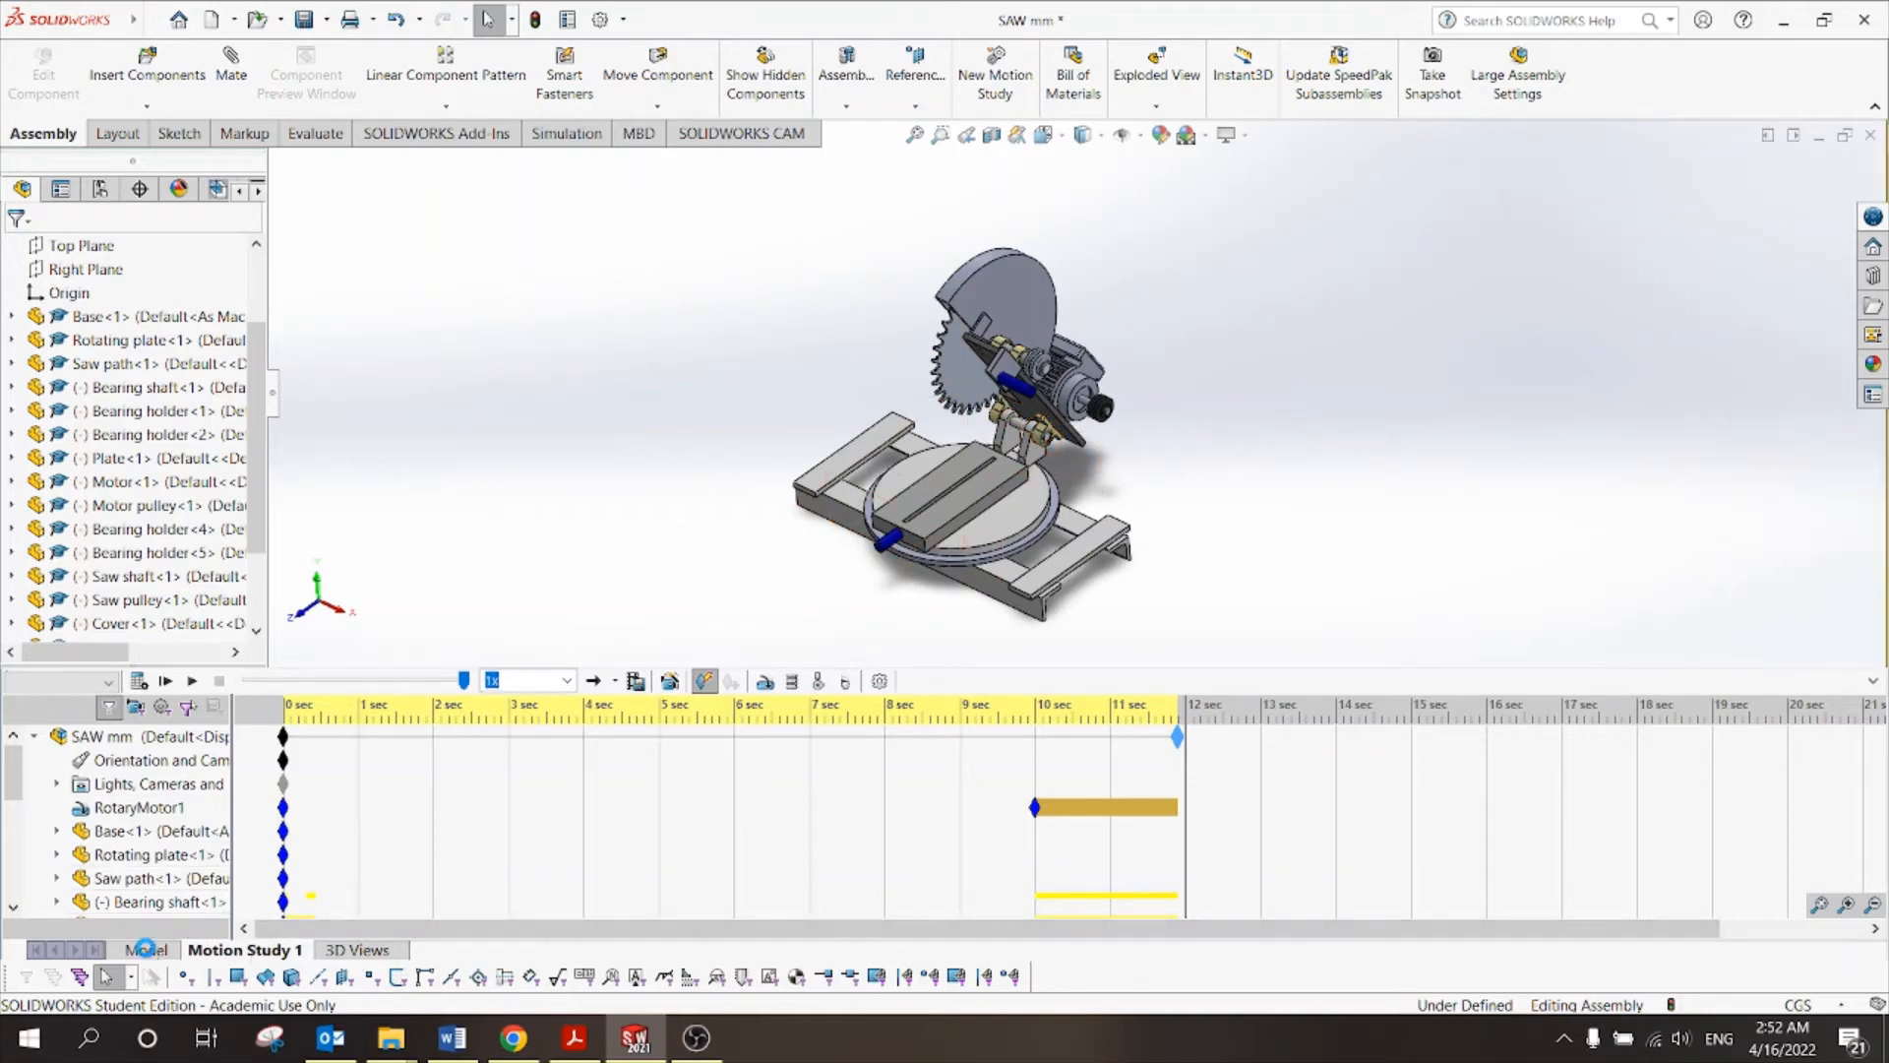
# Return to the assembly model and review the explode steps stored in its default configuration.
pyautogui.click(145, 950)
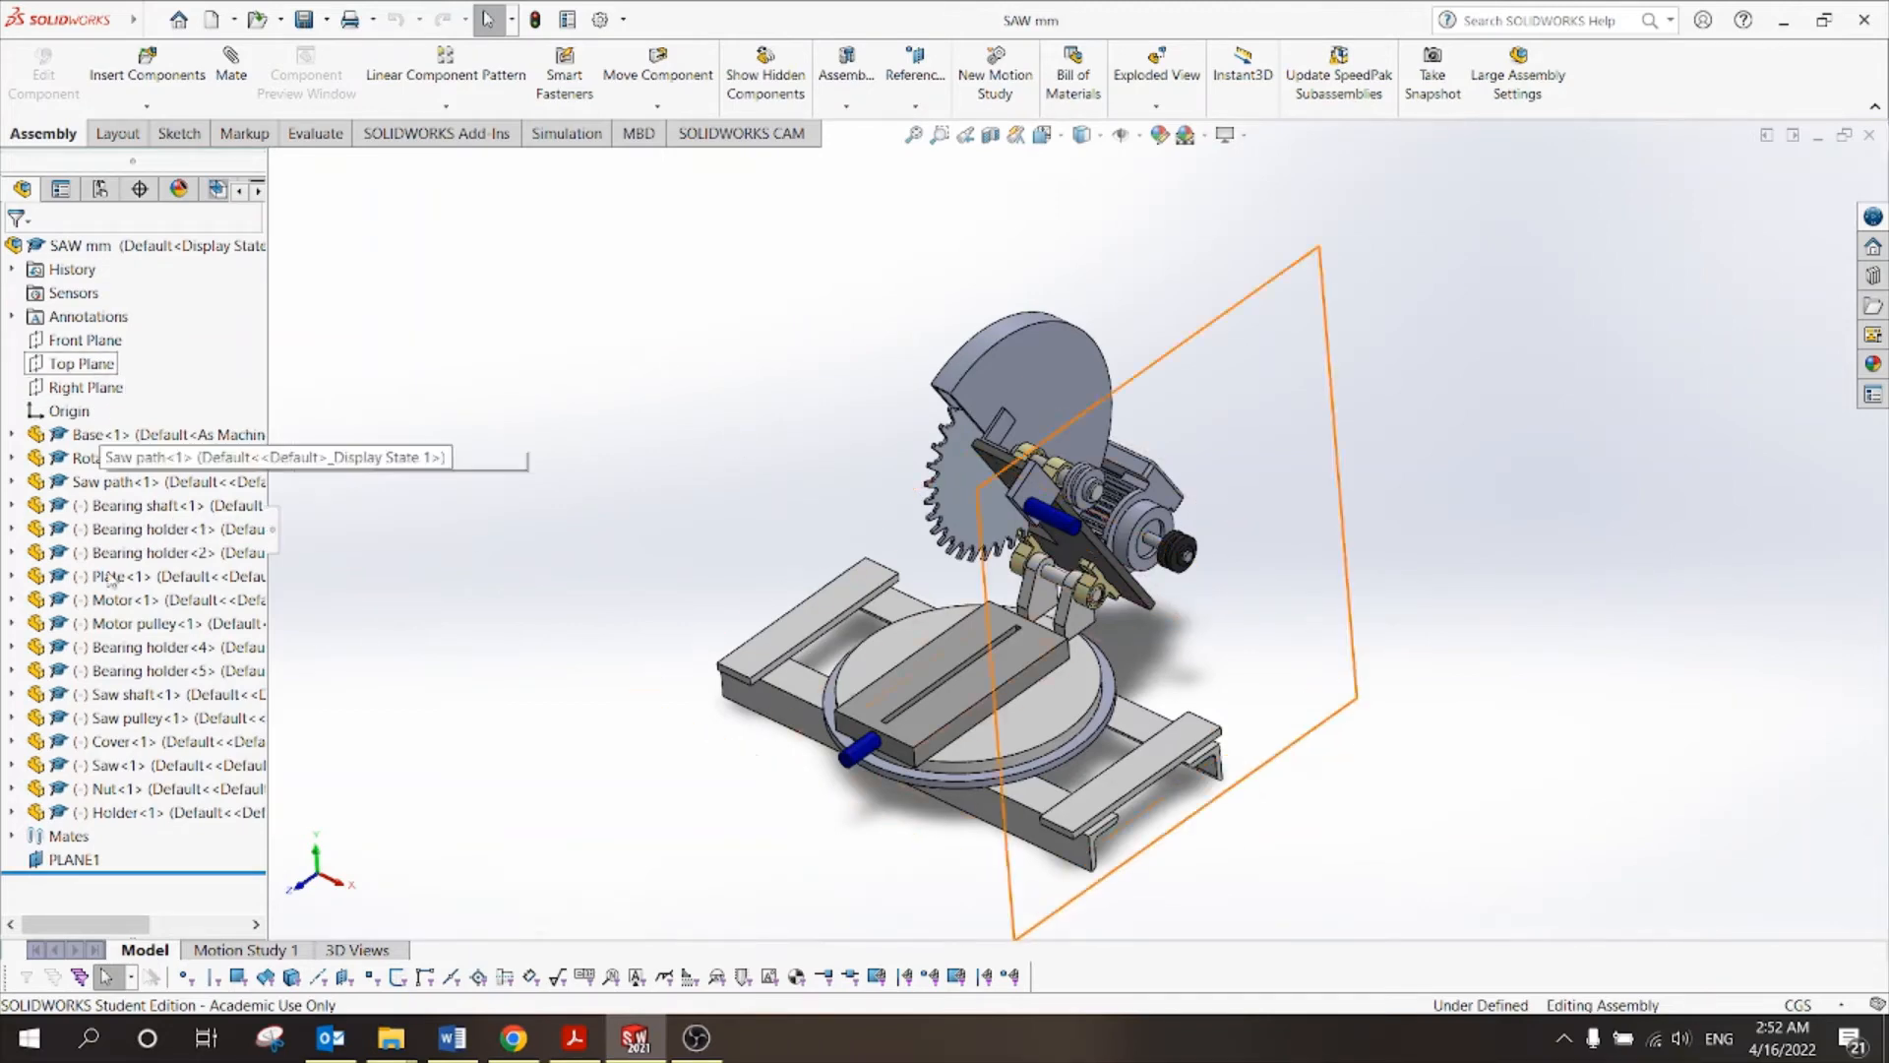
pyautogui.click(100, 190)
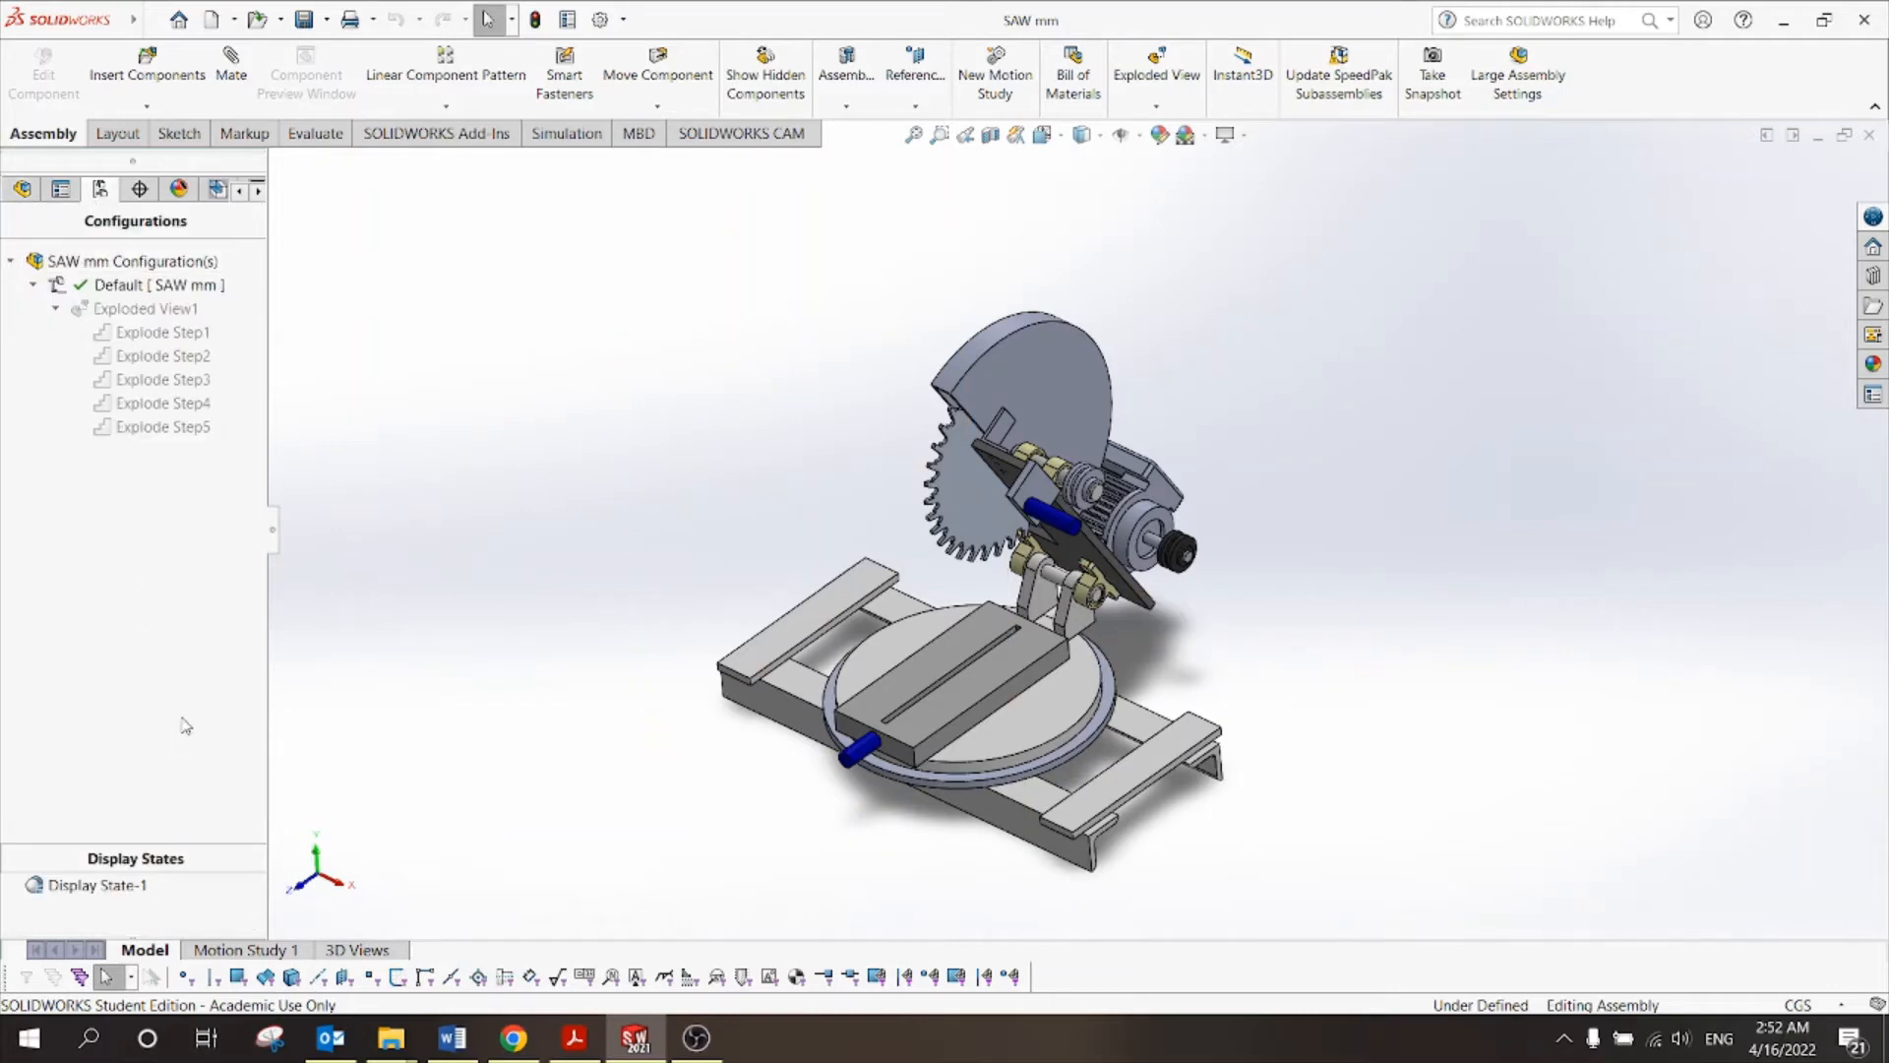
pyautogui.click(266, 955)
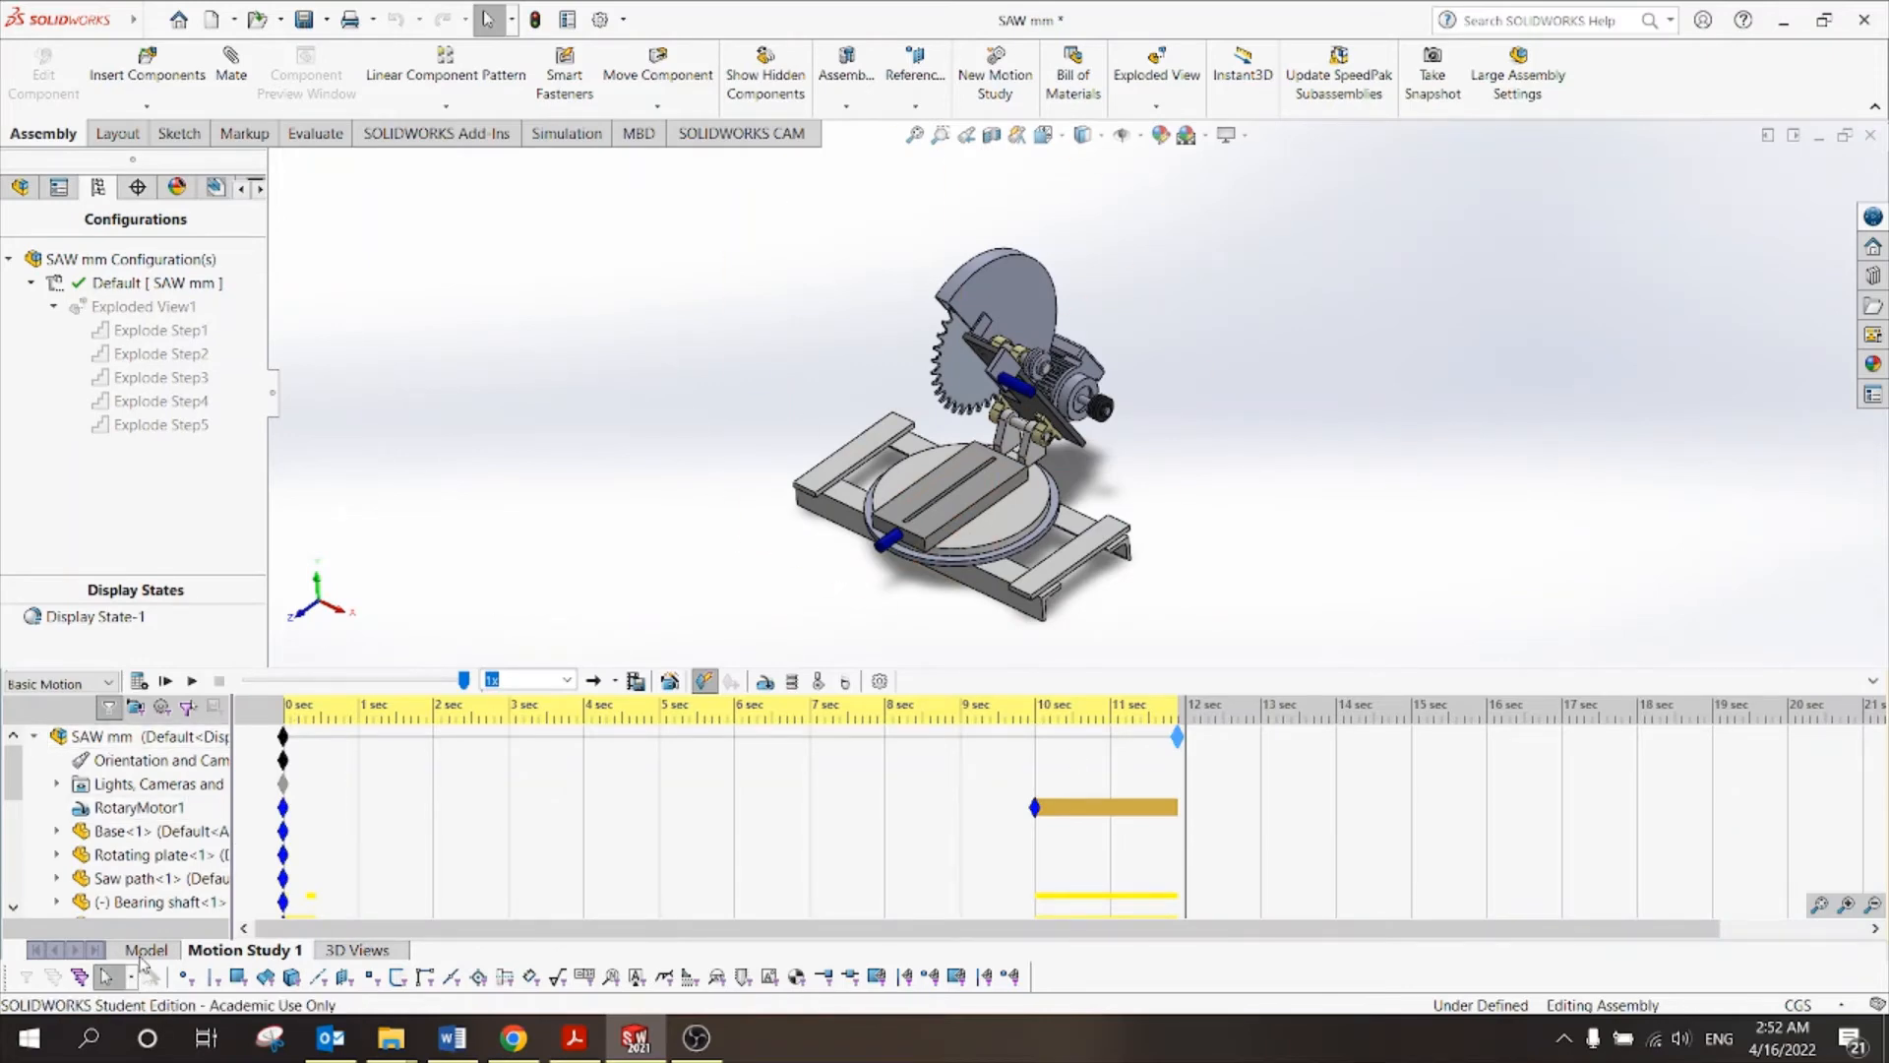
pyautogui.click(145, 951)
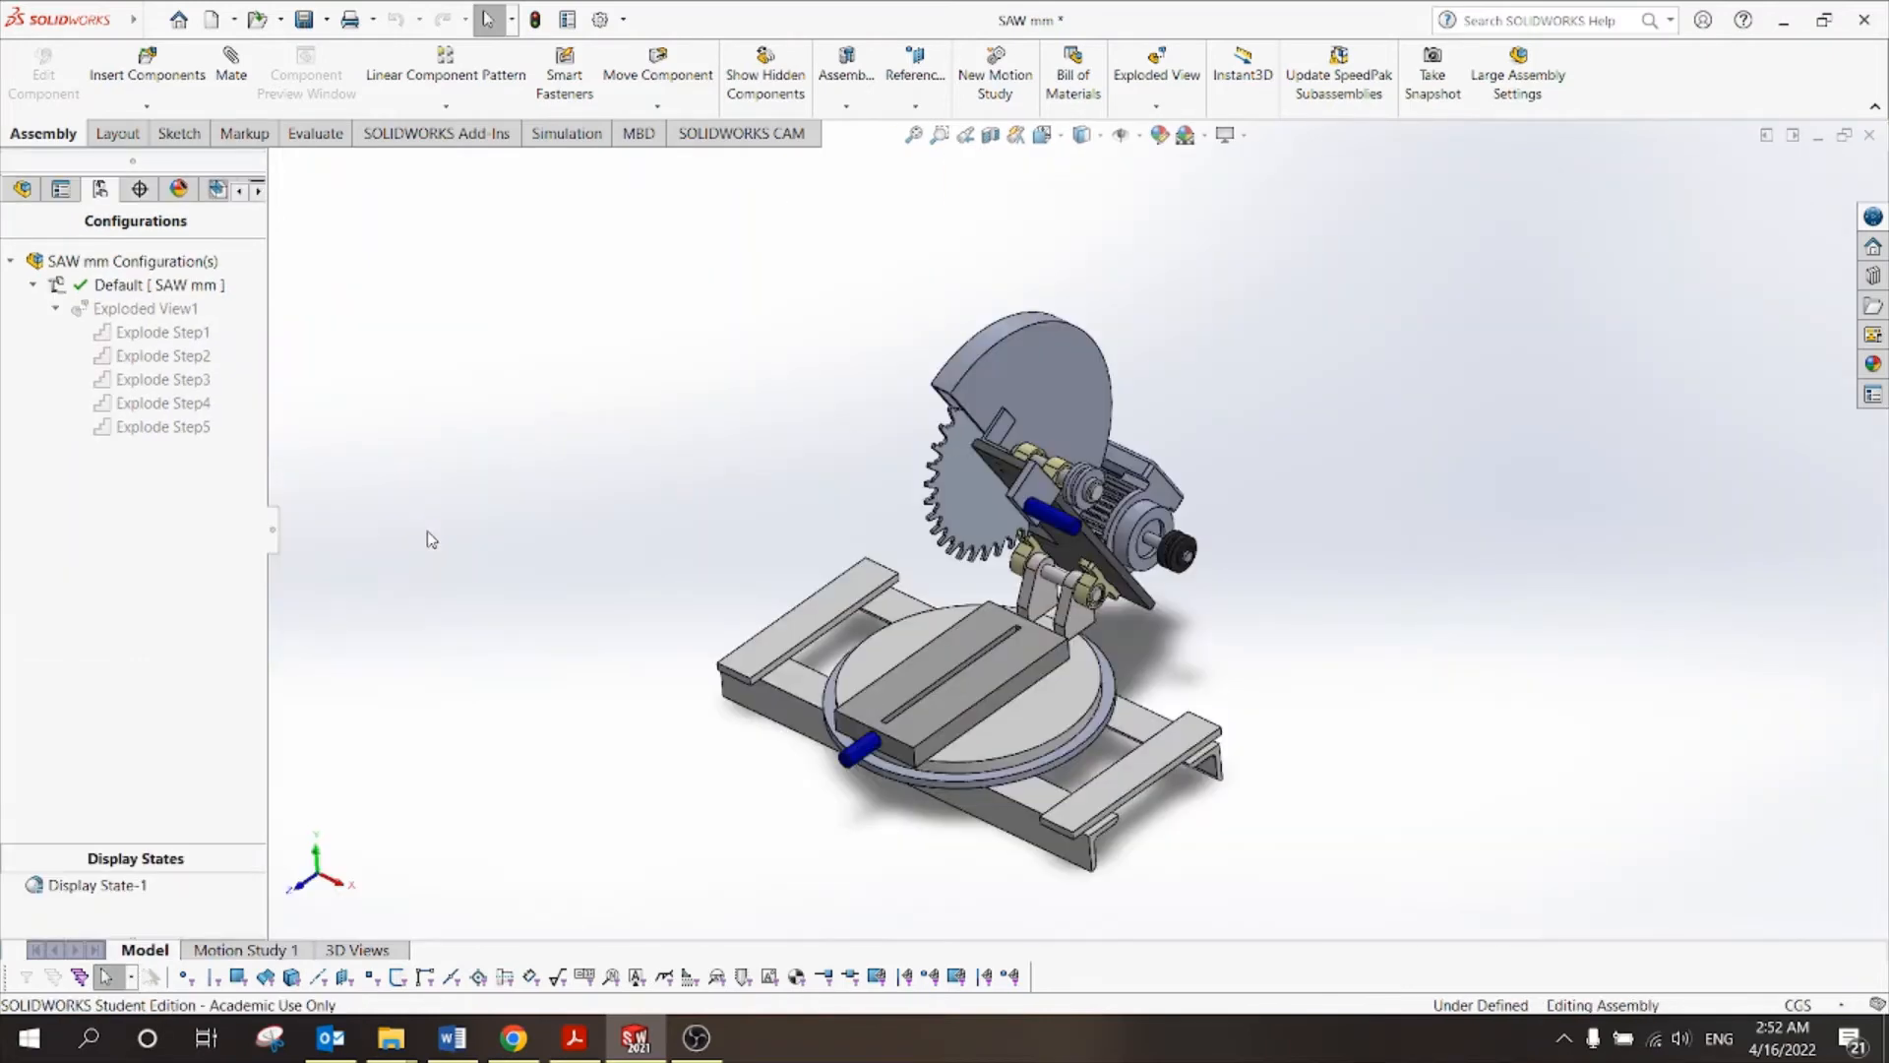
# Close the SAW mm assembly and save all modified documents.
pyautogui.click(1870, 138)
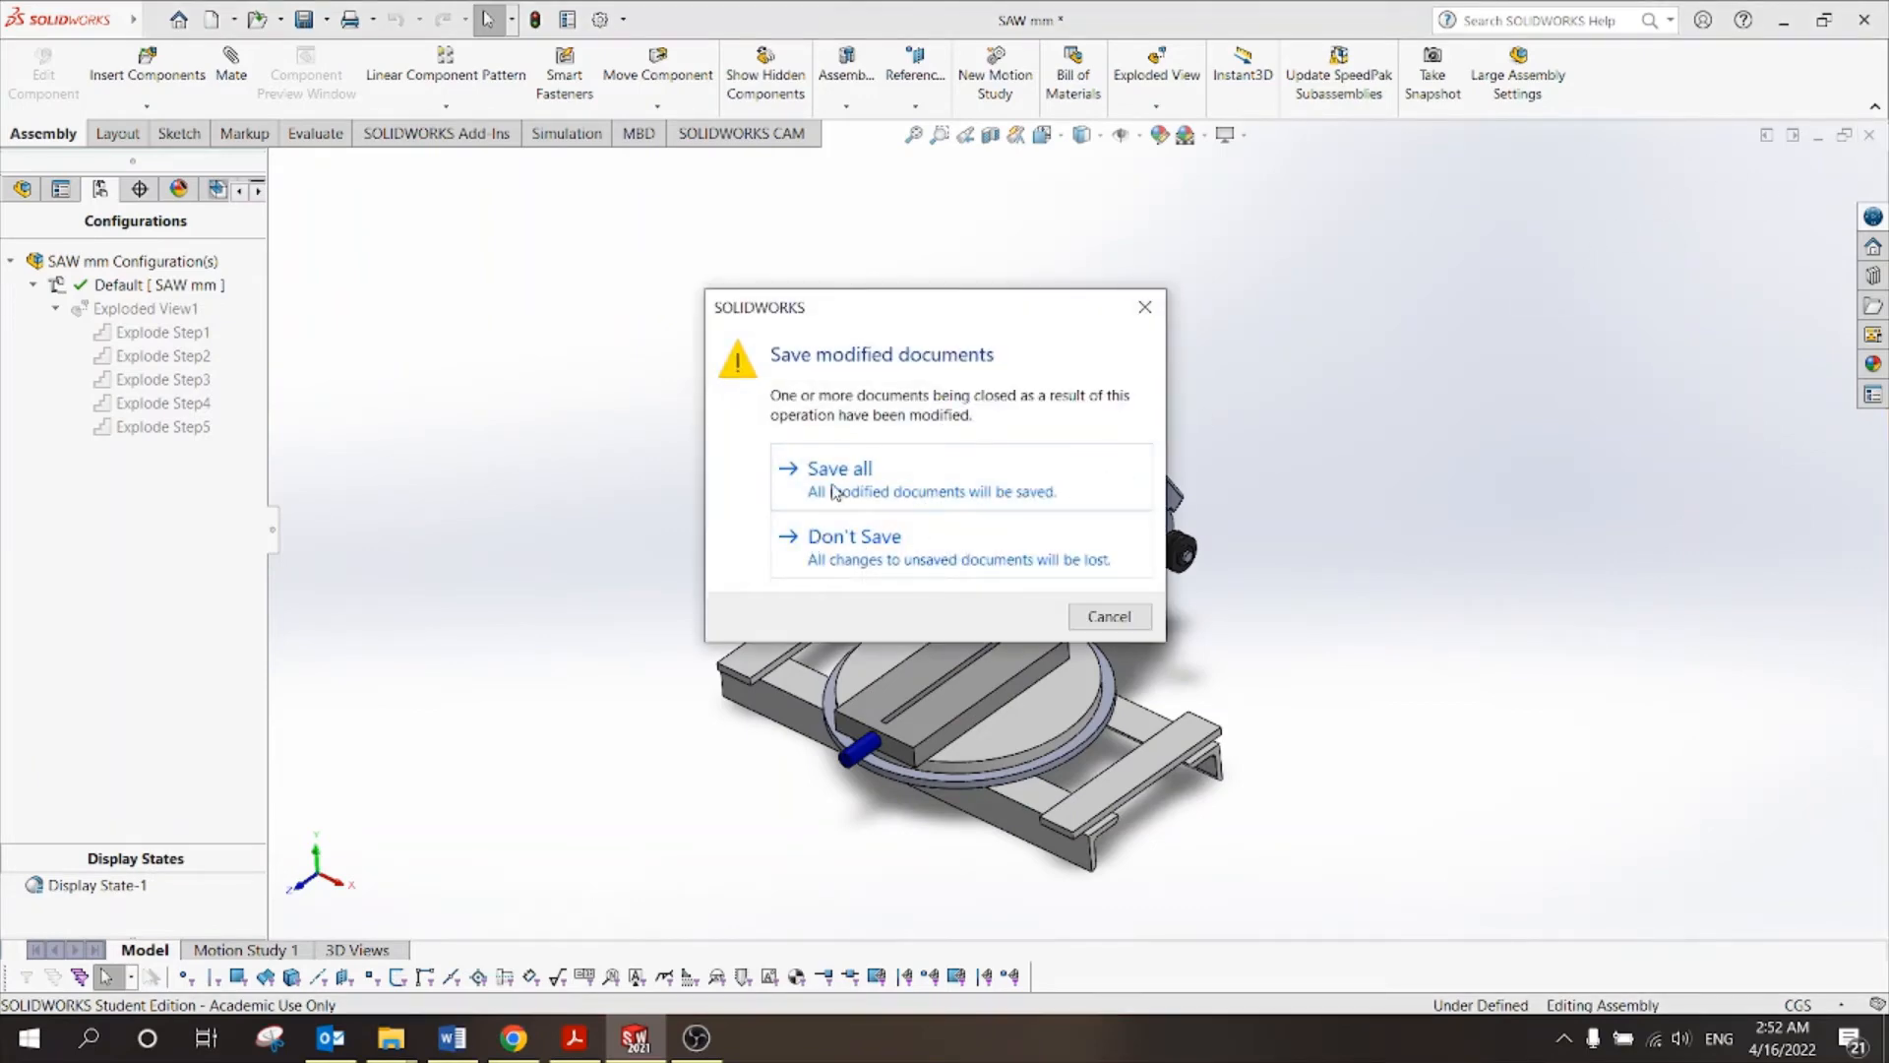
pyautogui.click(832, 485)
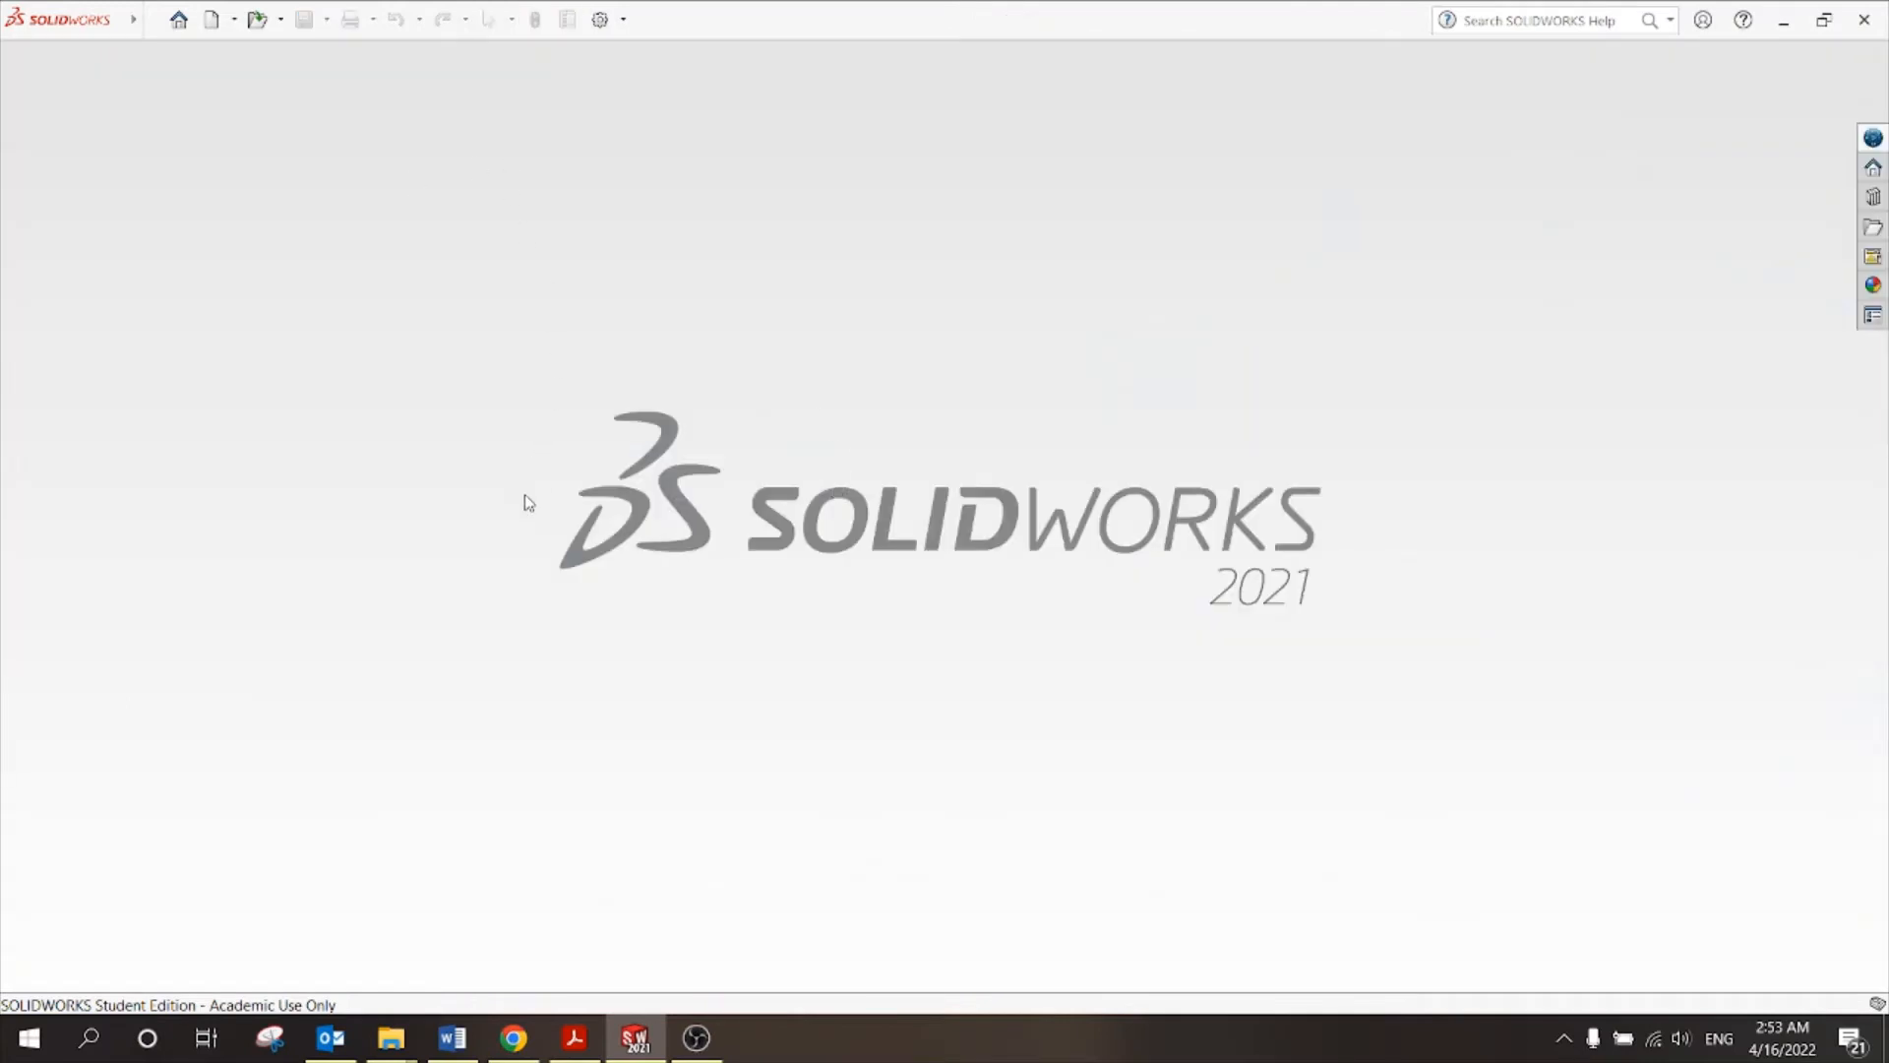
# Open the Saw path part from the Tut 10 folder and orient it diagonally with its slotted face visible.
pyautogui.moveTo(393, 1038)
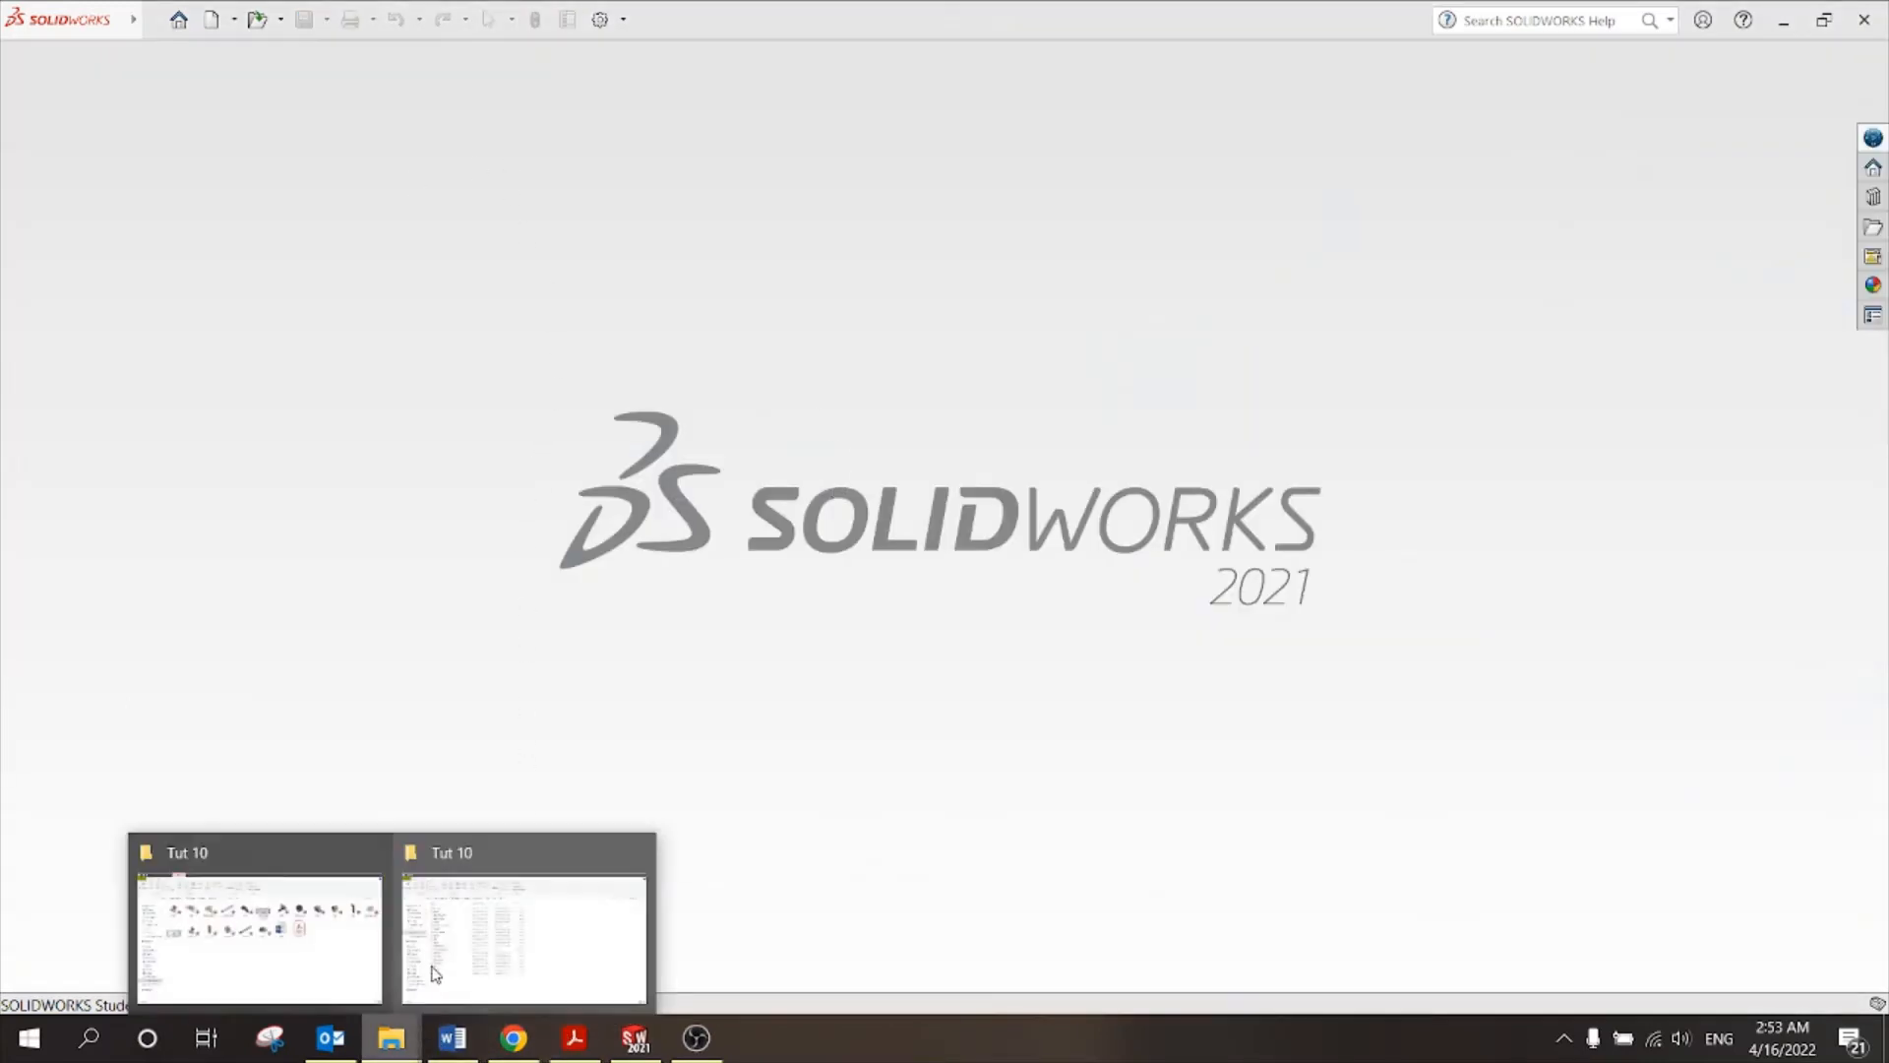
pyautogui.click(560, 889)
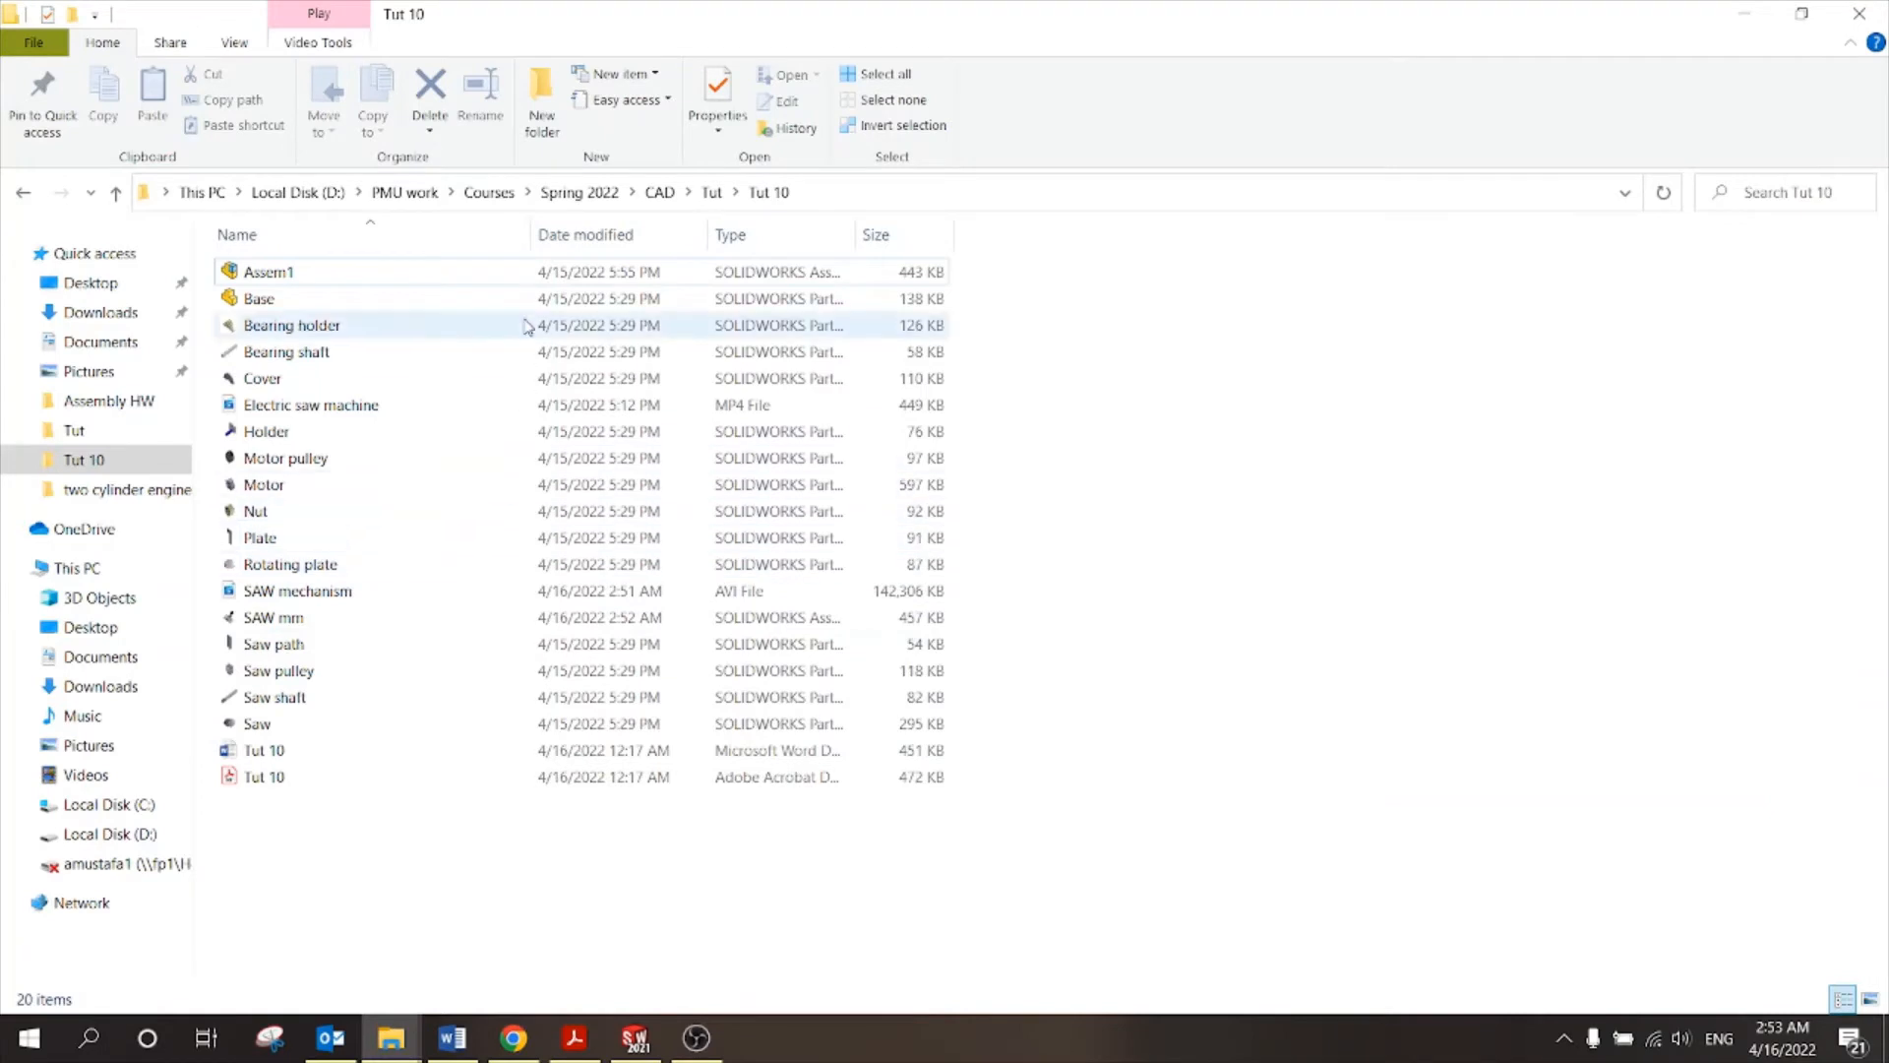
pyautogui.doubleClick(406, 655)
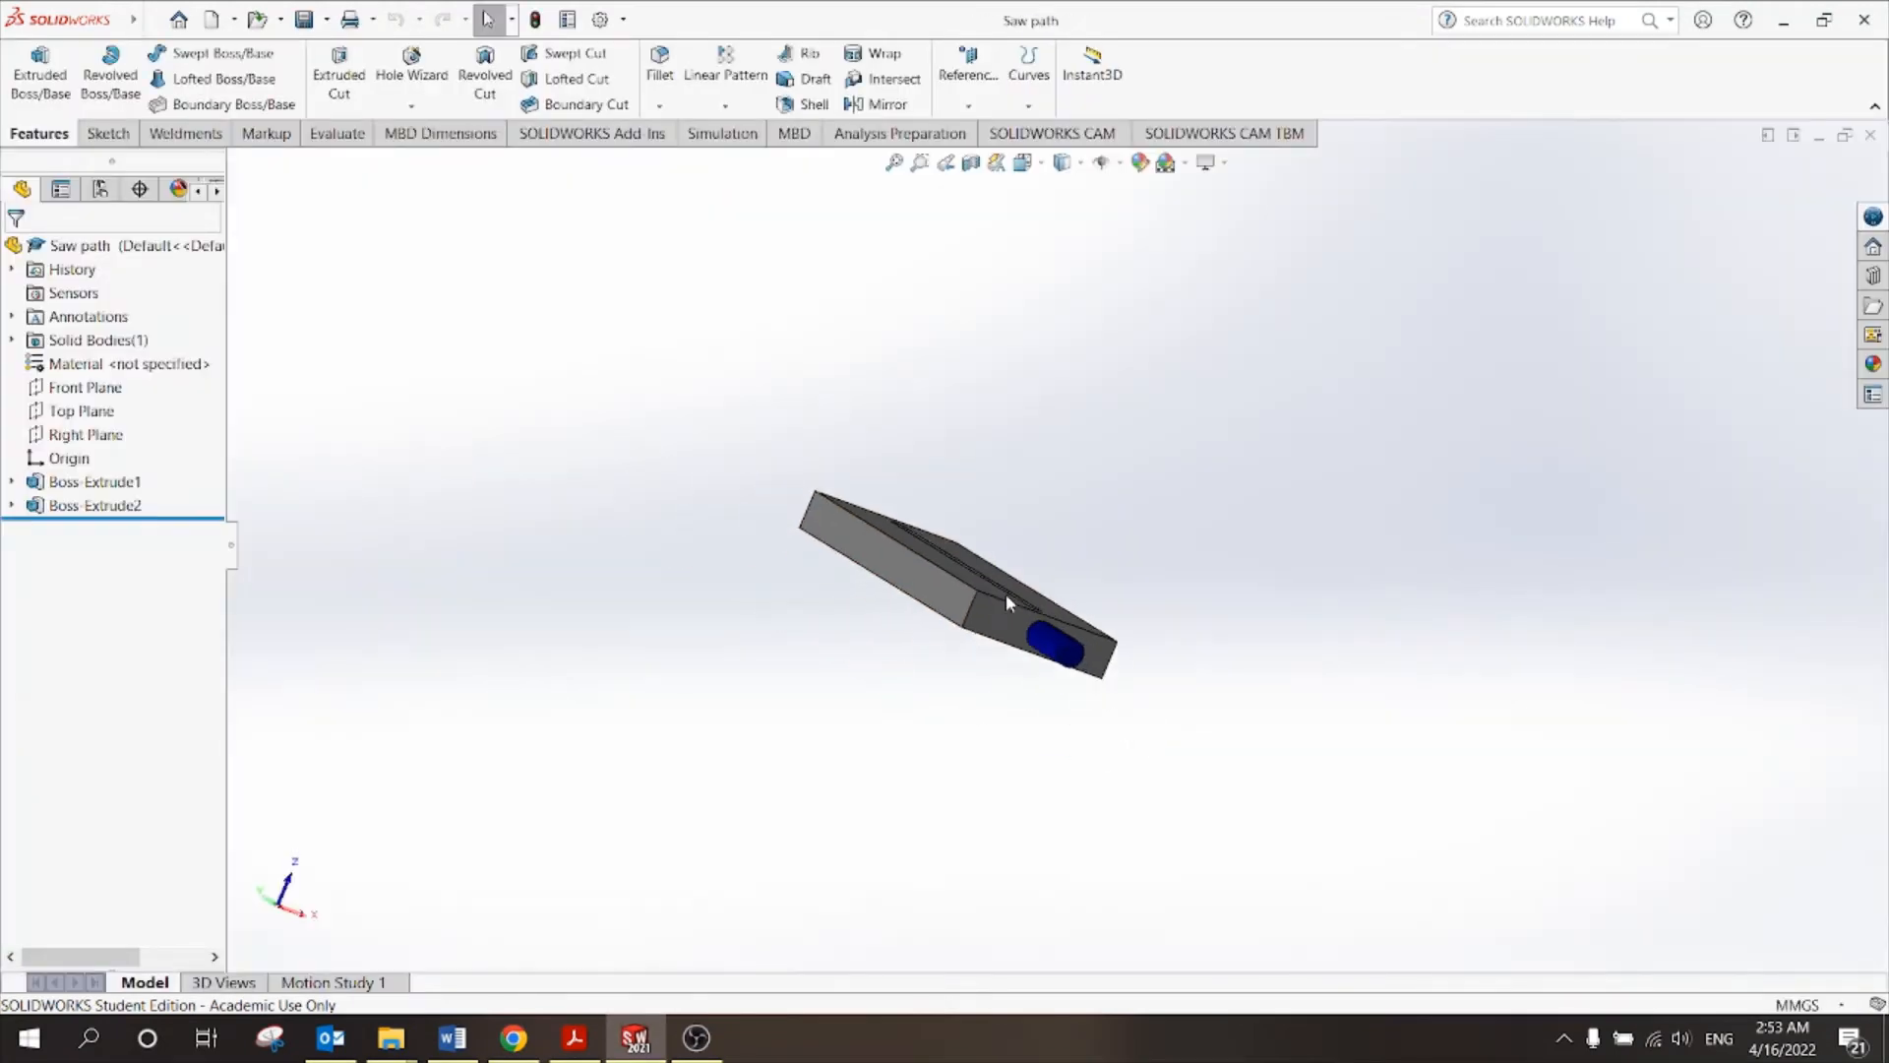
pyautogui.moveTo(1092, 521); pyautogui.dragTo(919, 704, button='middle')
pyautogui.scroll(-2, 1063, 474)
pyautogui.scroll(2, 1037, 527)
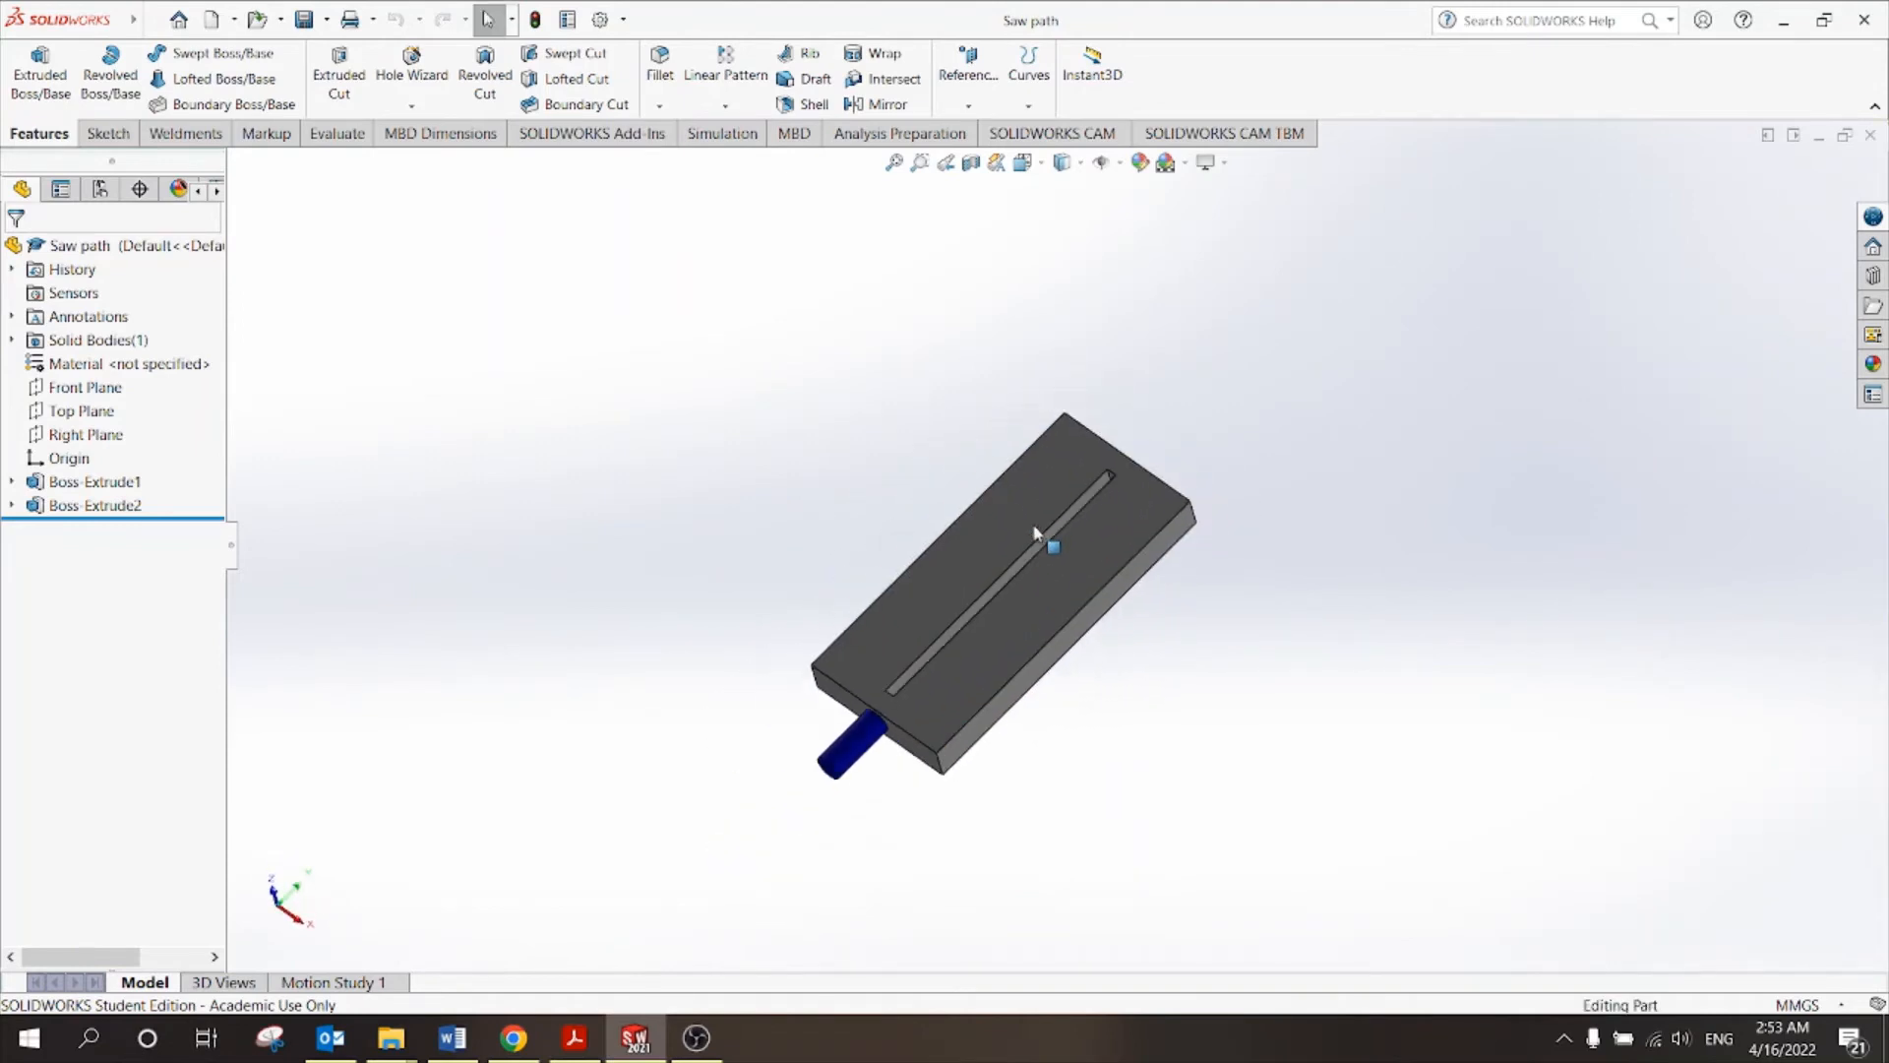
pyautogui.moveTo(1125, 633)
pyautogui.mouseDown(button='middle')
pyautogui.moveTo(1189, 738)
pyautogui.moveTo(1117, 631)
pyautogui.mouseUp(button='middle')
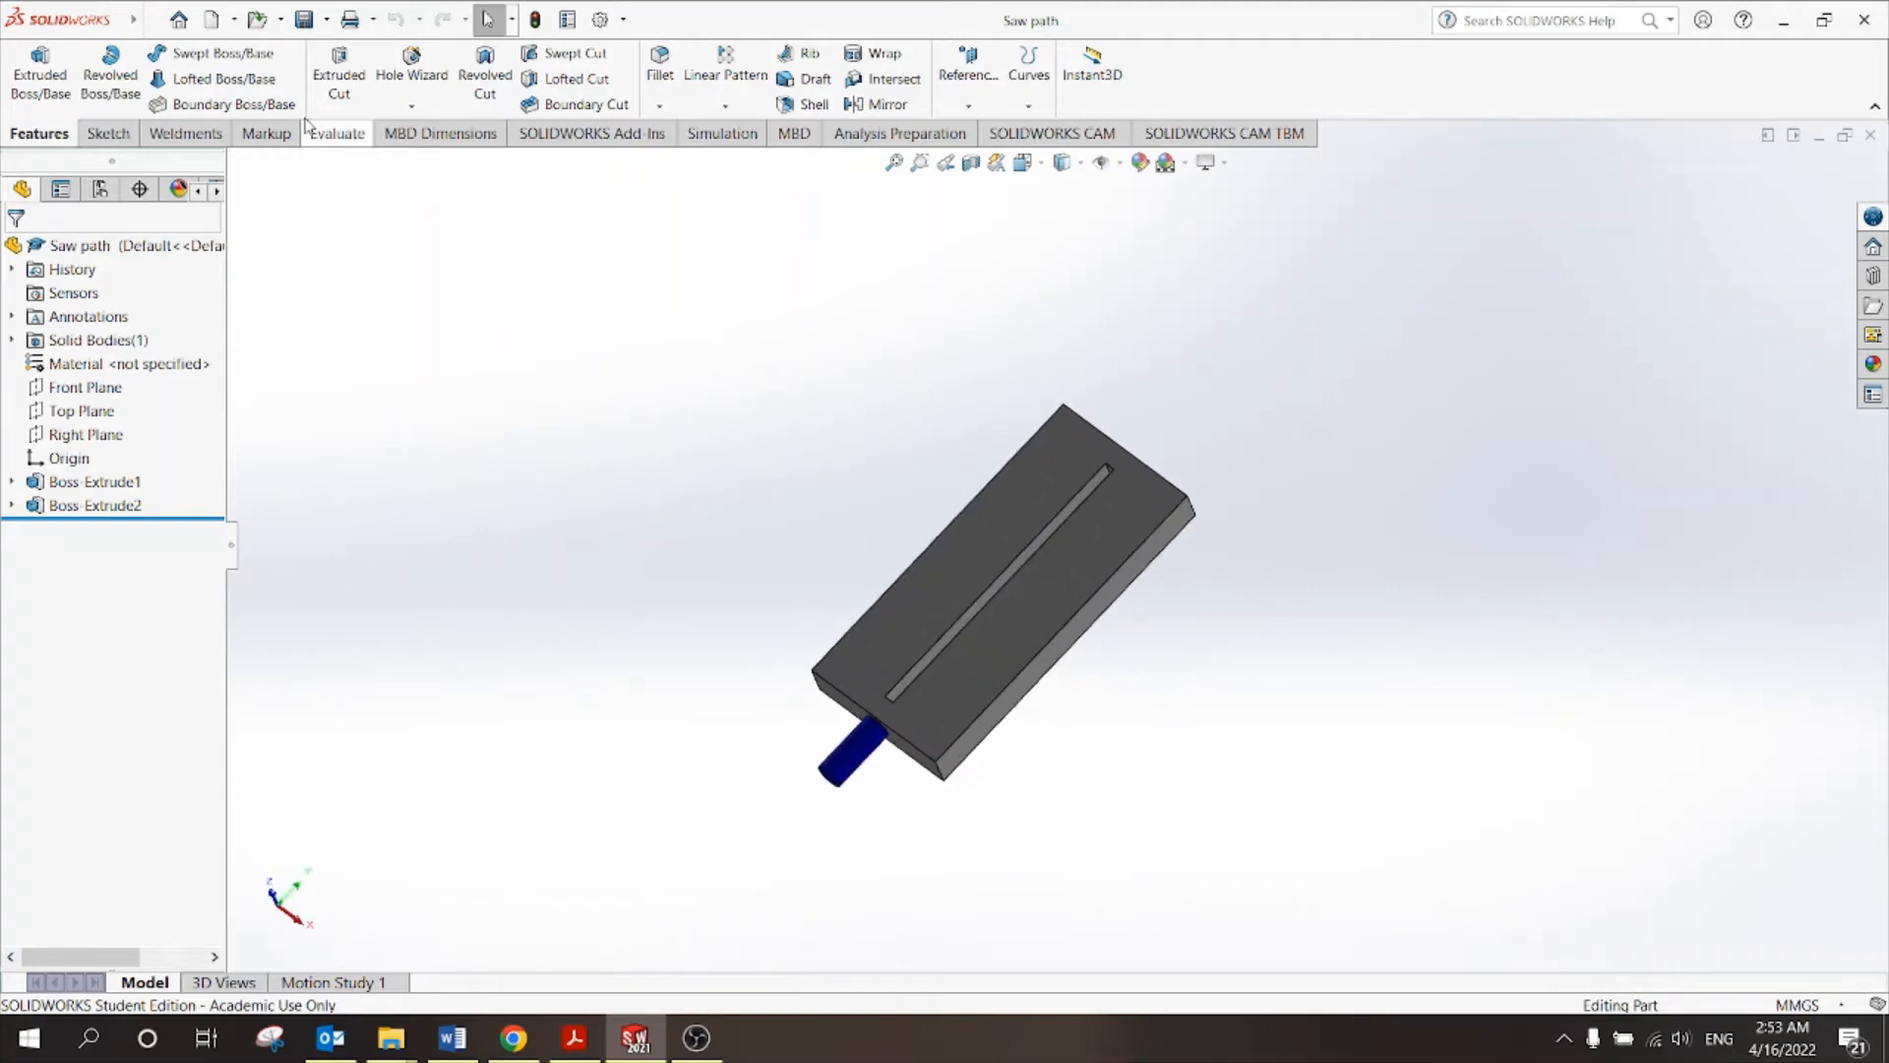
# Make a drawing from the Saw path part on a standard A3 (ISO) sheet.
pyautogui.click(237, 21)
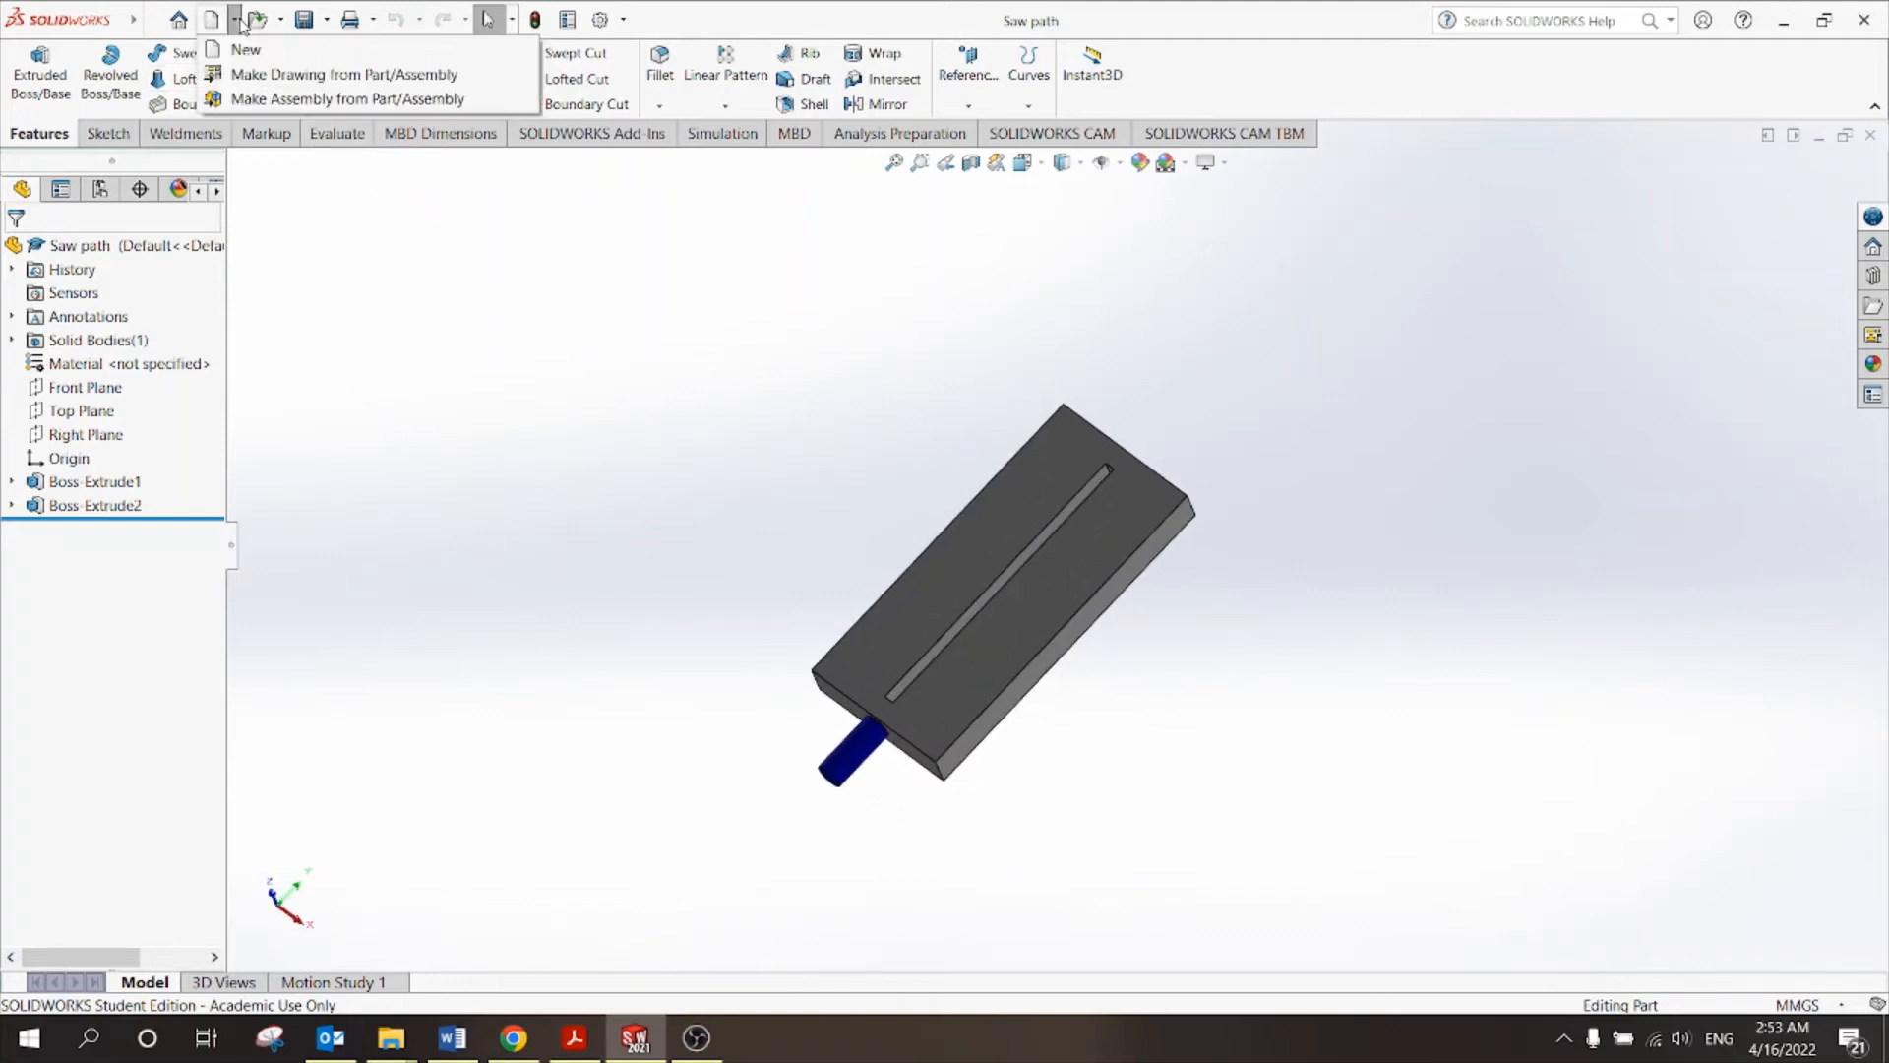
pyautogui.click(304, 77)
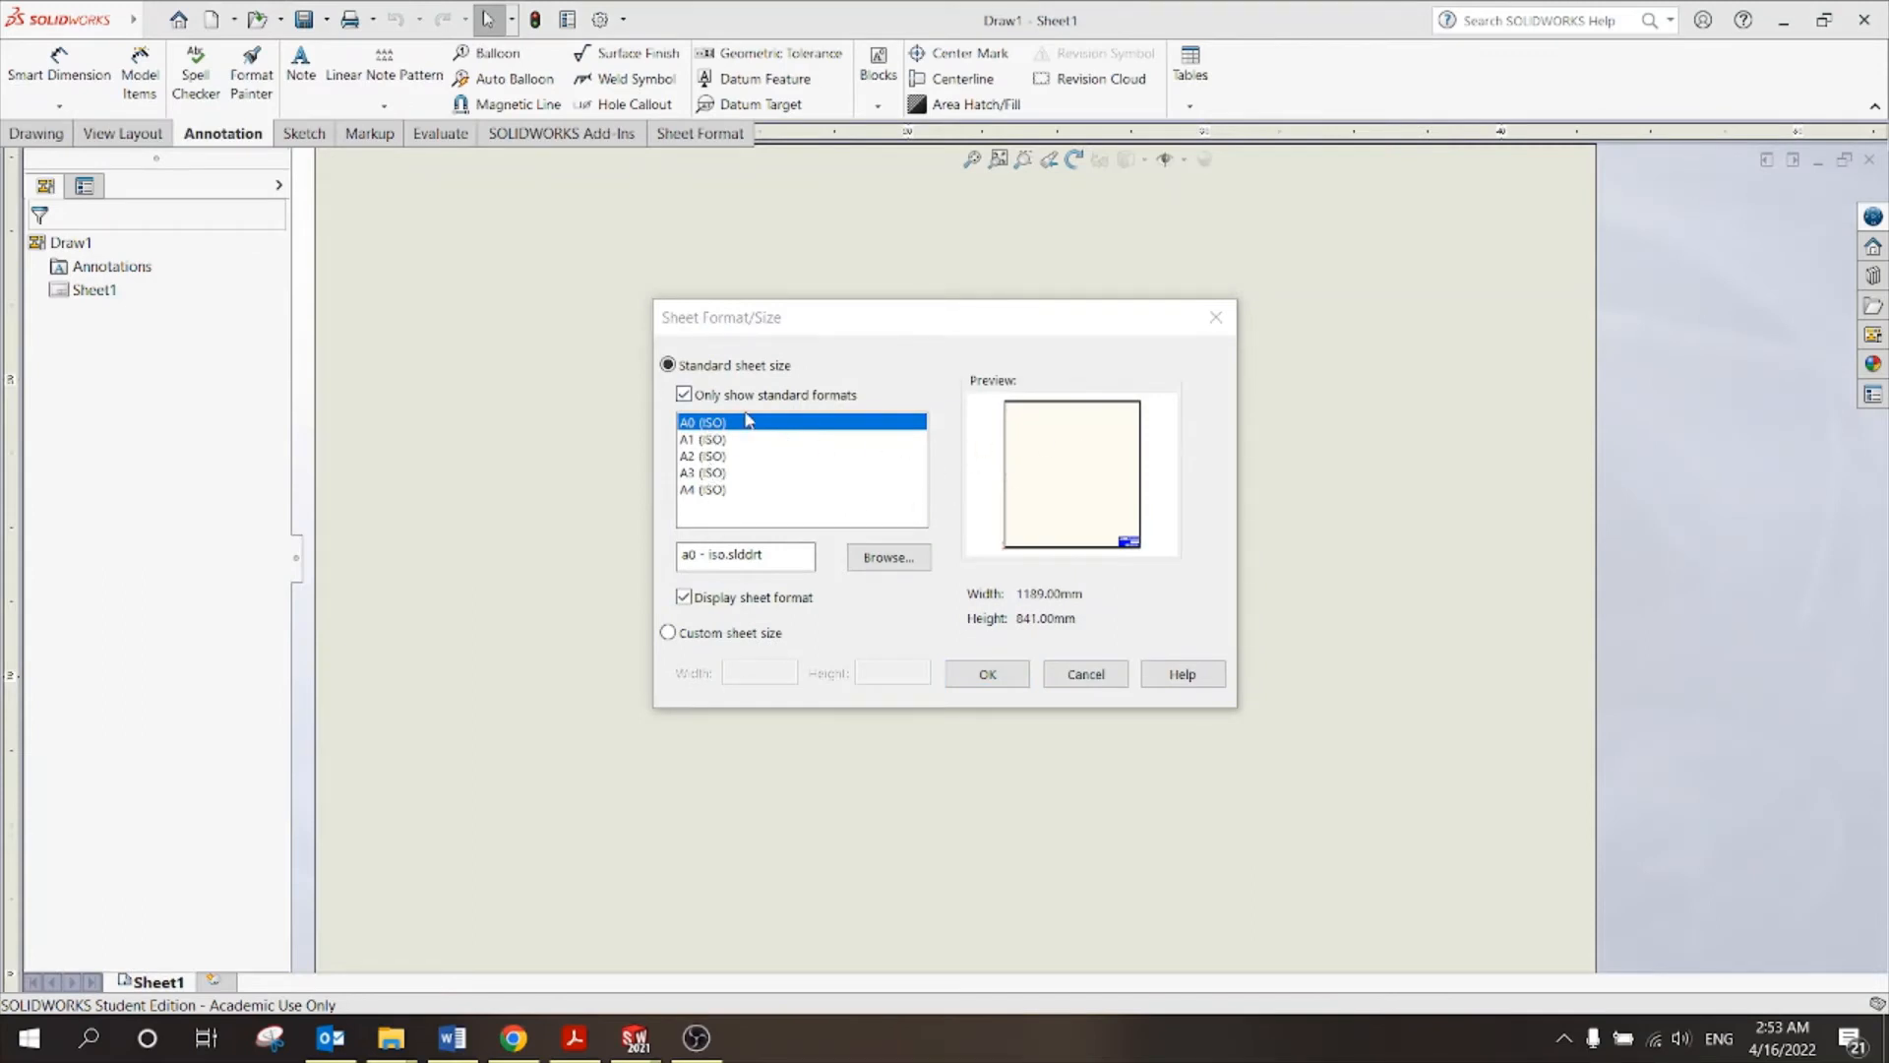
pyautogui.click(713, 475)
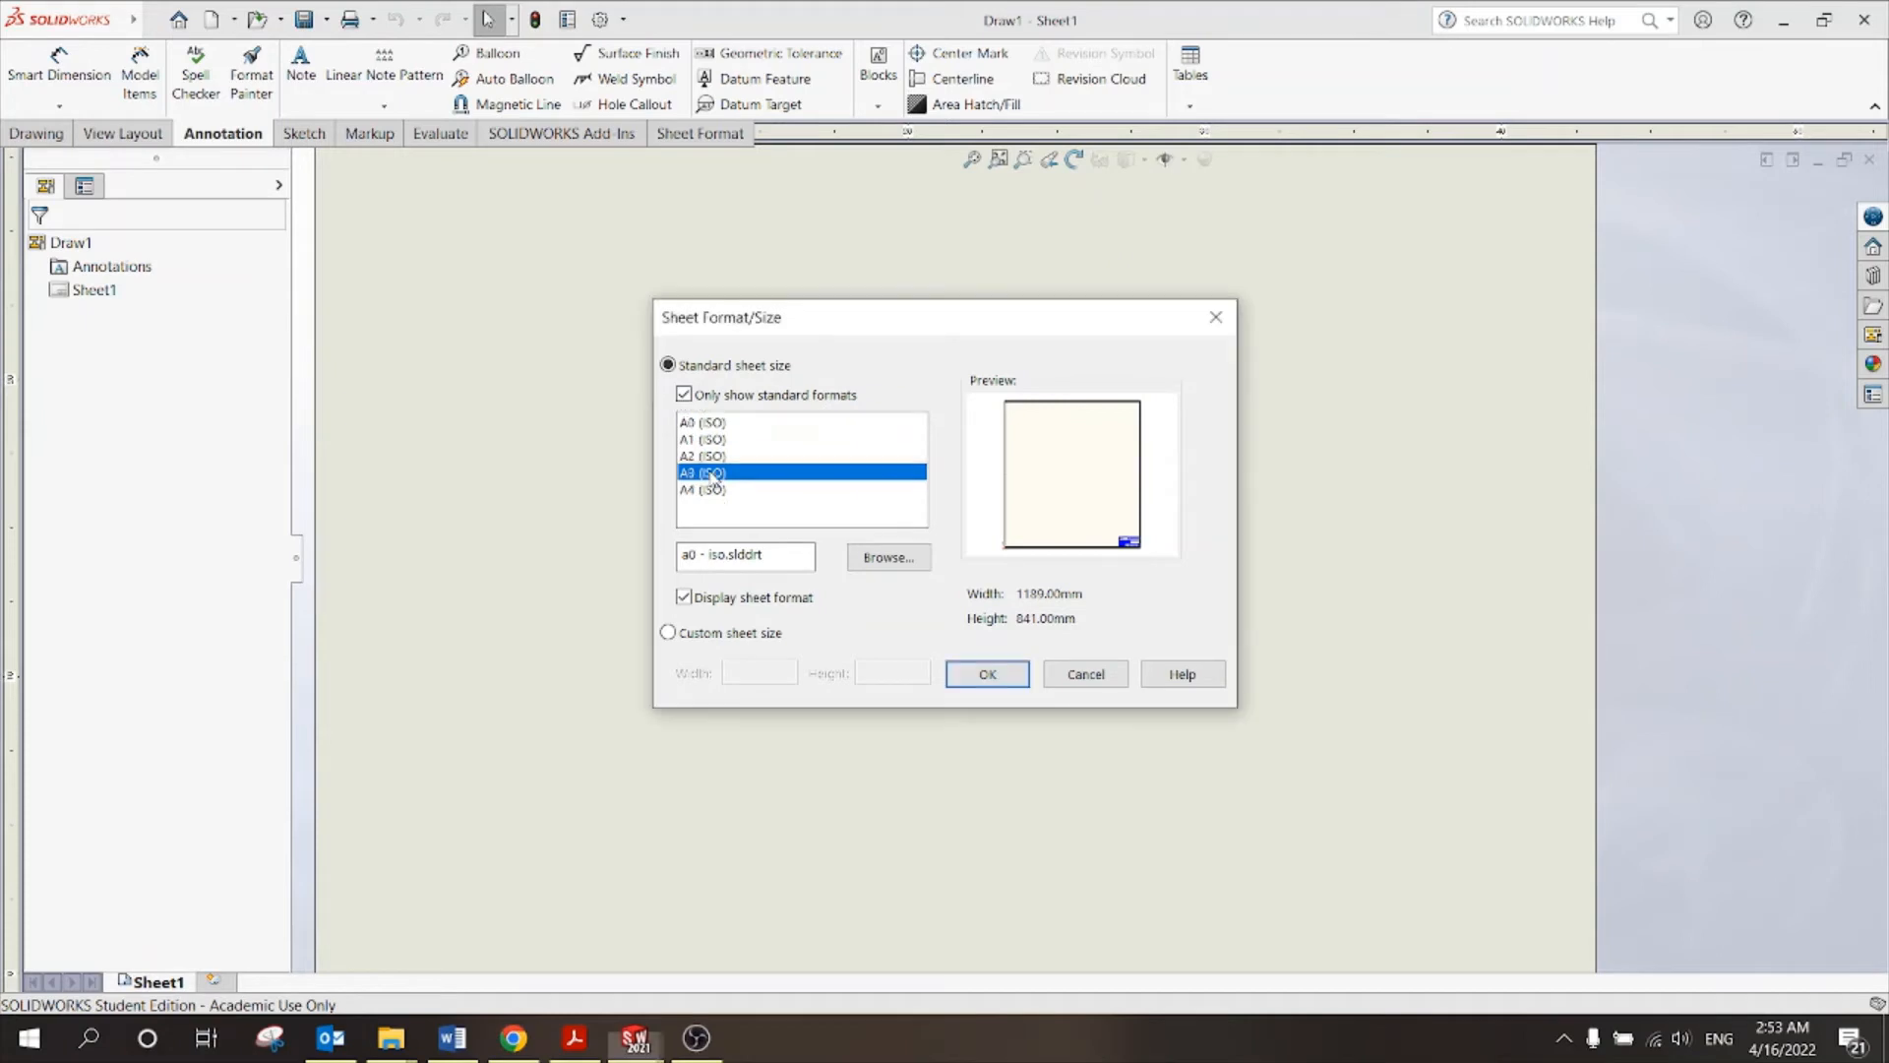
pyautogui.click(985, 677)
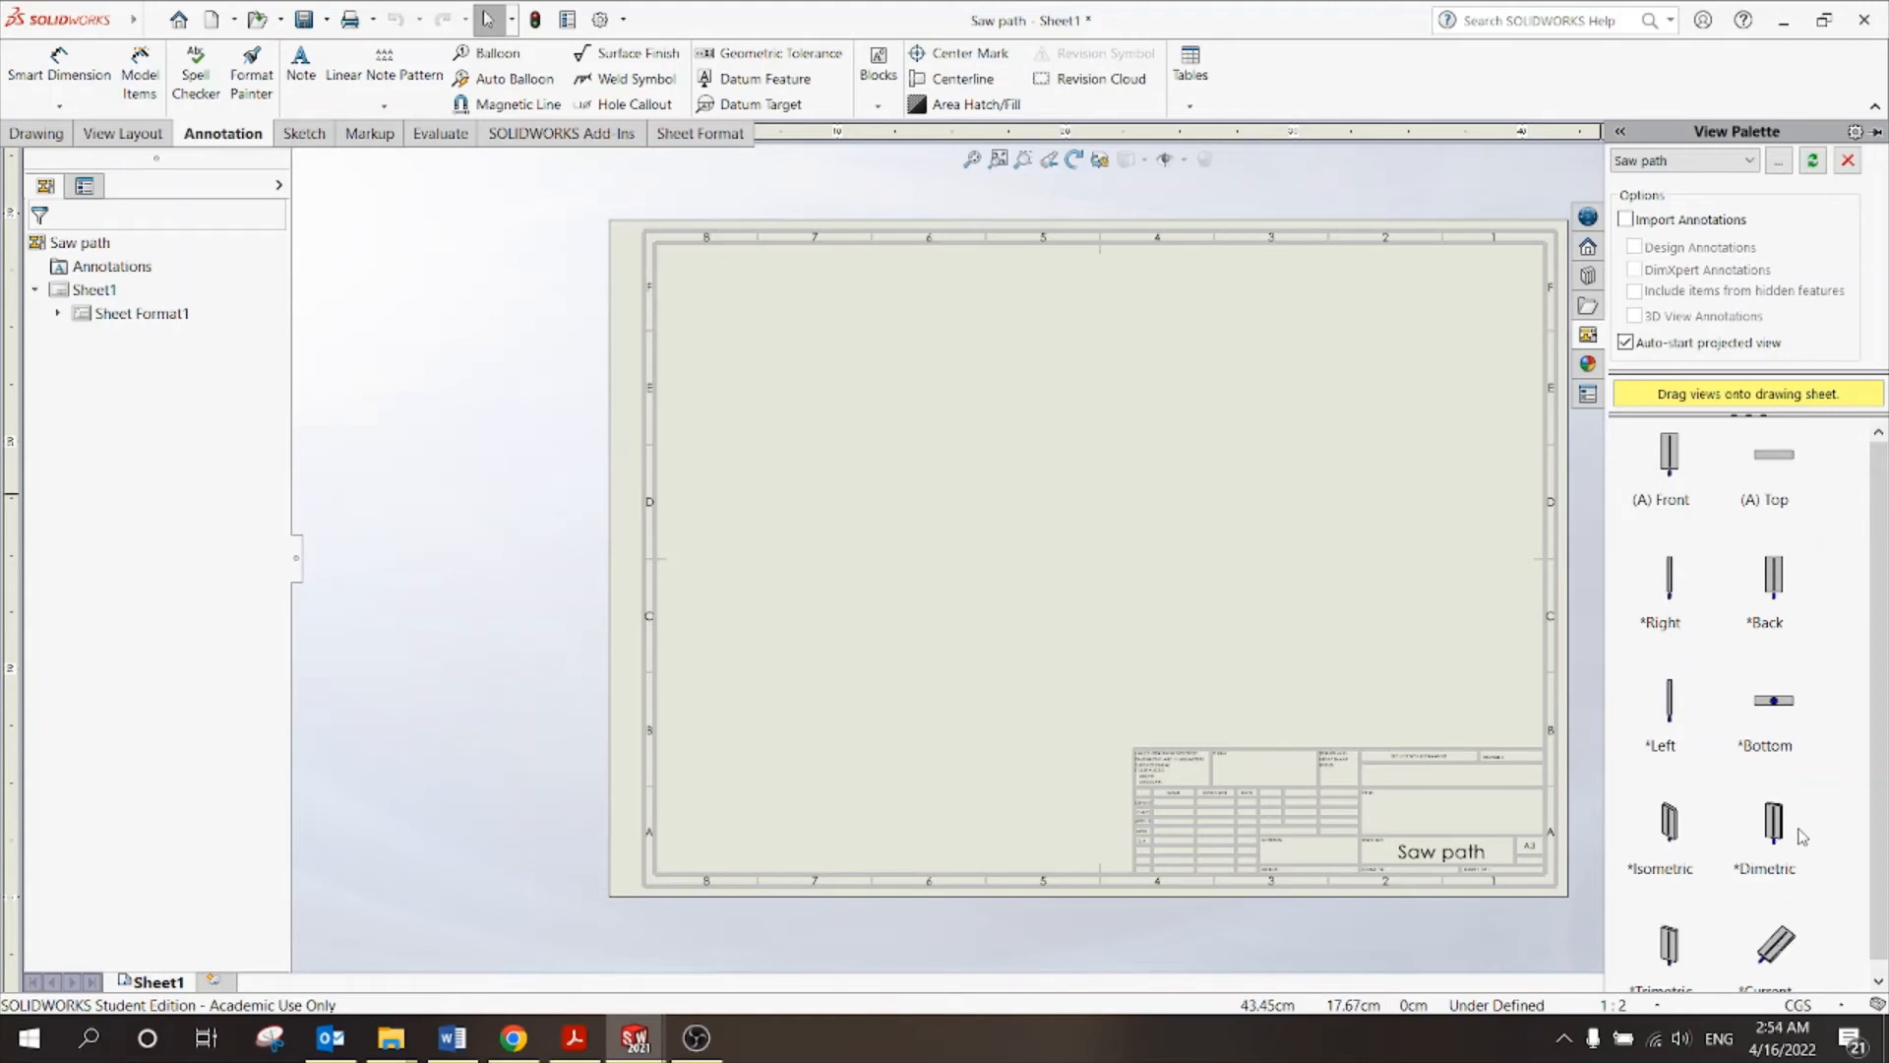
# Place the front view in the sheet's upper left area with projected views above, below and on both sides.
pyautogui.click(1666, 462)
pyautogui.moveTo(1669, 464); pyautogui.dragTo(939, 480)
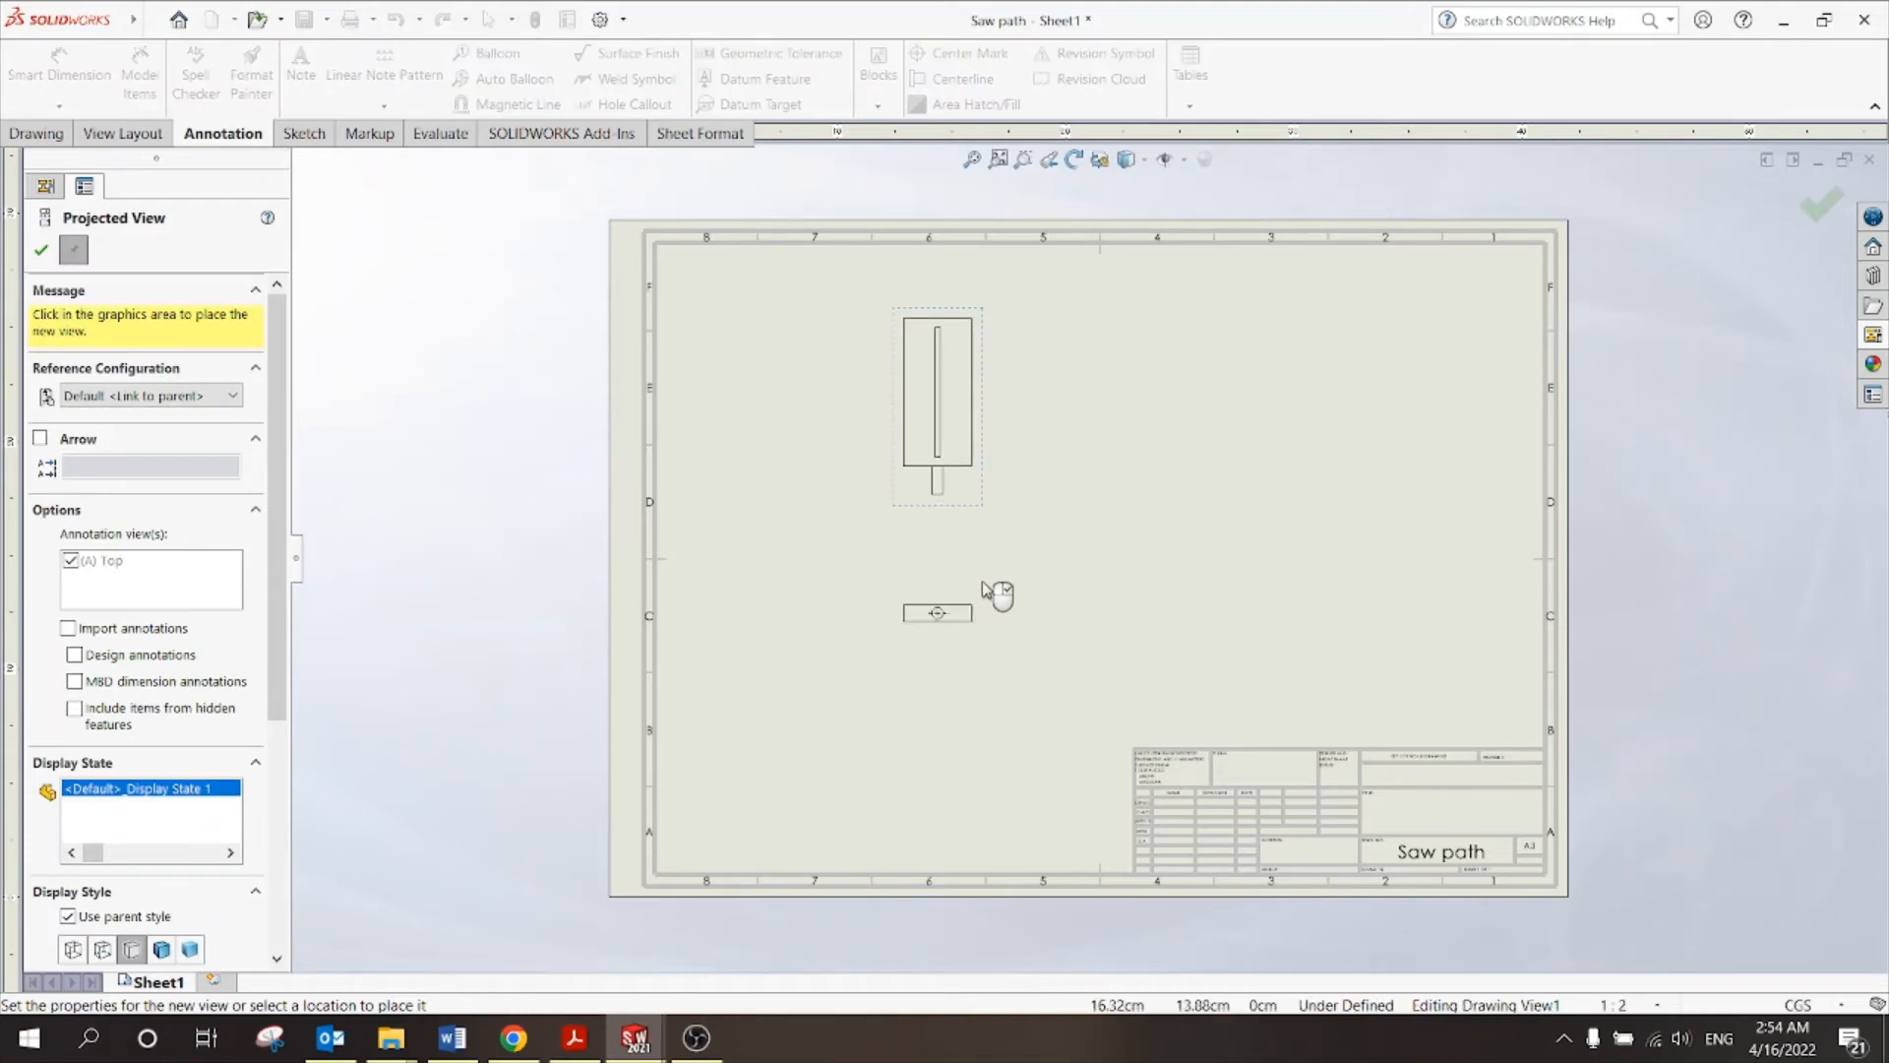
pyautogui.click(976, 280)
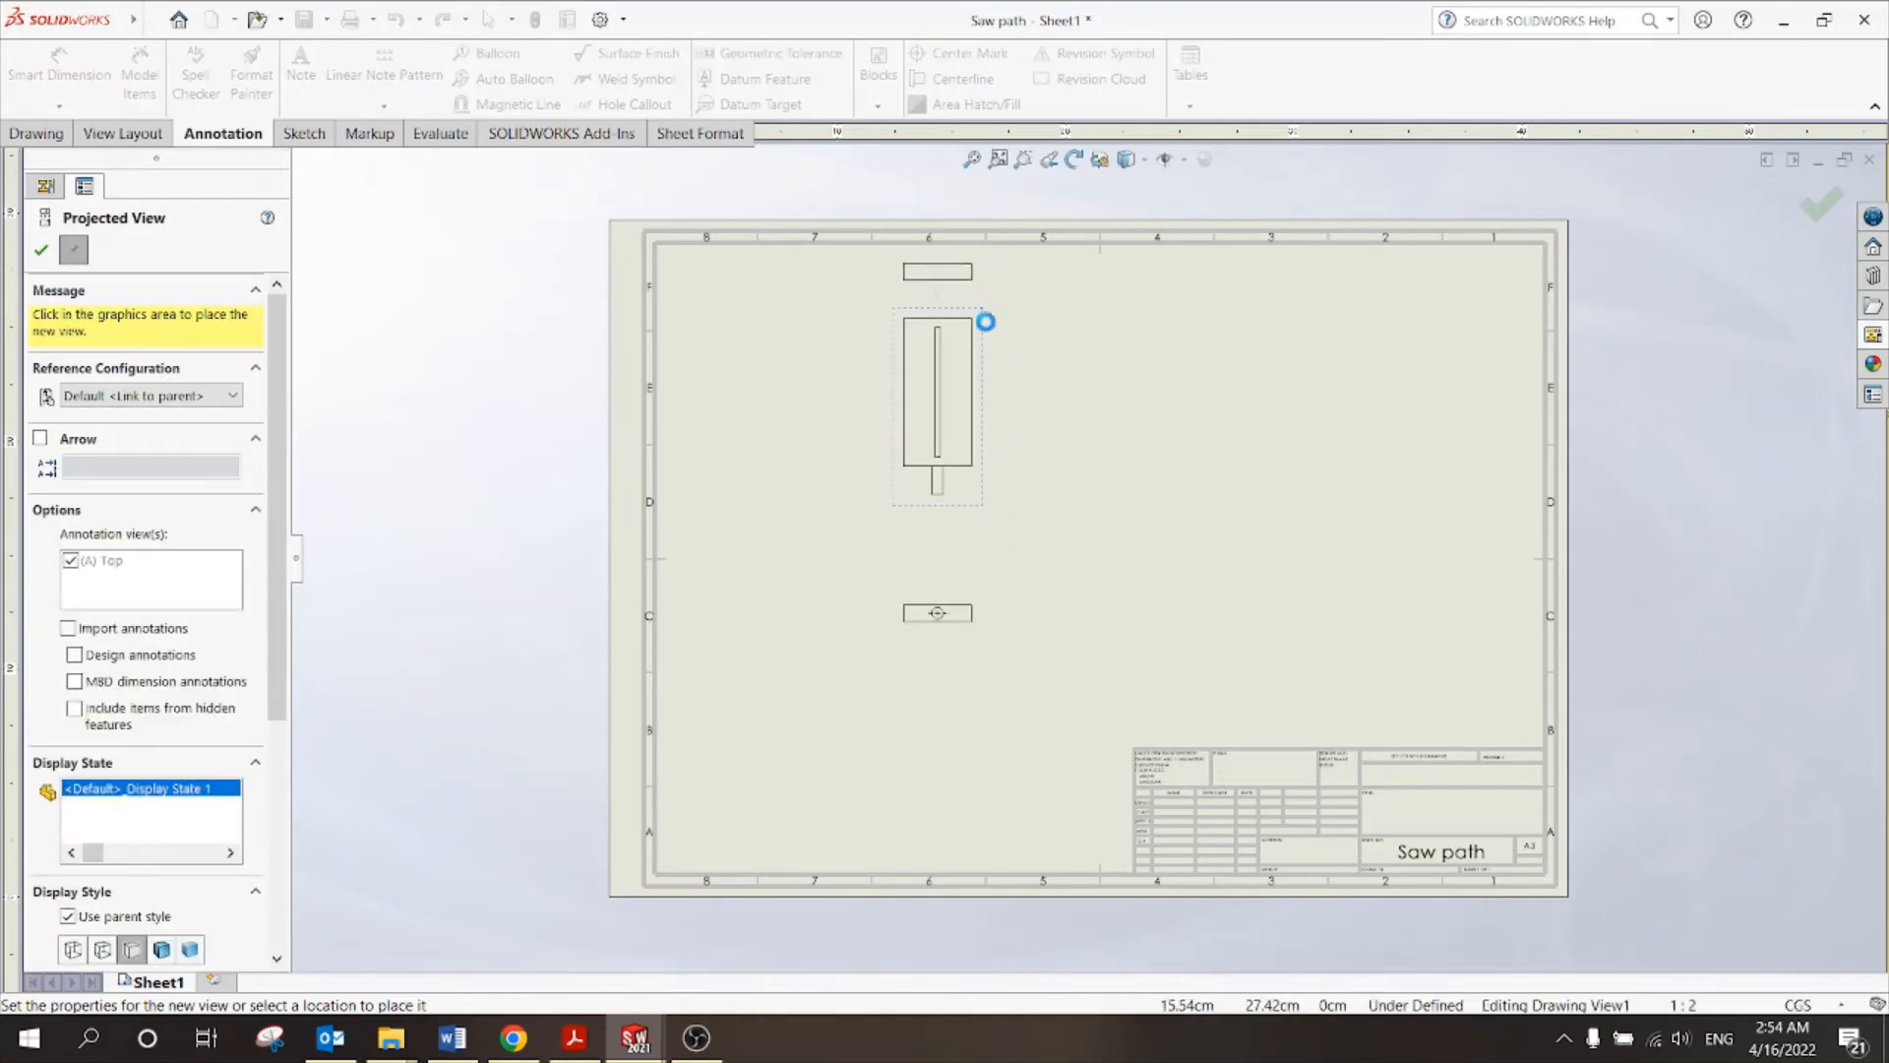
pyautogui.click(1081, 414)
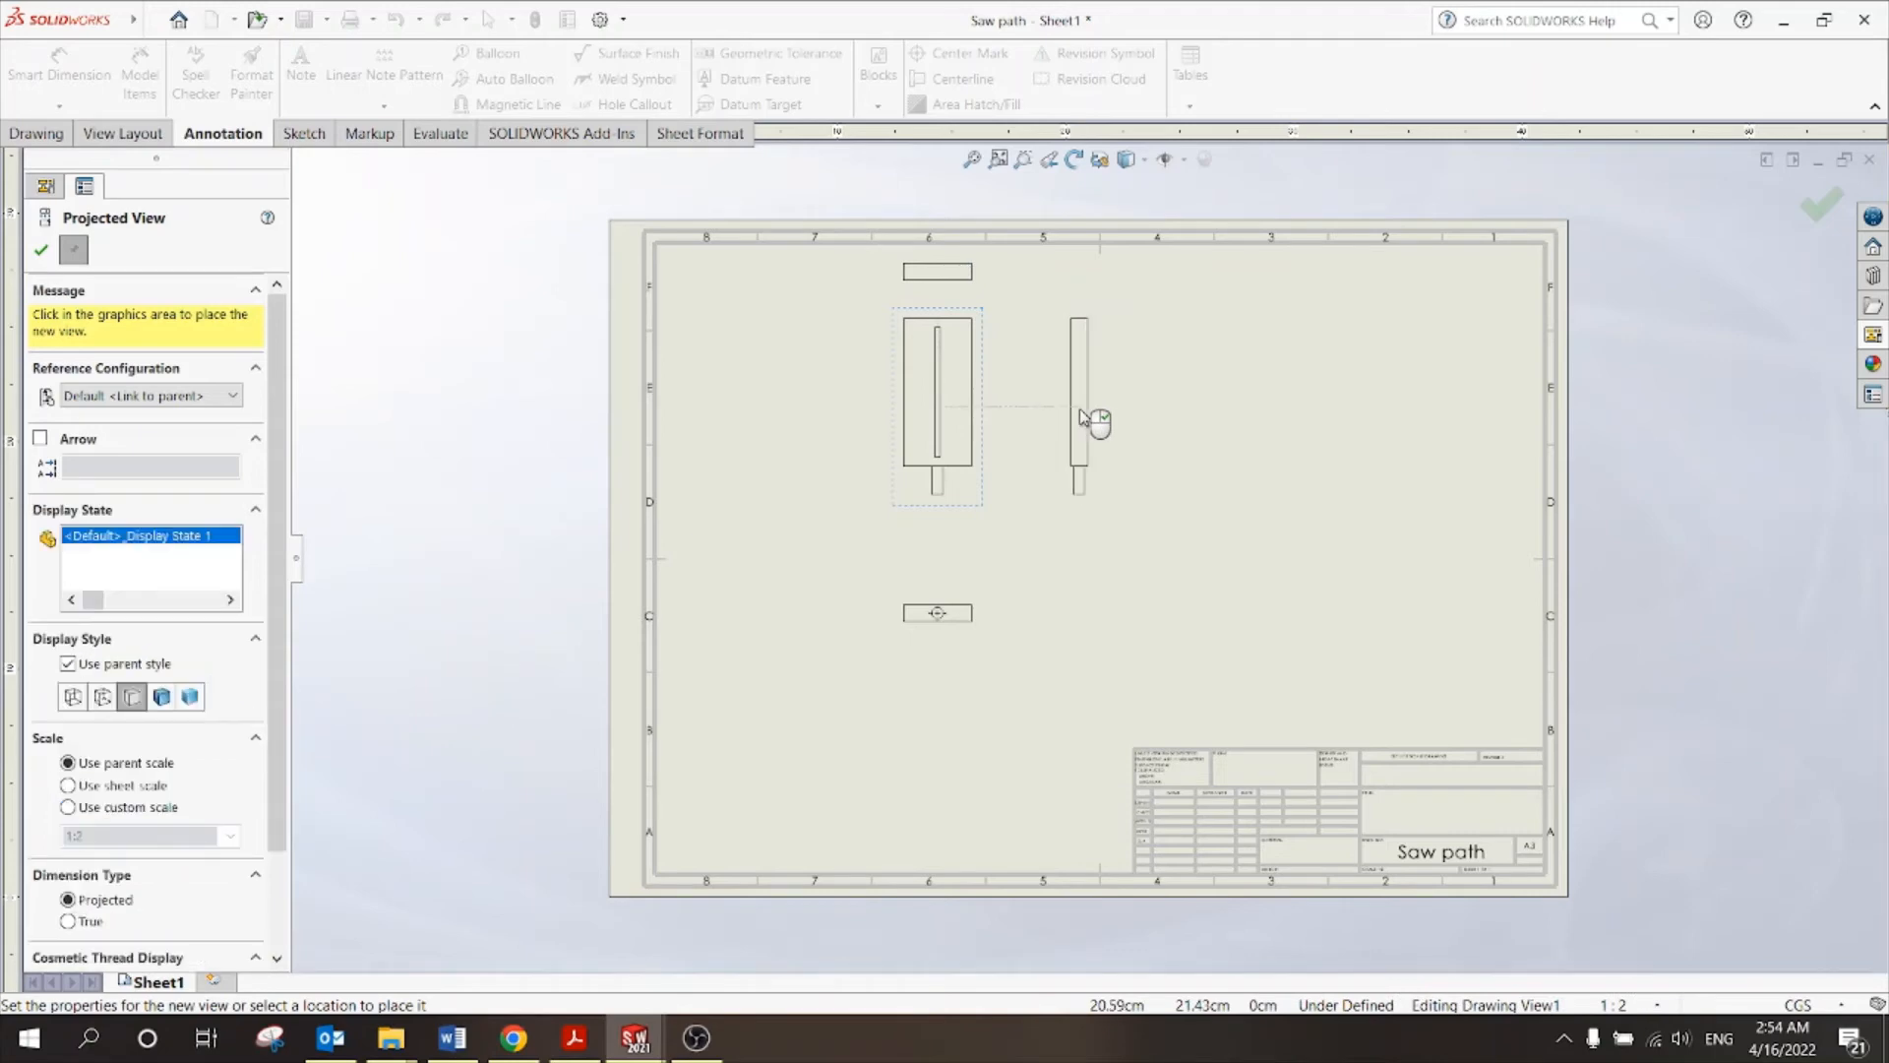
pyautogui.click(792, 413)
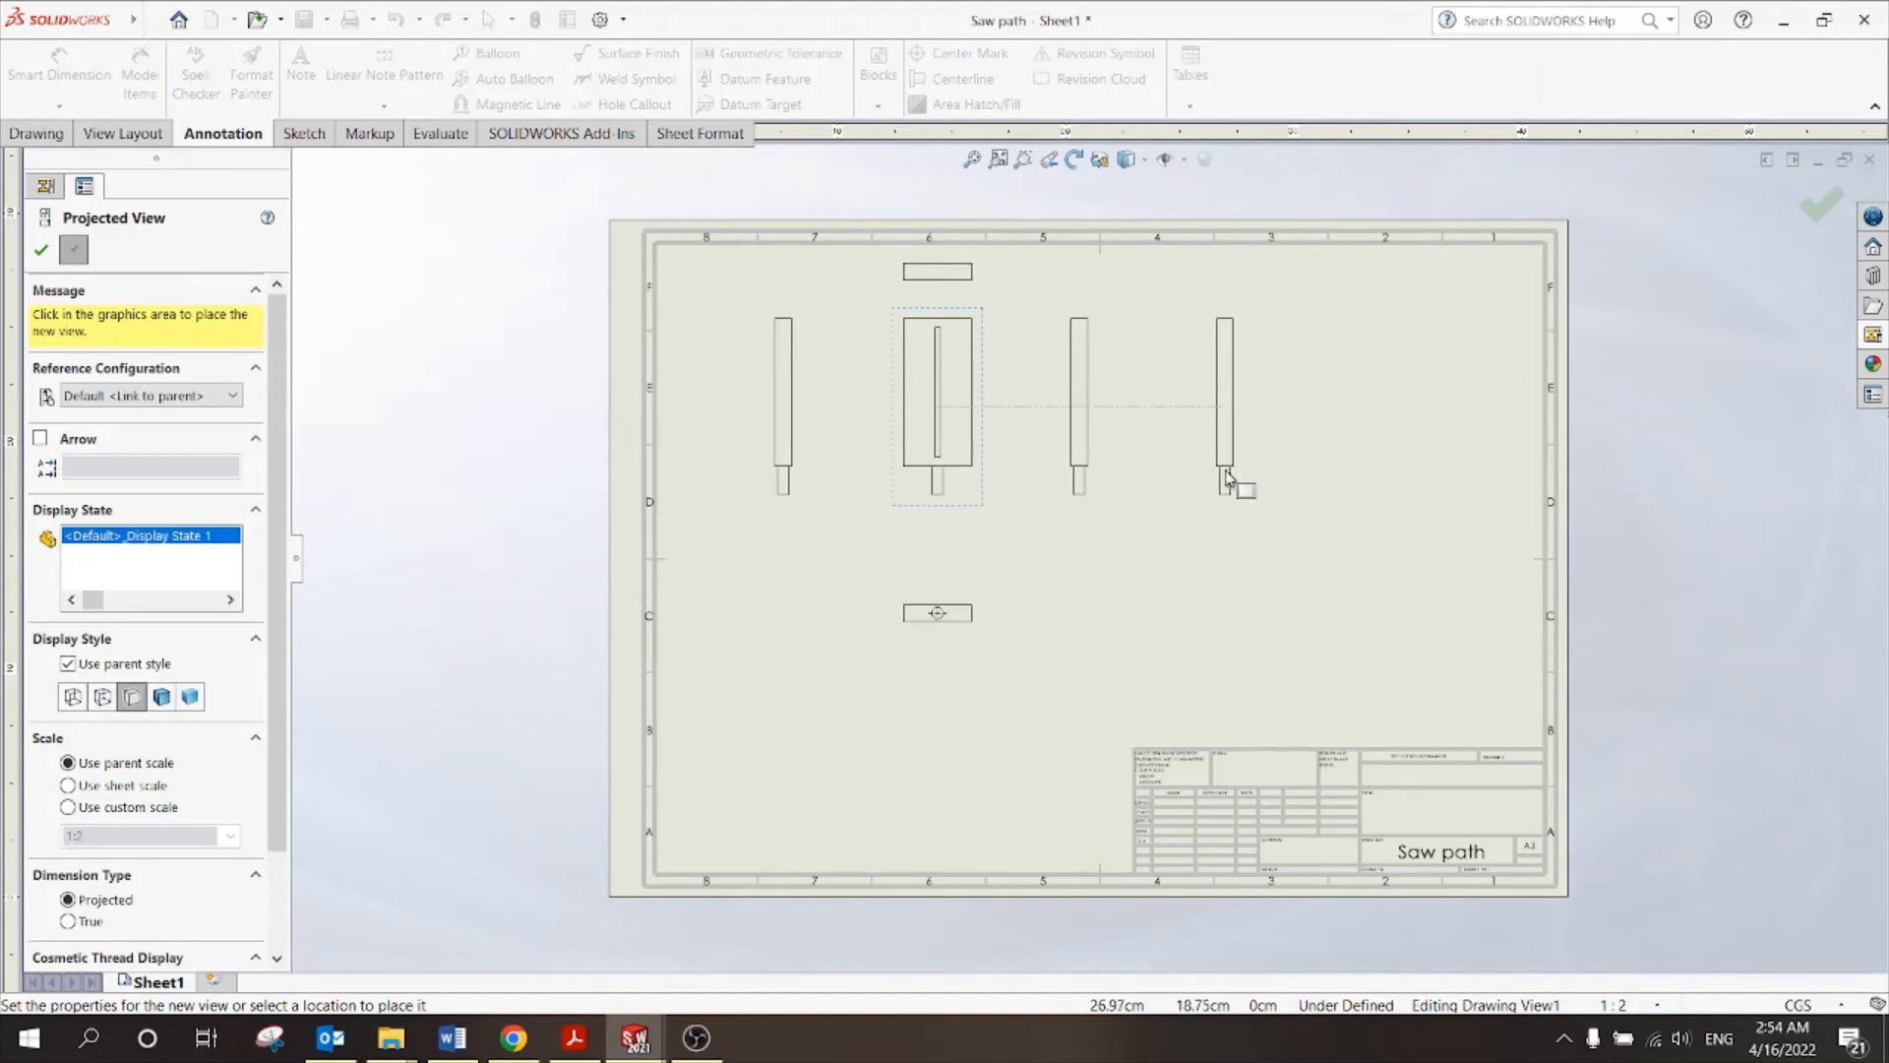
pyautogui.press('Escape')
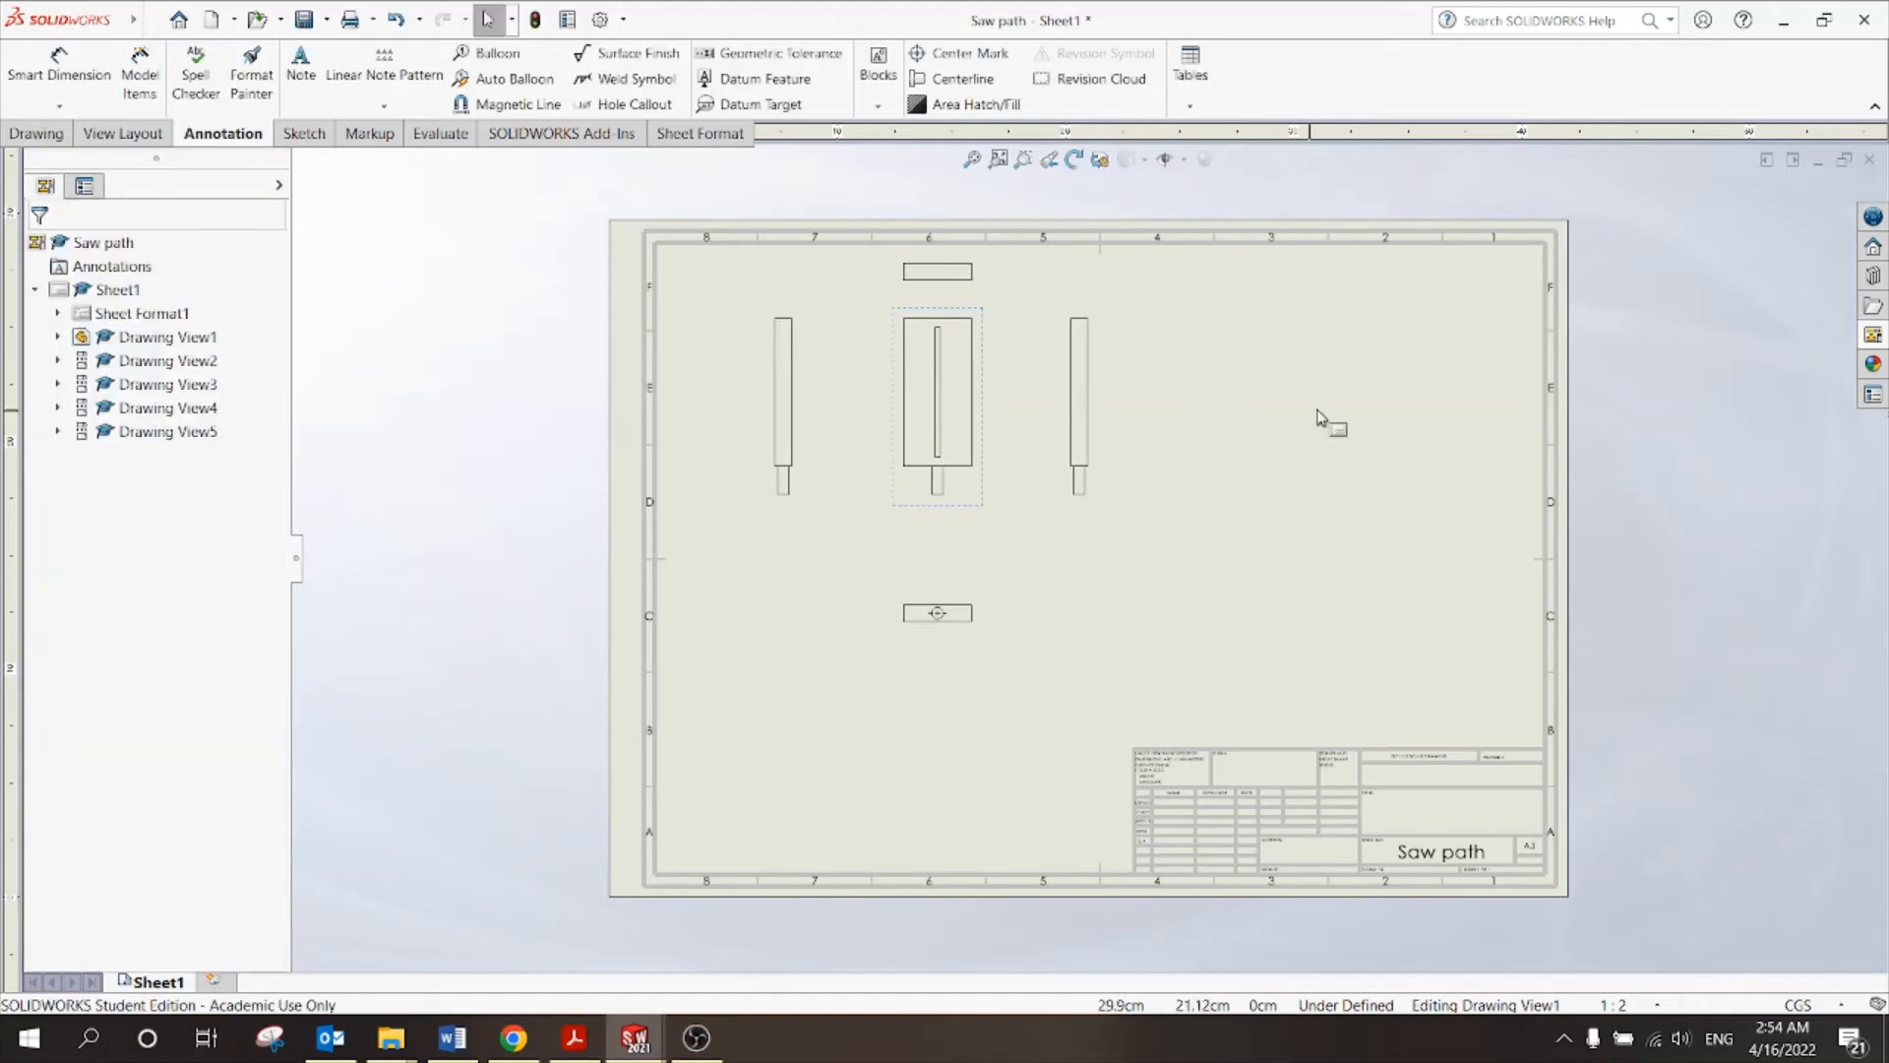
# Add the part's Current orientation view to the open area on the right of the drawing sheet.
pyautogui.click(1871, 338)
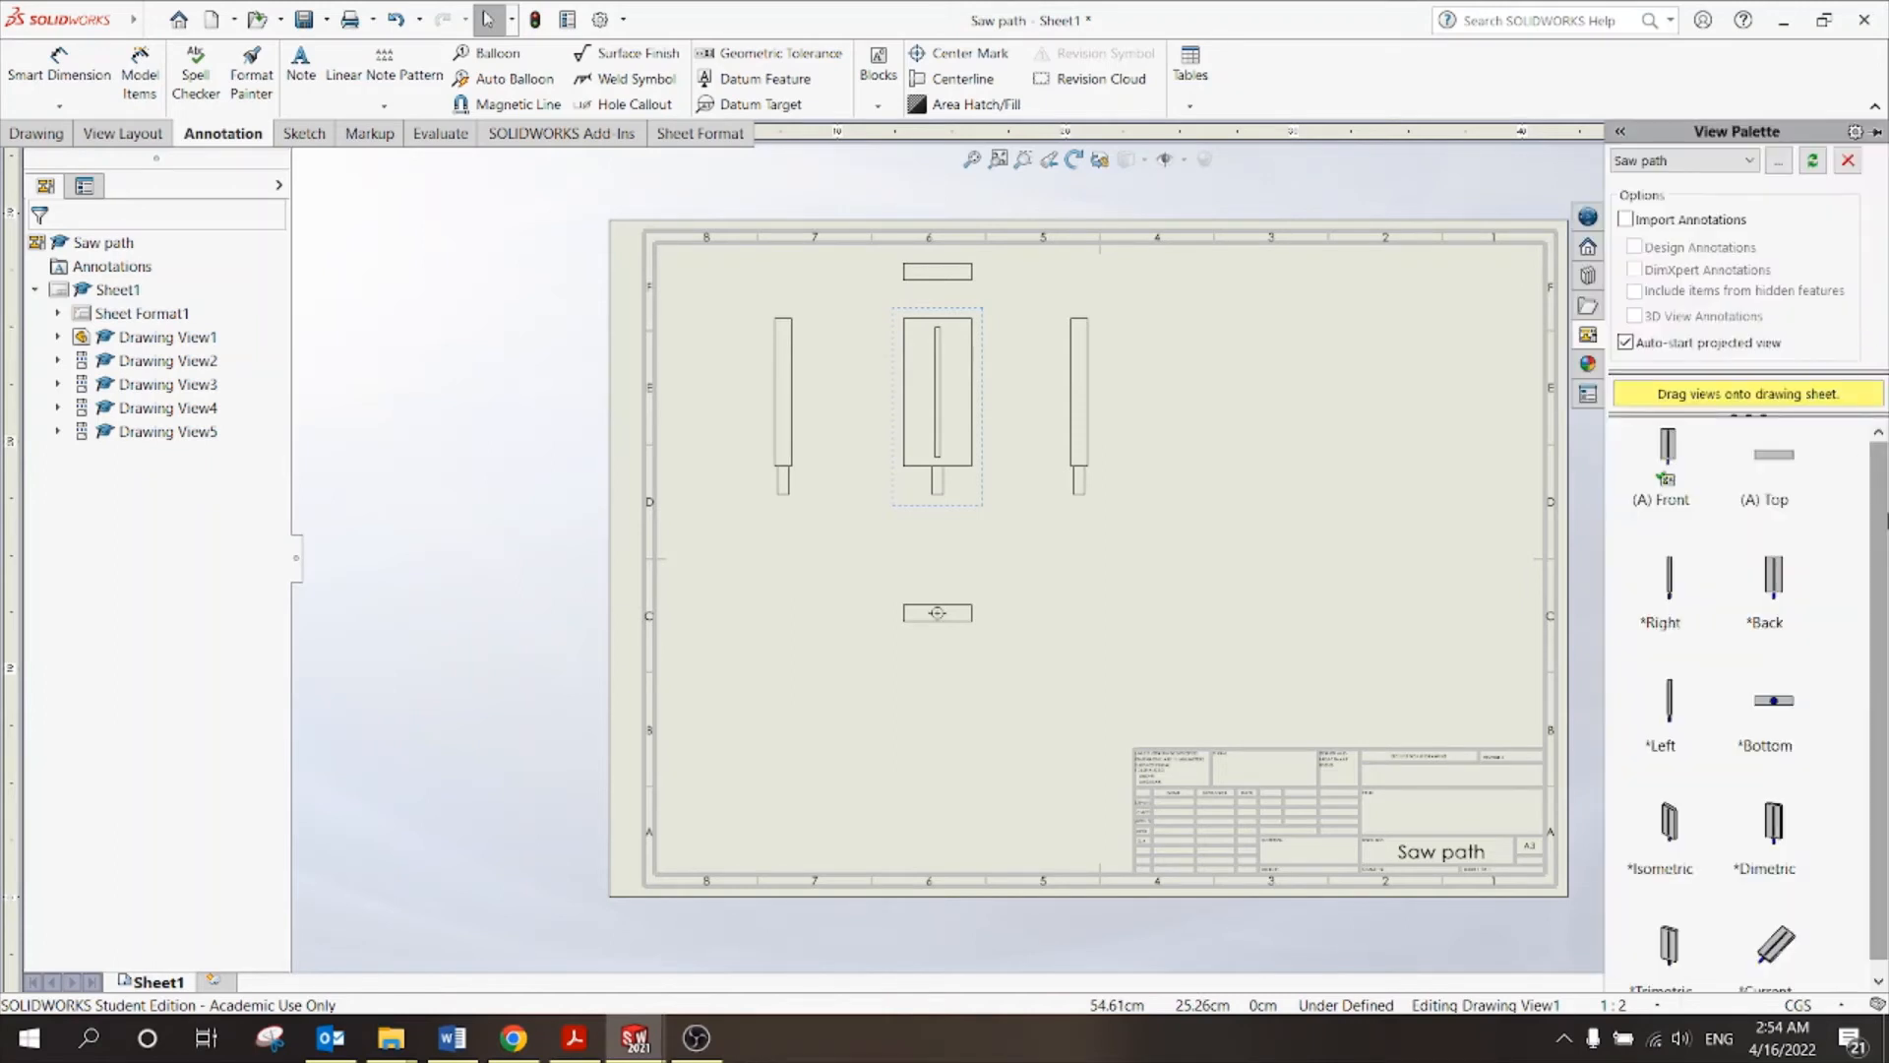
pyautogui.scroll(-1, 1881, 532)
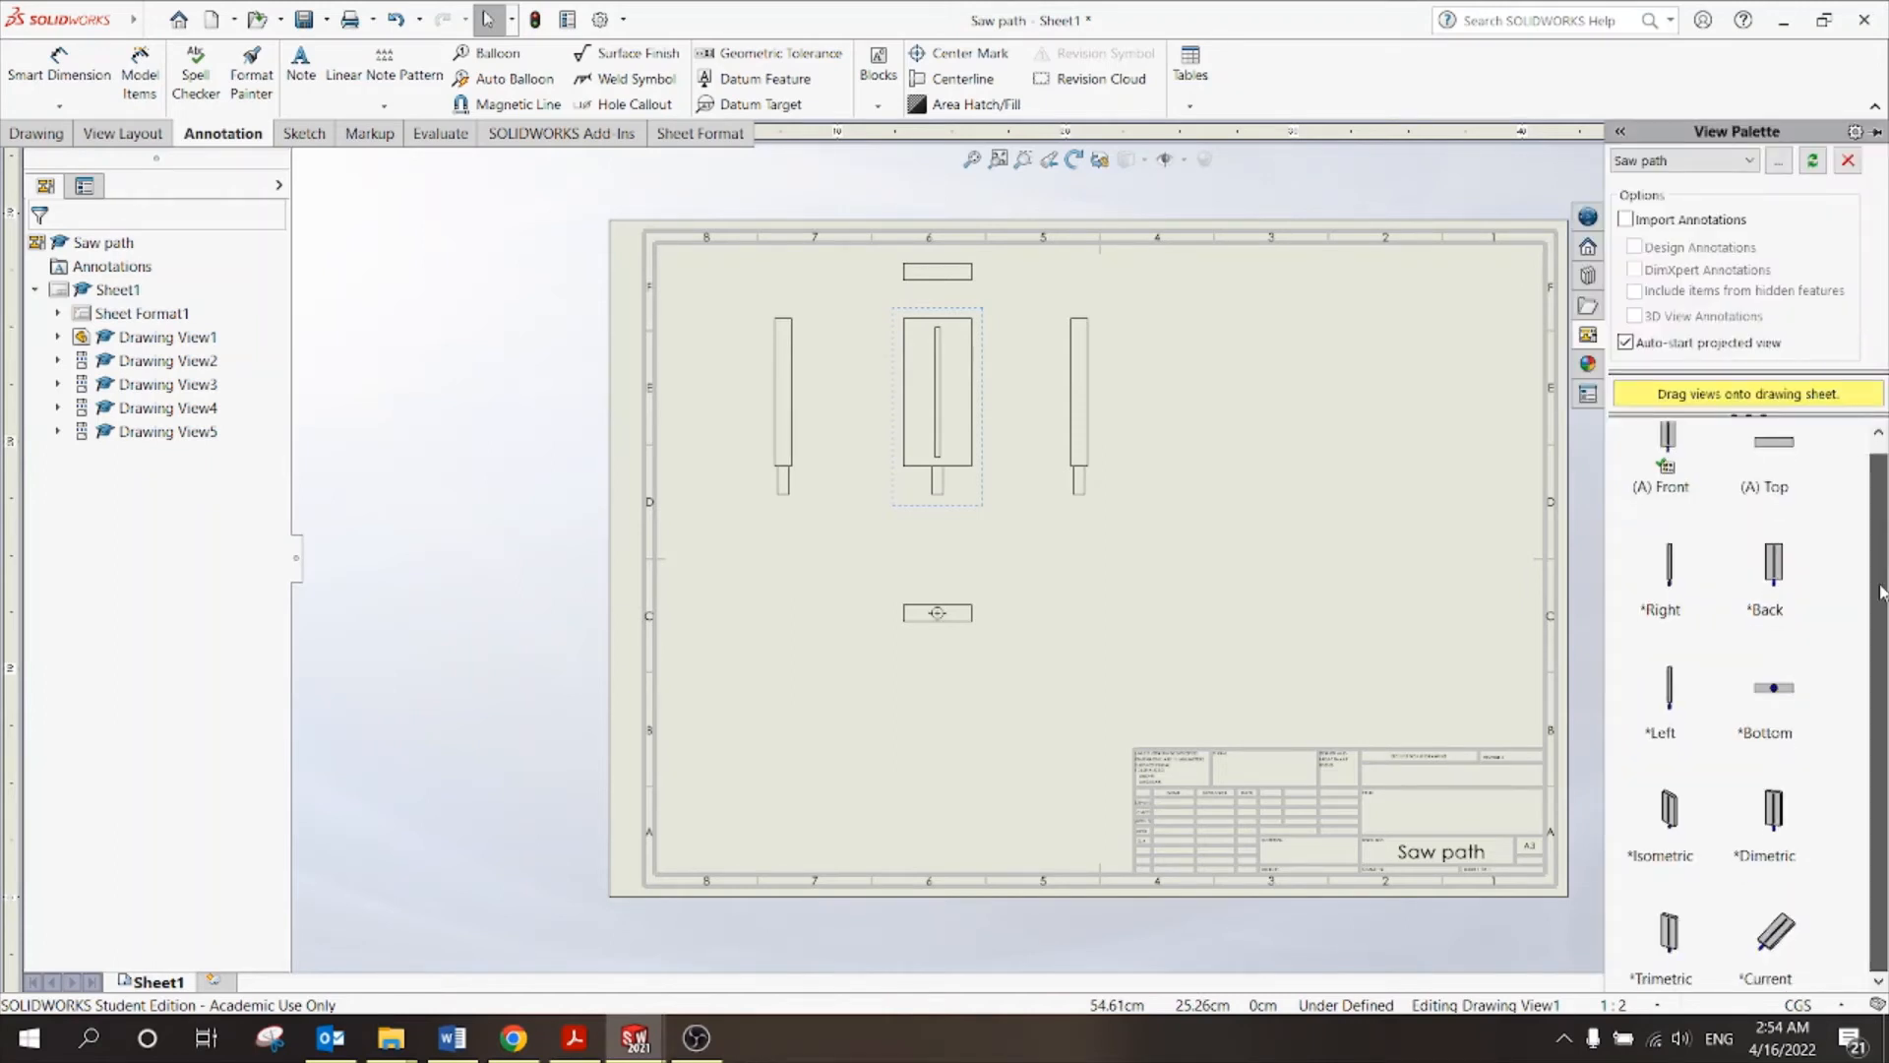
pyautogui.click(1784, 940)
pyautogui.moveTo(1777, 944)
pyautogui.mouseDown()
pyautogui.moveTo(1471, 738)
pyautogui.moveTo(1235, 495)
pyautogui.moveTo(1276, 516)
pyautogui.mouseUp()
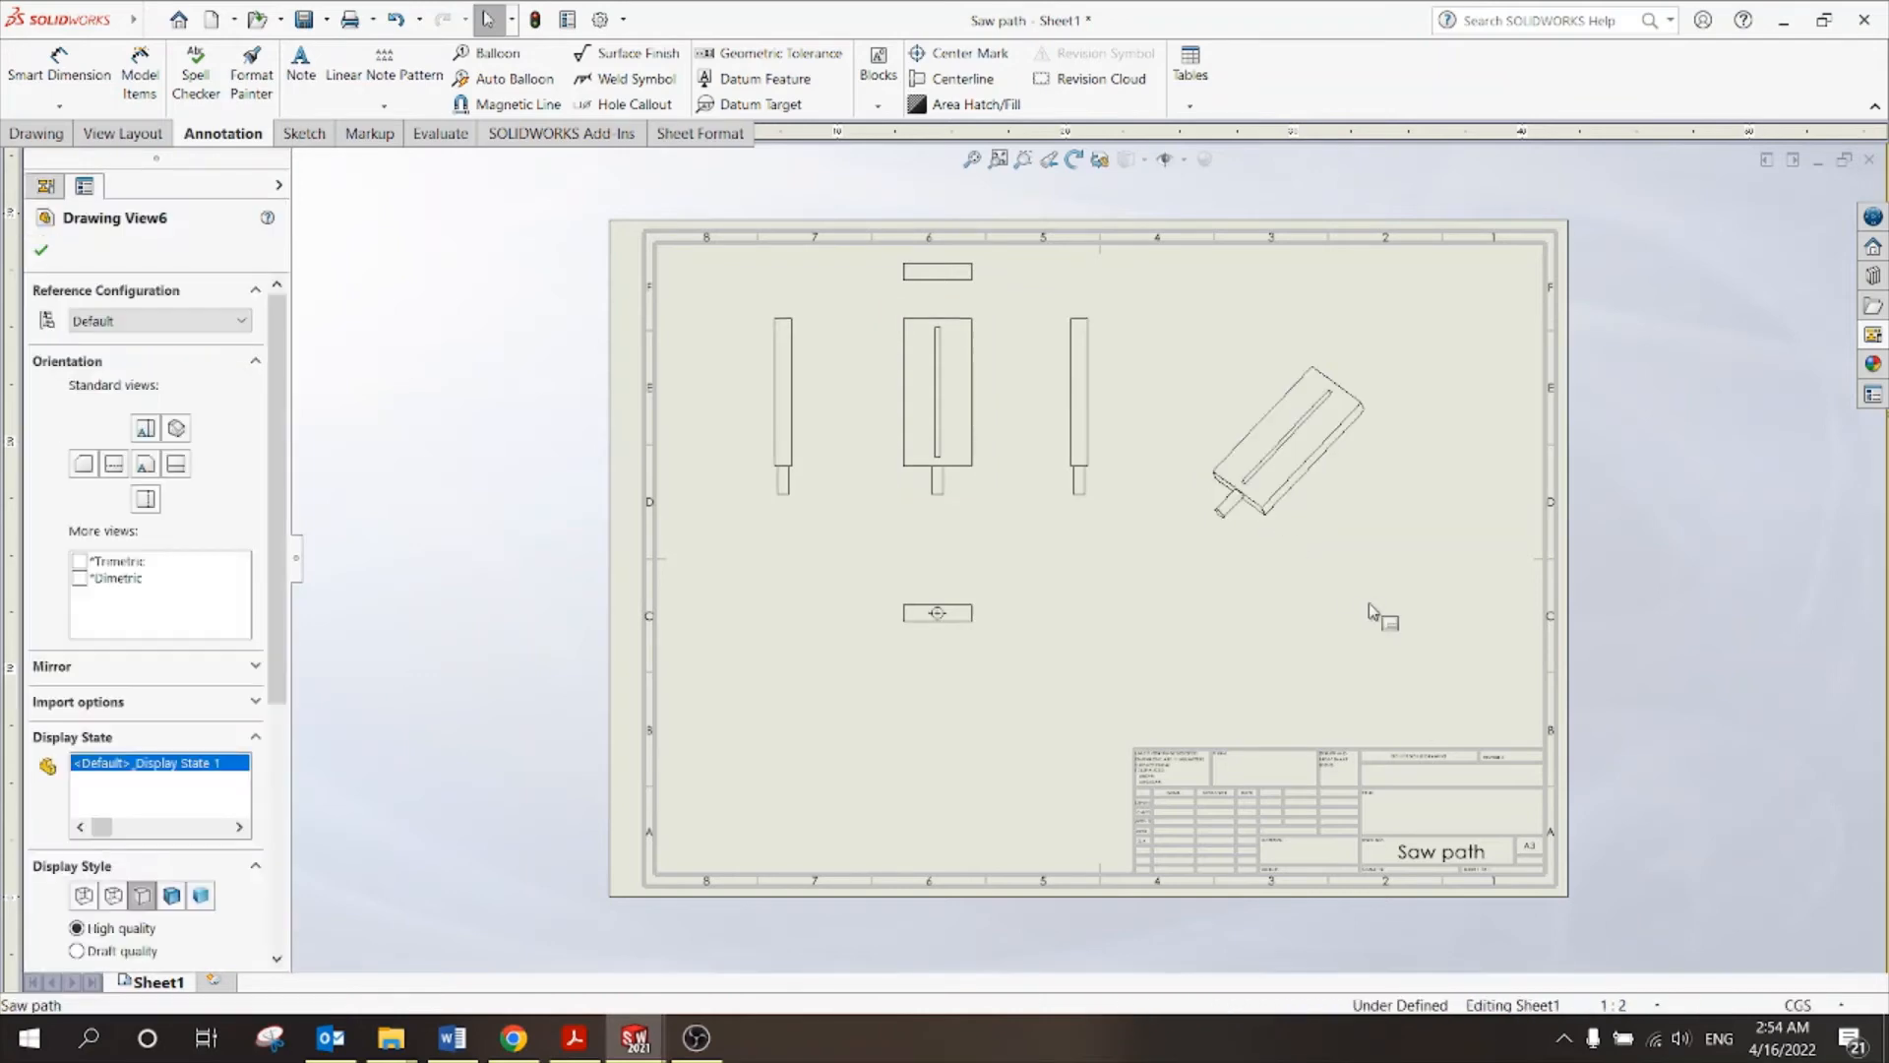
# Set the pictorial view's display style to Shaded With Edges.
pyautogui.click(1375, 504)
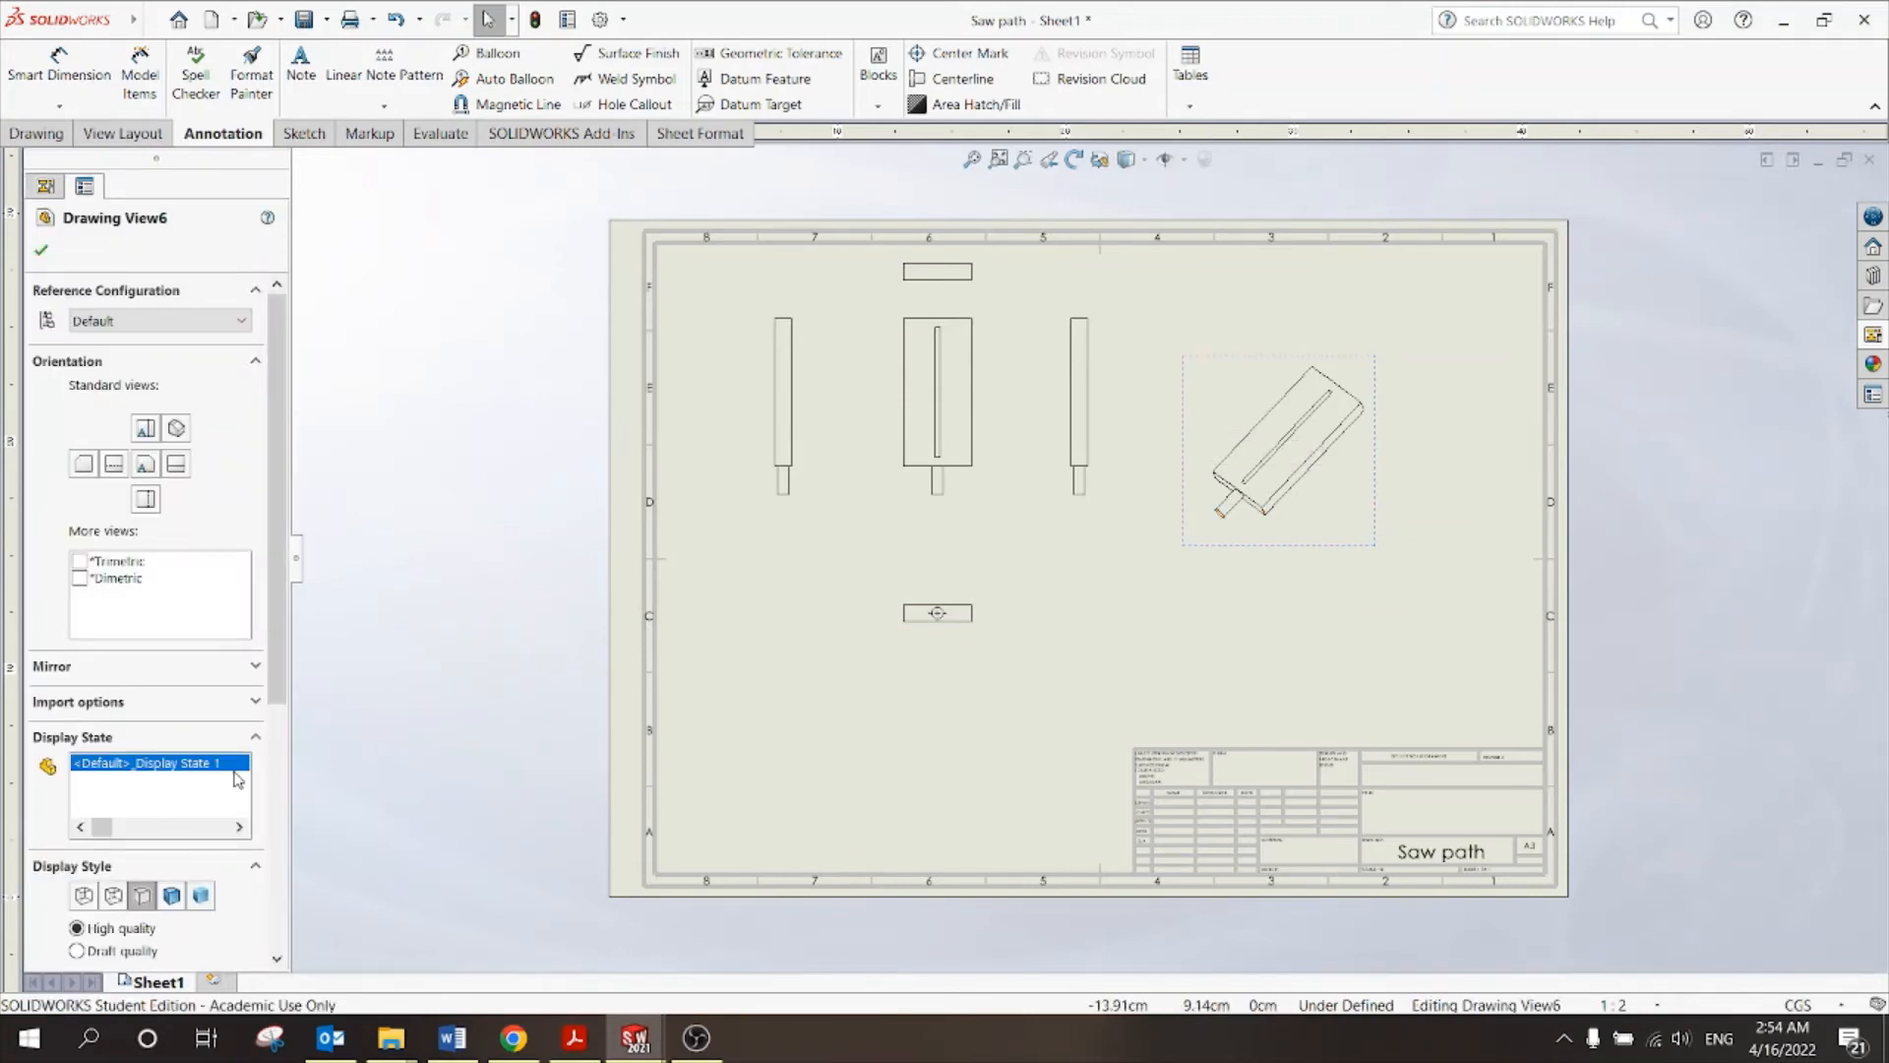
pyautogui.click(178, 899)
pyautogui.click(1410, 629)
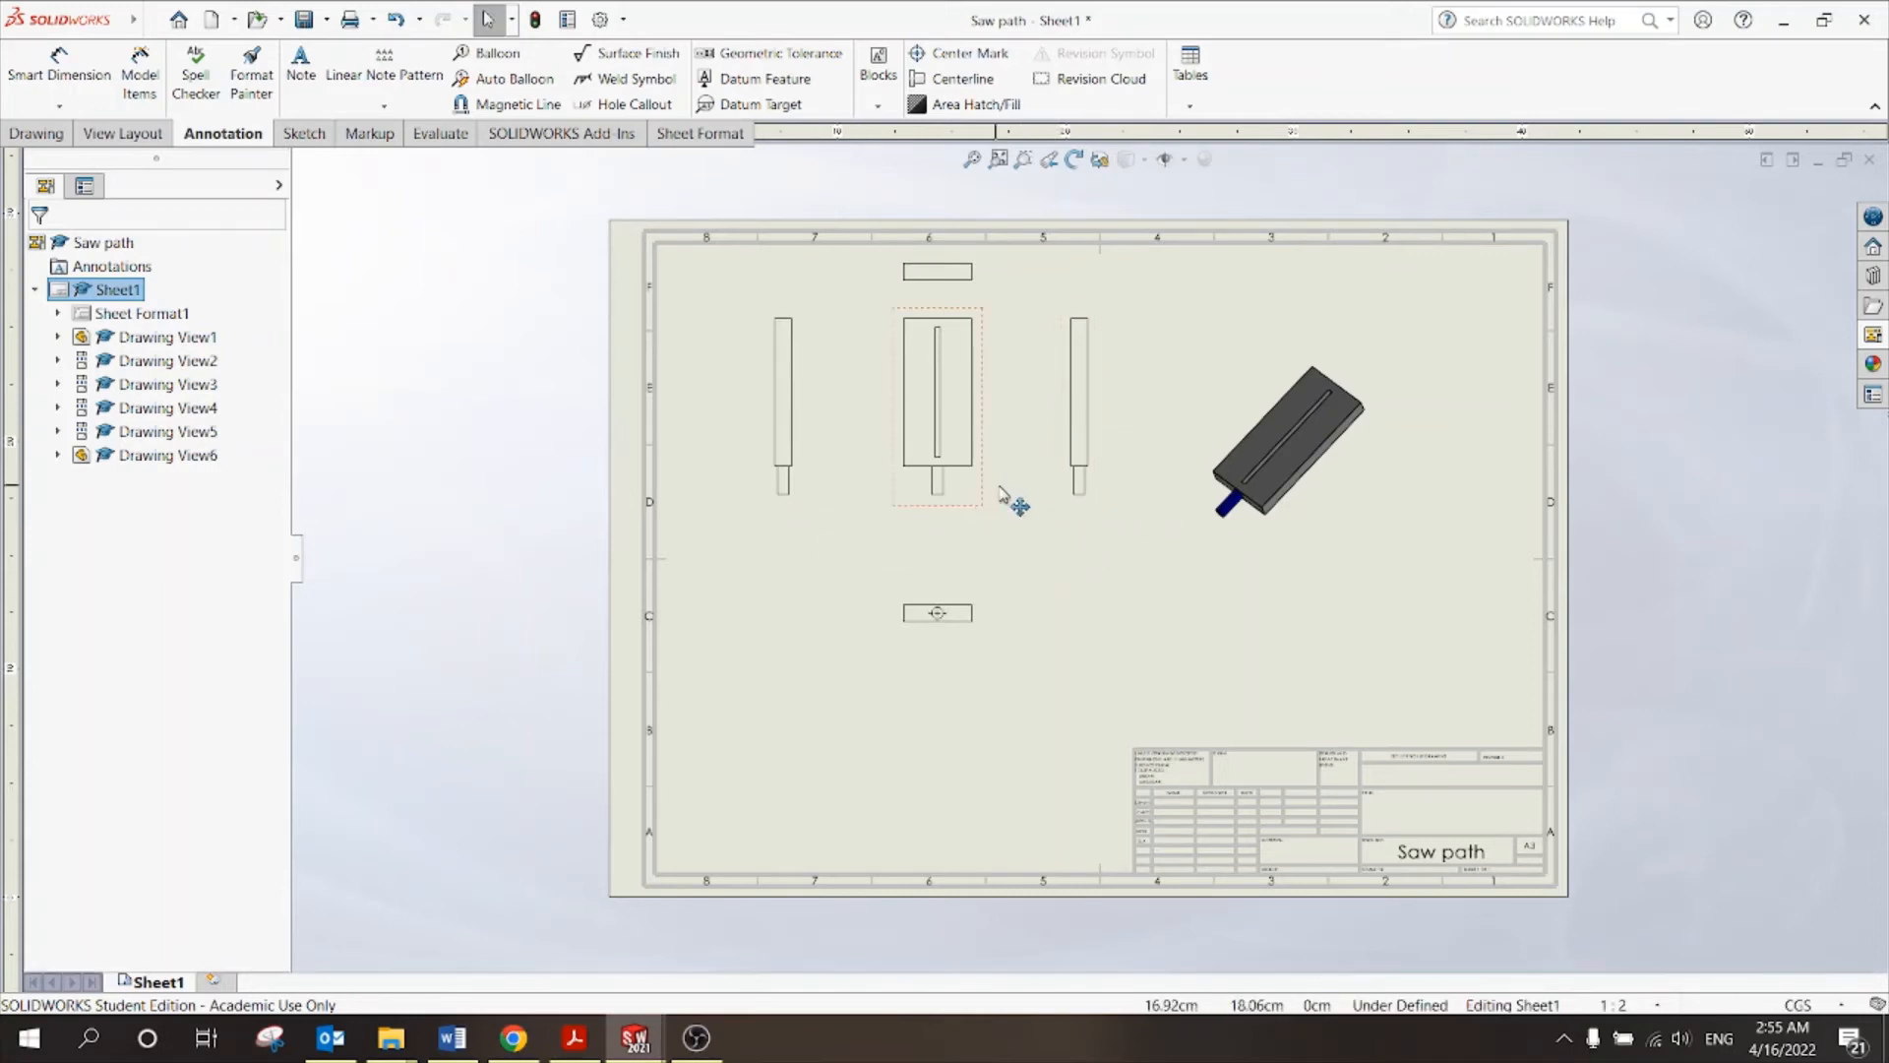
# Delete the projected side view between the slotted front view and the shaded isometric view.
pyautogui.click(1096, 504)
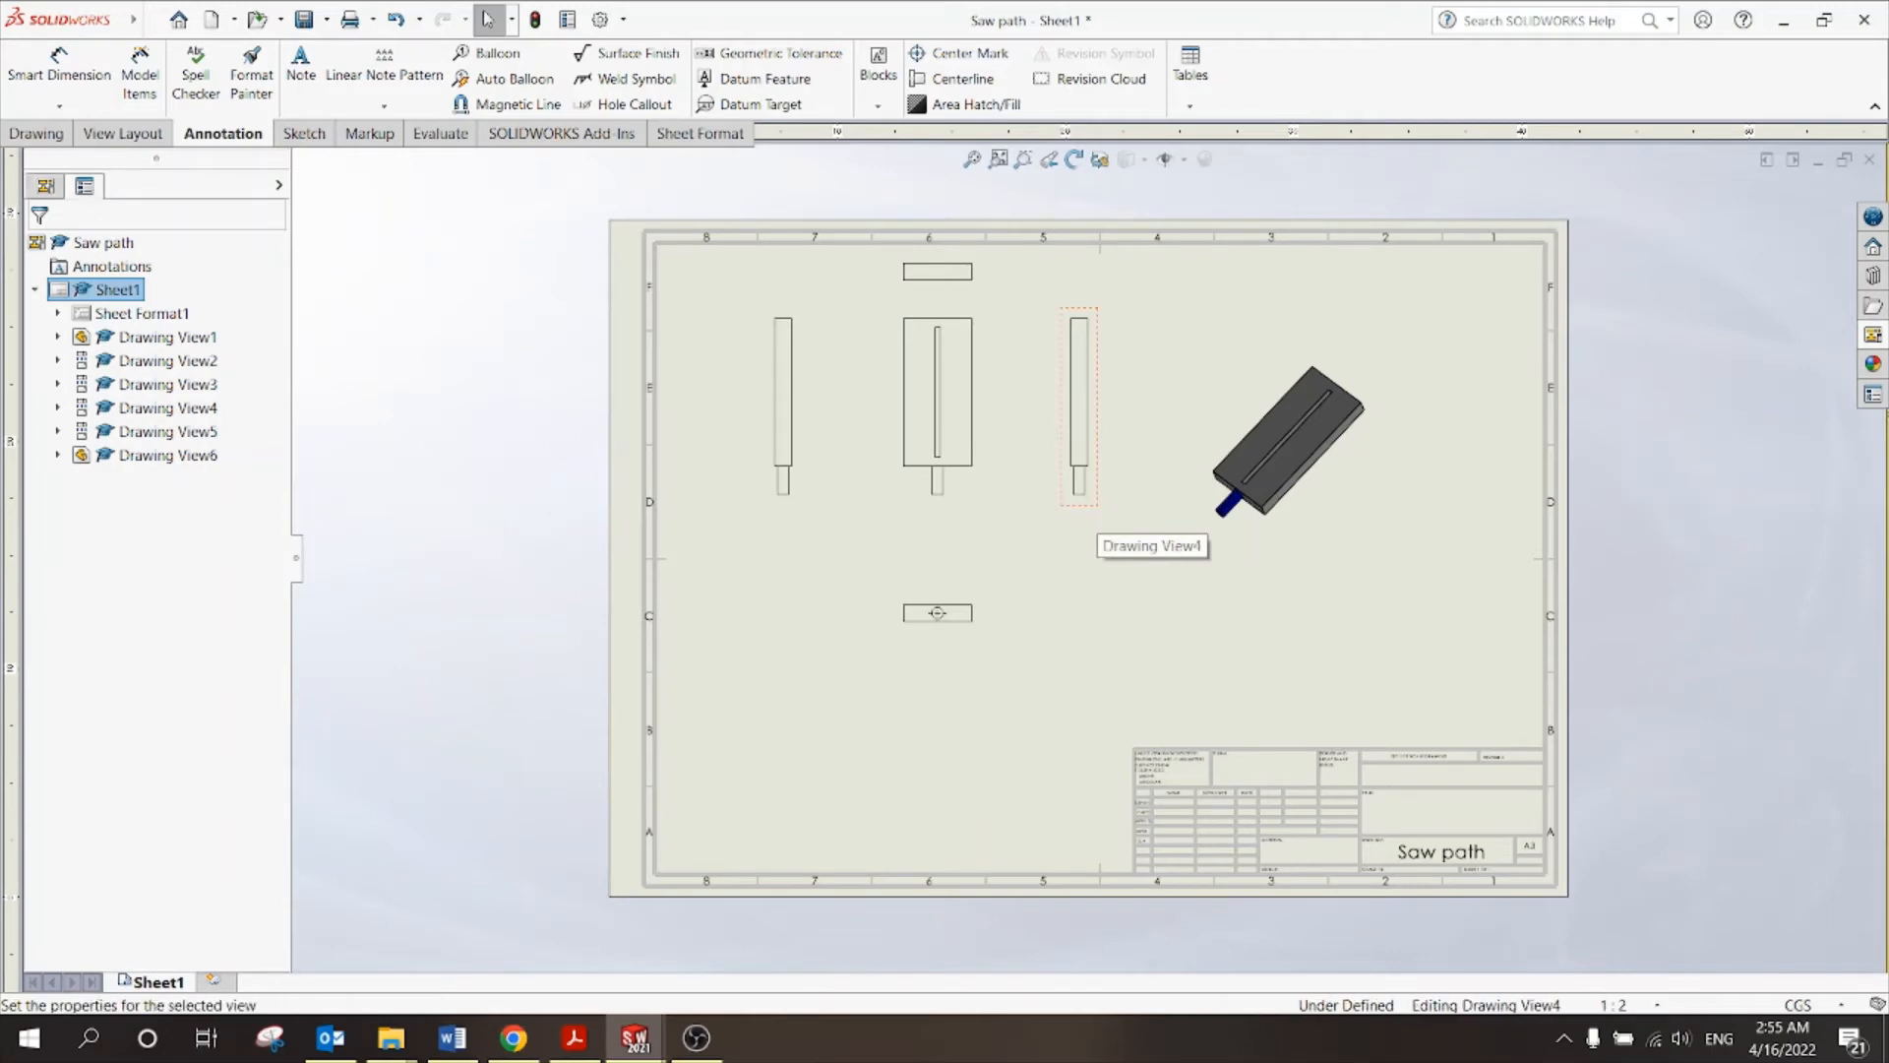
pyautogui.press('Delete')
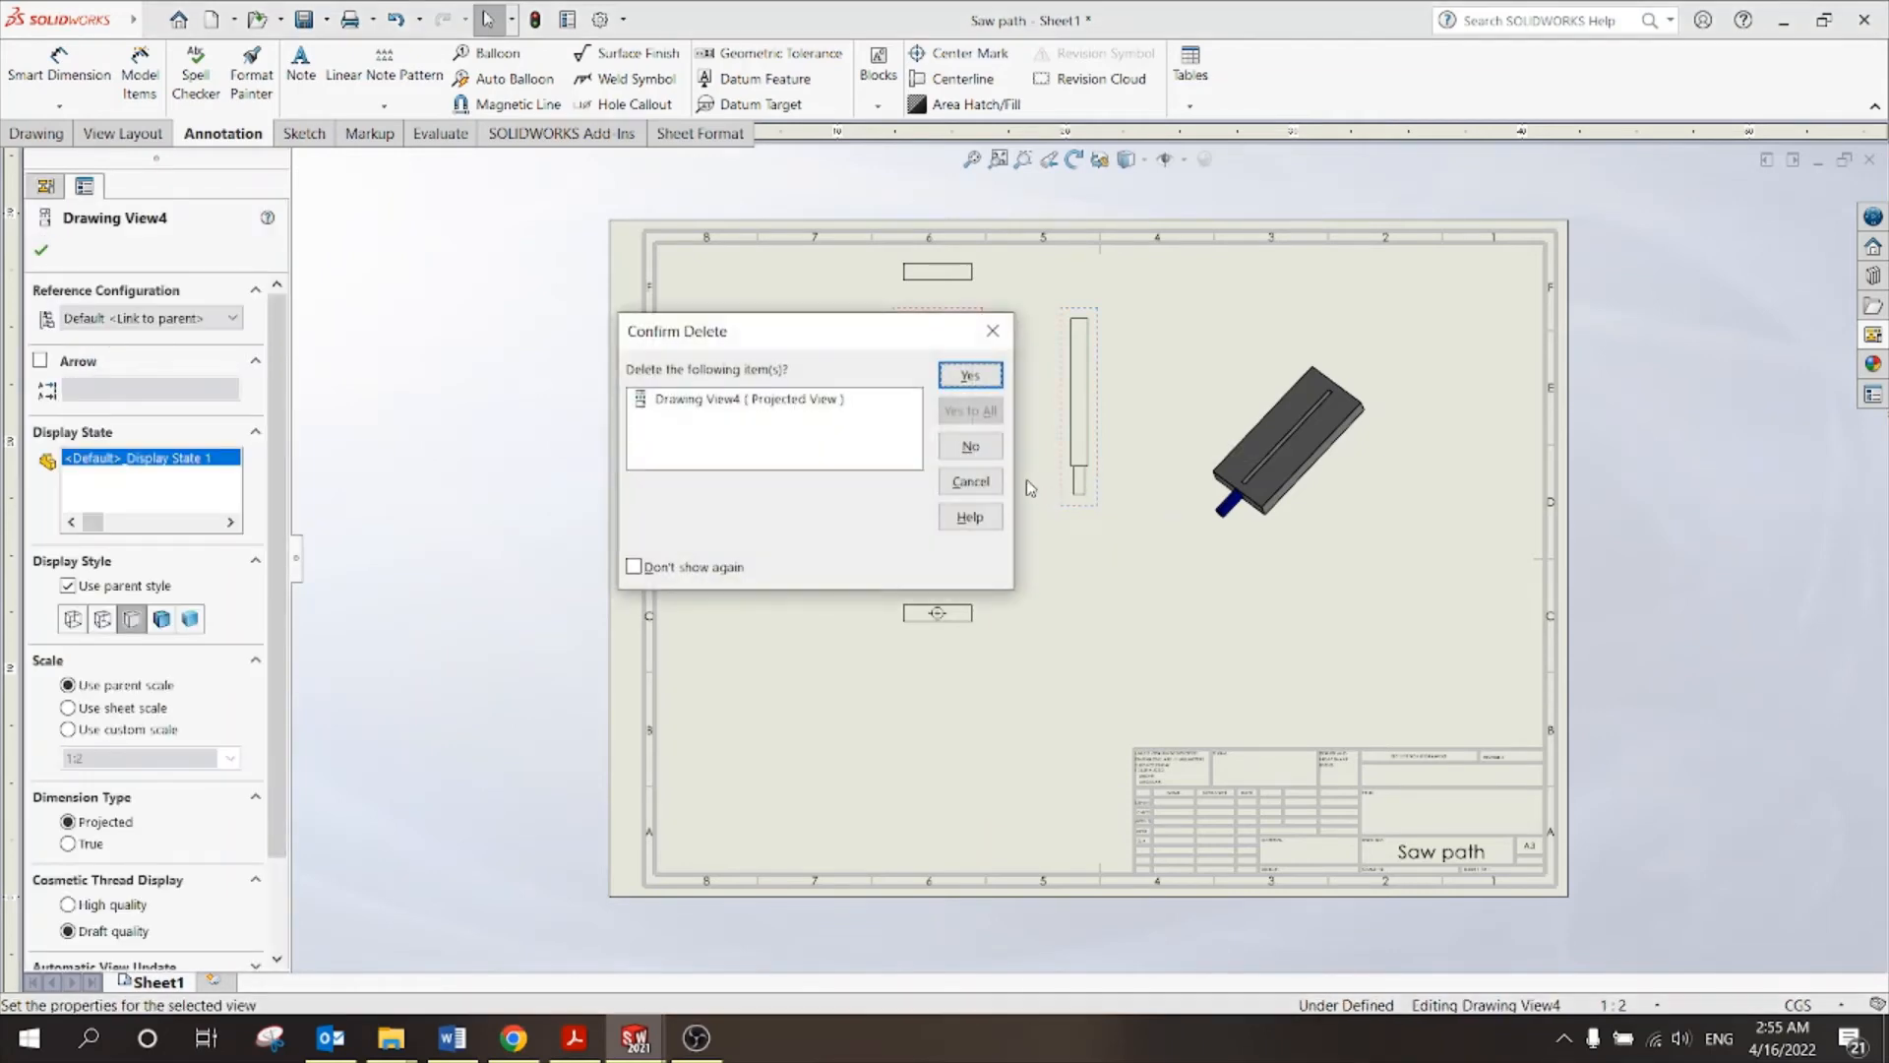
pyautogui.press('Return')
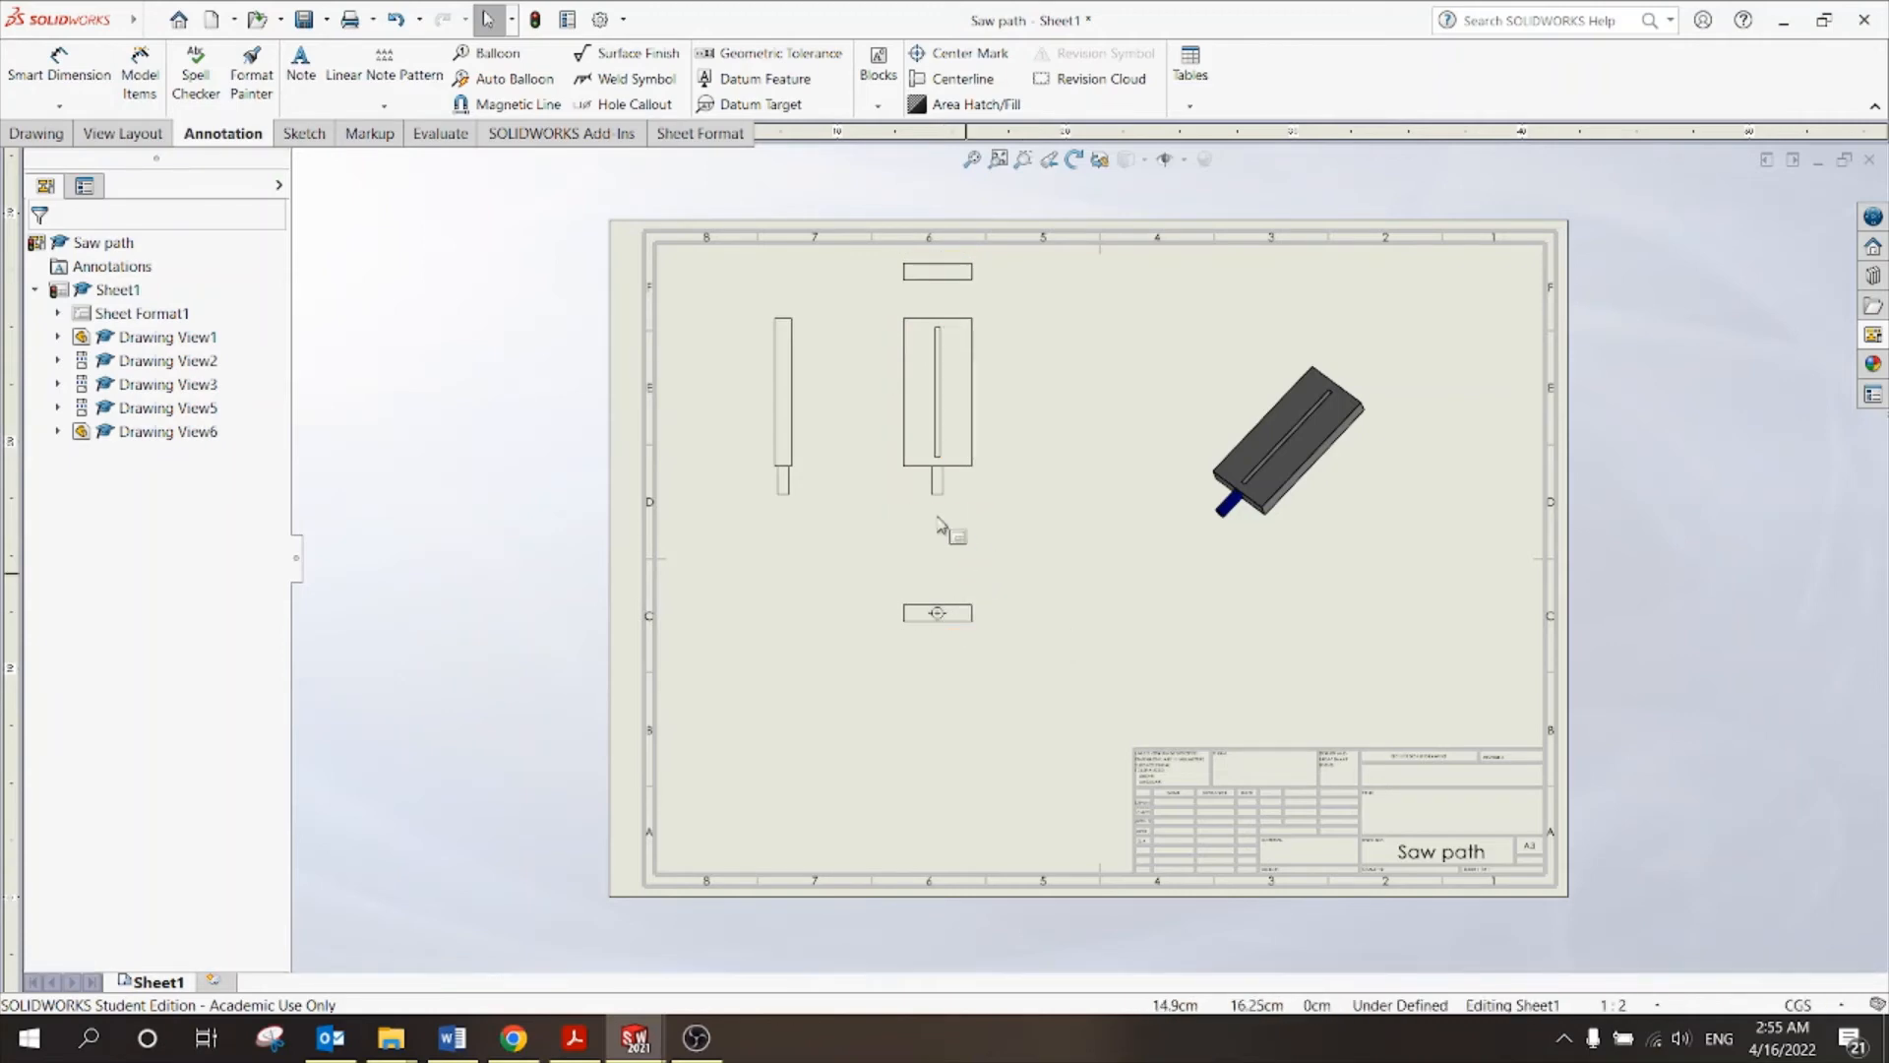
# Delete the projected view below the front view, the one showing the round stem end-on.
pyautogui.scroll(-5, 987, 591)
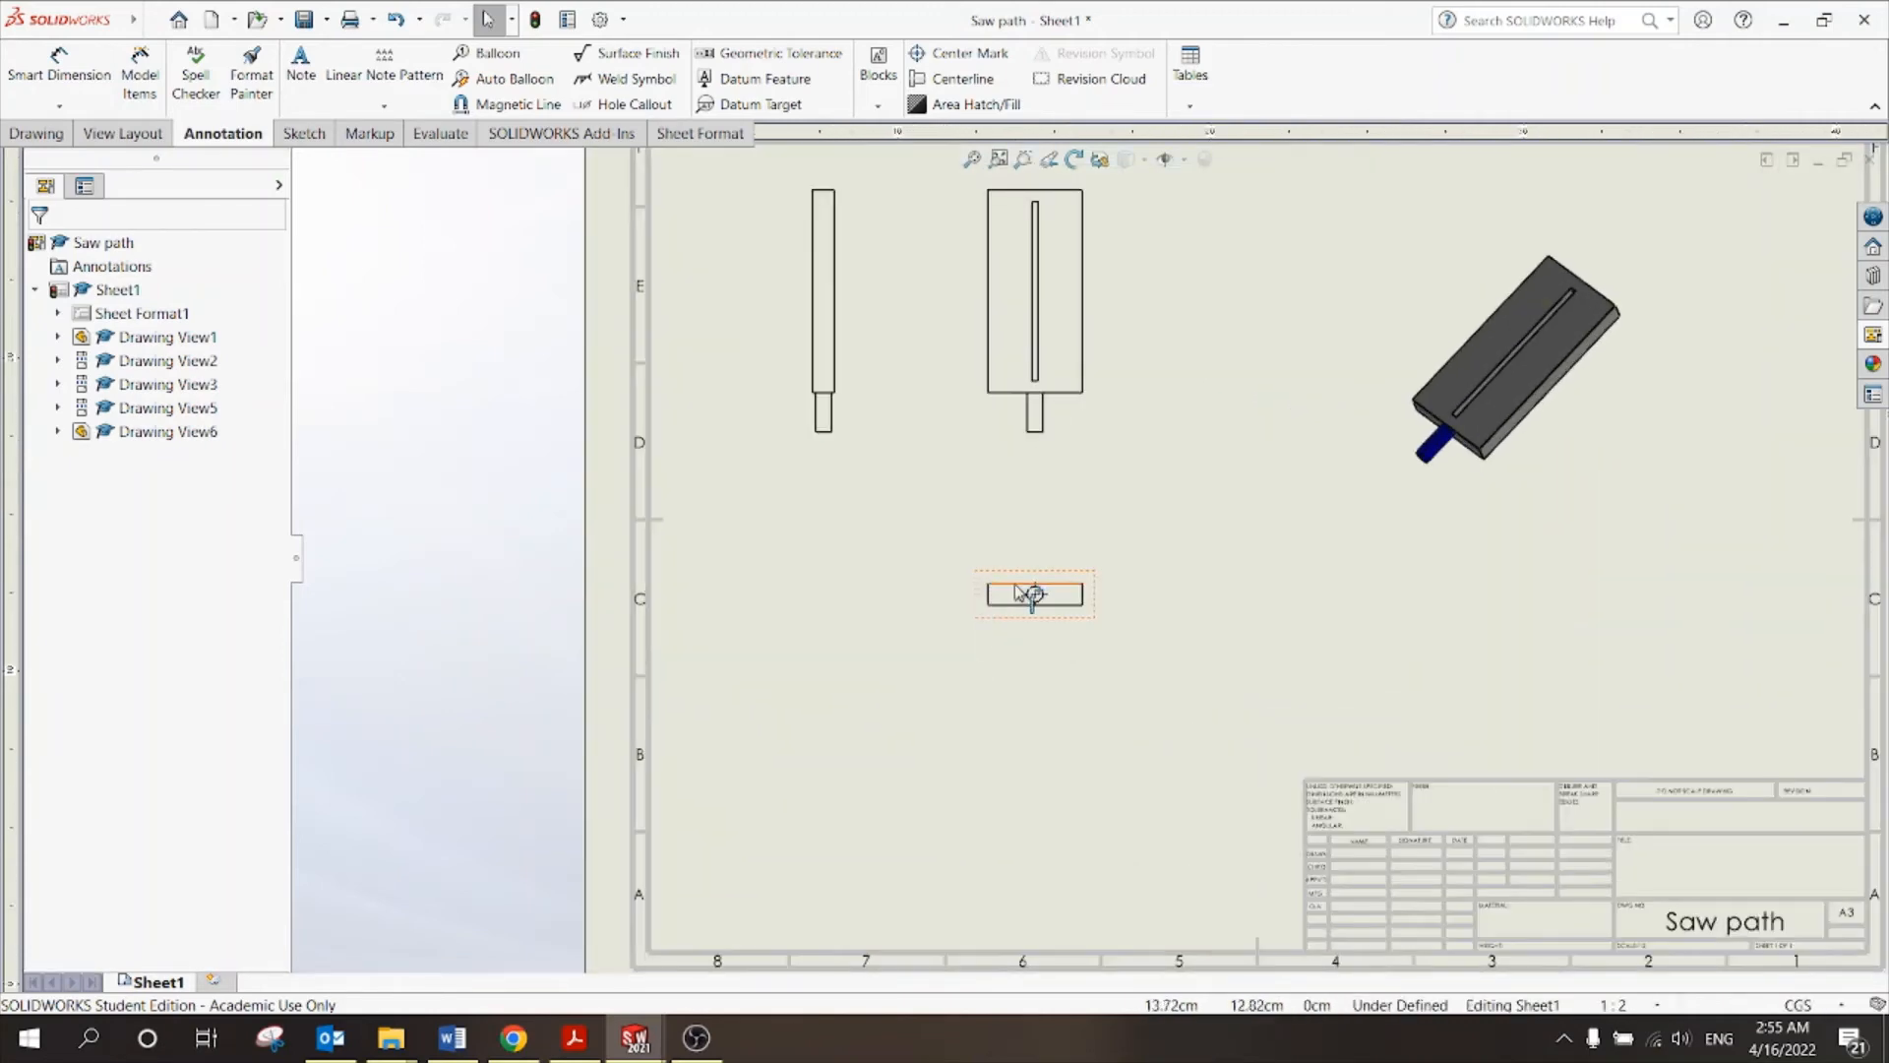
pyautogui.scroll(2, 1031, 593)
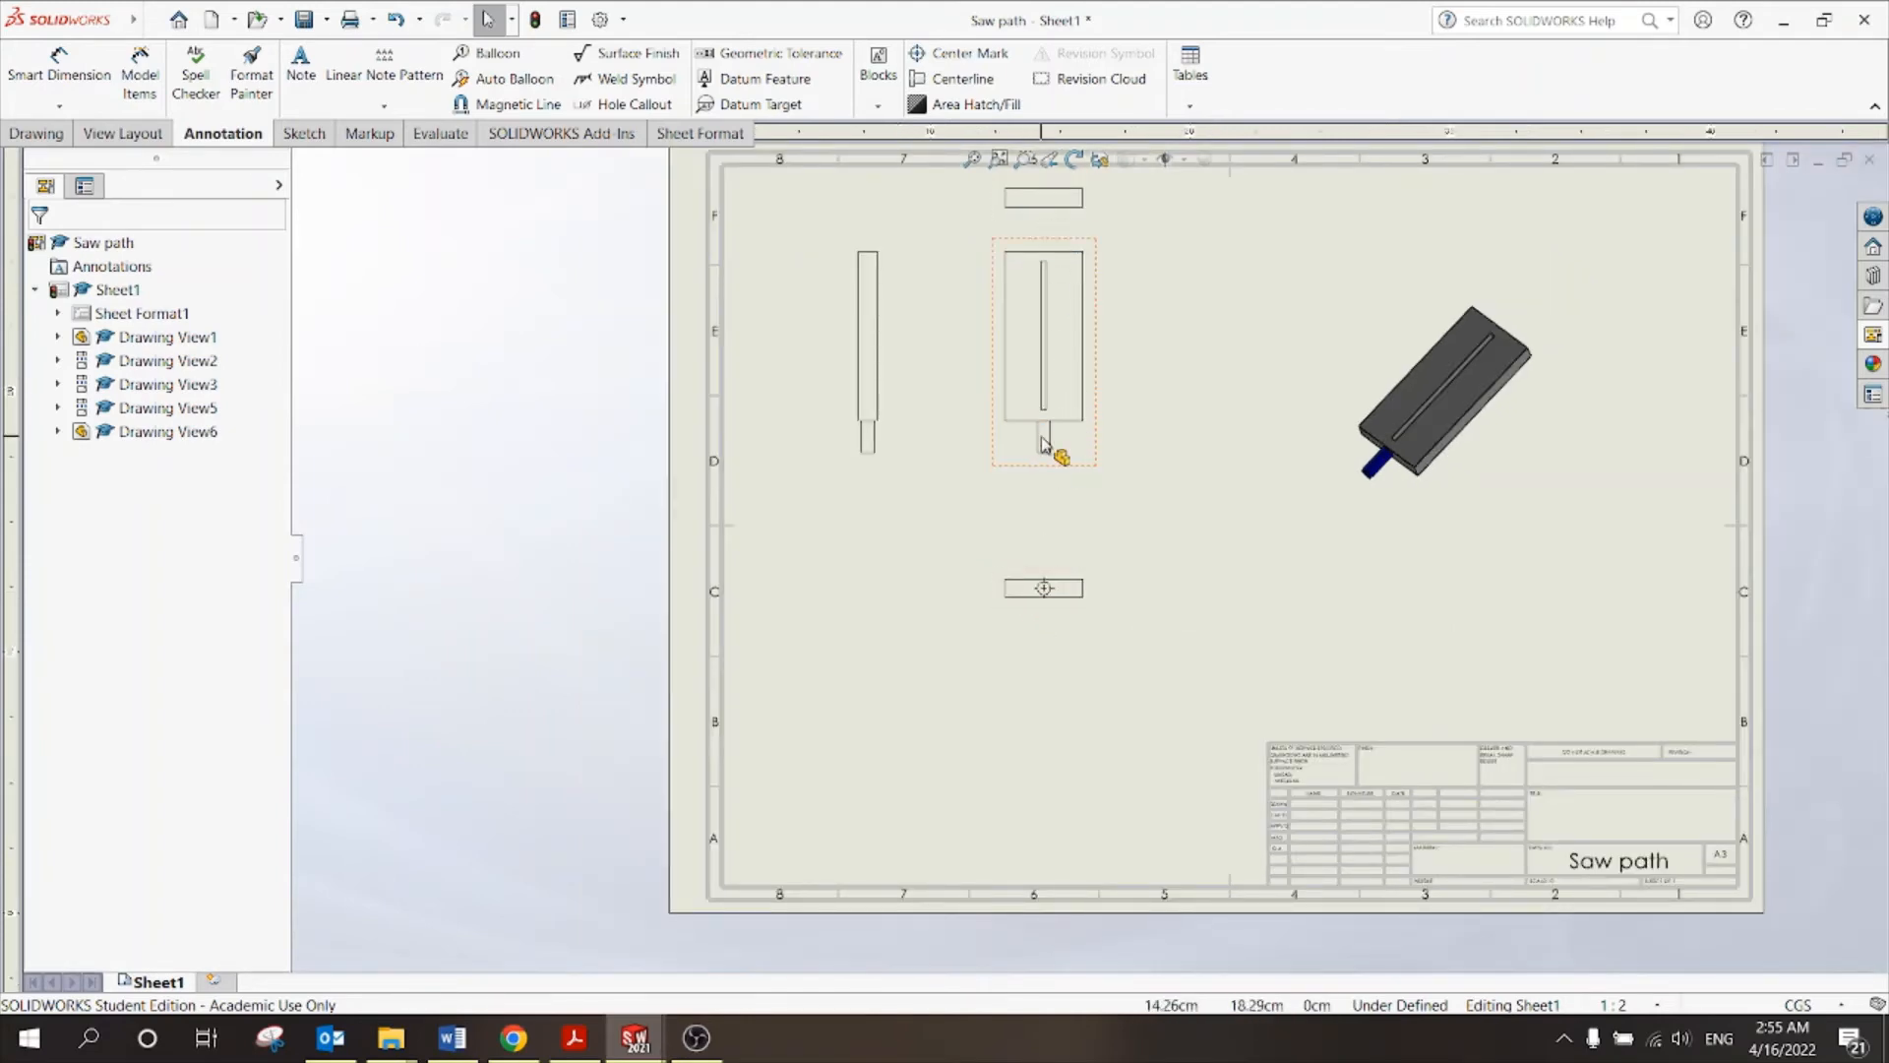
pyautogui.click(1090, 590)
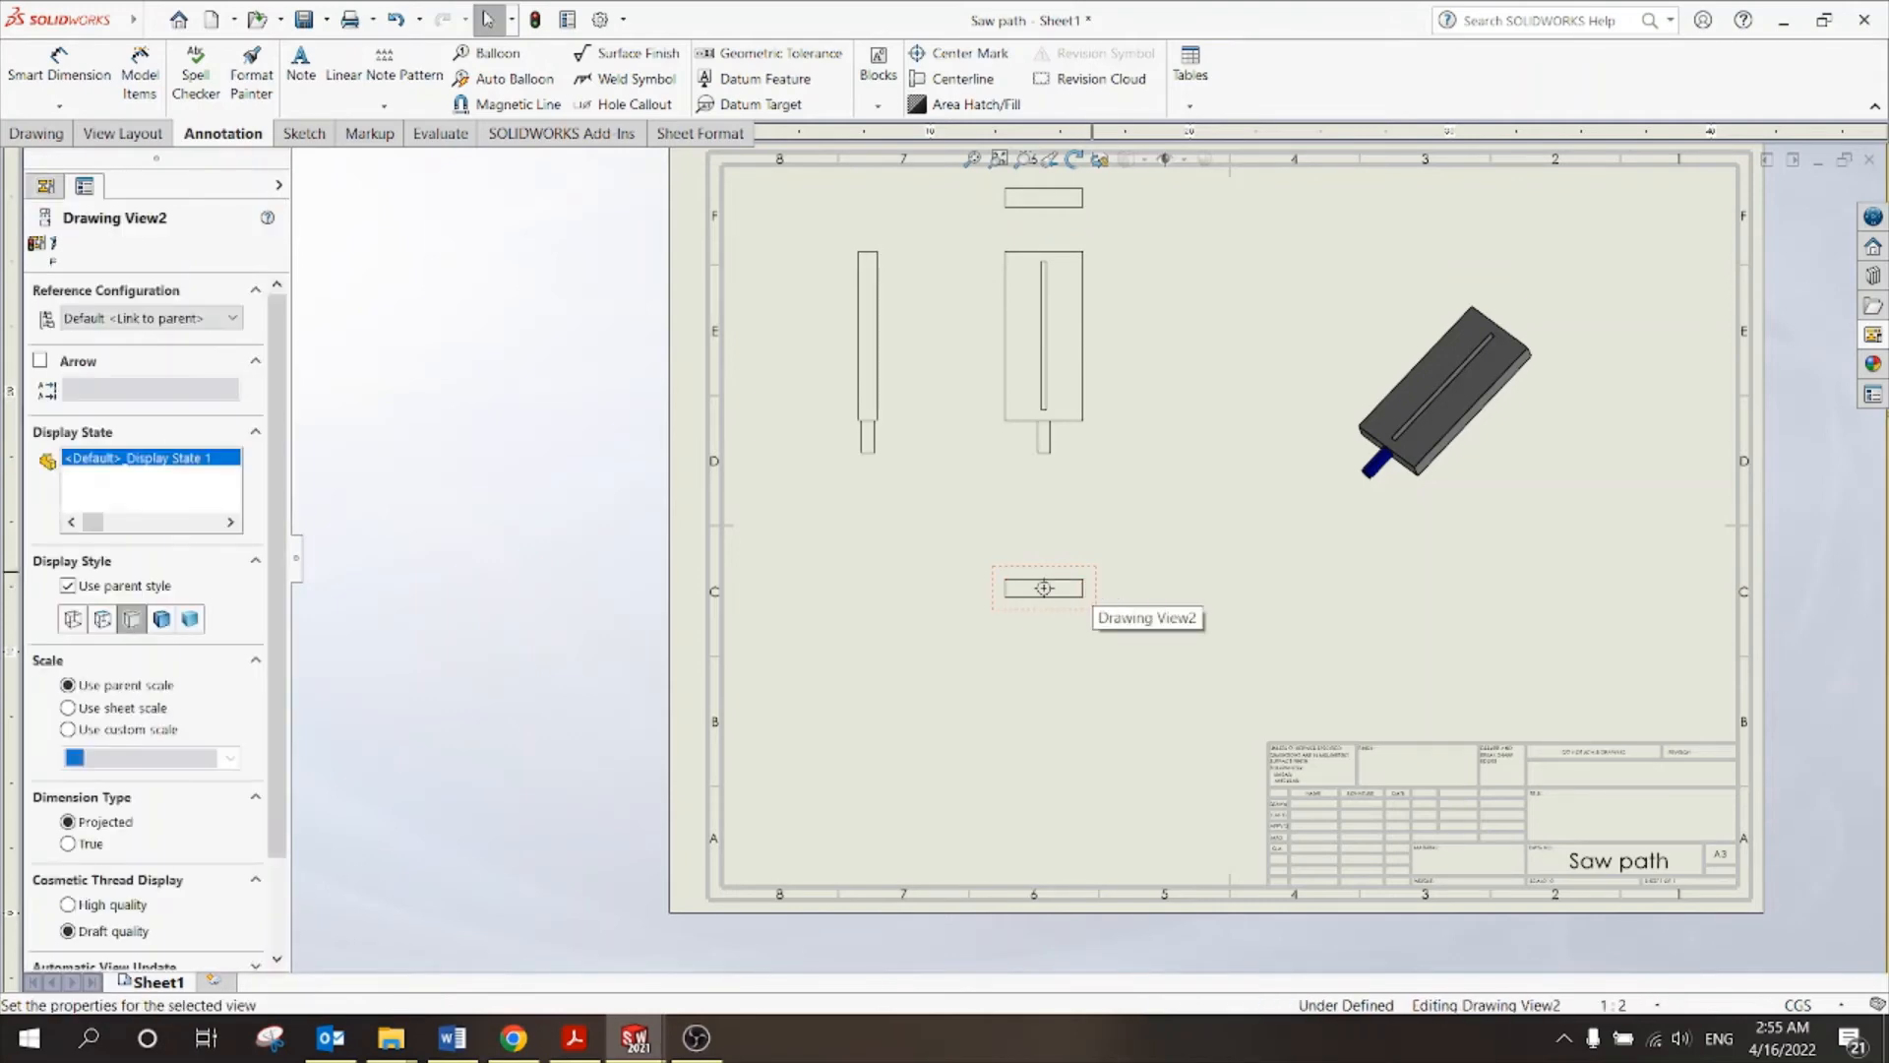
pyautogui.press('Delete')
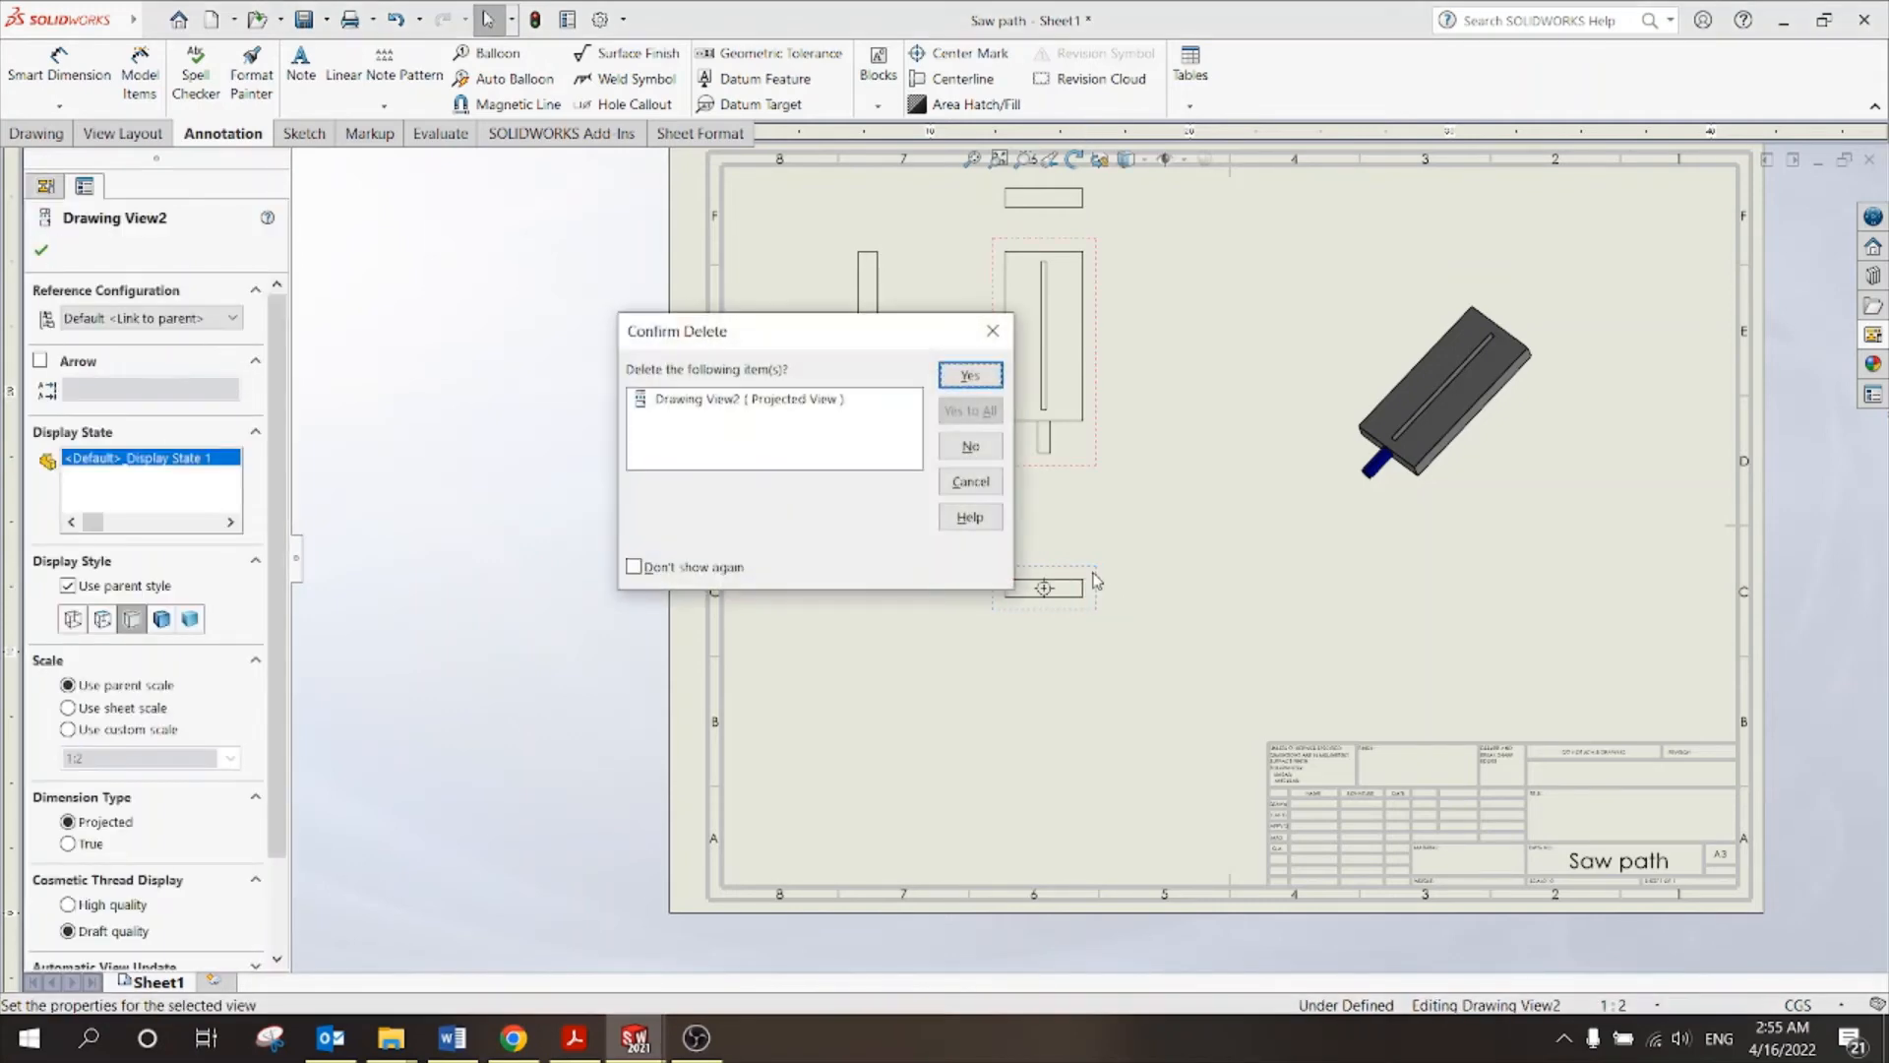
pyautogui.click(982, 375)
# Delete the projected top view above the slotted front view.
pyautogui.scroll(3, 1183, 557)
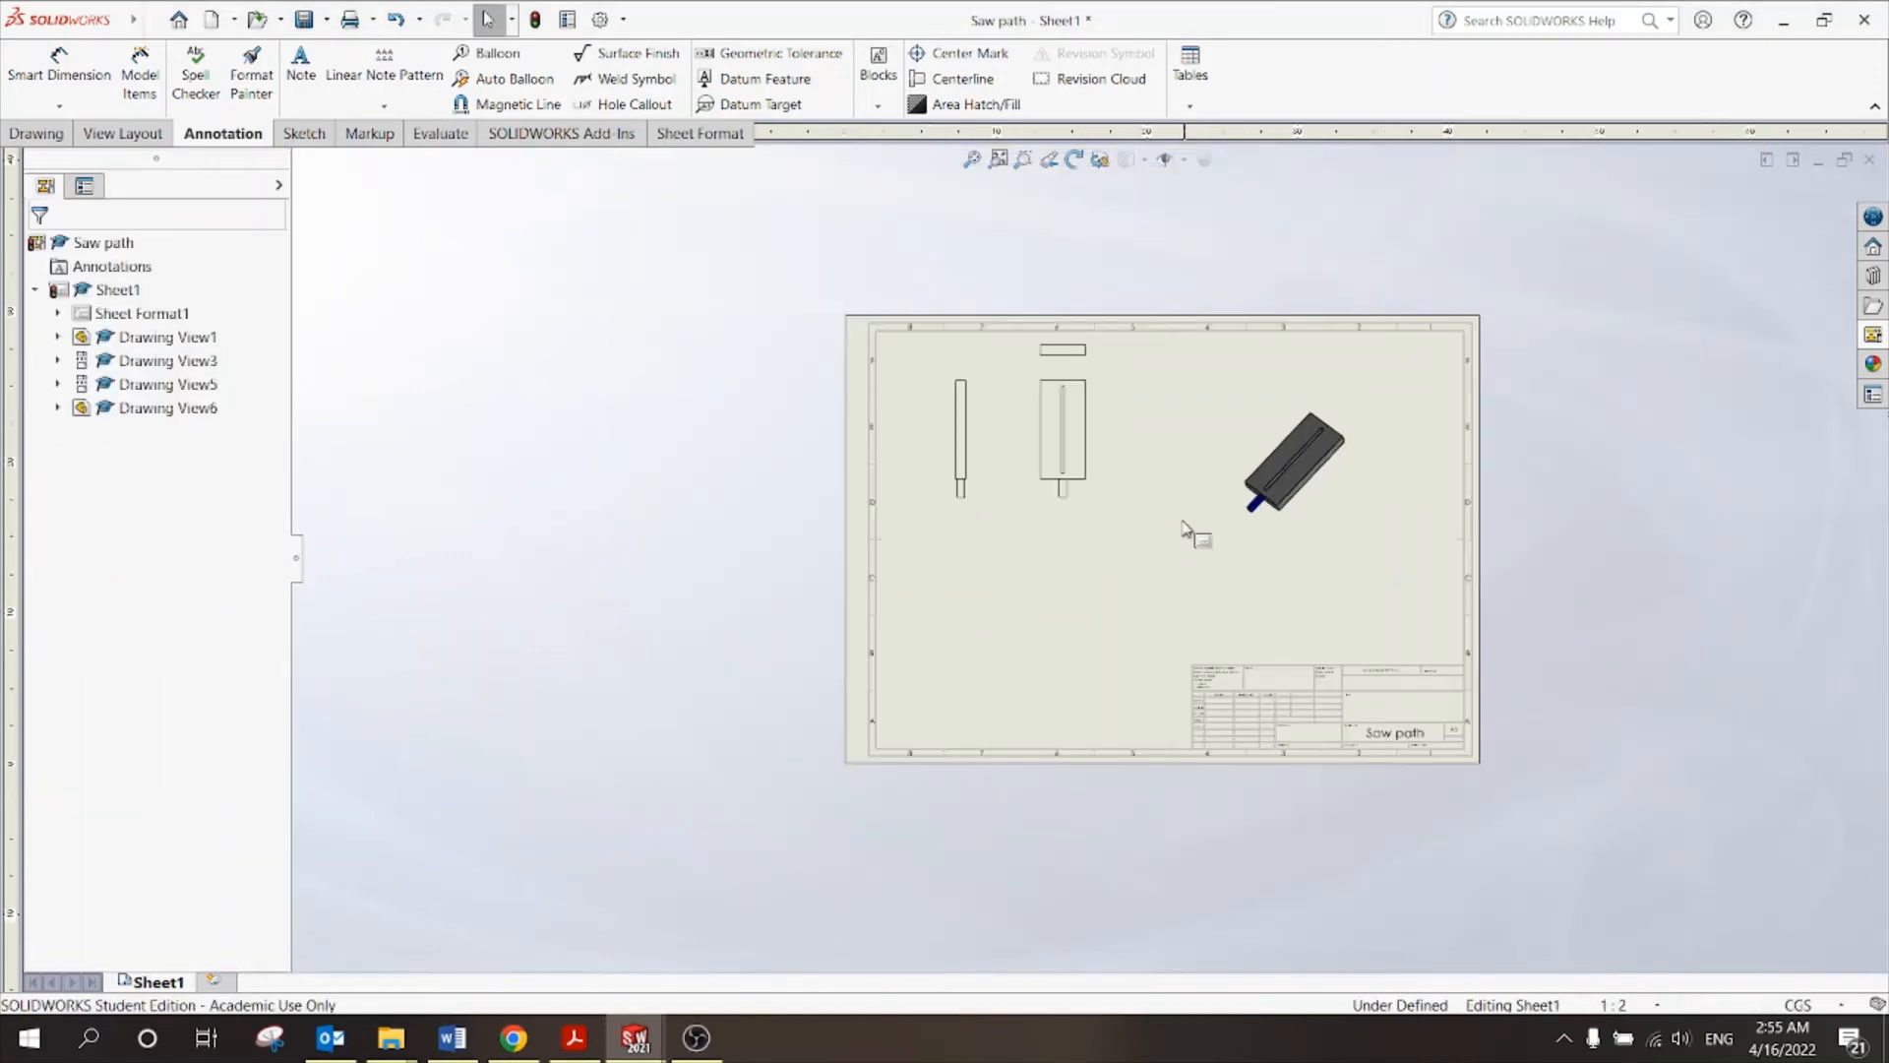
pyautogui.scroll(-1, 1115, 331)
pyautogui.scroll(-2, 1087, 335)
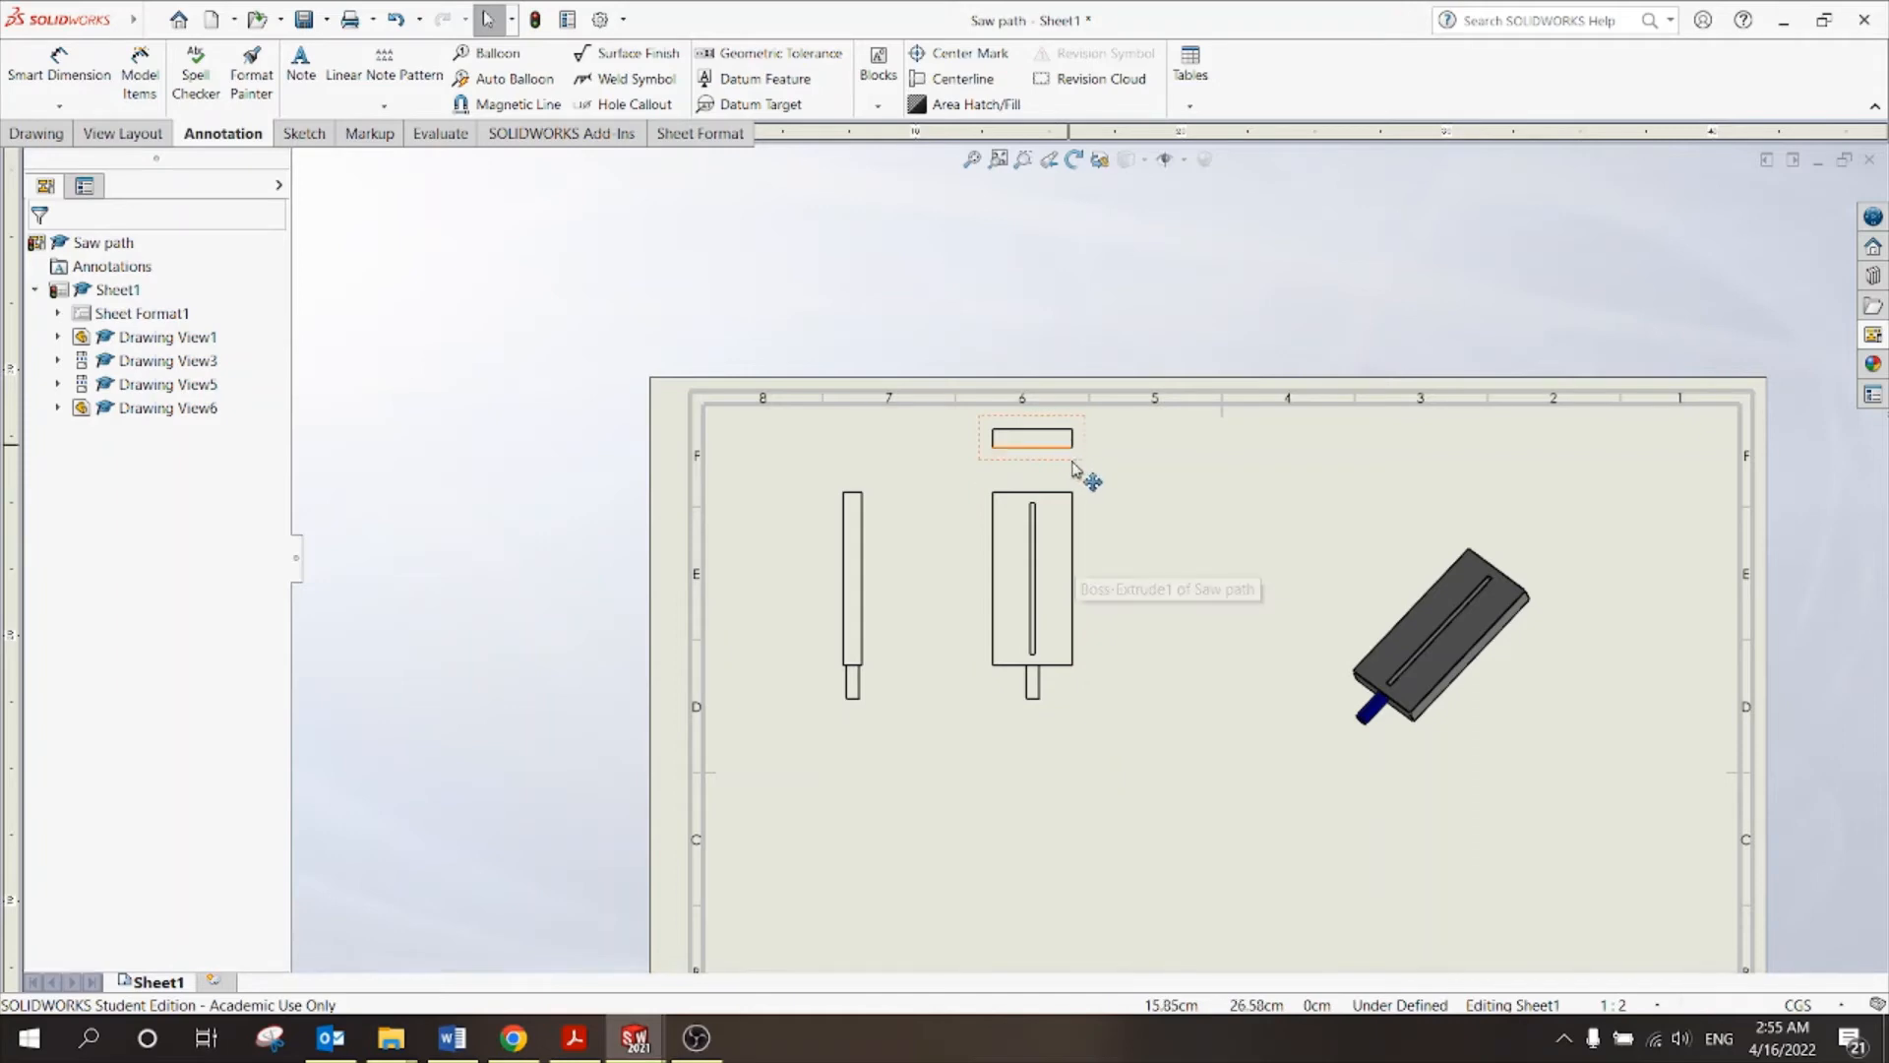
pyautogui.click(1077, 471)
pyautogui.press('Delete')
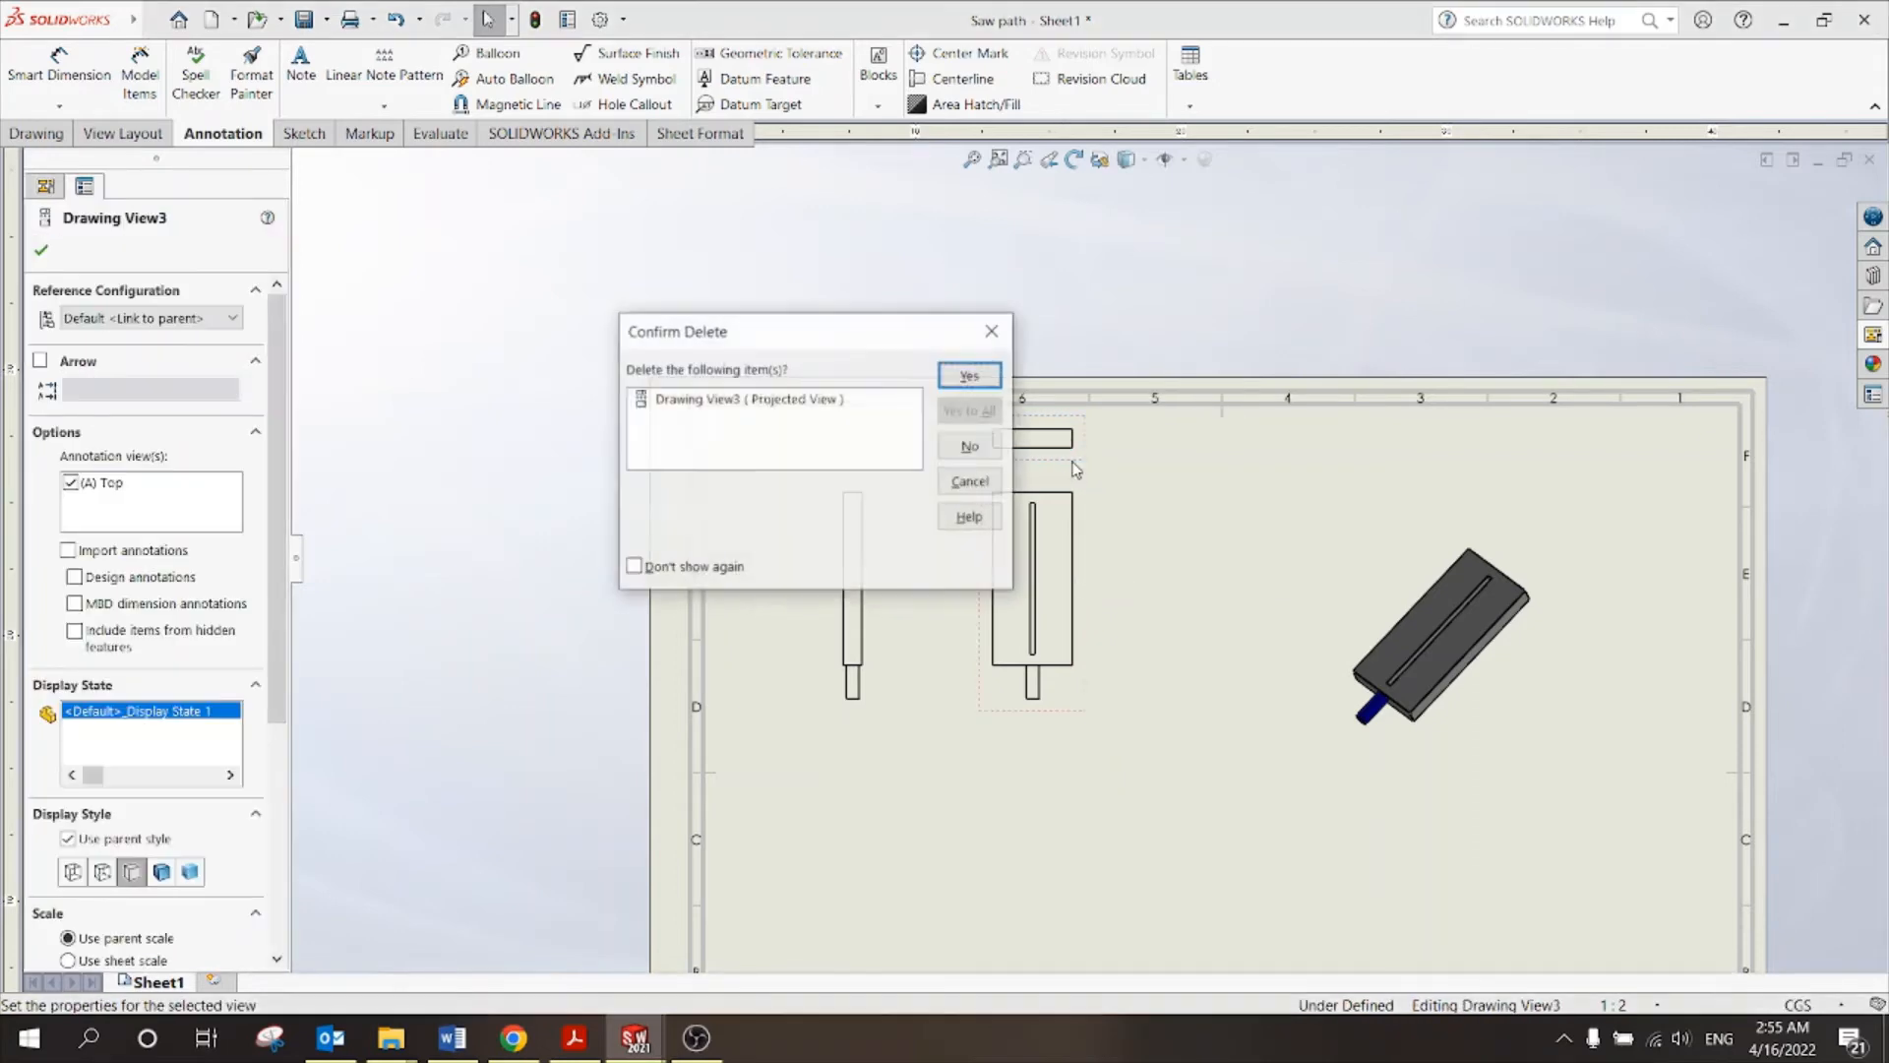
pyautogui.click(970, 377)
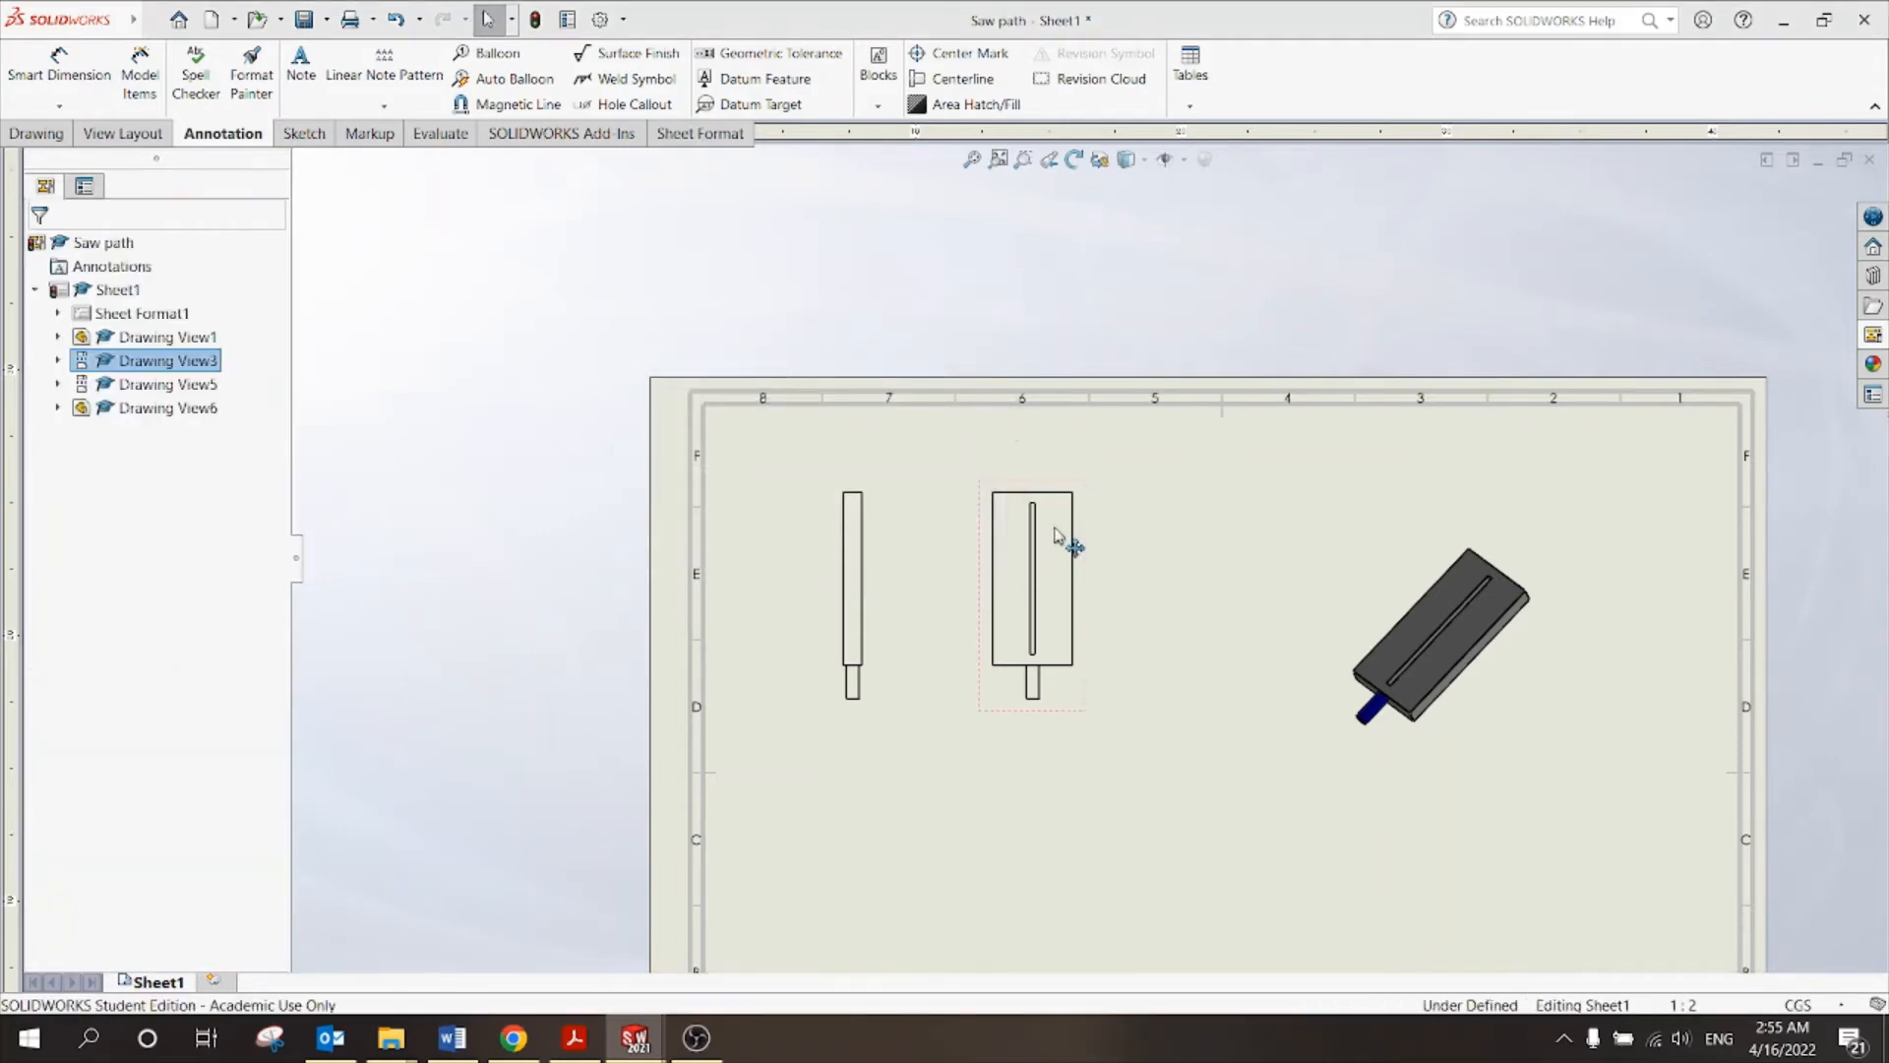
# Move the slotted front view down the sheet and closer to the isometric view.
pyautogui.moveTo(1087, 661)
pyautogui.mouseDown()
pyautogui.moveTo(1168, 717)
pyautogui.moveTo(1185, 764)
pyautogui.moveTo(1157, 733)
pyautogui.mouseUp()
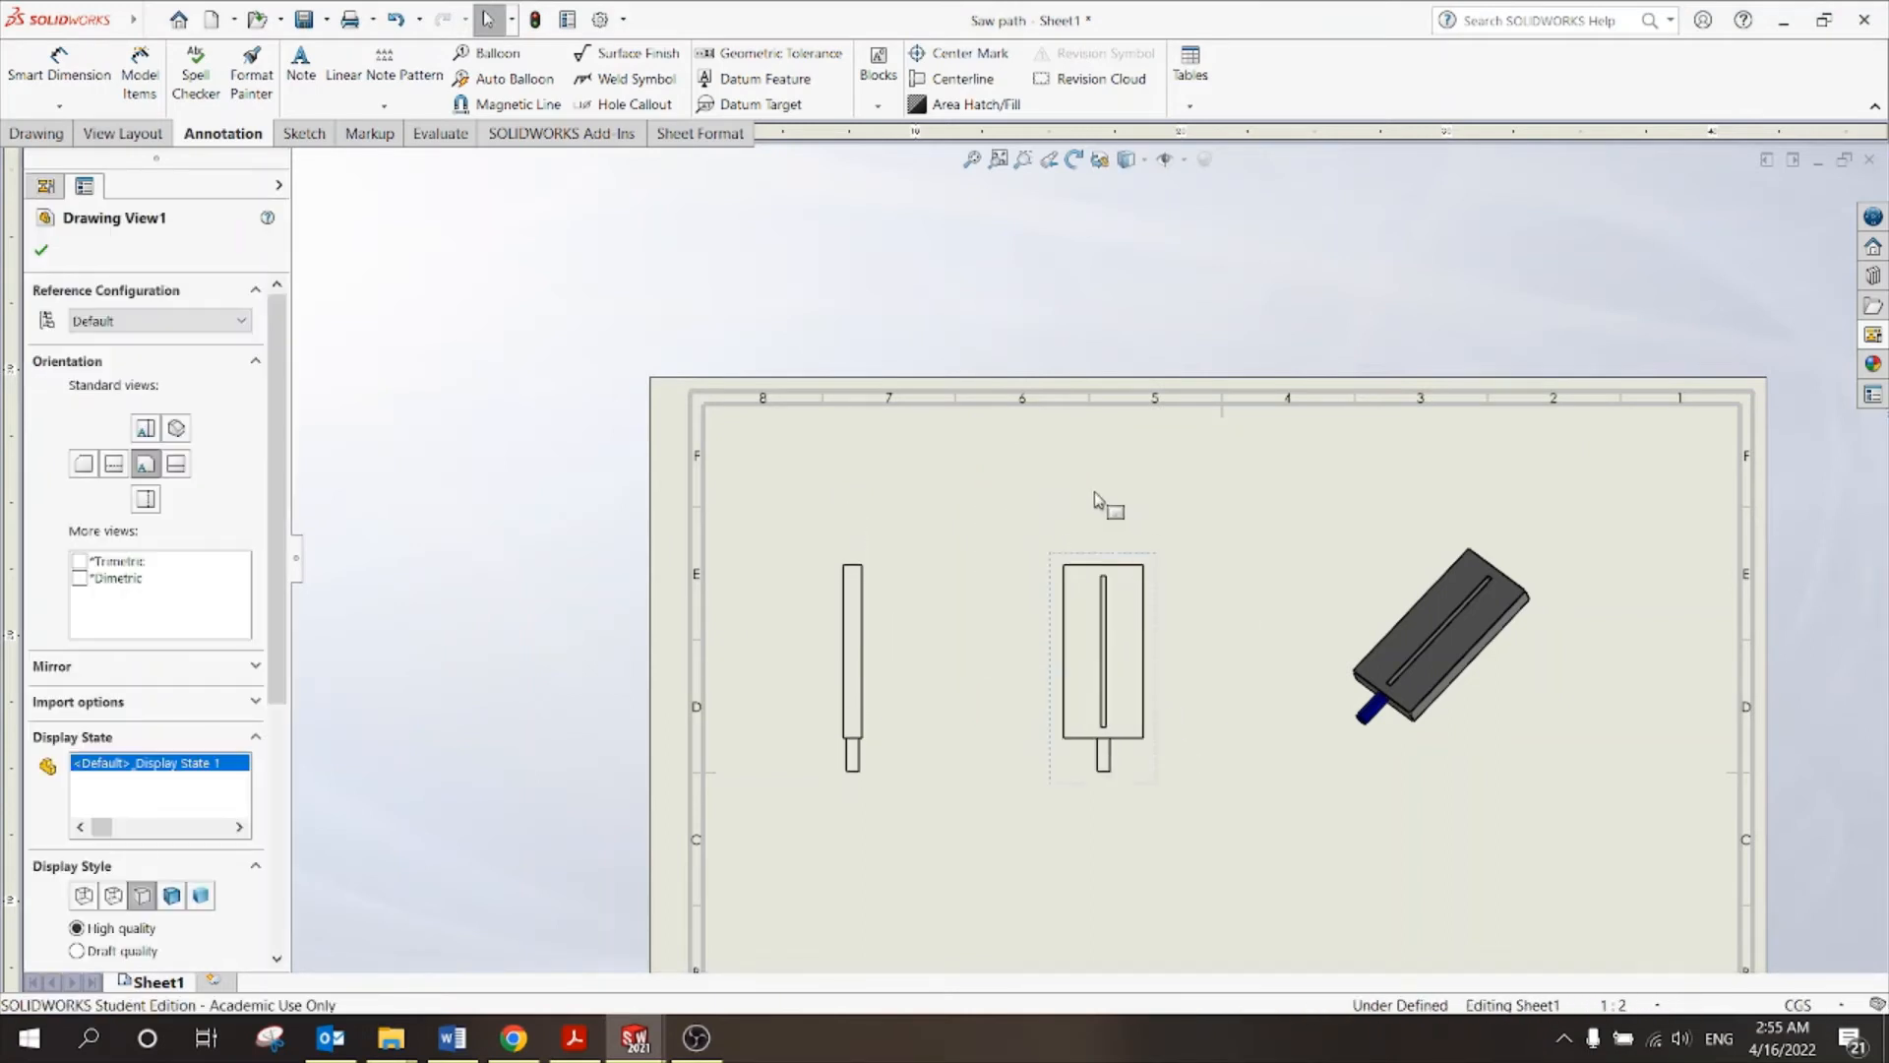
pyautogui.click(1094, 497)
pyautogui.scroll(3, 1095, 497)
pyautogui.scroll(-2, 1316, 646)
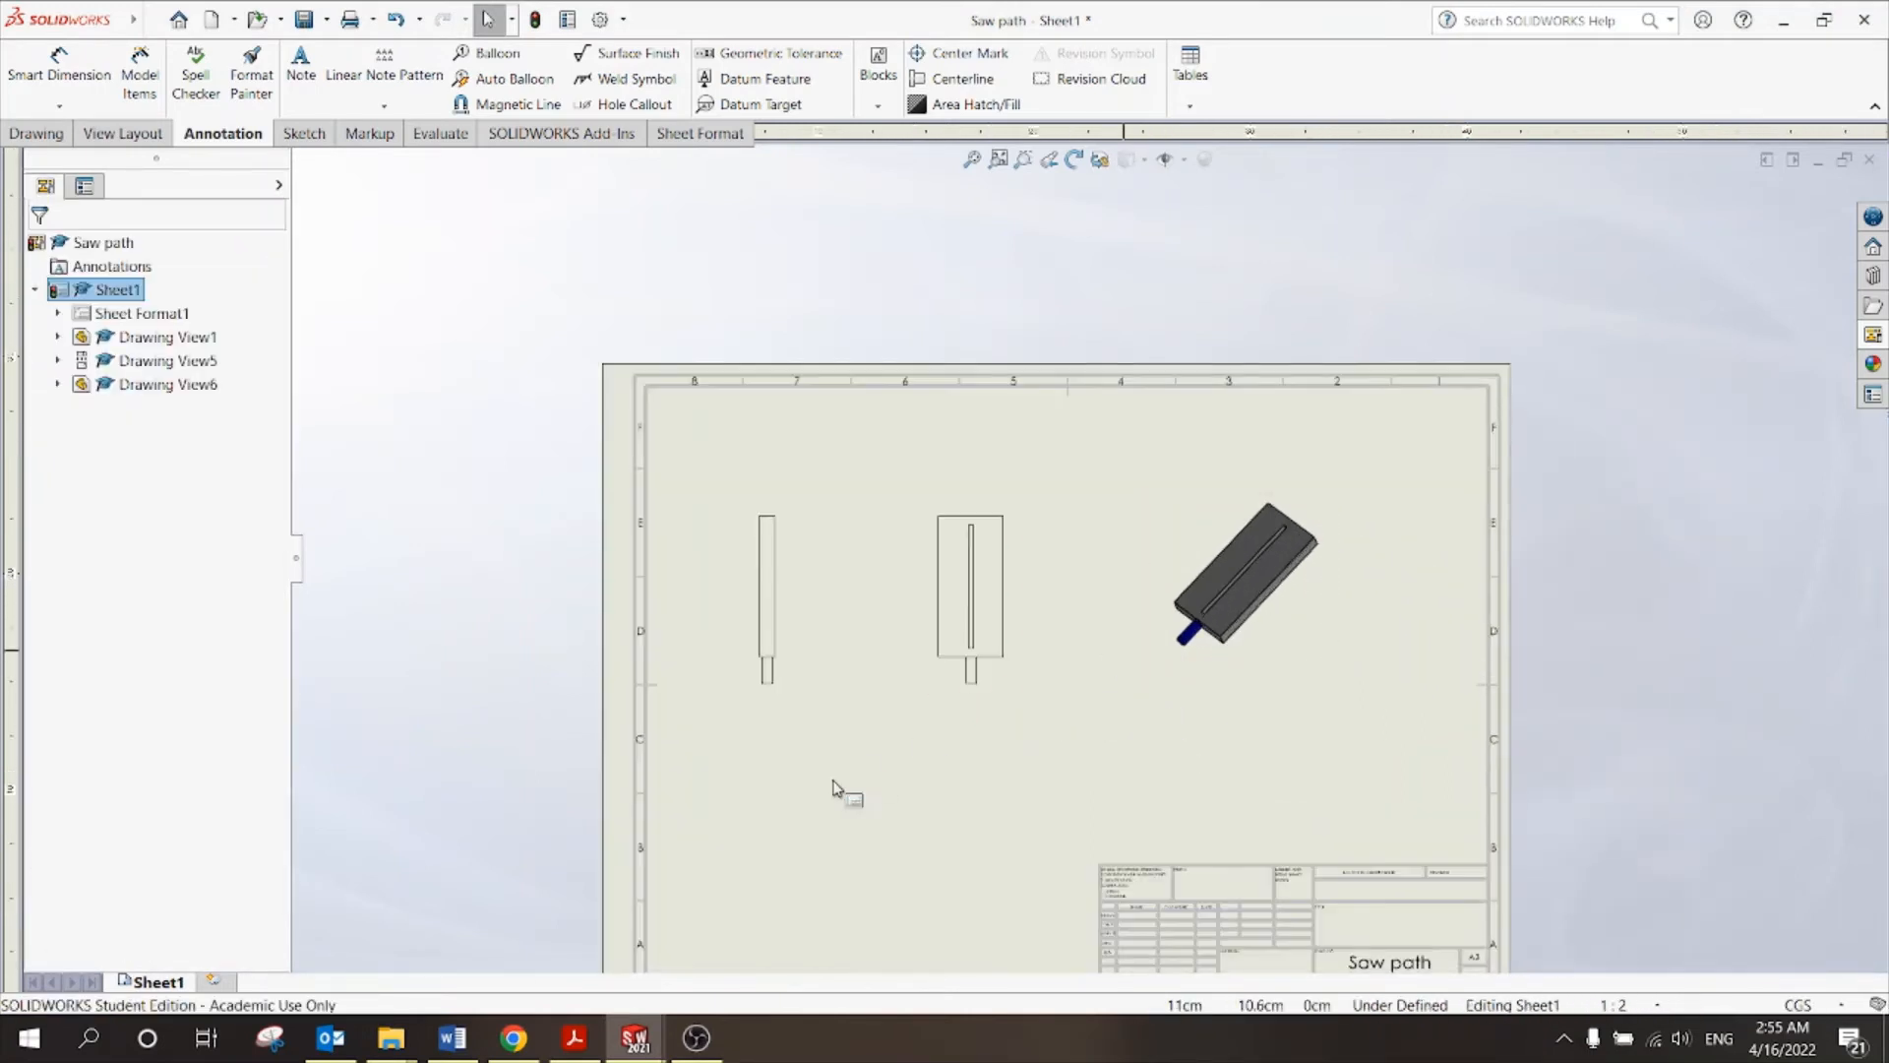
# Dimension the plate's overall width above the front view and its height beside it.
pyautogui.scroll(-2, 878, 640)
pyautogui.scroll(-2, 1666, 570)
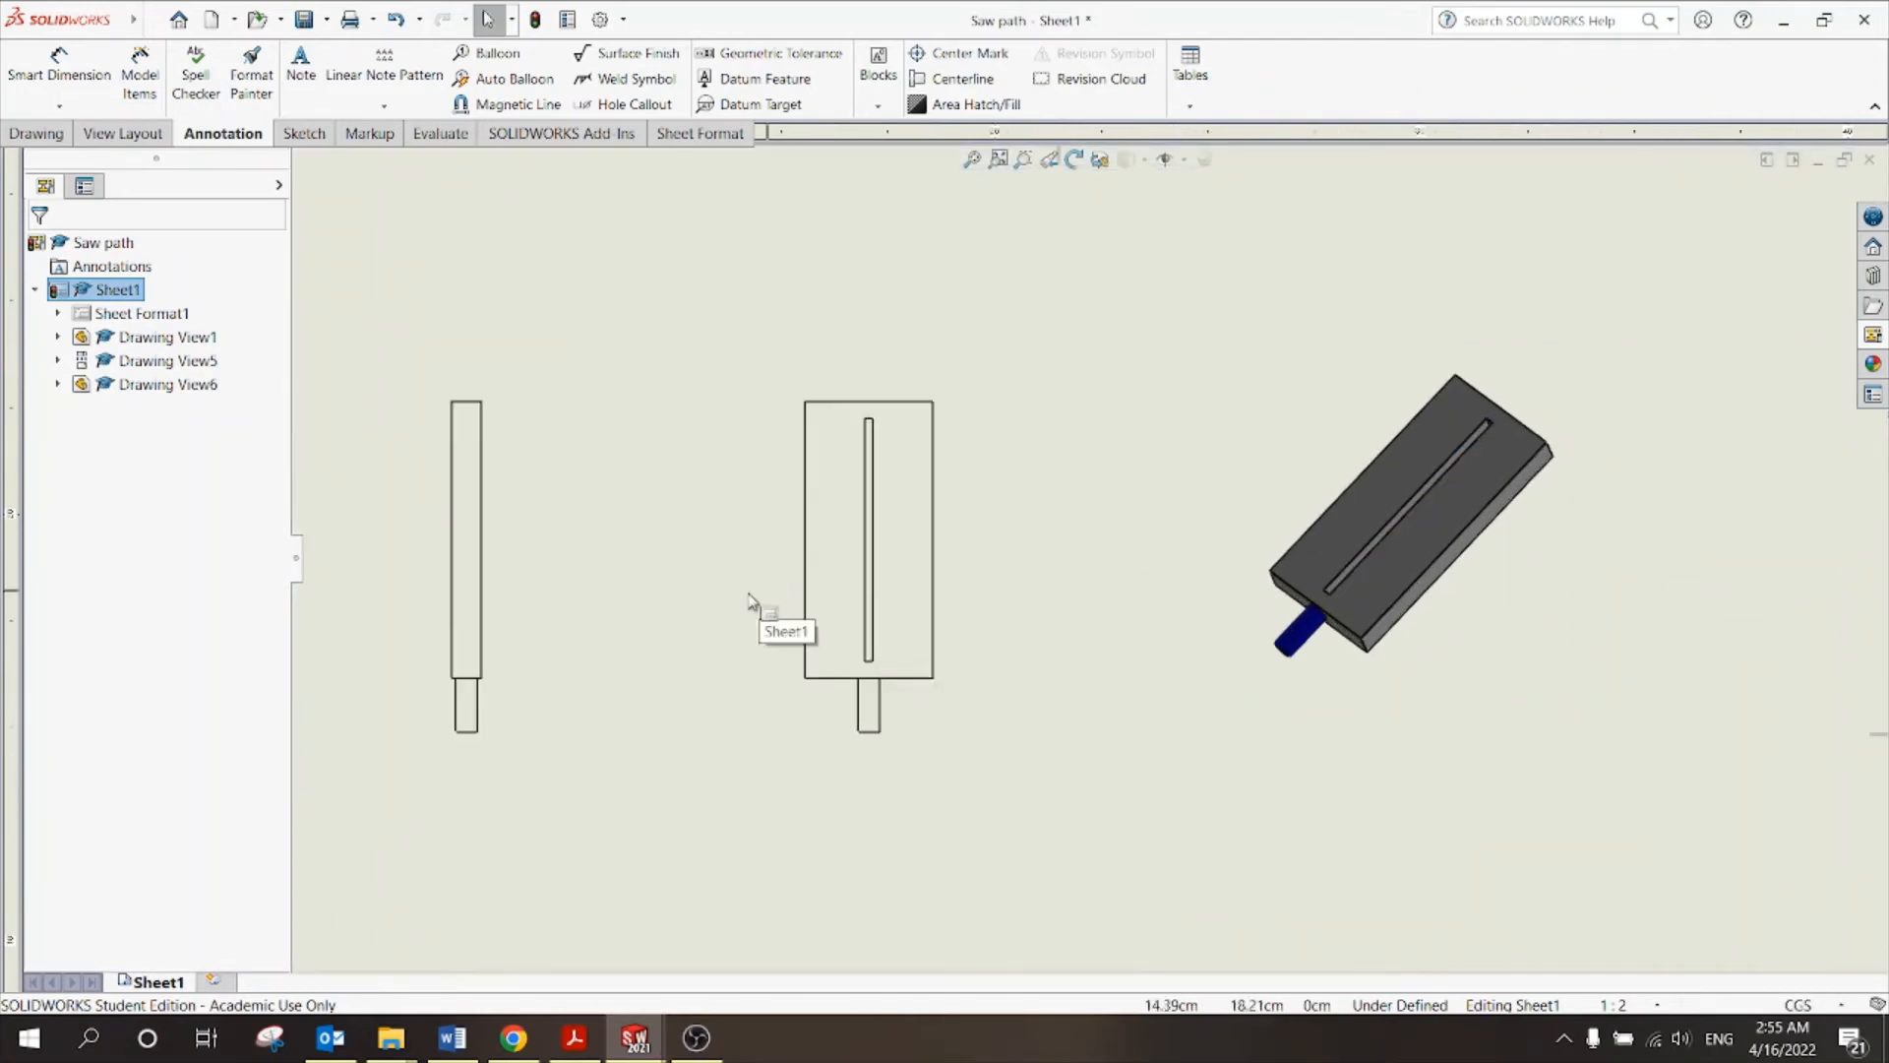
pyautogui.scroll(1, 662, 554)
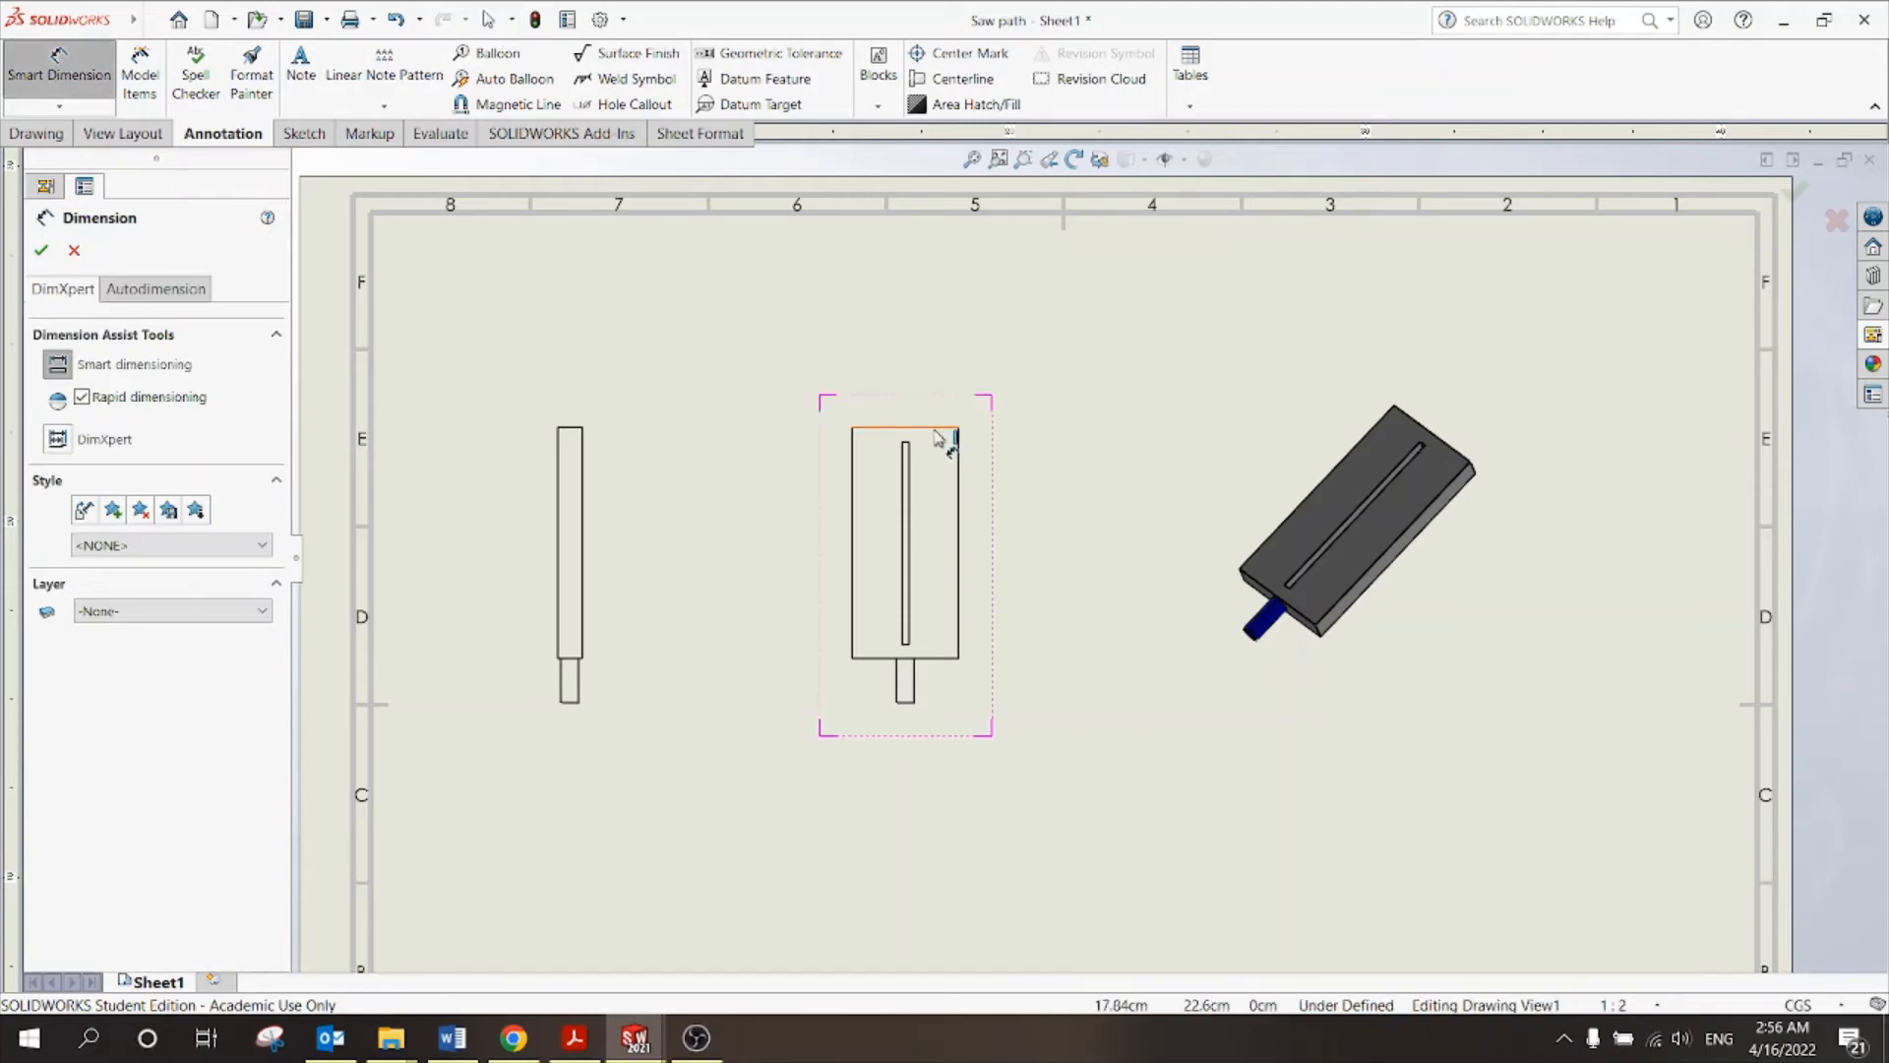
pyautogui.click(930, 425)
pyautogui.click(915, 359)
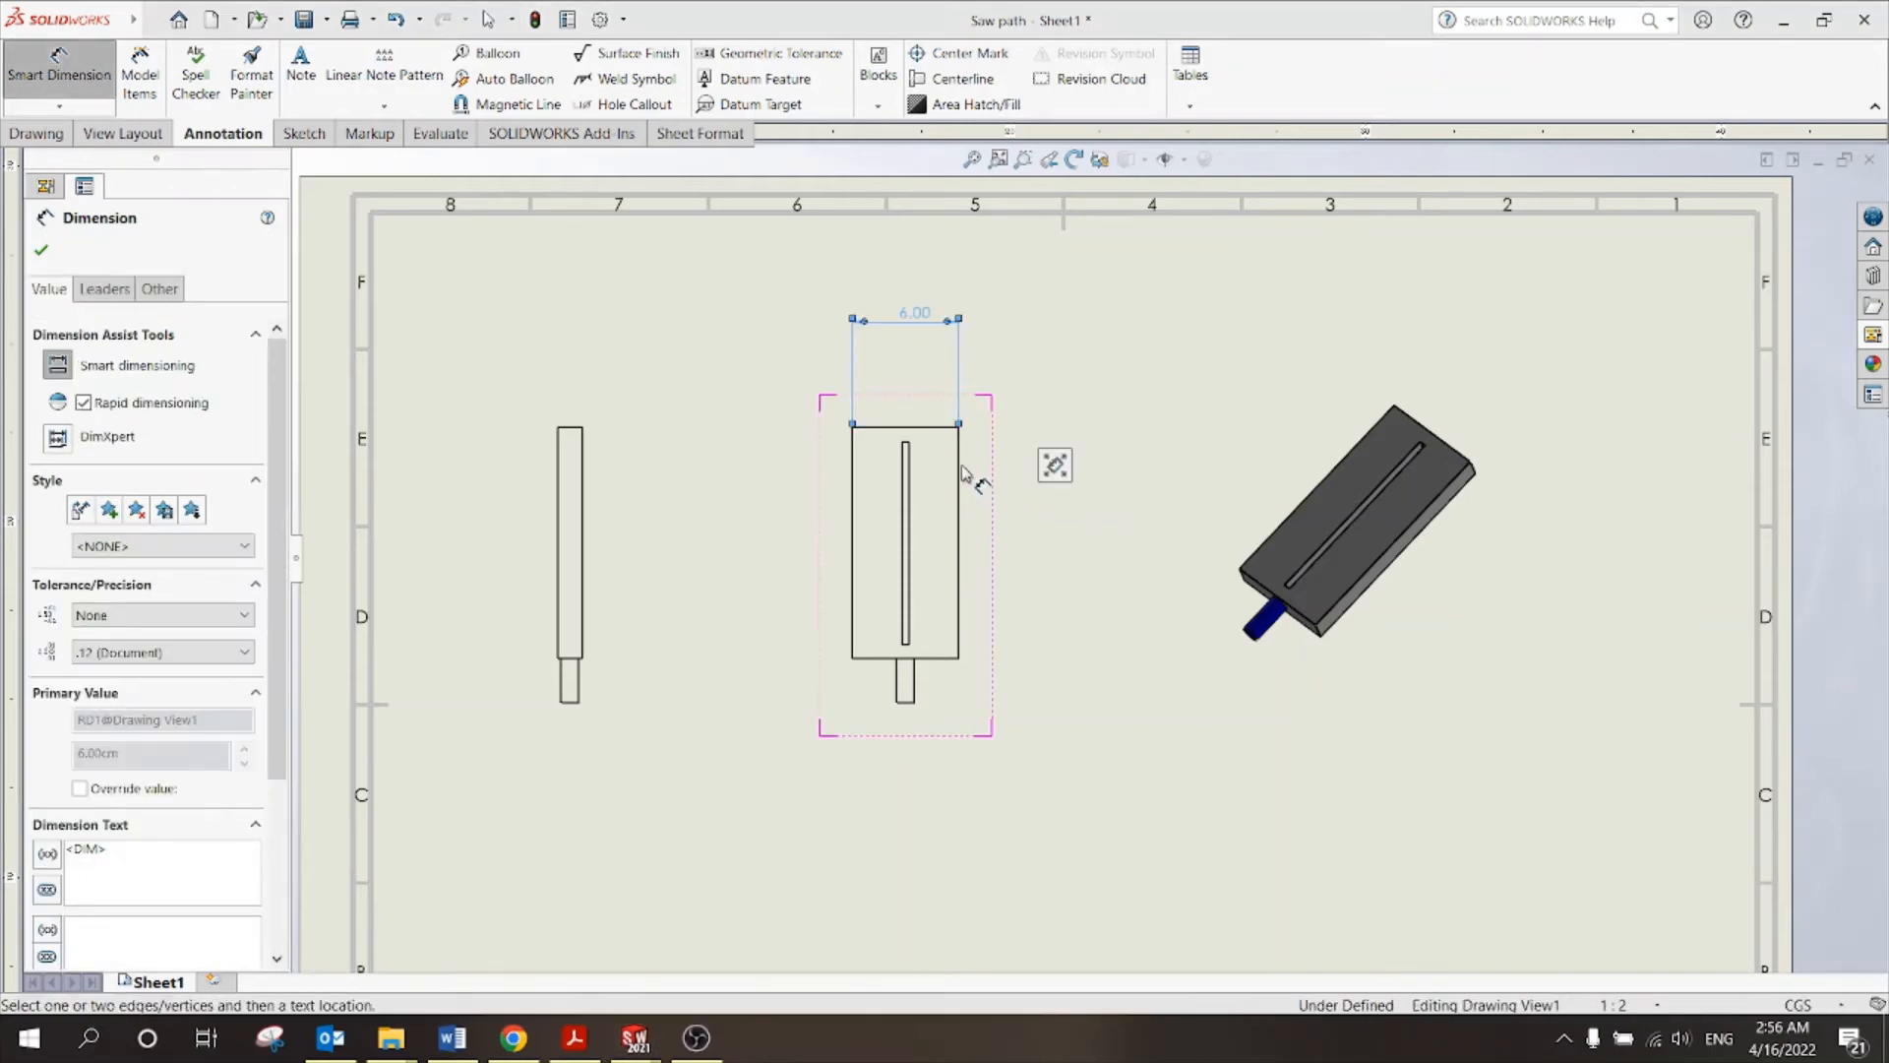
pyautogui.click(961, 471)
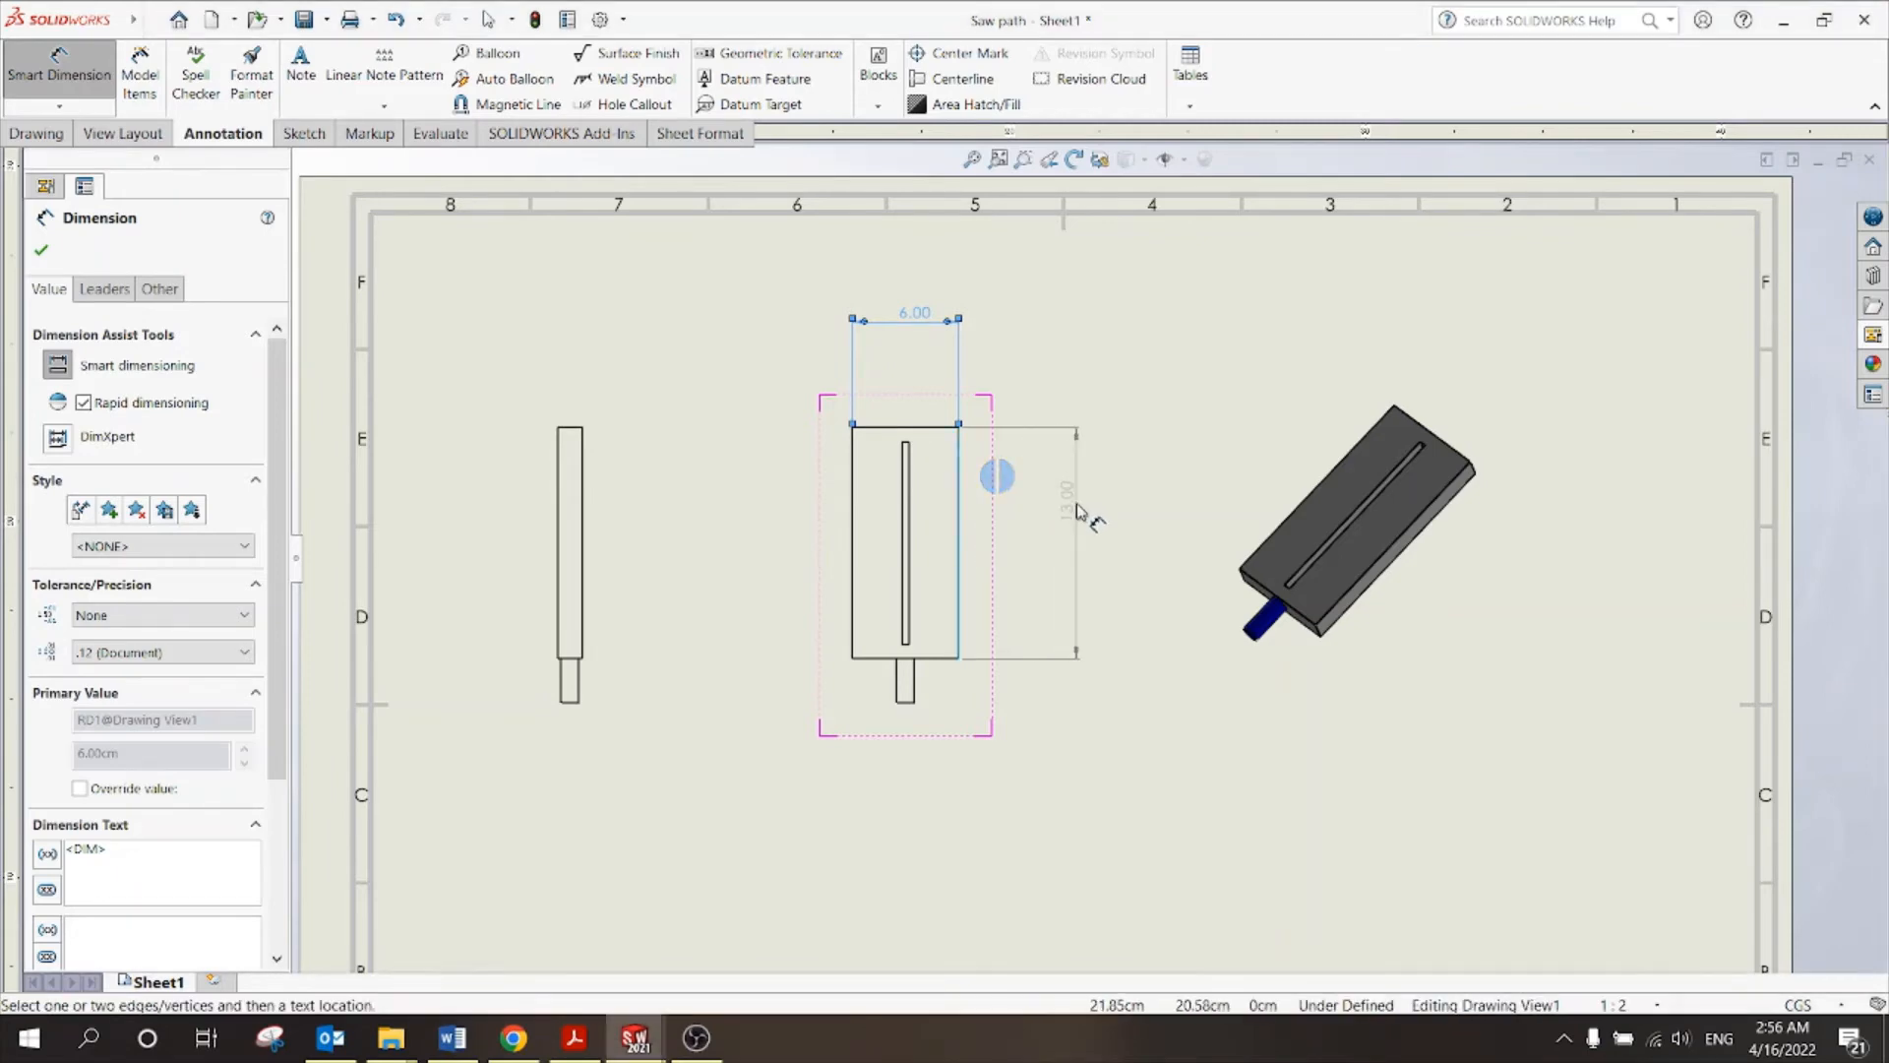
pyautogui.click(1080, 517)
# Dimension the length and diameter of the stem below the plate in the front view.
pyautogui.click(915, 697)
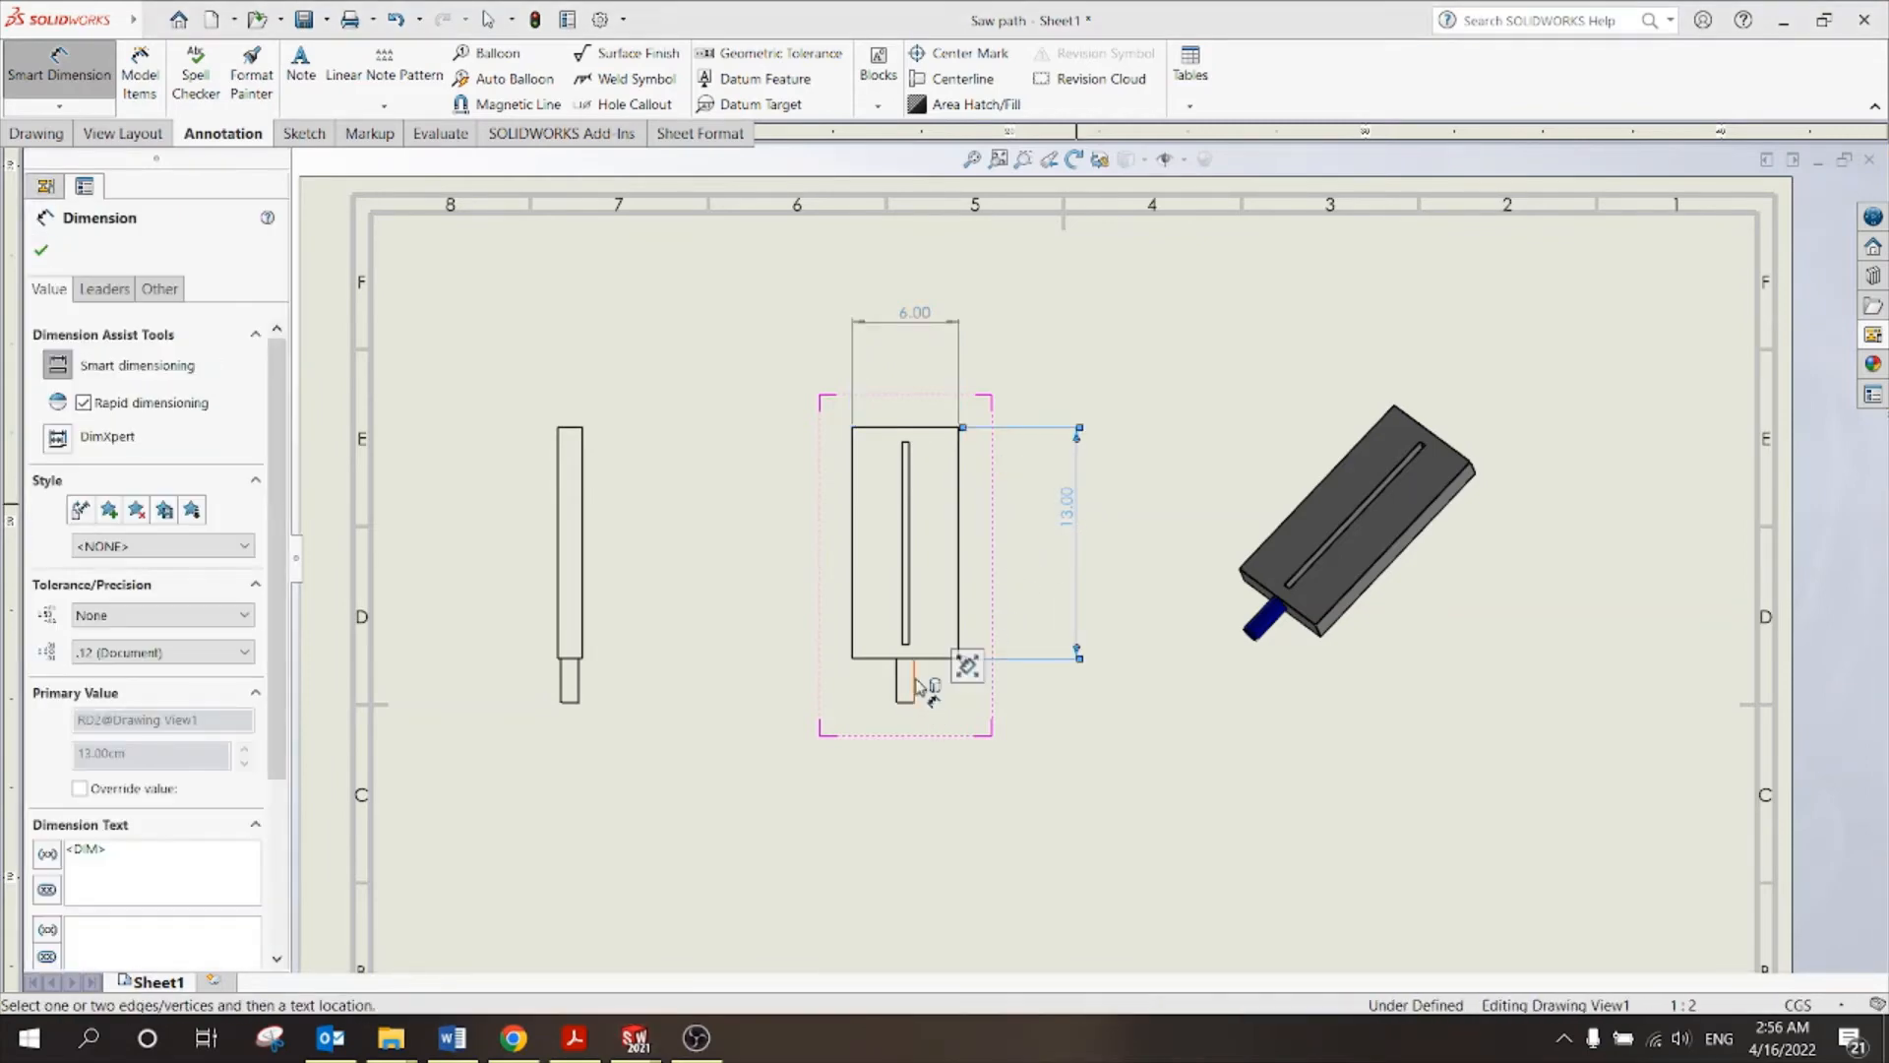
pyautogui.click(1024, 677)
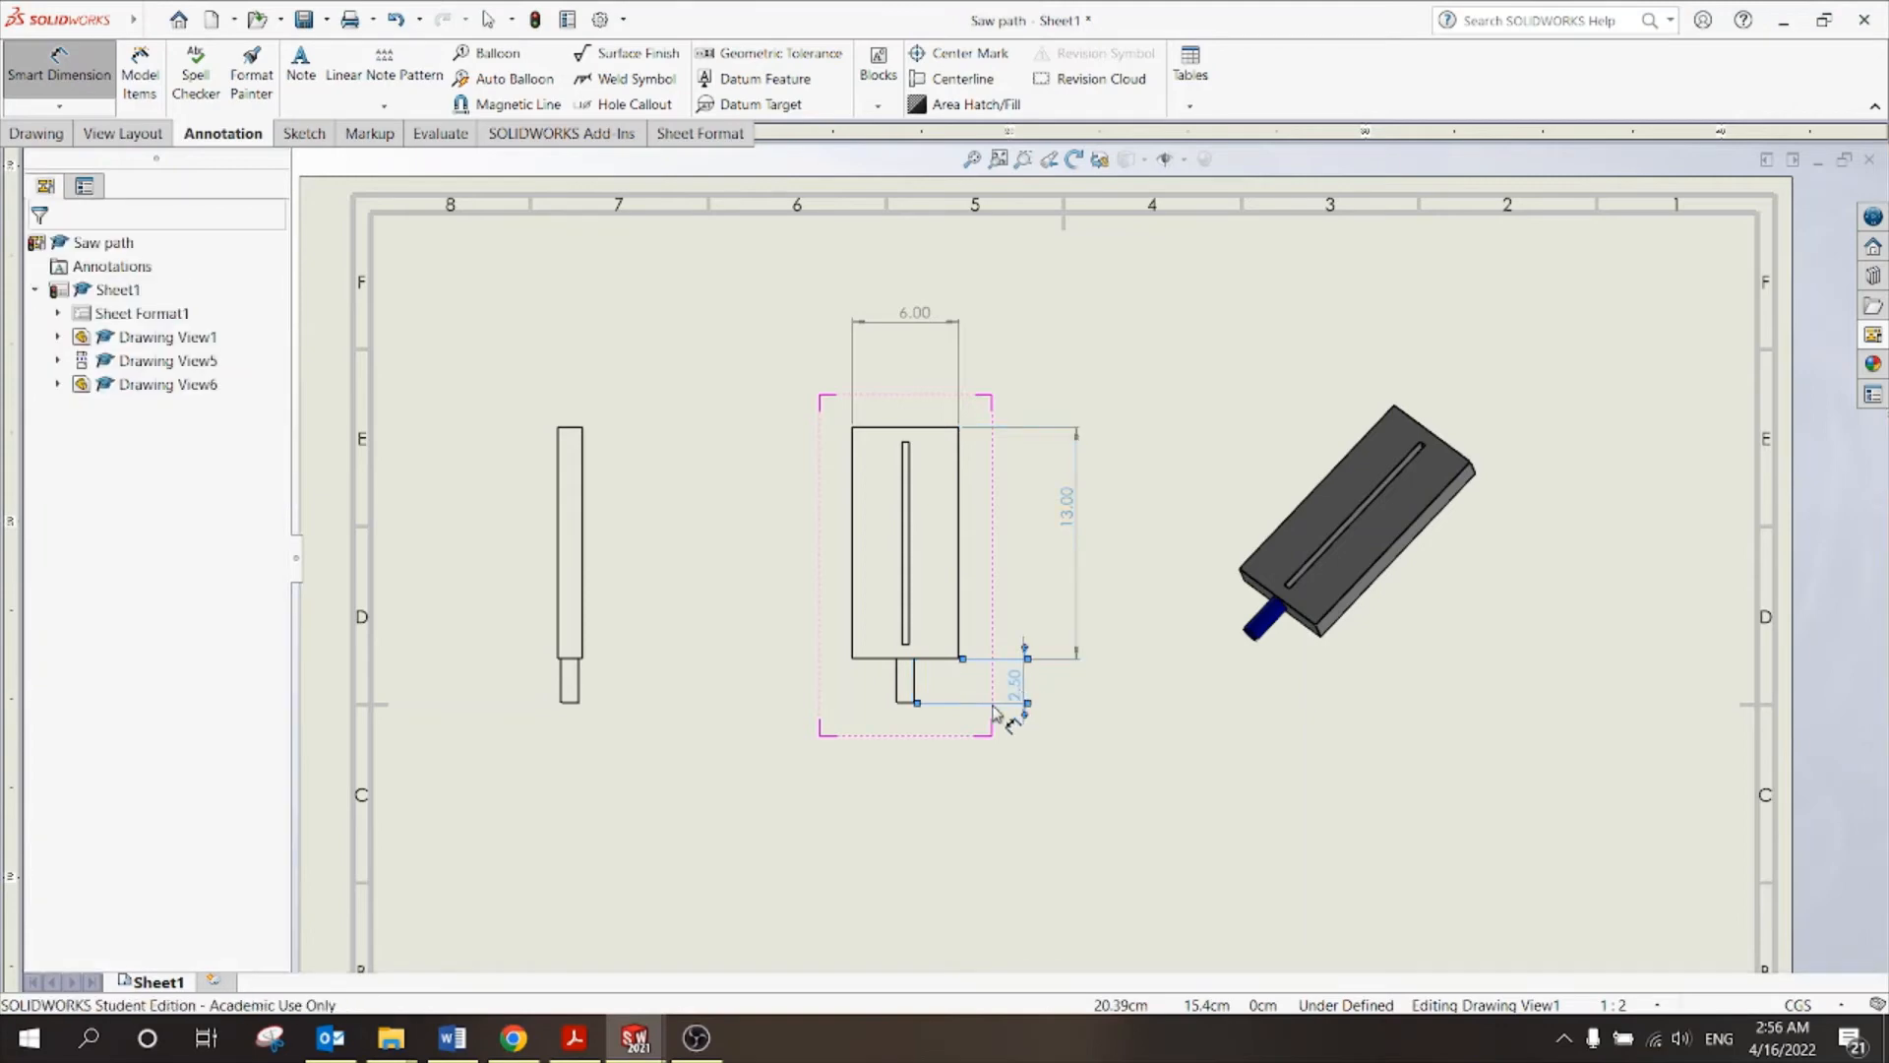
pyautogui.scroll(-5, 920, 701)
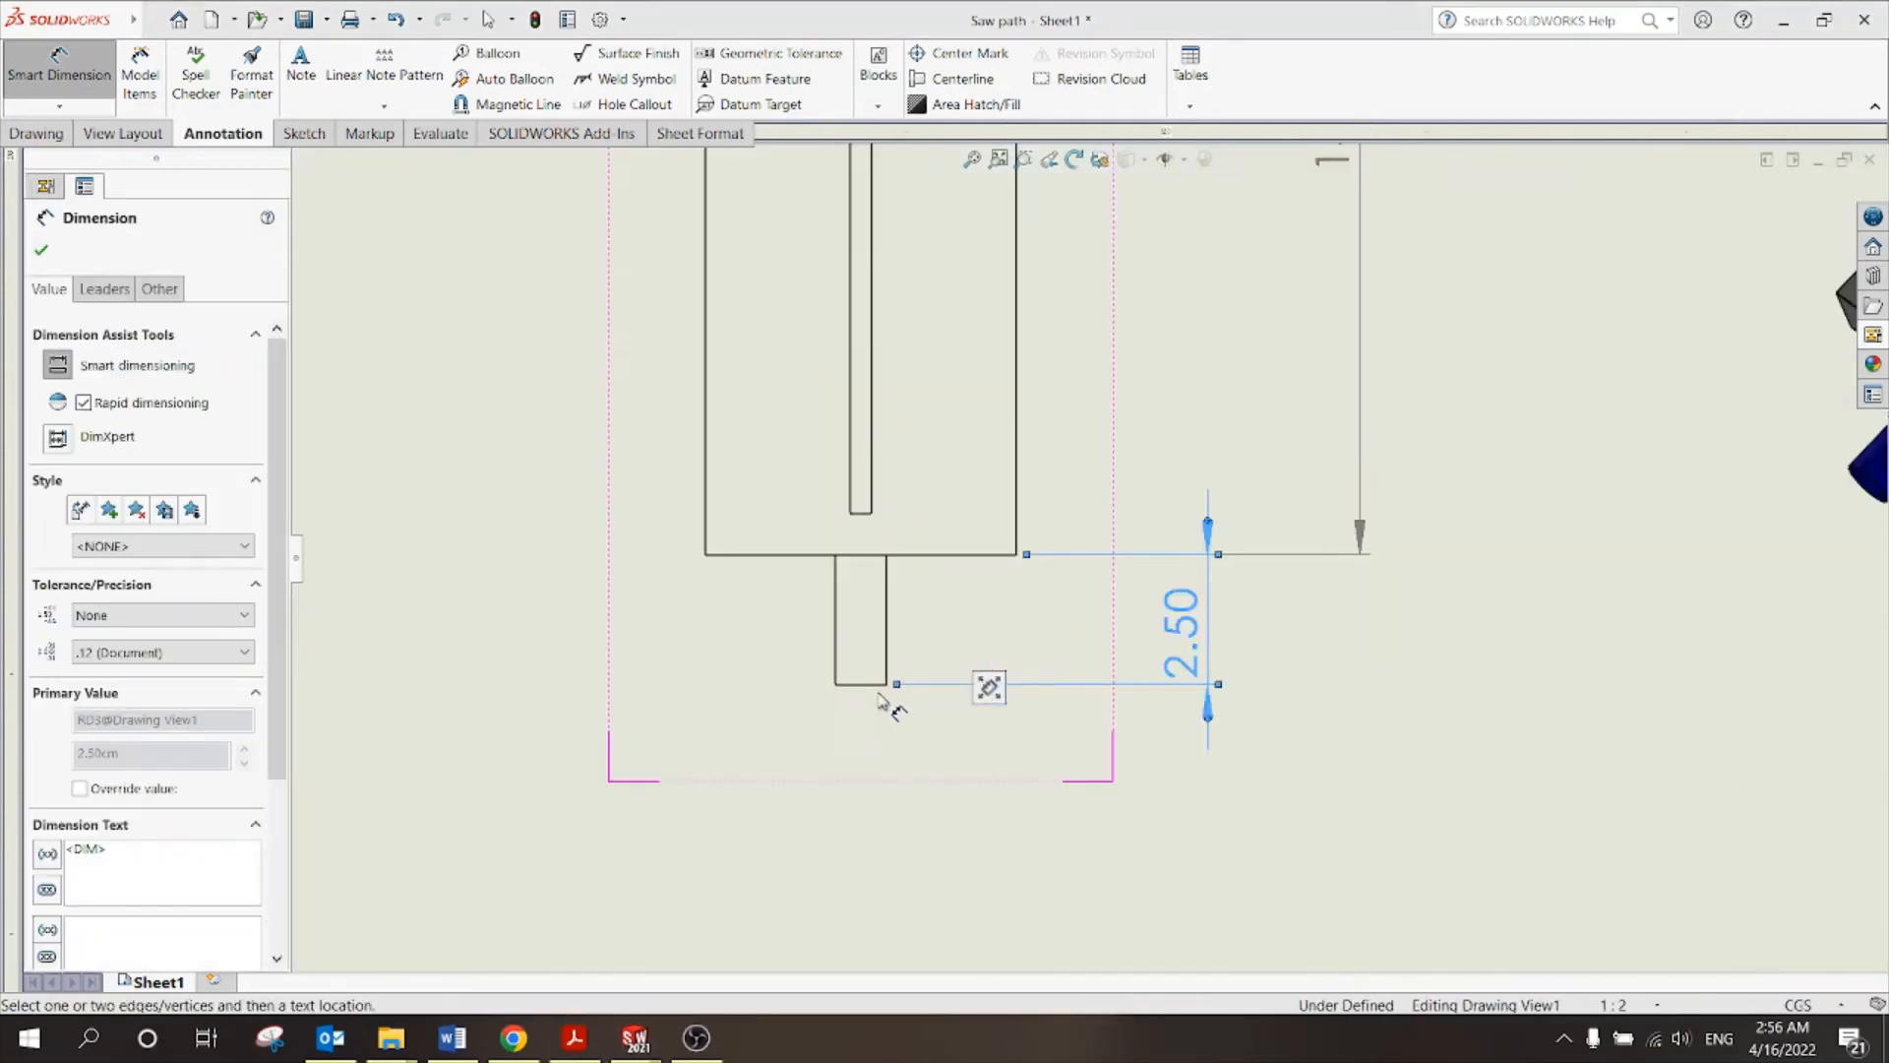
pyautogui.click(870, 684)
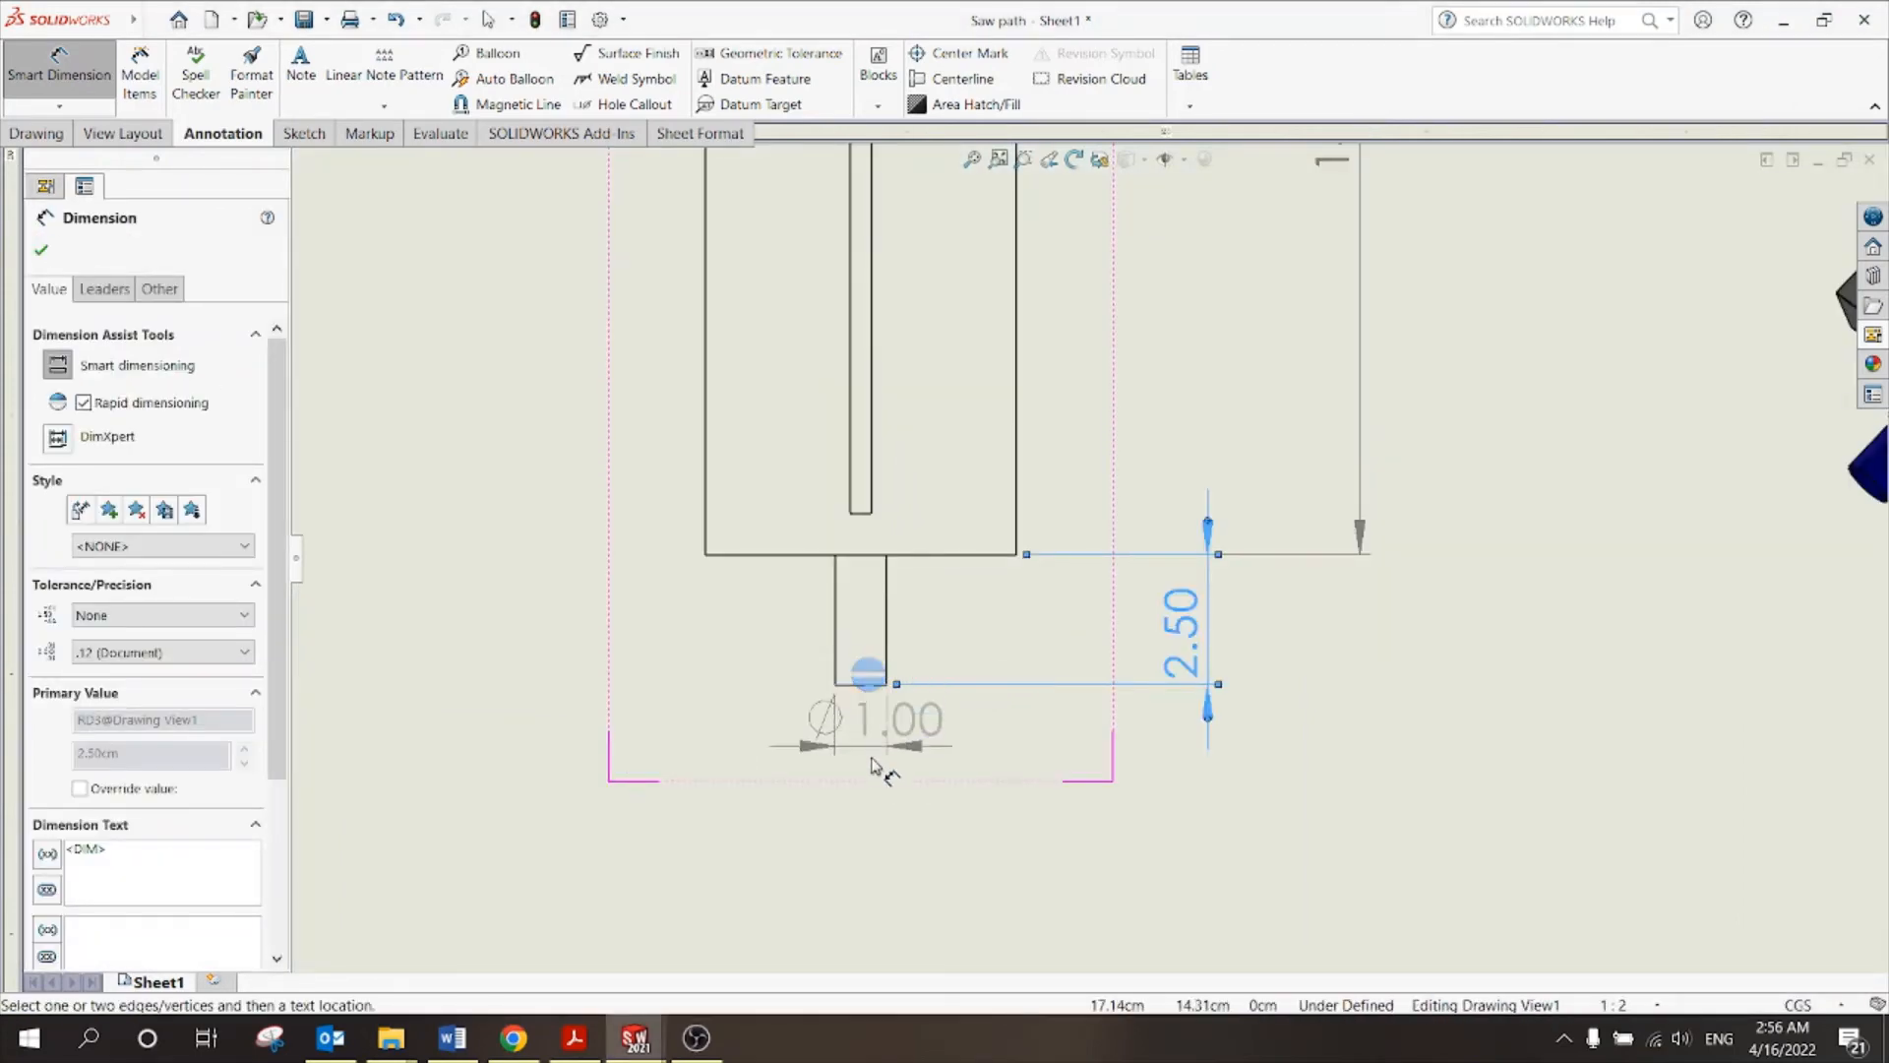
pyautogui.click(855, 896)
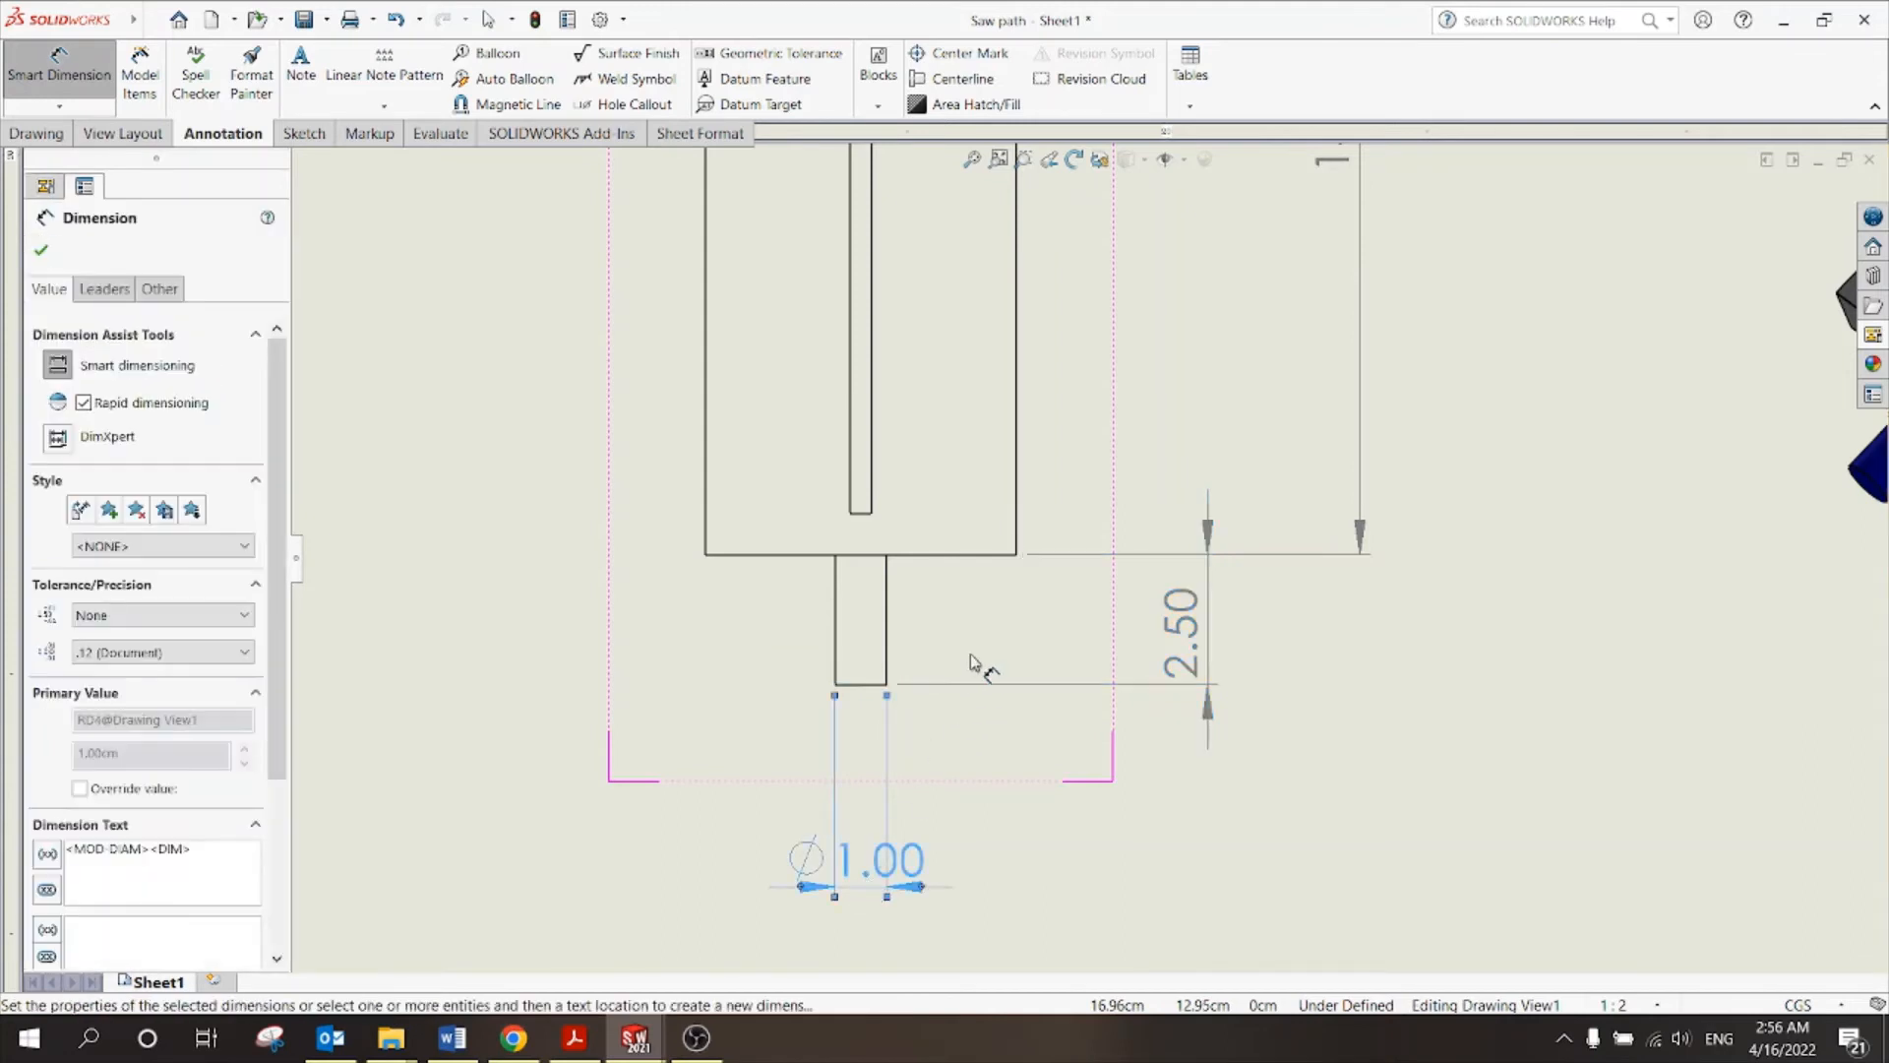
# Dimension the distance from the plate's top edge to the upper end of the slot in the front view.
pyautogui.press('f')
pyautogui.scroll(-2, 1095, 489)
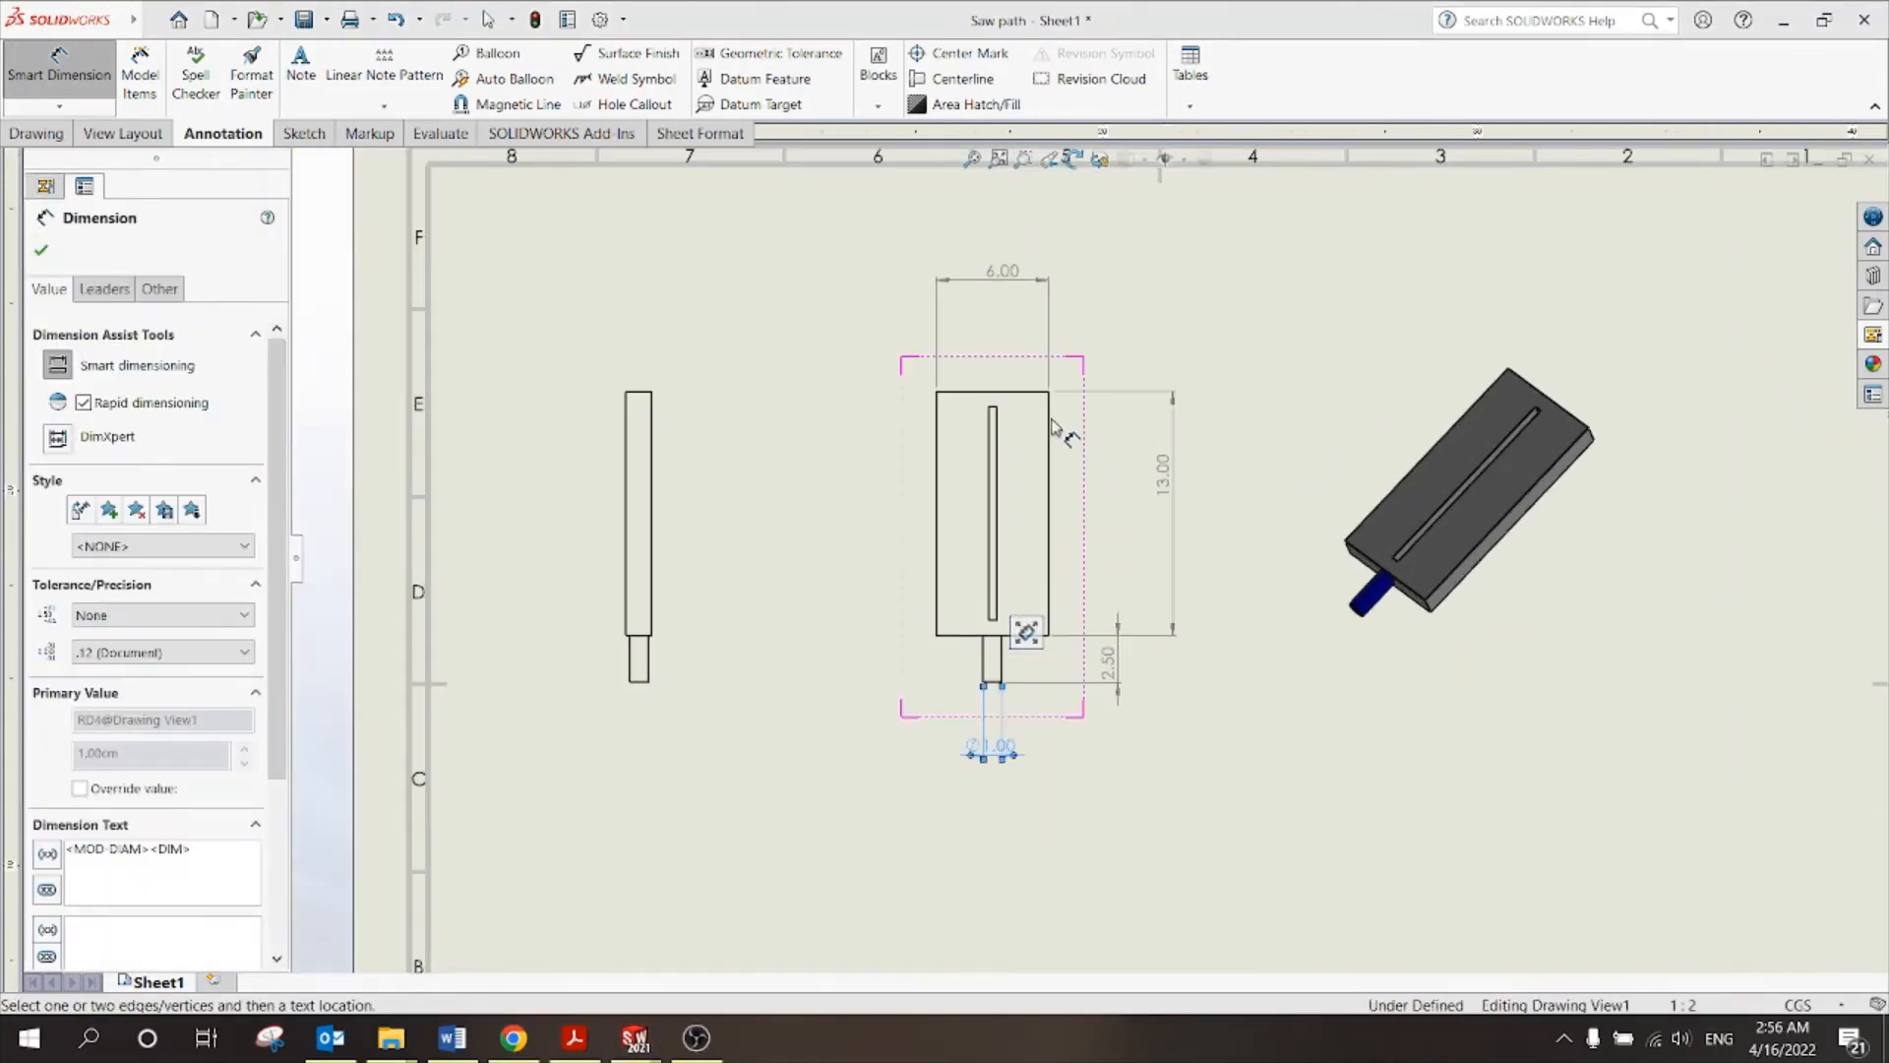
pyautogui.scroll(-5, 1016, 417)
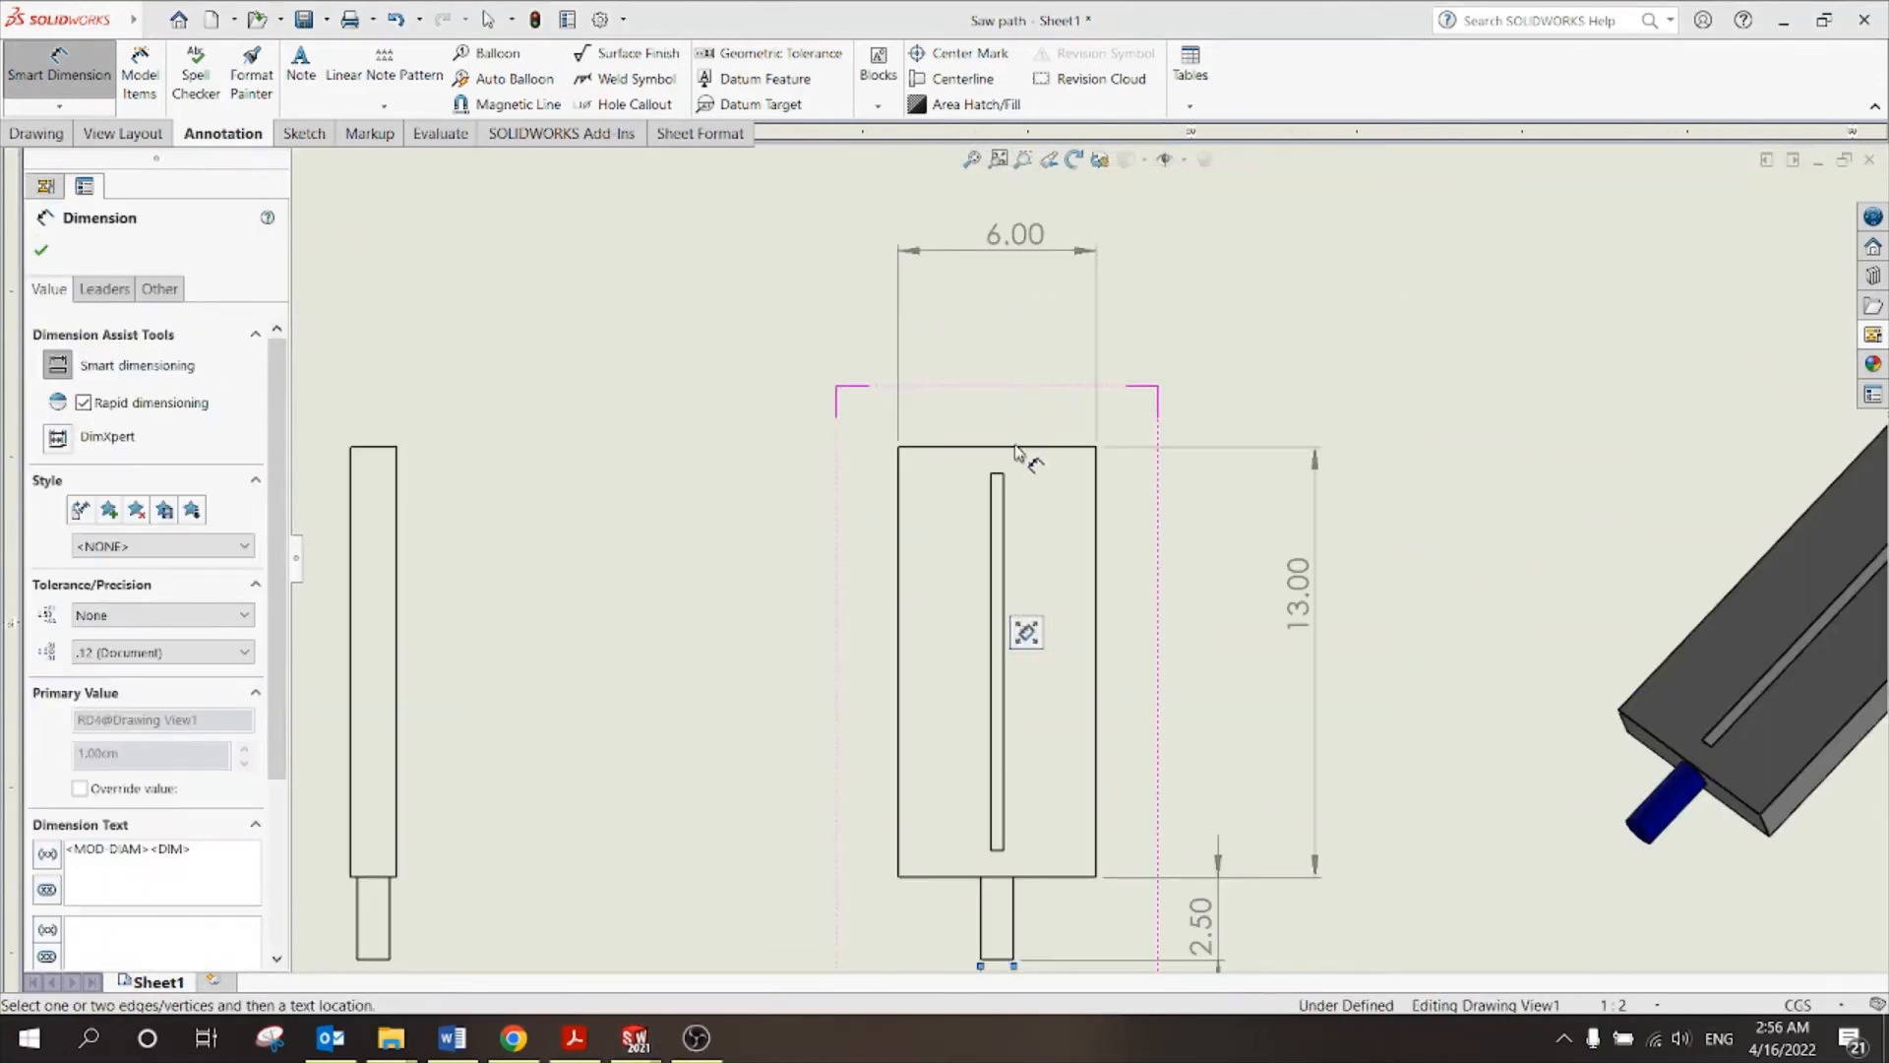
pyautogui.click(1017, 451)
pyautogui.scroll(-5, 1018, 472)
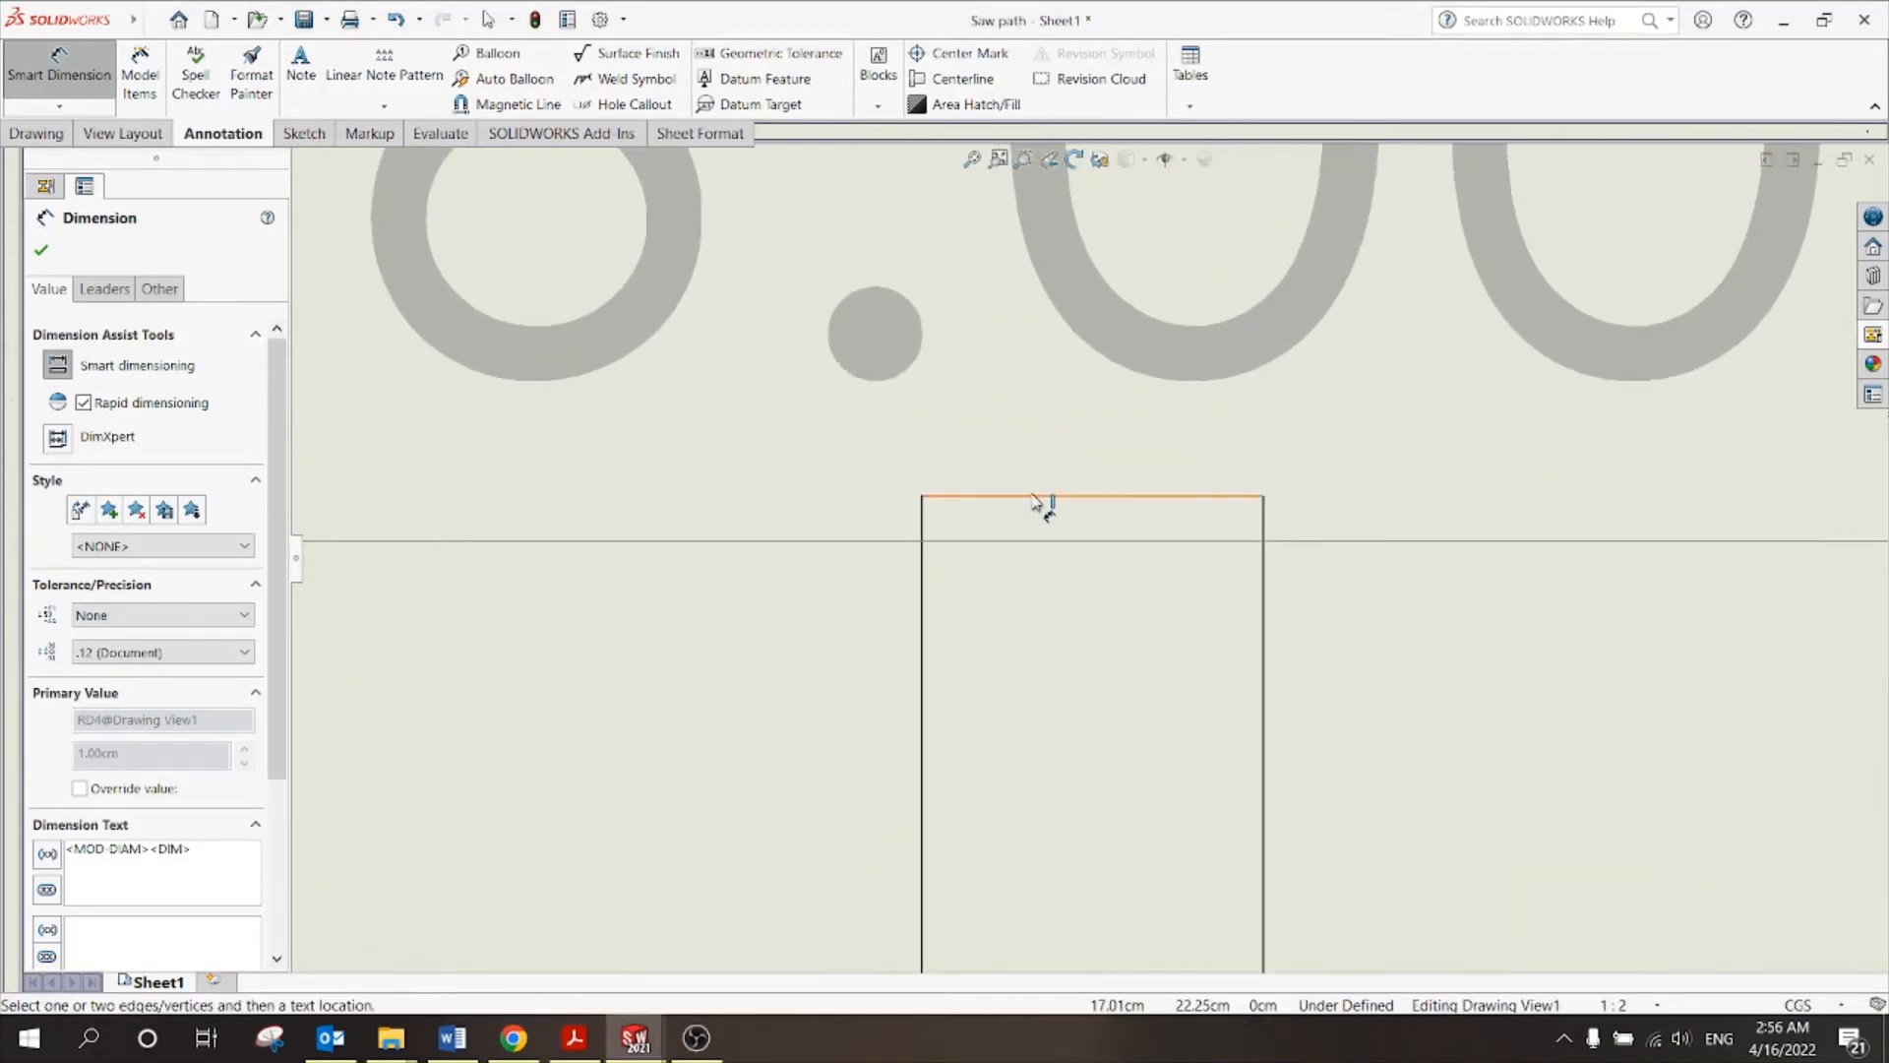
pyautogui.scroll(8, 1016, 500)
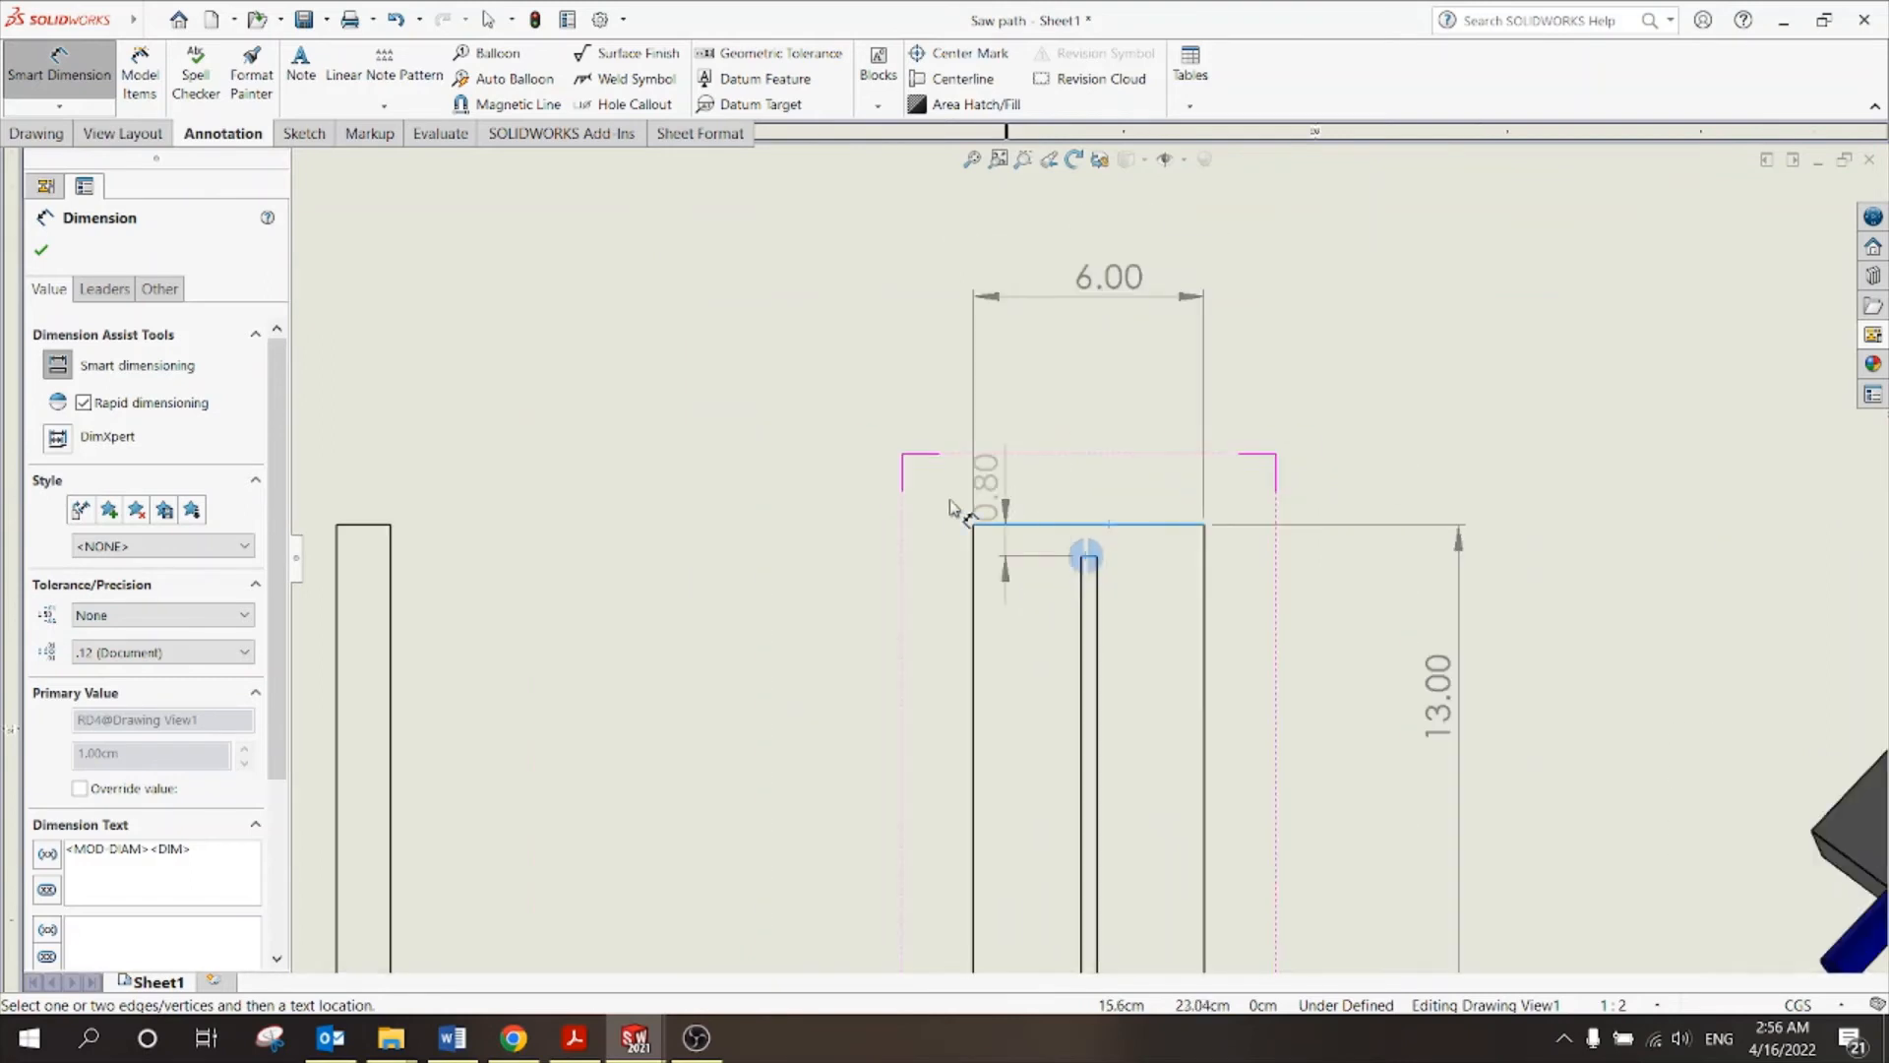
pyautogui.click(744, 514)
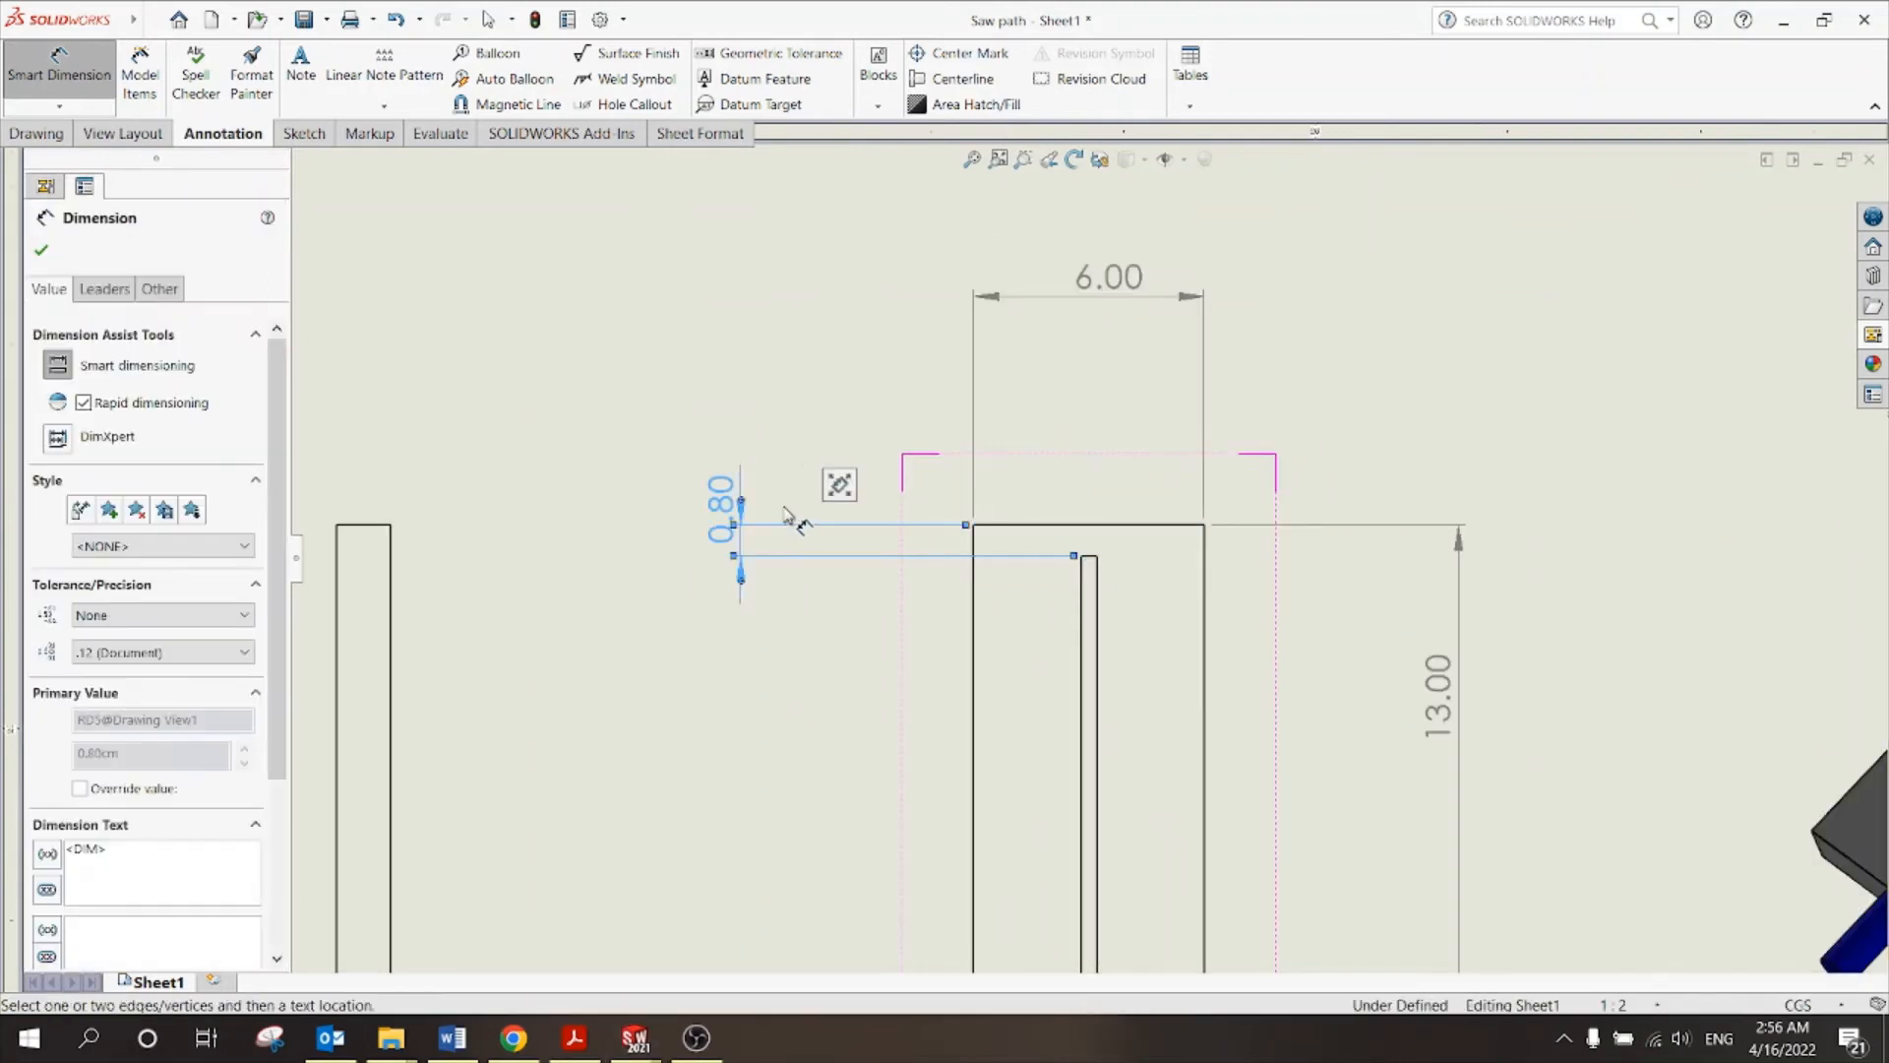
# Dimension the plate's thickness above the remaining side view.
pyautogui.scroll(3, 772, 526)
pyautogui.scroll(-4, 615, 543)
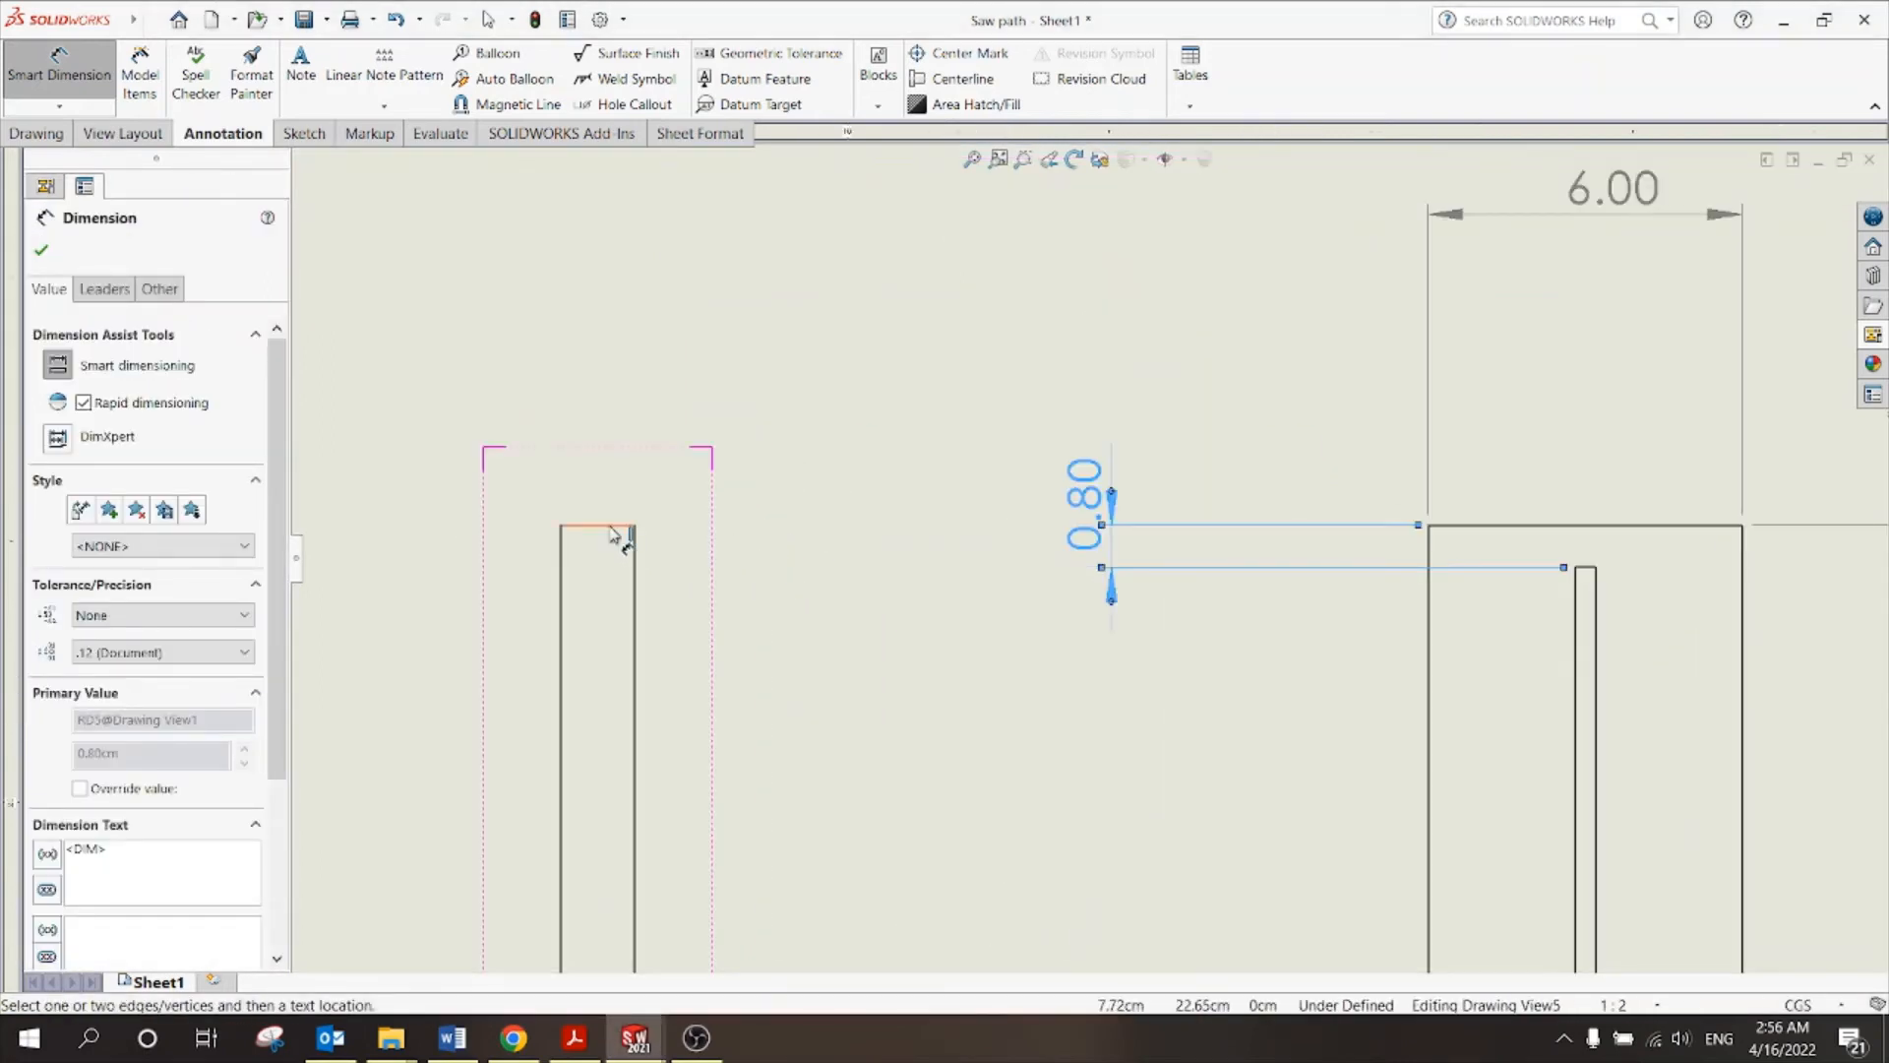
pyautogui.click(615, 271)
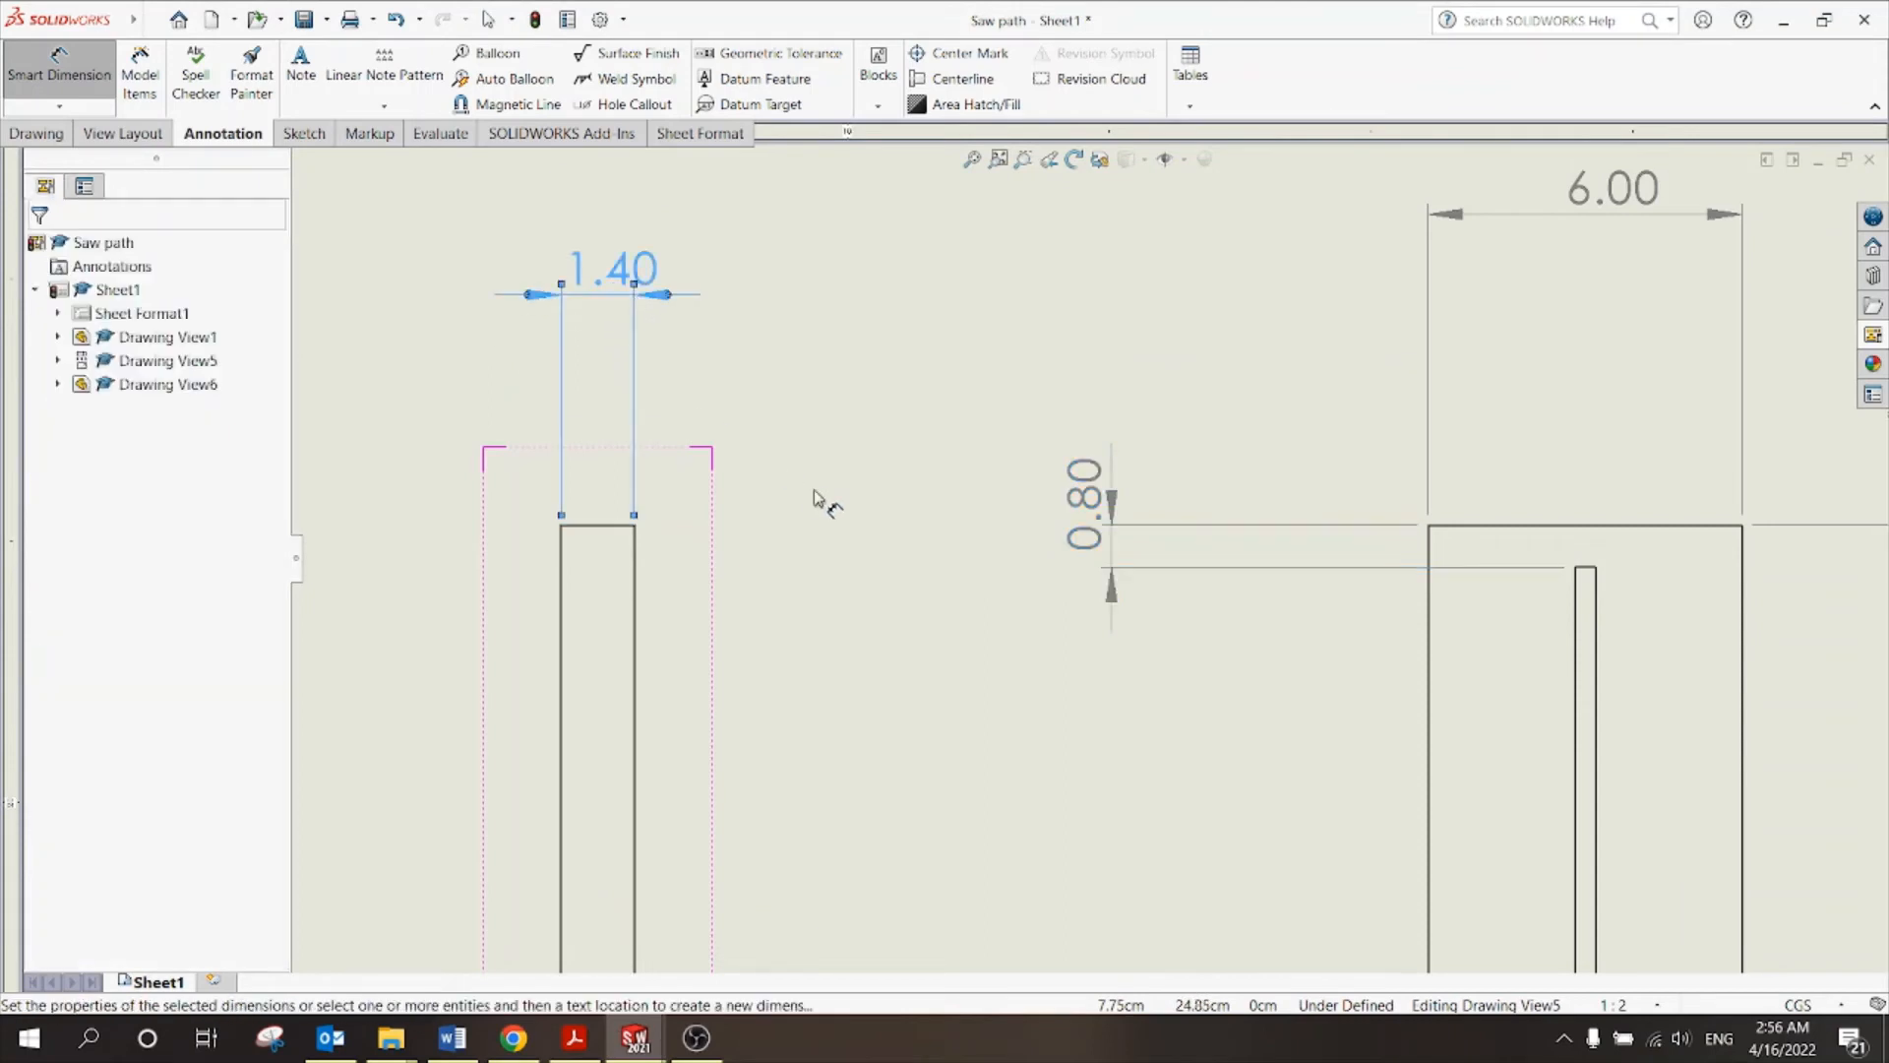
# Look over the dimensioned Saw path sheet and close the drawing.
pyautogui.scroll(4, 832, 433)
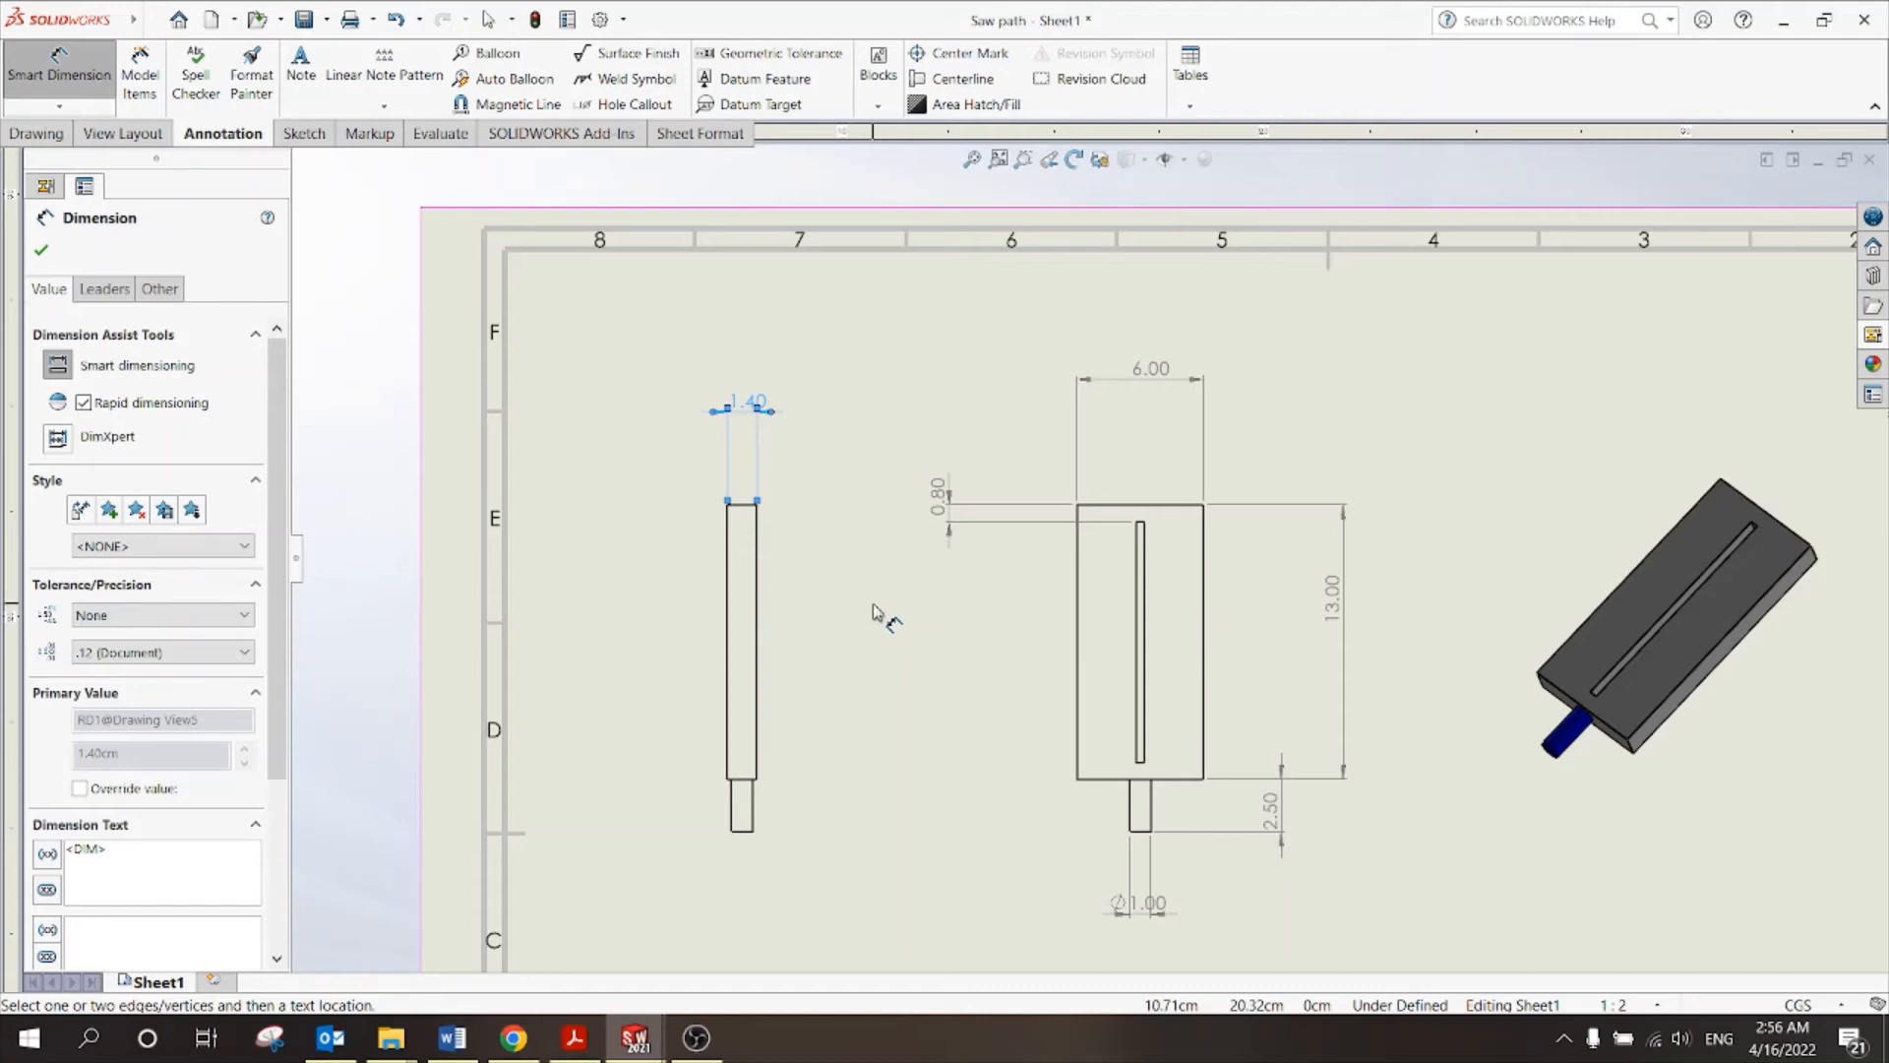
pyautogui.scroll(1, 891, 601)
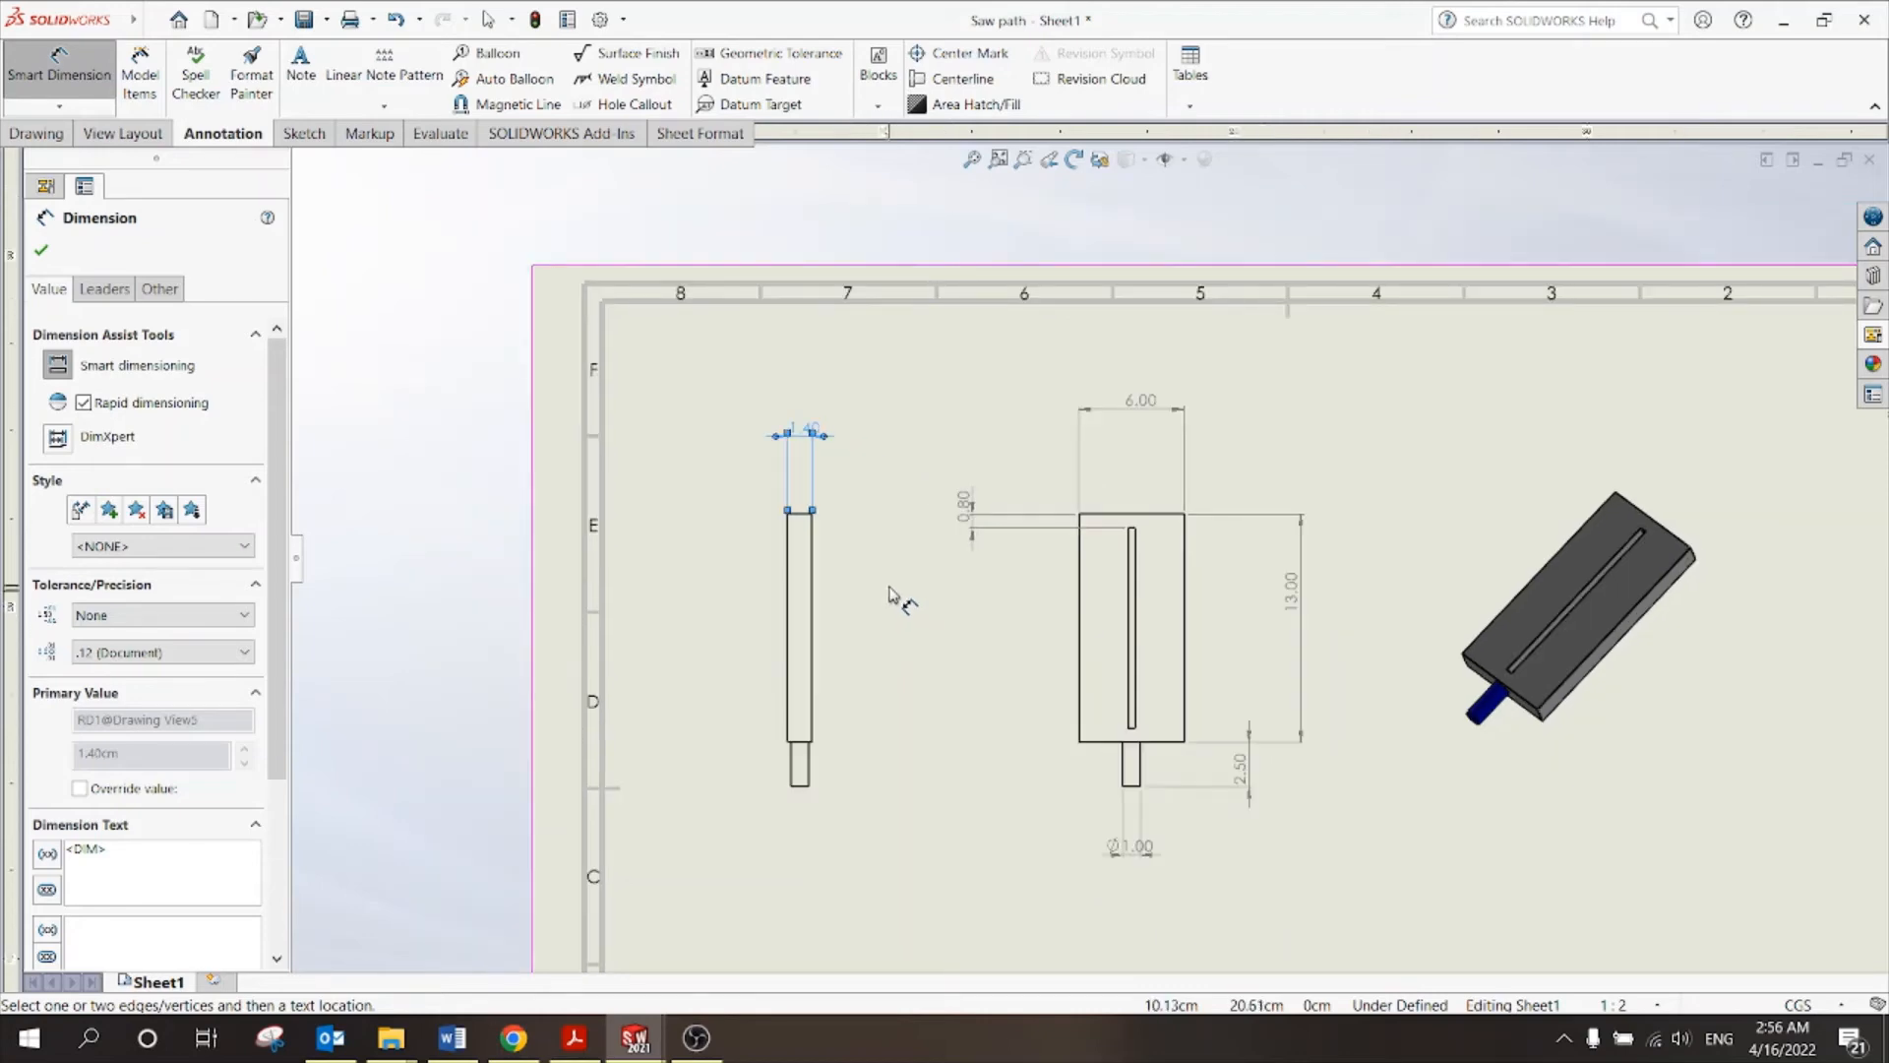
pyautogui.scroll(2, 945, 576)
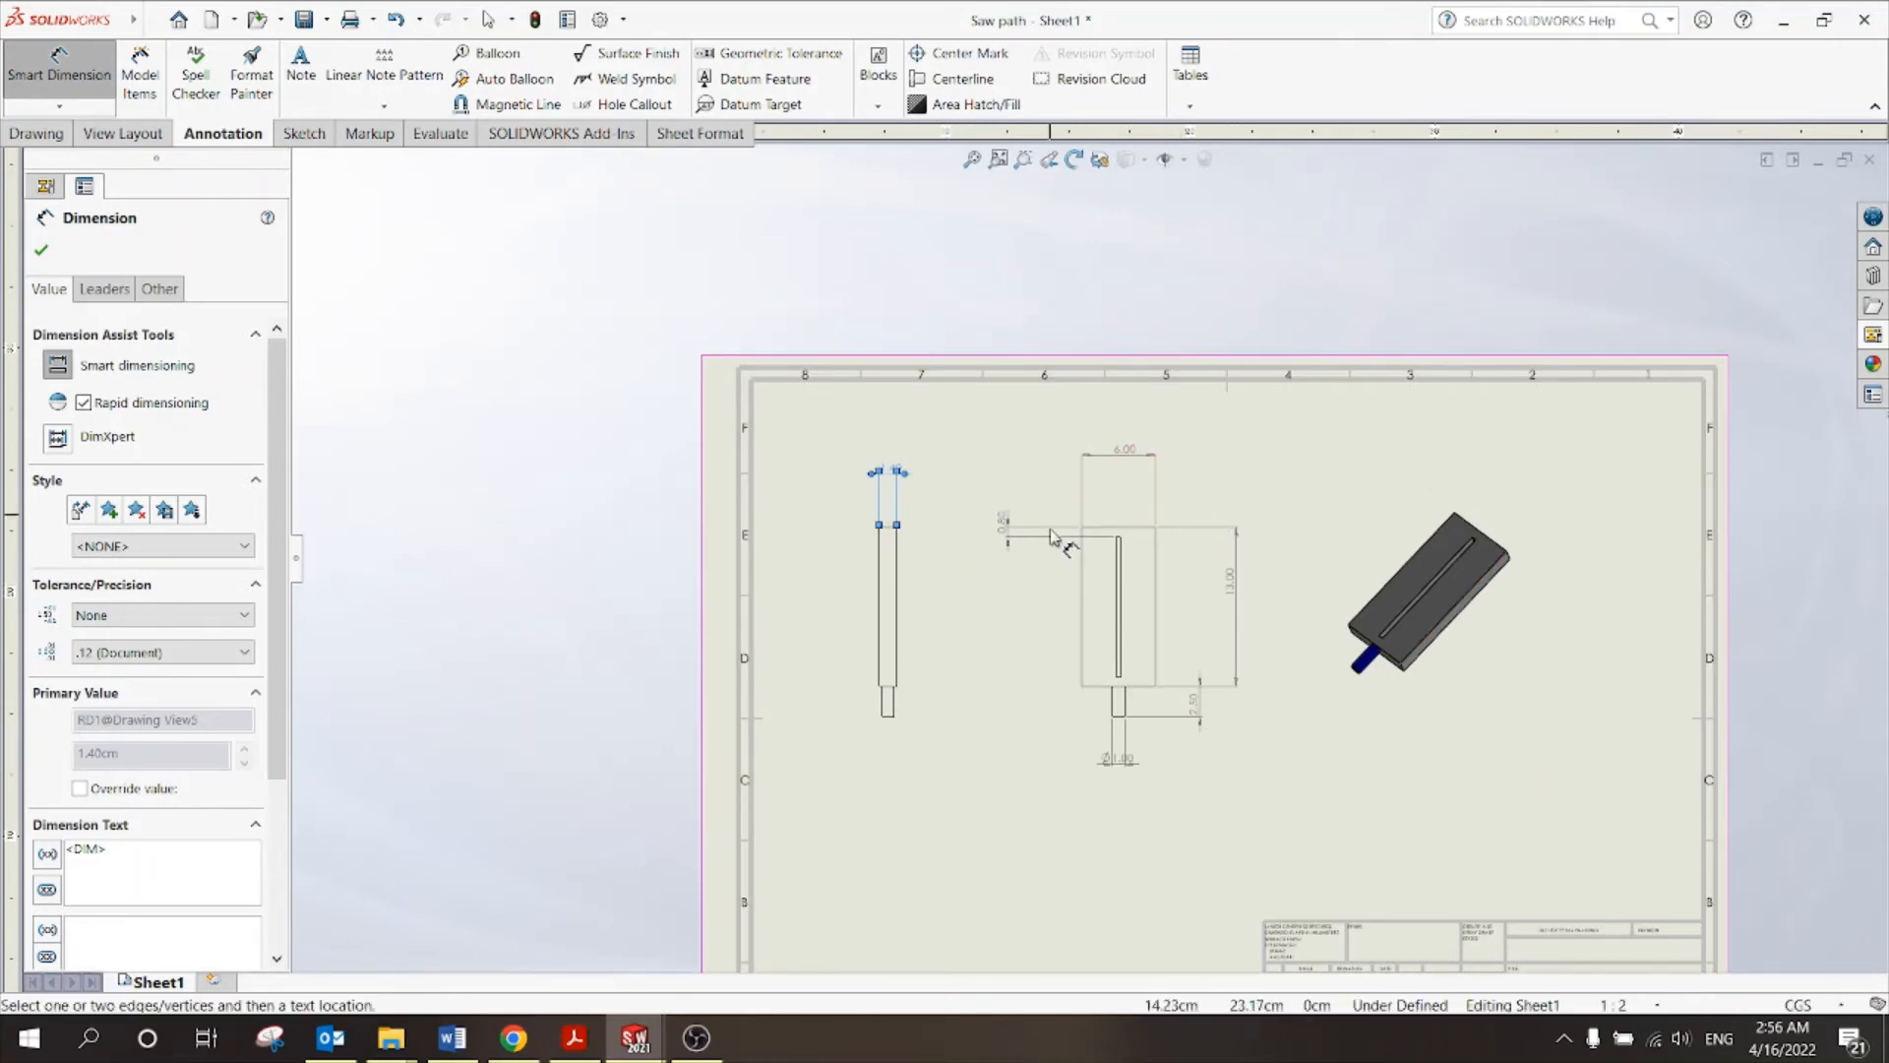
pyautogui.scroll(-2, 1051, 537)
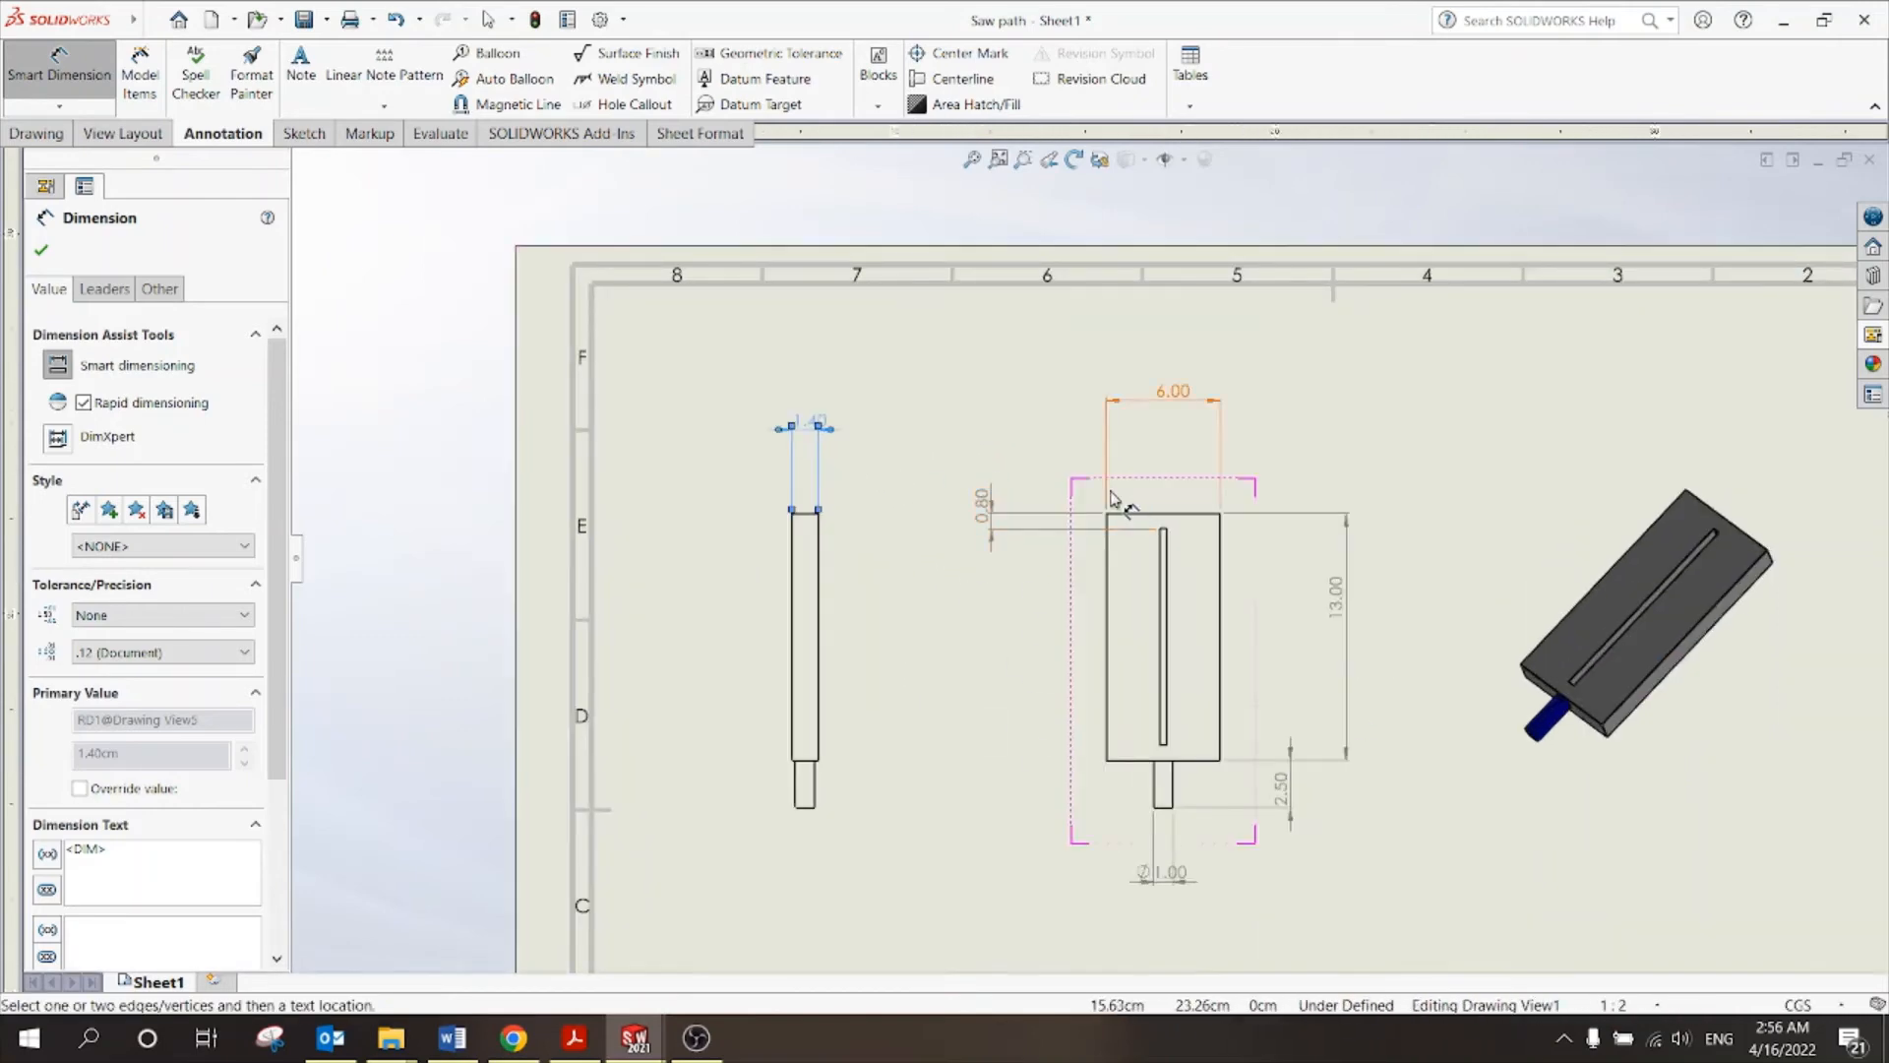
pyautogui.scroll(5, 1112, 497)
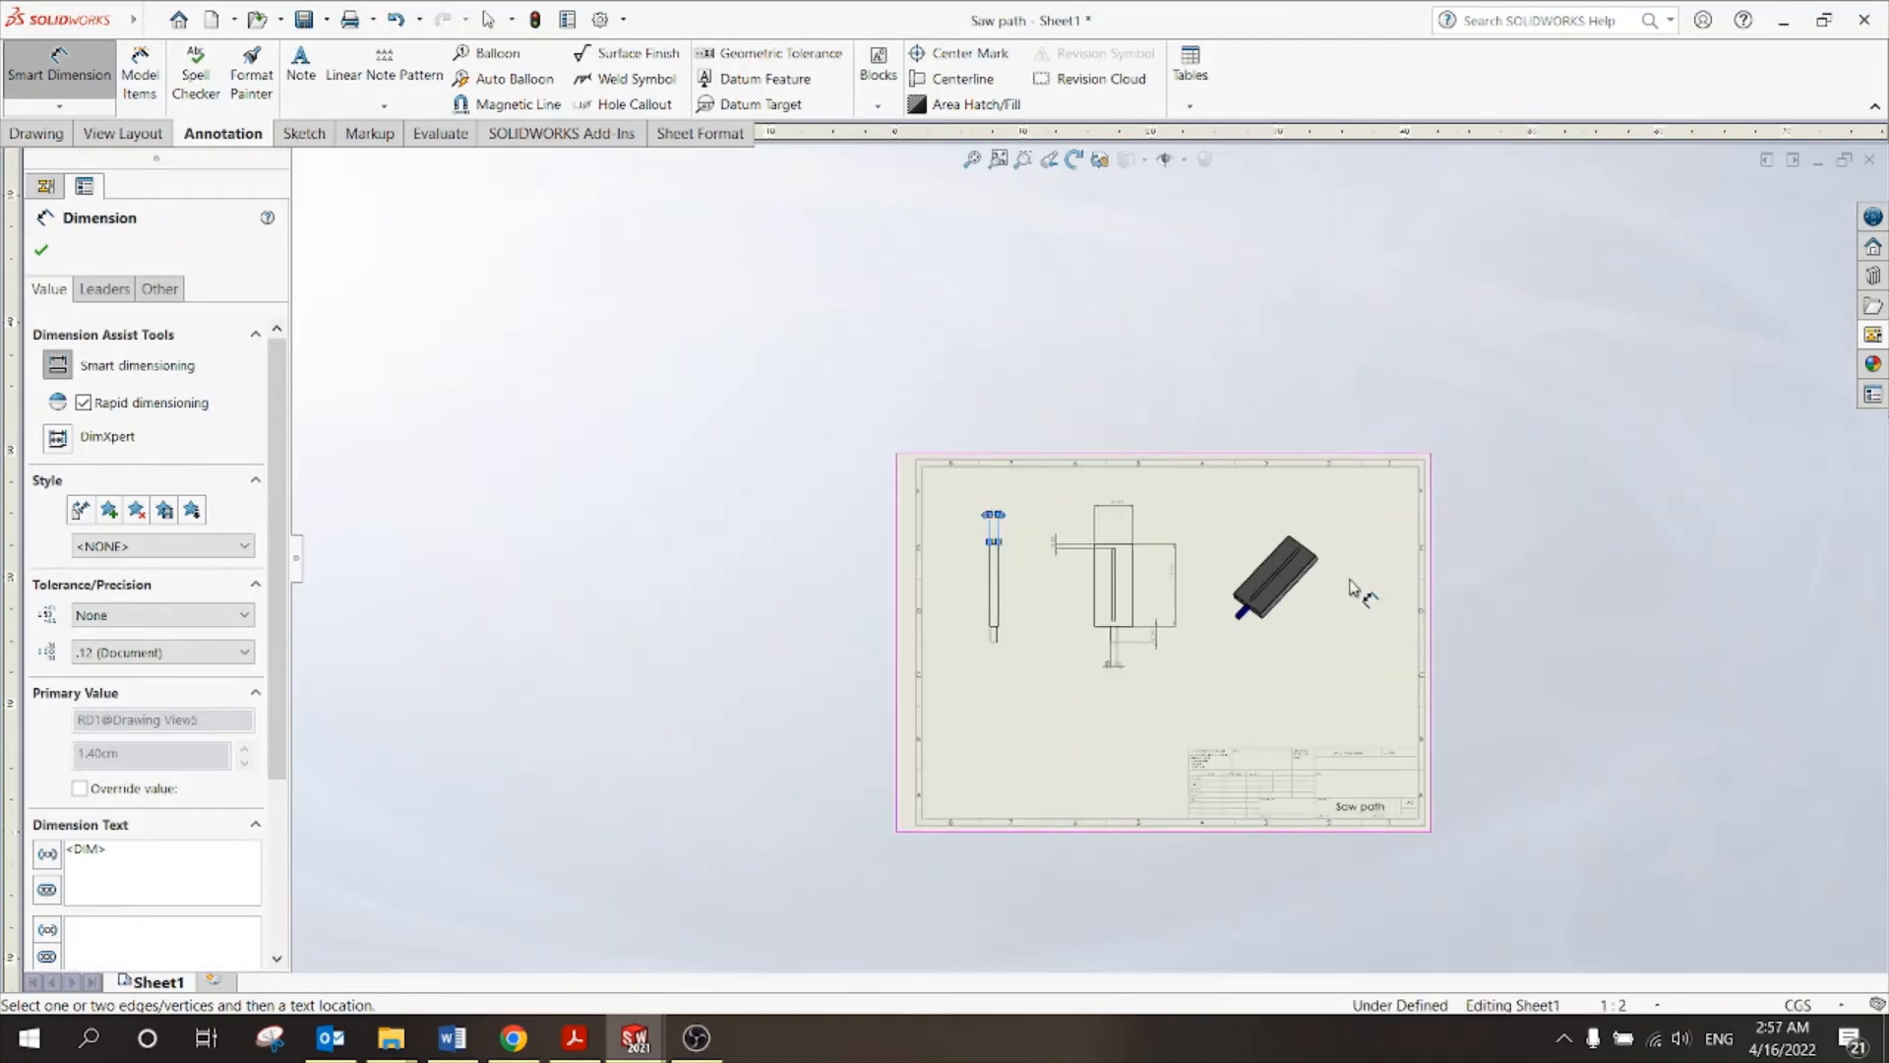
pyautogui.scroll(-2, 1354, 588)
pyautogui.click(1869, 160)
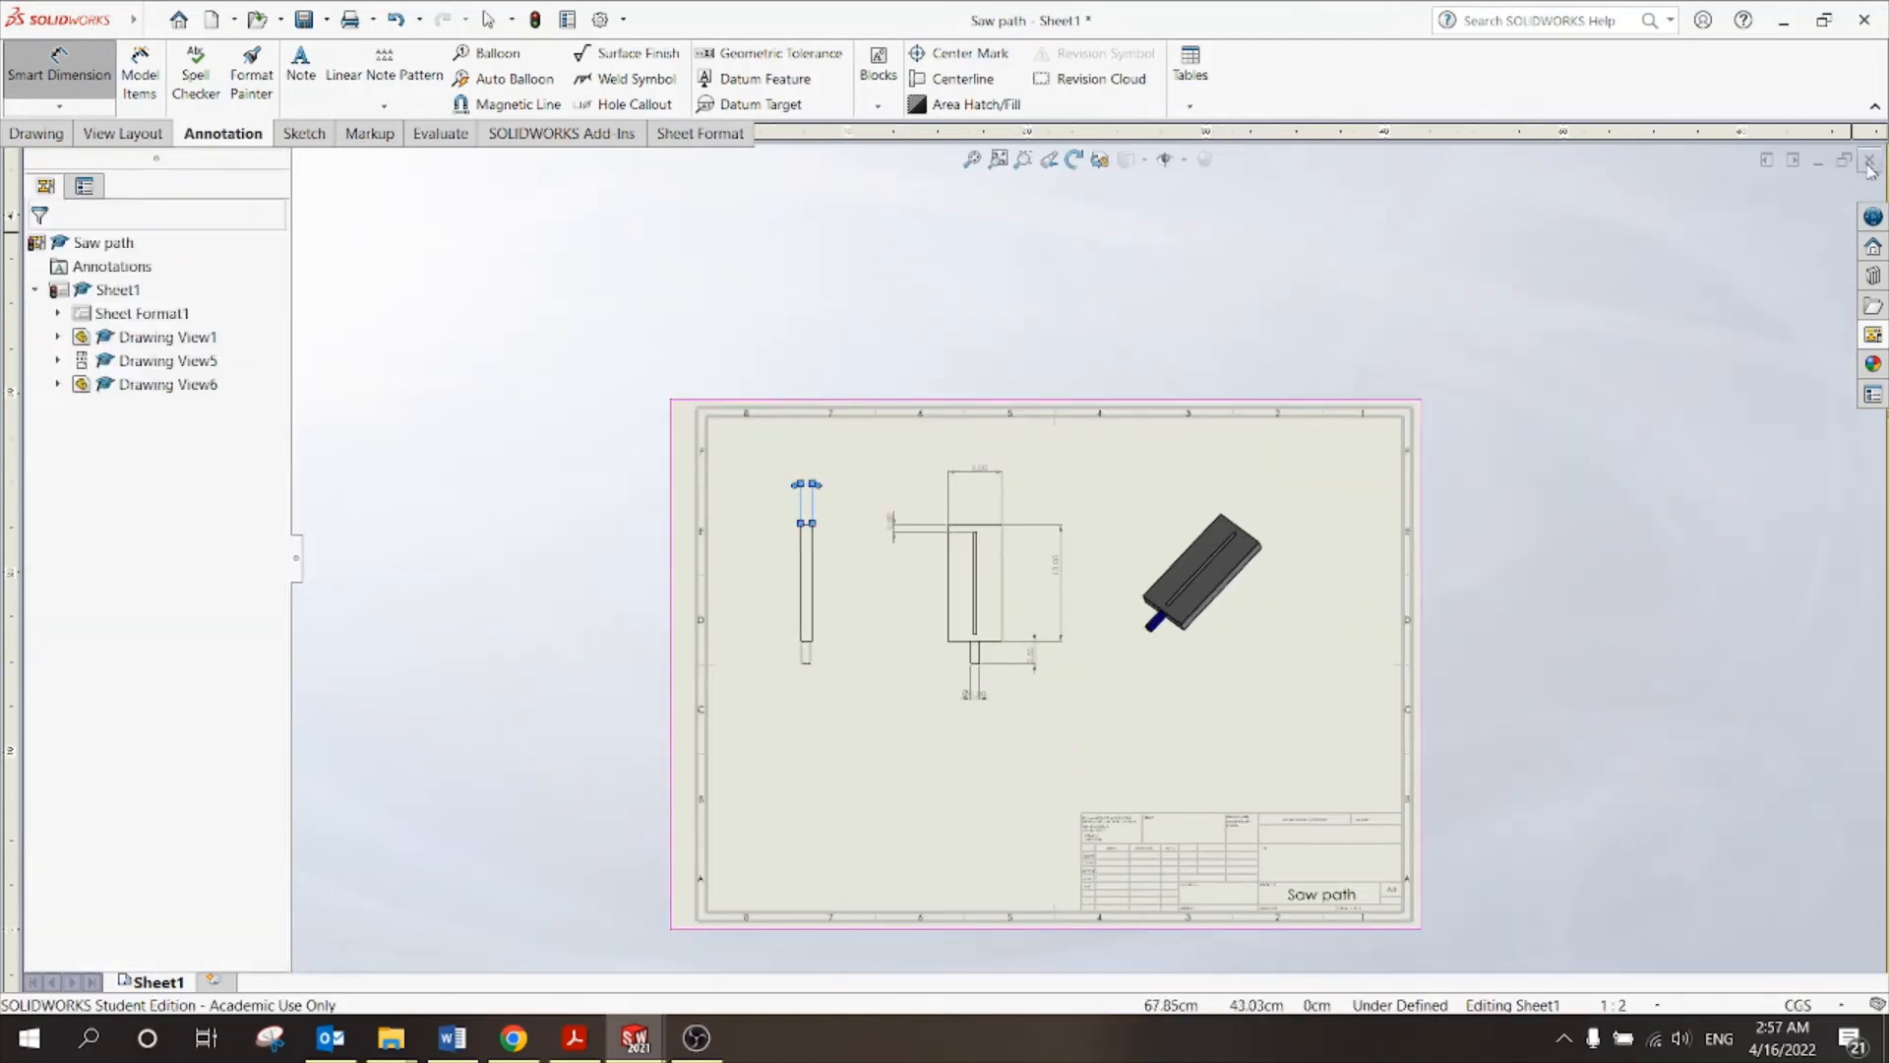
pyautogui.click(906, 562)
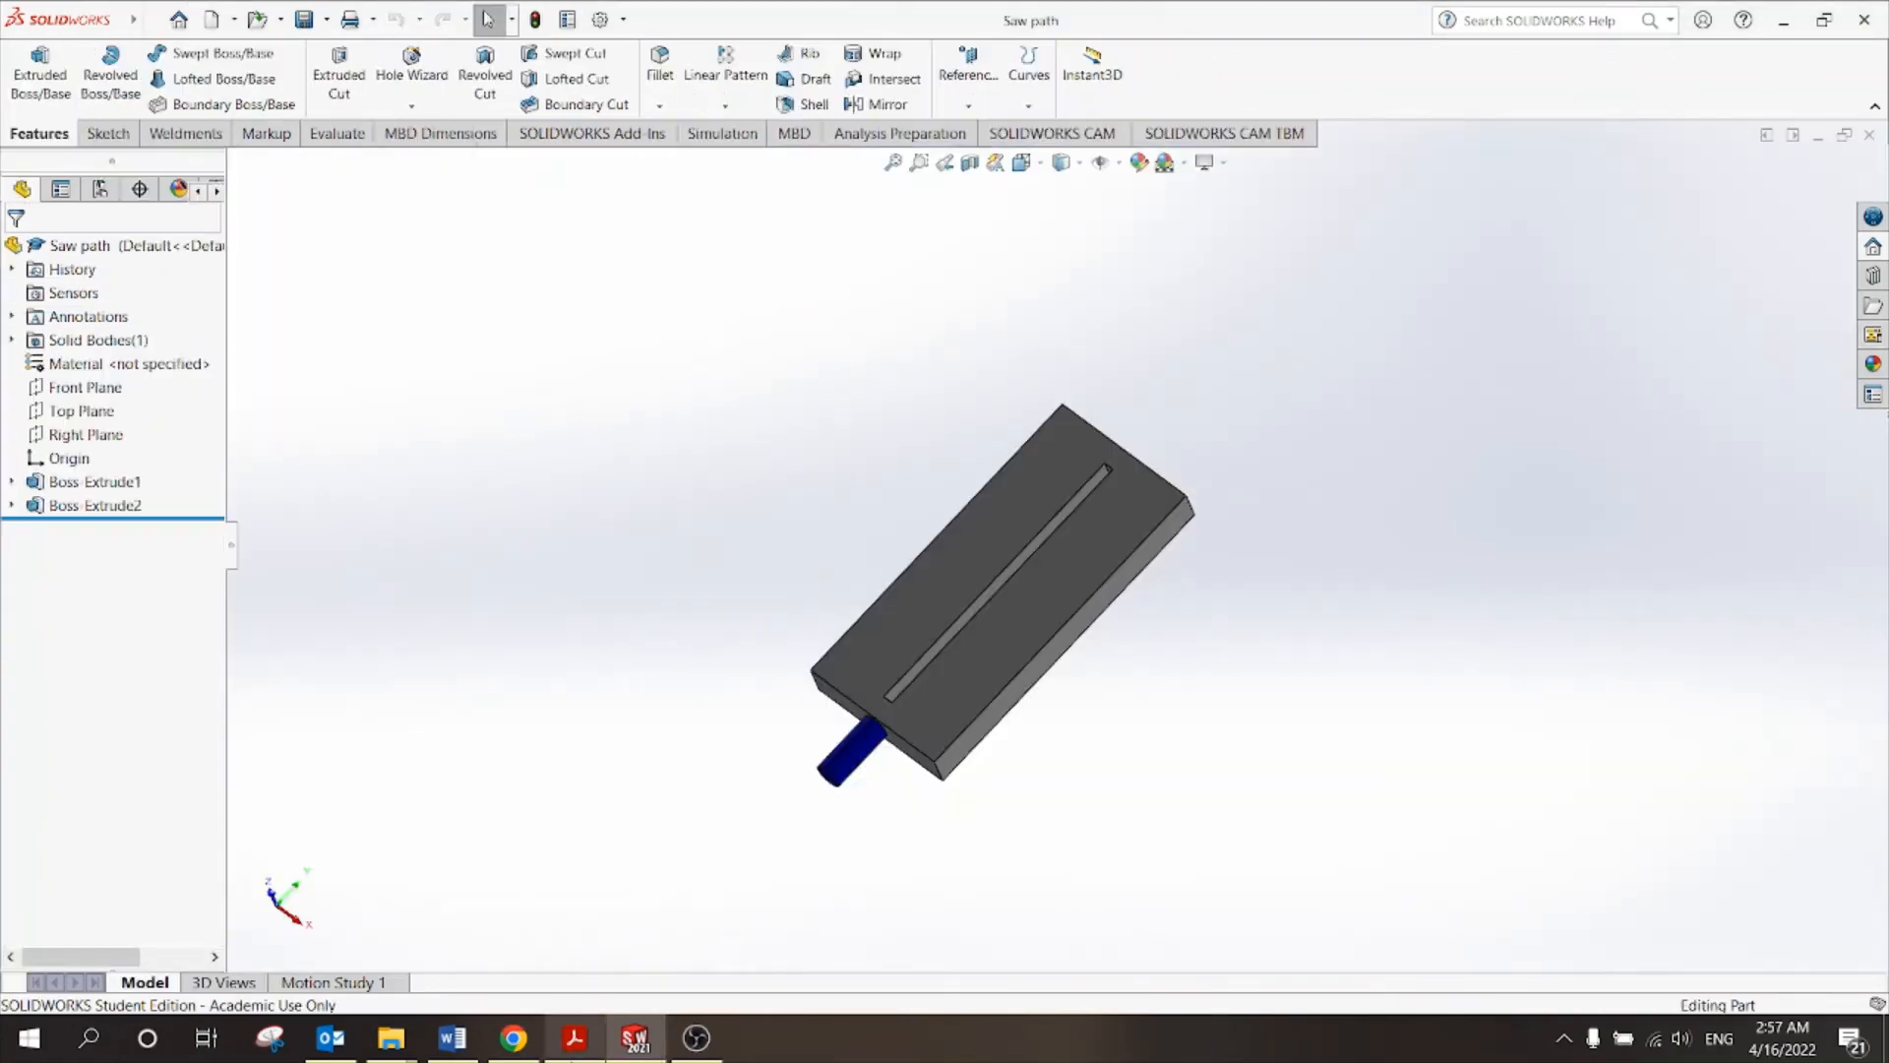
# Check the bill of material in Adobe Acrobat Reader and locate the Plate part file in the Tut 10 folder in File Explorer.
pyautogui.click(575, 1038)
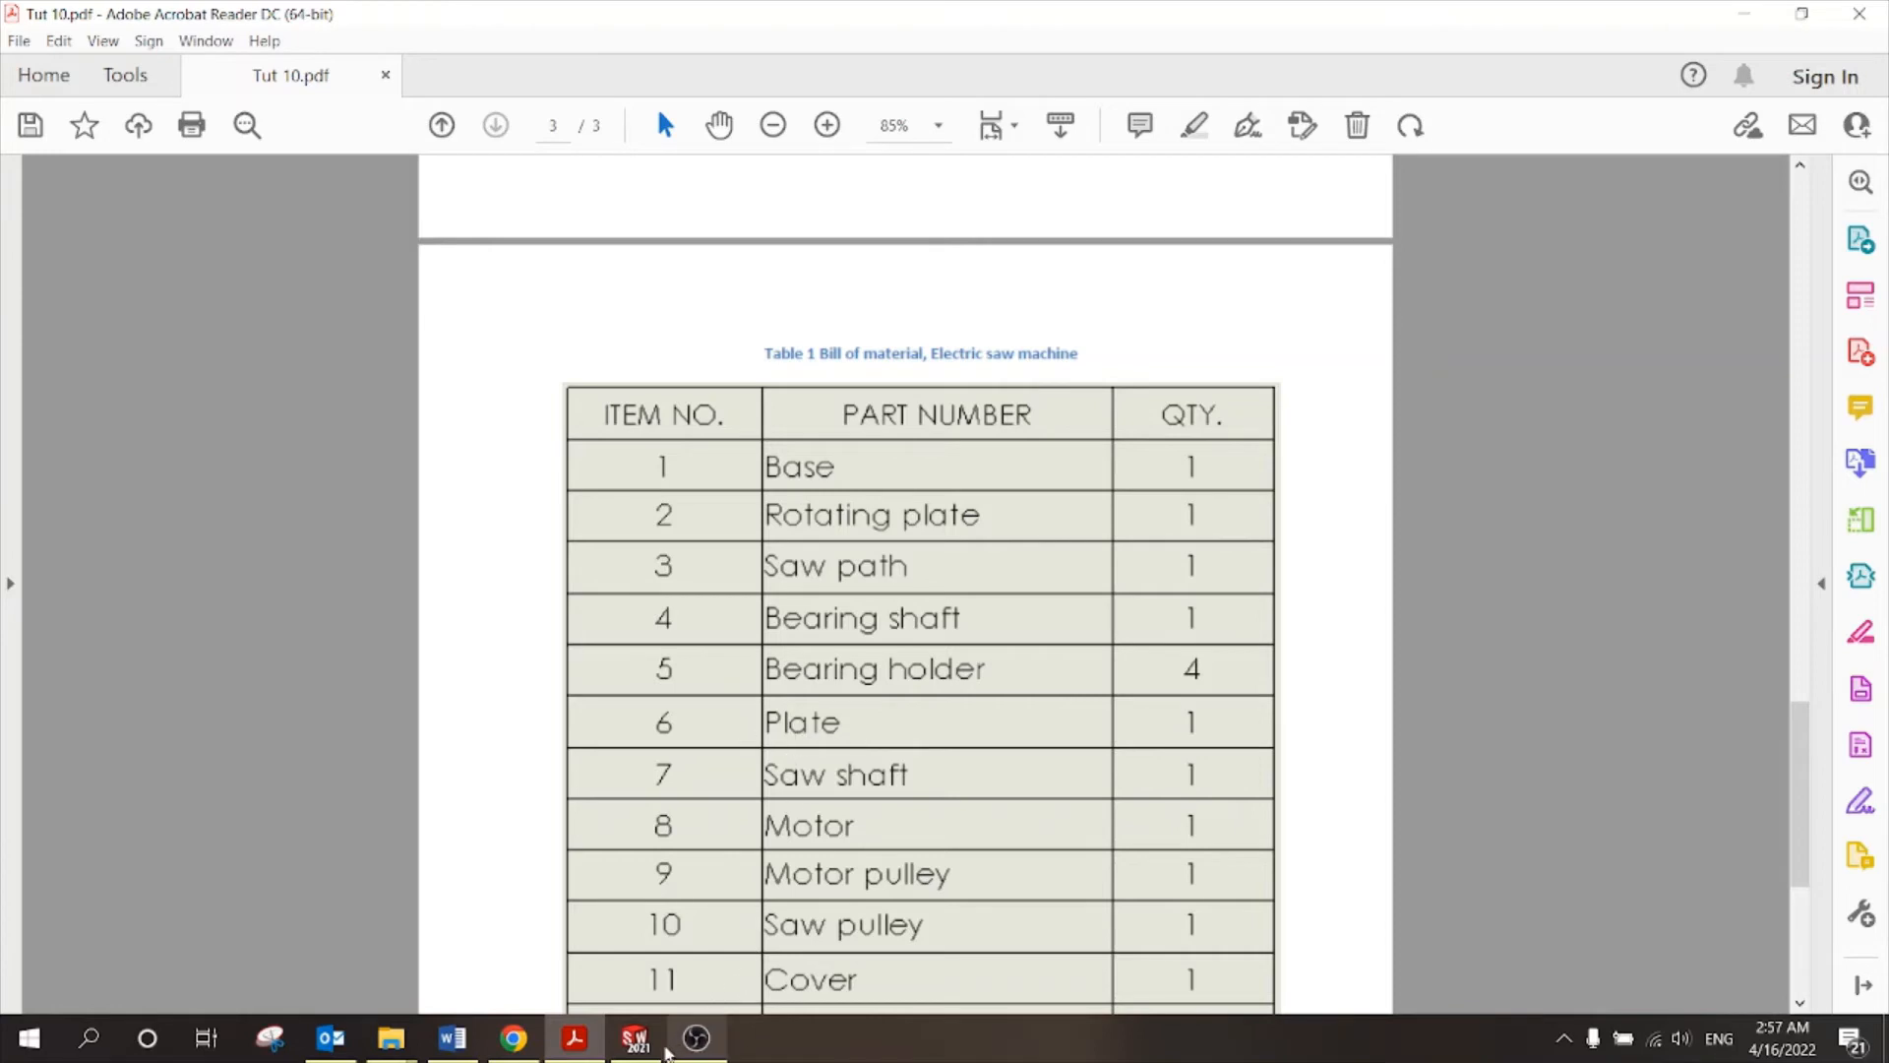
pyautogui.click(651, 1049)
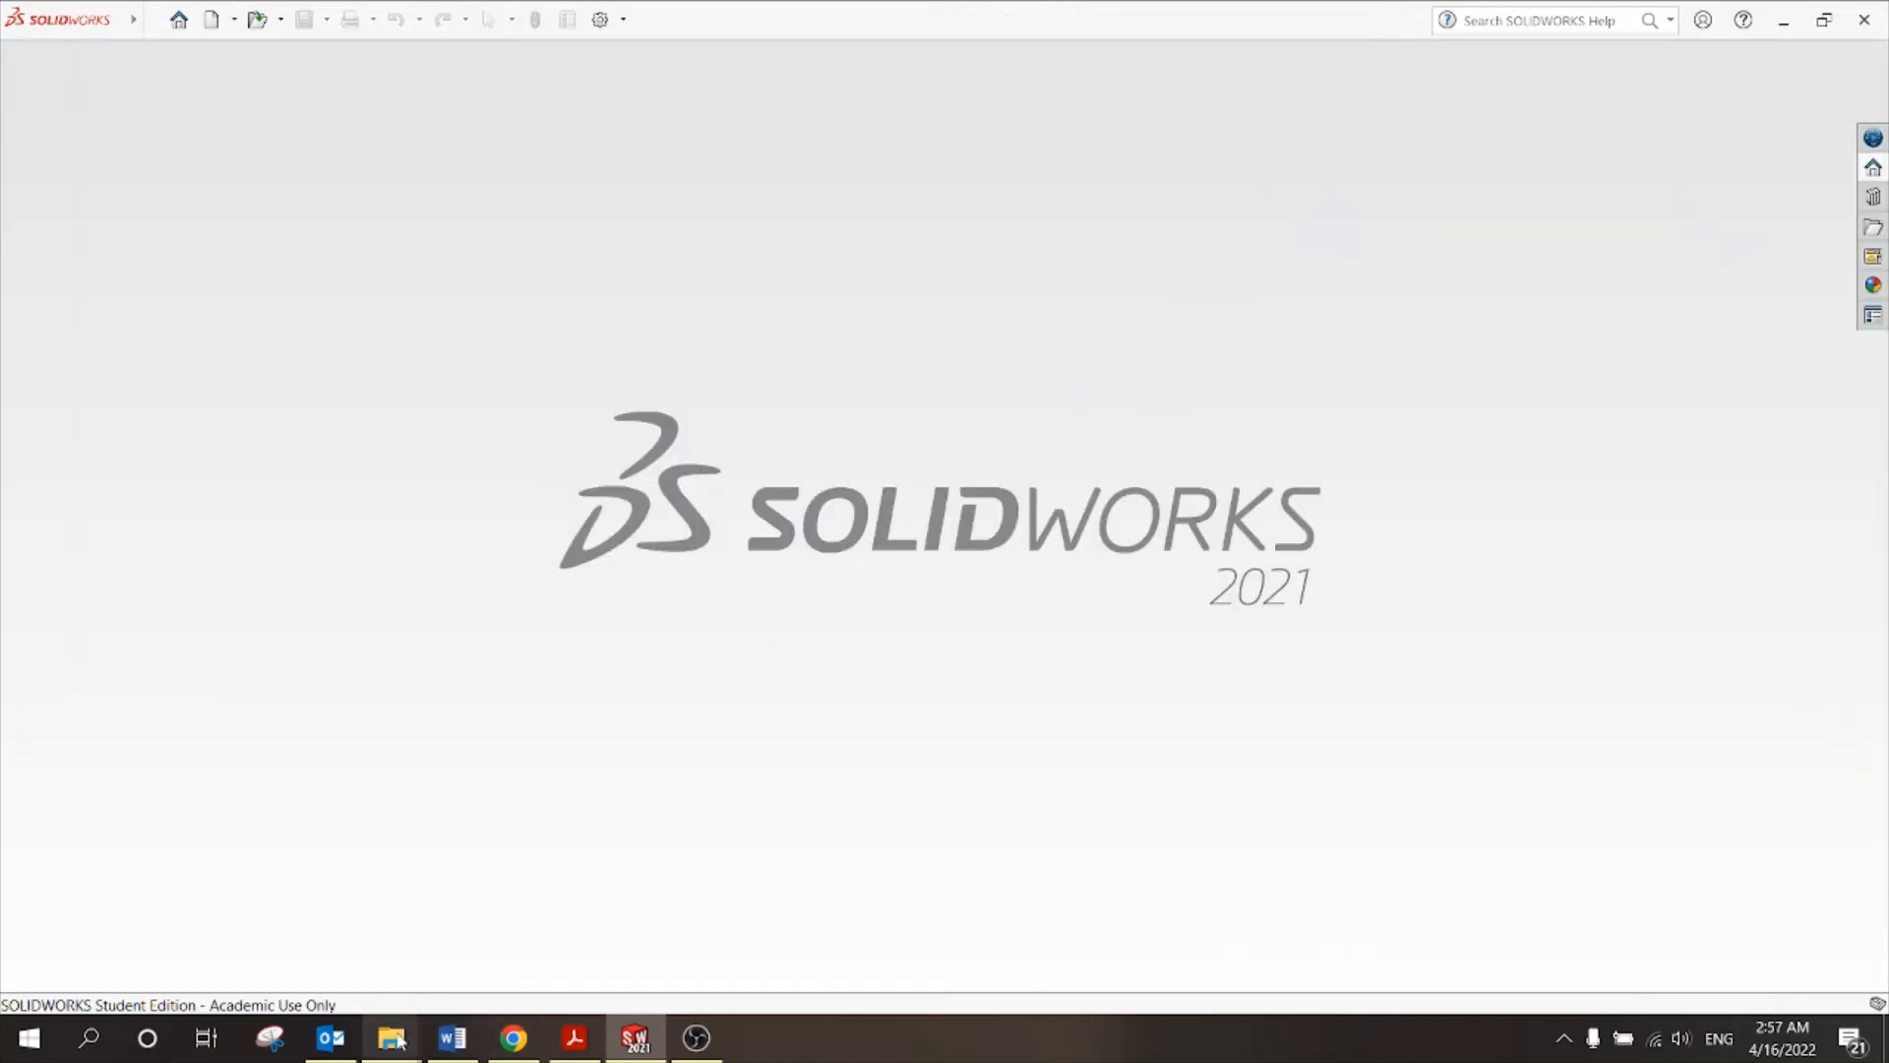
pyautogui.moveTo(391, 1038)
pyautogui.click(580, 949)
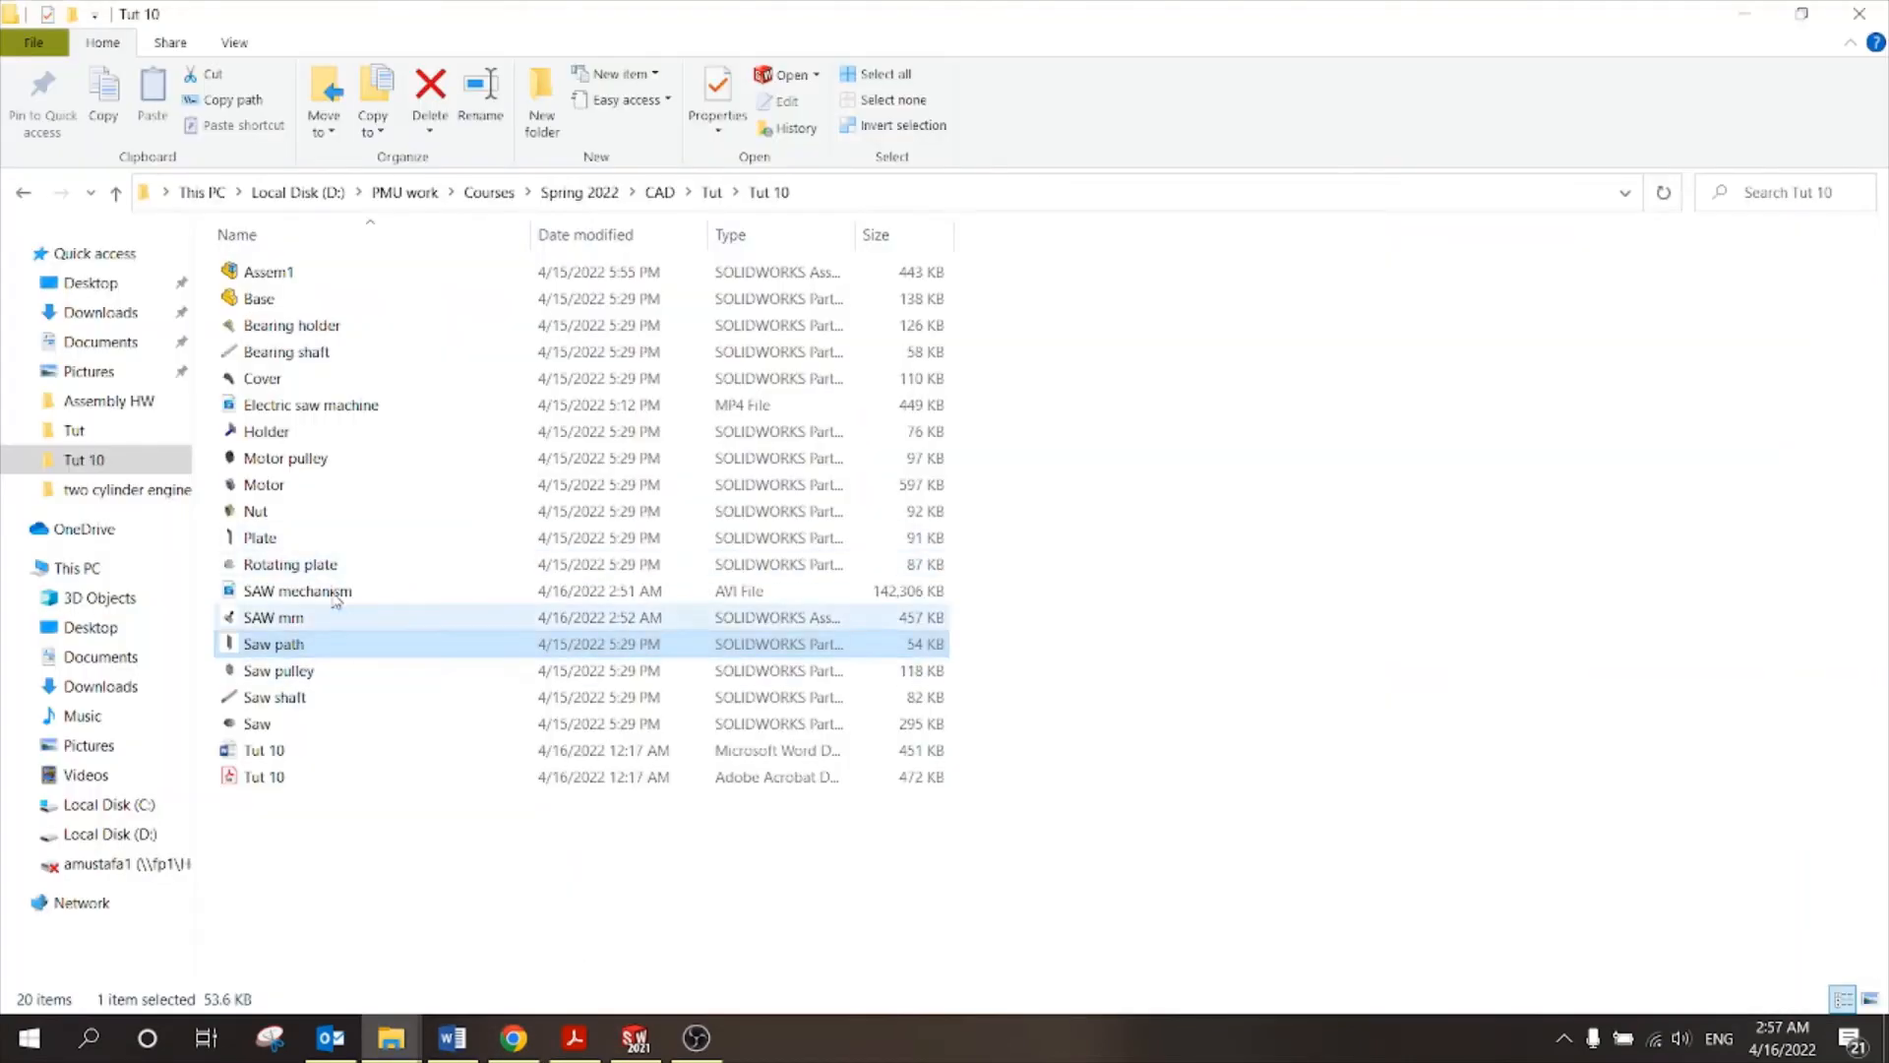
pyautogui.click(321, 540)
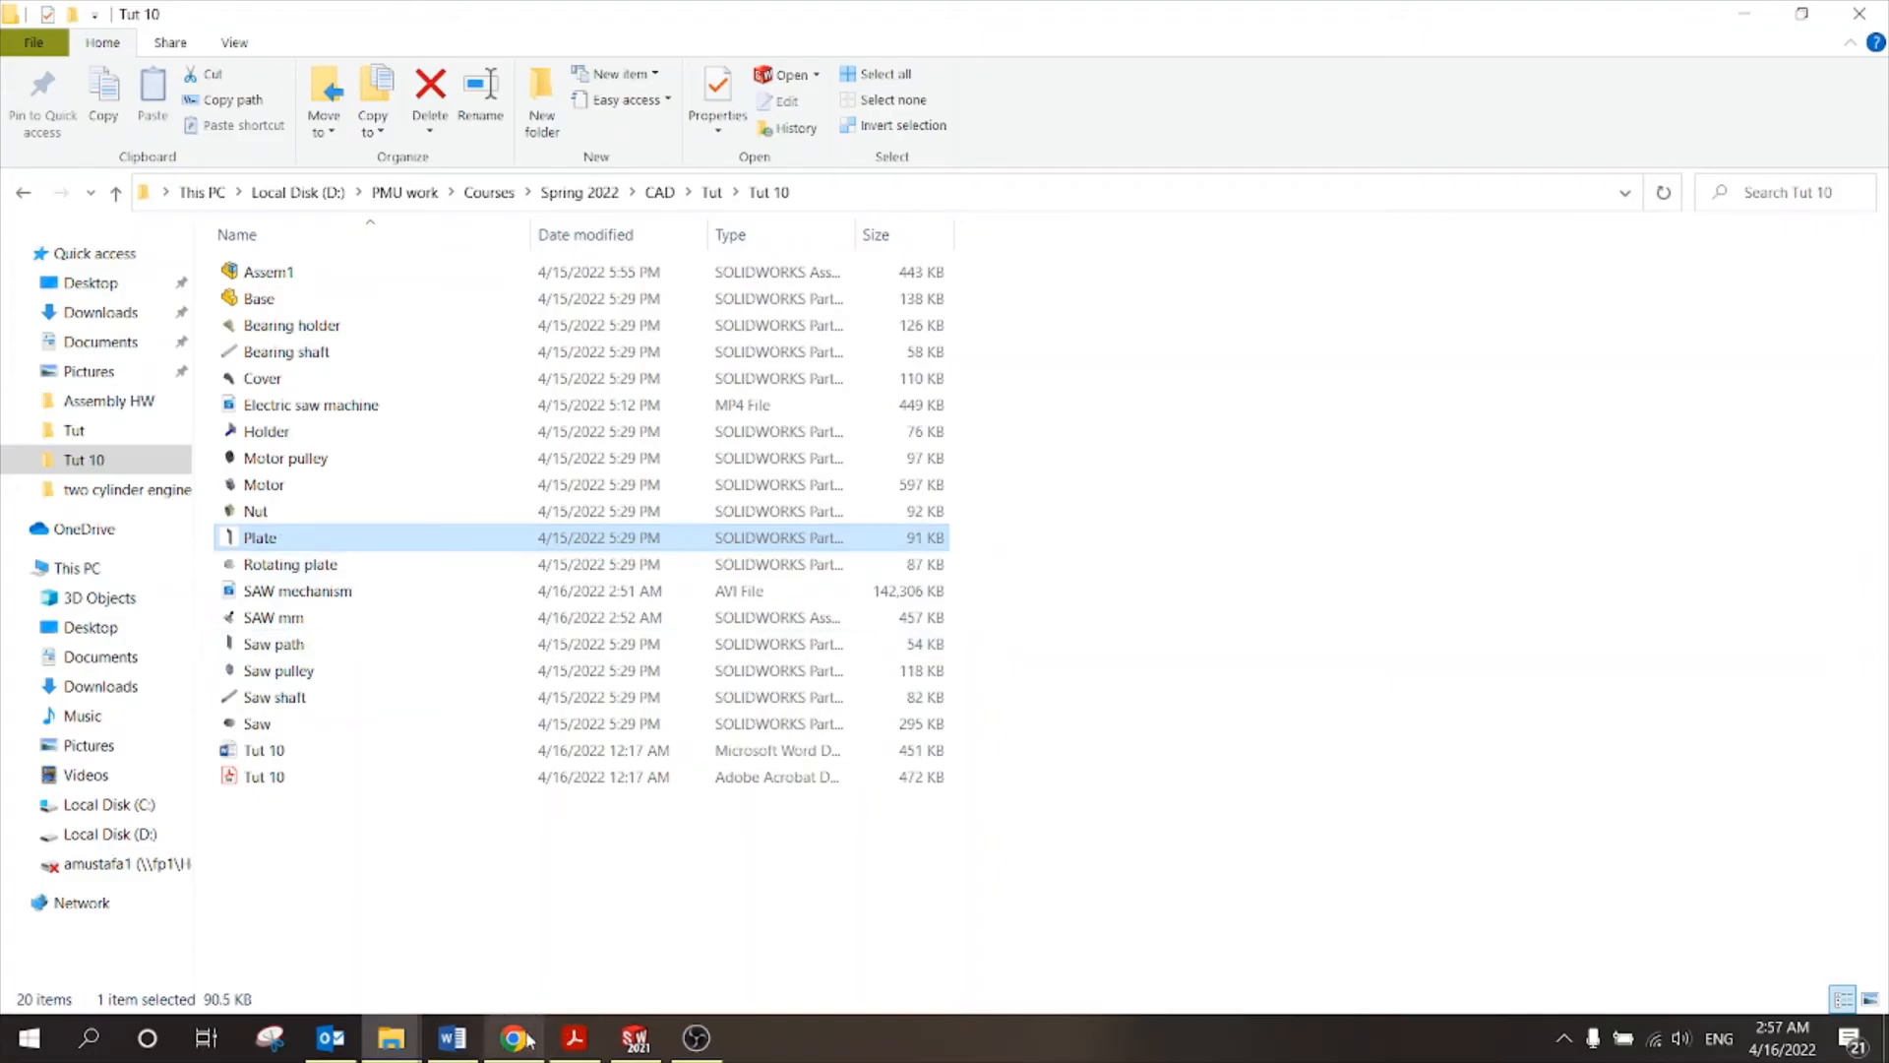
# Switch to SOLIDWORKS and create a new drawing with the A4 (ISO) sheet format.
pyautogui.click(635, 1038)
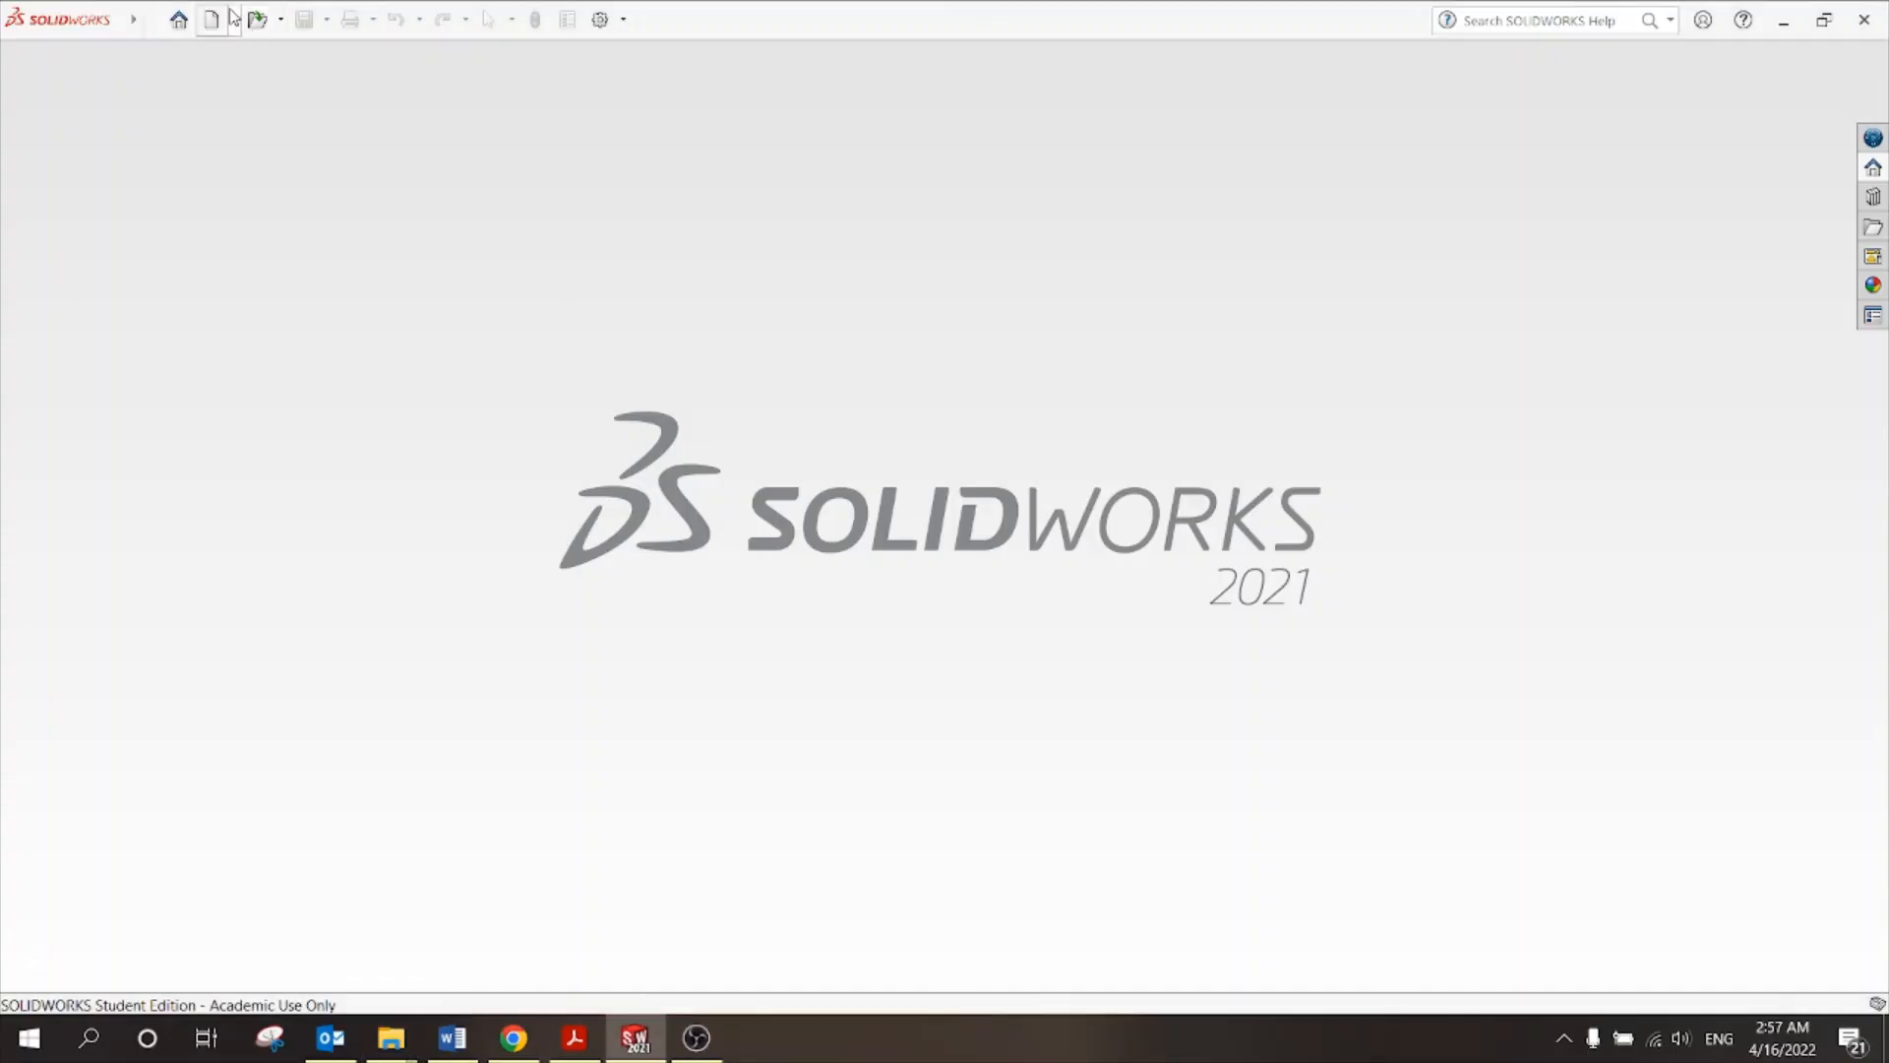
pyautogui.click(233, 19)
pyautogui.click(236, 46)
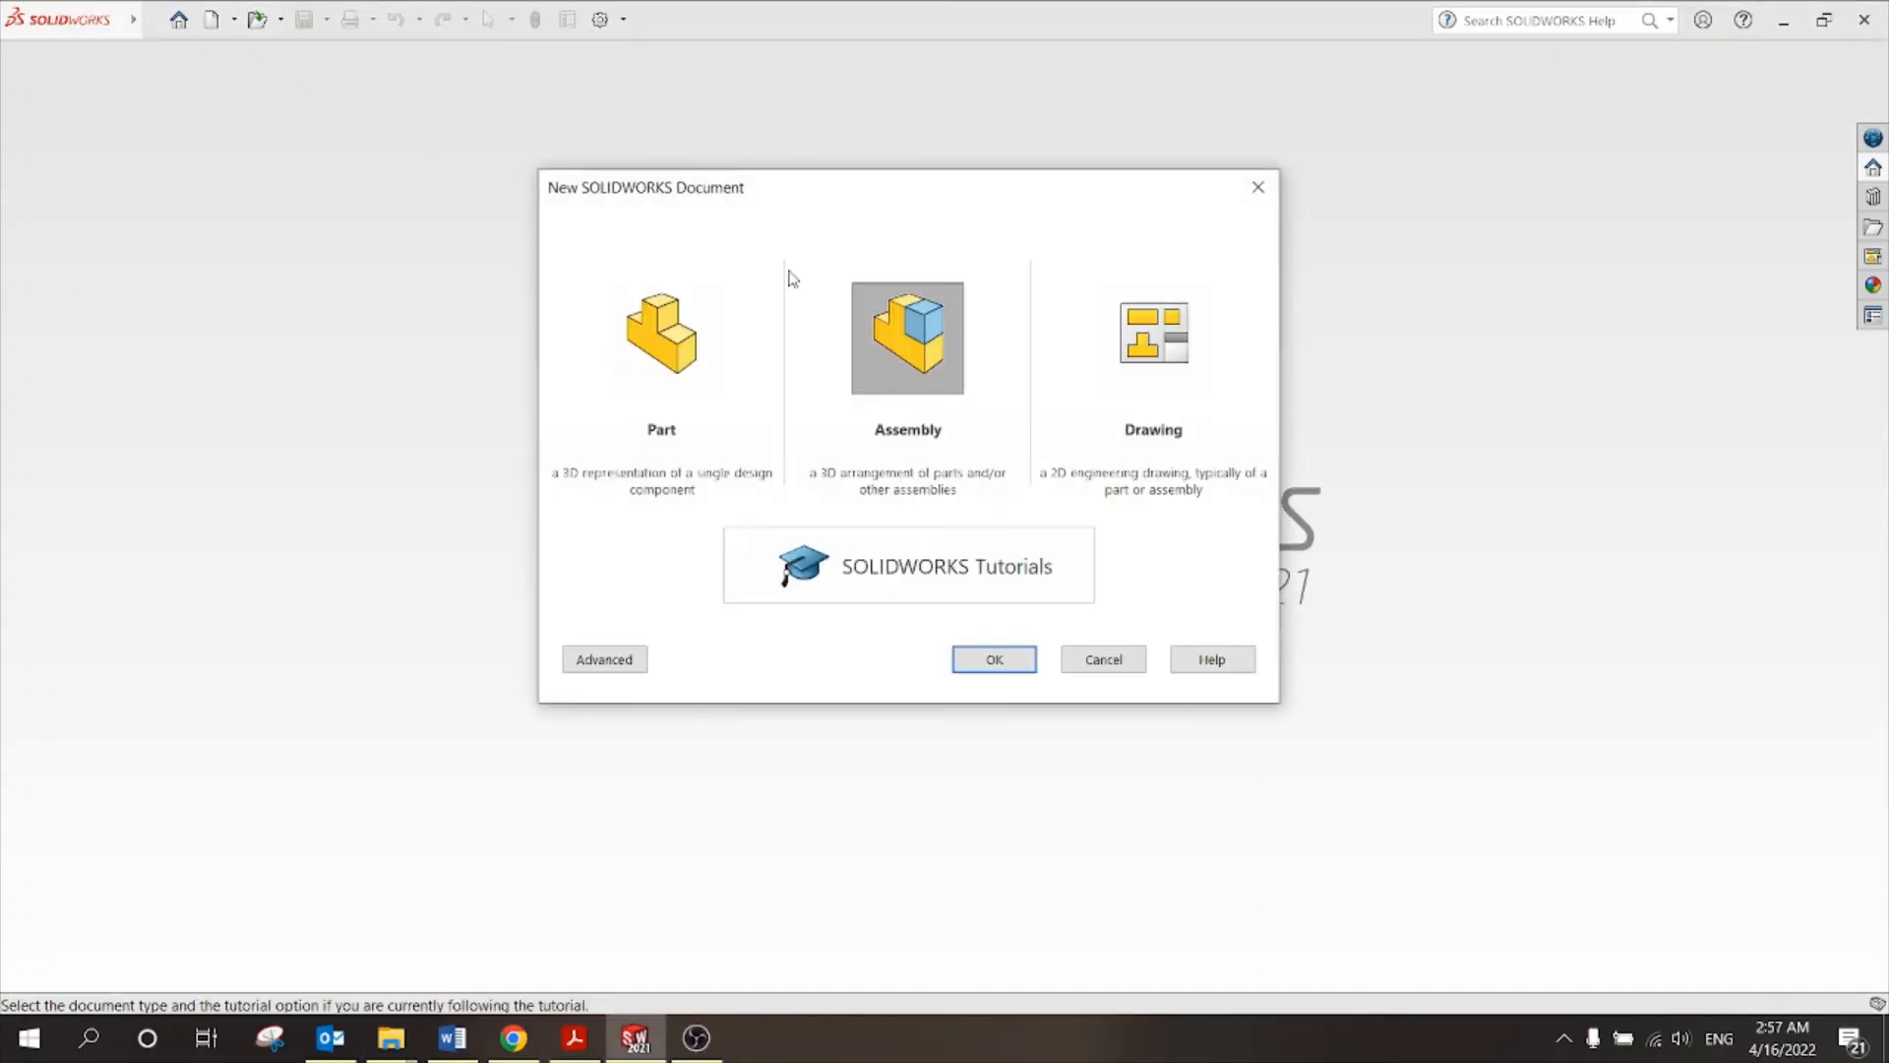
pyautogui.click(1138, 345)
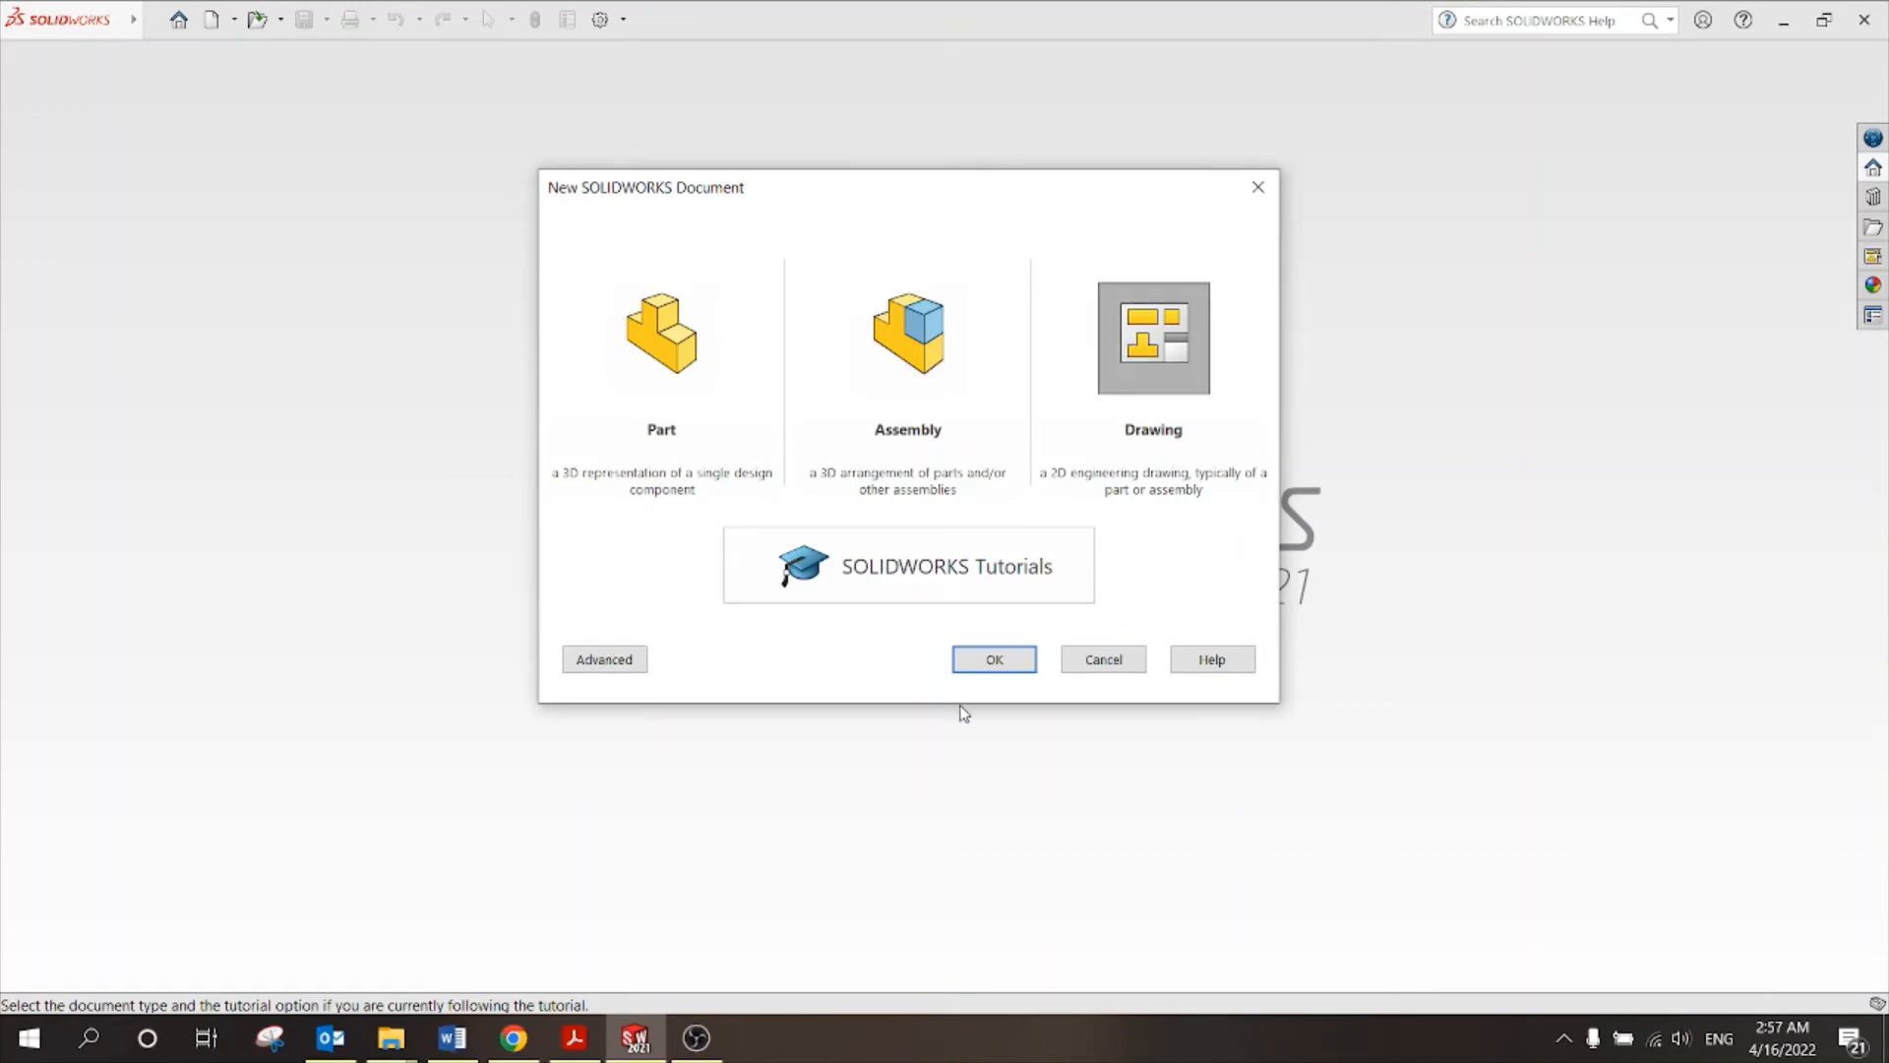
pyautogui.click(985, 660)
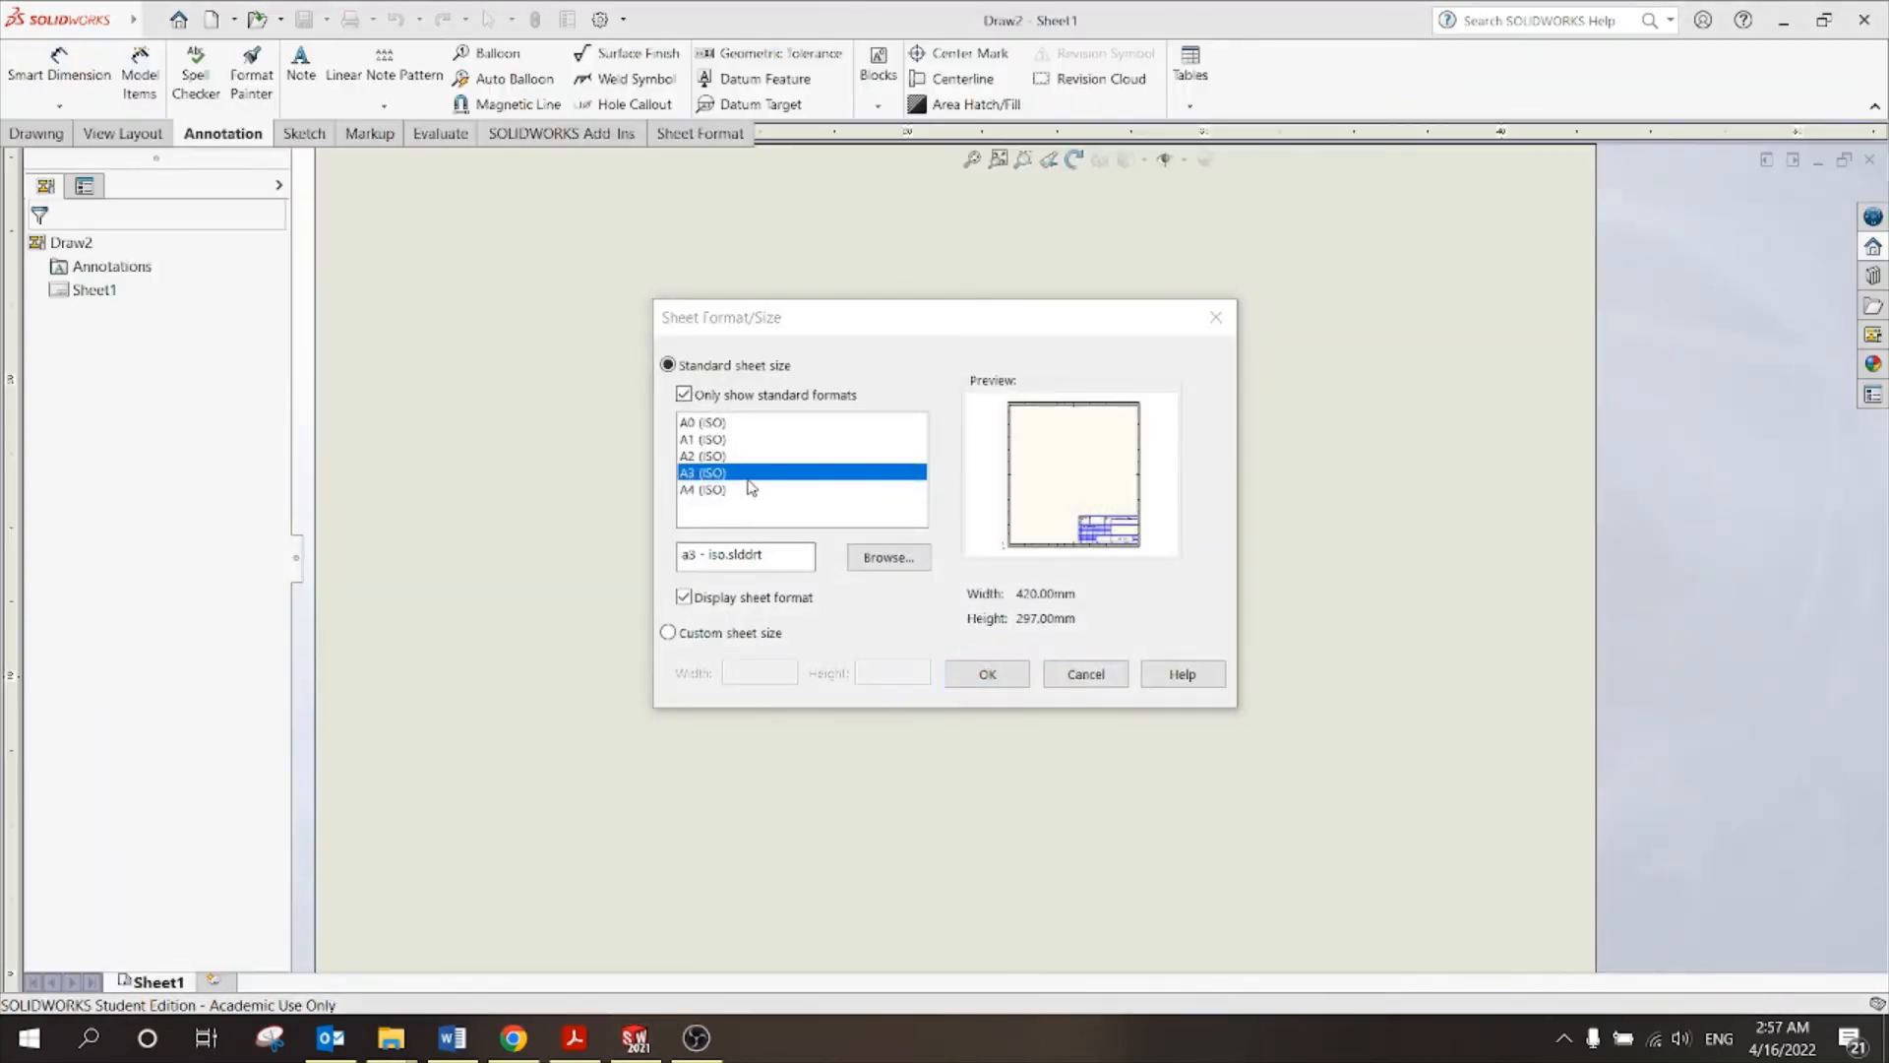
pyautogui.click(718, 490)
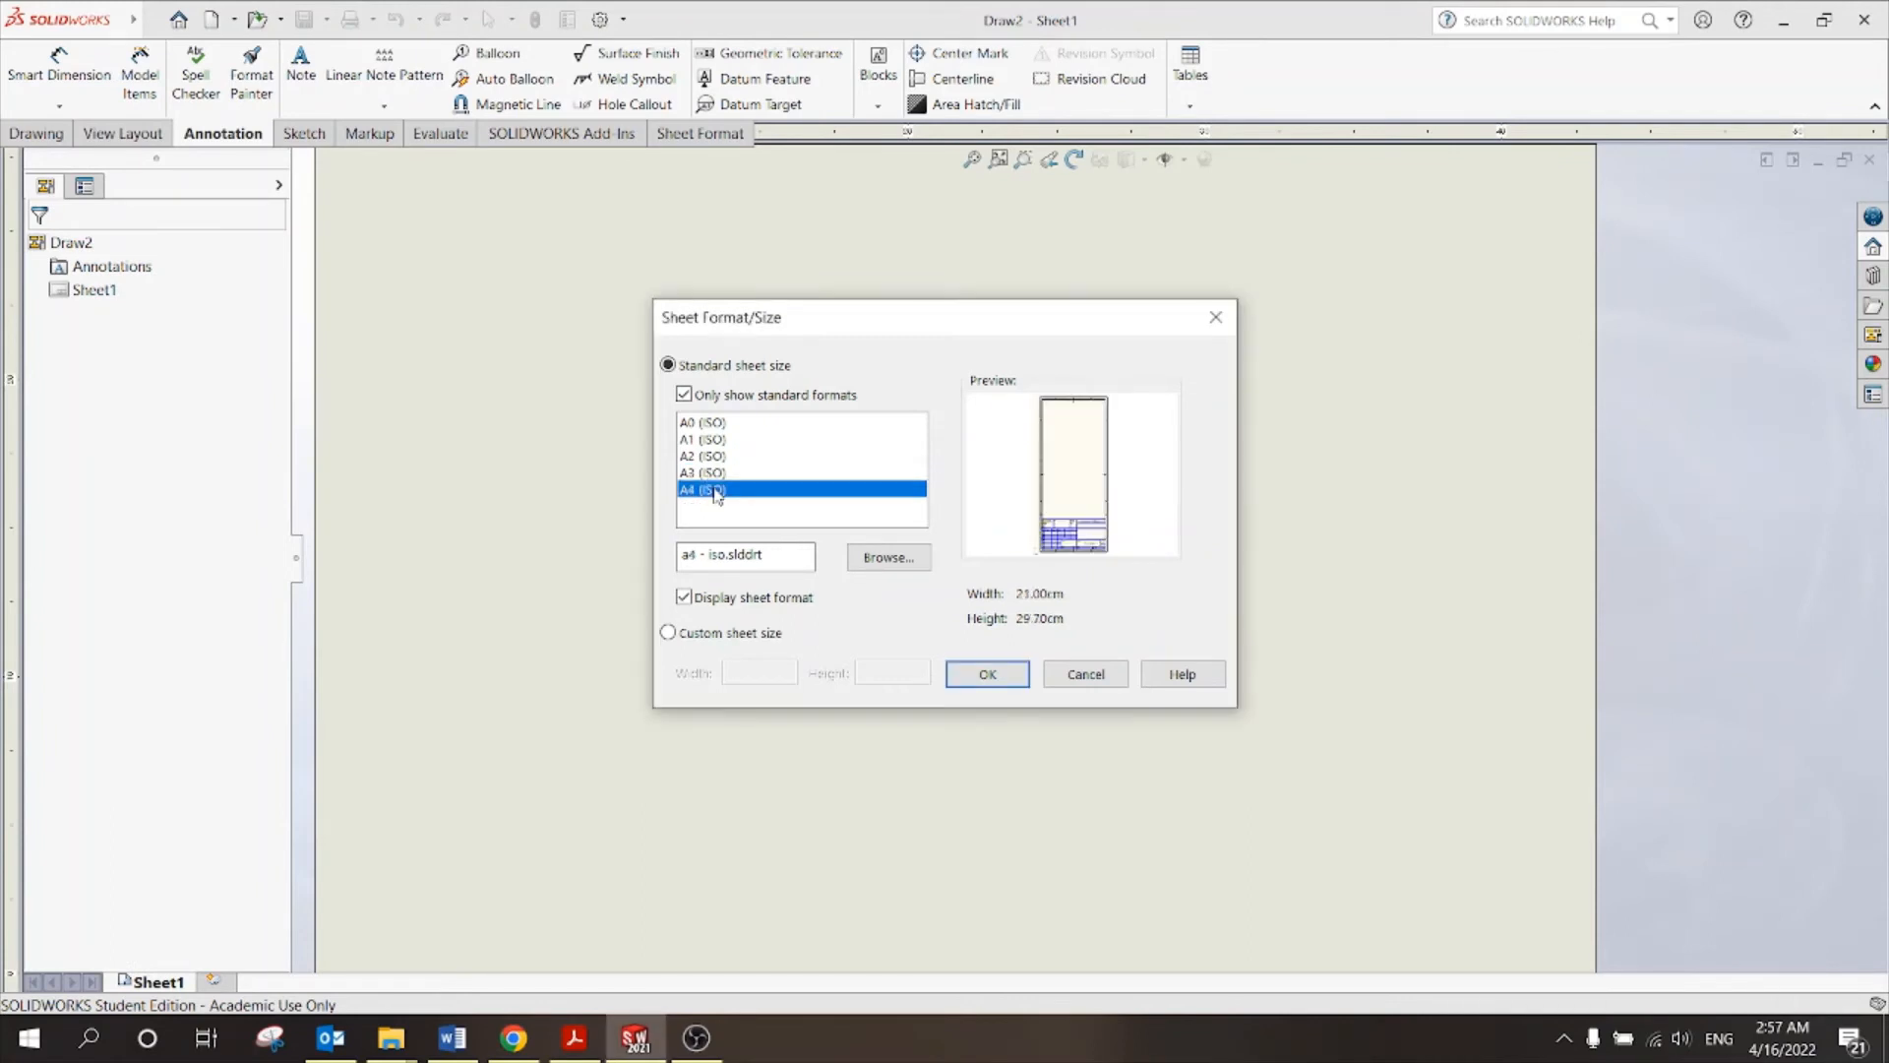
pyautogui.click(1015, 664)
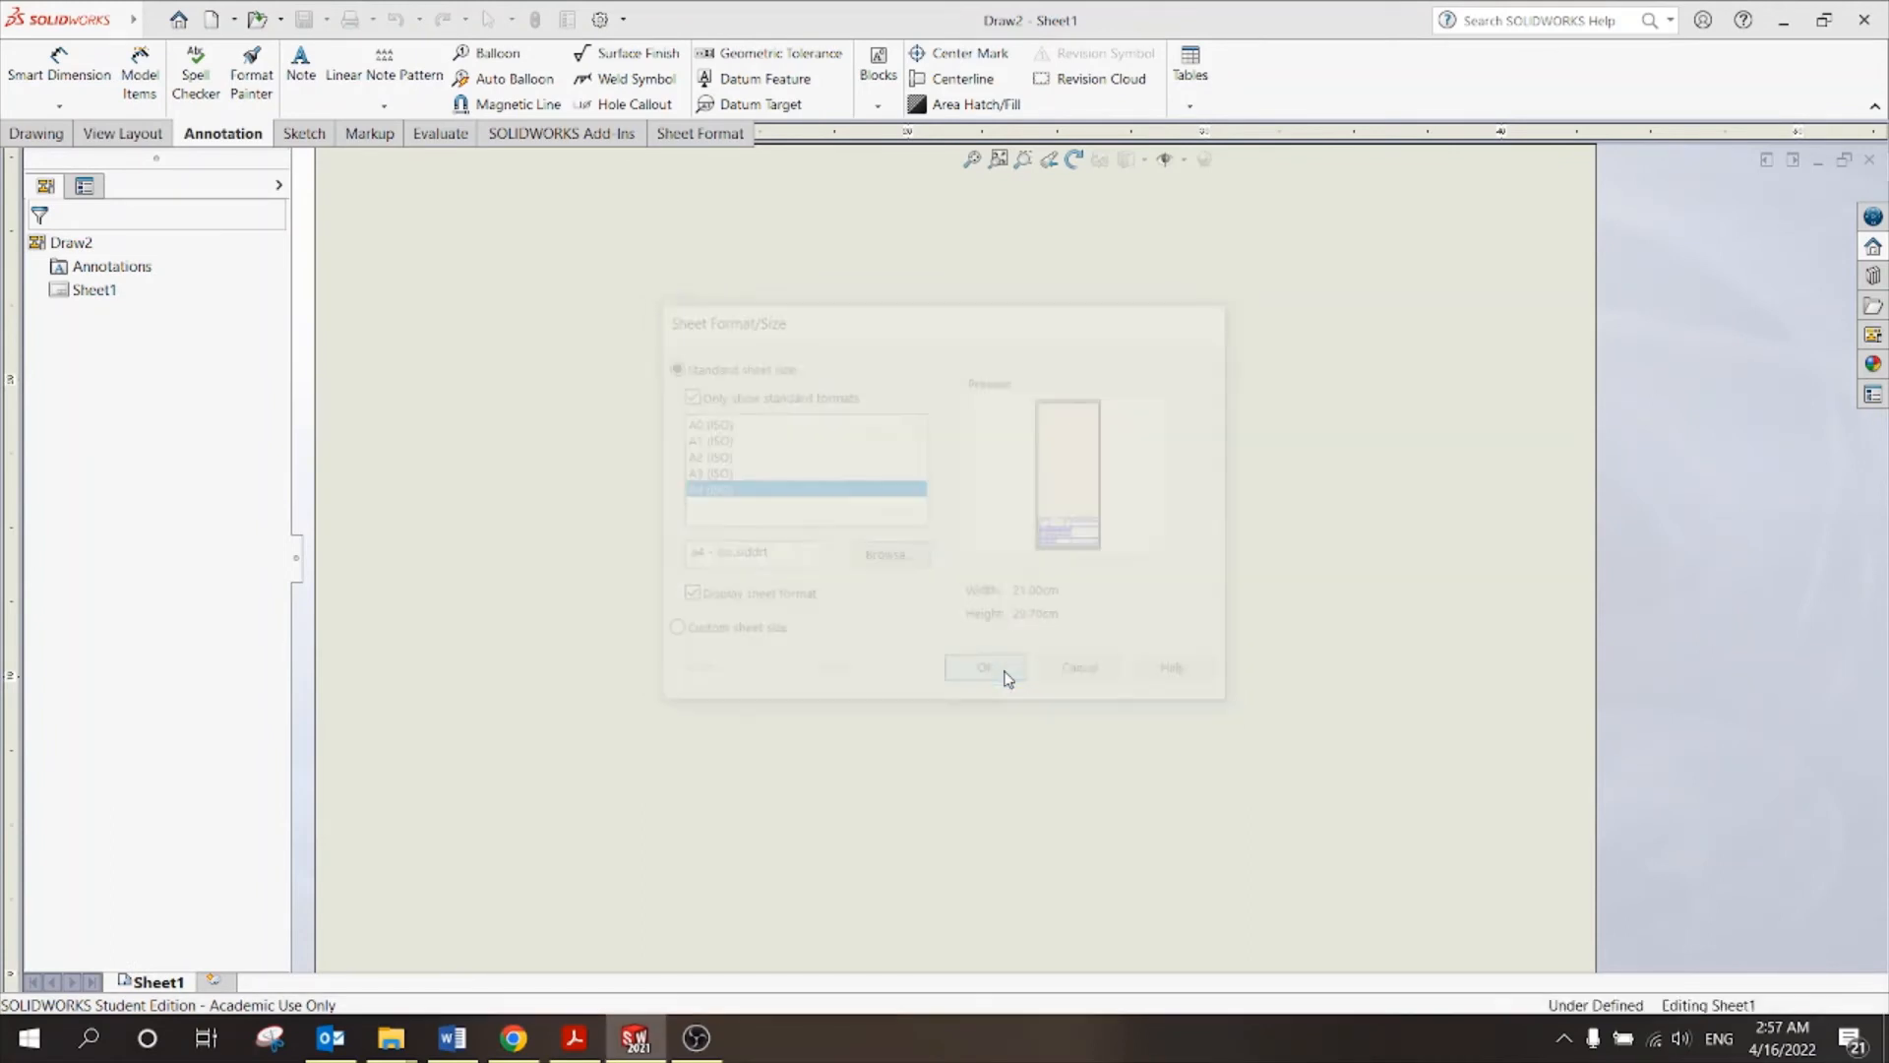
# Insert the Plate part's front view in the upper part of the sheet, with projected views beside and below it.
pyautogui.scroll(3, 1006, 647)
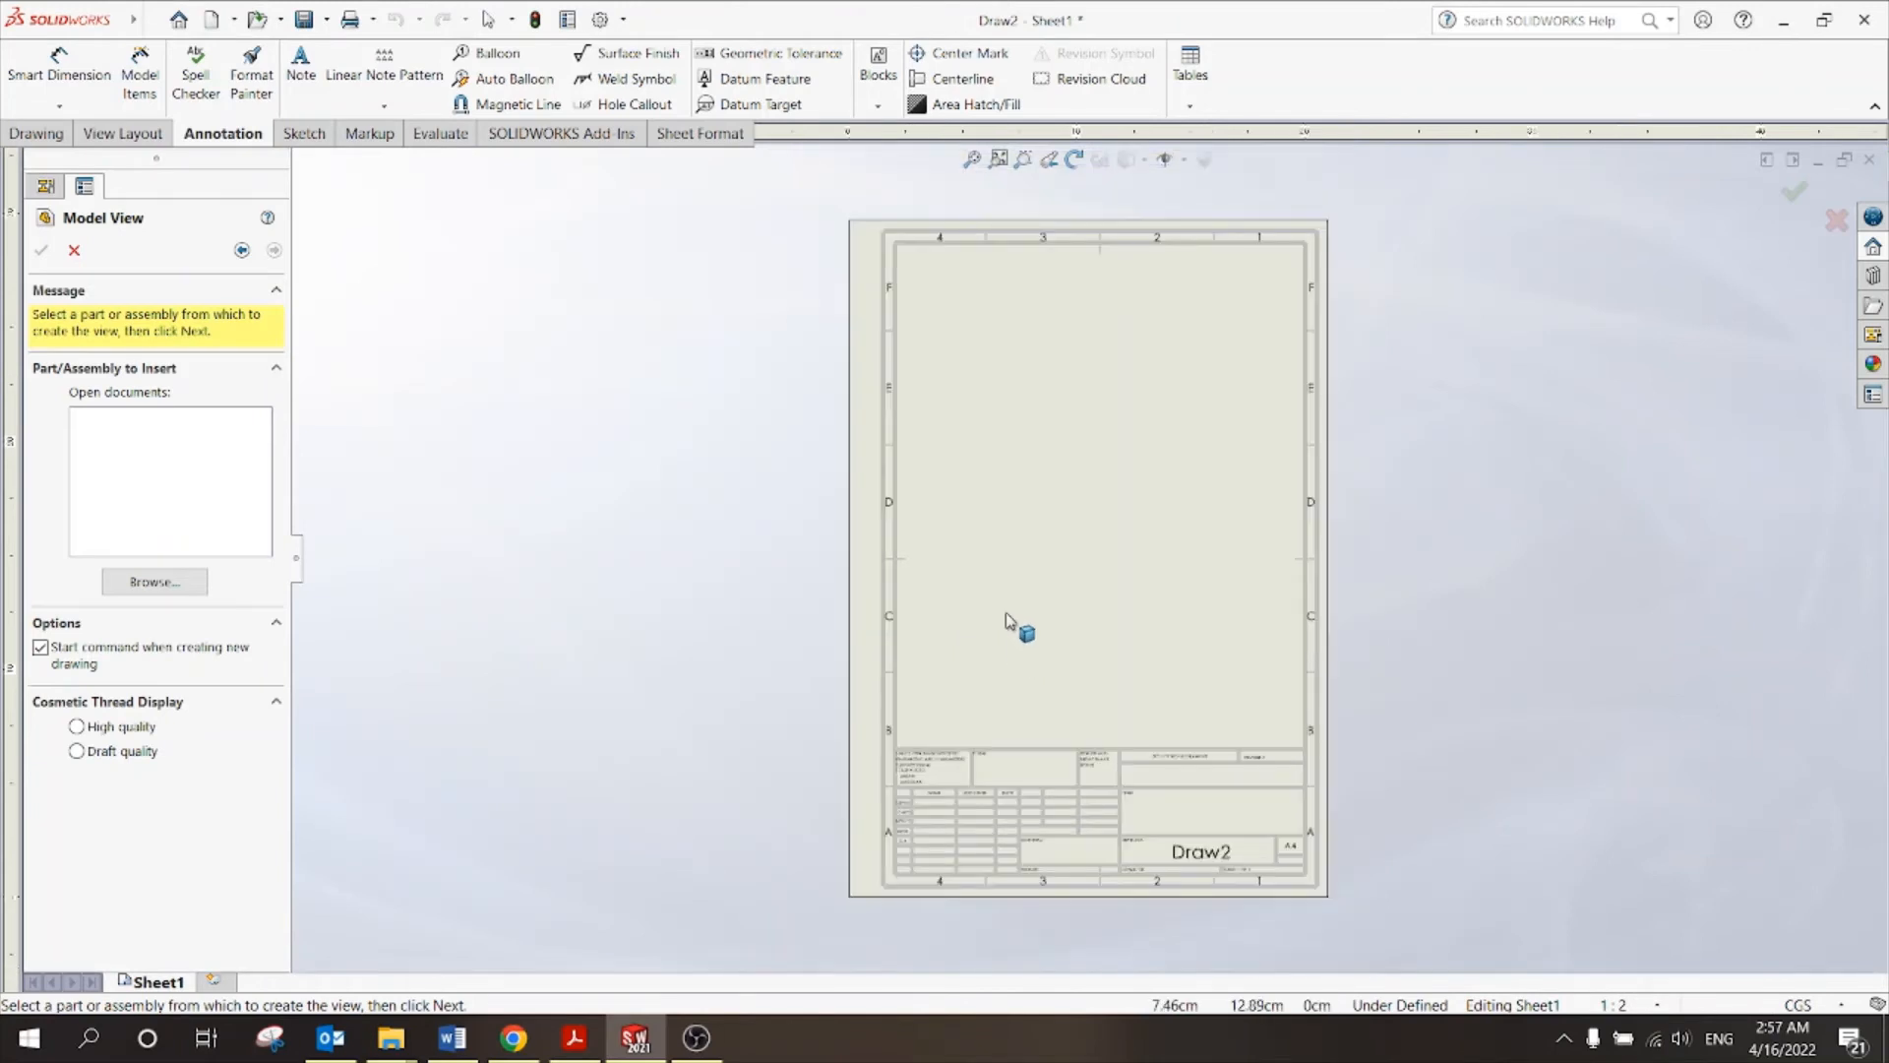
pyautogui.scroll(-3, 1349, 393)
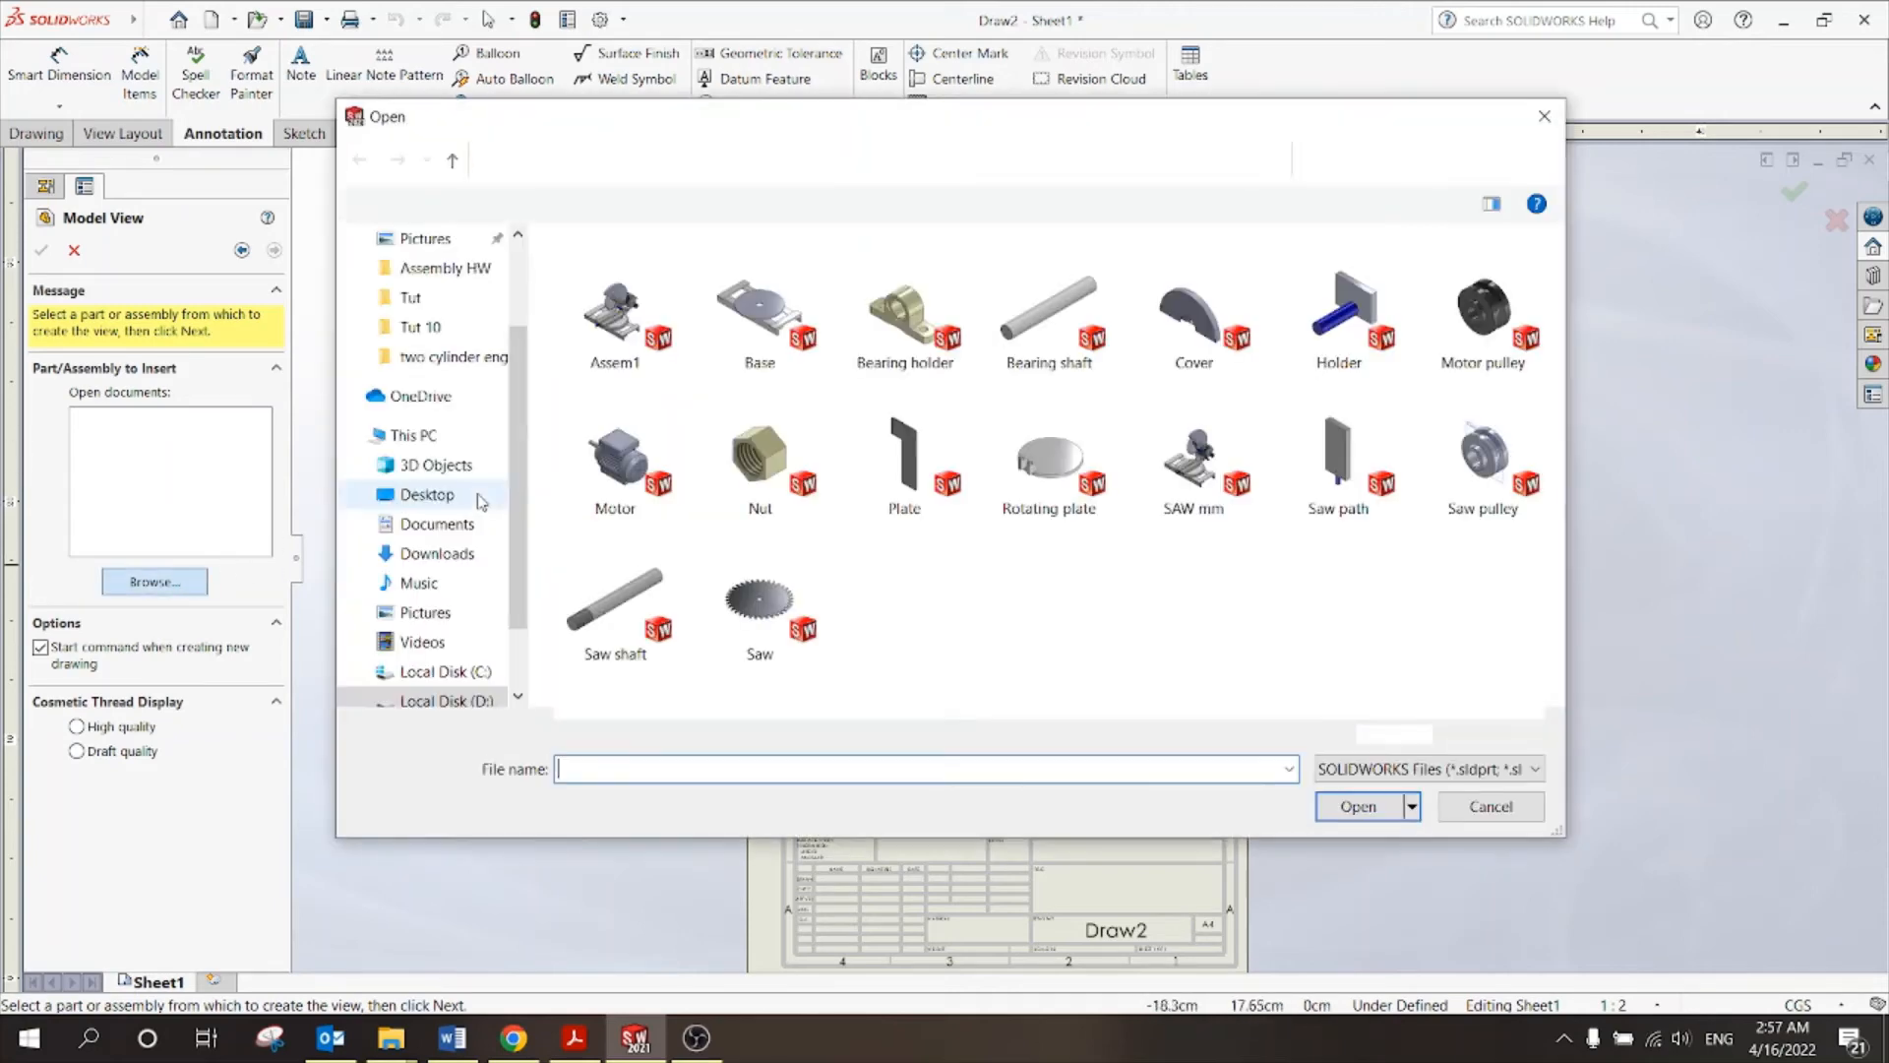
pyautogui.click(907, 463)
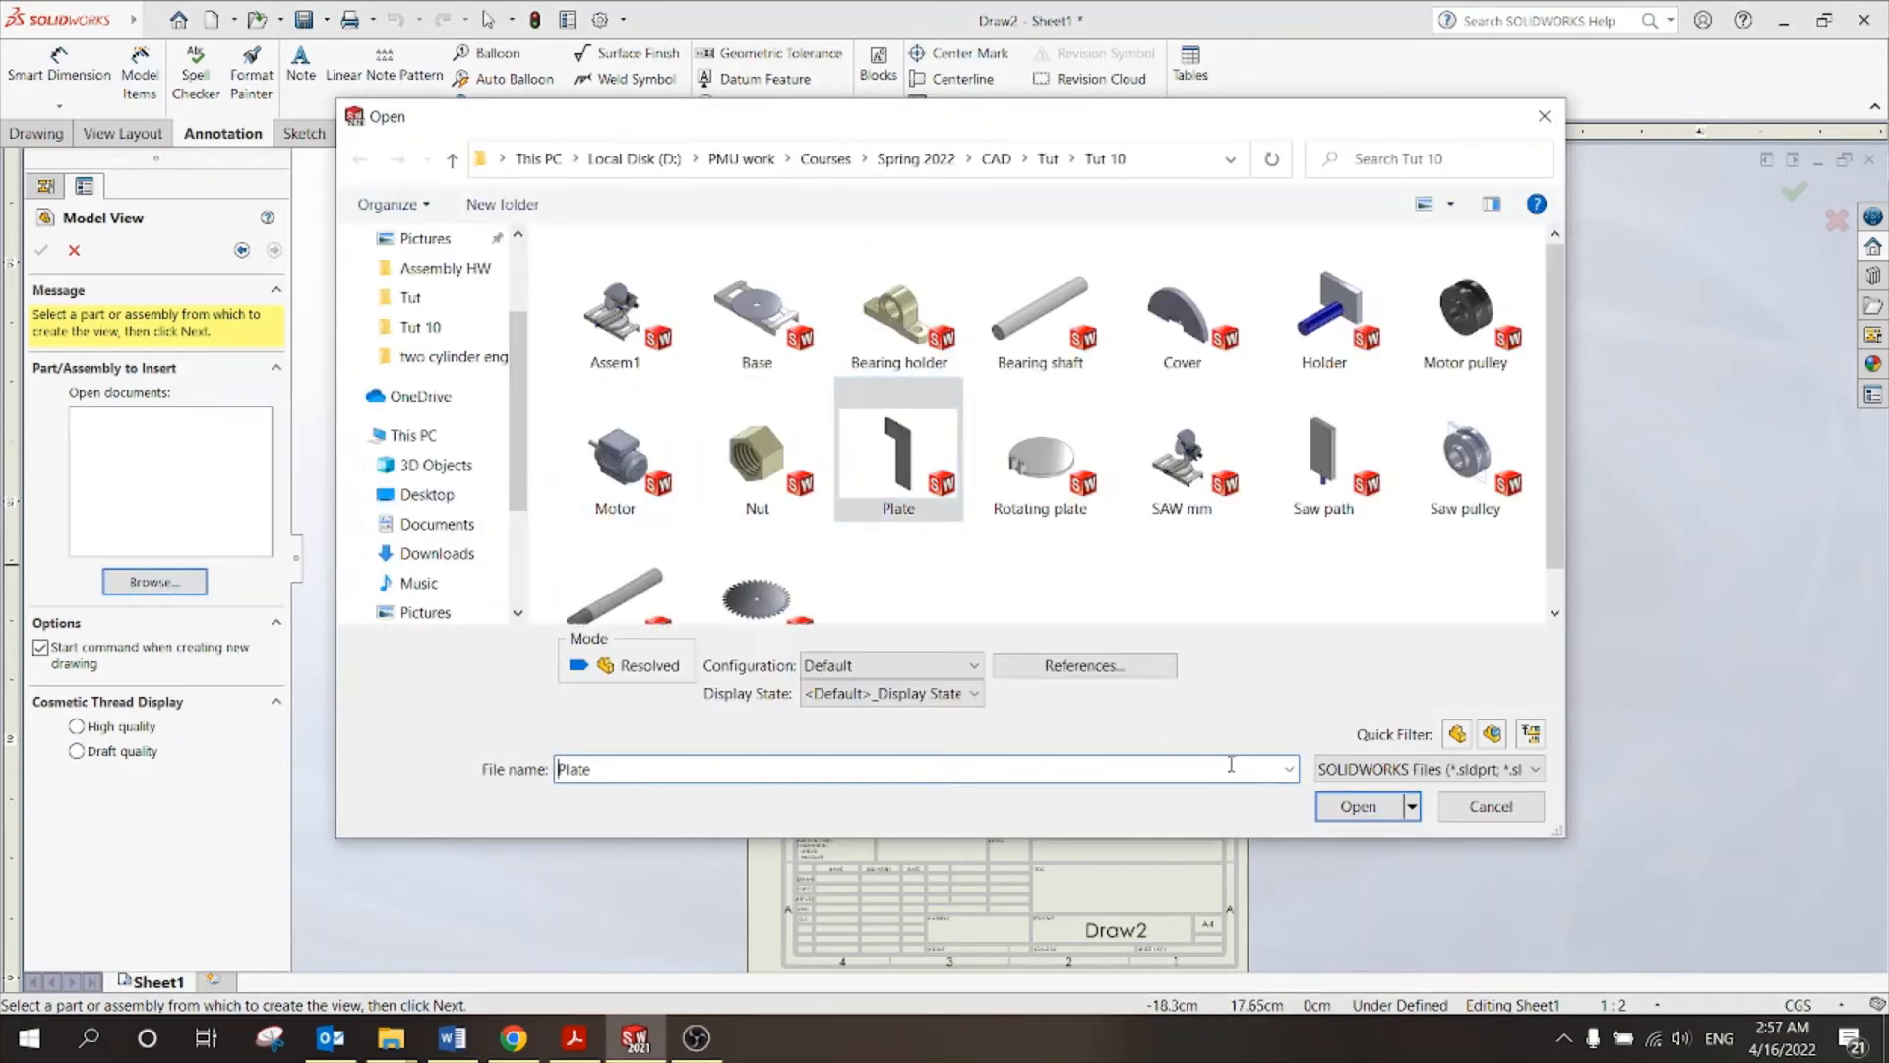
pyautogui.click(1357, 807)
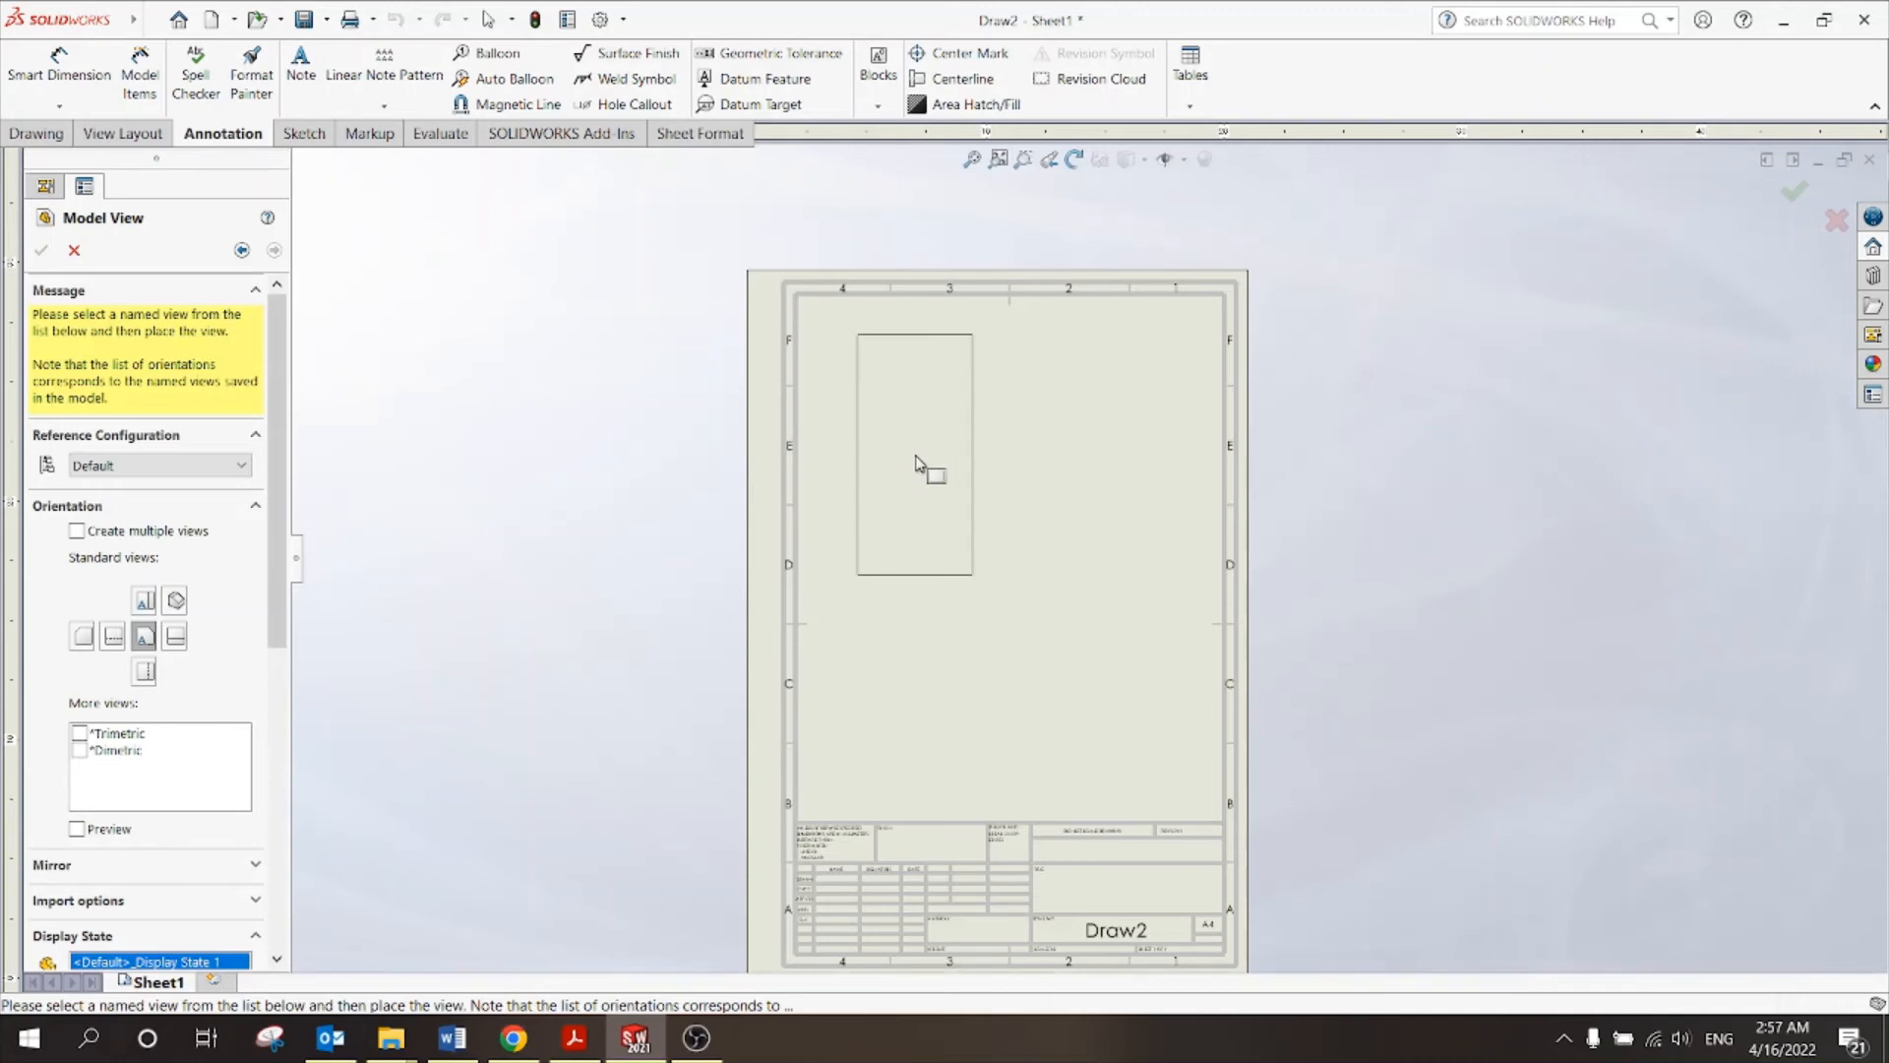
pyautogui.click(917, 465)
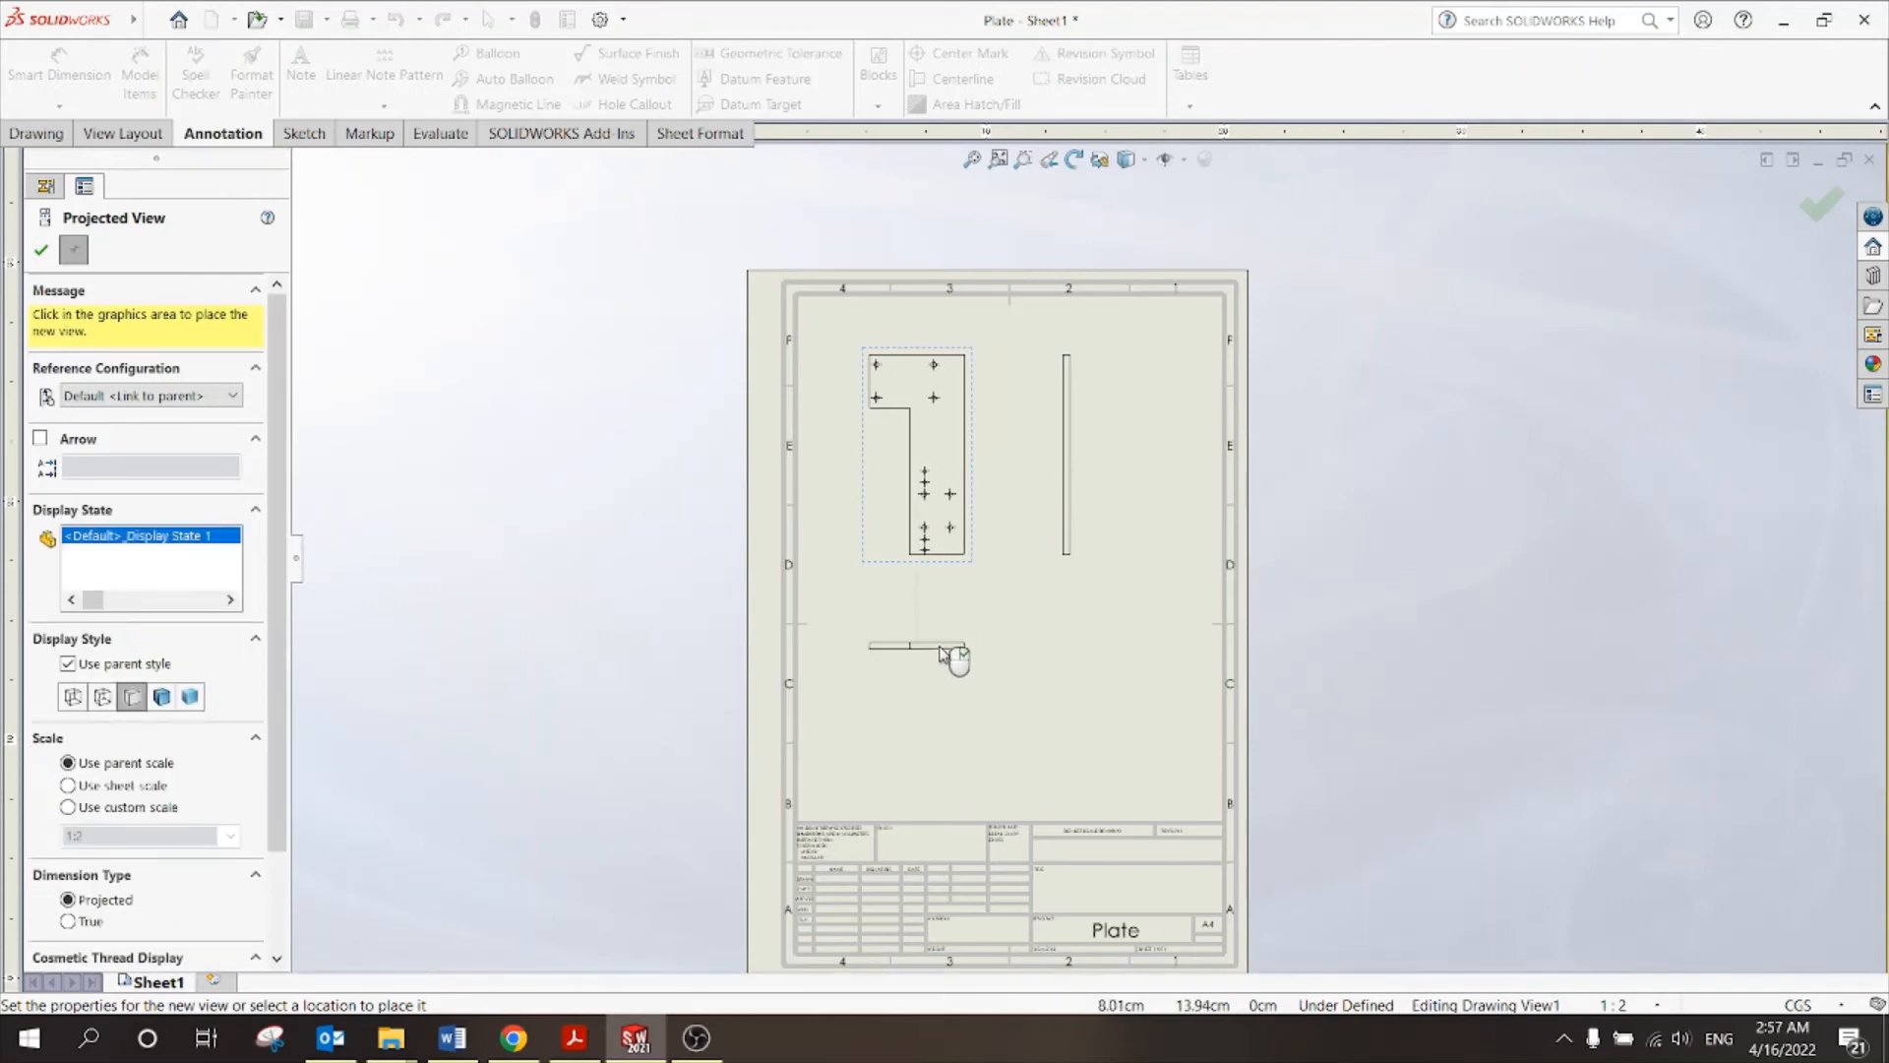
pyautogui.click(938, 645)
pyautogui.press('Escape')
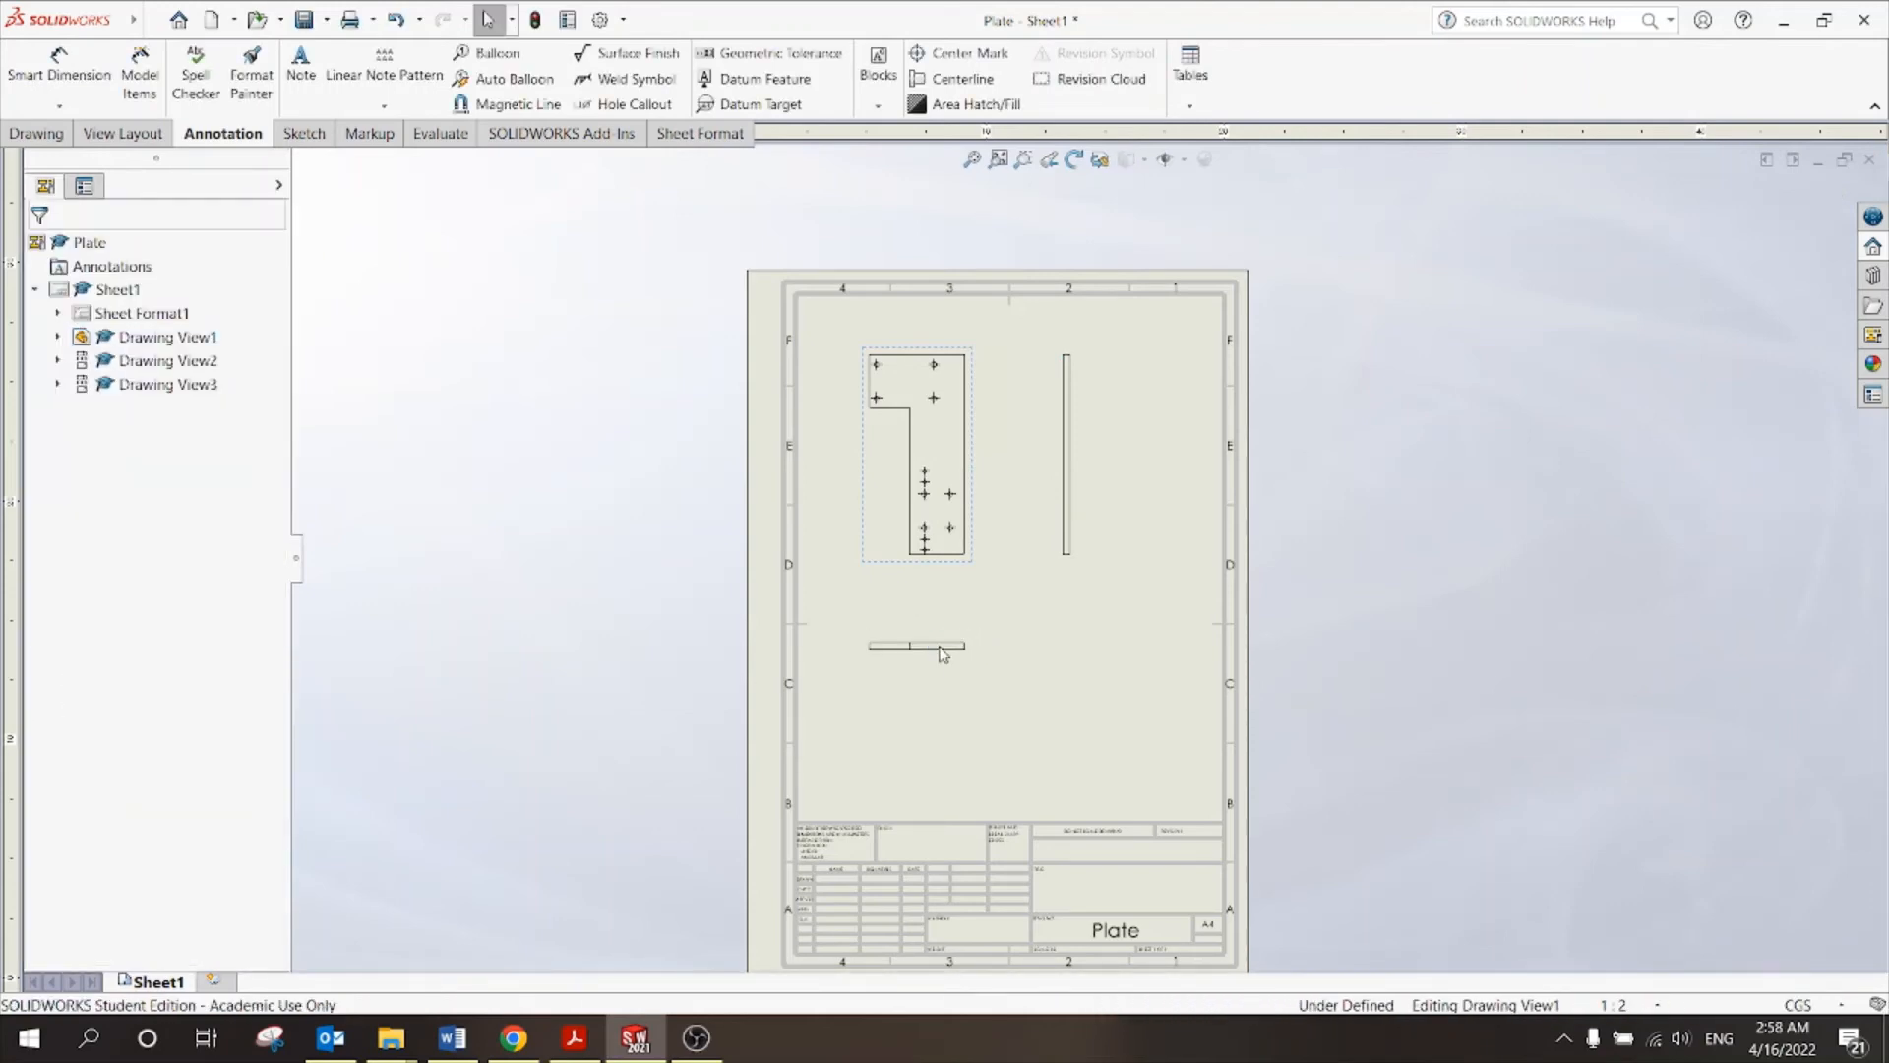
# Load the Plate model's available views into the View Palette.
pyautogui.click(1494, 342)
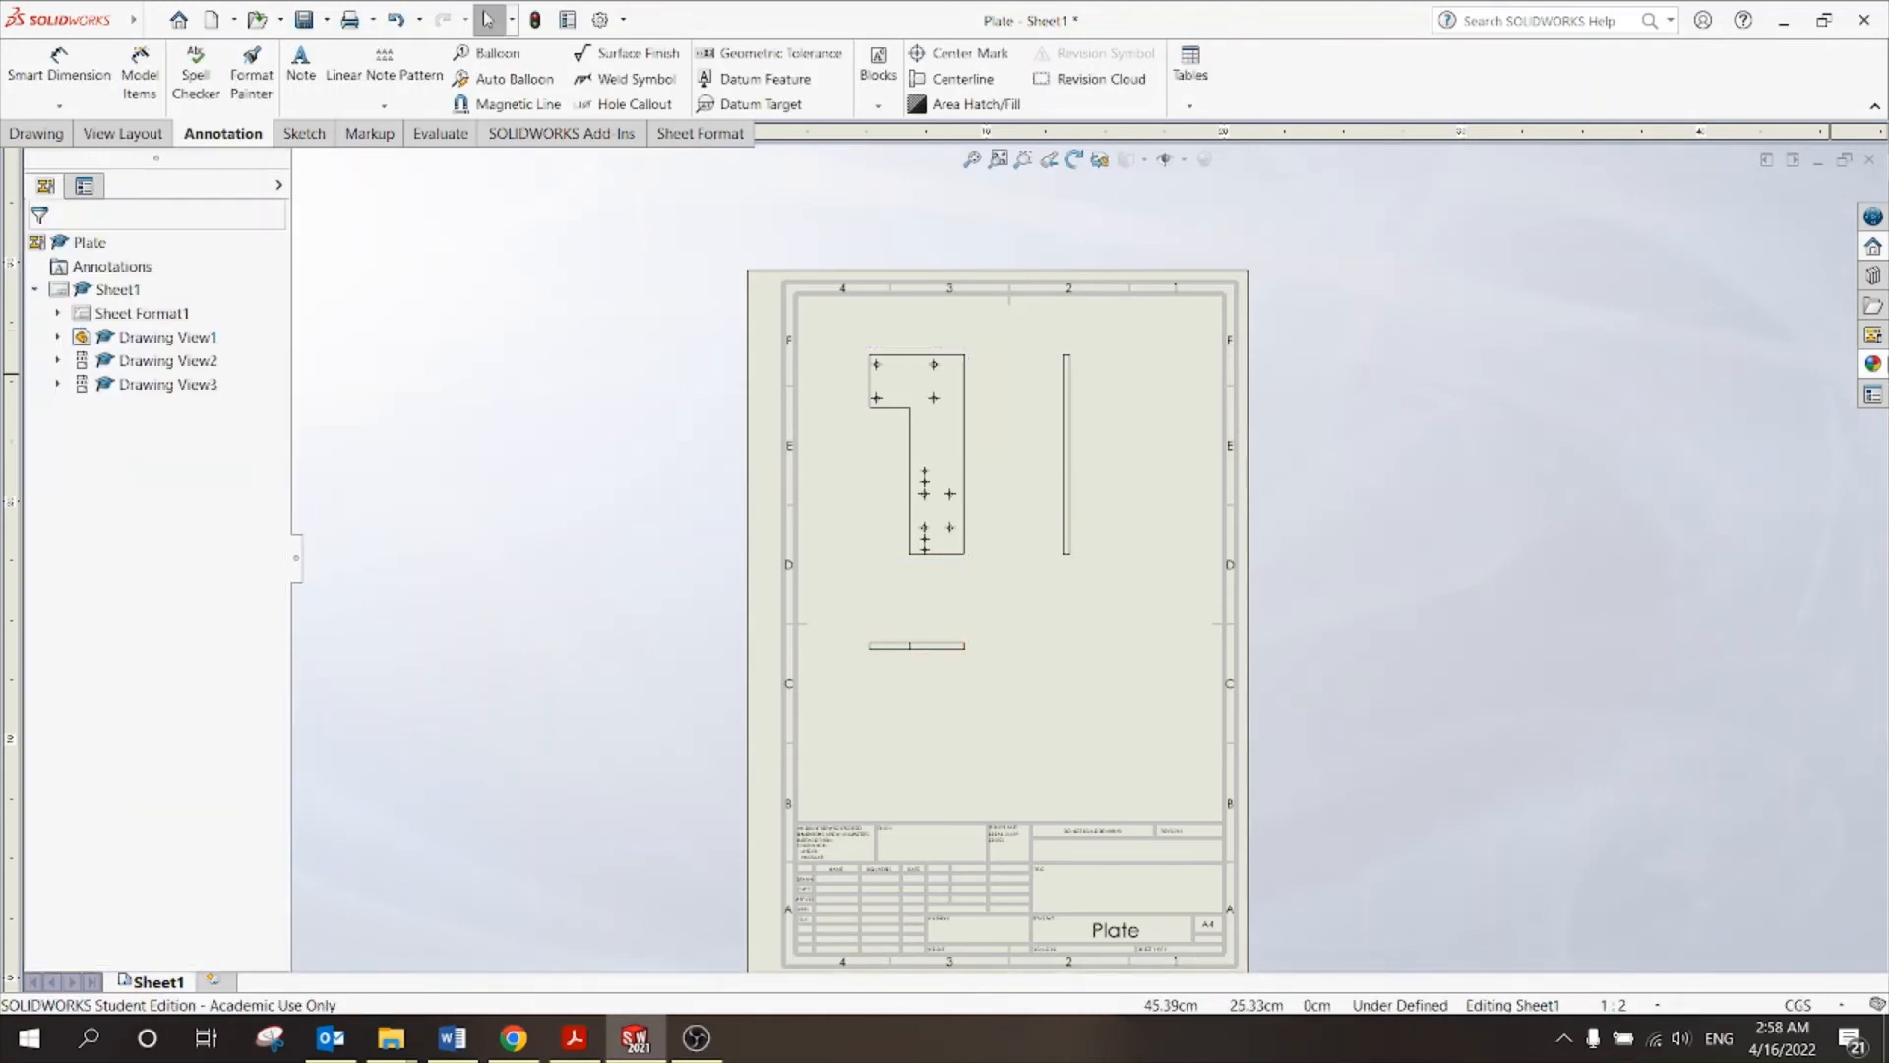
pyautogui.click(1874, 335)
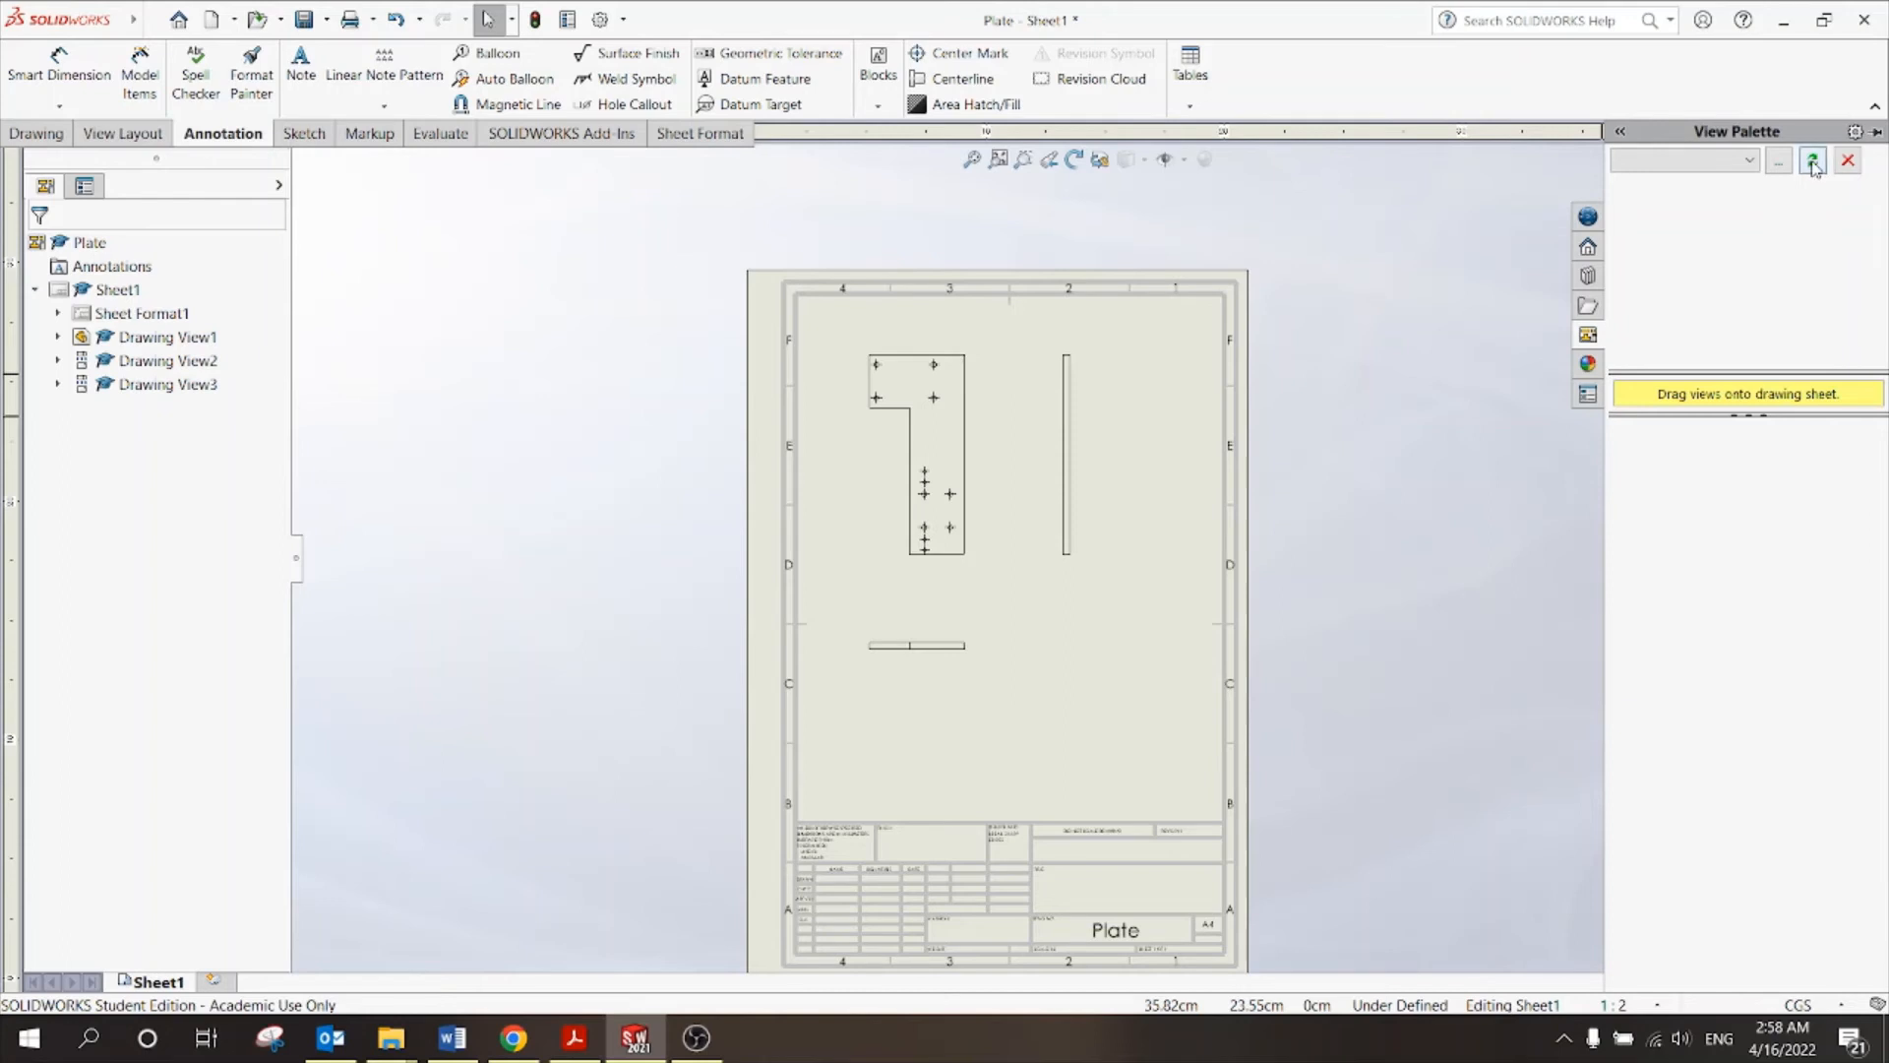
pyautogui.click(1753, 160)
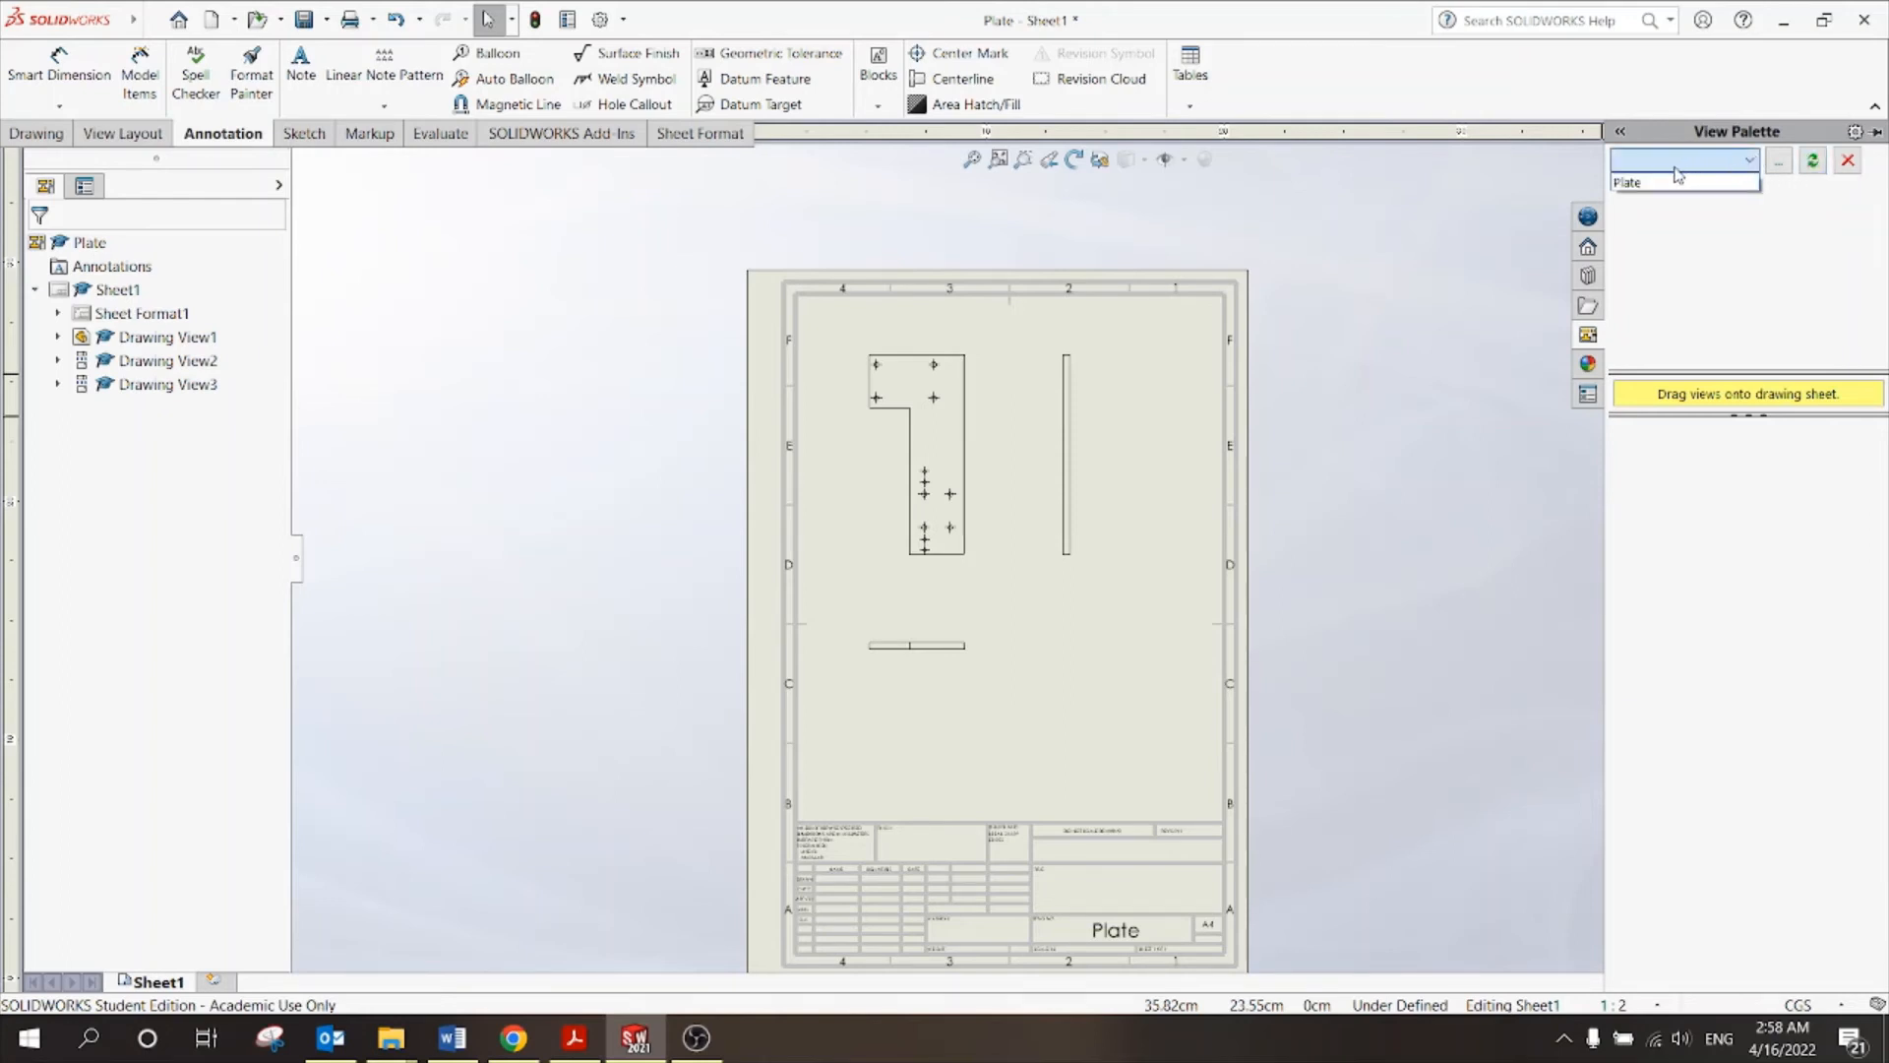
pyautogui.click(1635, 184)
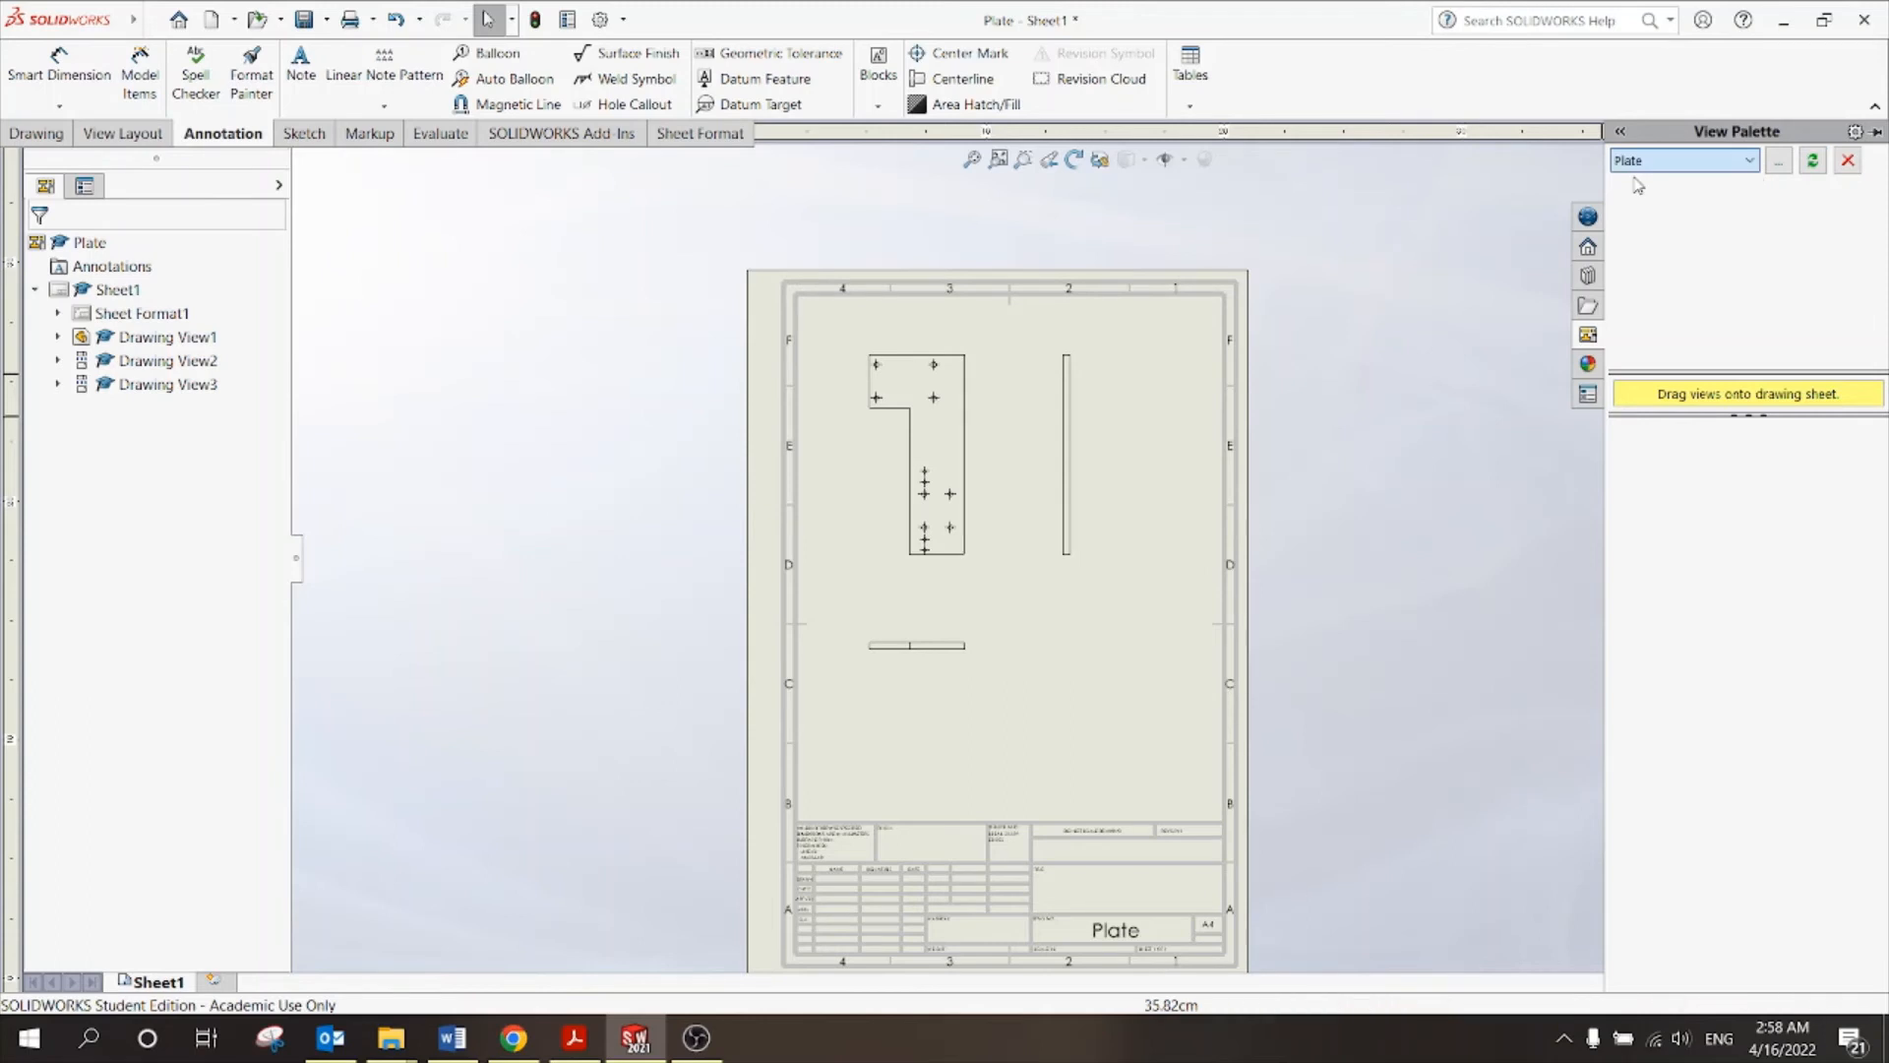
pyautogui.click(1813, 160)
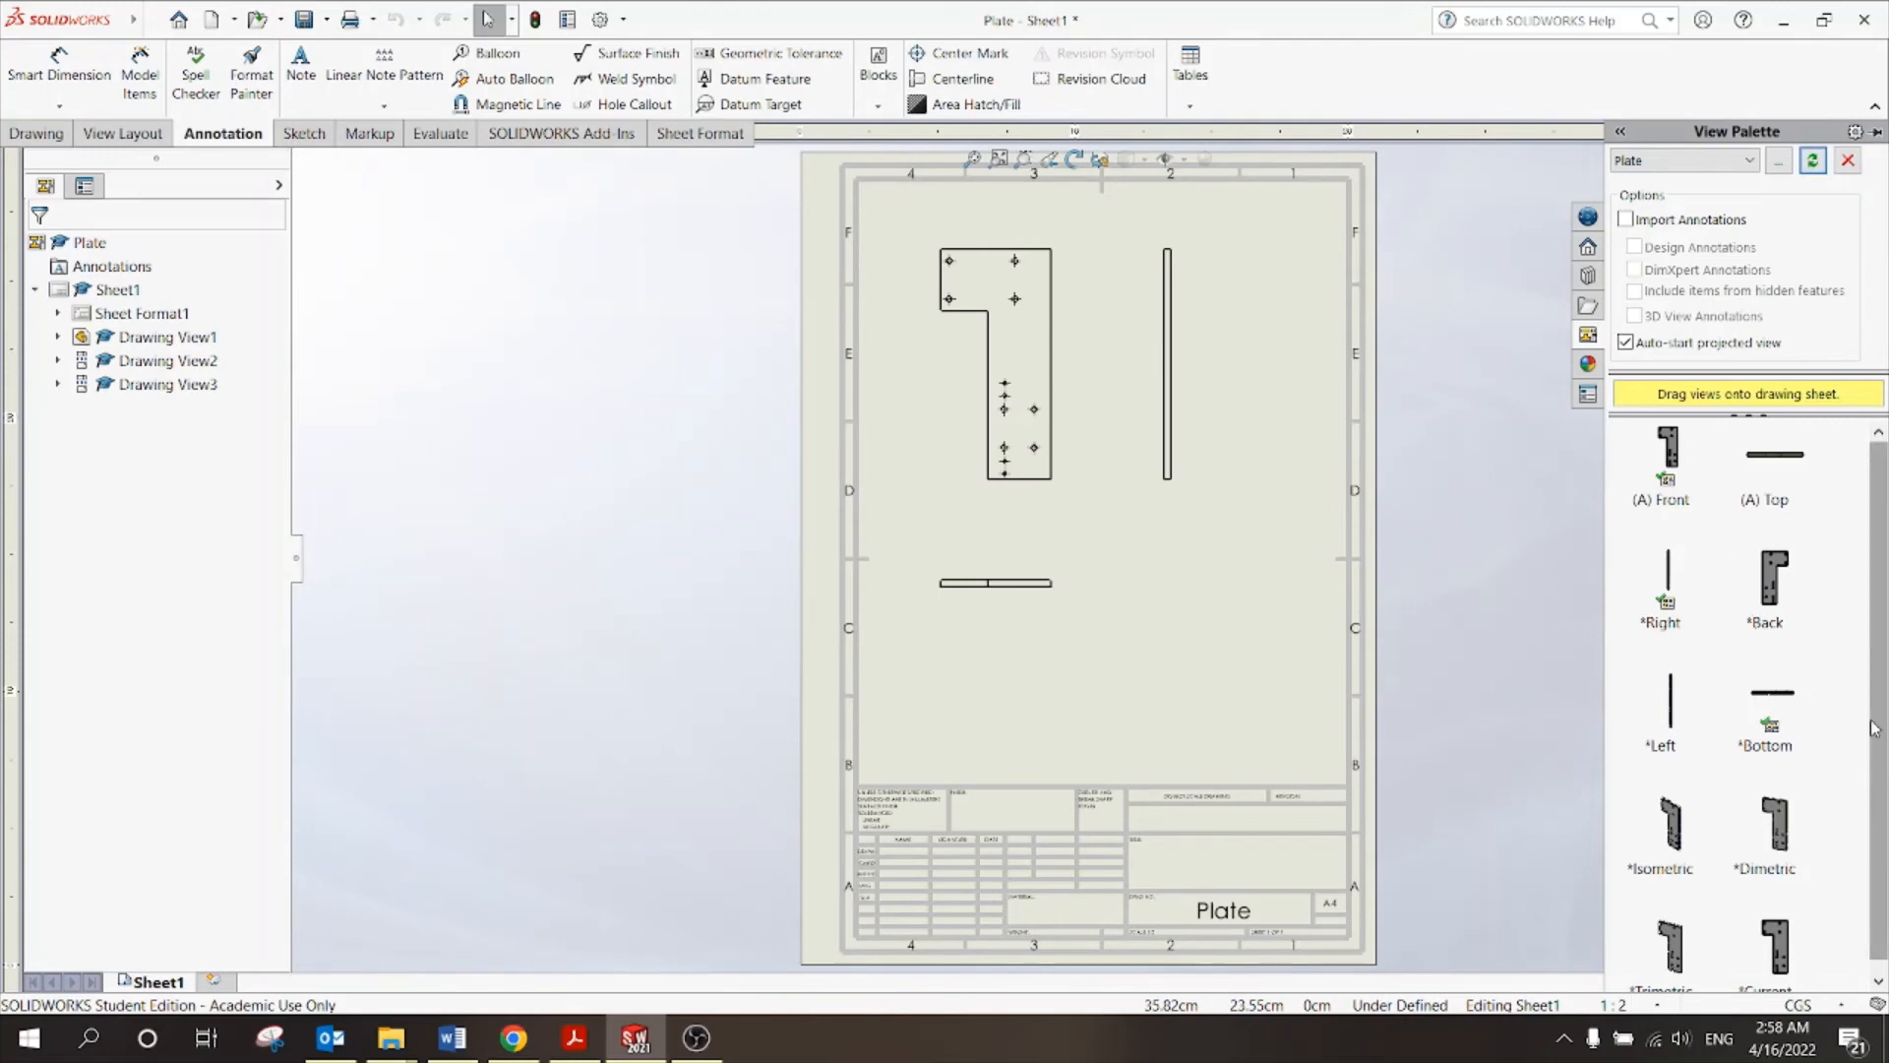
# Place the Plate's isometric view below the side view and set its display style to shaded with edges.
pyautogui.scroll(-1, 1872, 734)
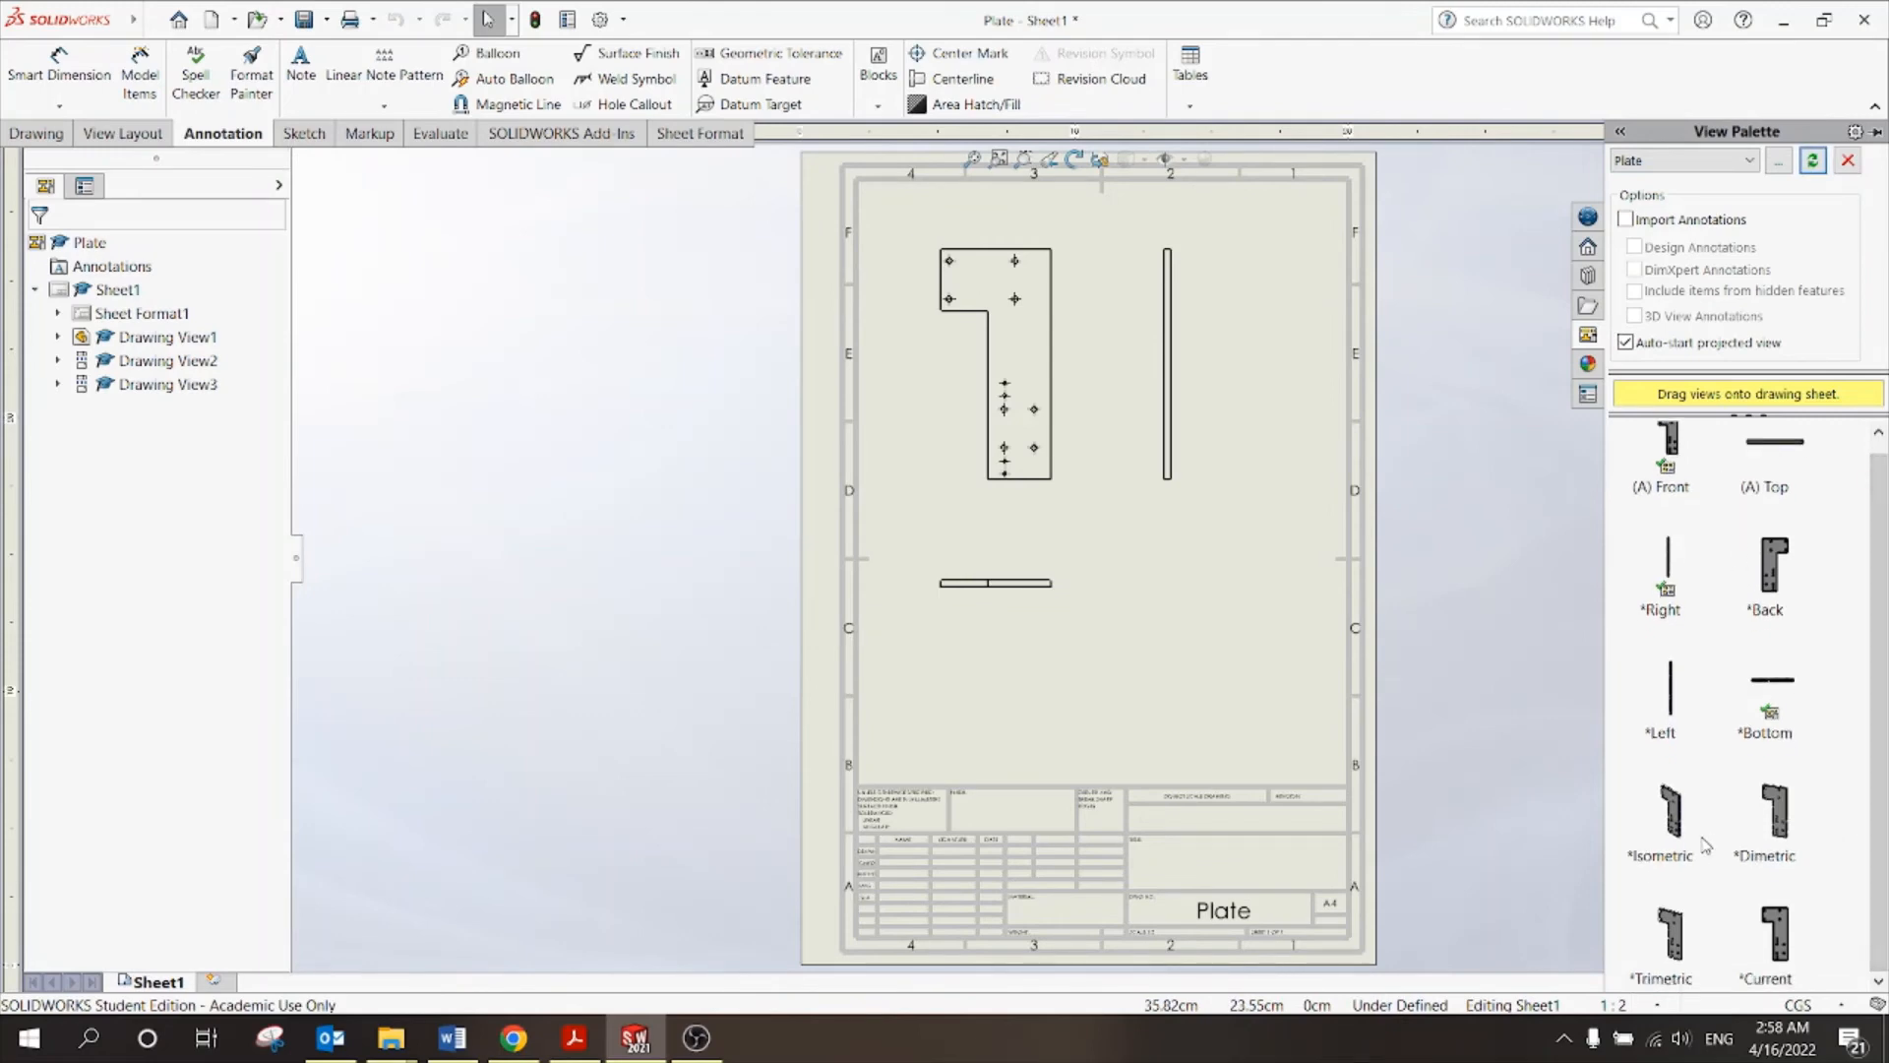
pyautogui.moveTo(1678, 839)
pyautogui.mouseDown()
pyautogui.moveTo(1343, 602)
pyautogui.moveTo(1299, 590)
pyautogui.moveTo(1269, 620)
pyautogui.mouseUp()
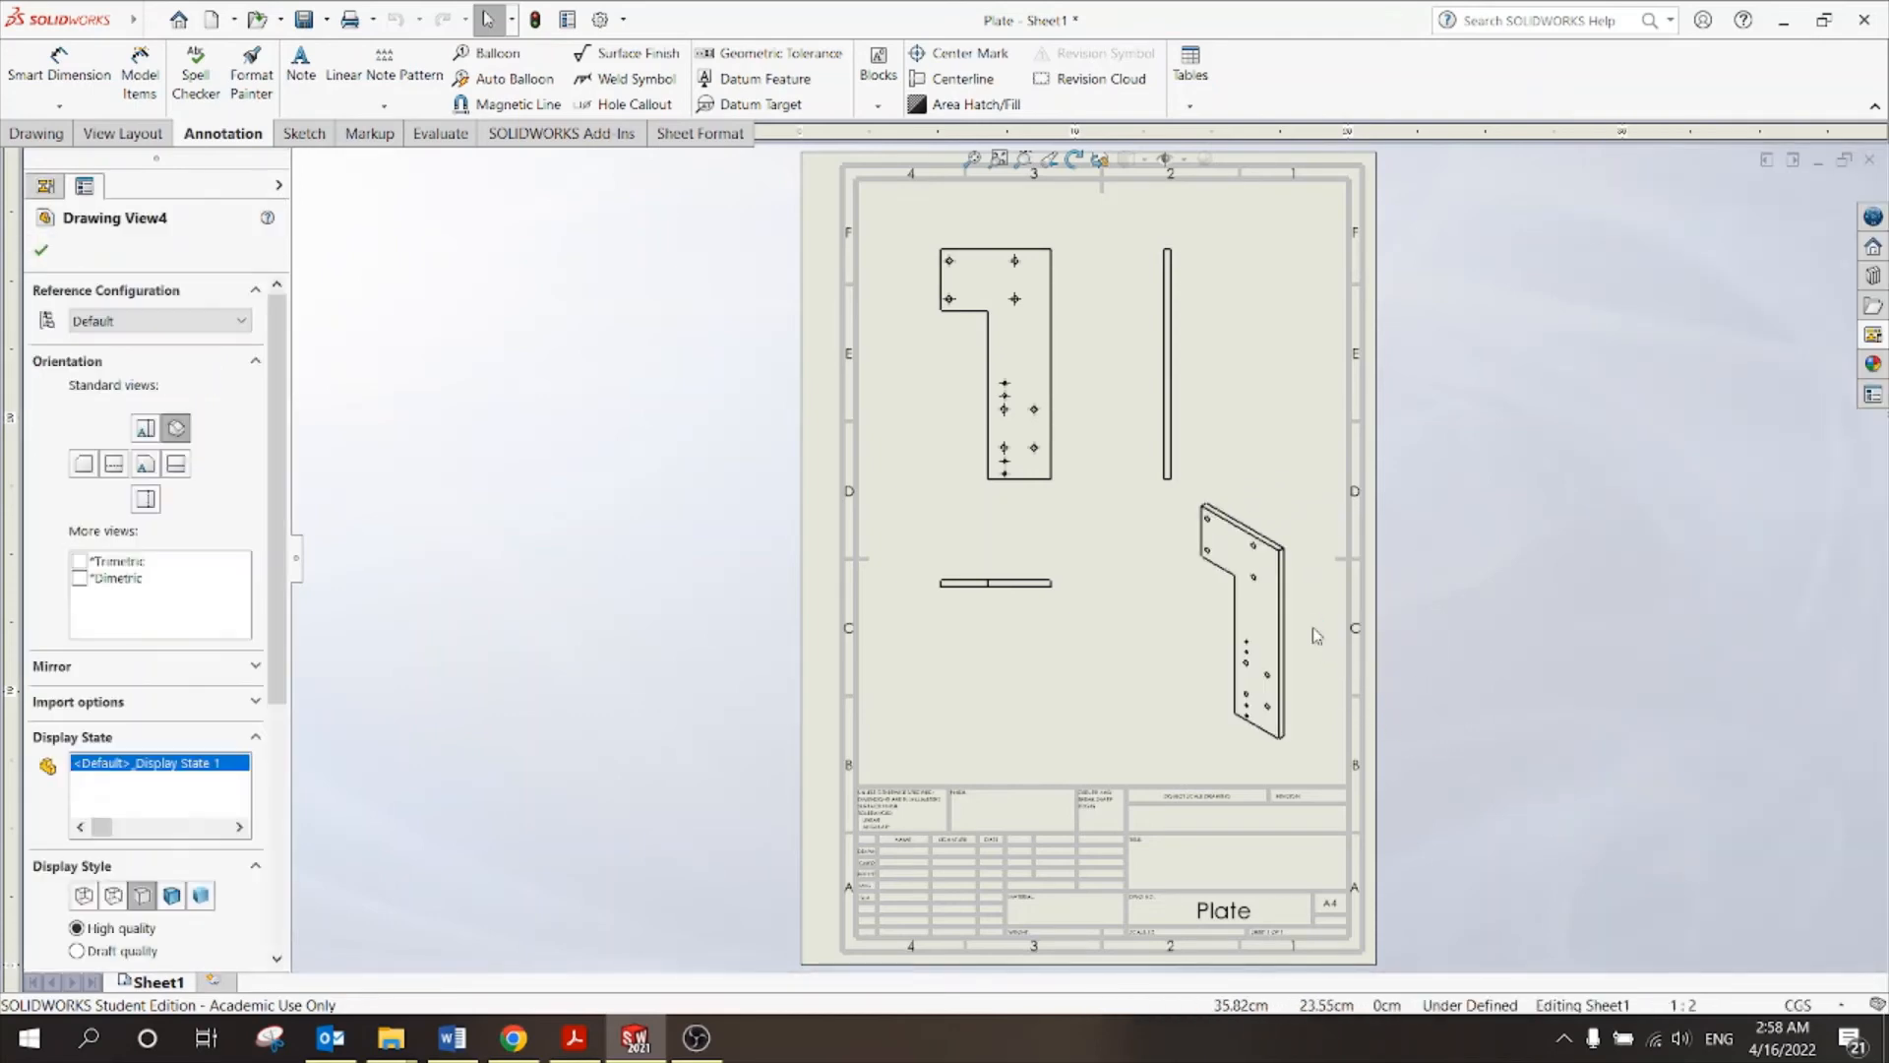
pyautogui.press('Escape')
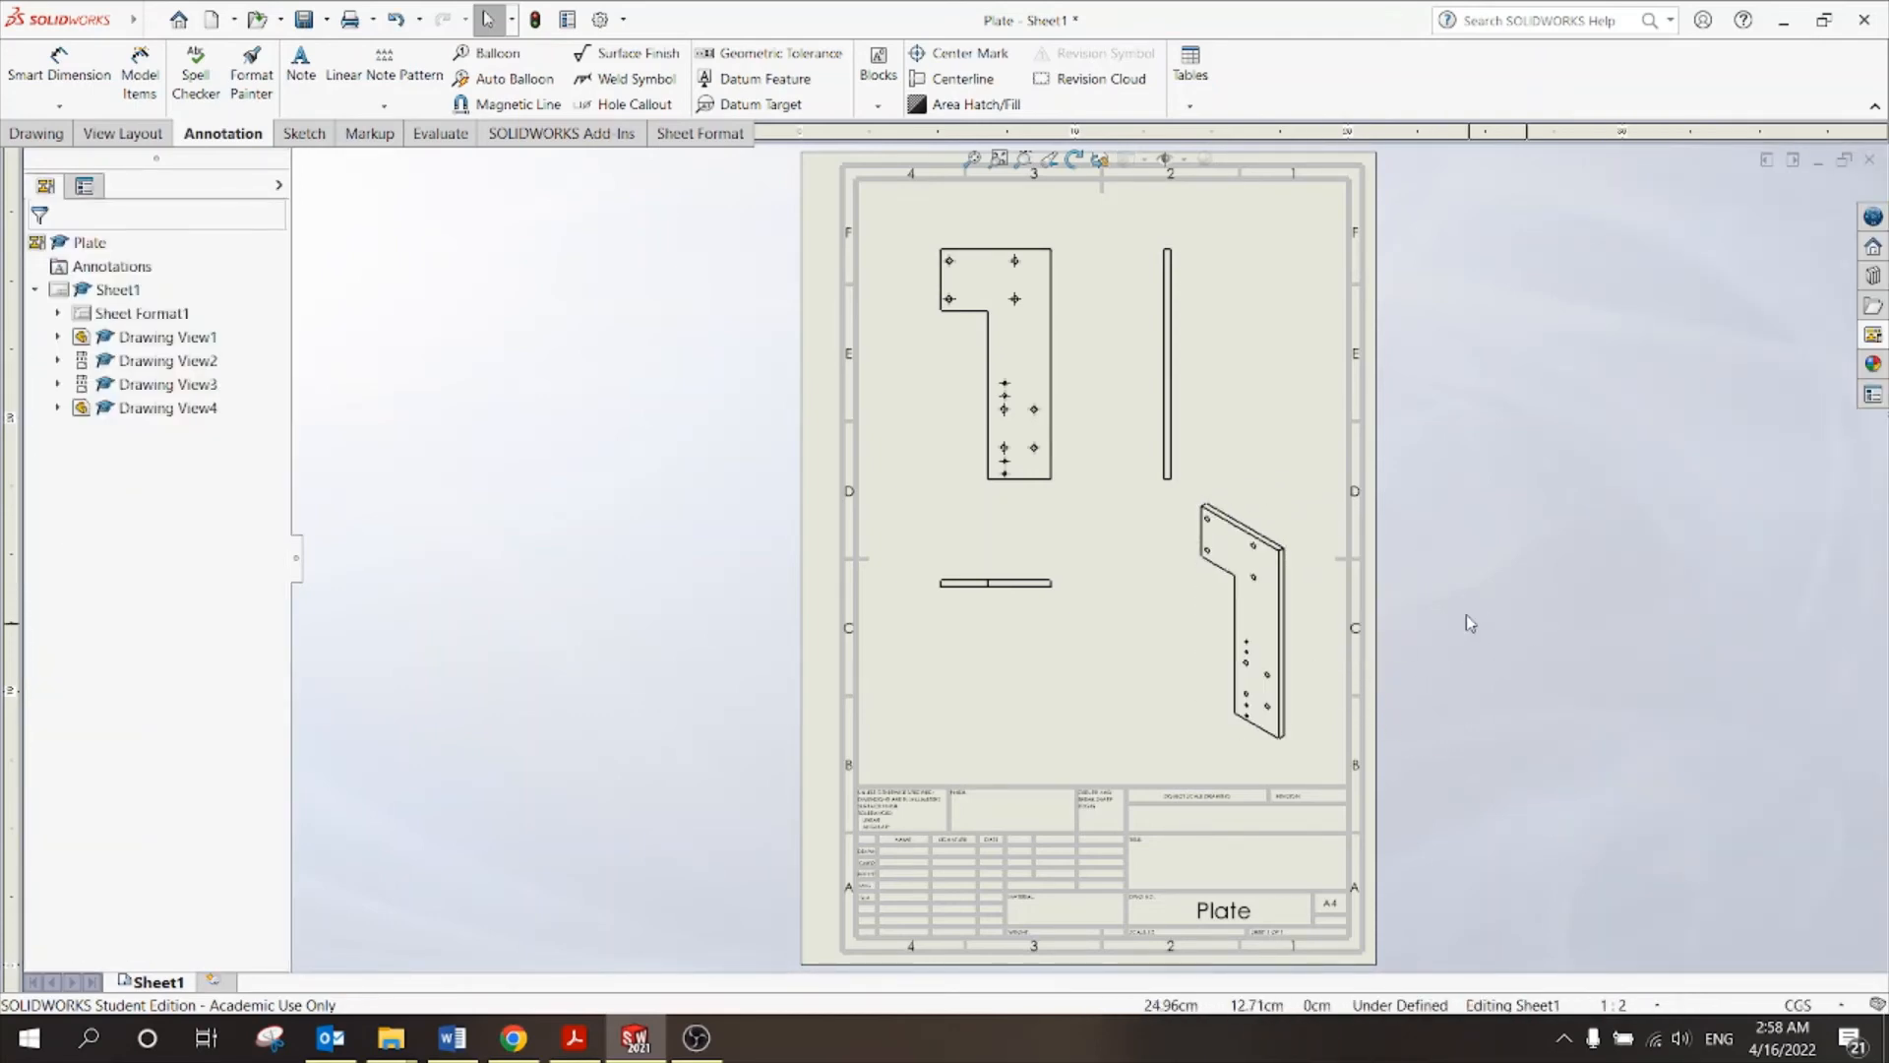
pyautogui.click(1291, 531)
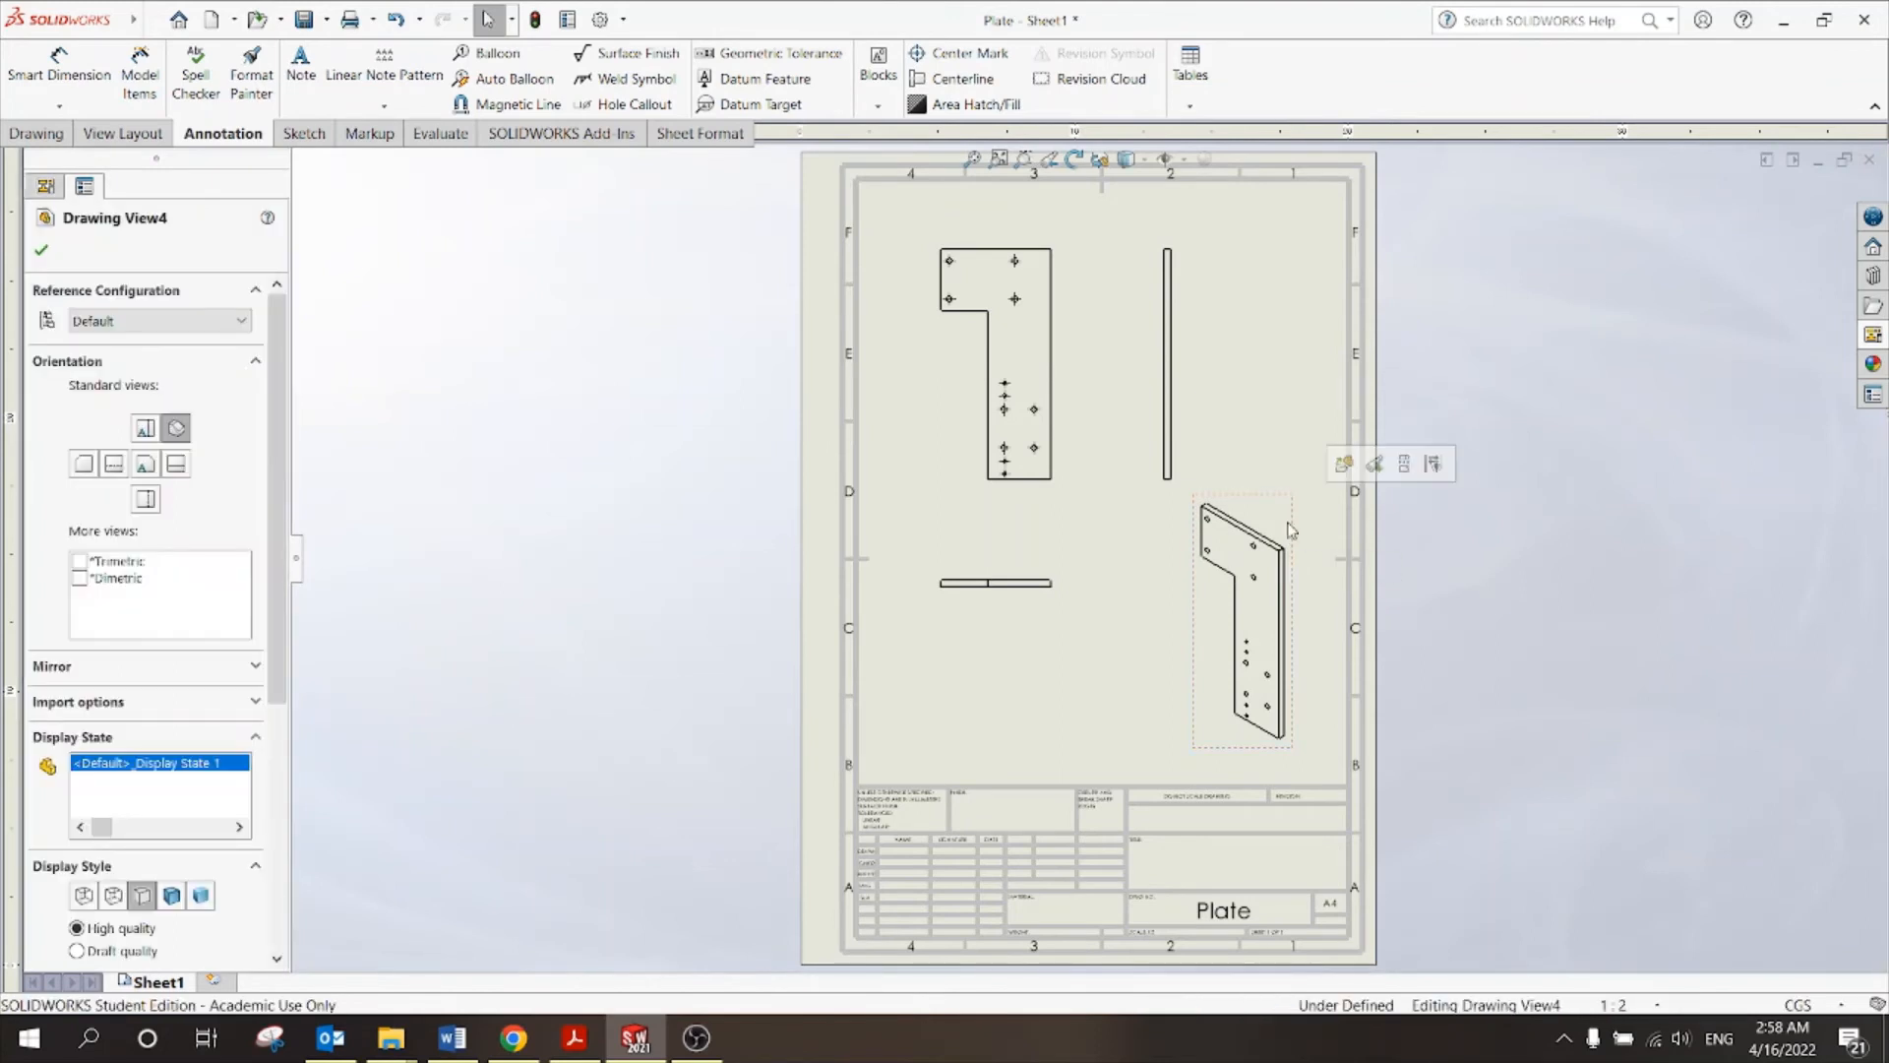
pyautogui.click(170, 897)
pyautogui.click(632, 556)
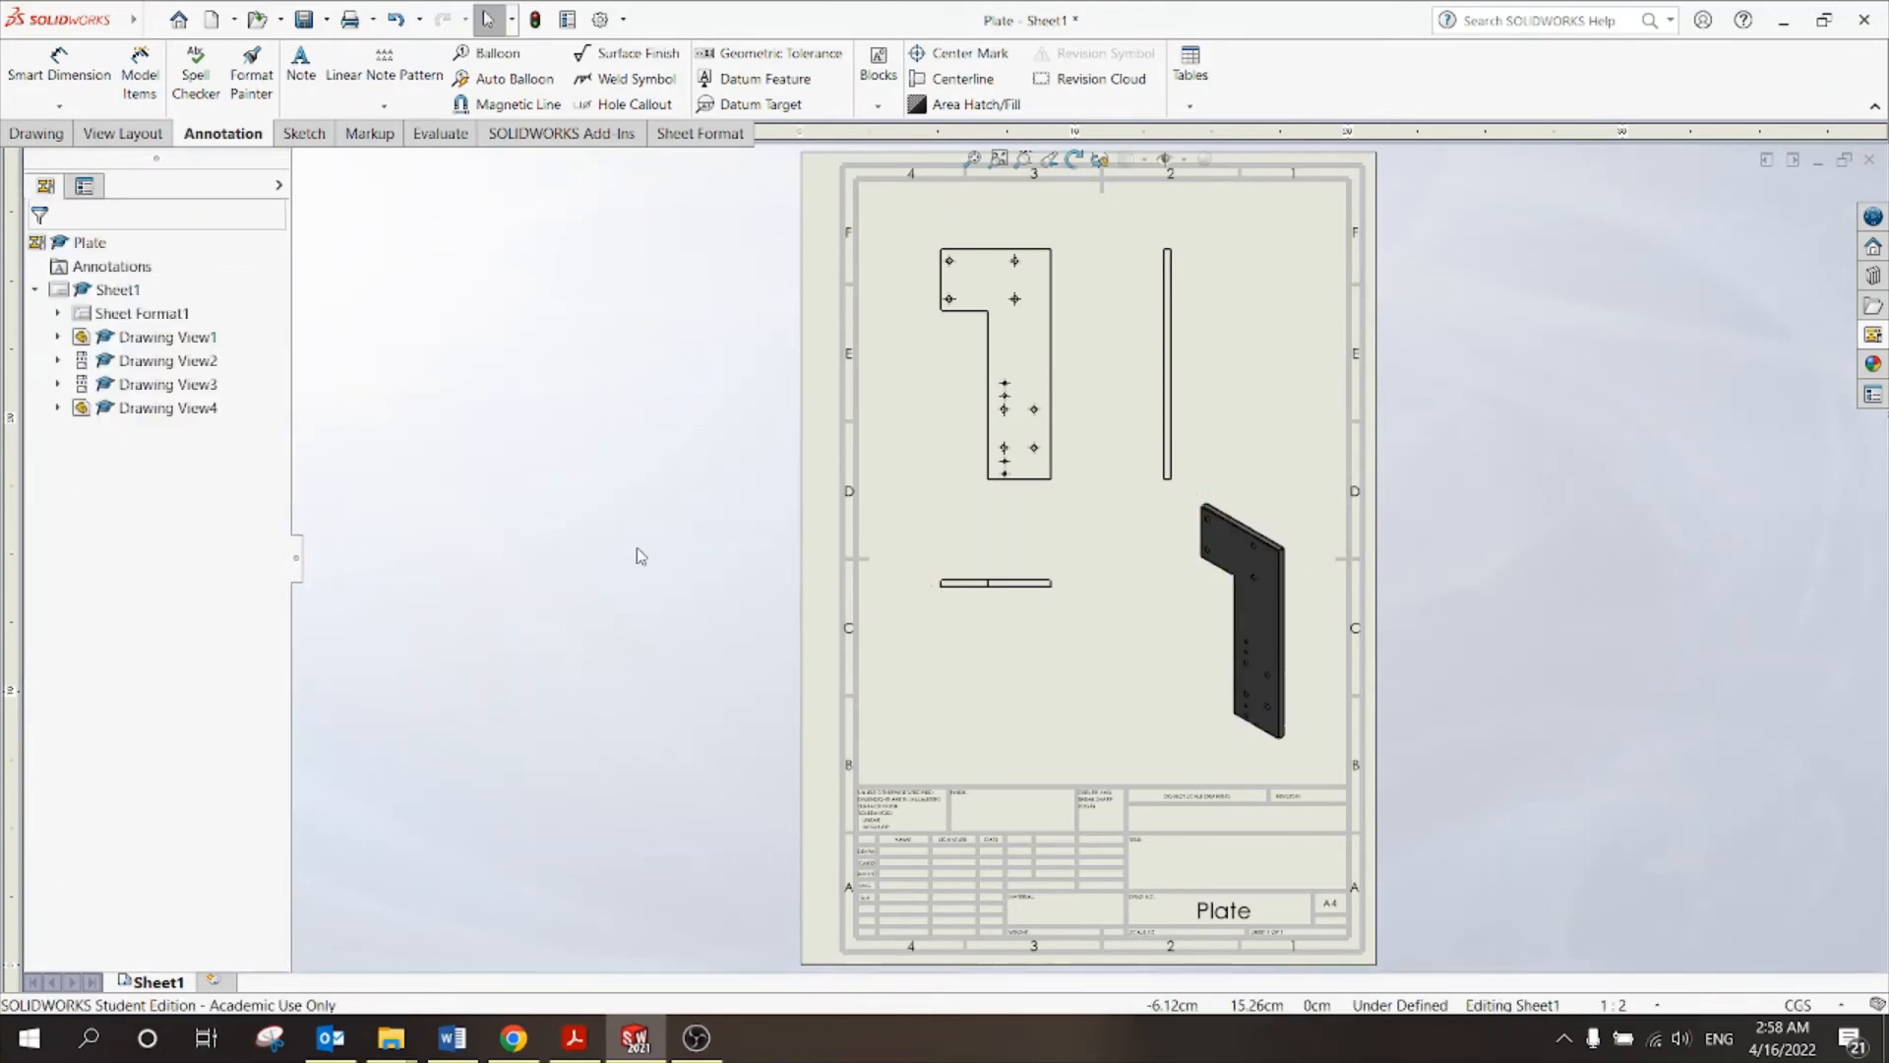
# Dimension the height and thickness of the Plate's side view.
pyautogui.scroll(-3, 1100, 266)
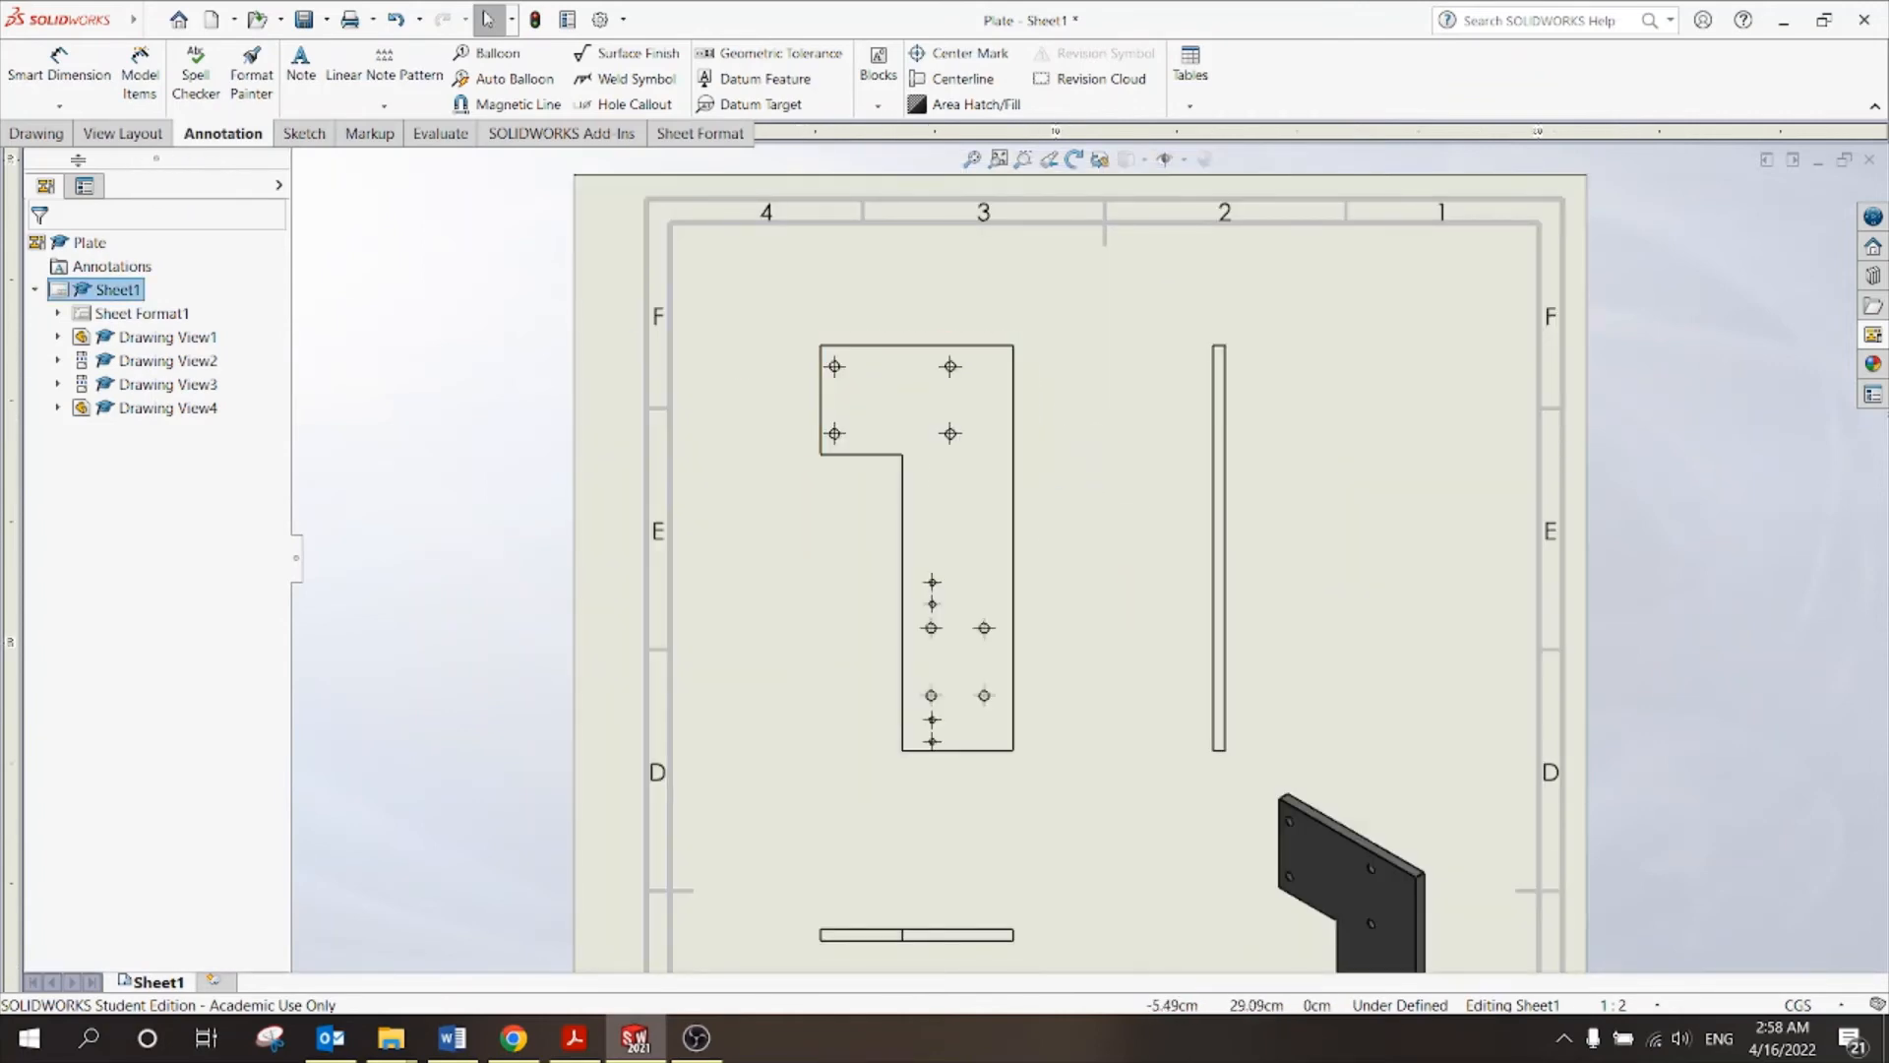
pyautogui.click(59, 64)
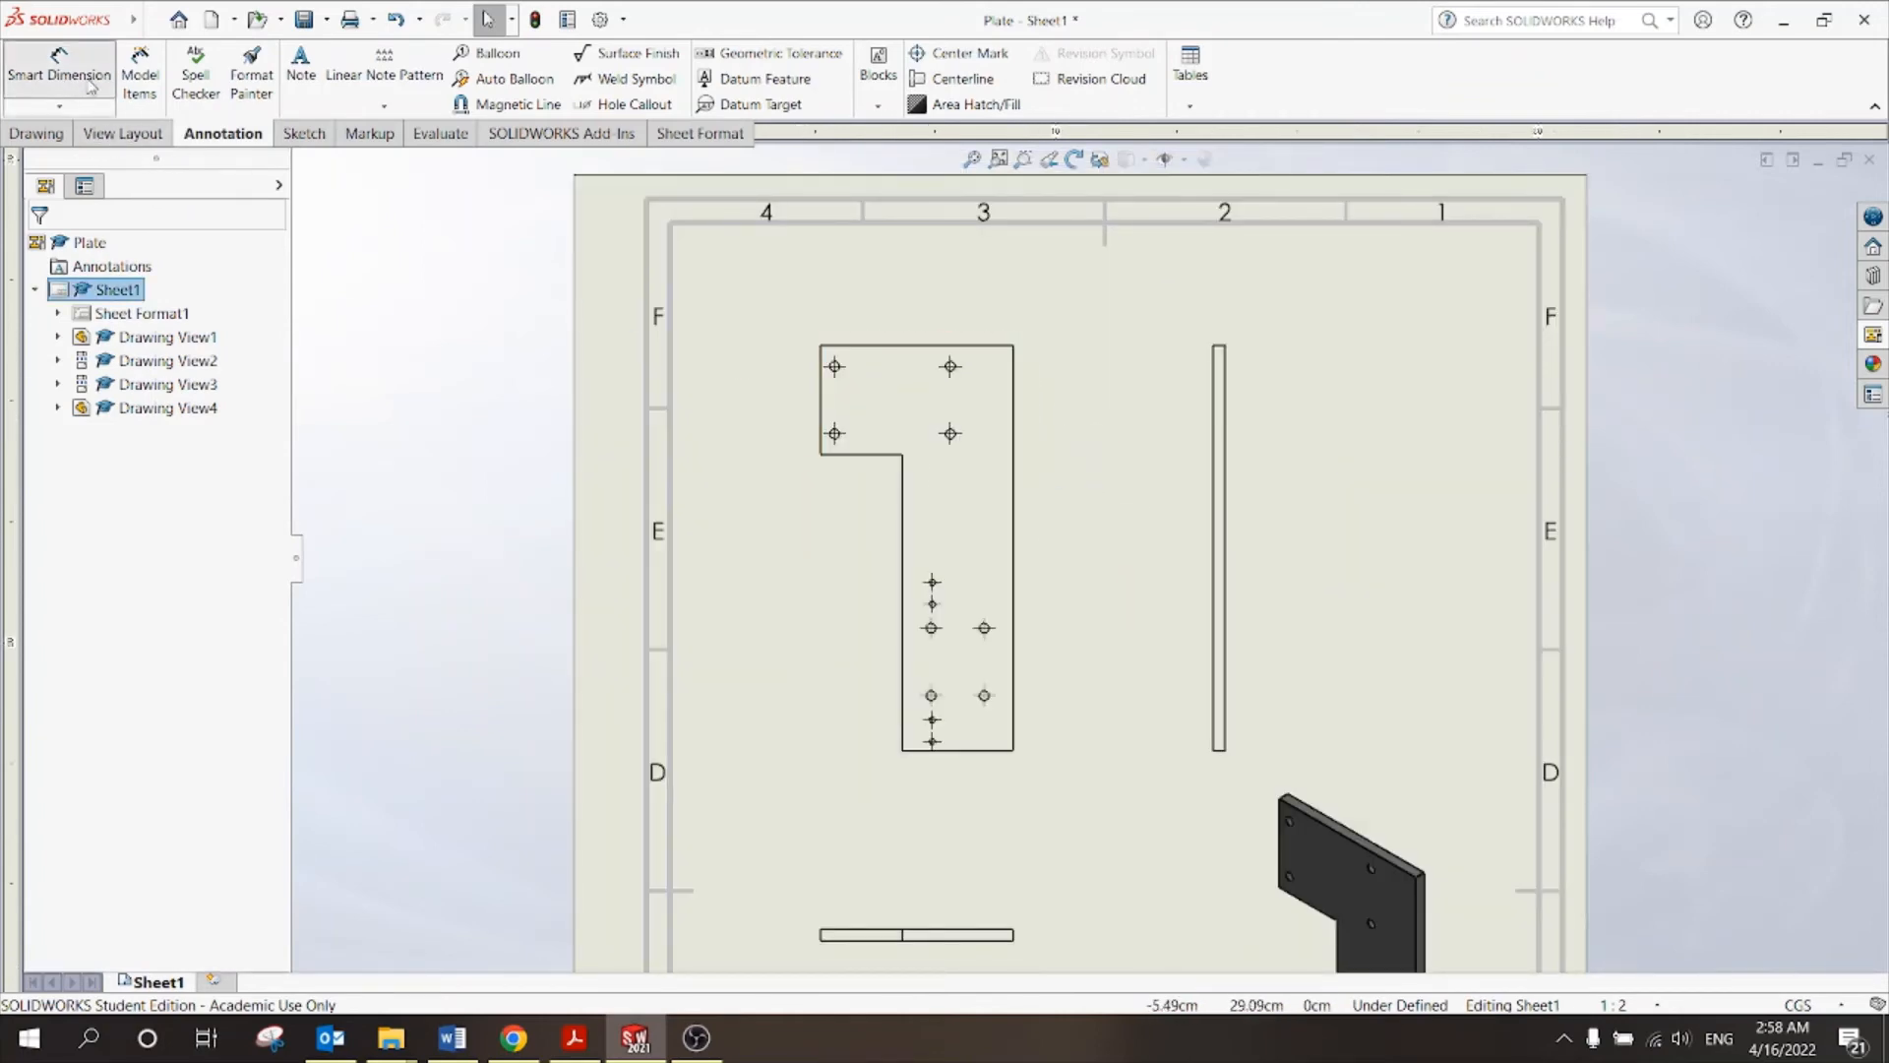
pyautogui.click(1230, 406)
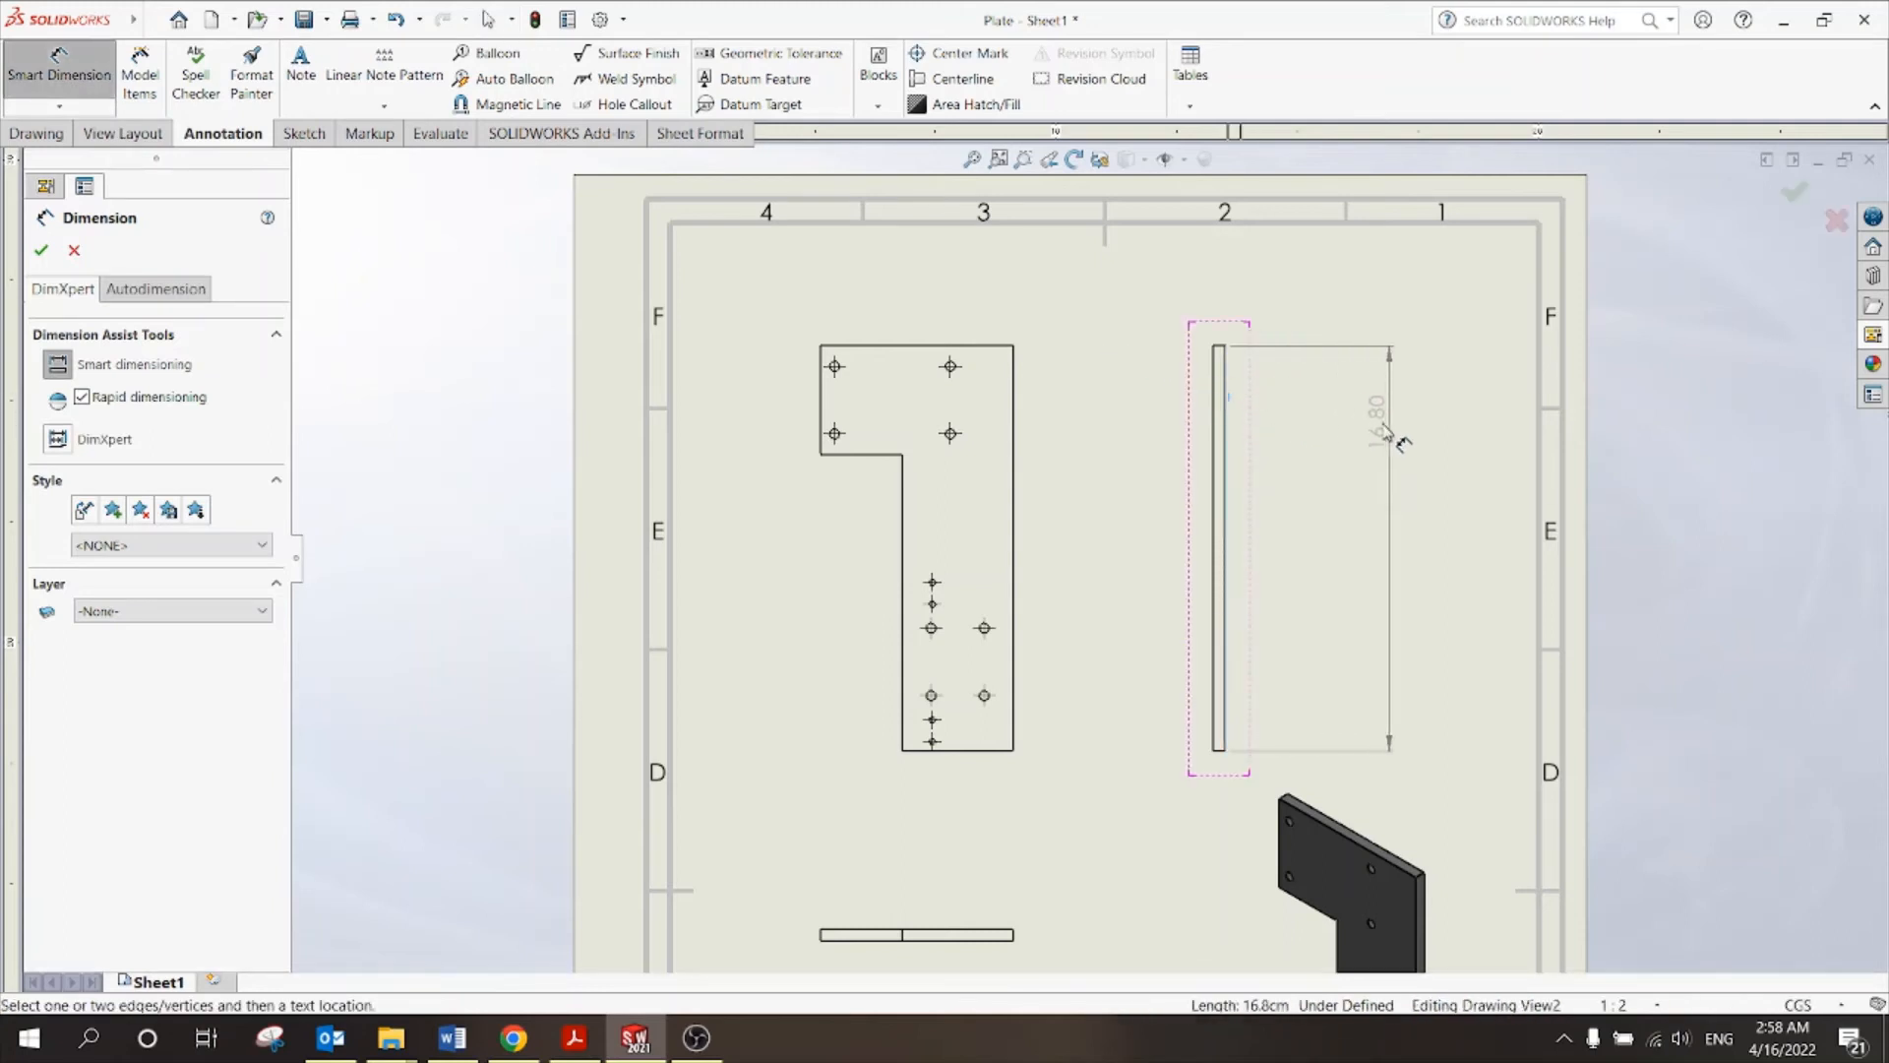
pyautogui.click(1220, 405)
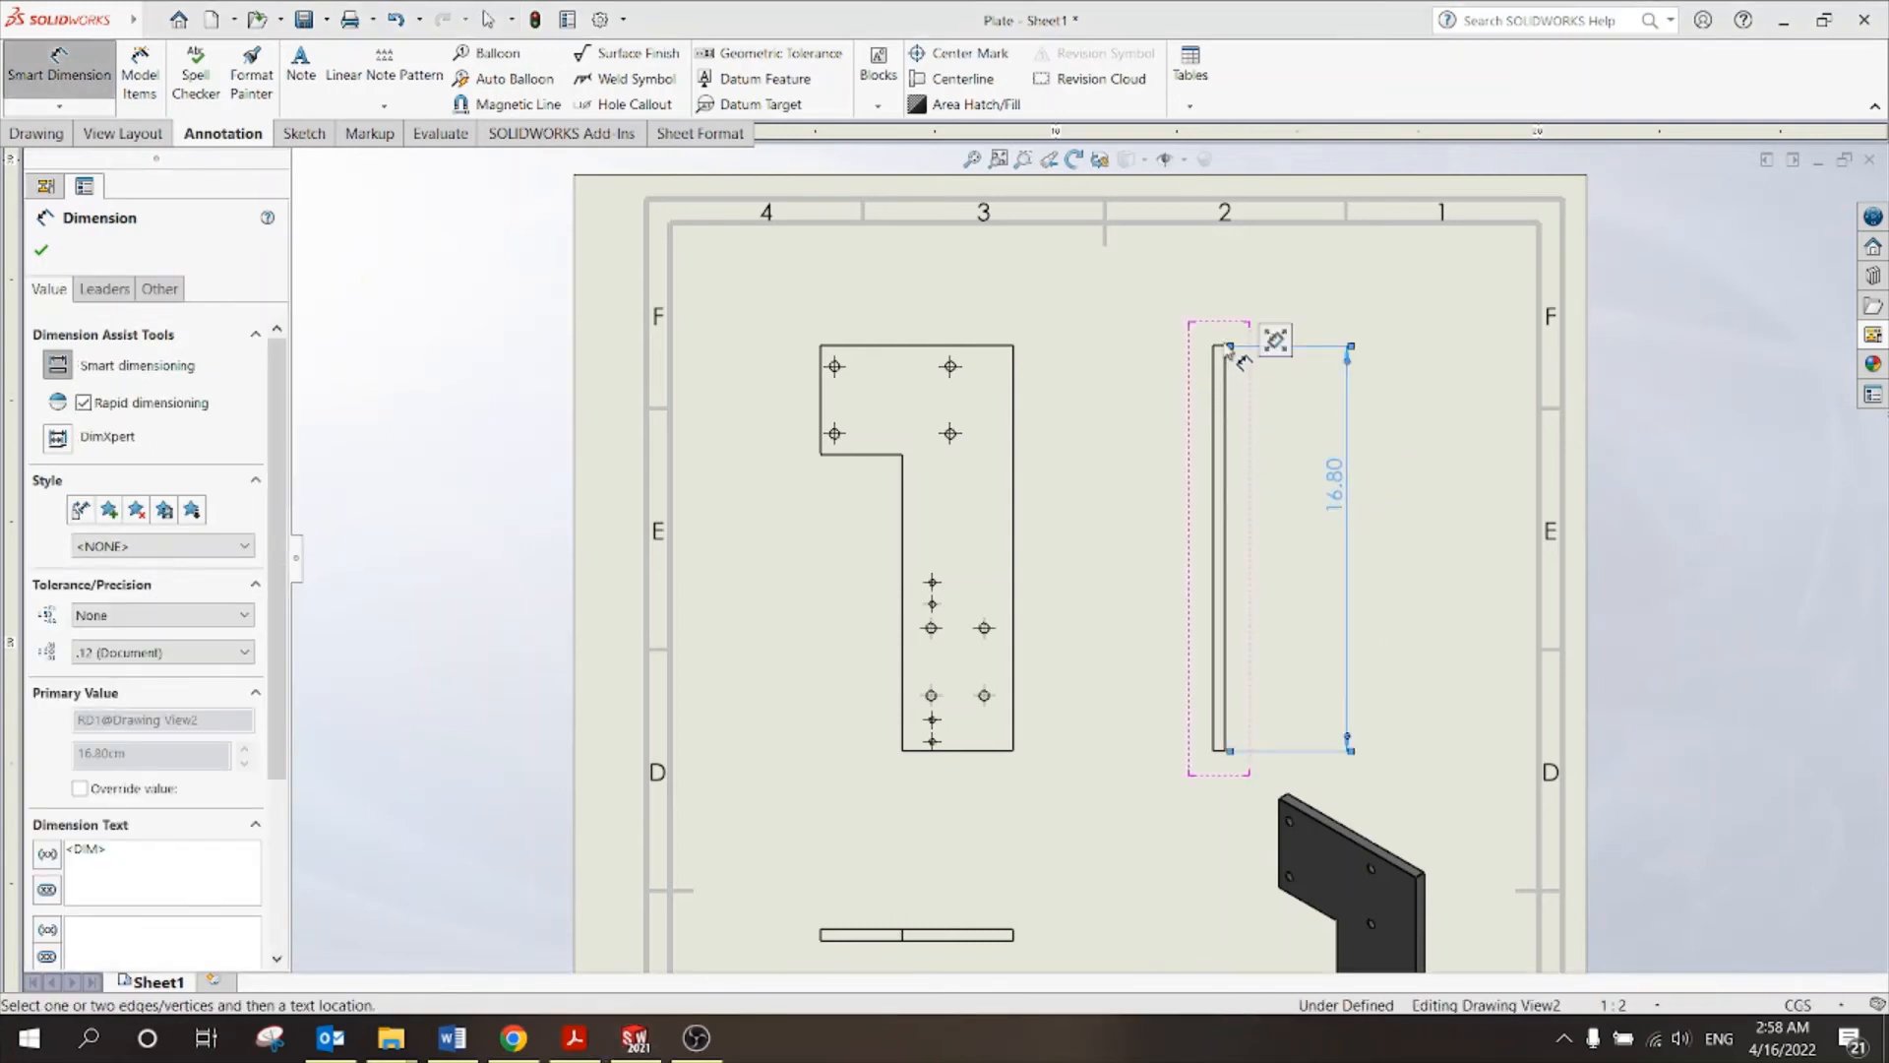
pyautogui.scroll(-3, 1270, 334)
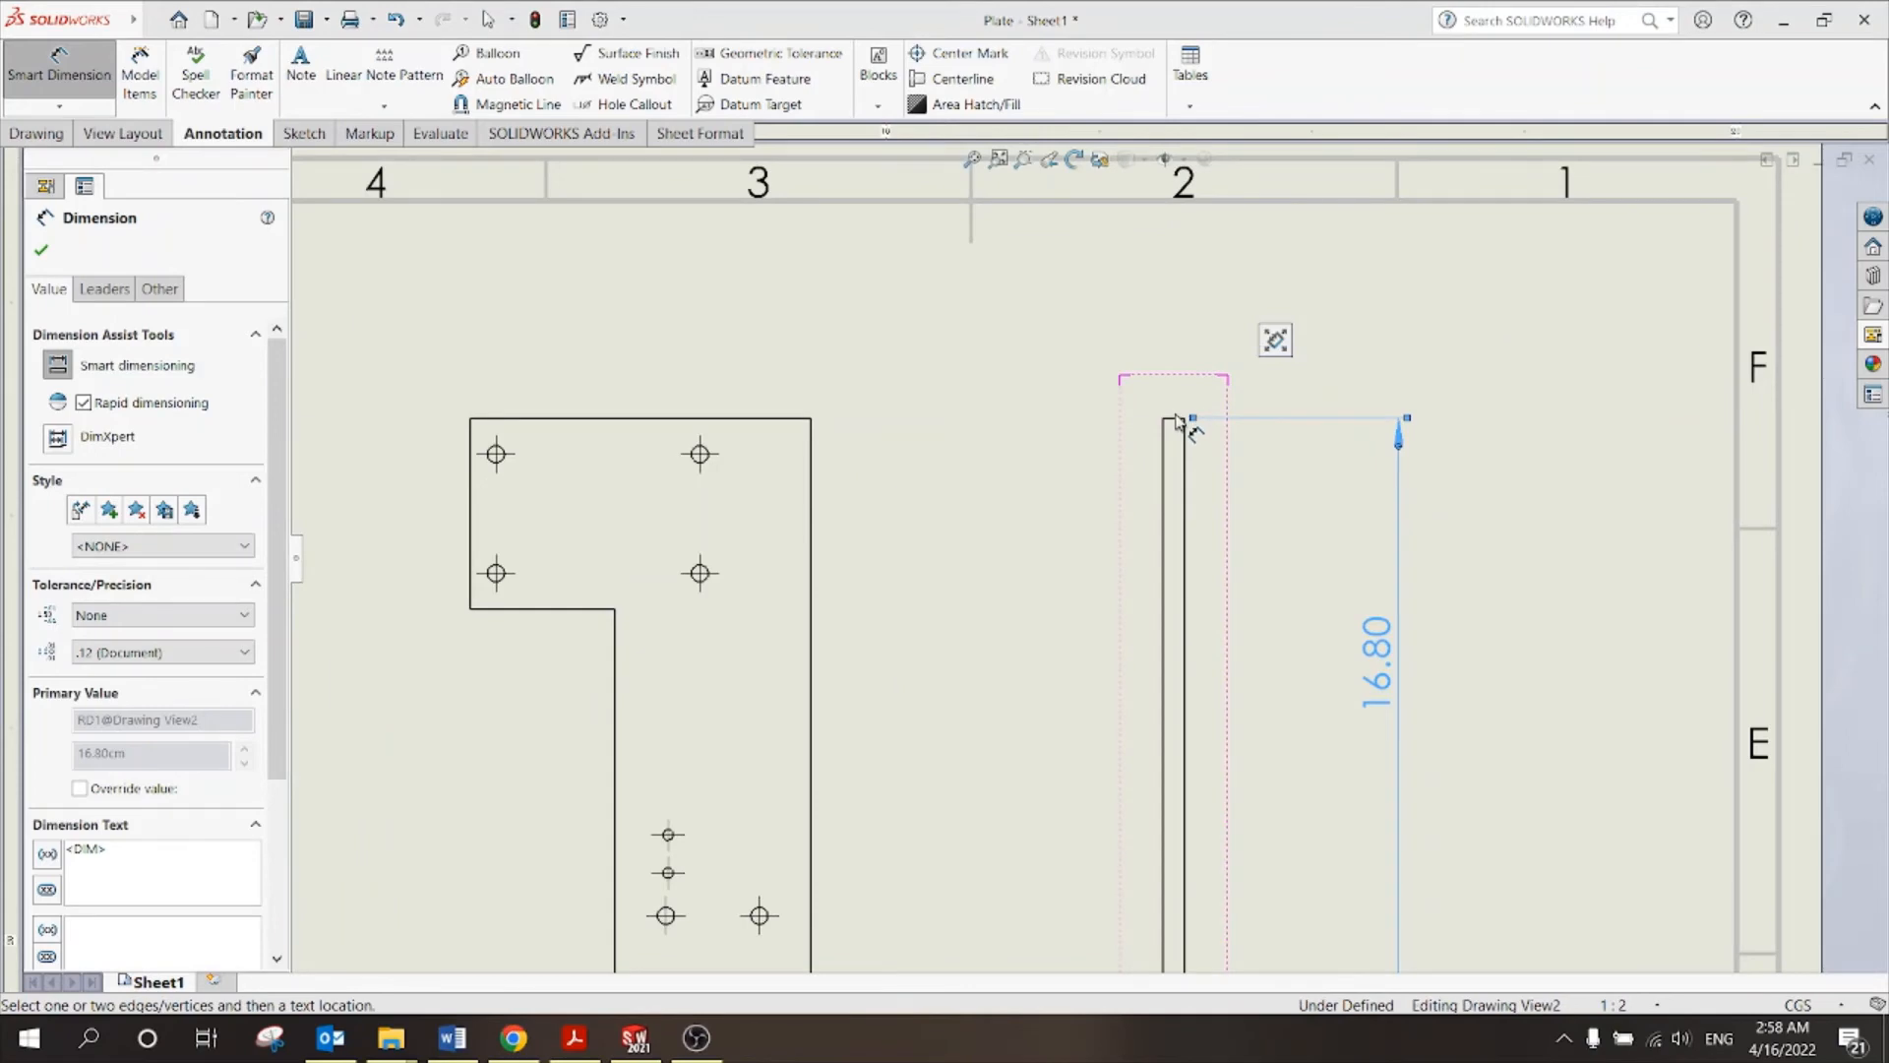
pyautogui.click(1175, 419)
pyautogui.click(1171, 246)
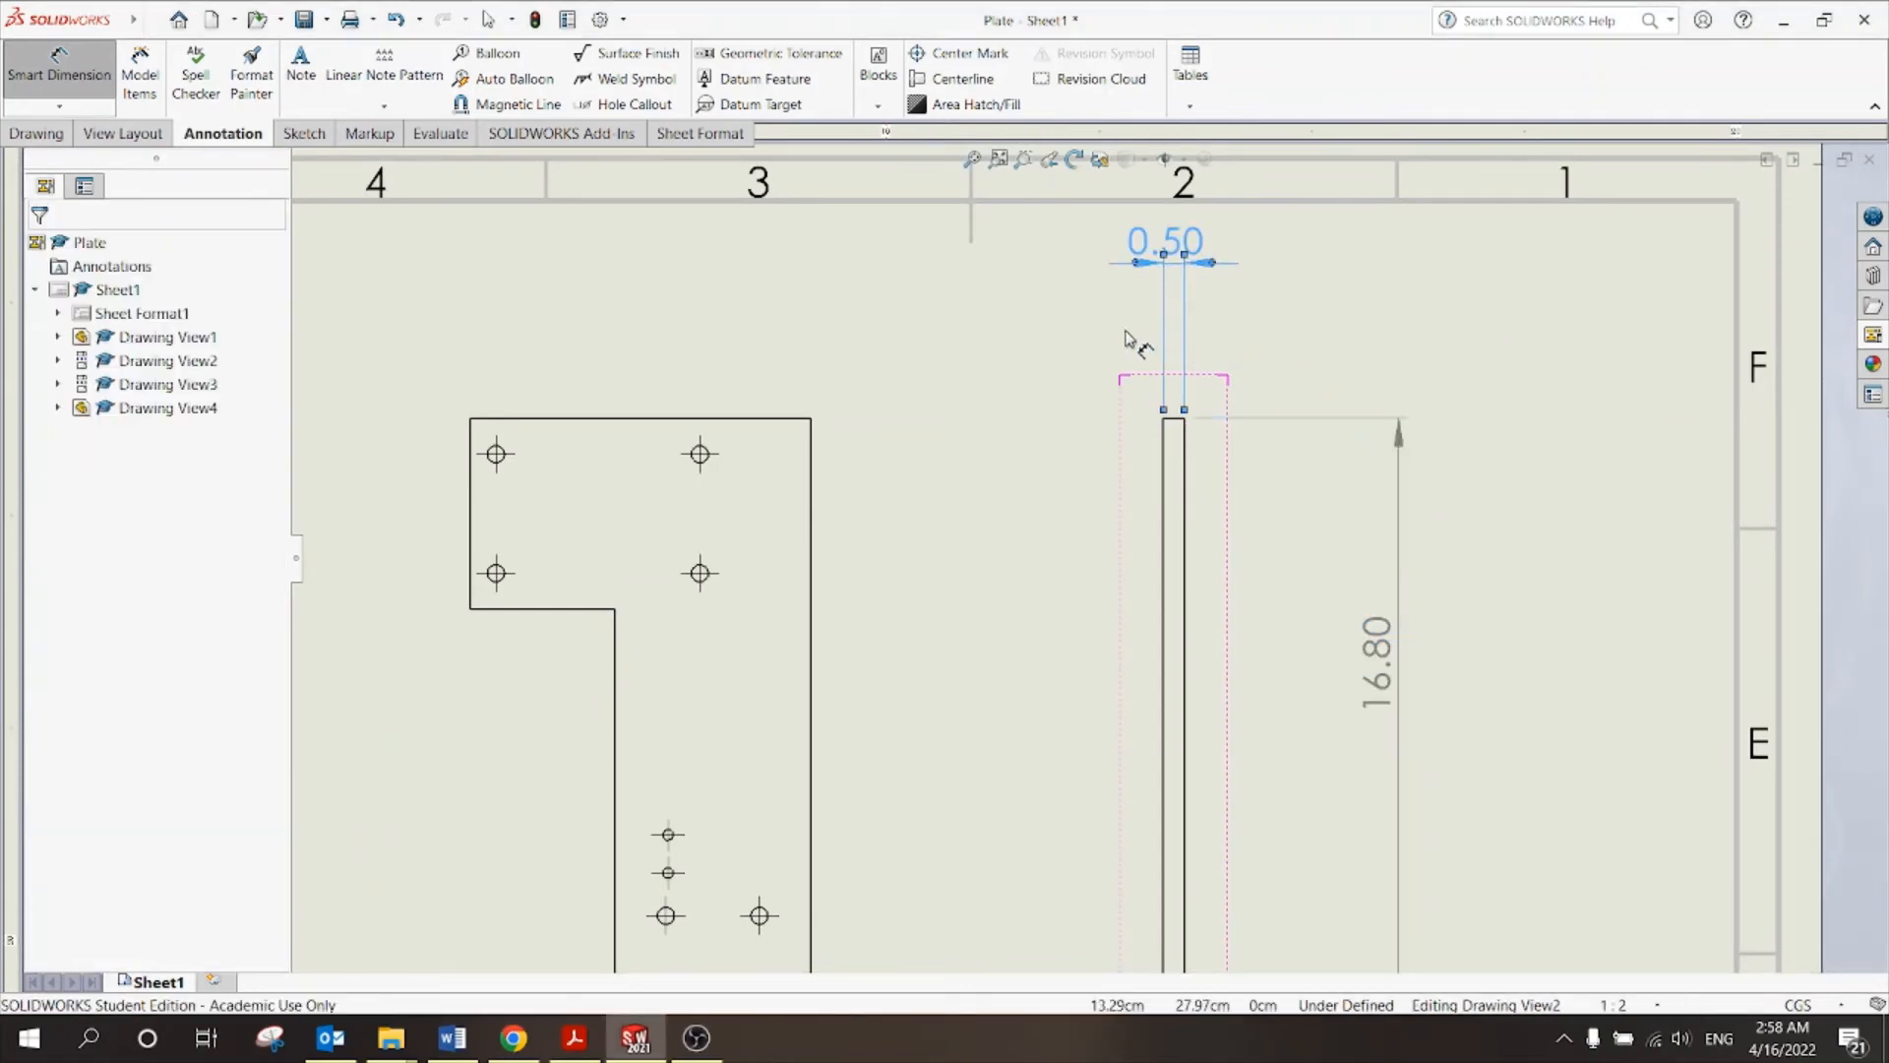
pyautogui.scroll(3, 1028, 394)
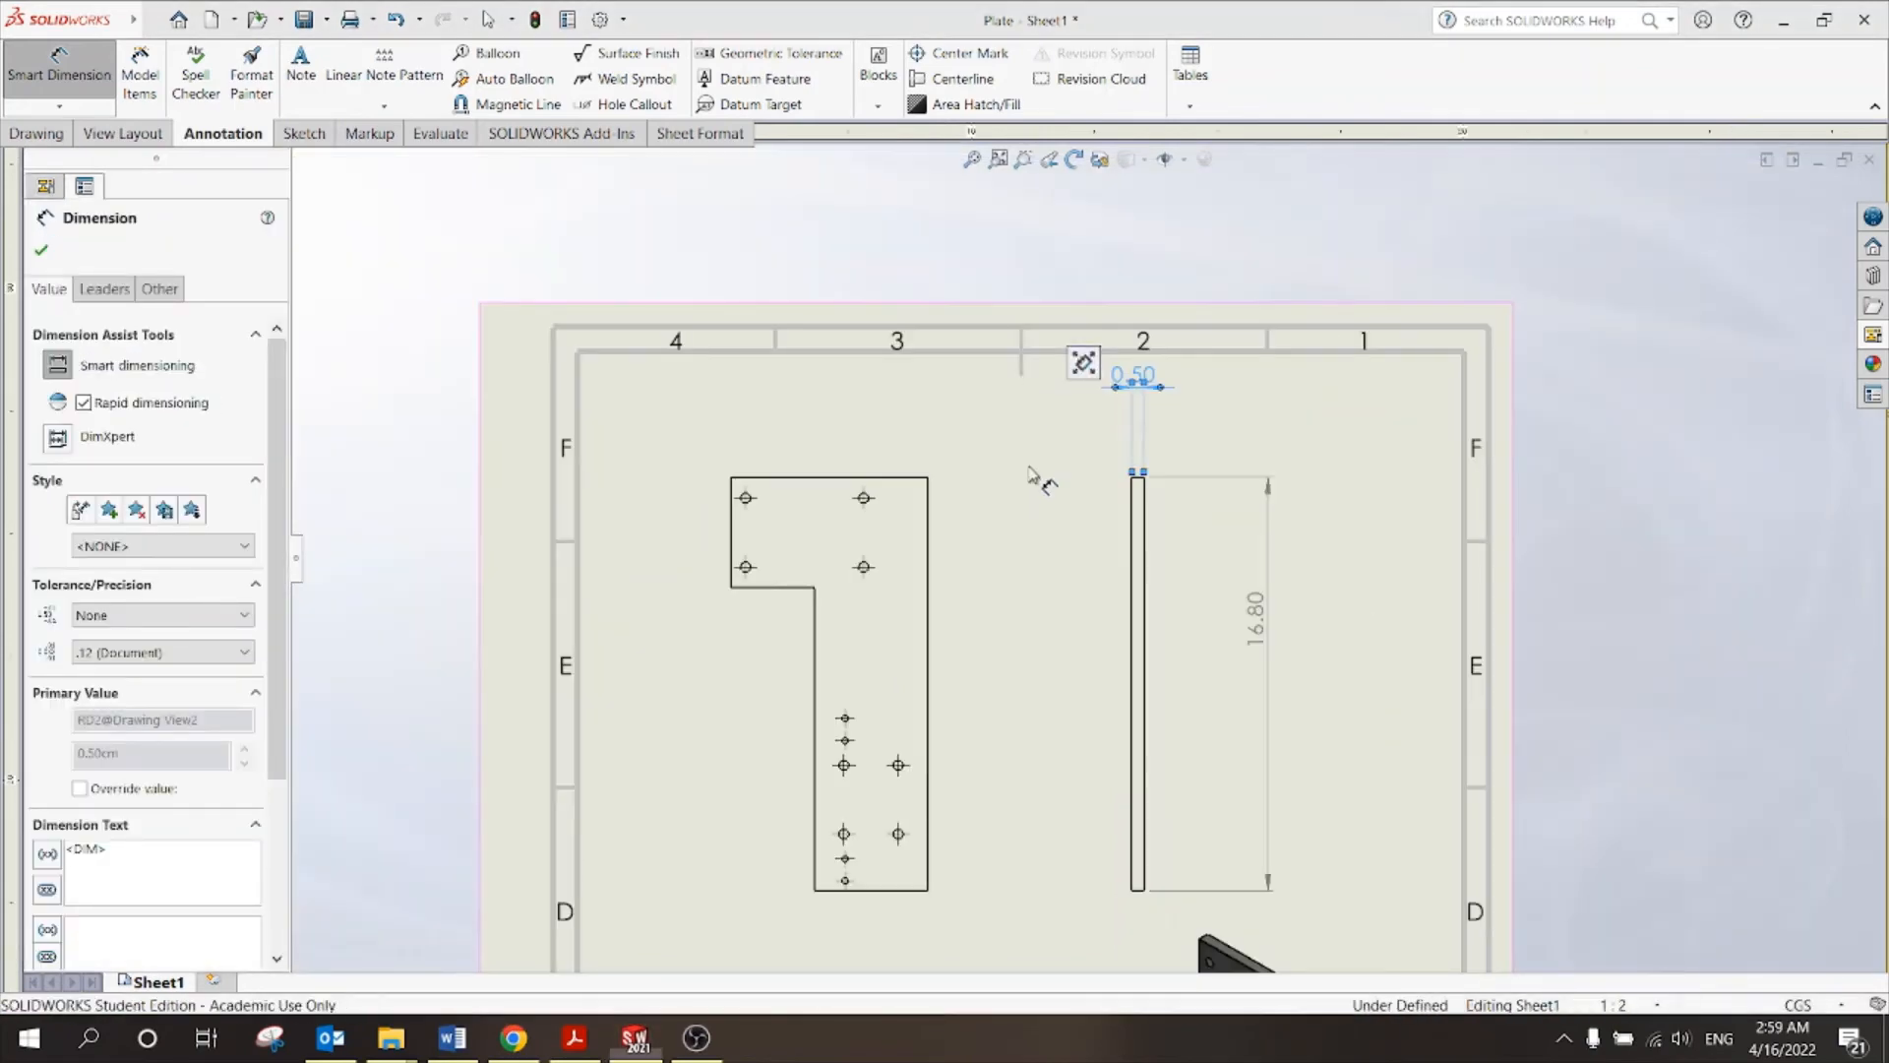
pyautogui.press('Escape')
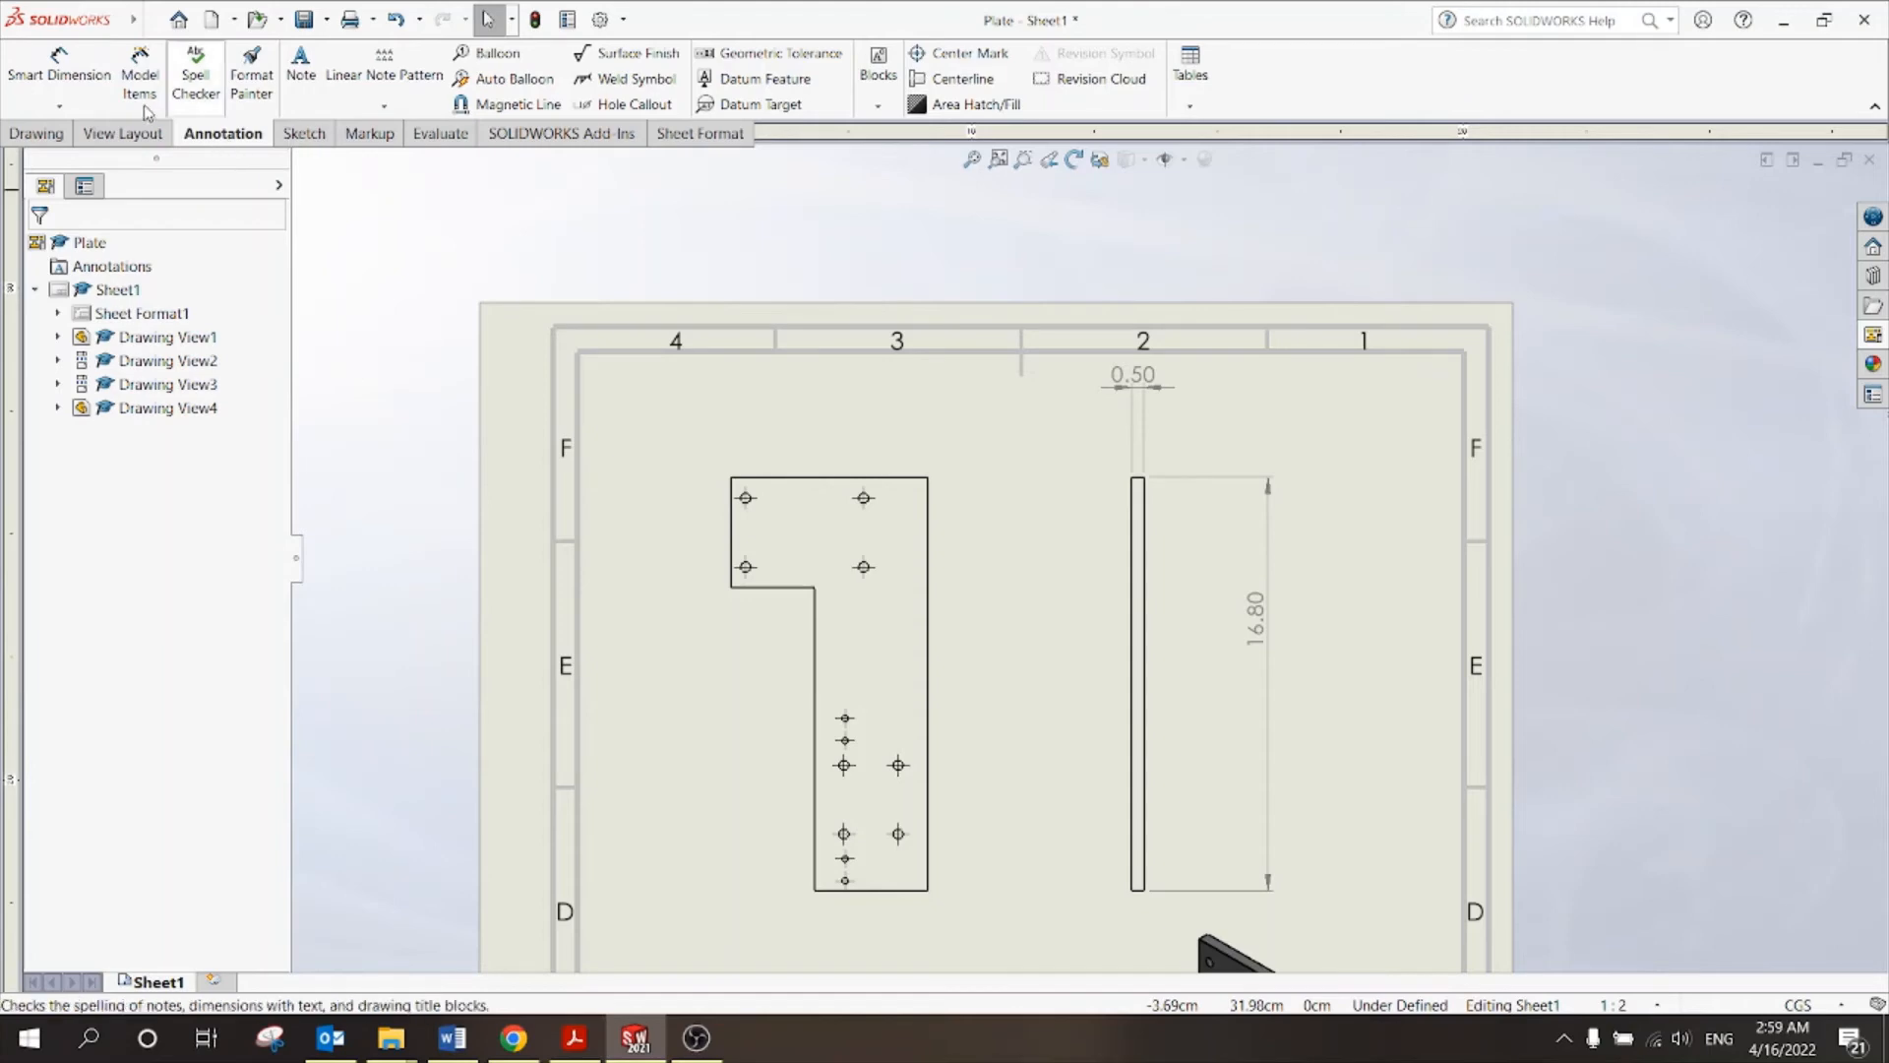
# Autodimension all entities in the front view with baseline schemes from its left and bottom edges, placing dimensions below and right of the view.
pyautogui.click(60, 67)
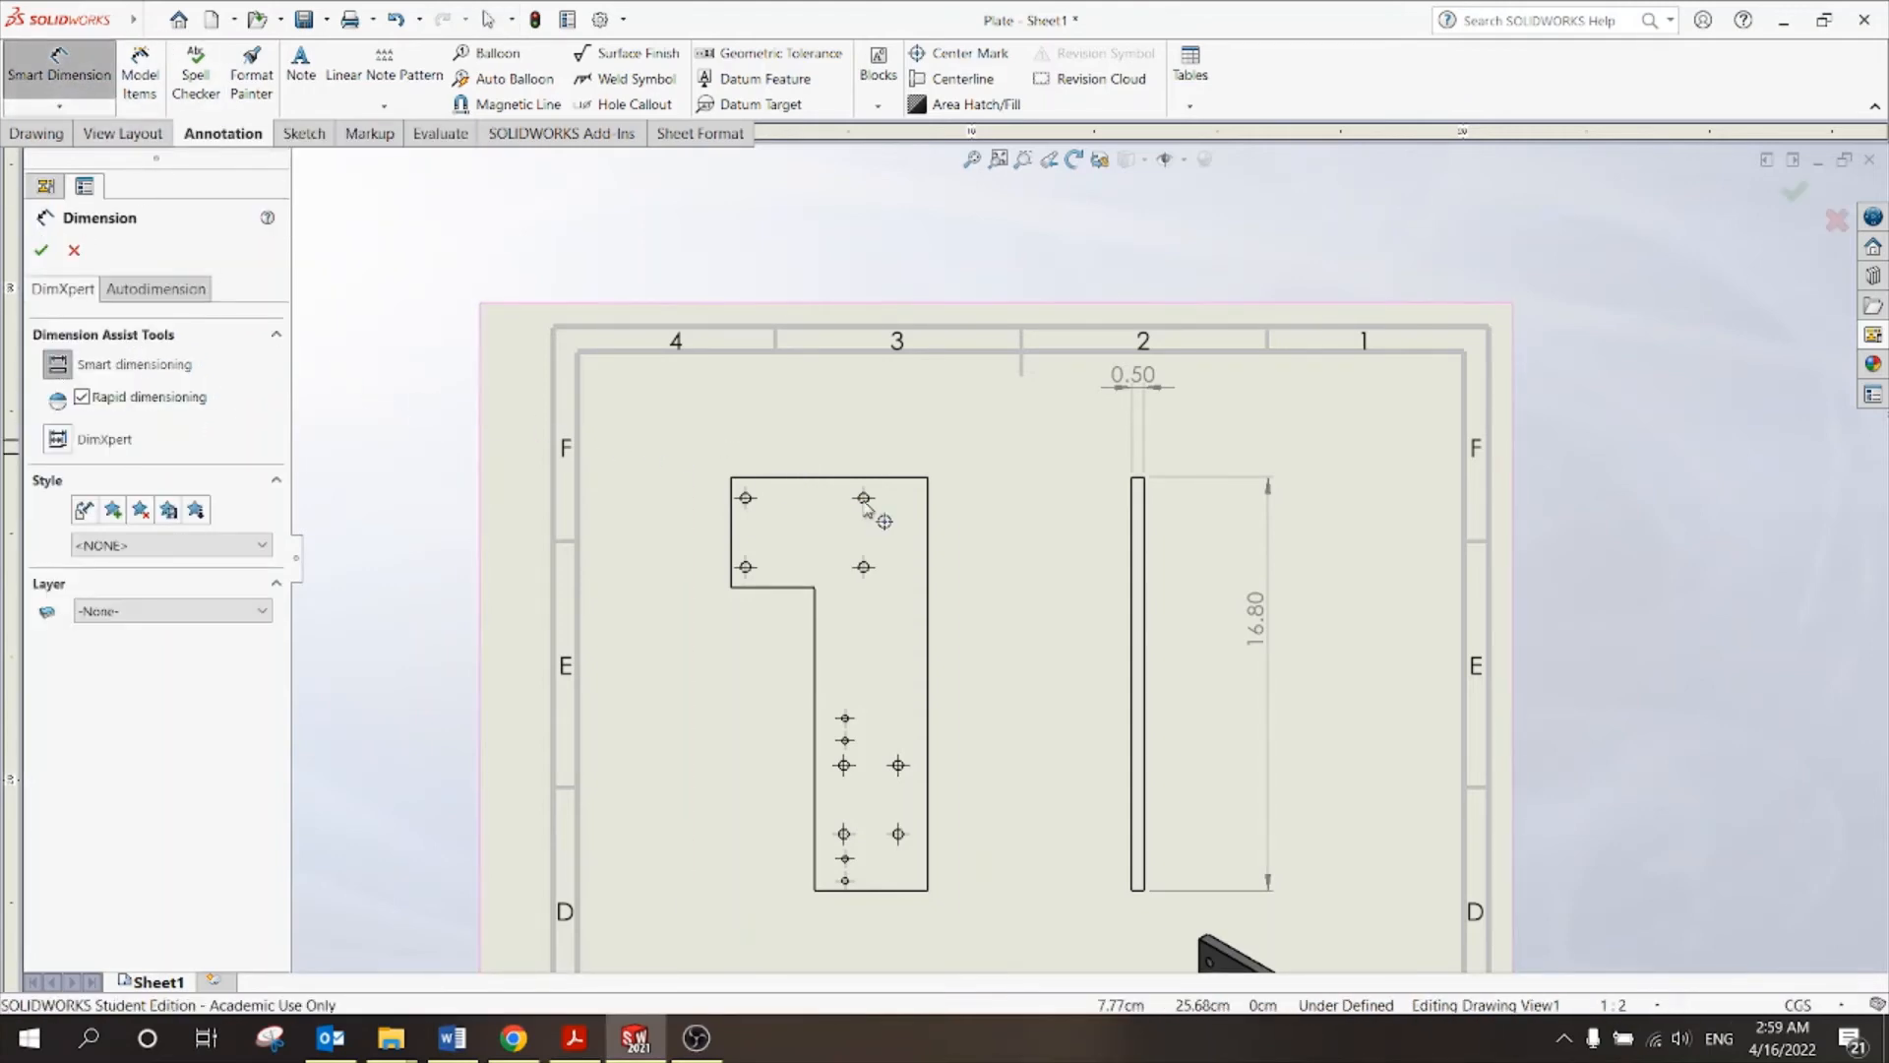
pyautogui.click(152, 291)
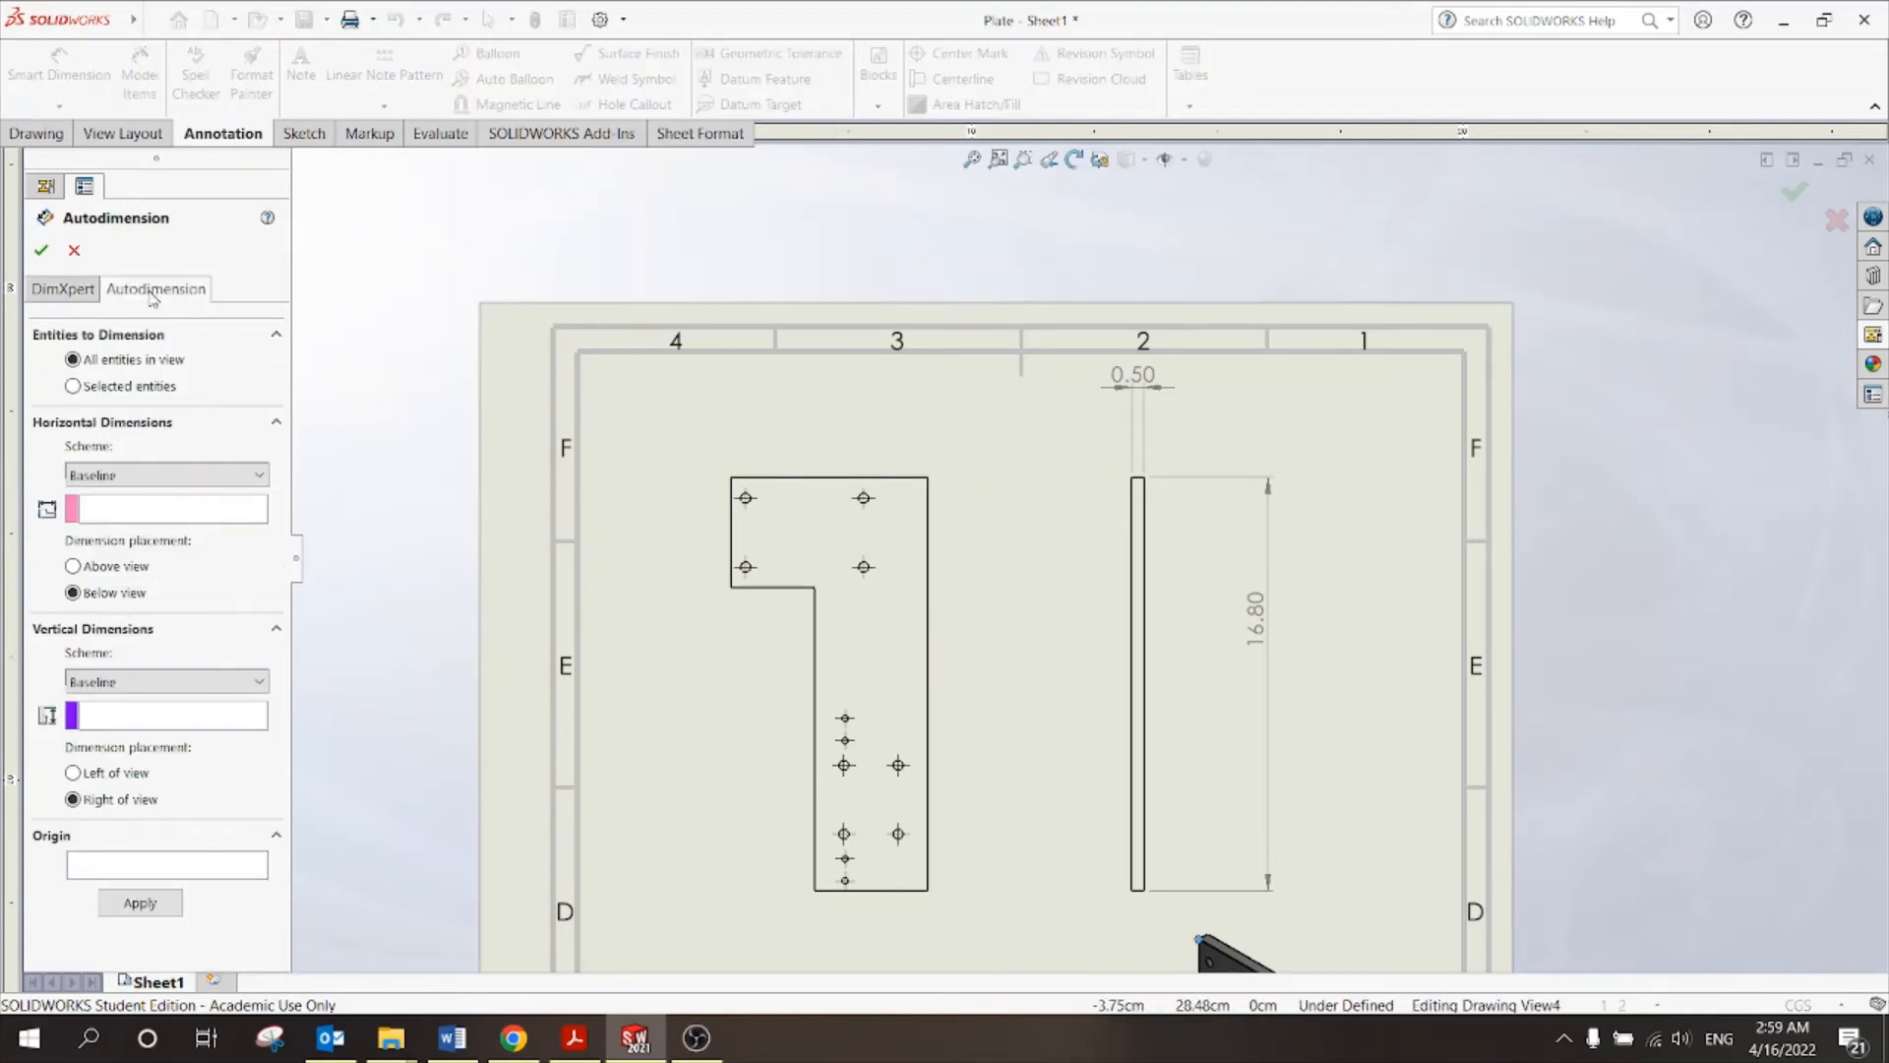
pyautogui.click(945, 531)
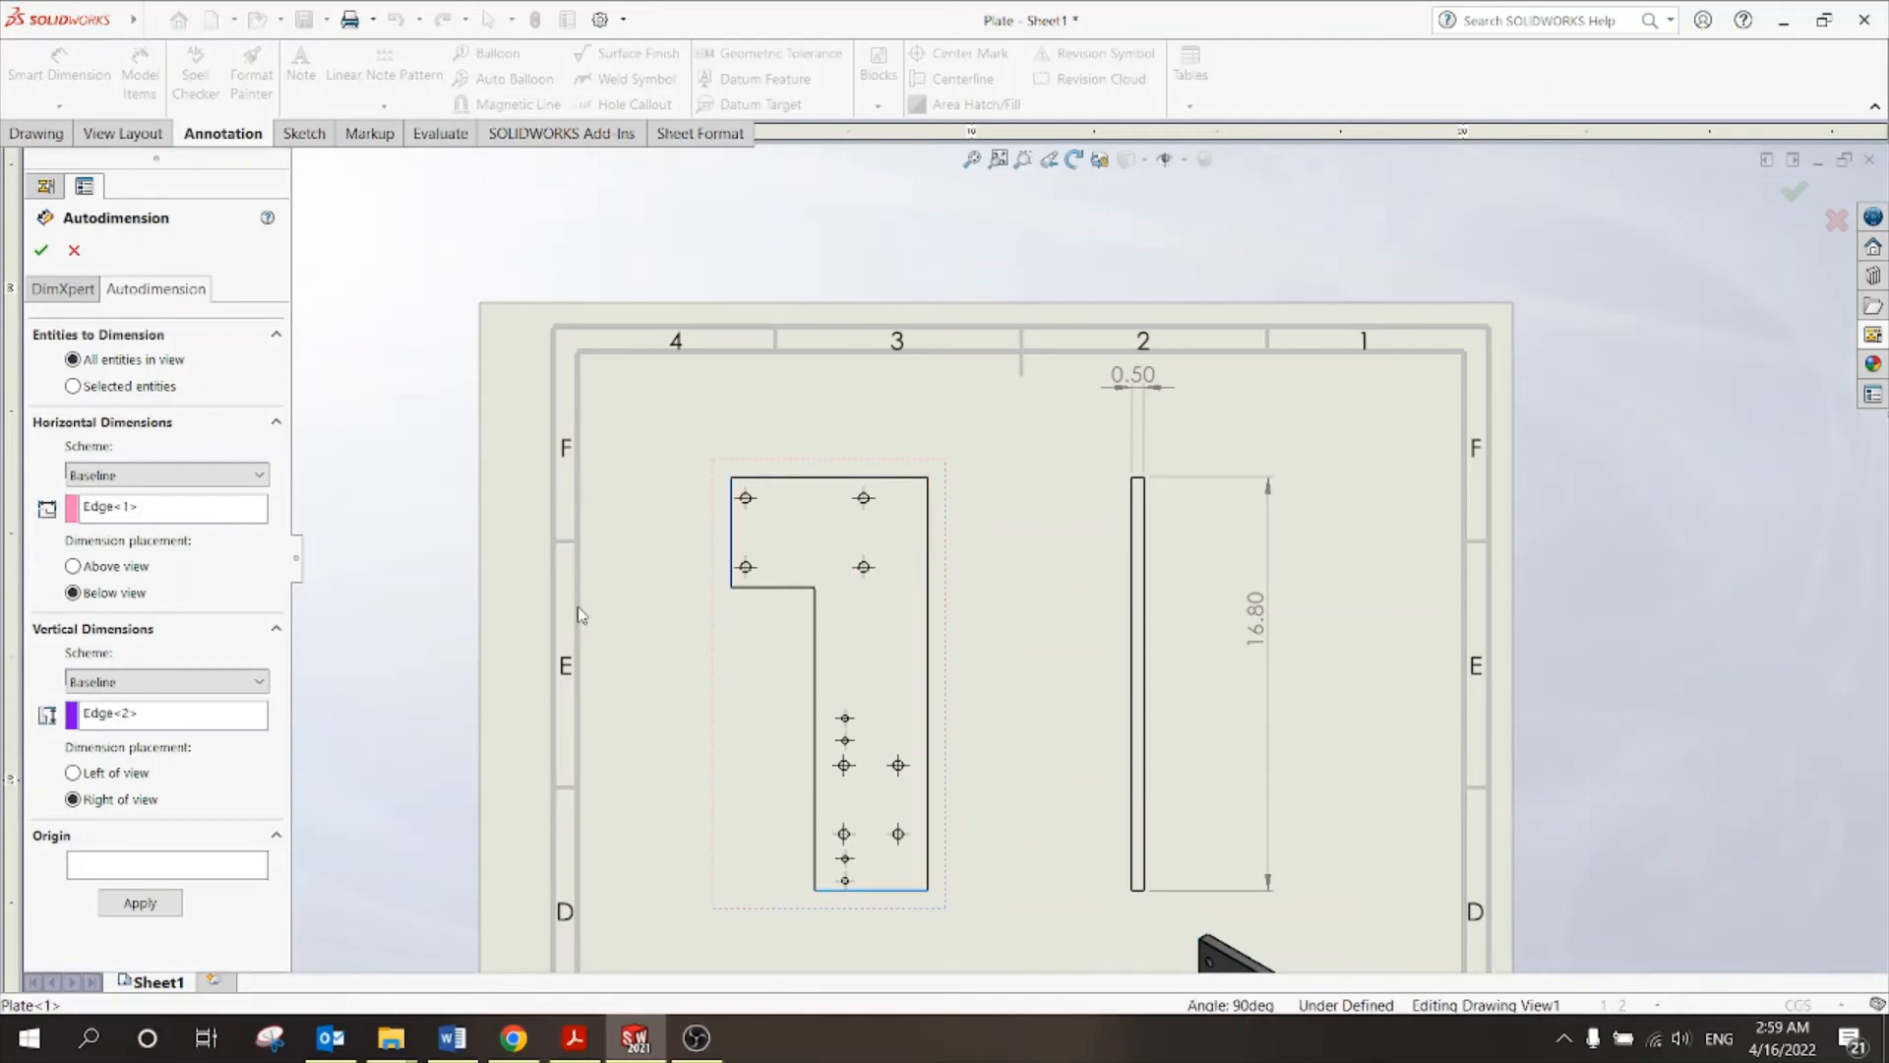
pyautogui.click(42, 251)
# Examine the generated hole and edge dimensions around the Plate's front view.
pyautogui.scroll(1, 899, 689)
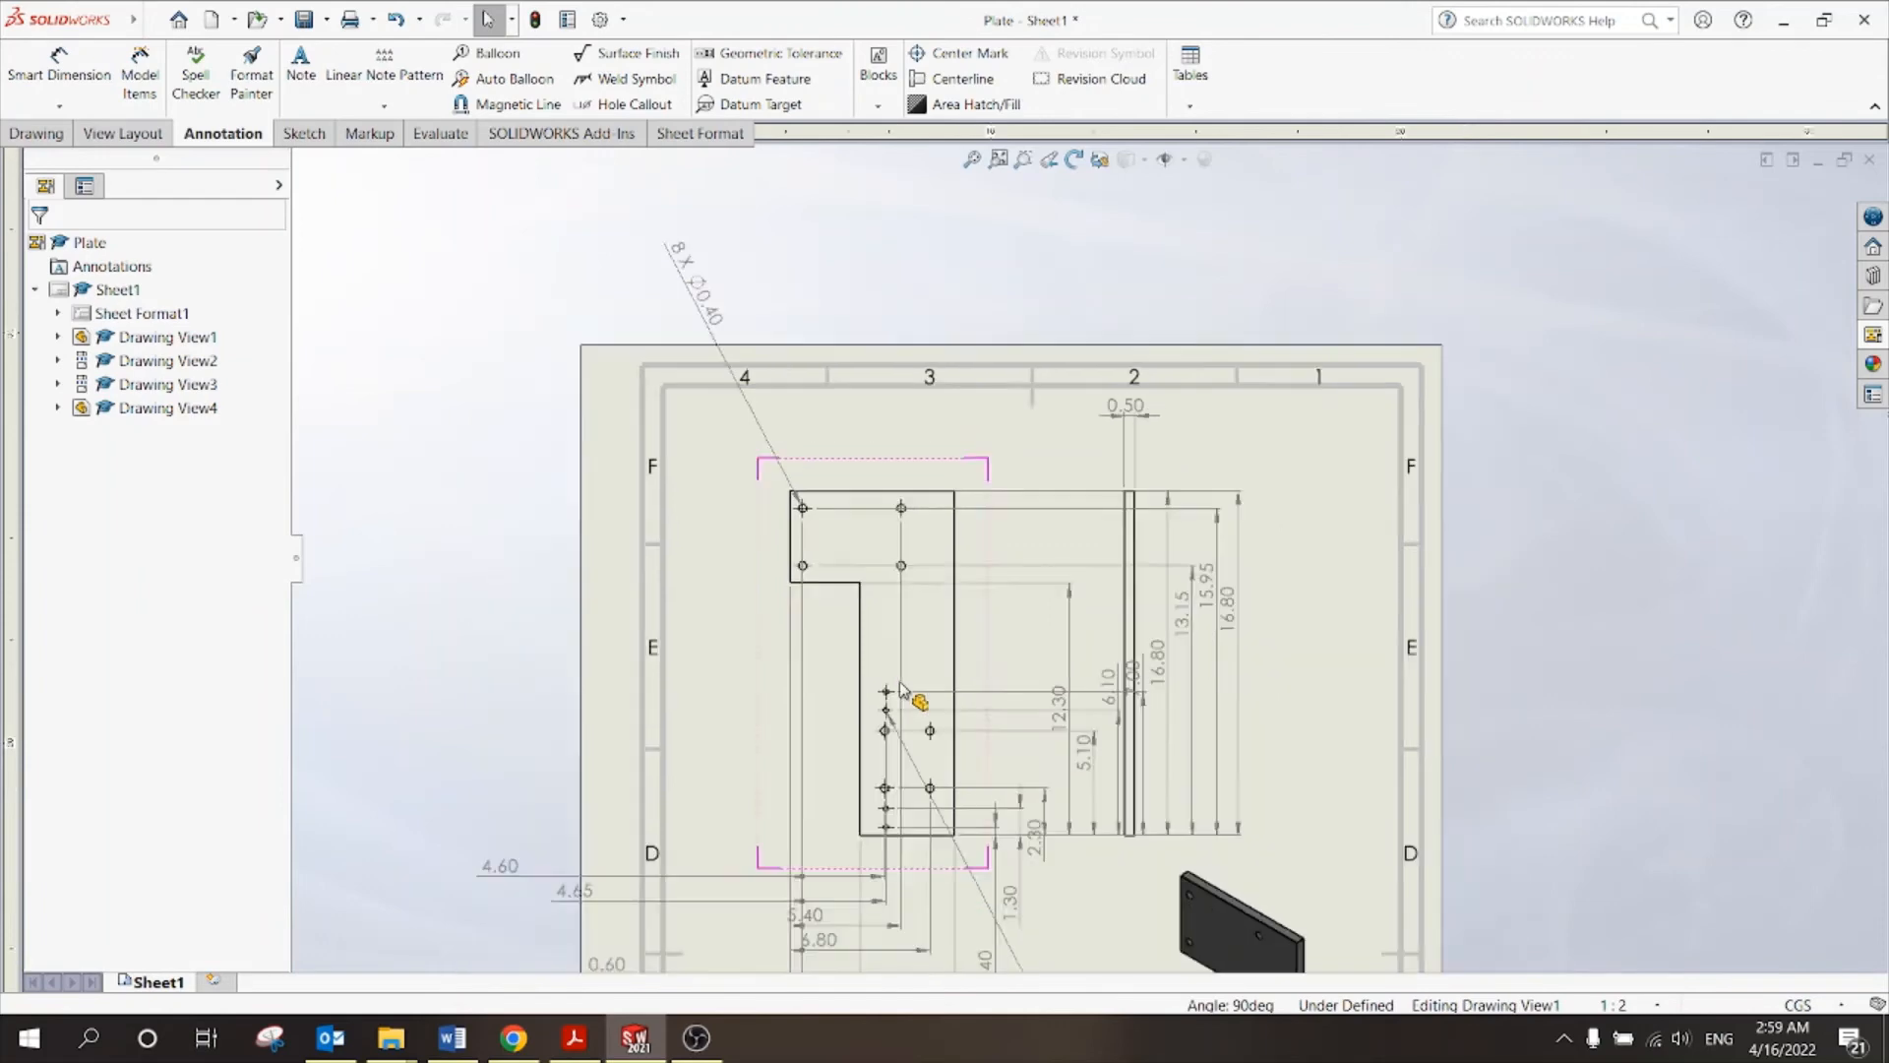
pyautogui.scroll(1, 899, 689)
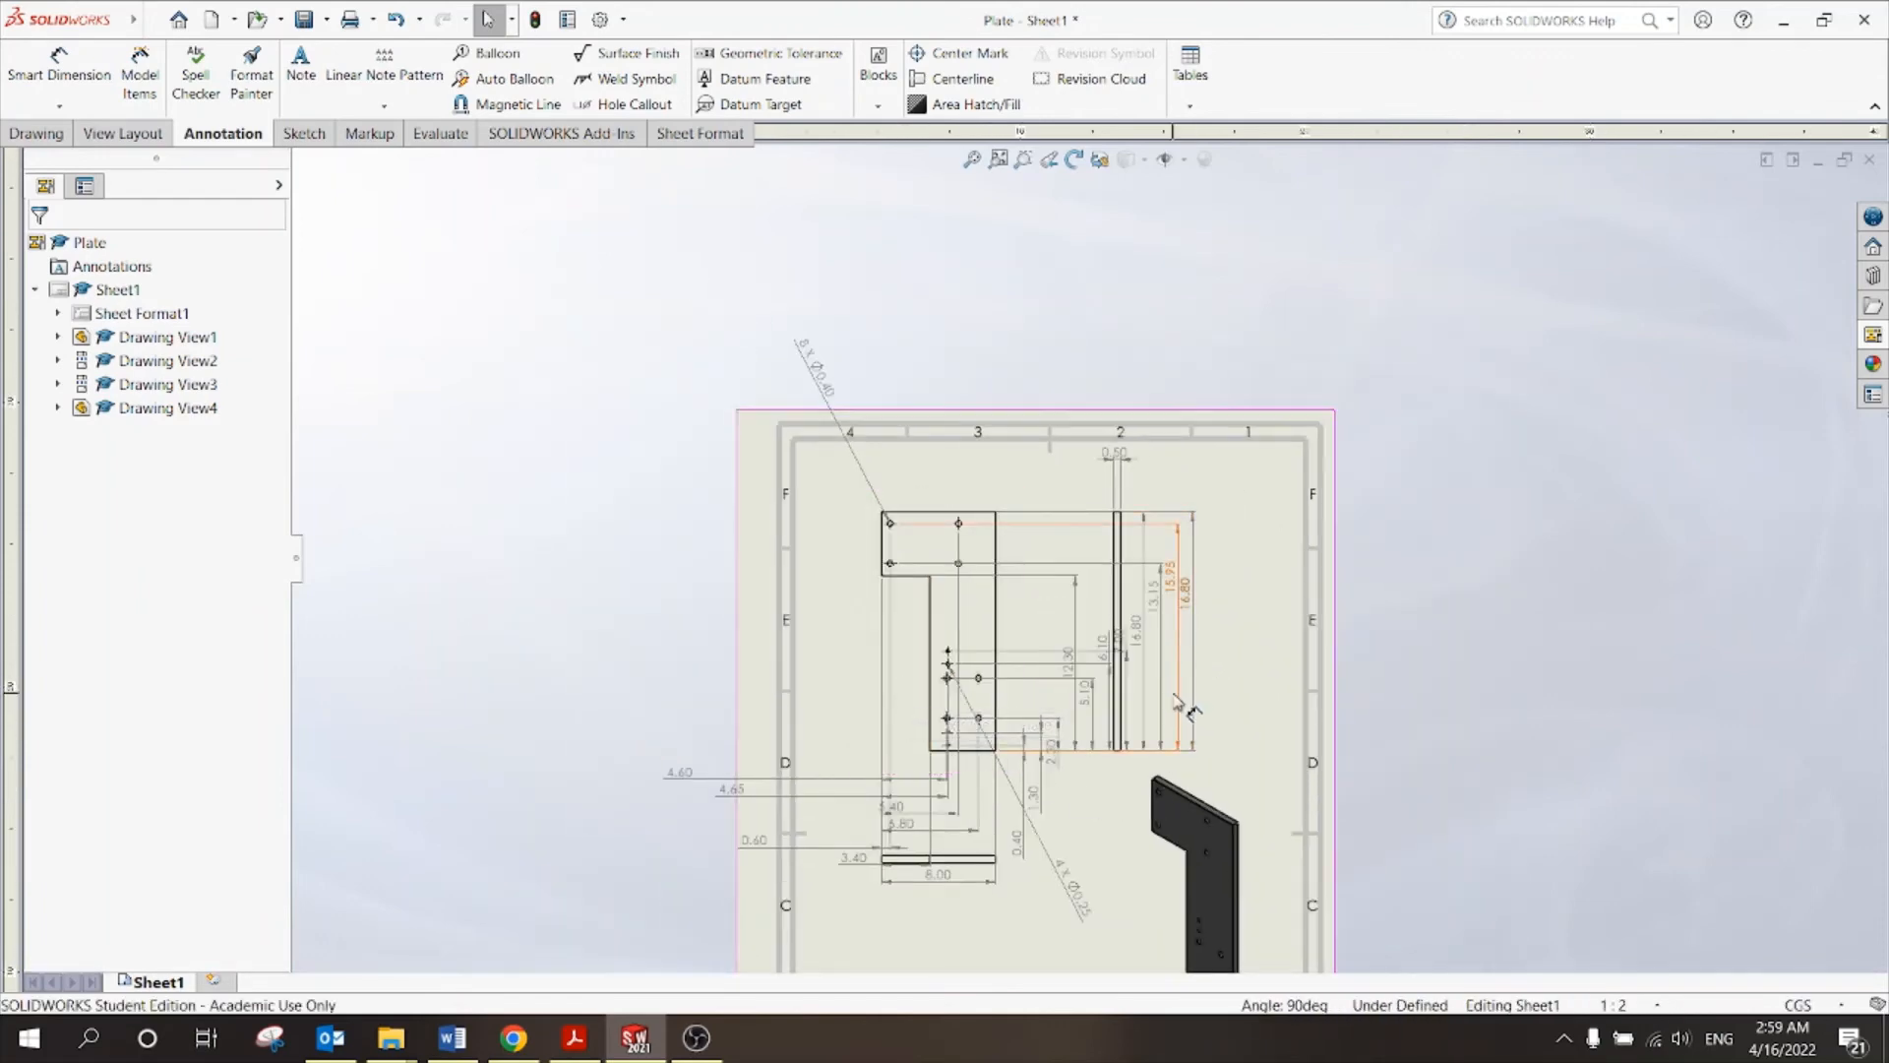
pyautogui.scroll(-2, 1176, 753)
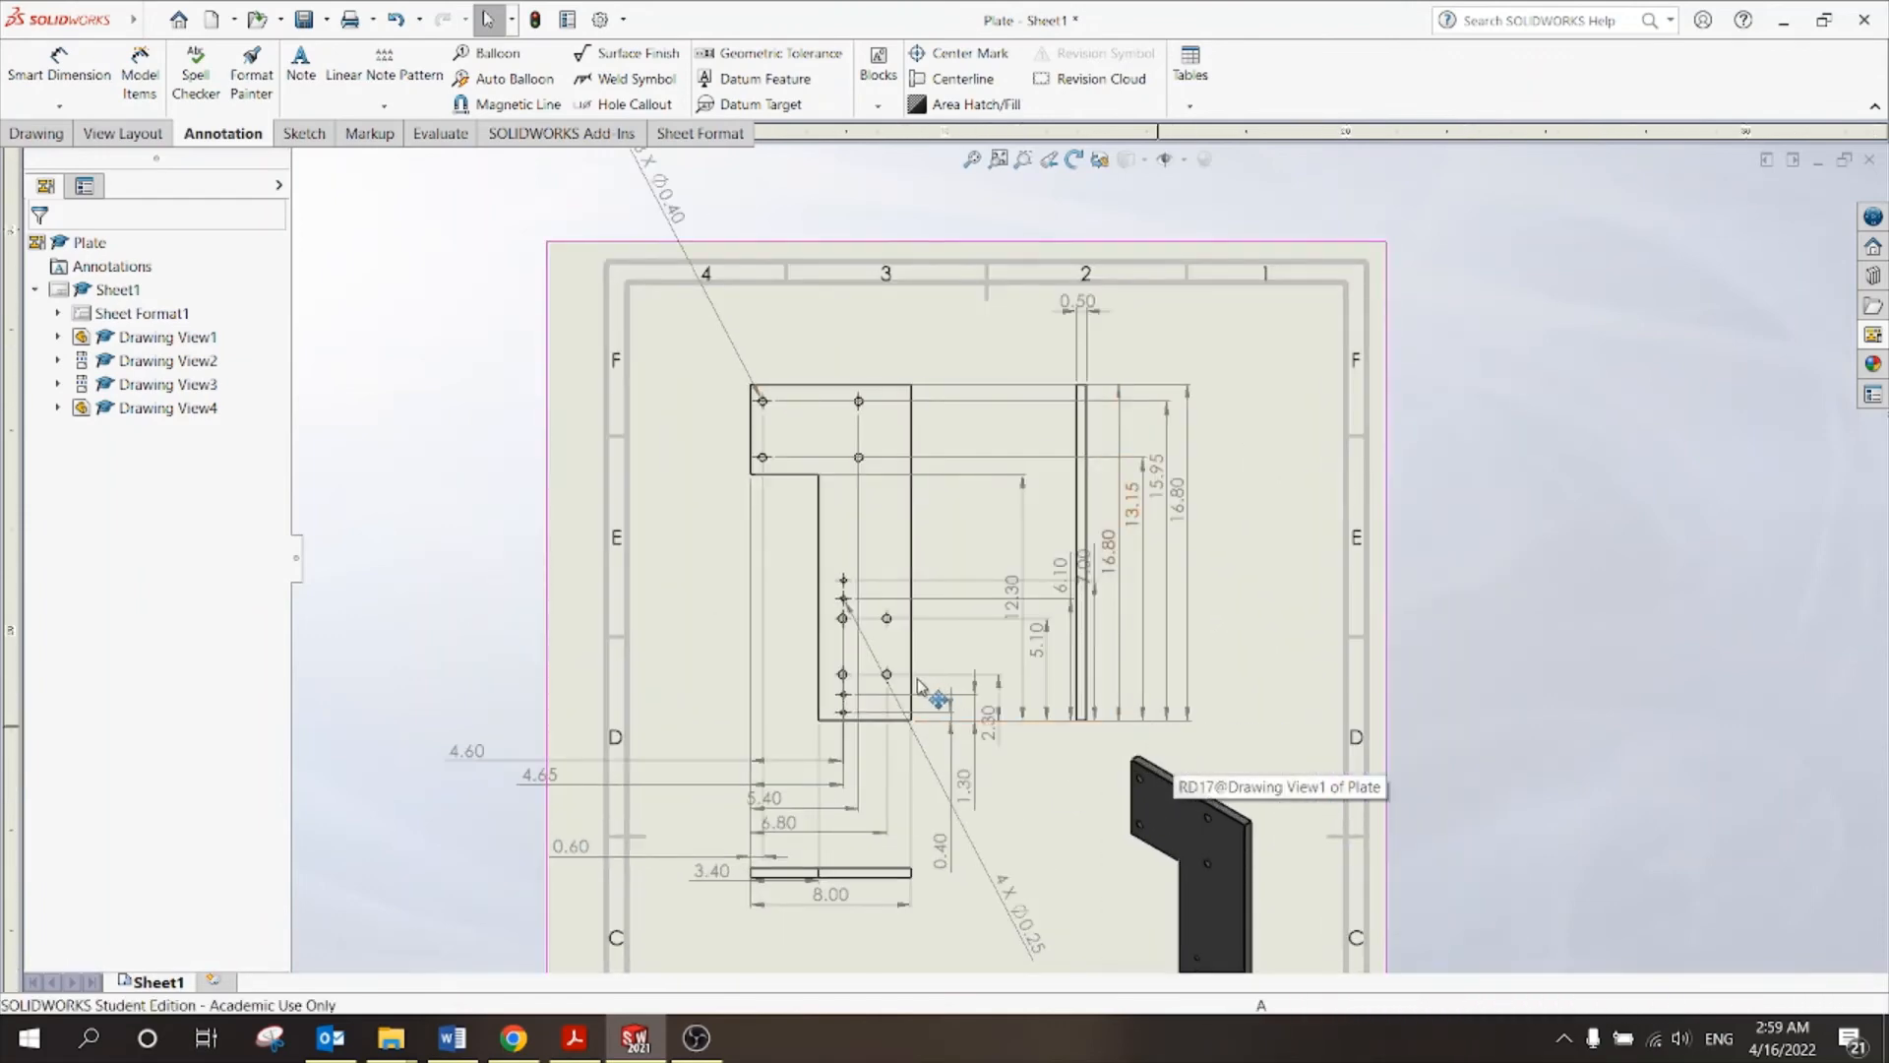
pyautogui.scroll(2, 1087, 563)
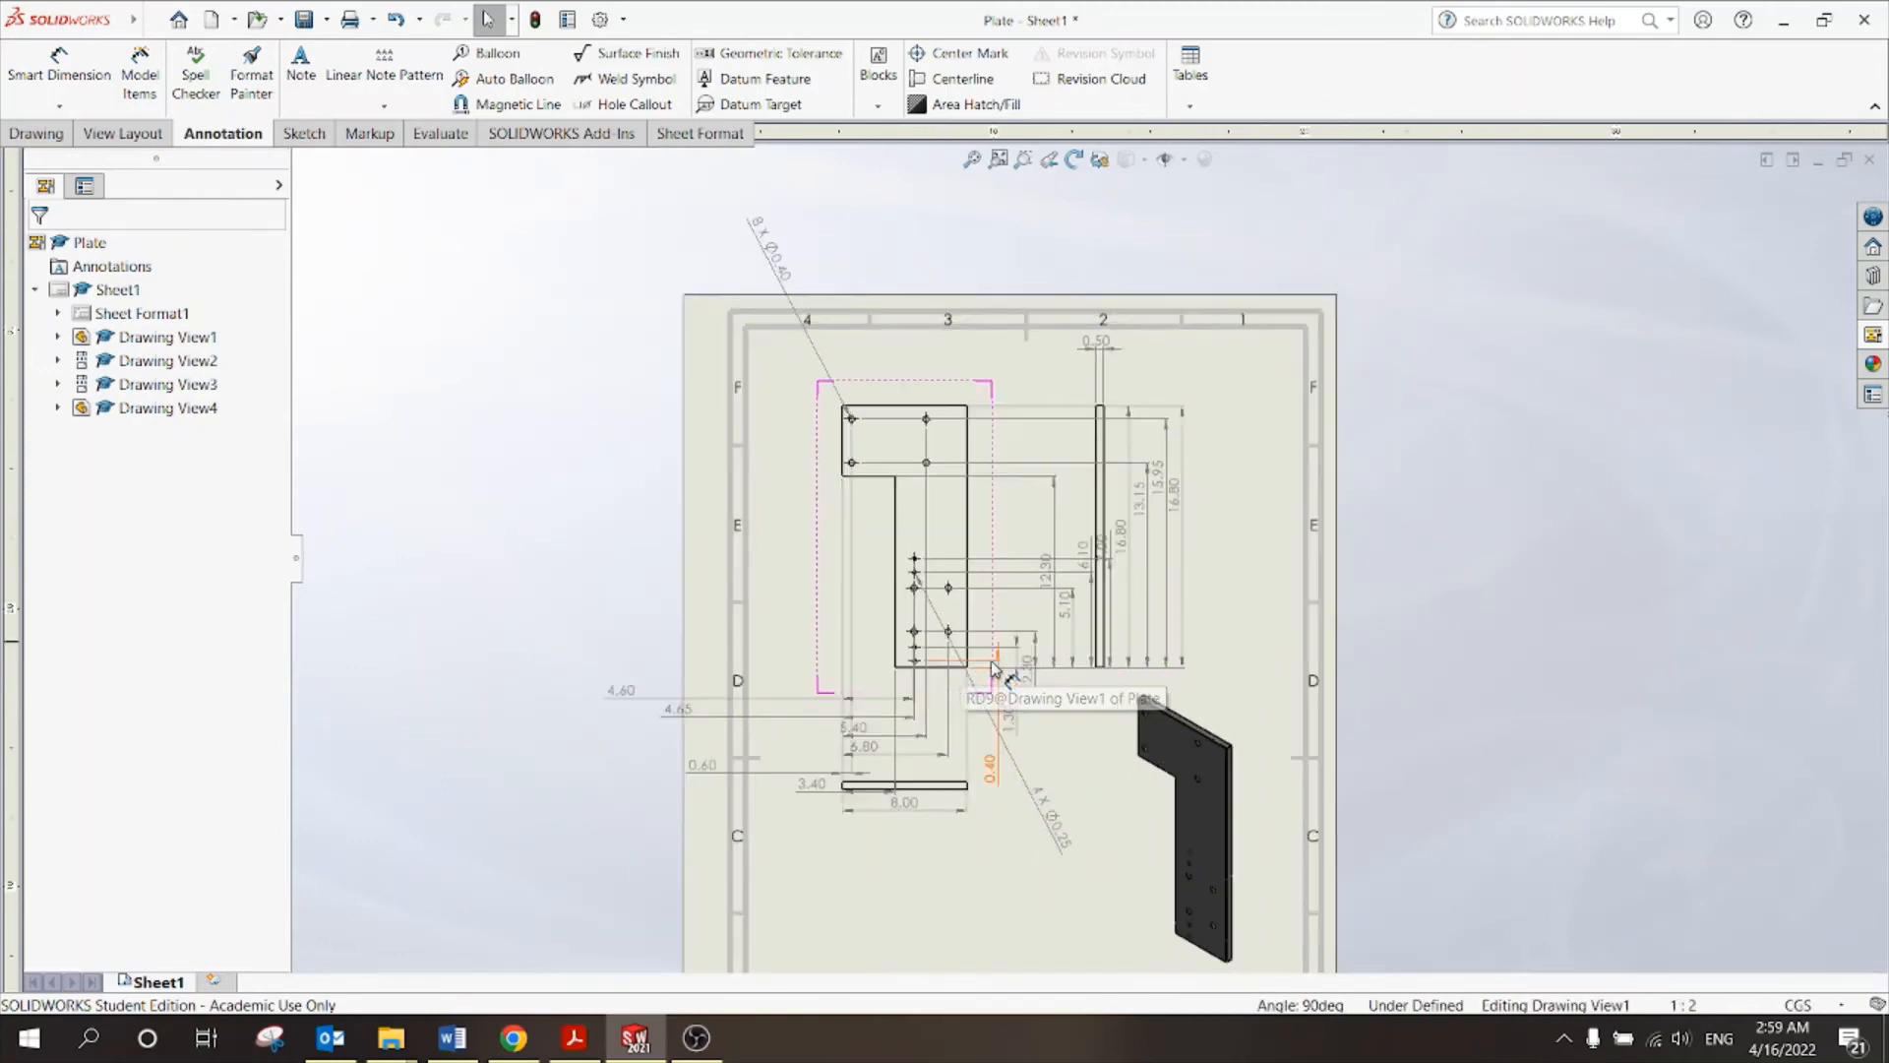
pyautogui.scroll(-2, 974, 679)
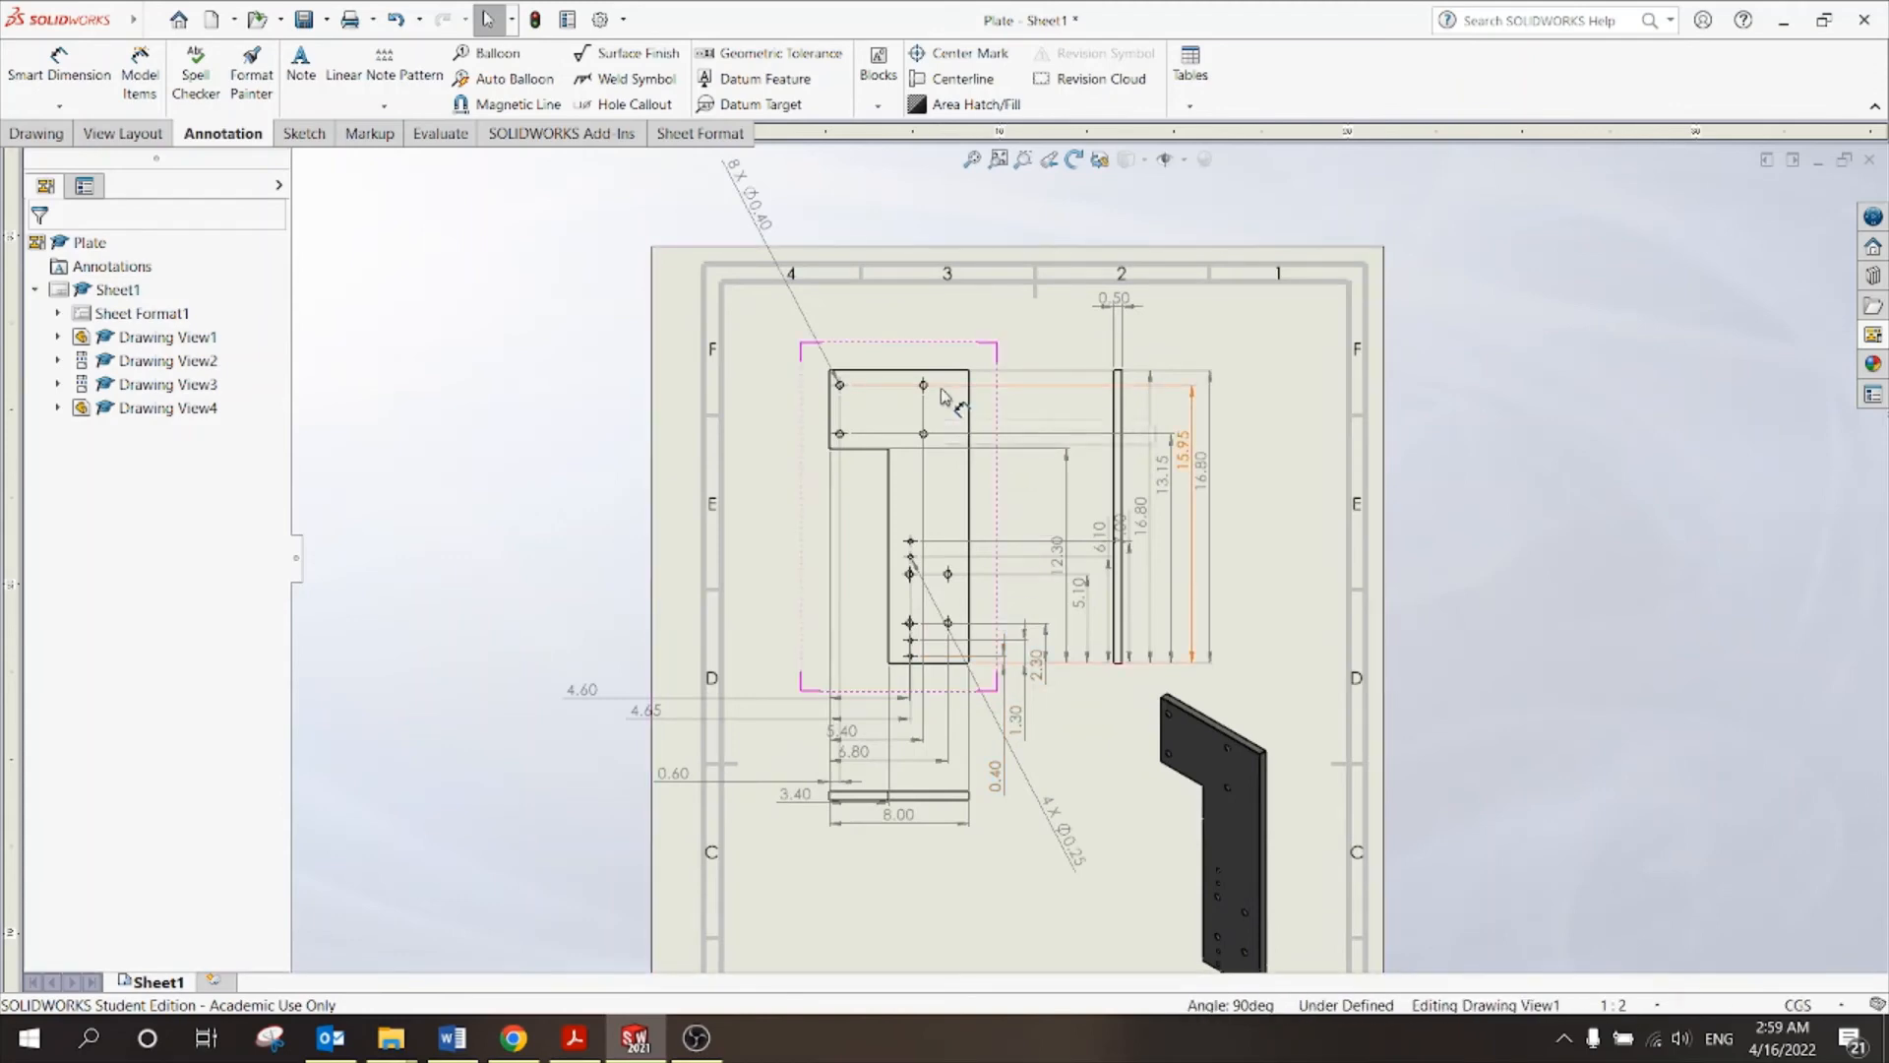
pyautogui.scroll(-2, 942, 397)
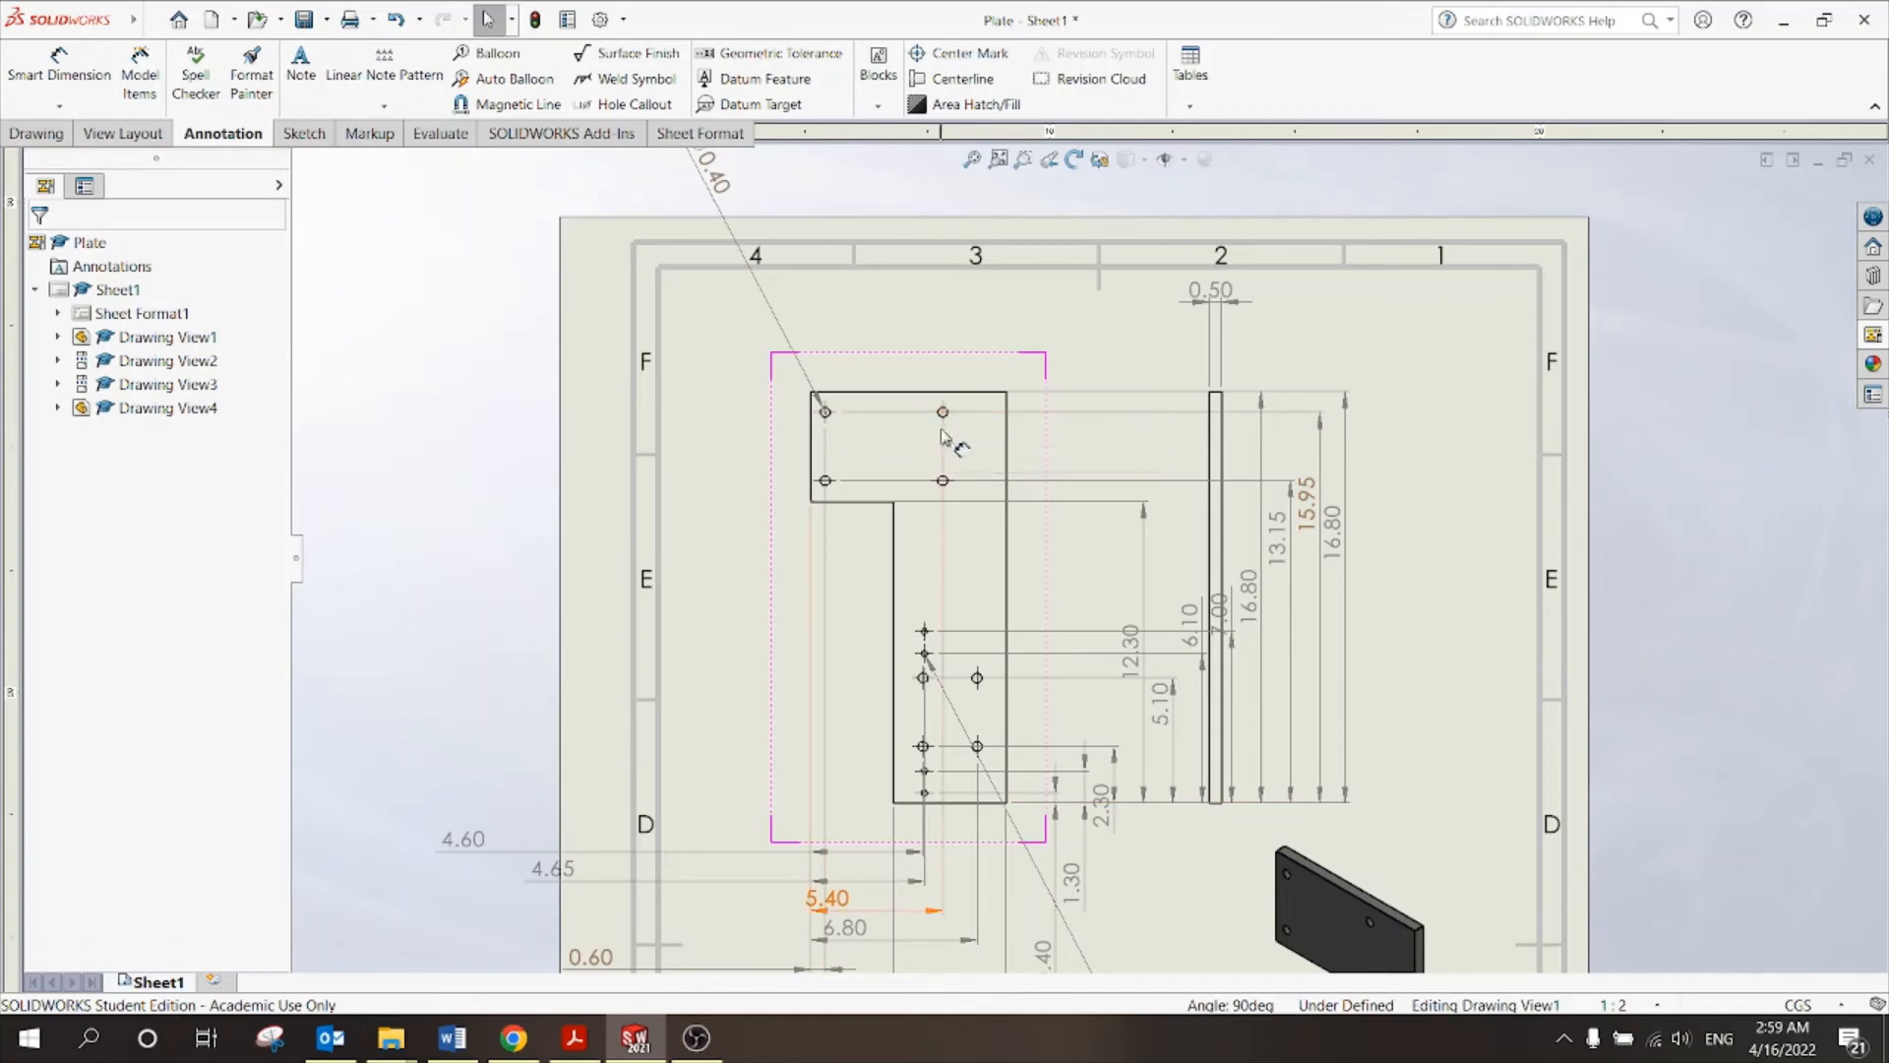
pyautogui.scroll(-2, 948, 423)
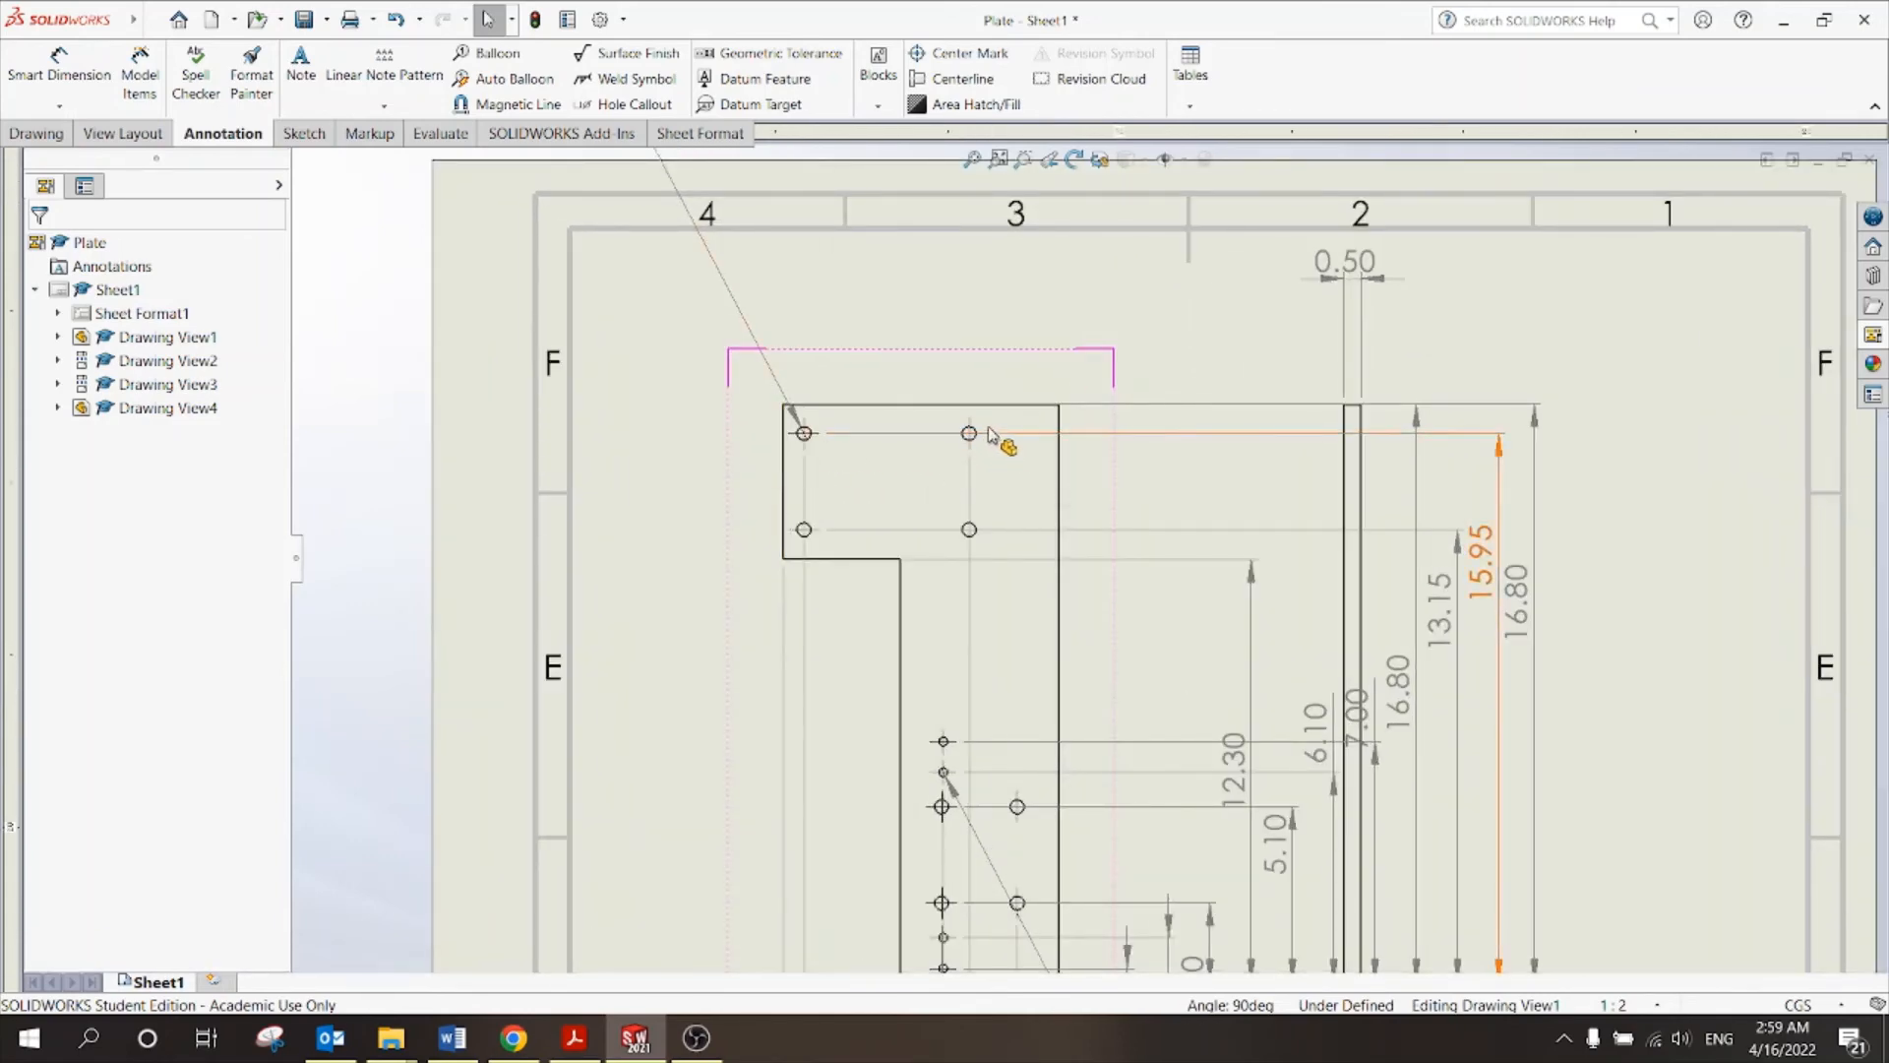
pyautogui.scroll(3, 974, 453)
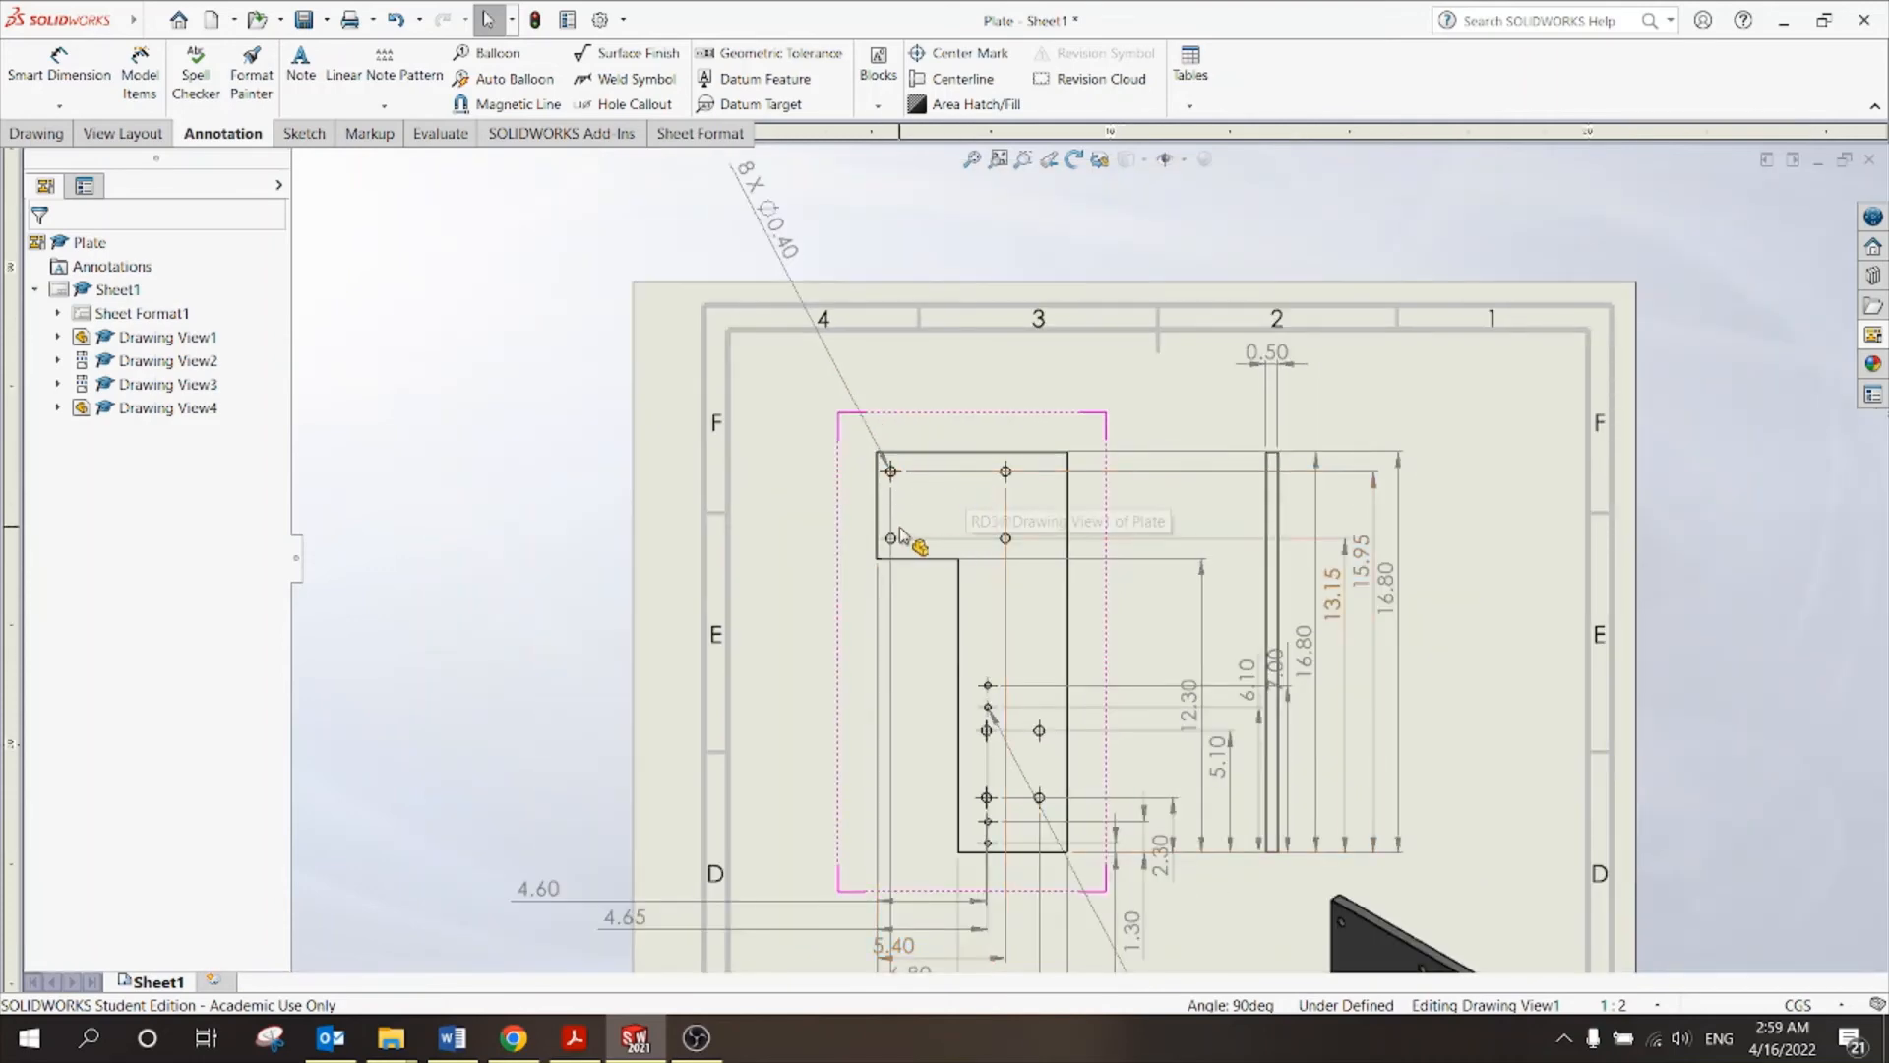
pyautogui.scroll(-2, 984, 630)
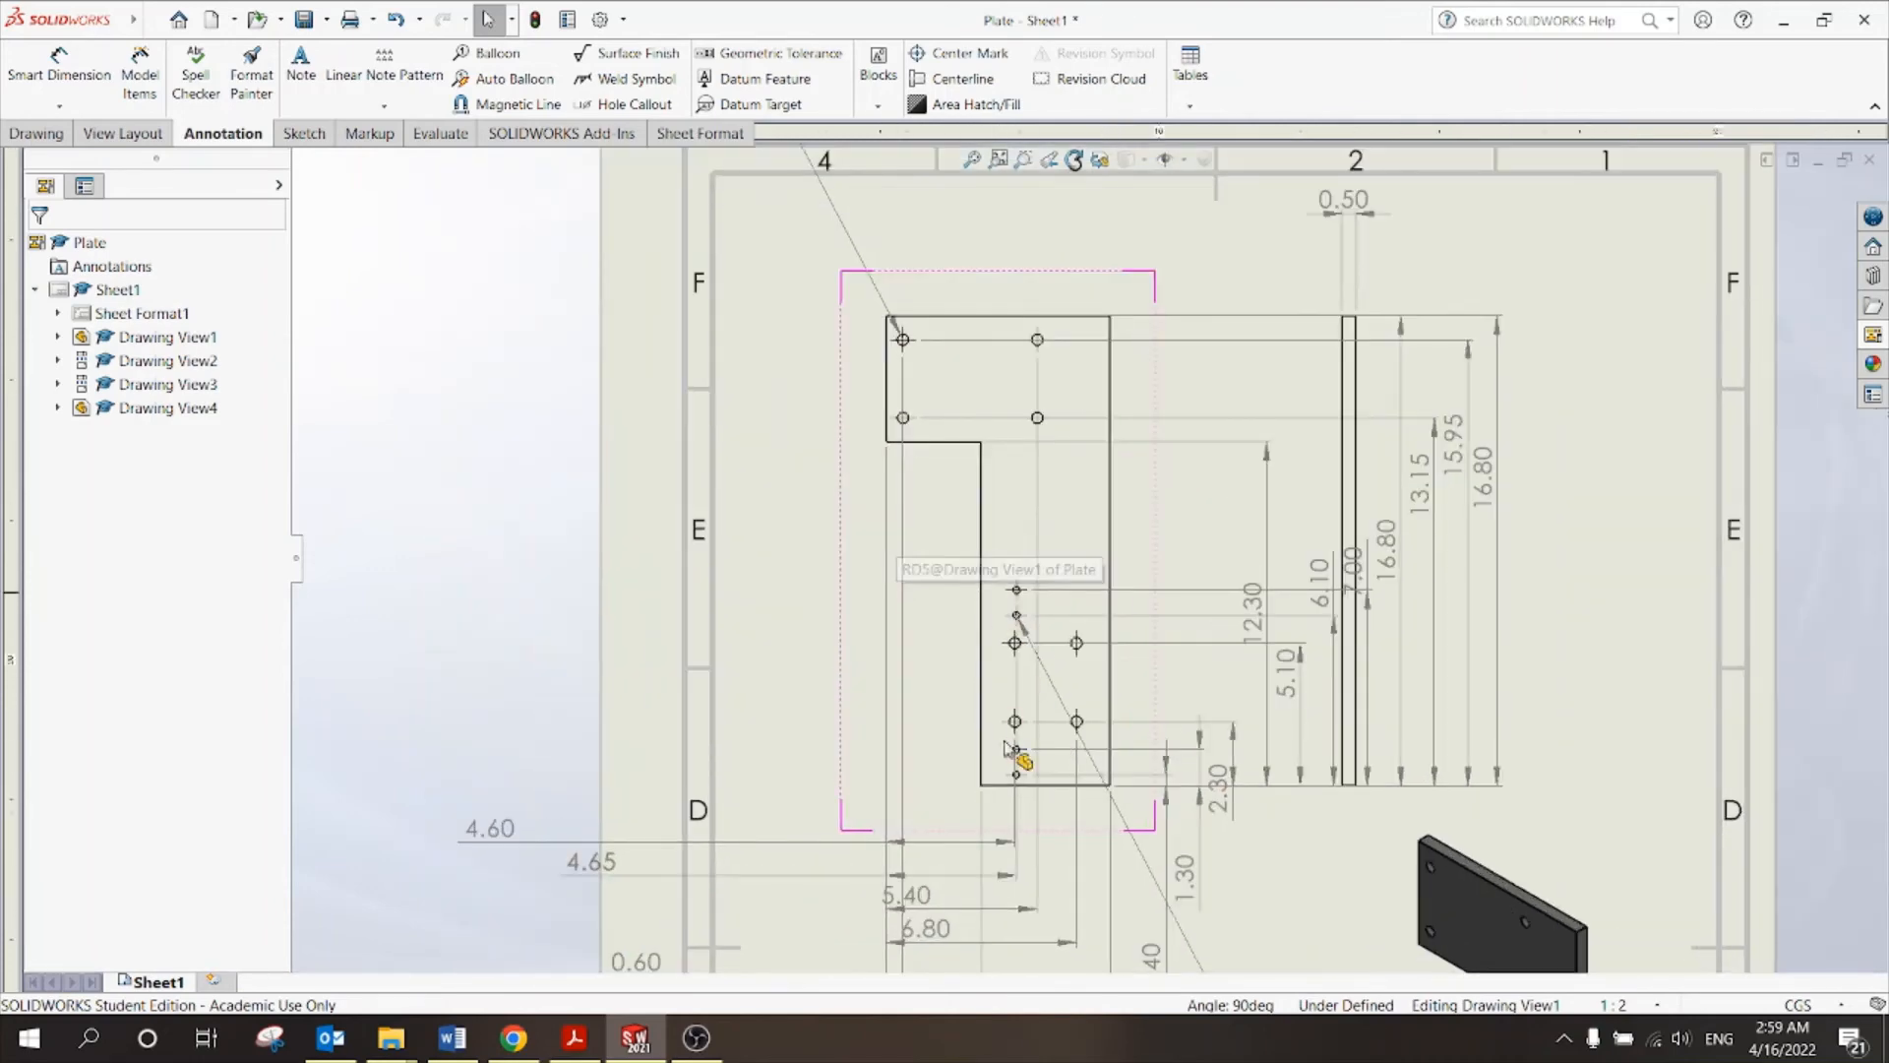
pyautogui.scroll(1, 1043, 560)
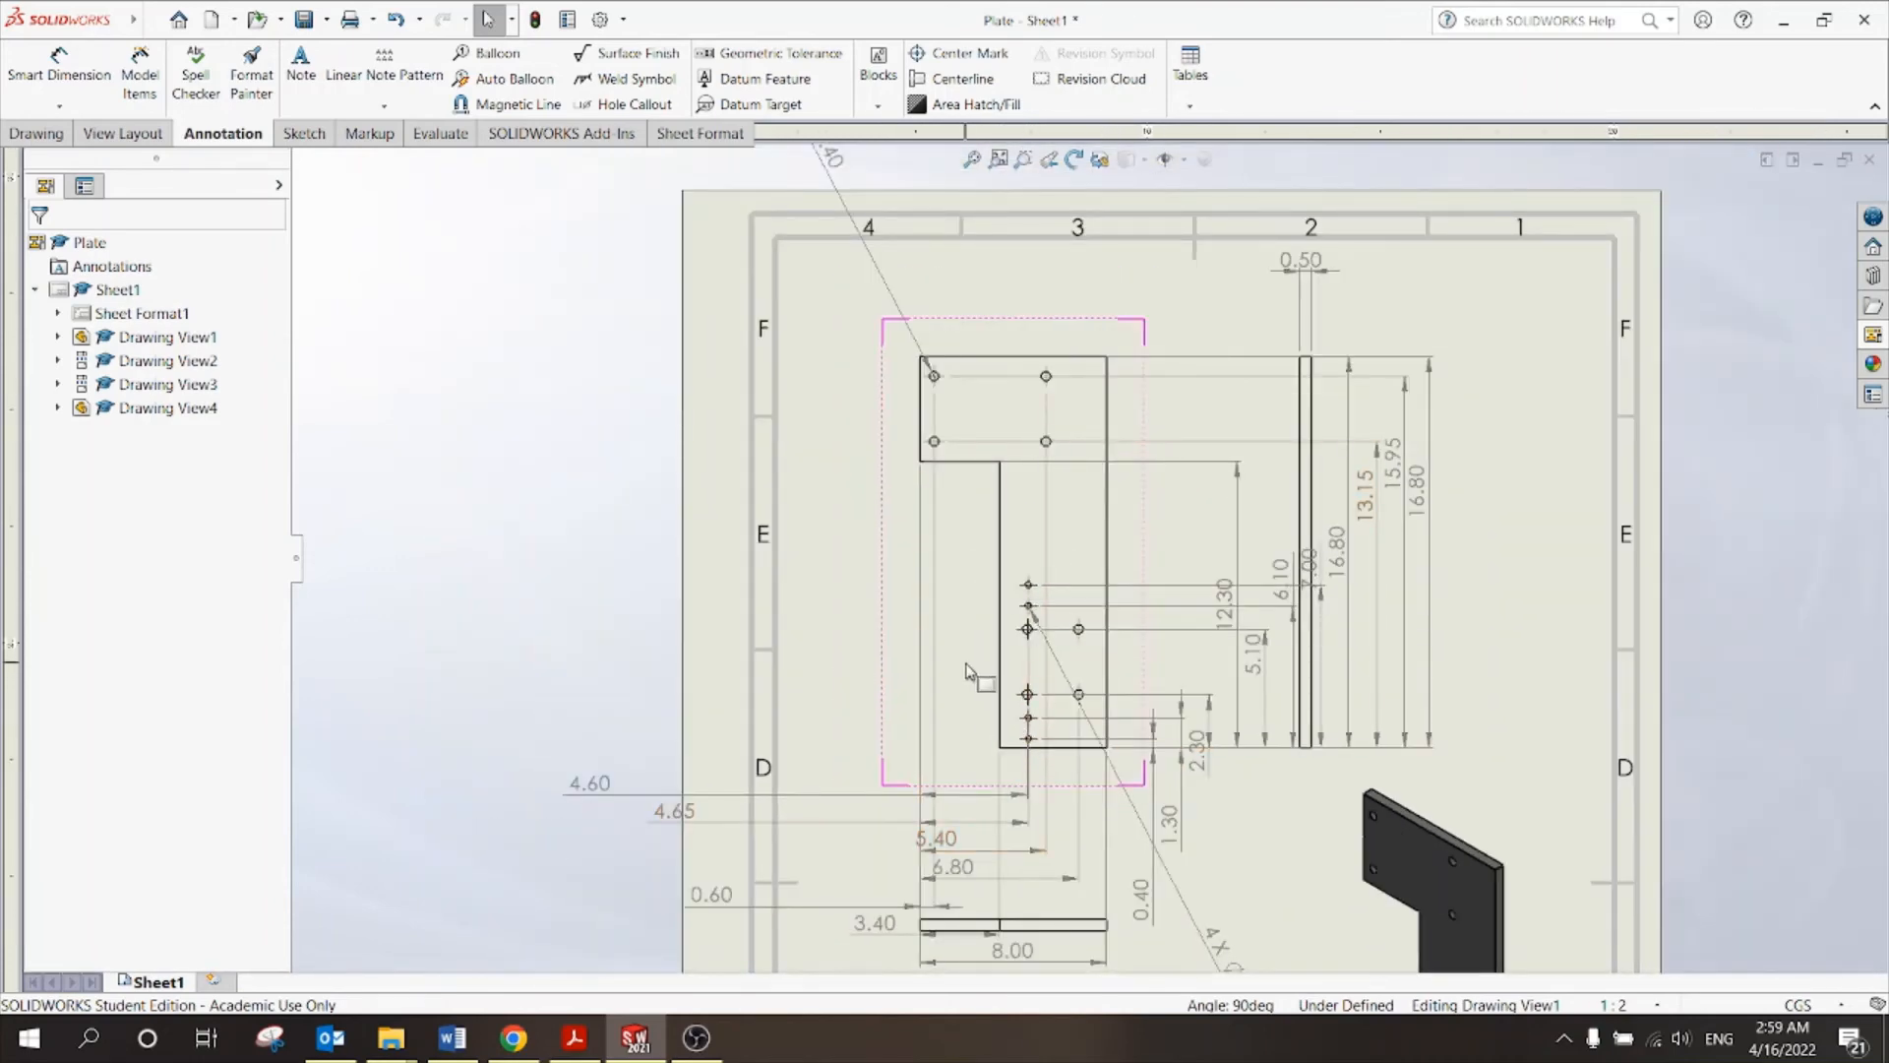
pyautogui.scroll(2, 935, 693)
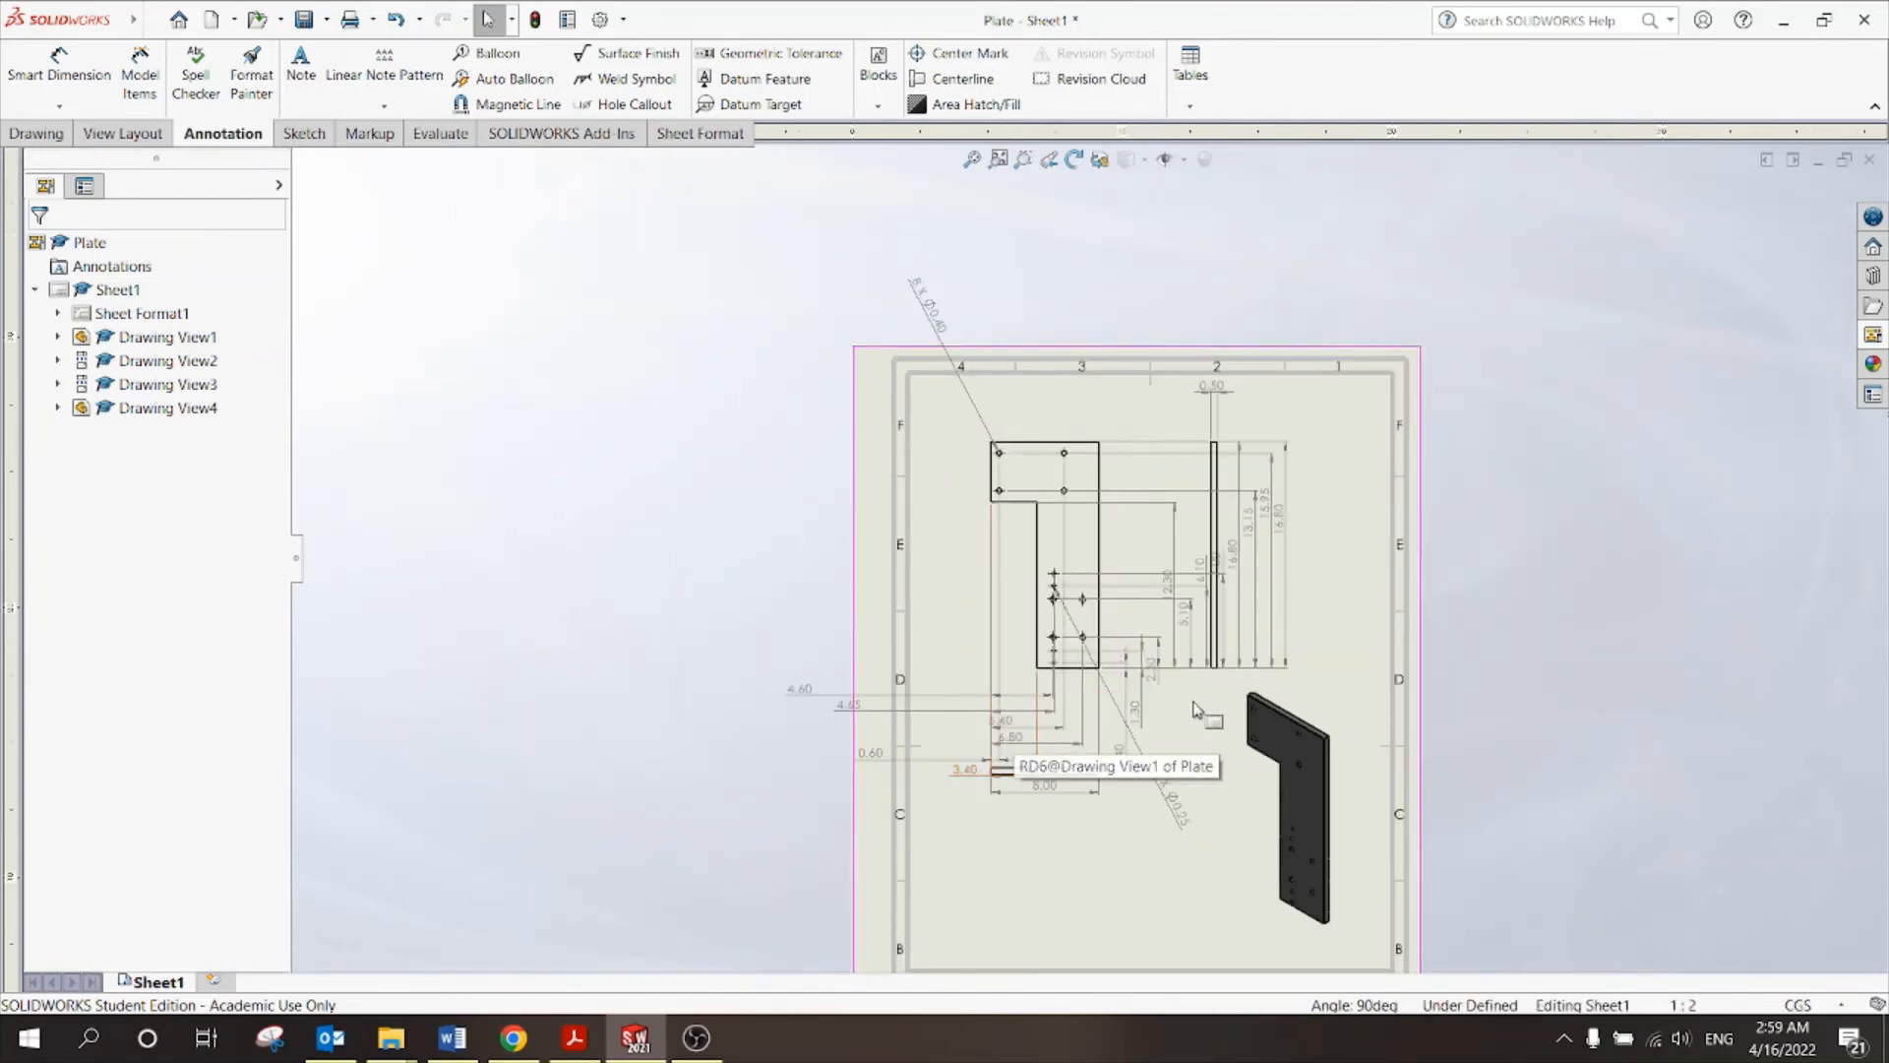
pyautogui.scroll(1, 1186, 678)
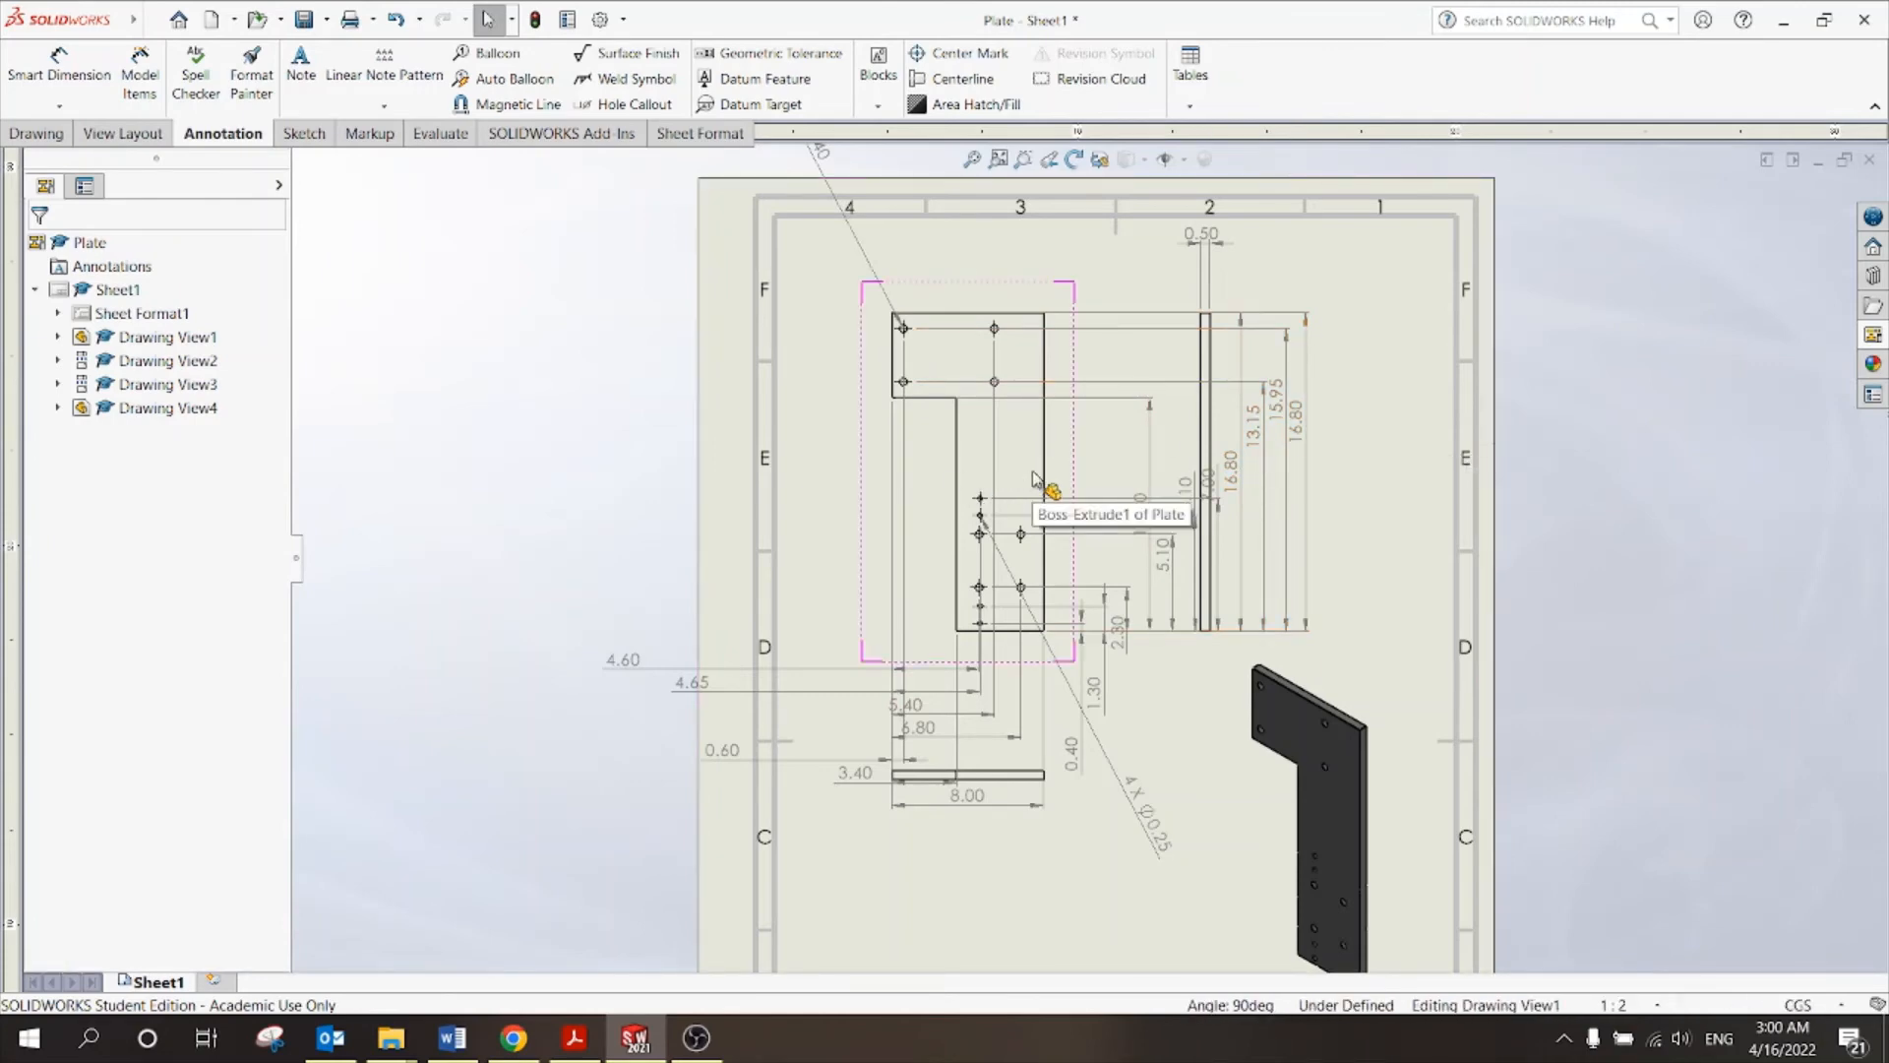
pyautogui.scroll(2, 1089, 553)
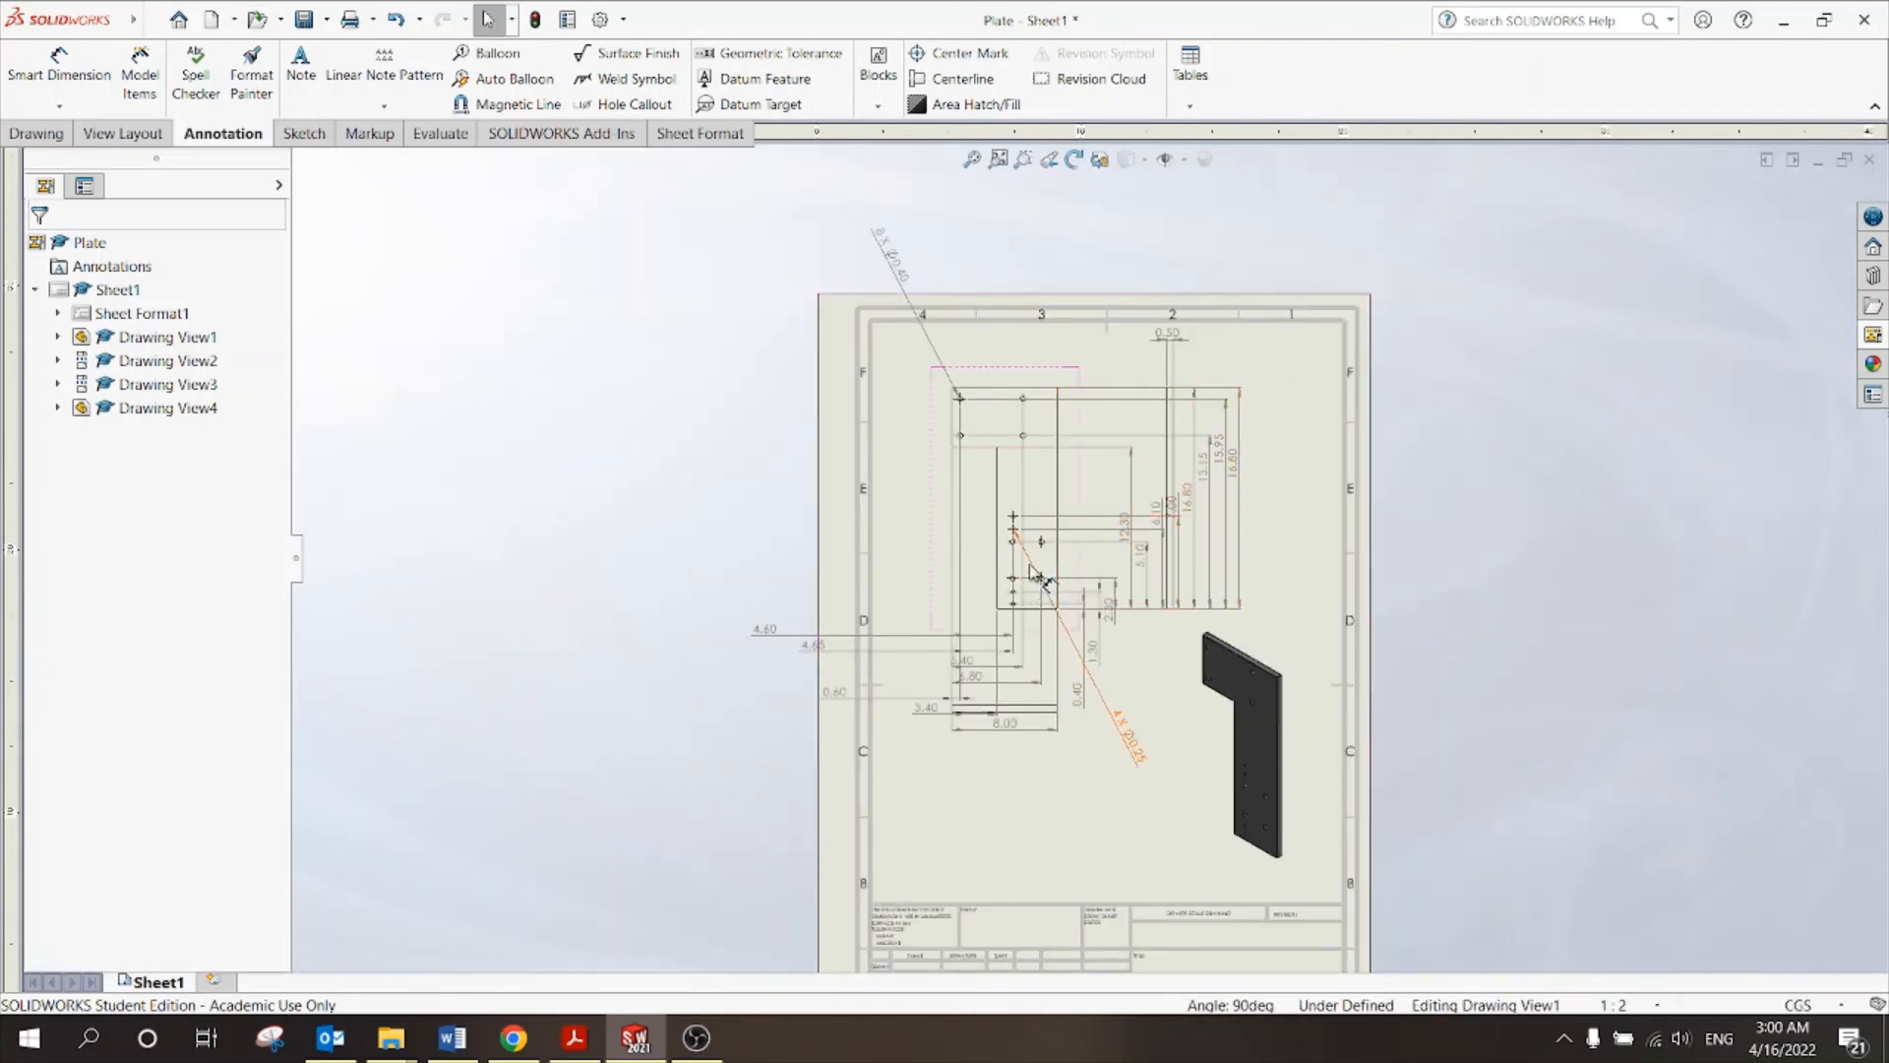
# Save the drawing as a PDF named Plate in the Tut 10 folder.
pyautogui.click(326, 20)
pyautogui.click(328, 73)
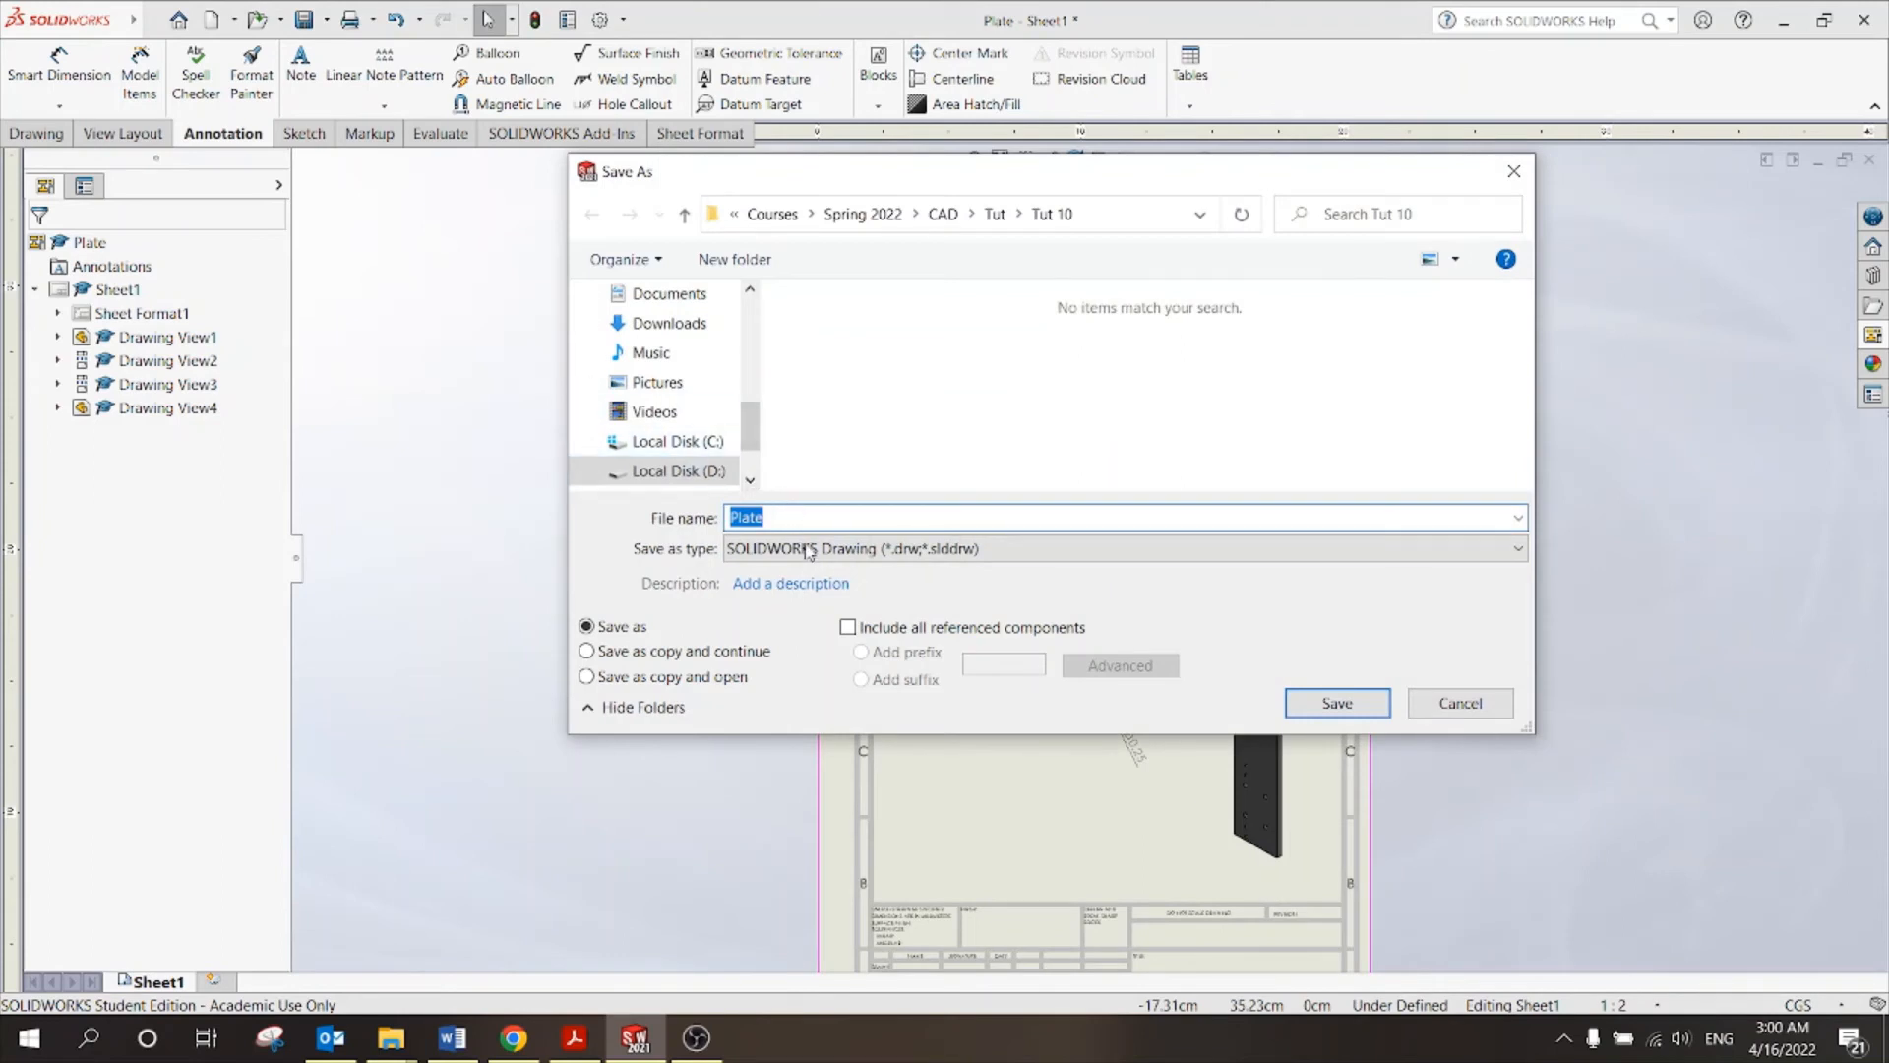
pyautogui.click(807, 549)
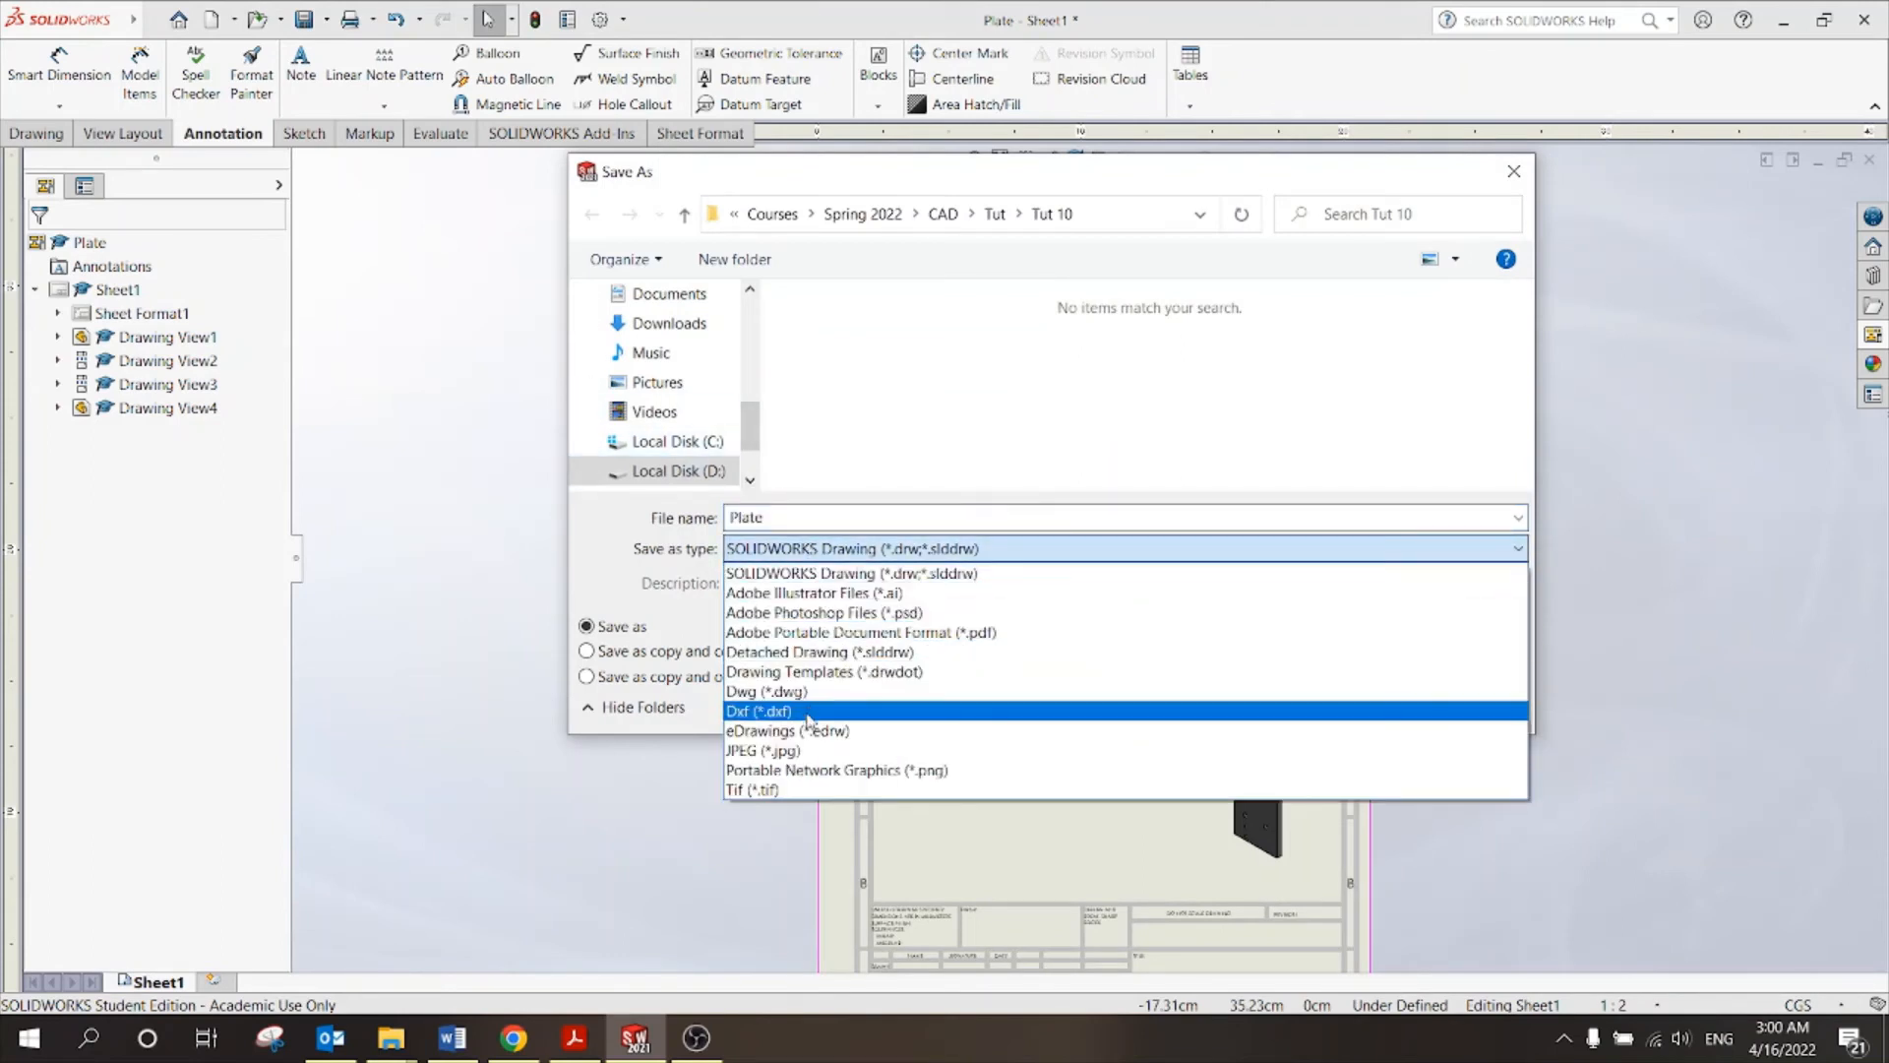
pyautogui.click(915, 633)
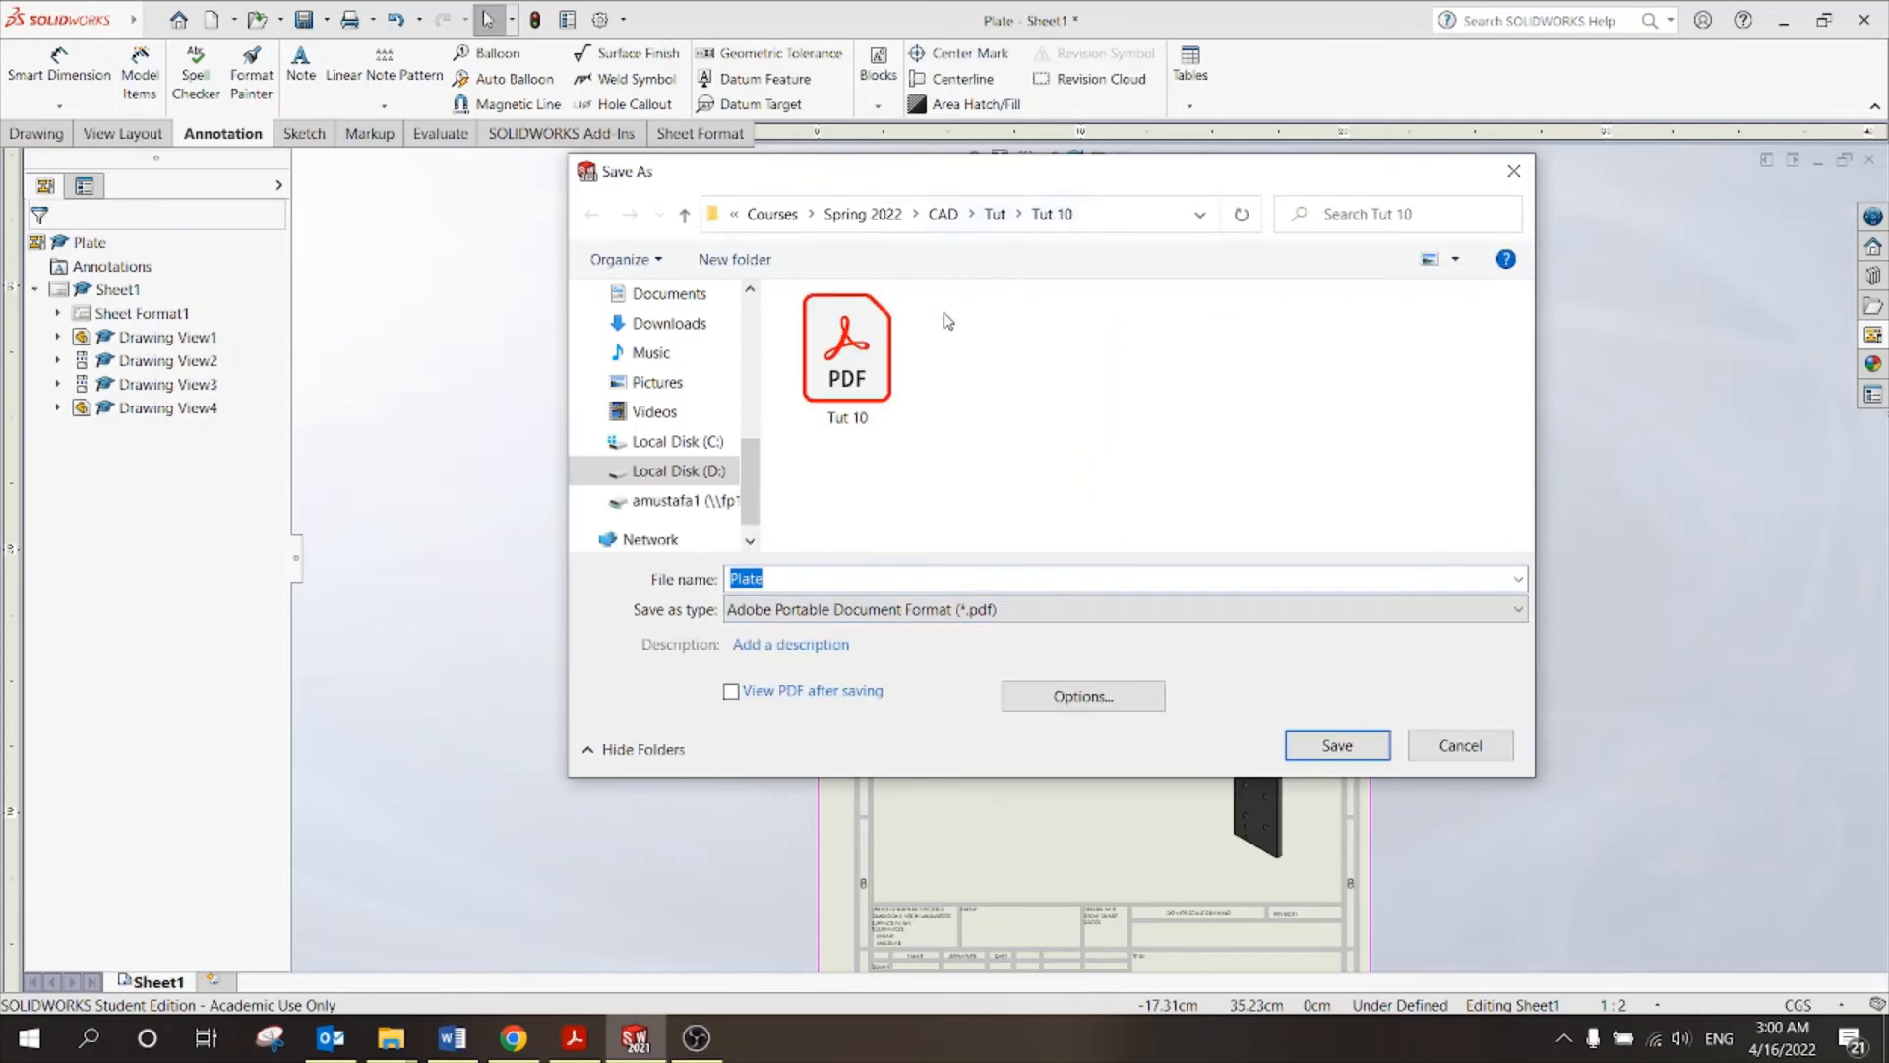
pyautogui.click(1306, 747)
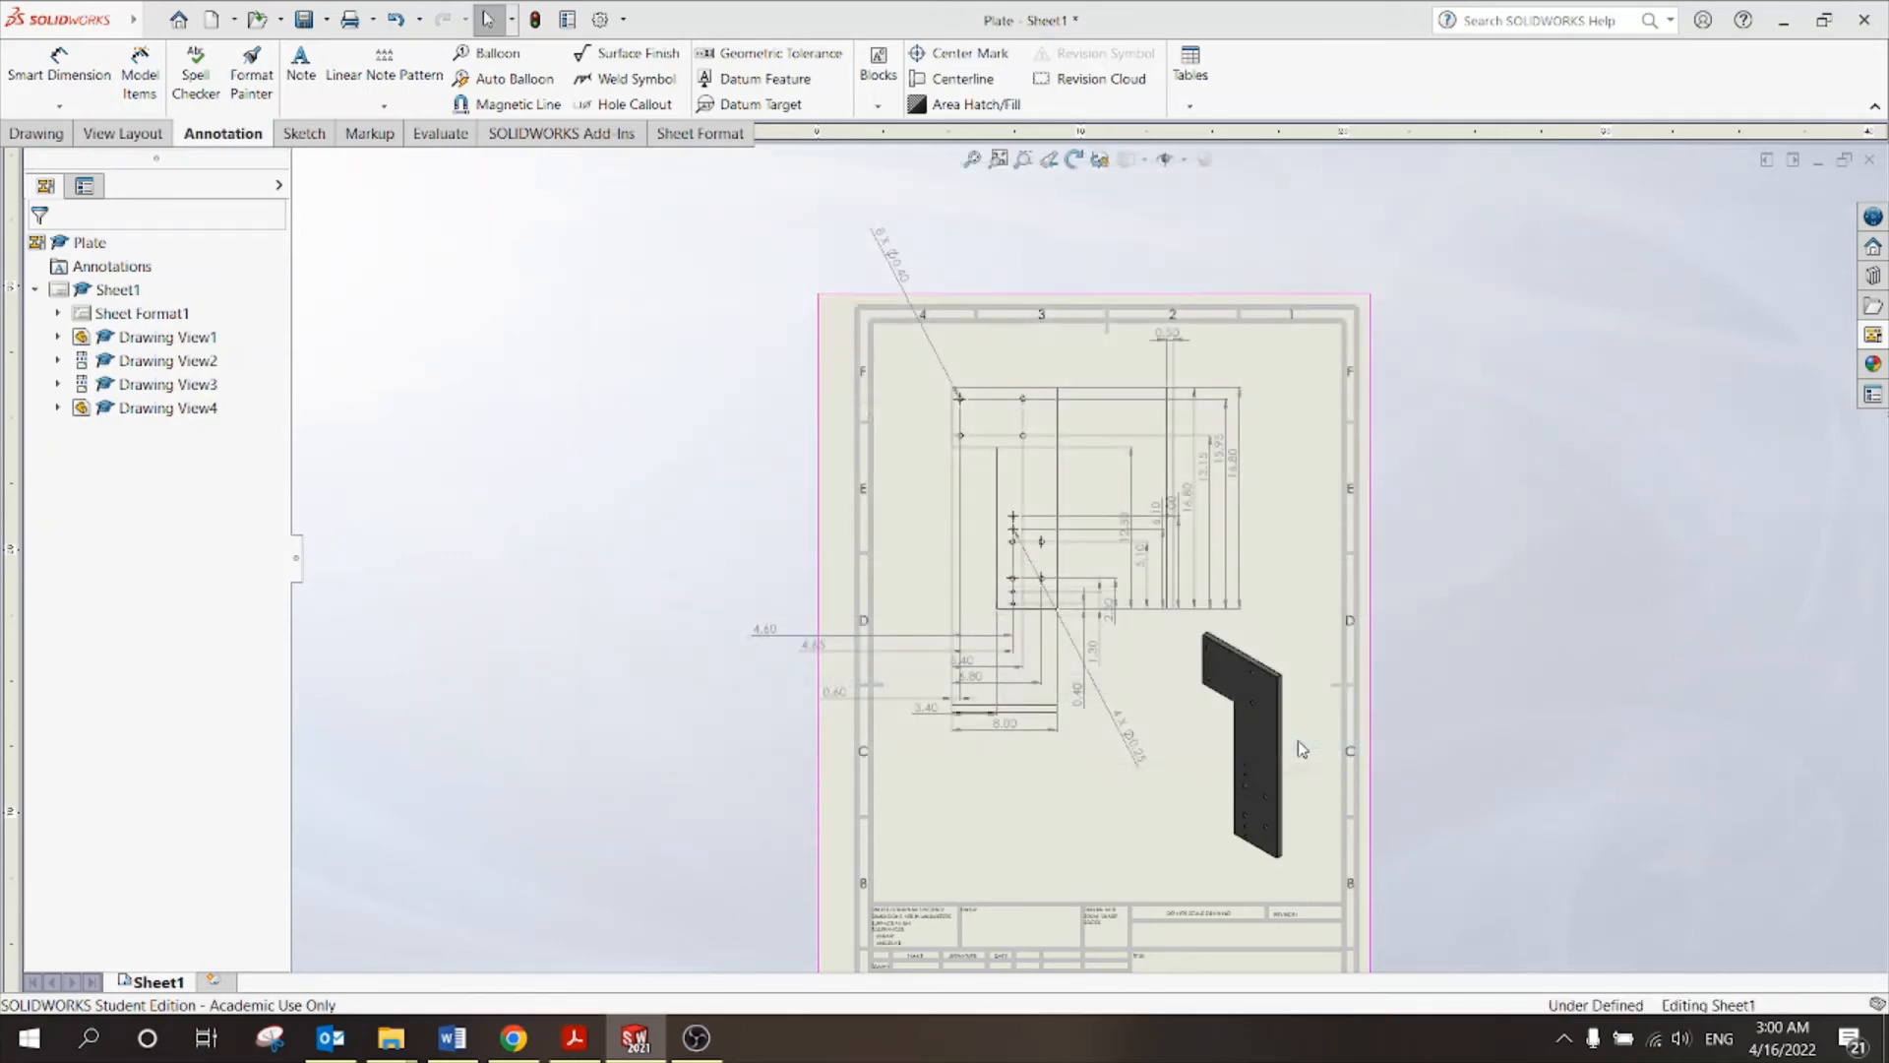
# Switch to File Explorer and open the exported Plate PDF from the Tut 10 folder.
pyautogui.moveTo(391, 1038)
pyautogui.click(466, 945)
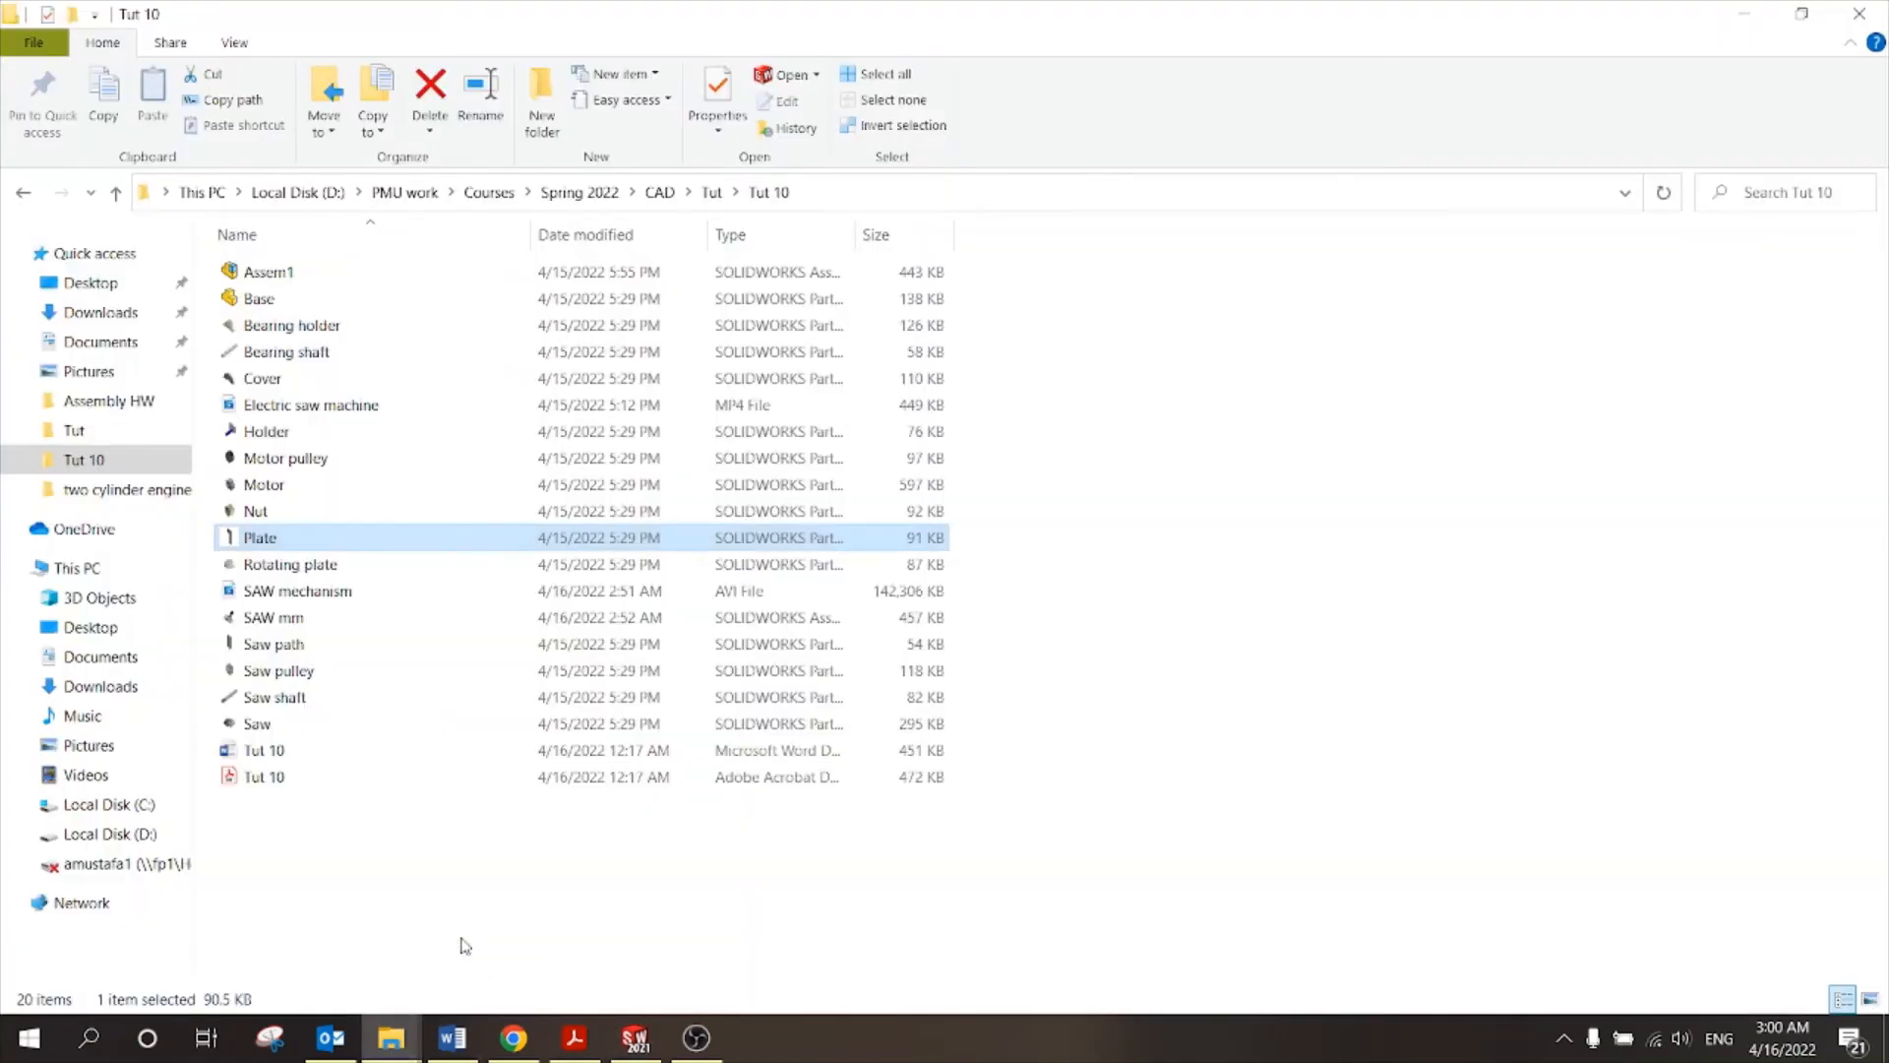
pyautogui.click(316, 541)
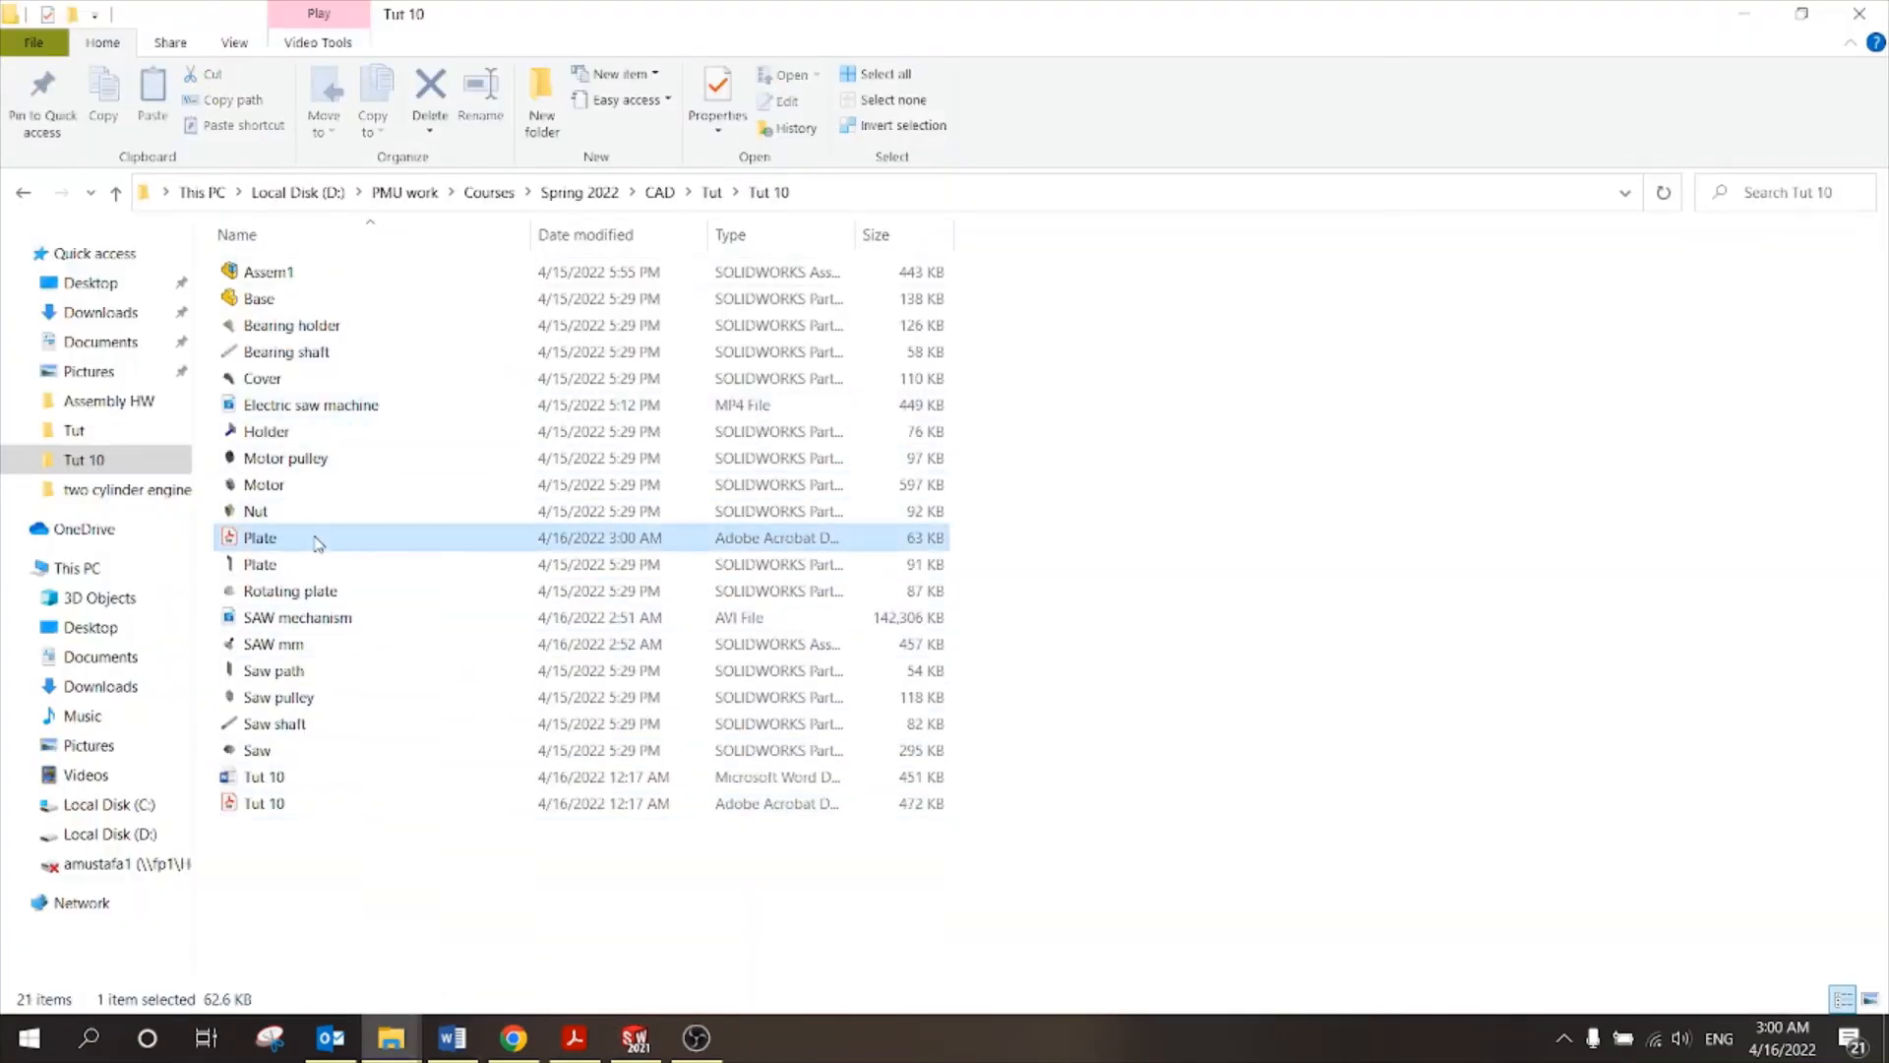
pyautogui.doubleClick(316, 541)
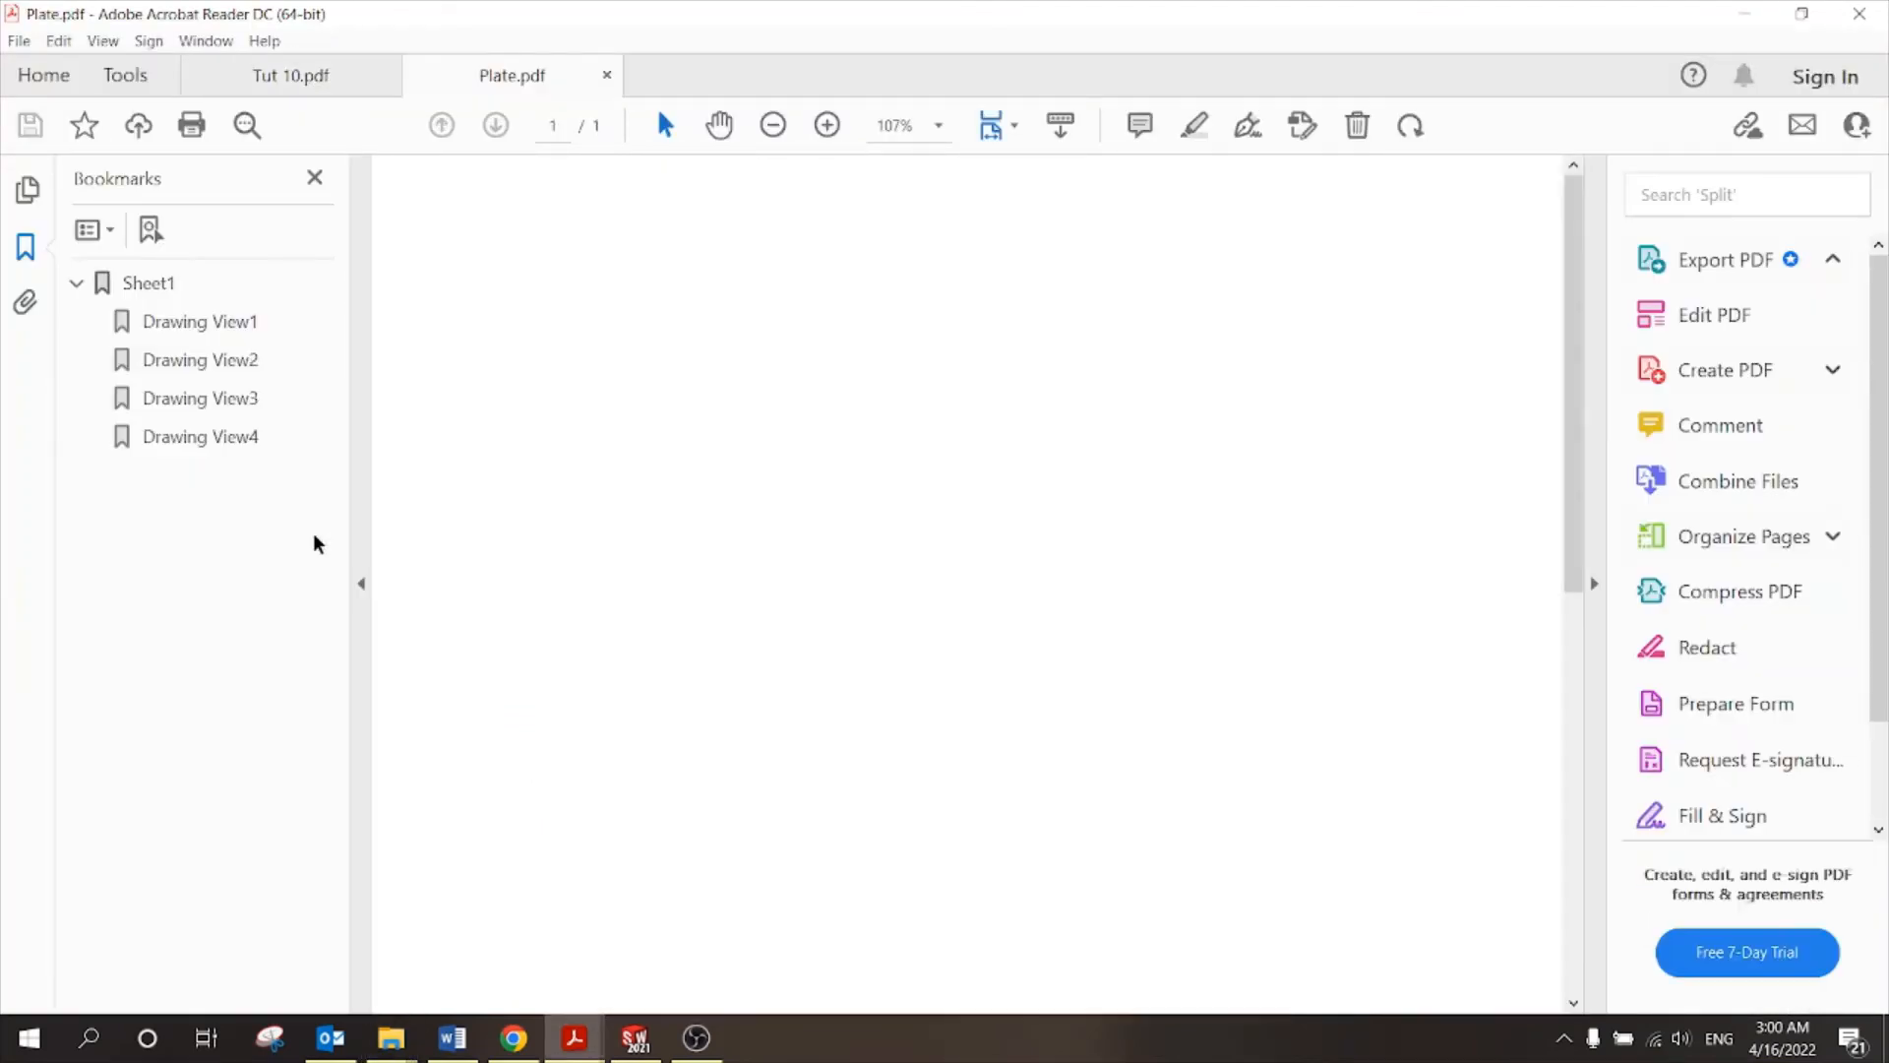
# Check the exported Plate sheet's dimensions and title block, and close all PDF tabs without saving changes to Tut 10.pdf.
pyautogui.scroll(-10, 1058, 620)
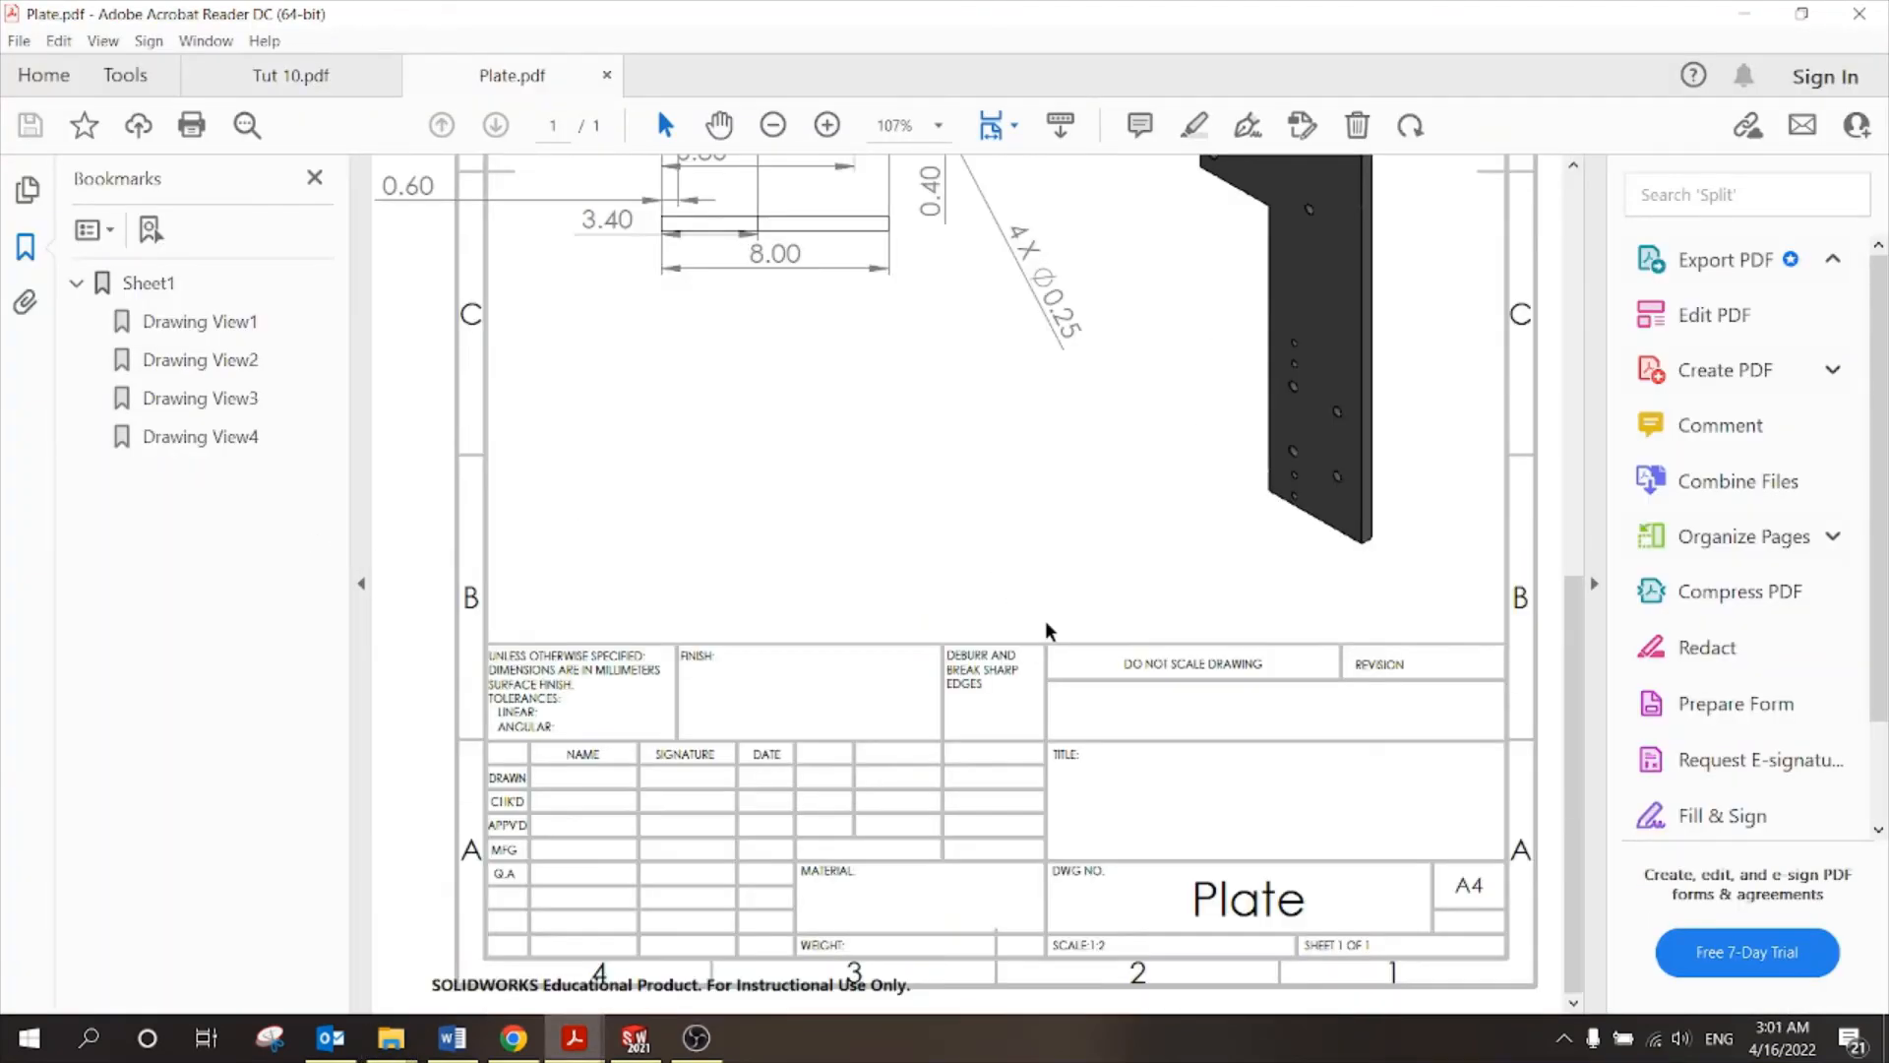
pyautogui.scroll(6, 1049, 629)
pyautogui.scroll(3, 1049, 630)
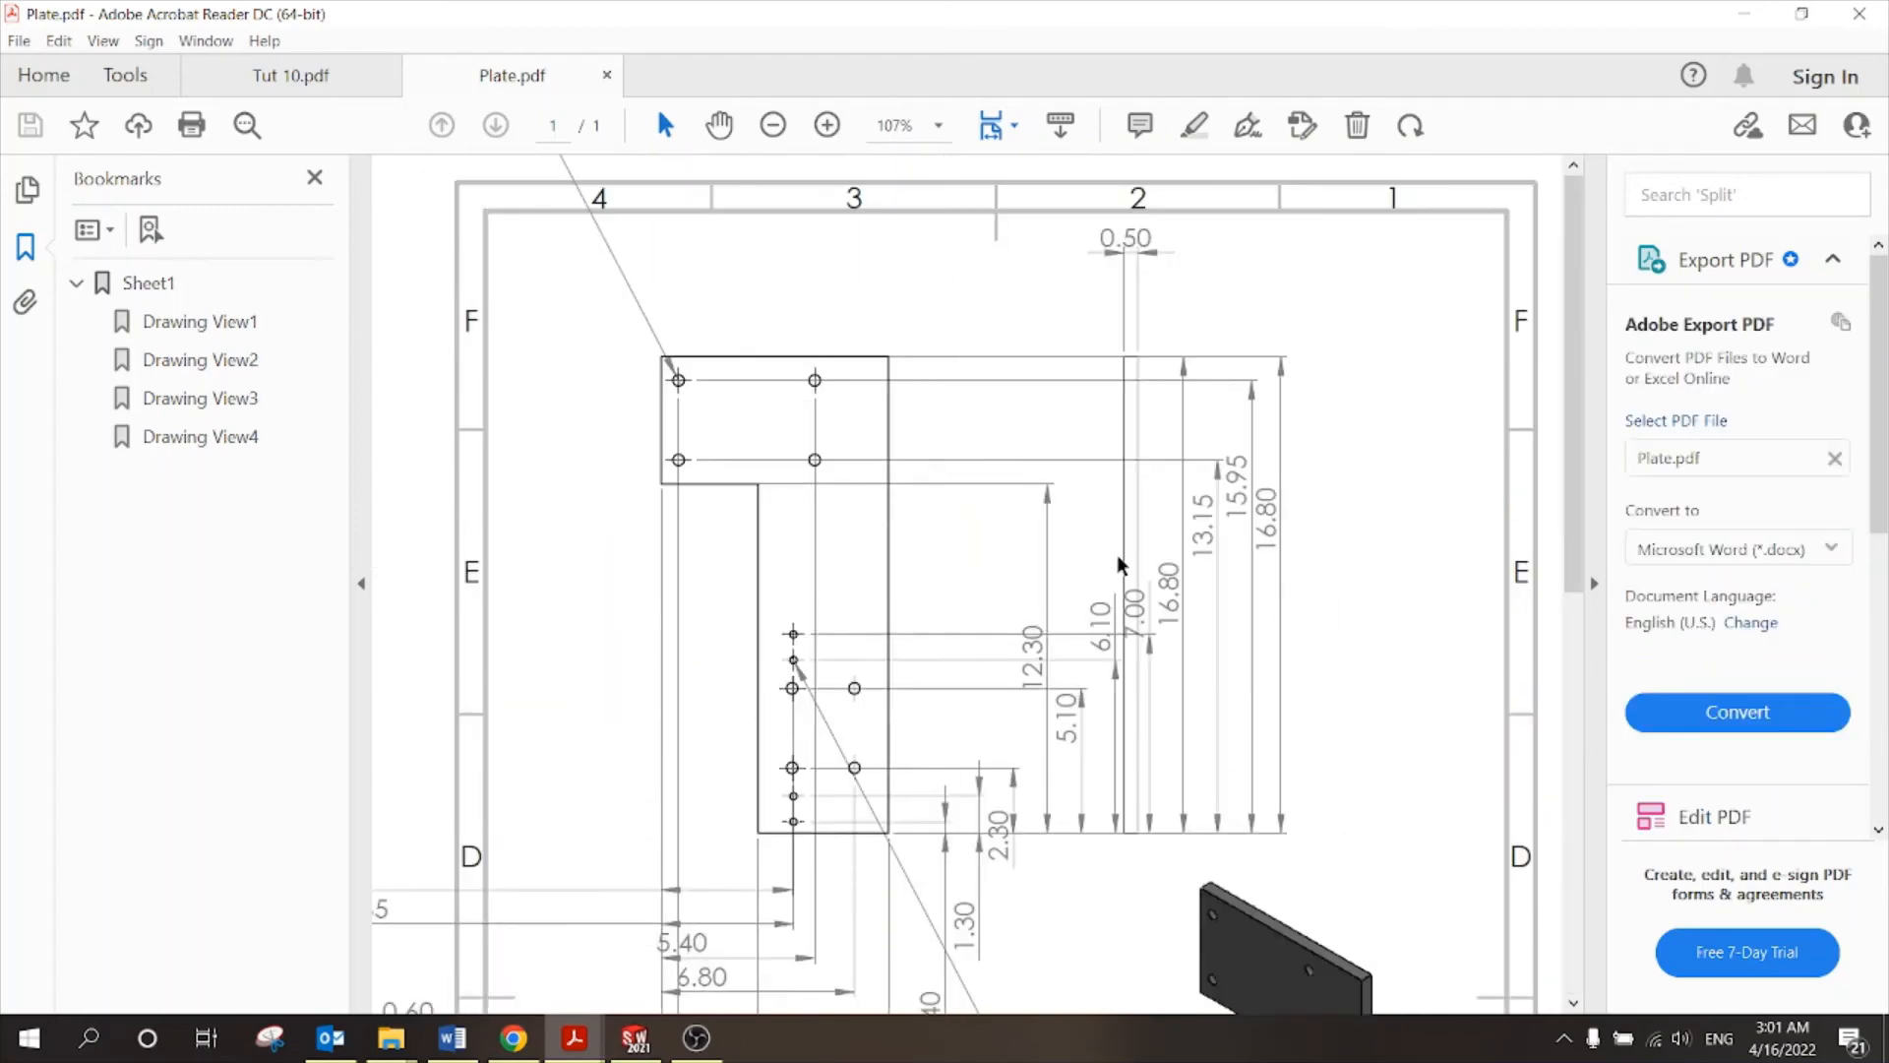
pyautogui.hotkey('ctrl', 'q')
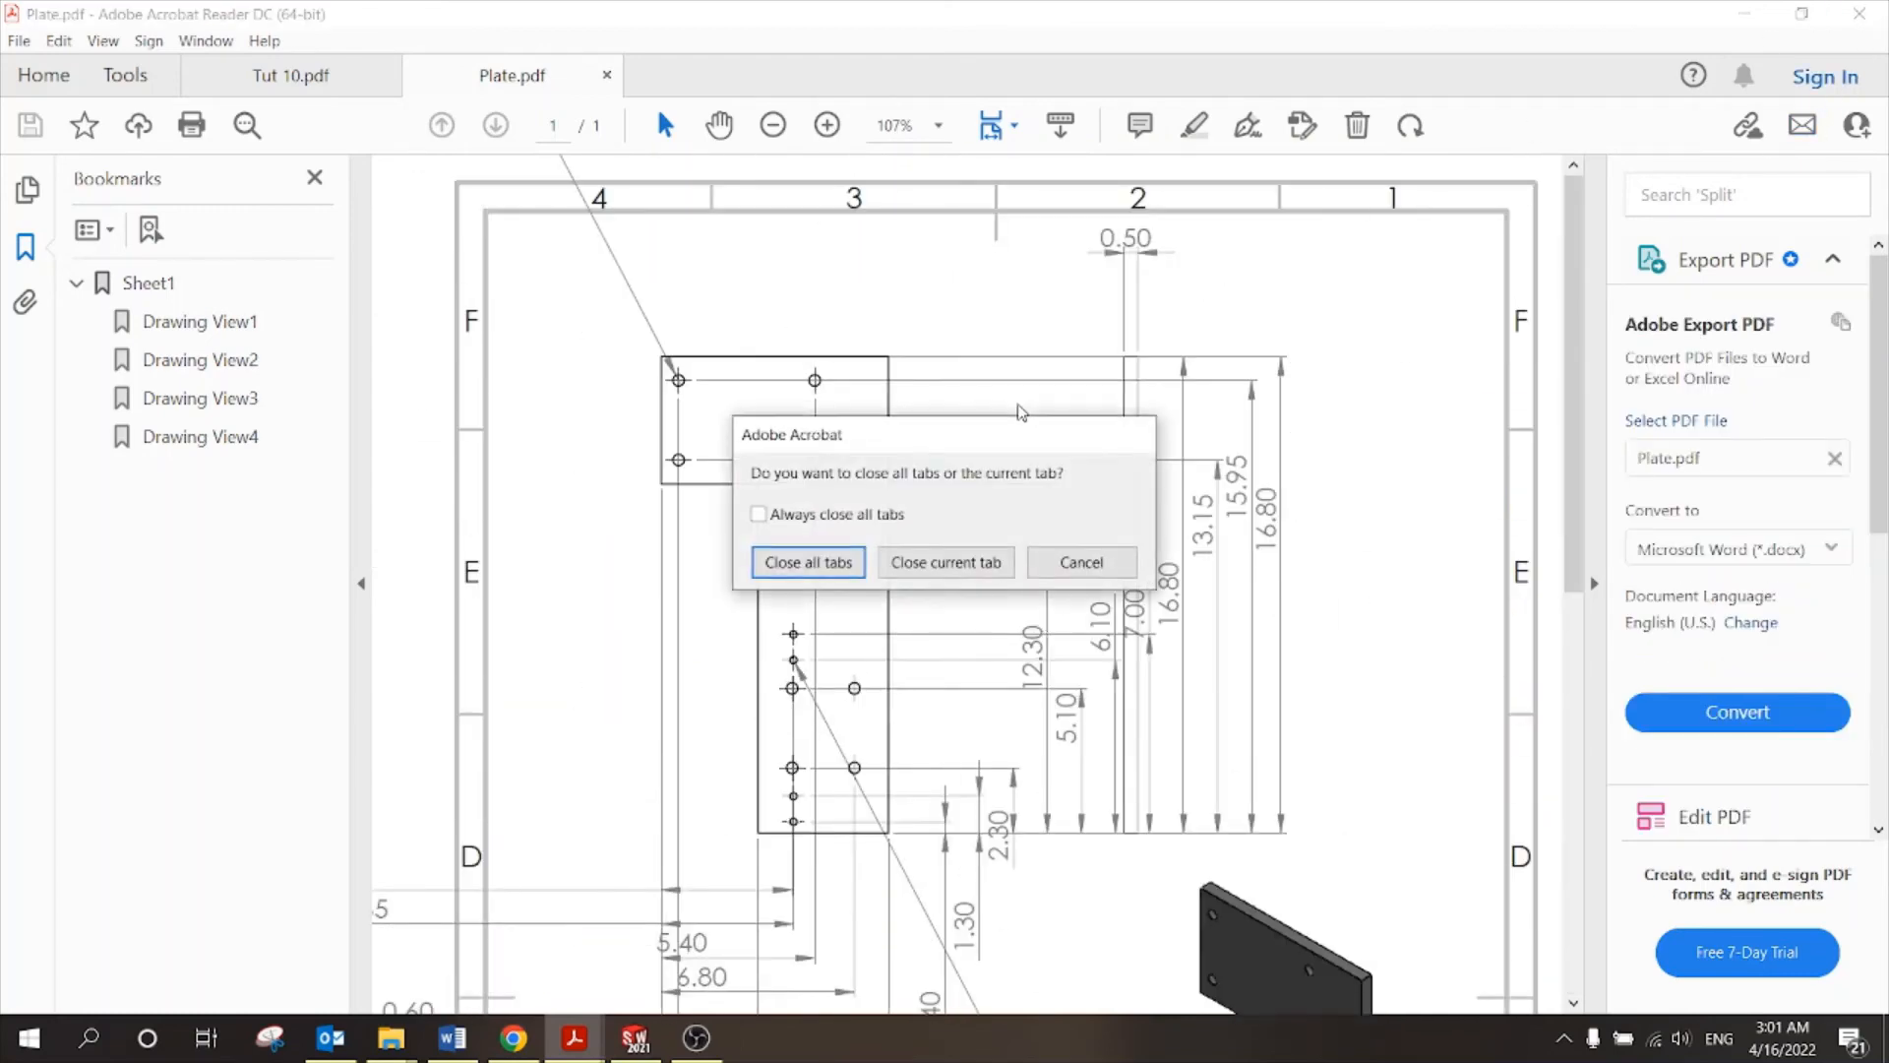
pyautogui.click(788, 574)
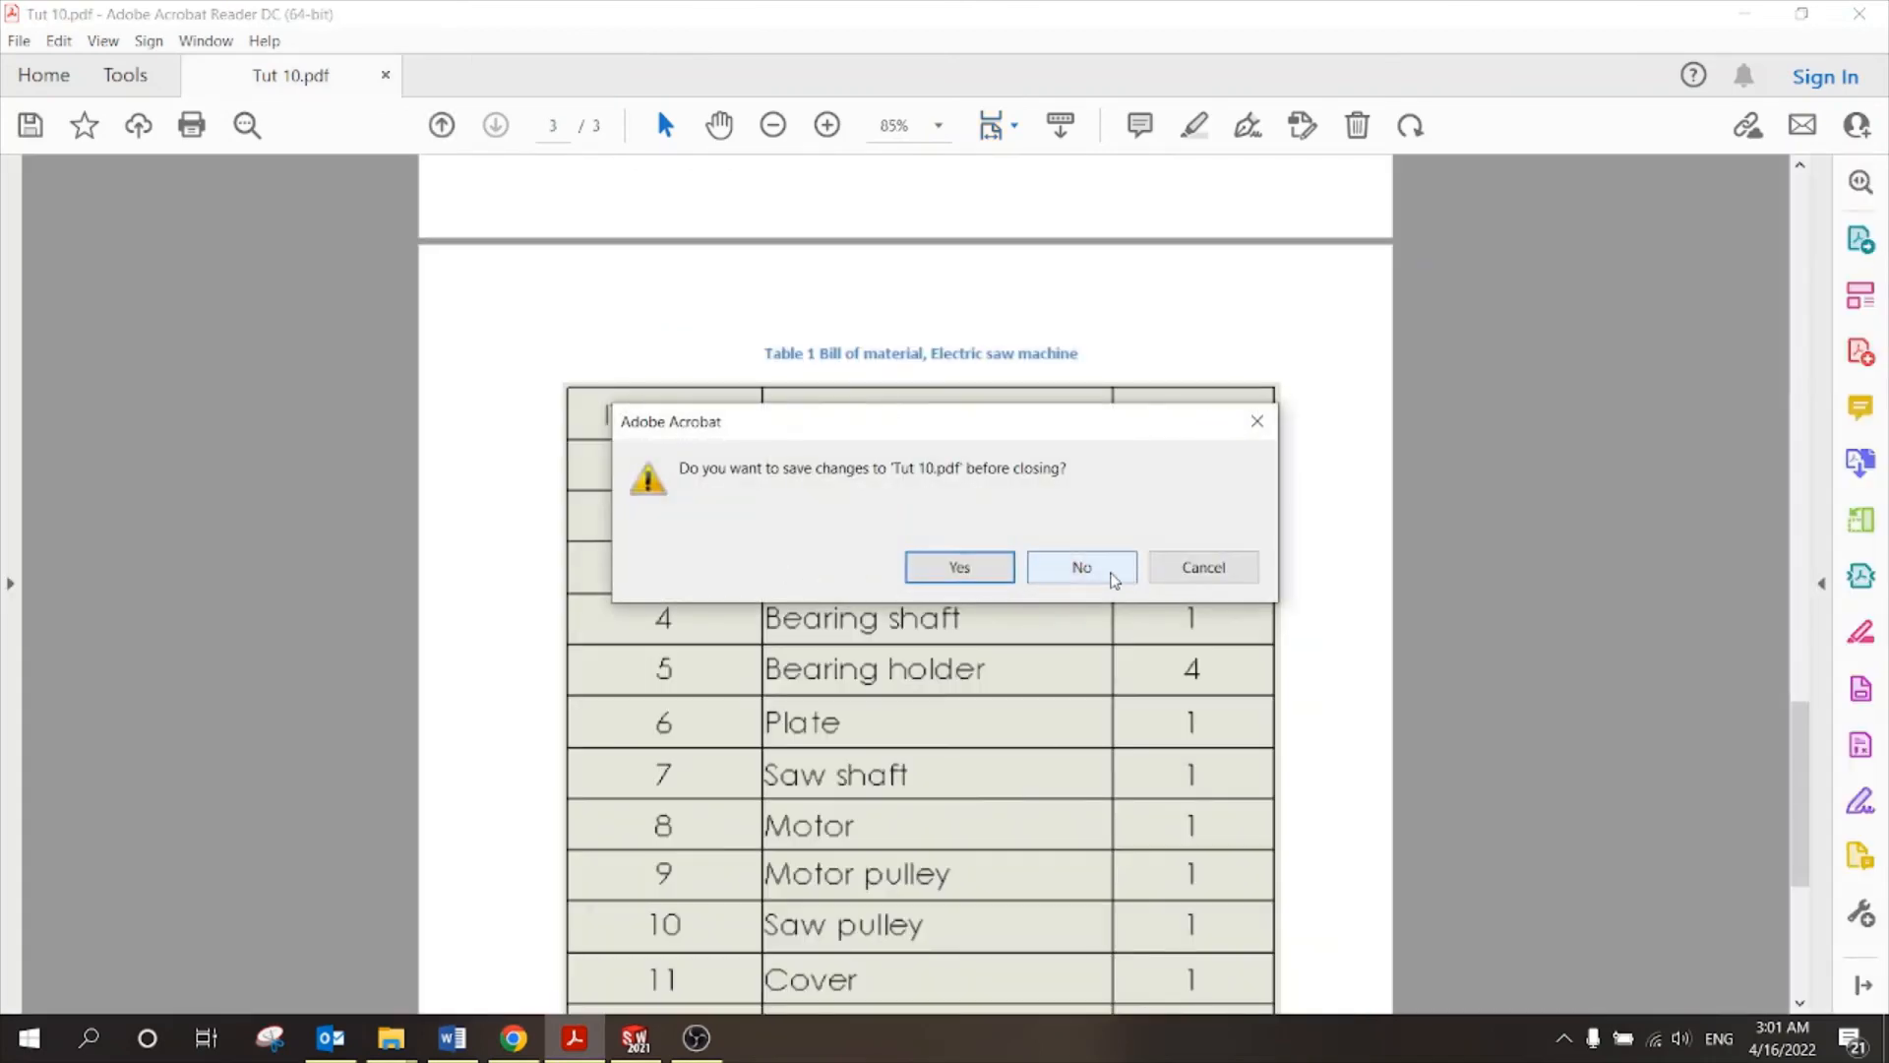
pyautogui.click(1104, 569)
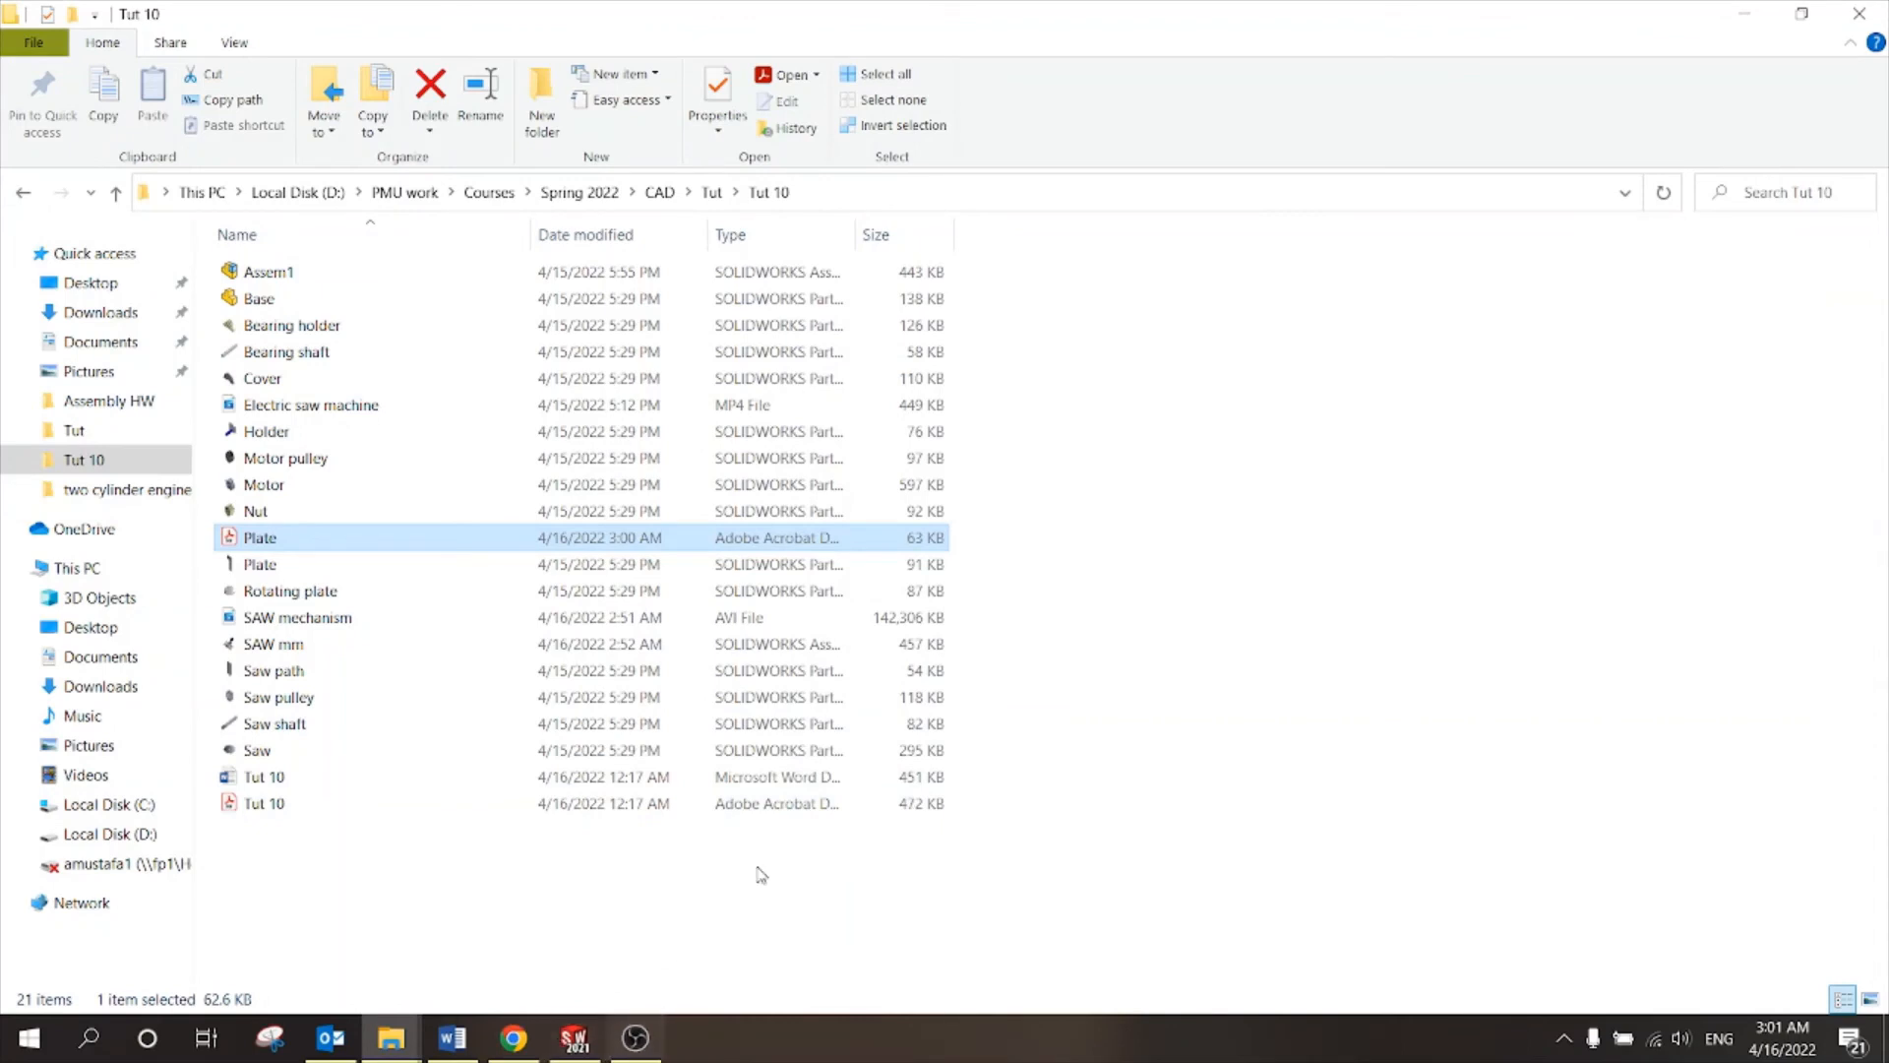
# Switch to SOLIDWORKS and close the Plate drawing without saving the modified documents.
pyautogui.click(572, 1043)
pyautogui.click(1870, 160)
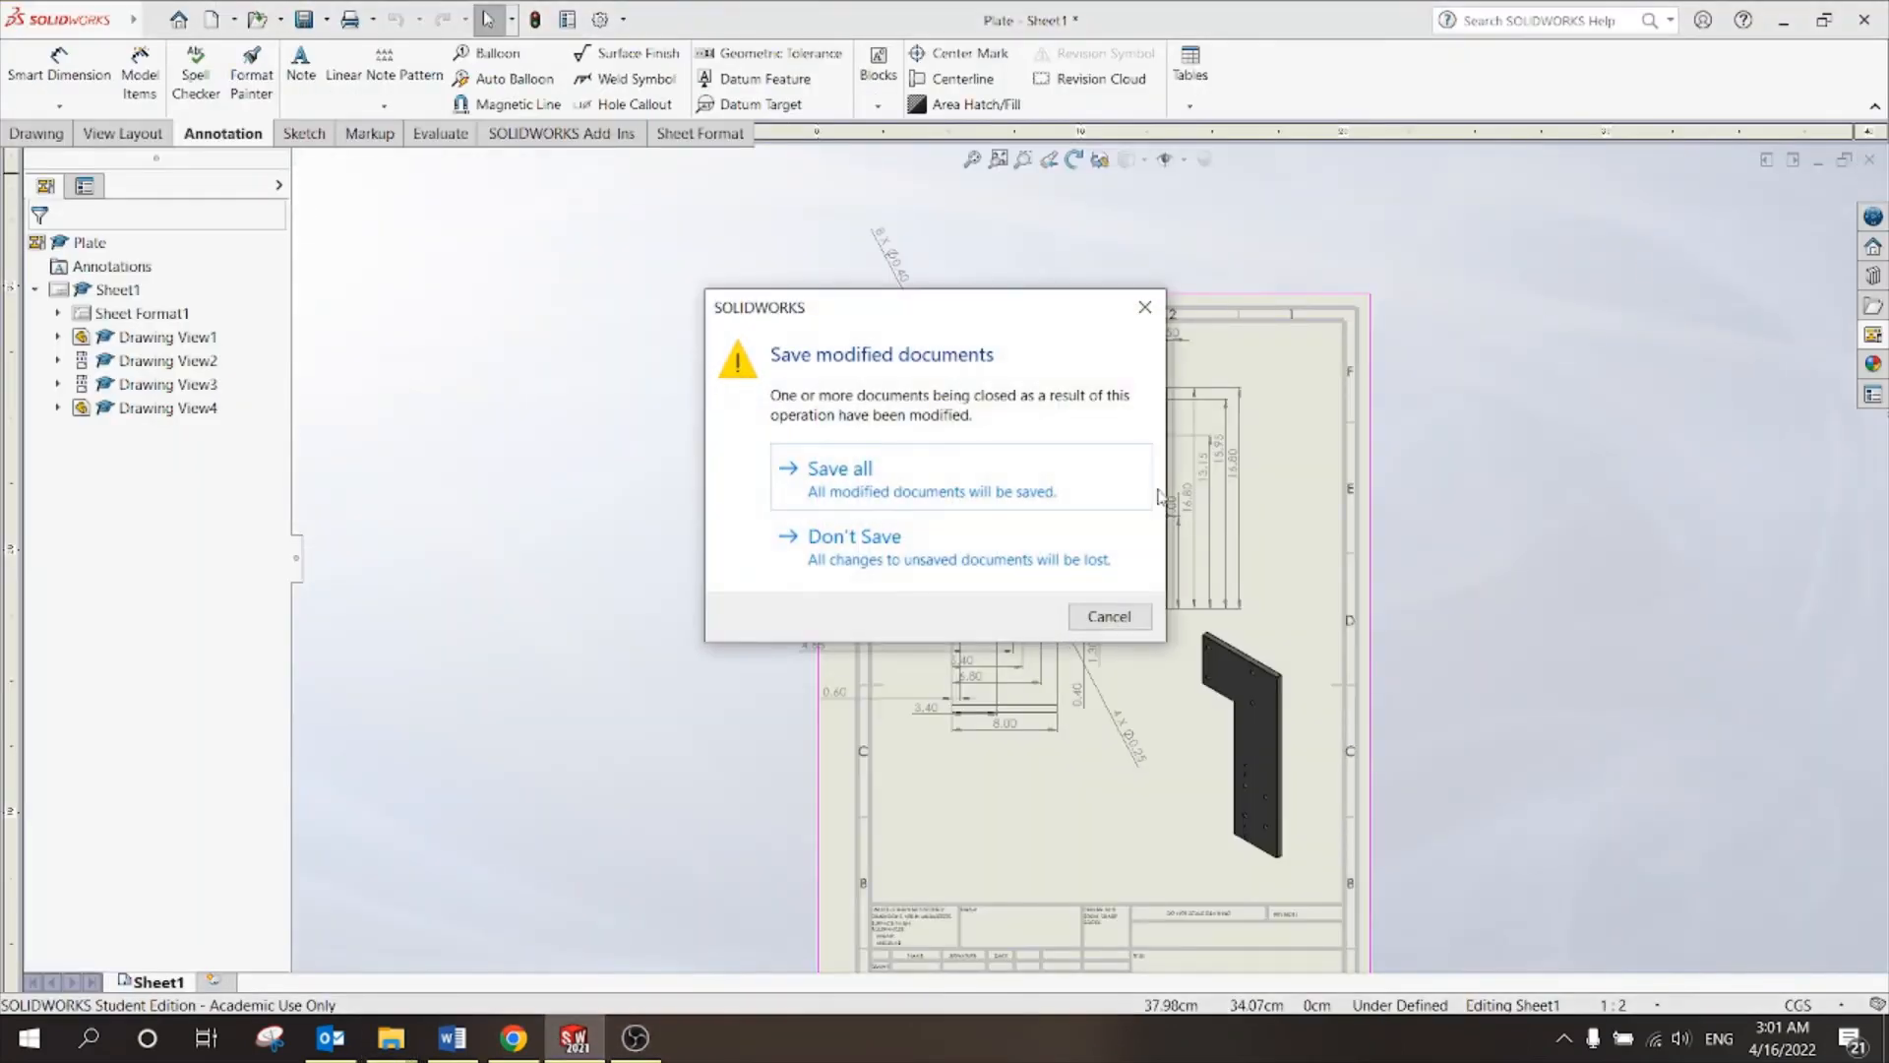
pyautogui.click(804, 569)
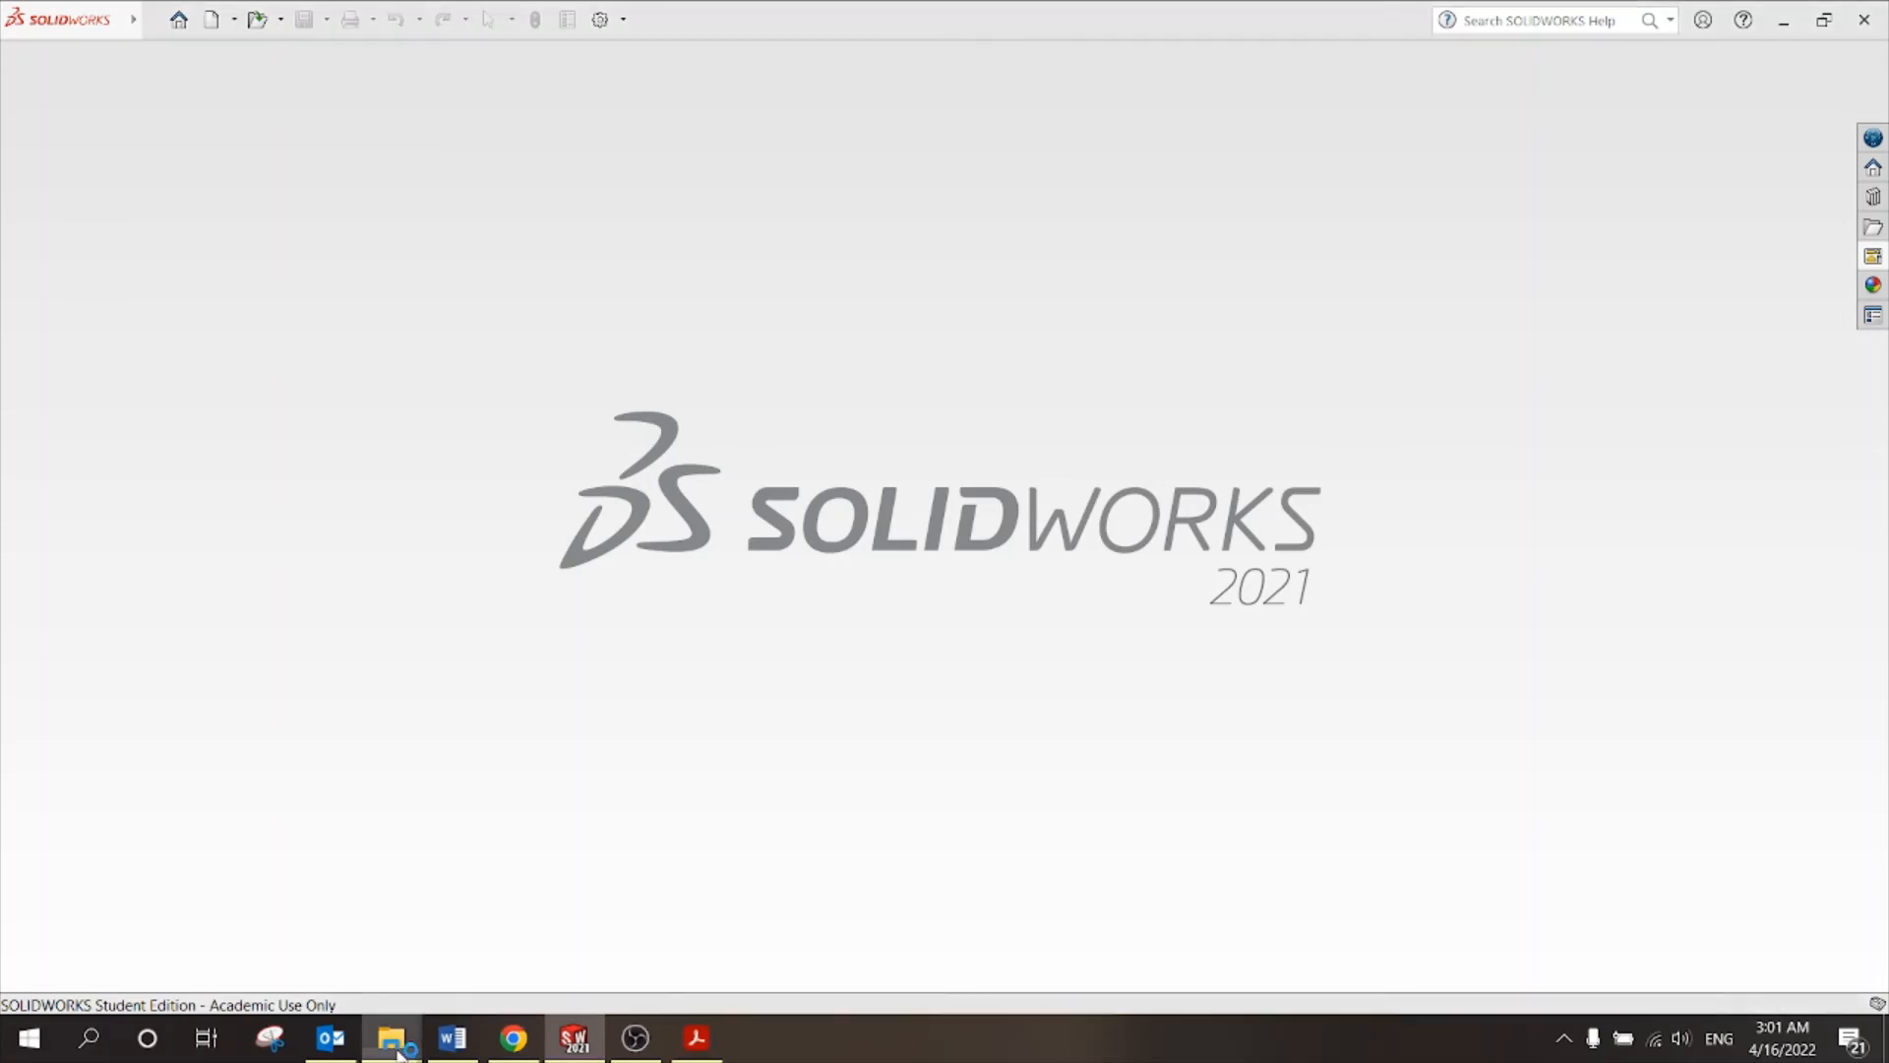
# Switch to File Explorer and open the SAW mm assembly from the Tut 10 folder.
pyautogui.moveTo(391, 1039)
pyautogui.click(512, 900)
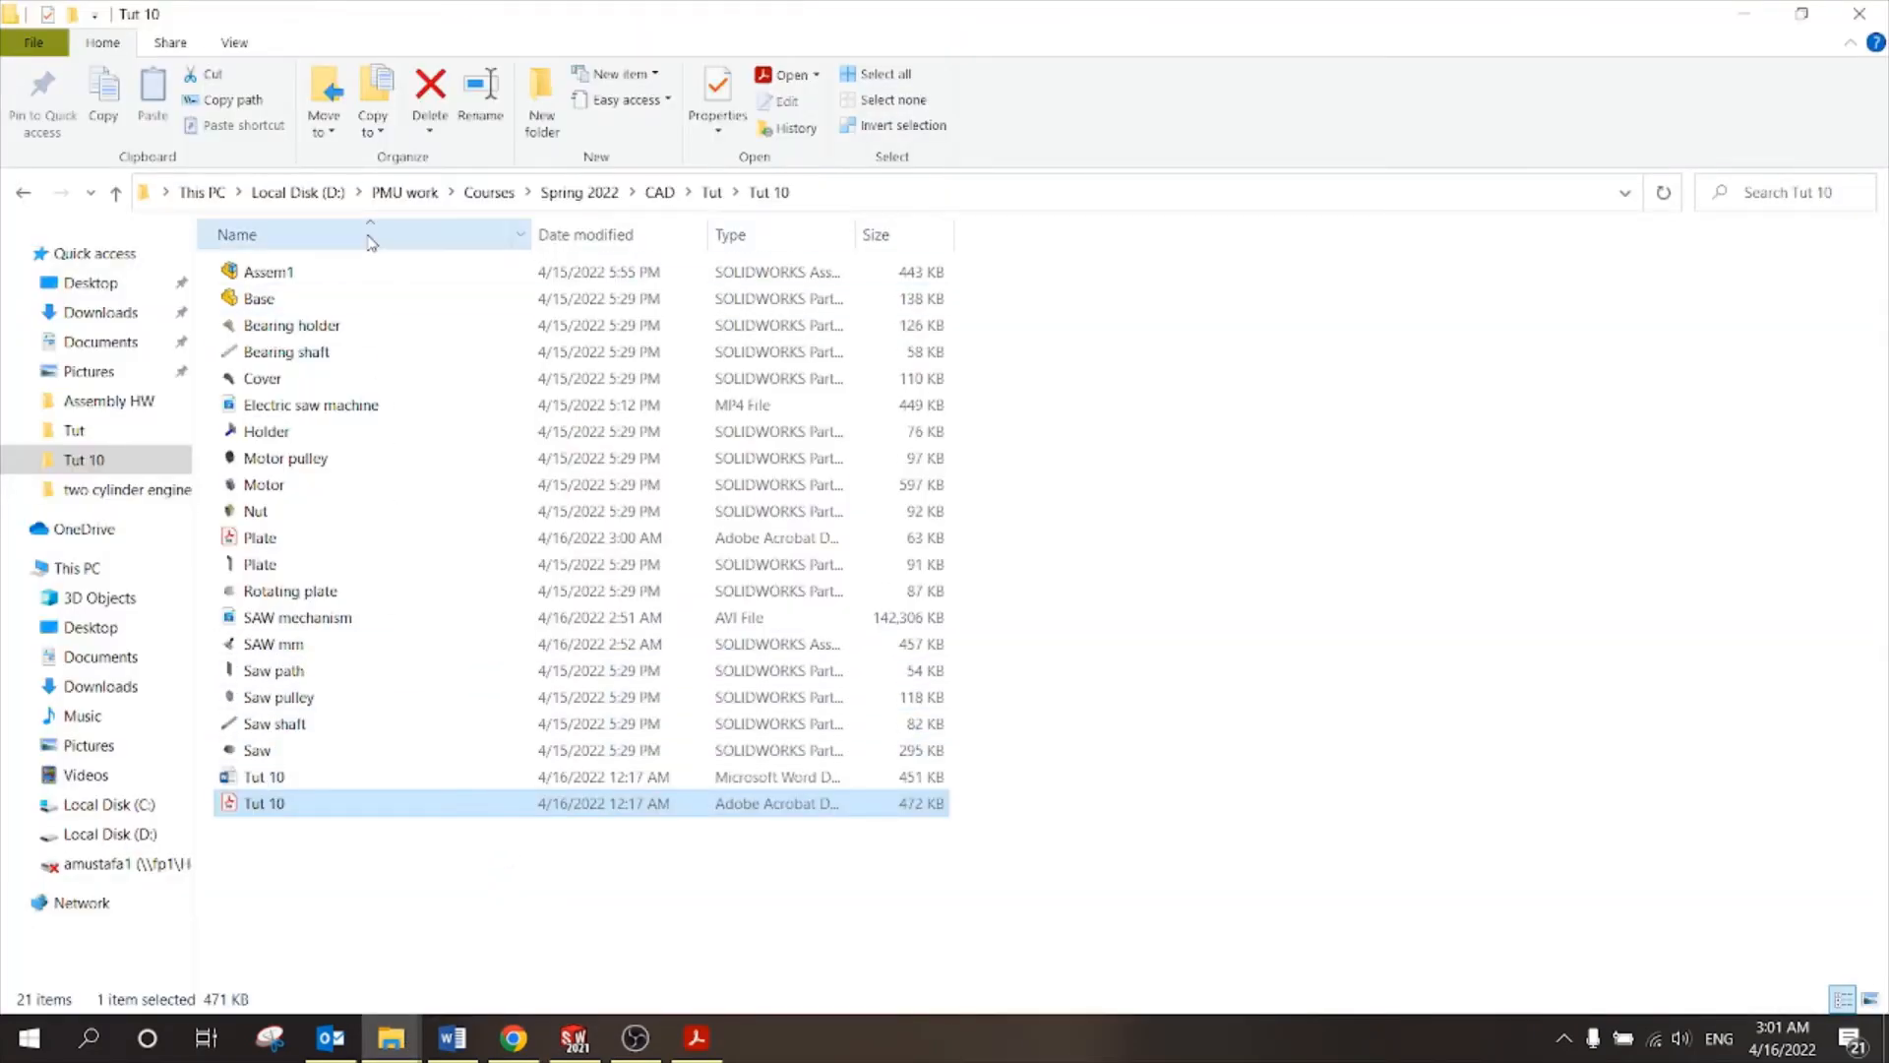
pyautogui.click(370, 281)
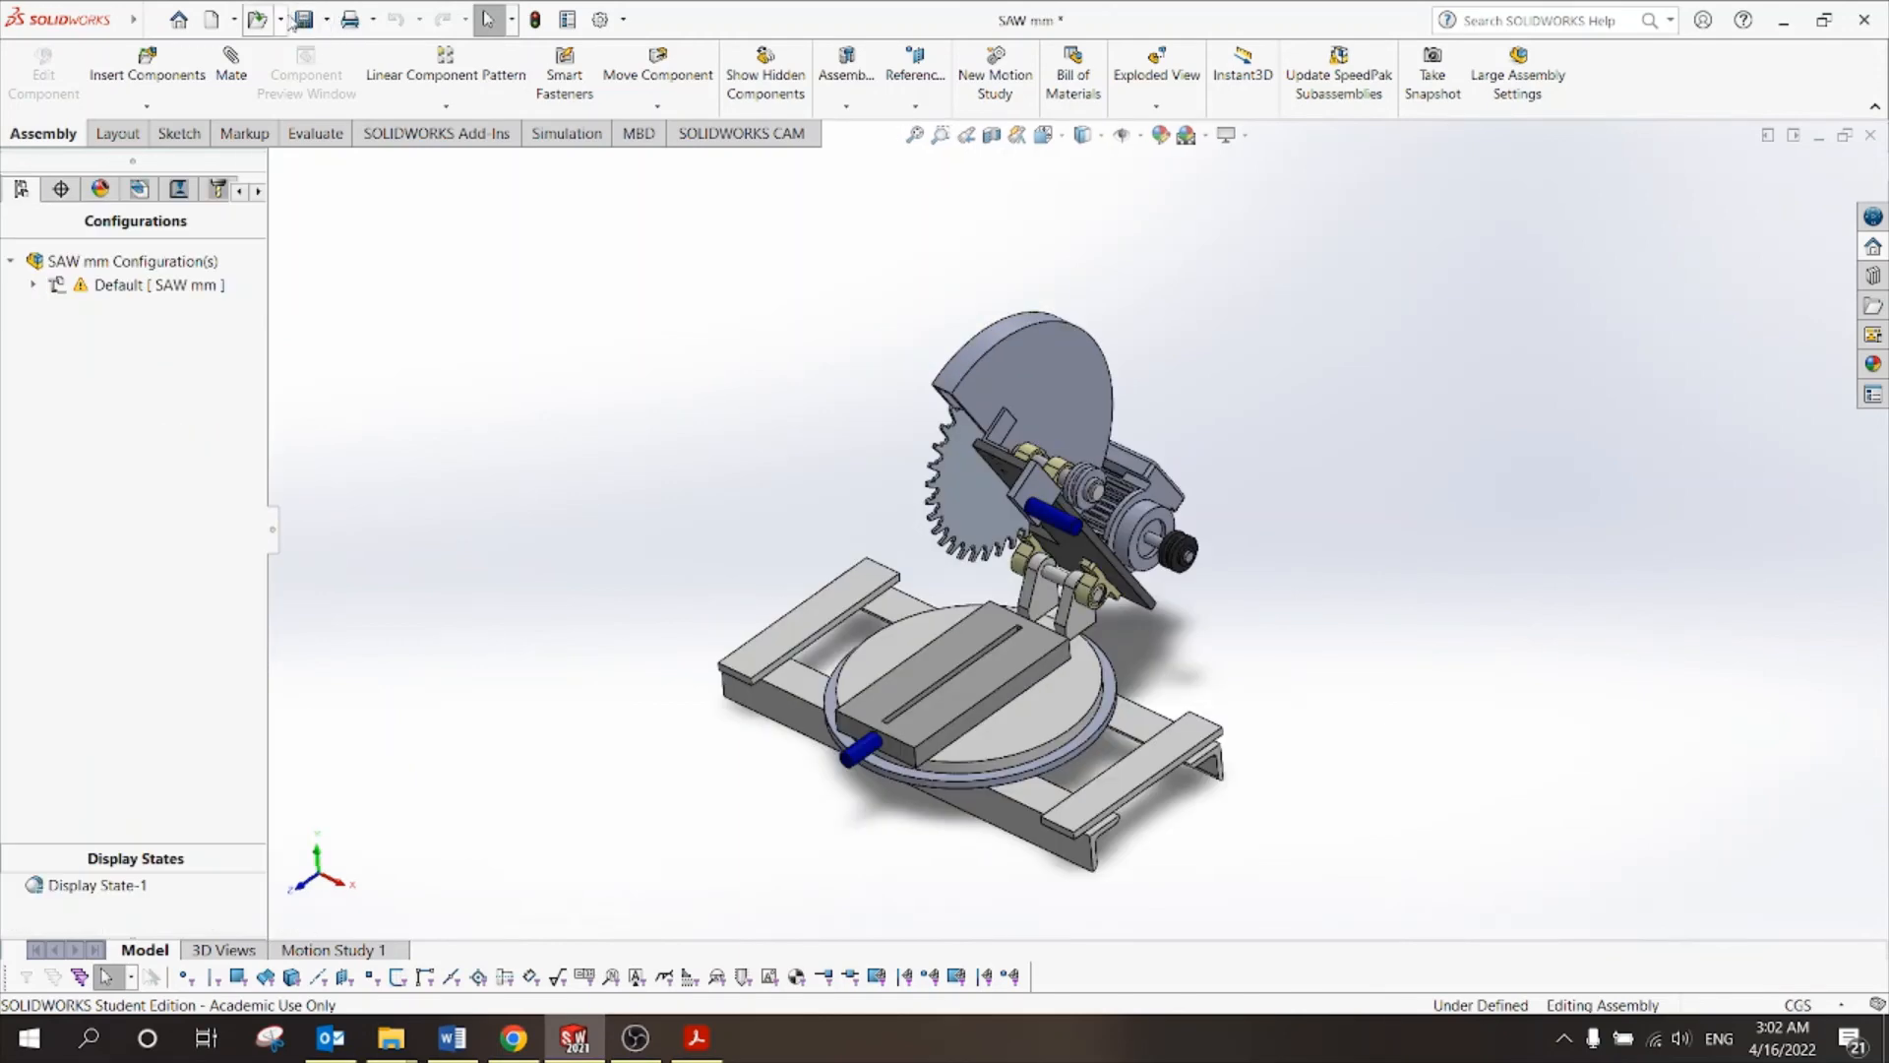
# Create a new drawing from the SAW mm assembly on an A3 (ISO) sheet.
pyautogui.click(236, 20)
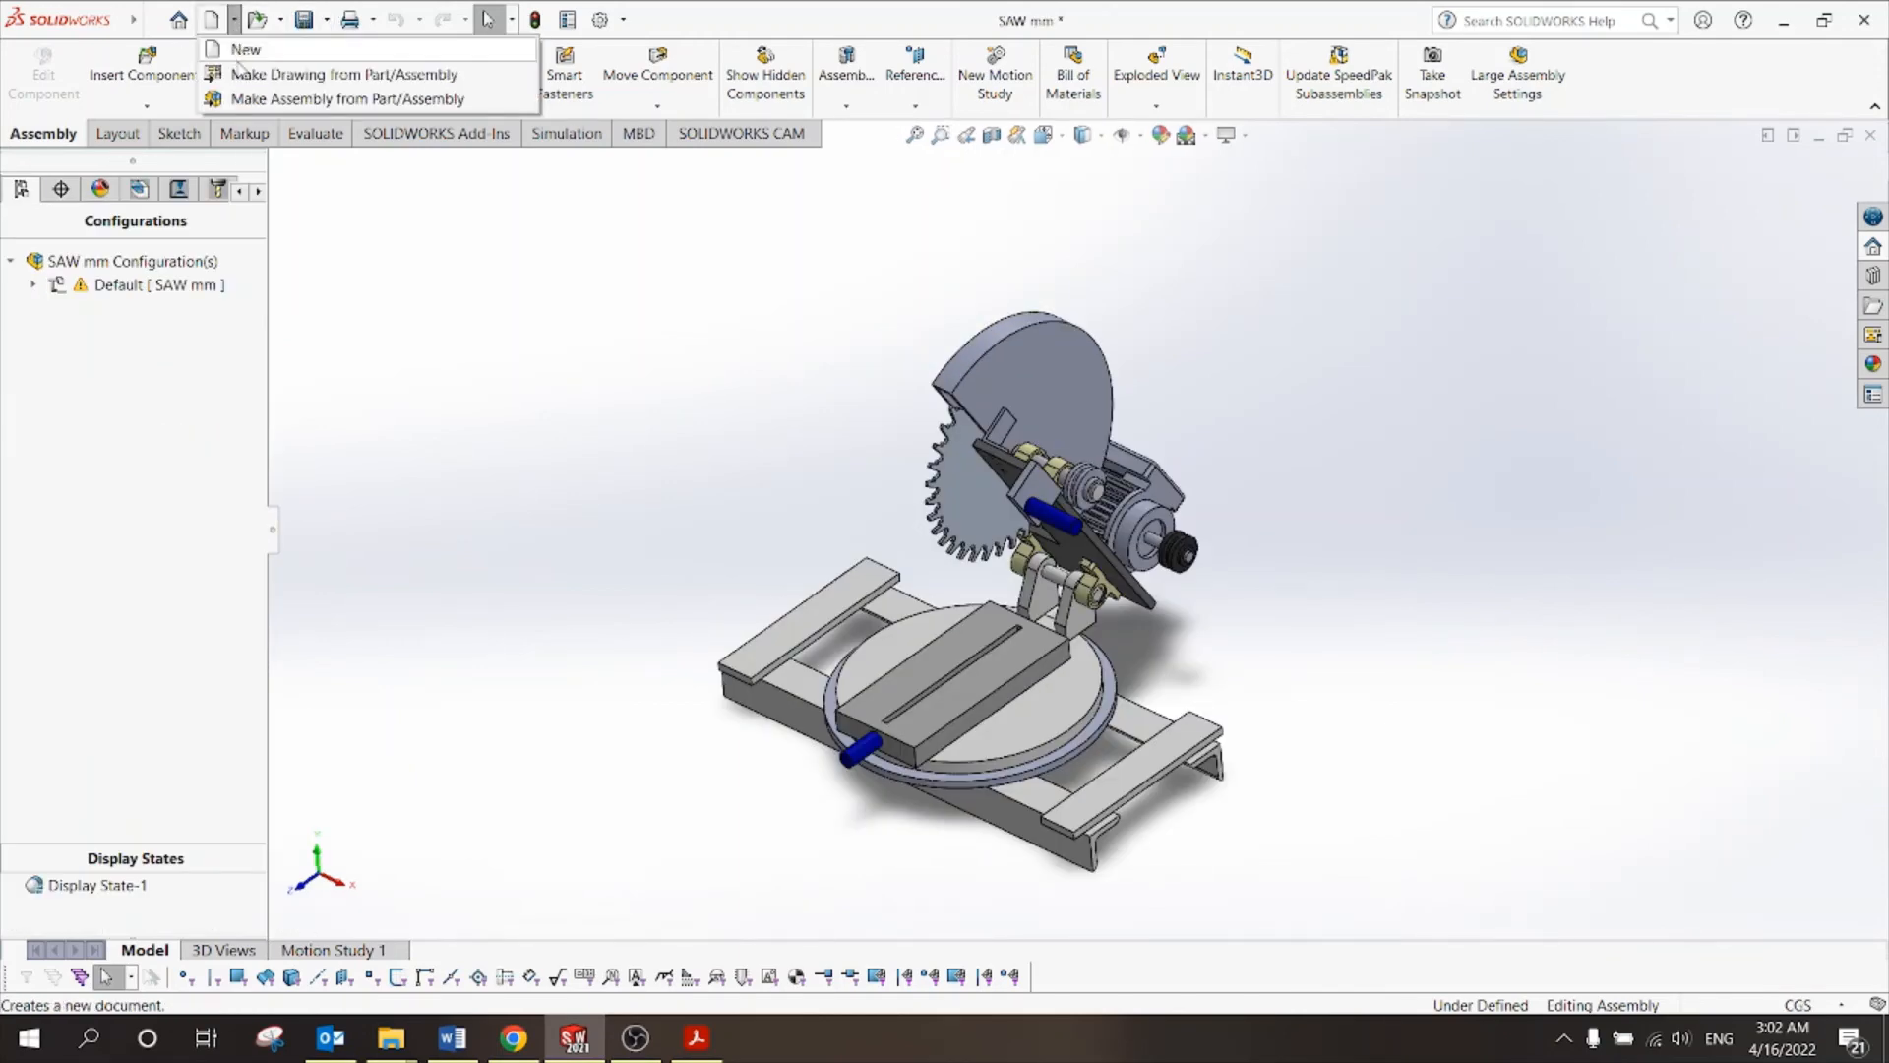
pyautogui.click(296, 72)
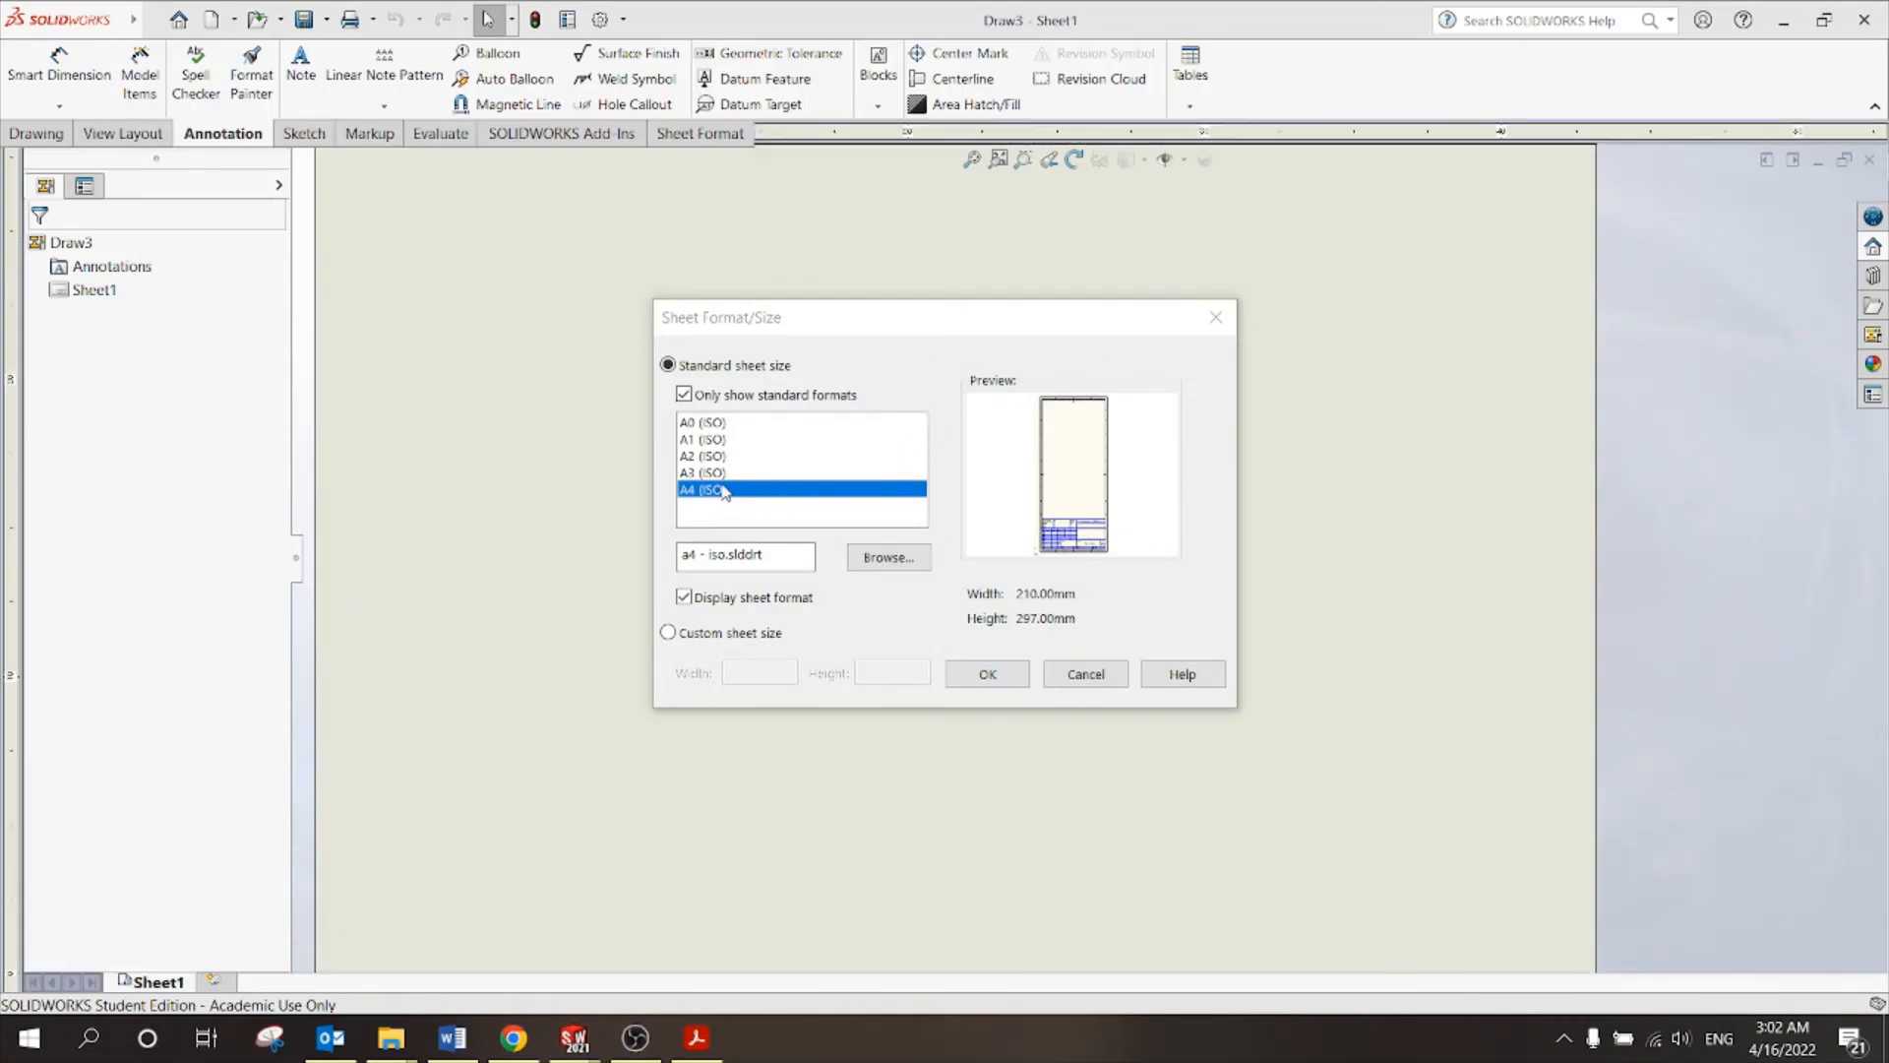
pyautogui.click(715, 474)
pyautogui.click(990, 673)
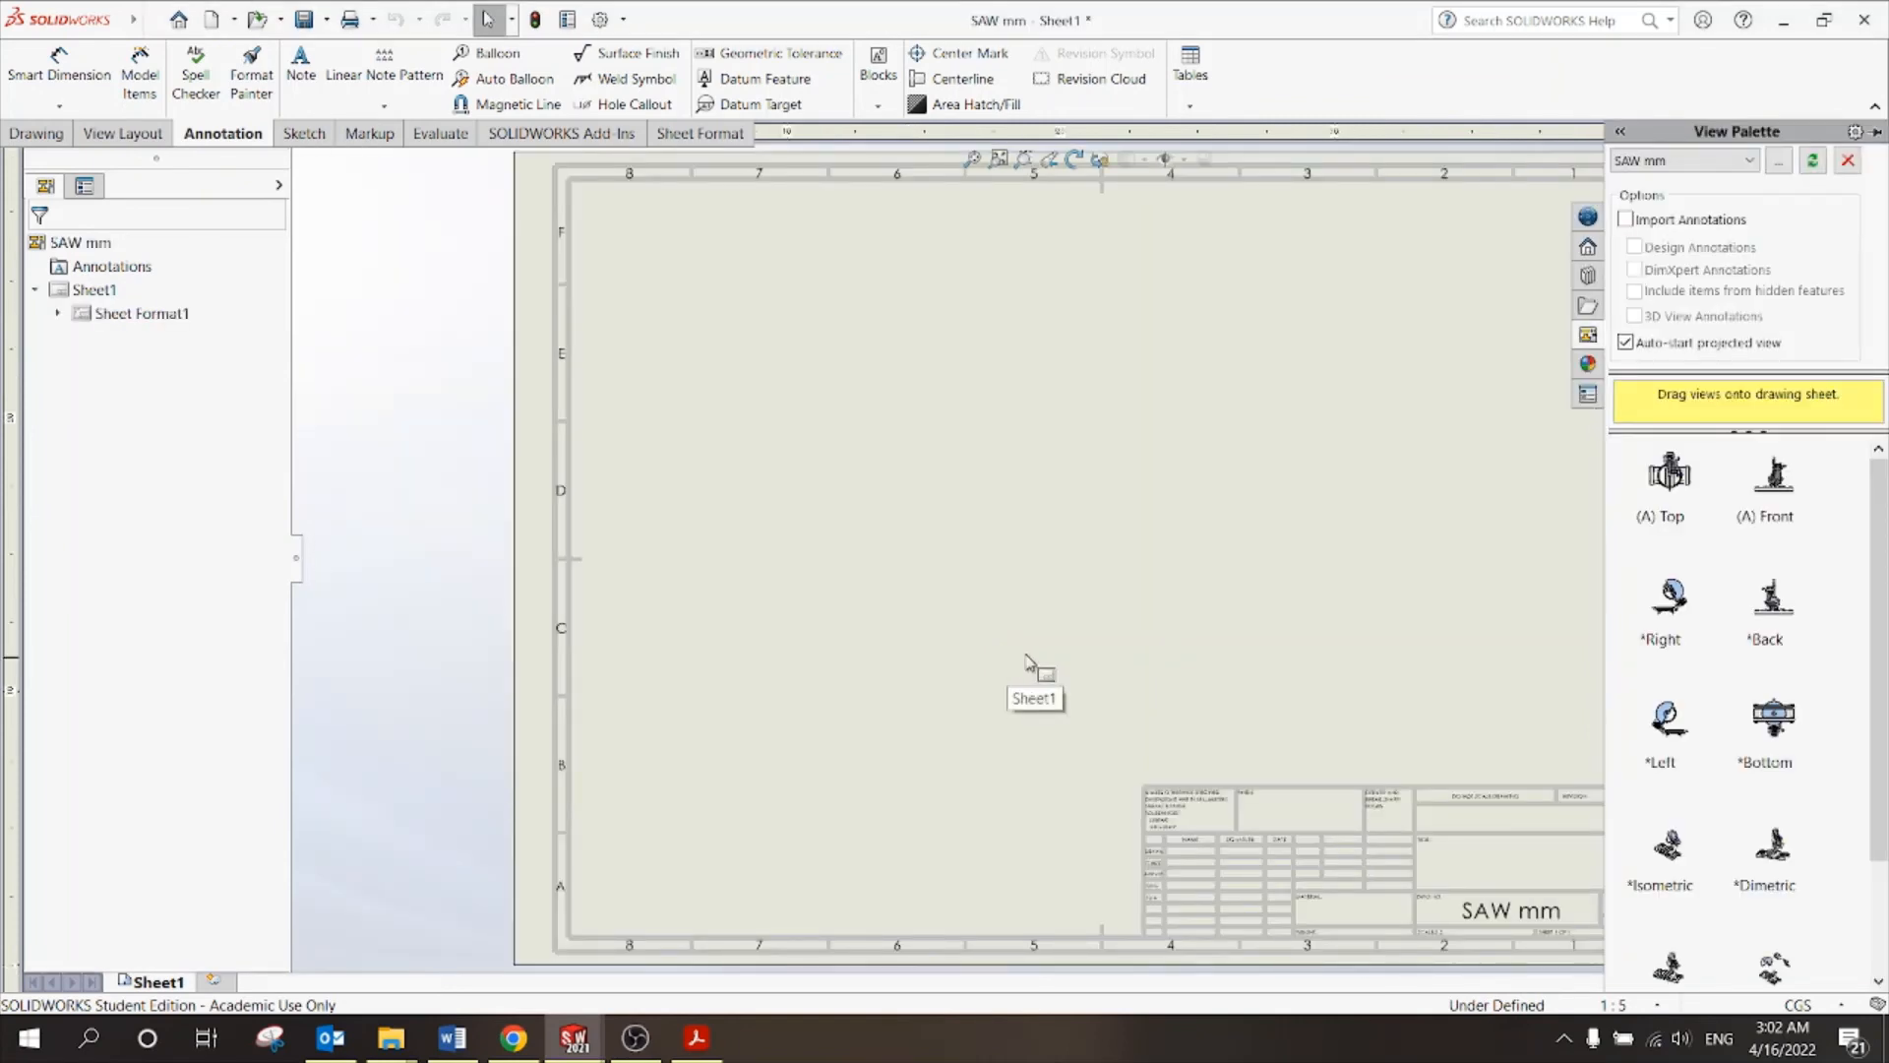
# Place the assembly's Right view on the upper part of the sheet and a projected view to its left.
pyautogui.scroll(-3, 1882, 672)
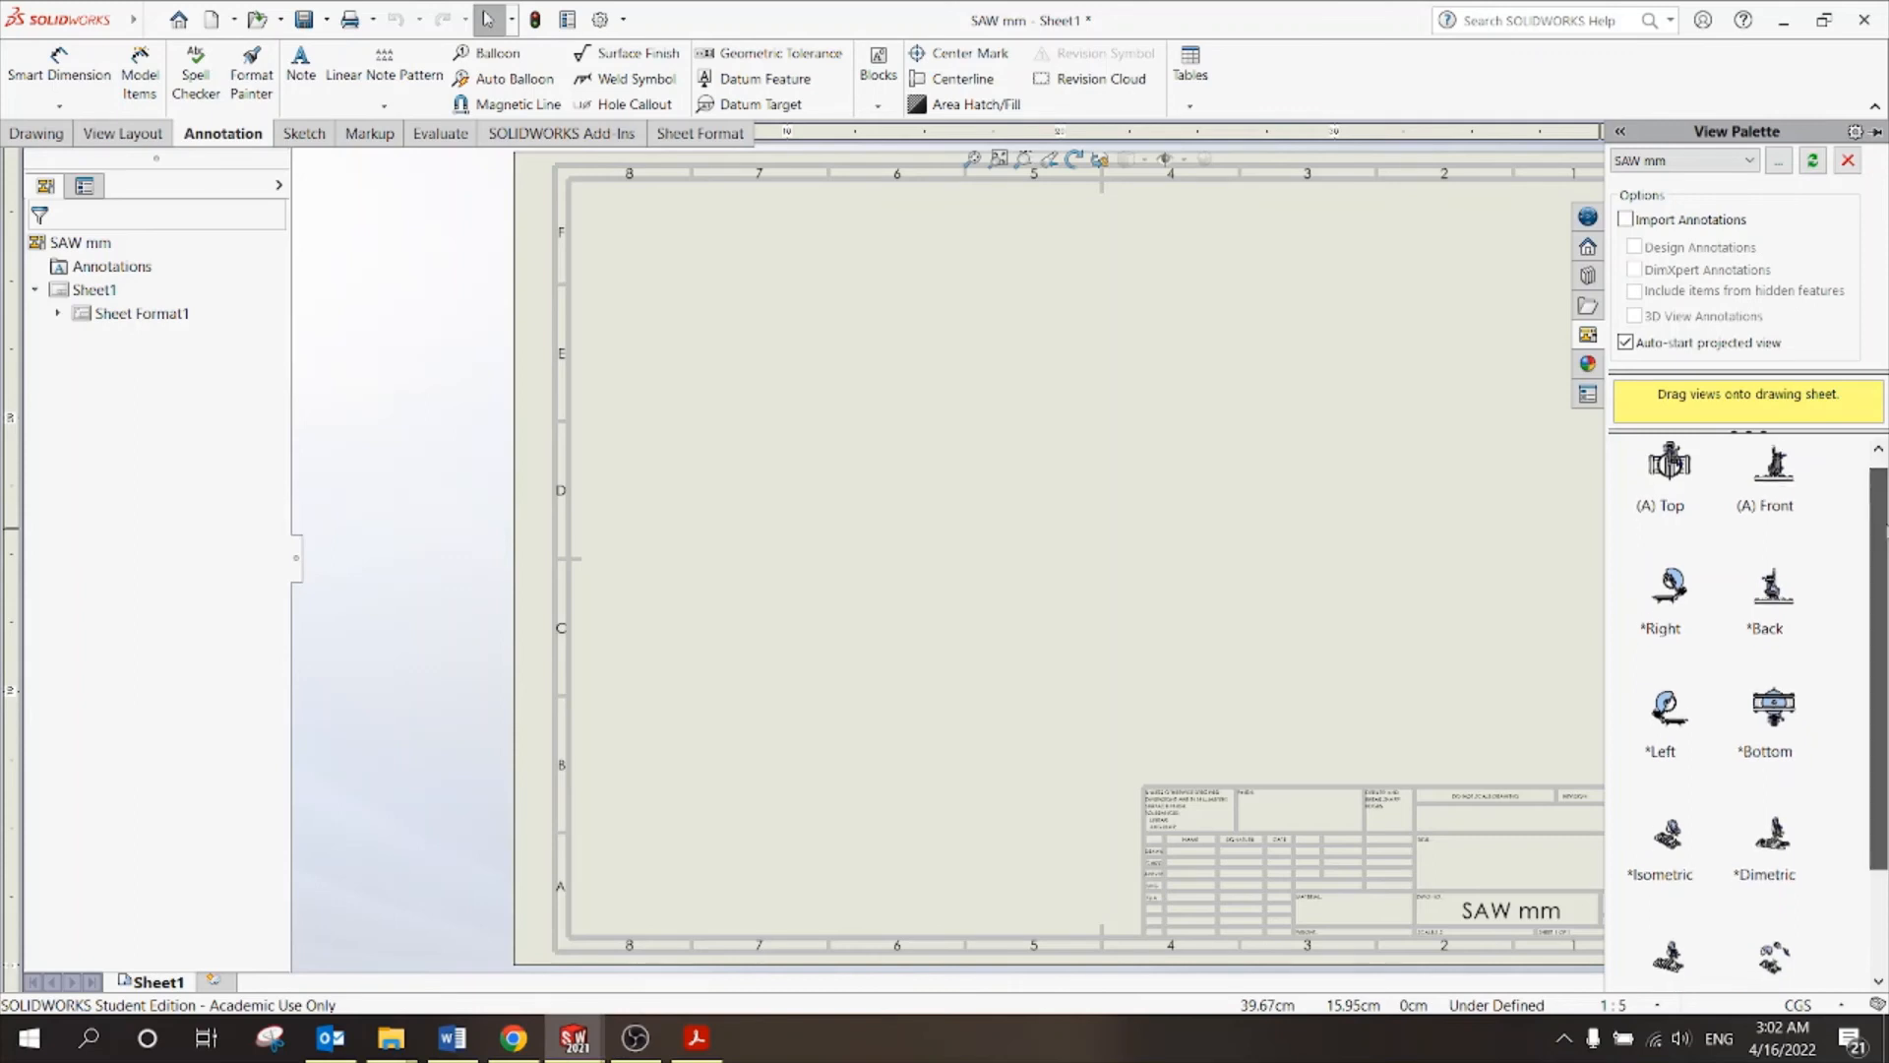
pyautogui.scroll(3, 1886, 672)
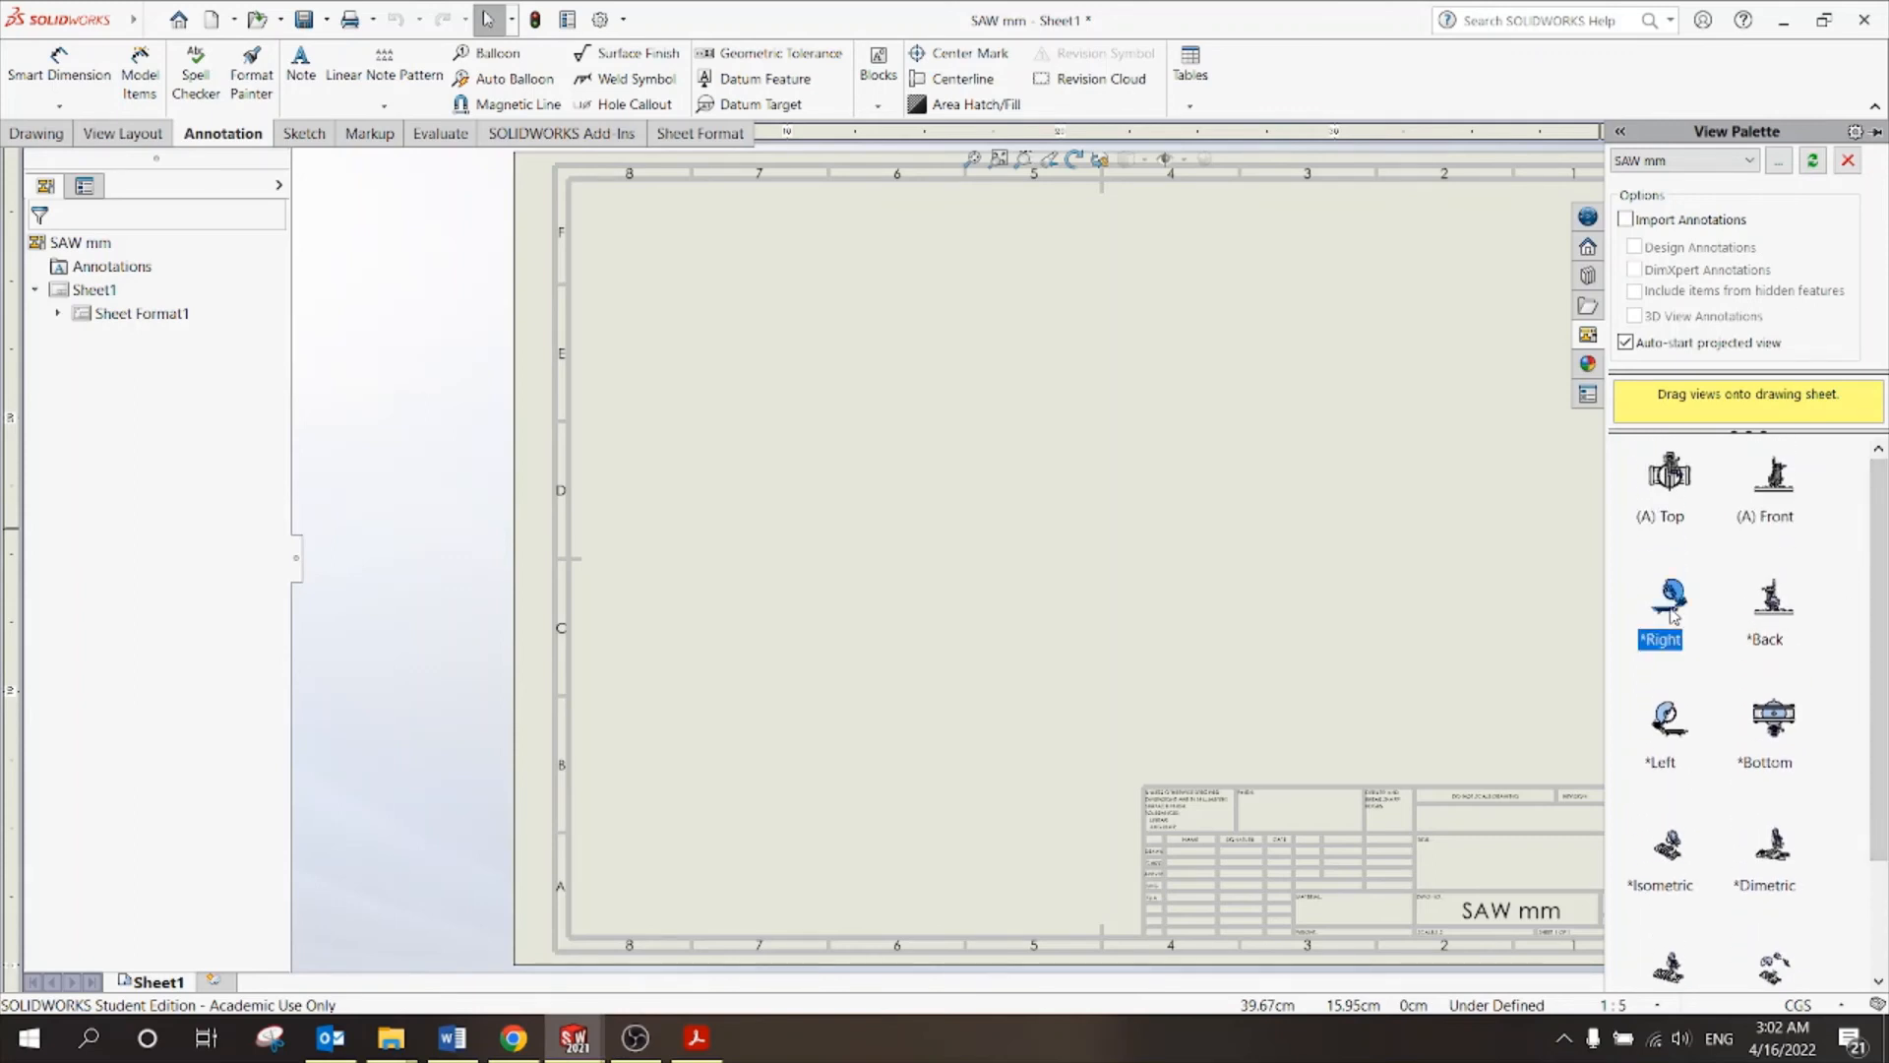
pyautogui.moveTo(1673, 615); pyautogui.dragTo(1131, 410)
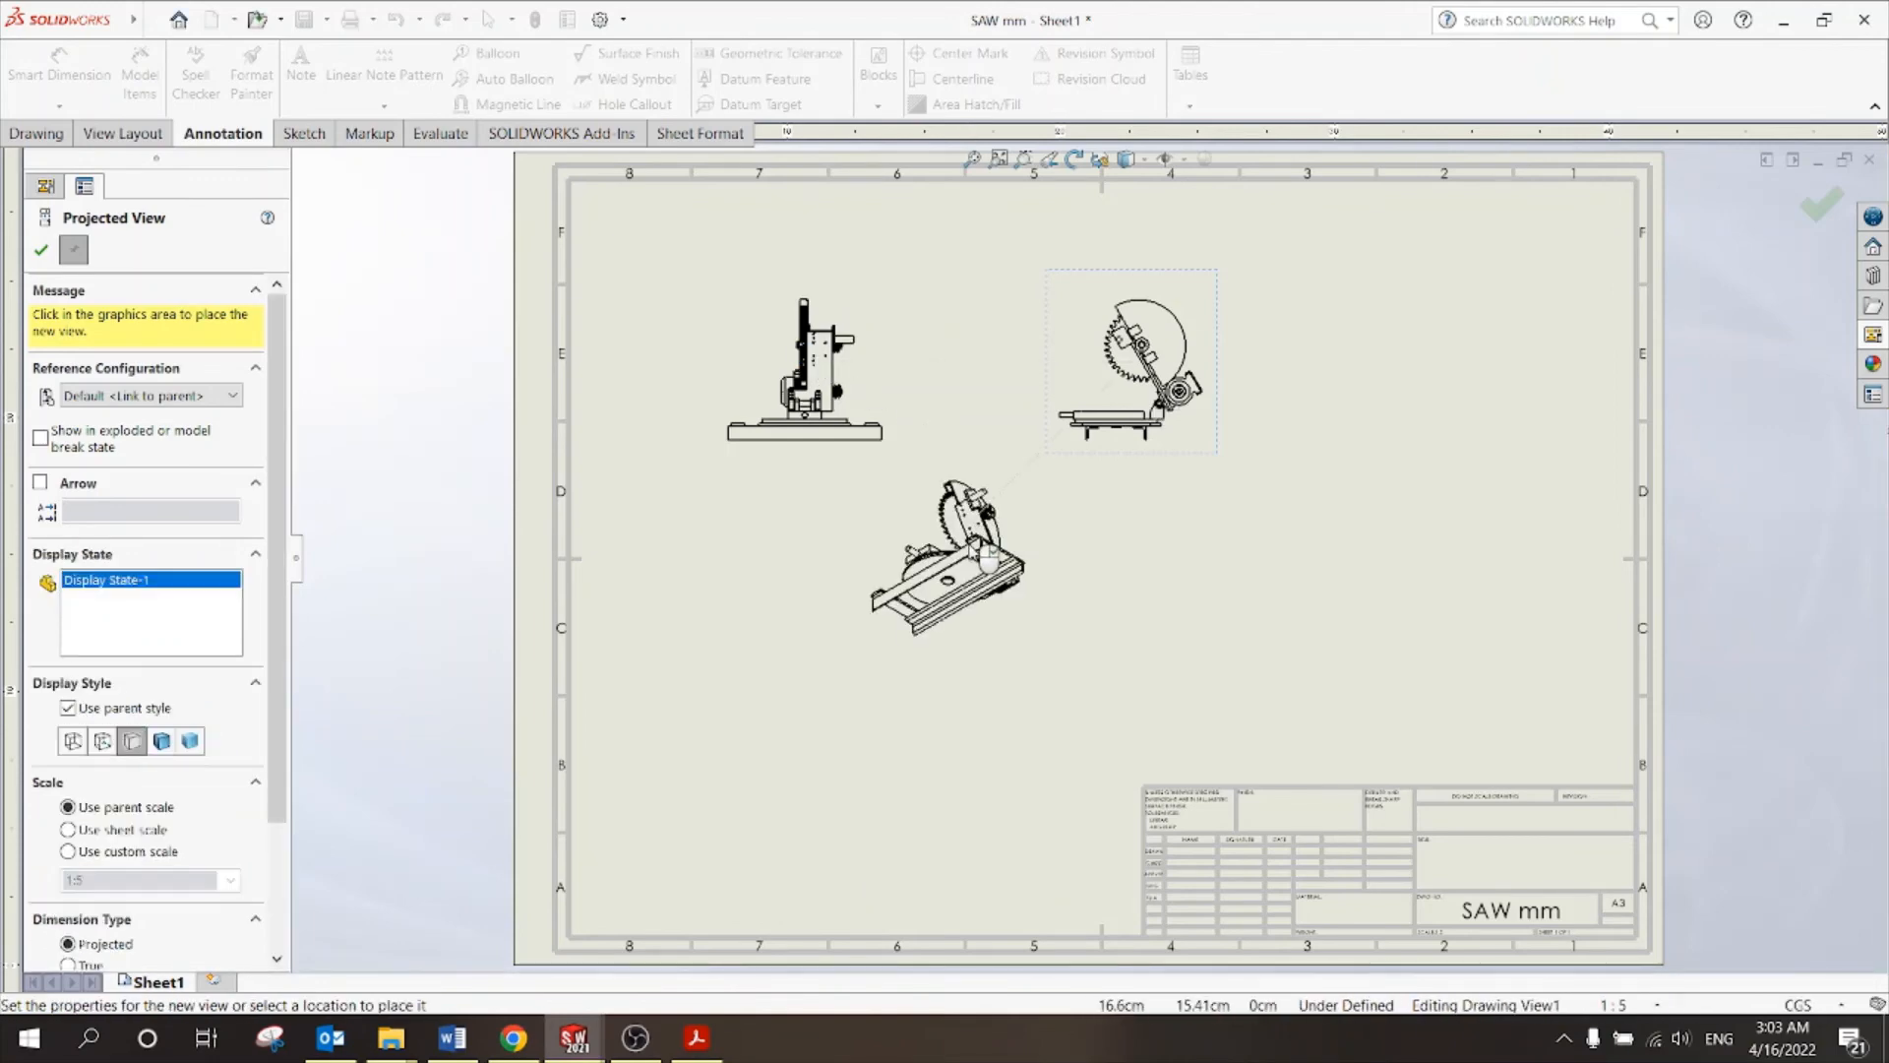
pyautogui.press('Escape')
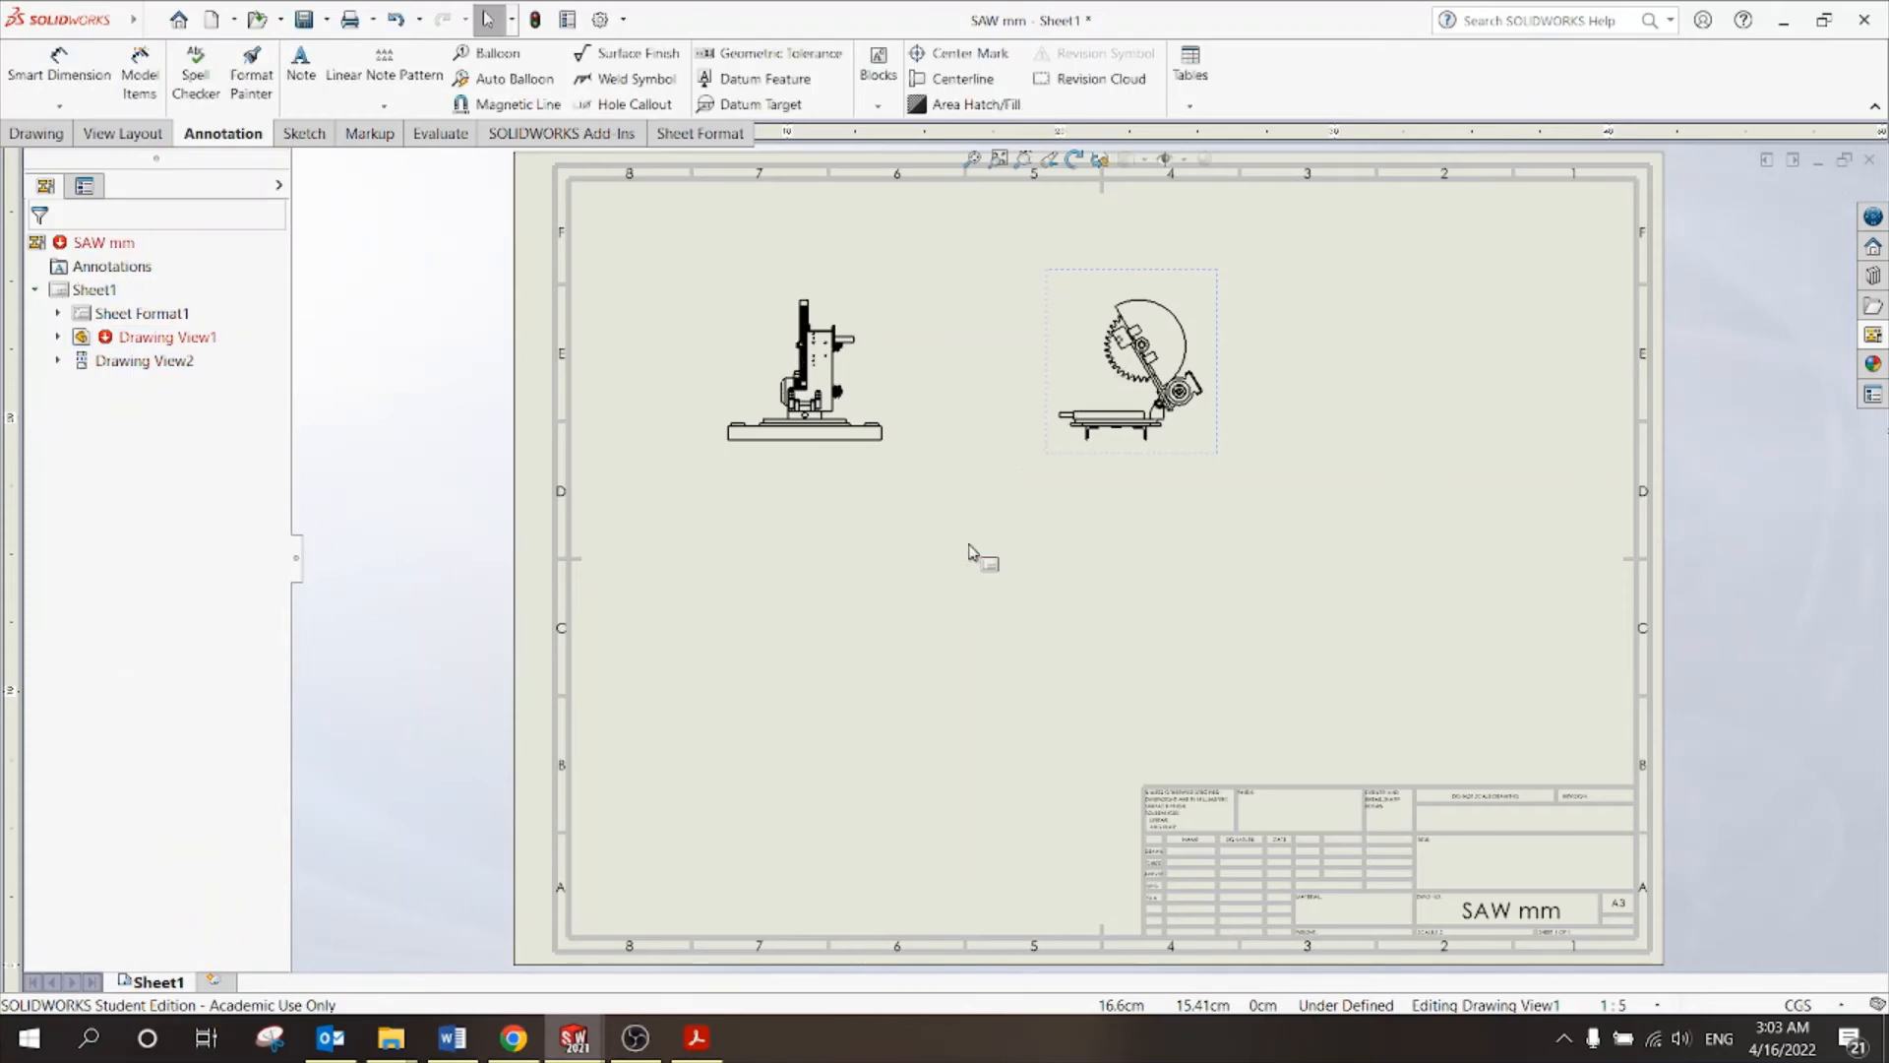
pyautogui.click(1336, 451)
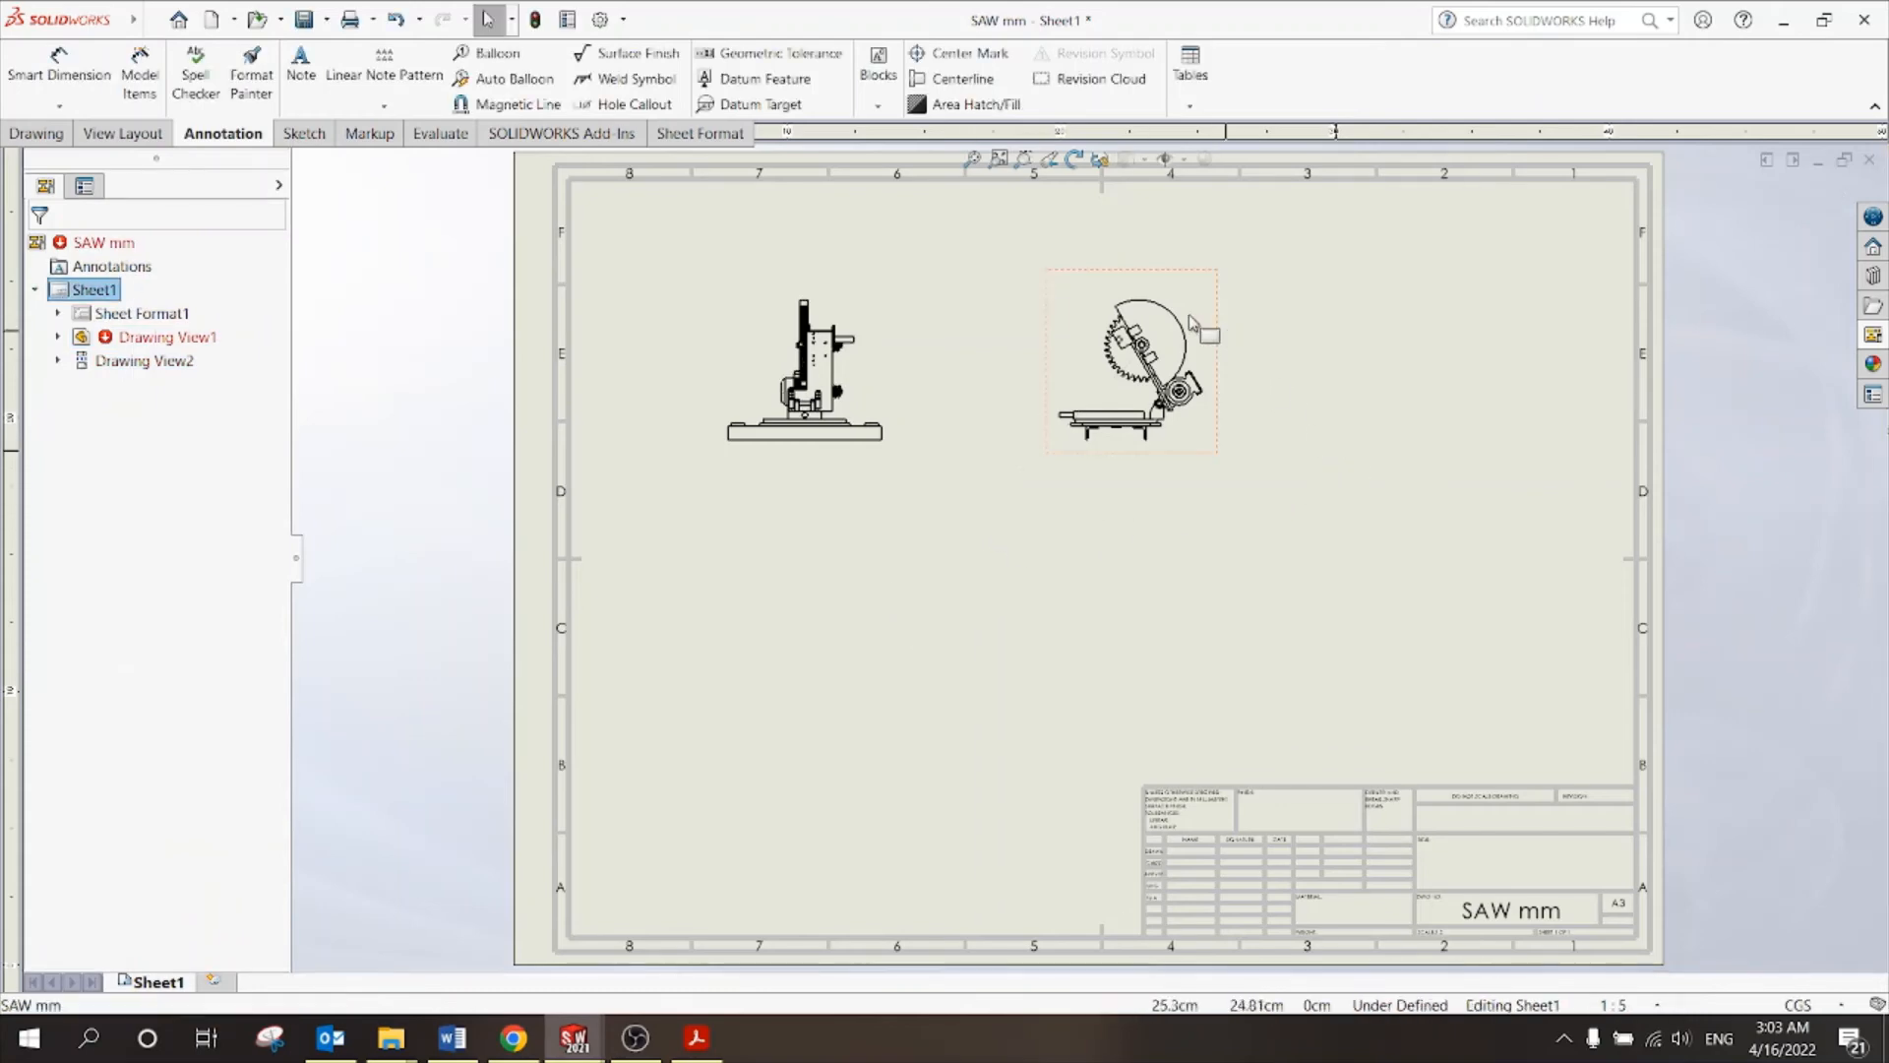
# Dimension the projected view's overall height from the saw cover's top edge to the base's bottom edge, left of the view.
pyautogui.scroll(-3, 1190, 314)
pyautogui.press('f')
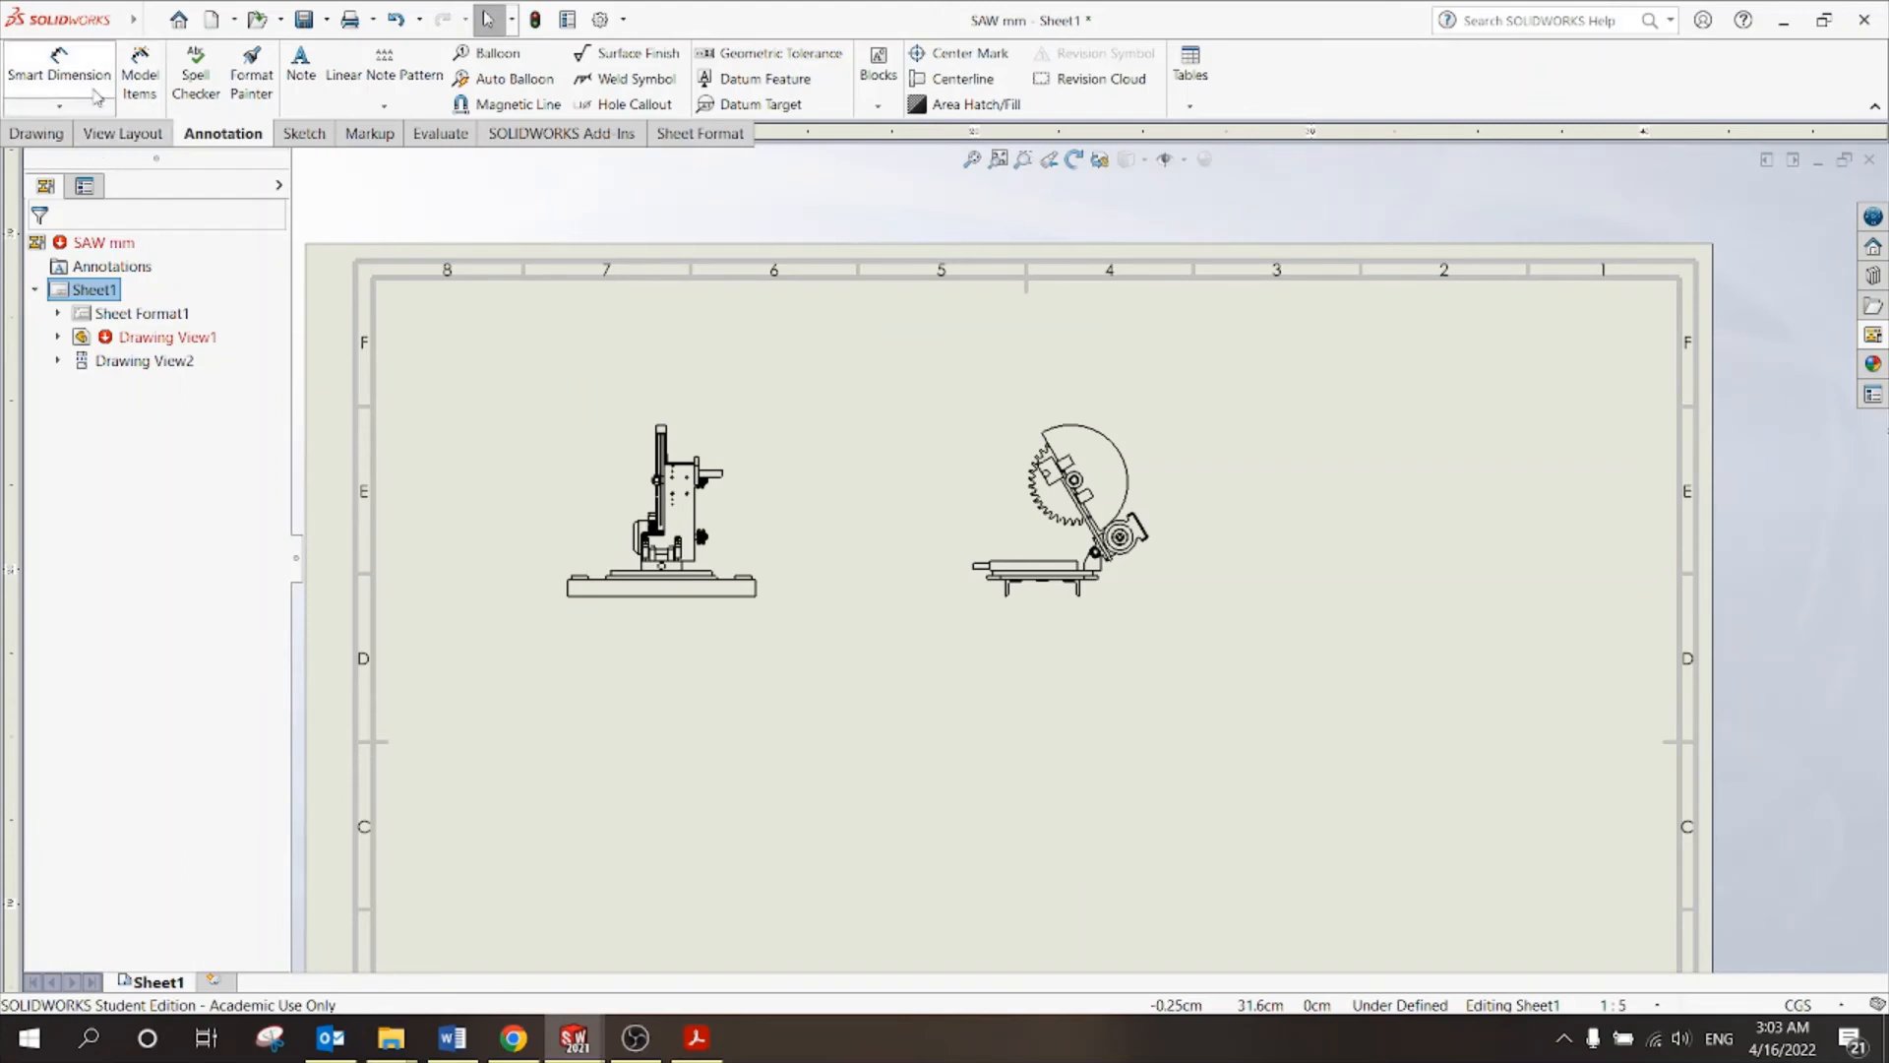
pyautogui.click(59, 61)
pyautogui.scroll(-8, 668, 446)
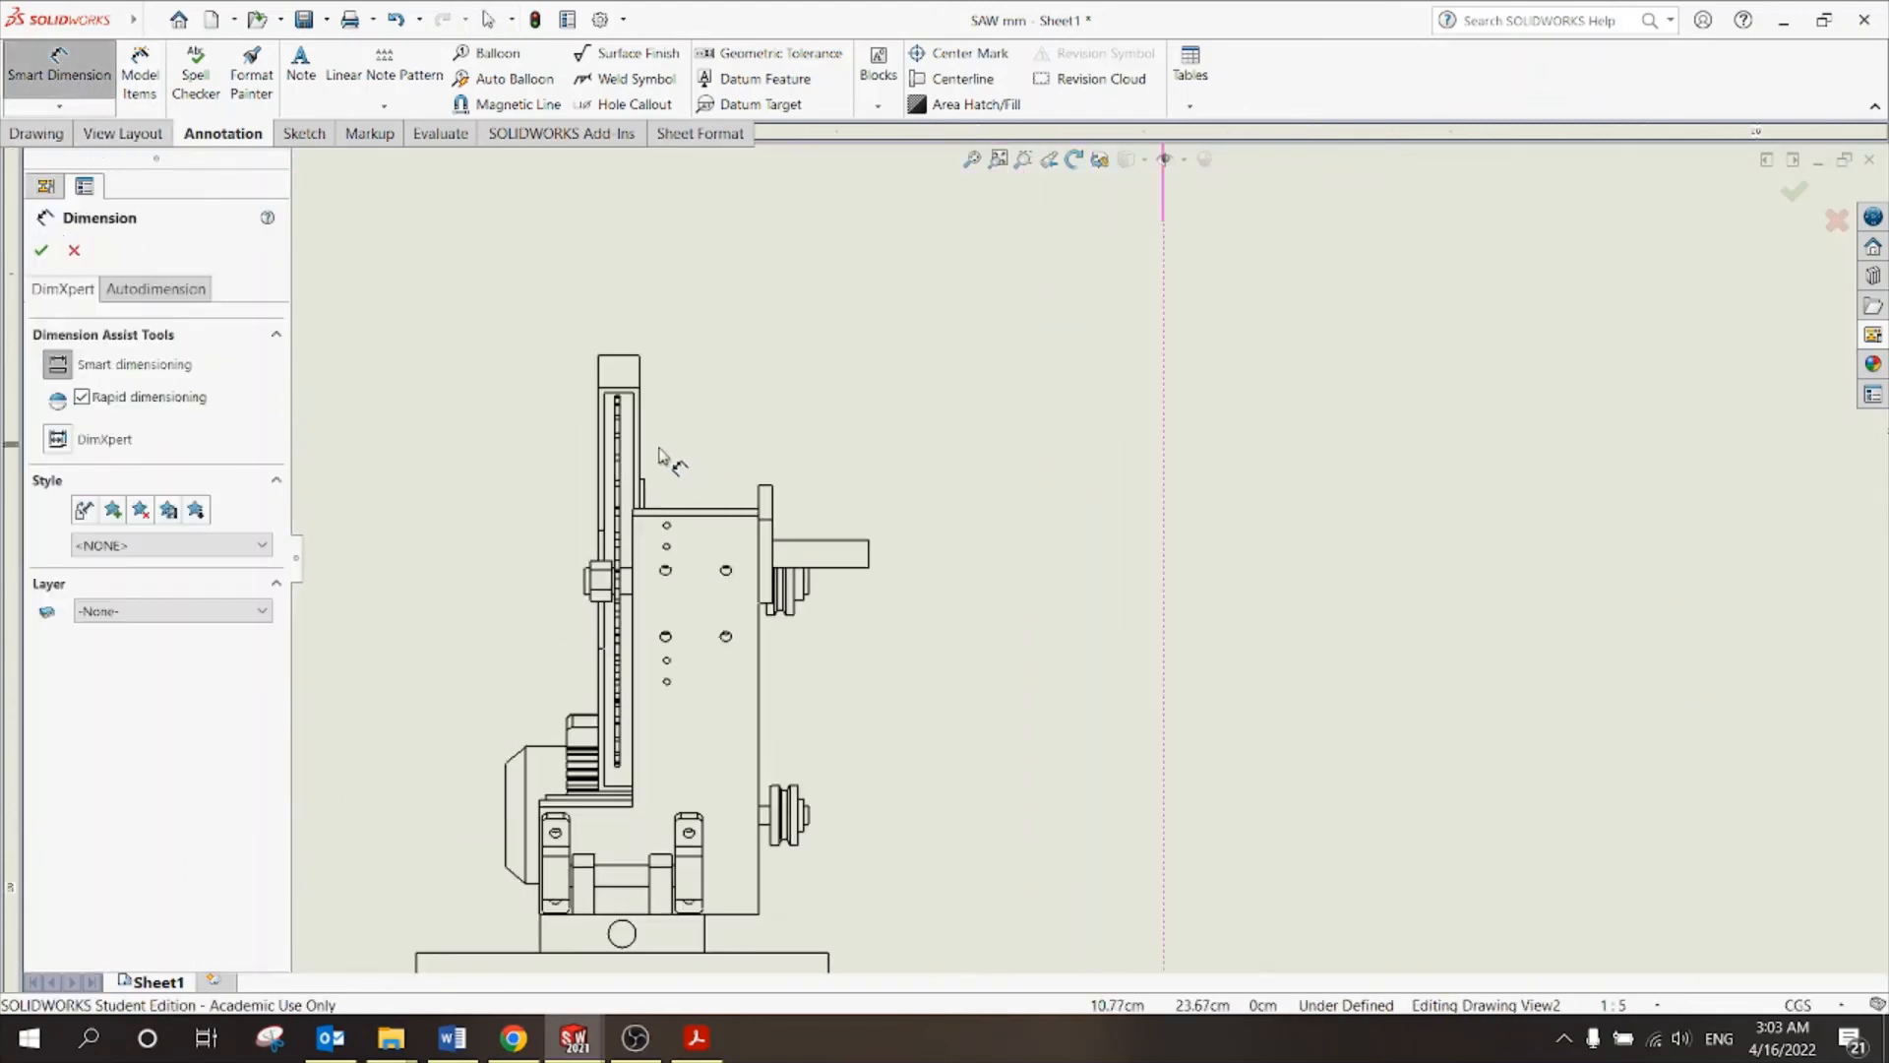
pyautogui.scroll(2, 633, 369)
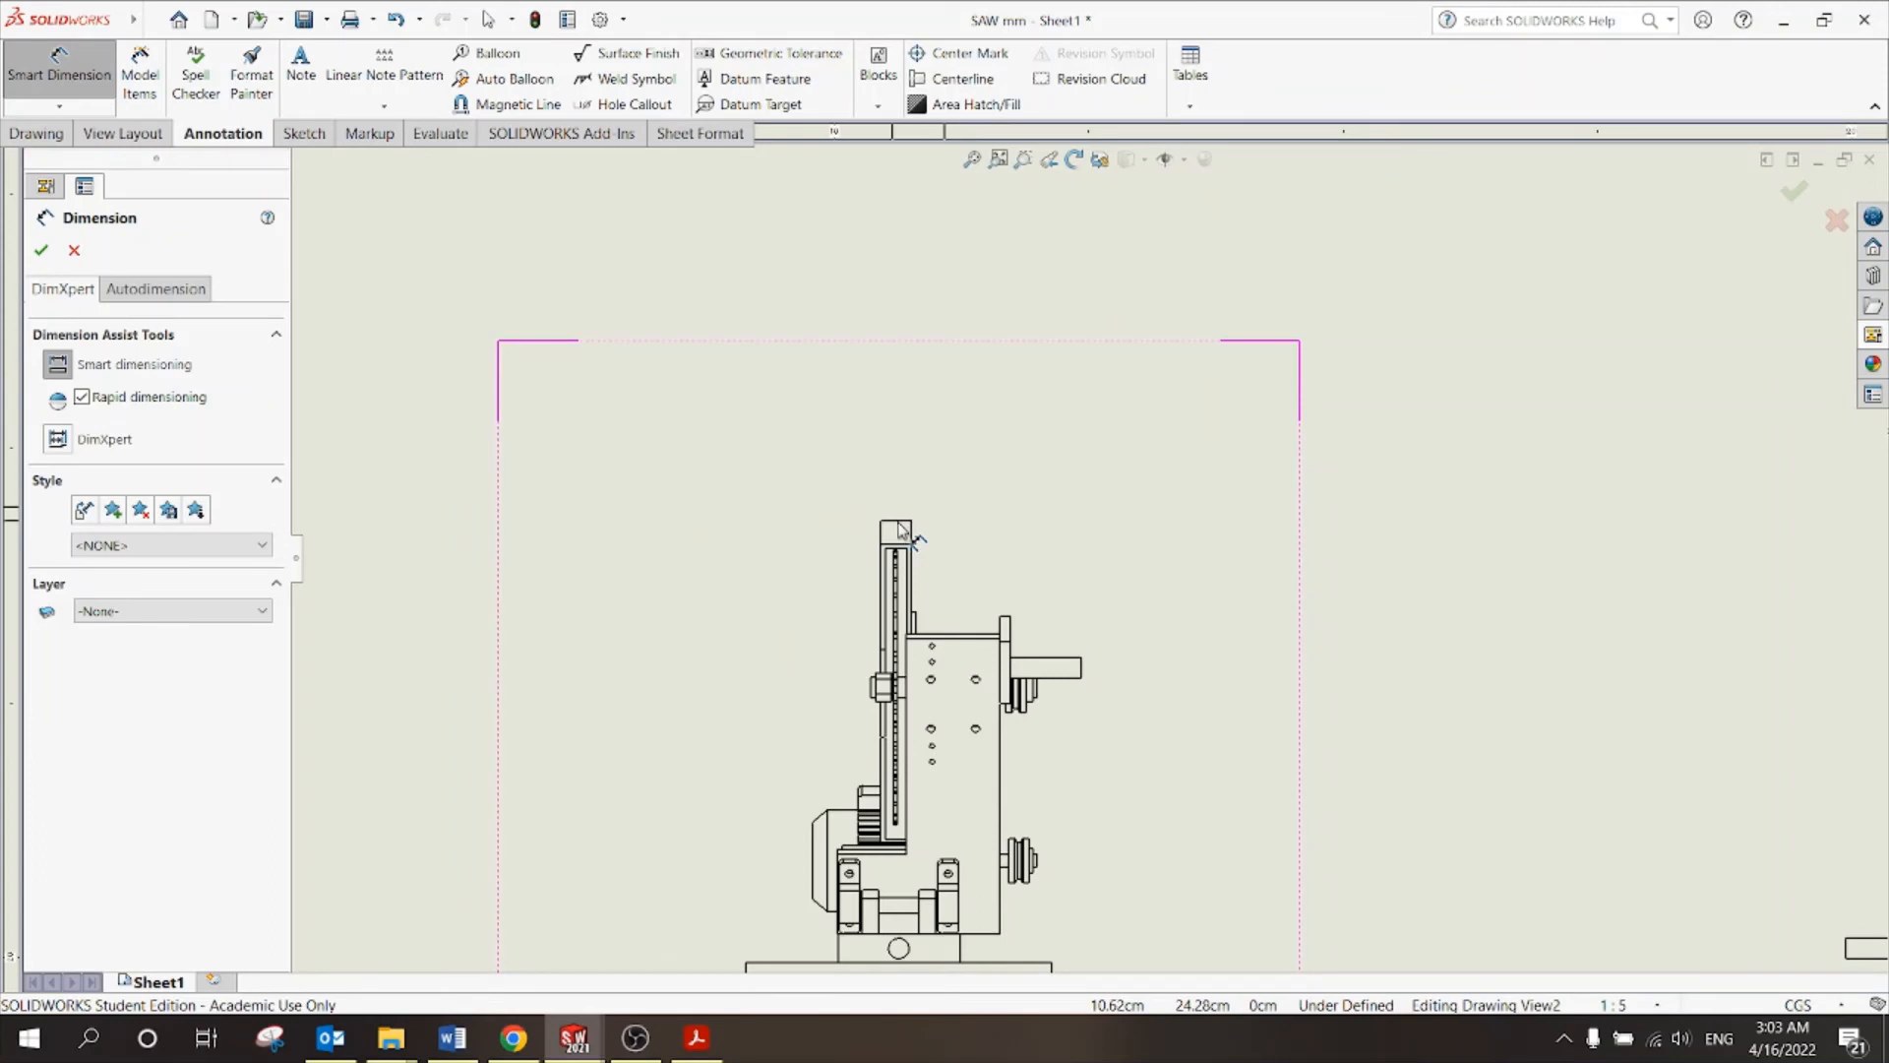
pyautogui.scroll(-1, 903, 524)
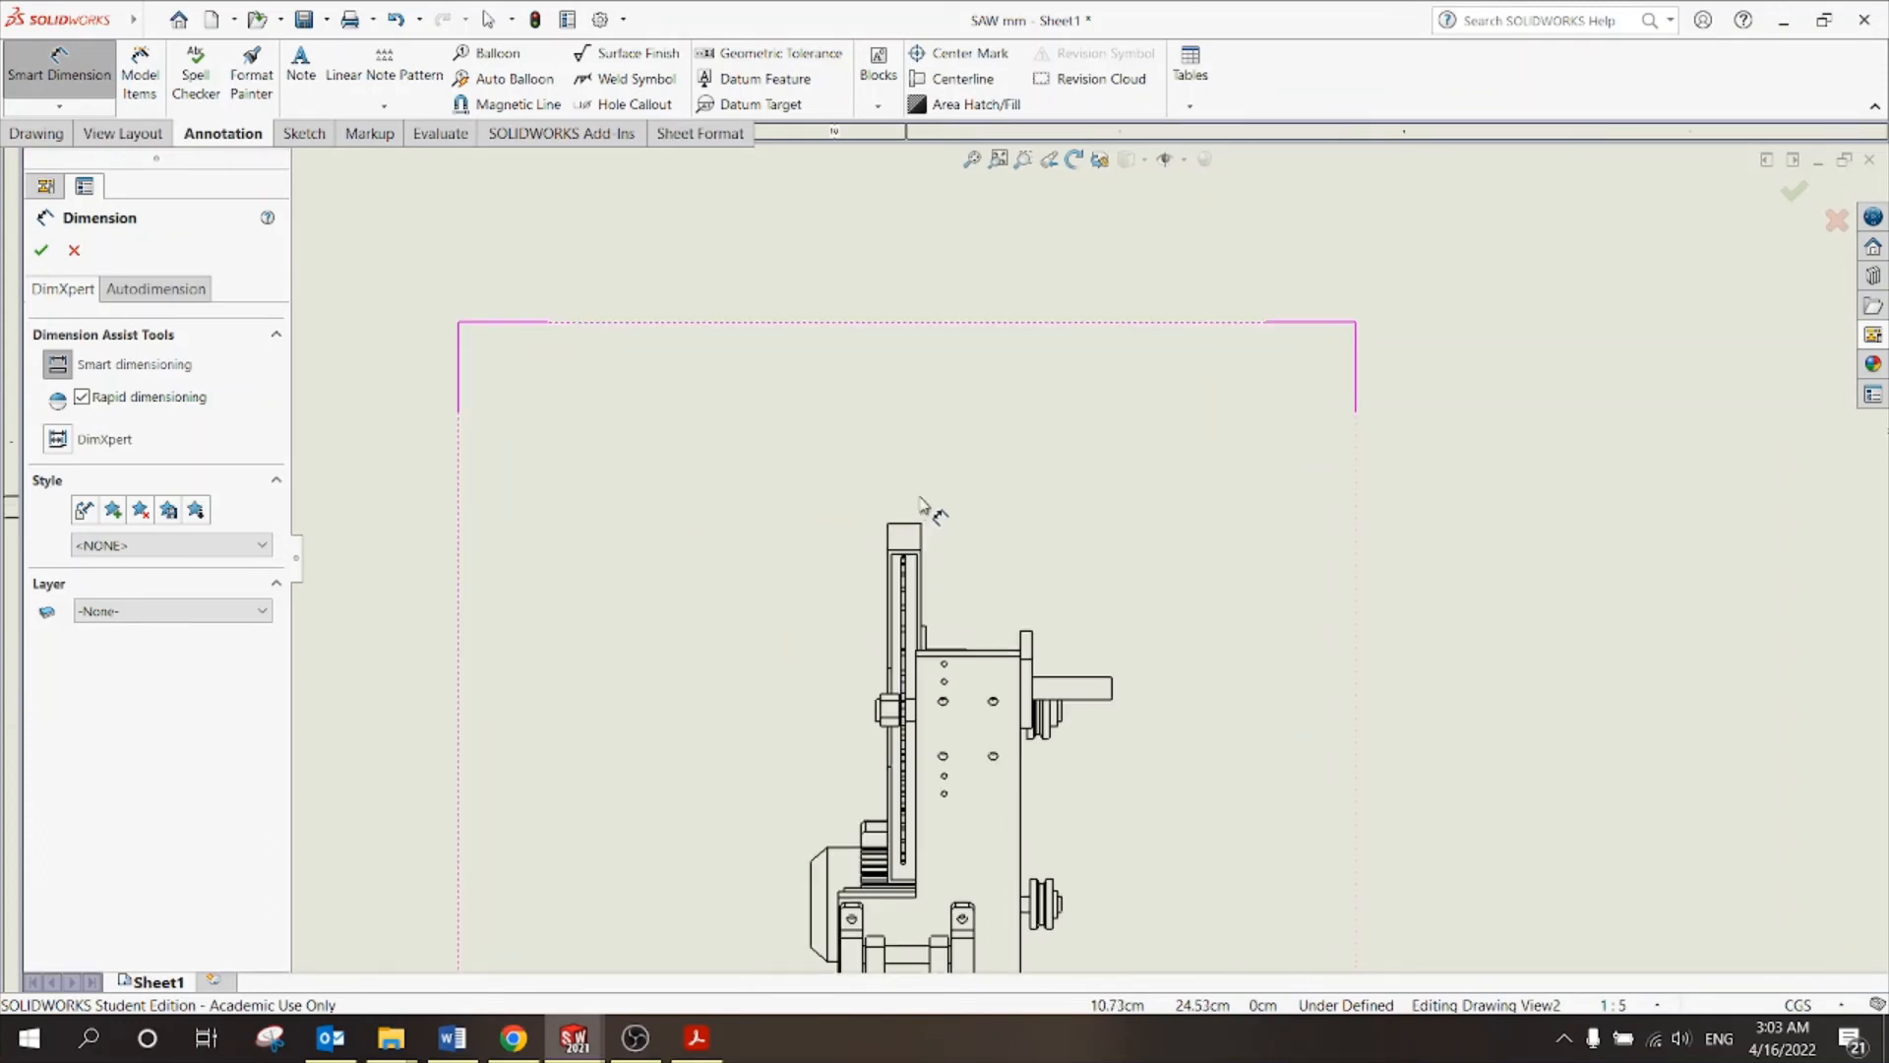
pyautogui.click(904, 525)
pyautogui.scroll(3, 907, 531)
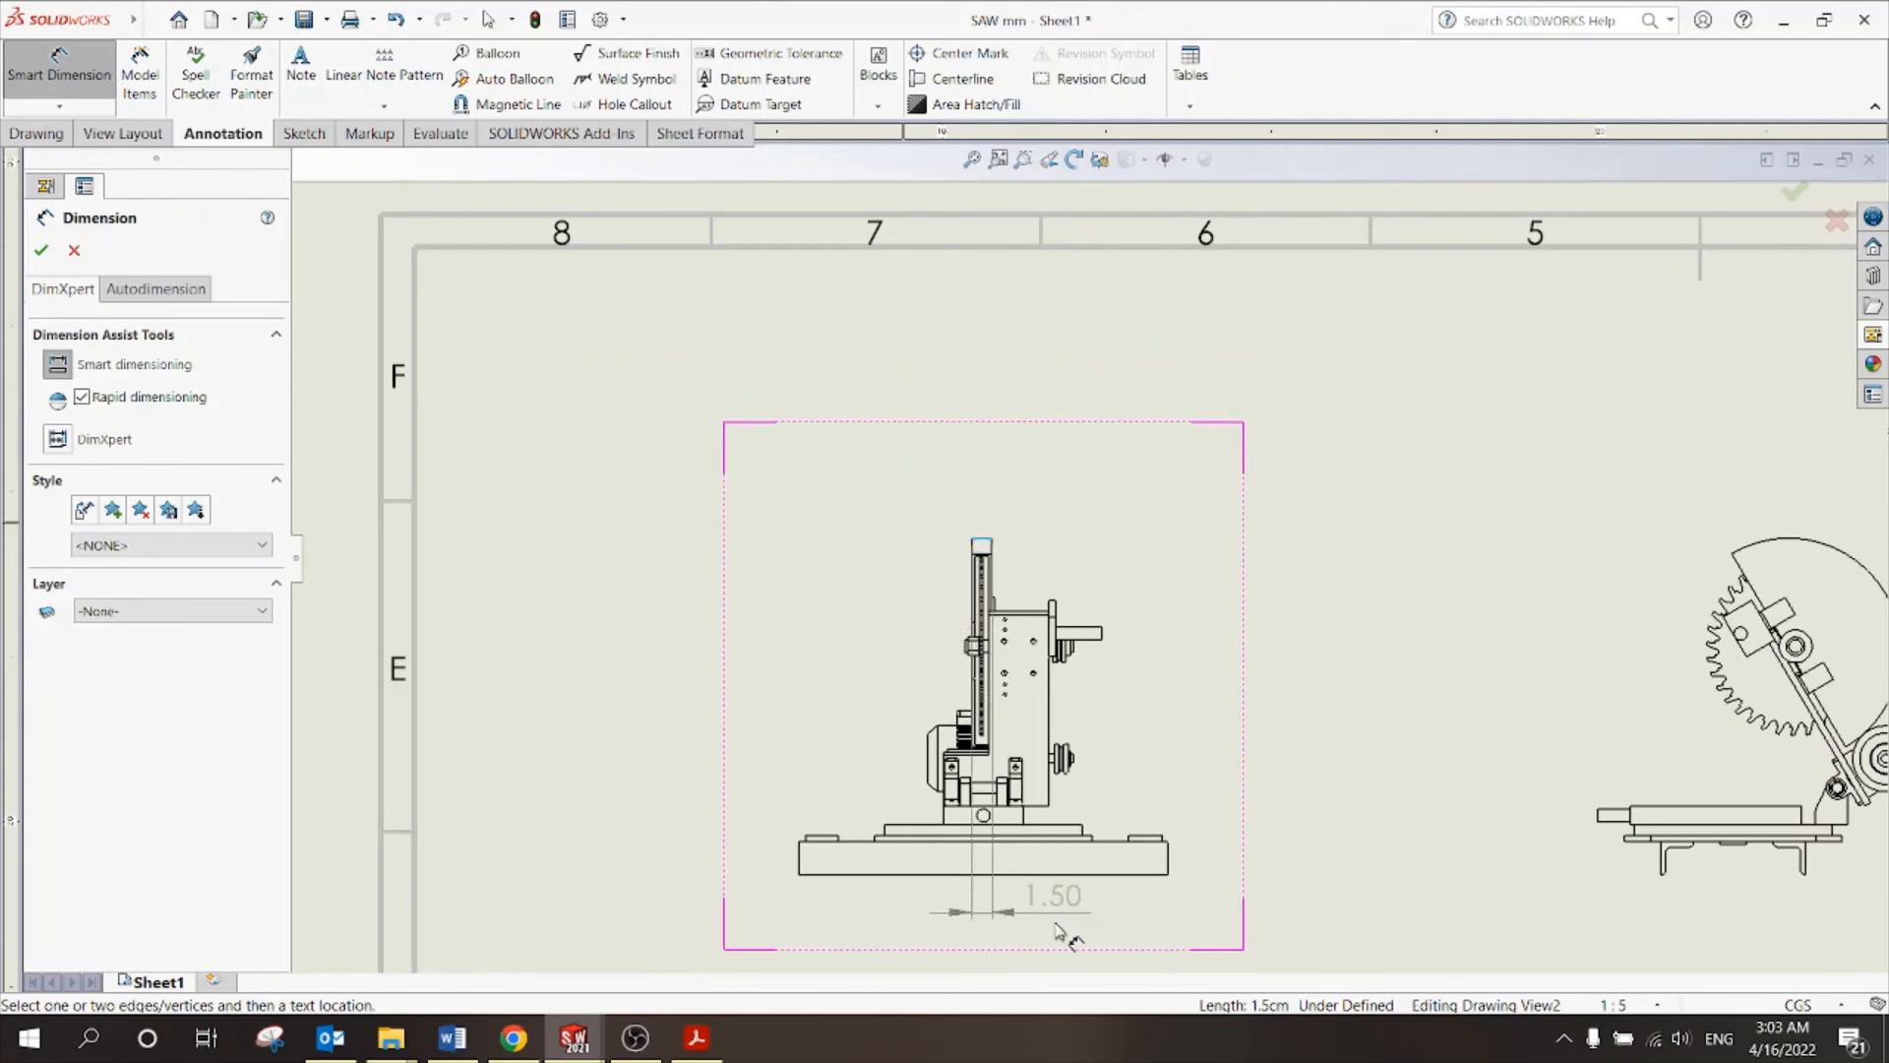
pyautogui.scroll(-2, 1058, 933)
pyautogui.click(1043, 792)
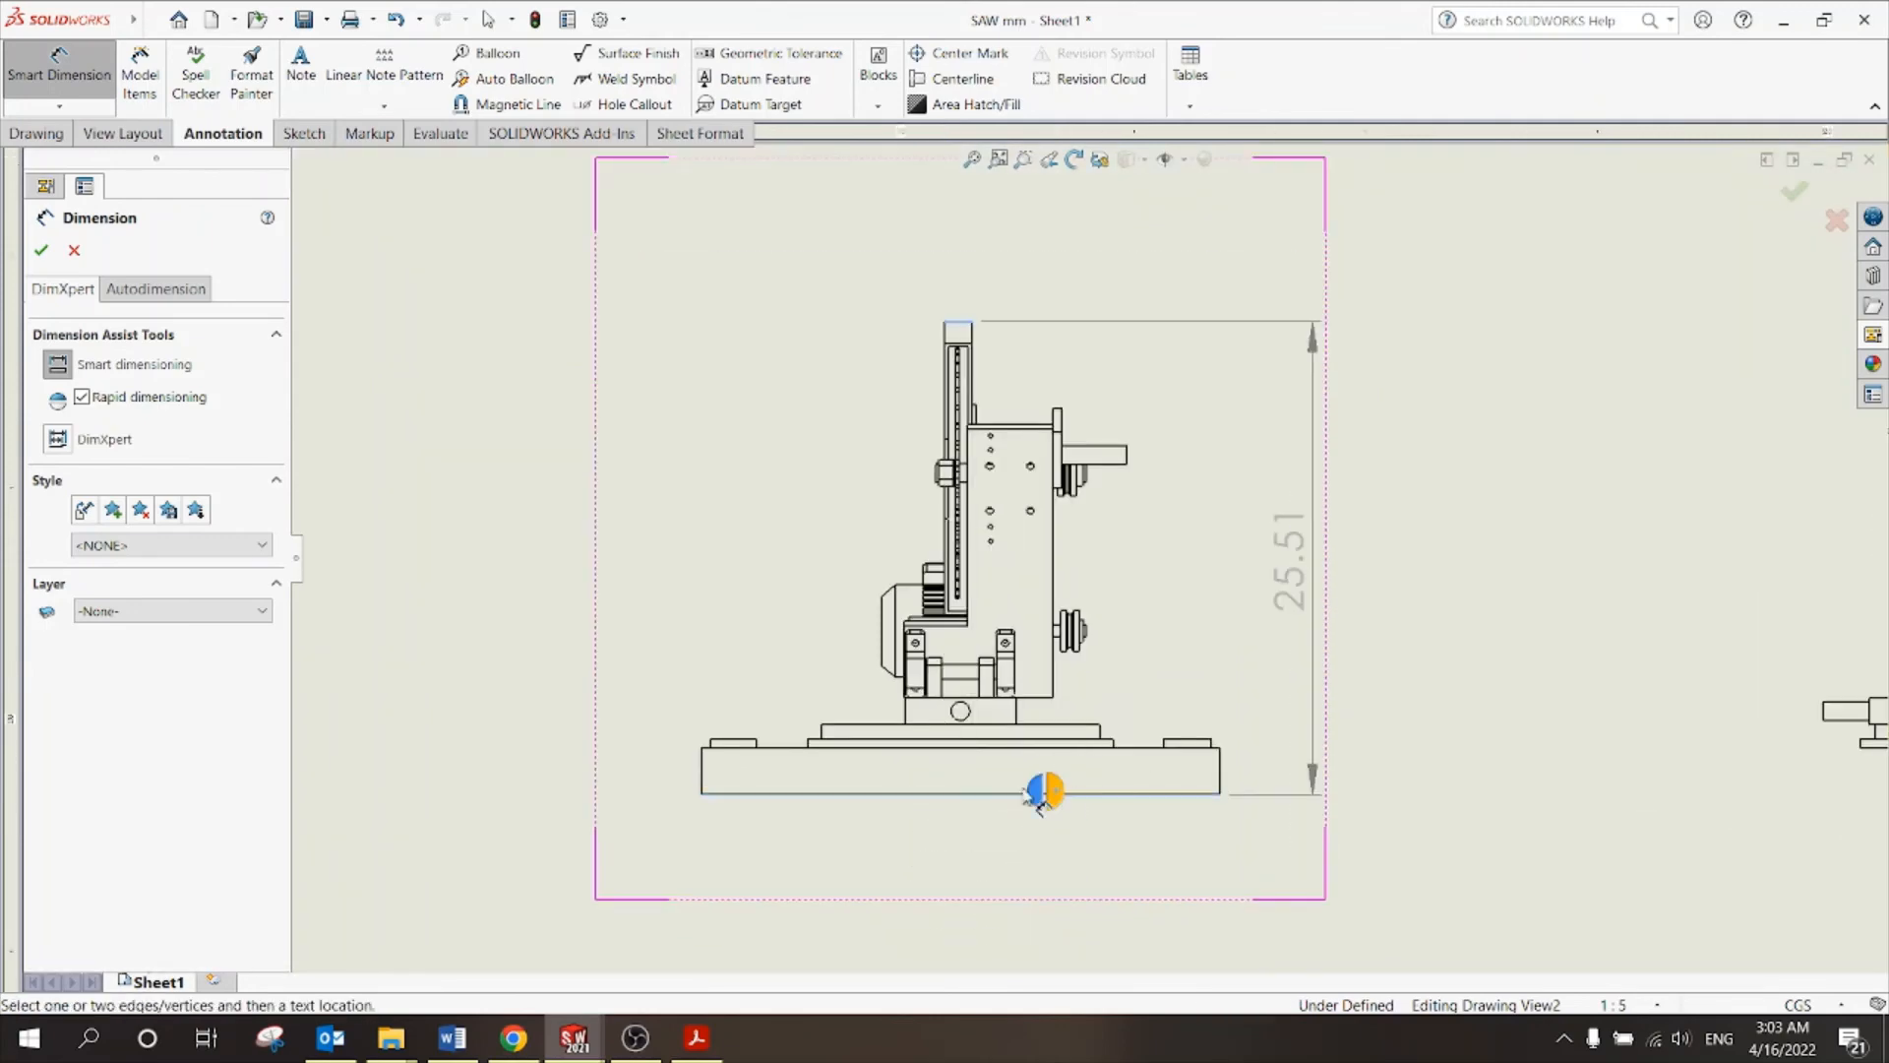
pyautogui.click(441, 537)
pyautogui.scroll(1, 605, 849)
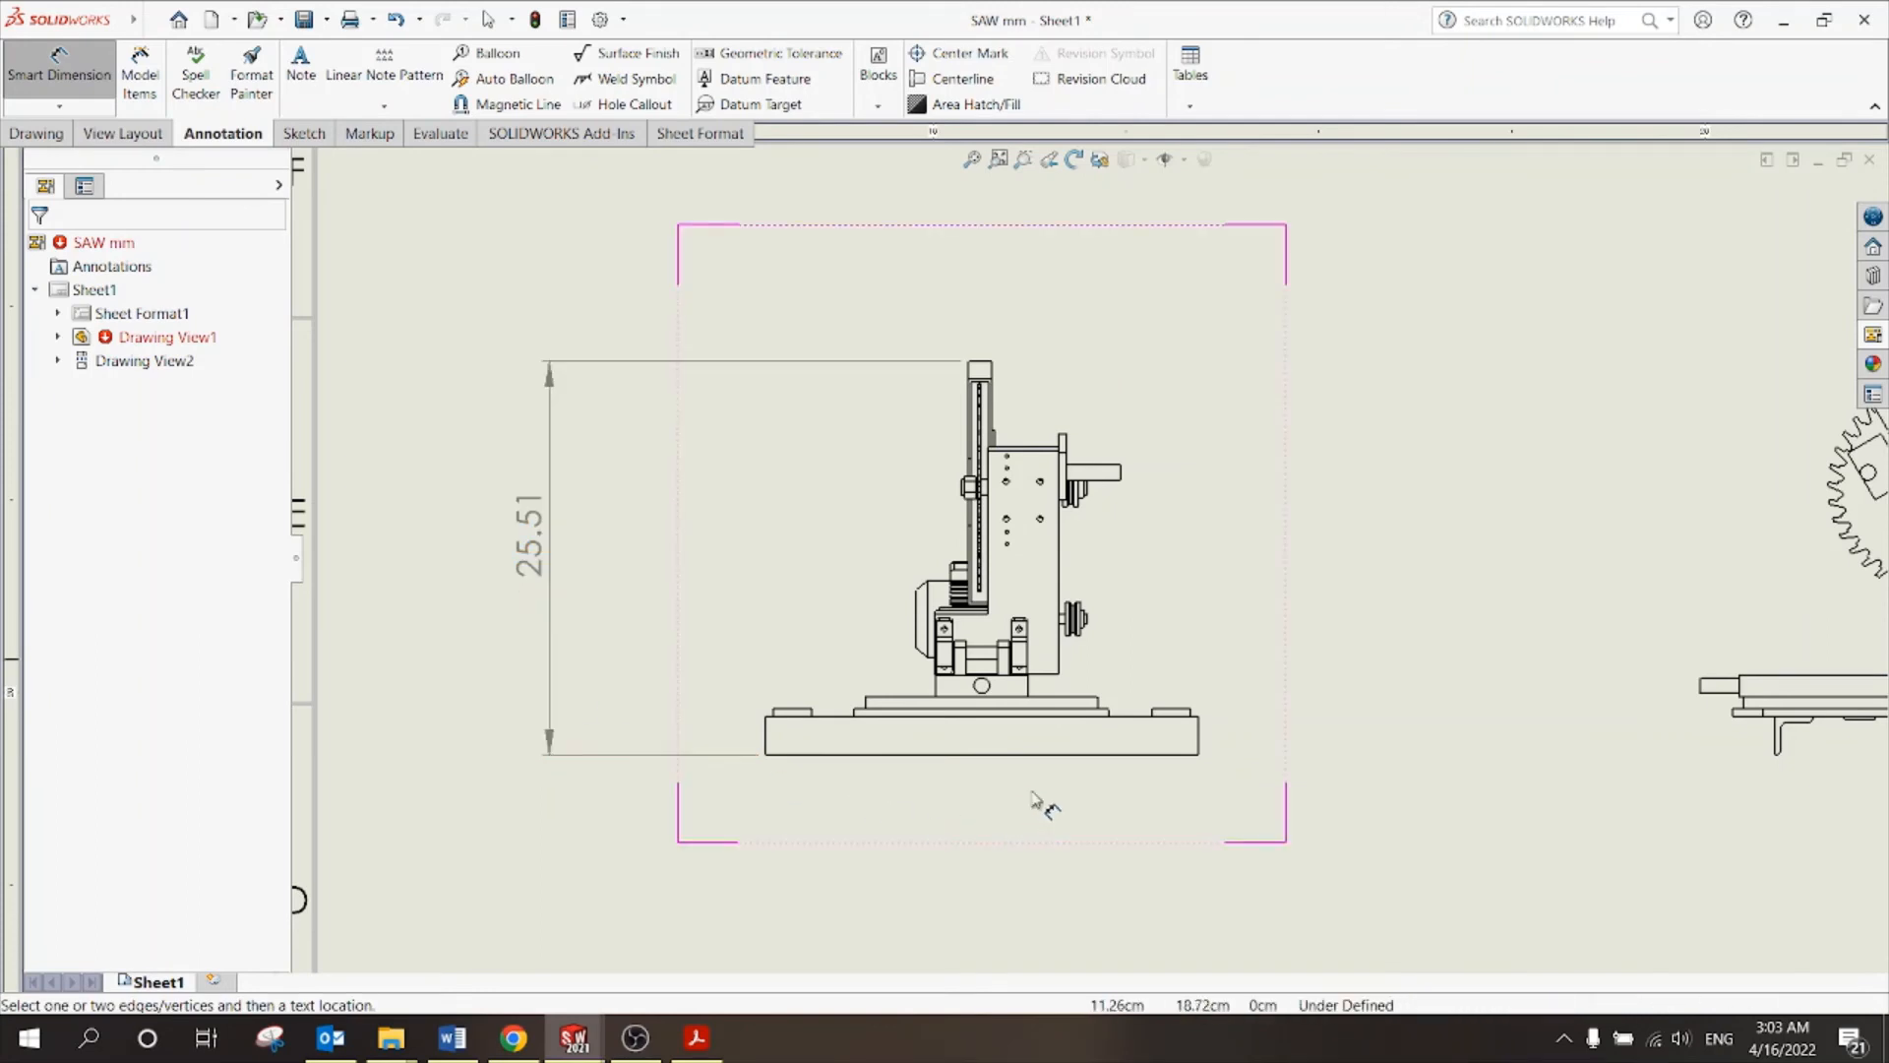
# Dimension the width of the base's bottom edge in the projected view, placing the dimension below the view.
pyautogui.click(1046, 755)
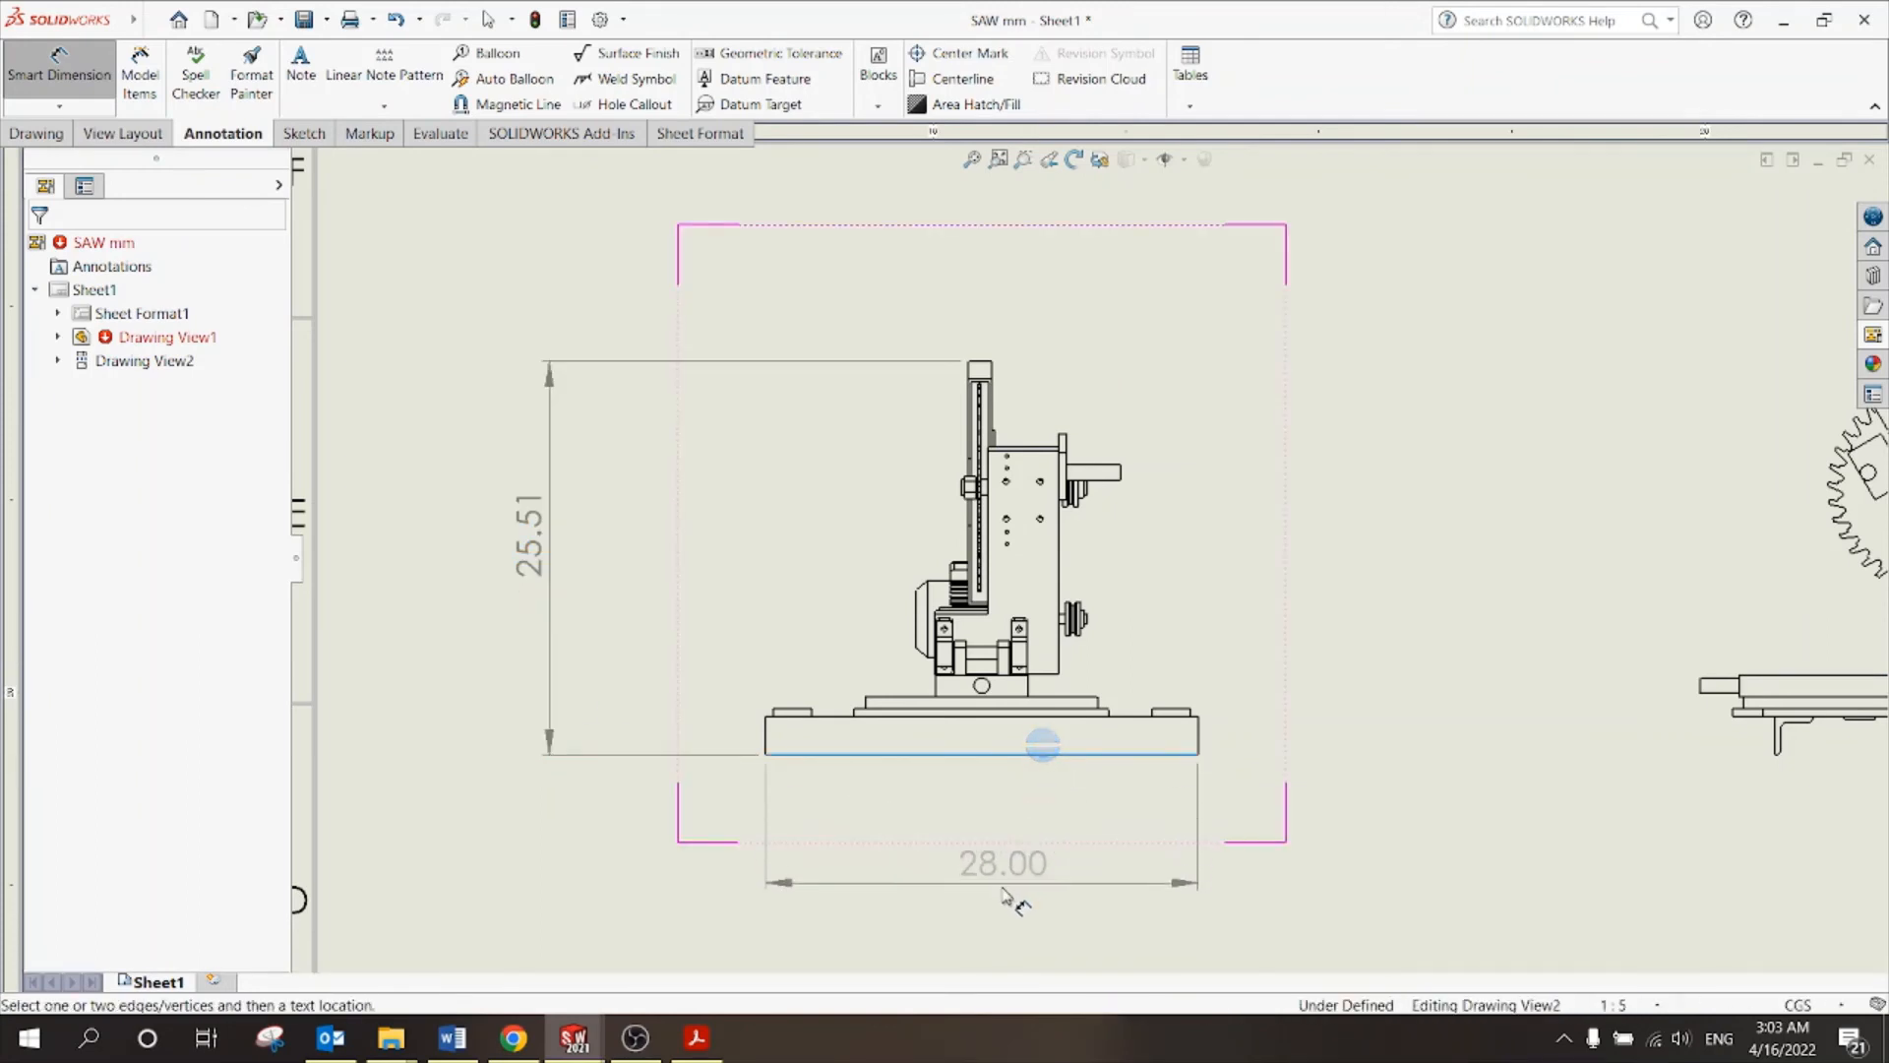
pyautogui.click(1001, 907)
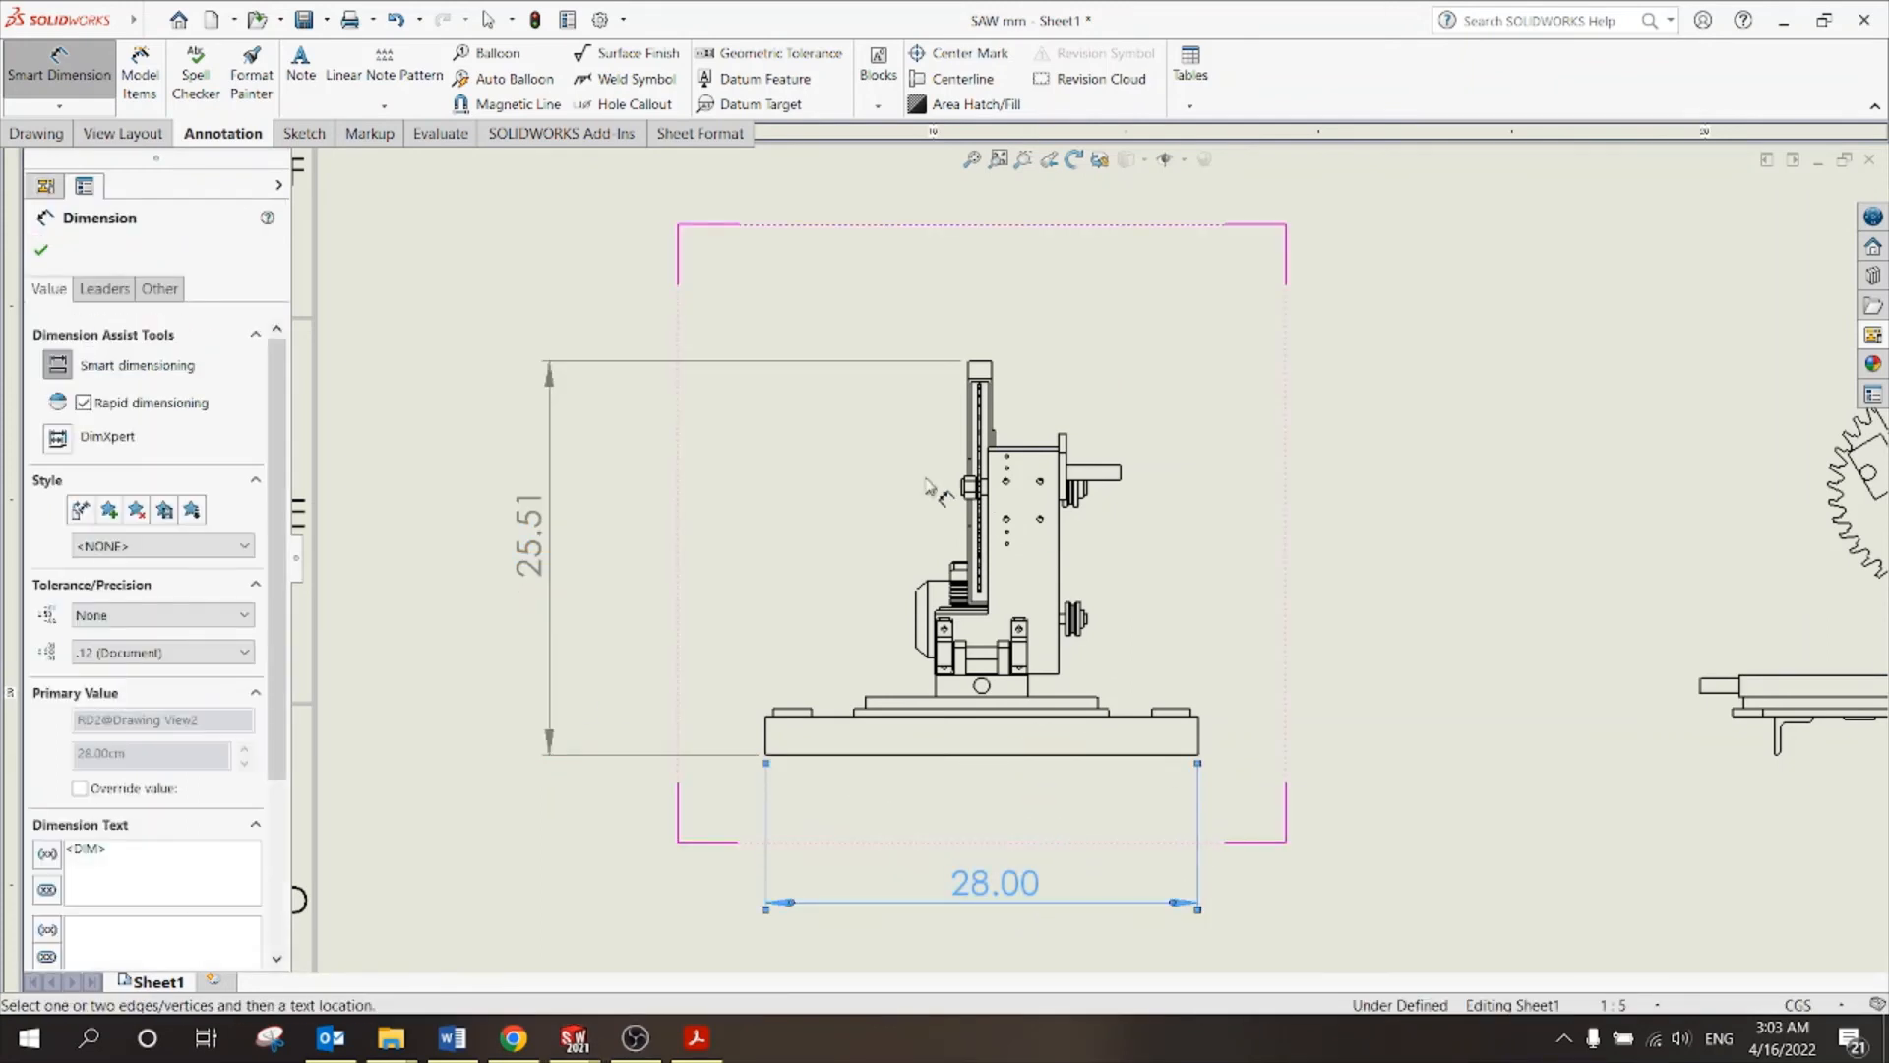
pyautogui.press('f')
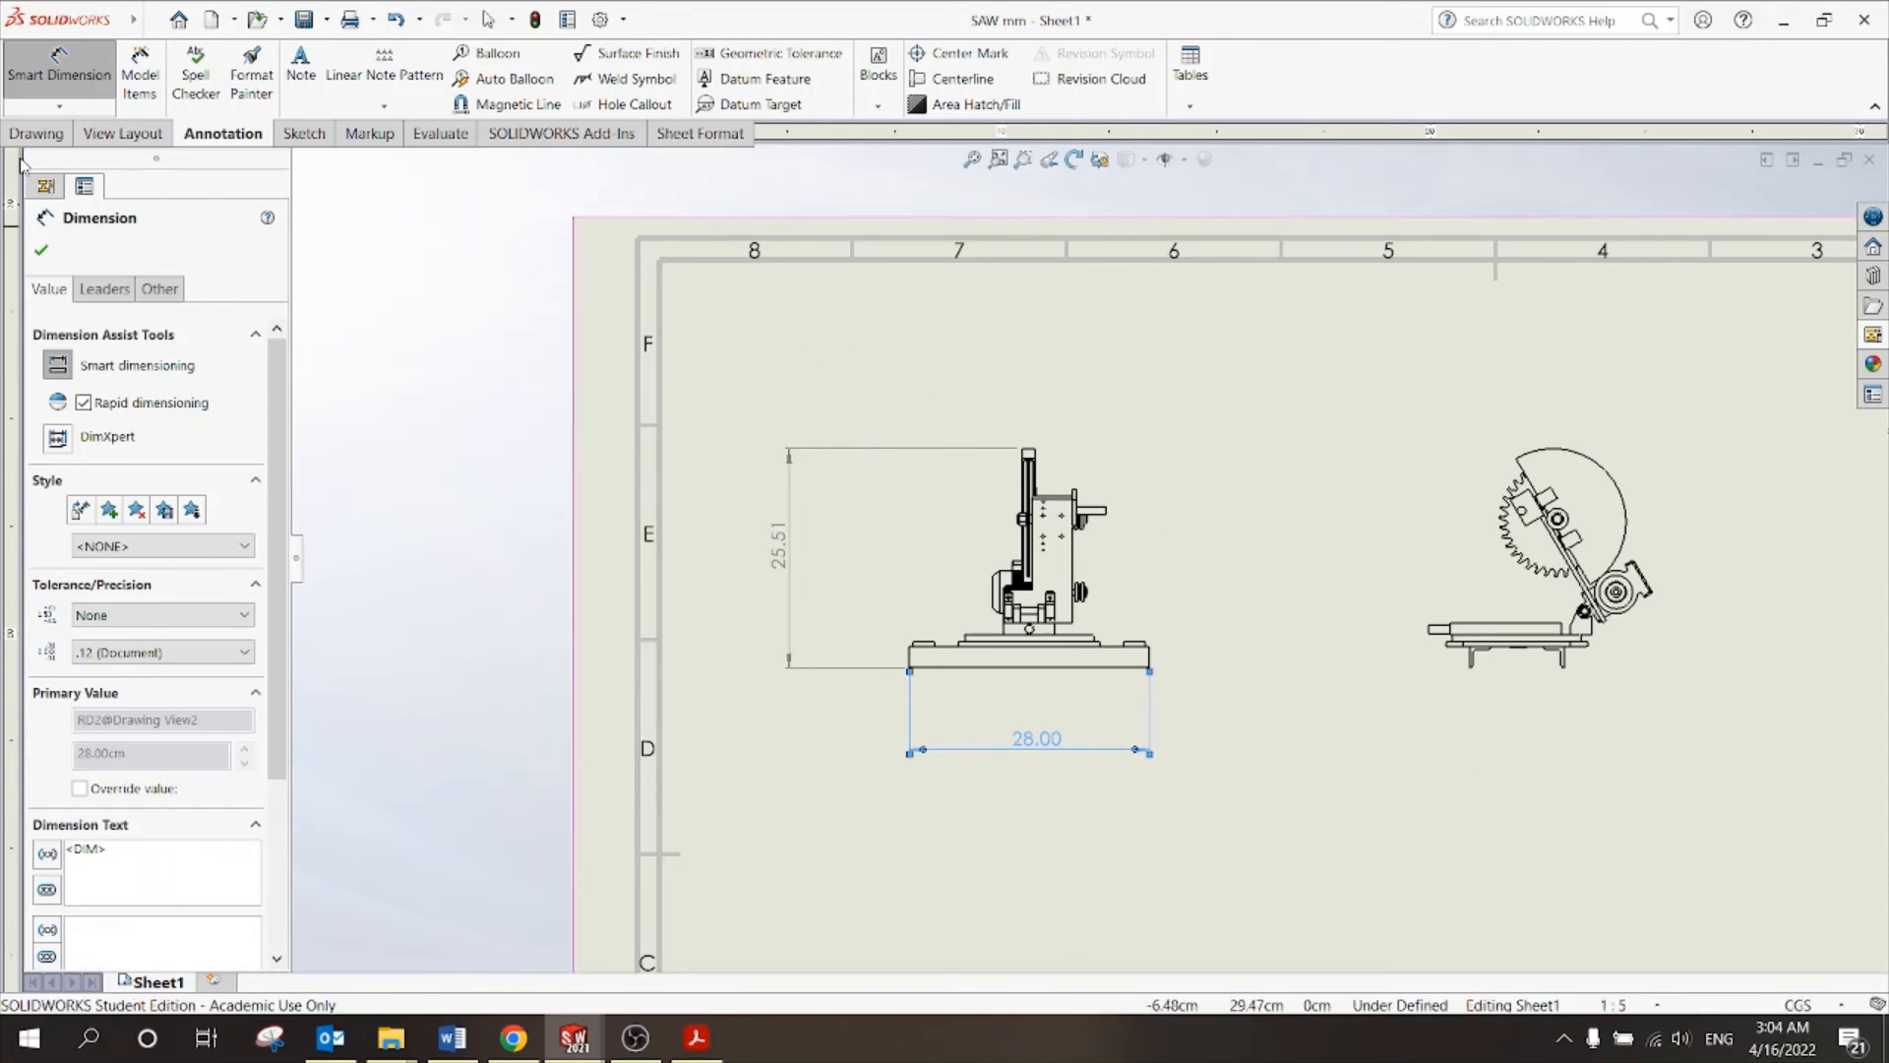
# Dimension the Right view's overall length from the front handle's end to the motor mount's outermost corner, below the view.
pyautogui.scroll(-3, 1574, 615)
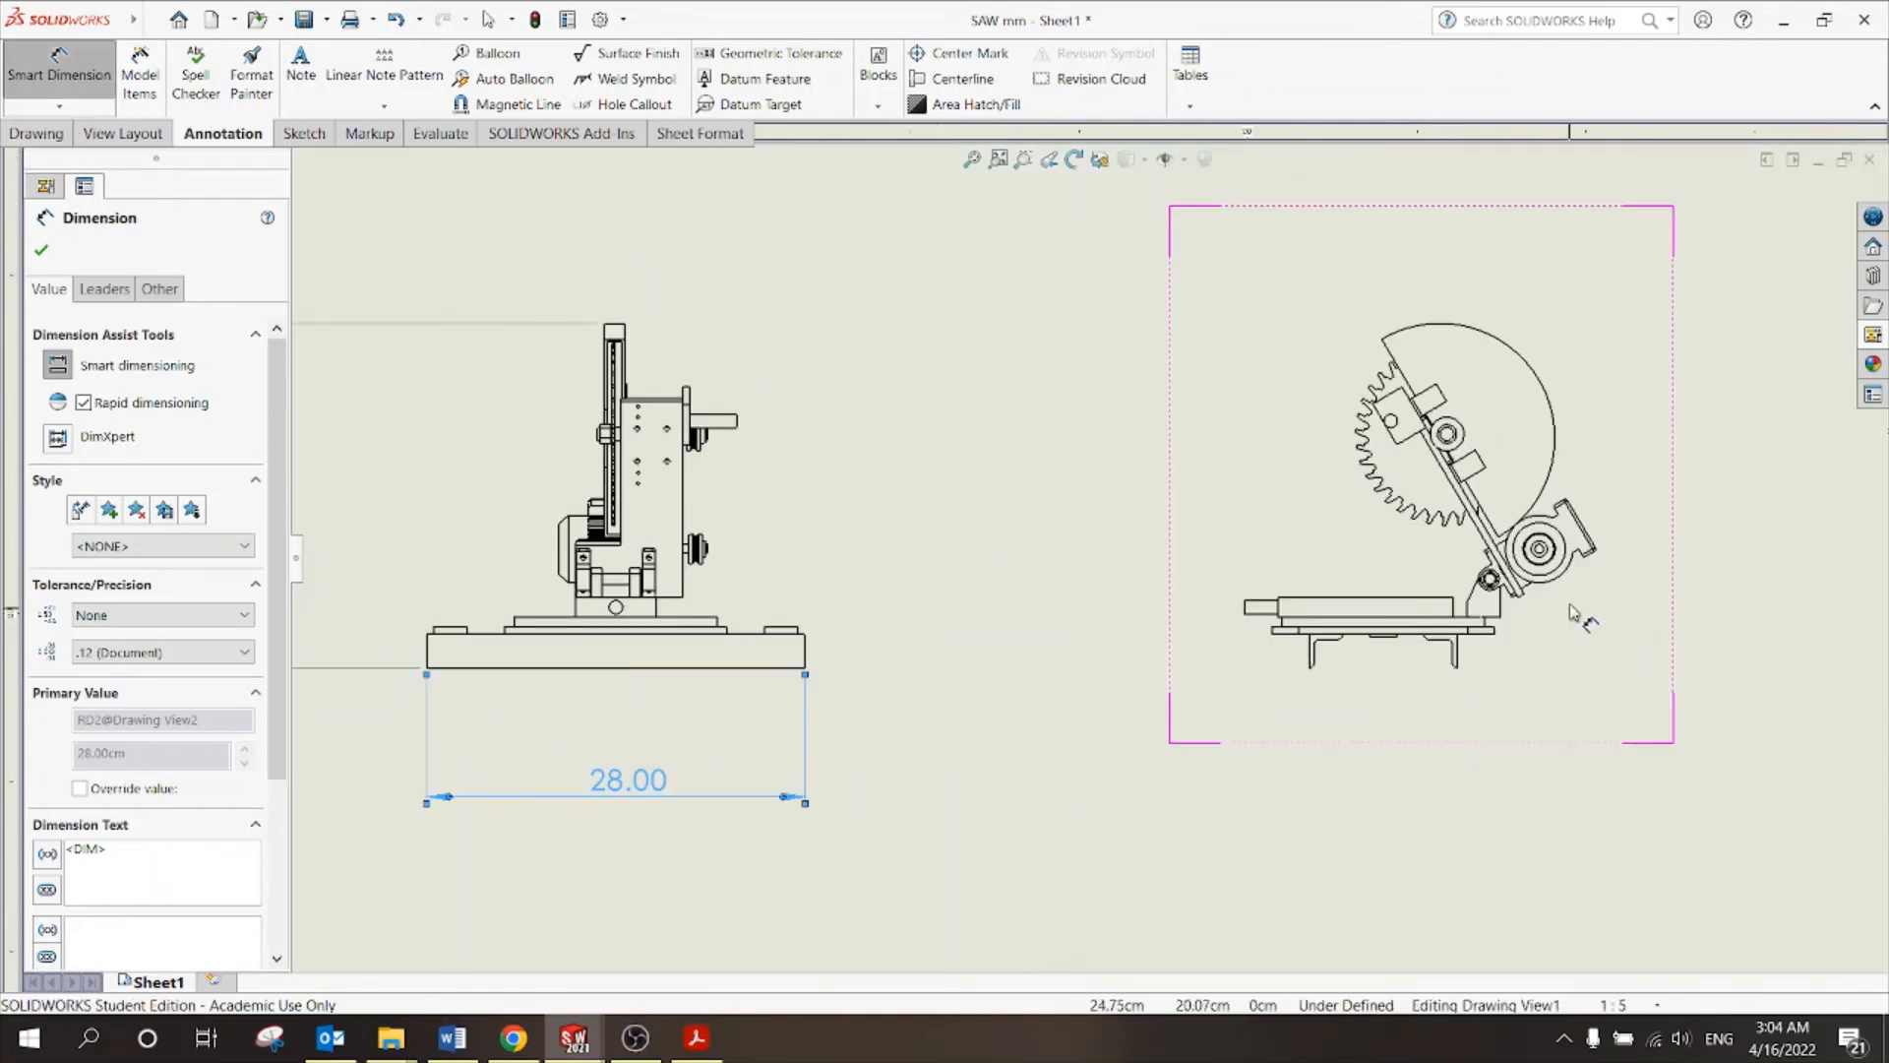
pyautogui.click(1595, 547)
pyautogui.click(1245, 610)
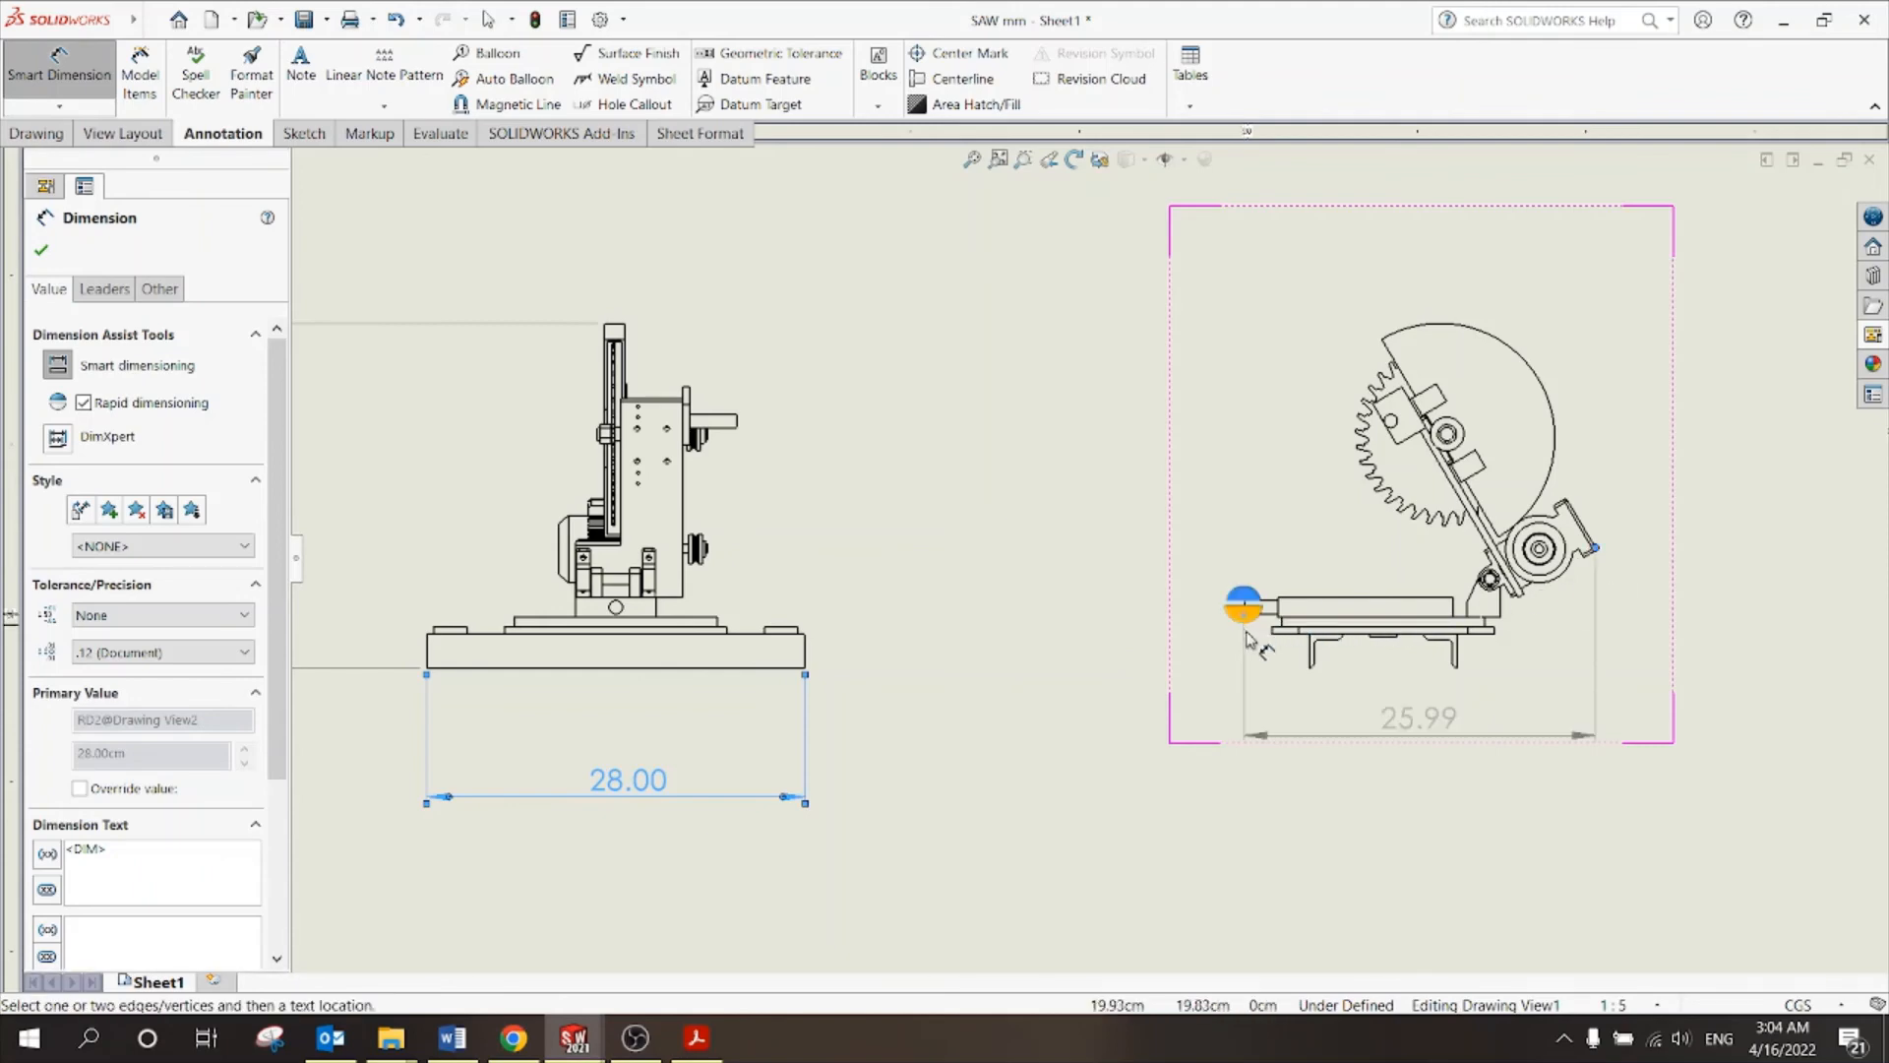
pyautogui.click(1458, 858)
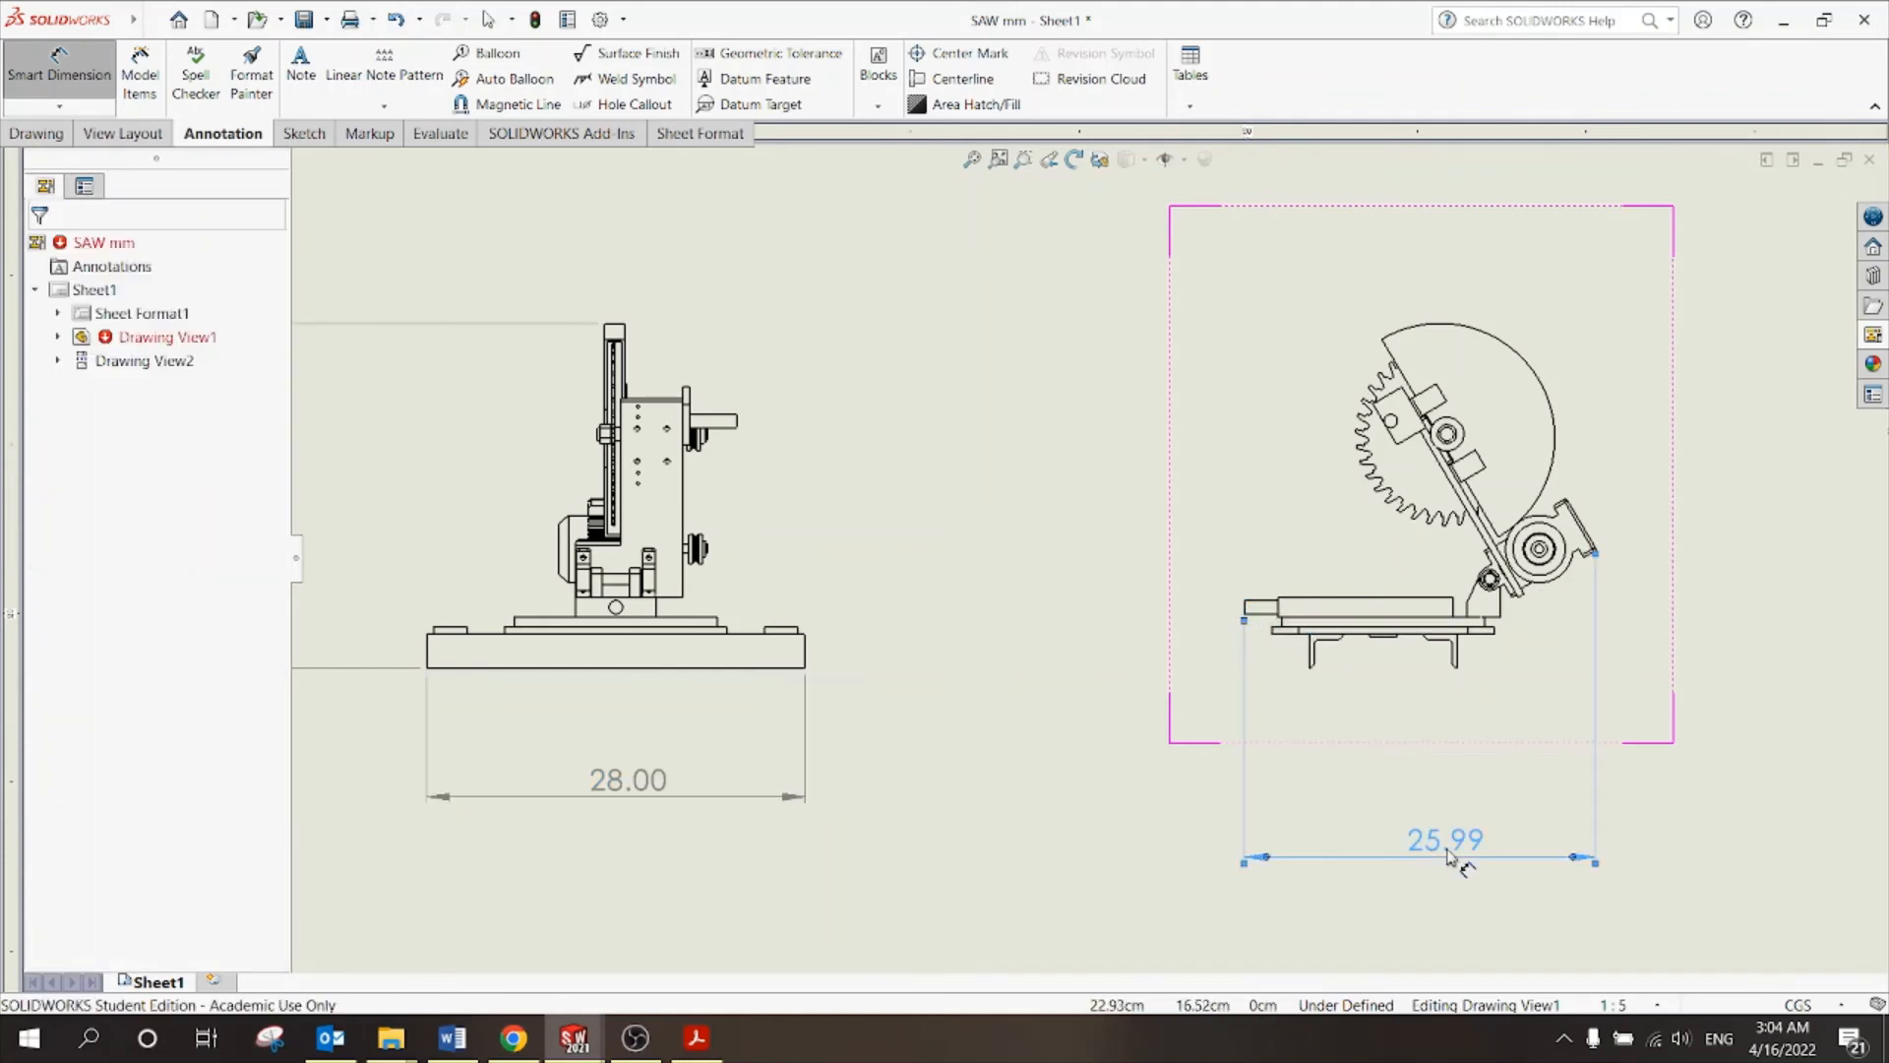
# Finish dimensioning and move both assembly views closer together toward the left edge of the sheet.
pyautogui.scroll(4, 1133, 722)
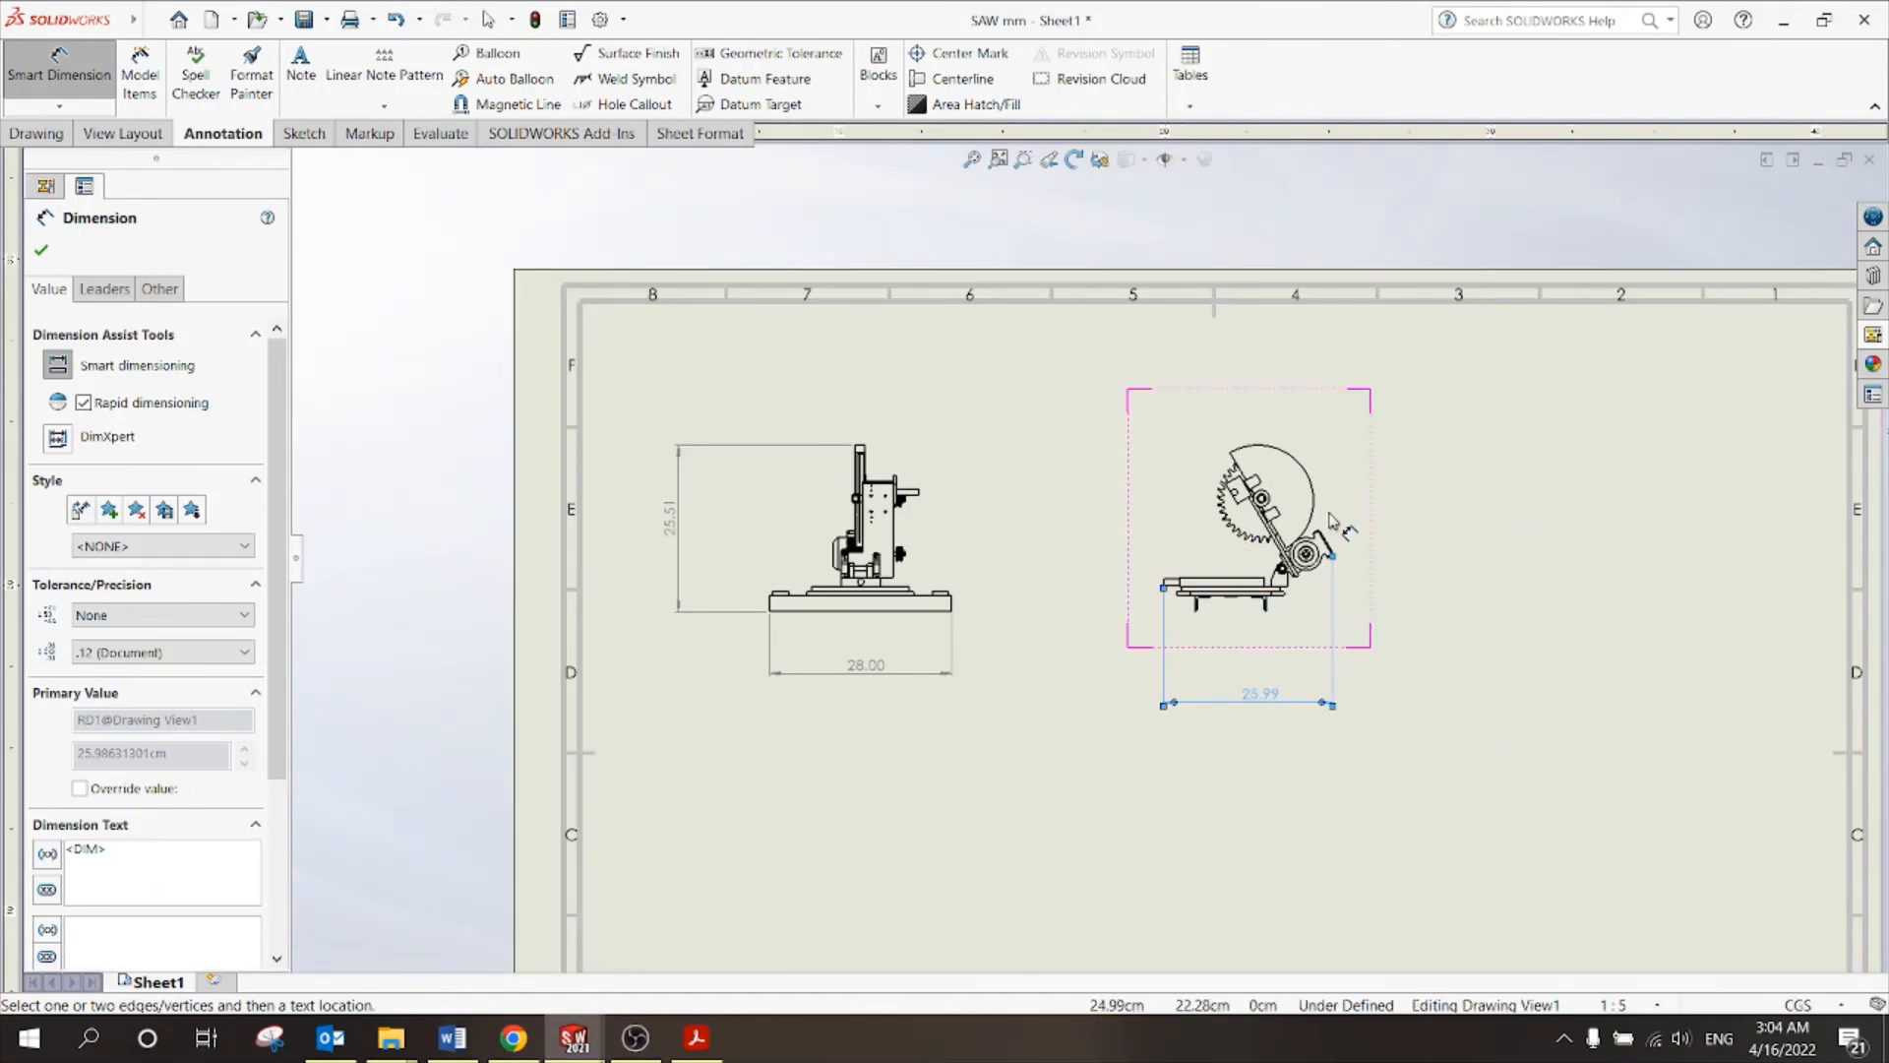
pyautogui.scroll(-1, 1331, 522)
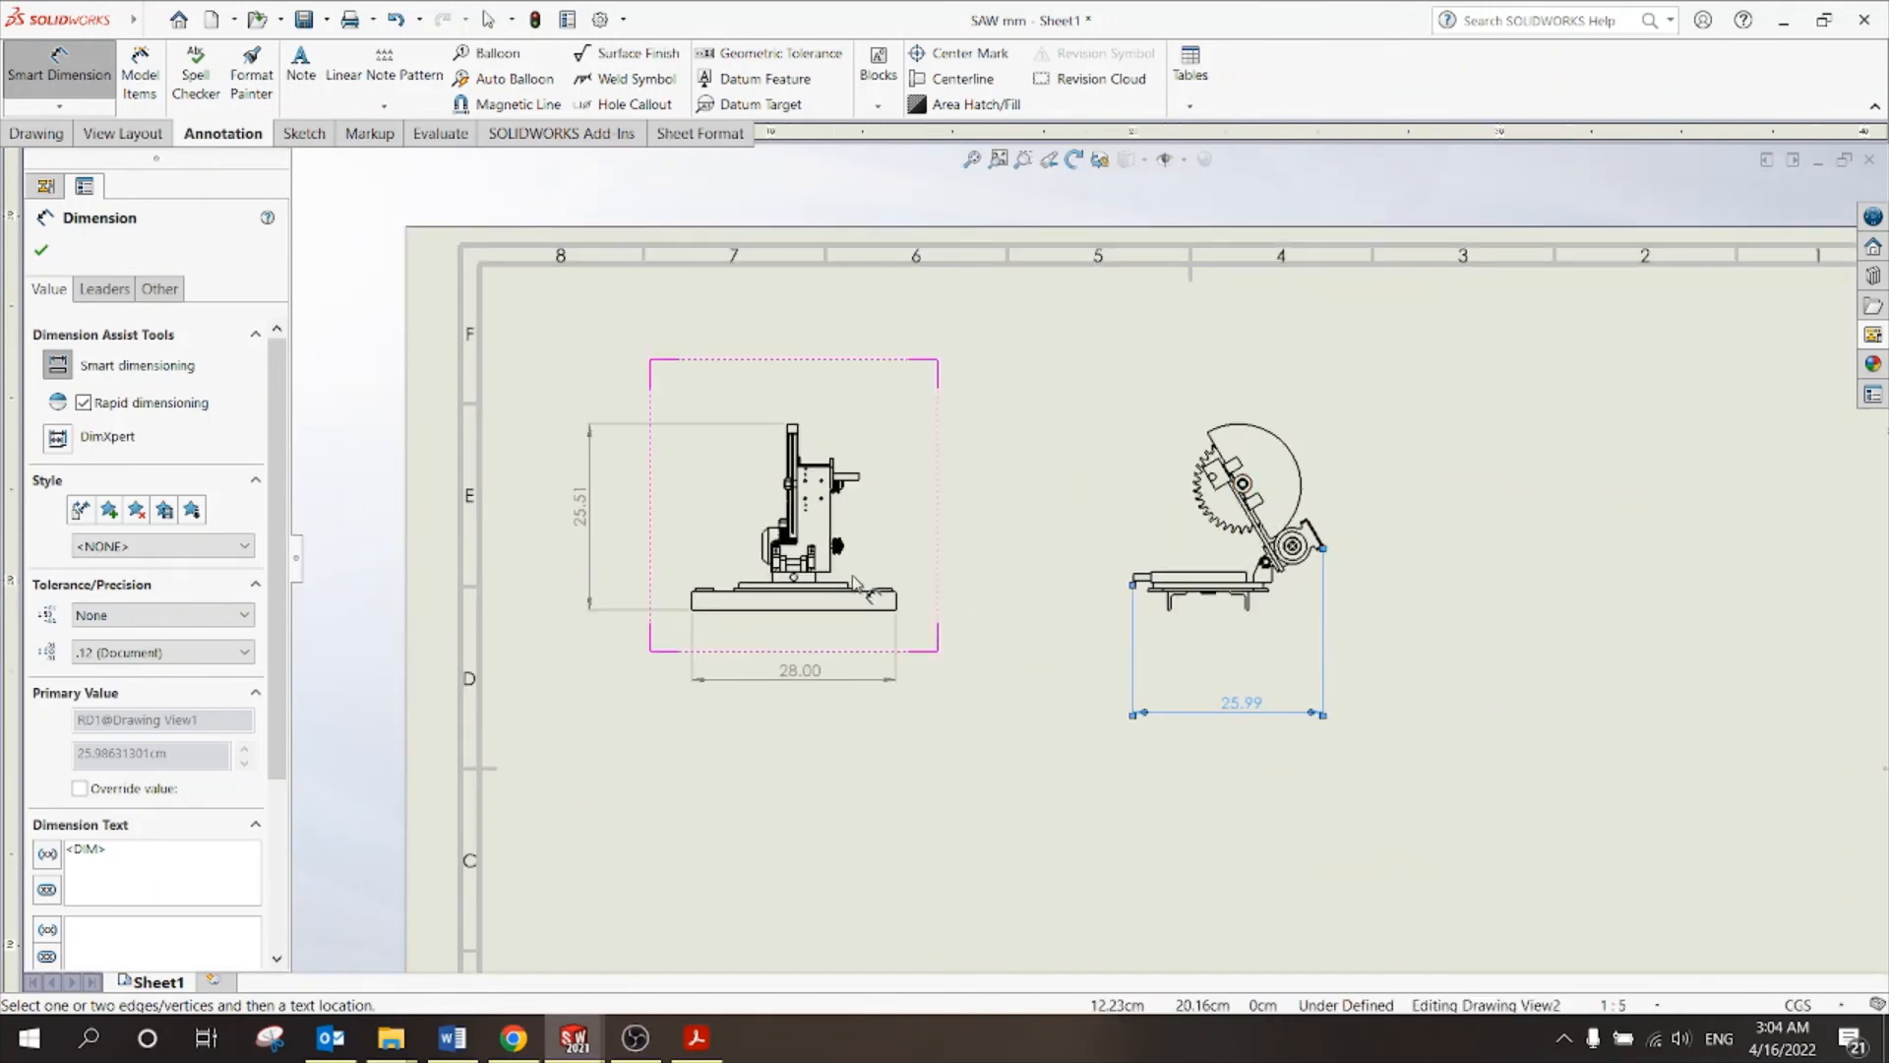
pyautogui.scroll(1, 862, 682)
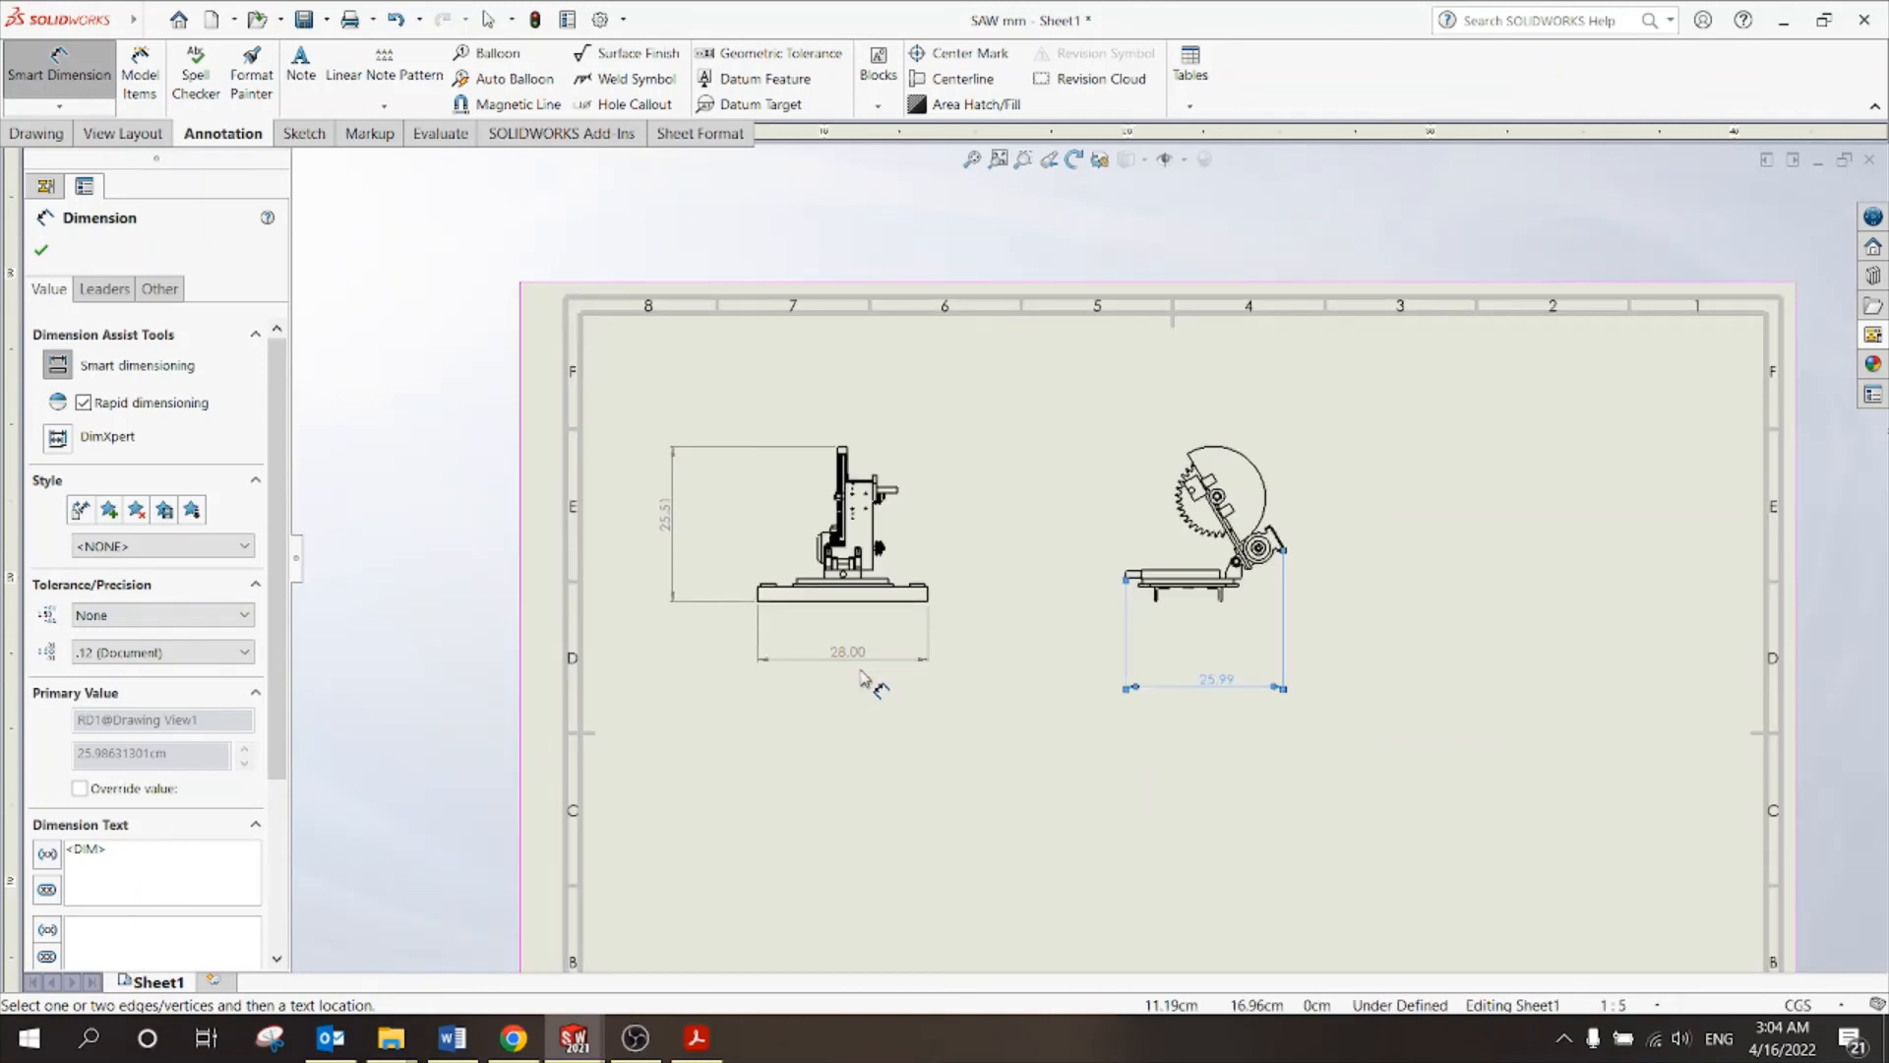
pyautogui.scroll(3, 862, 679)
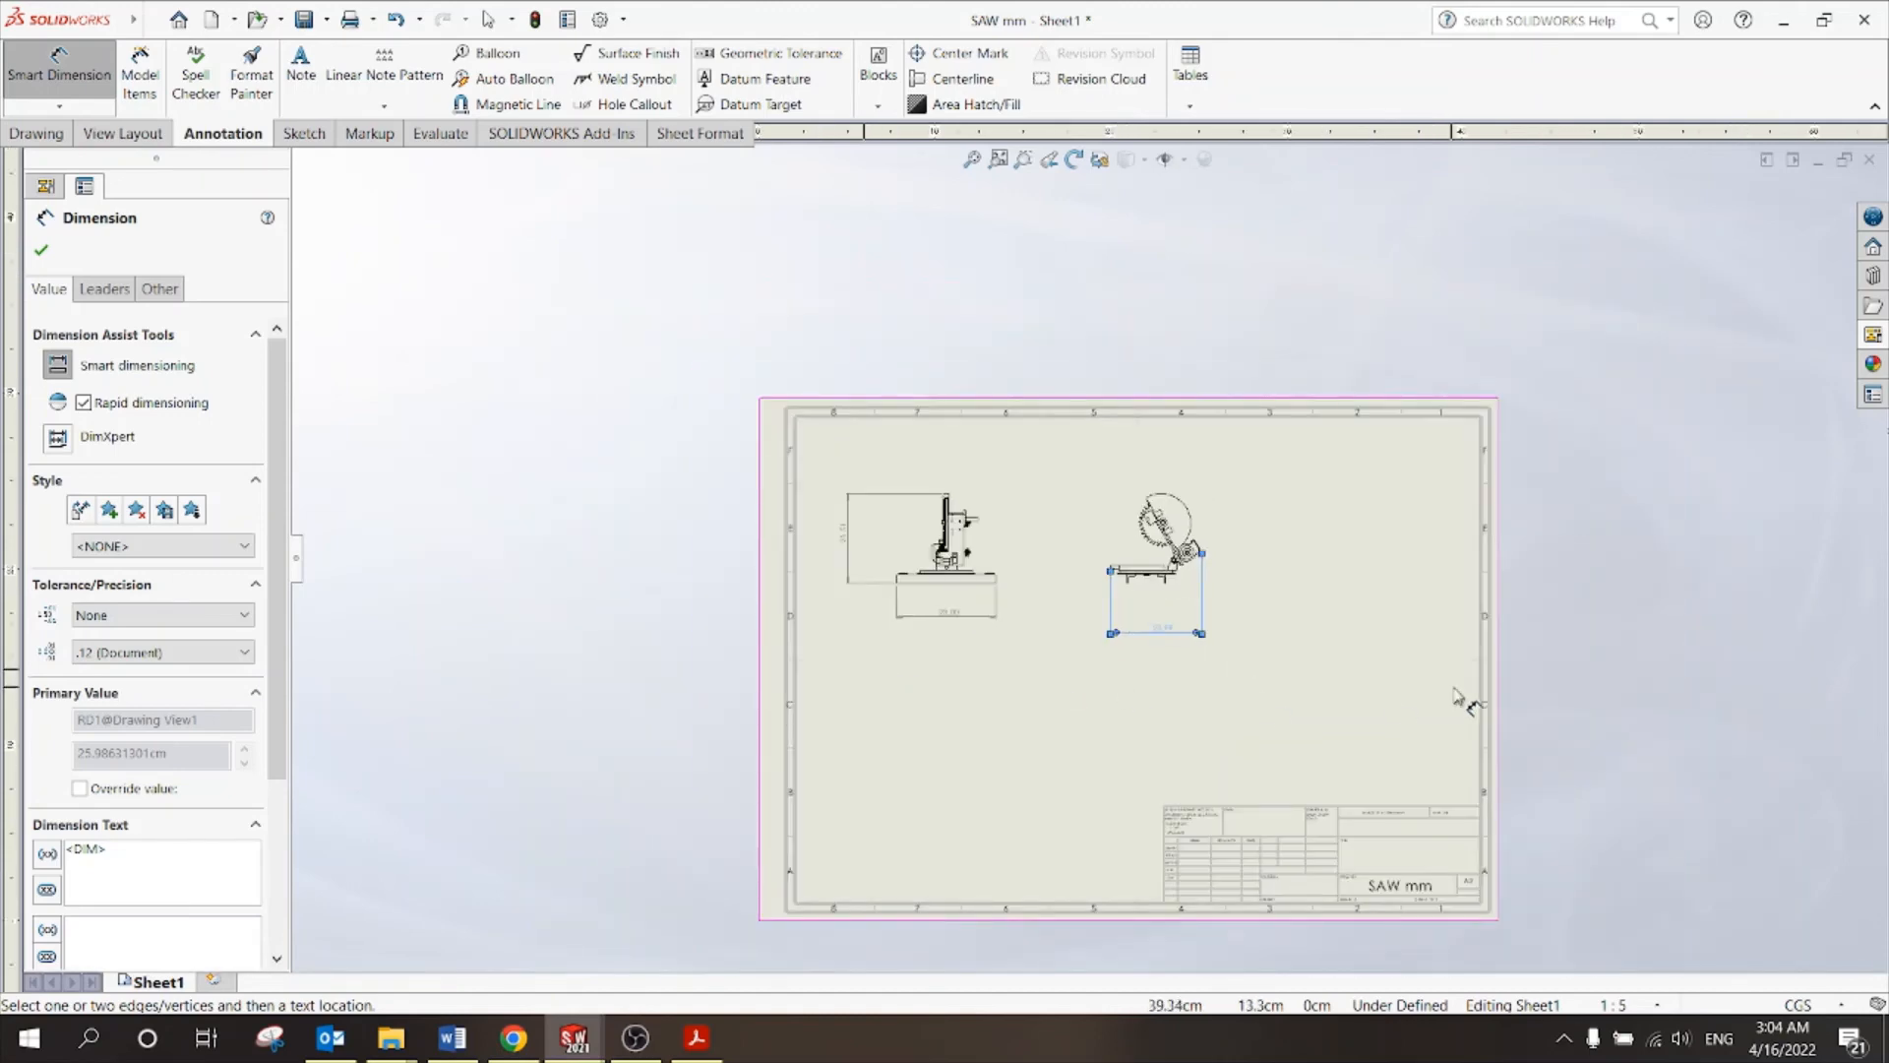
pyautogui.press('Escape')
pyautogui.scroll(-2, 1426, 641)
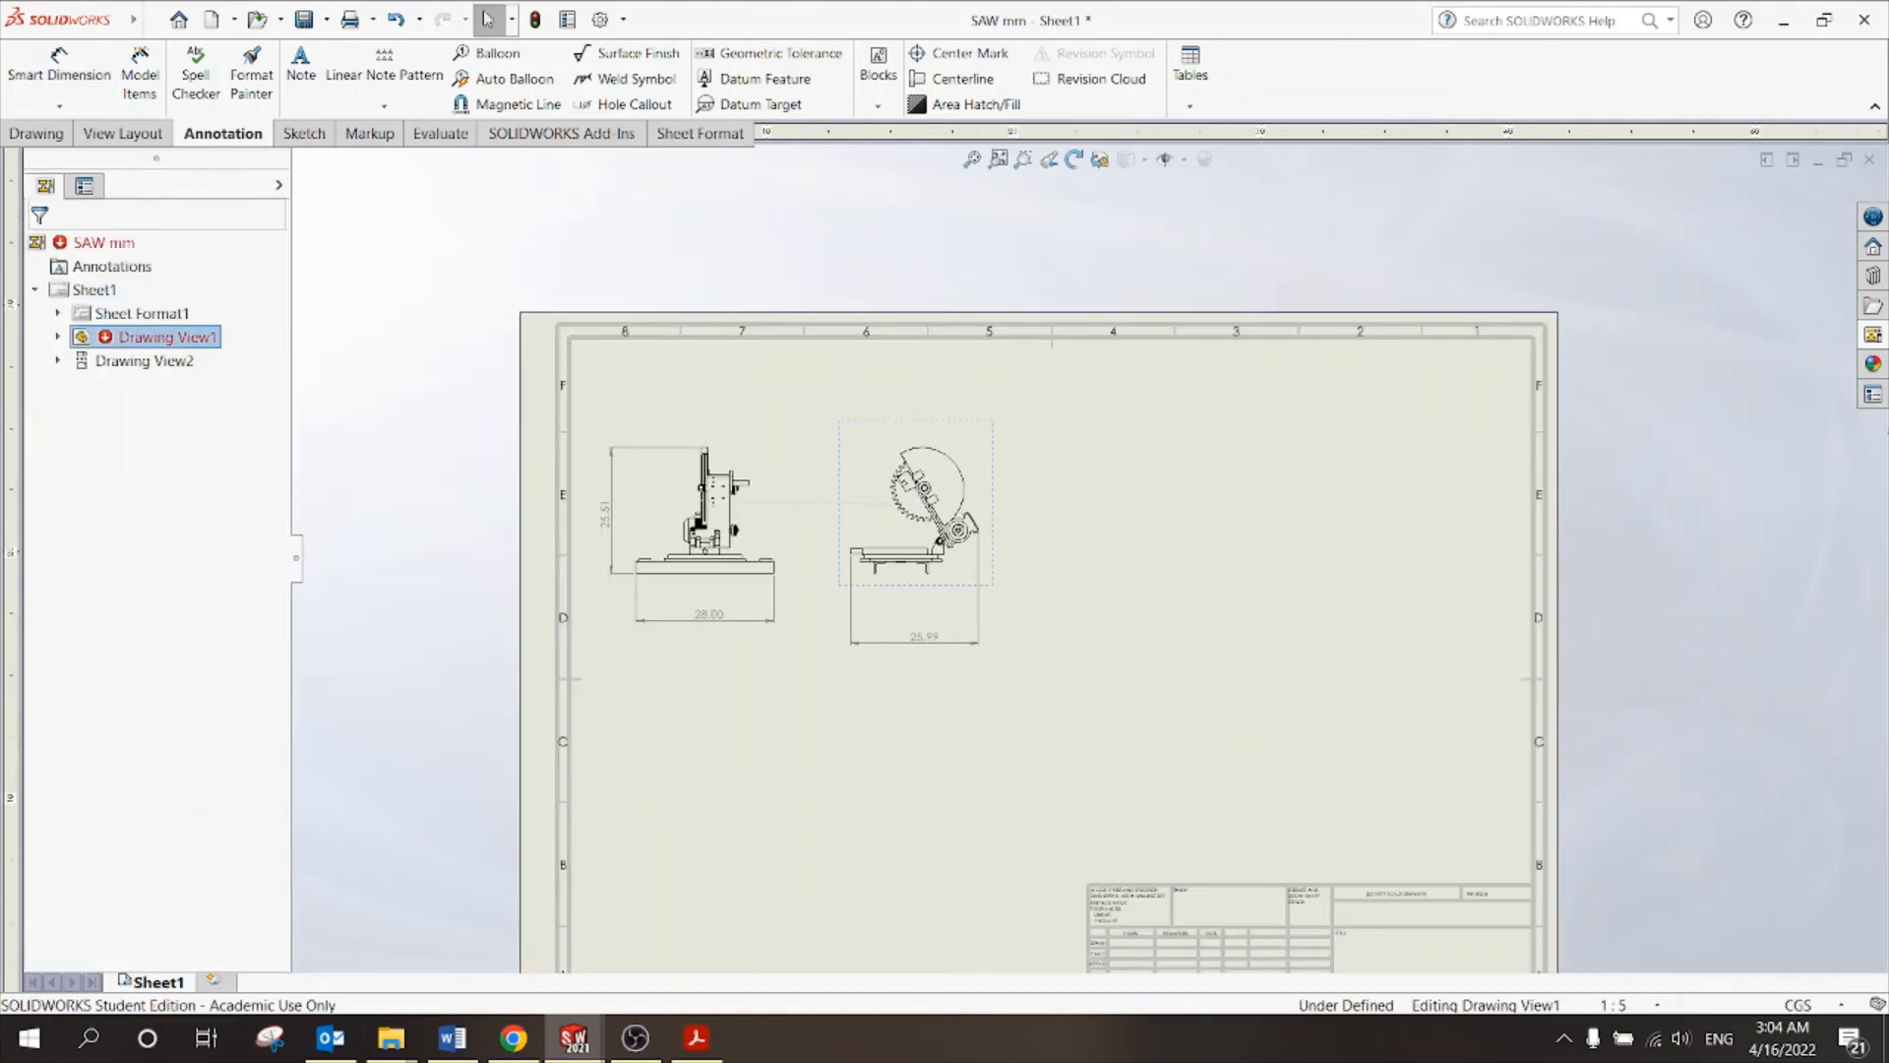
# Insert the Isometric Exploded view of the SAW mm assembly in the open area beside the two dimensioned views.
pyautogui.click(1682, 524)
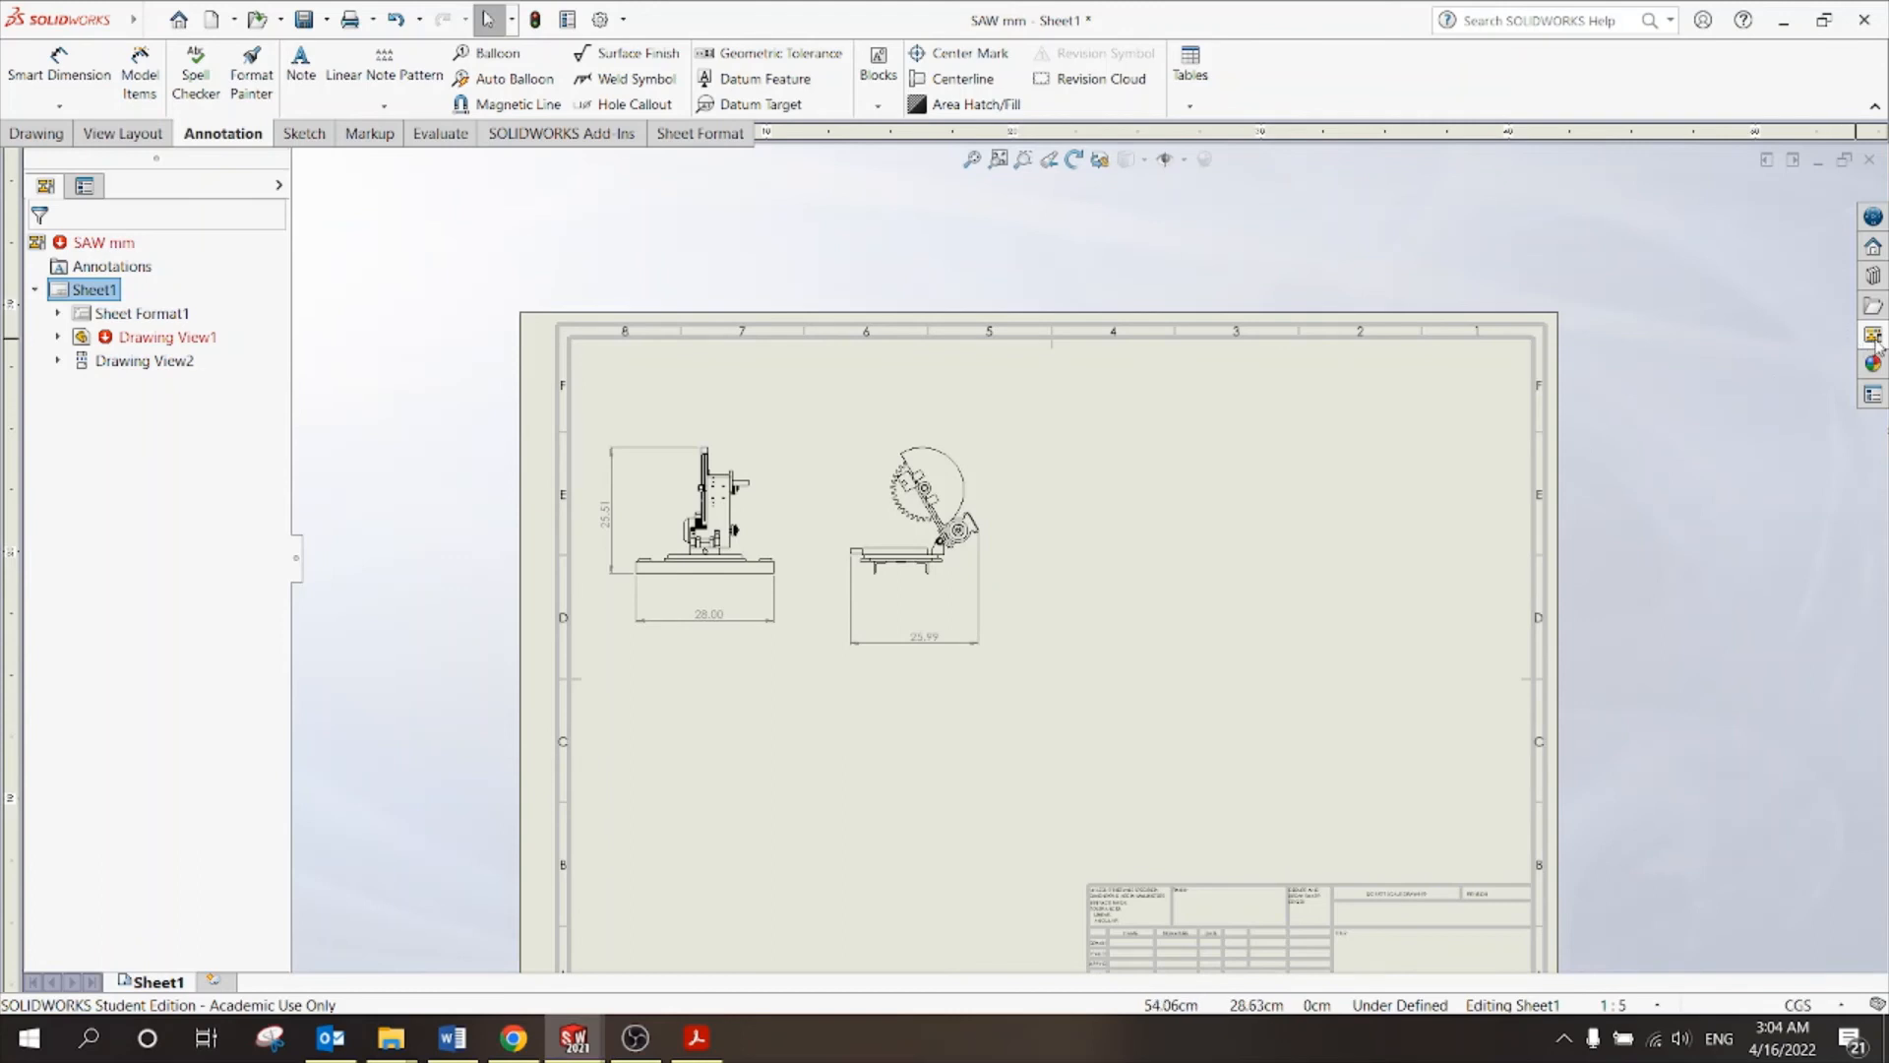
pyautogui.click(1872, 336)
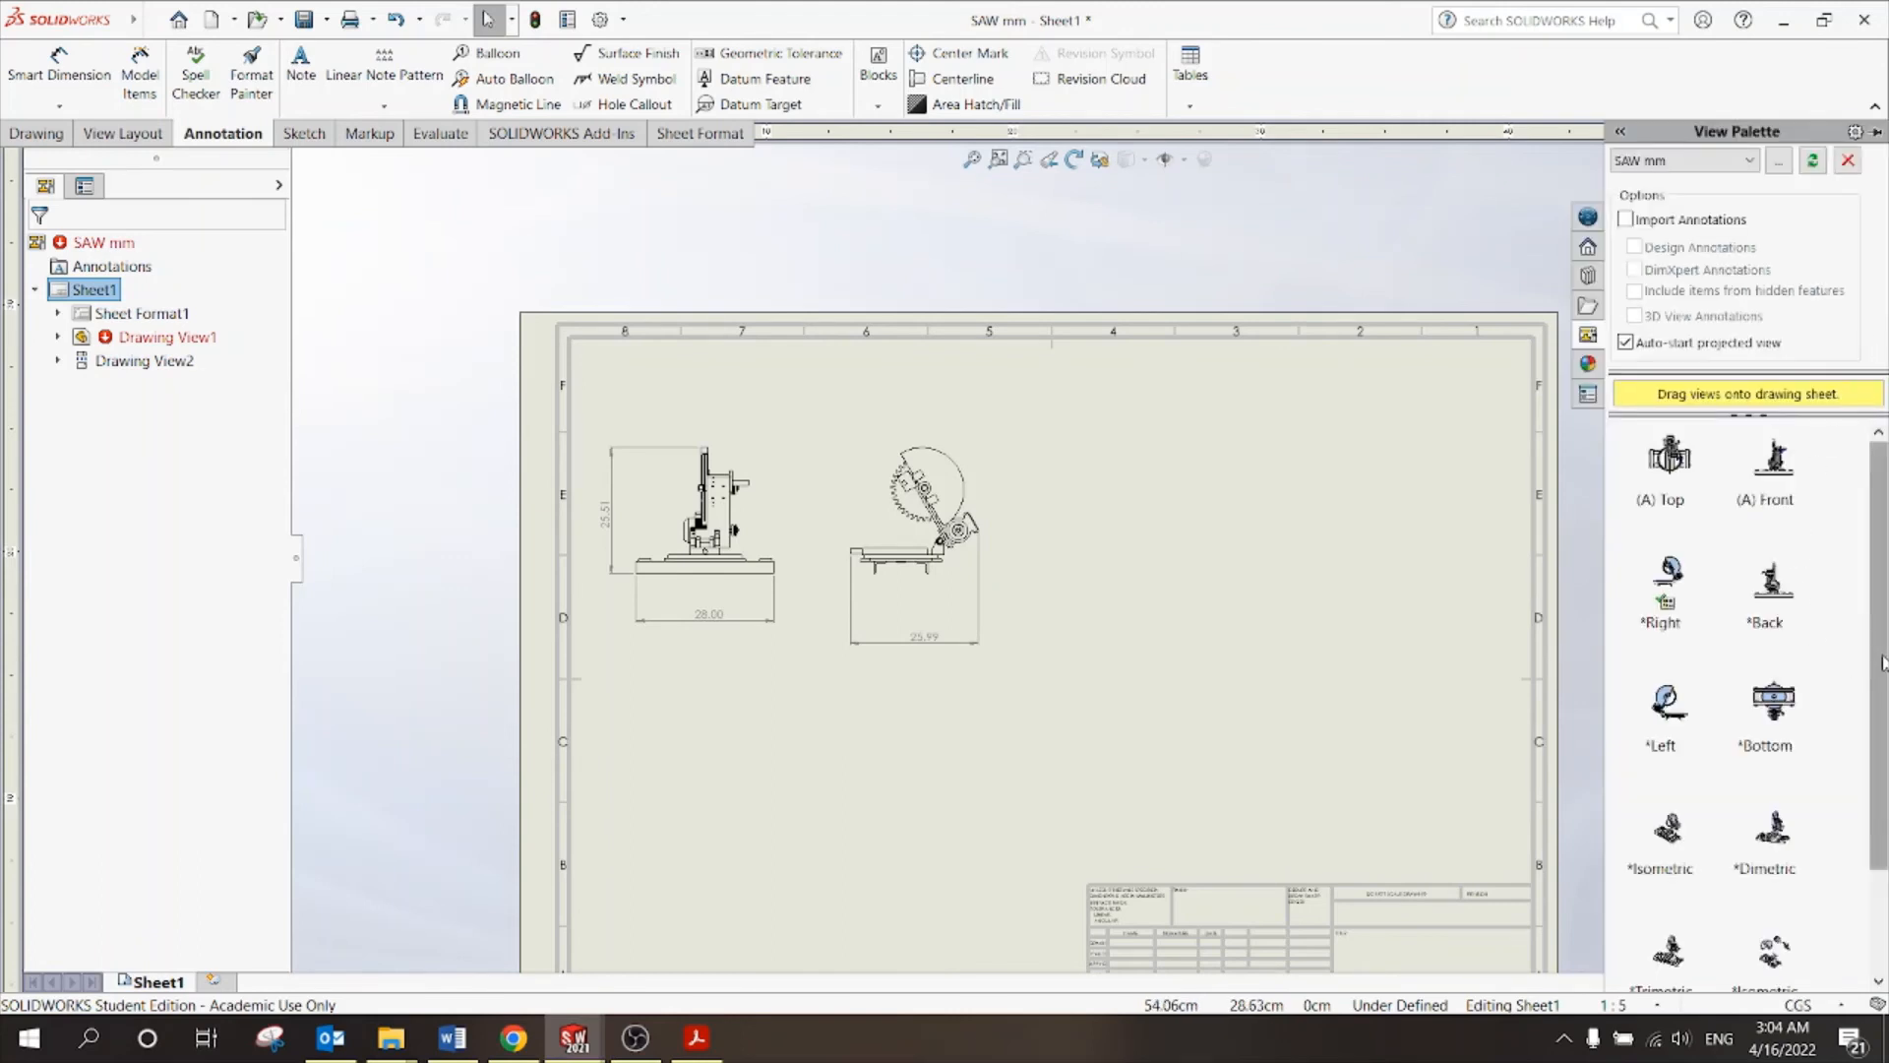
pyautogui.scroll(-3, 1883, 662)
pyautogui.click(1767, 854)
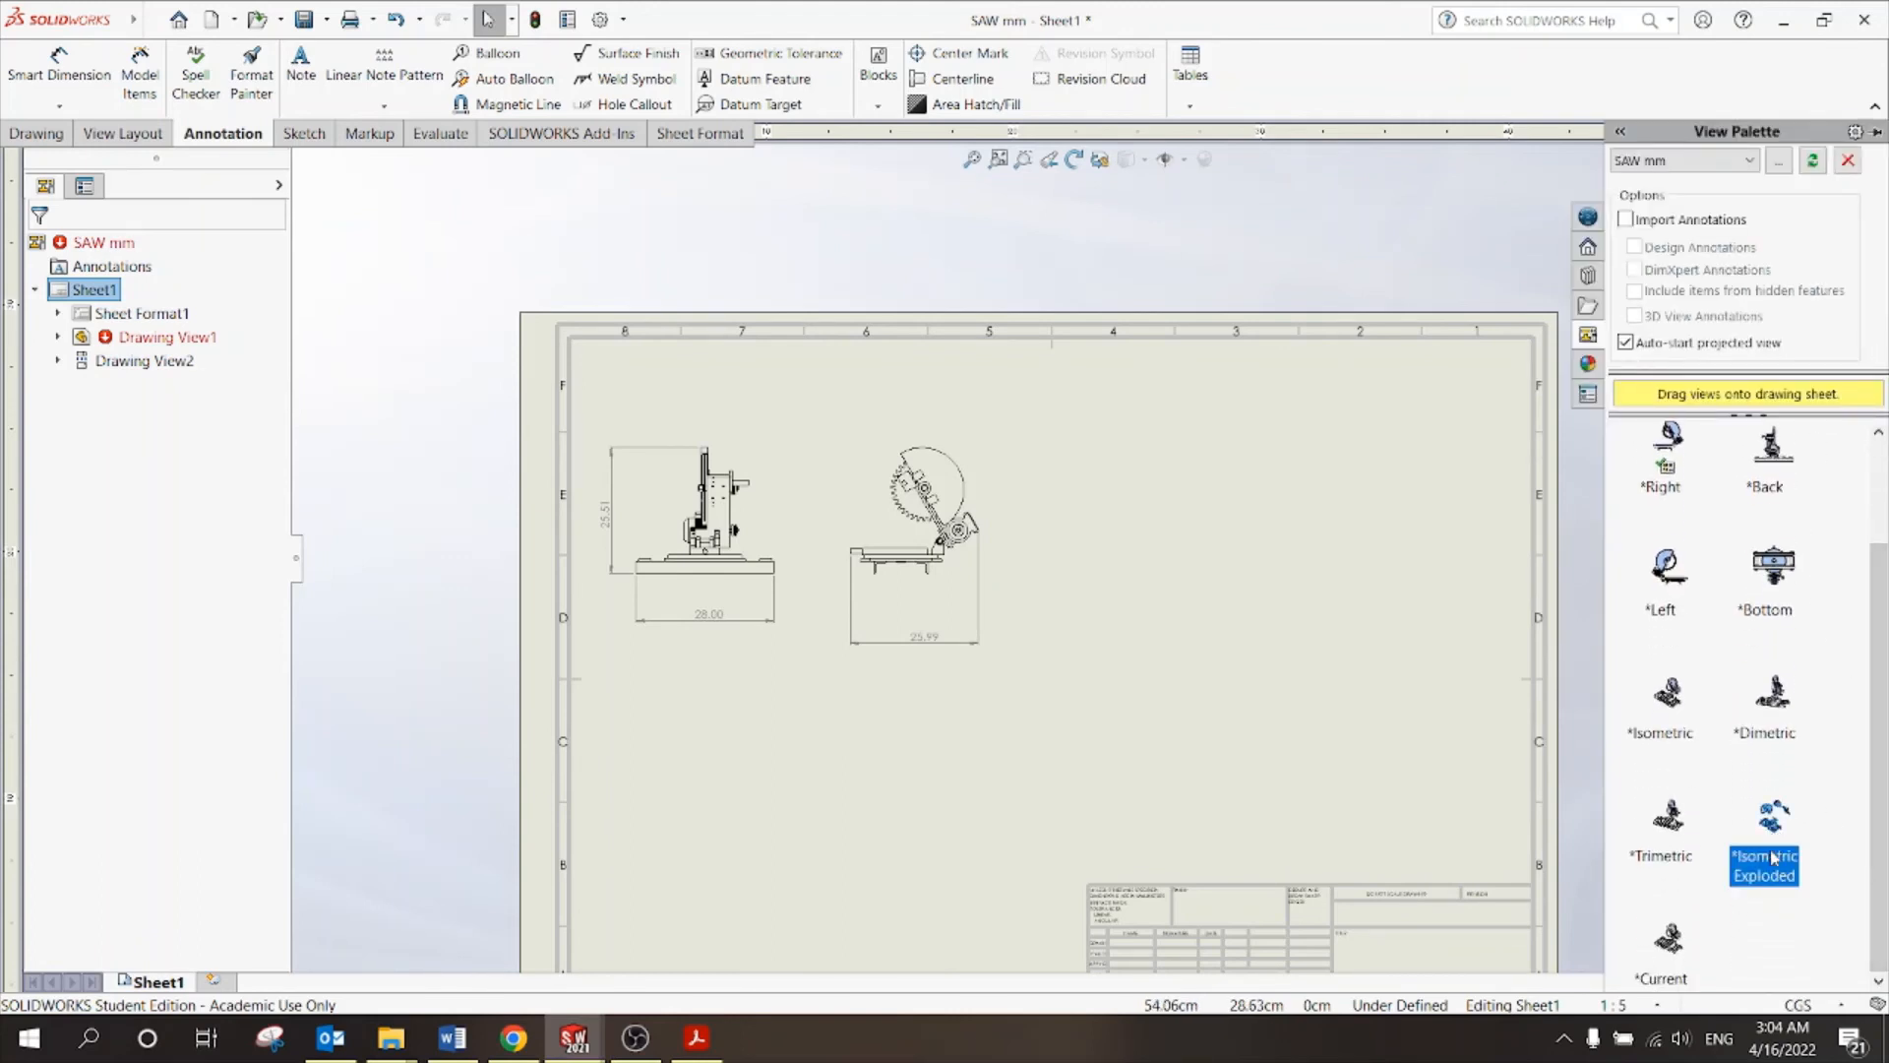
pyautogui.moveTo(1772, 836); pyautogui.dragTo(1221, 561)
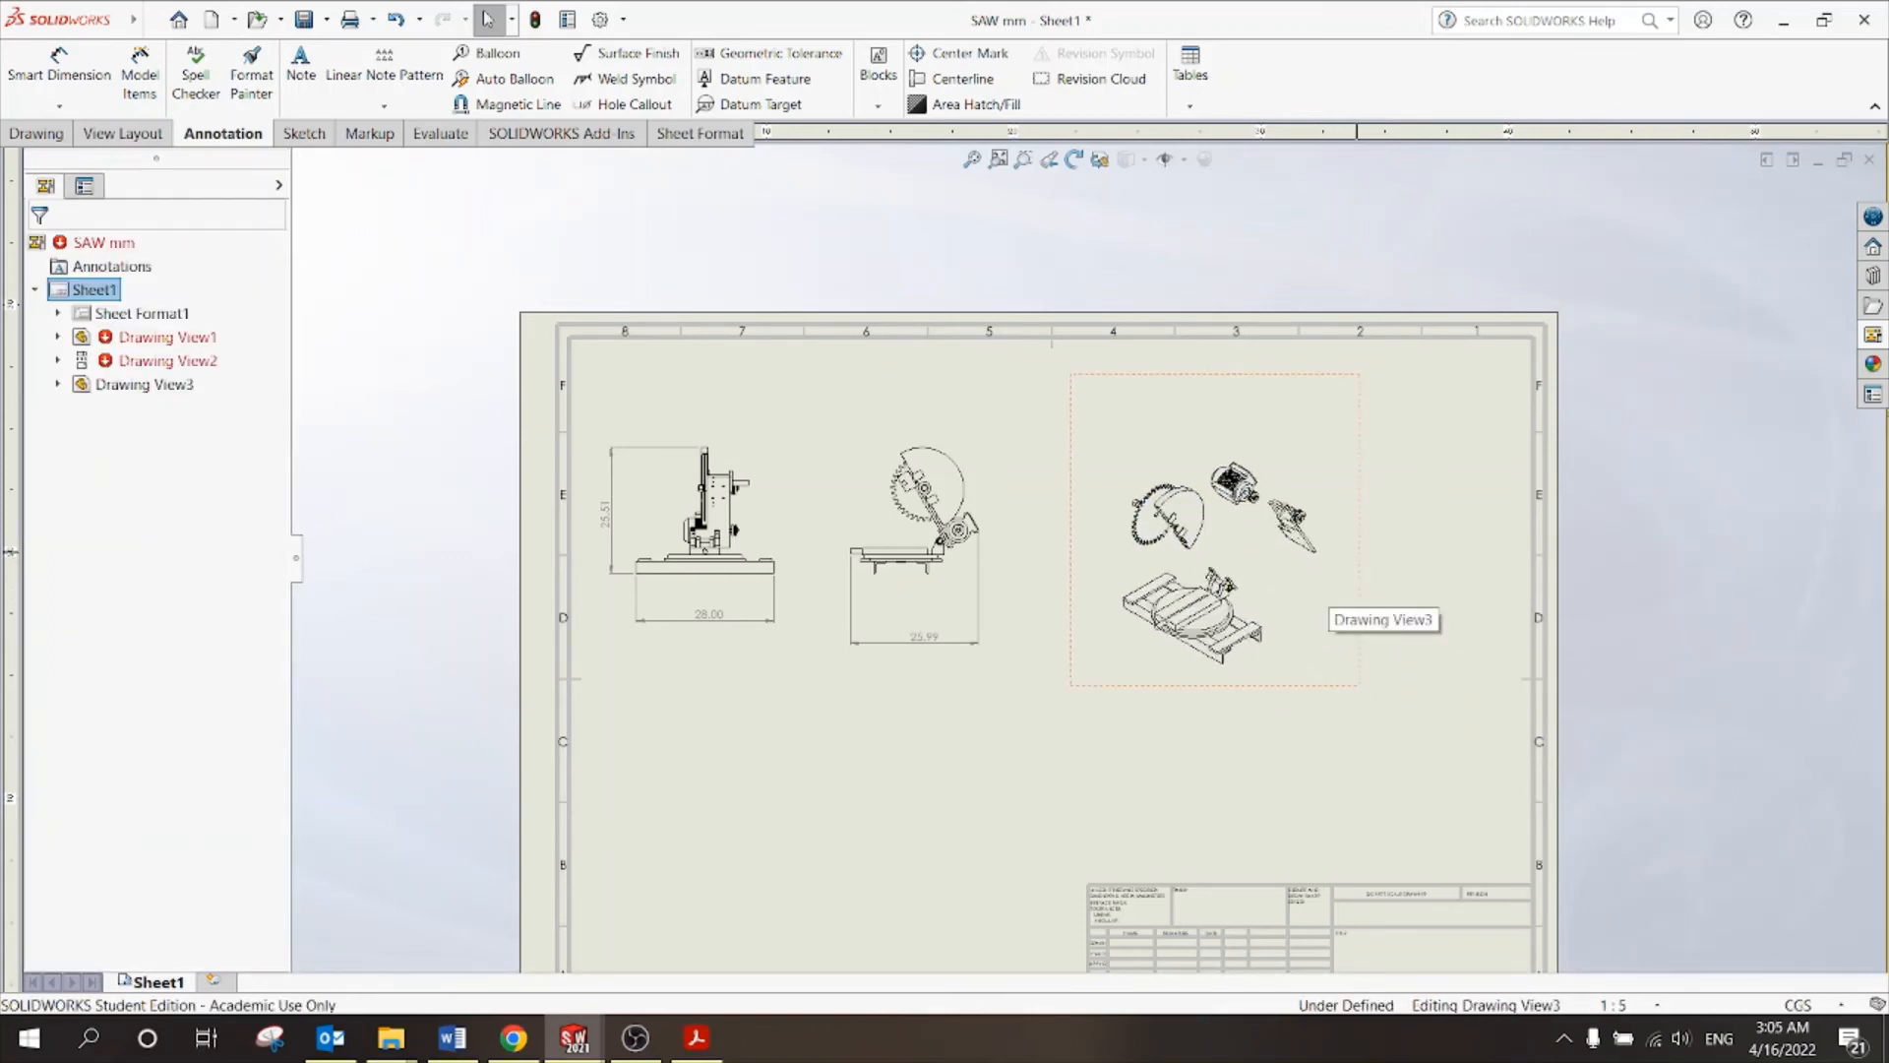
# Set the exploded view's display style to Shaded With Edges.
pyautogui.click(1319, 600)
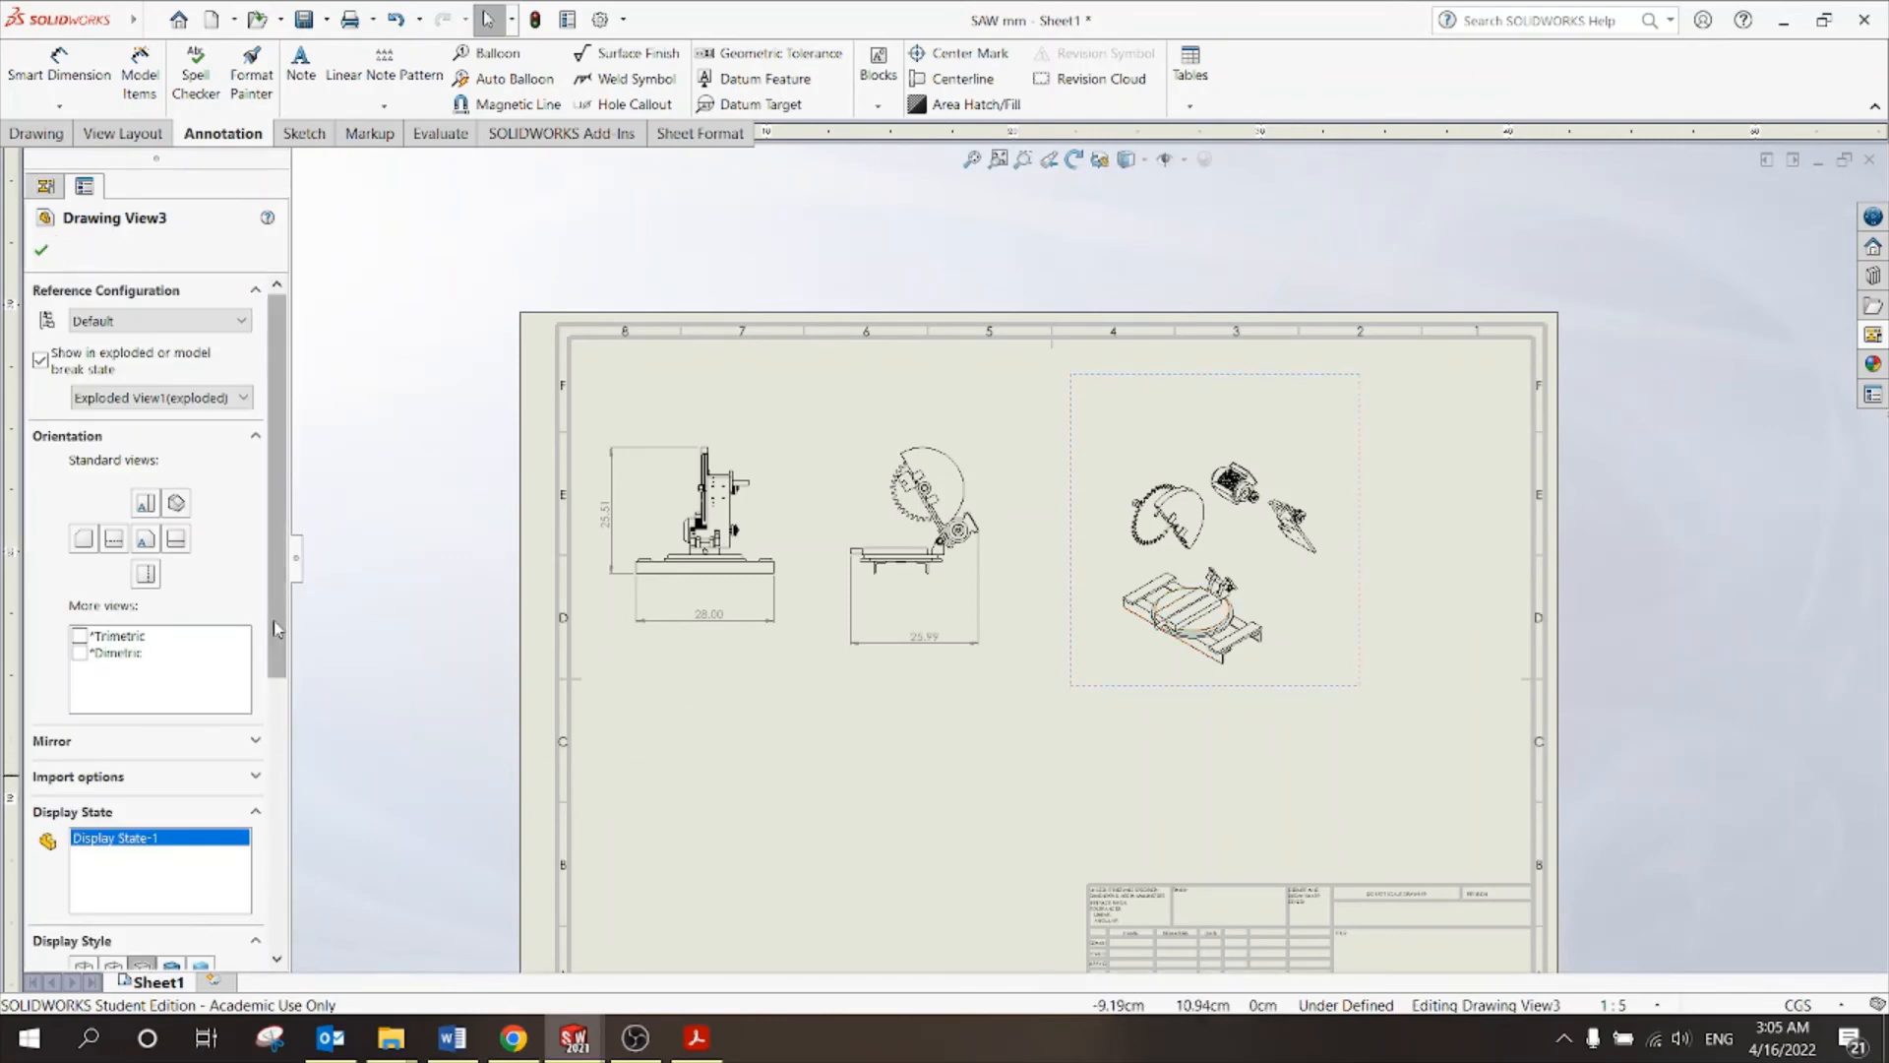
pyautogui.scroll(-3, 261, 665)
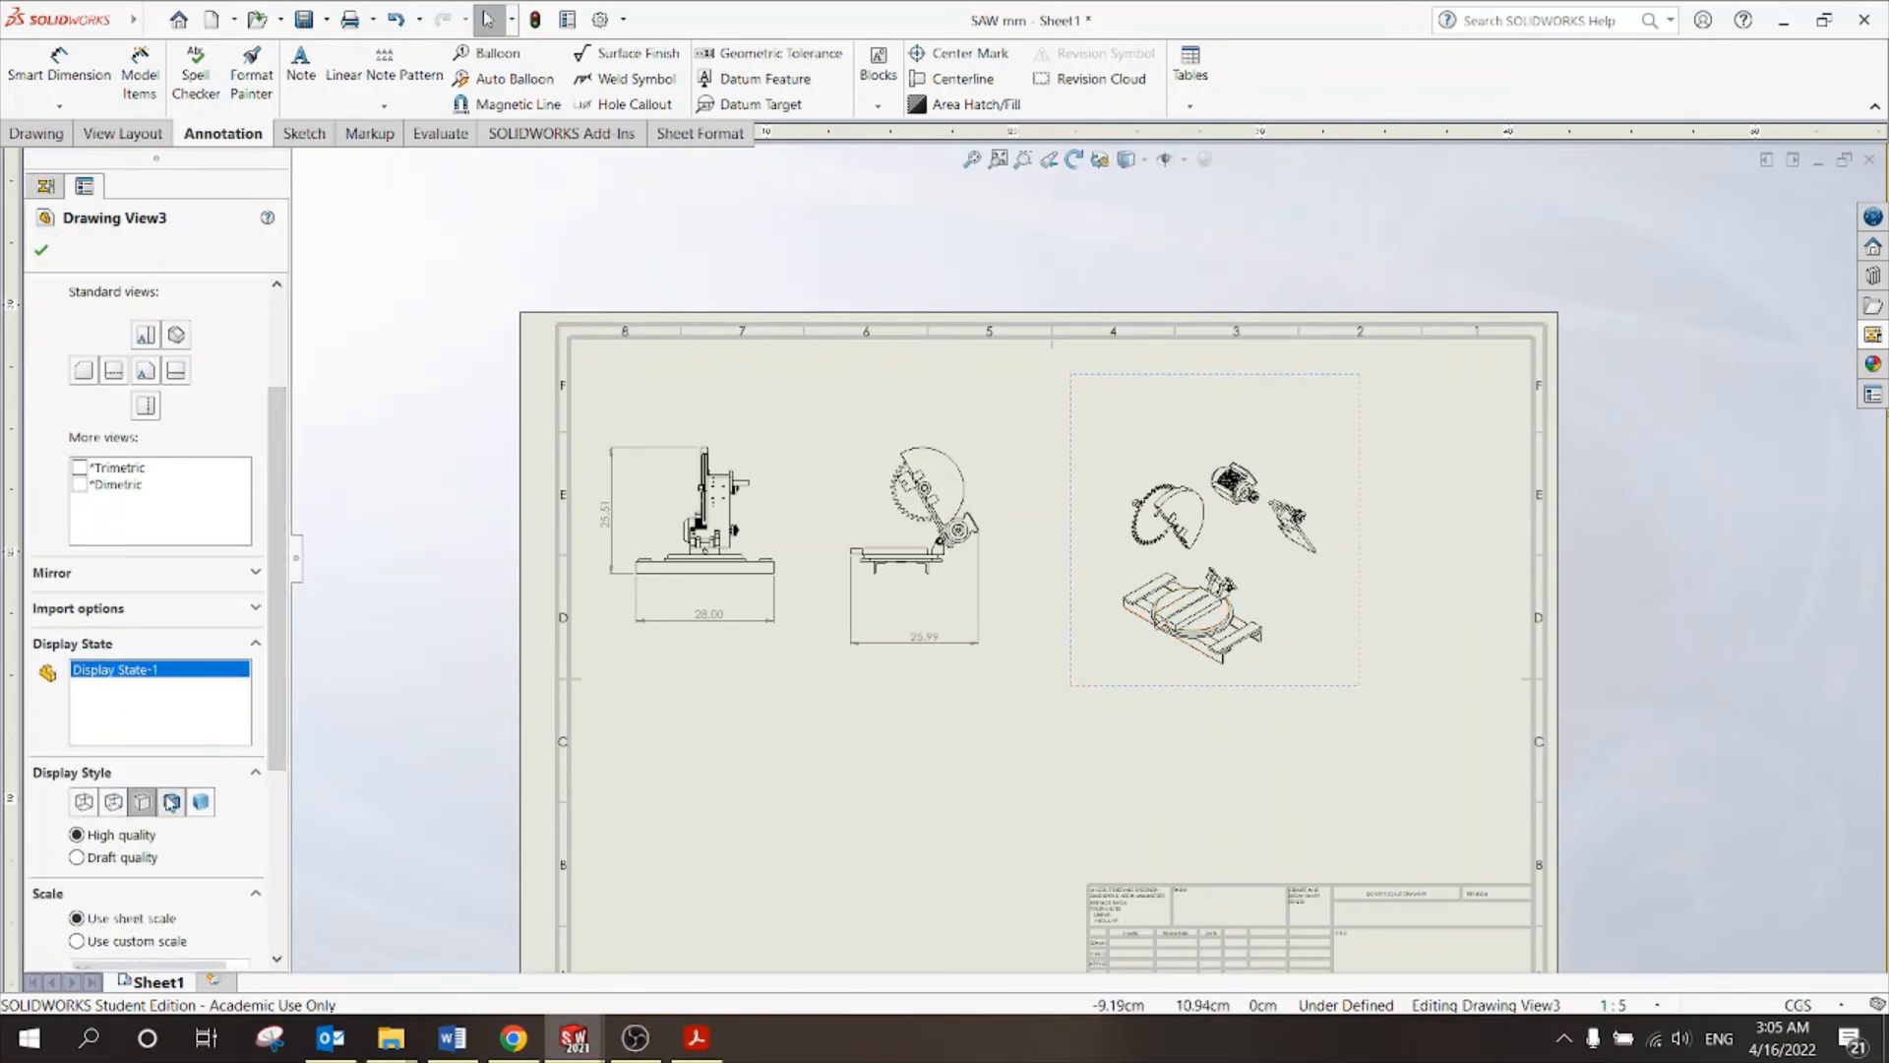
pyautogui.click(172, 803)
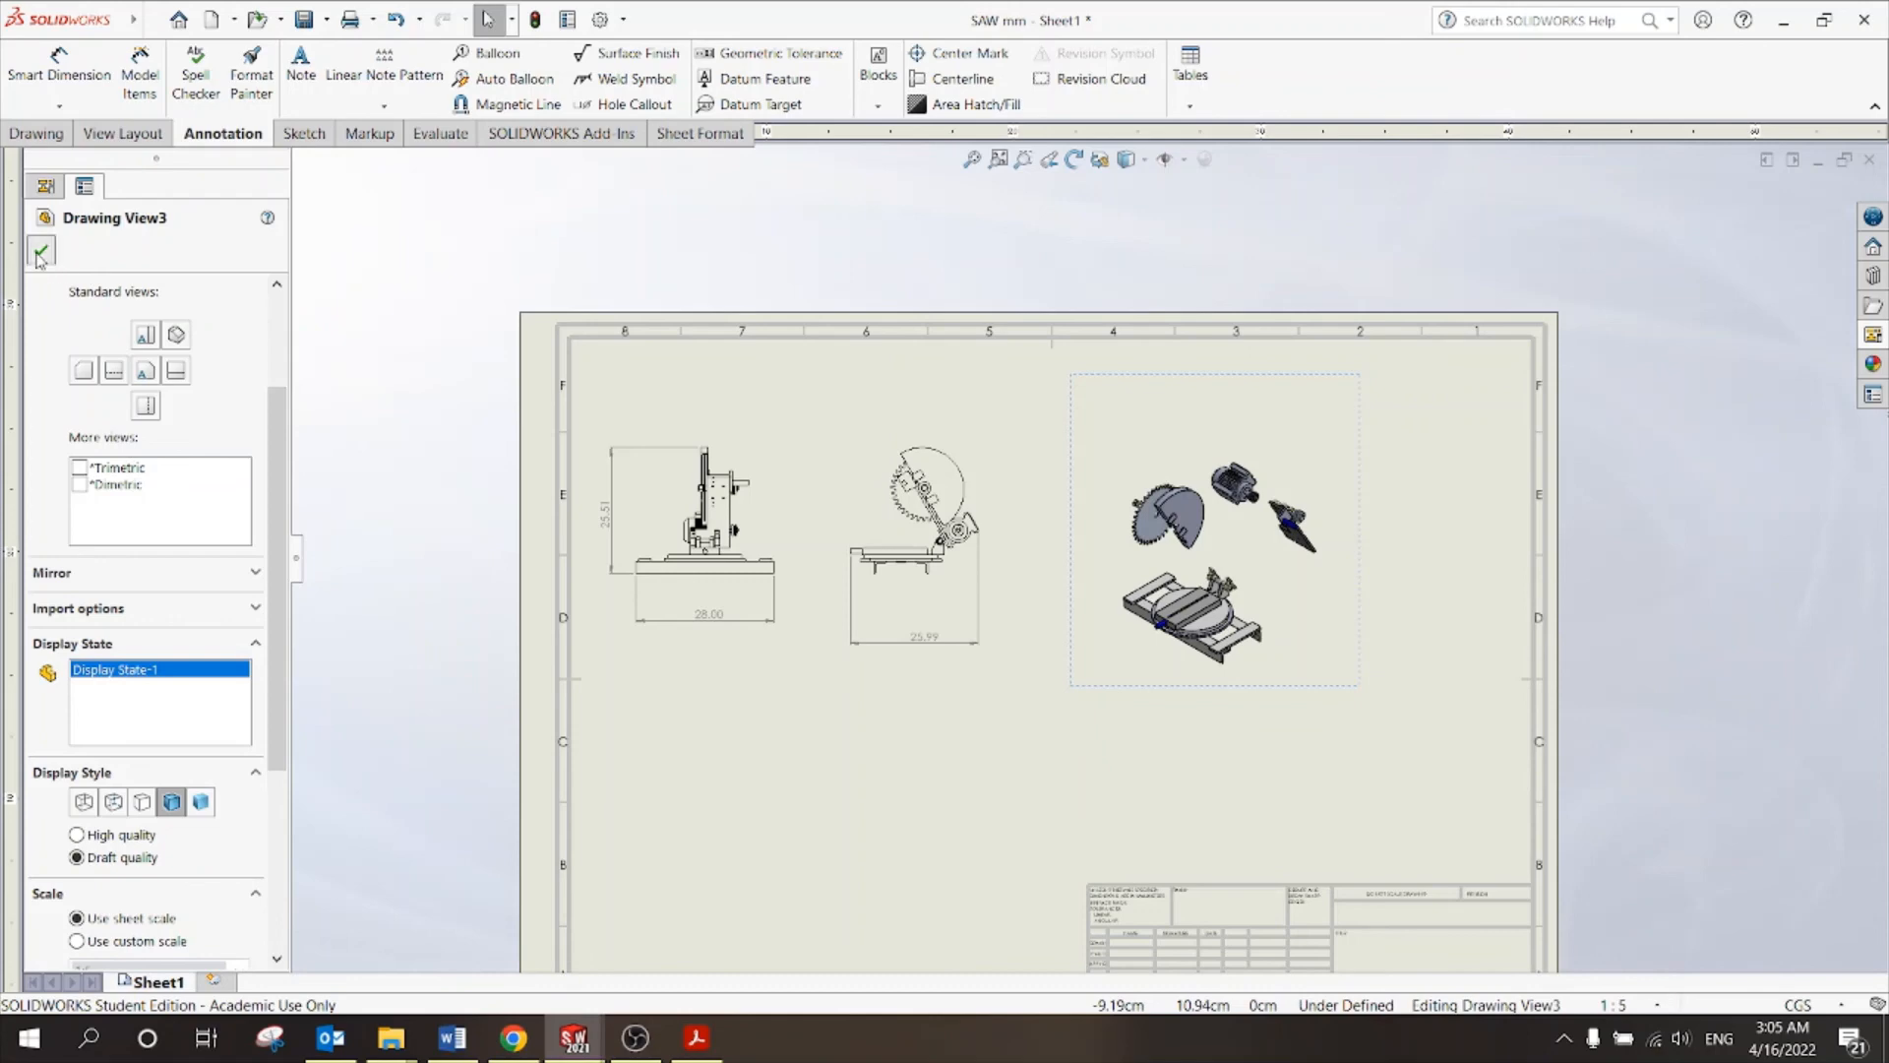
pyautogui.click(41, 253)
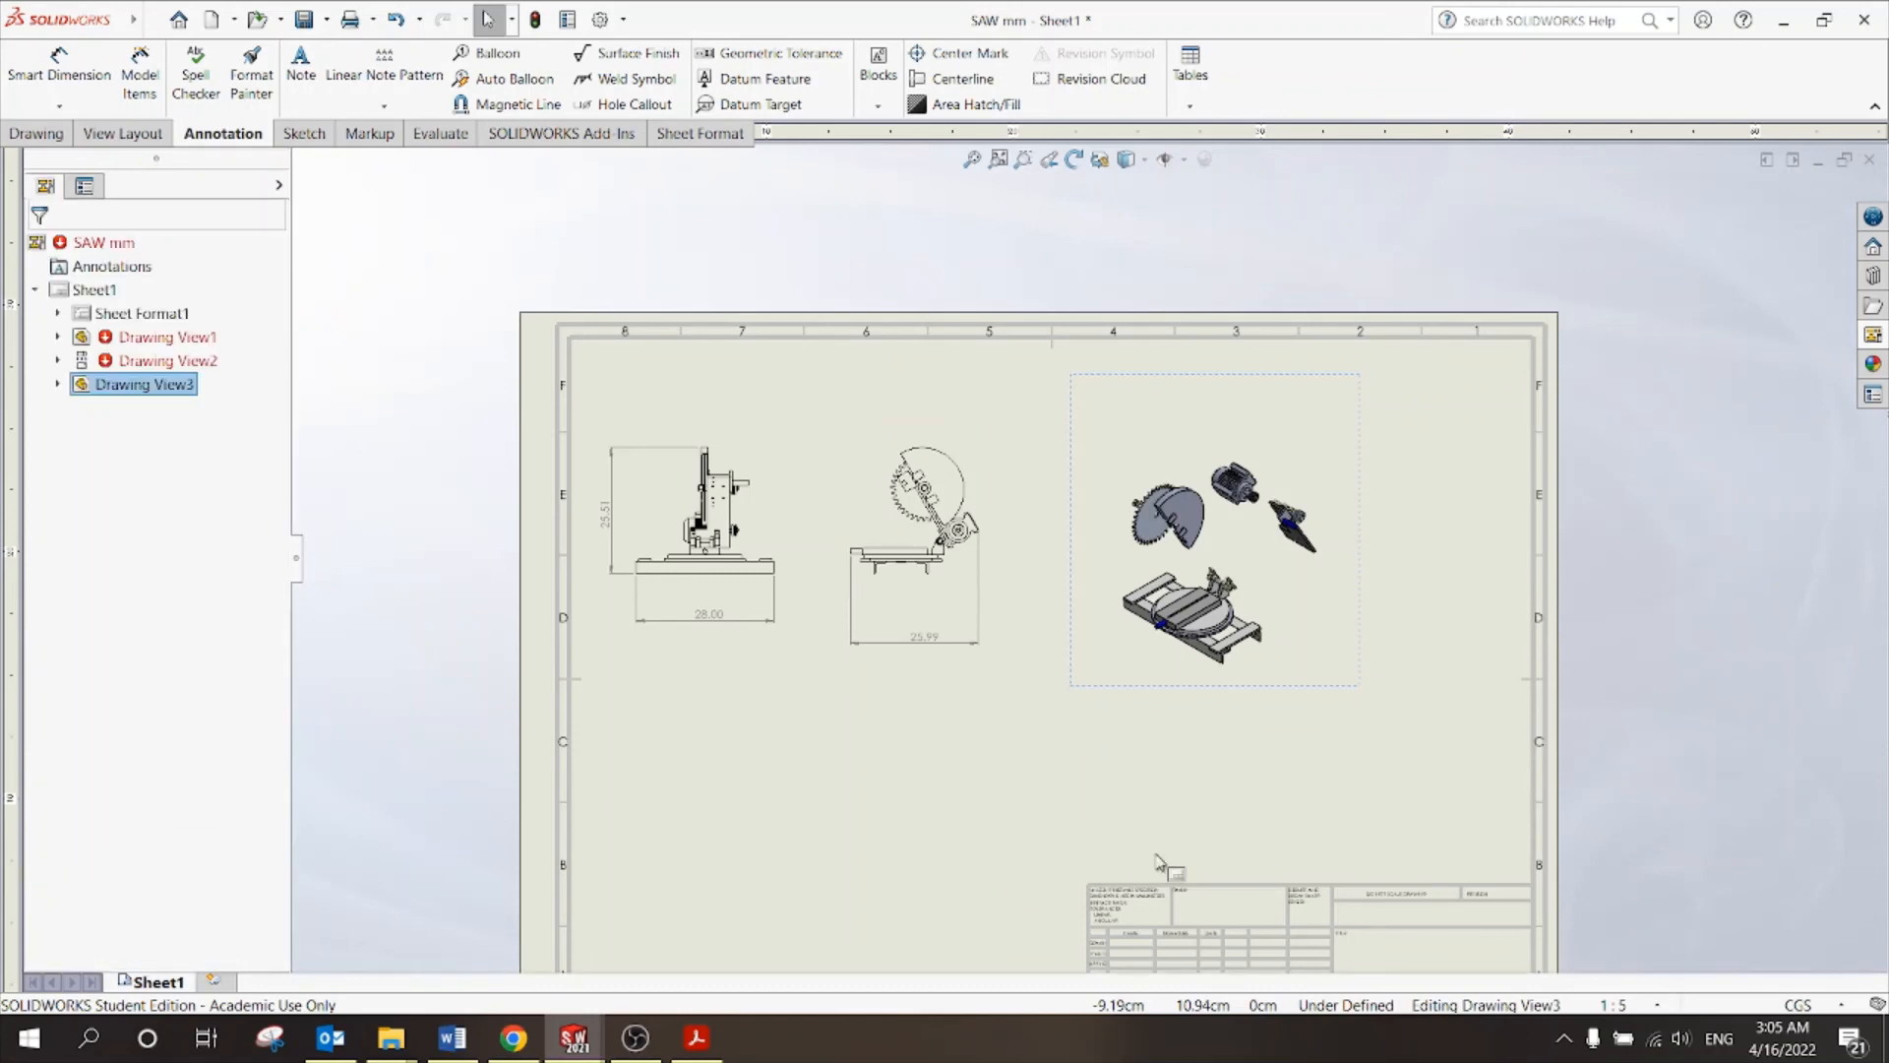
# Set the exploded view to a custom scale of 1:2 and move it down to fit above the title block.
pyautogui.click(1350, 677)
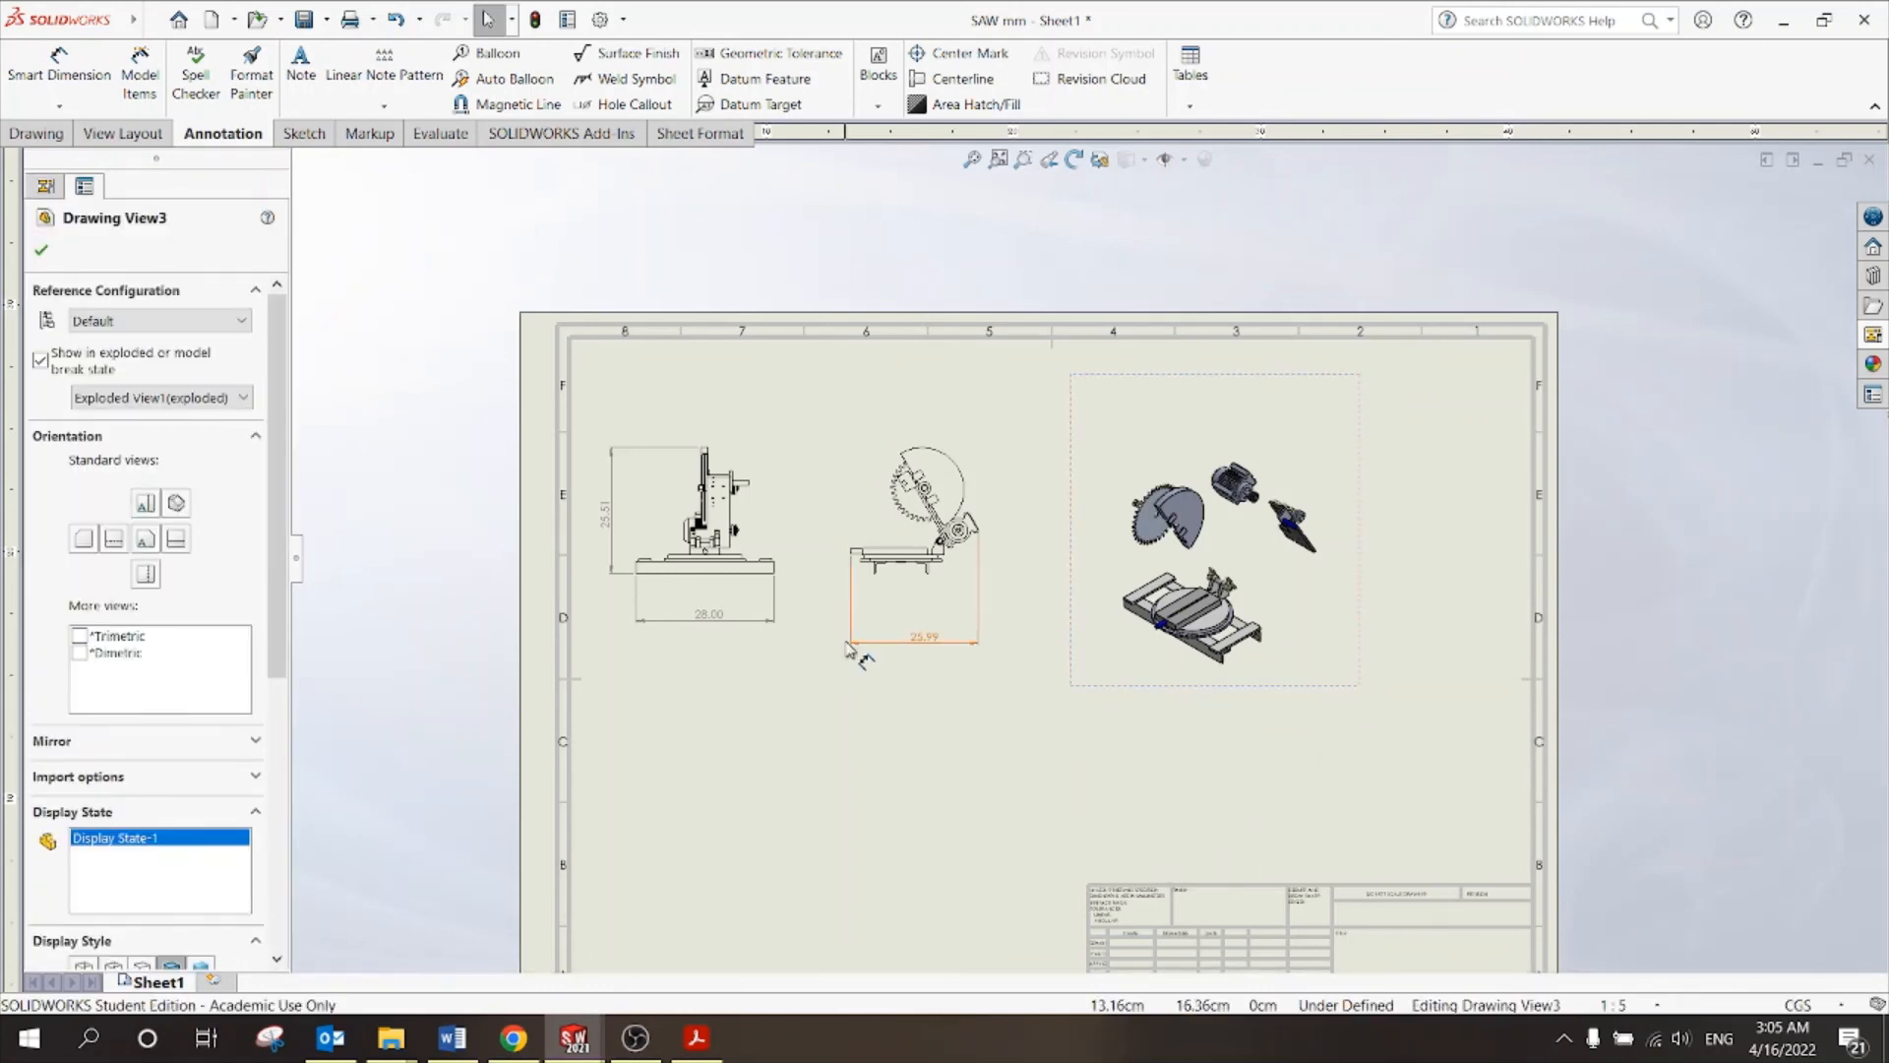
pyautogui.moveTo(282, 610); pyautogui.dragTo(273, 858)
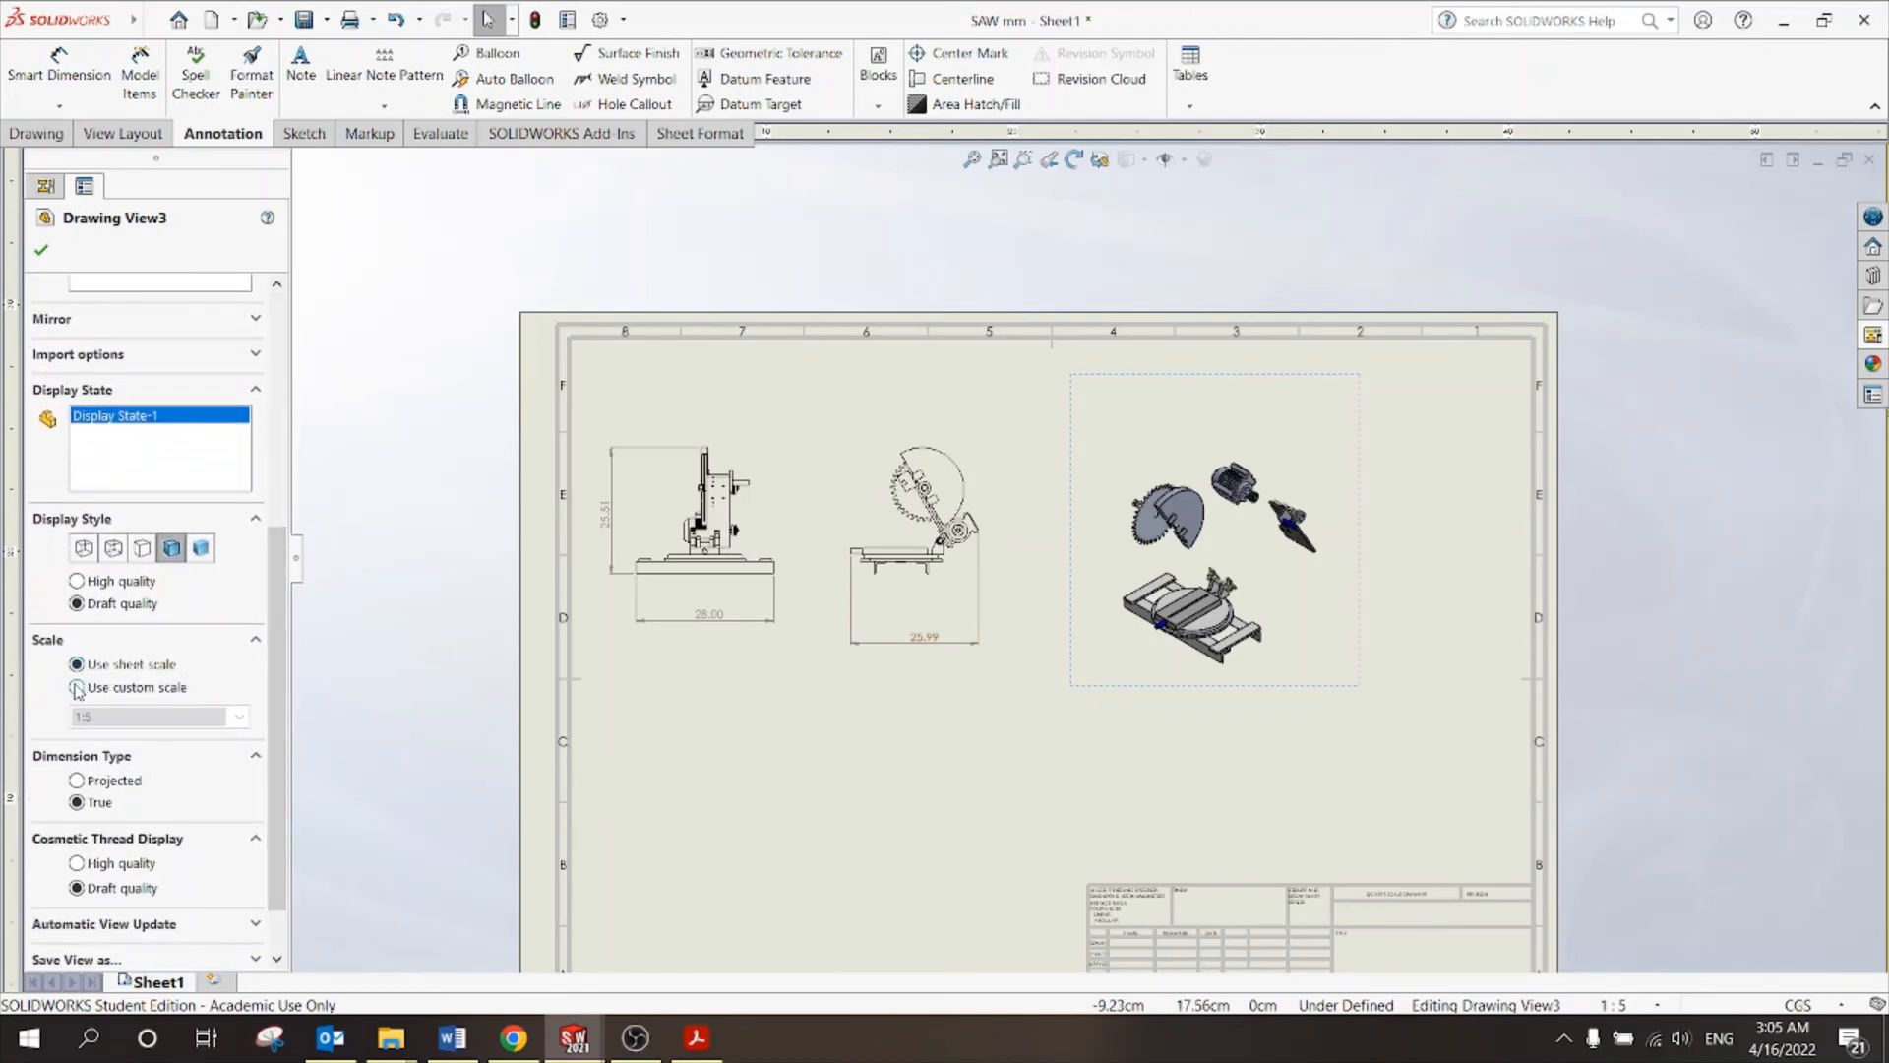
pyautogui.click(77, 688)
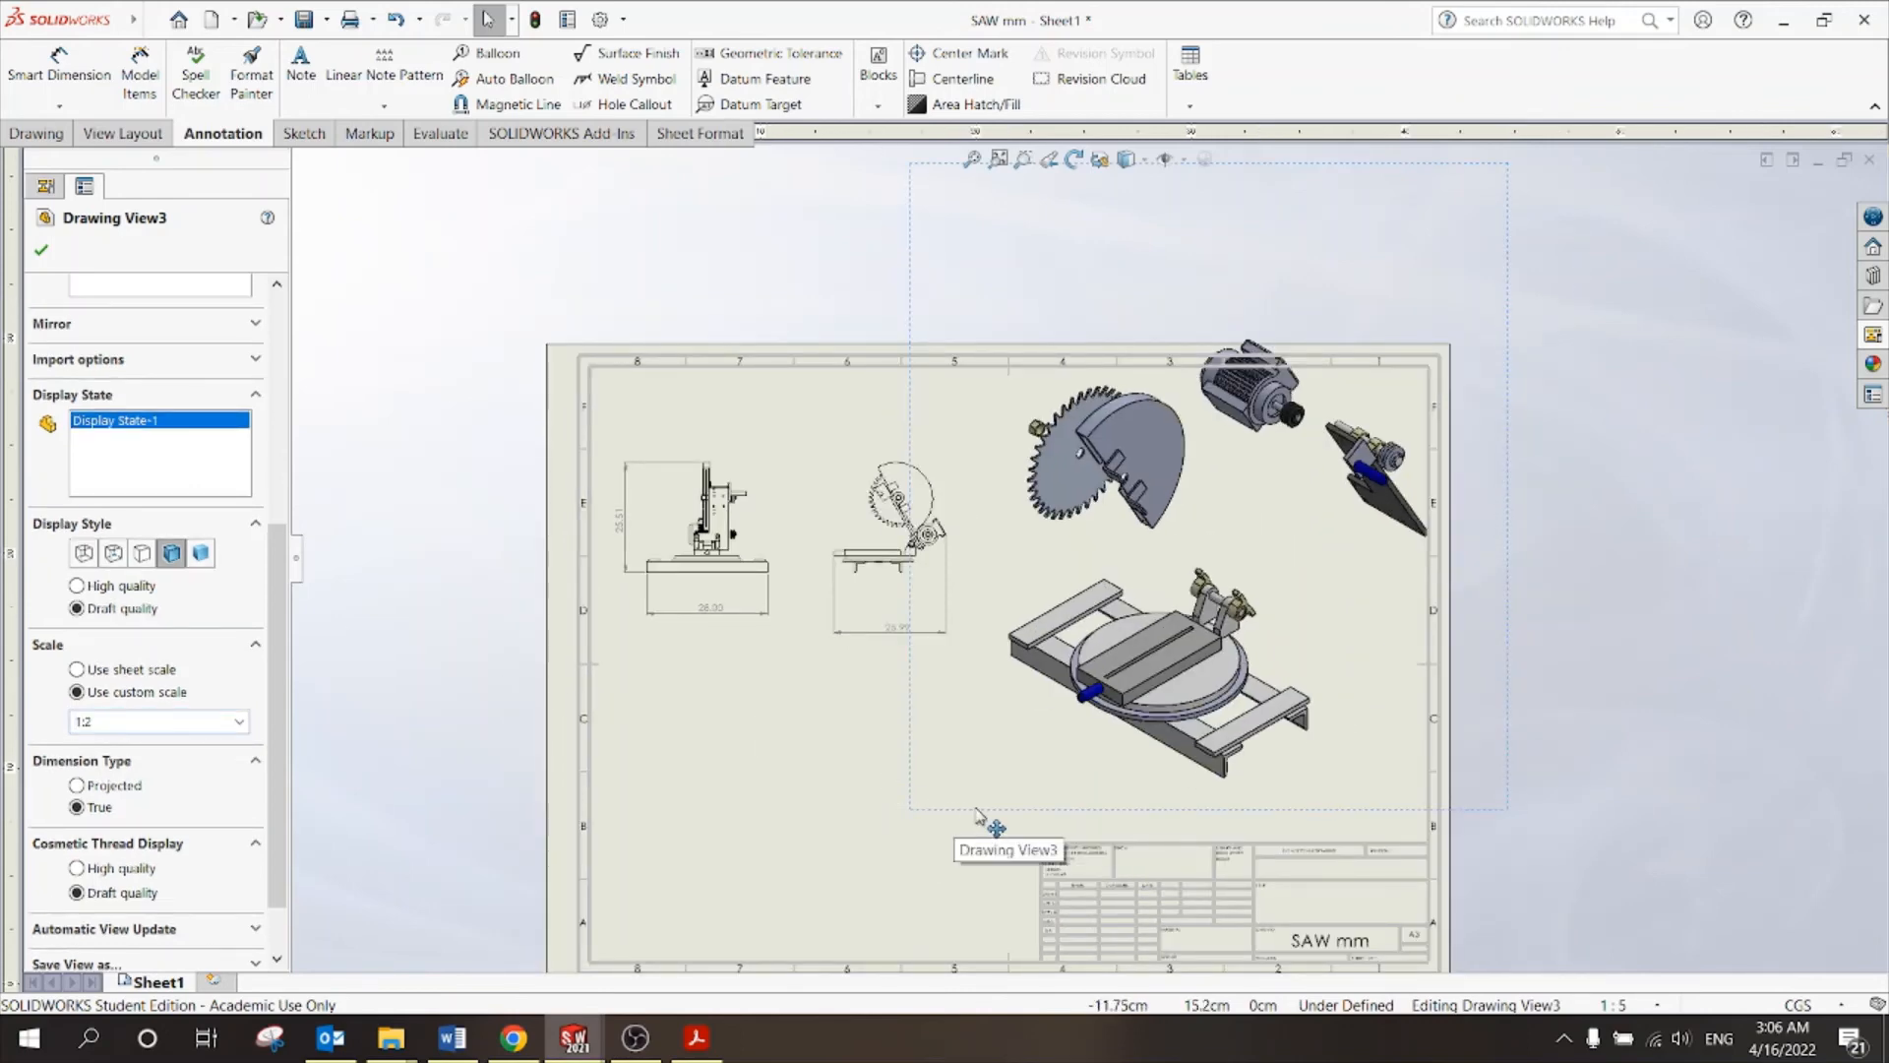
pyautogui.moveTo(979, 815); pyautogui.dragTo(972, 850)
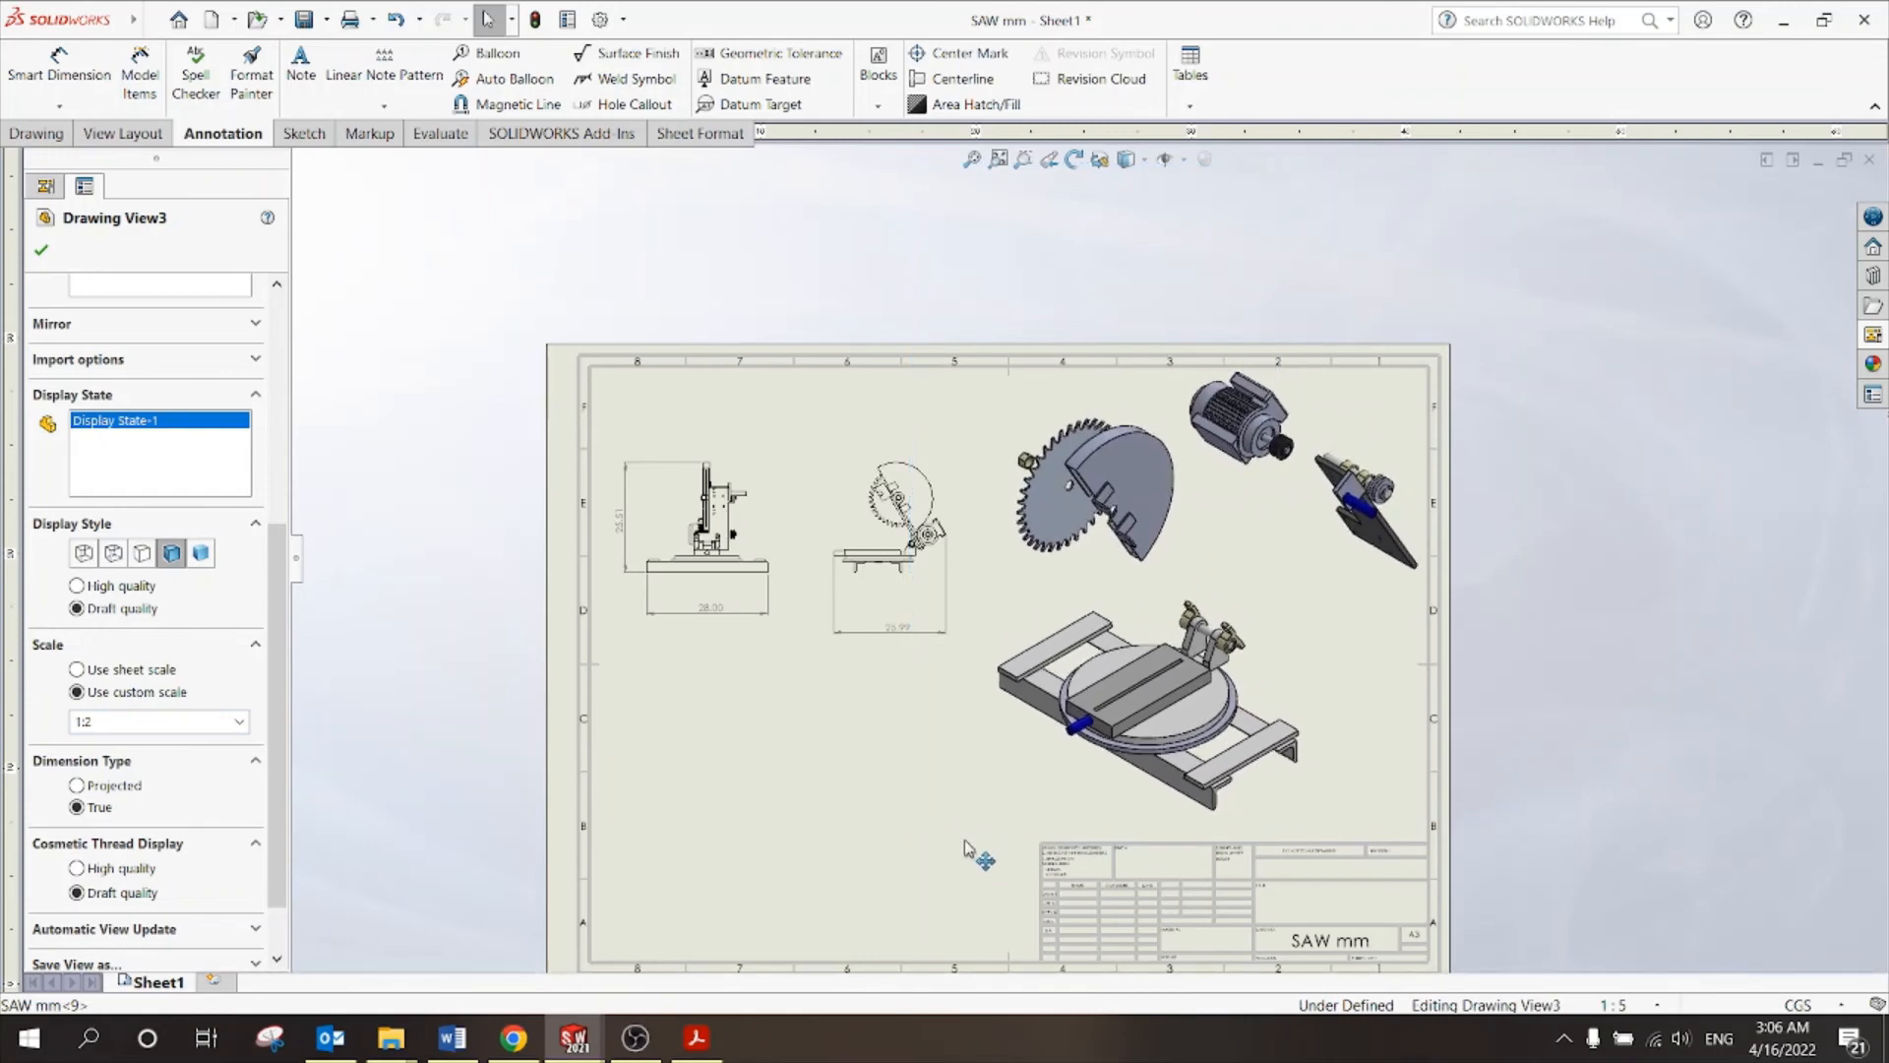
pyautogui.click(42, 251)
pyautogui.click(1627, 510)
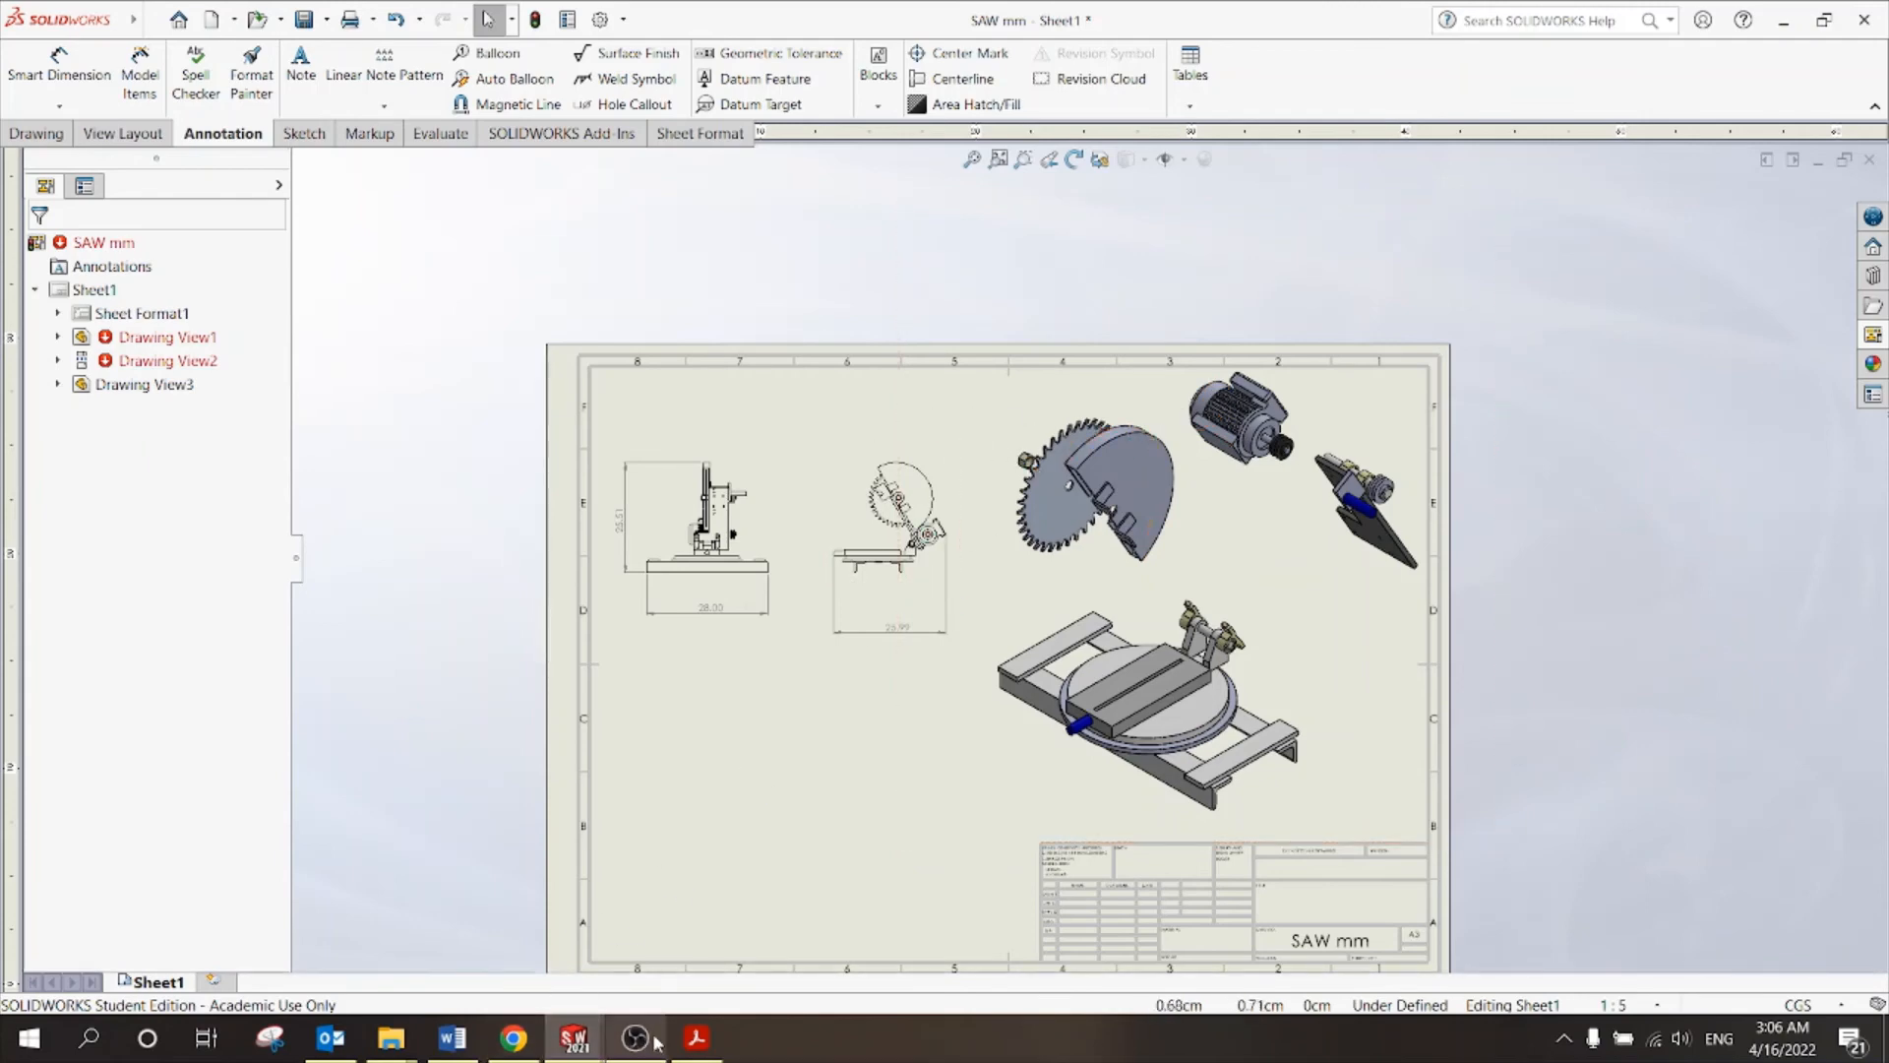
# Switch to Tut 10.pdf in Acrobat Reader and examine the ballooned exploded view and the bill of materials table.
pyautogui.click(696, 1038)
pyautogui.scroll(-10, 706, 630)
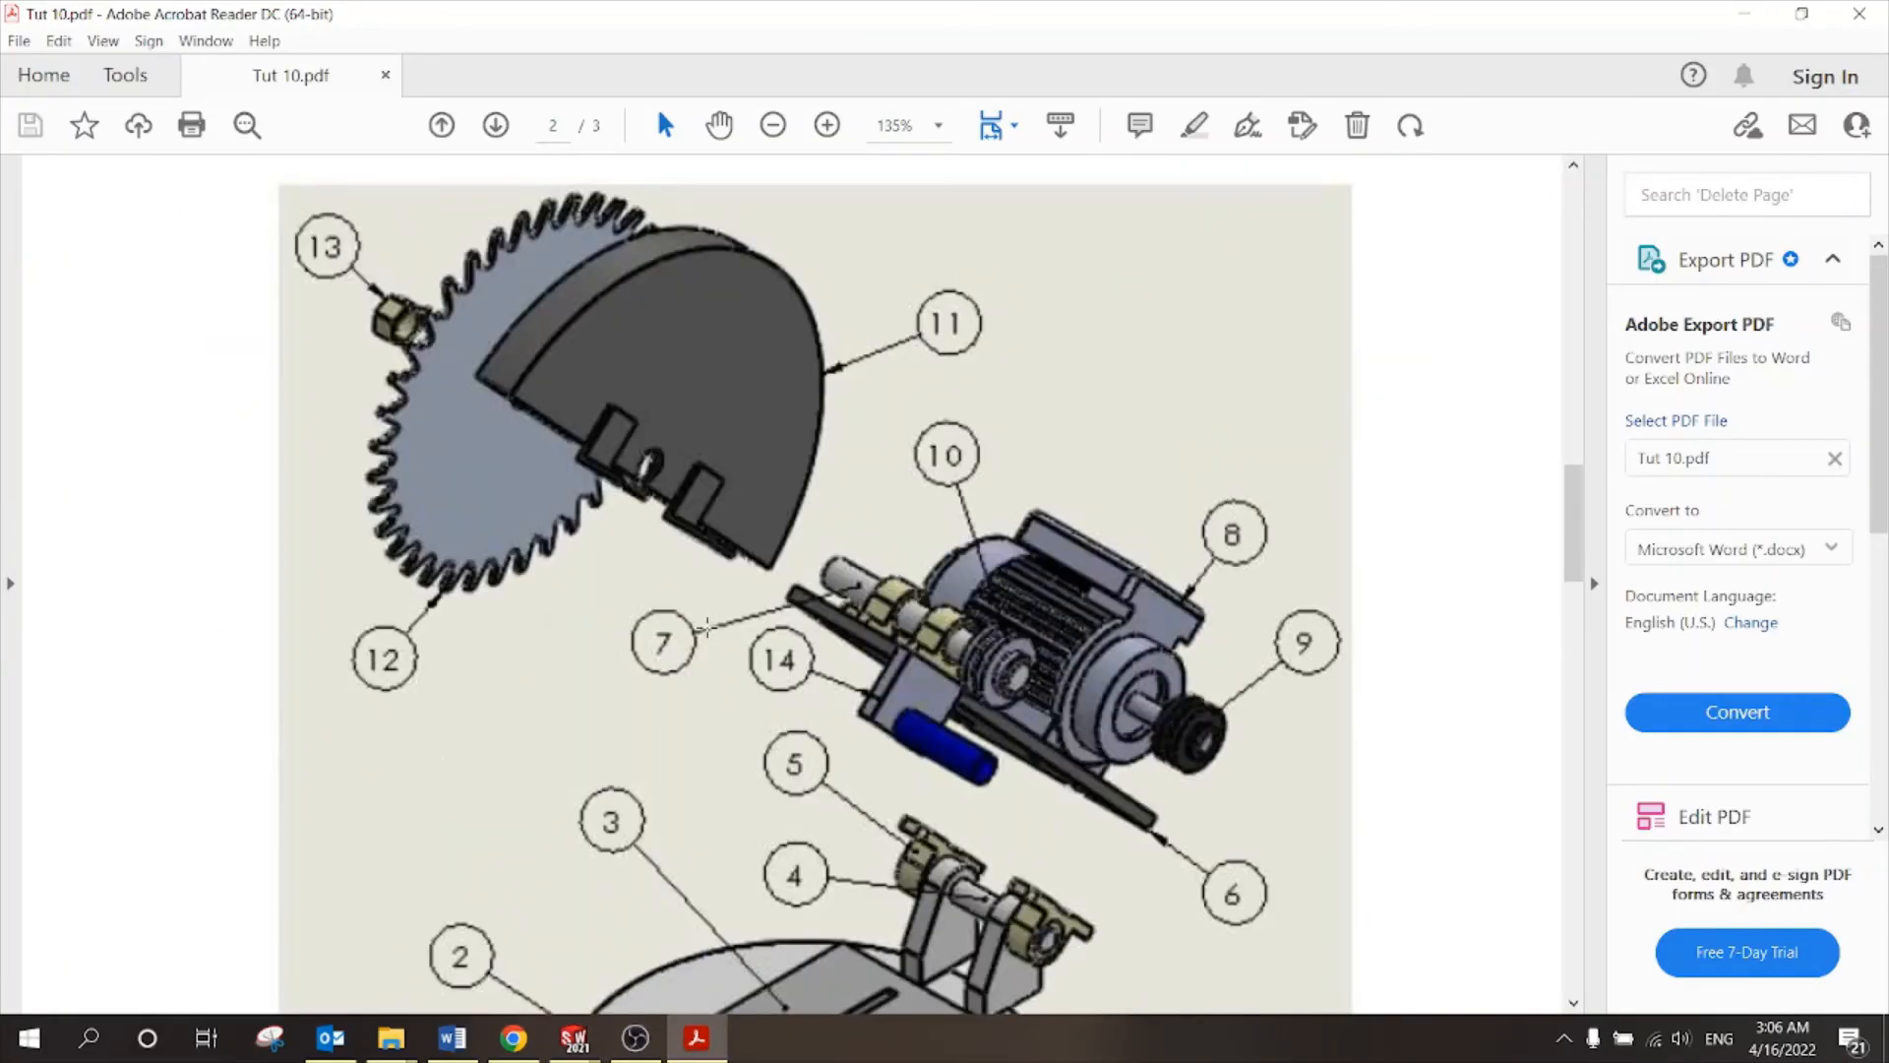
pyautogui.click(776, 127)
pyautogui.click(778, 128)
pyautogui.click(783, 133)
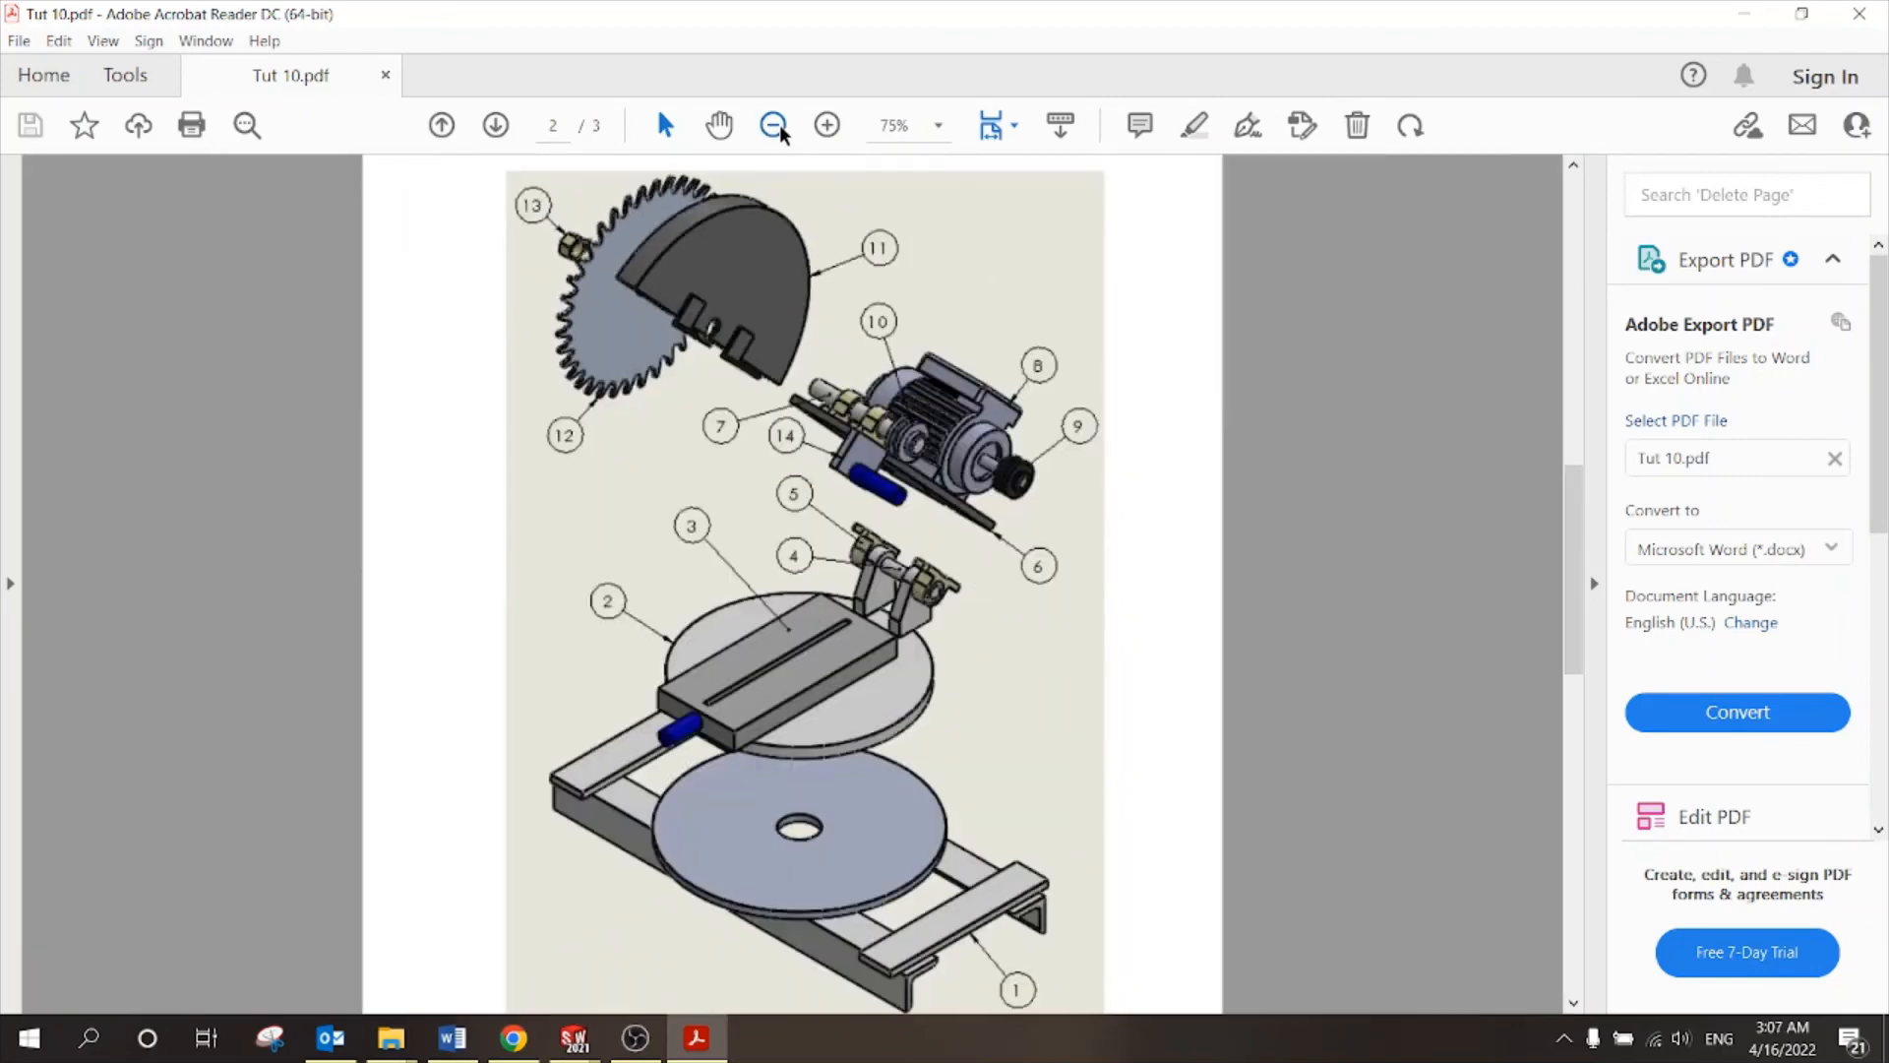
pyautogui.scroll(-5, 795, 507)
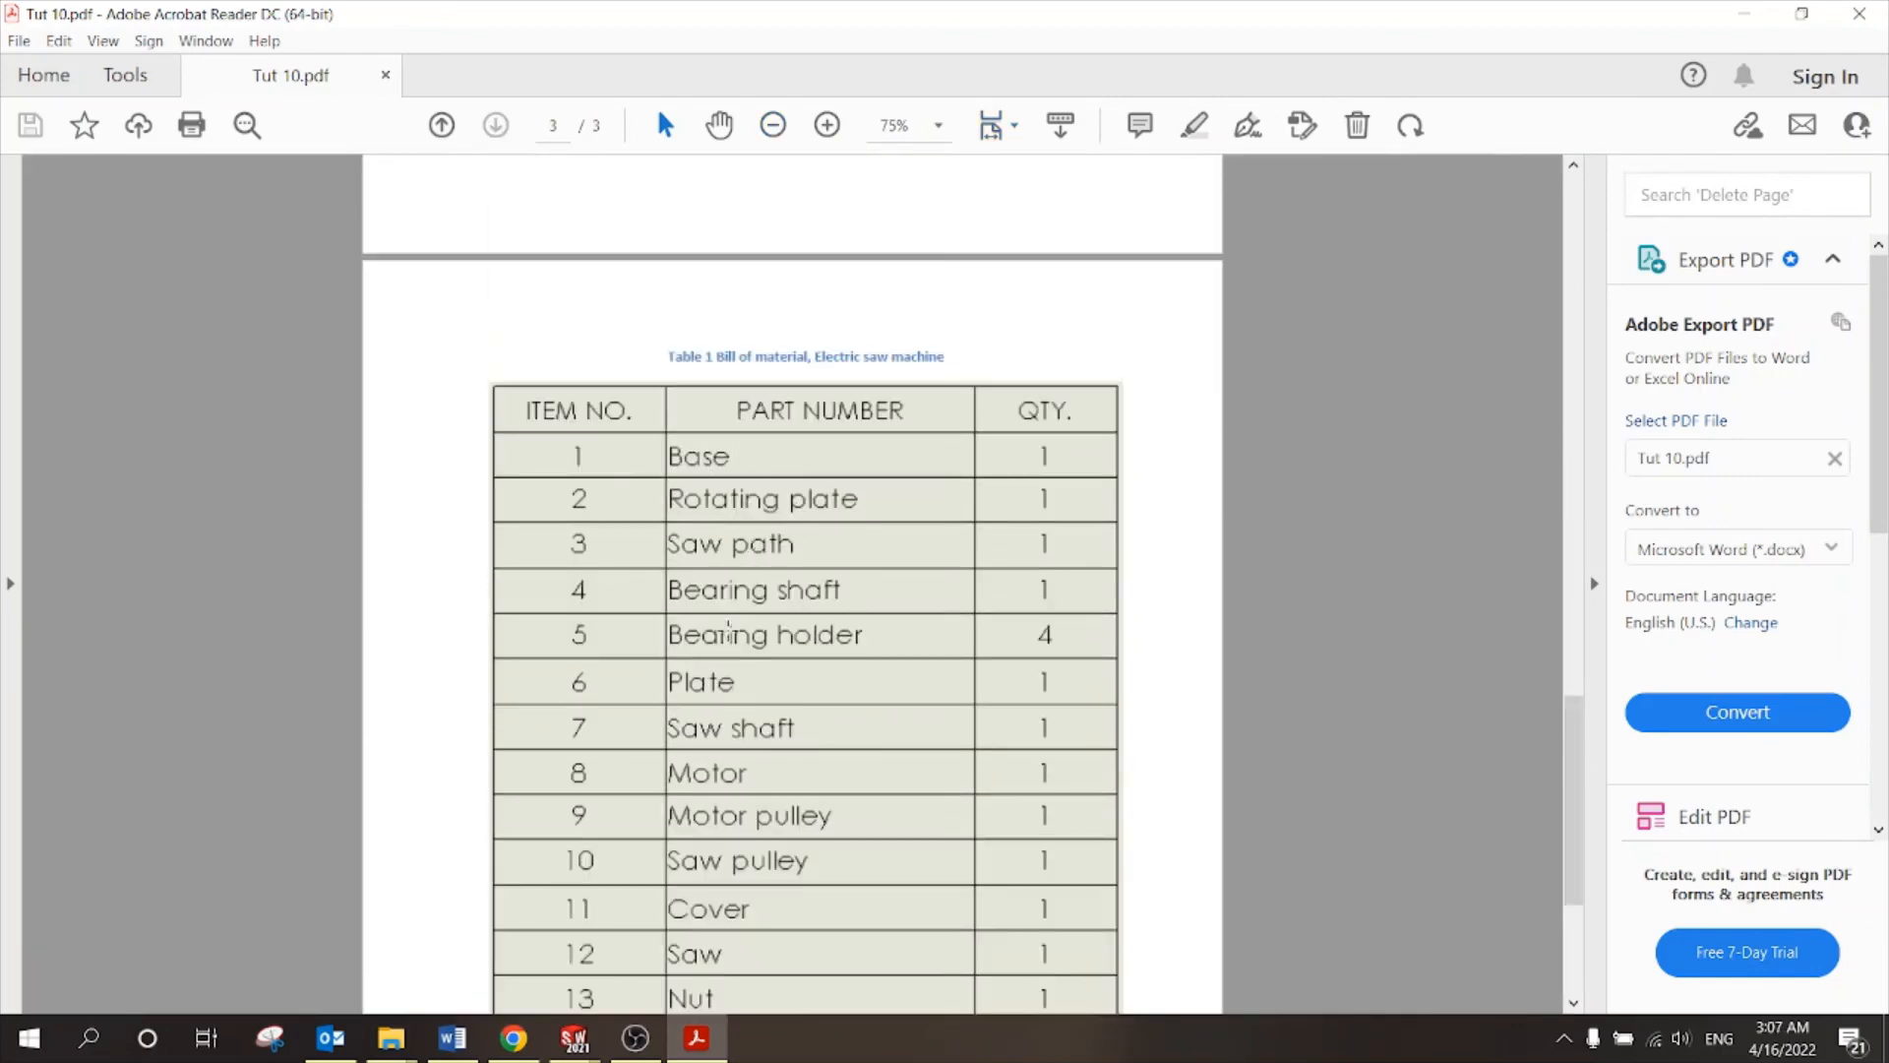
# Return to the SAW mm drawing in SOLIDWORKS and add auto balloons to the exploded view, using circular item-number balloons in a square layout.
pyautogui.click(574, 1039)
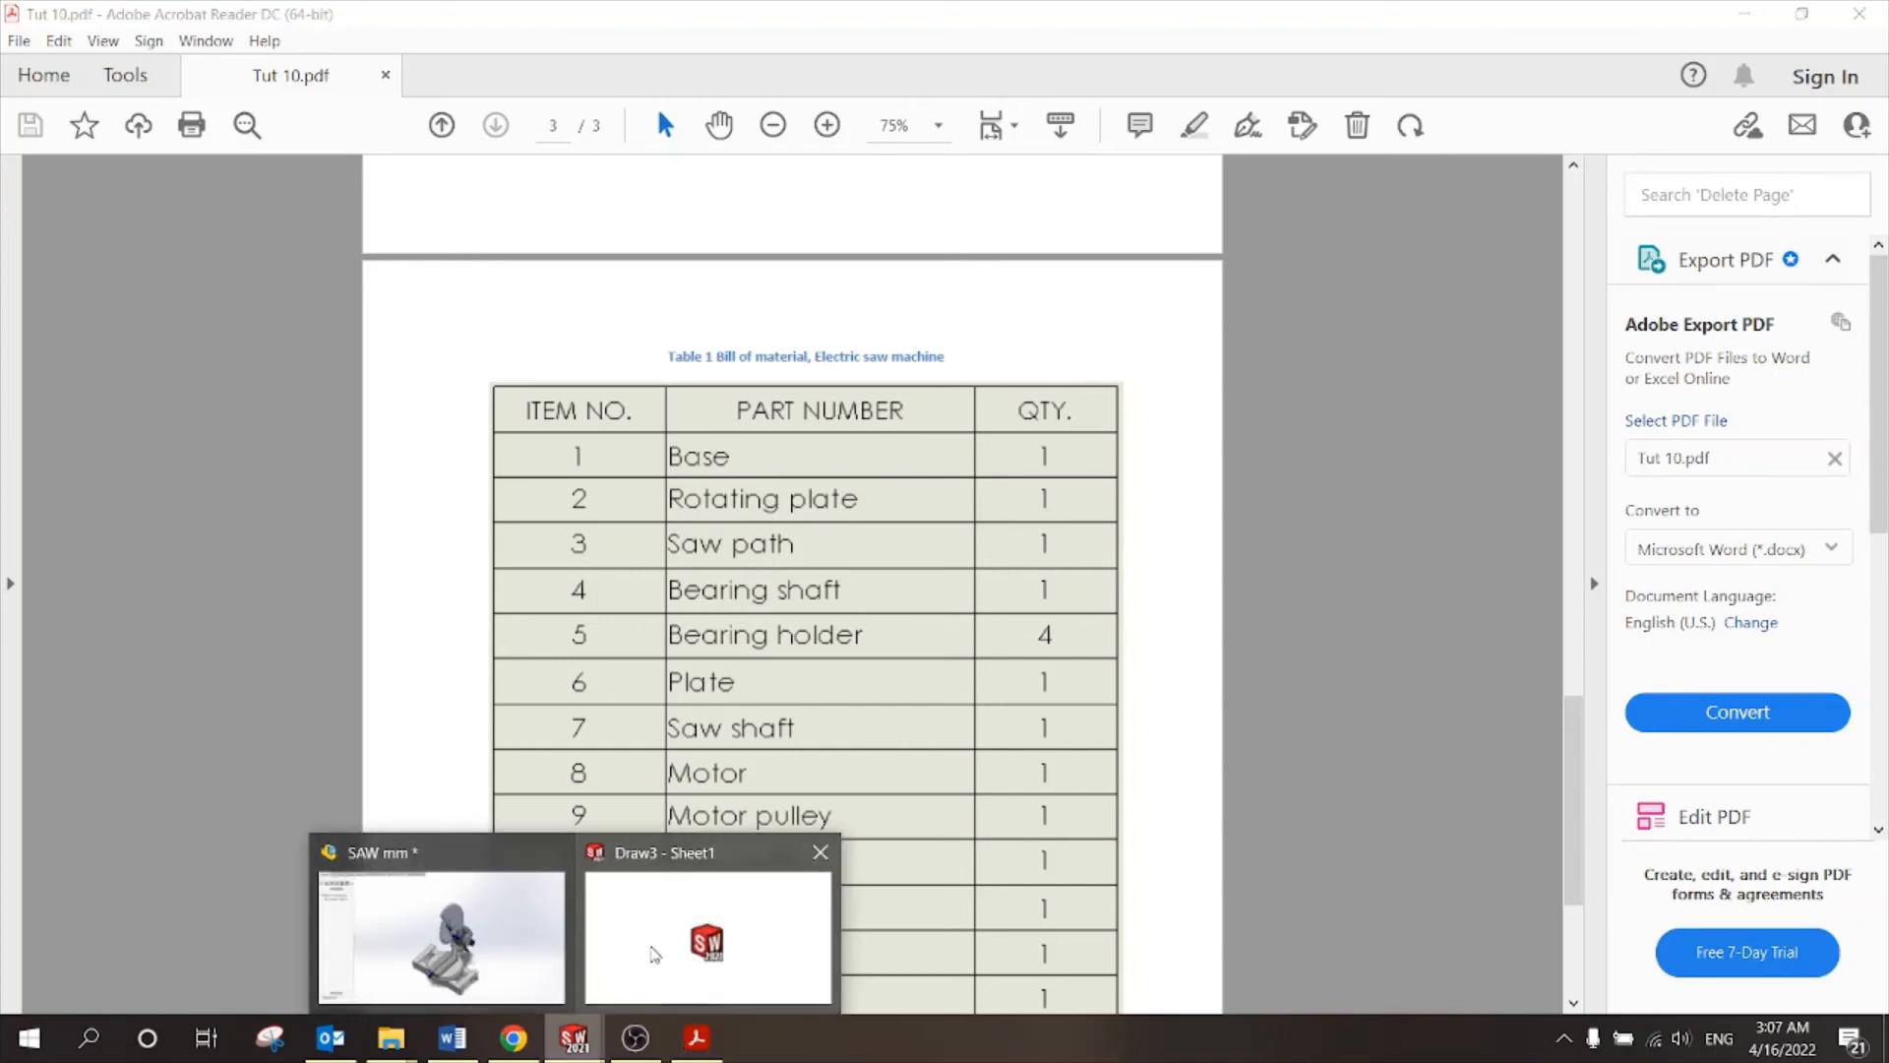
pyautogui.click(687, 946)
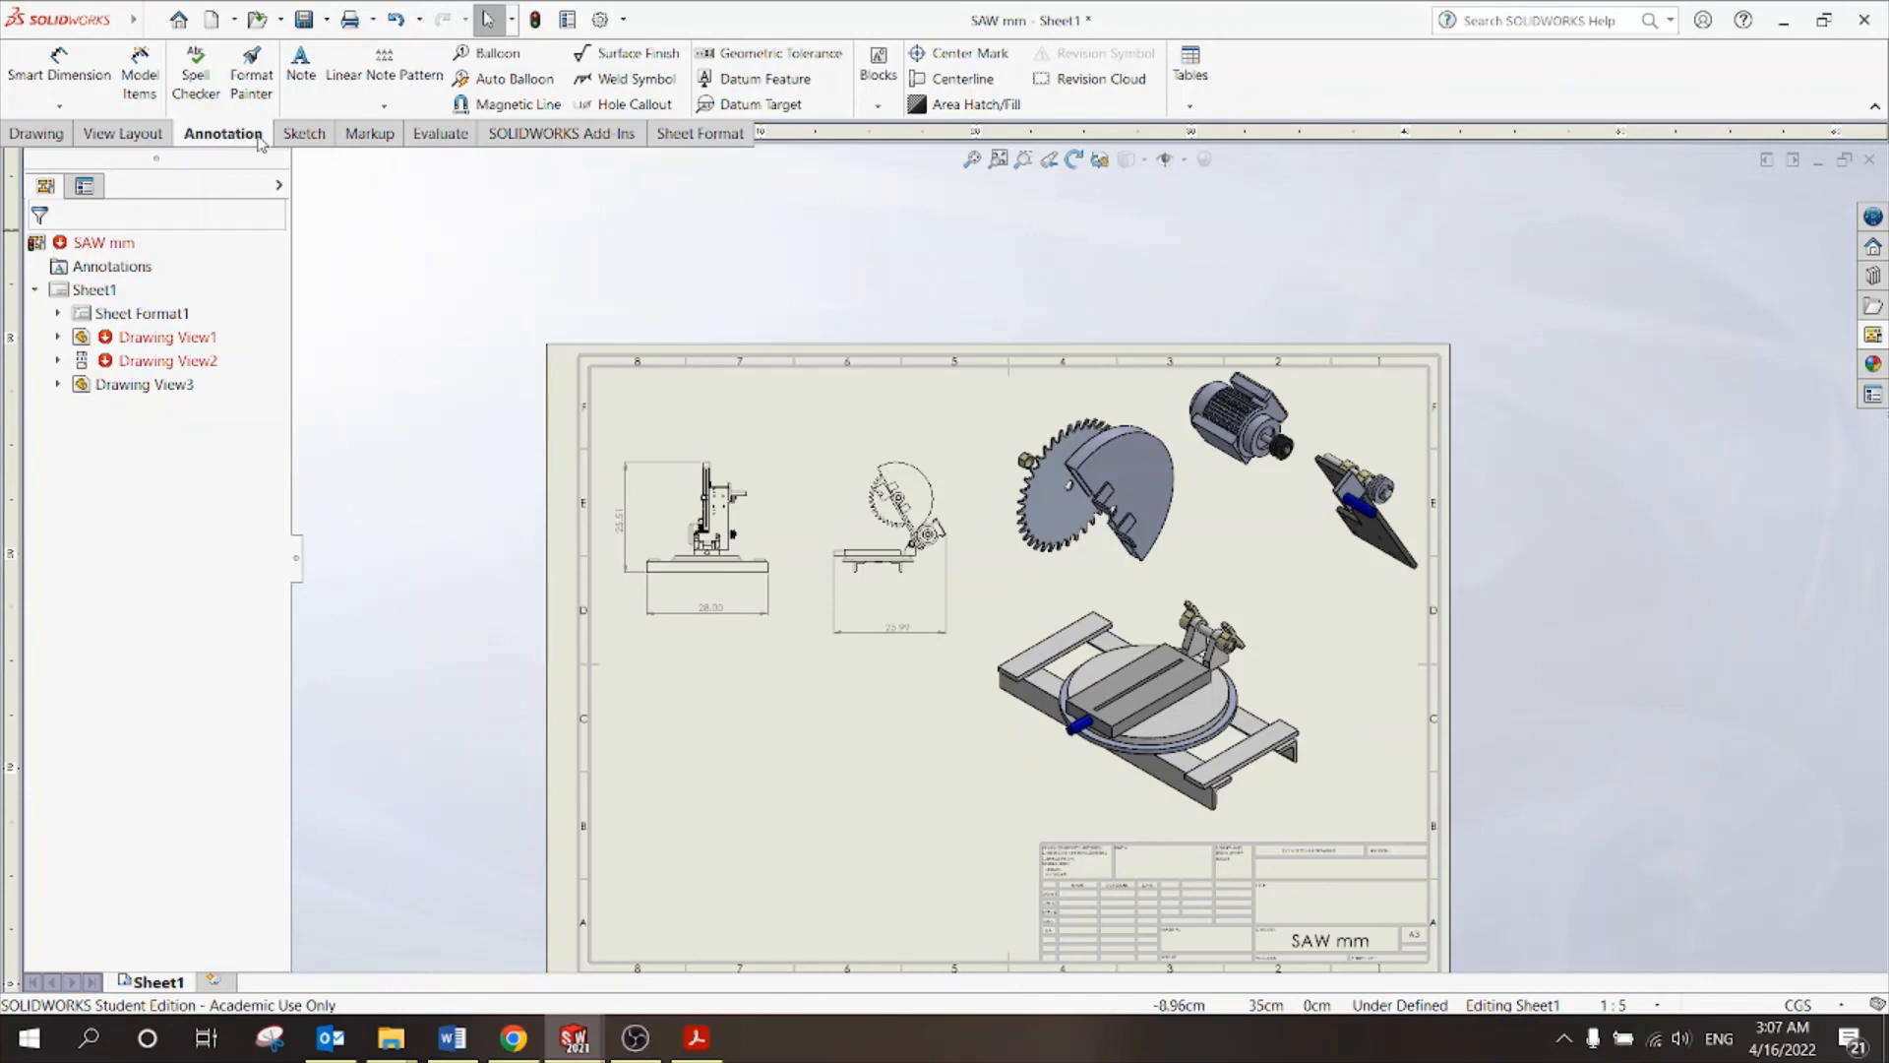
pyautogui.click(509, 86)
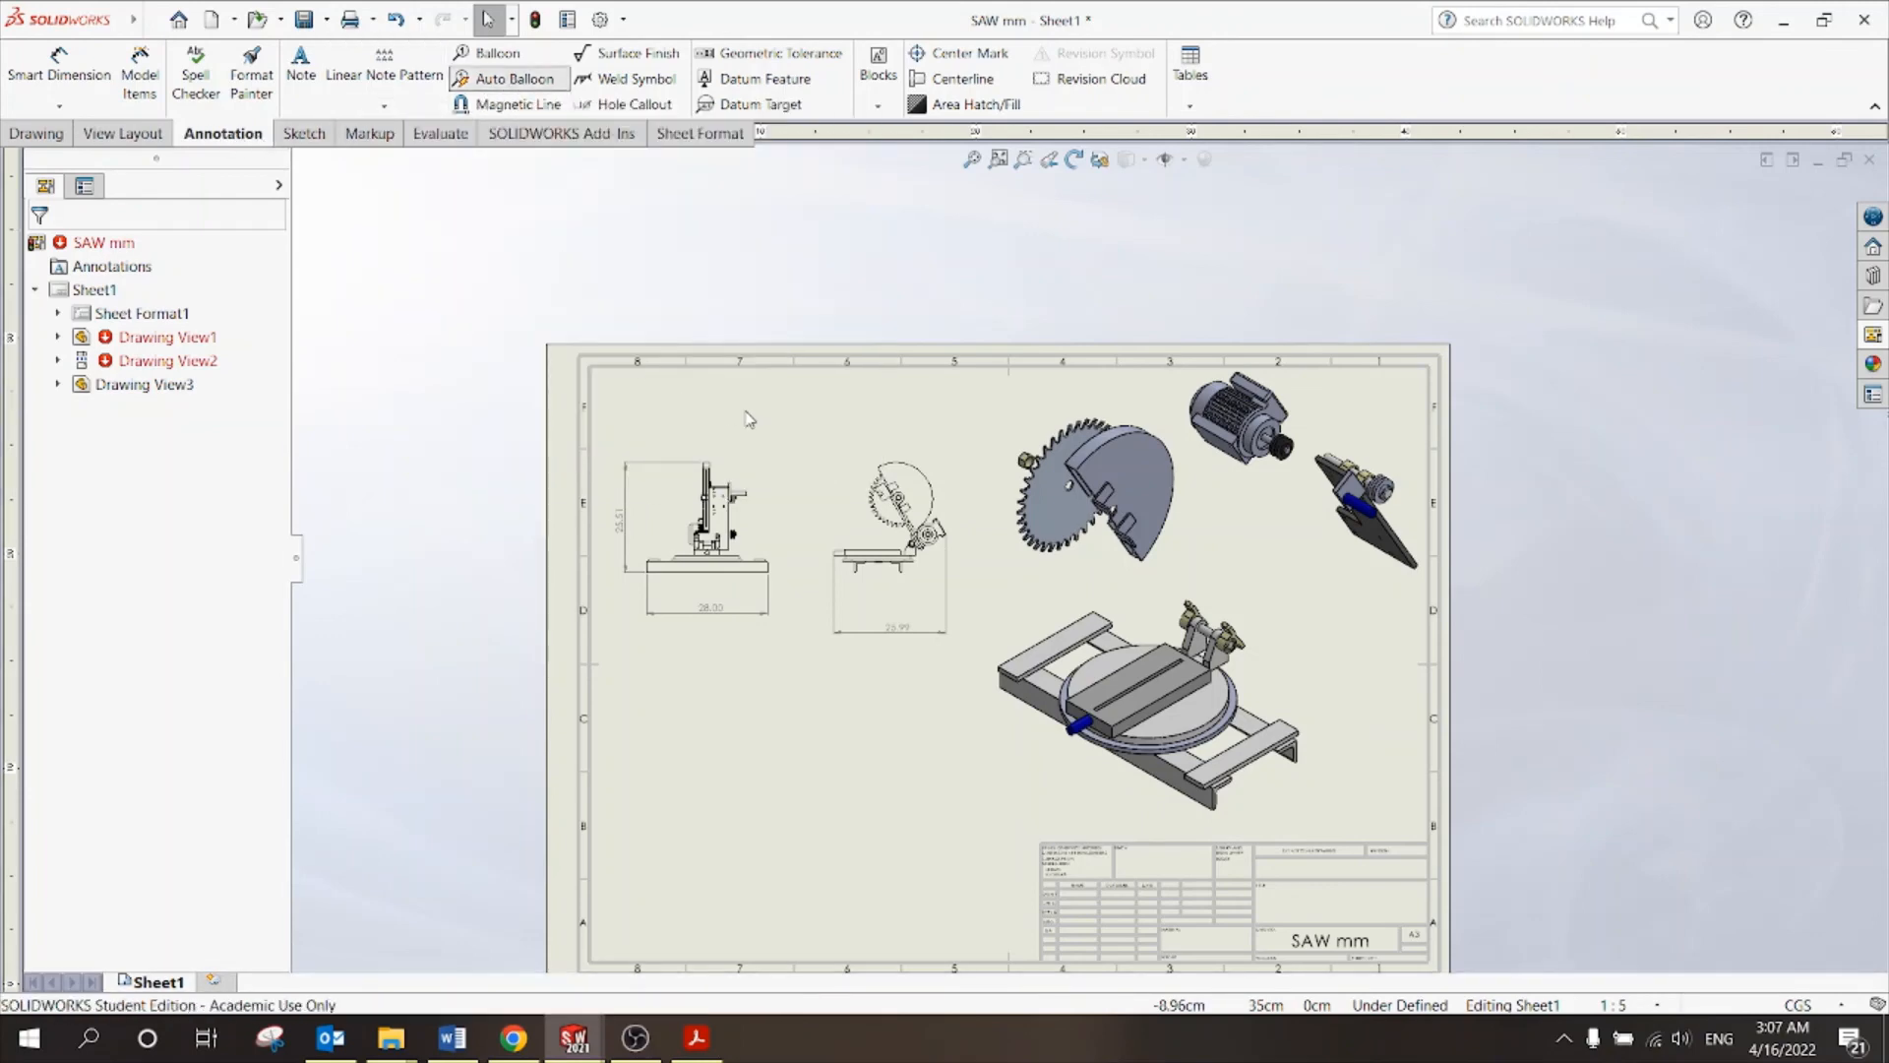
pyautogui.click(899, 392)
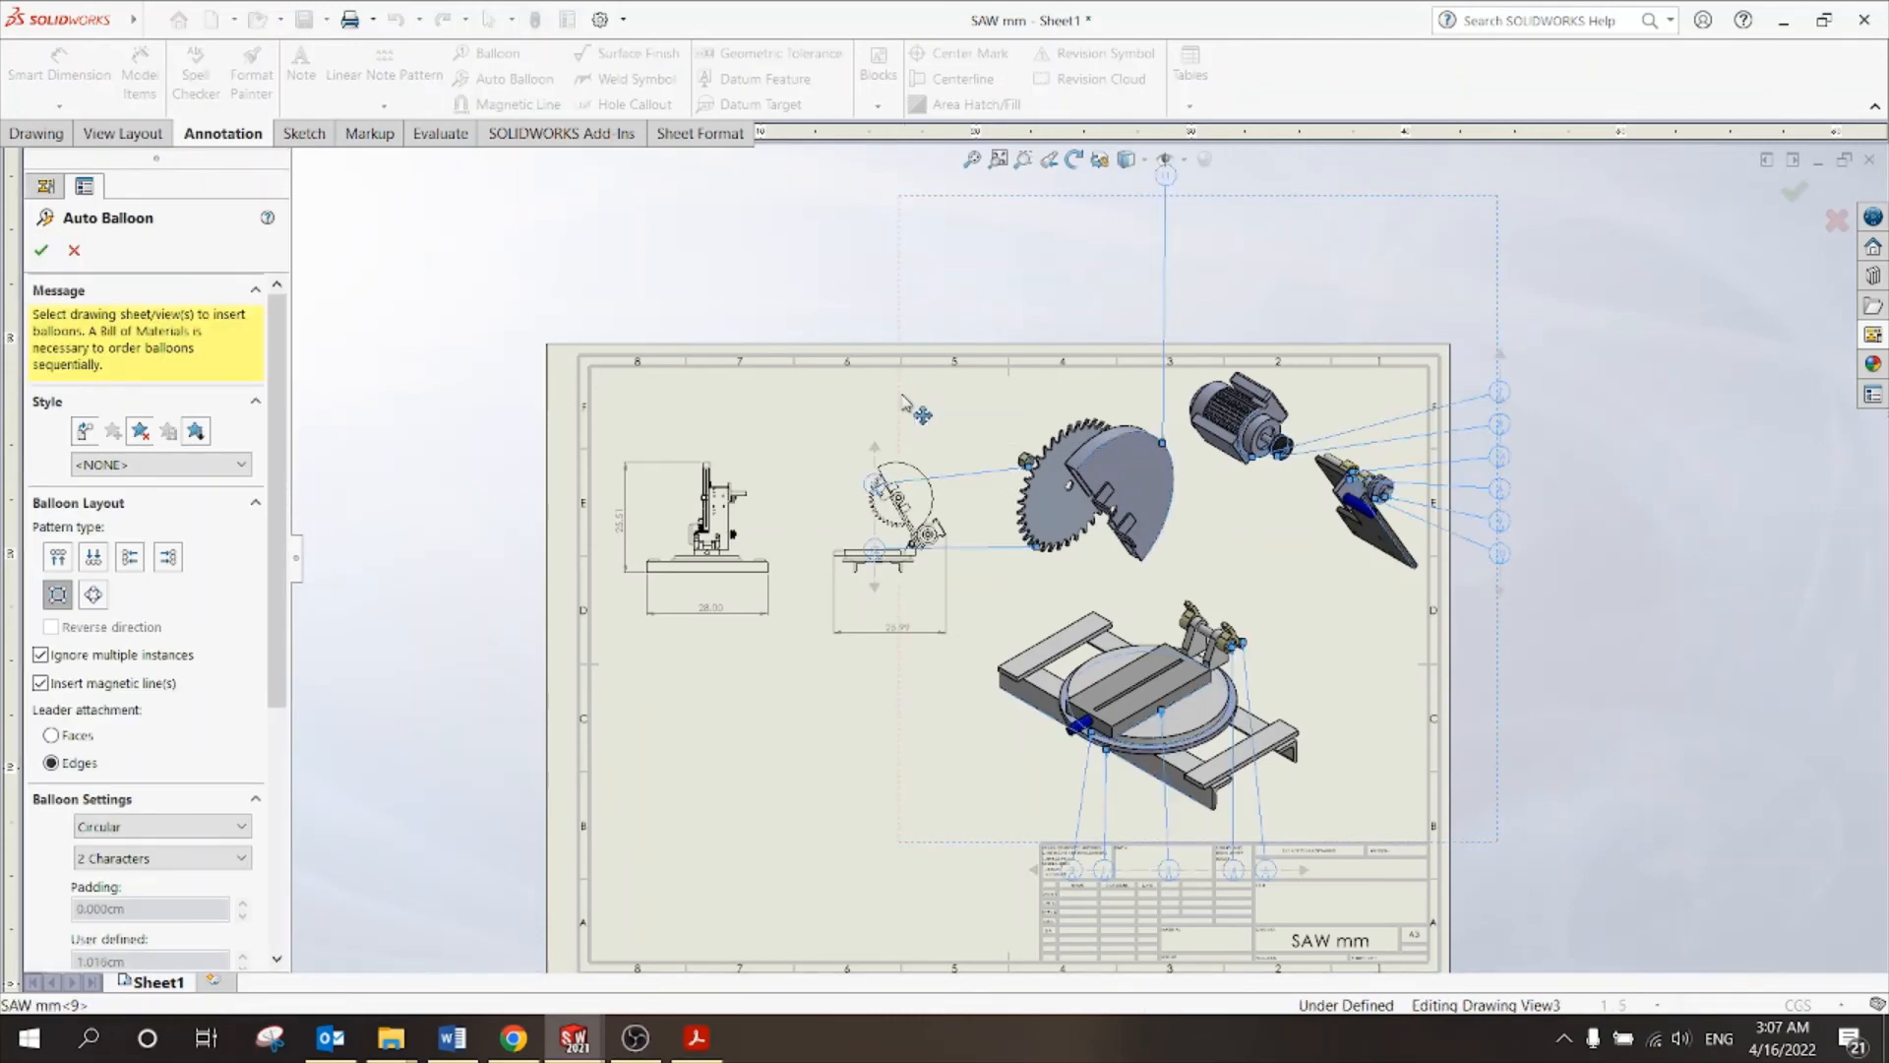
pyautogui.click(40, 250)
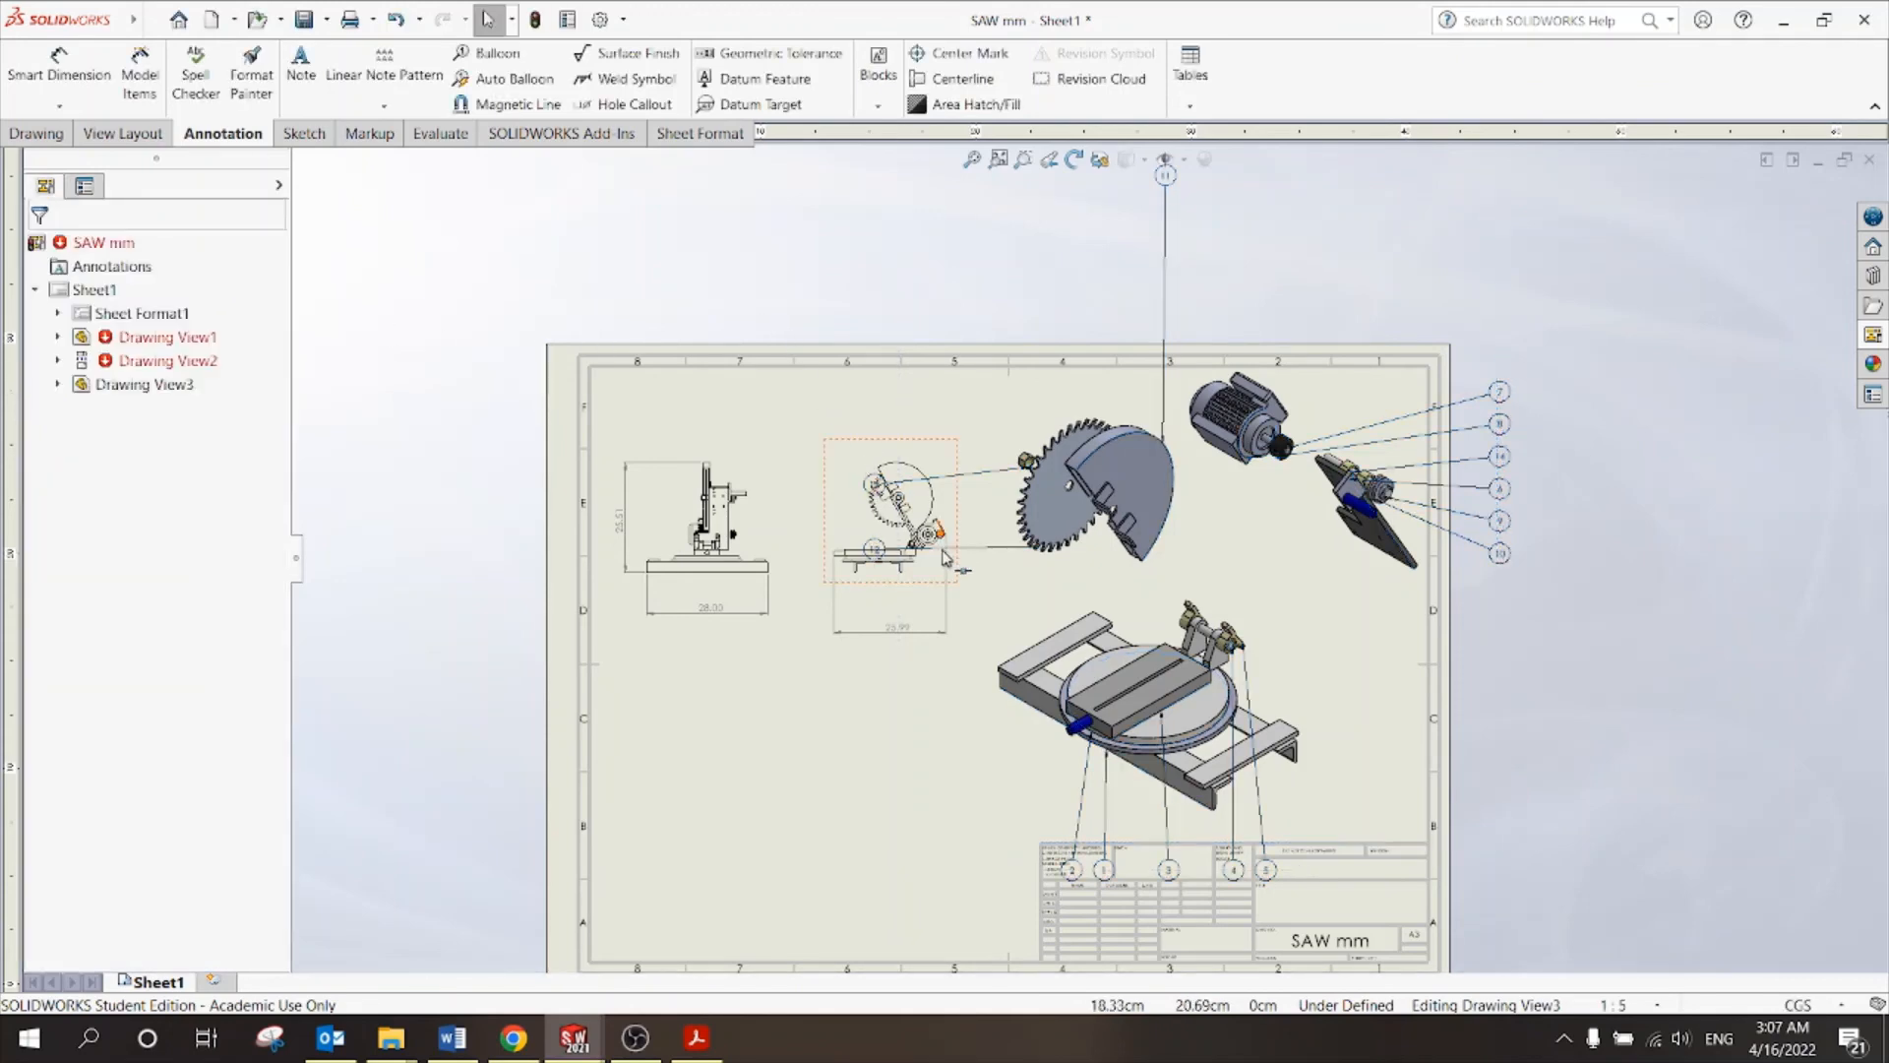
# Move balloons 10, 9, 6 and 14 from outside the sheet to positions around the exploded plate and saw pulley.
pyautogui.scroll(-1, 1388, 531)
pyautogui.scroll(-3, 1392, 531)
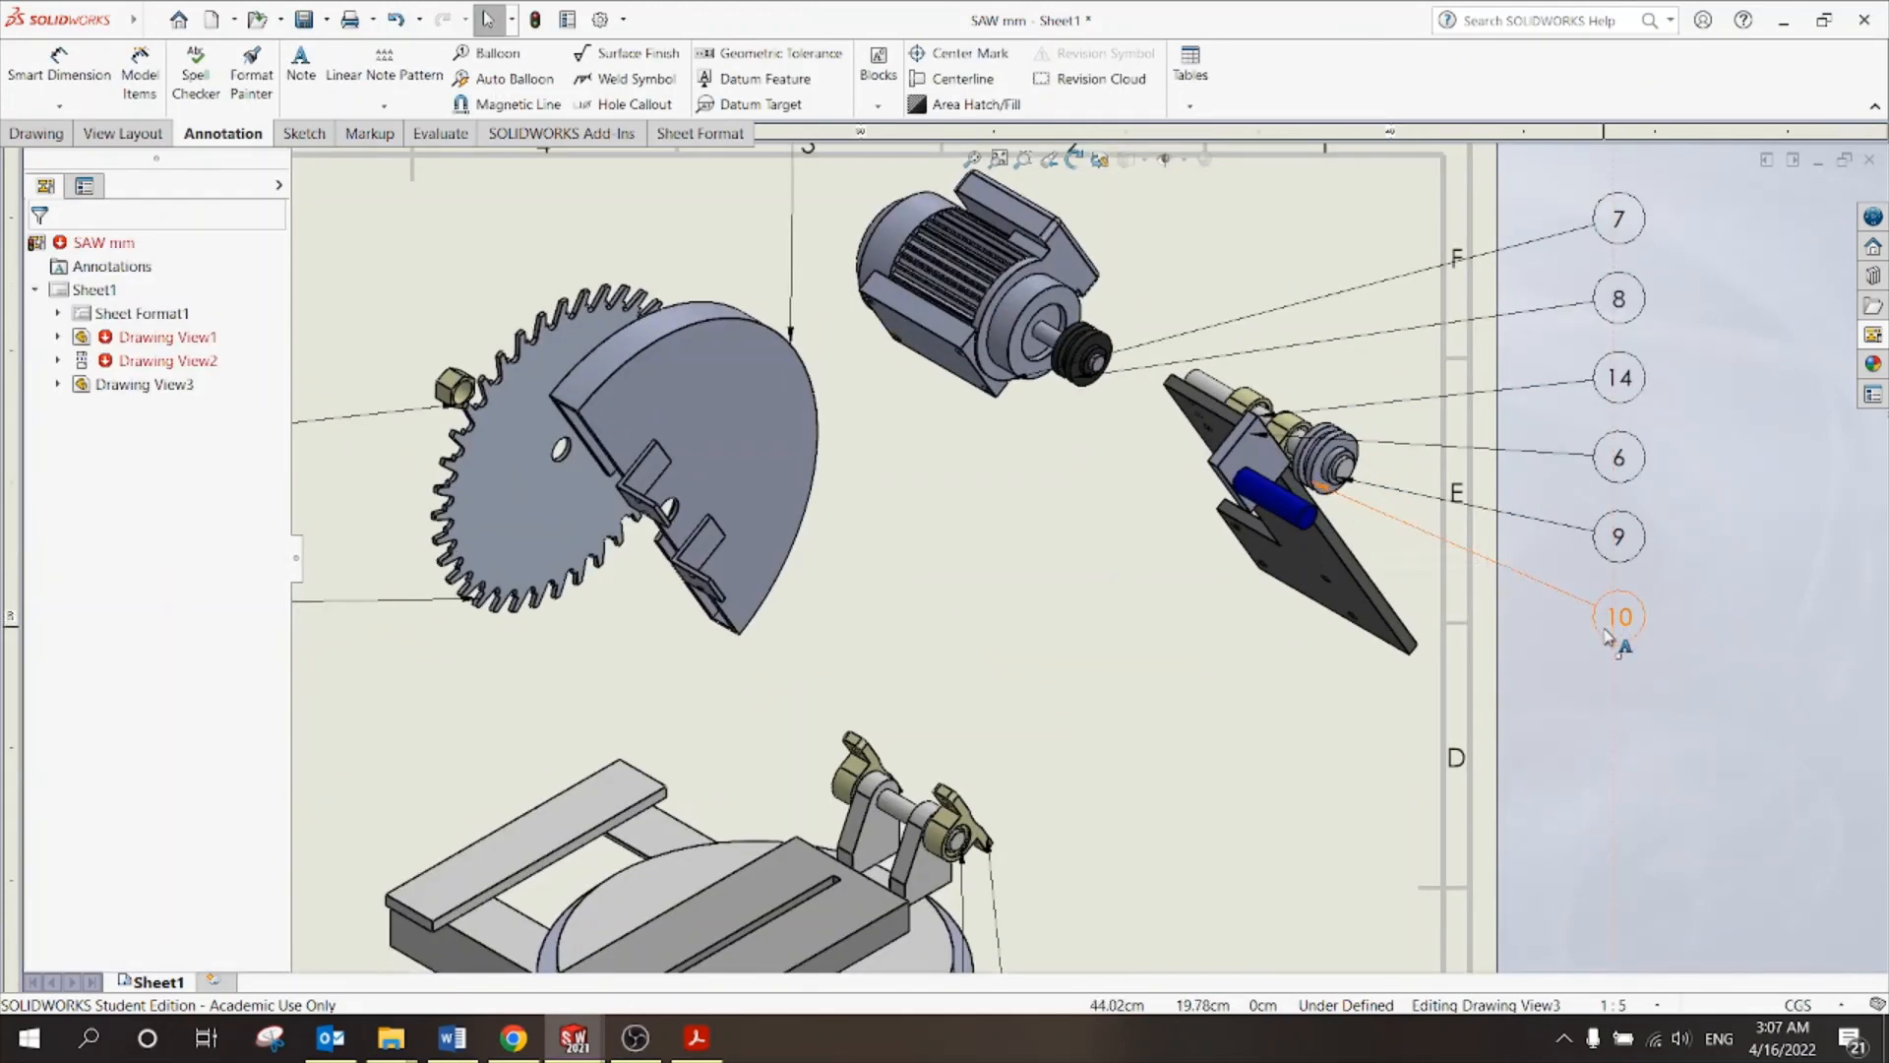
pyautogui.moveTo(1606, 637); pyautogui.dragTo(1218, 639)
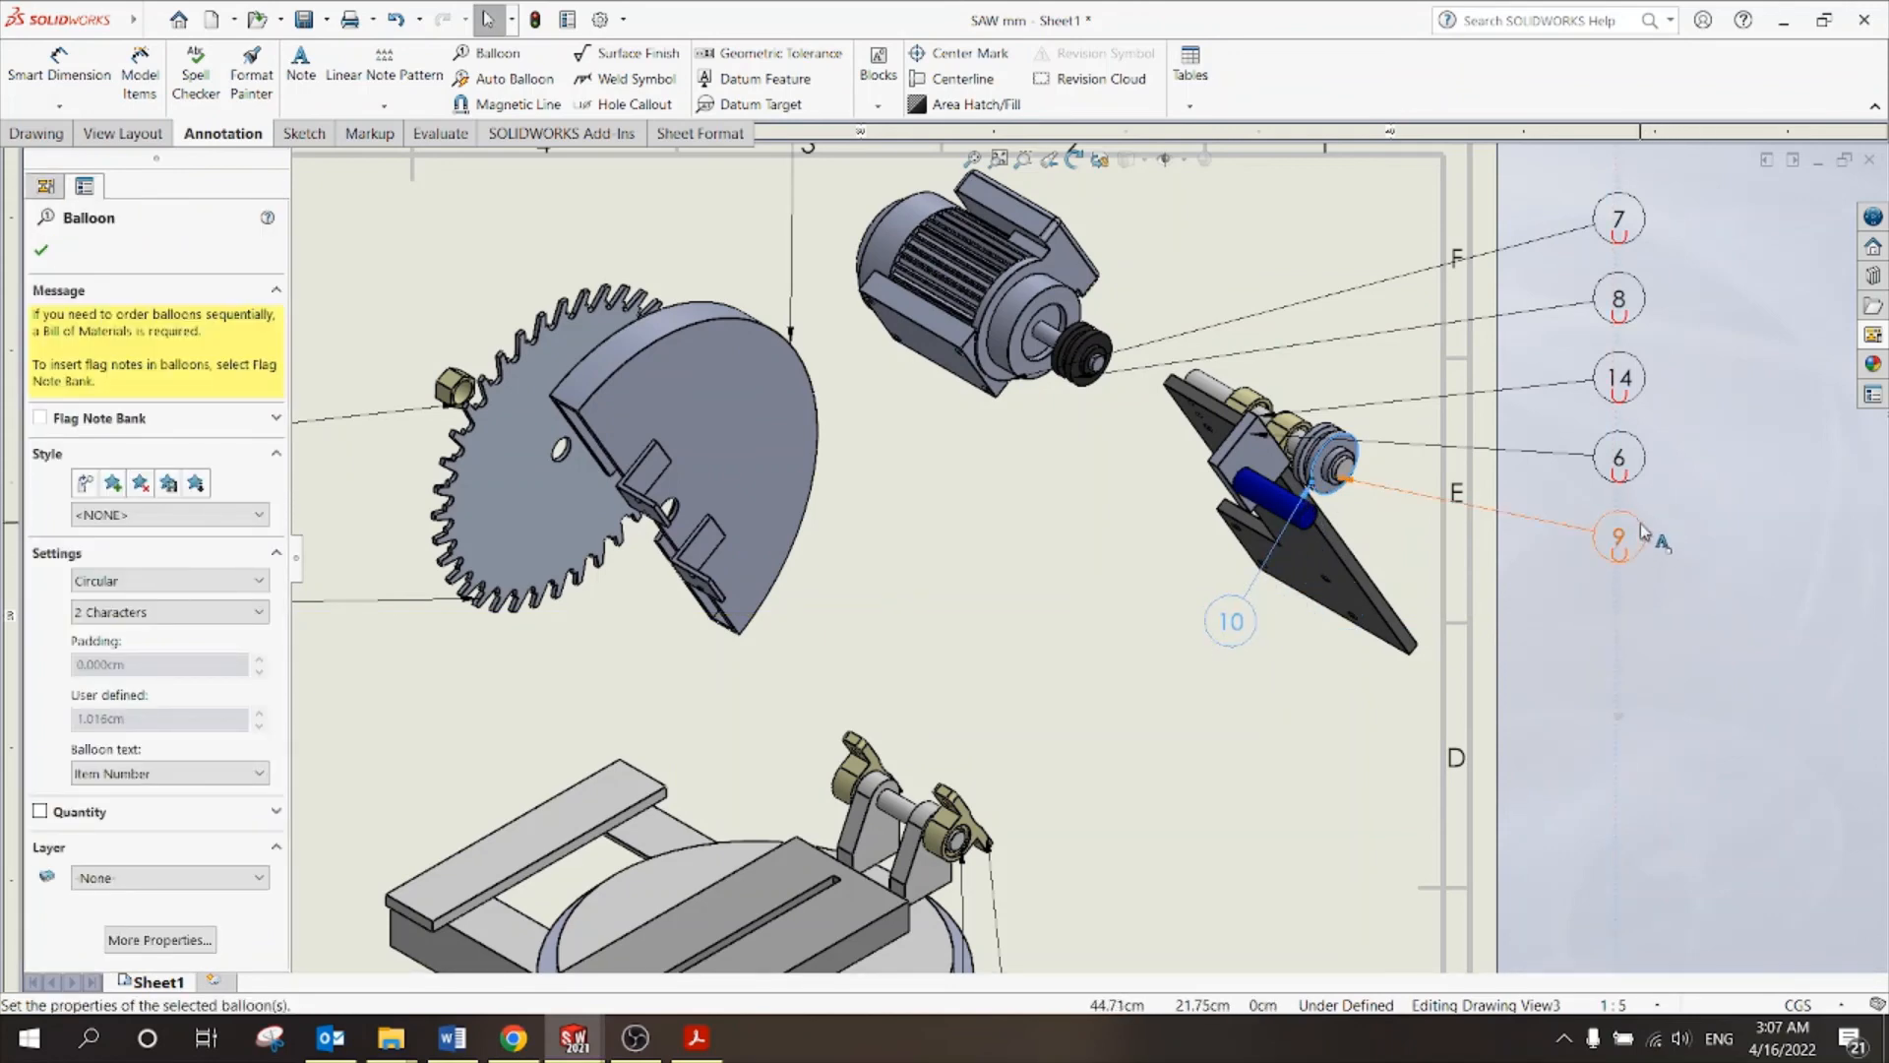
pyautogui.moveTo(1640, 523); pyautogui.dragTo(1431, 535)
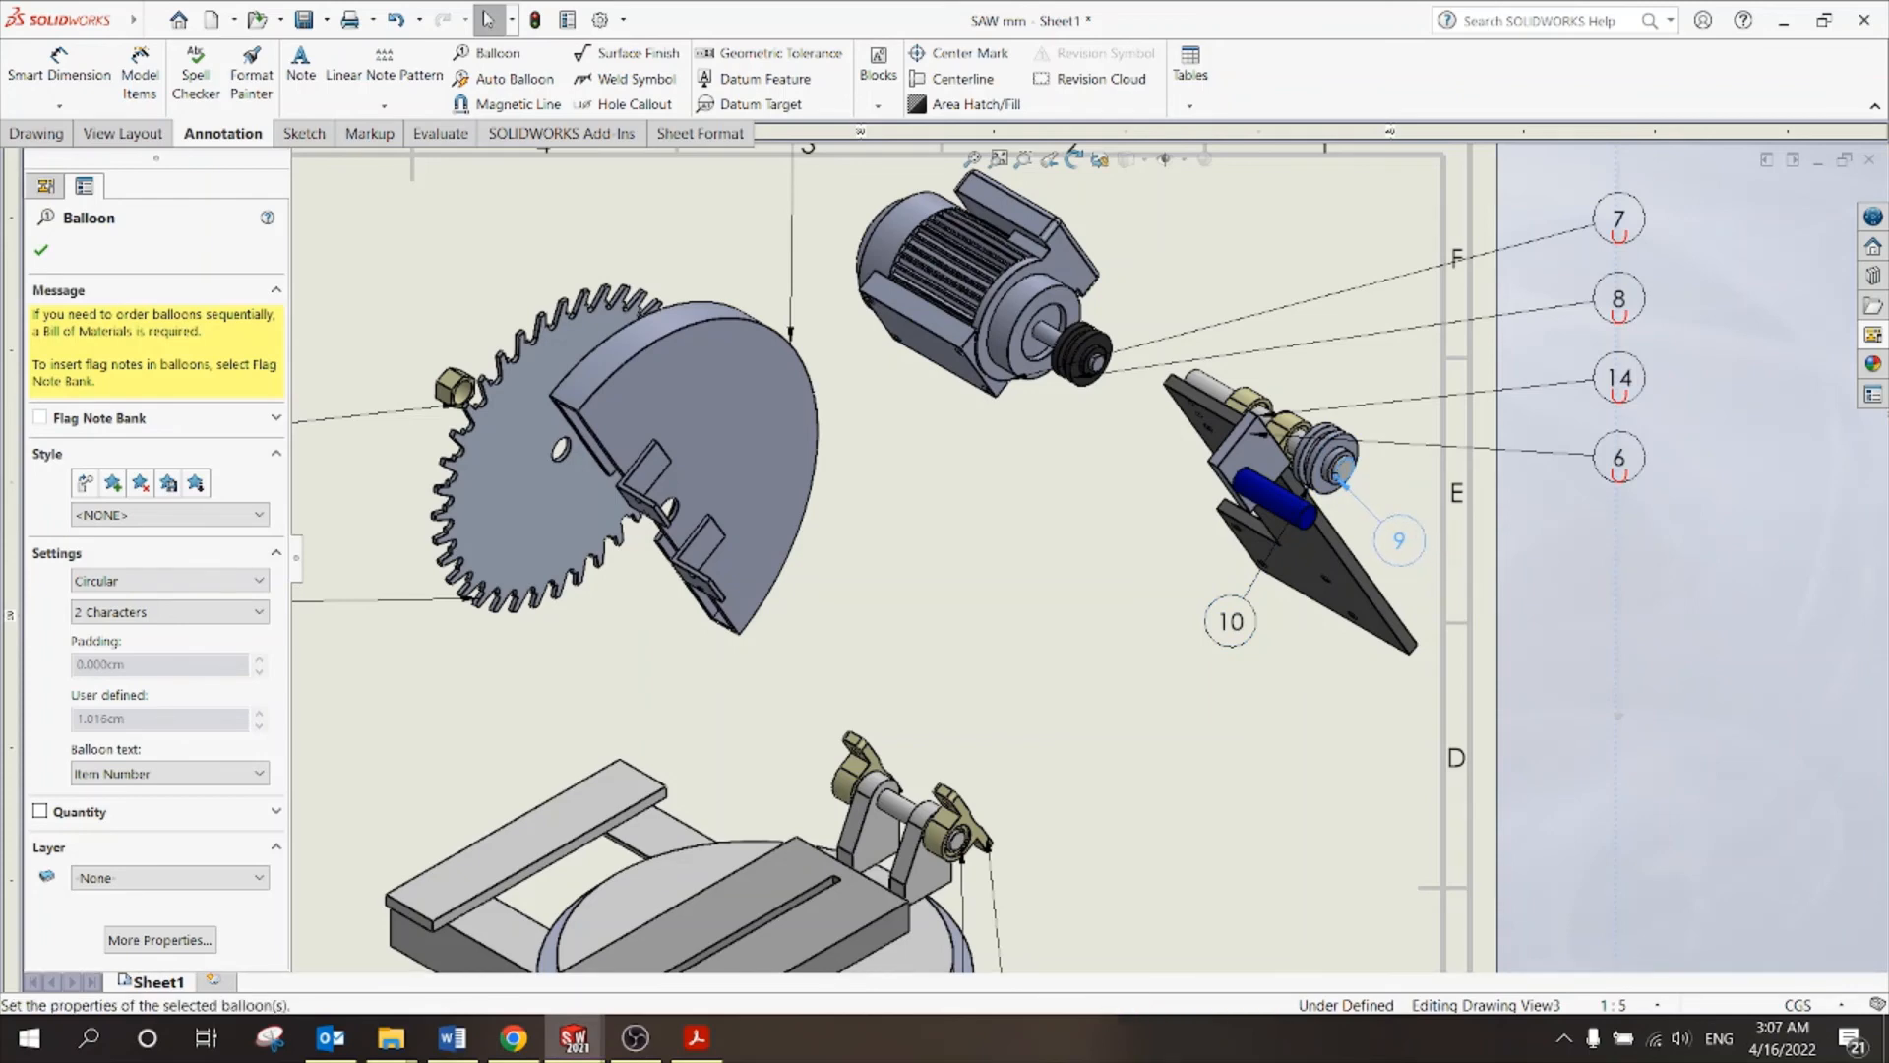
pyautogui.moveTo(1641, 457); pyautogui.dragTo(1086, 447)
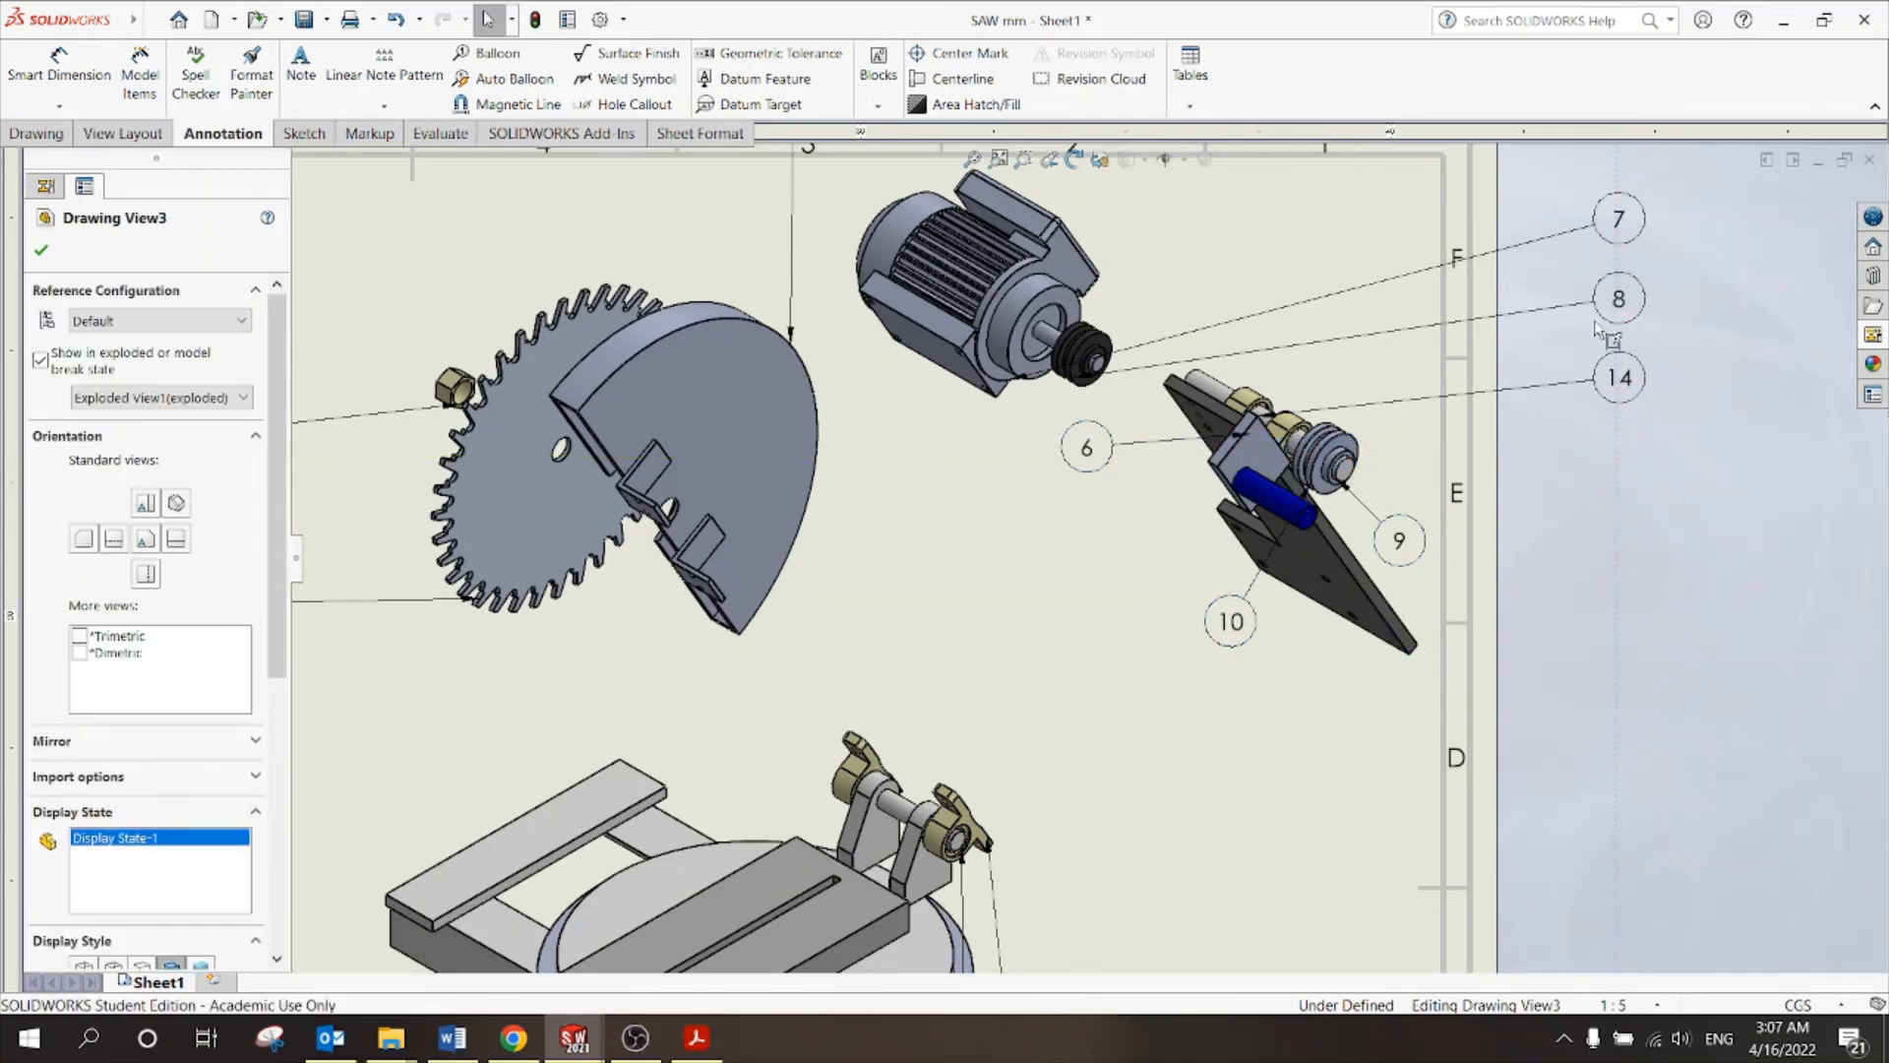
pyautogui.moveTo(1640, 360); pyautogui.dragTo(1266, 280)
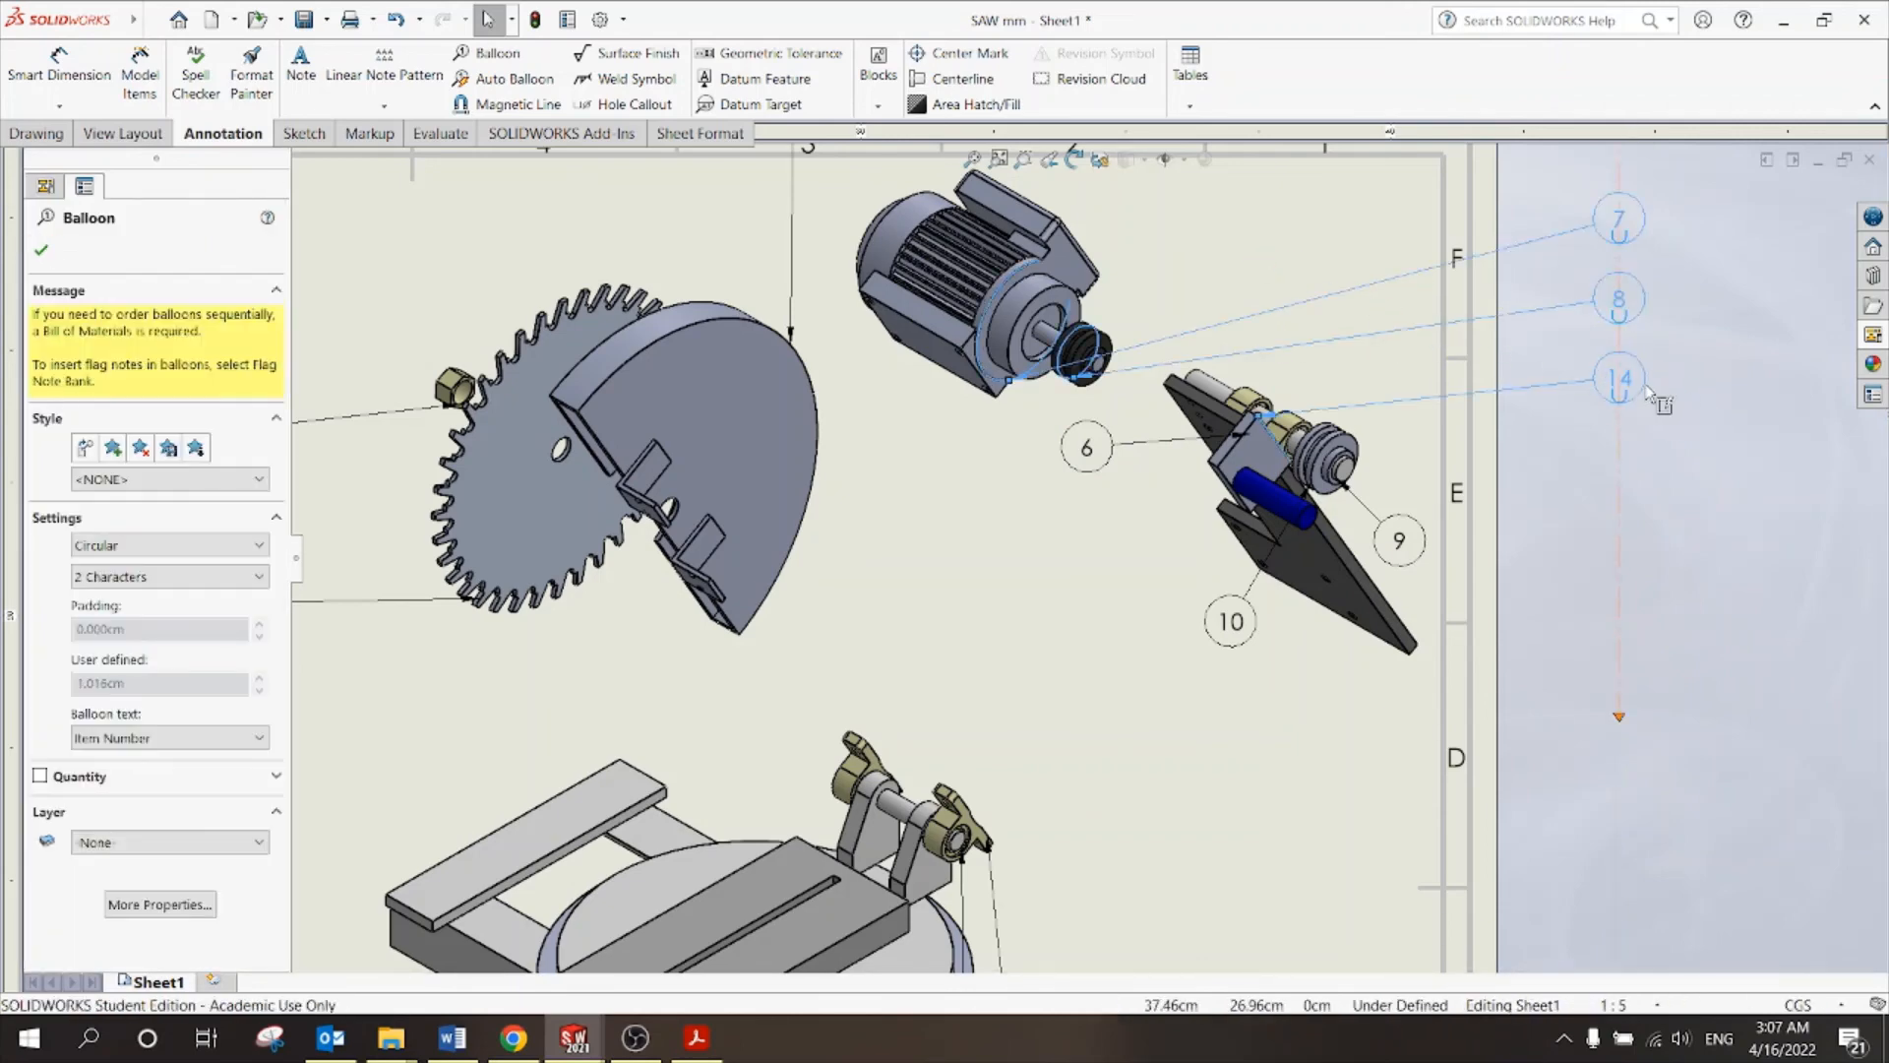
pyautogui.click(1649, 391)
pyautogui.moveTo(1639, 388)
pyautogui.mouseDown()
pyautogui.moveTo(1451, 374)
pyautogui.moveTo(1299, 261)
pyautogui.moveTo(1260, 295)
pyautogui.moveTo(1370, 391)
pyautogui.mouseUp()
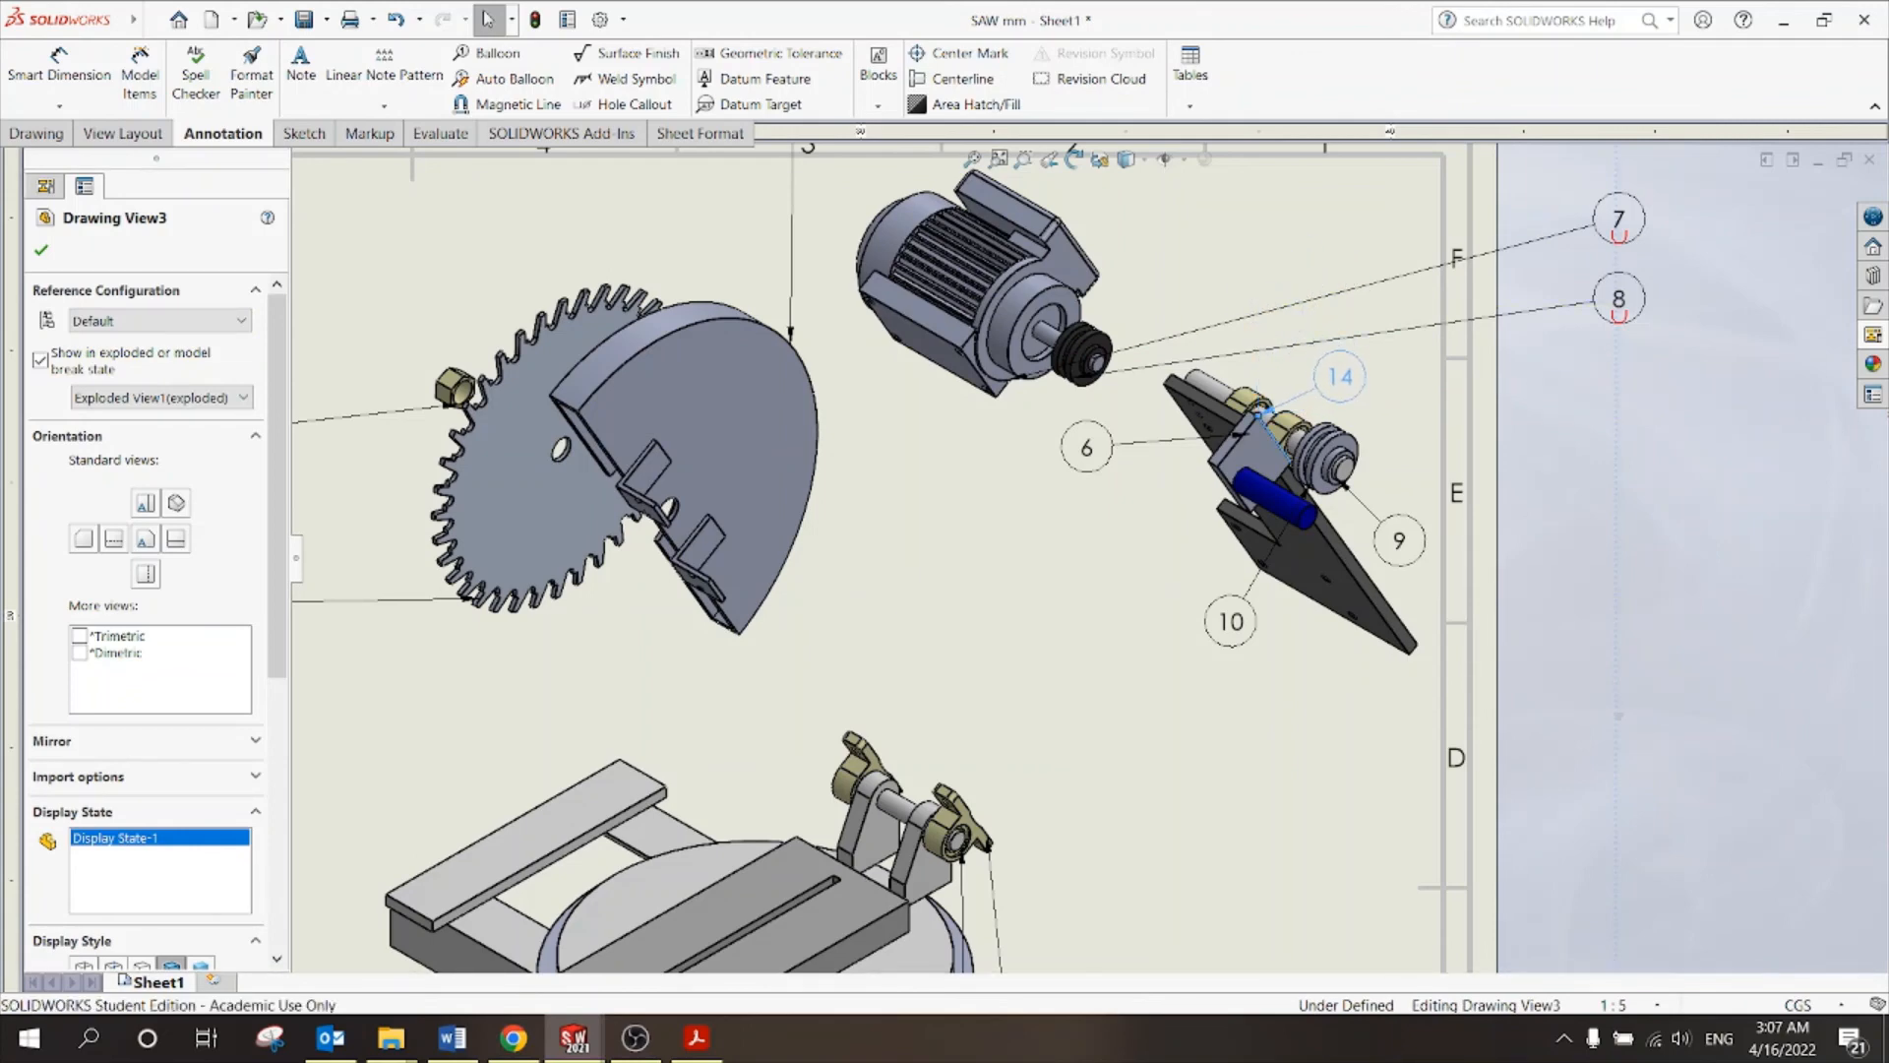
pyautogui.click(1203, 271)
# Move balloon 7 to just below the motor and balloon 8 to just above the motor pulley.
pyautogui.moveTo(1596, 239); pyautogui.dragTo(1092, 426)
pyautogui.moveTo(951, 499); pyautogui.dragTo(955, 500)
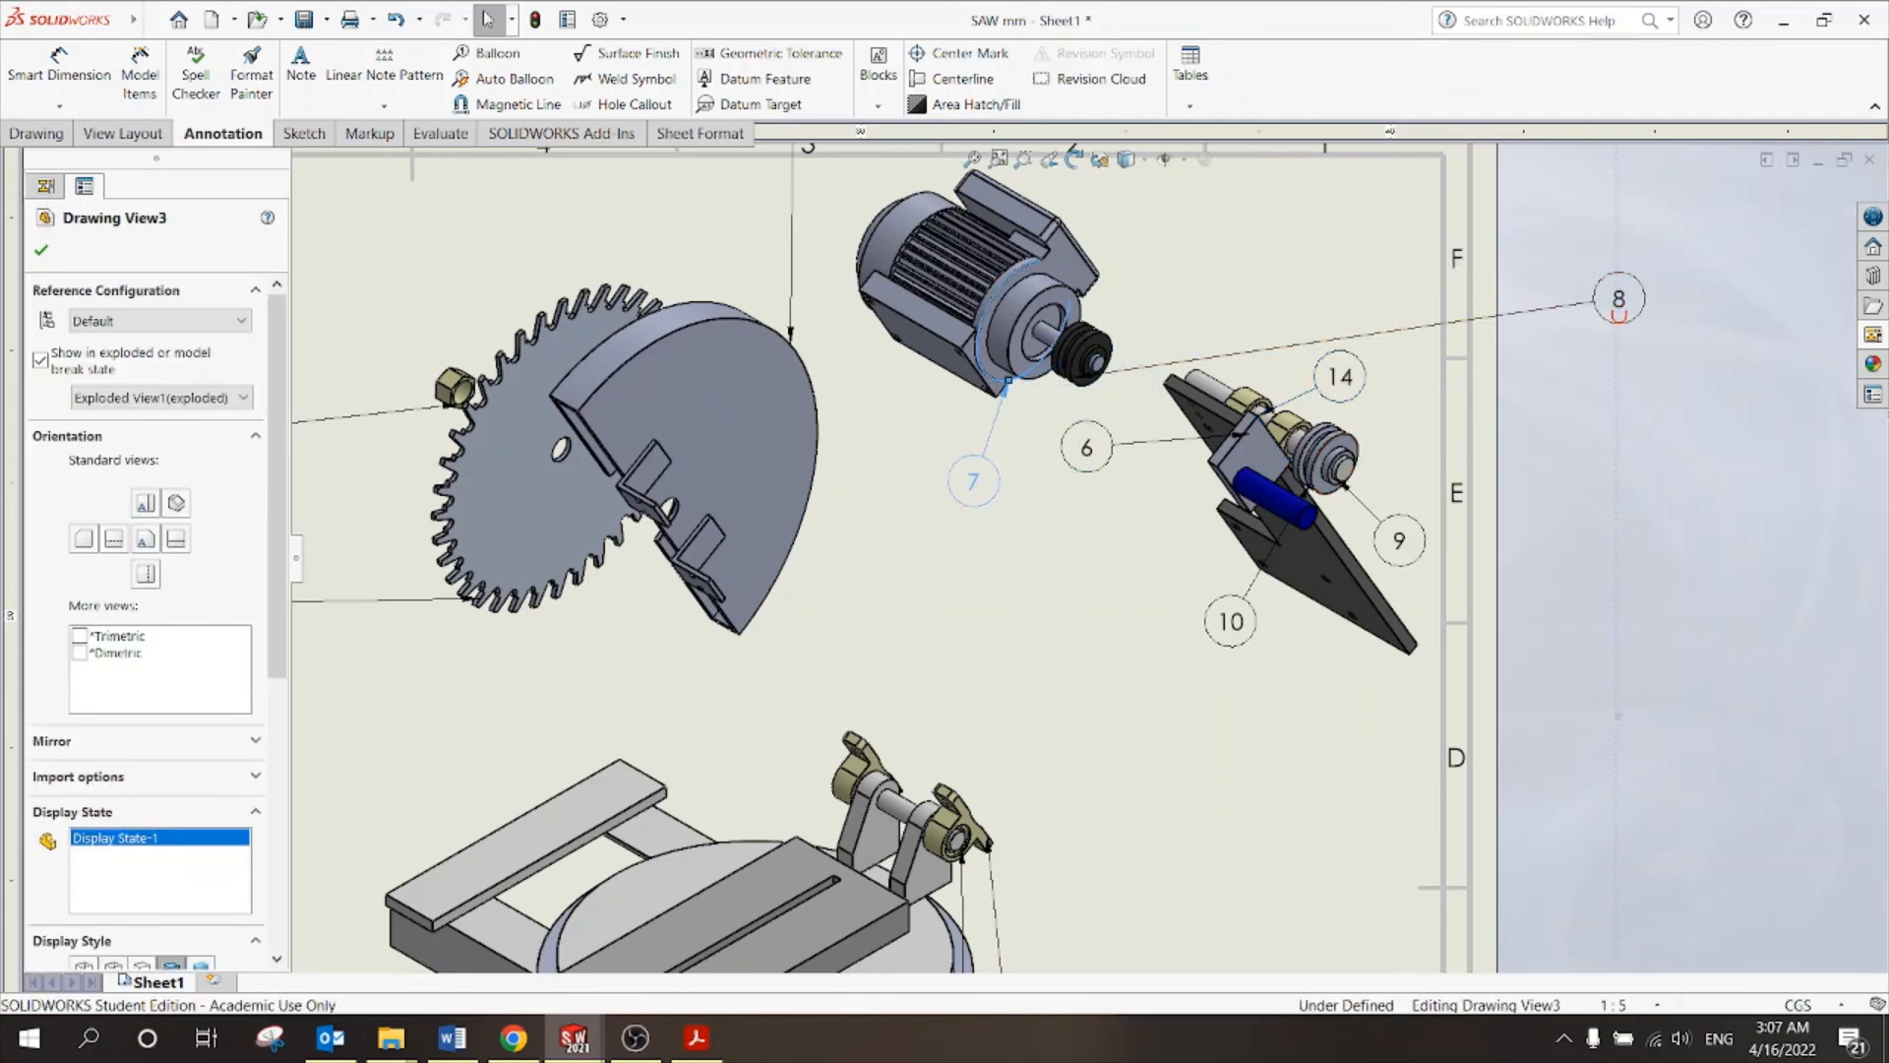
pyautogui.click(1618, 313)
pyautogui.click(1645, 290)
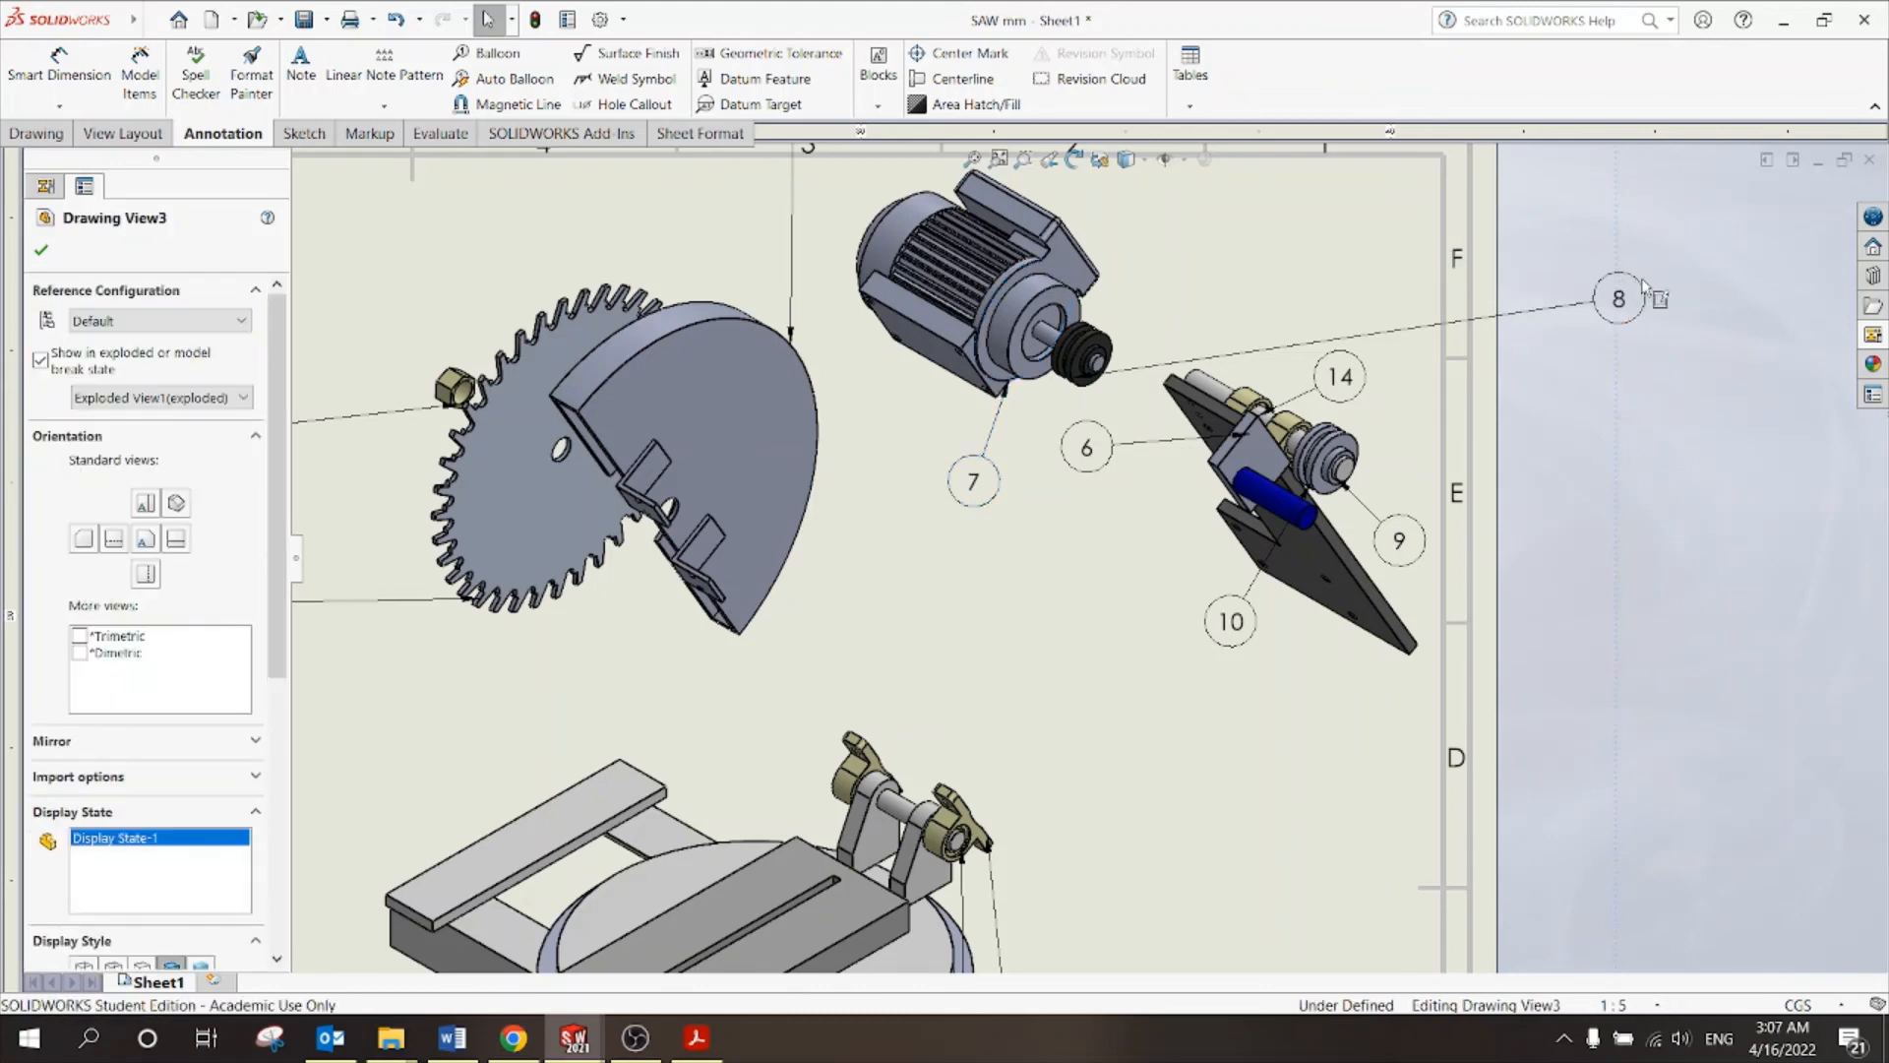
pyautogui.moveTo(1646, 290); pyautogui.dragTo(1451, 292)
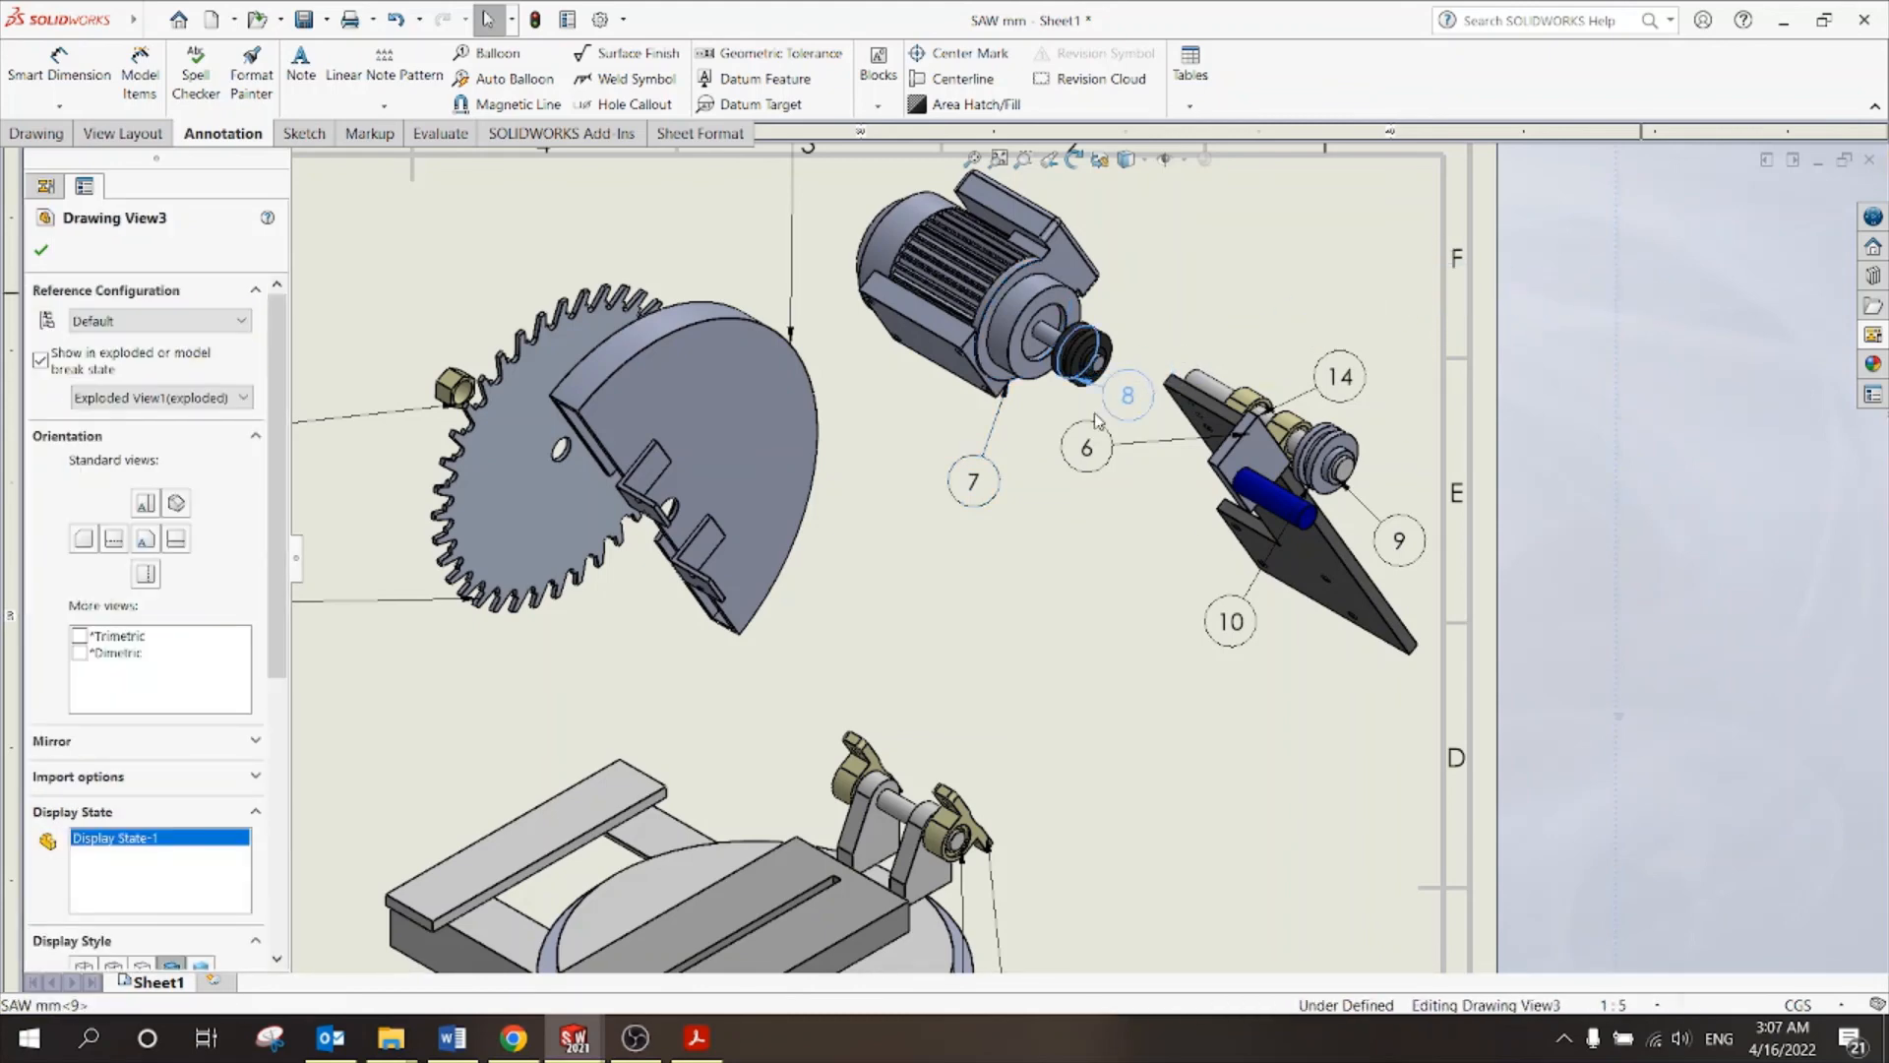
pyautogui.moveTo(1098, 420)
pyautogui.mouseDown()
pyautogui.moveTo(1061, 428)
pyautogui.moveTo(1220, 297)
pyautogui.moveTo(1208, 285)
pyautogui.mouseUp()
pyautogui.click(1018, 361)
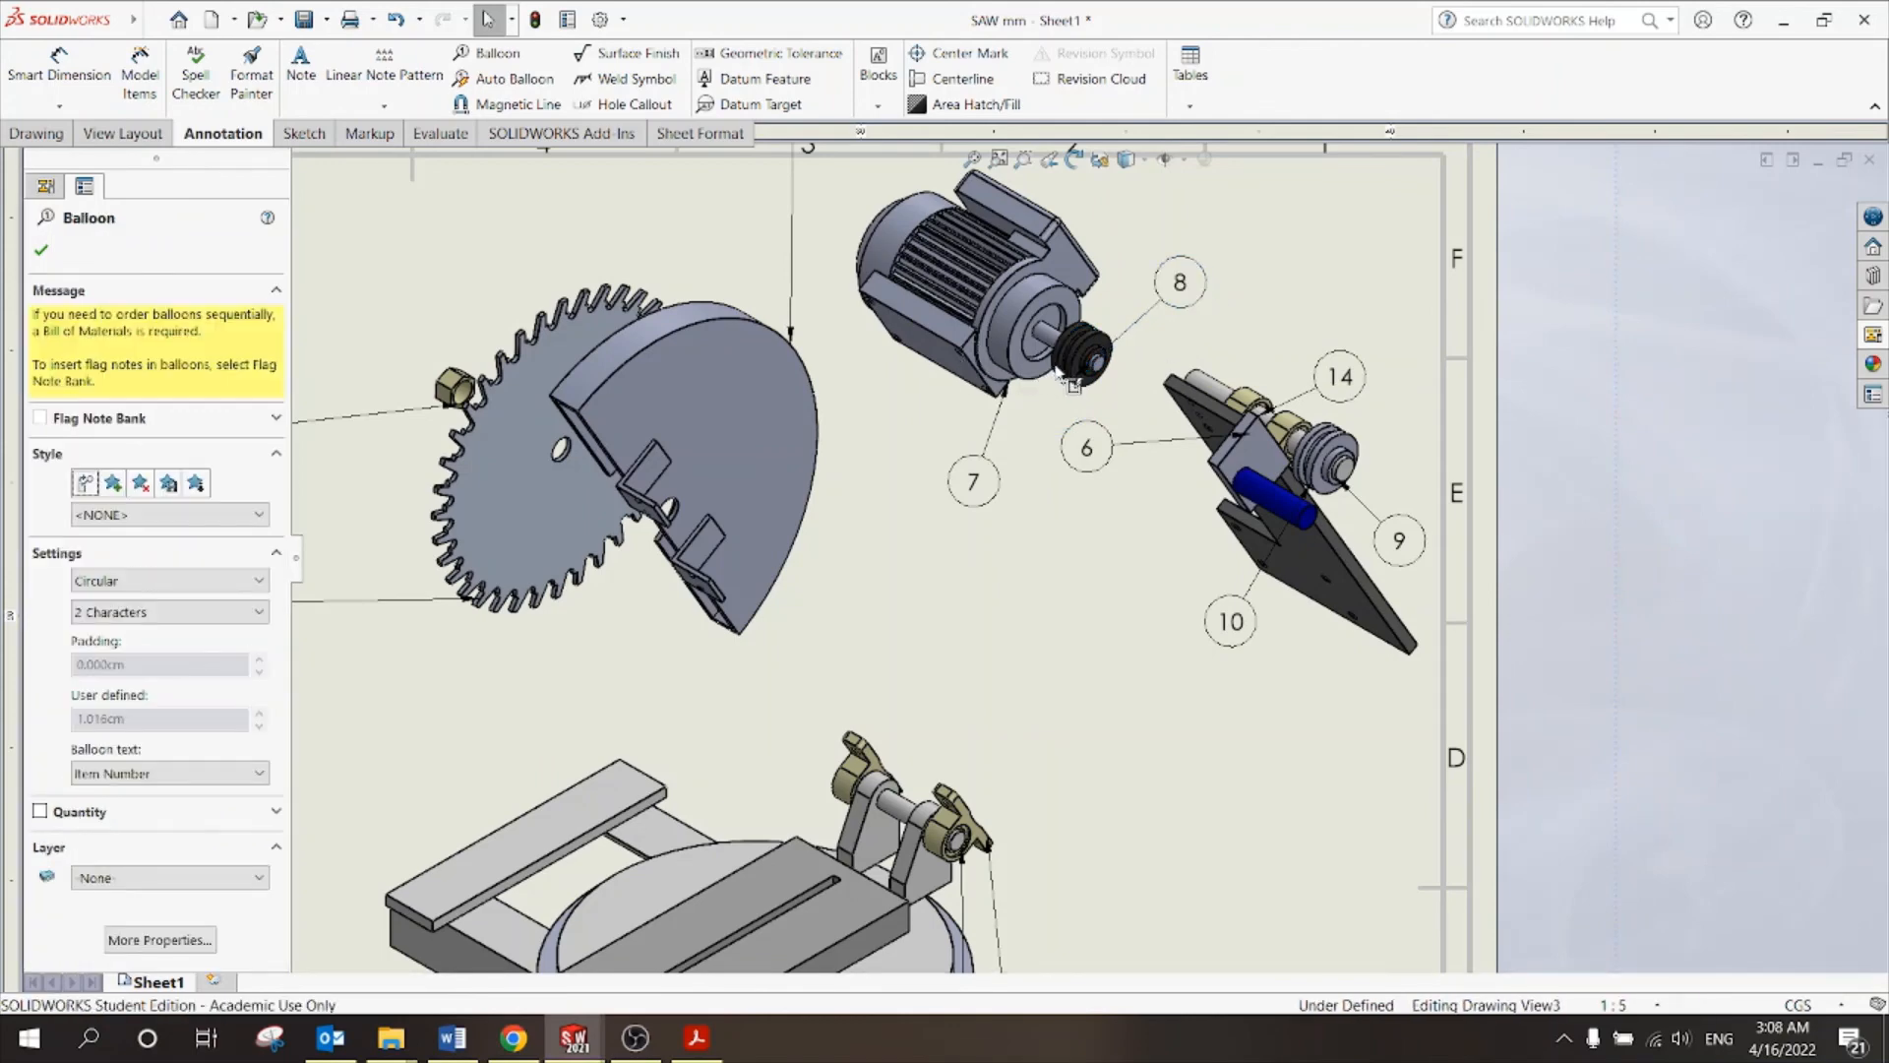
pyautogui.click(1063, 372)
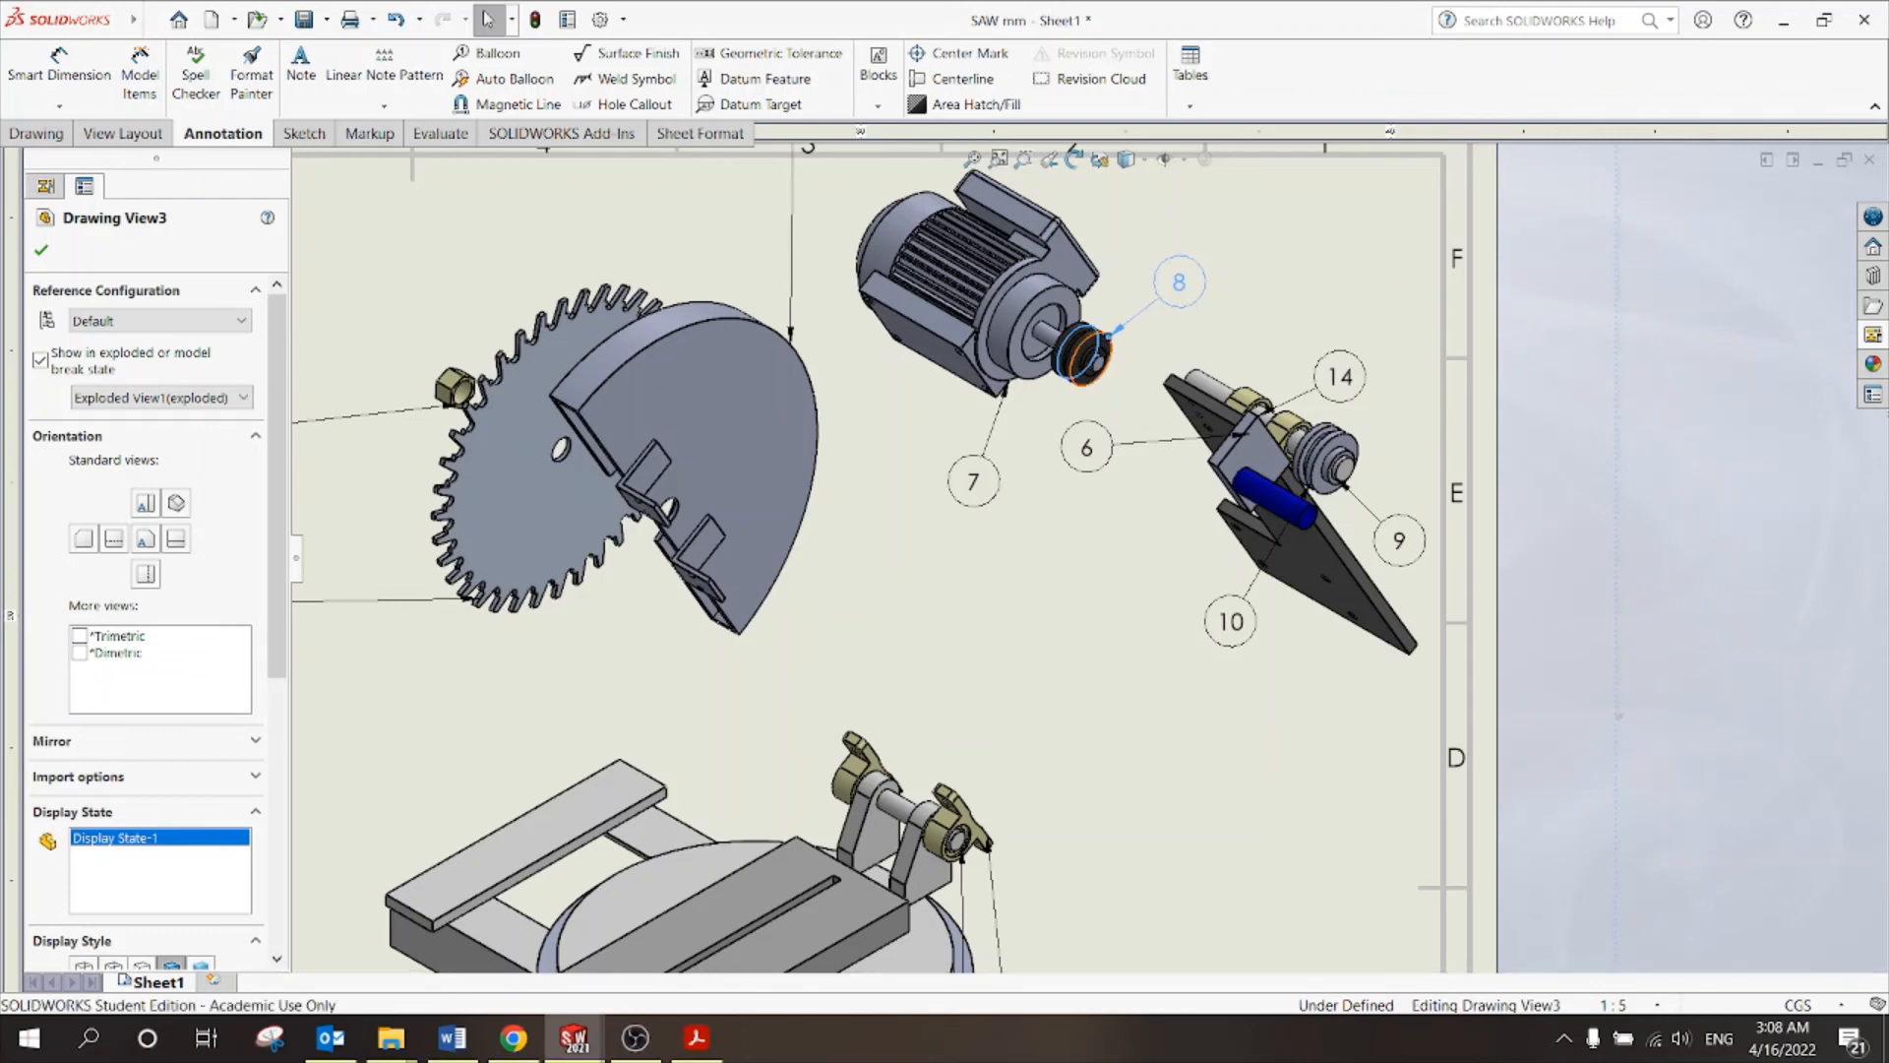
pyautogui.click(1111, 337)
pyautogui.click(826, 293)
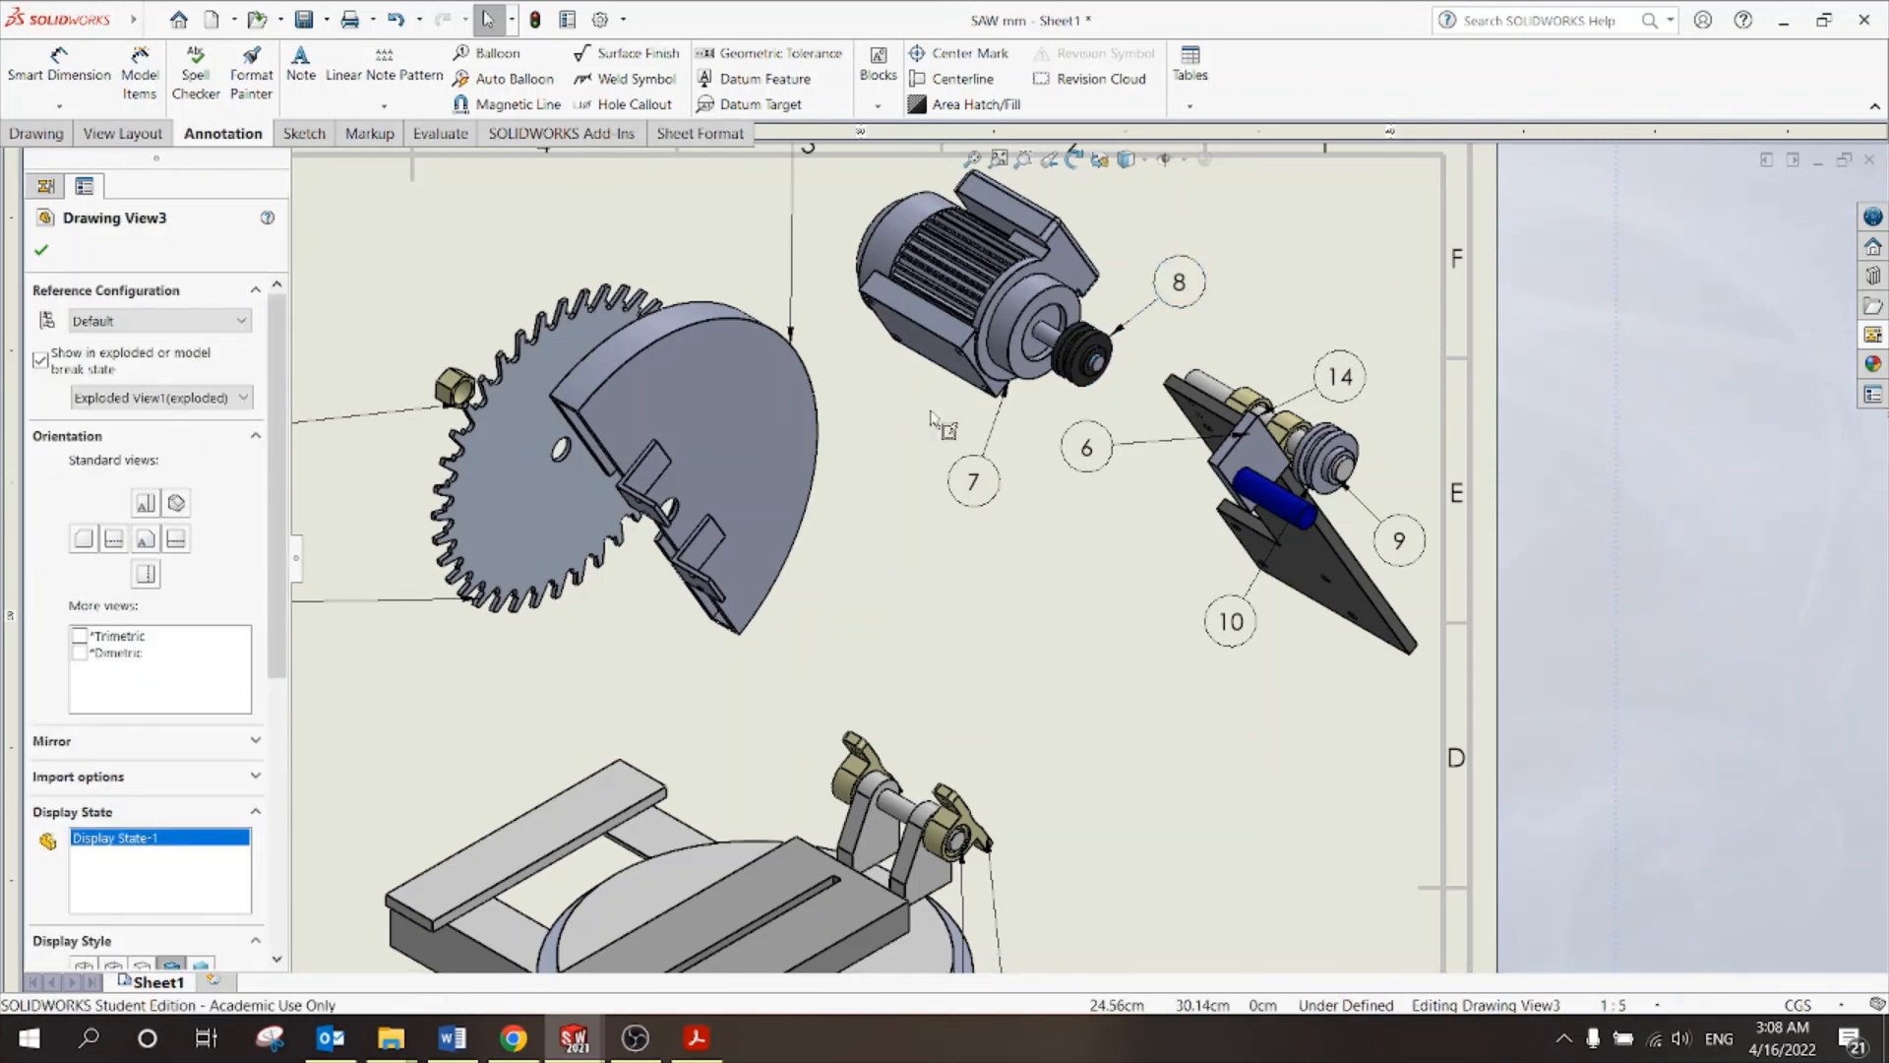
# Move balloon 11 from above the sheet down to just above the saw cover.
pyautogui.scroll(5, 938, 420)
pyautogui.scroll(-3, 1023, 399)
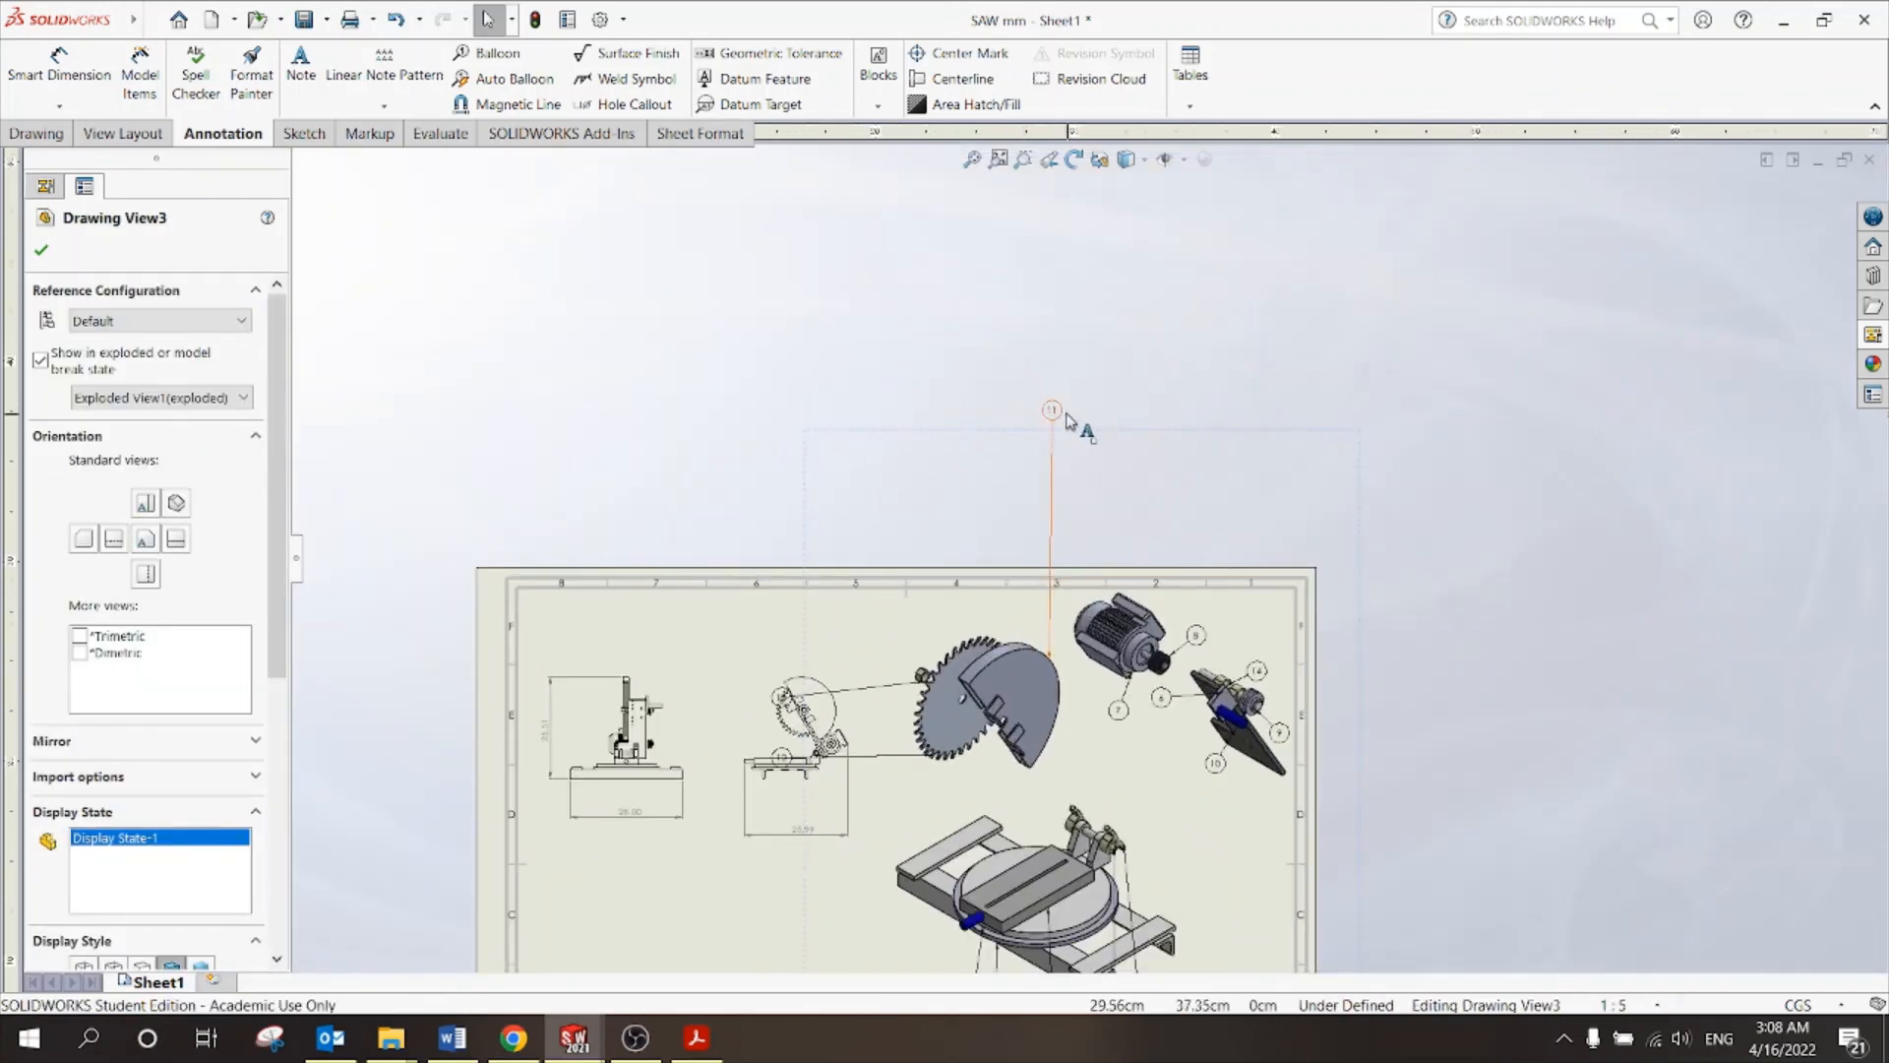
pyautogui.moveTo(1071, 421); pyautogui.dragTo(1055, 637)
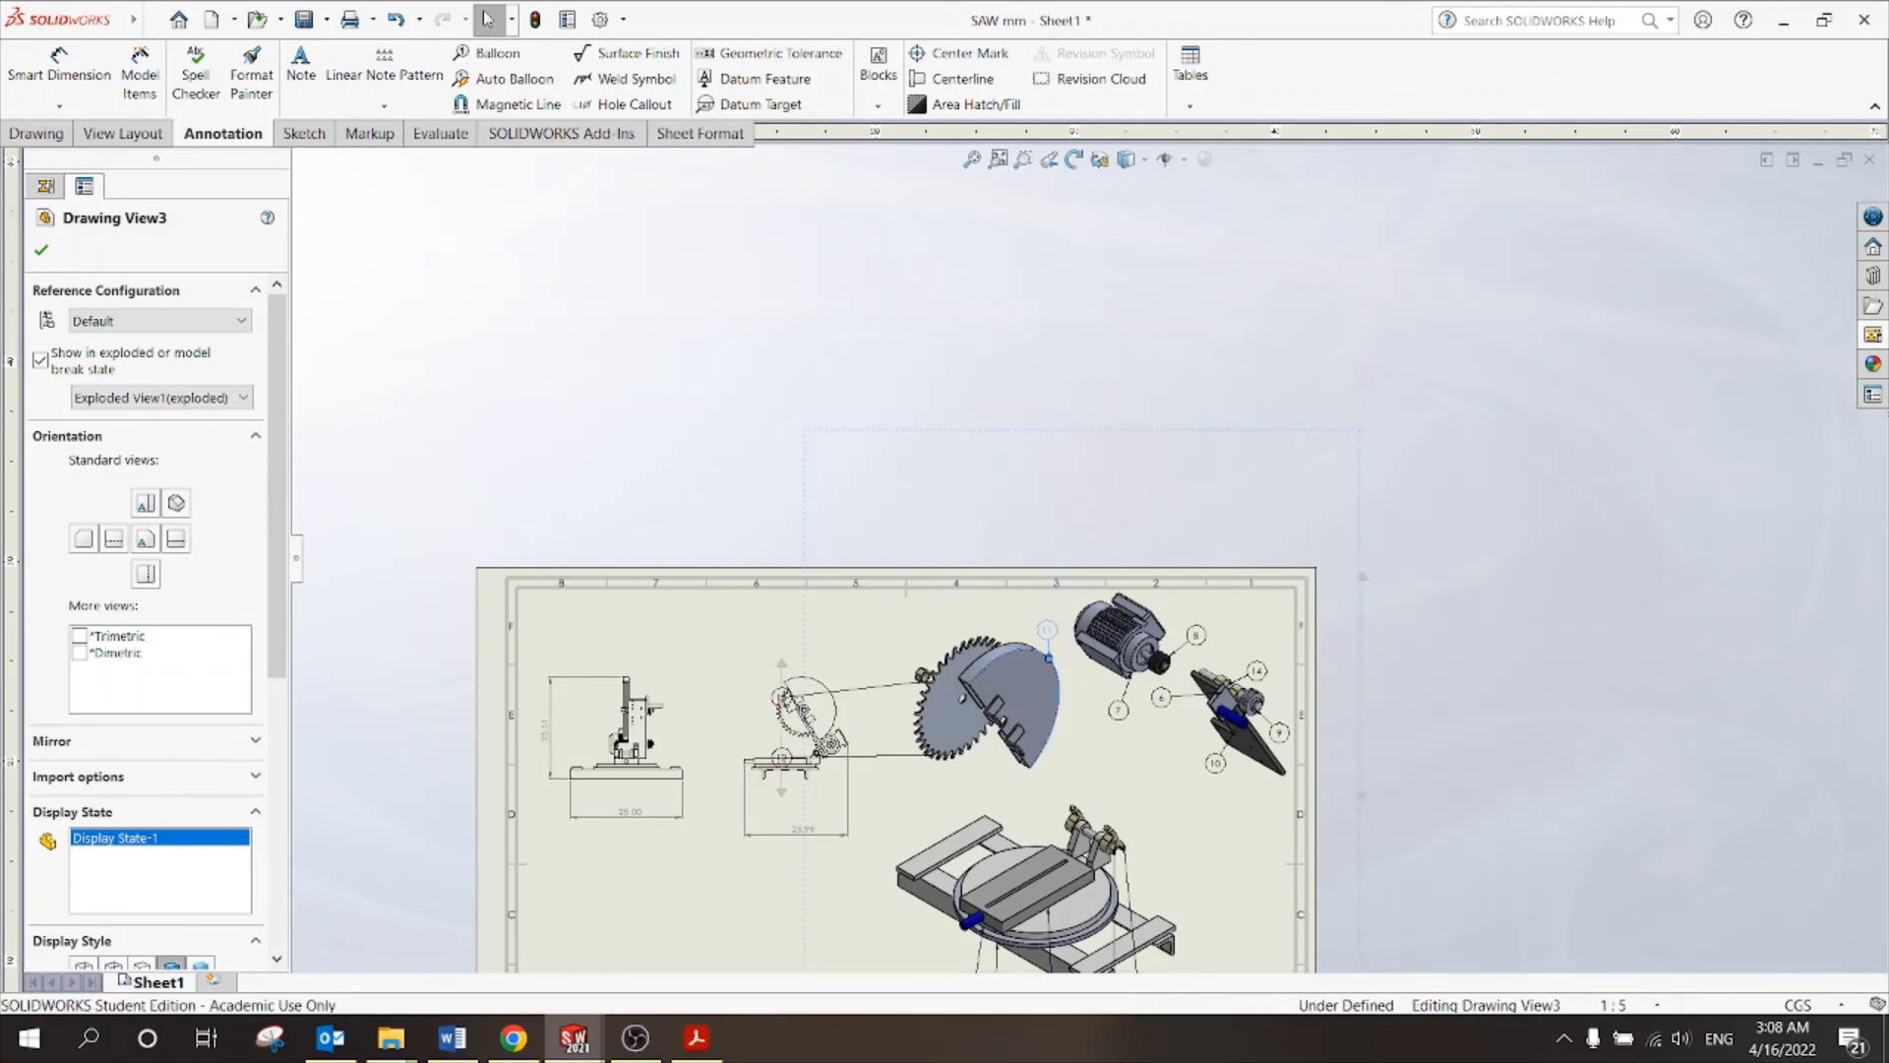
# Move balloons 13 and 12 off the side view to positions above the nut and below the saw blade in the exploded view.
pyautogui.scroll(3, 1037, 380)
pyautogui.scroll(-3, 1035, 740)
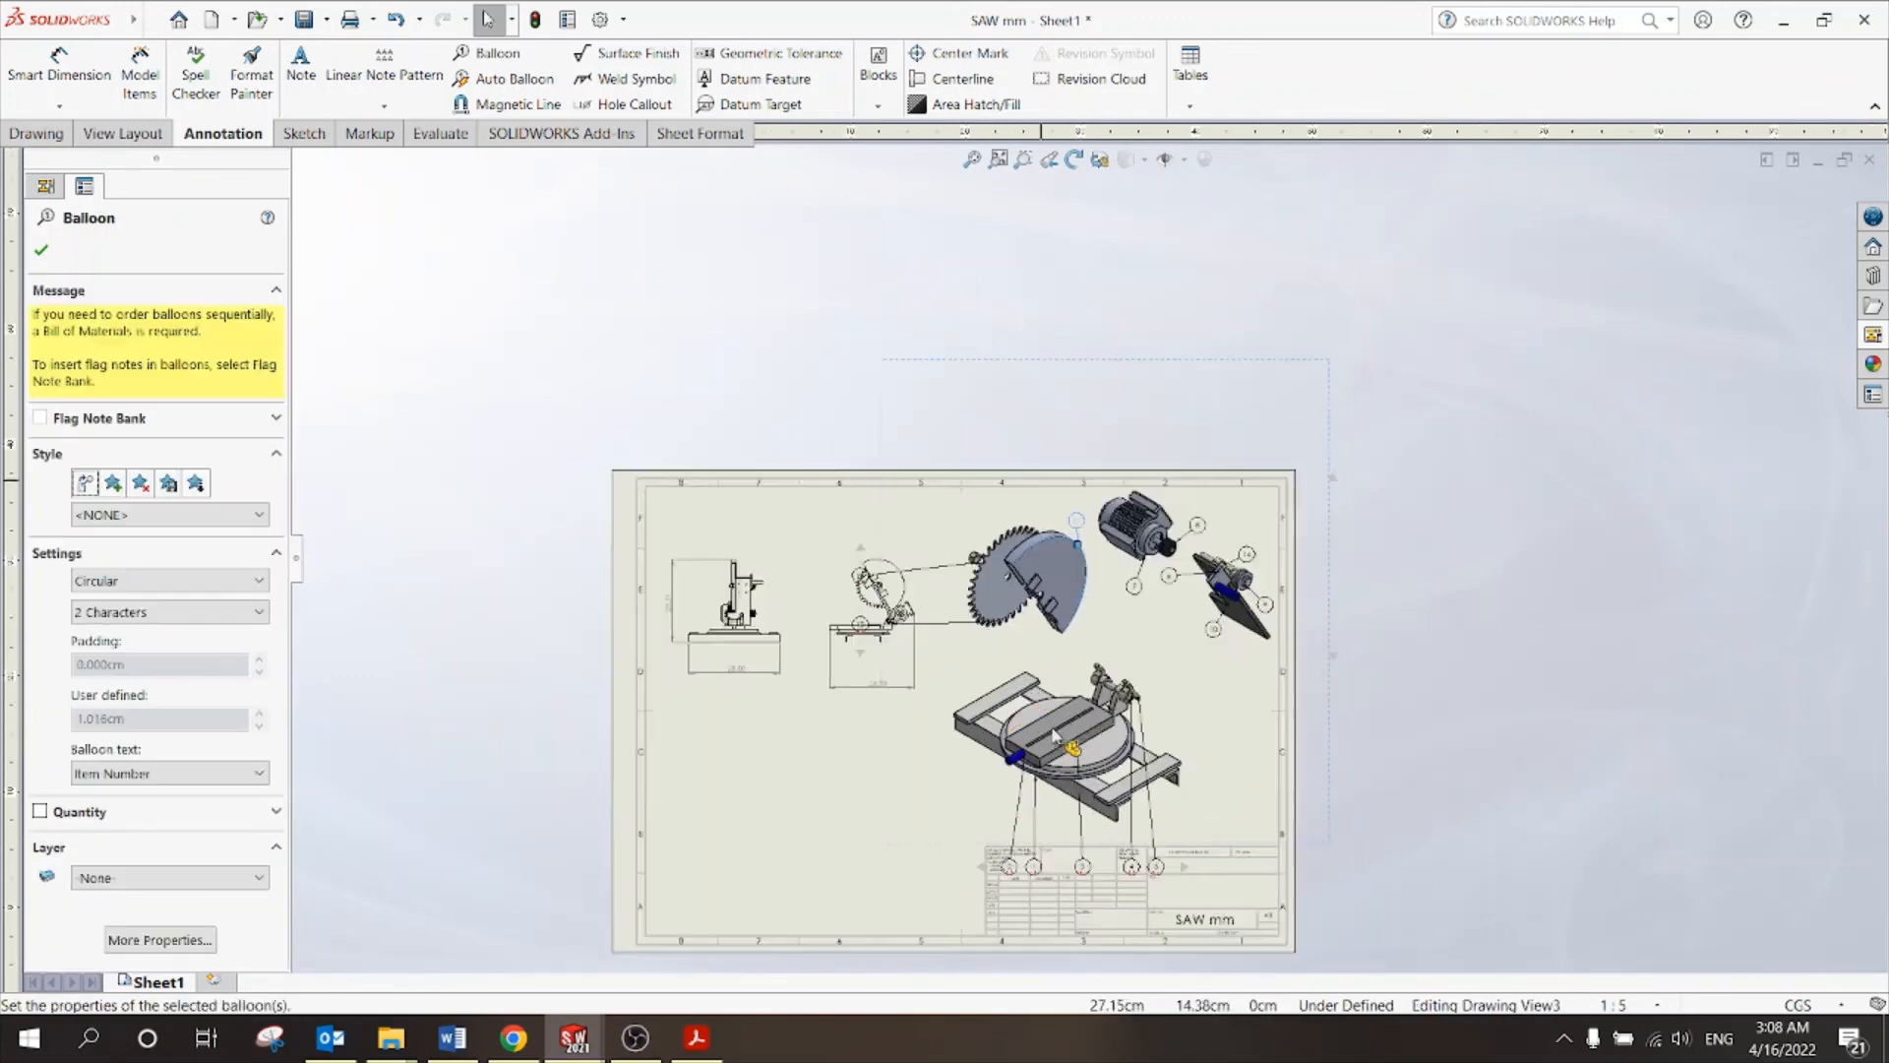
pyautogui.press('Escape')
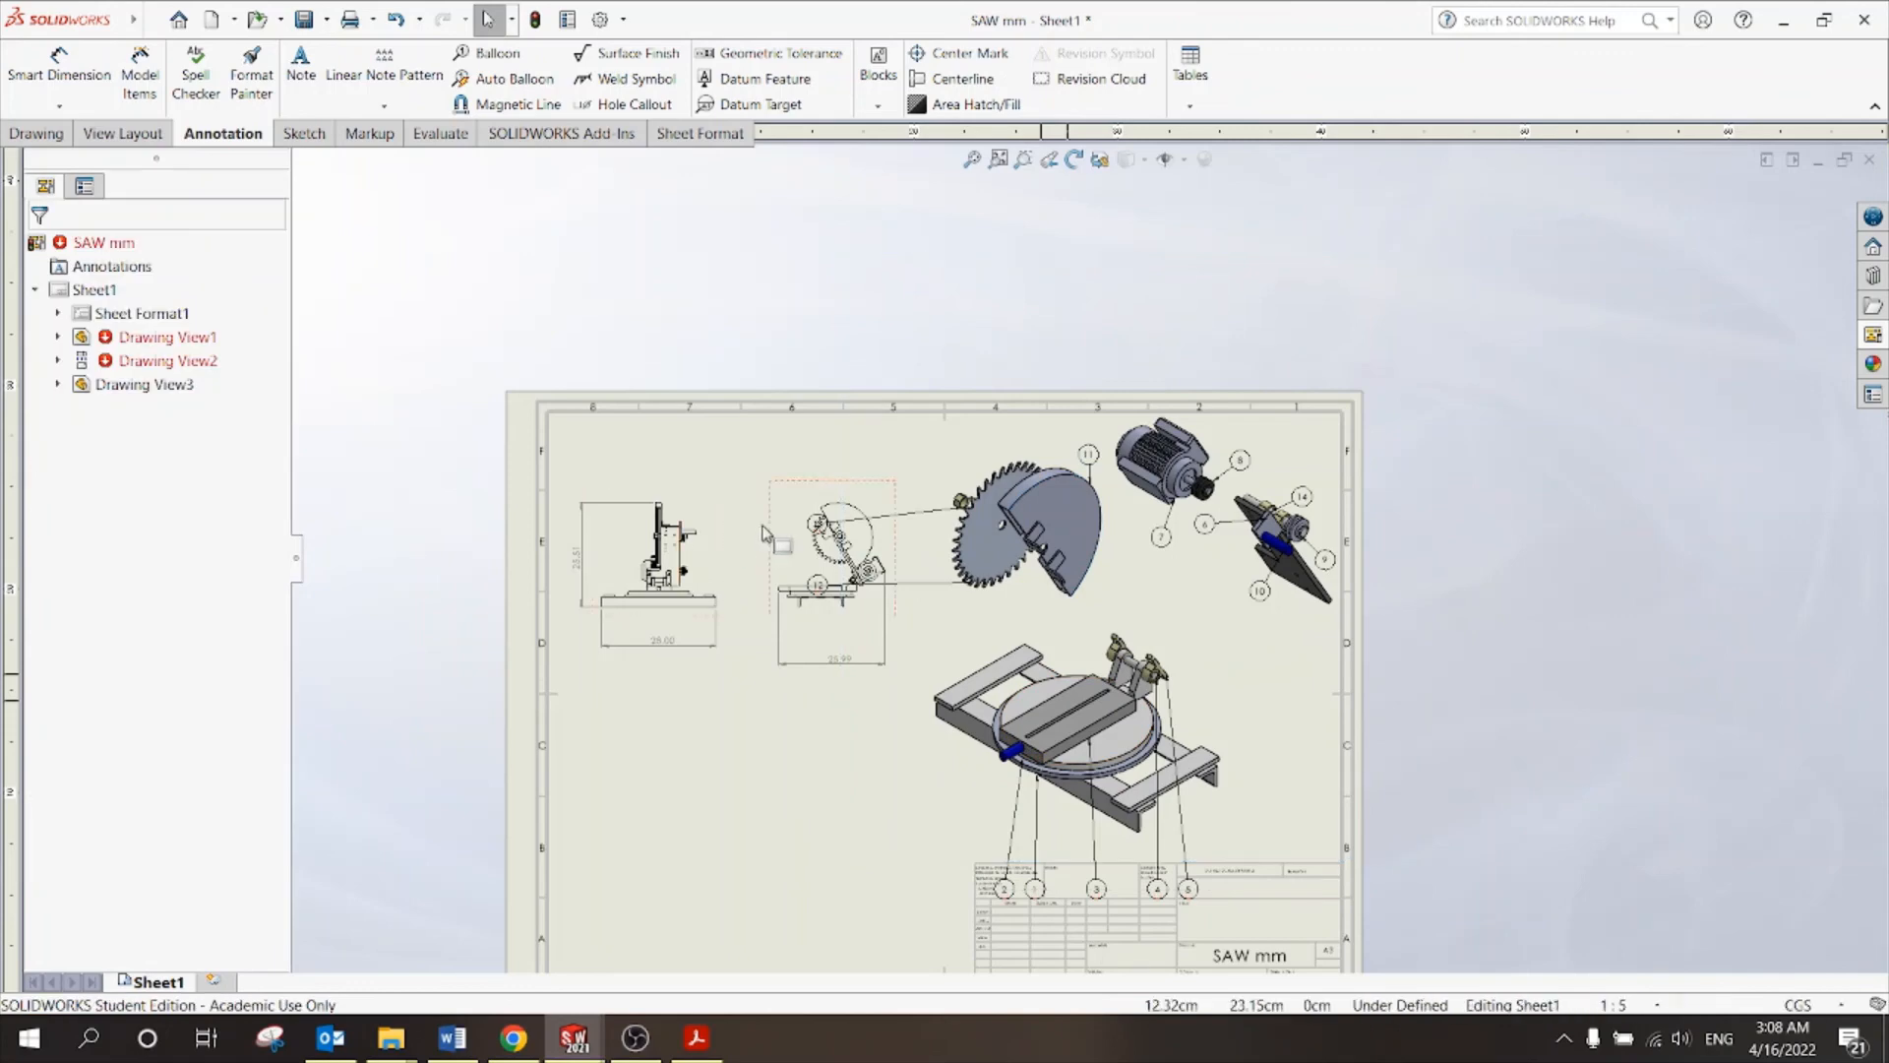
pyautogui.scroll(-5, 929, 557)
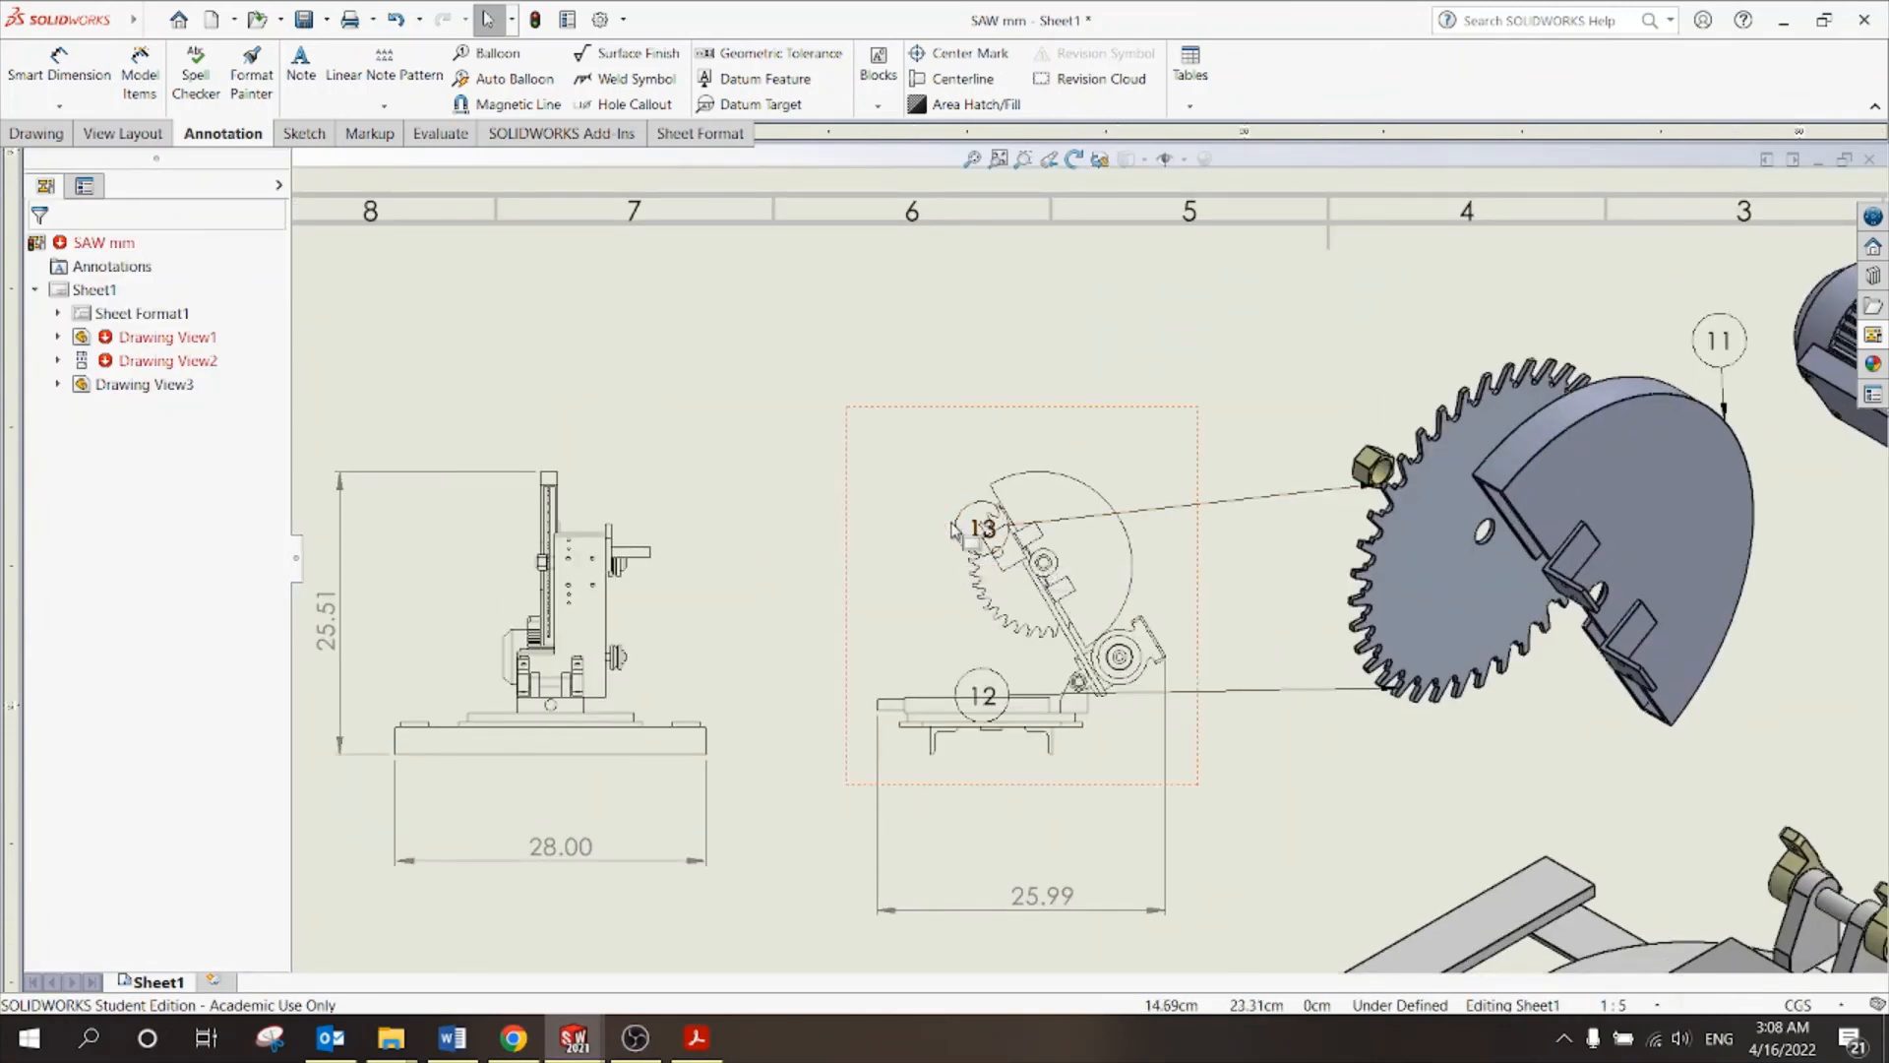
pyautogui.moveTo(959, 524); pyautogui.dragTo(1154, 513)
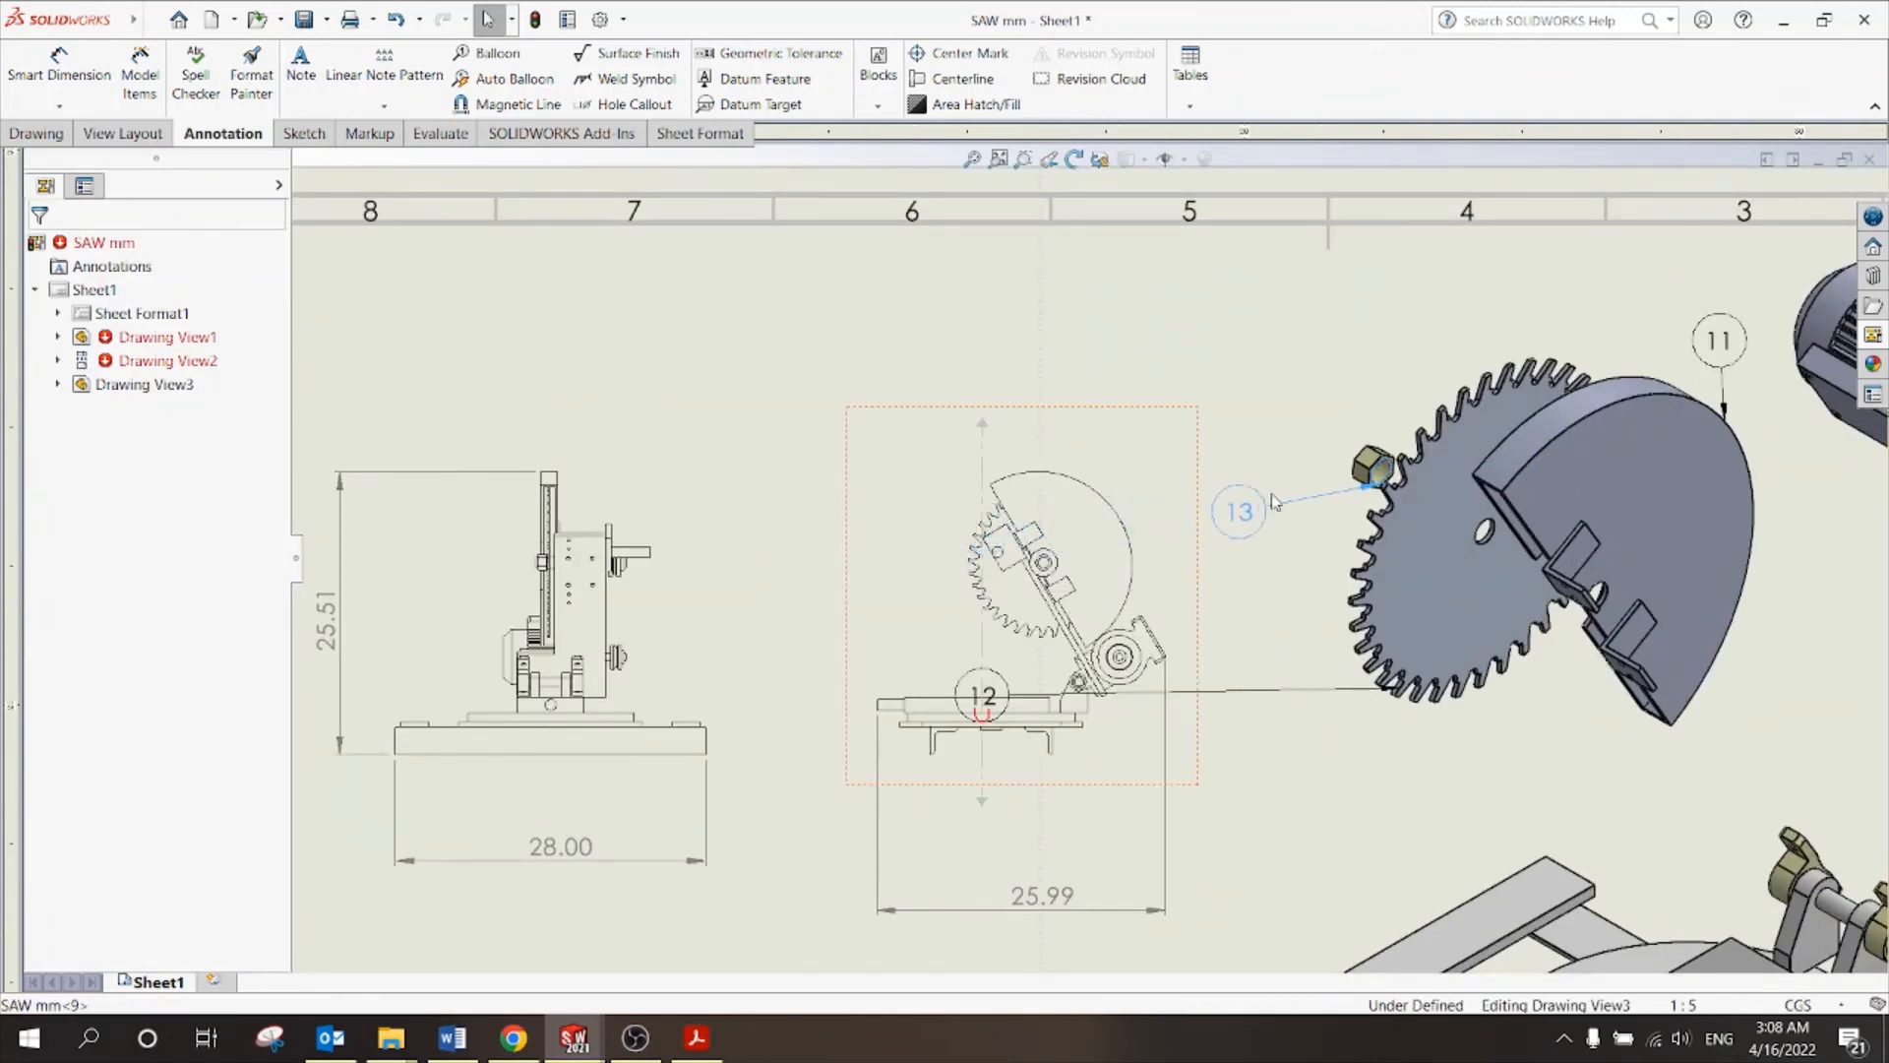
pyautogui.moveTo(1275, 502); pyautogui.dragTo(1306, 462)
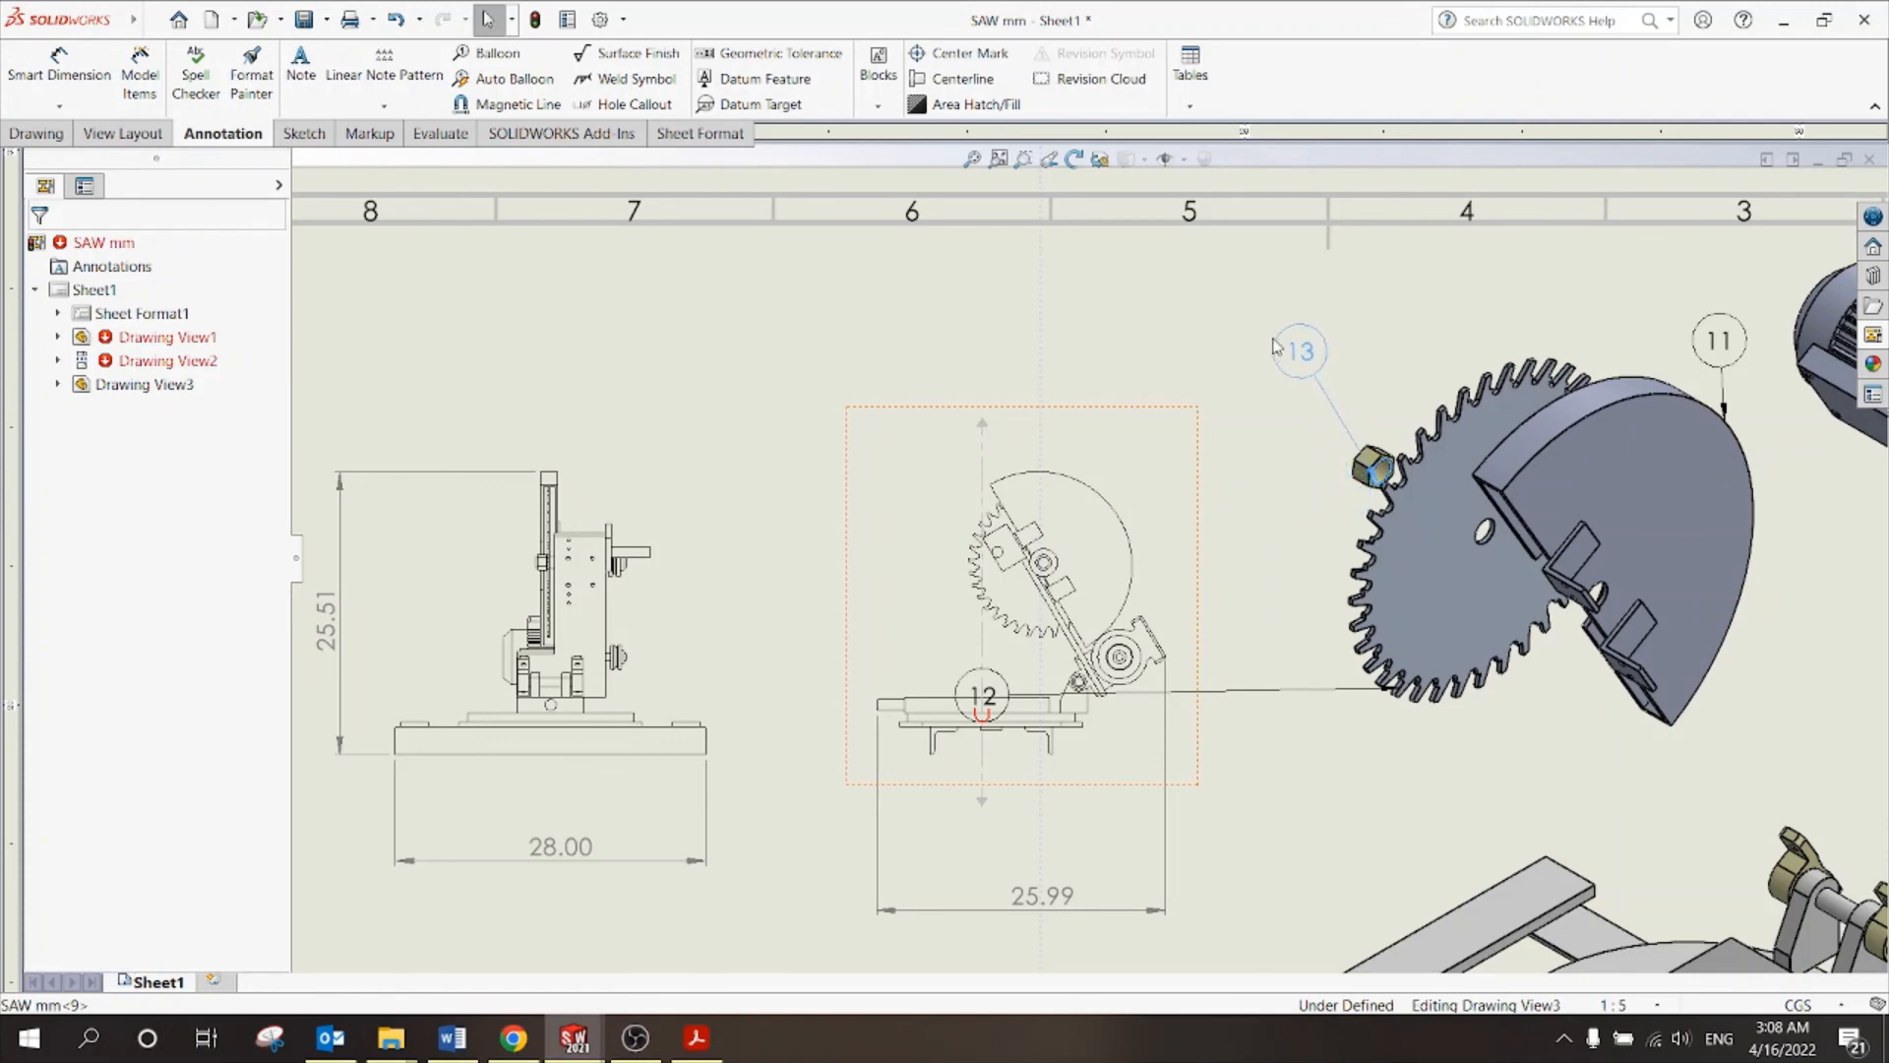
pyautogui.click(928, 773)
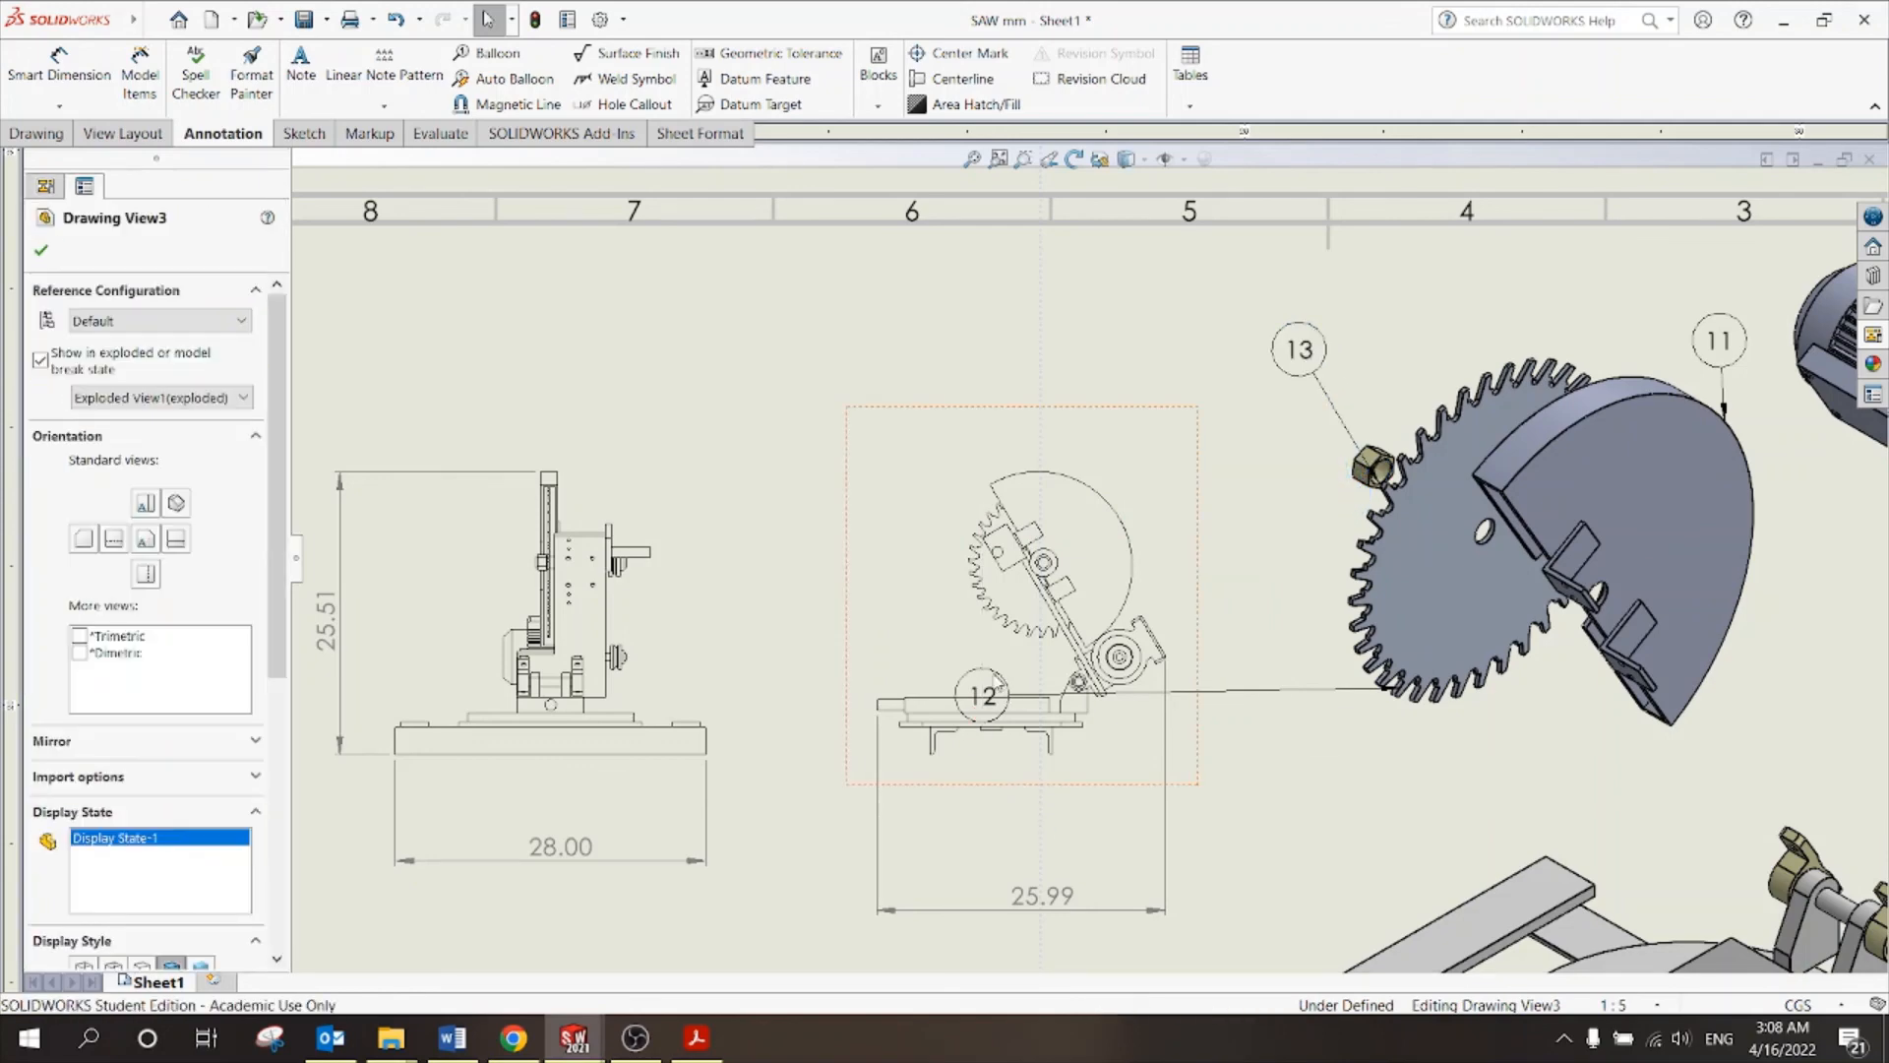
pyautogui.moveTo(987, 696); pyautogui.dragTo(1293, 768)
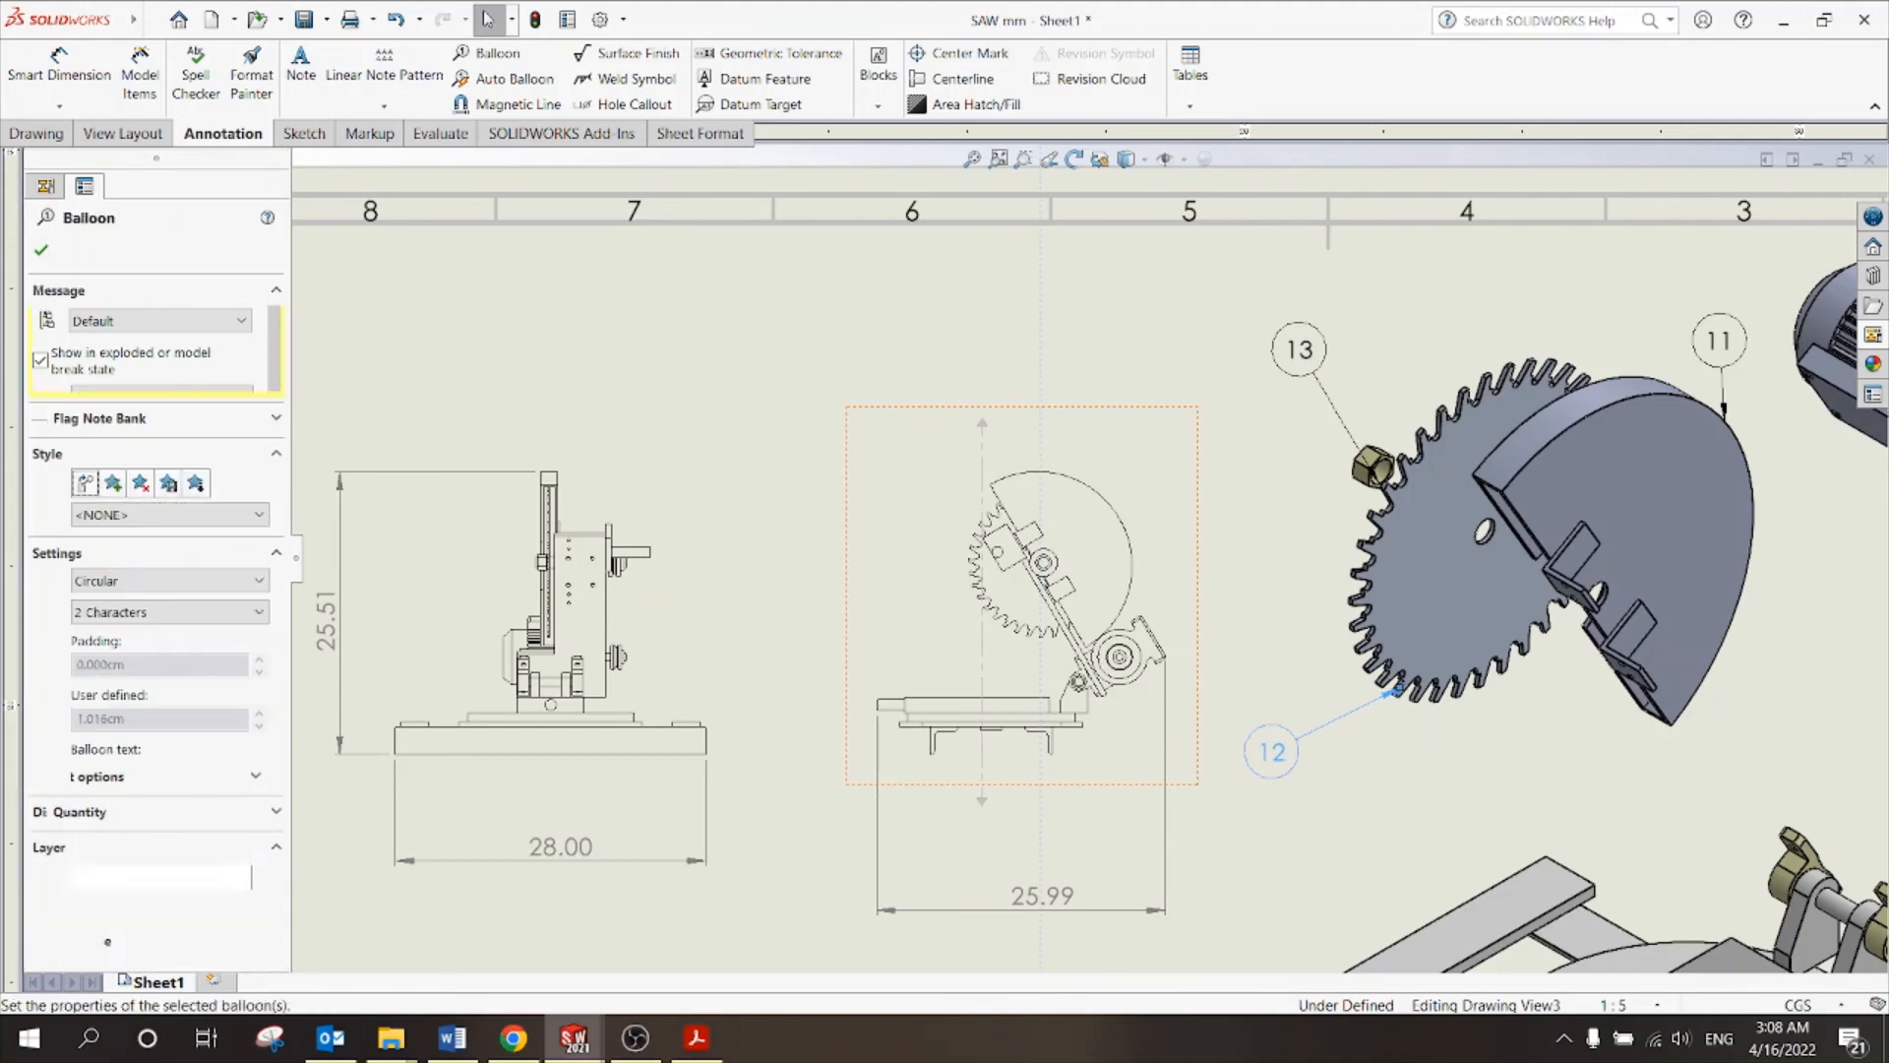
pyautogui.click(1220, 828)
# Move balloons 5 and 4 from the title block area to beside the bearing holders on the exploded base.
pyautogui.scroll(3, 1230, 763)
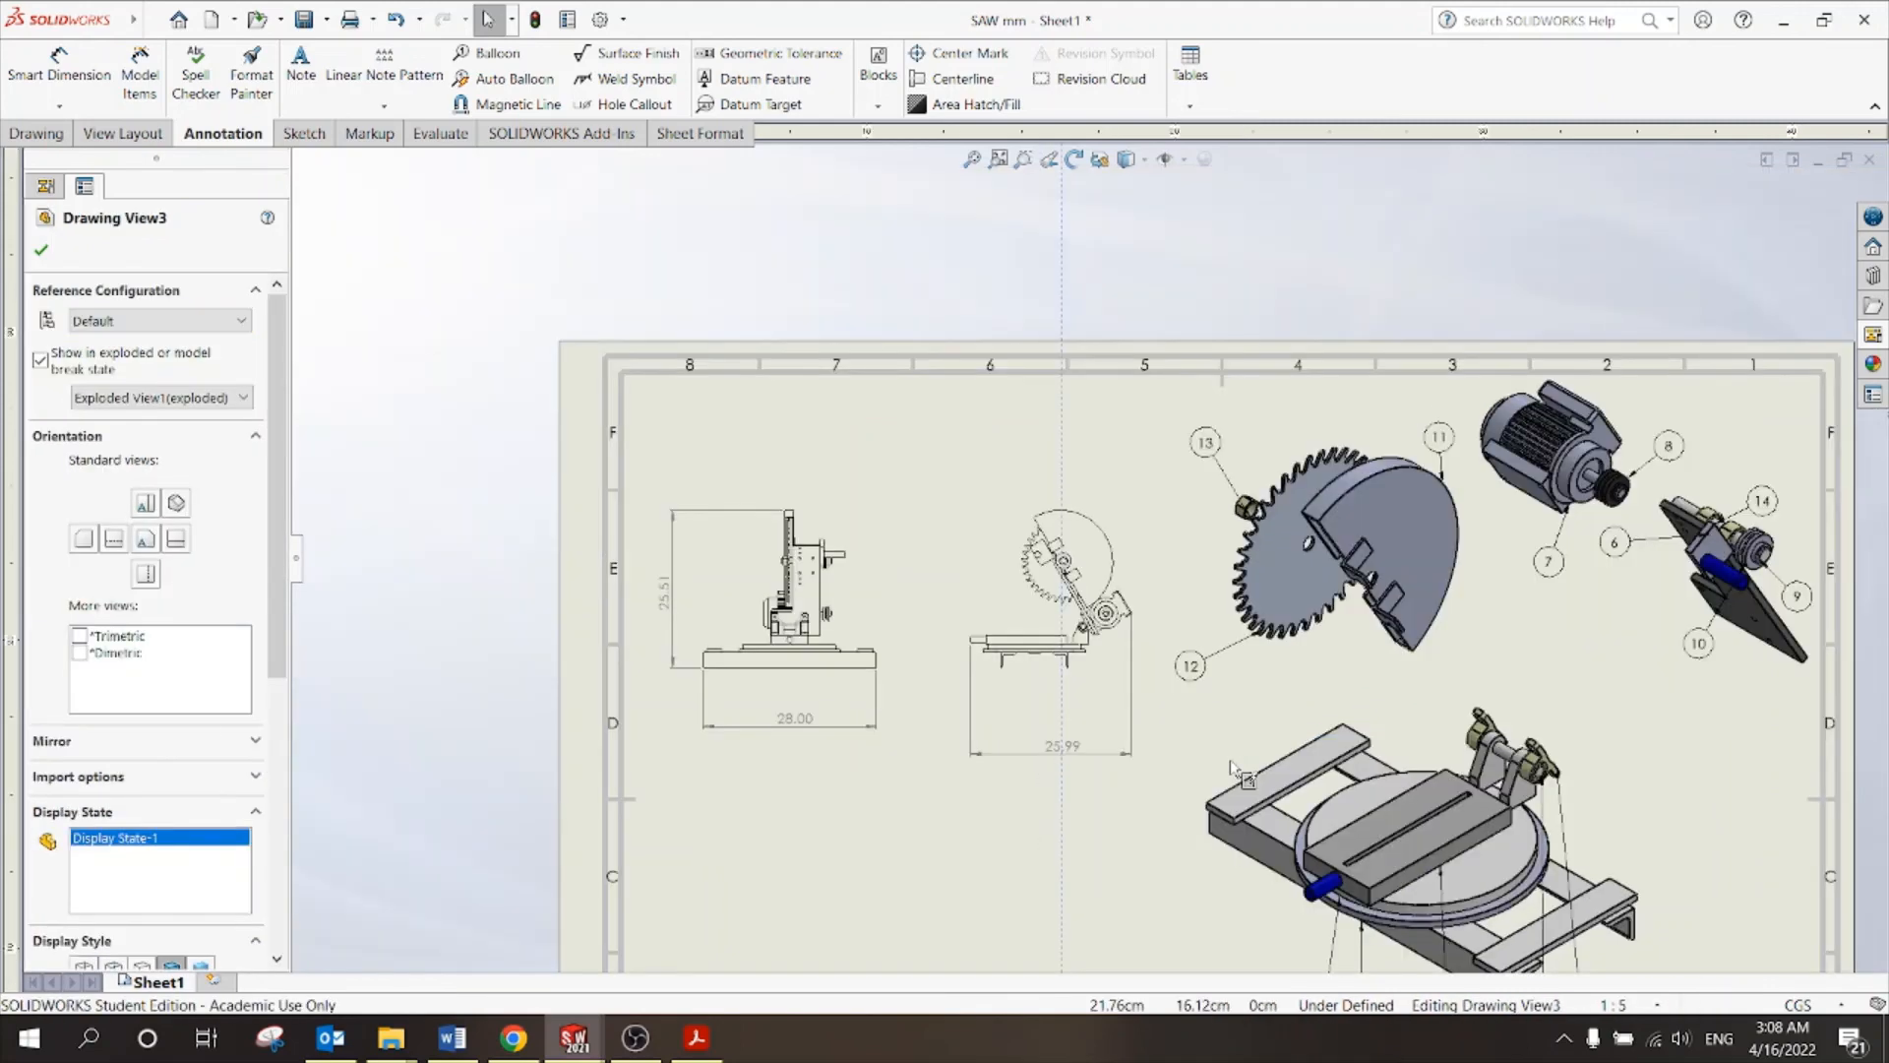
pyautogui.scroll(3, 1231, 761)
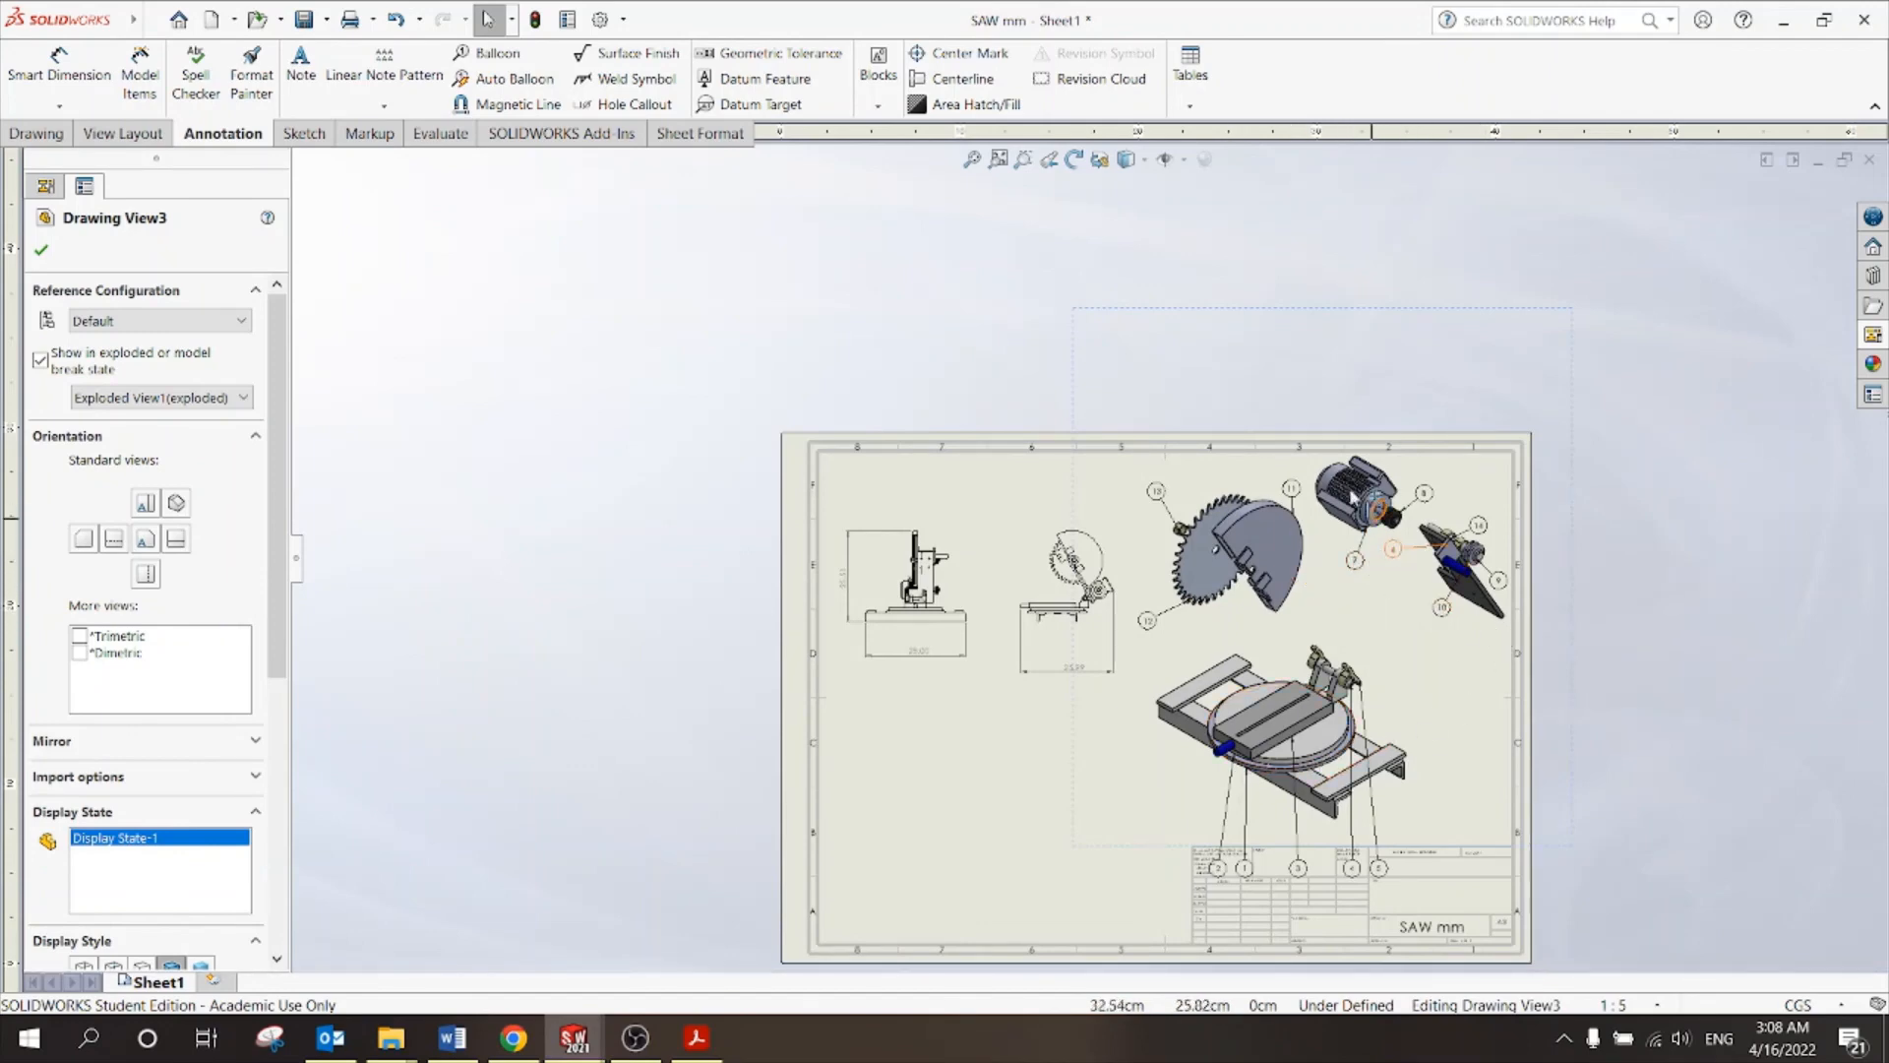
pyautogui.scroll(-2, 1326, 683)
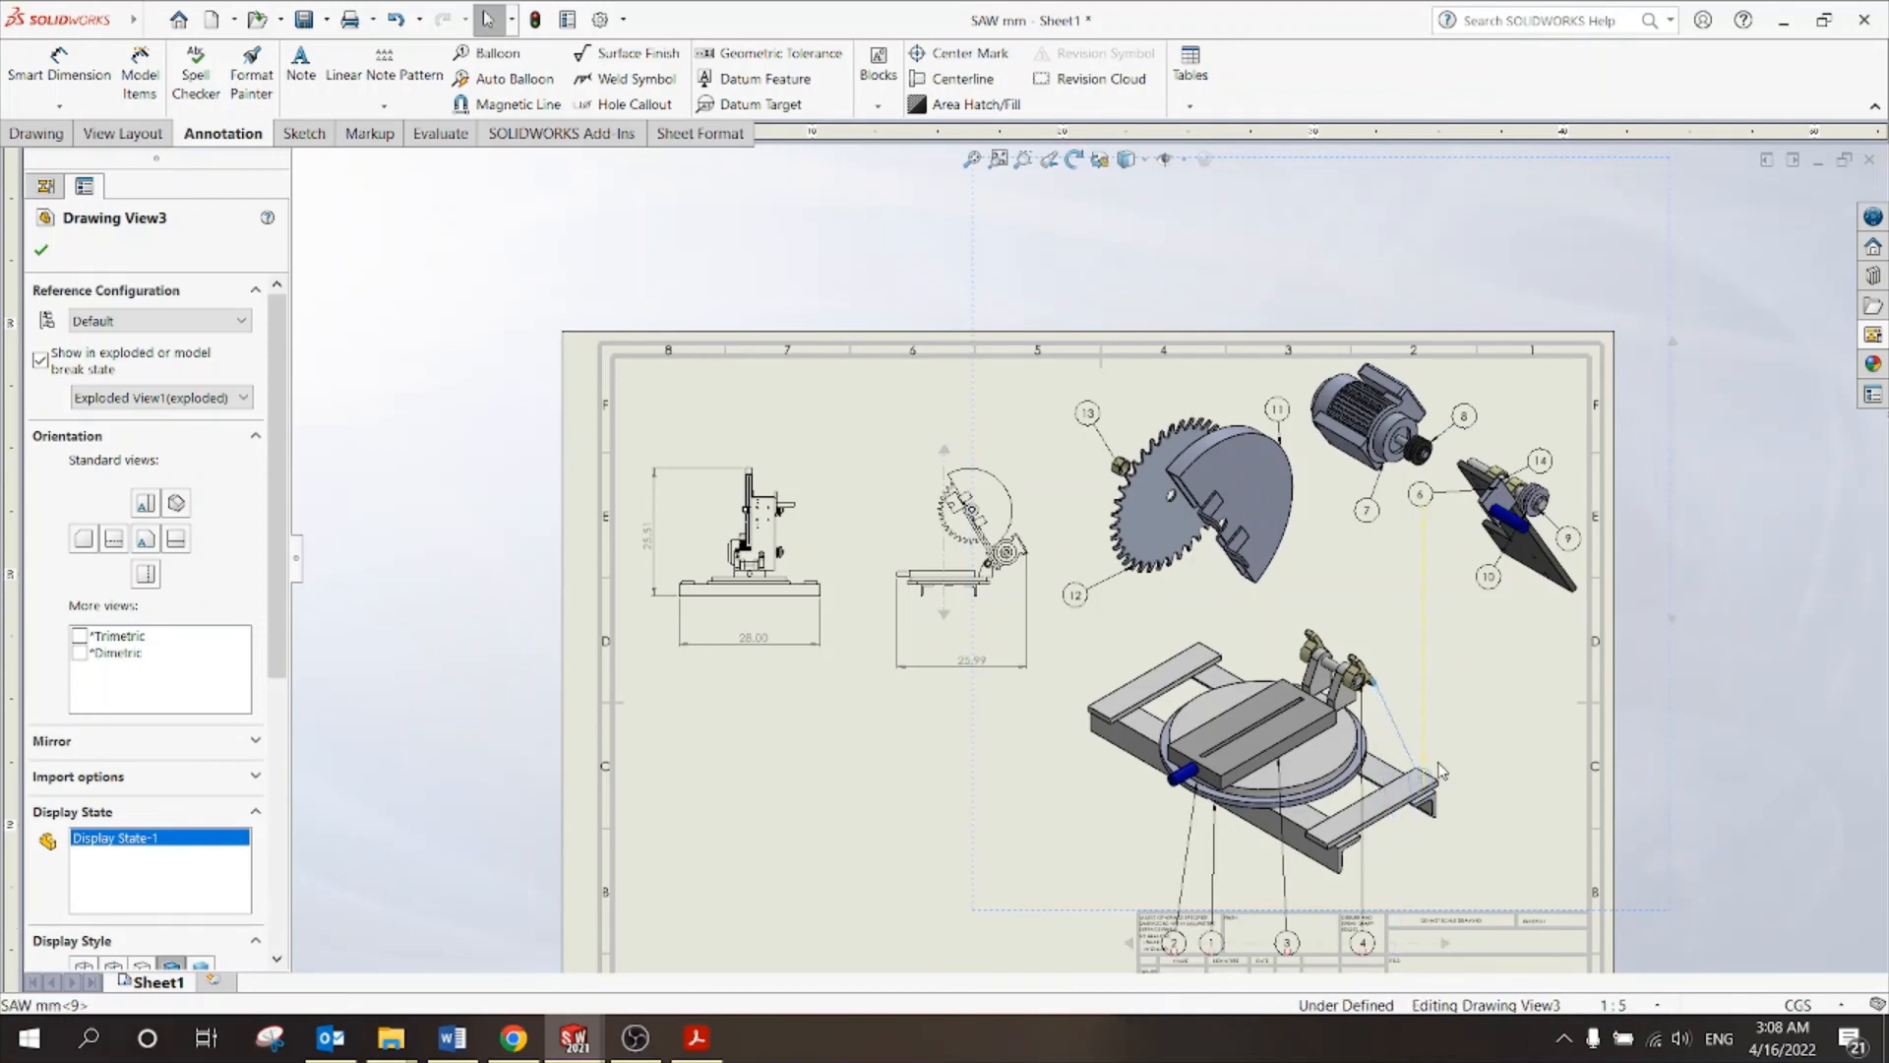
pyautogui.moveTo(1438, 764); pyautogui.dragTo(1436, 719)
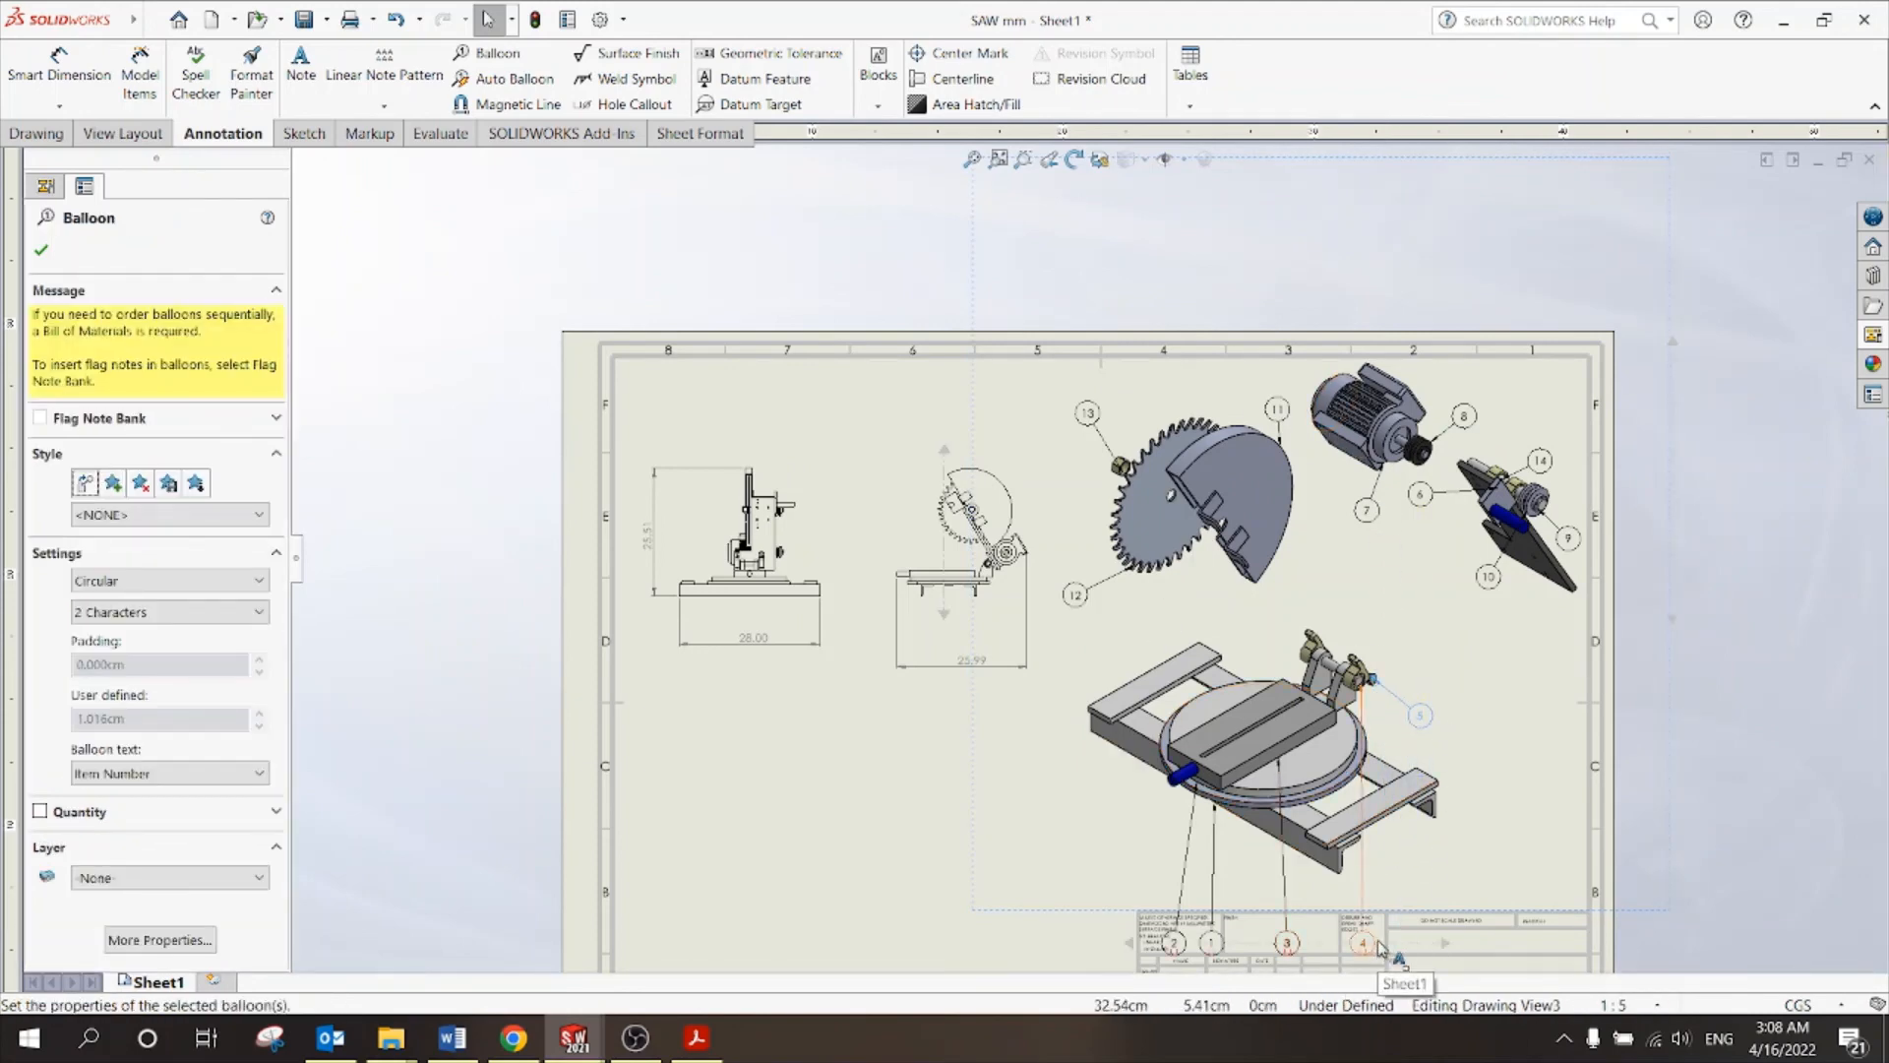
pyautogui.moveTo(1391, 866); pyautogui.dragTo(1476, 651)
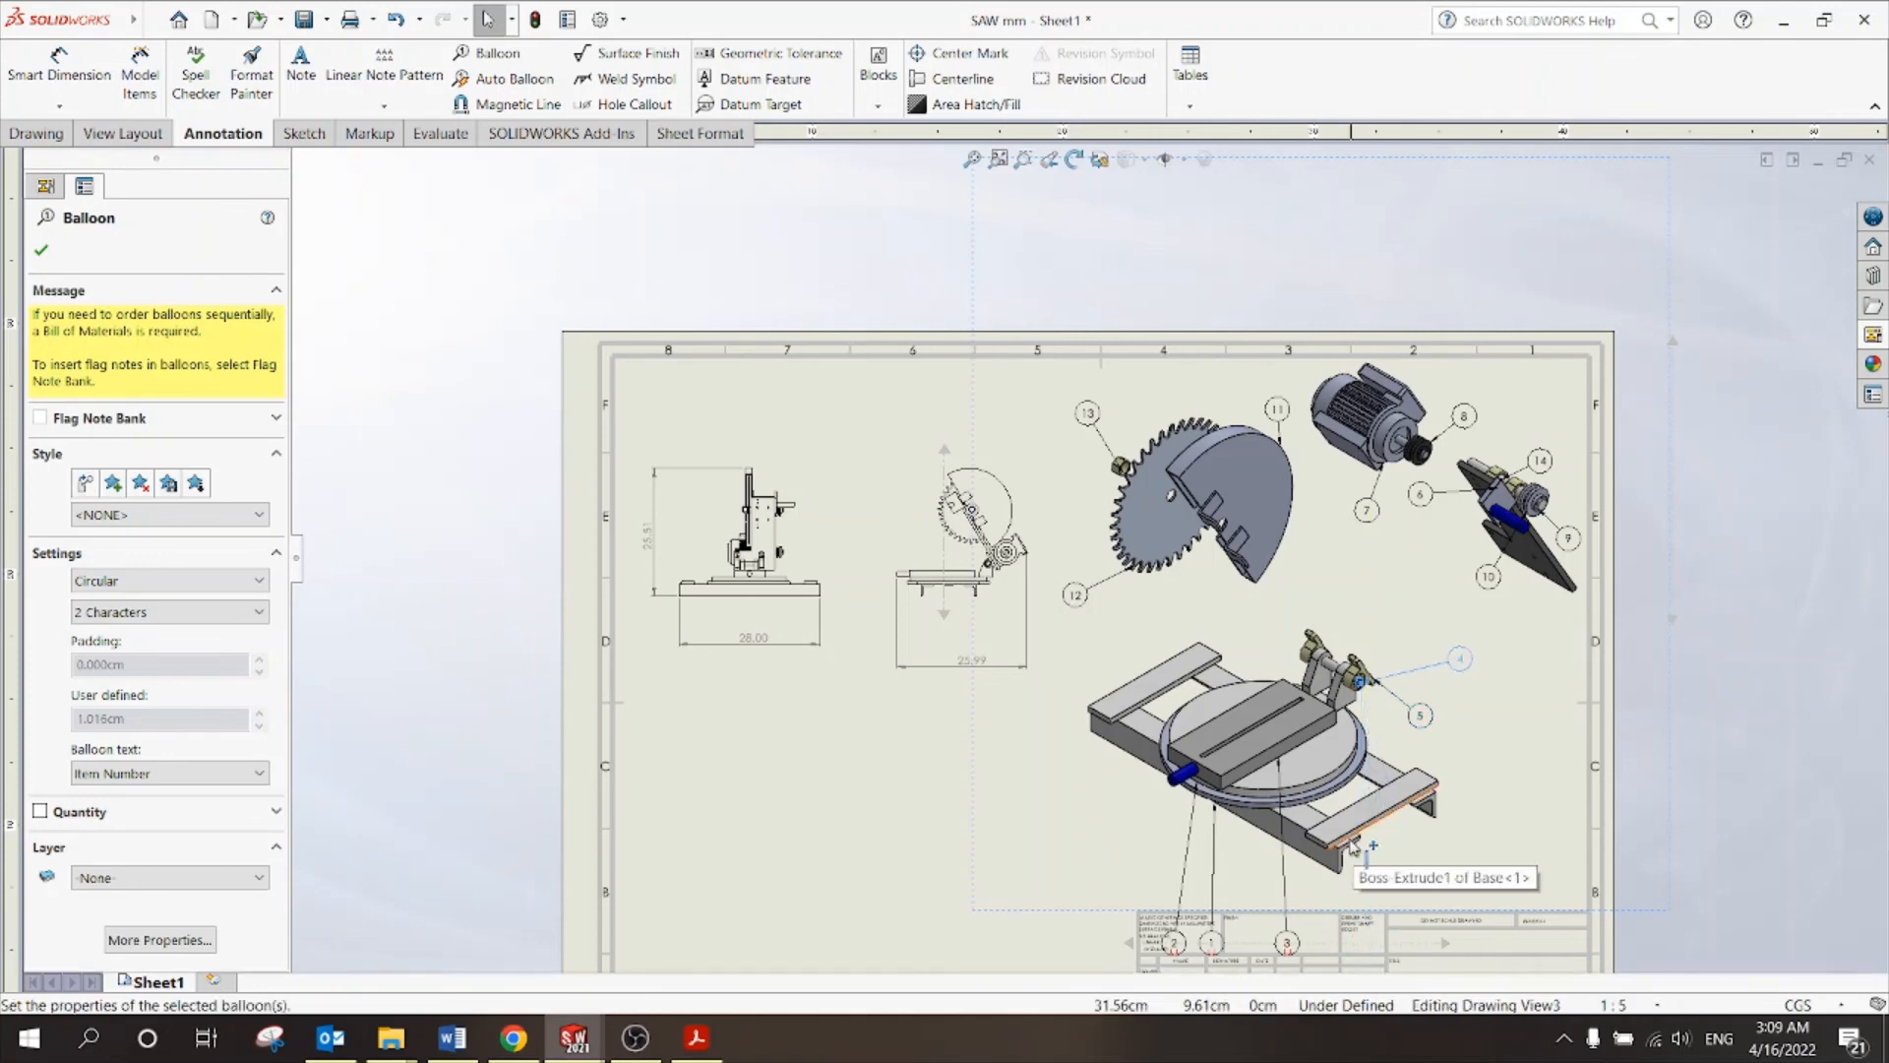
# Move balloons 3, 1 and 2 up out of the title block to a row along the front edge of the exploded base.
pyautogui.moveTo(1292, 945); pyautogui.dragTo(1280, 844)
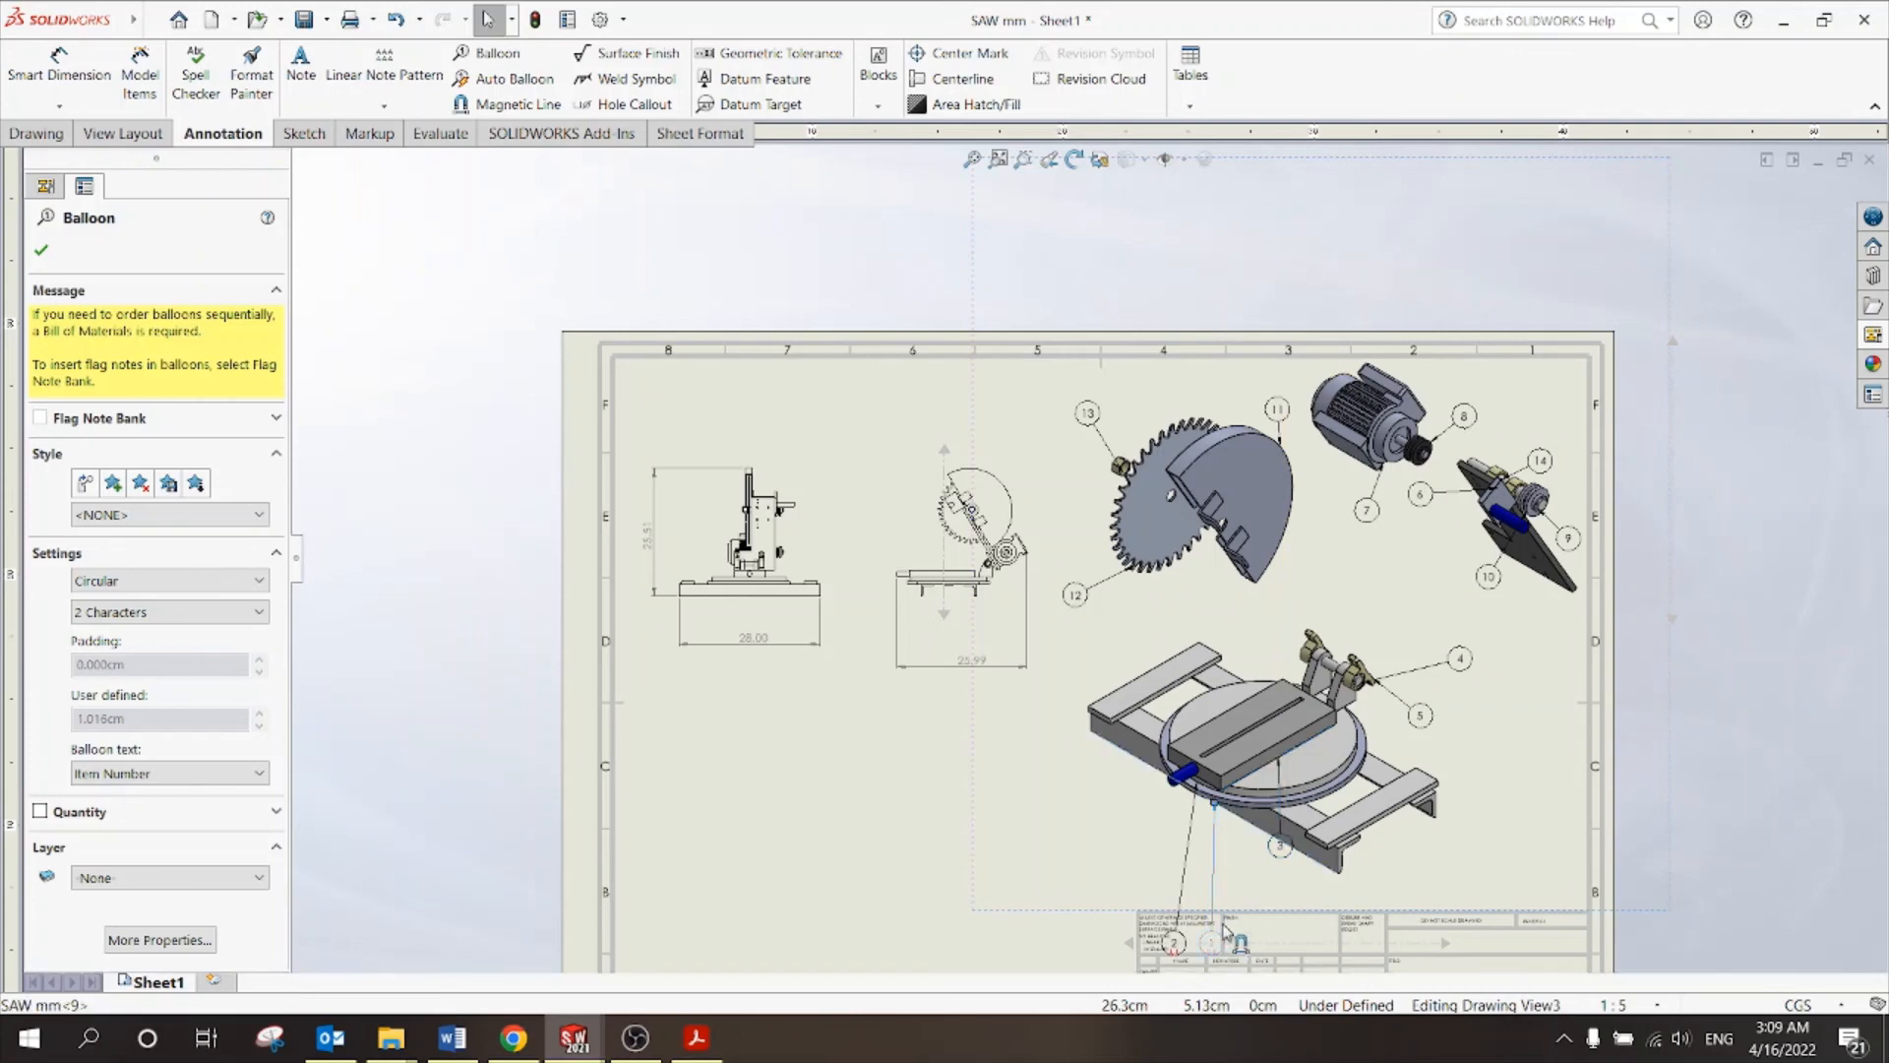
pyautogui.moveTo(1218, 942); pyautogui.dragTo(1230, 879)
pyautogui.moveTo(1174, 943); pyautogui.dragTo(1184, 846)
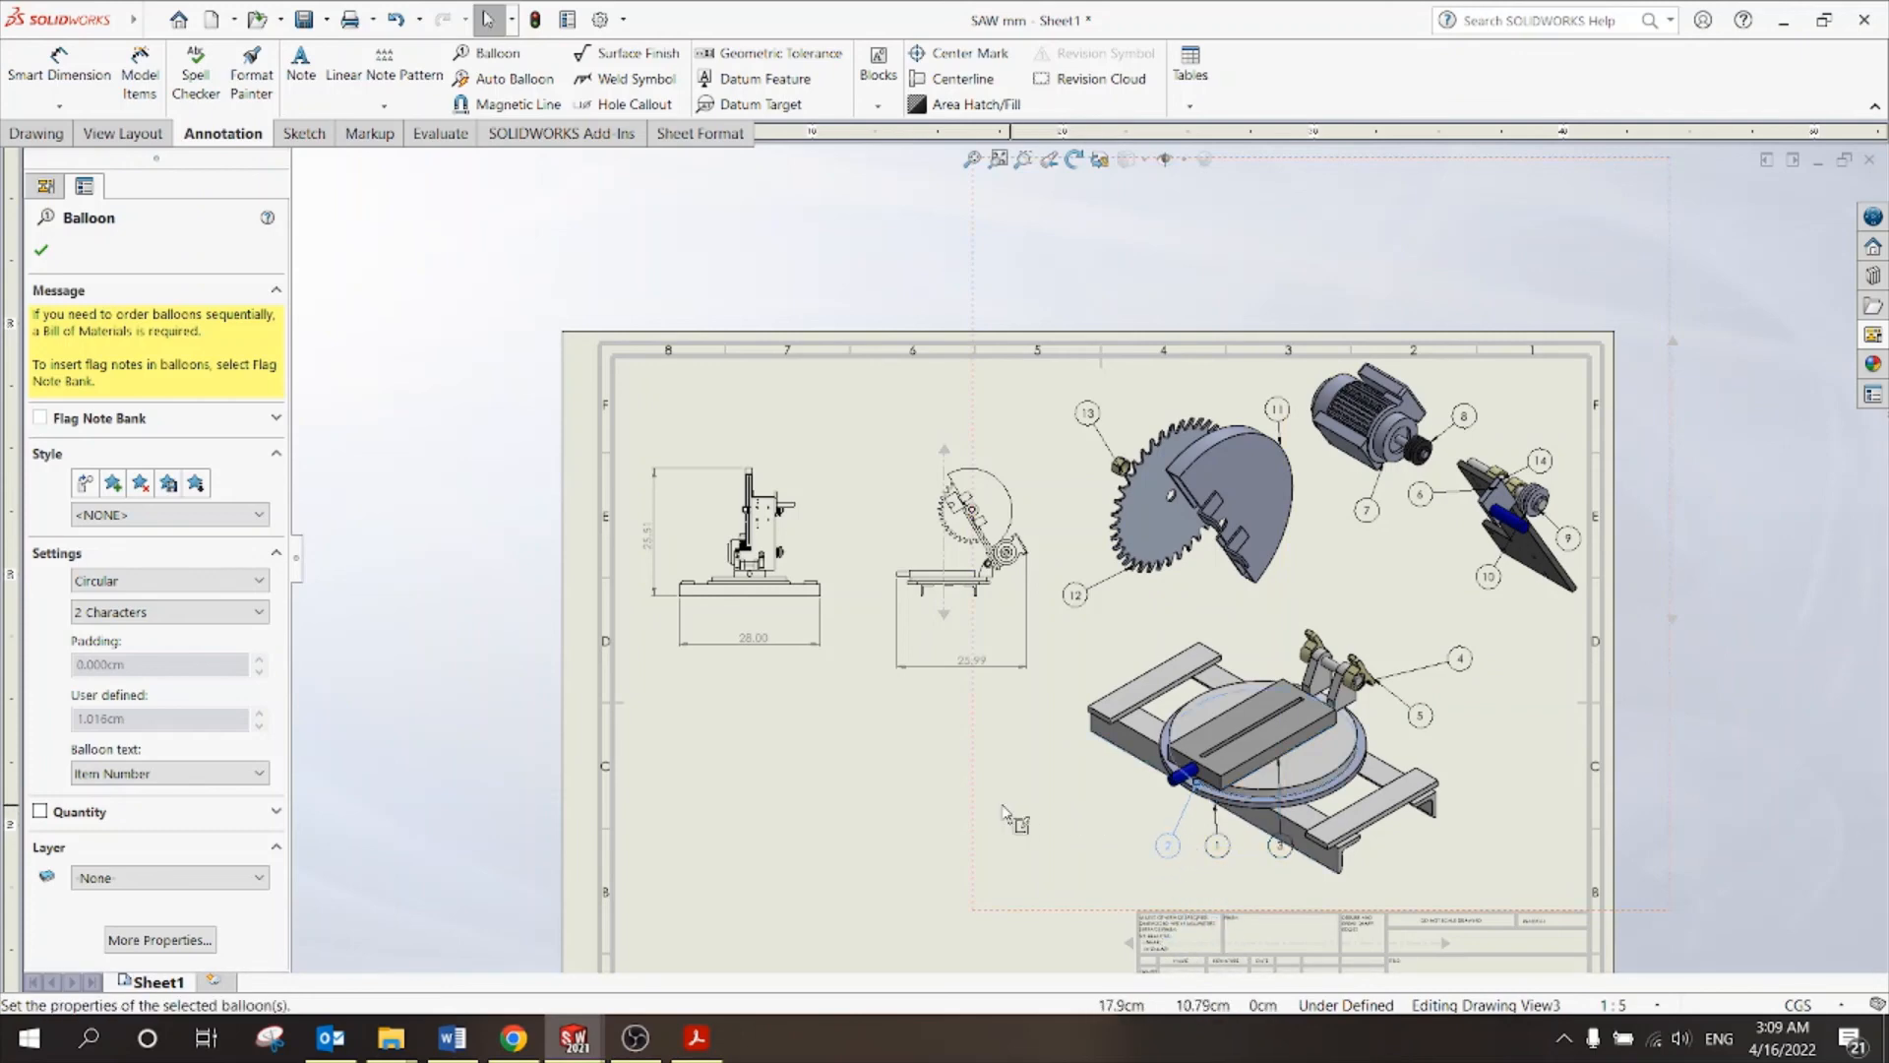
pyautogui.press('Escape')
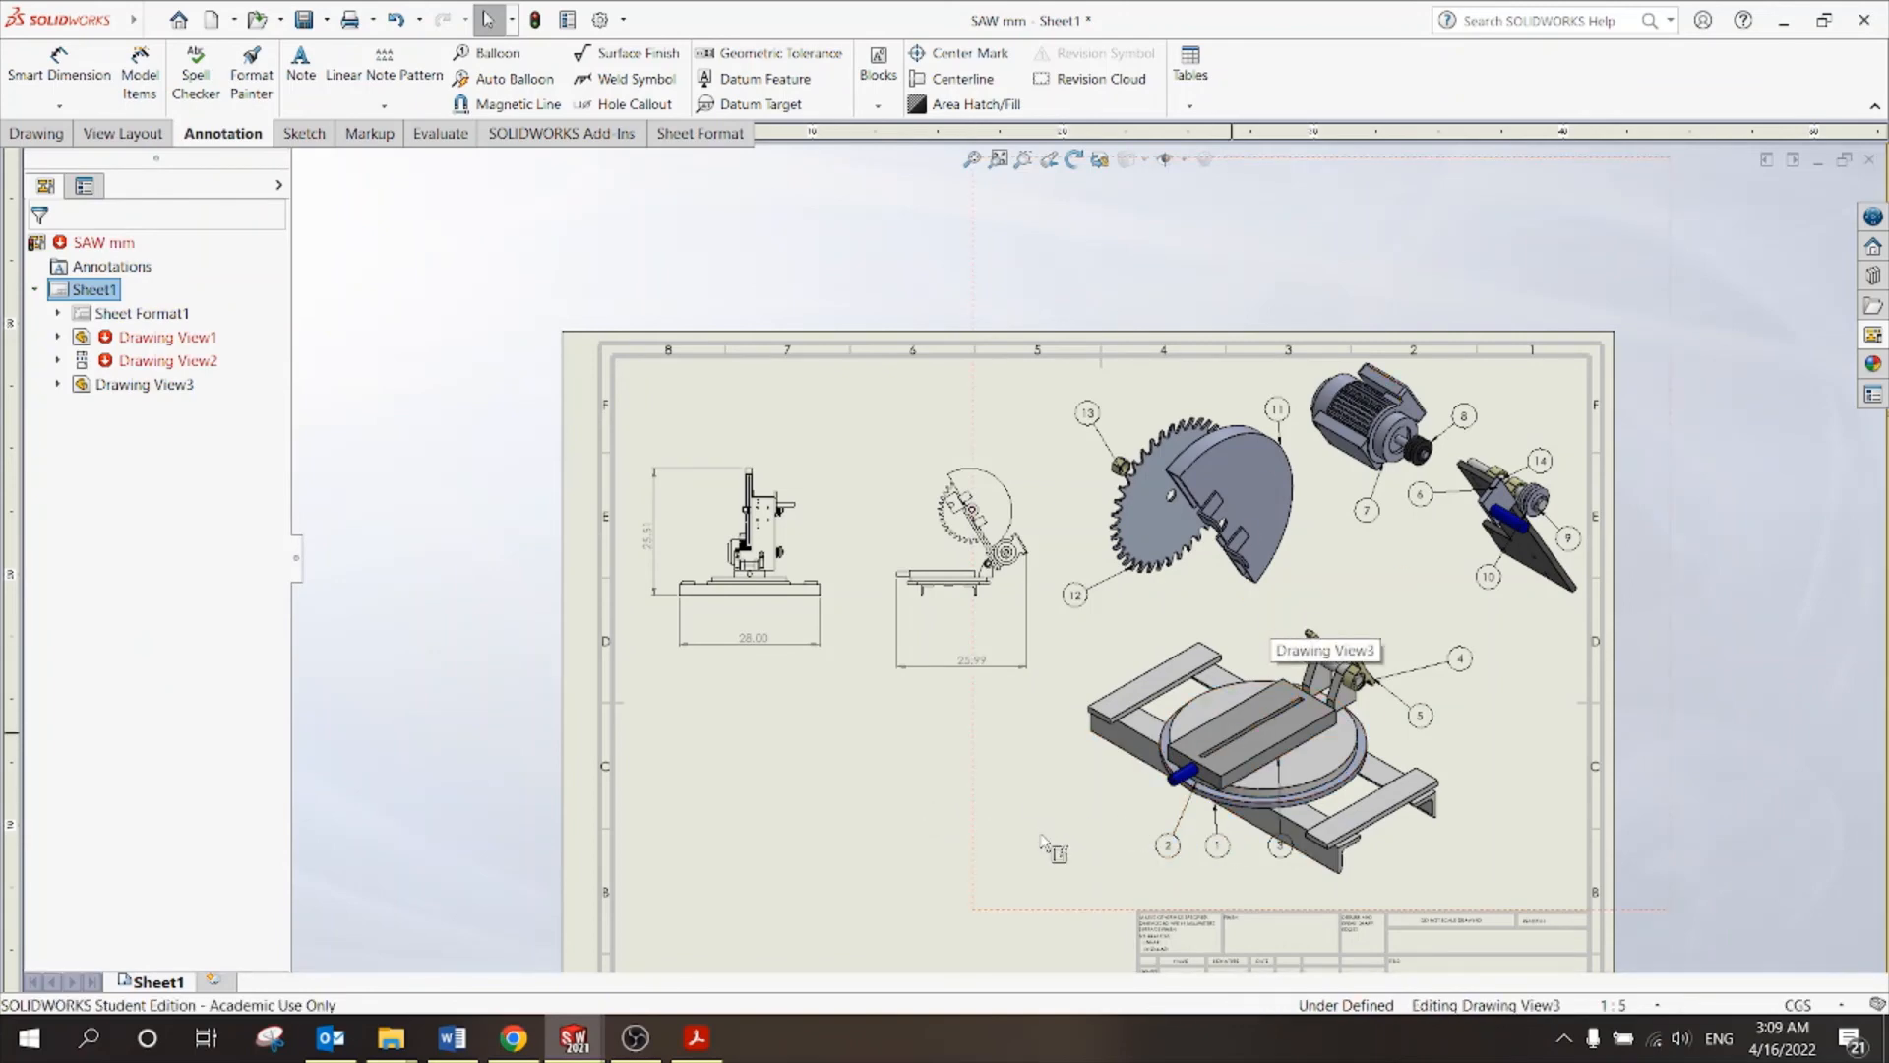
# Reattach balloon 1's leader to the front face of the base rail near its end corner and move the balloon just below it.
pyautogui.click(1113, 866)
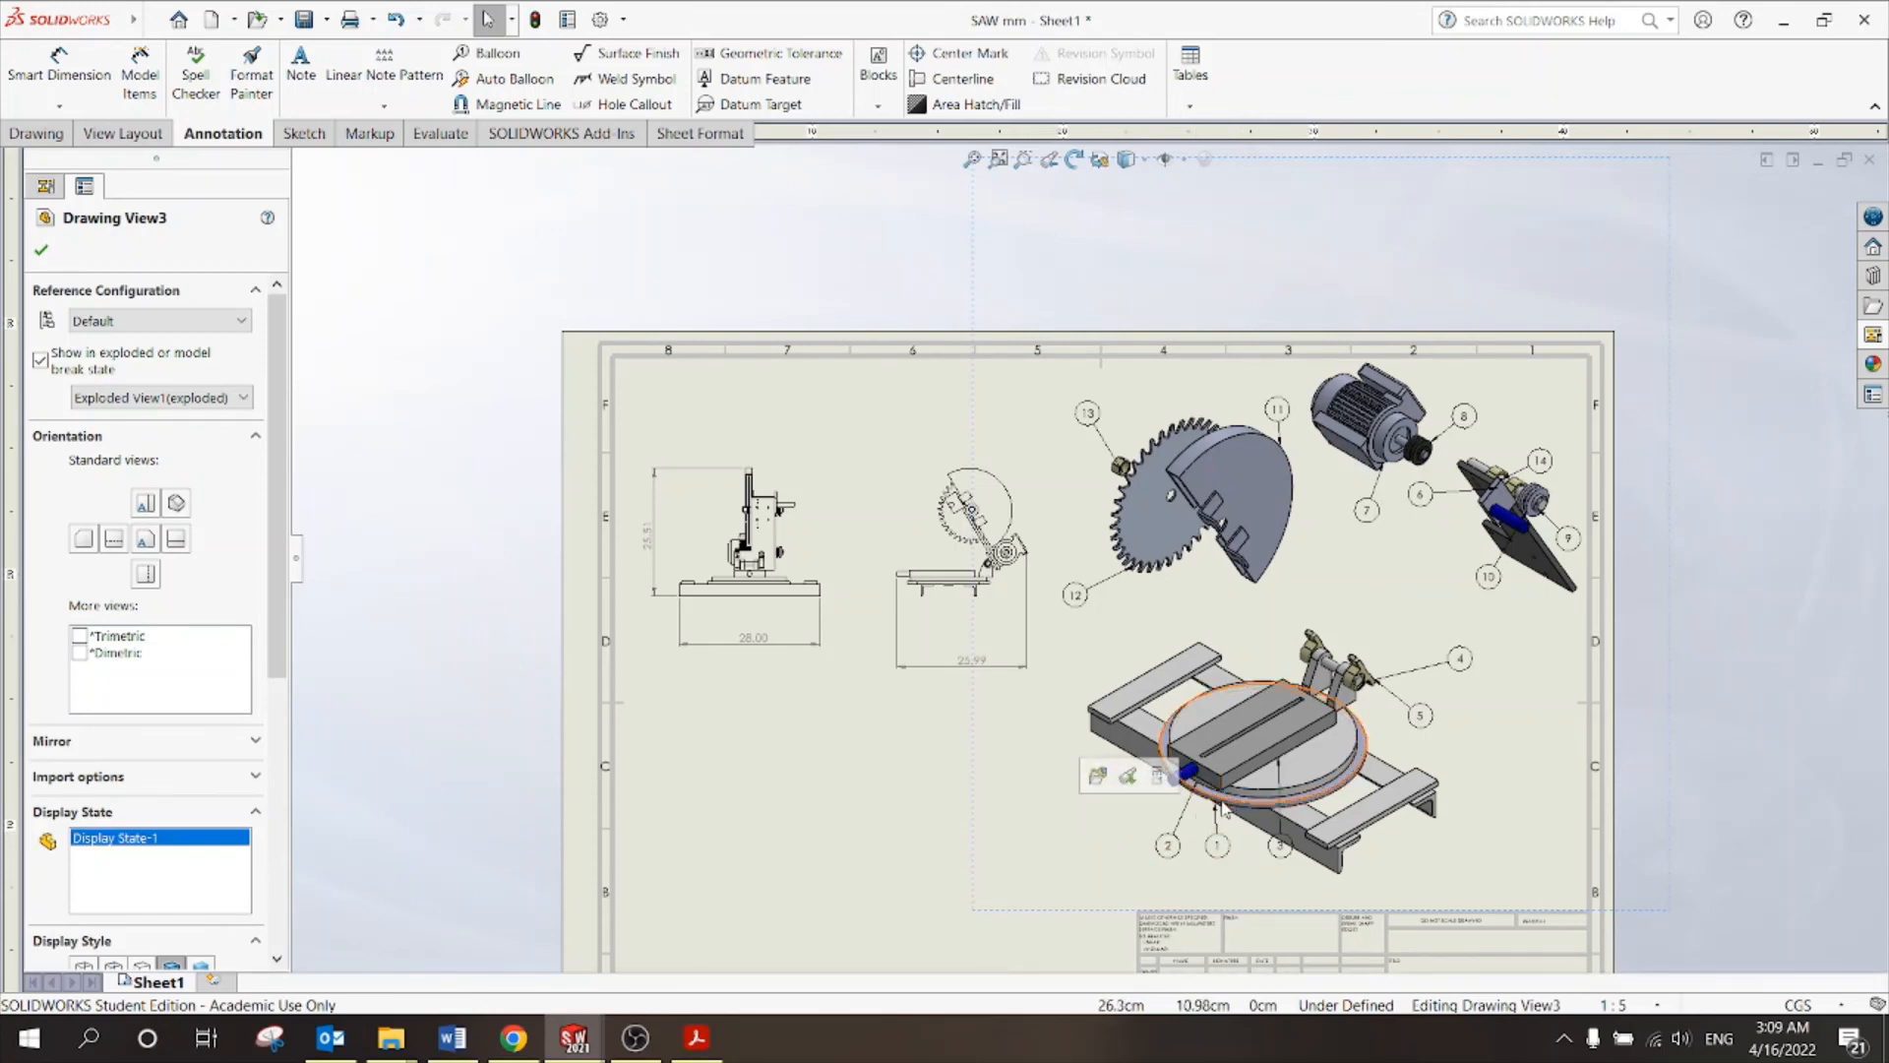
pyautogui.scroll(-5, 1194, 830)
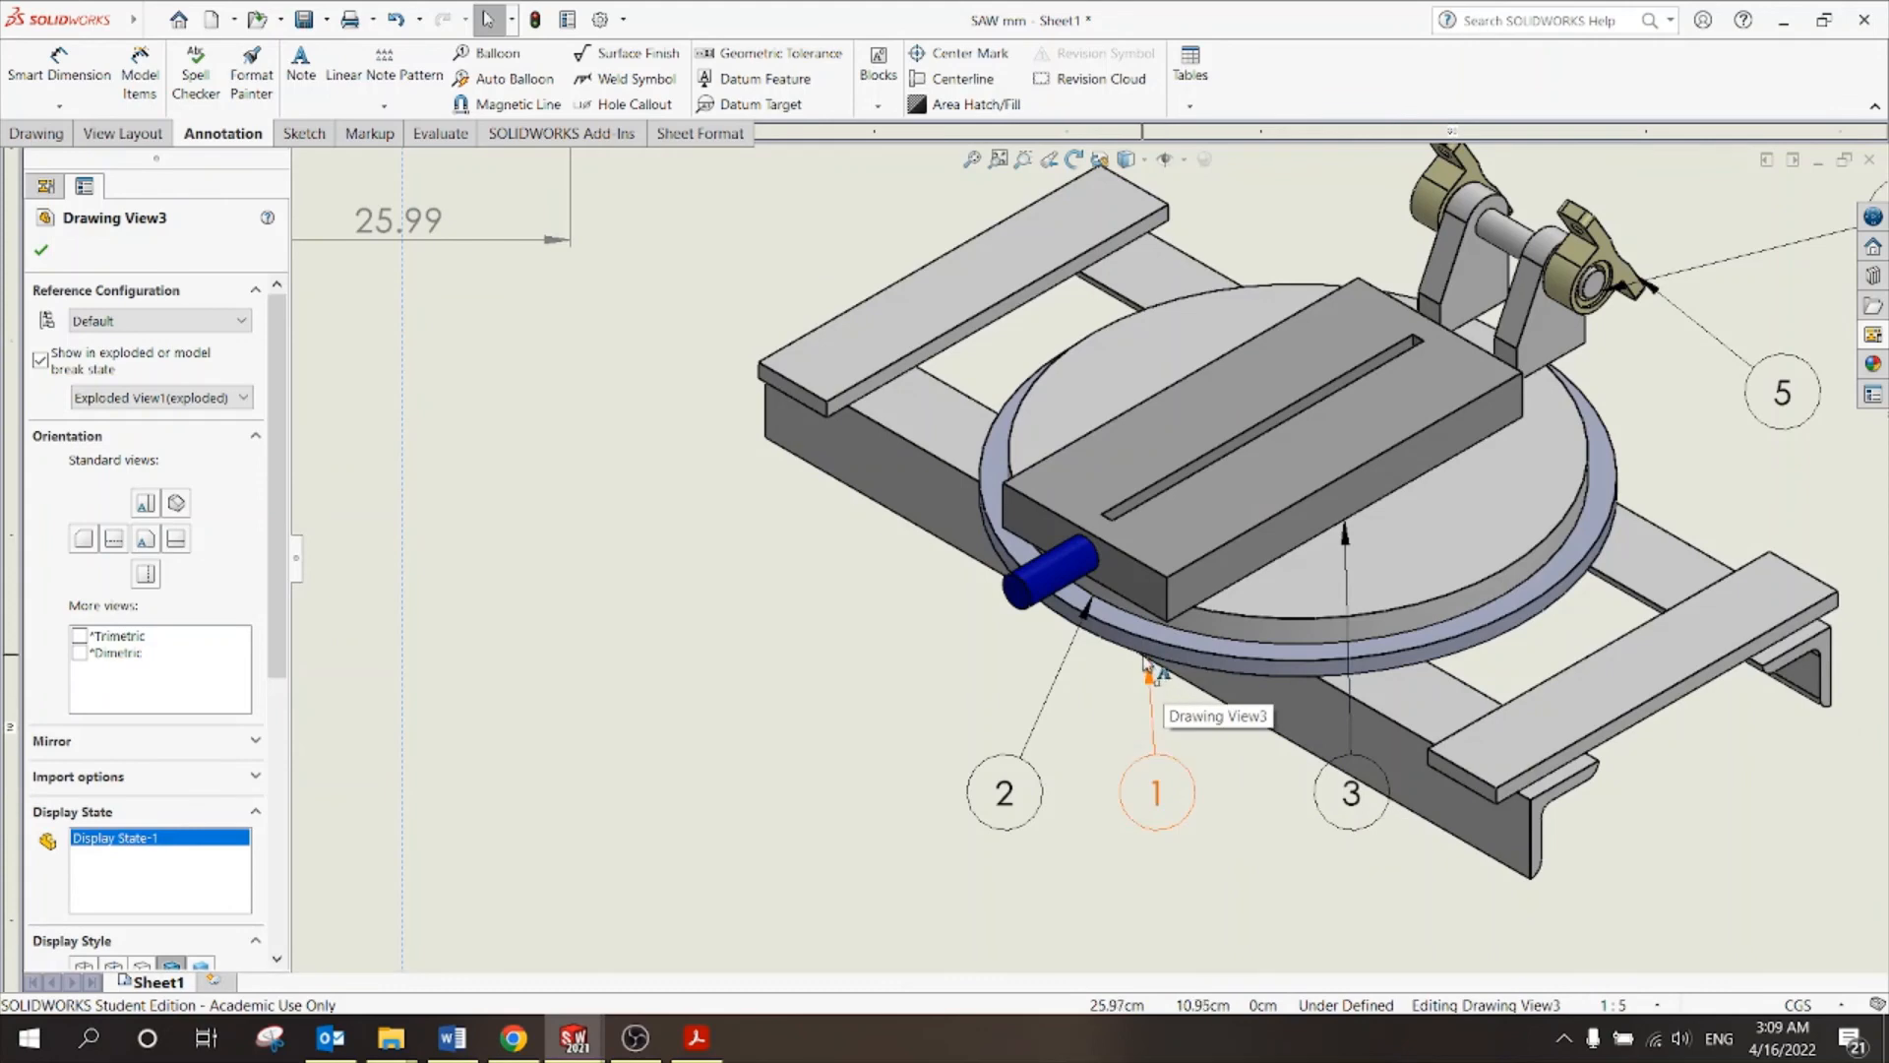
pyautogui.click(1151, 681)
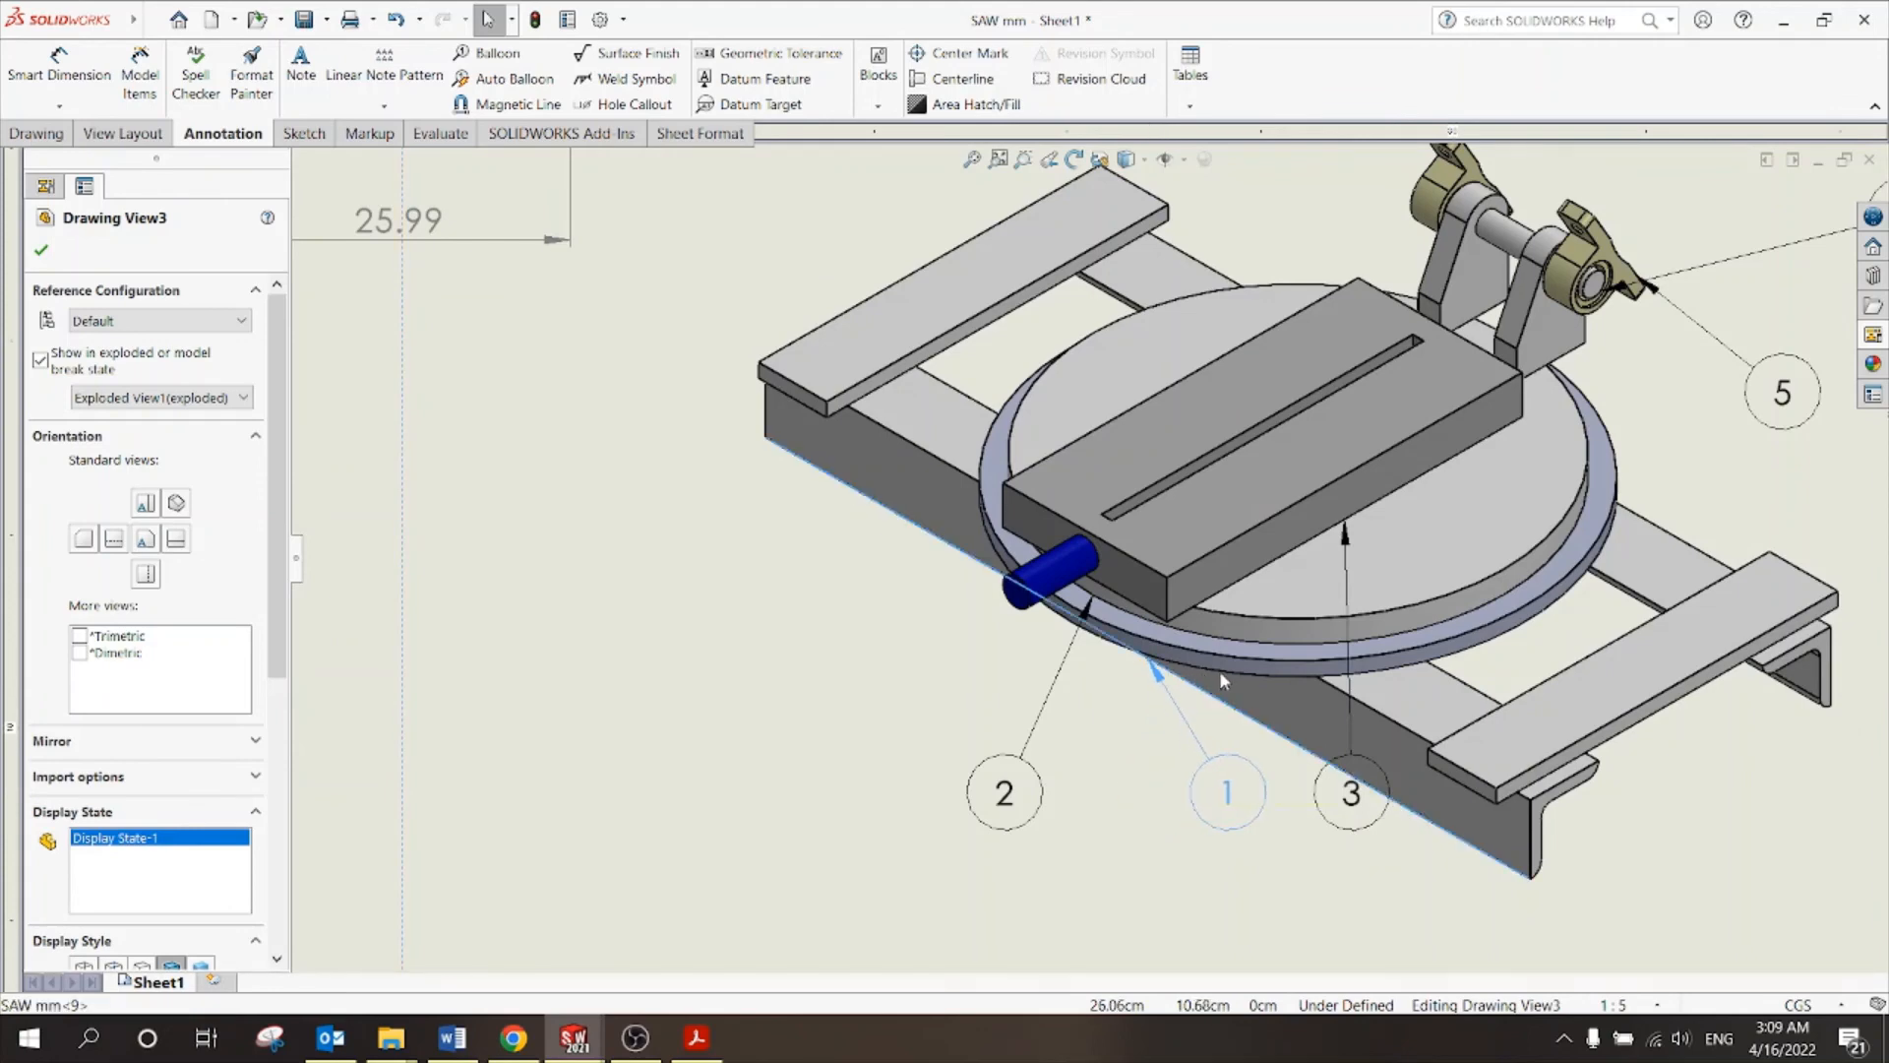
pyautogui.moveTo(1220, 672); pyautogui.dragTo(1165, 703)
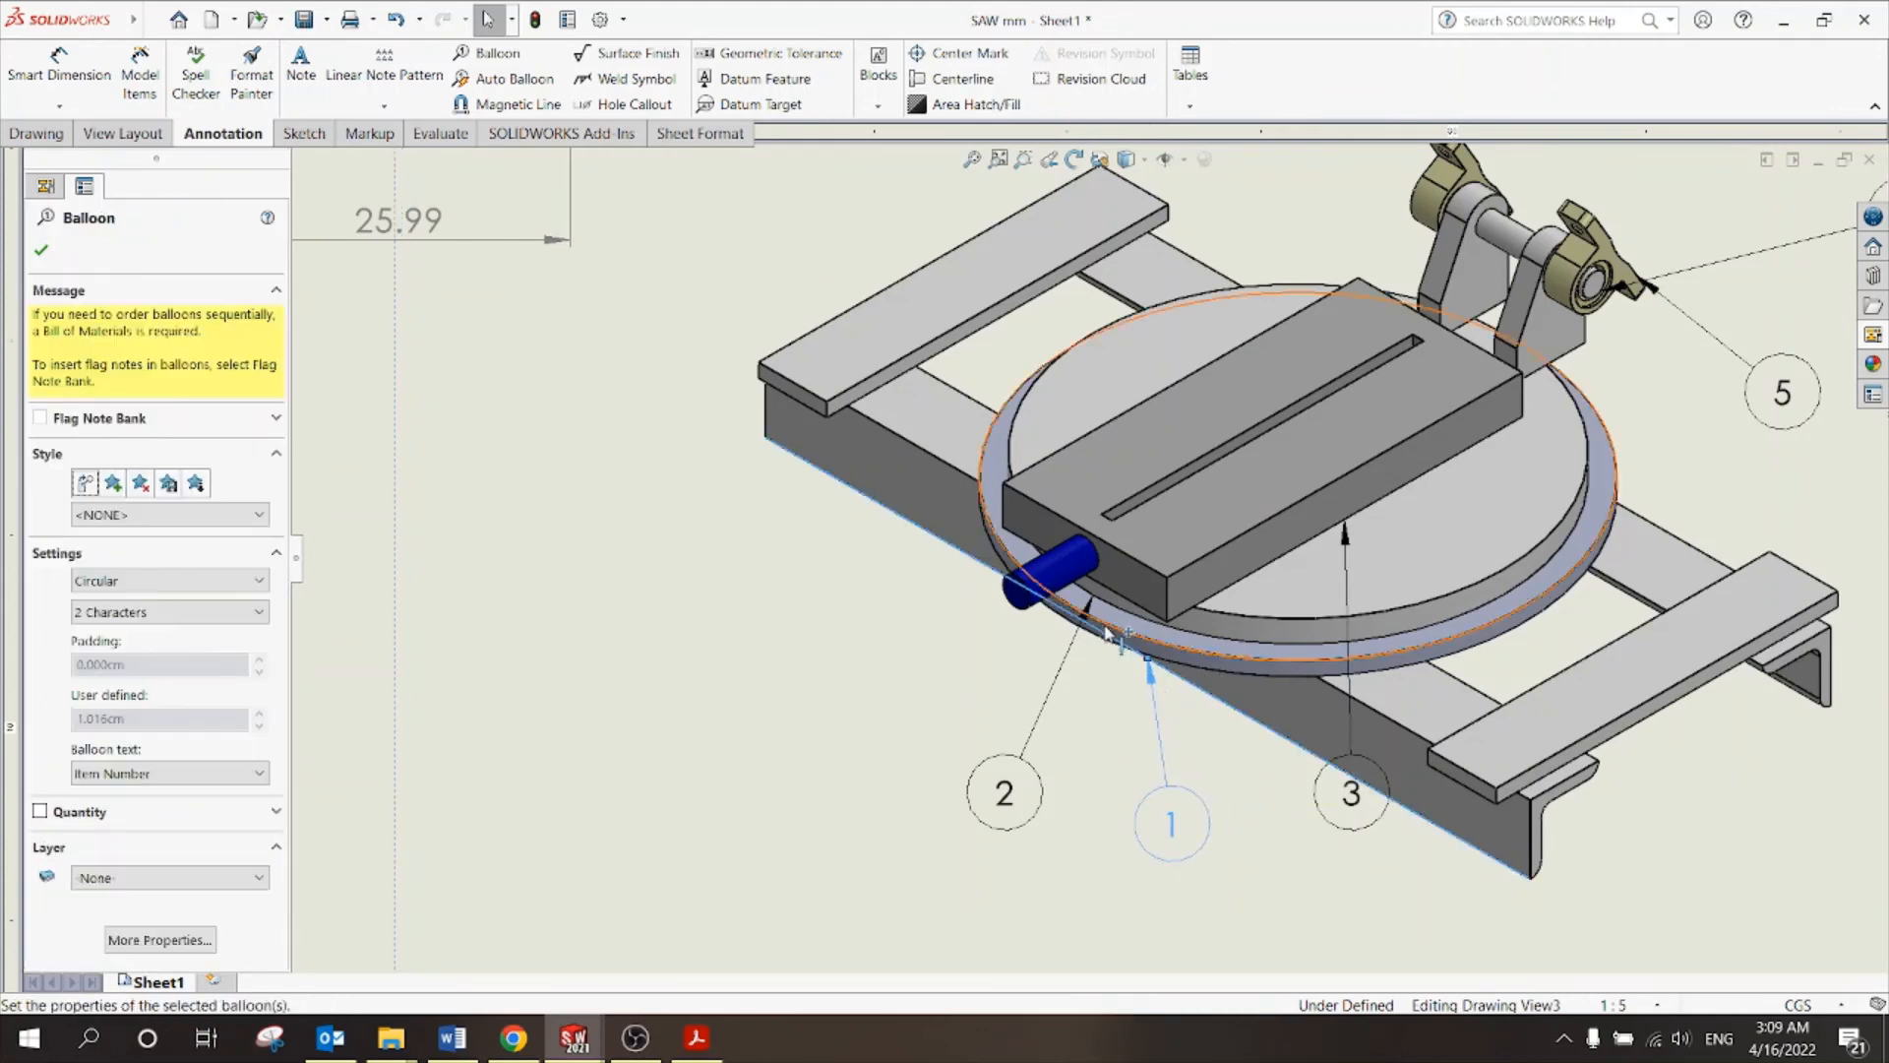
pyautogui.click(1152, 672)
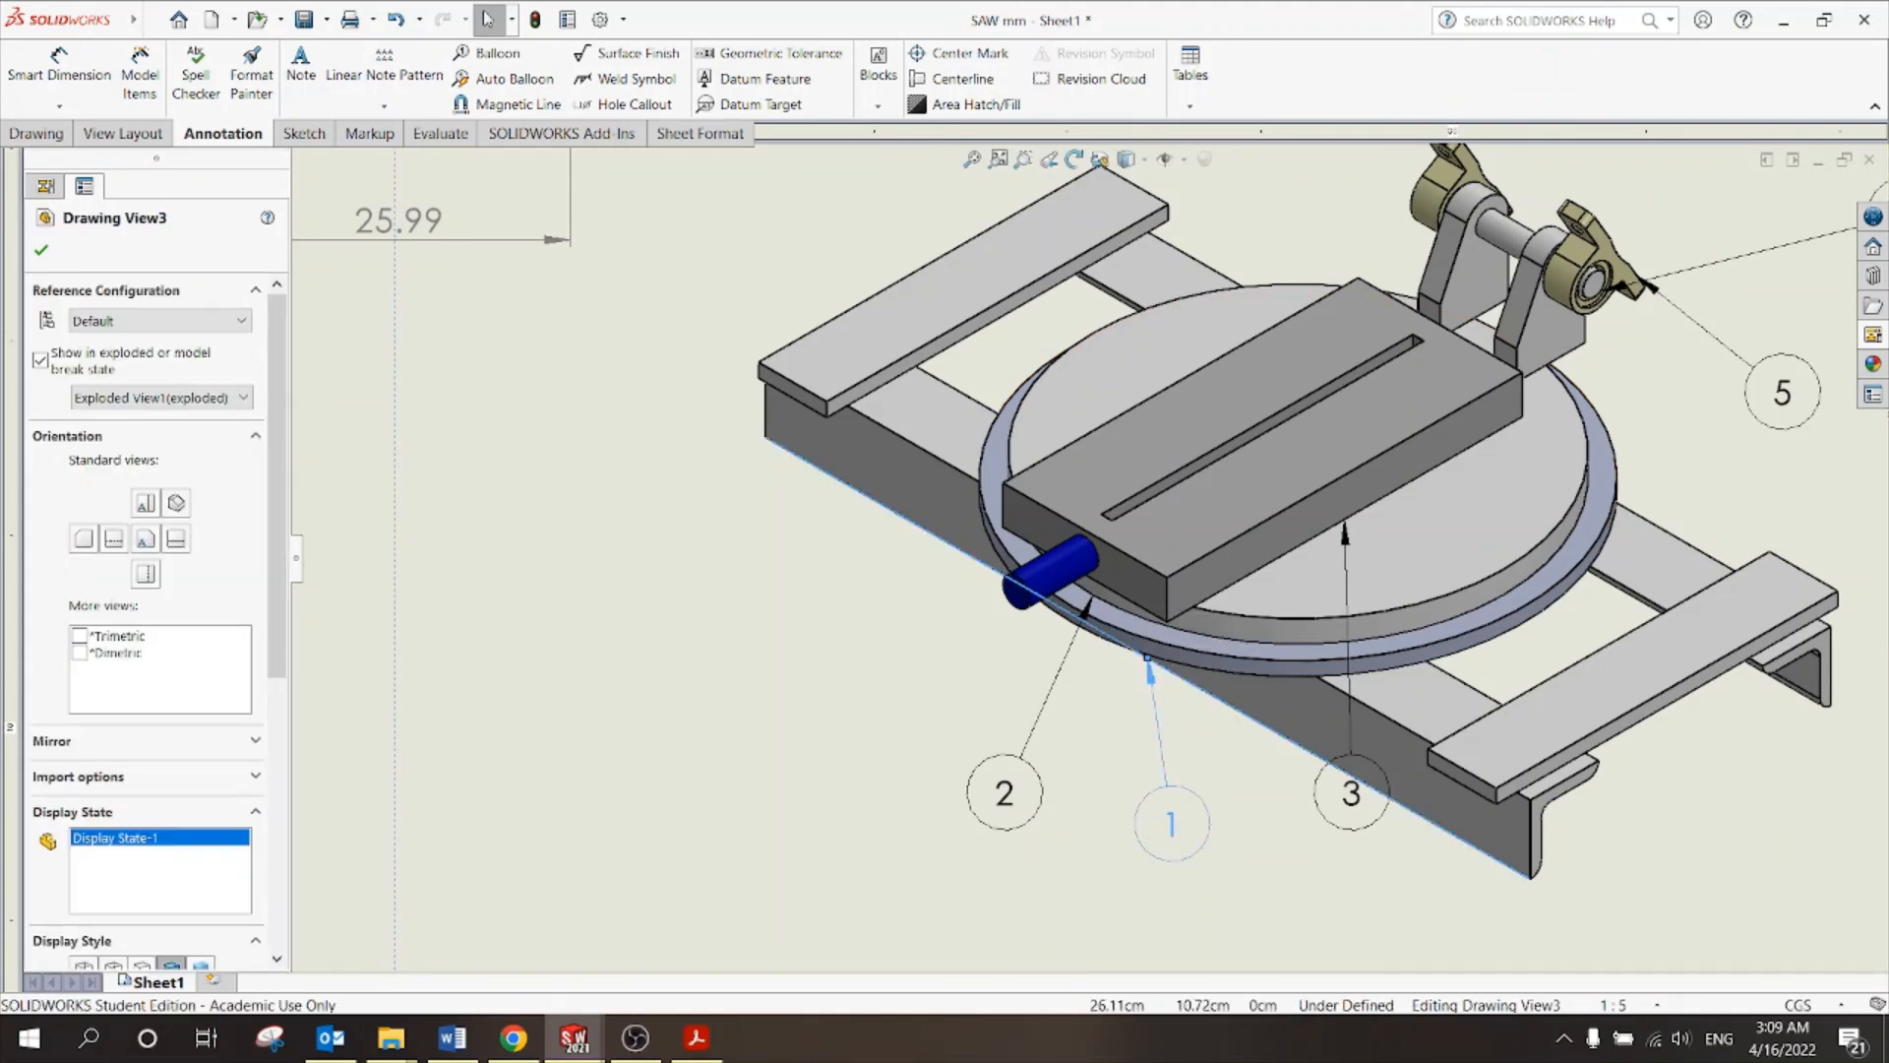
pyautogui.click(1153, 675)
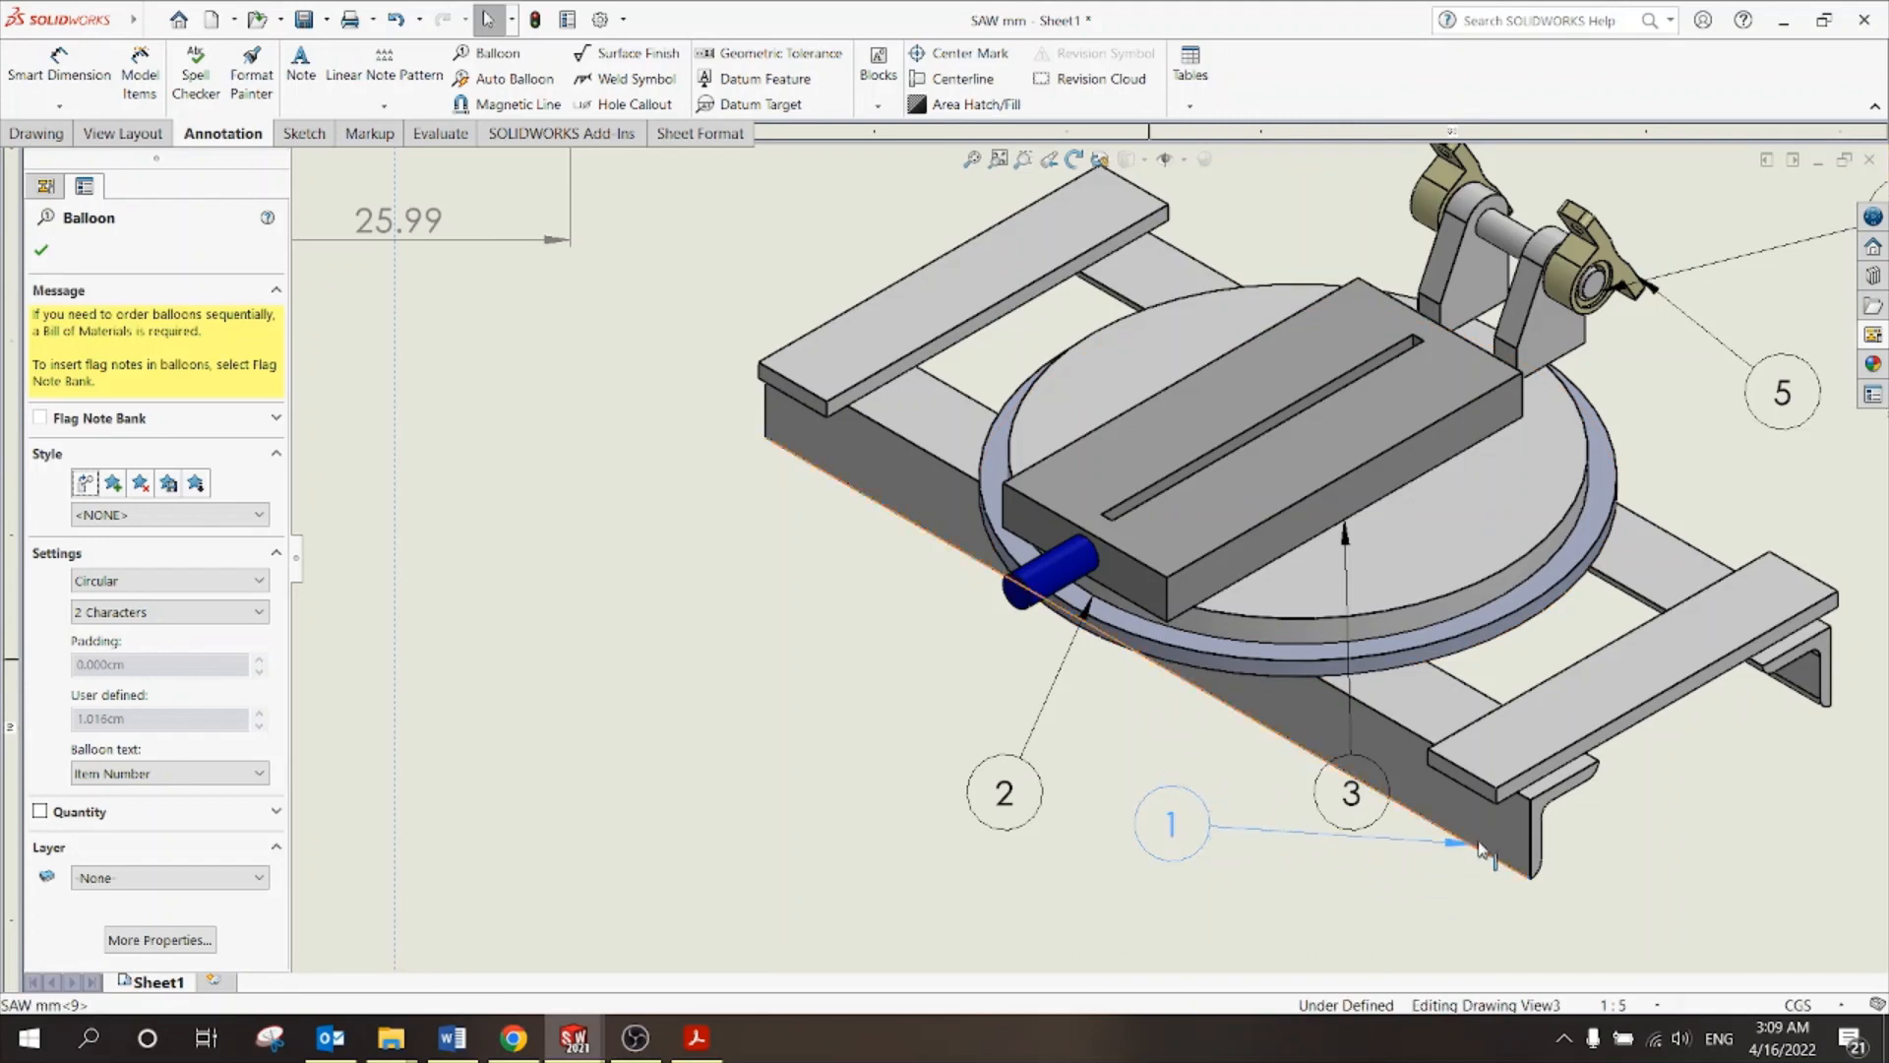
pyautogui.moveTo(1478, 841); pyautogui.dragTo(1484, 834)
pyautogui.moveTo(1196, 838); pyautogui.dragTo(1424, 913)
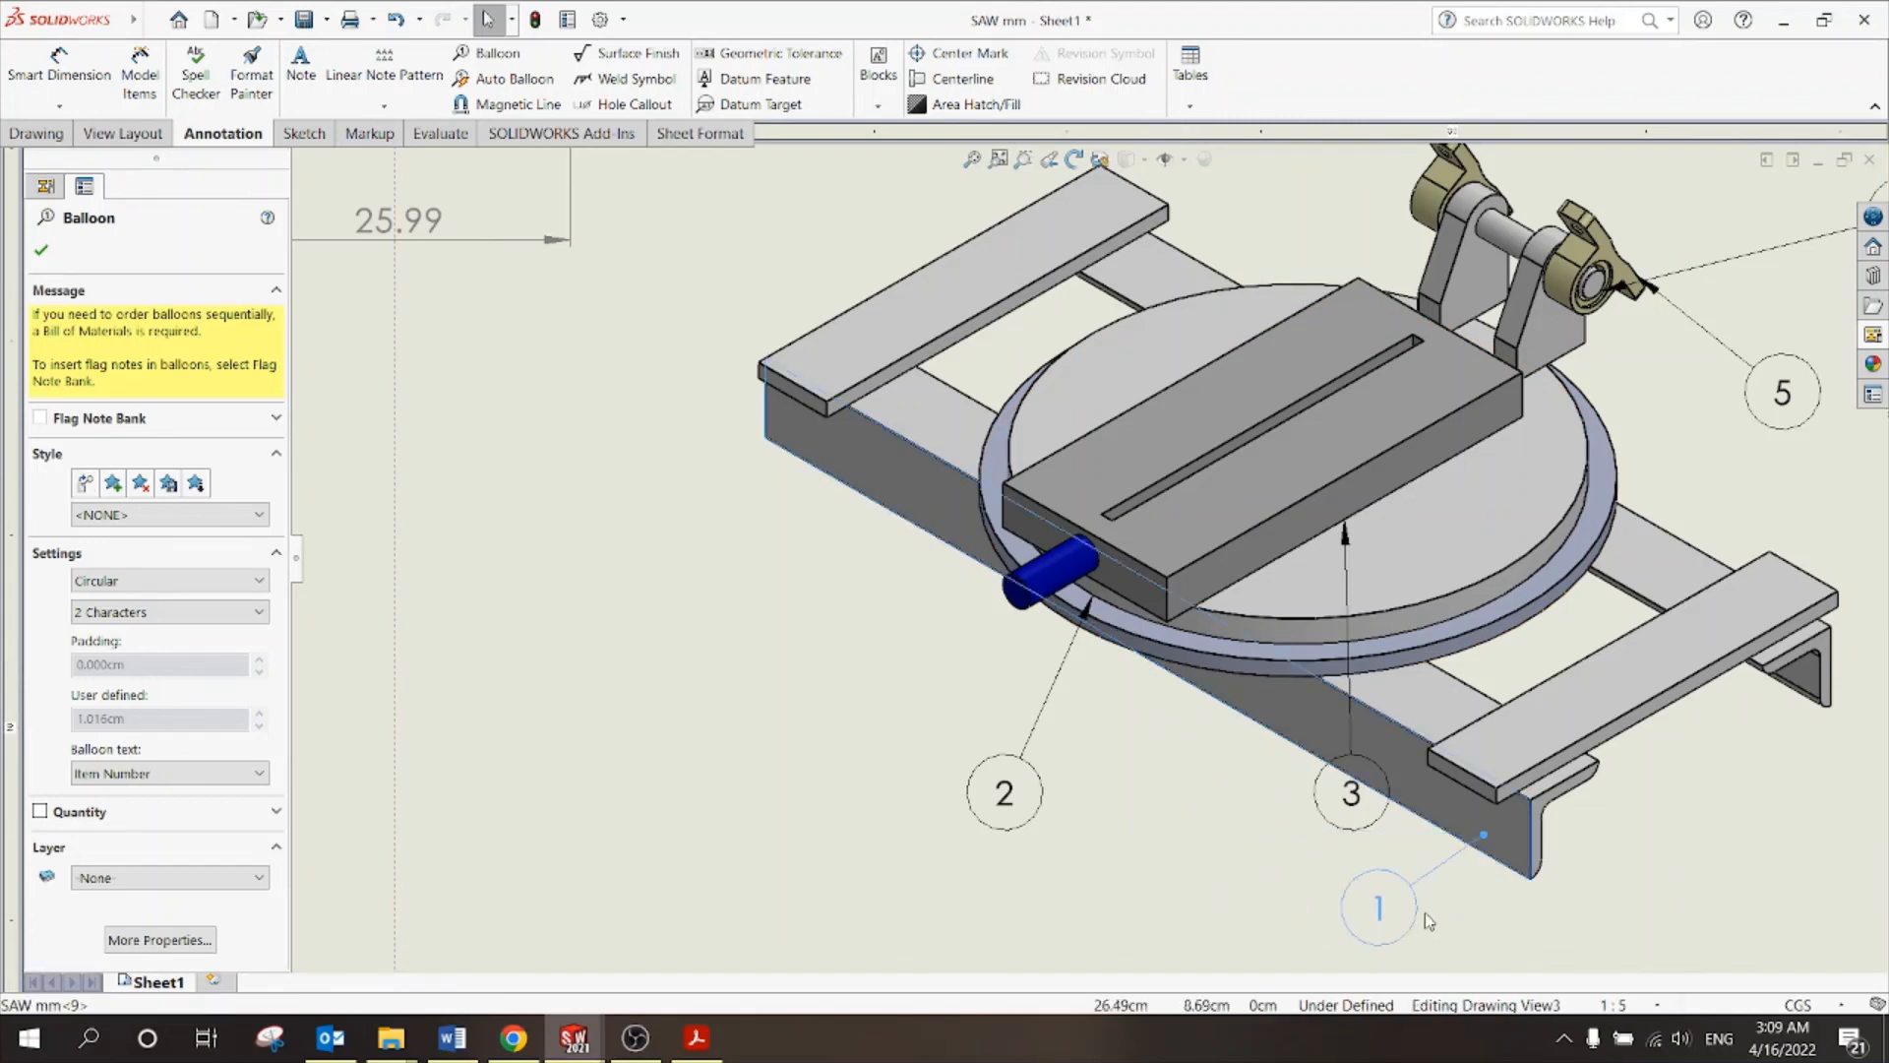
pyautogui.click(1619, 932)
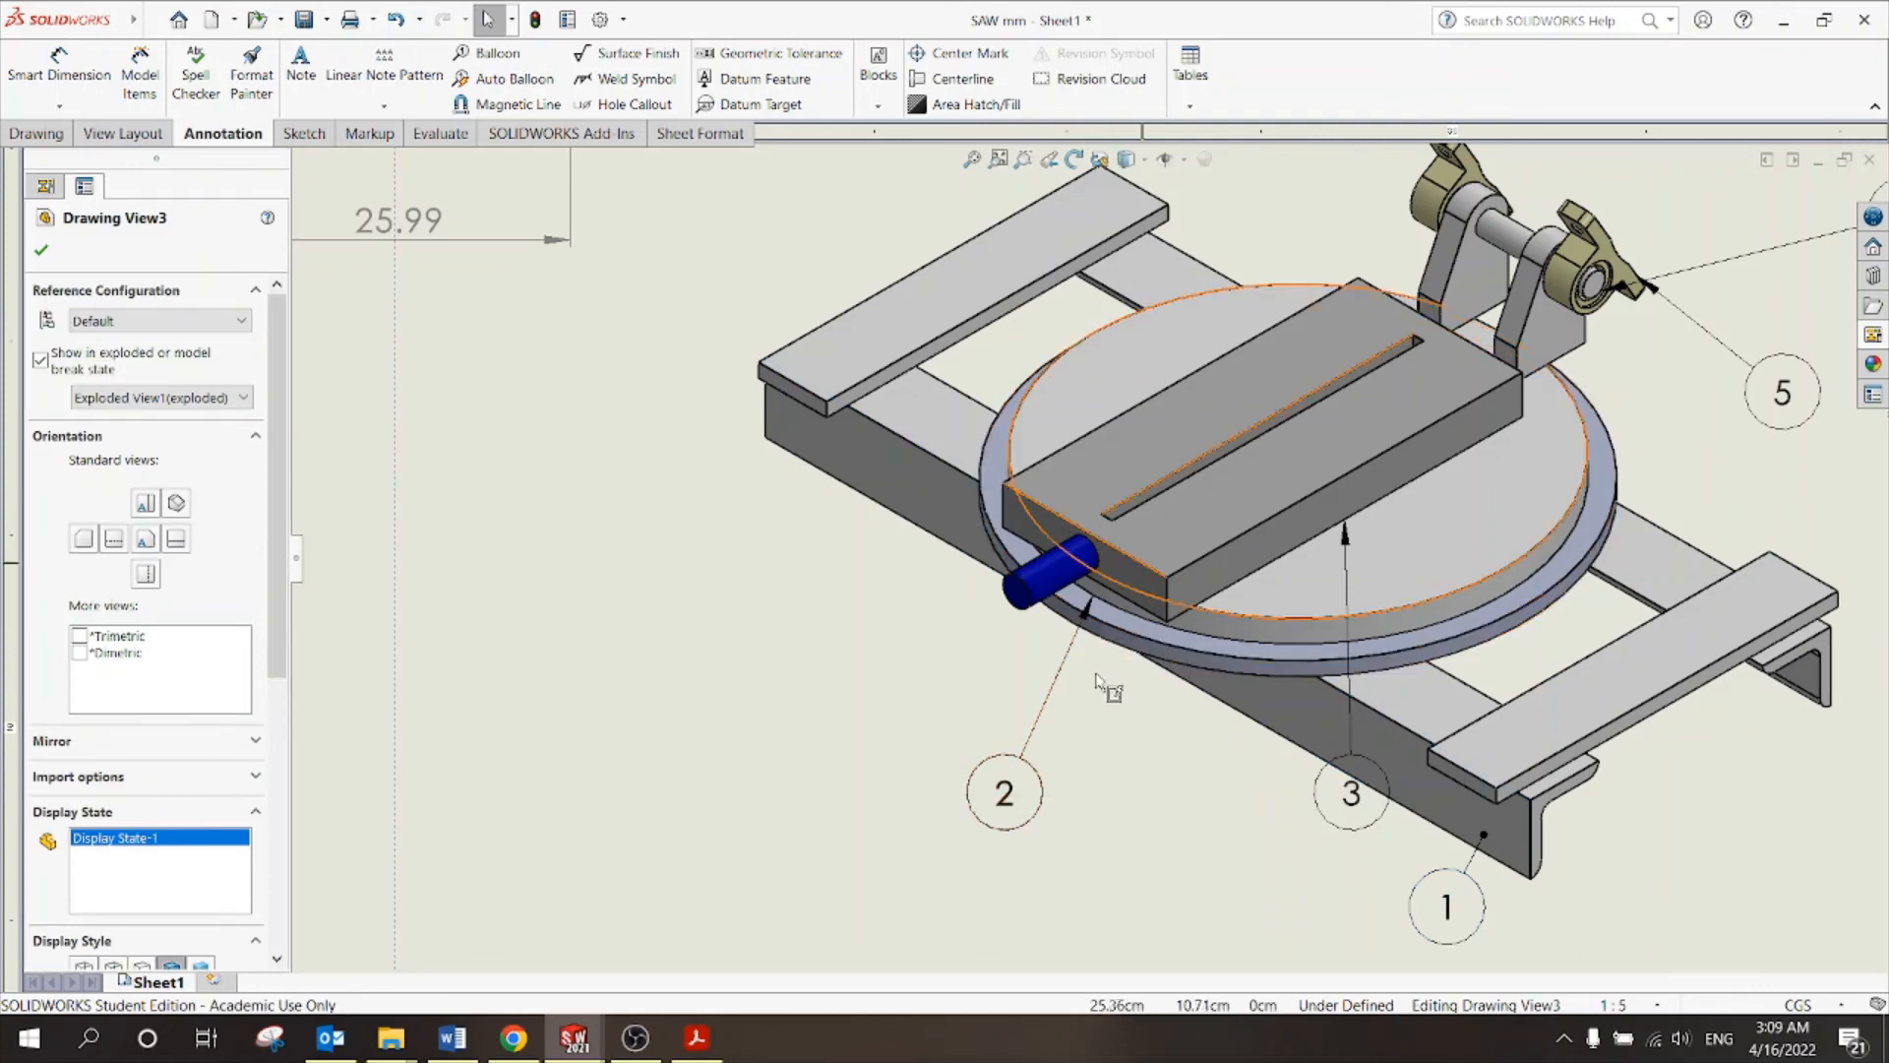
# Insert a top-level-only bill of materials using the bom-standard template and place it in the empty area below the two dimensioned views.
pyautogui.press('f')
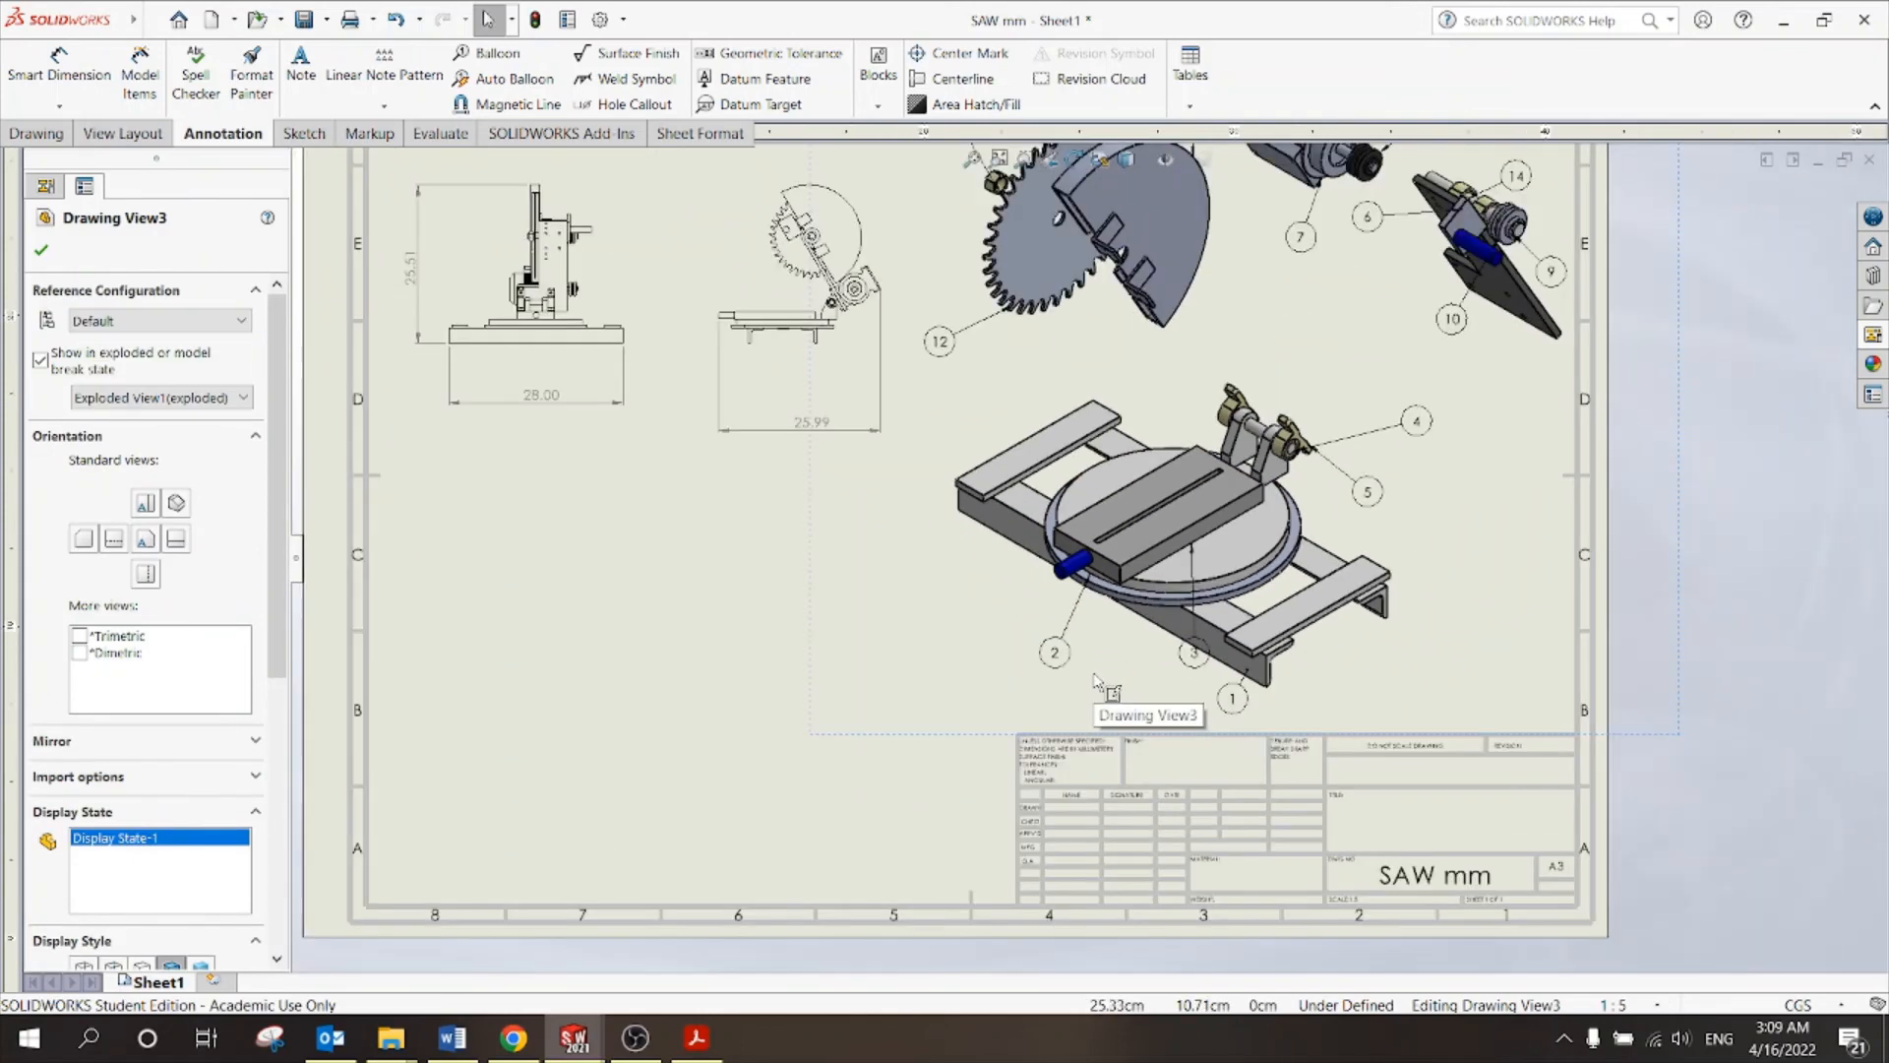
pyautogui.scroll(2, 1095, 675)
pyautogui.click(752, 646)
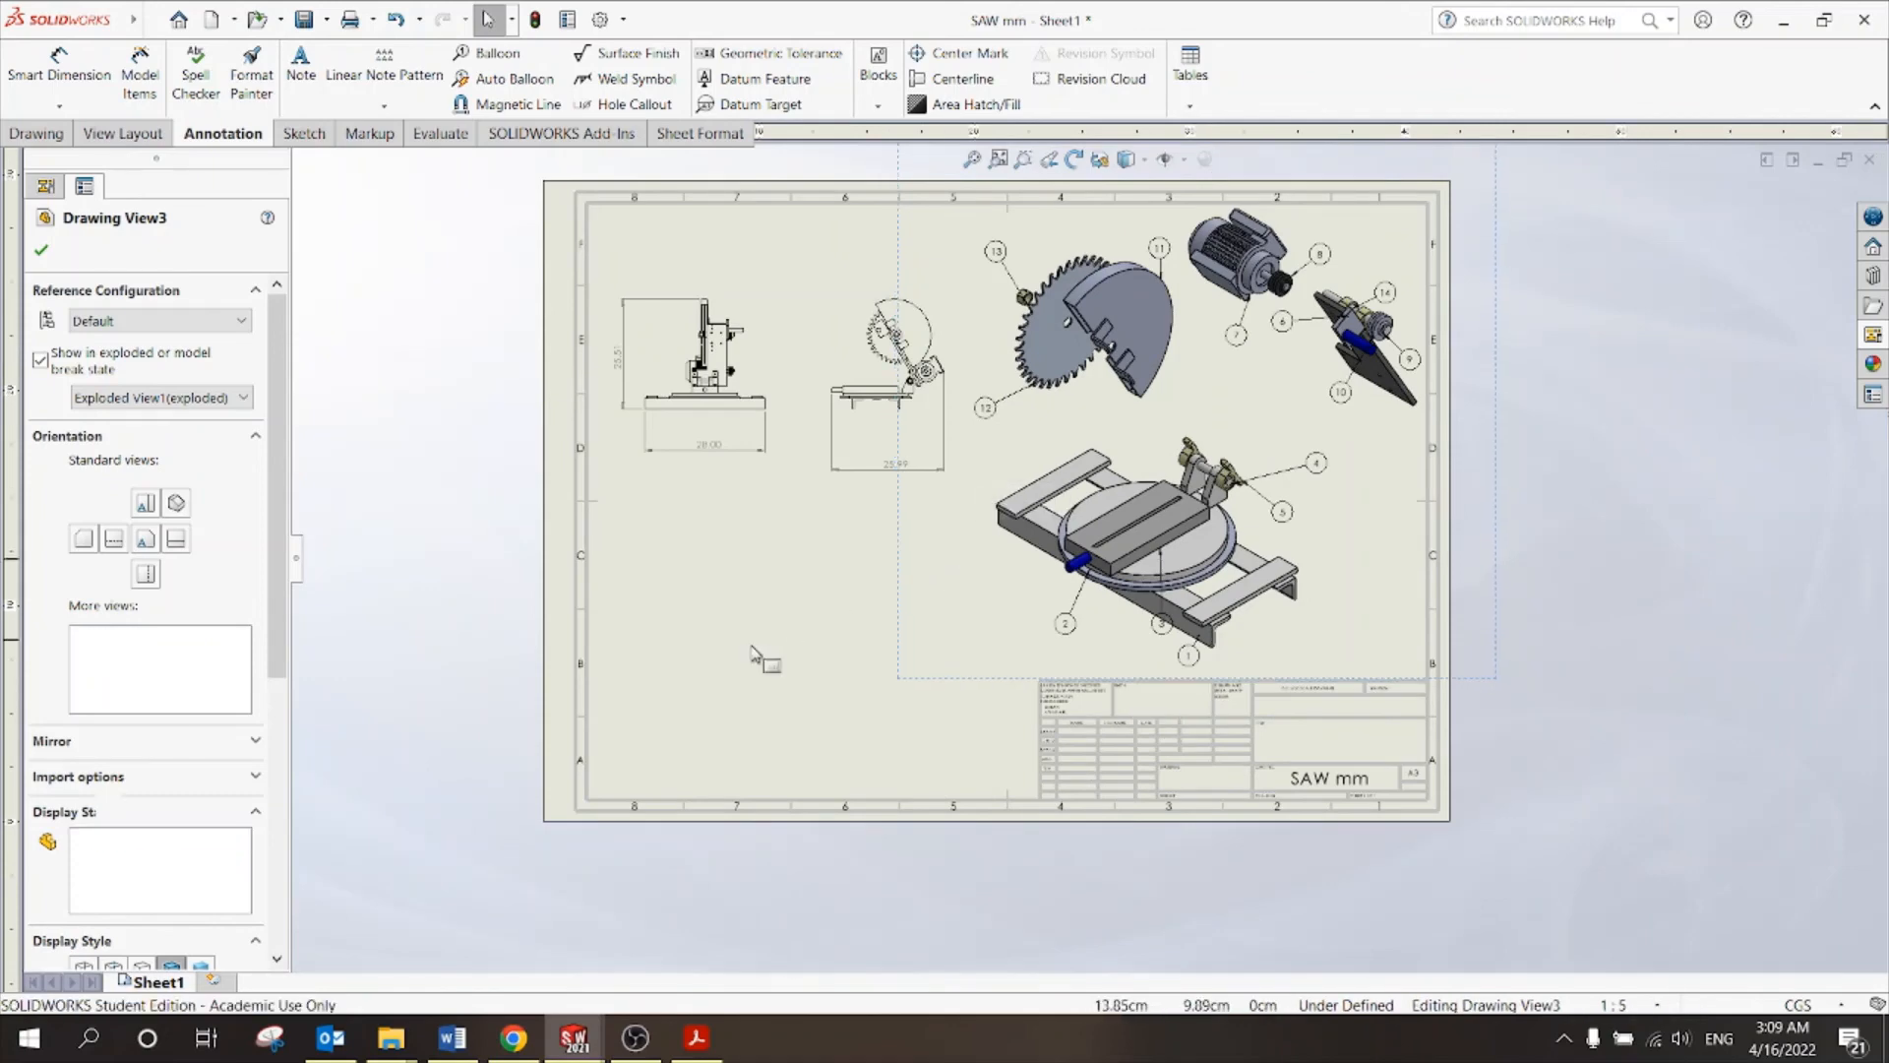
pyautogui.scroll(3, 797, 654)
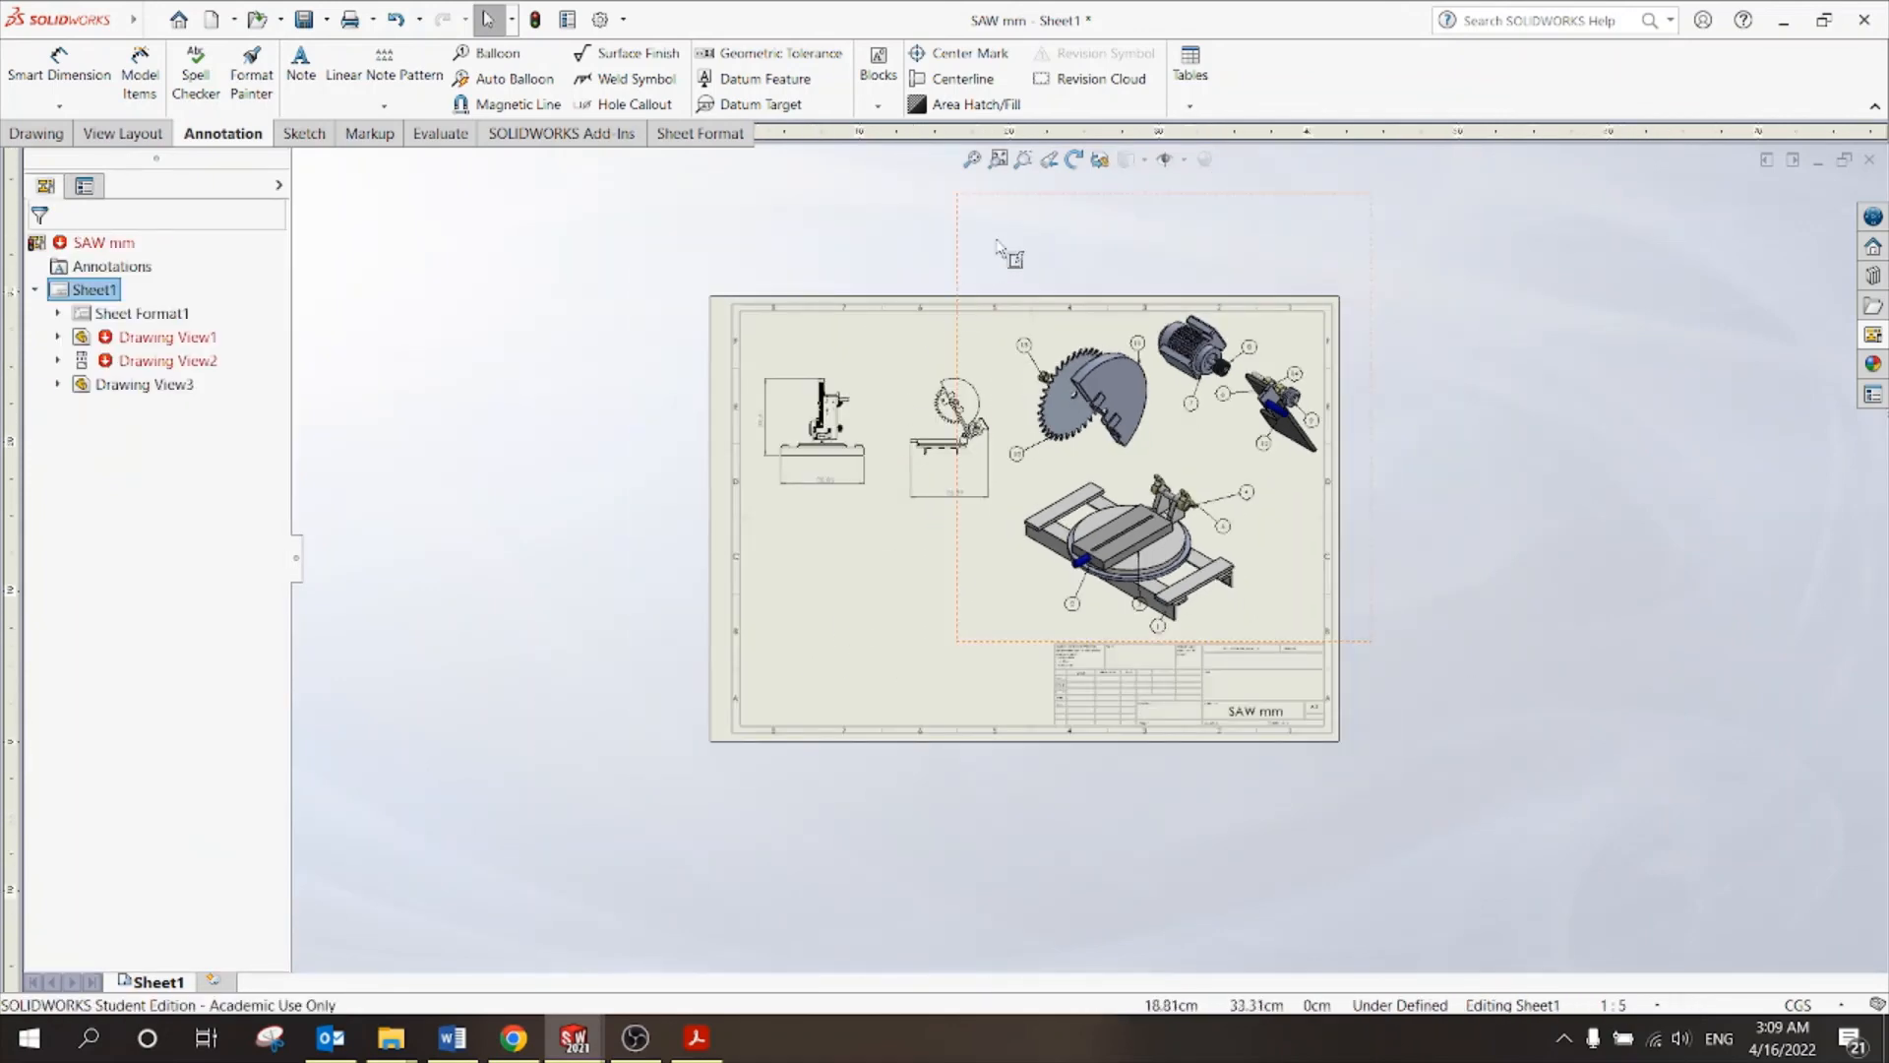
pyautogui.click(1206, 105)
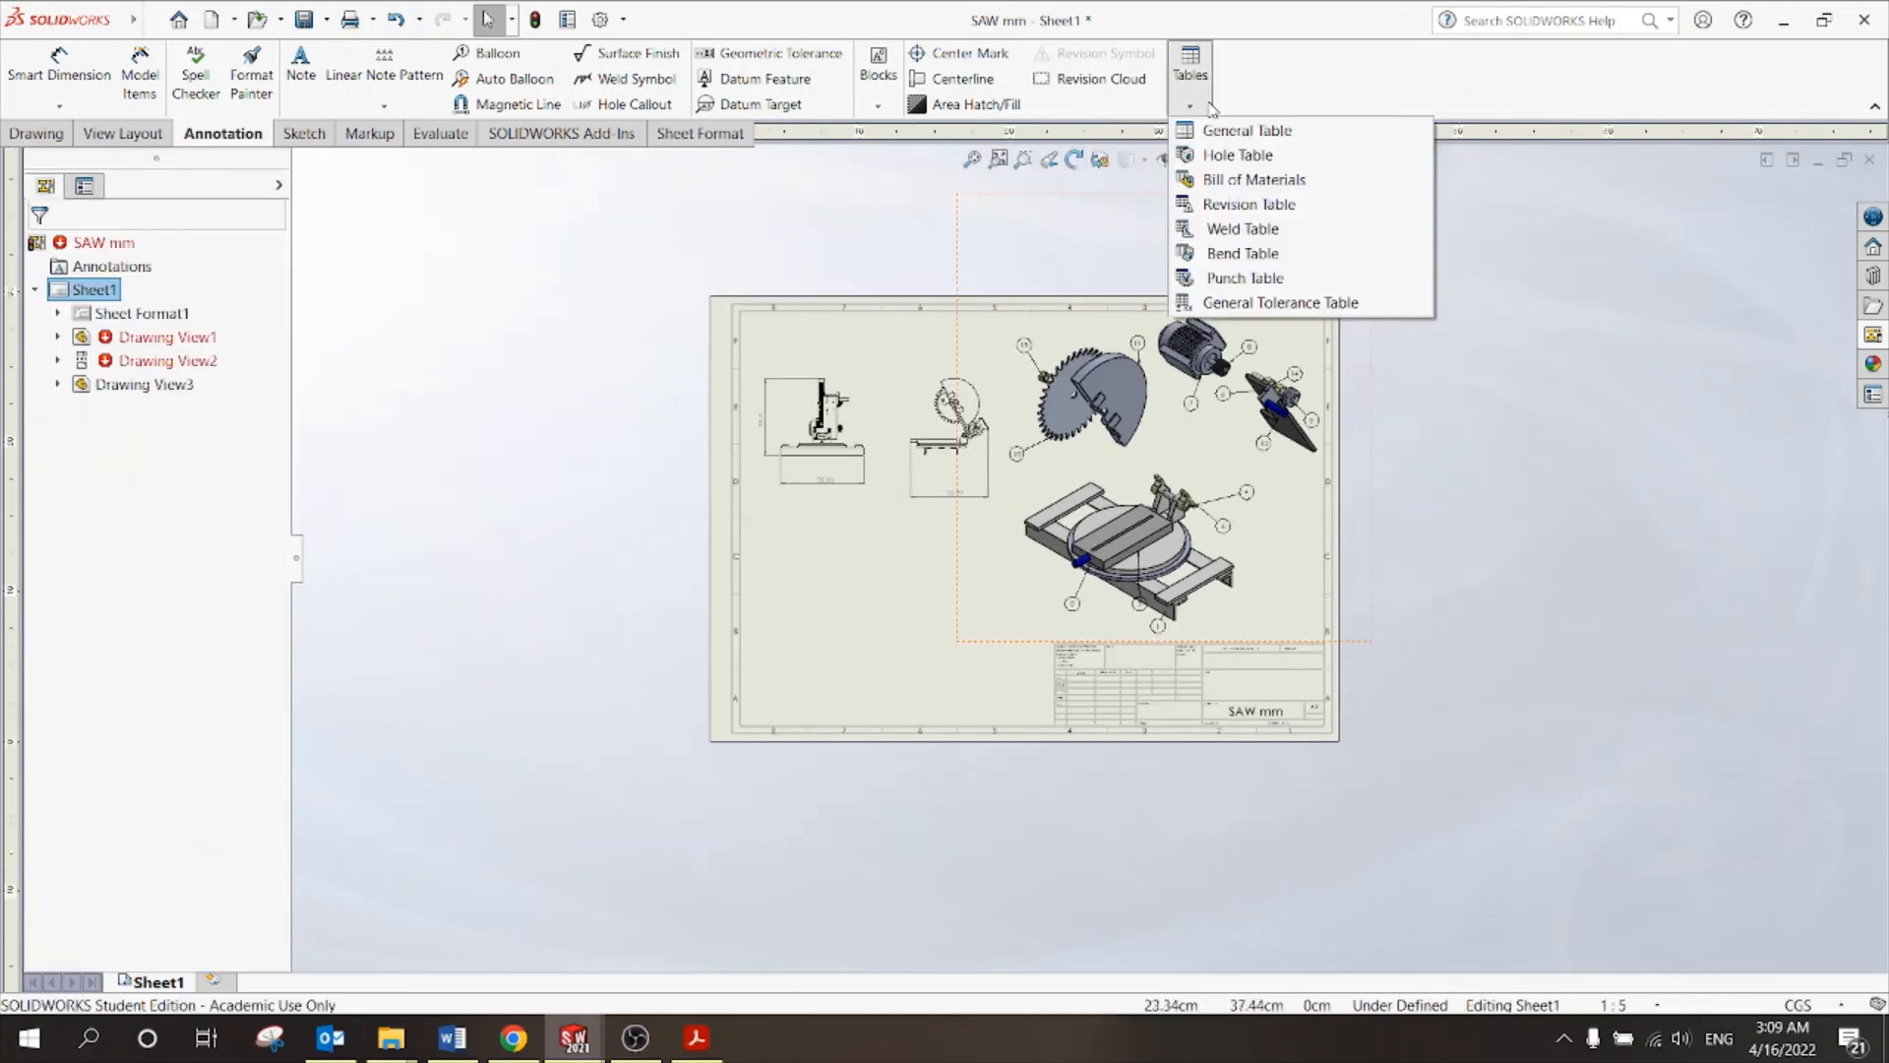
pyautogui.click(1265, 178)
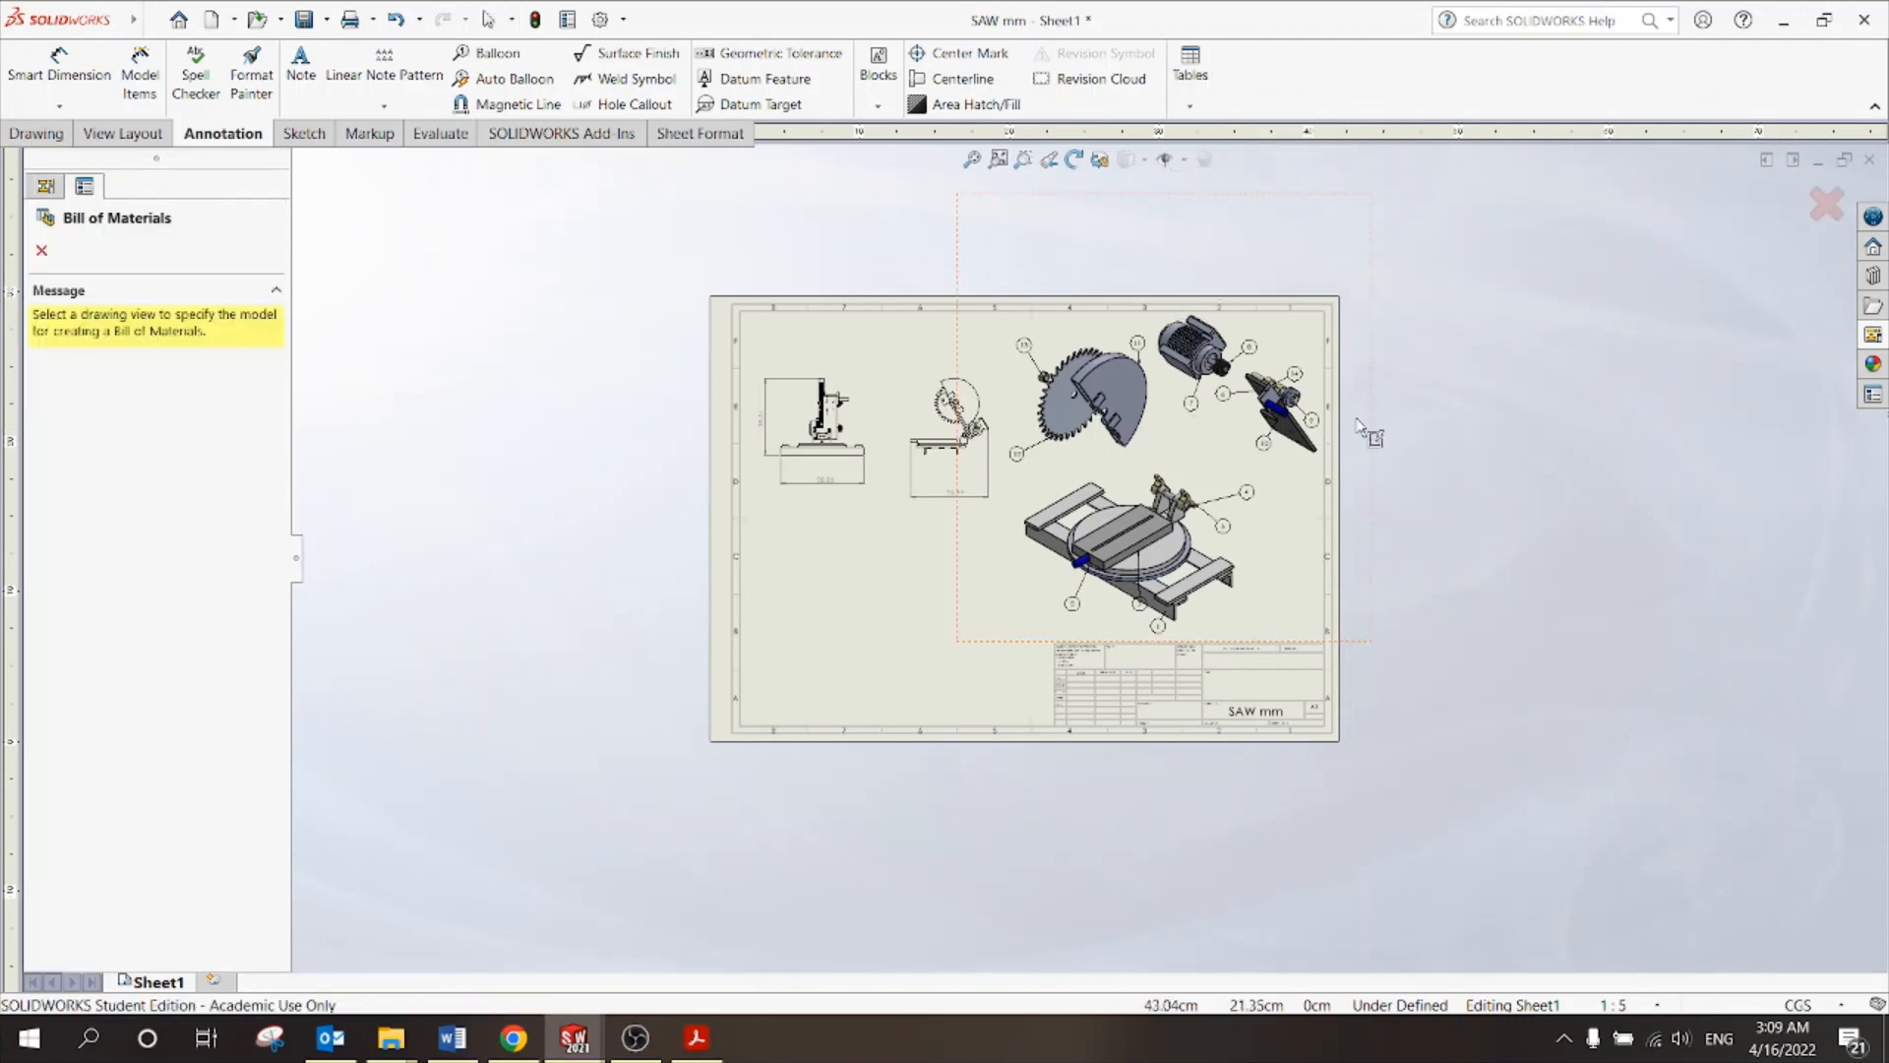
pyautogui.click(898, 571)
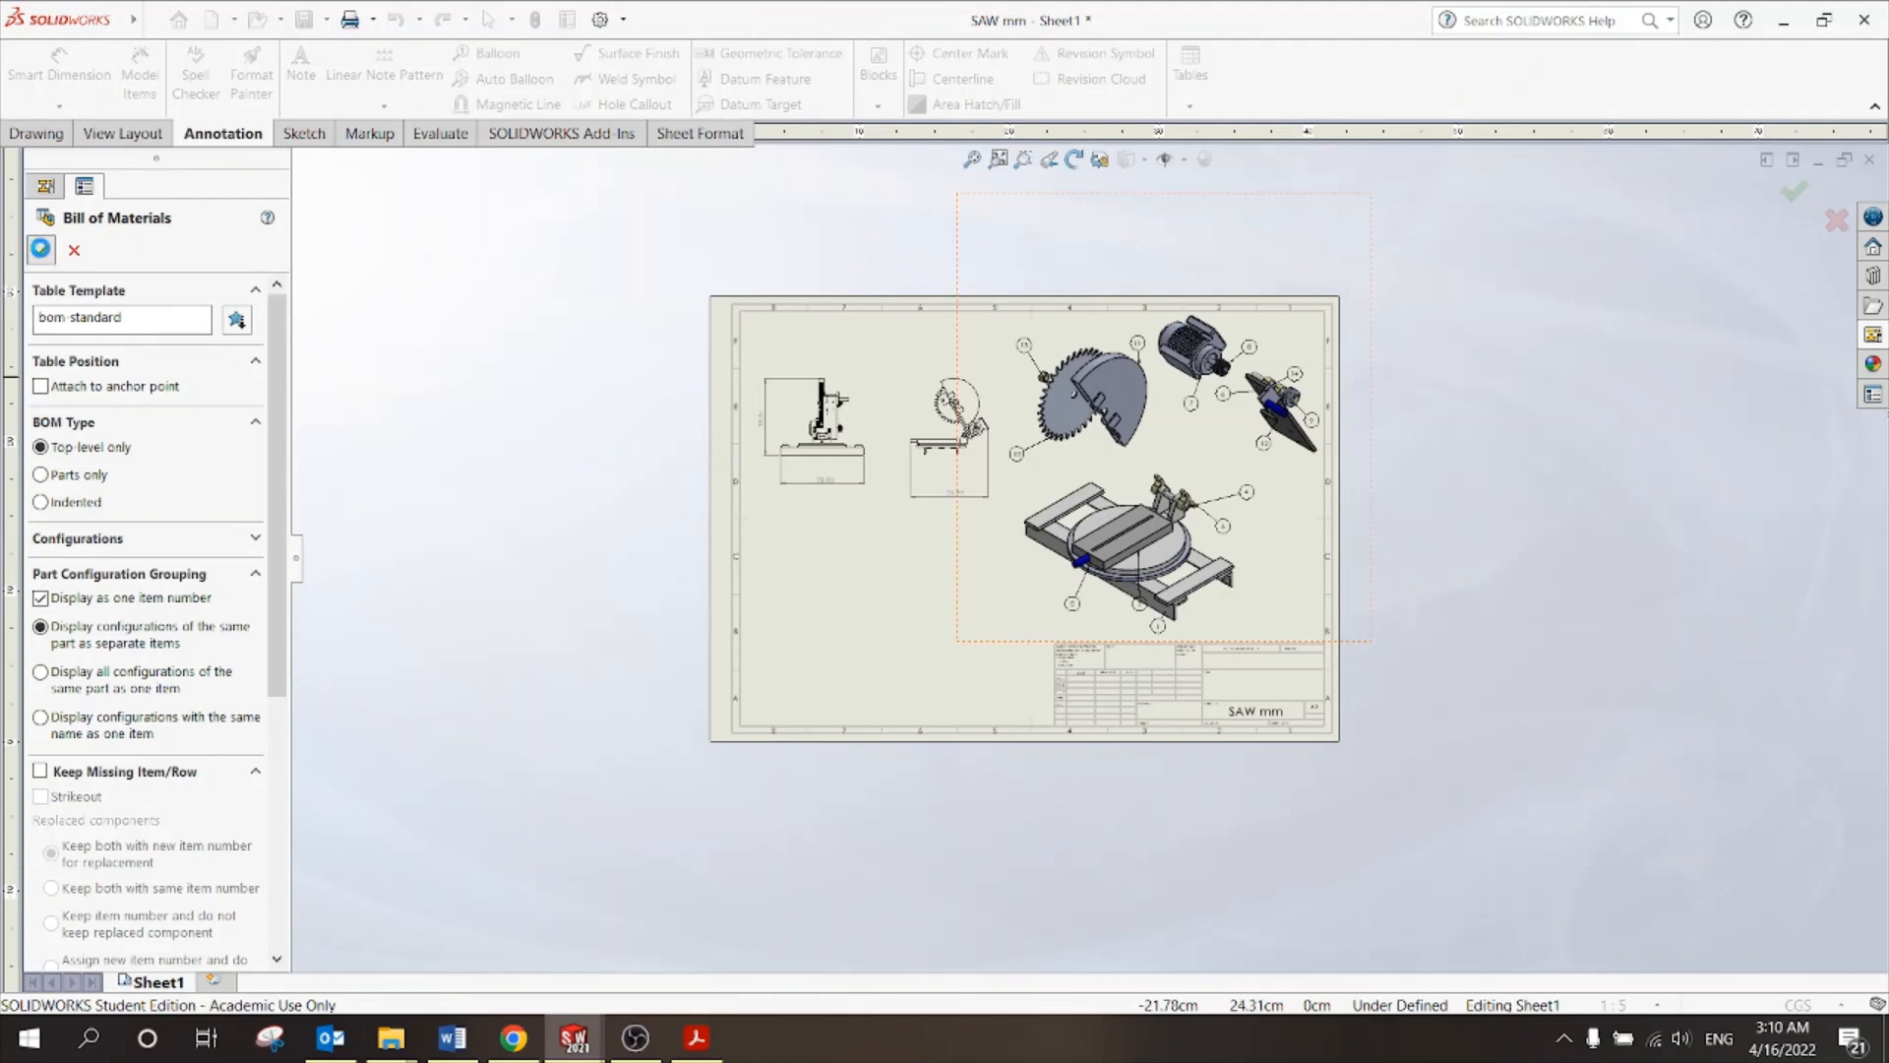
pyautogui.press('Return')
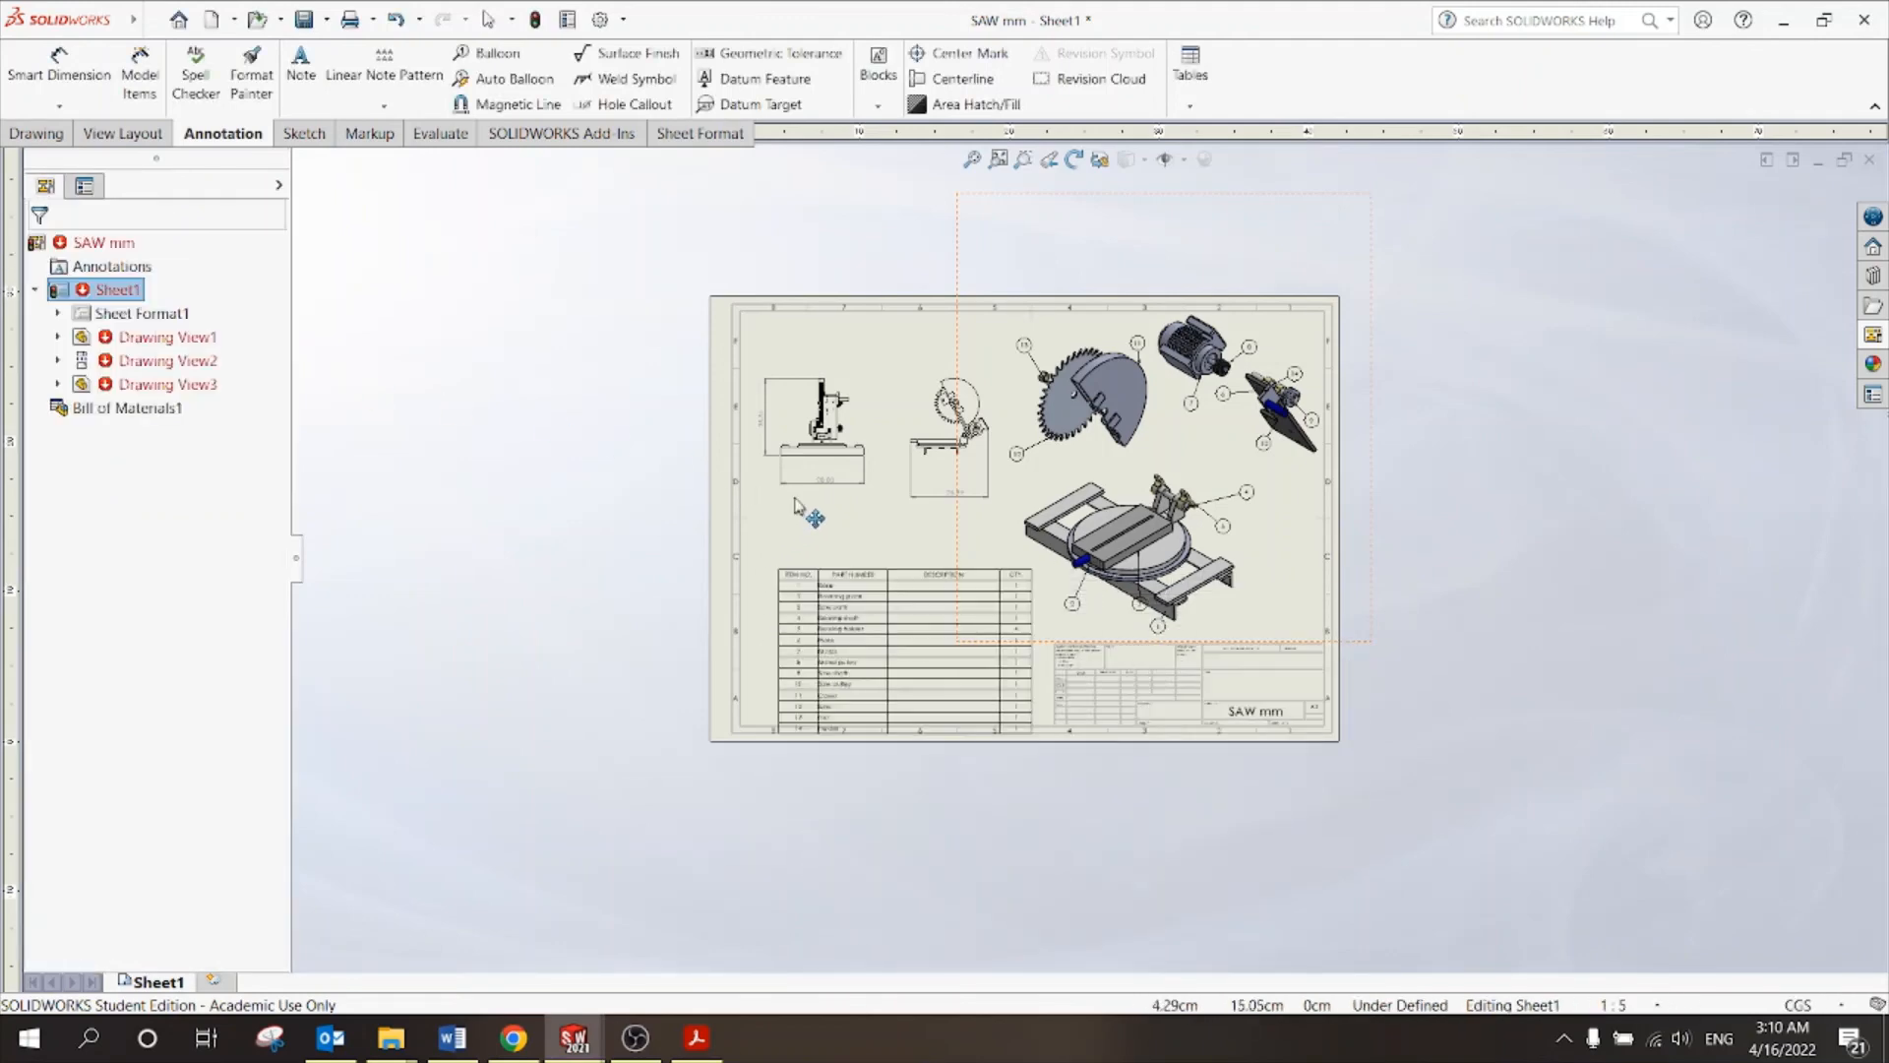
pyautogui.scroll(-1, 1049, 433)
pyautogui.scroll(-1, 1057, 476)
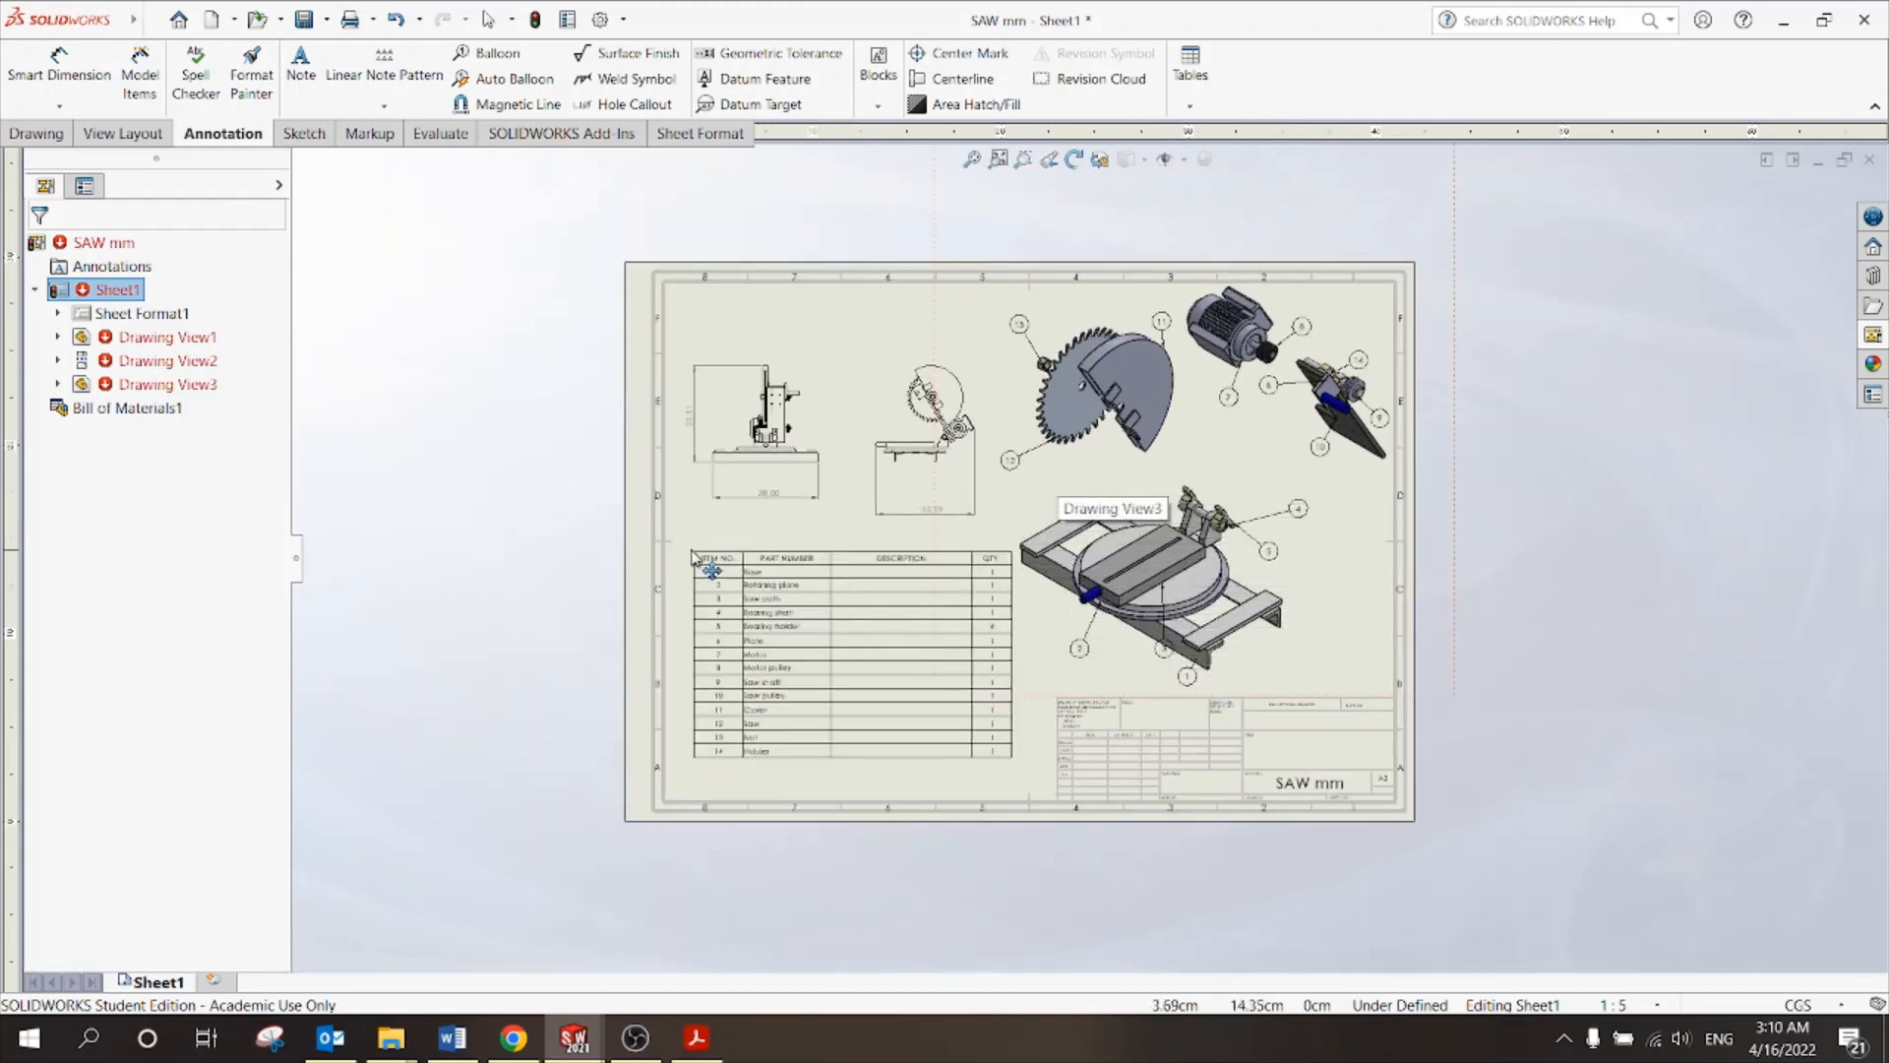
pyautogui.click(690, 573)
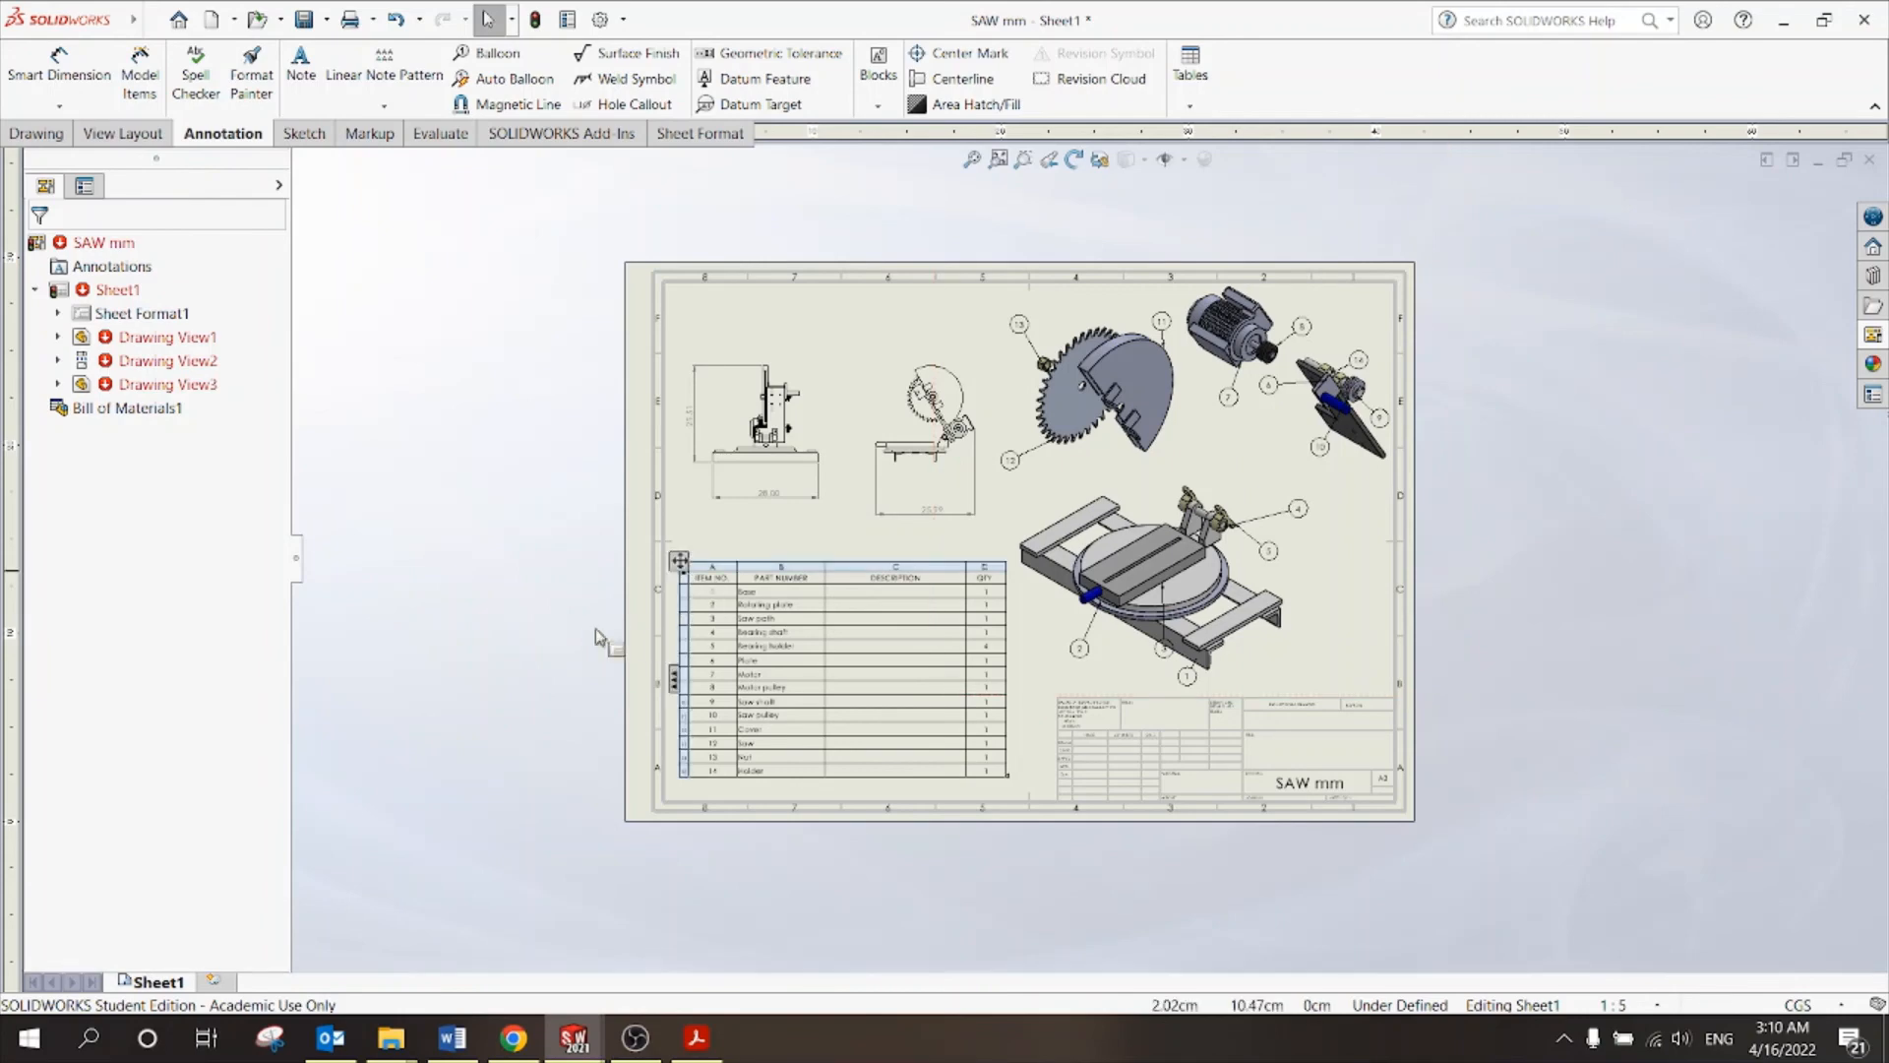
# Examine the bill of materials' item numbers, part names and quantities against the balloons on the exploded view.
pyautogui.scroll(-1, 875, 637)
pyautogui.scroll(-1, 876, 637)
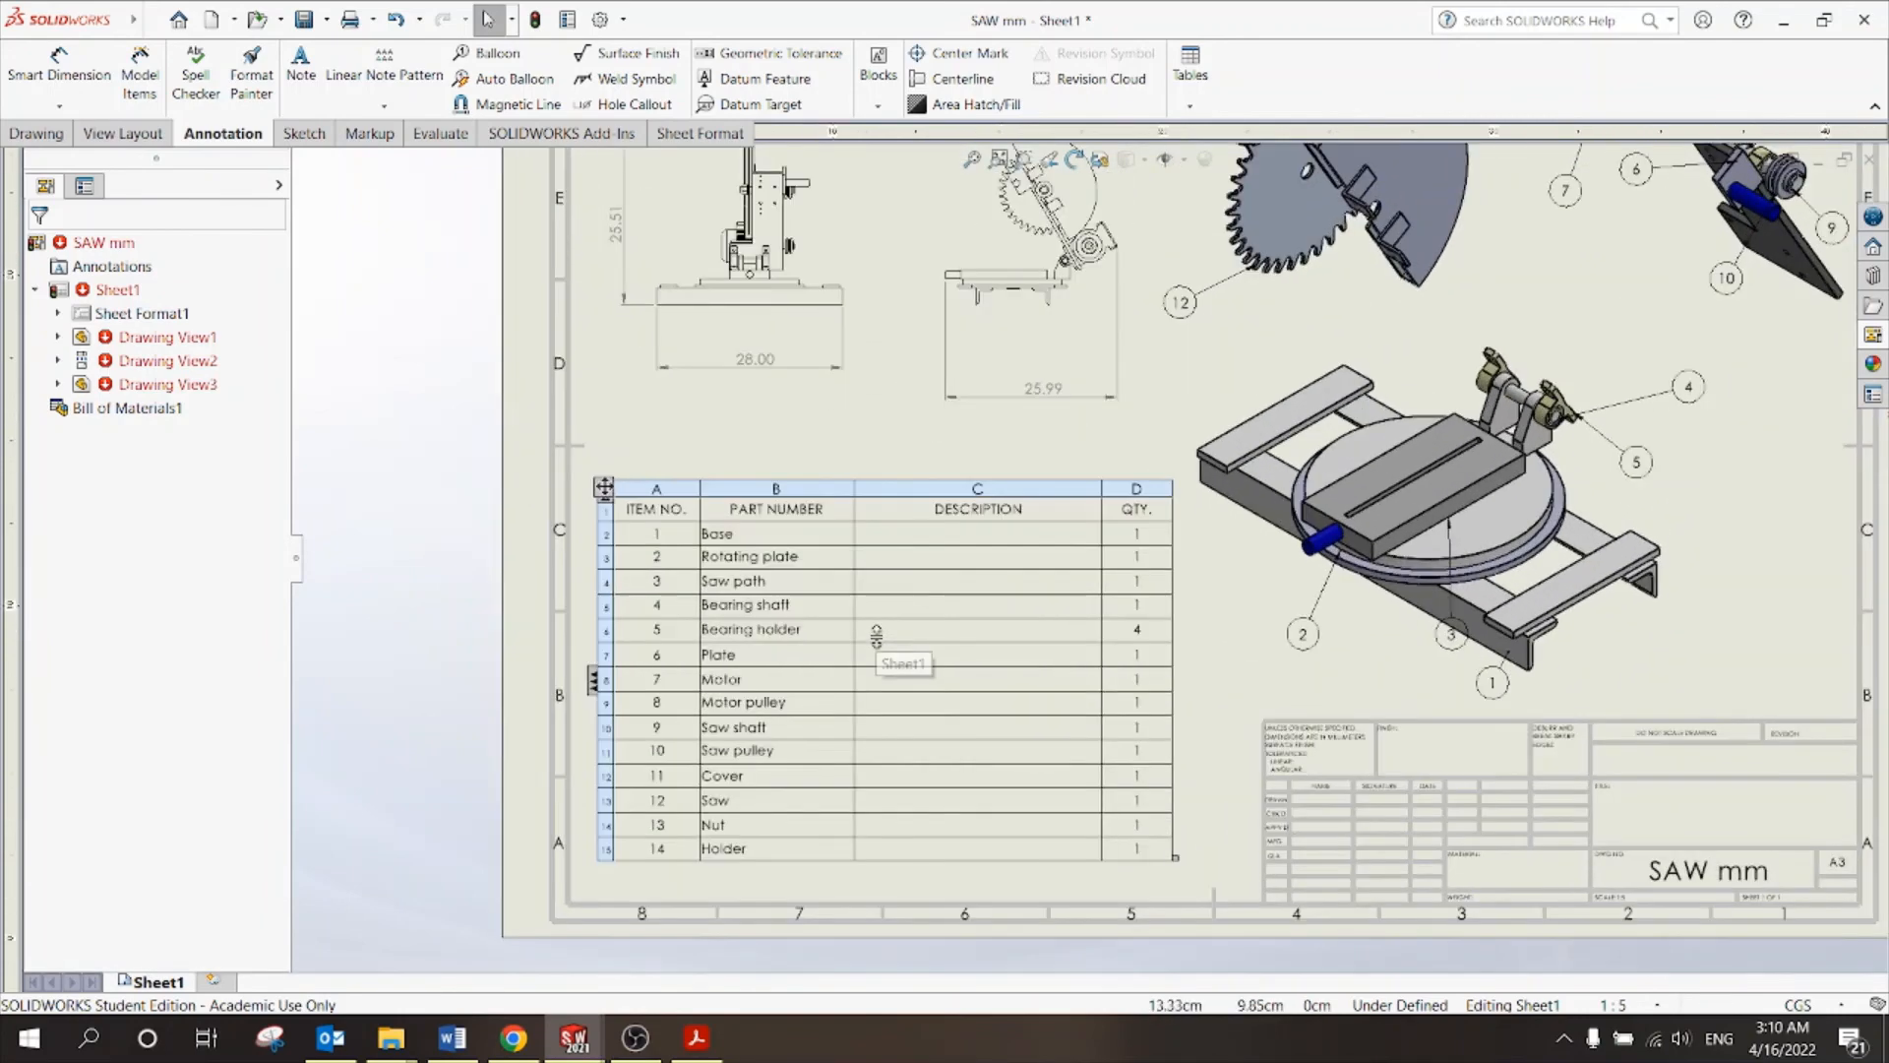
pyautogui.scroll(-2, 953, 565)
pyautogui.scroll(2, 952, 563)
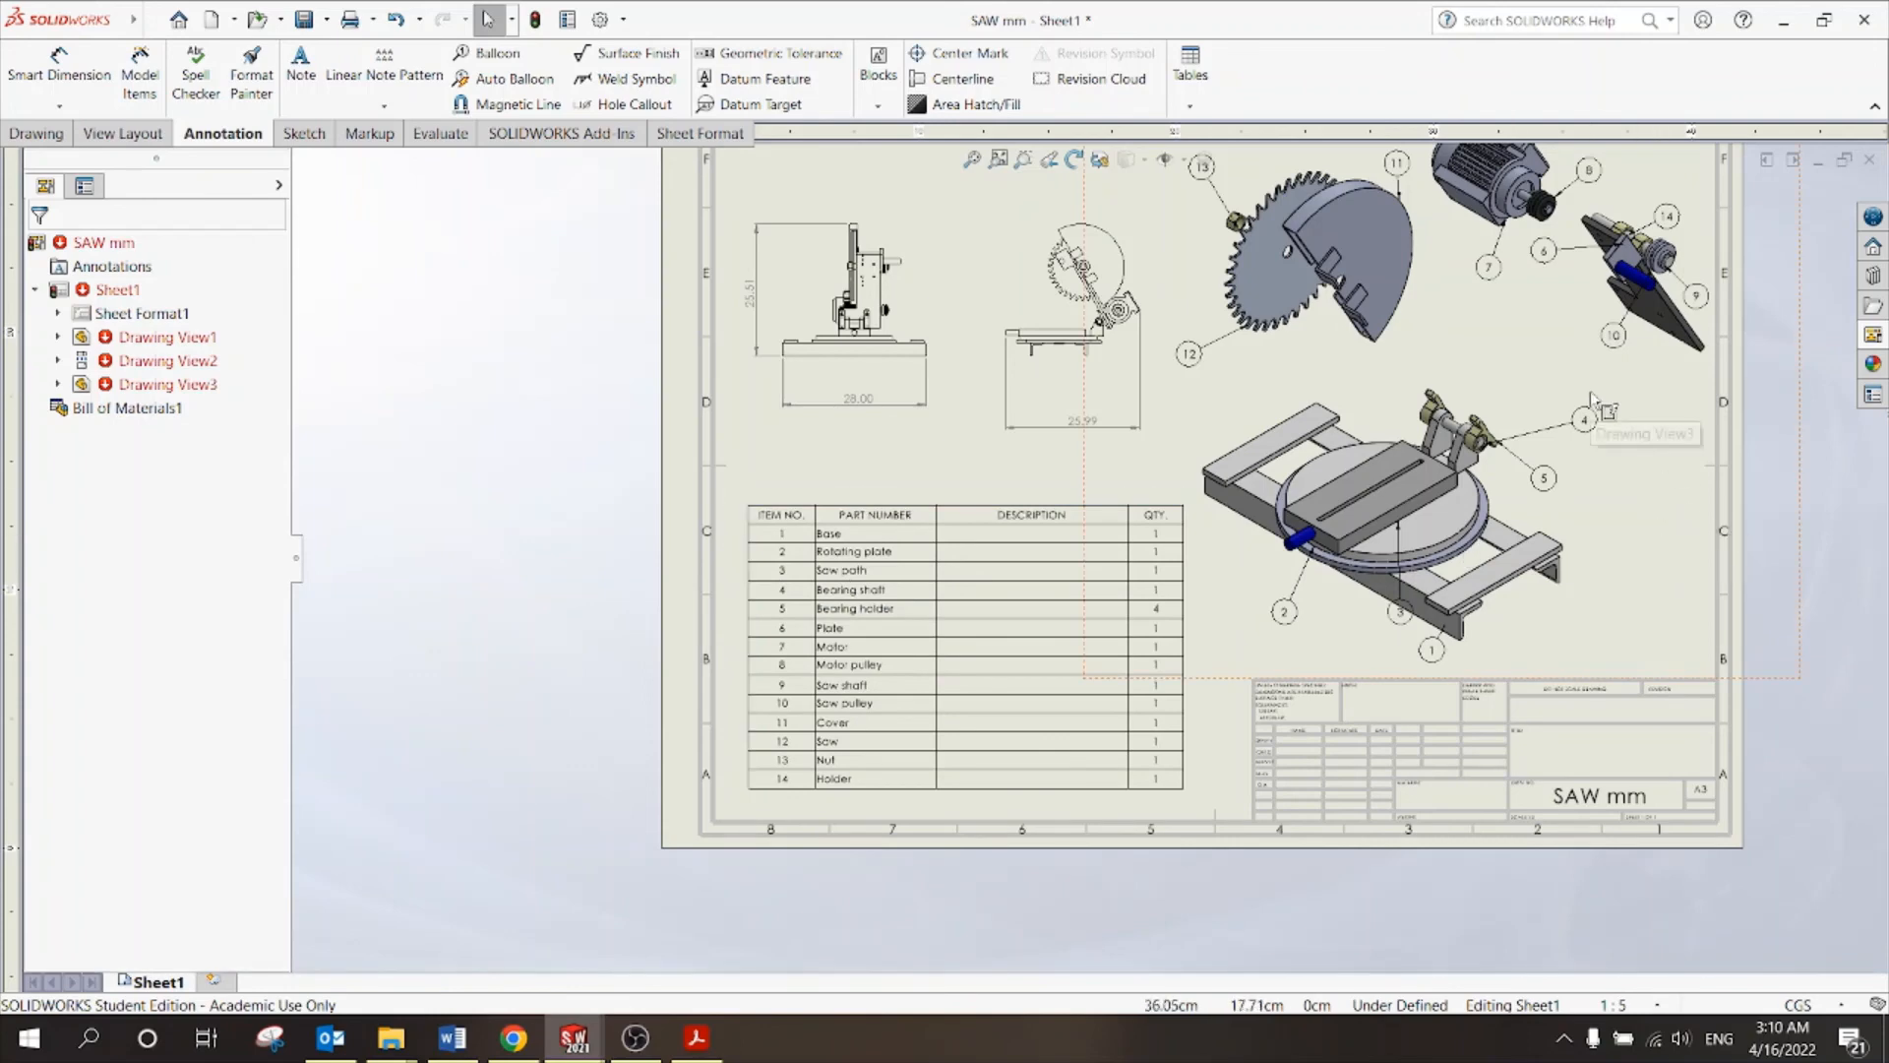
pyautogui.scroll(-2, 1202, 557)
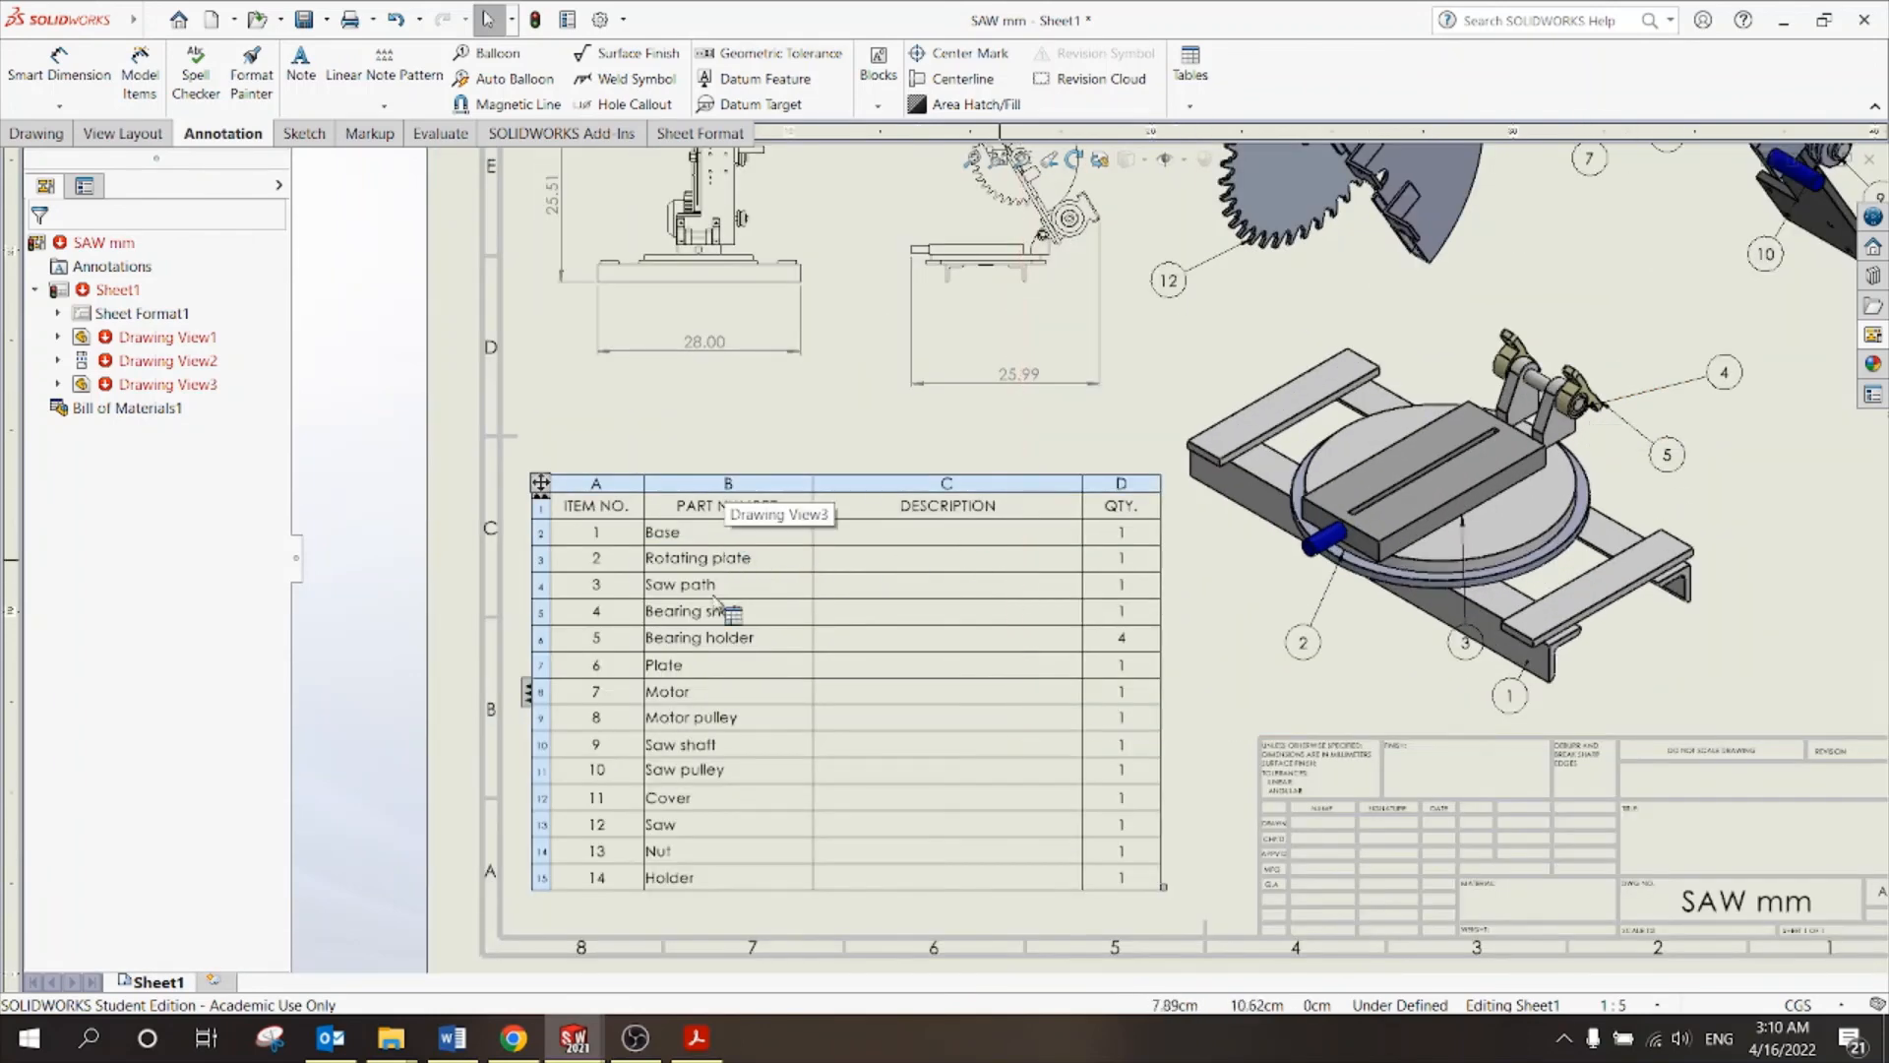
# Enter the placeholder text "hgf hgf ghf jhgf jhgf hgf ghf" as the Base part's description in the bill of materials.
pyautogui.doubleClick(946, 532)
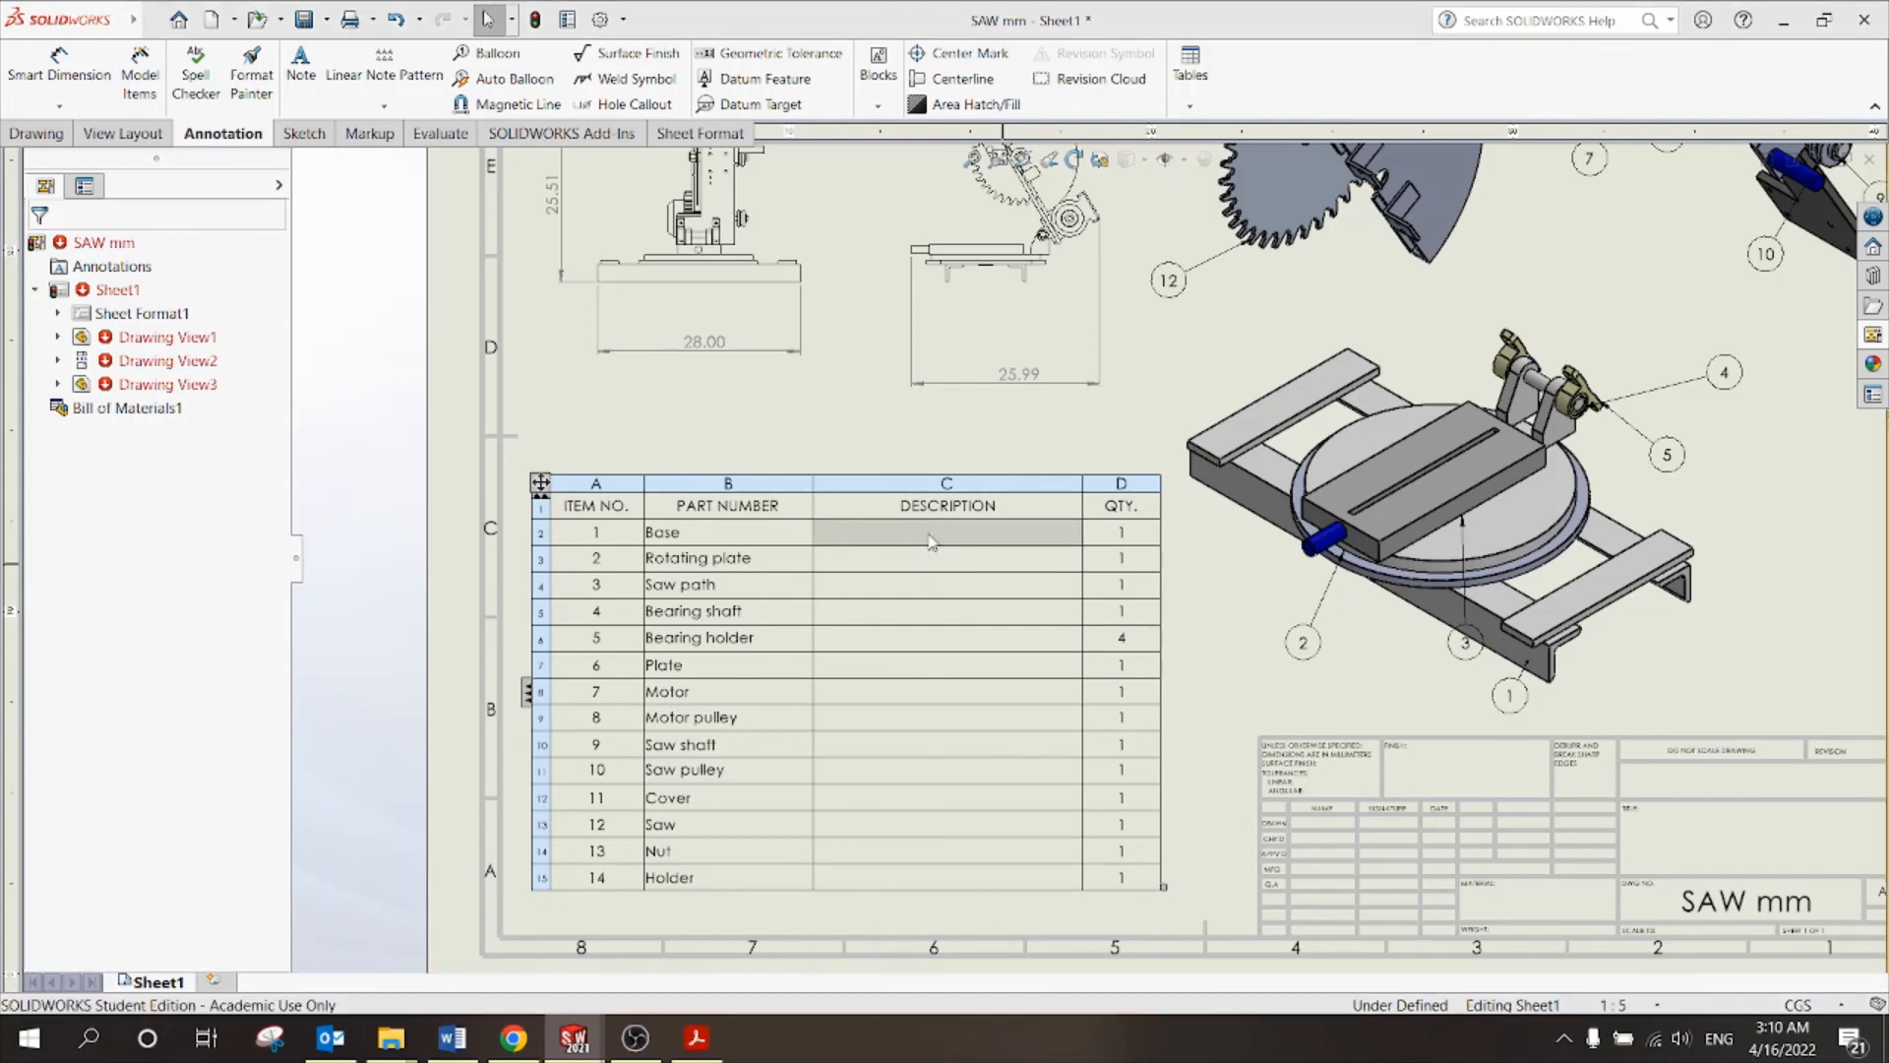
pyautogui.click(959, 552)
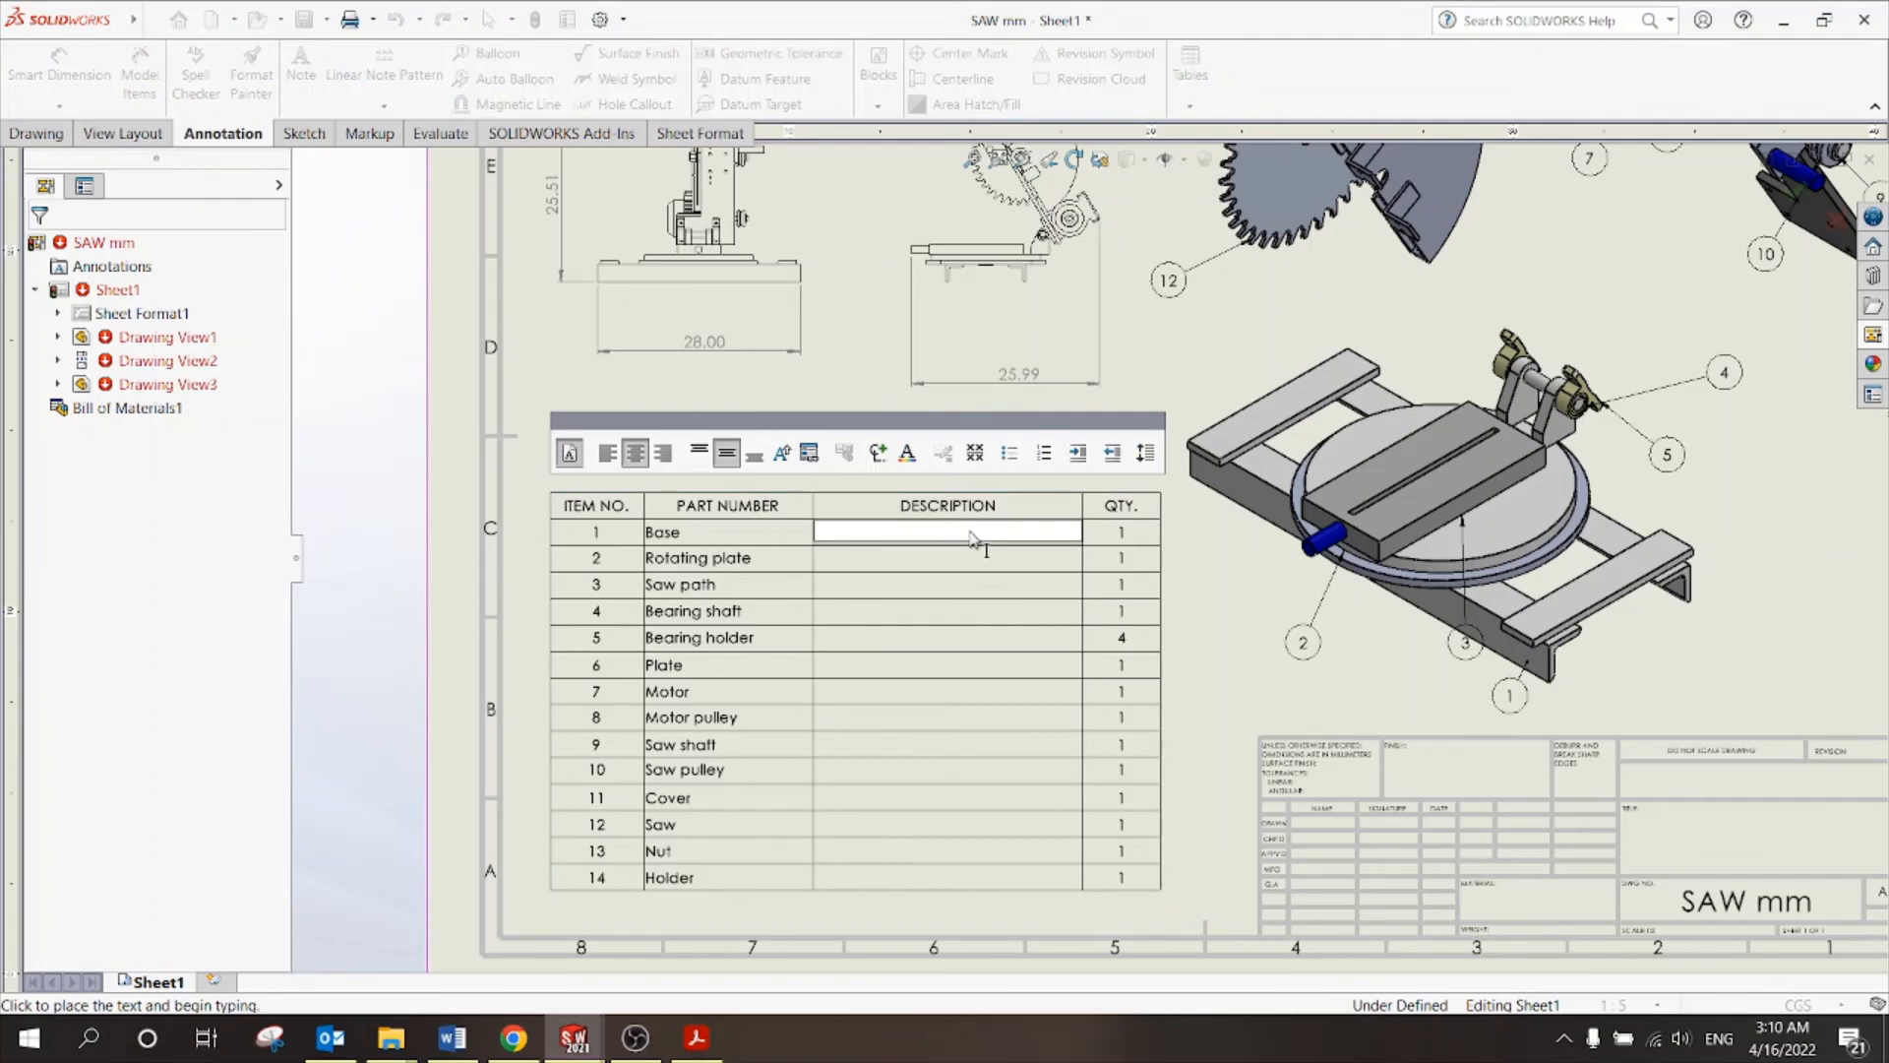
pyautogui.write('hgf')
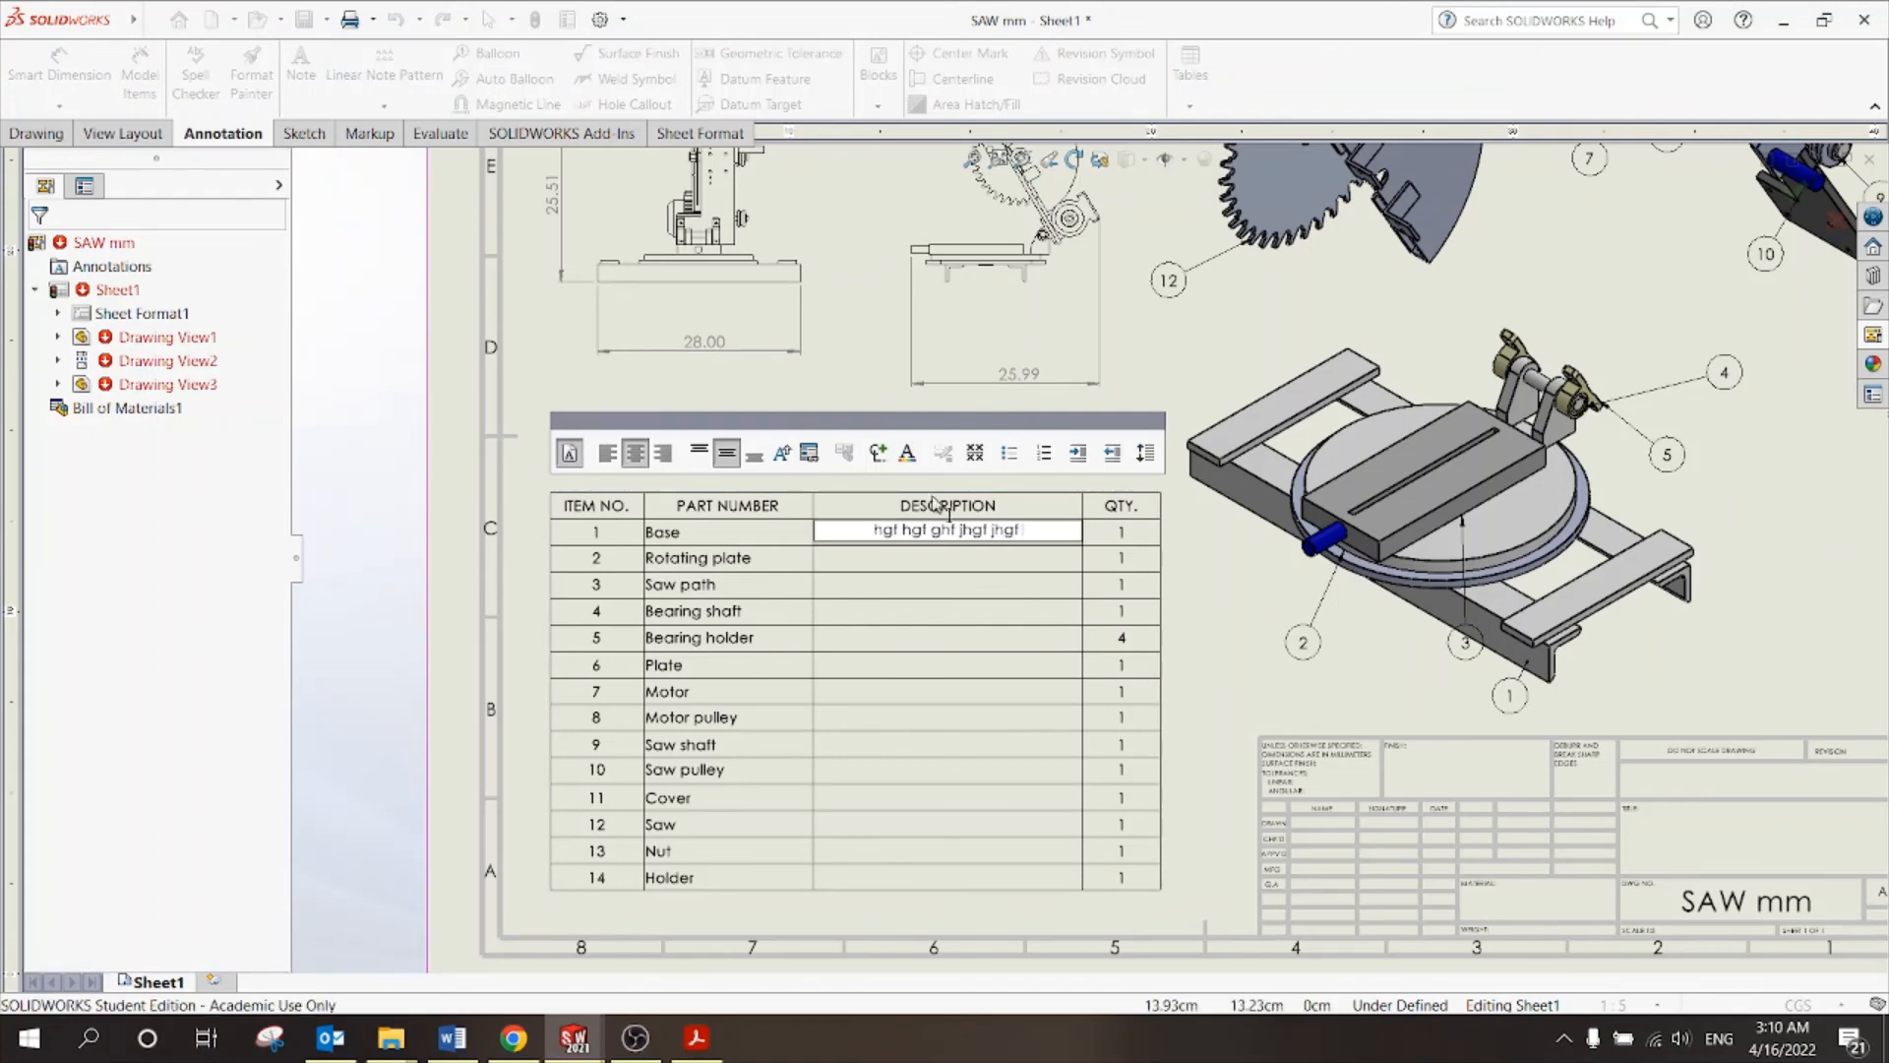
pyautogui.write(' hgf ghf')
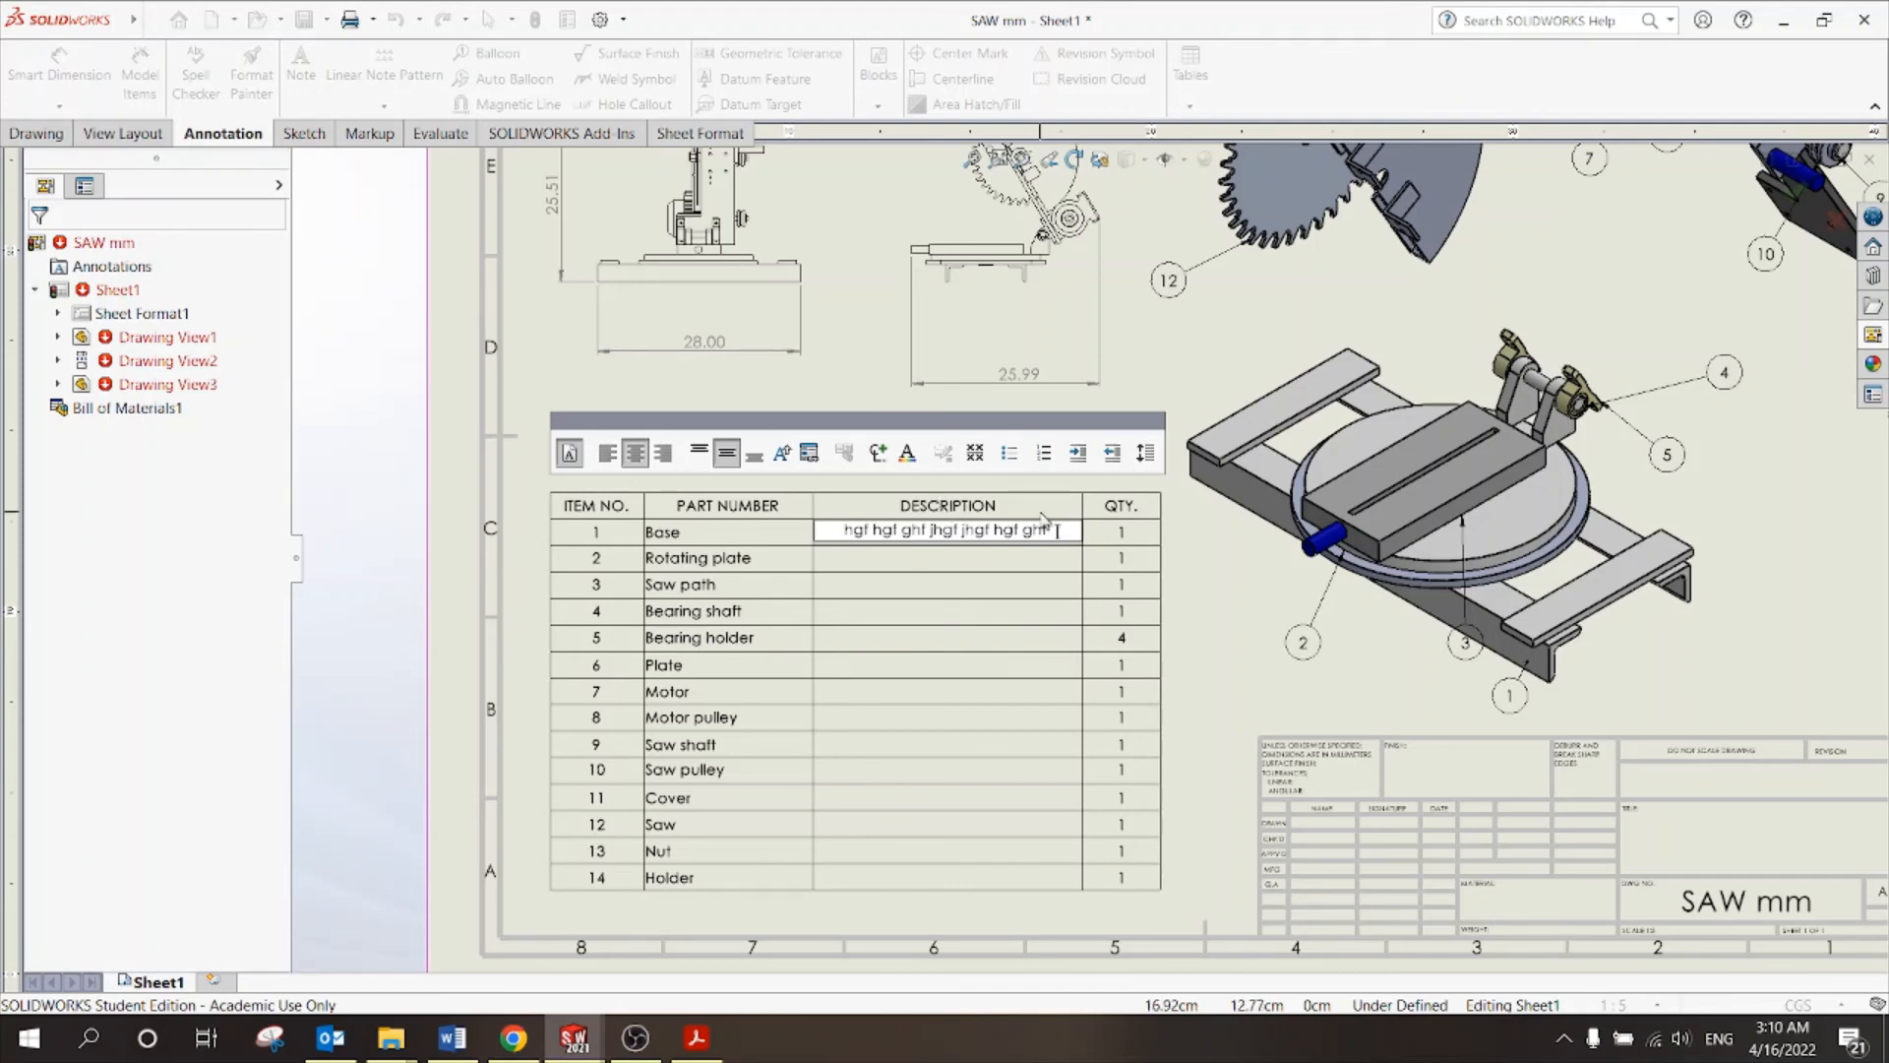
pyautogui.click(1250, 584)
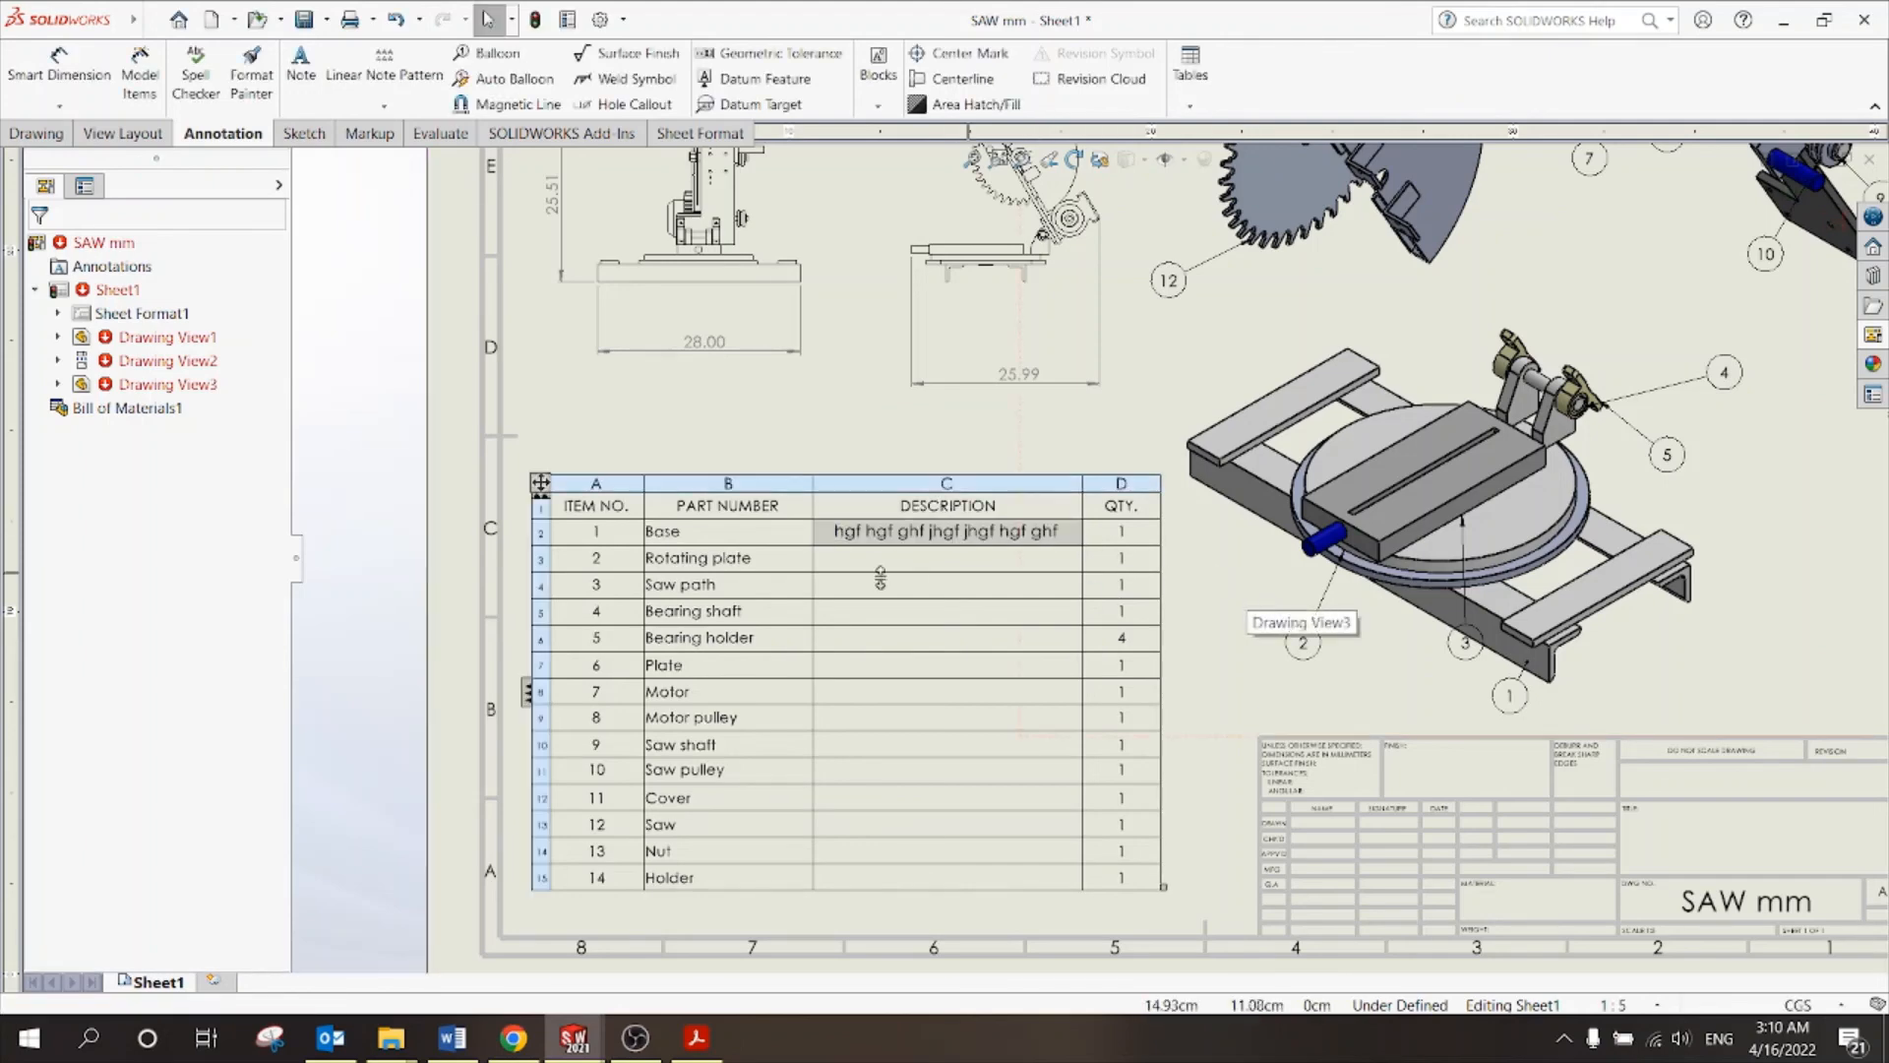
pyautogui.press('f')
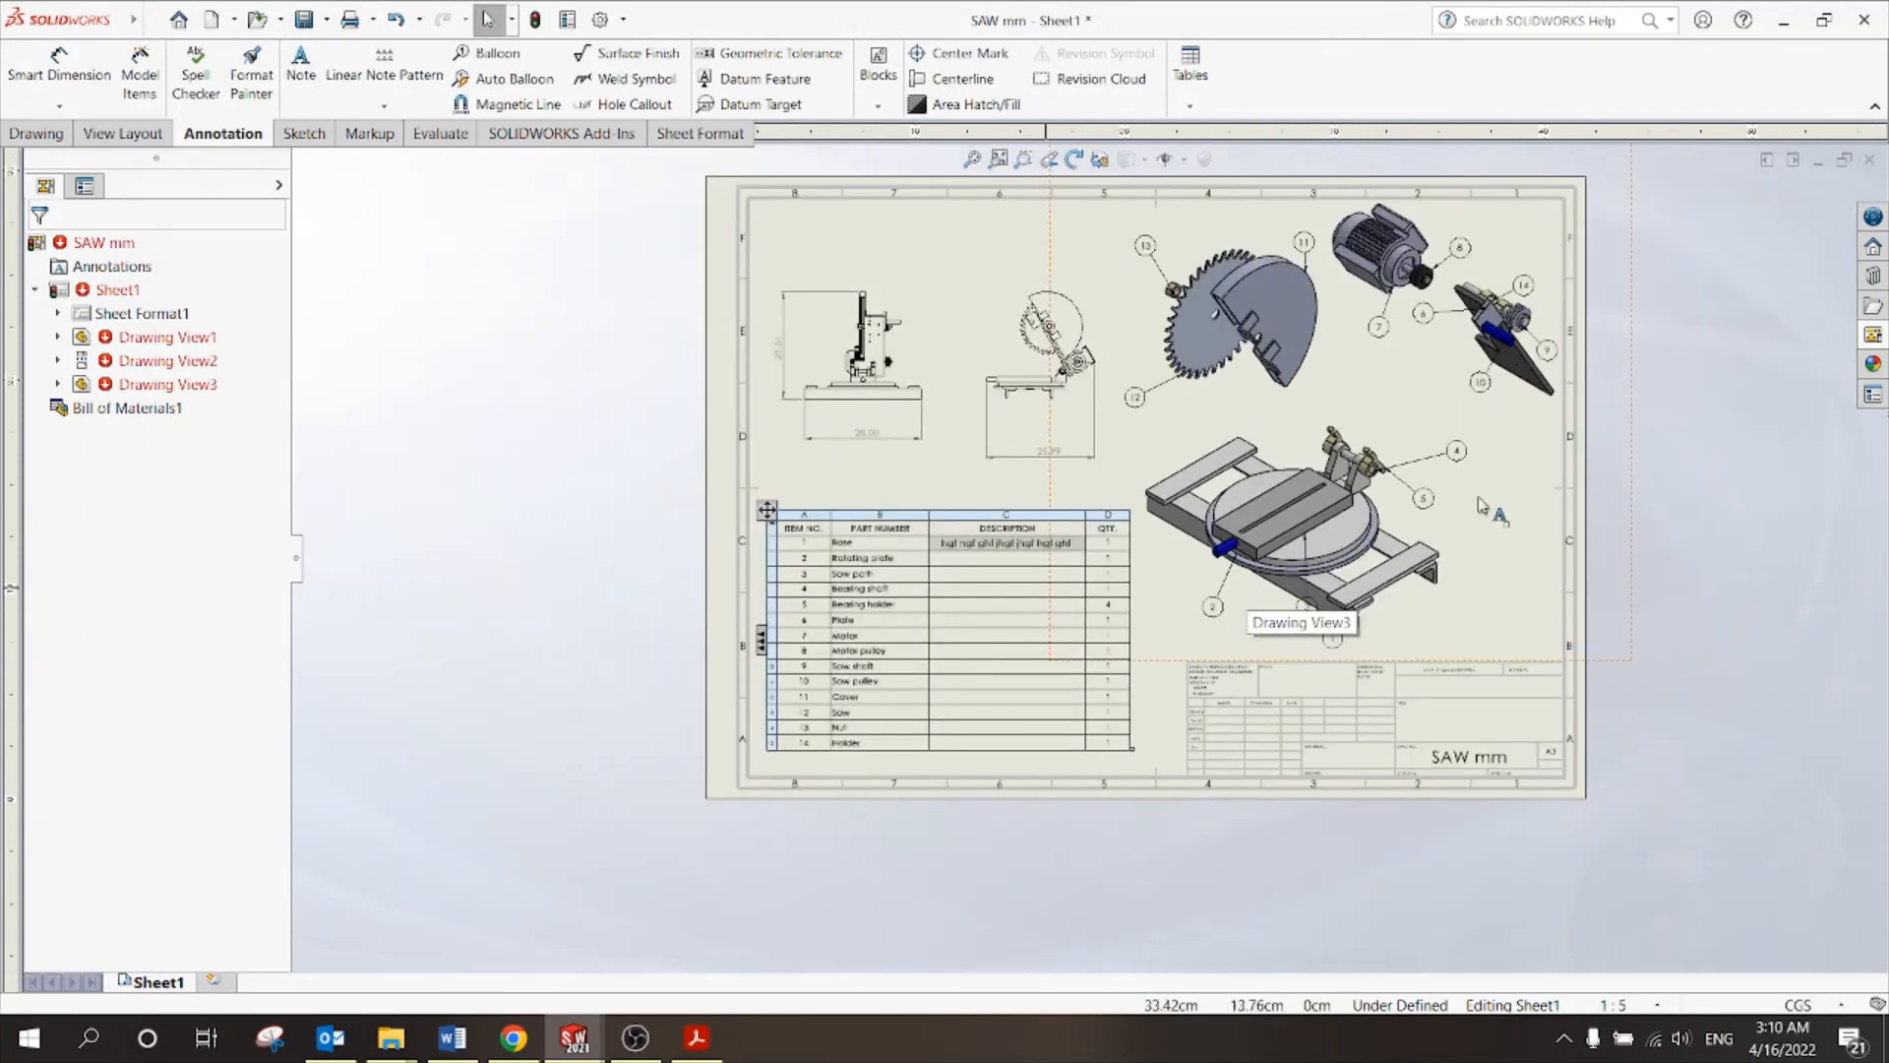
pyautogui.scroll(1, 1549, 445)
pyautogui.scroll(-1, 1547, 284)
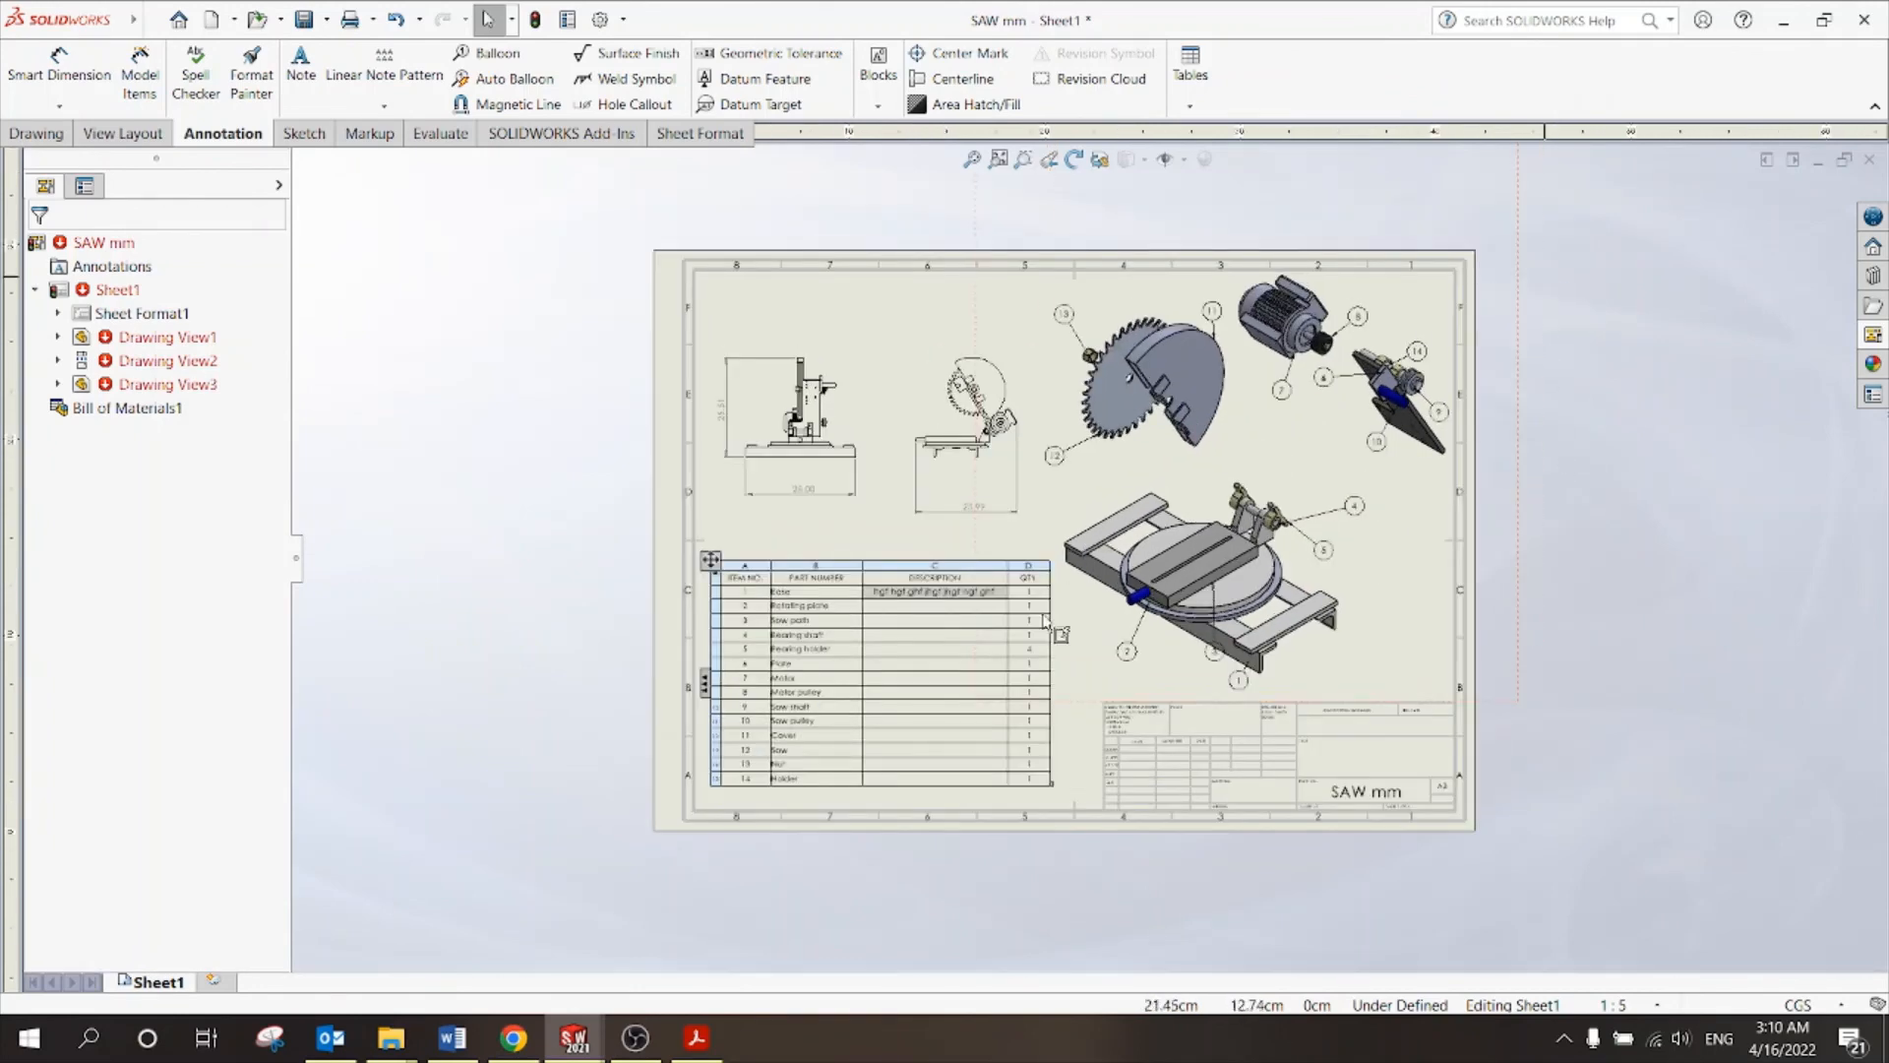
# Switch to Tut 10.pdf in Adobe Acrobat Reader and review the required tasks on its first page.
pyautogui.click(697, 1037)
pyautogui.scroll(3, 881, 609)
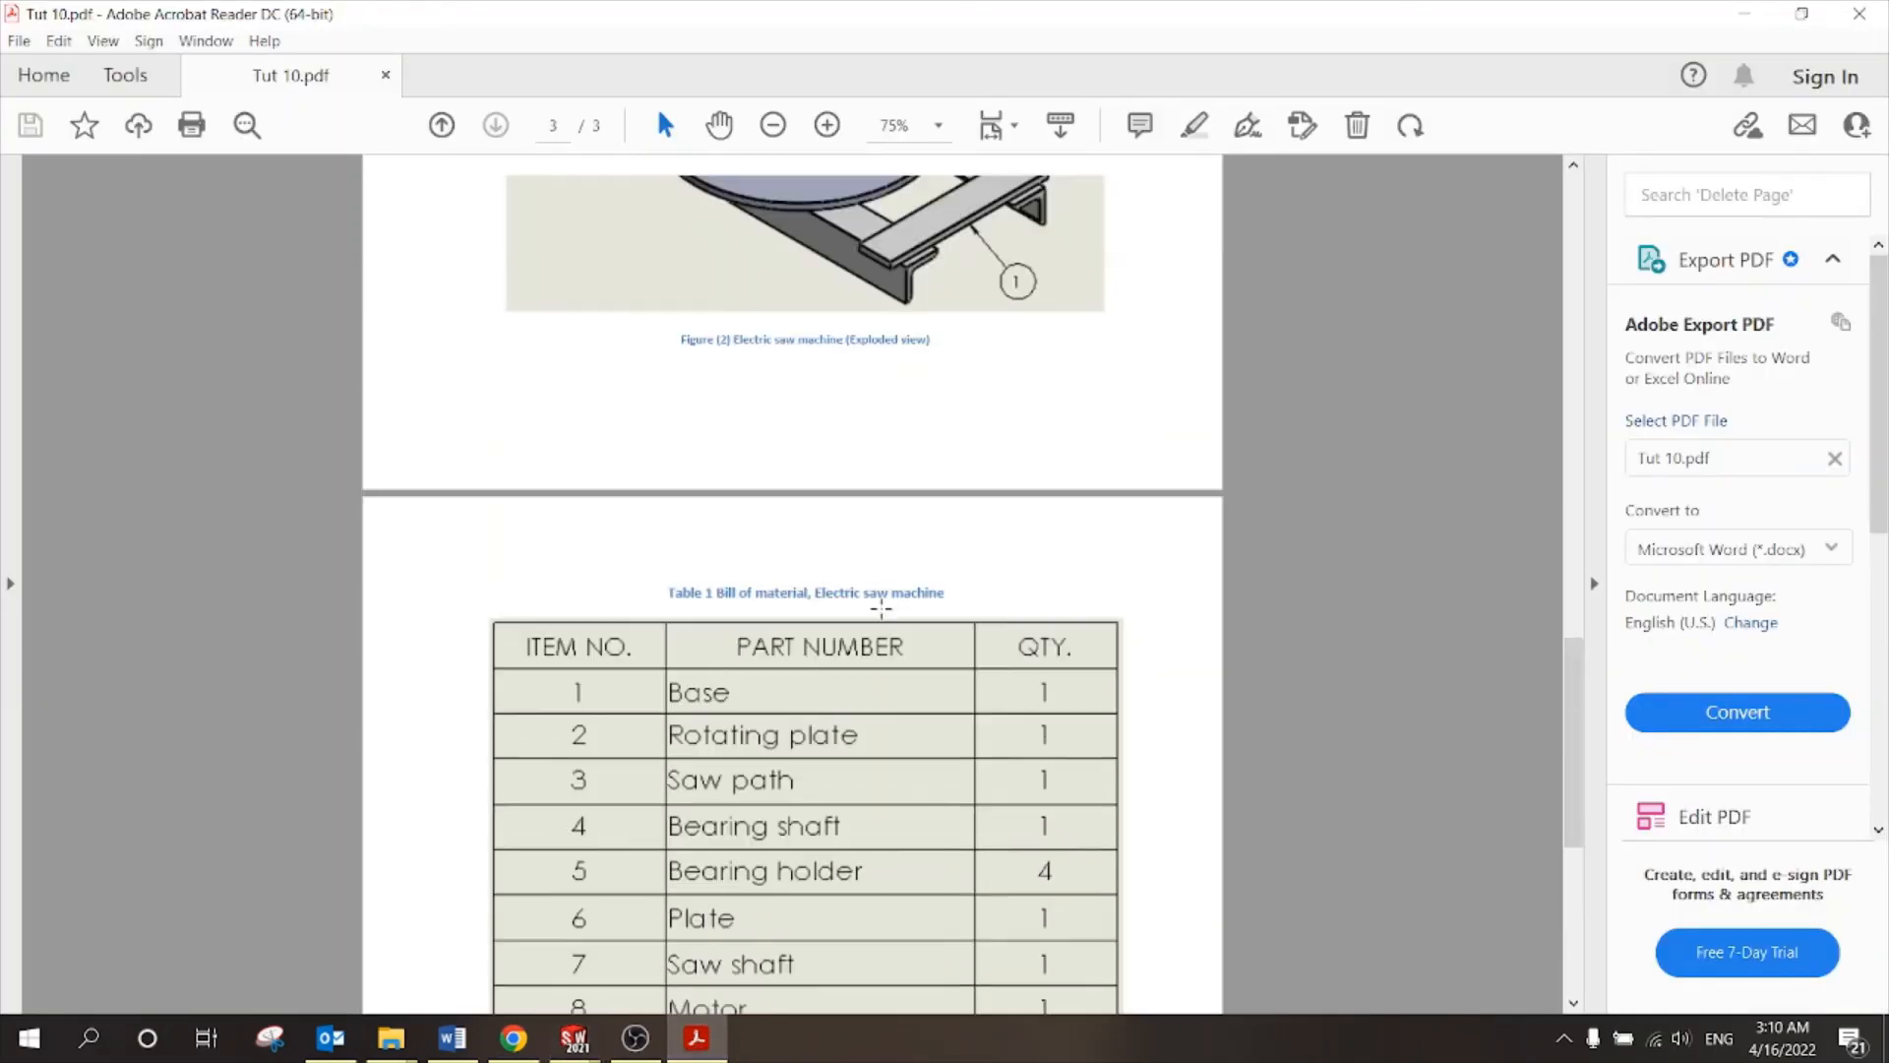
pyautogui.scroll(8, 881, 609)
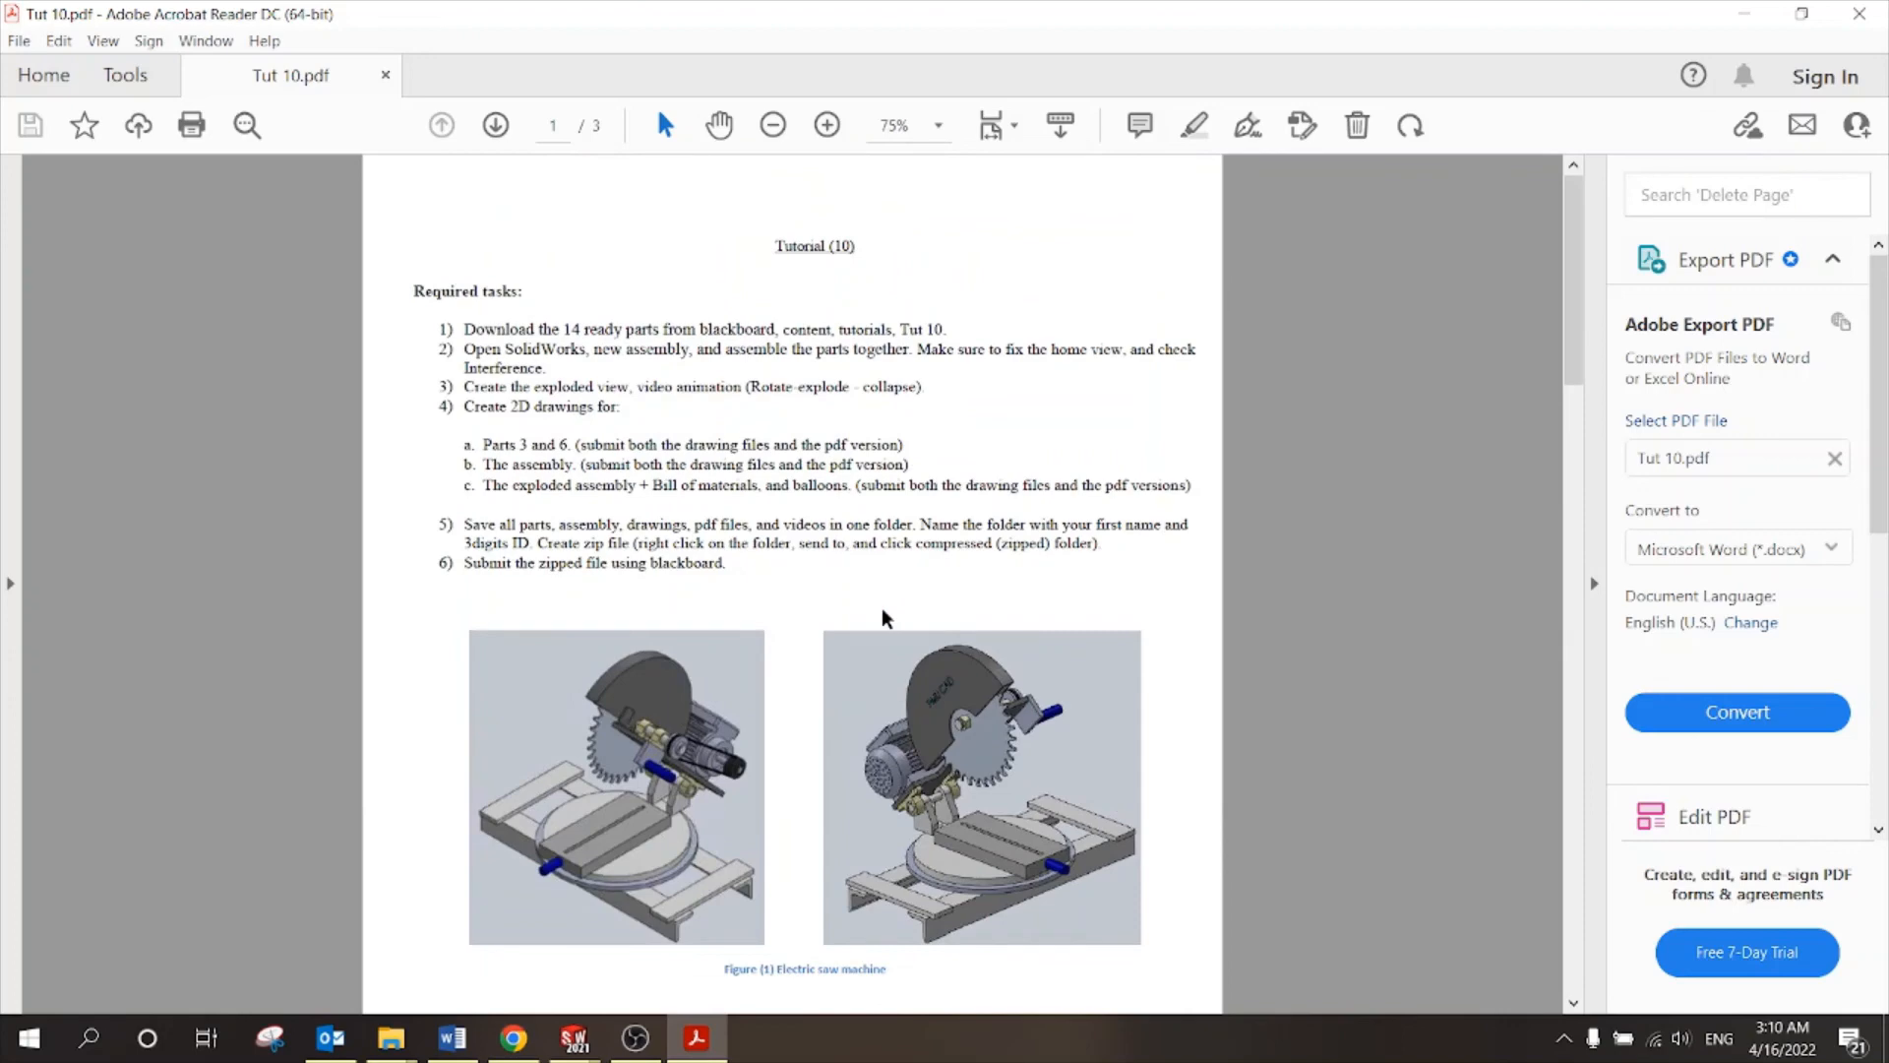